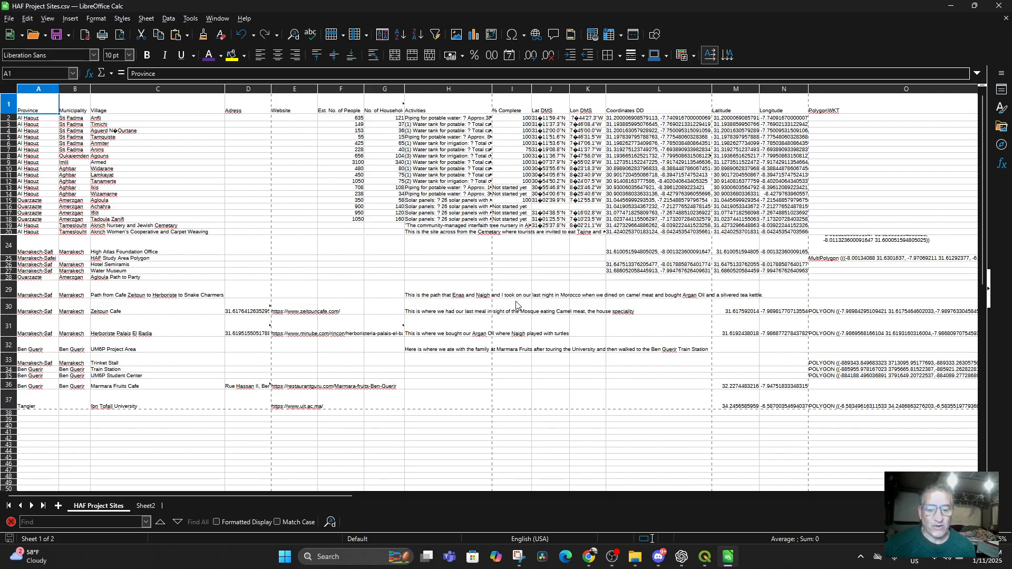
# Step: Switch to the Google Slides presentation in Chrome and find the slide "Step 3: Using Libre Calc/Spreadsheets"
pyautogui.click(590, 560)
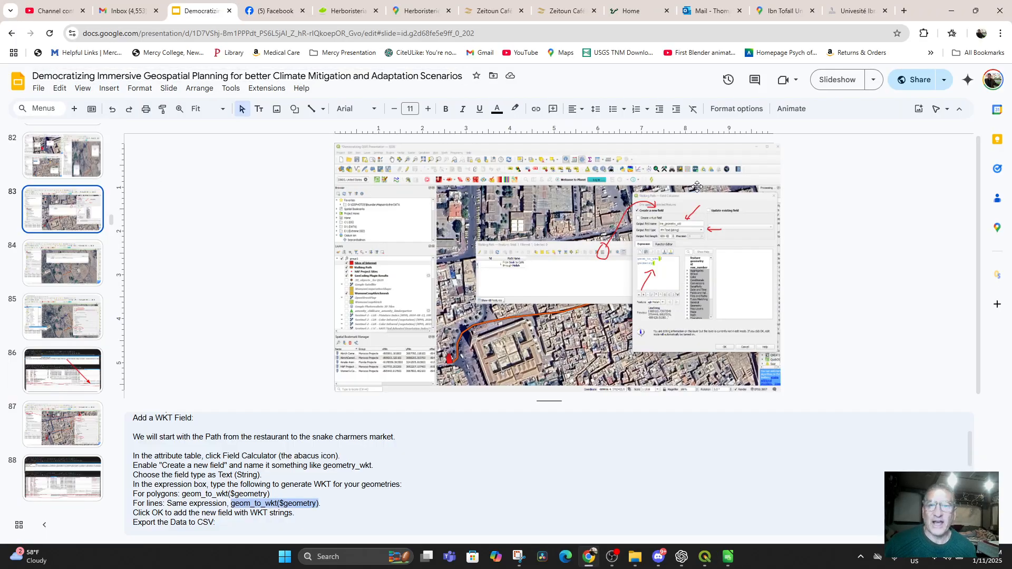
pyautogui.scroll(7, 84, 295)
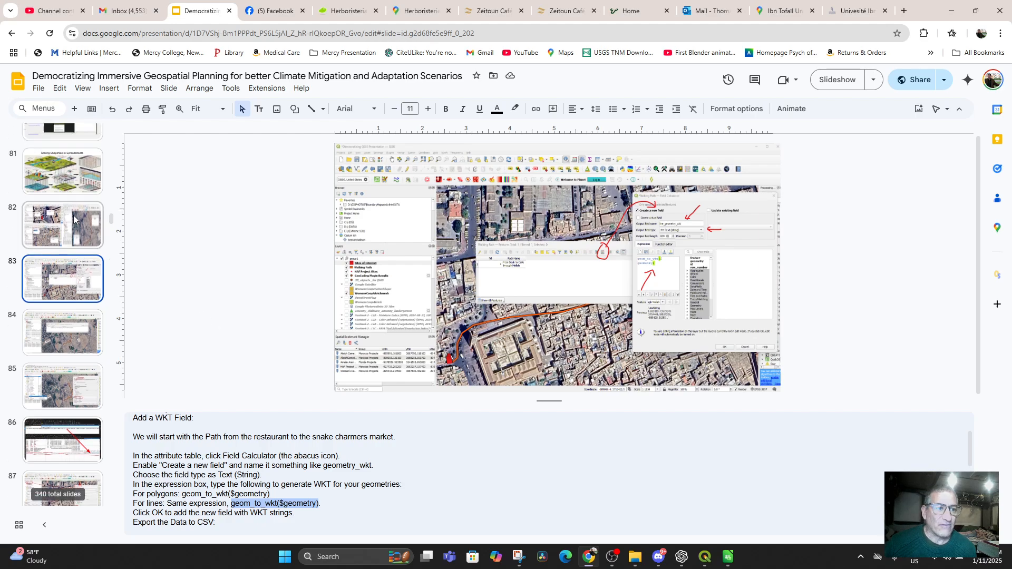
pyautogui.scroll(-2, 63, 269)
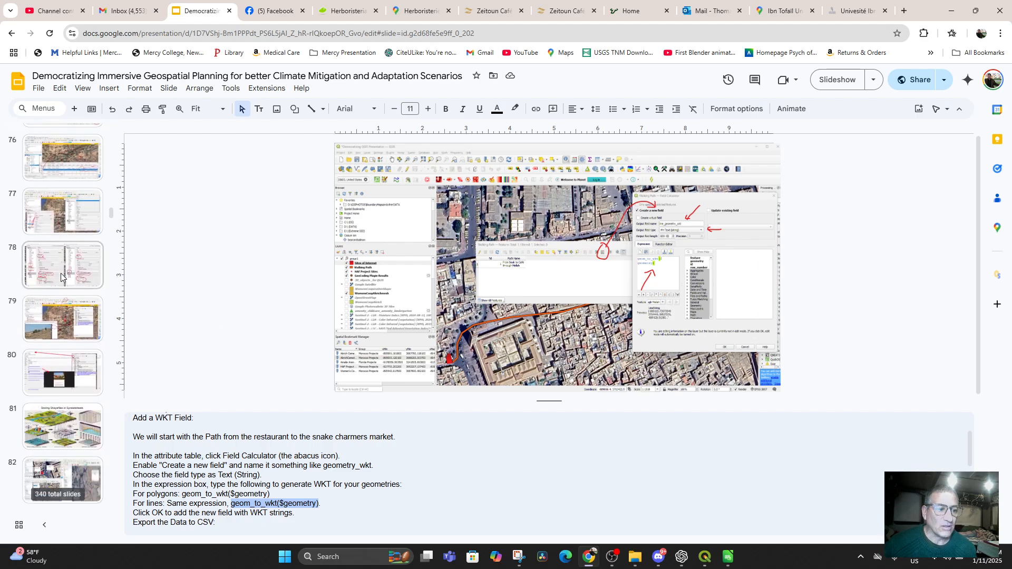
pyautogui.click(64, 367)
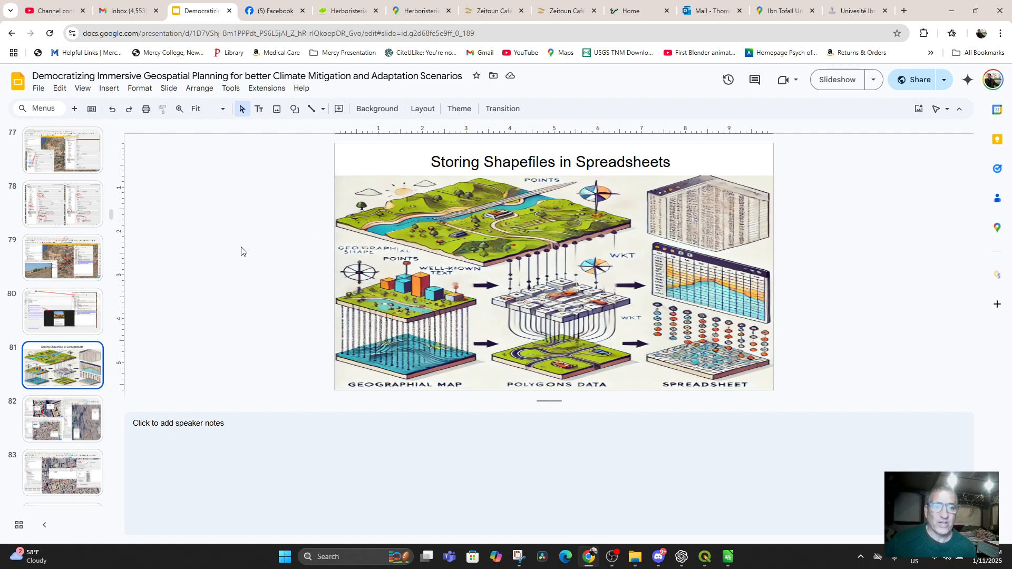
pyautogui.scroll(7, 92, 290)
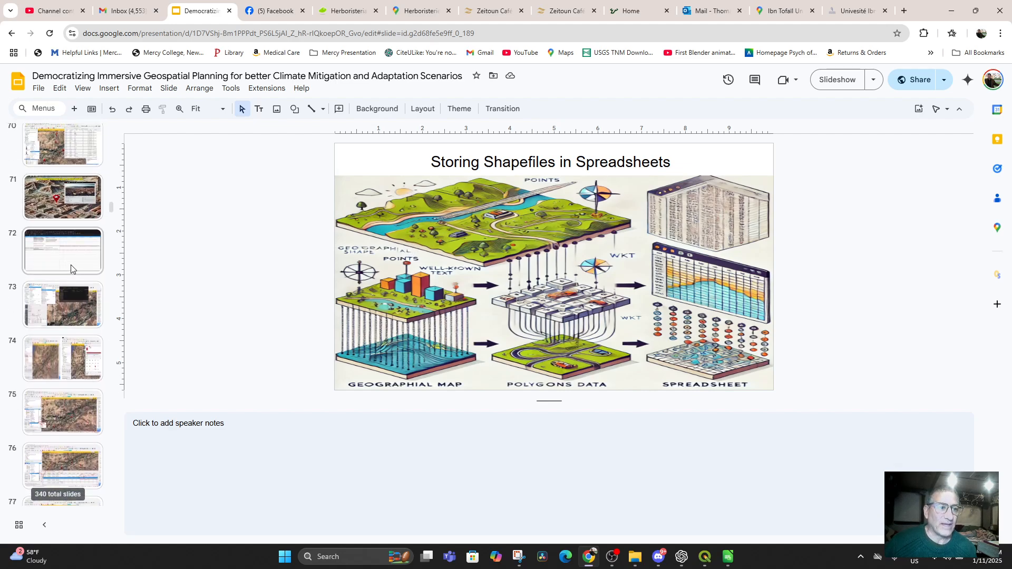
pyautogui.scroll(4, 67, 274)
pyautogui.scroll(10, 63, 273)
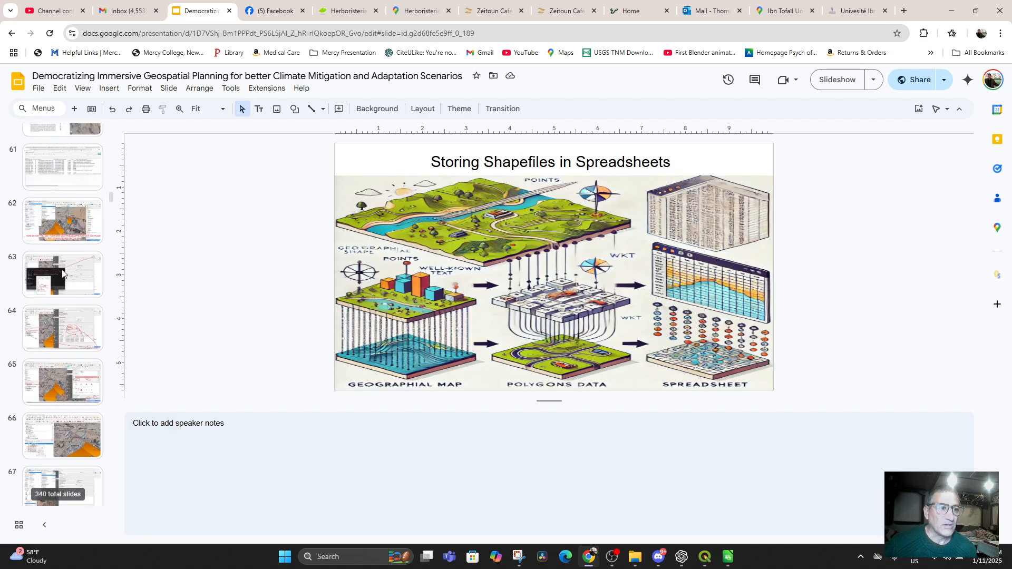
pyautogui.click(64, 238)
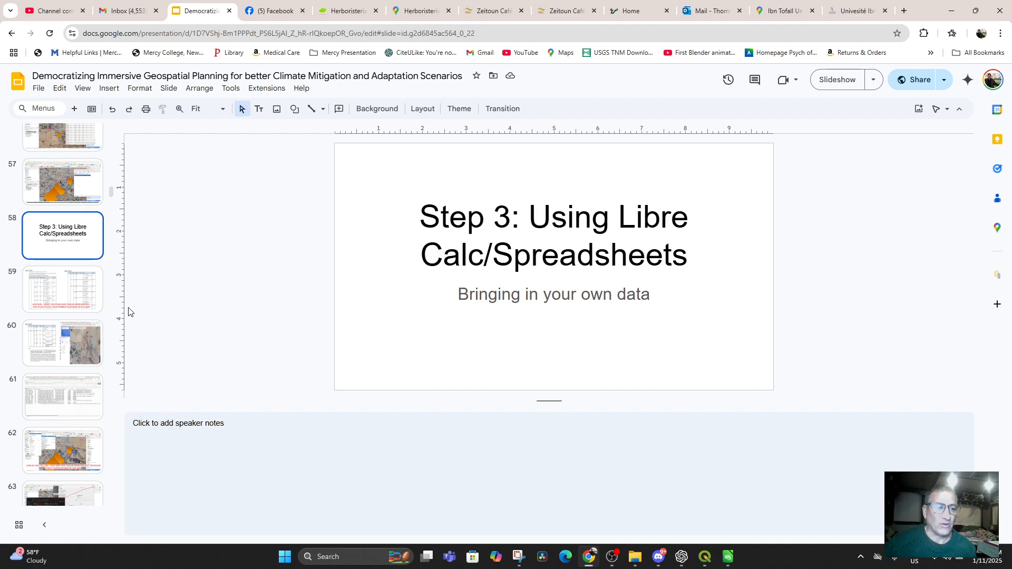
# Step: Show slide 59 about using your own data tables and shrink the speaker notes area to enlarge the slide
pyautogui.click(77, 297)
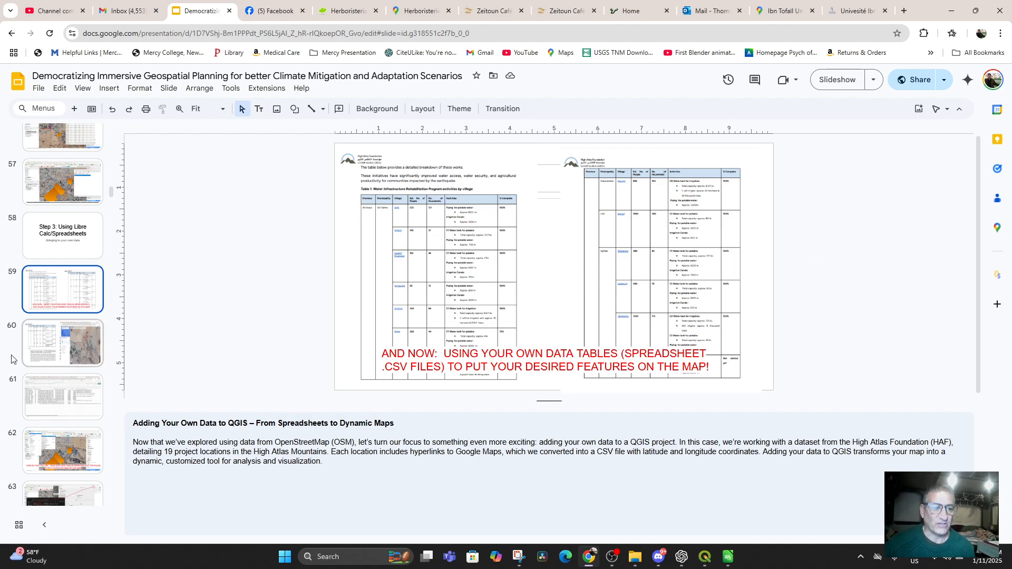
pyautogui.click(45, 346)
pyautogui.click(42, 289)
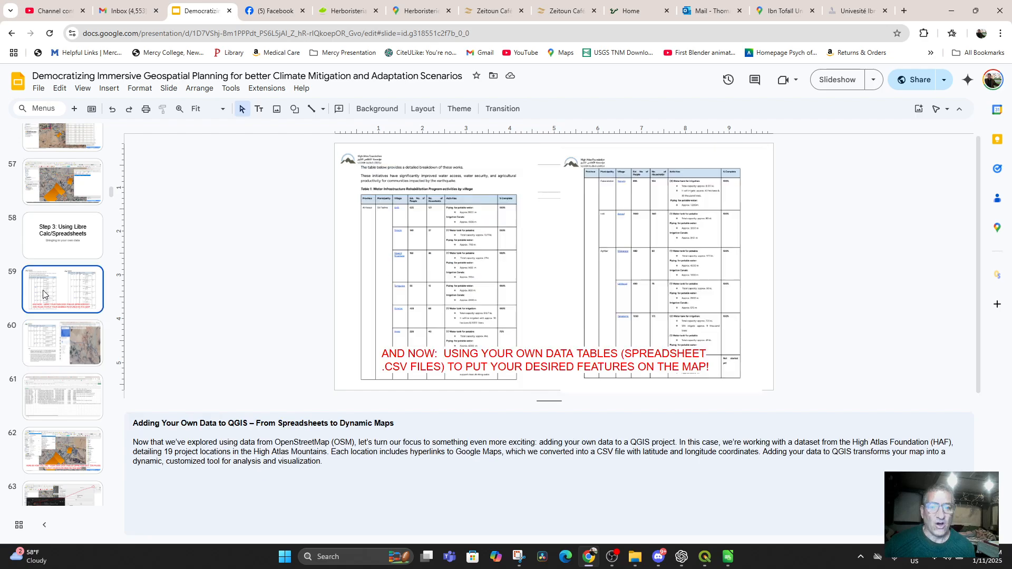
pyautogui.moveTo(549, 401); pyautogui.dragTo(549, 527)
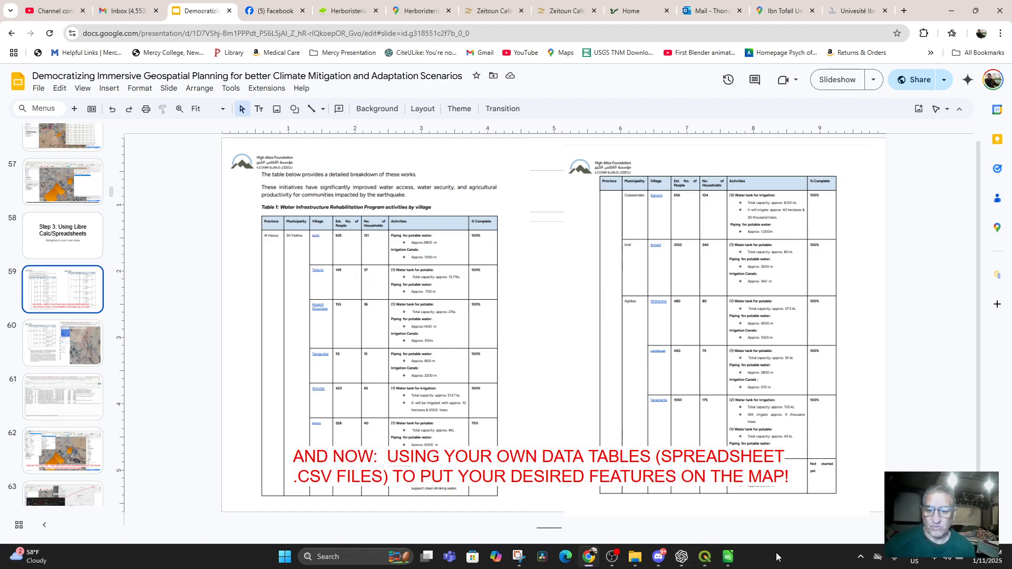
# Step: Switch to HAF Project Sites.csv in LibreOffice Calc, narrow the Village column and look over the project rows
pyautogui.click(728, 556)
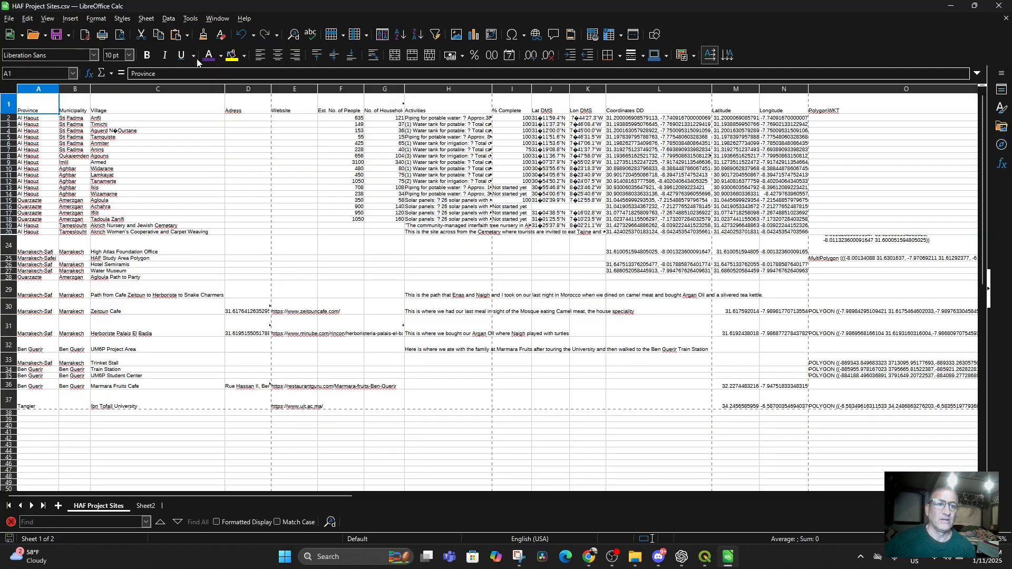
pyautogui.moveTo(225, 88); pyautogui.dragTo(188, 88)
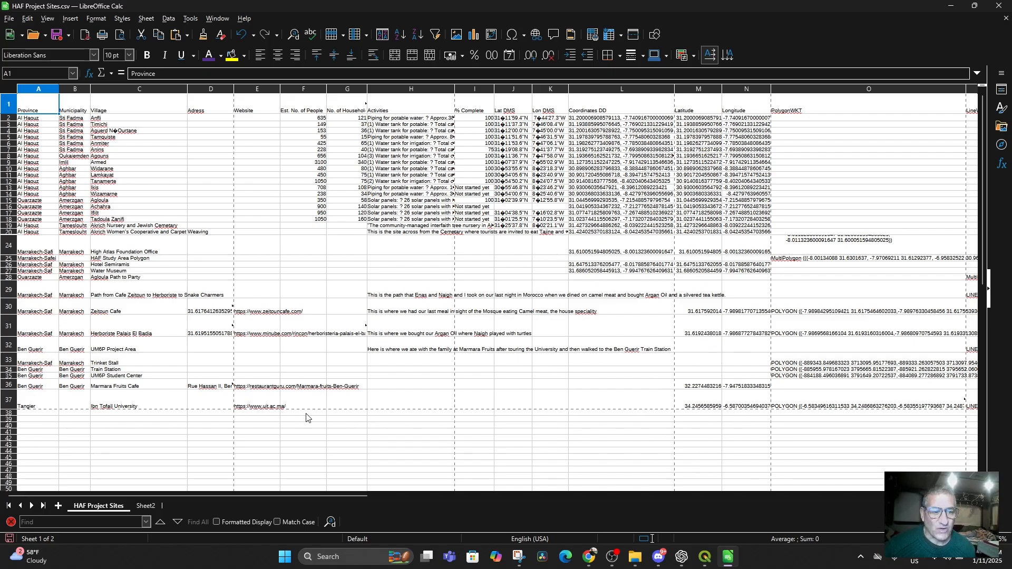
pyautogui.scroll(-2, 391, 154)
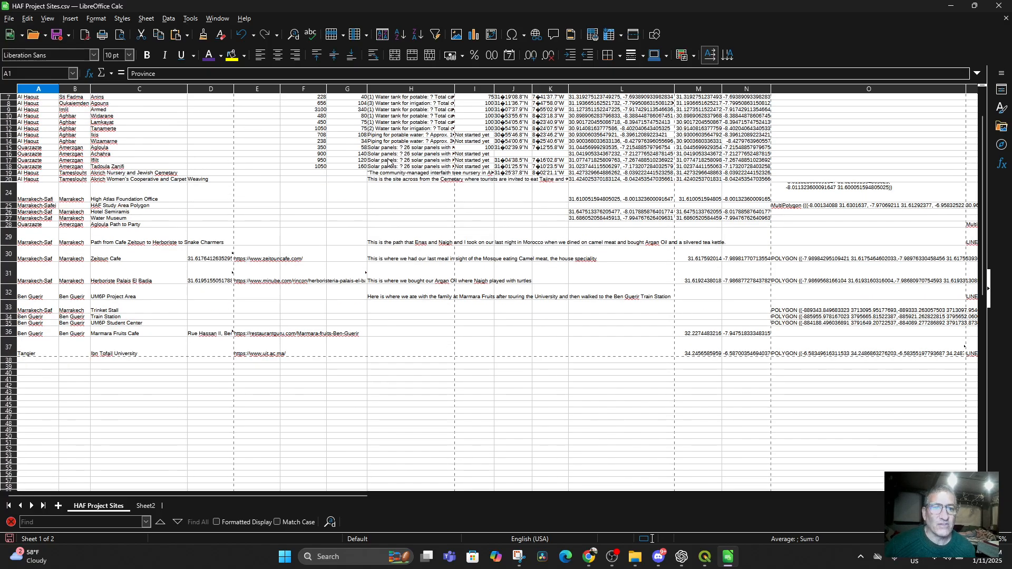
pyautogui.scroll(2, 377, 200)
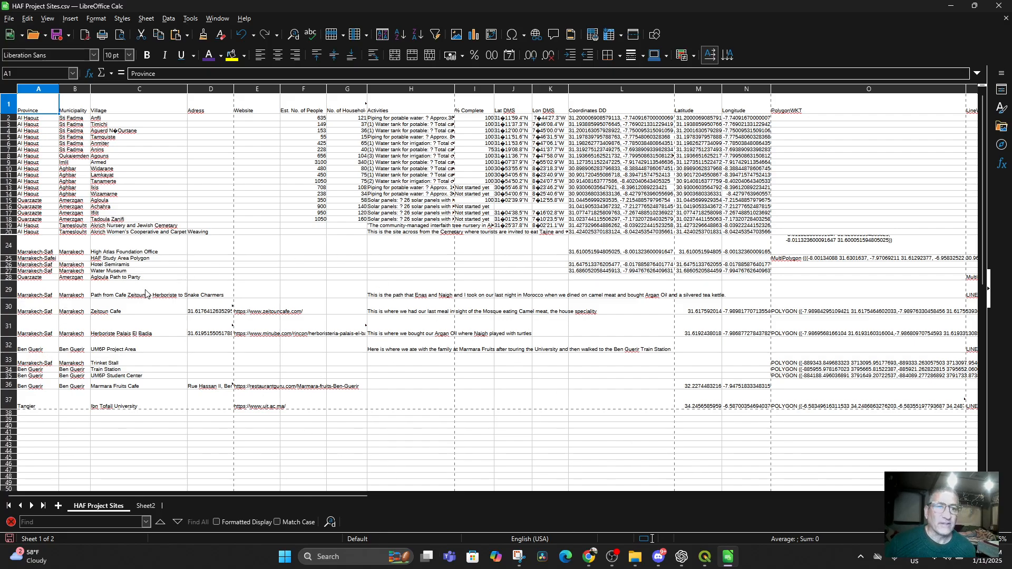
# Step: Switch to QGIS, dismiss the layer export message and close the Spatial Bookmark Manager
pyautogui.click(705, 558)
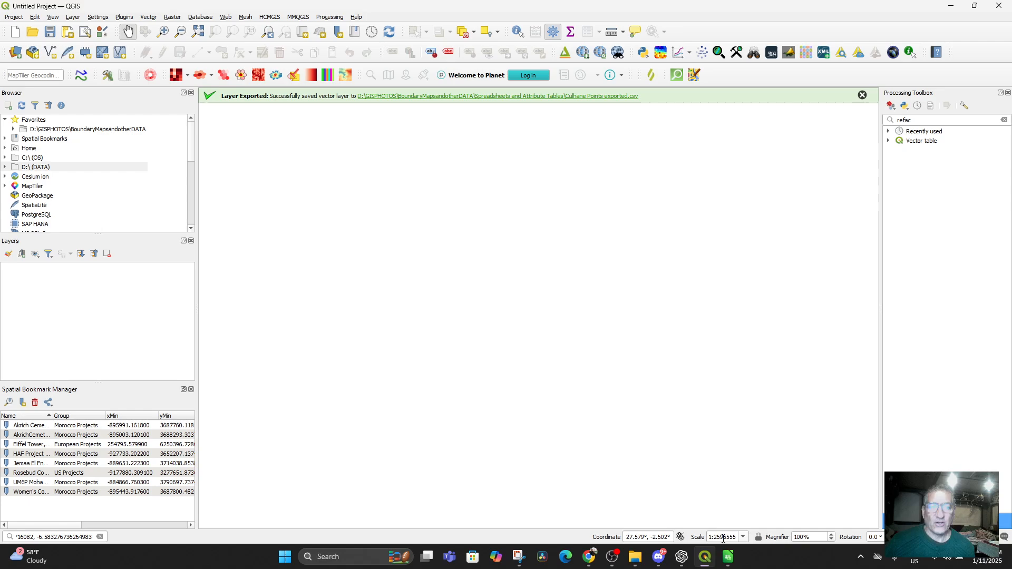
pyautogui.click(862, 95)
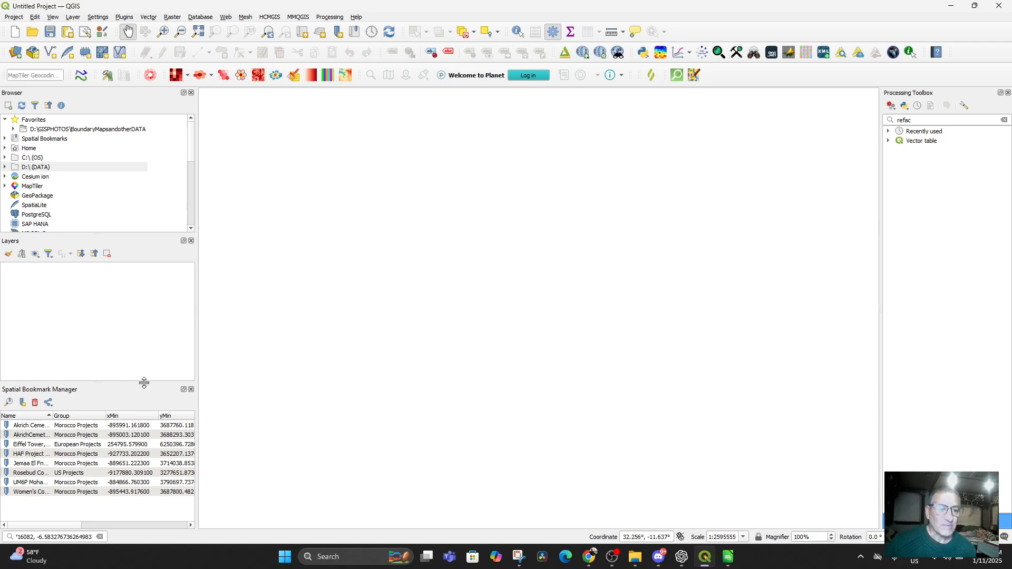
pyautogui.click(191, 390)
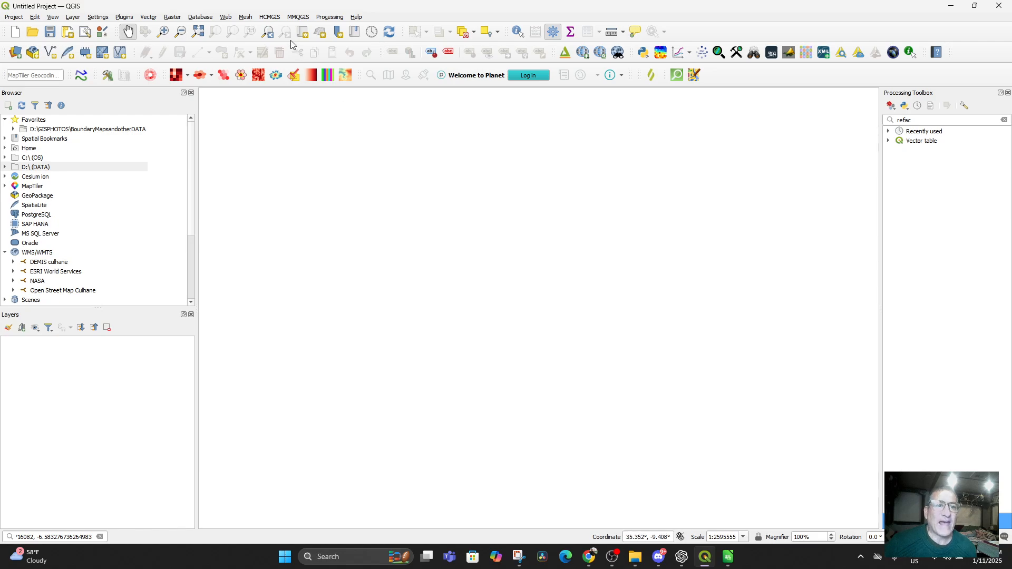
# Step: Add the Google Hybrid and Google Satellite basemaps to the project using QuickMapServices
pyautogui.click(227, 18)
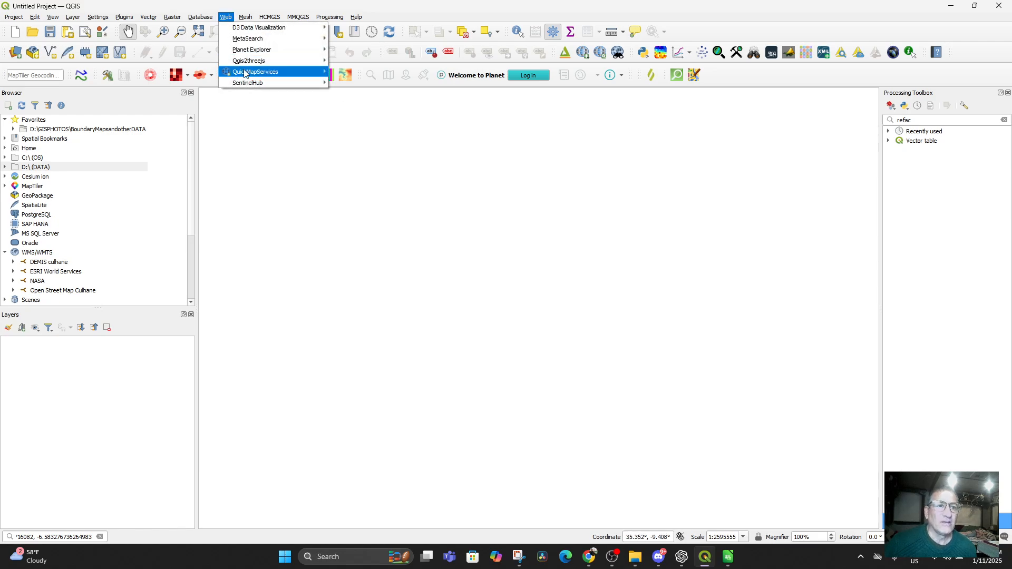
pyautogui.moveTo(250, 75)
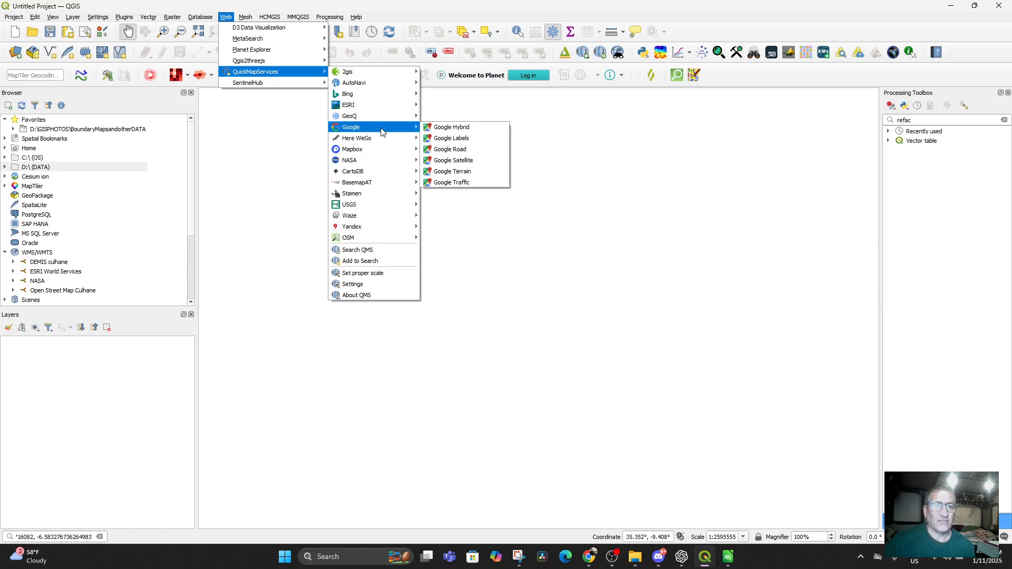
pyautogui.click(479, 127)
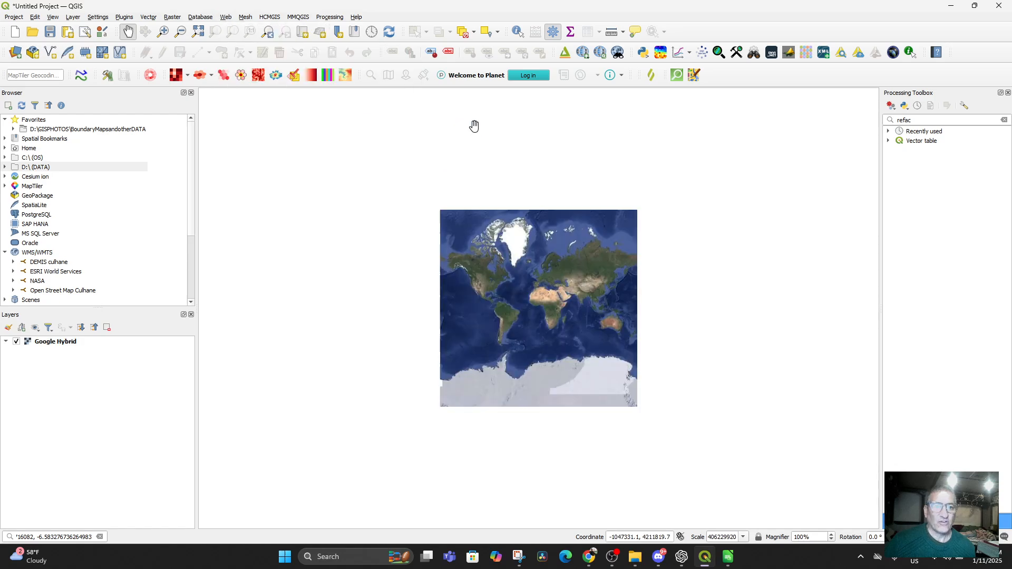
pyautogui.click(227, 17)
pyautogui.moveTo(295, 72)
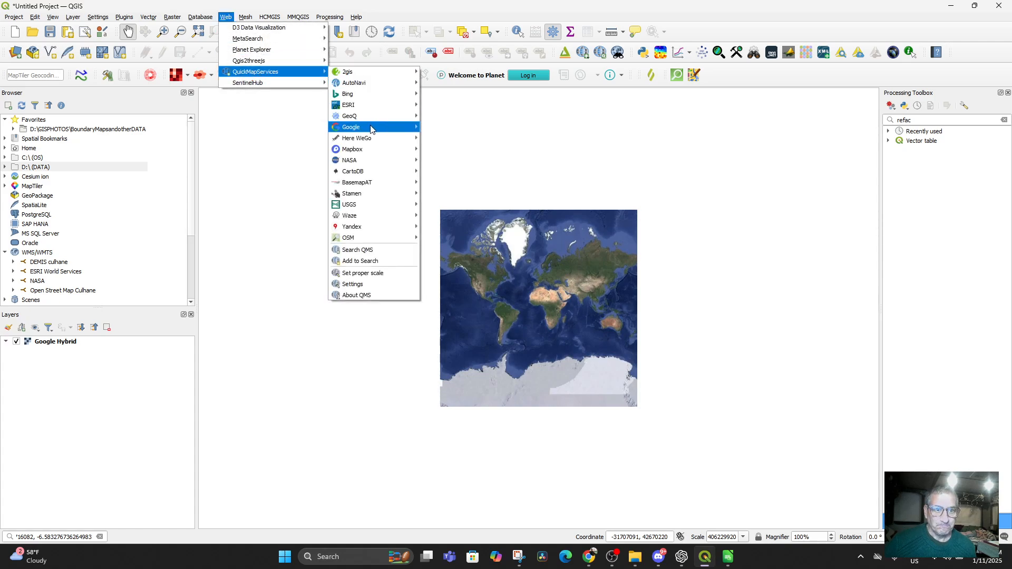
pyautogui.moveTo(375, 140)
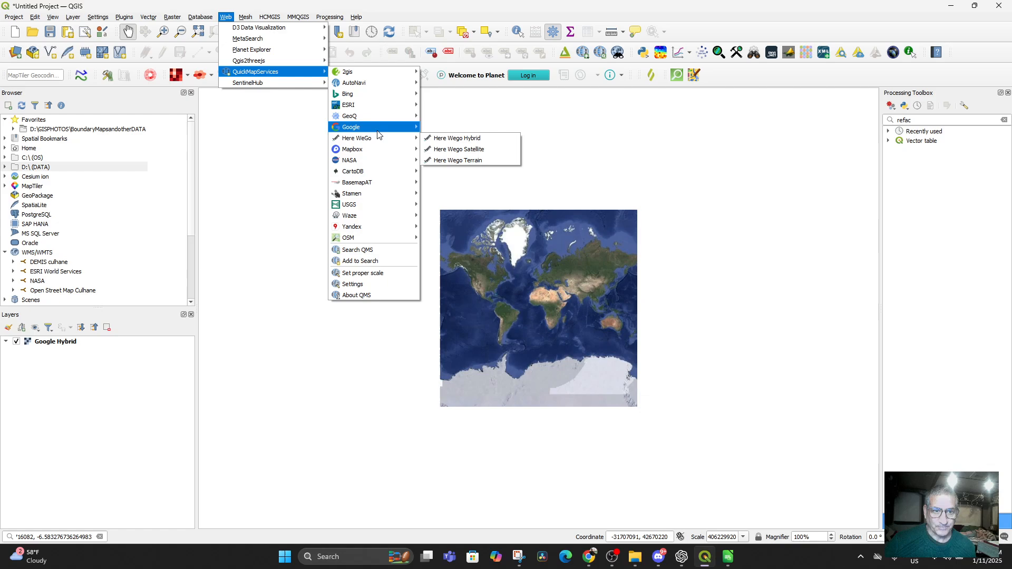
pyautogui.click(455, 160)
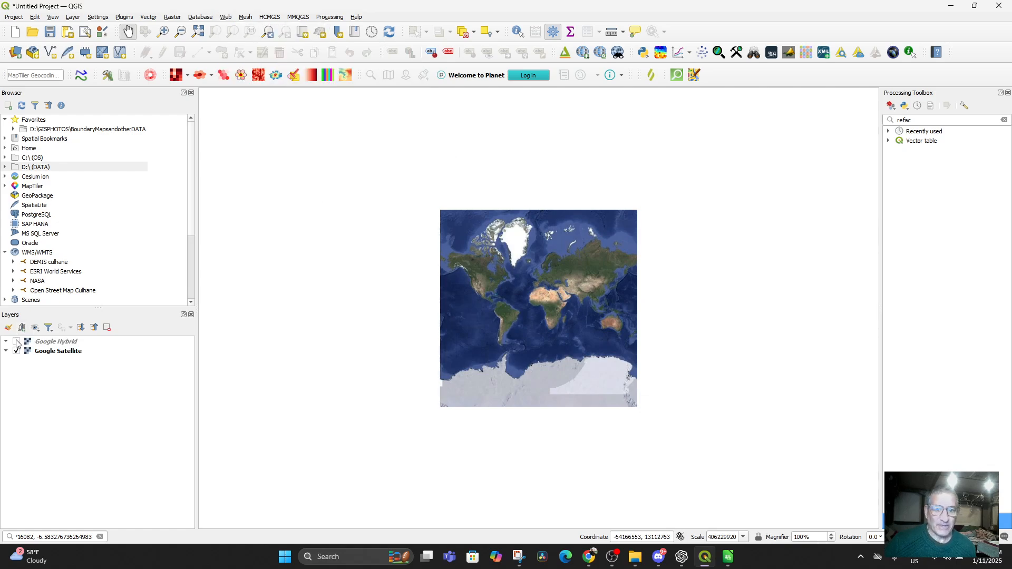
# Step: Compare the two basemaps over South America by hiding the Google Hybrid layer and showing it again
pyautogui.scroll(4, 473, 319)
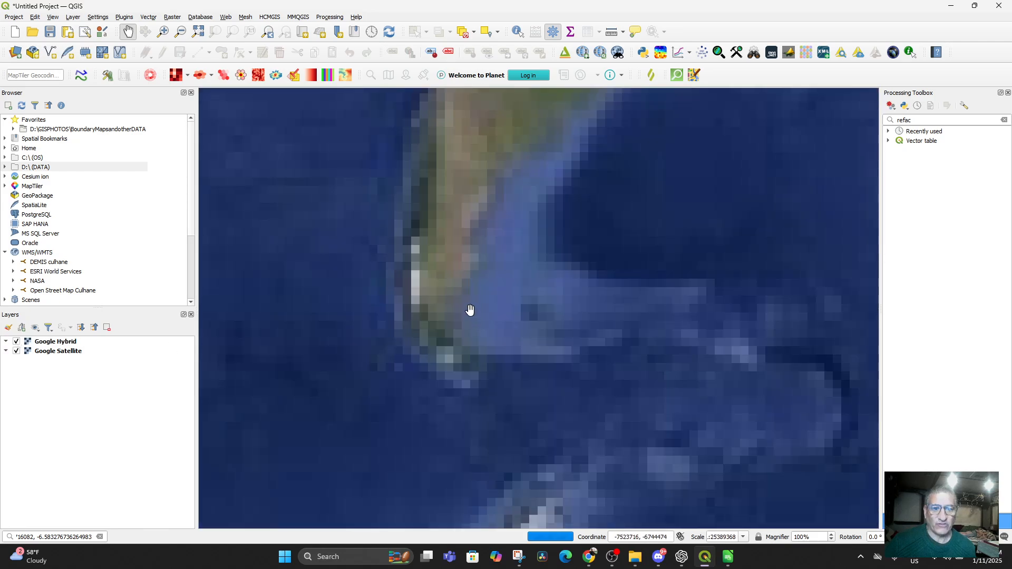
pyautogui.moveTo(472, 319); pyautogui.dragTo(552, 469)
pyautogui.scroll(1, 536, 422)
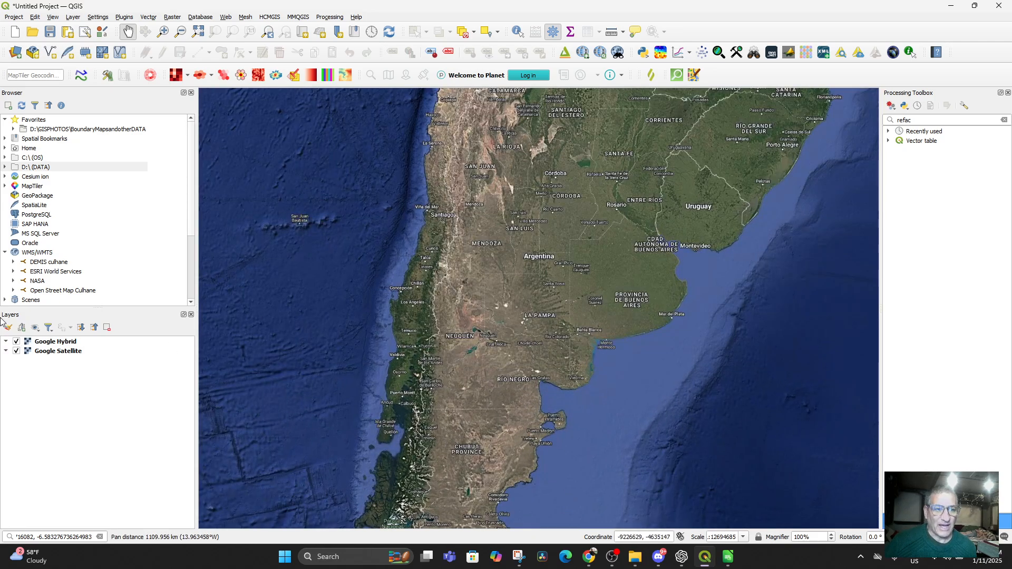
pyautogui.click(15, 342)
pyautogui.scroll(1, 463, 290)
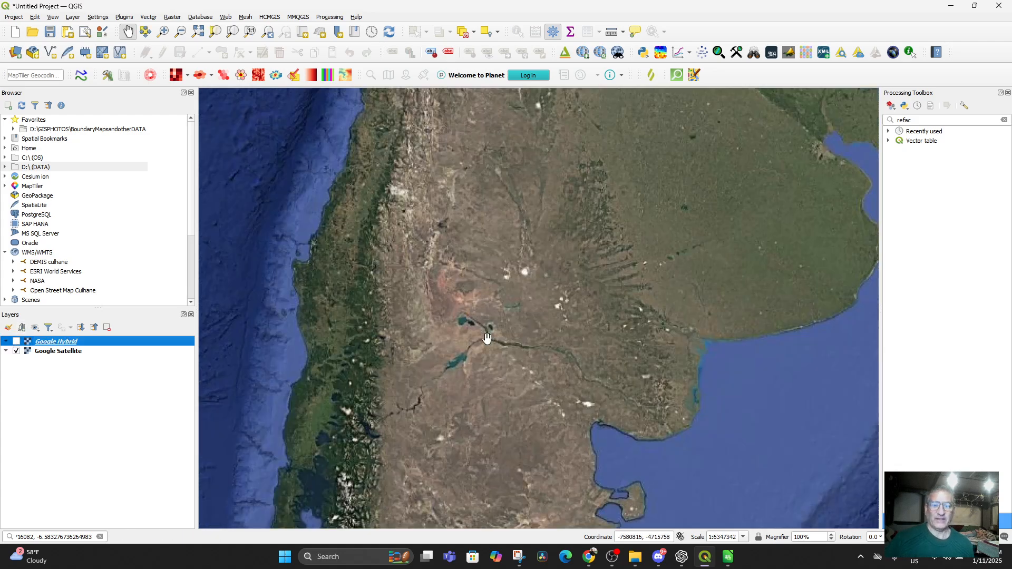
pyautogui.moveTo(469, 337); pyautogui.dragTo(480, 393)
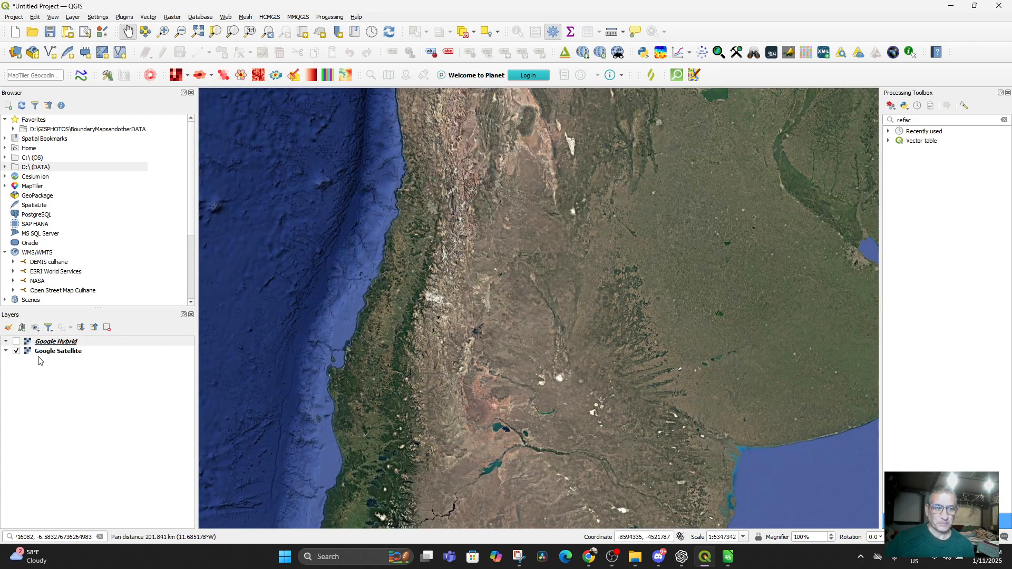
pyautogui.click(16, 341)
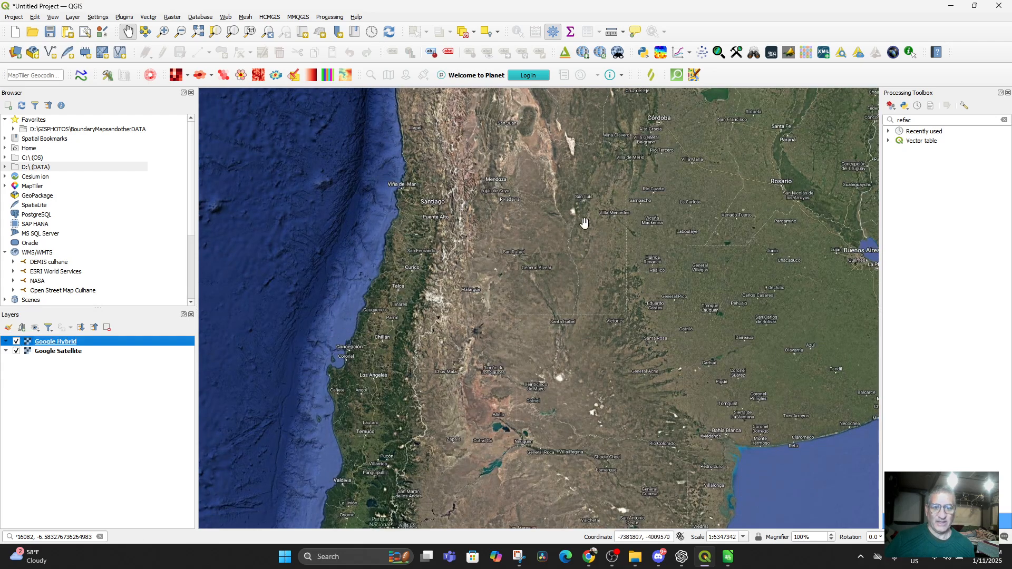
# Step: Examine Morocco and the area around Marrakesh on the basemap, then return to a world-wide view
pyautogui.scroll(-4, 627, 263)
pyautogui.moveTo(596, 276); pyautogui.dragTo(534, 419)
pyautogui.moveTo(678, 256); pyautogui.dragTo(553, 347)
pyautogui.scroll(4, 581, 384)
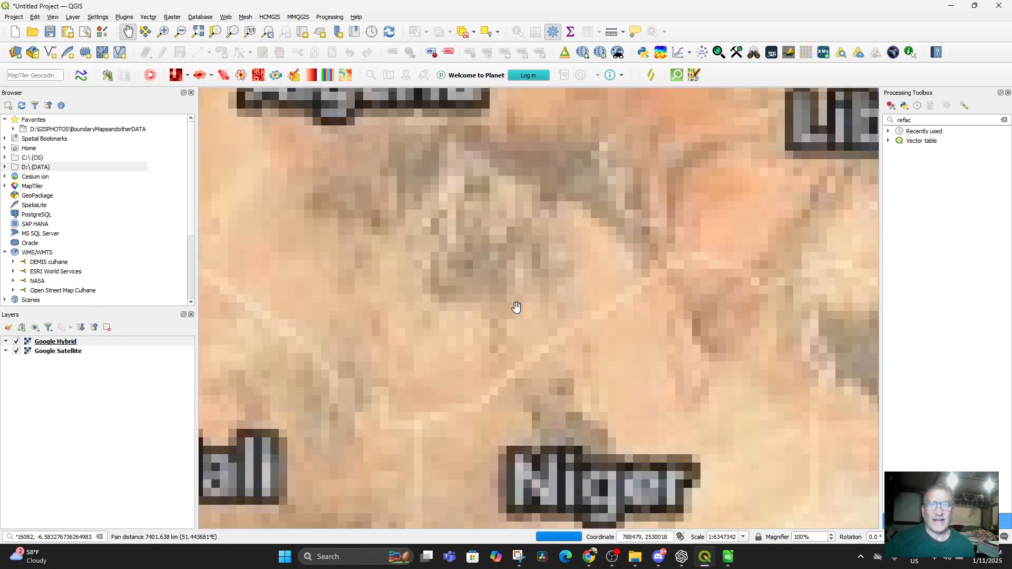
pyautogui.scroll(-4, 515, 305)
pyautogui.moveTo(509, 311); pyautogui.dragTo(637, 304)
pyautogui.scroll(2, 637, 302)
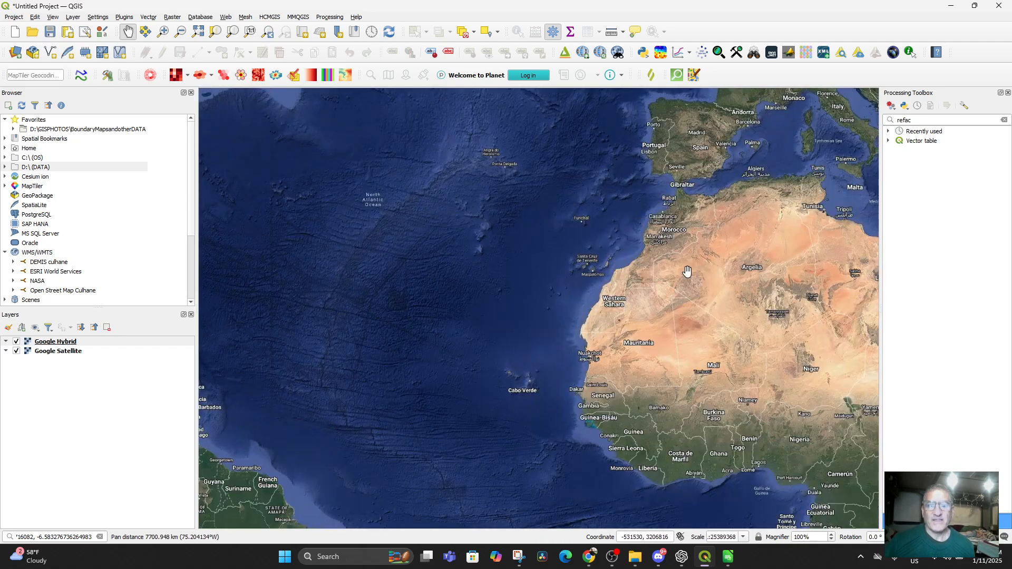
pyautogui.scroll(3, 682, 255)
pyautogui.moveTo(682, 242); pyautogui.dragTo(670, 380)
pyautogui.scroll(-3, 646, 325)
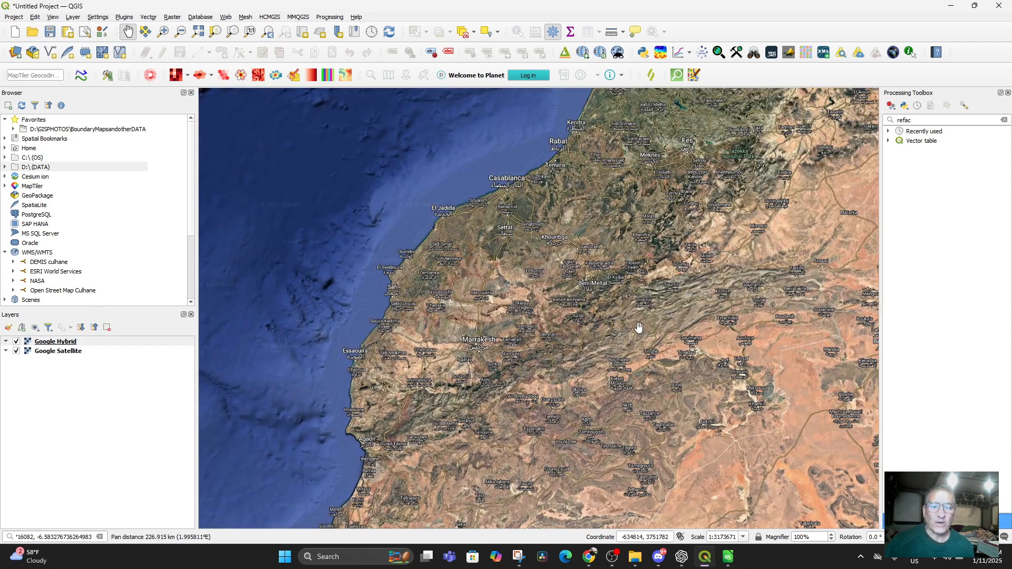
pyautogui.moveTo(632, 350); pyautogui.dragTo(571, 226)
pyautogui.scroll(-1, 556, 244)
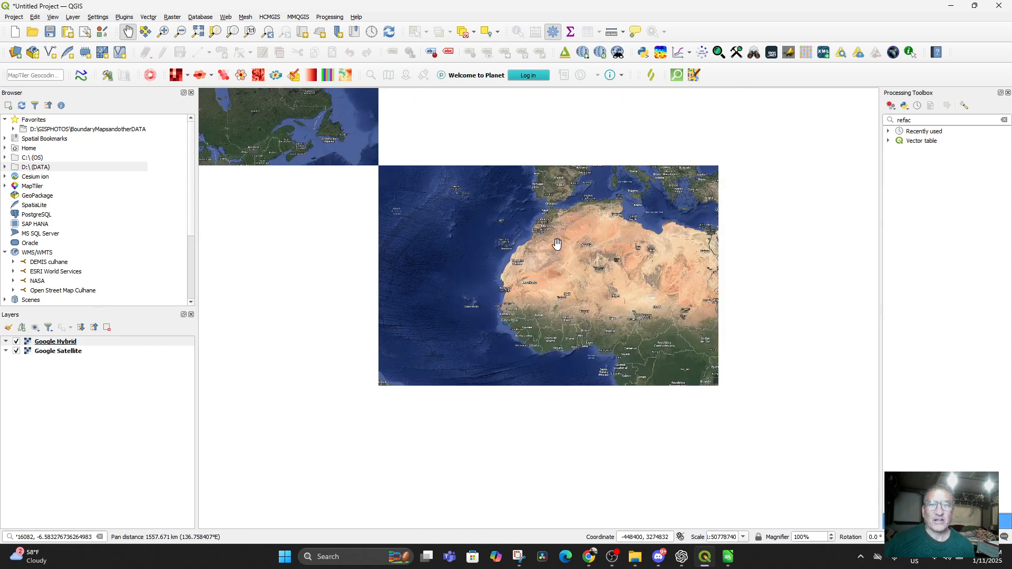
pyautogui.scroll(-2, 547, 256)
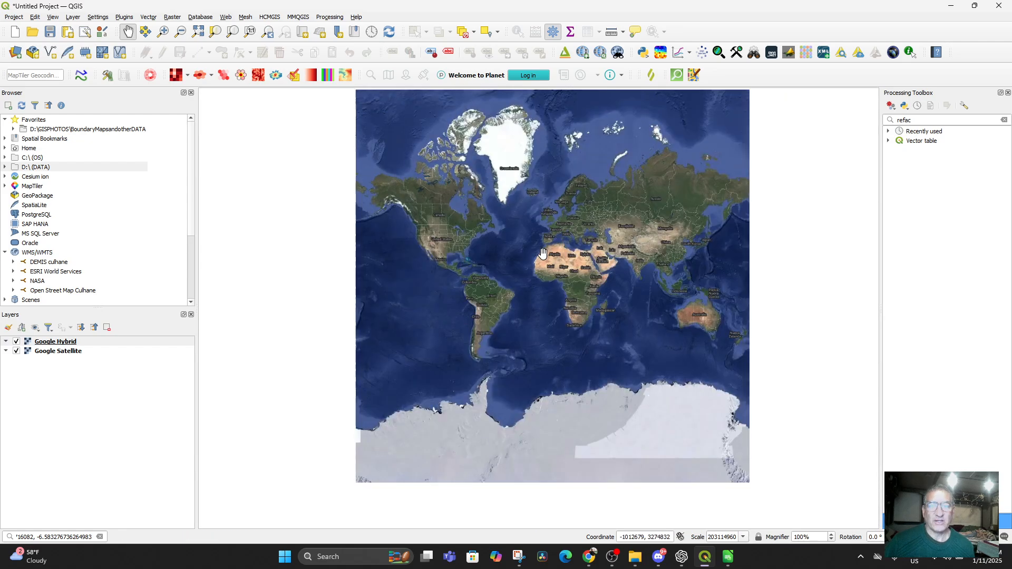
pyautogui.scroll(1, 552, 258)
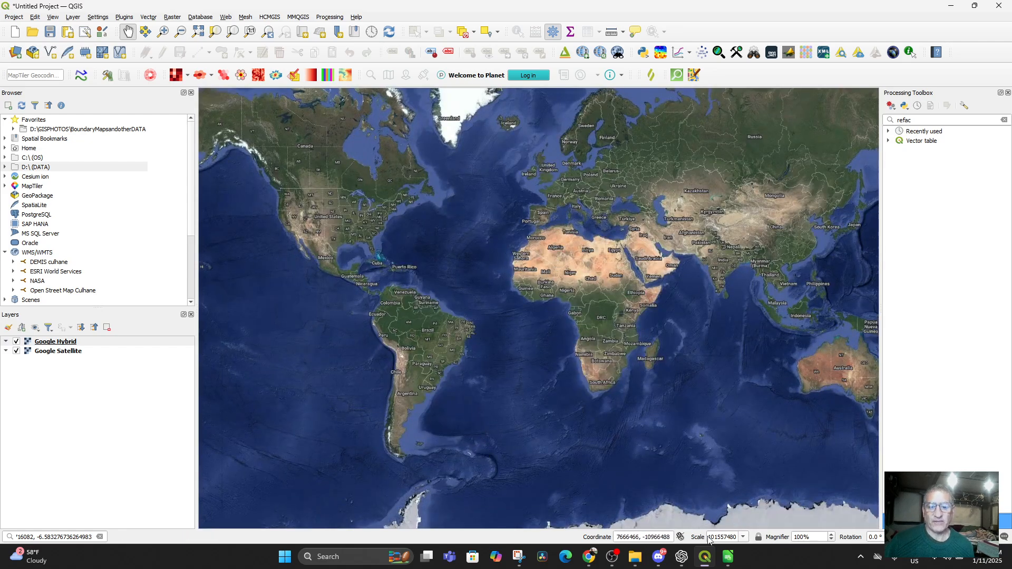
# Step: Switch to Google Maps in the browser and find Akrich, Morocco
pyautogui.click(728, 556)
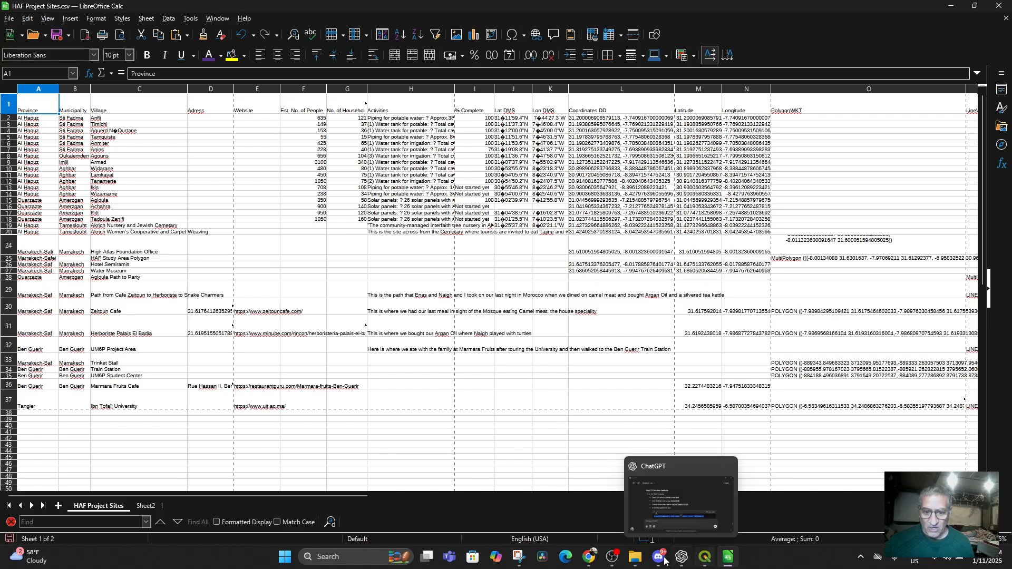
pyautogui.click(589, 558)
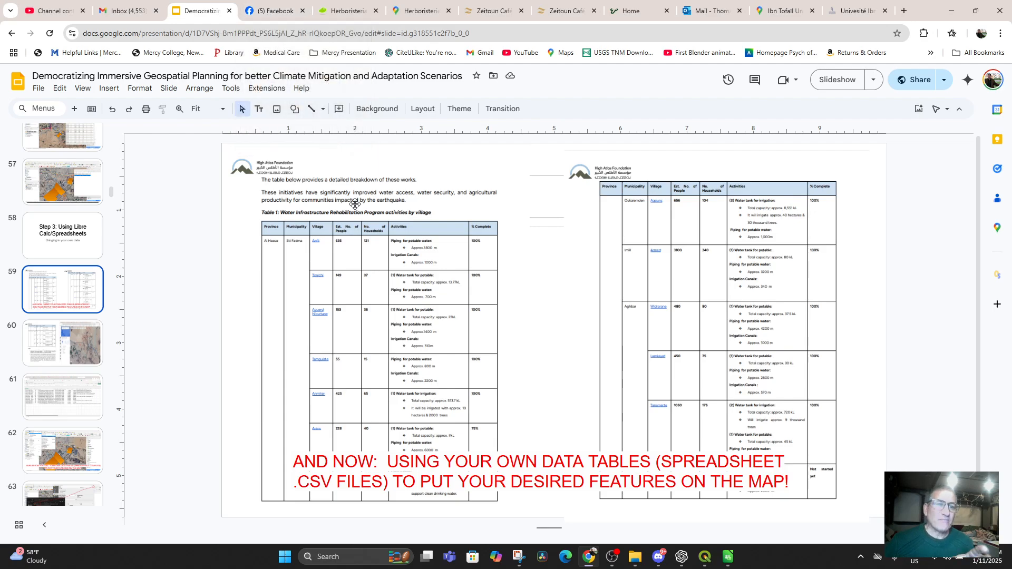
pyautogui.click(783, 13)
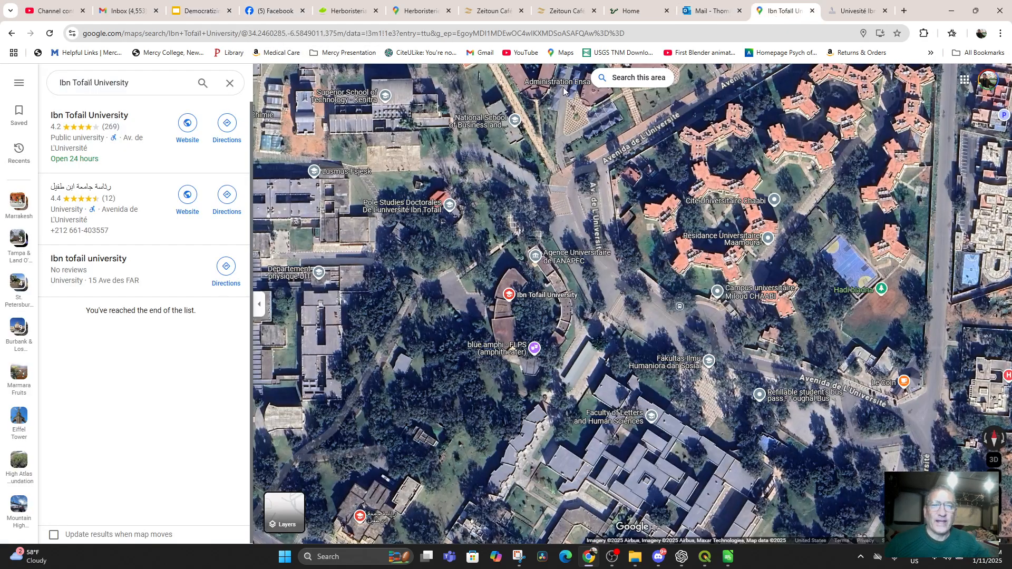
pyautogui.click(74, 83)
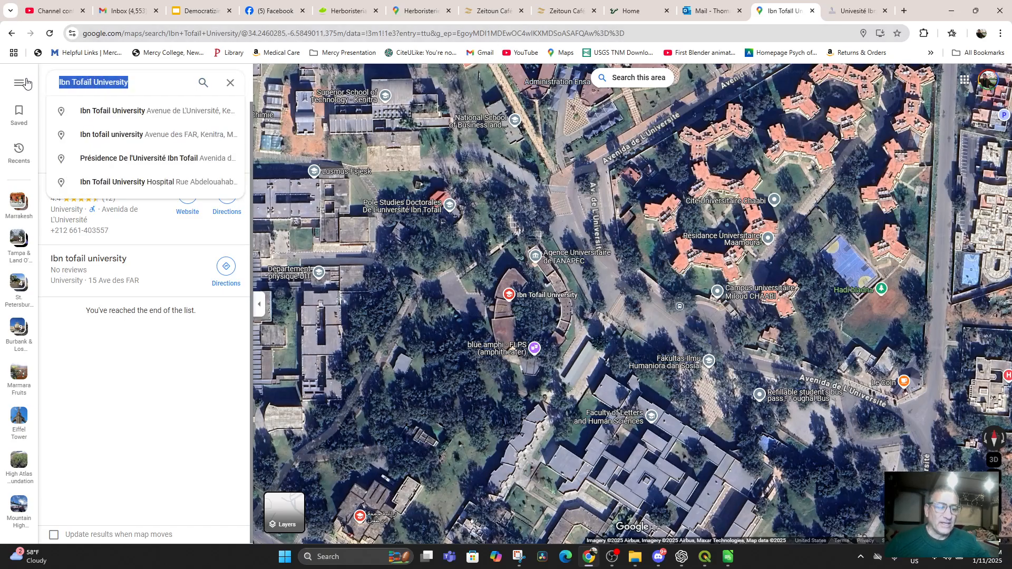
pyautogui.write('akrich')
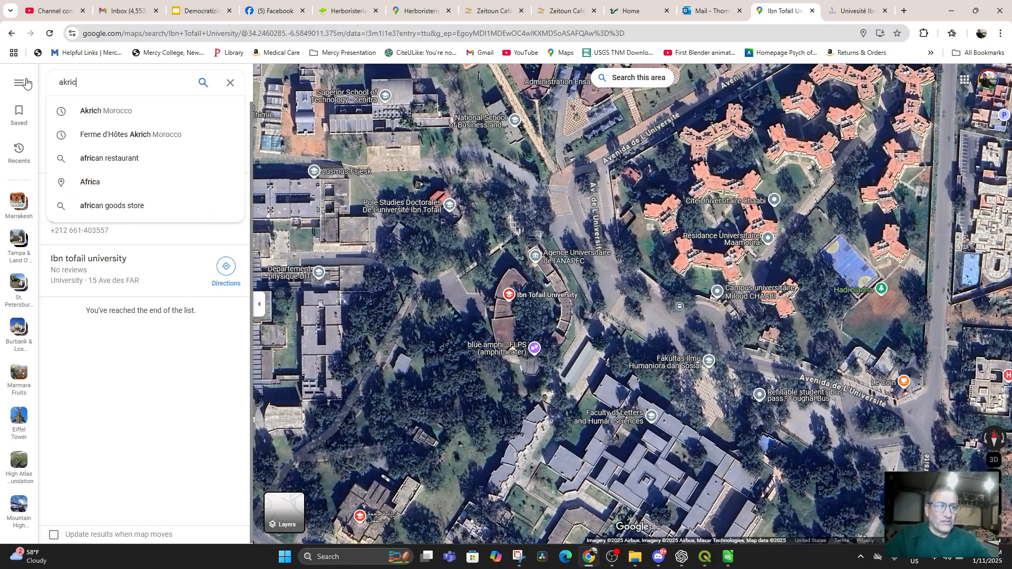
pyautogui.click(94, 109)
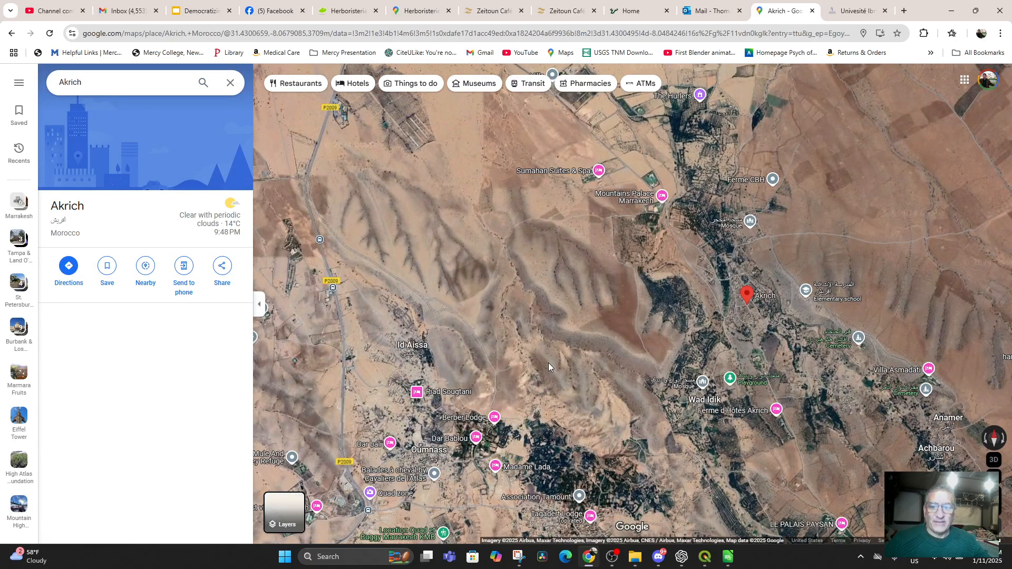
# Step: Locate the walled cemetery southeast of the Akrich marker and copy the coordinates 31.42726, -8.03940 from it
pyautogui.scroll(2, 608, 301)
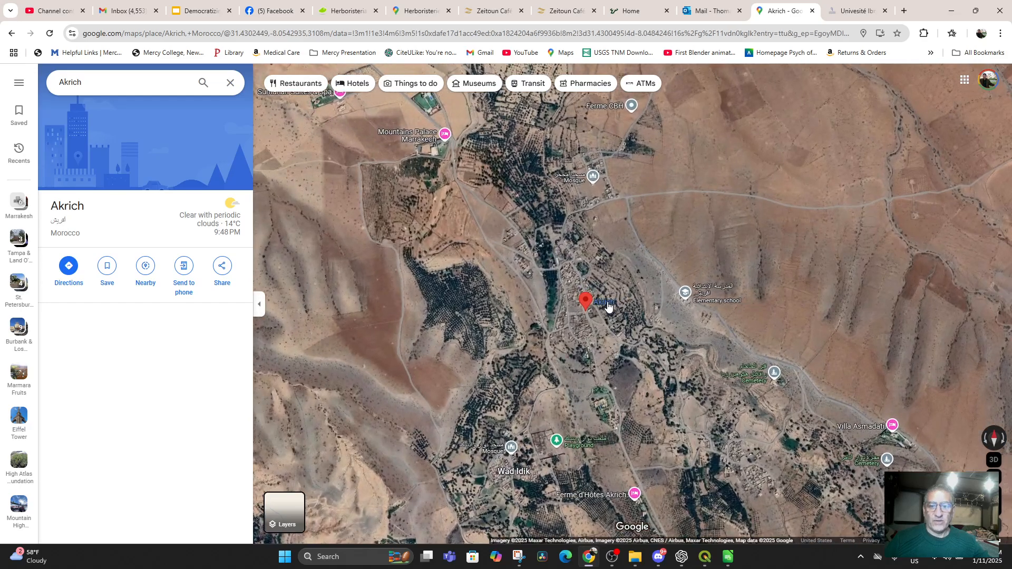
pyautogui.moveTo(760, 406); pyautogui.dragTo(542, 356)
pyautogui.scroll(1, 541, 356)
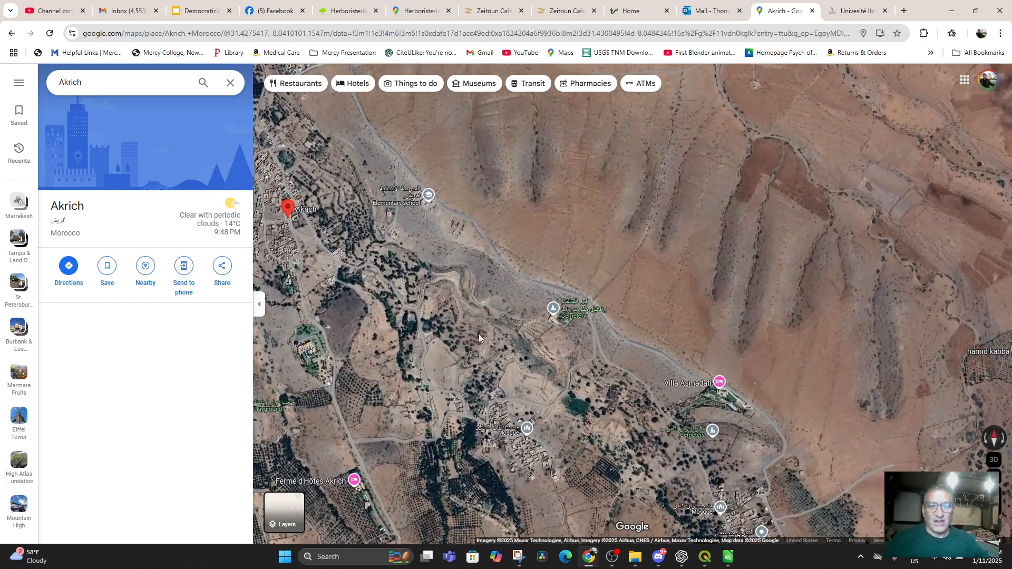
pyautogui.moveTo(455, 331); pyautogui.dragTo(668, 368)
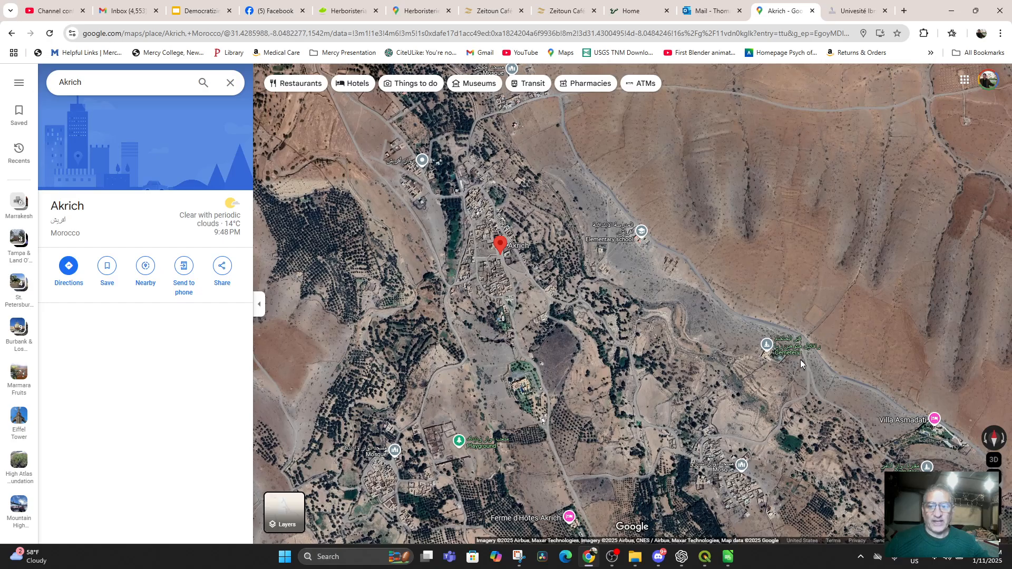
pyautogui.moveTo(800, 360); pyautogui.dragTo(612, 327)
pyautogui.scroll(1, 574, 294)
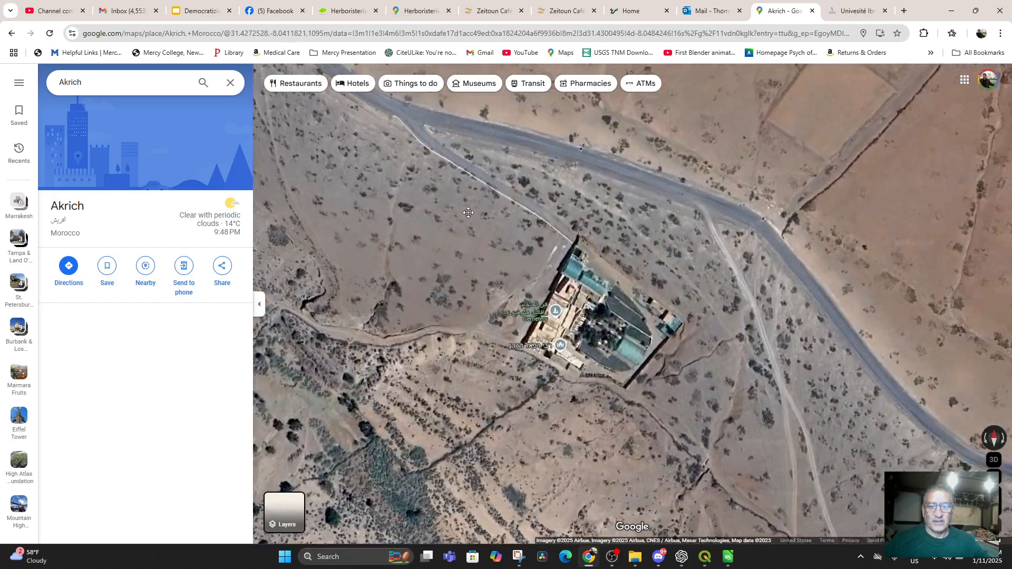
pyautogui.moveTo(468, 213); pyautogui.dragTo(391, 142)
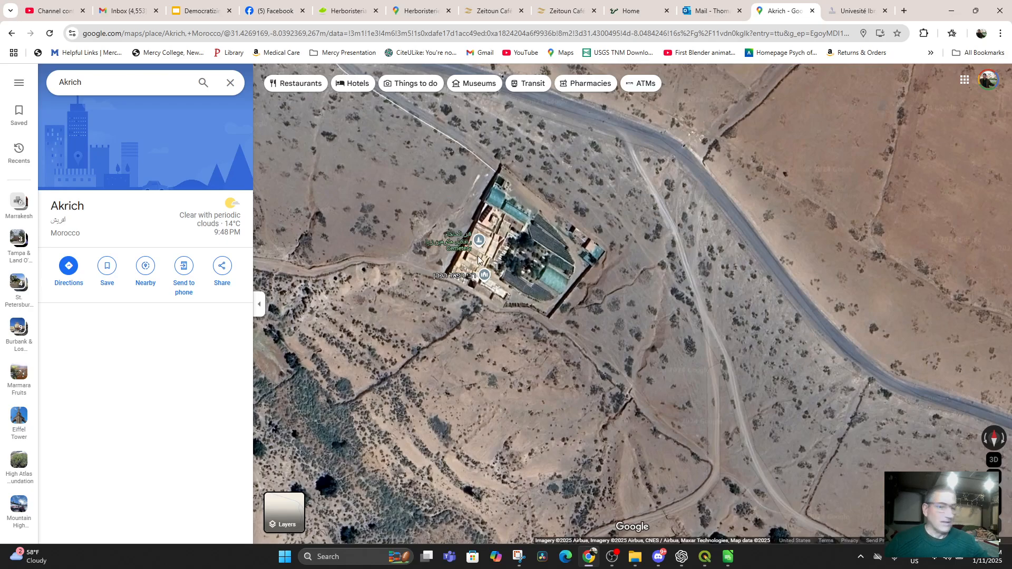
pyautogui.rightClick(478, 238)
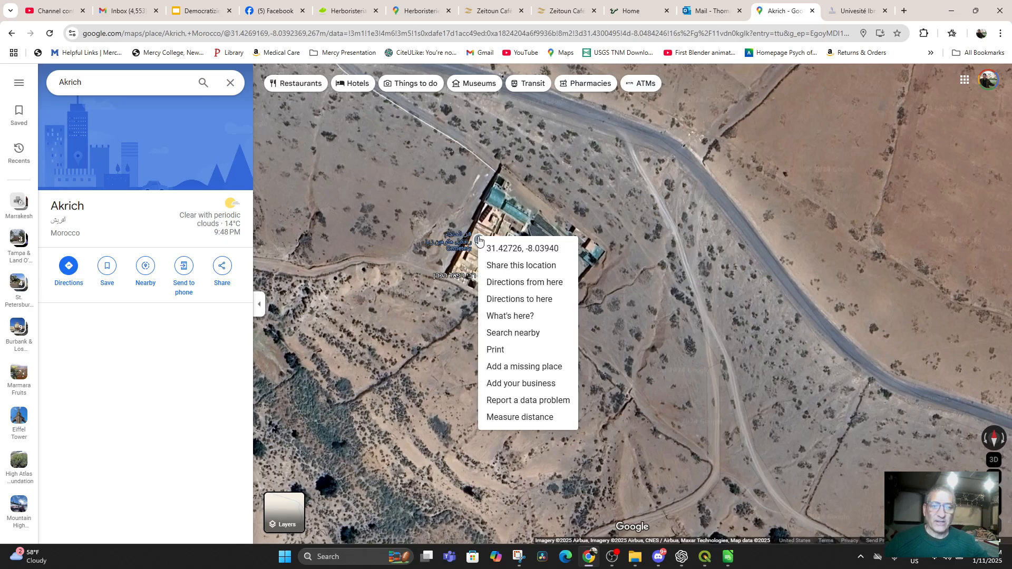
pyautogui.click(502, 251)
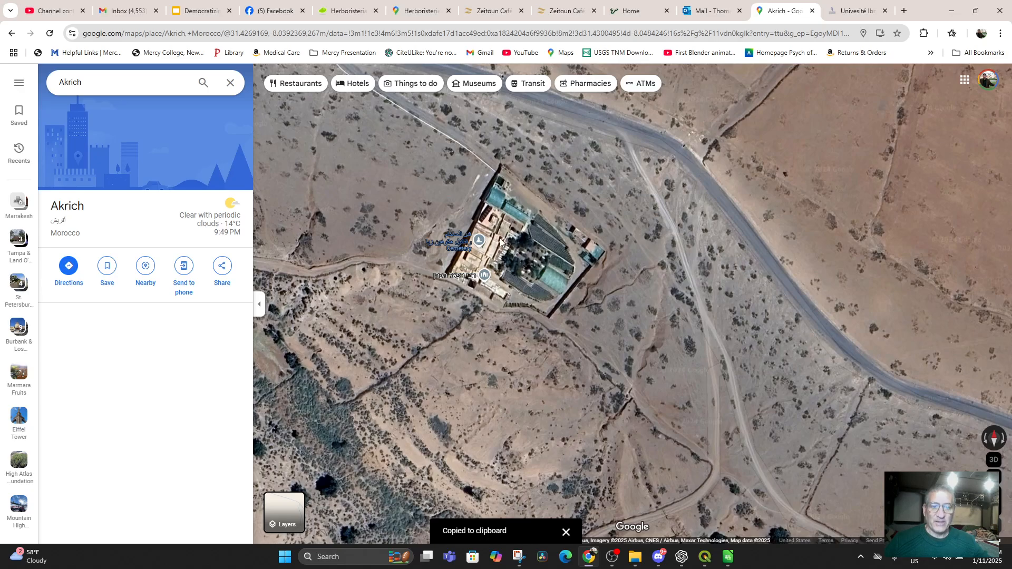
# Step: Copy the coordinates 31.42722, -8.03937 from a point just beside the cemetery marker on the satellite map
pyautogui.rightClick(492, 251)
pyautogui.click(507, 261)
pyautogui.click(731, 565)
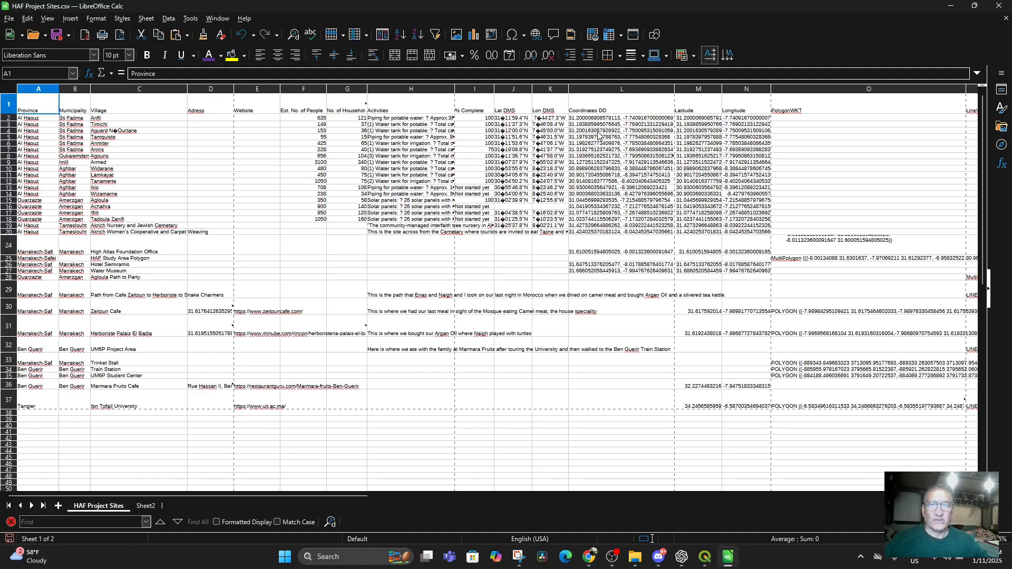
pyautogui.click(590, 562)
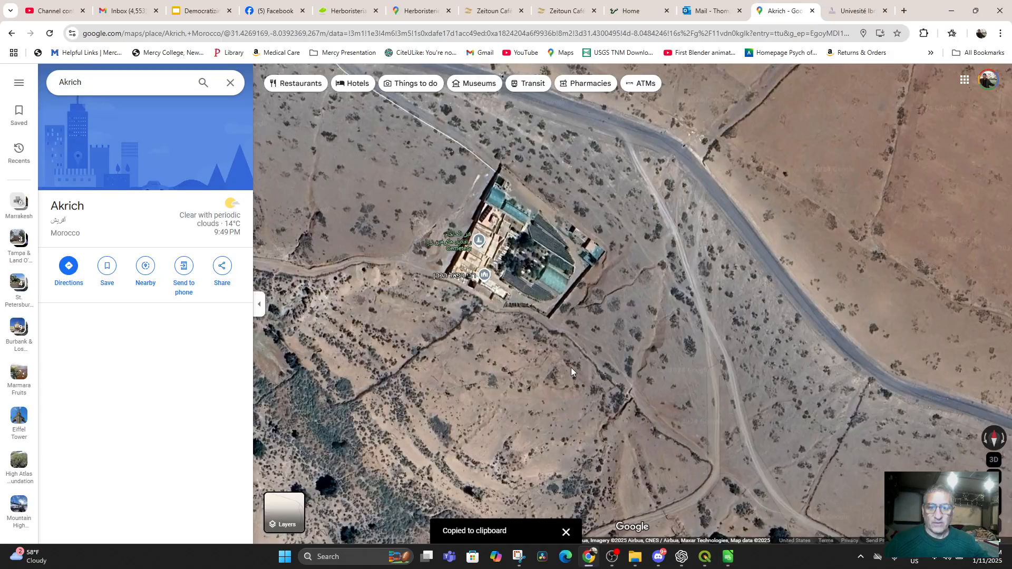
pyautogui.rightClick(484, 247)
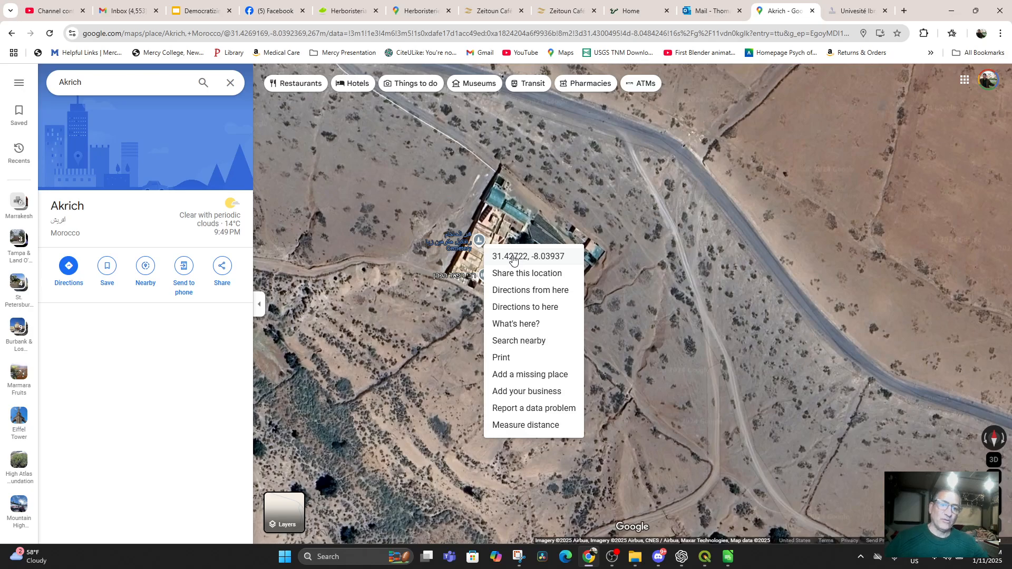
pyautogui.click(509, 257)
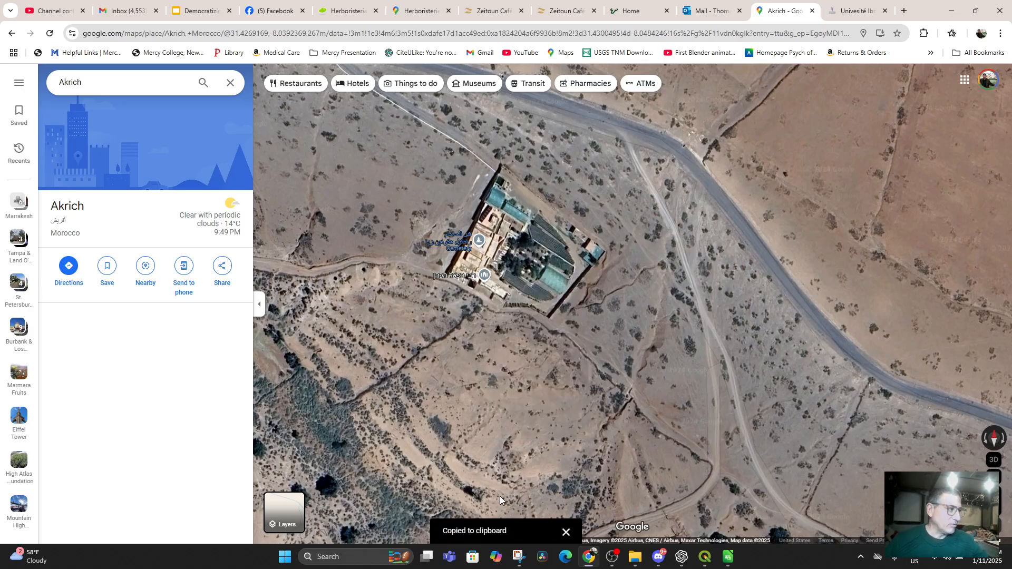
# Step: Switch to the HAF Project Sites spreadsheet, make the Akrich Nursery and Jewish Cemetery row taller and select that row
pyautogui.click(728, 556)
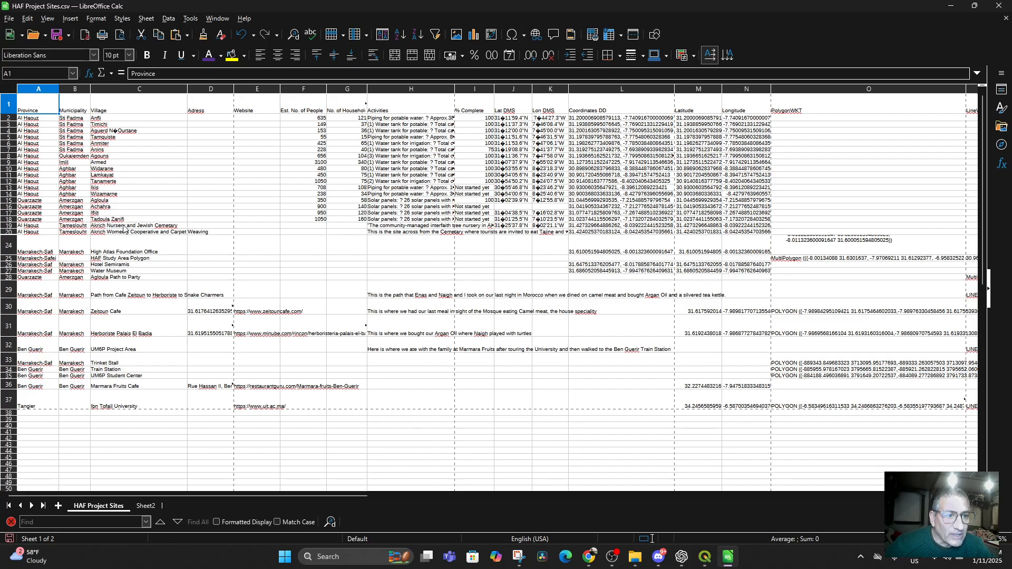
pyautogui.moveTo(6, 231); pyautogui.dragTo(7, 245)
pyautogui.click(11, 237)
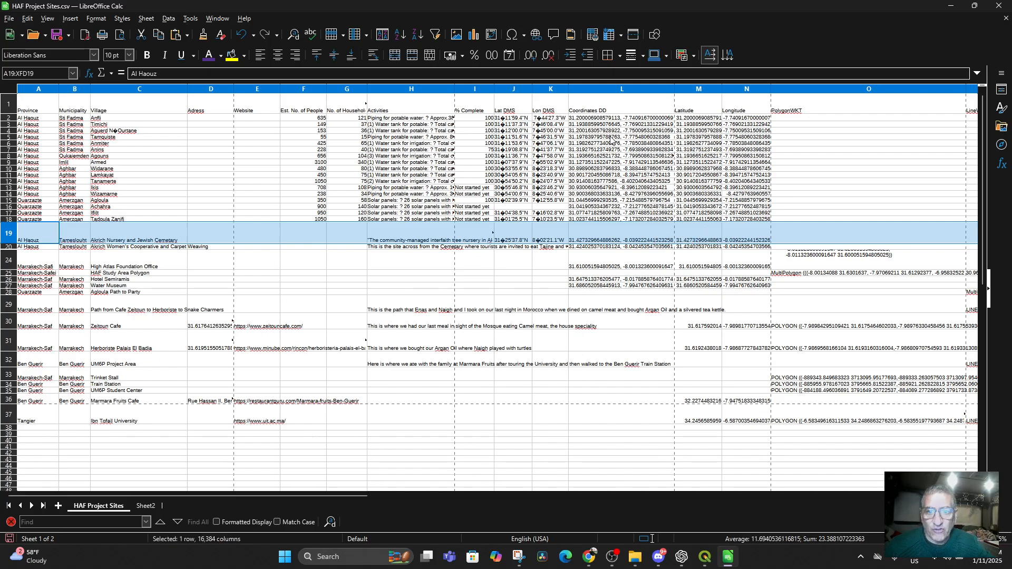
# Step: Replace the Coordinates DD value of the Akrich Nursery and Jewish Cemetery row with the copied 31.42721984916861, -8.039368327407967
pyautogui.click(585, 237)
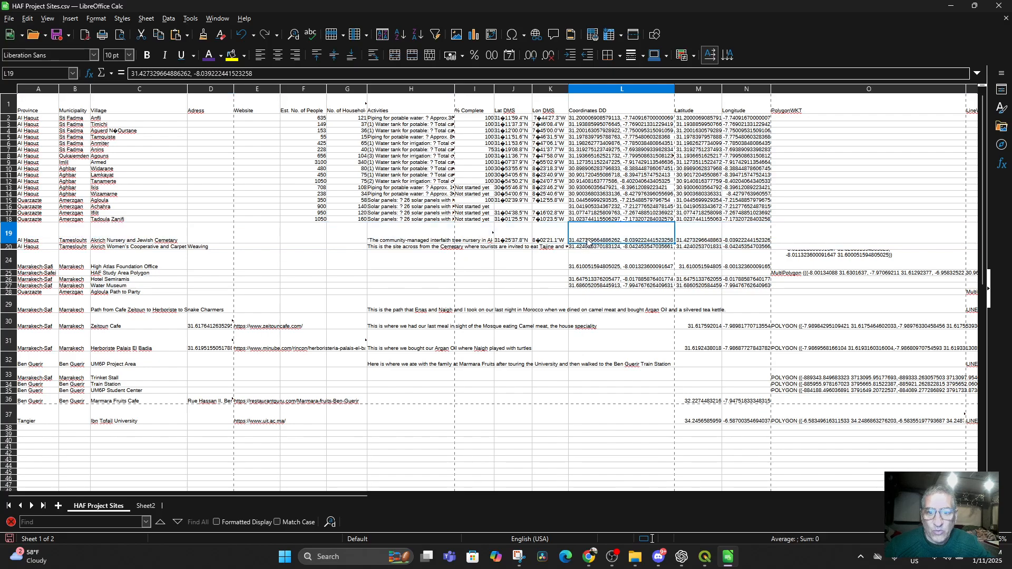
pyautogui.doubleClick(585, 237)
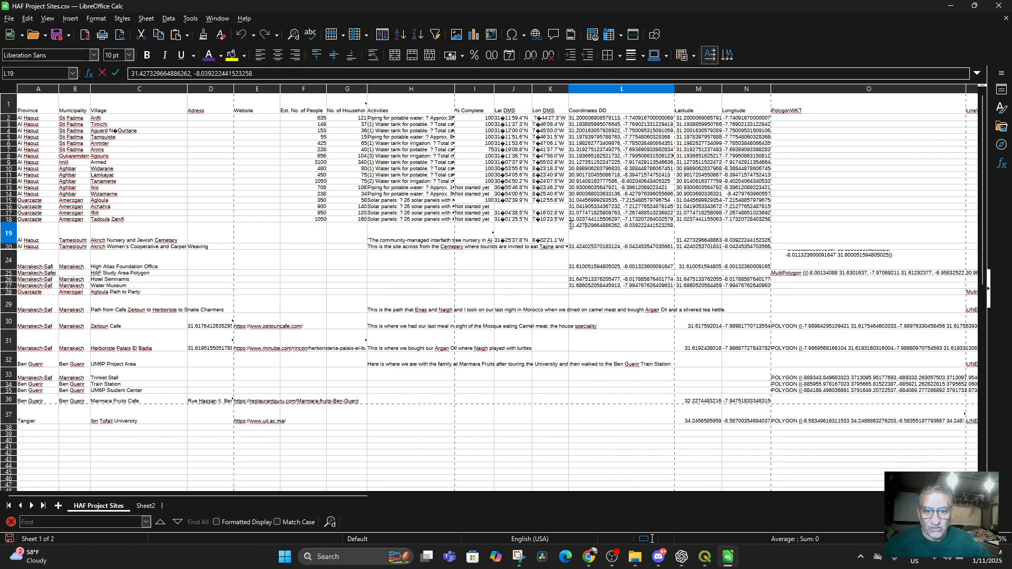
pyautogui.moveTo(570, 226); pyautogui.dragTo(682, 223)
pyautogui.press('Delete')
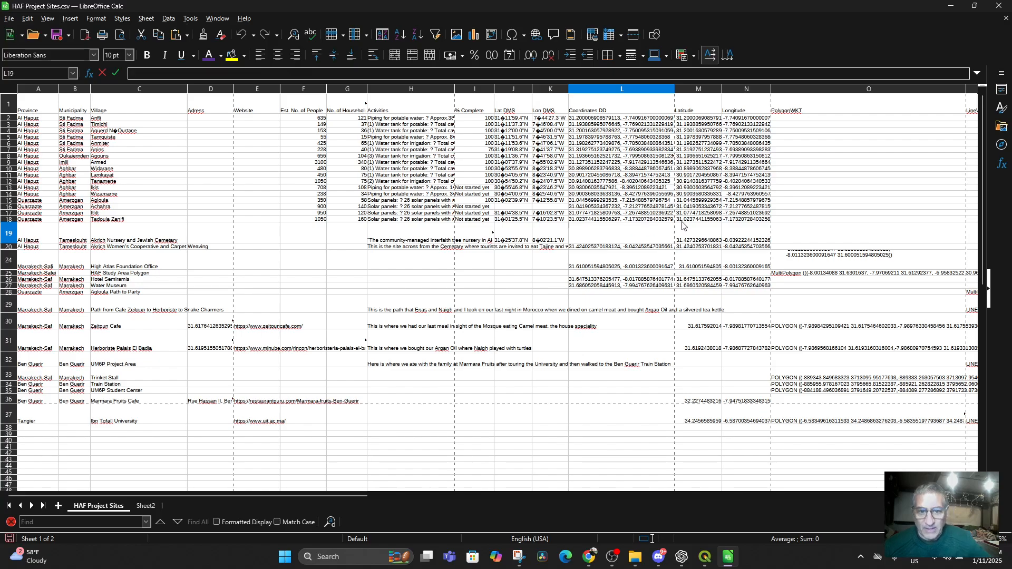
pyautogui.hotkey('ctrl', 'v')
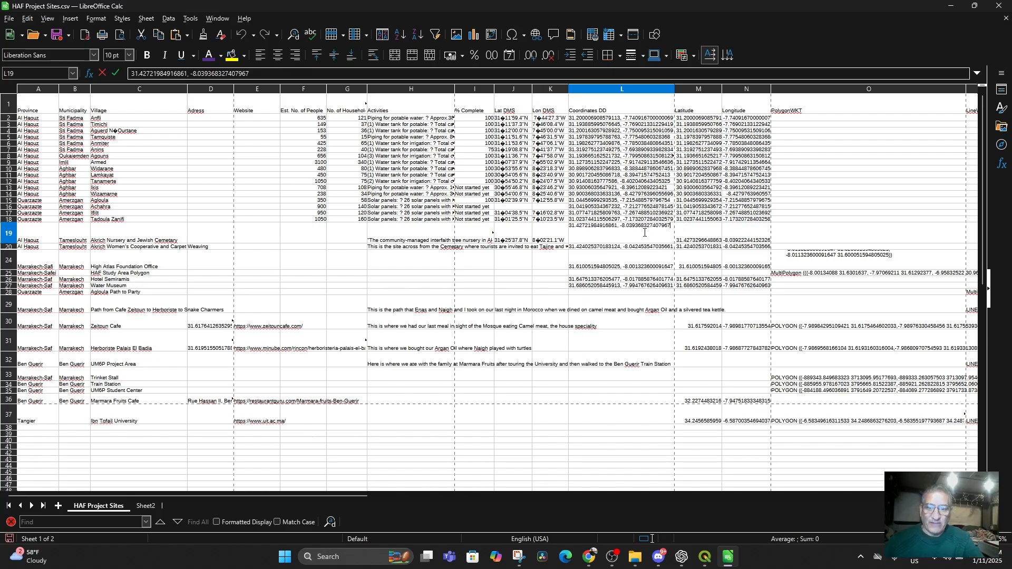
# Step: Select the latitude part of the Akrich Nursery and Jewish Cemetery coordinates and go to that row's Latitude cell
pyautogui.doubleClick(606, 226)
pyautogui.click(609, 235)
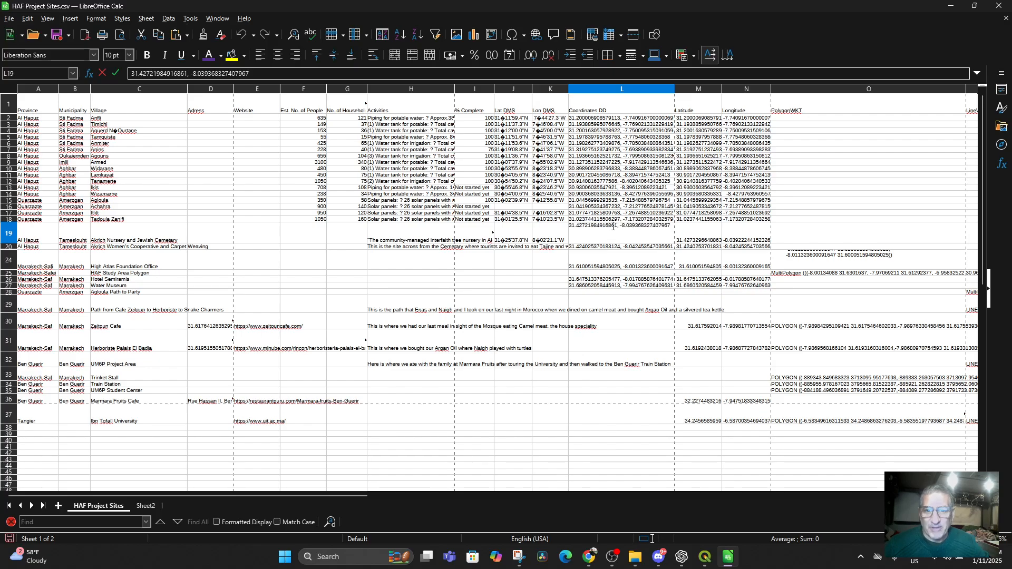
pyautogui.moveTo(607, 225); pyautogui.dragTo(564, 226)
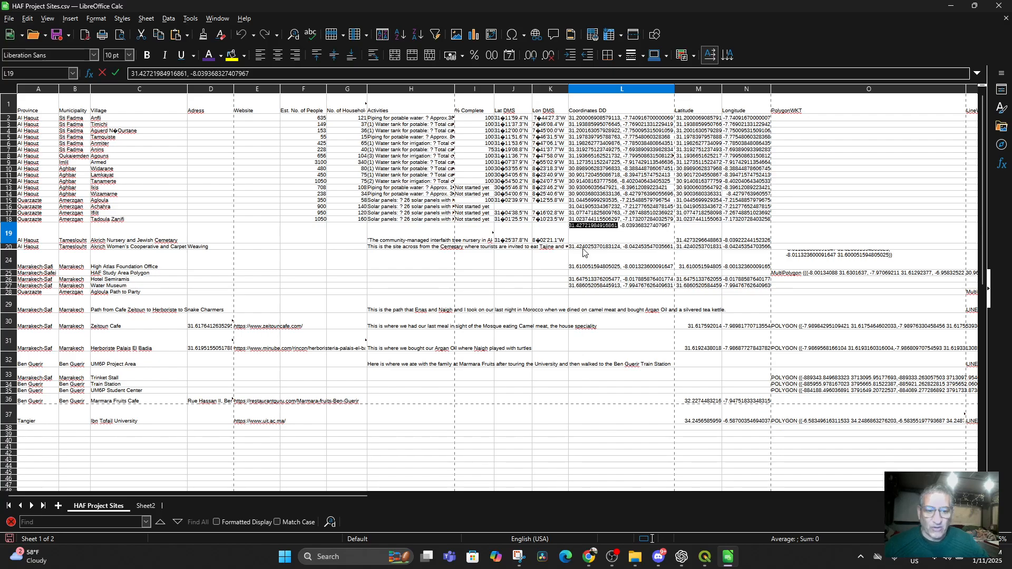
pyautogui.click(694, 231)
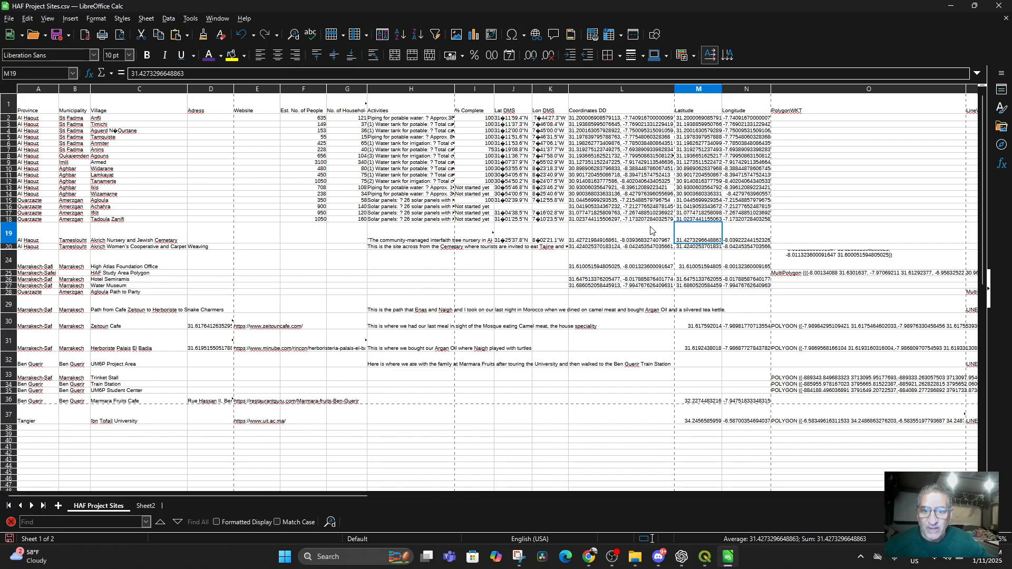
# Step: Copy the longitude -8.039368327407967 from the Akrich Nursery row's coordinates into its Longitude cell and check the neighbouring Latitude cell
pyautogui.doubleClick(627, 232)
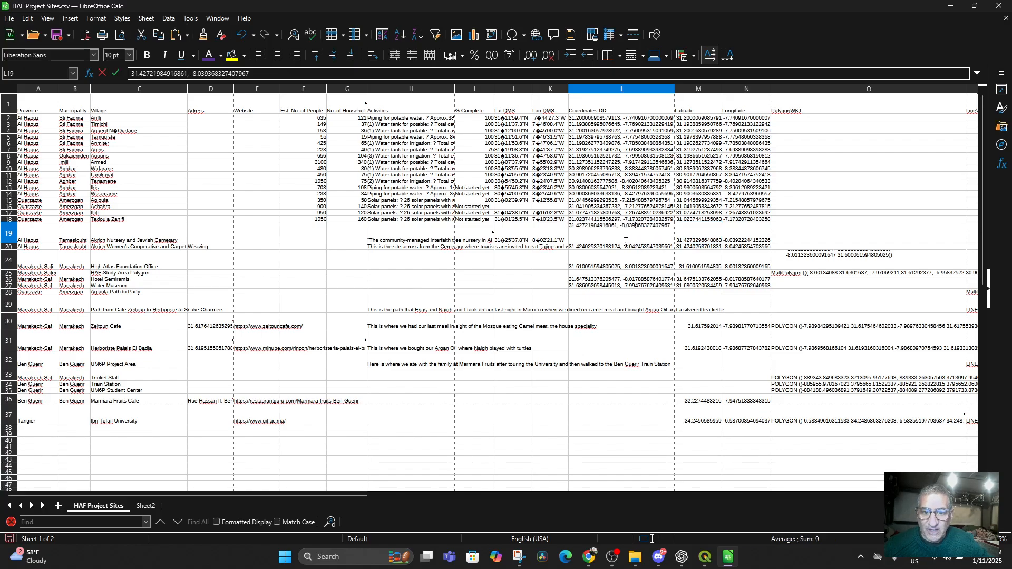
pyautogui.moveTo(621, 226); pyautogui.dragTo(674, 226)
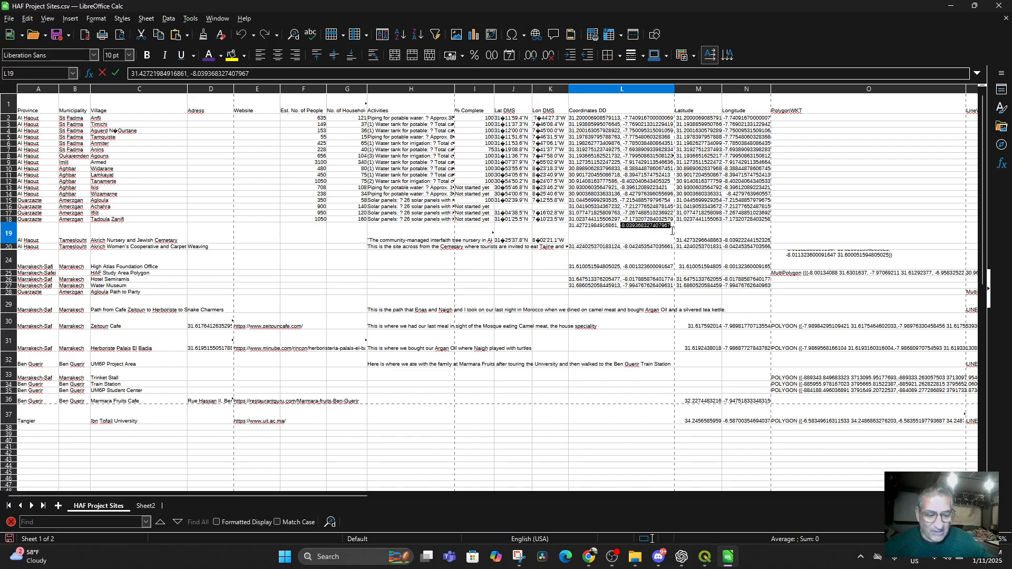
pyautogui.hotkey('ctrl', 'c')
pyautogui.click(742, 236)
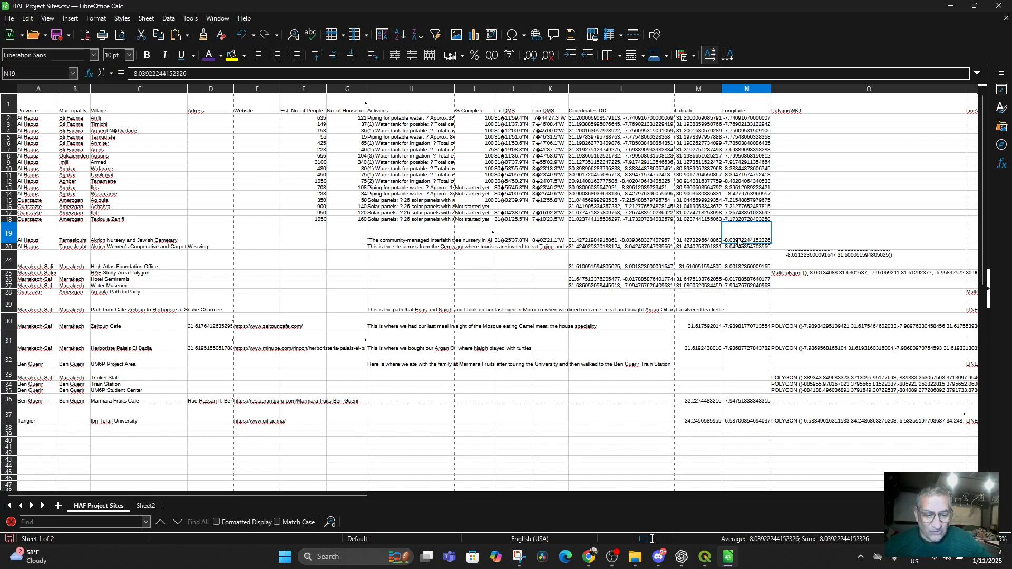
pyautogui.hotkey('ctrl', 'v')
pyautogui.click(686, 240)
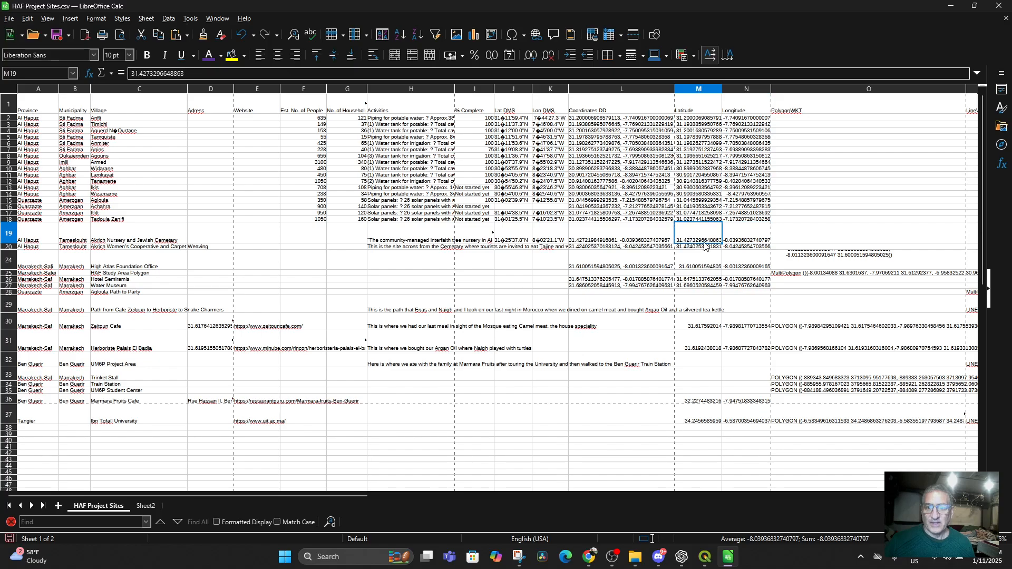
pyautogui.click(744, 241)
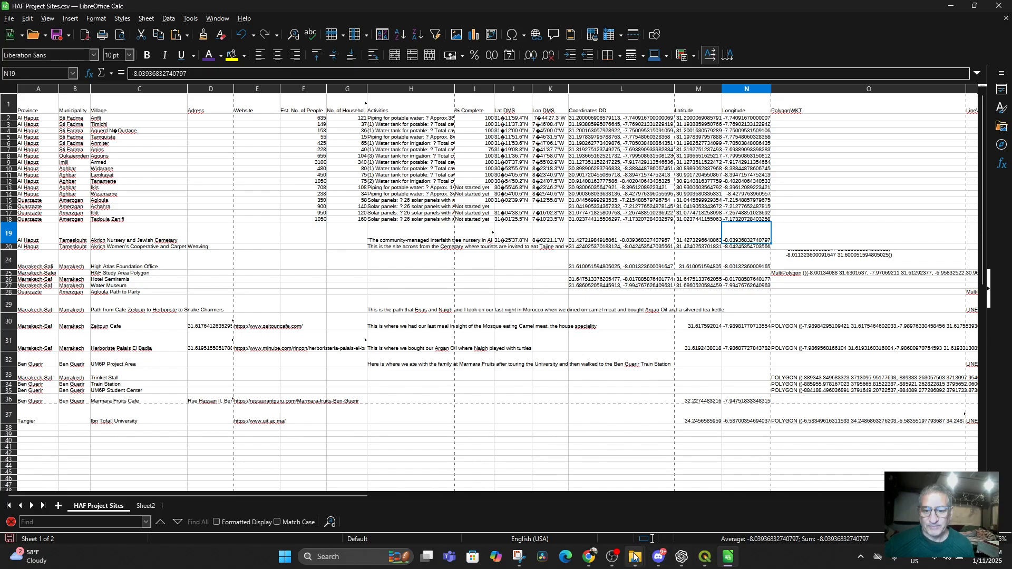
# Step: Switch to Google Maps, show the coordinates of a point inside the cemetery compound, and return to the spreadsheet
pyautogui.moveTo(594, 559)
pyautogui.click(636, 463)
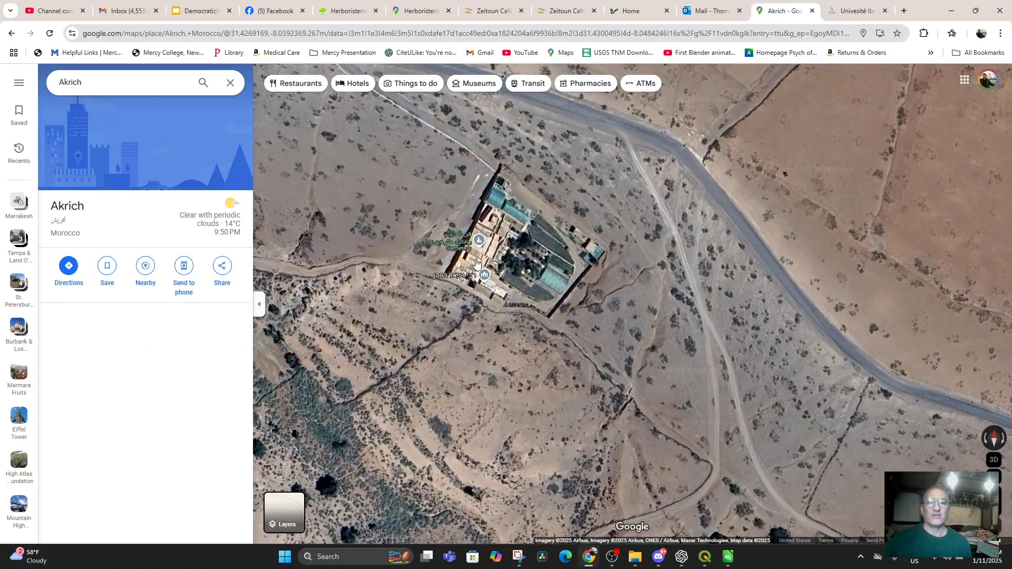
pyautogui.rightClick(494, 260)
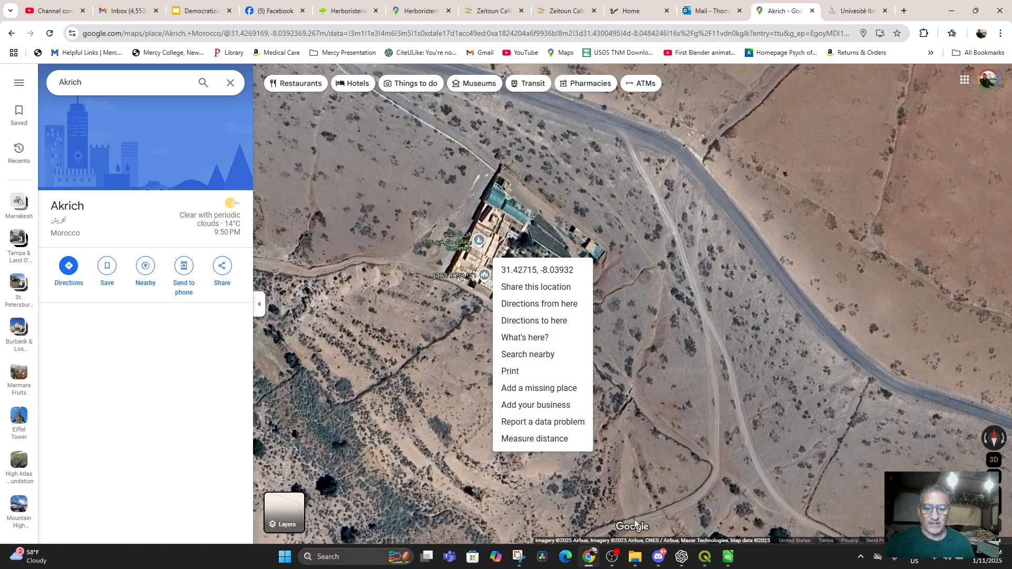
pyautogui.click(729, 557)
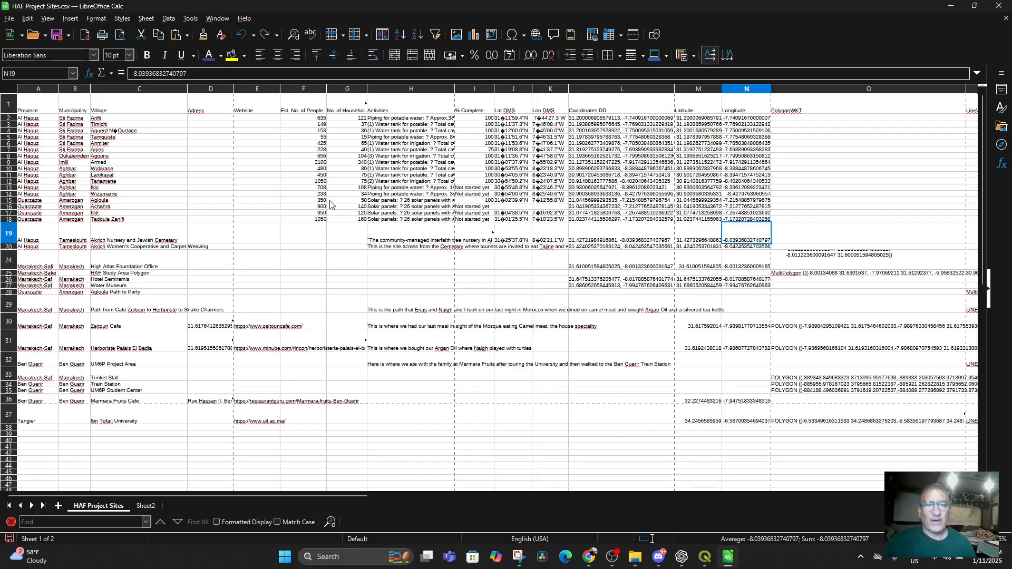
pyautogui.moveTo(705, 560)
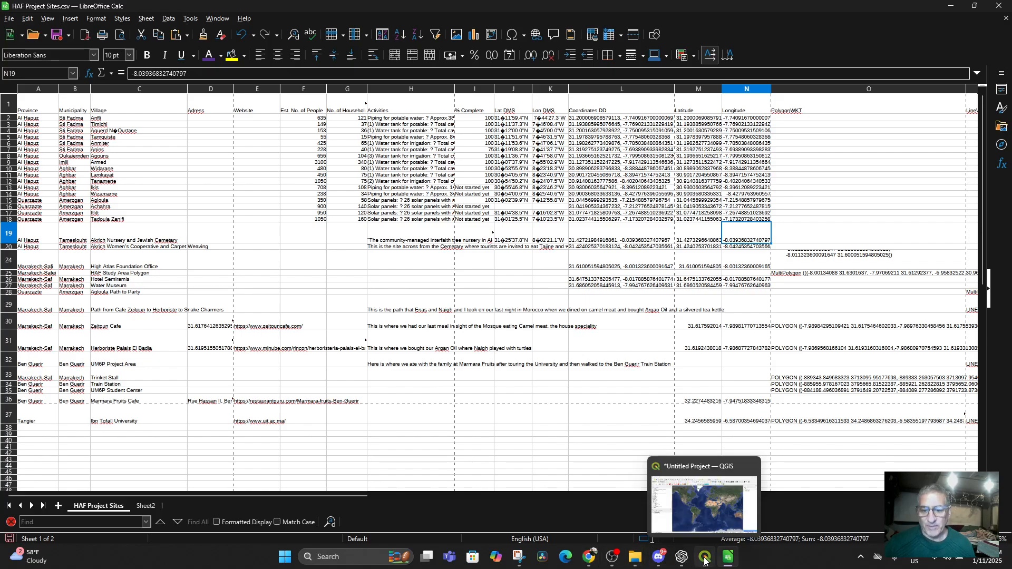
# Step: Switch to Google Maps and examine the satellite imagery between the Akrich cemetery compound and the village across from it to locate the women's cooperative
pyautogui.moveTo(591, 557)
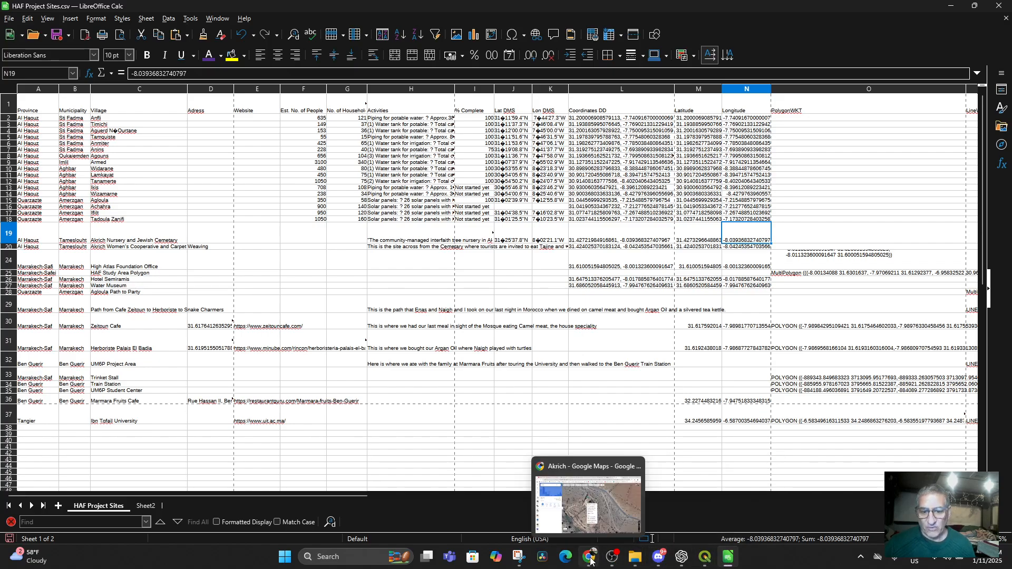
pyautogui.click(604, 538)
pyautogui.scroll(-1, 725, 270)
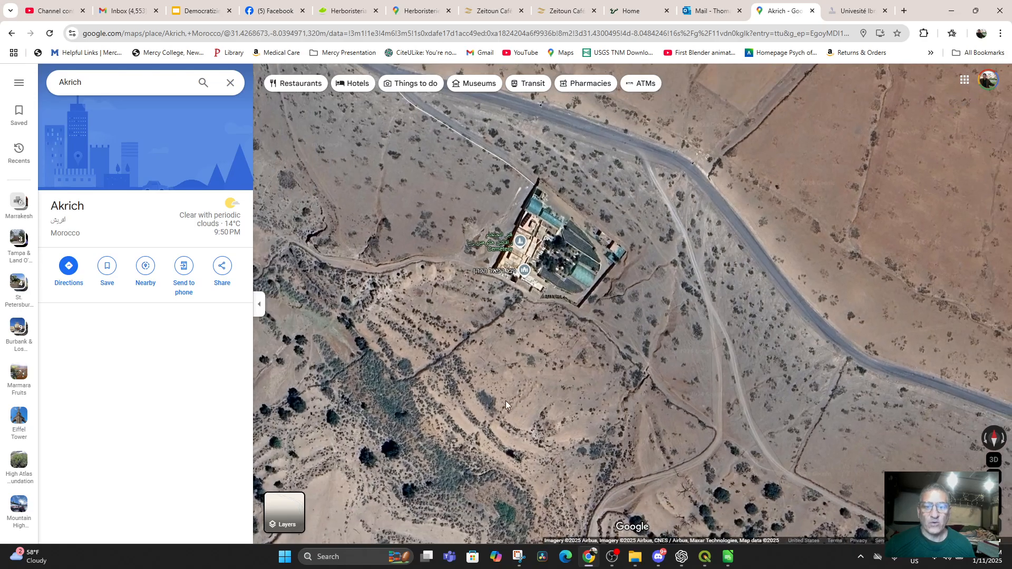
pyautogui.moveTo(460, 383); pyautogui.dragTo(594, 192)
pyautogui.moveTo(377, 320); pyautogui.dragTo(622, 237)
pyautogui.moveTo(630, 337); pyautogui.dragTo(628, 257)
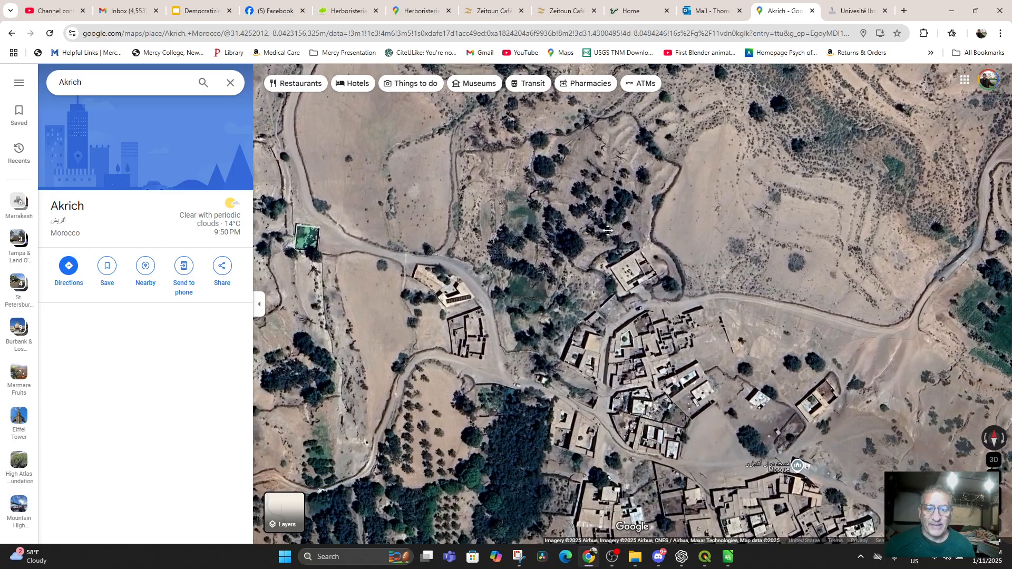
pyautogui.moveTo(547, 368); pyautogui.dragTo(638, 318)
pyautogui.scroll(-2, 685, 253)
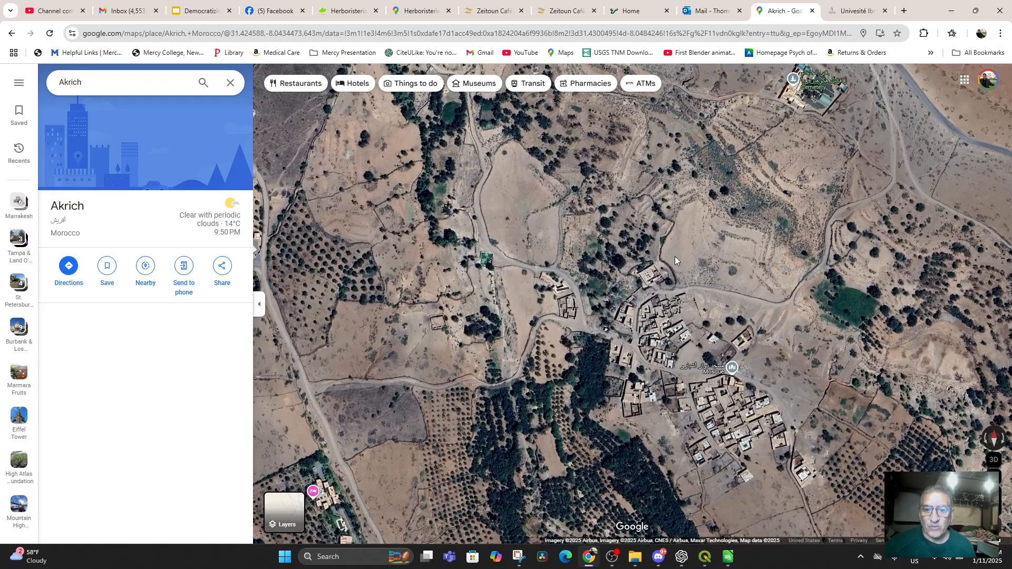
pyautogui.scroll(3, 605, 346)
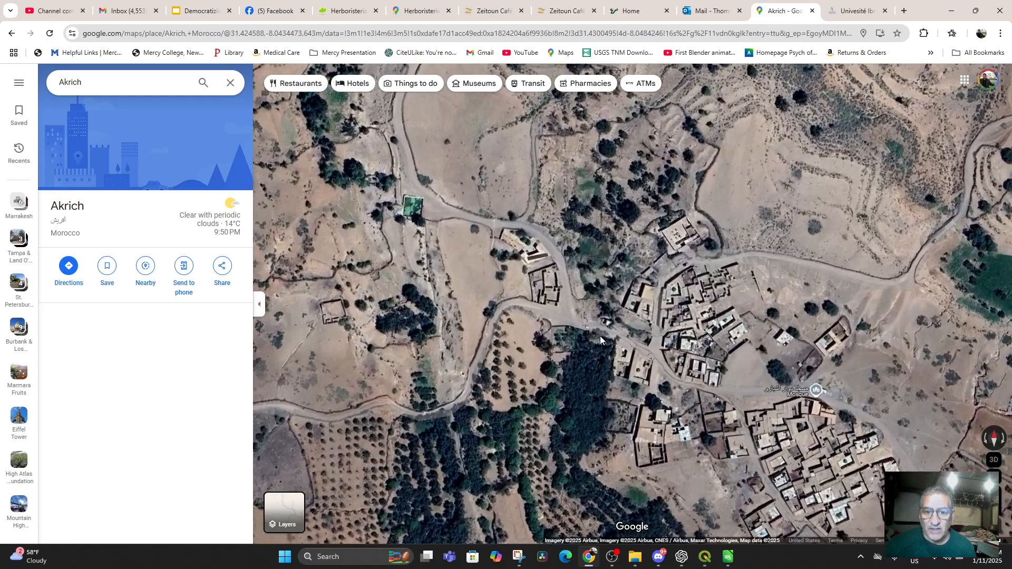
pyautogui.scroll(1, 543, 314)
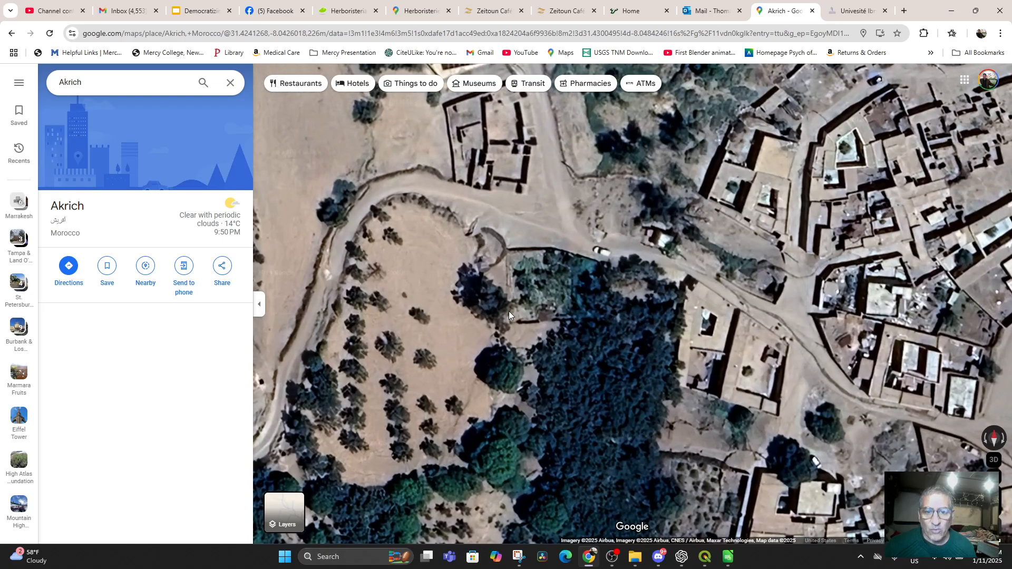
pyautogui.scroll(2, 523, 334)
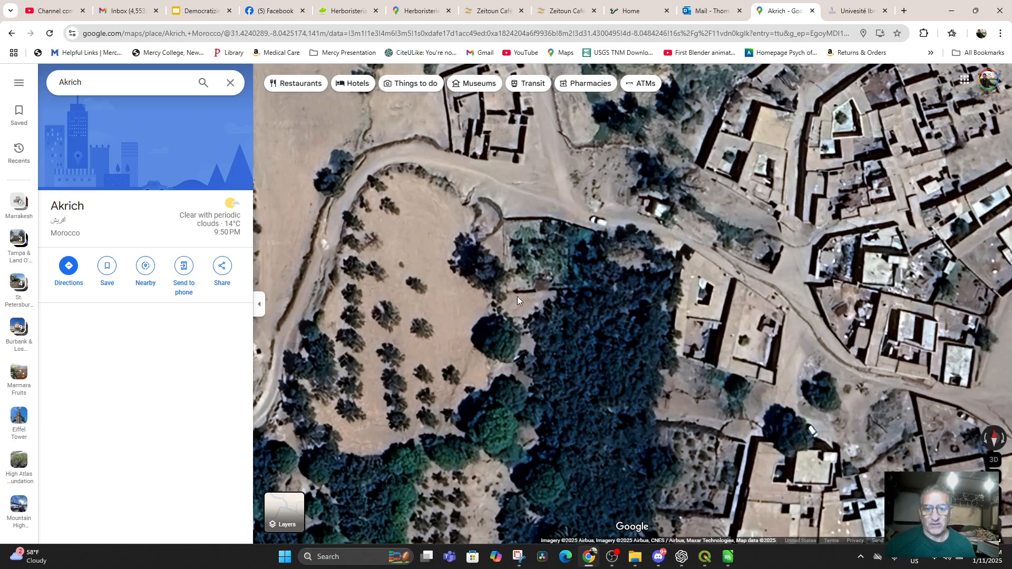
pyautogui.scroll(-6, 571, 285)
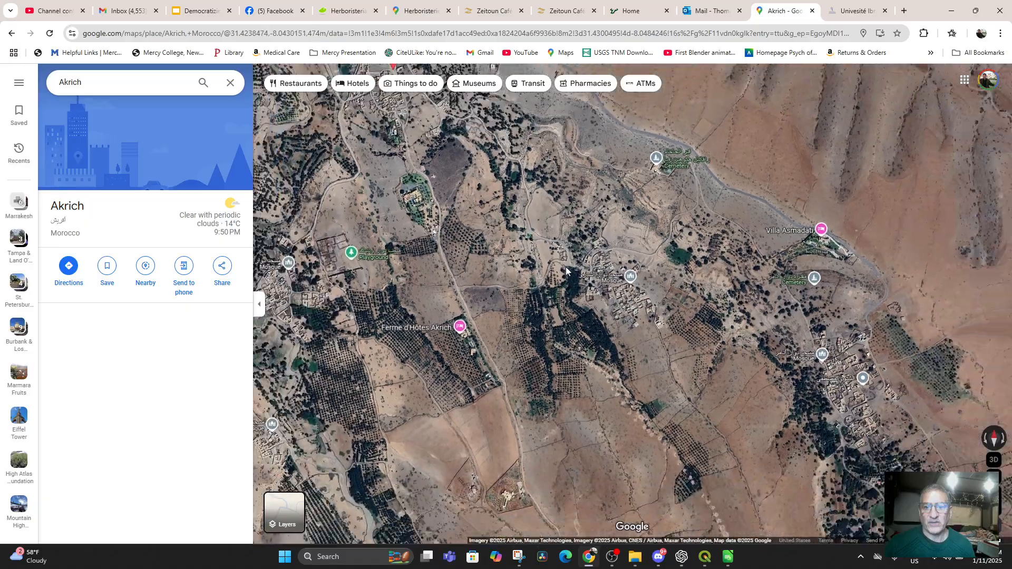
pyautogui.scroll(4, 598, 242)
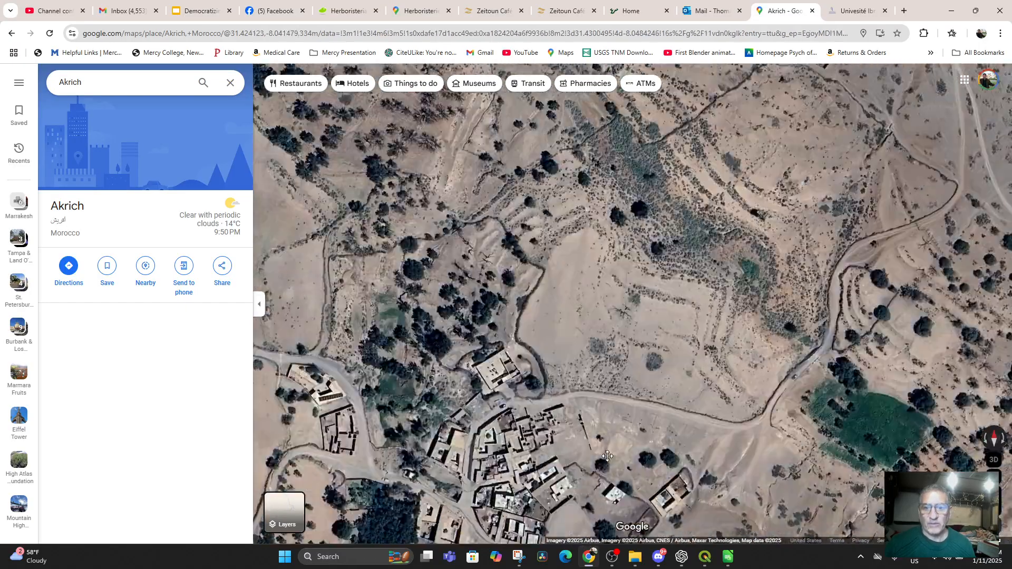
pyautogui.moveTo(607, 455); pyautogui.dragTo(612, 503)
pyautogui.moveTo(797, 98); pyautogui.dragTo(729, 262)
pyautogui.moveTo(833, 264); pyautogui.dragTo(761, 177)
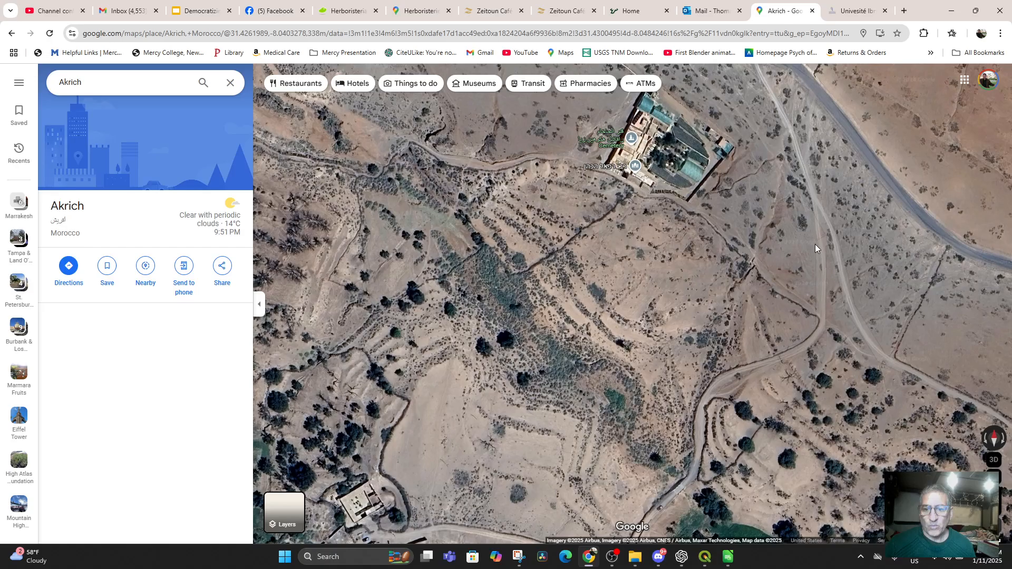
pyautogui.moveTo(619, 474); pyautogui.dragTo(726, 321)
pyautogui.moveTo(630, 389); pyautogui.dragTo(745, 363)
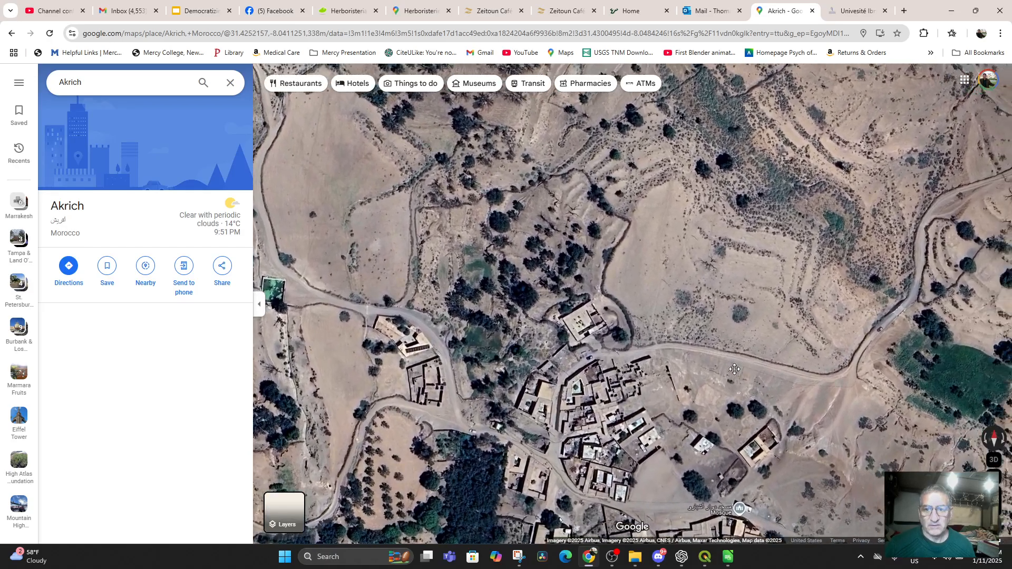
pyautogui.moveTo(817, 171); pyautogui.dragTo(662, 408)
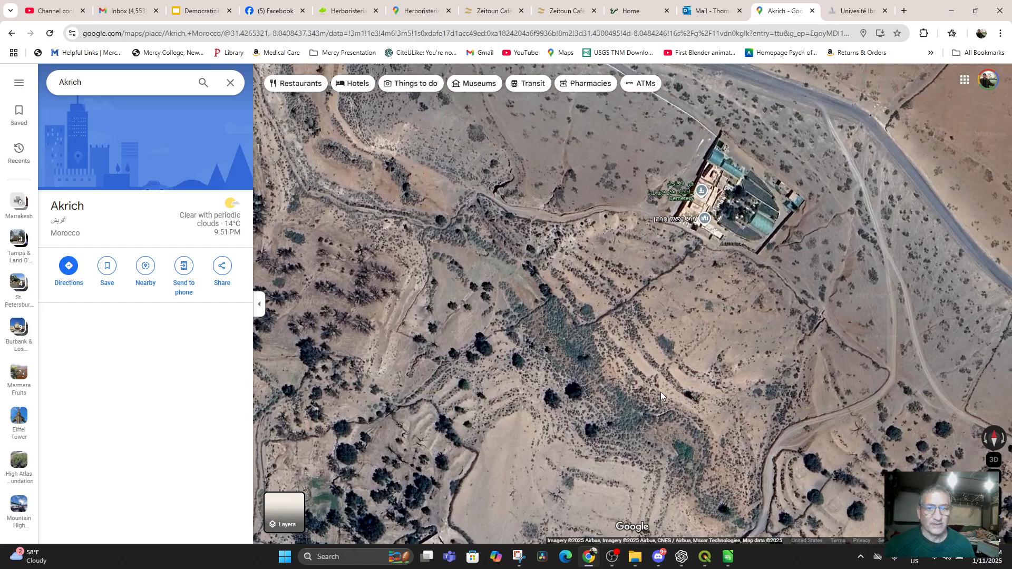
# Step: Locate the small walled plot beside the orchard and village road in Akrich and copy the coordinates of a point there
pyautogui.moveTo(469, 503); pyautogui.dragTo(553, 408)
pyautogui.scroll(2, 553, 324)
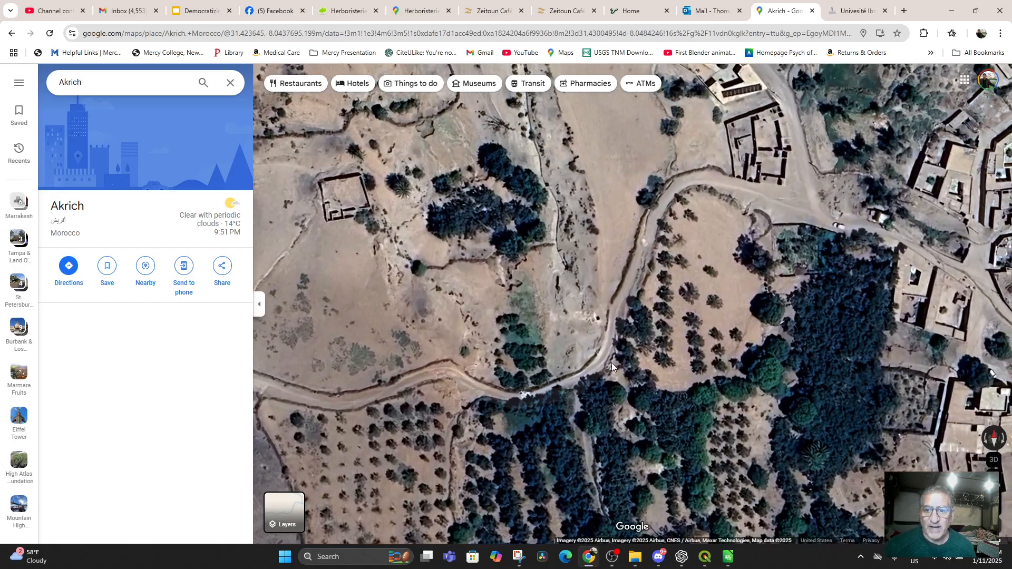
pyautogui.moveTo(737, 279); pyautogui.dragTo(604, 318)
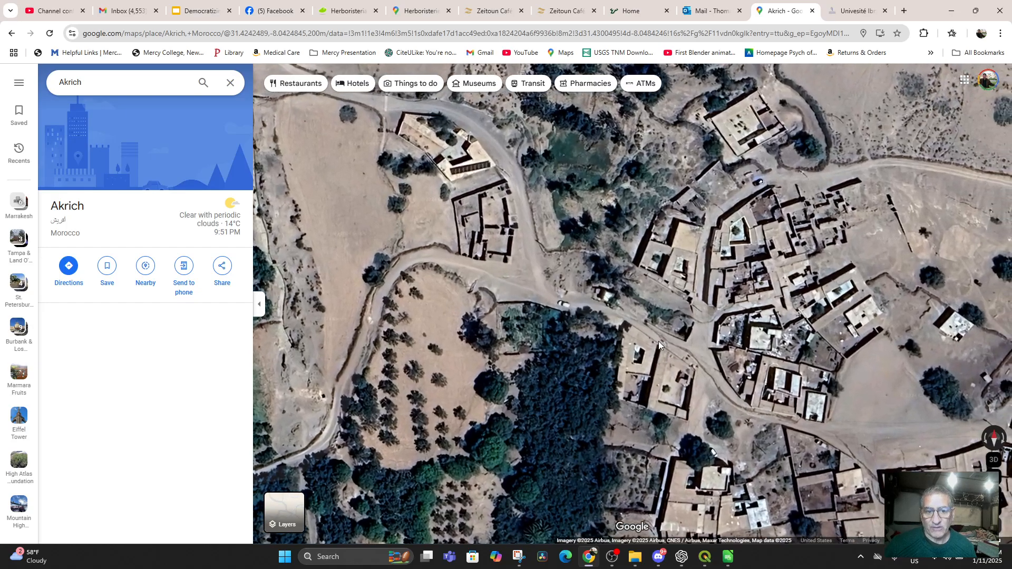
pyautogui.moveTo(545, 379); pyautogui.dragTo(754, 335)
pyautogui.moveTo(582, 346); pyautogui.dragTo(636, 265)
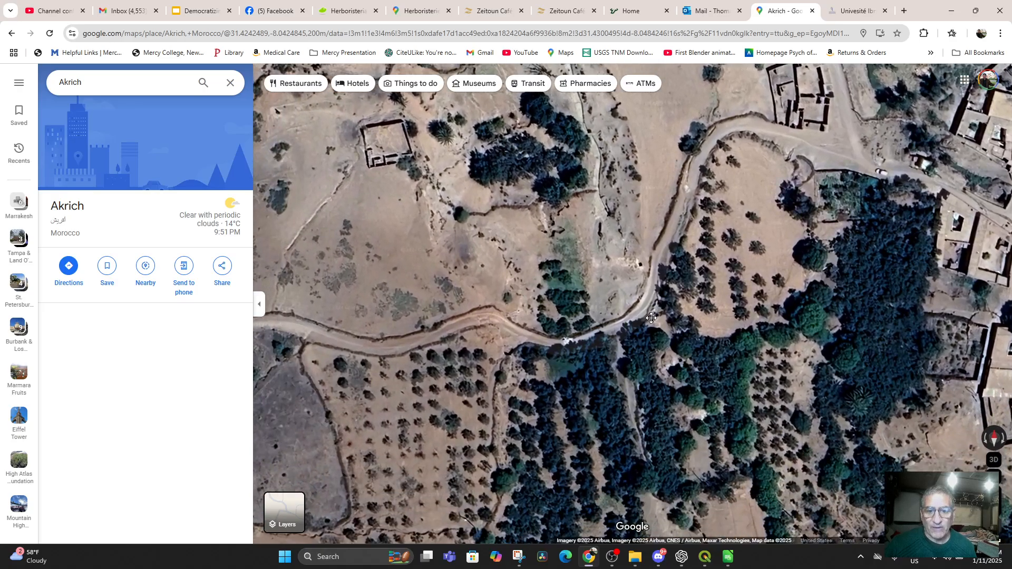
pyautogui.moveTo(608, 375); pyautogui.dragTo(561, 151)
pyautogui.moveTo(579, 285); pyautogui.dragTo(557, 282)
pyautogui.scroll(-3, 543, 331)
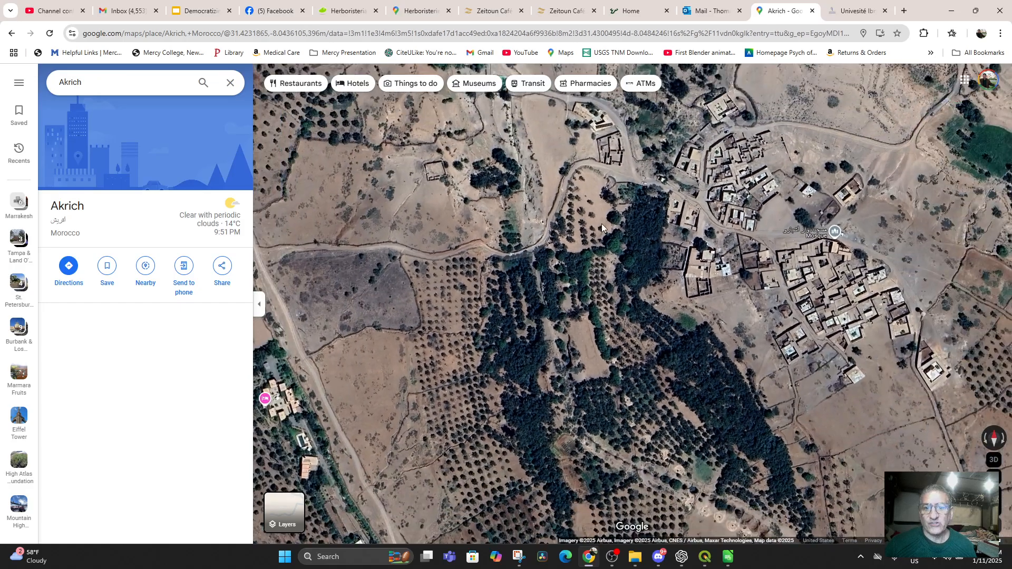
pyautogui.moveTo(602, 224); pyautogui.dragTo(477, 357)
pyautogui.scroll(4, 469, 344)
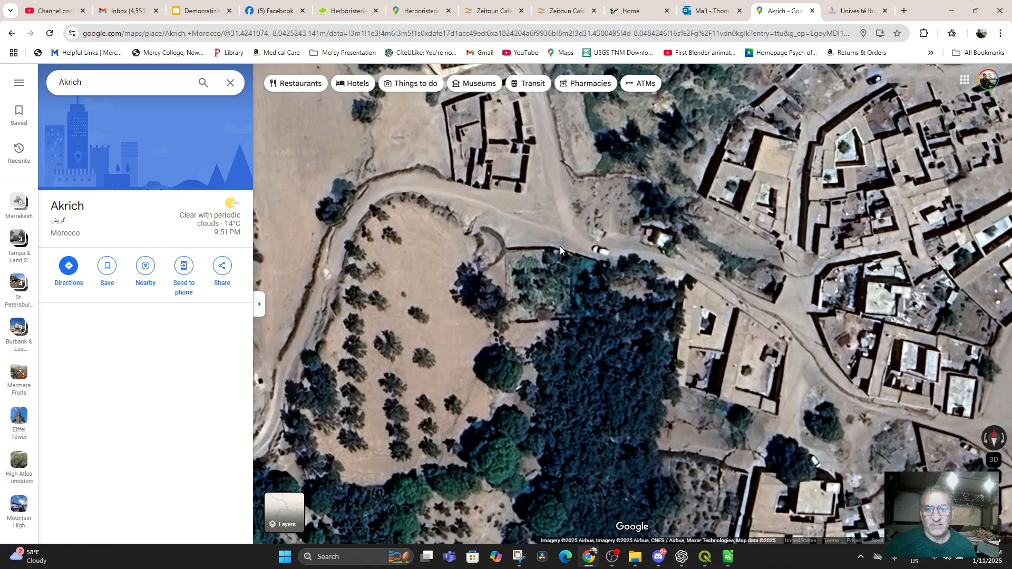
pyautogui.rightClick(504, 279)
pyautogui.click(526, 293)
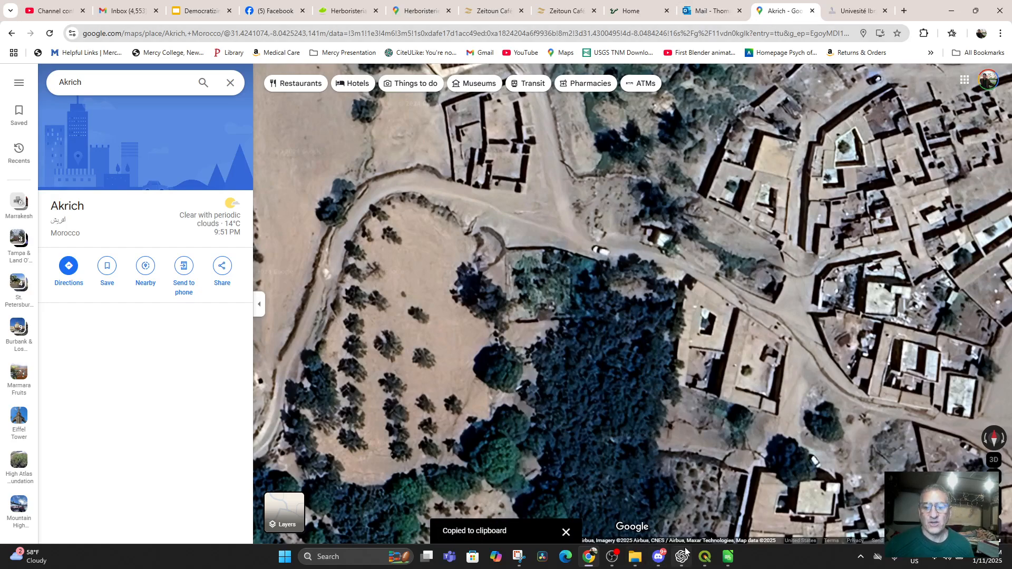
# Step: Return to the spreadsheet and replace the Akrich Women's Cooperative row's Coordinates DD value with the copied 31.424172010380687, -8.042534047808548
pyautogui.click(727, 558)
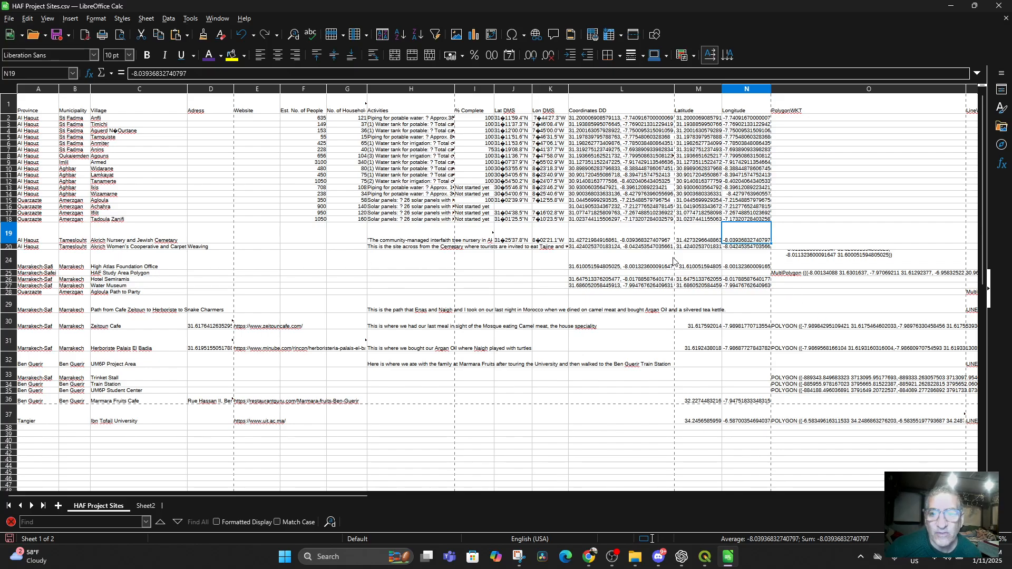
pyautogui.click(609, 249)
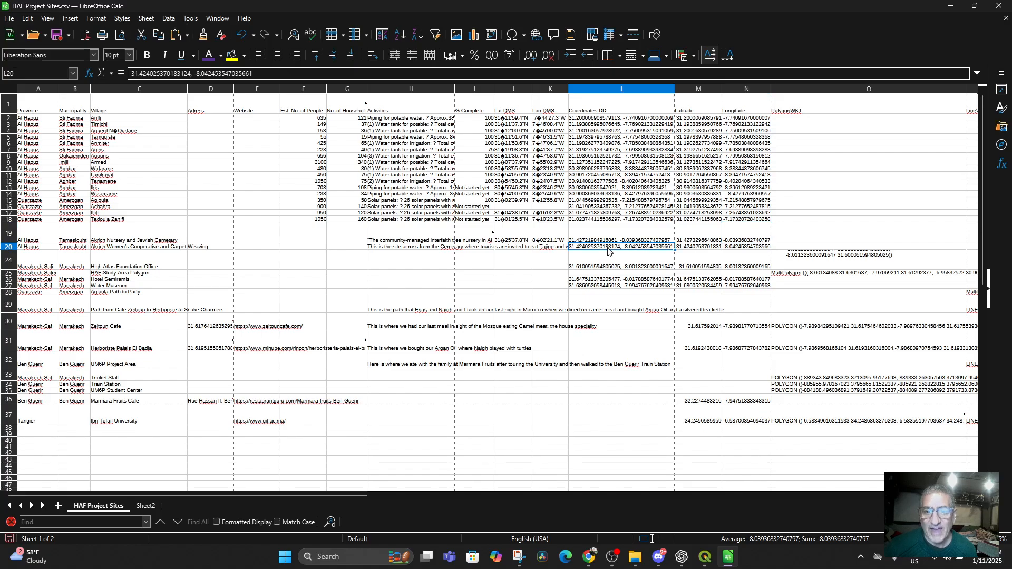
pyautogui.click(701, 251)
pyautogui.click(747, 251)
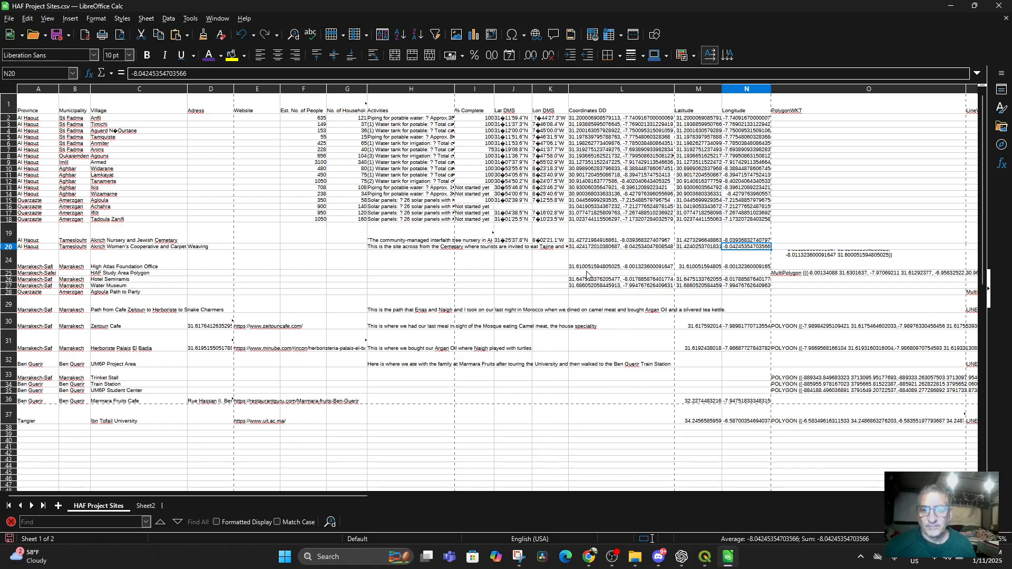
# Step: Copy the latitude 31.424172010380687 from the Akrich Women's Cooperative row's coordinates into its Latitude cell
pyautogui.click(590, 249)
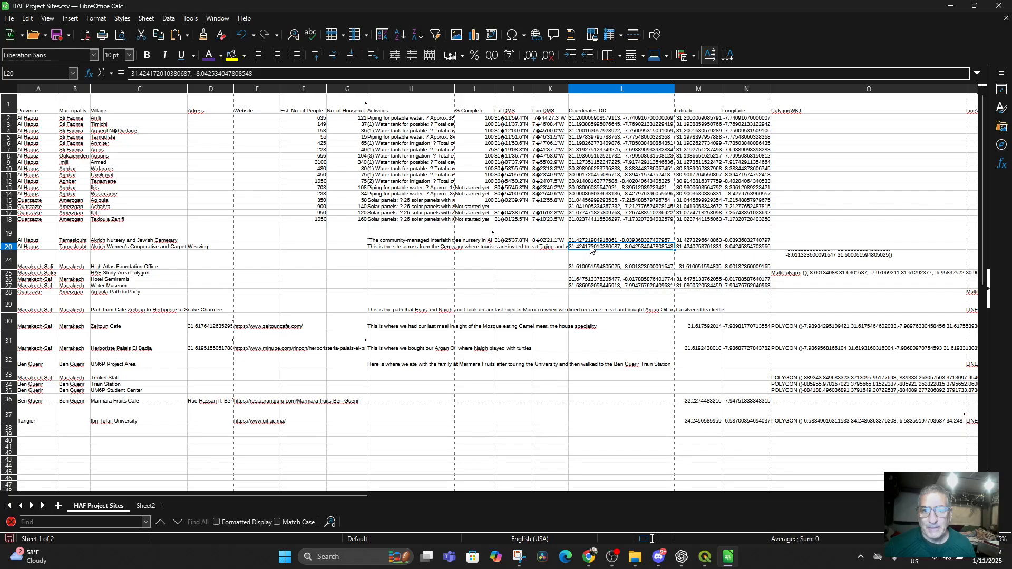
pyautogui.doubleClick(589, 249)
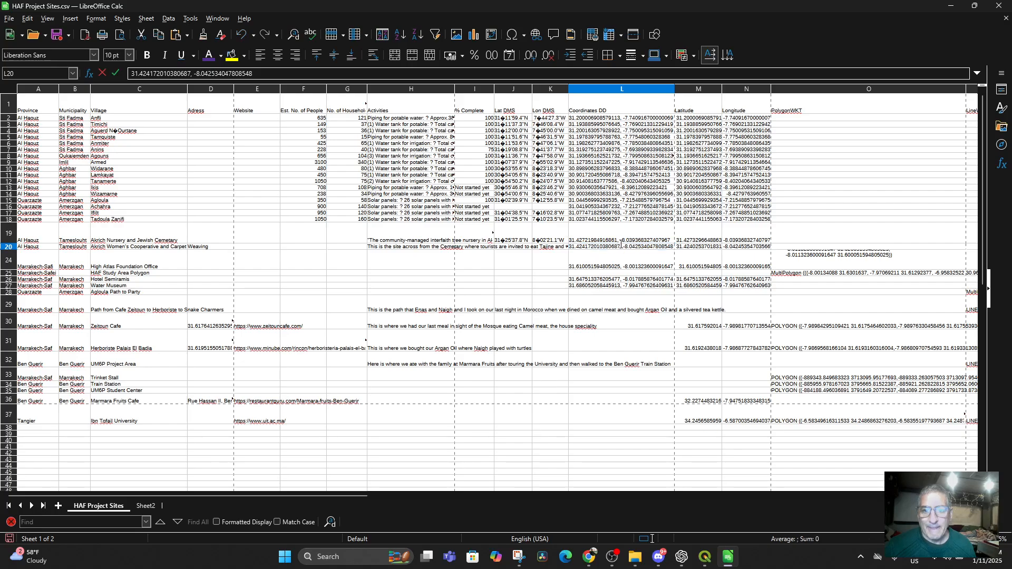
pyautogui.moveTo(620, 245); pyautogui.dragTo(564, 249)
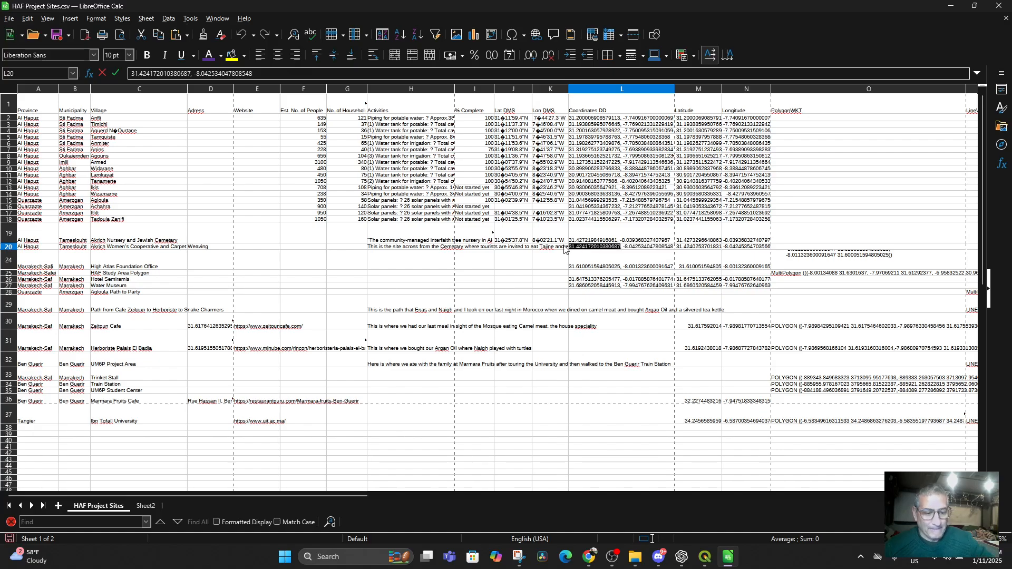
pyautogui.hotkey('ctrl', 'c')
pyautogui.click(690, 248)
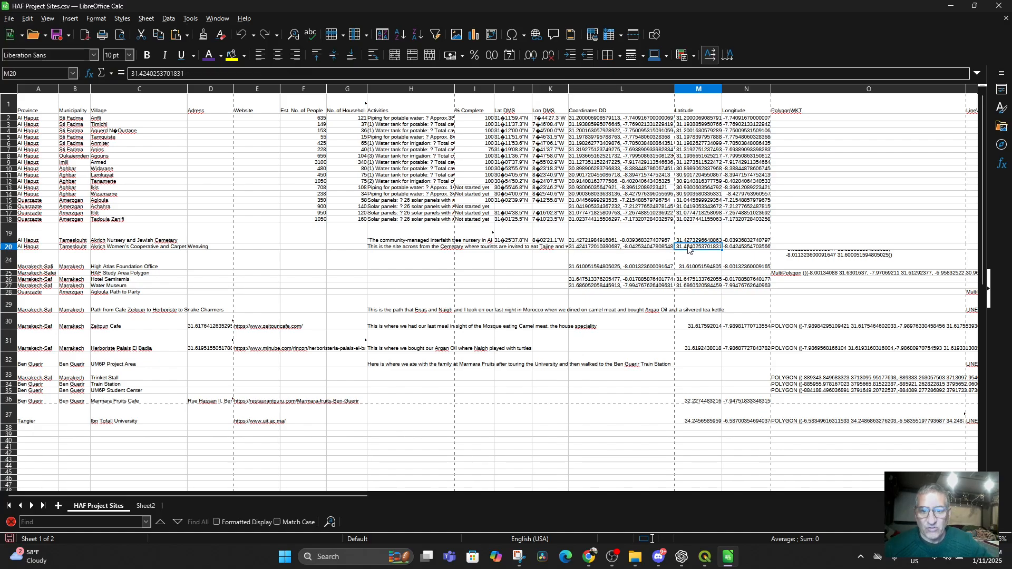
pyautogui.hotkey('ctrl', 'v')
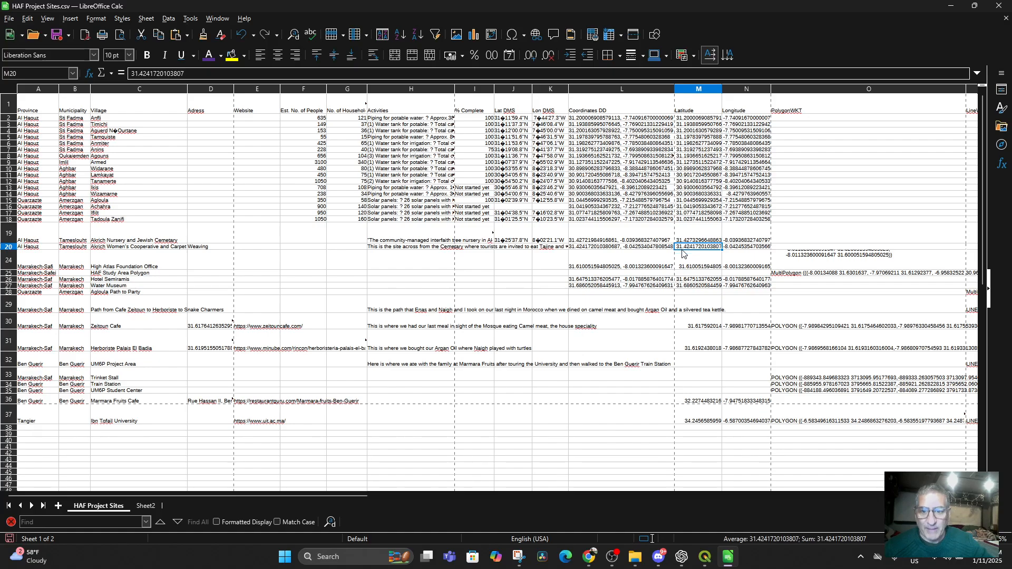
# Step: Copy the longitude -8.042534047808548 from the Akrich Women's Cooperative row's coordinates into its Longitude cell
pyautogui.click(632, 247)
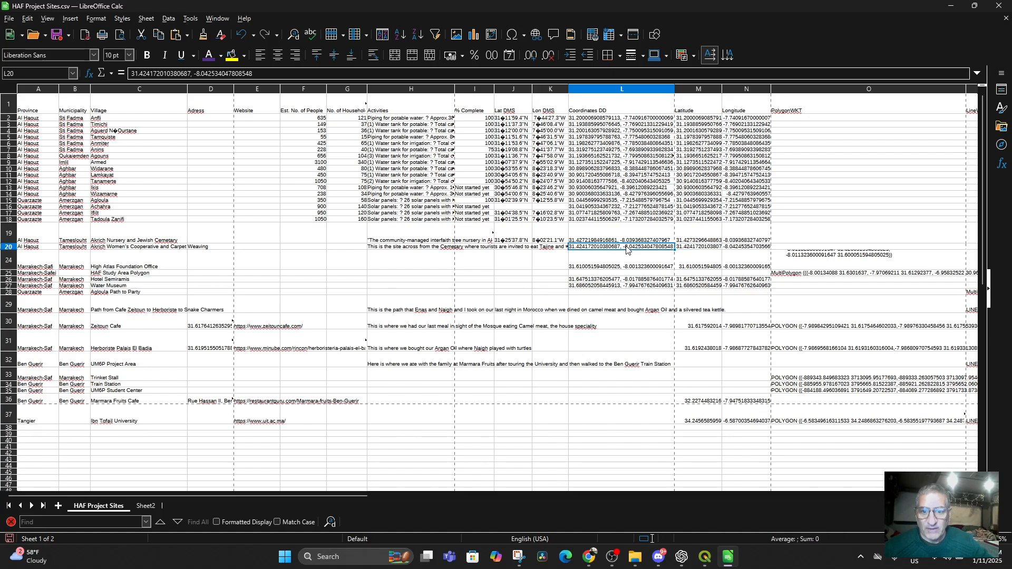
pyautogui.doubleClick(625, 247)
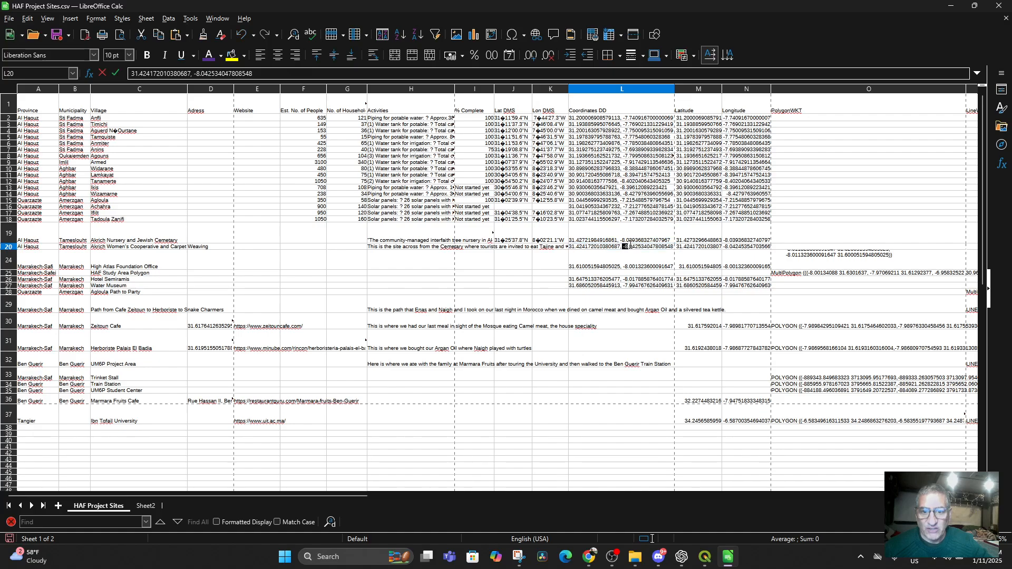
pyautogui.moveTo(630, 246); pyautogui.dragTo(670, 246)
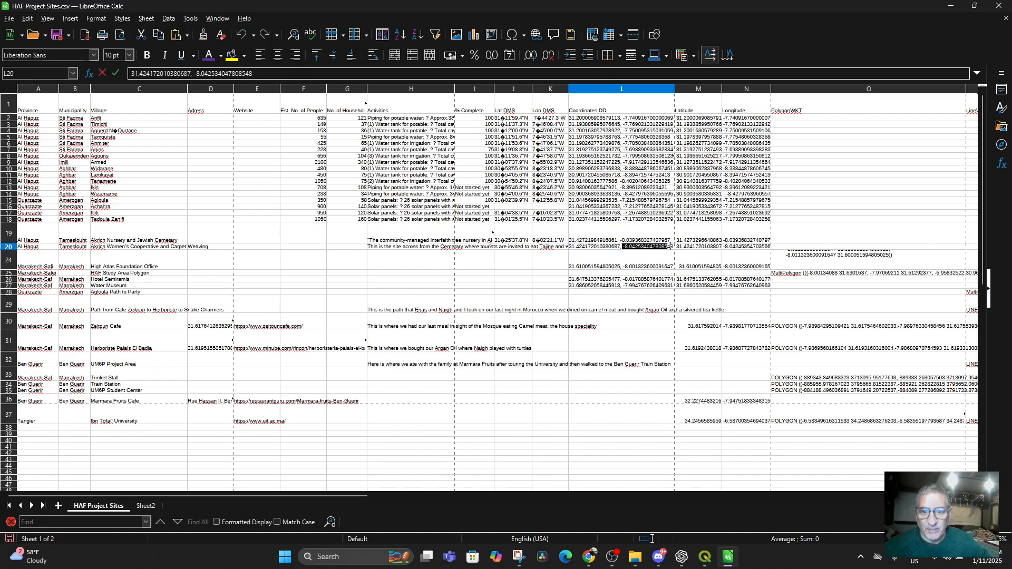
pyautogui.click(735, 247)
pyautogui.hotkey('ctrl', 'v')
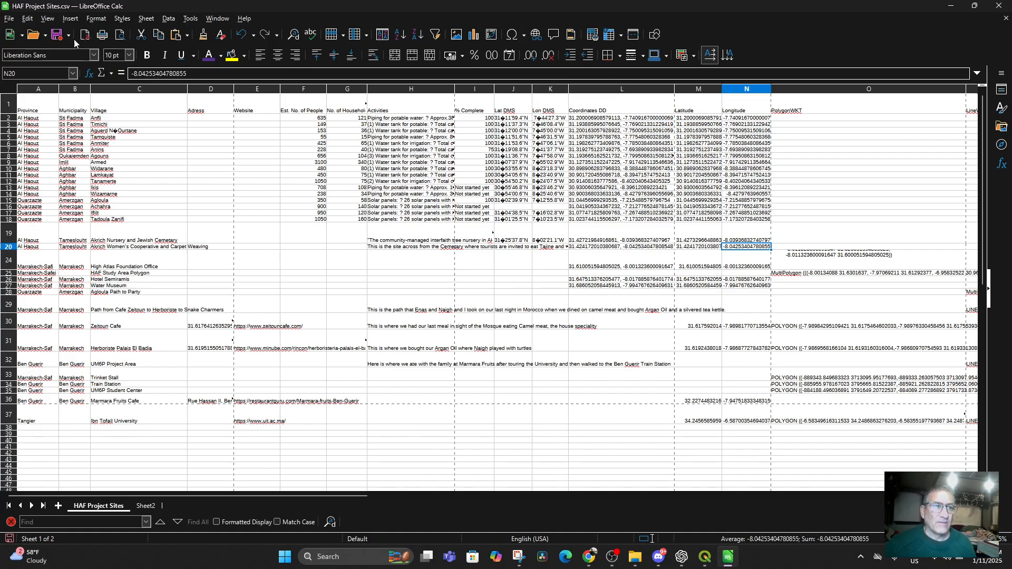
# Step: Save the HAF Project Sites spreadsheet, minimize it, and bring up the Spreadsheets and Attribute Tables folder in File Explorer
pyautogui.click(55, 36)
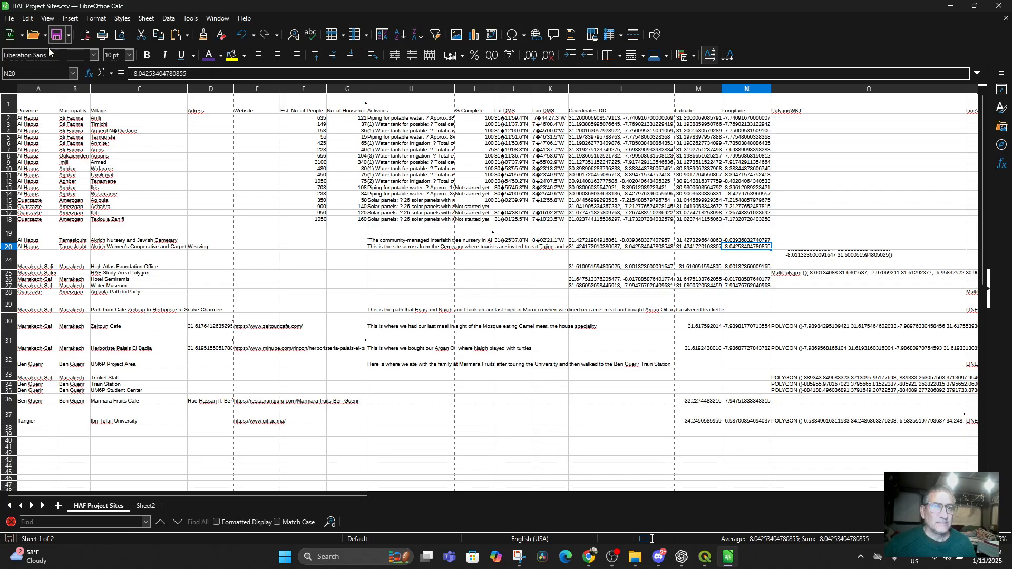
pyautogui.click(951, 7)
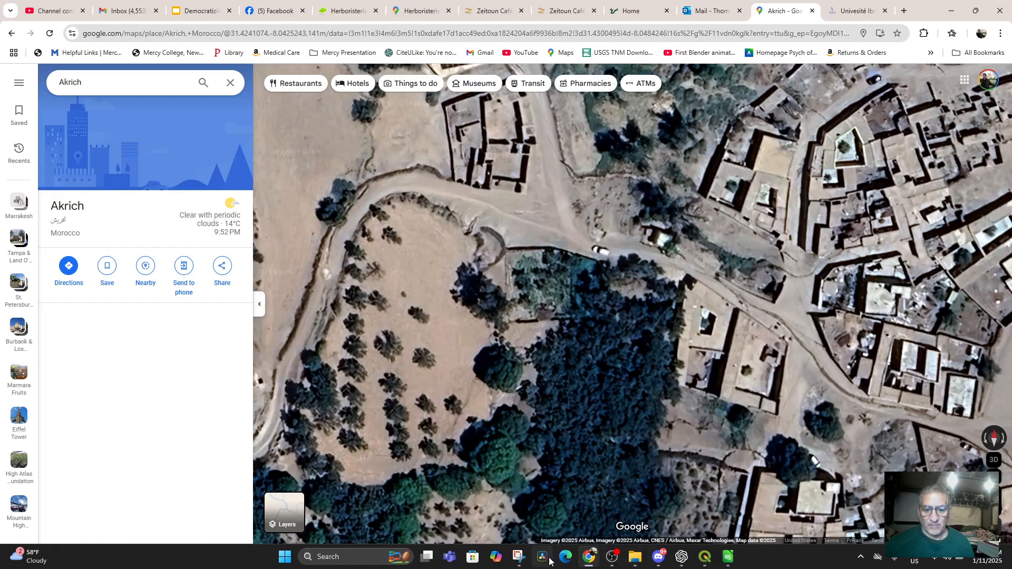
pyautogui.moveTo(634, 556)
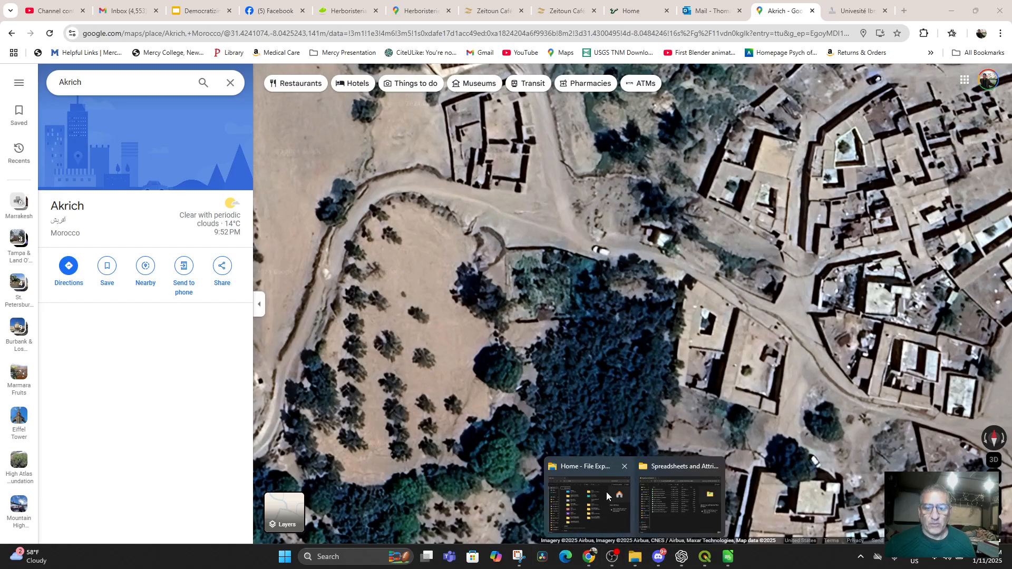
pyautogui.click(680, 477)
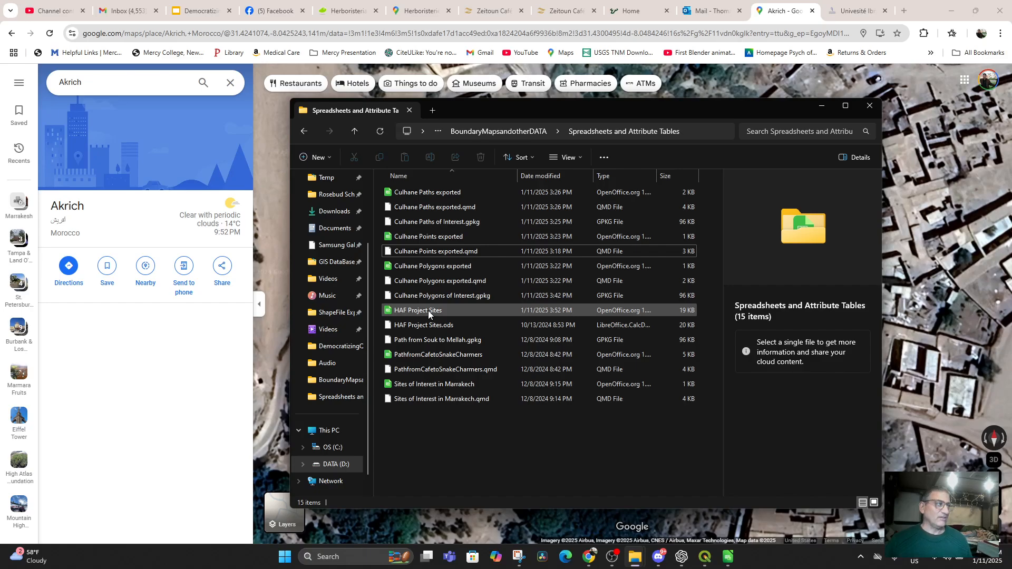
pyautogui.moveTo(628, 565)
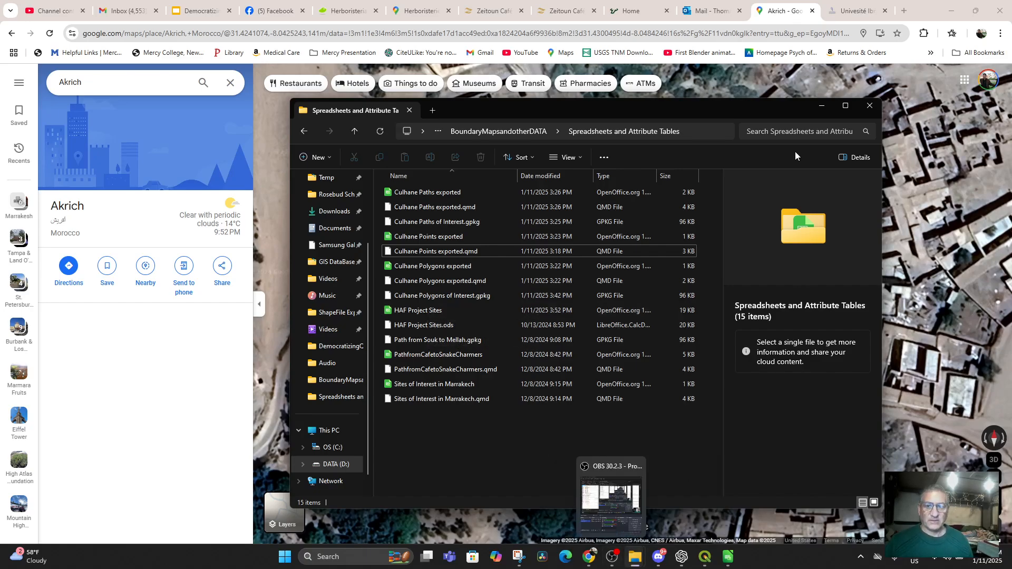
# Step: Minimize File Explorer and copy the image address of the Facebook photo showing the women outside the block building
pyautogui.click(823, 107)
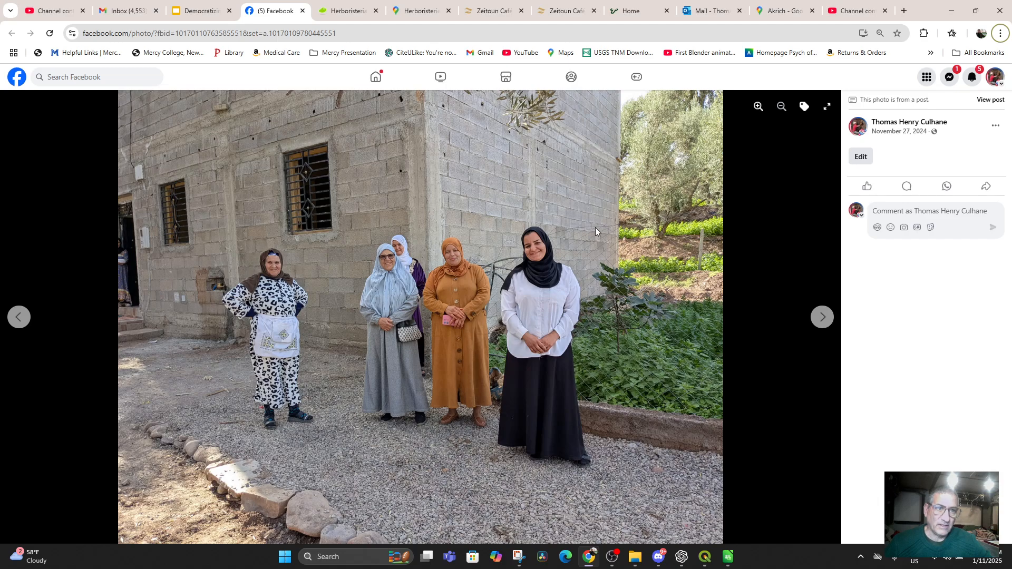
pyautogui.click(190, 34)
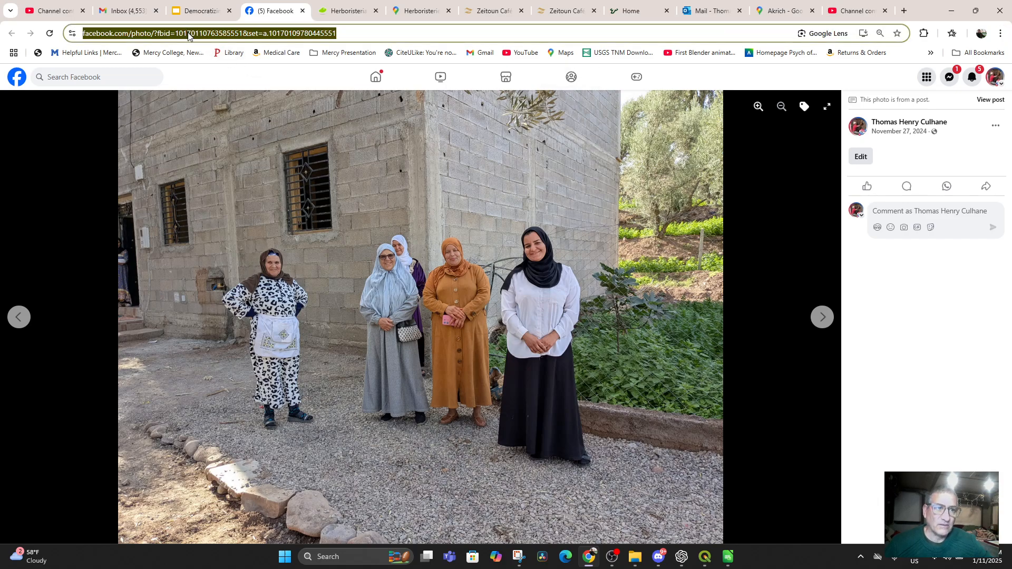
pyautogui.rightClick(190, 34)
pyautogui.rightClick(497, 240)
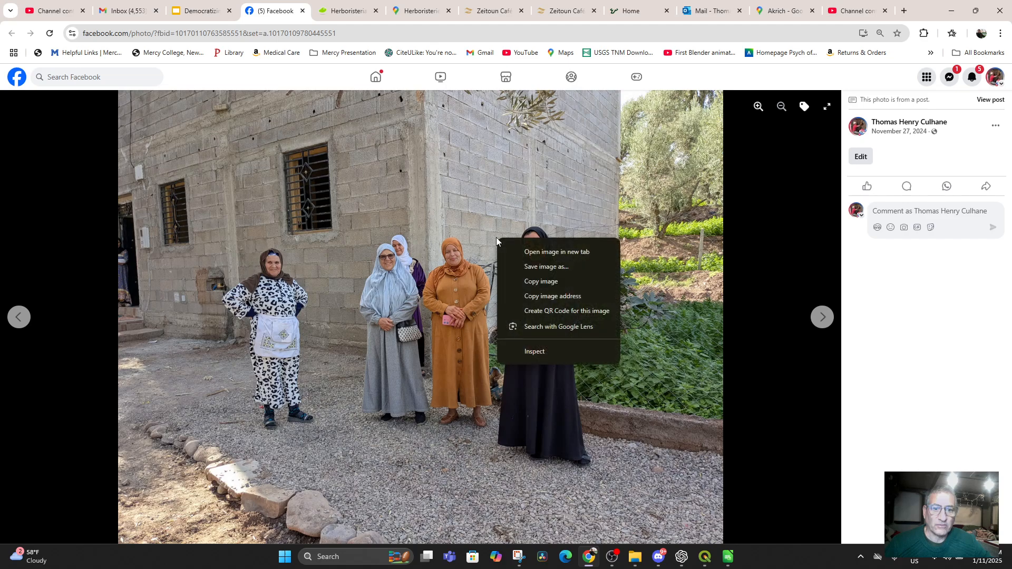
pyautogui.click(573, 296)
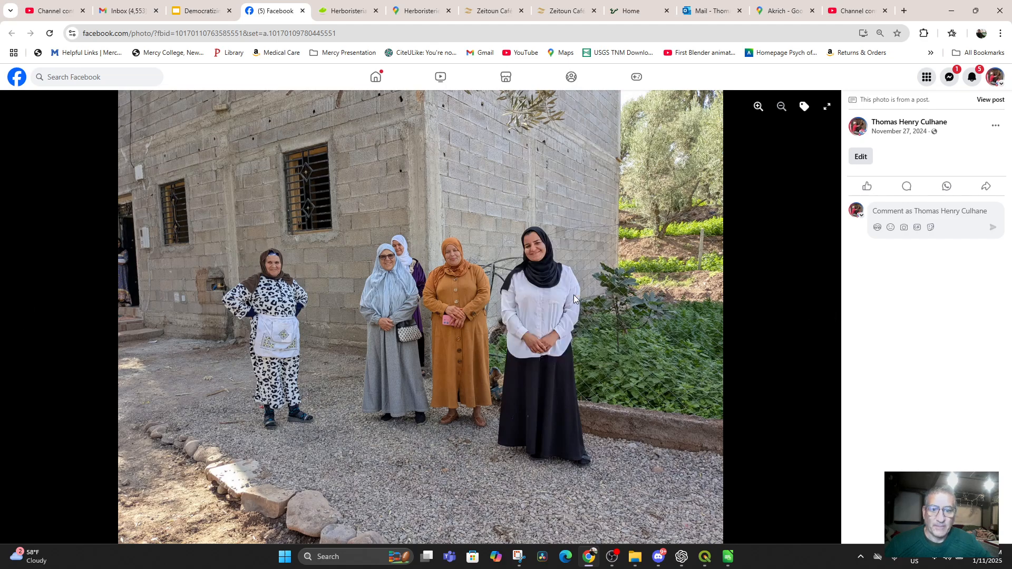
# Step: Return to the HAF Project Sites spreadsheet, make the Akrich Women's Cooperative row taller and select the whole row
pyautogui.click(728, 558)
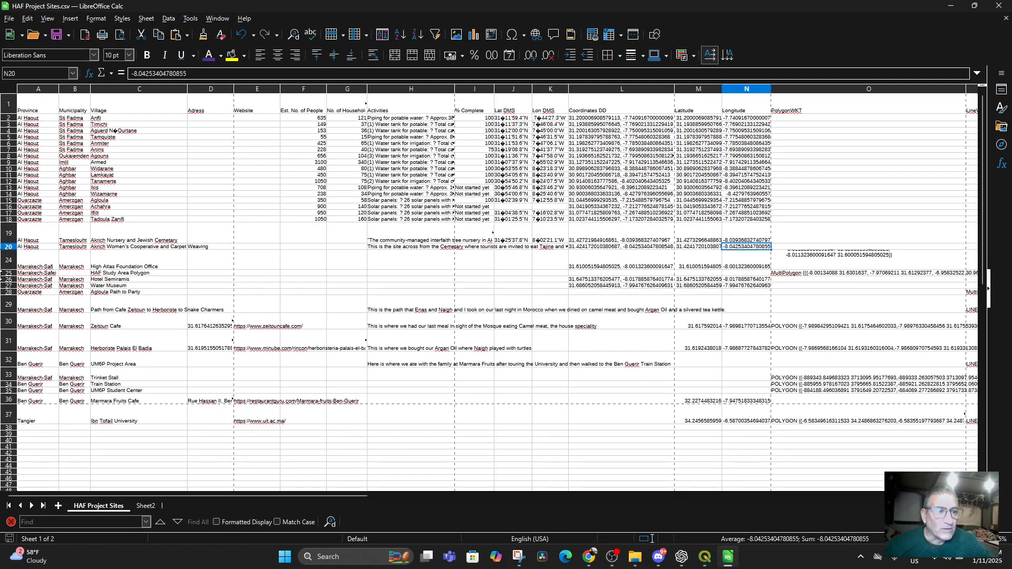
pyautogui.moveTo(14, 250); pyautogui.dragTo(21, 259)
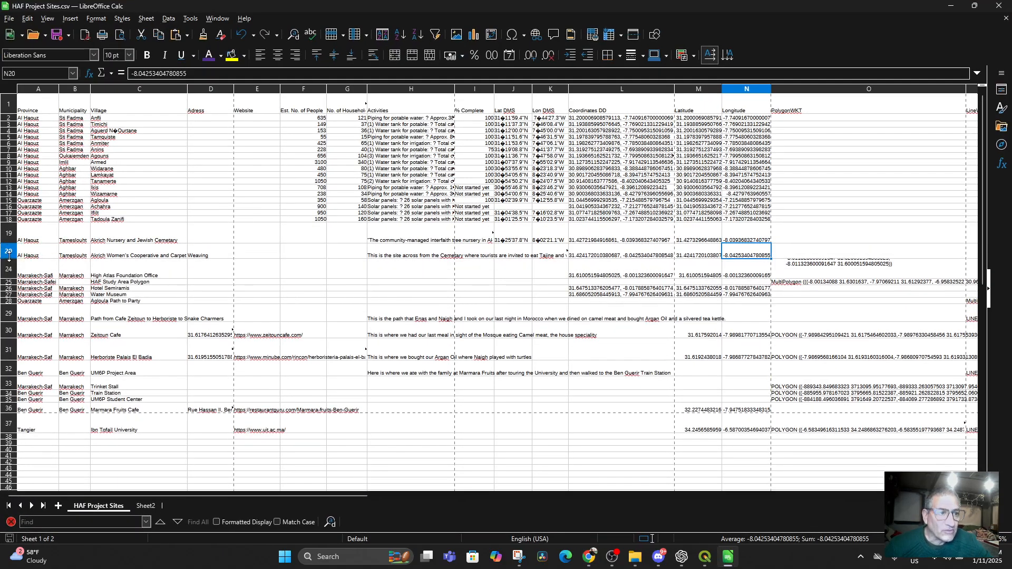
pyautogui.click(23, 254)
pyautogui.hotkey('shift', 'space')
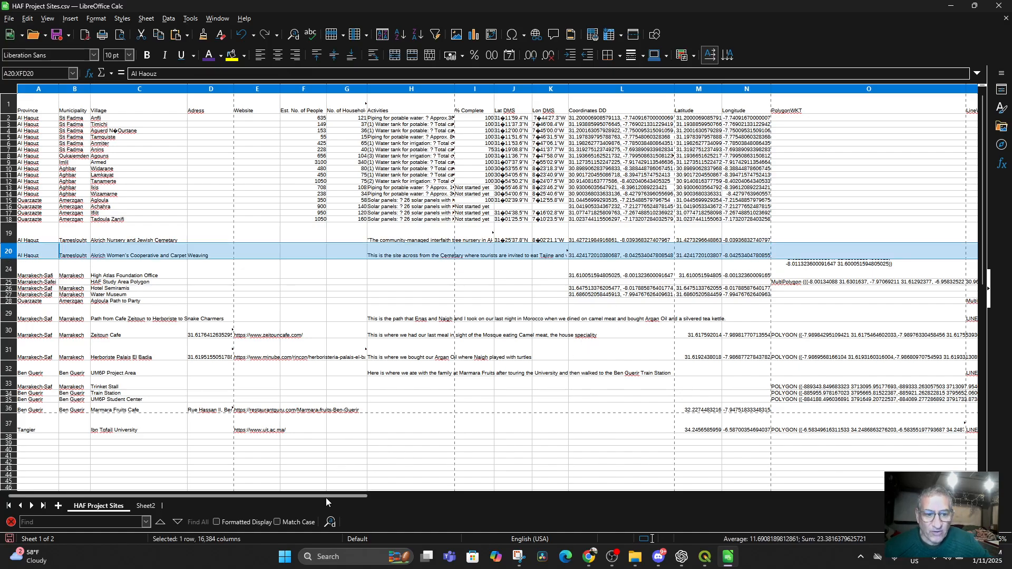
# Step: Review the Akrich Women's Cooperative row's picture, document, web picture and video columns
pyautogui.moveTo(329, 495); pyautogui.dragTo(830, 568)
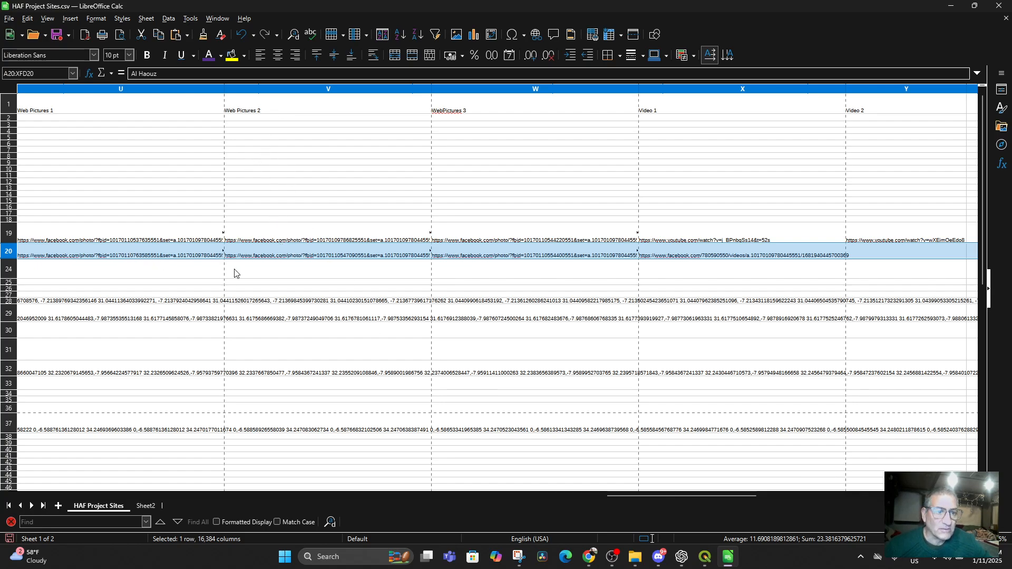
pyautogui.moveTo(631, 495); pyautogui.dragTo(418, 504)
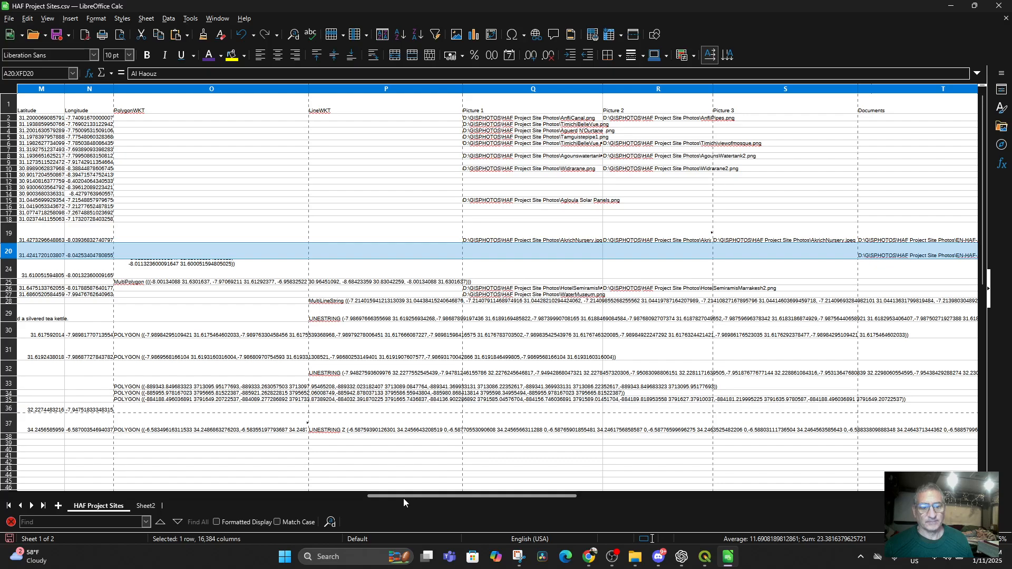
pyautogui.moveTo(403, 498); pyautogui.dragTo(730, 565)
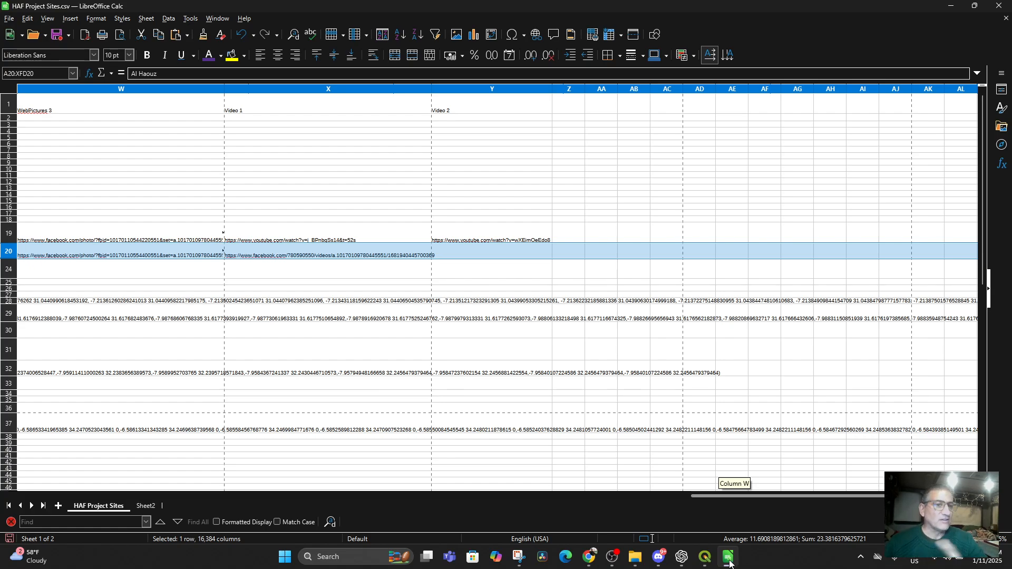
pyautogui.moveTo(730, 563); pyautogui.dragTo(730, 564)
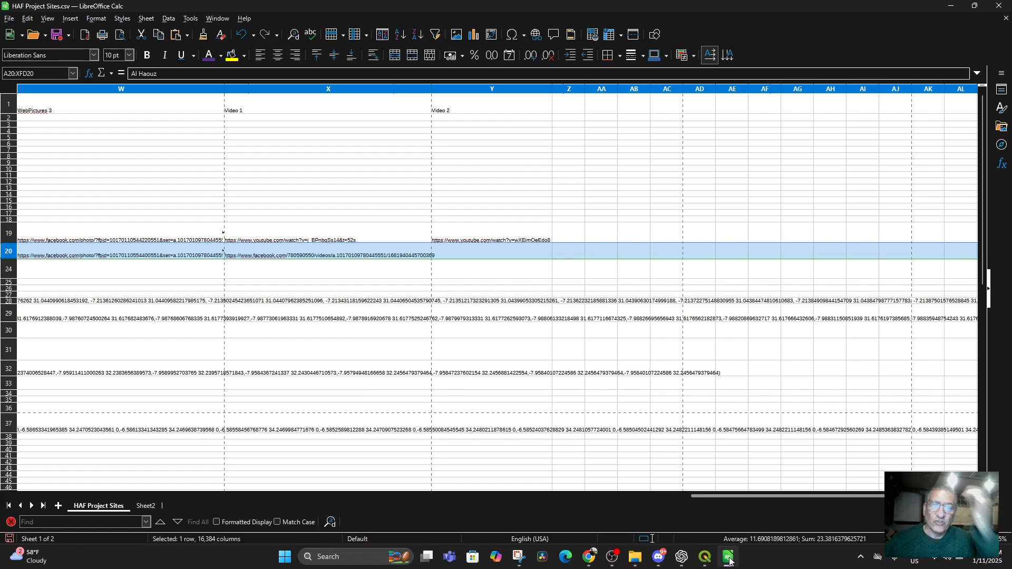
# Step: Go back to the first columns, select the Website column and save the HAF Project Sites spreadsheet
pyautogui.moveTo(706, 495); pyautogui.dragTo(1, 499)
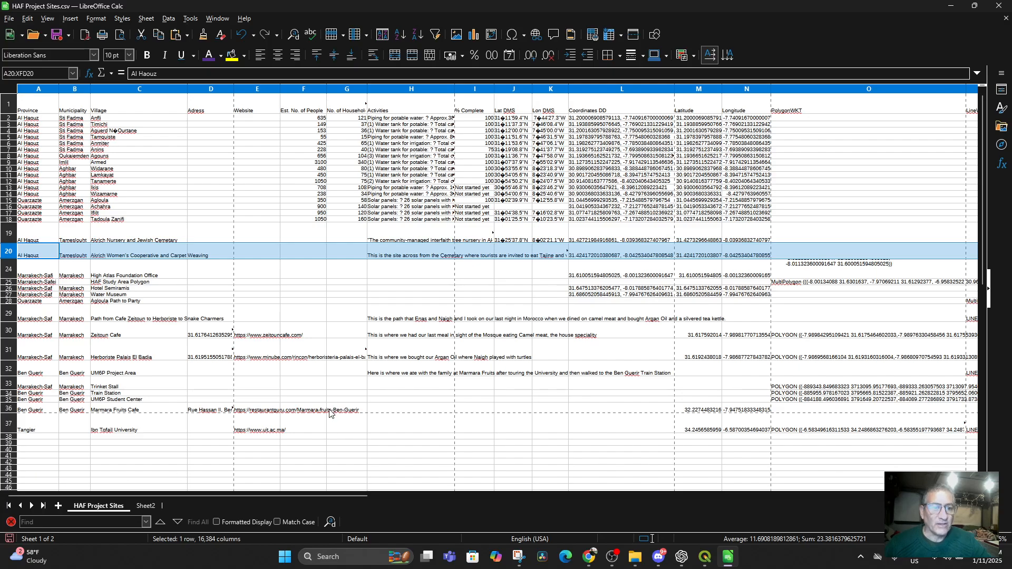
pyautogui.click(257, 89)
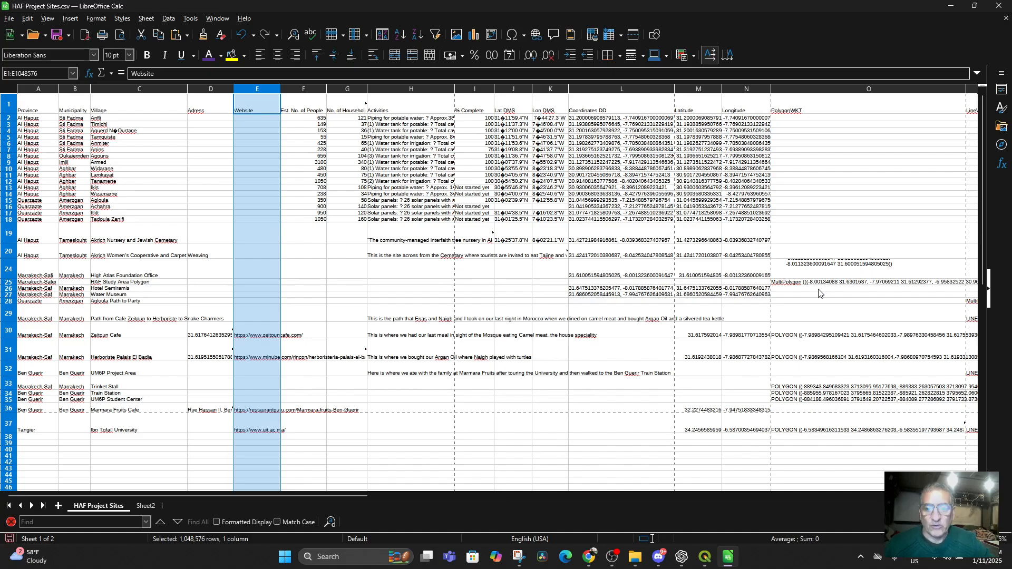
pyautogui.click(55, 36)
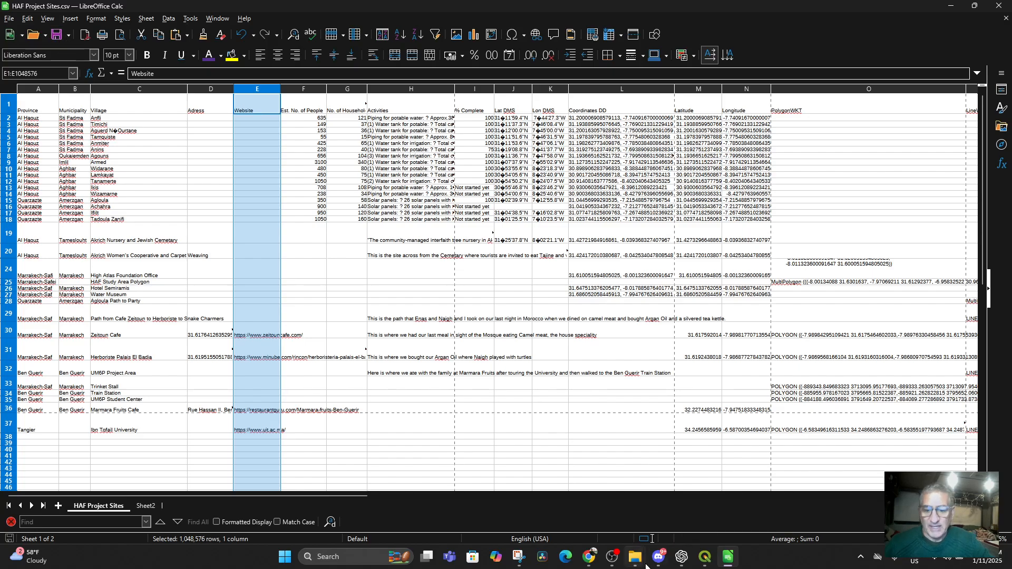
# Step: Switch to QGIS, start adding a delimited text layer, and load HAF Project Sites.csv from the Spreadsheets and Attribute Tables folder as its source
pyautogui.click(704, 556)
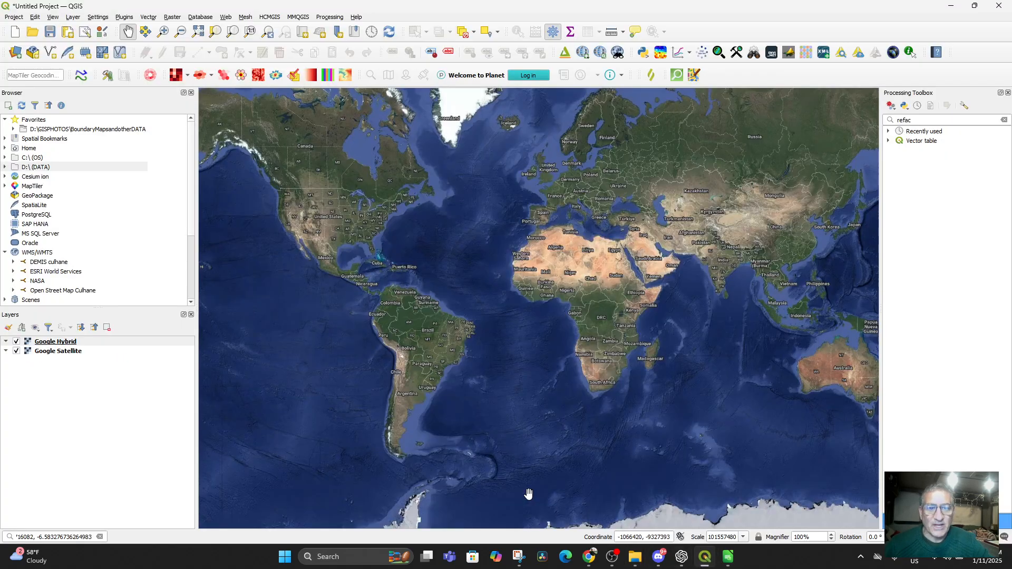
pyautogui.scroll(1, 479, 349)
pyautogui.scroll(-1, 492, 337)
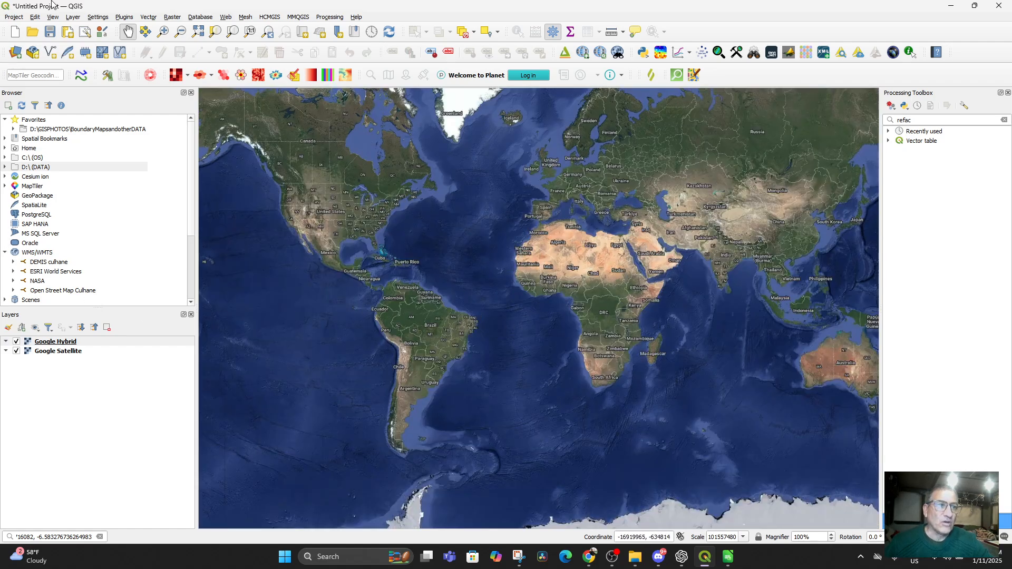
pyautogui.click(73, 18)
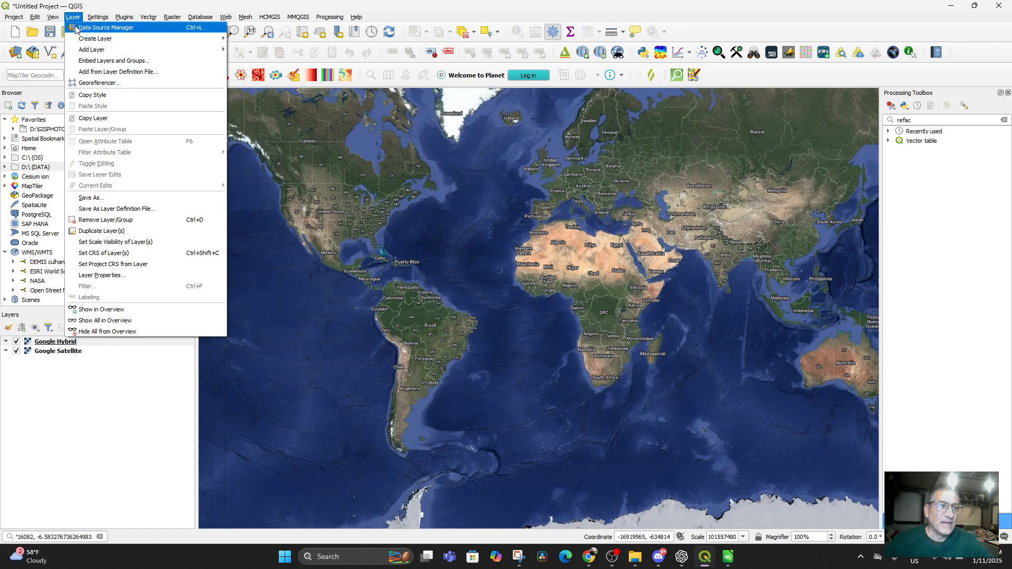
pyautogui.moveTo(86, 53)
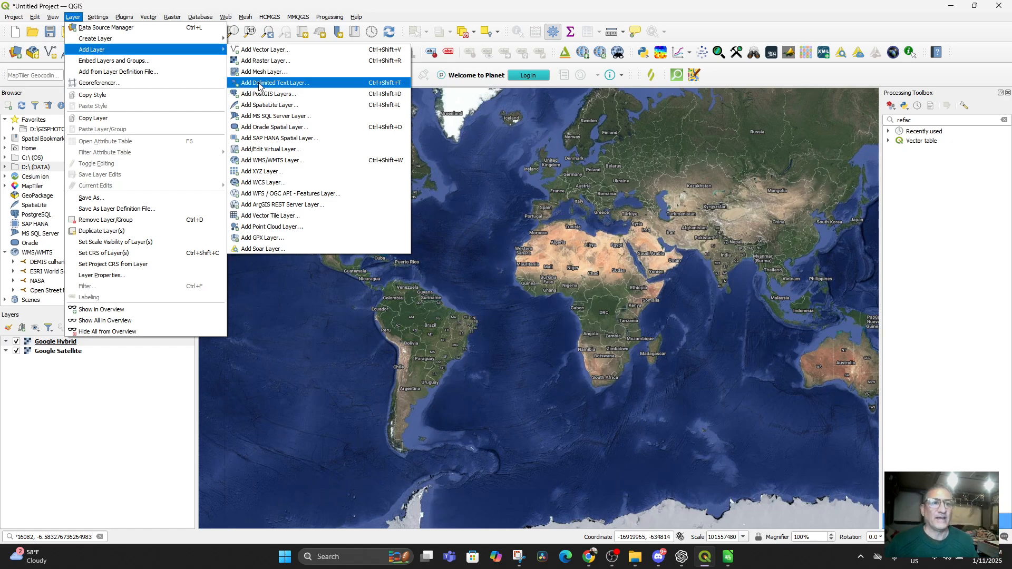
pyautogui.click(259, 84)
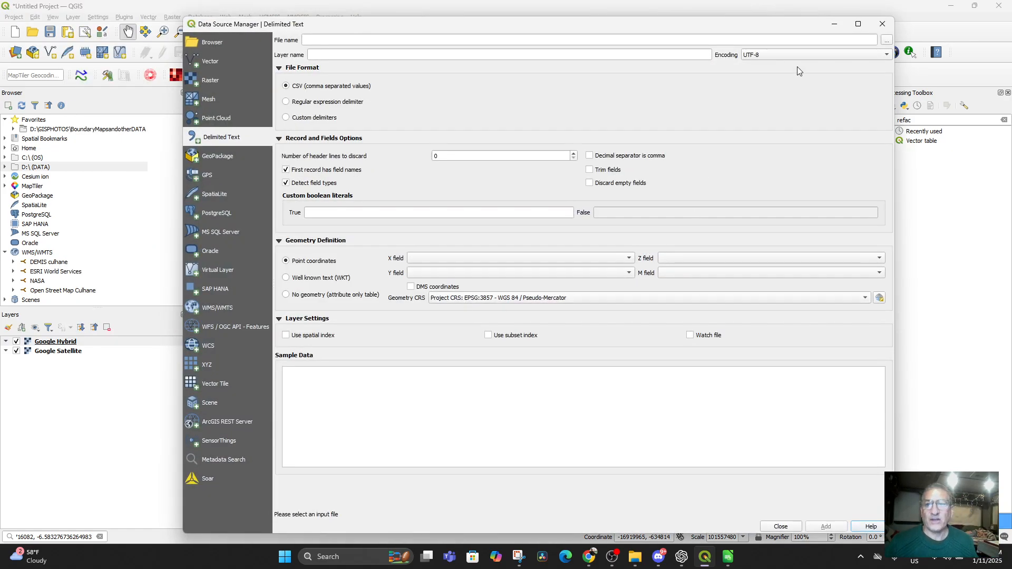
pyautogui.click(887, 40)
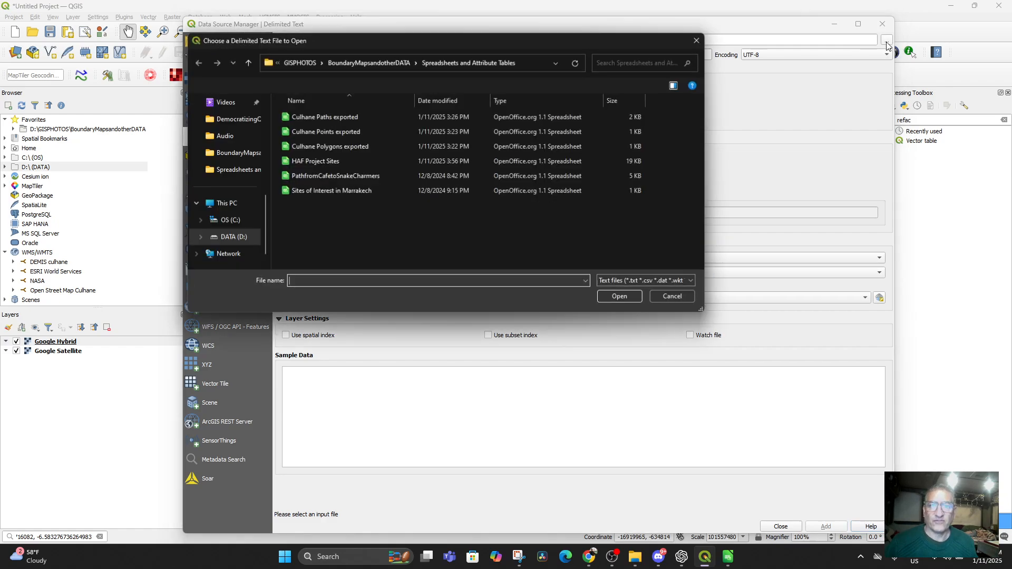
pyautogui.click(320, 157)
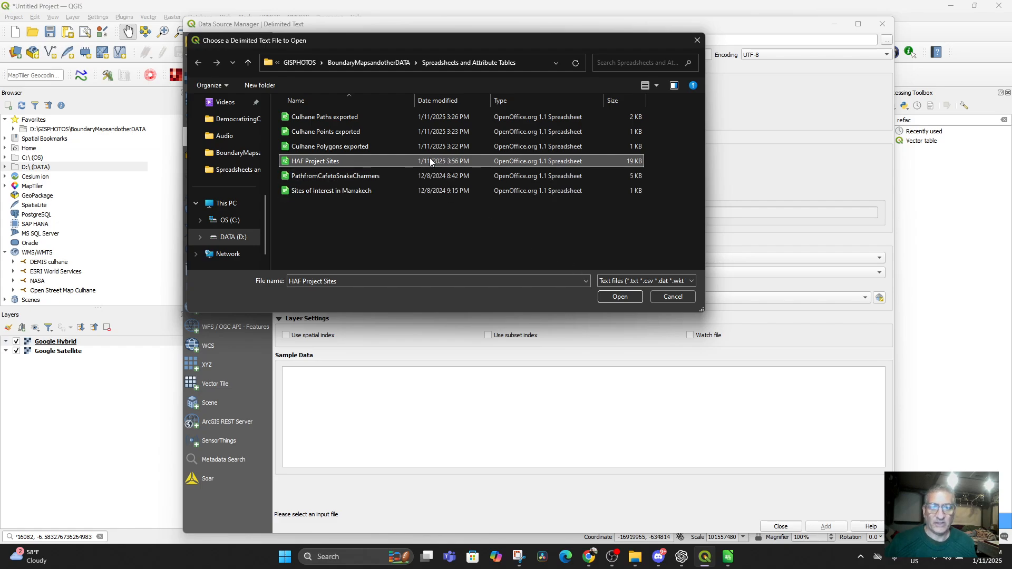
pyautogui.click(613, 297)
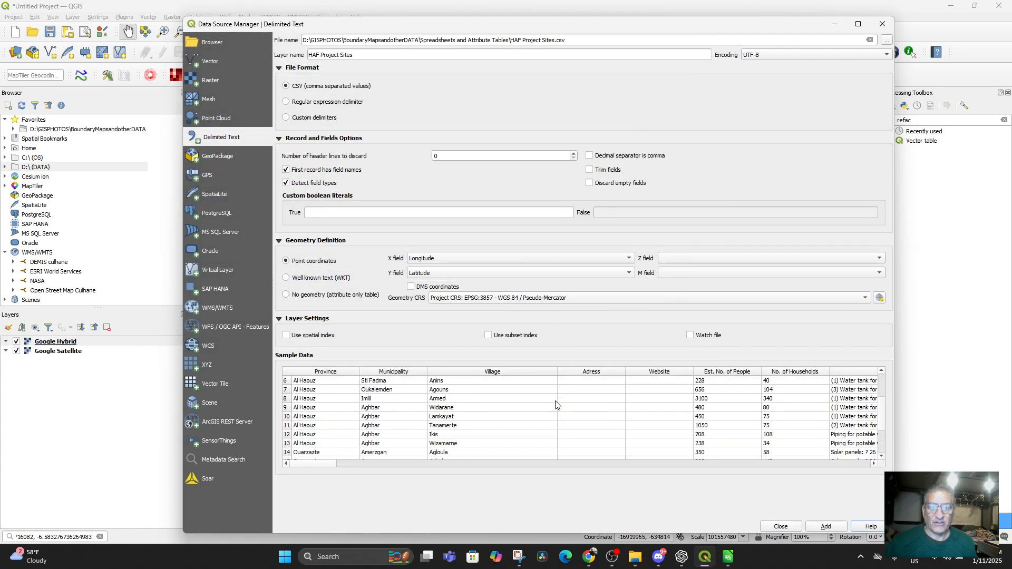
pyautogui.scroll(1, 557, 411)
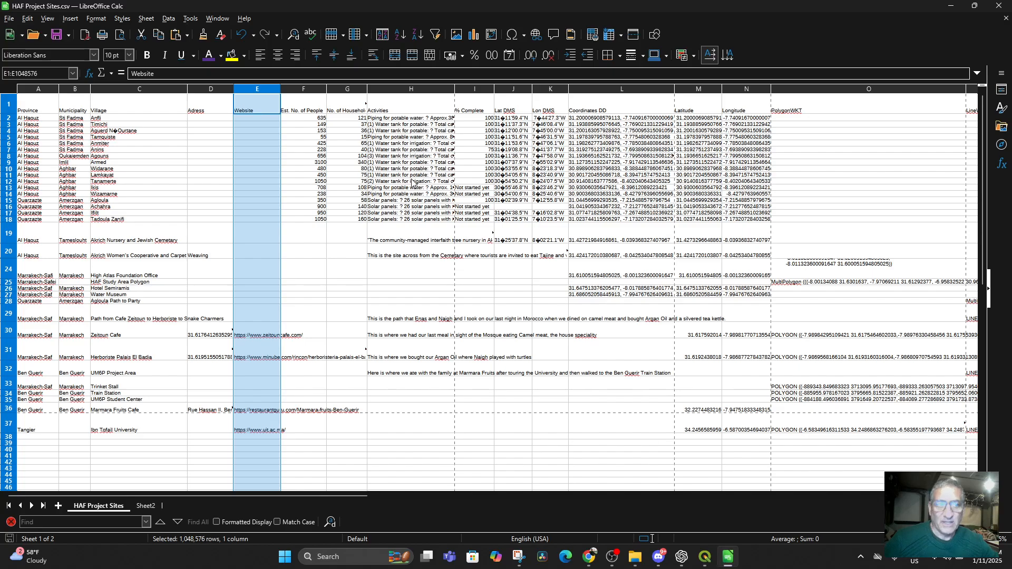
# Step: Check the Text CSV file type in the spreadsheet's Save As dialog, and return to the QGIS delimited text settings
pyautogui.click(9, 19)
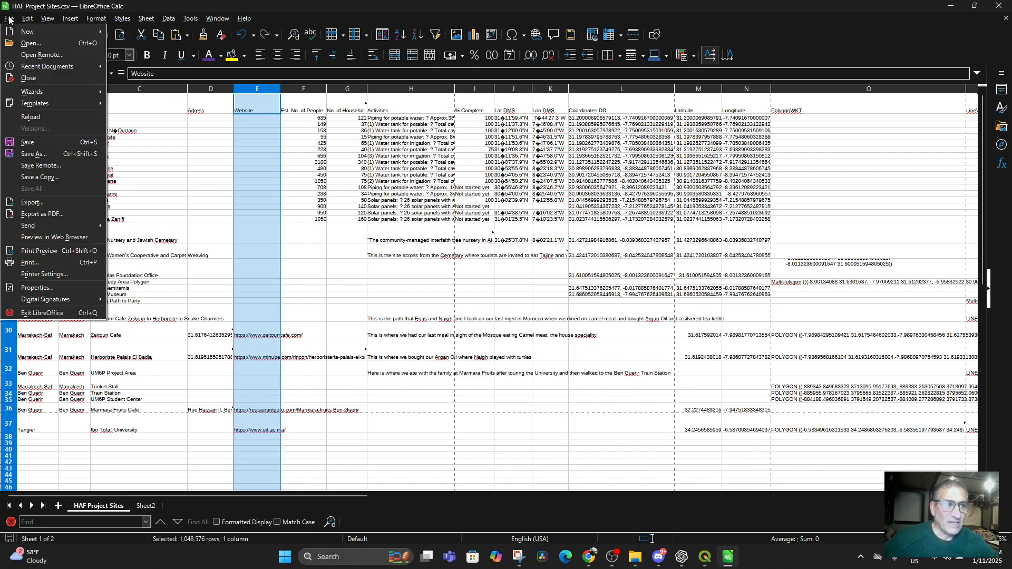
pyautogui.click(63, 154)
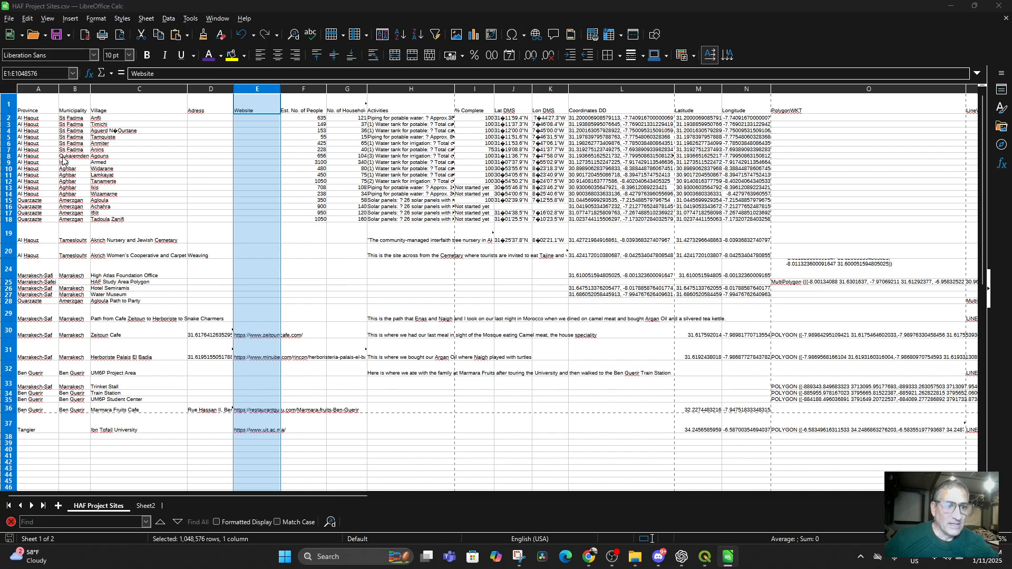
pyautogui.click(96, 236)
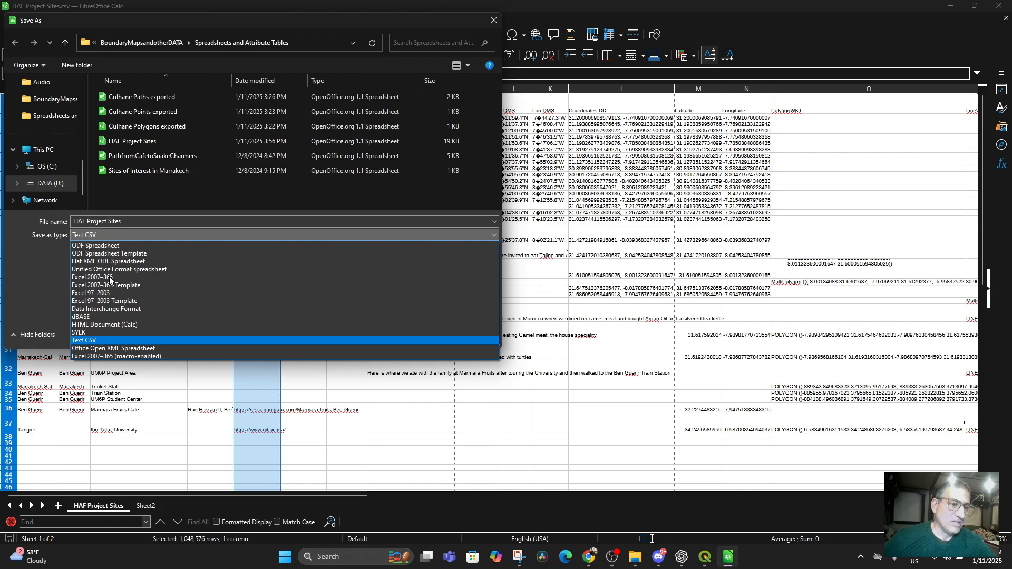
pyautogui.click(105, 340)
pyautogui.click(431, 333)
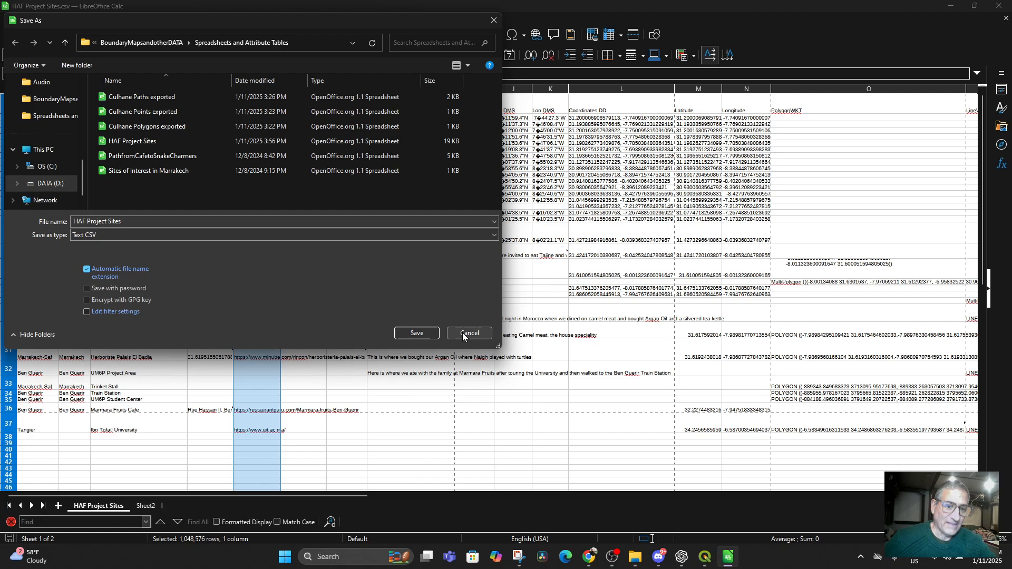
pyautogui.click(705, 558)
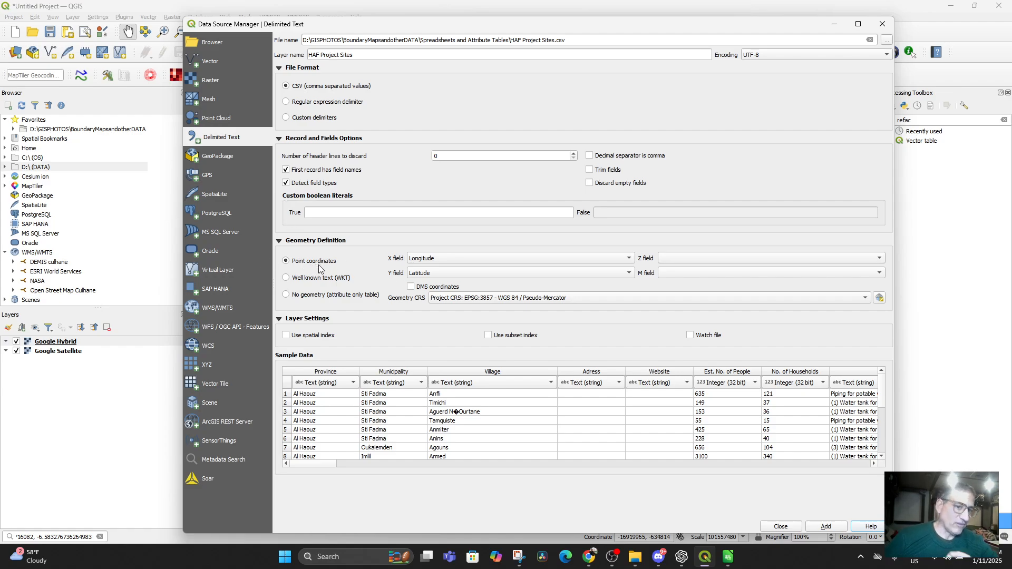
# Step: Switch to the spreadsheet and examine its Latitude, Longitude, PolygonWKT, LineWKT and Picture 1 columns
pyautogui.click(727, 556)
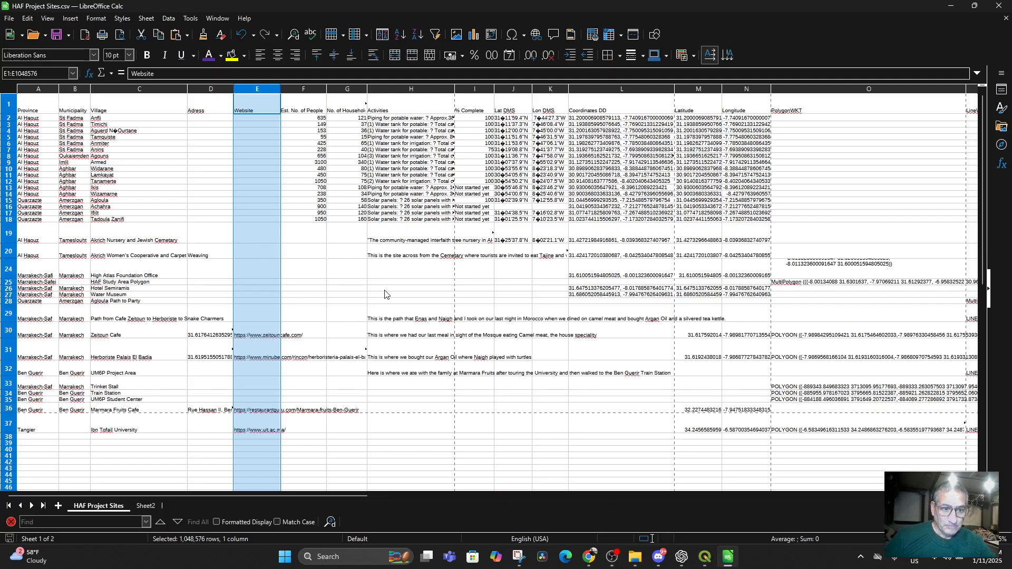
pyautogui.moveTo(353, 496); pyautogui.dragTo(519, 512)
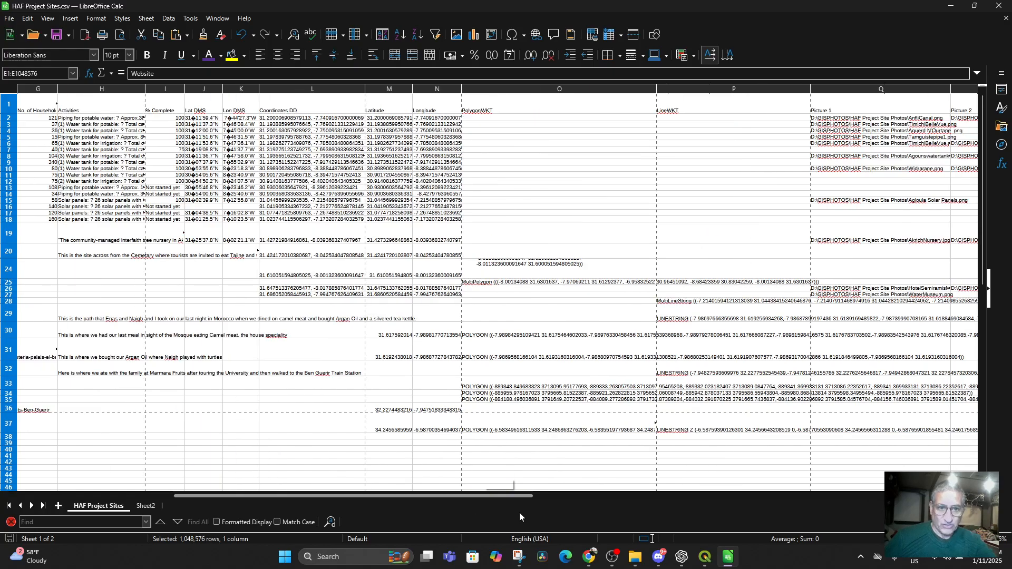
pyautogui.click(385, 89)
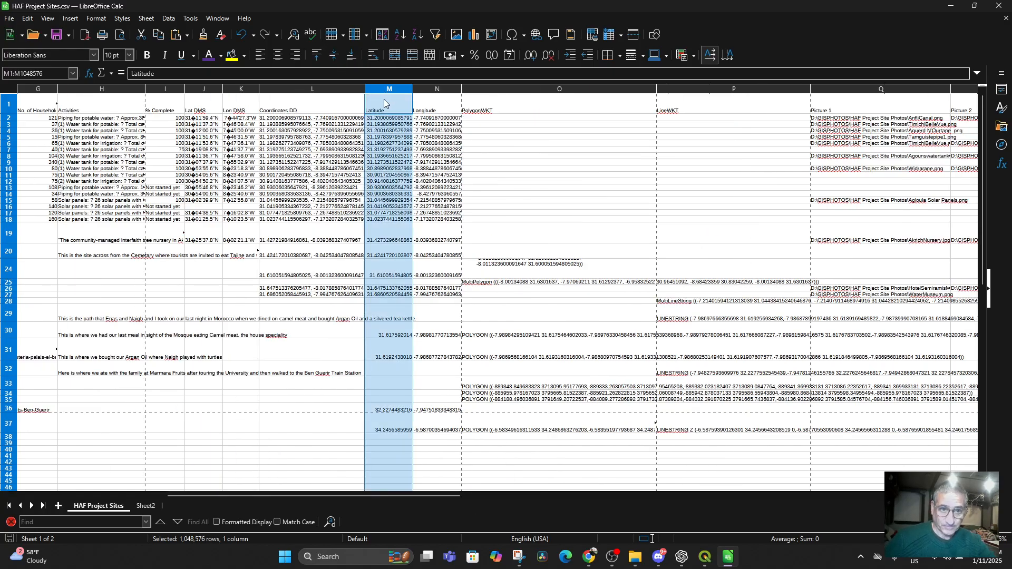
pyautogui.click(435, 89)
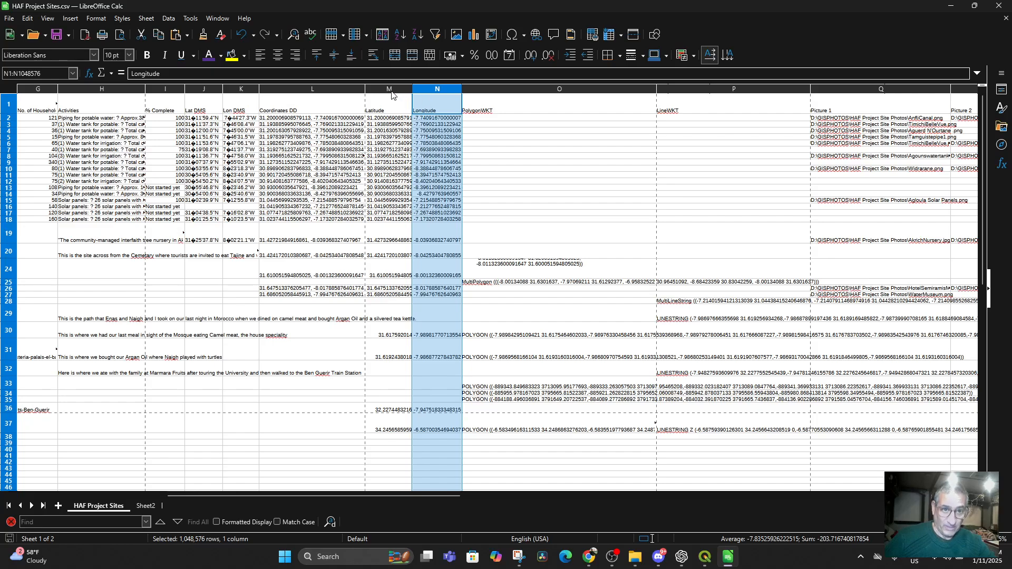
pyautogui.click(392, 89)
pyautogui.click(429, 91)
pyautogui.click(506, 90)
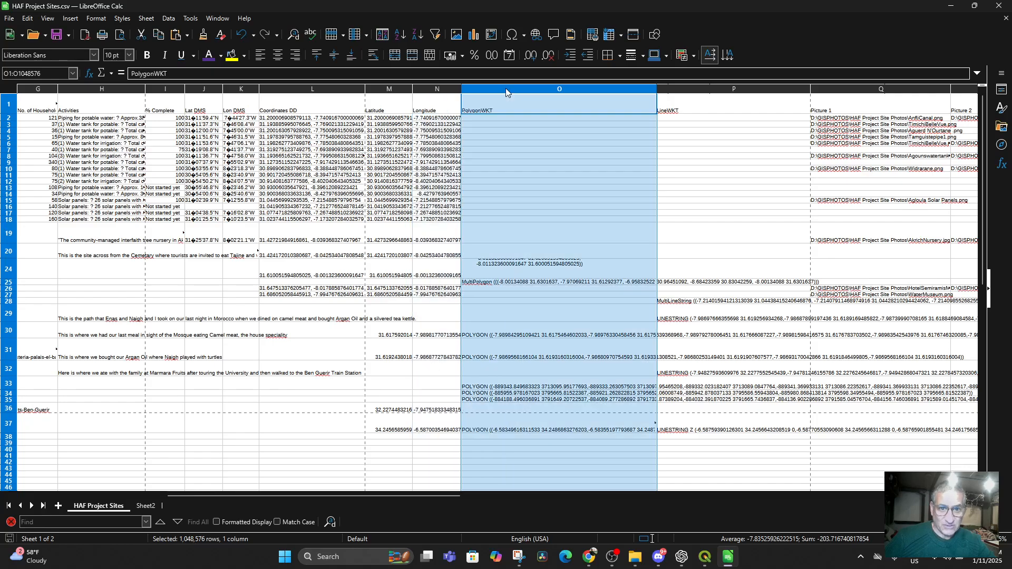
pyautogui.click(706, 88)
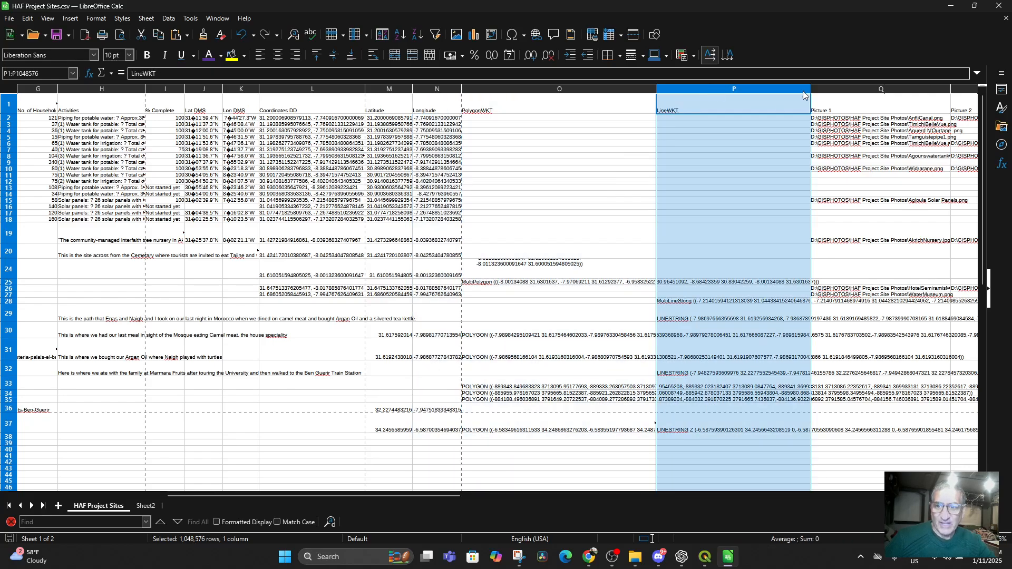
pyautogui.click(834, 90)
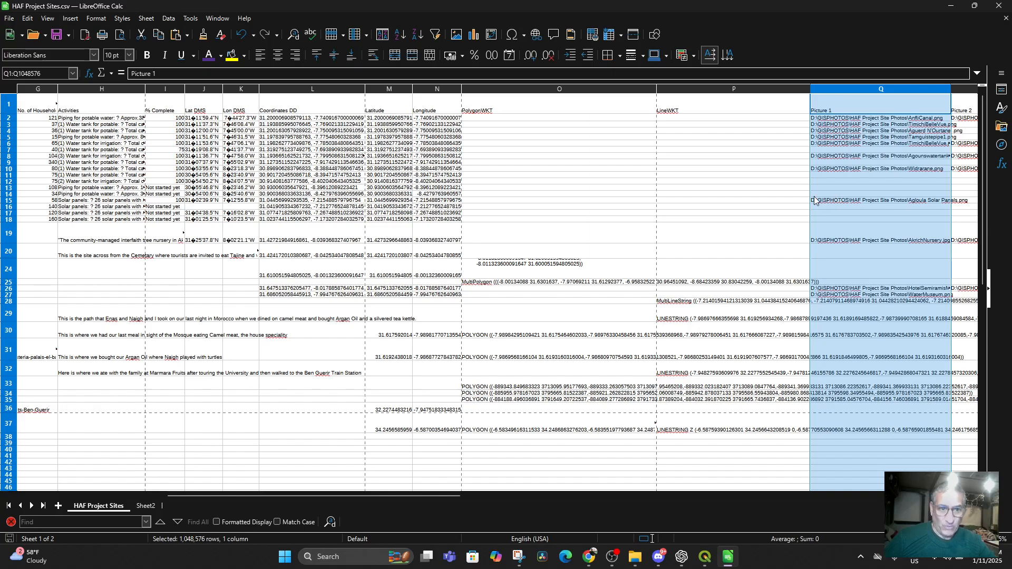
# Step: Examine the Latitude and Longitude columns down to the last site rows, and go back to the spreadsheet's first columns
pyautogui.click(394, 91)
pyautogui.click(431, 91)
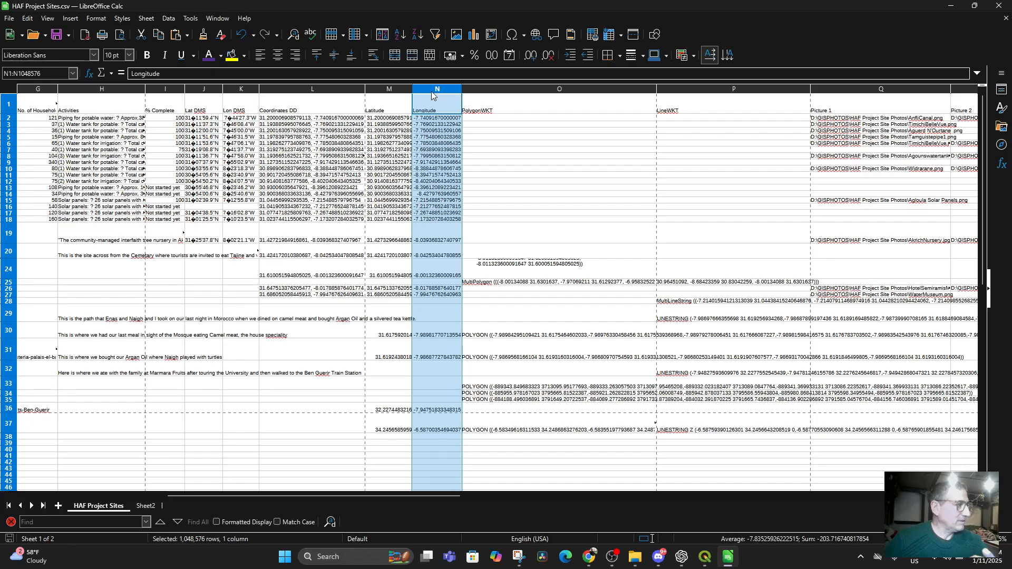
pyautogui.scroll(-3, 445, 397)
pyautogui.scroll(3, 443, 411)
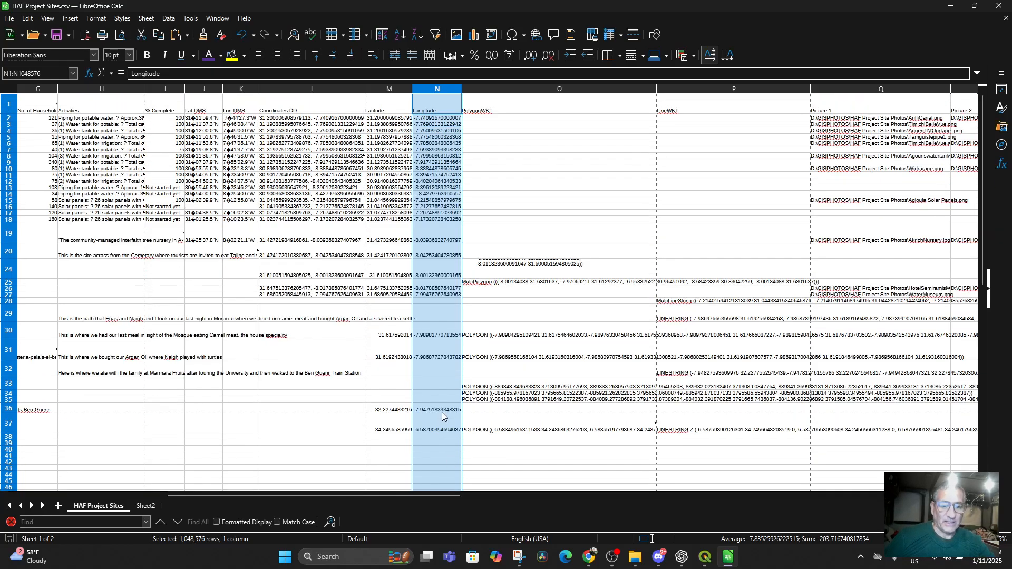
pyautogui.moveTo(349, 496); pyautogui.dragTo(184, 491)
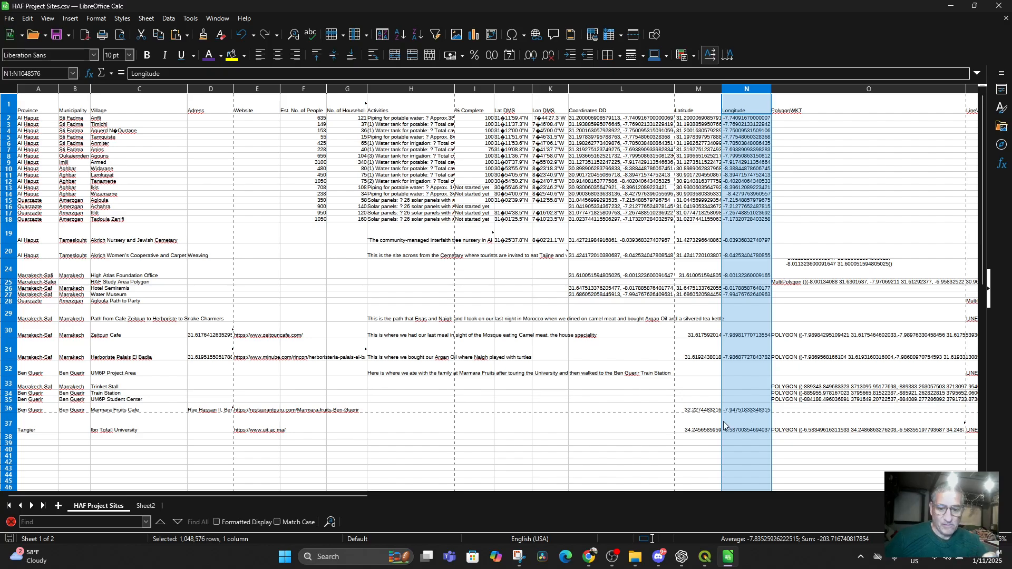
# Step: Switch to QGIS and use Longitude as the X field and Latitude as the Y field for the point coordinates
pyautogui.click(705, 556)
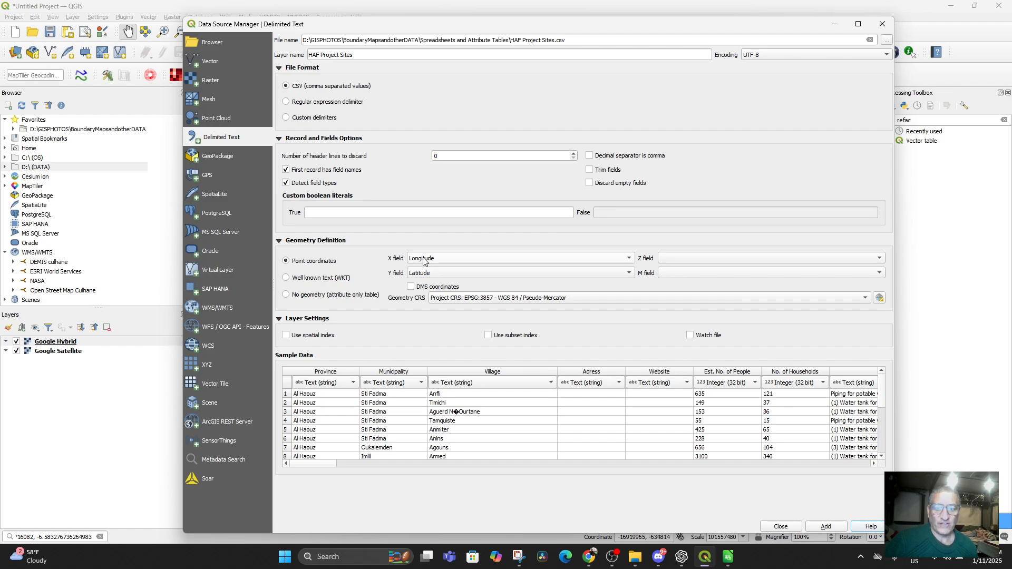
pyautogui.click(450, 258)
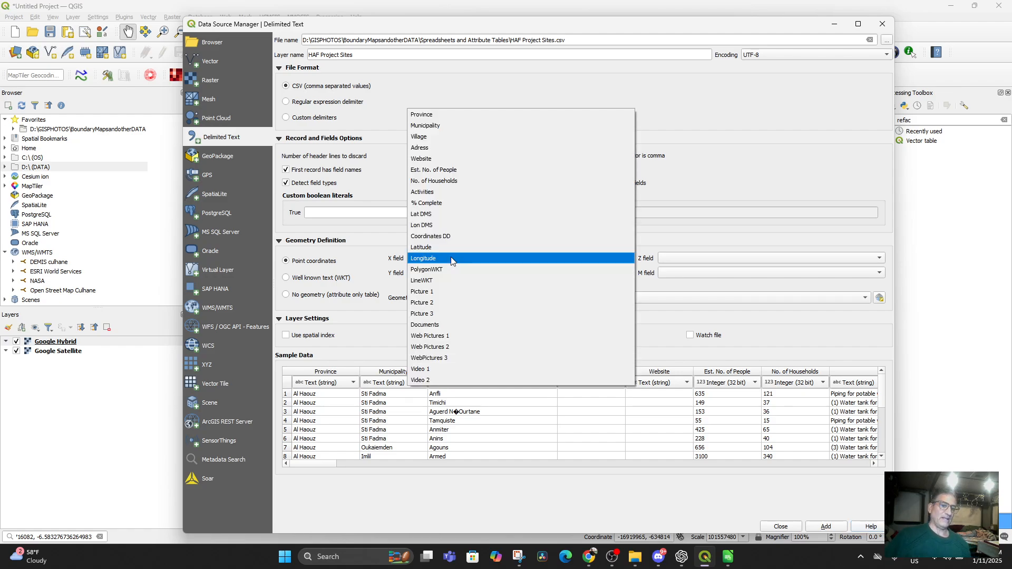
pyautogui.click(450, 259)
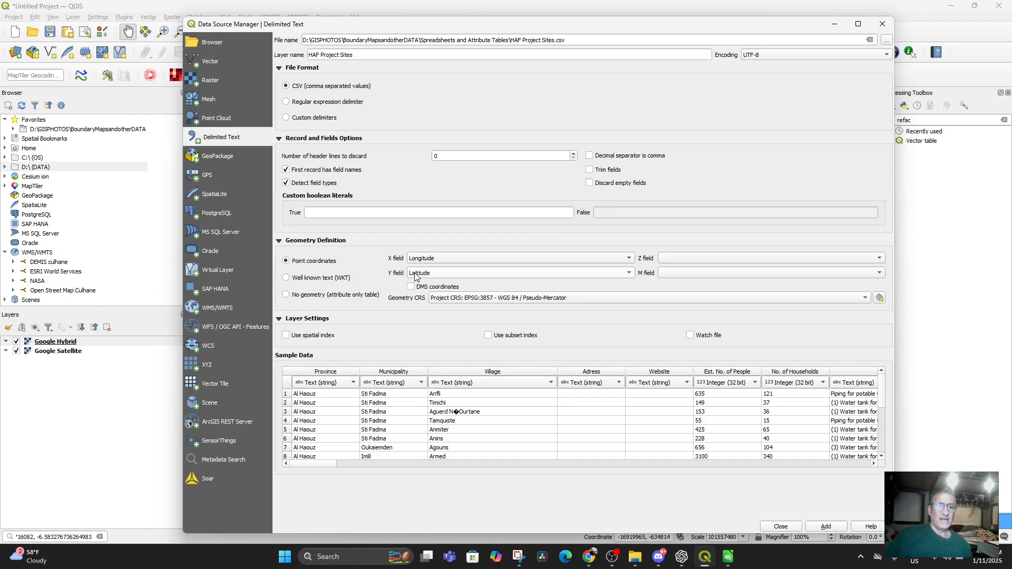
pyautogui.click(460, 270)
pyautogui.click(460, 270)
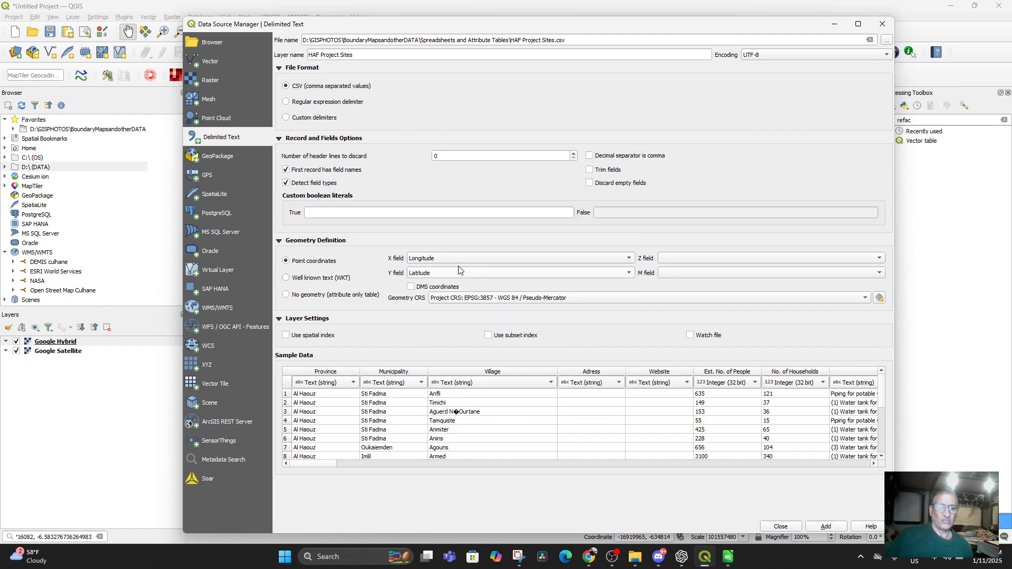
pyautogui.click(771, 257)
pyautogui.click(765, 235)
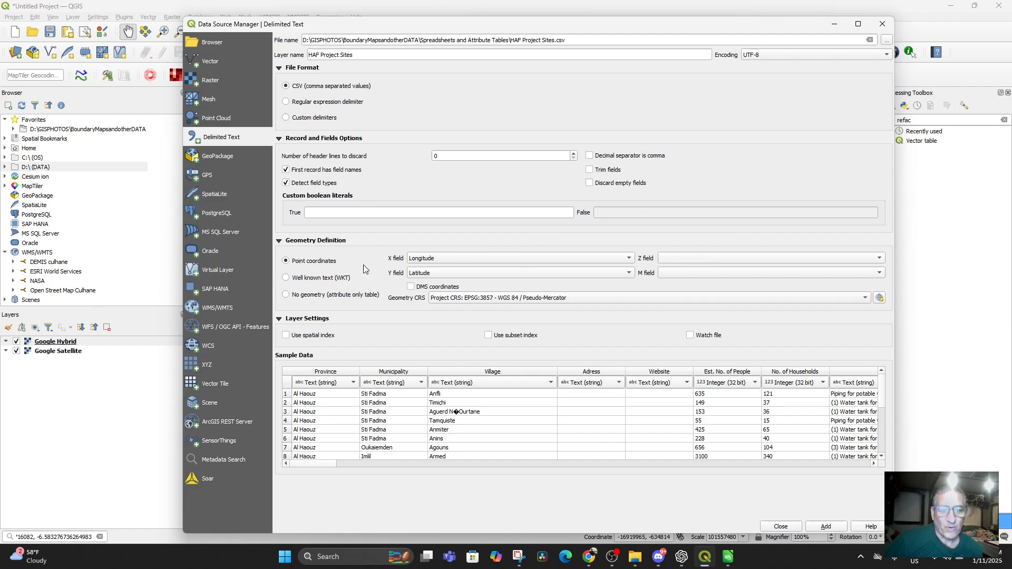
# Step: Check the coordinate columns in the sample data, add HAF Project Sites as a point layer, and close the Data Source Manager
pyautogui.click(520, 464)
pyautogui.moveTo(372, 465); pyautogui.dragTo(562, 491)
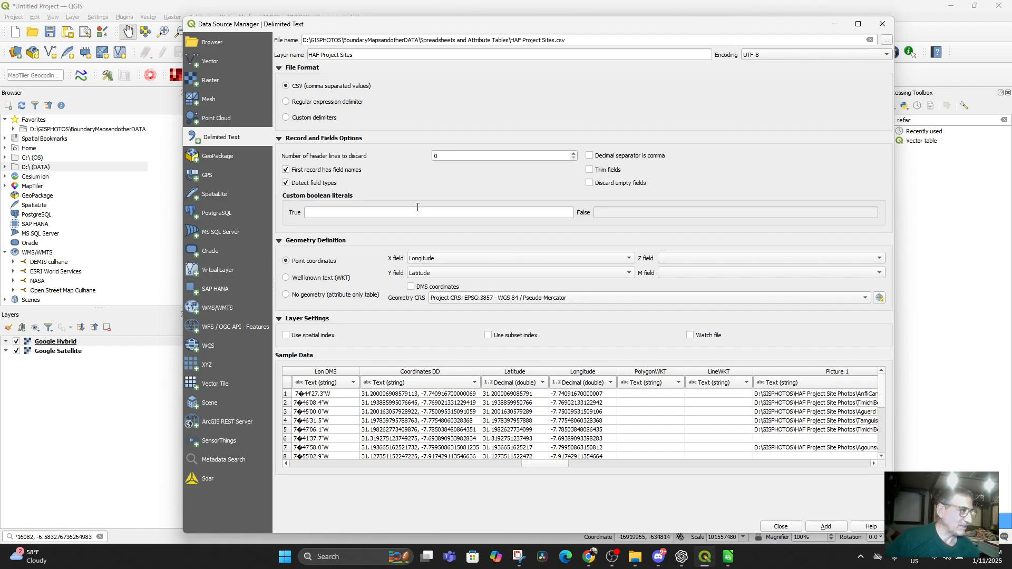
pyautogui.click(824, 527)
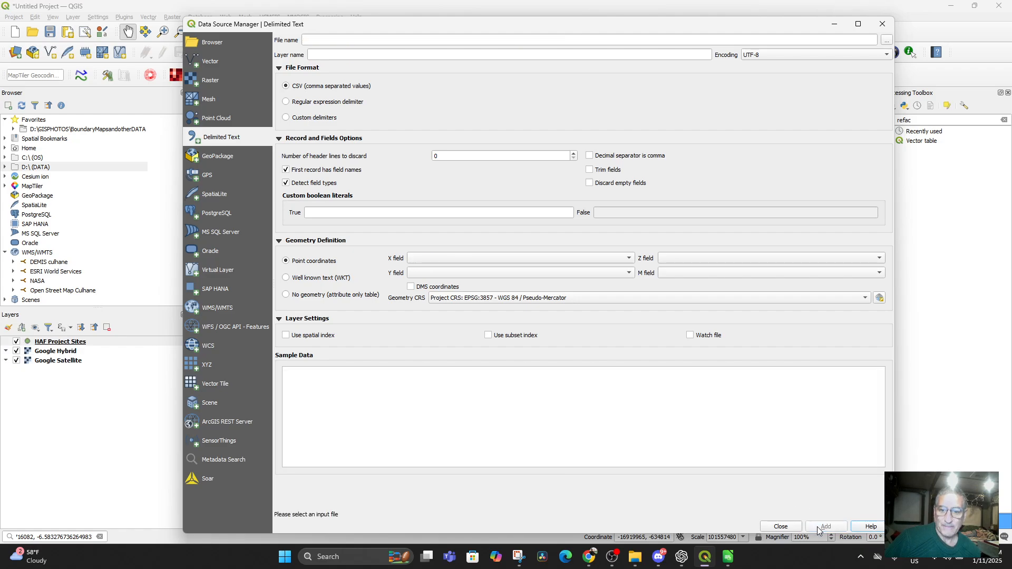
pyautogui.click(882, 23)
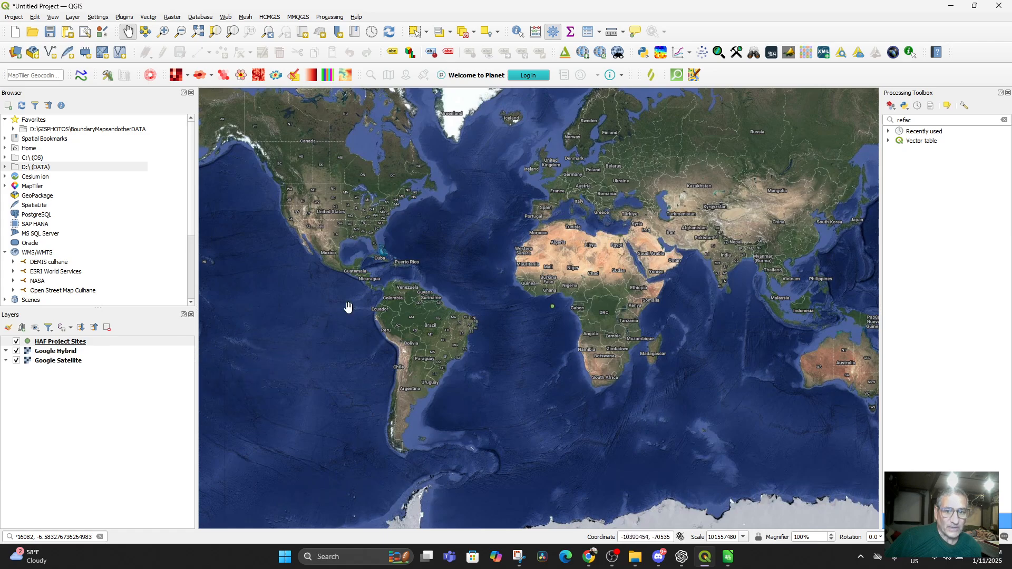
# Step: Style the HAF Project Sites layer with the red "effect drop shadow" marker symbol
pyautogui.click(40, 344)
pyautogui.doubleClick(36, 344)
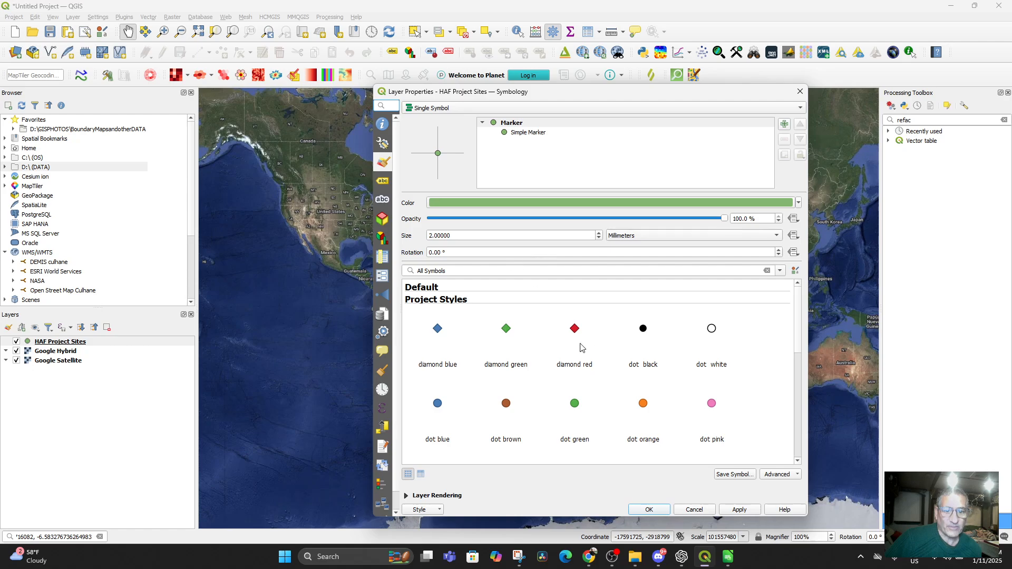
pyautogui.scroll(-2, 527, 379)
pyautogui.click(642, 333)
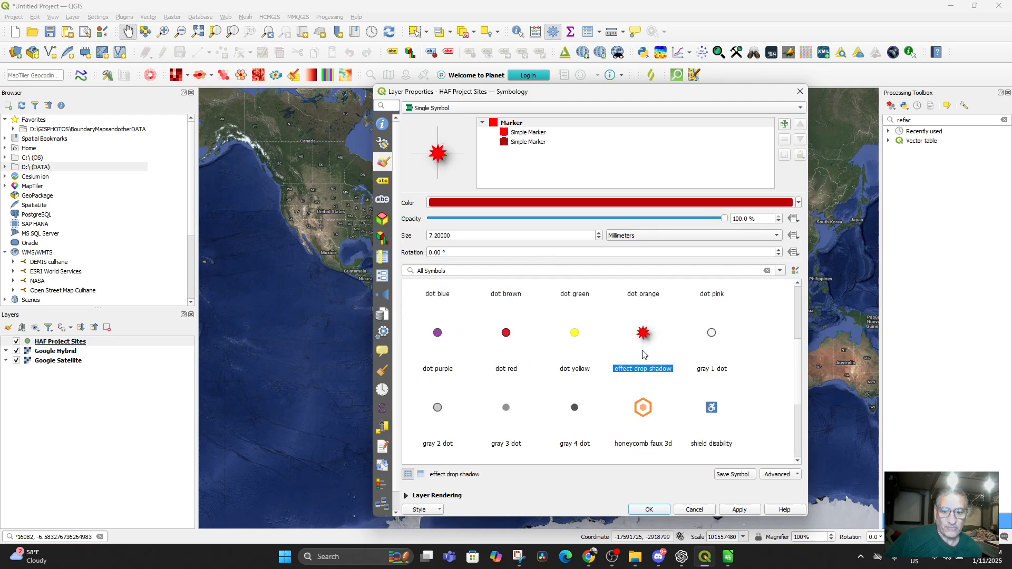
pyautogui.click(739, 510)
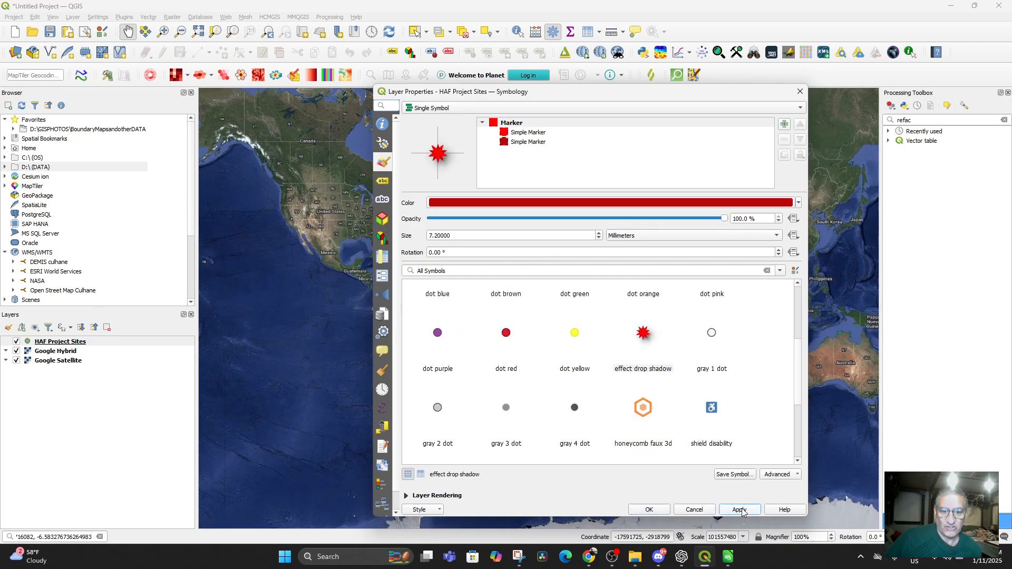
pyautogui.click(648, 509)
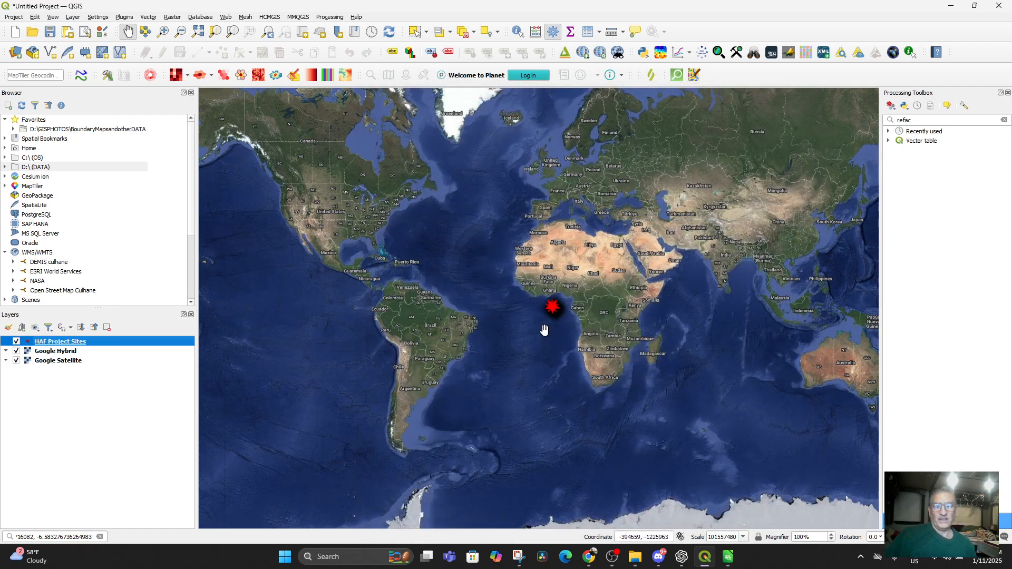
# Step: Set the CRS of the HAF Project Sites layer to EPSG:4326
pyautogui.scroll(2, 545, 332)
pyautogui.moveTo(611, 278)
pyautogui.mouseDown()
pyautogui.moveTo(613, 317)
pyautogui.moveTo(593, 356)
pyautogui.mouseUp()
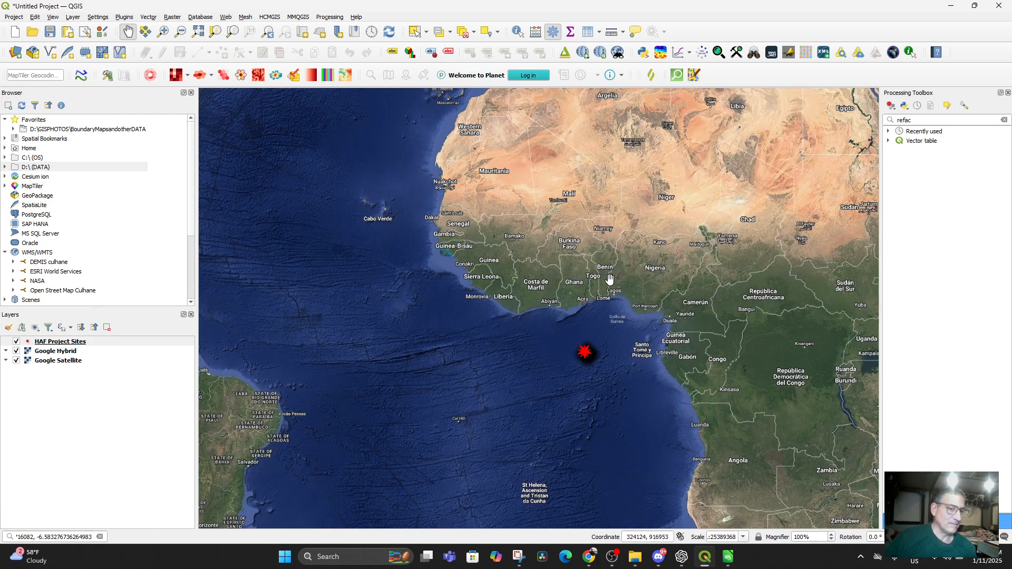
pyautogui.rightClick(55, 343)
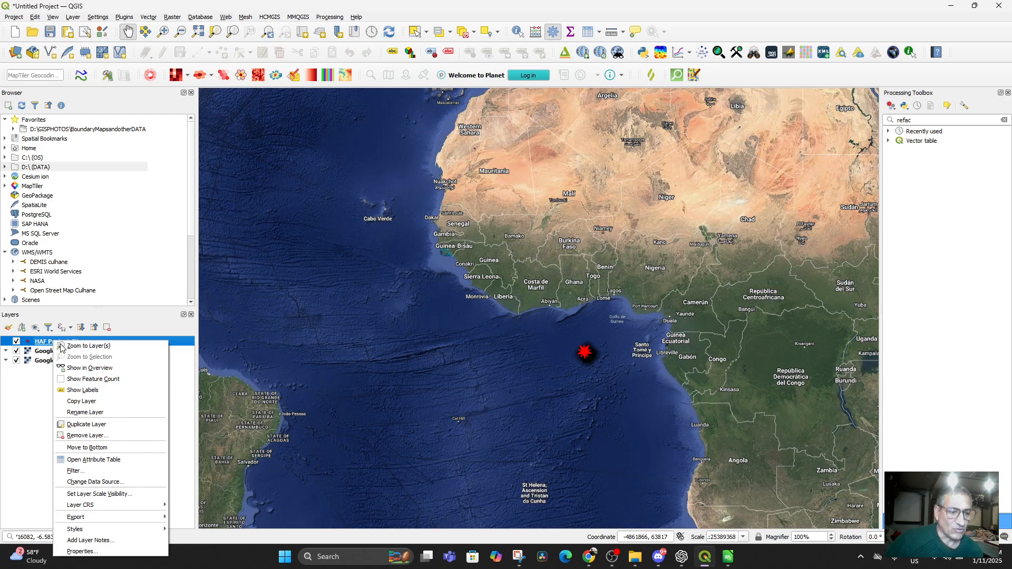
pyautogui.moveTo(98, 507)
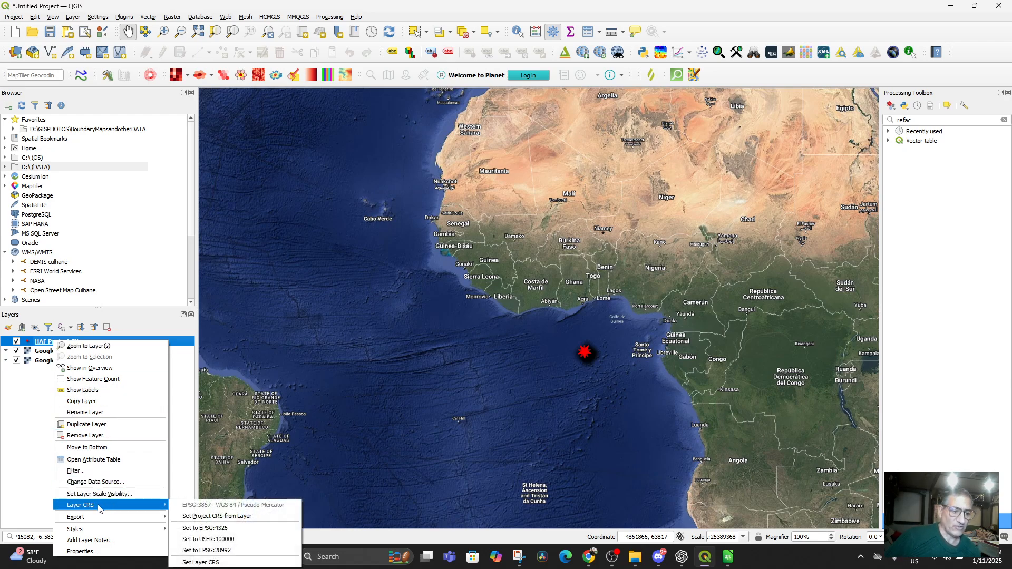
pyautogui.click(234, 528)
# Step: Examine how the project site markers are distributed across Morocco, from Kenitra down to the area south of Marrakesh
pyautogui.moveTo(498, 95); pyautogui.dragTo(516, 352)
pyautogui.scroll(1, 517, 352)
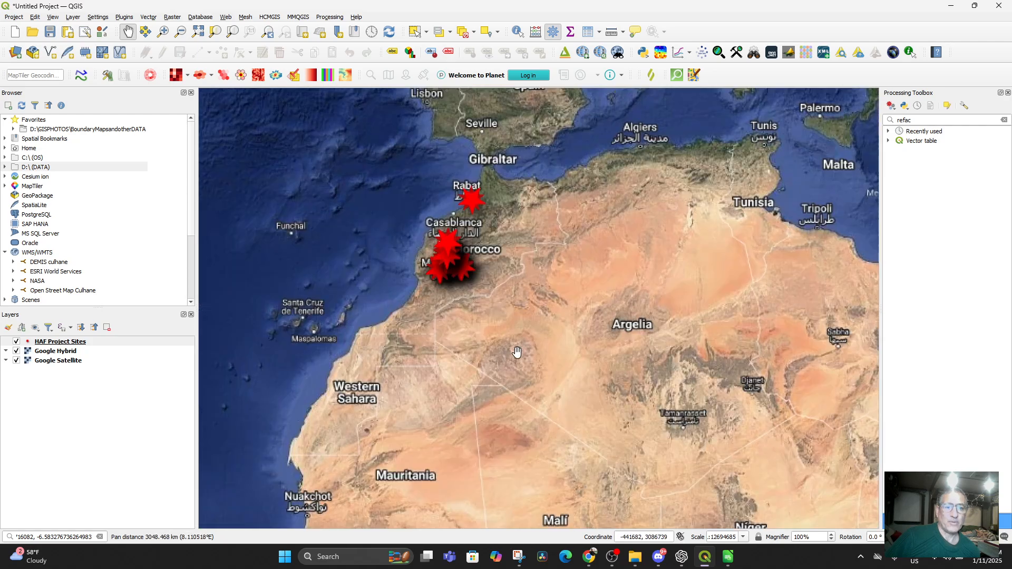
pyautogui.scroll(2, 511, 339)
pyautogui.scroll(-2, 438, 314)
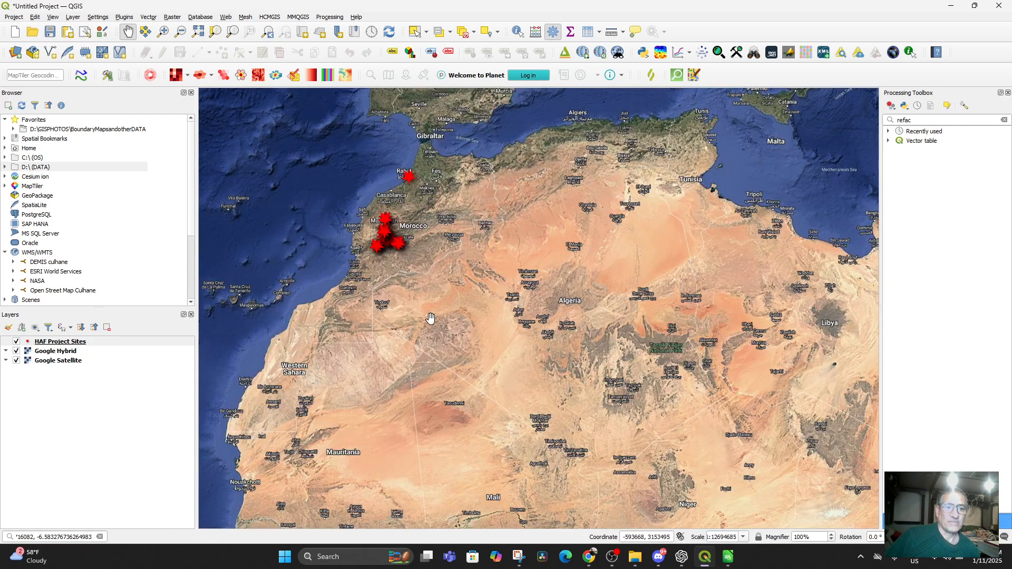
pyautogui.moveTo(430, 319); pyautogui.dragTo(580, 475)
pyautogui.scroll(2, 501, 396)
pyautogui.moveTo(434, 411); pyautogui.dragTo(404, 421)
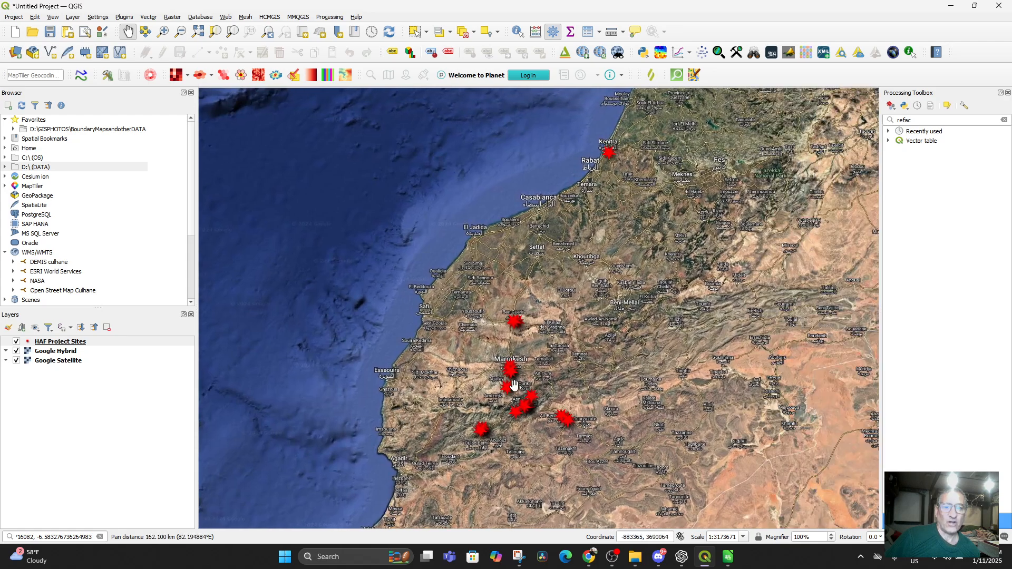
pyautogui.scroll(1, 597, 394)
pyautogui.moveTo(526, 407); pyautogui.dragTo(557, 351)
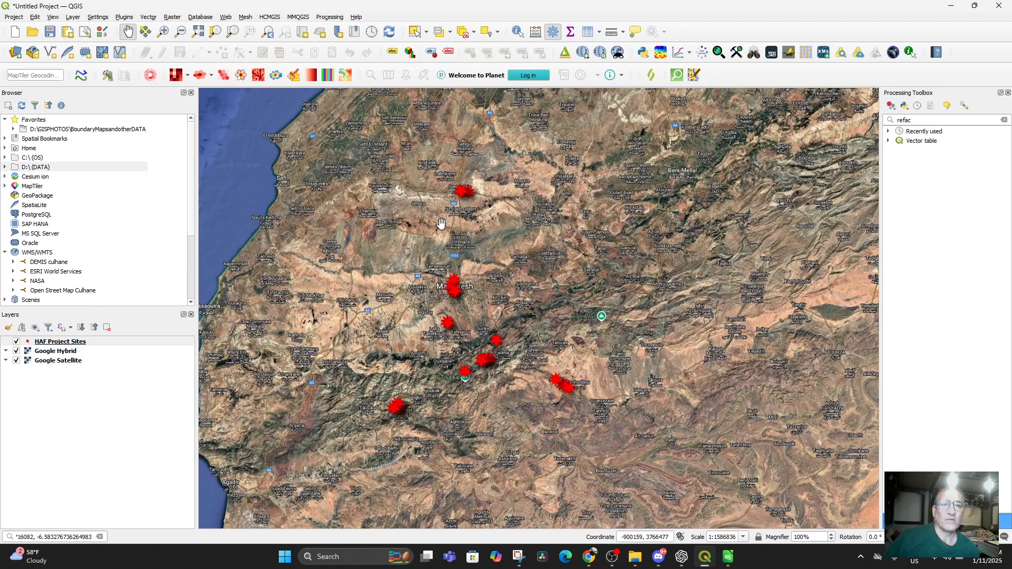
# Step: Identify the HAF Project Sites markers north of Marrakesh at Ben Guerir, and close the results
pyautogui.click(53, 343)
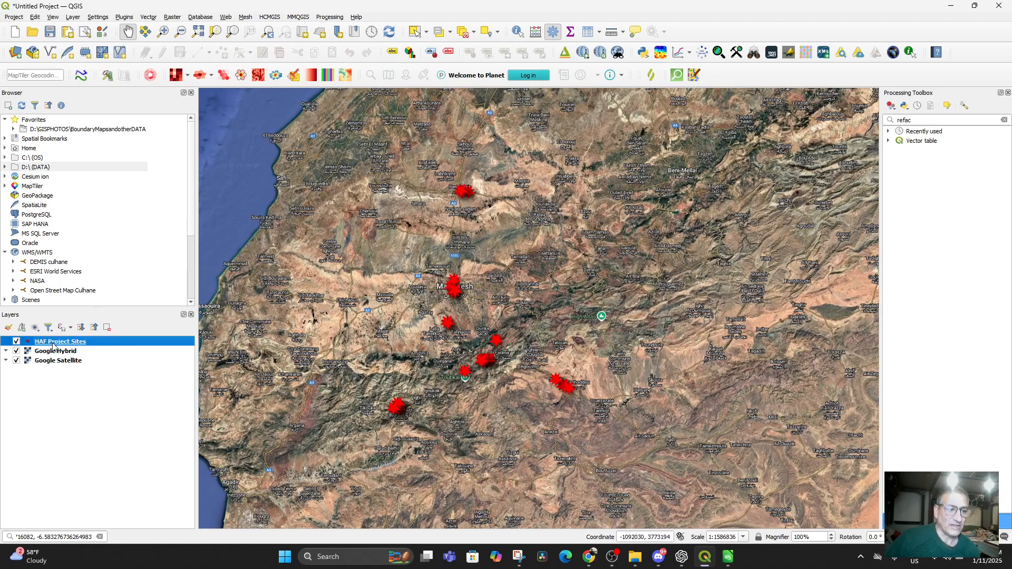
pyautogui.click(517, 33)
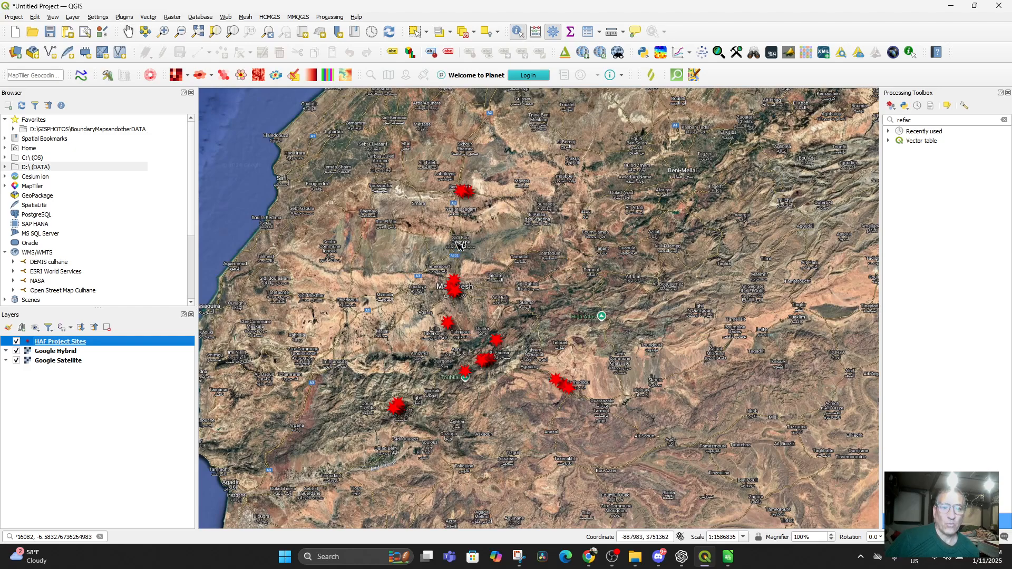
pyautogui.click(463, 192)
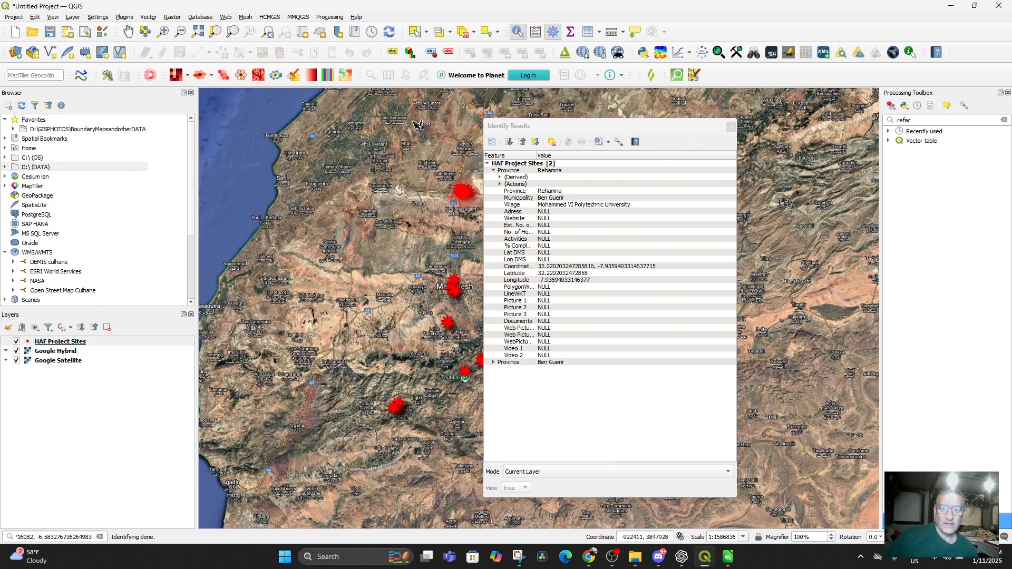
pyautogui.click(450, 175)
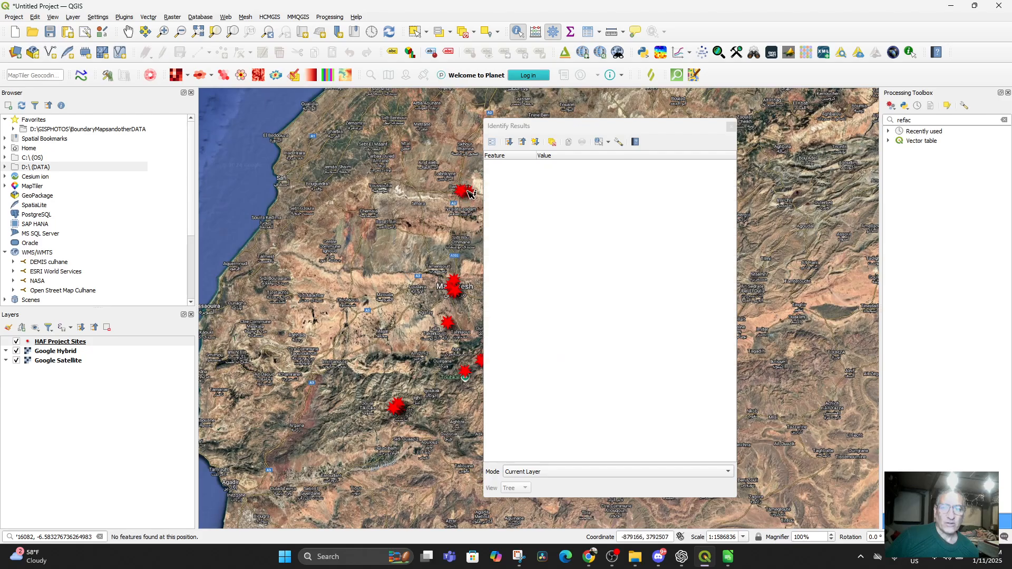
pyautogui.click(730, 128)
# Step: Identify the two northernmost Marrakesh markers one after the other to view their attributes, closing the results each time
pyautogui.scroll(2, 481, 239)
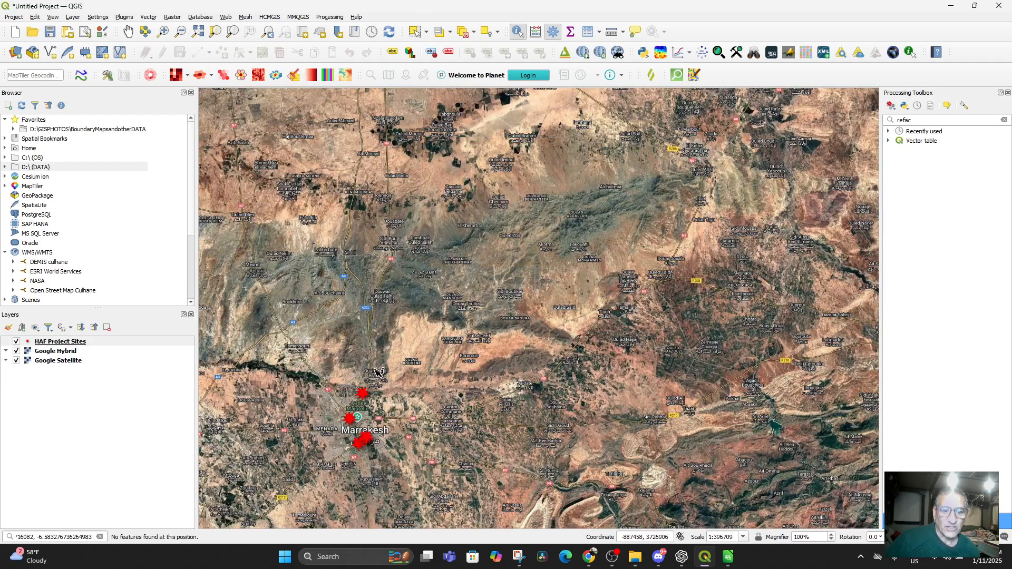
pyautogui.moveTo(373, 400); pyautogui.dragTo(437, 317)
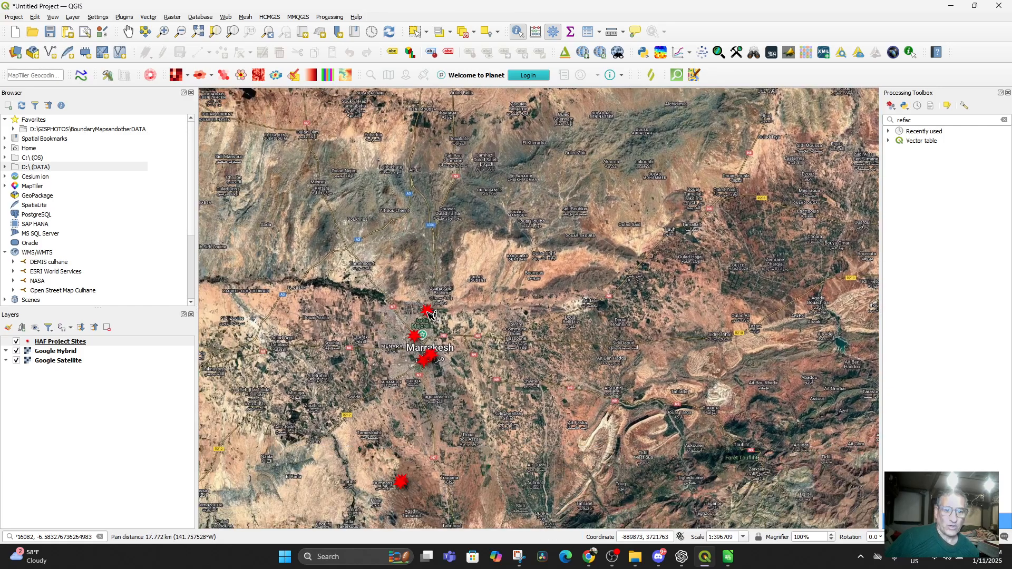
pyautogui.click(429, 314)
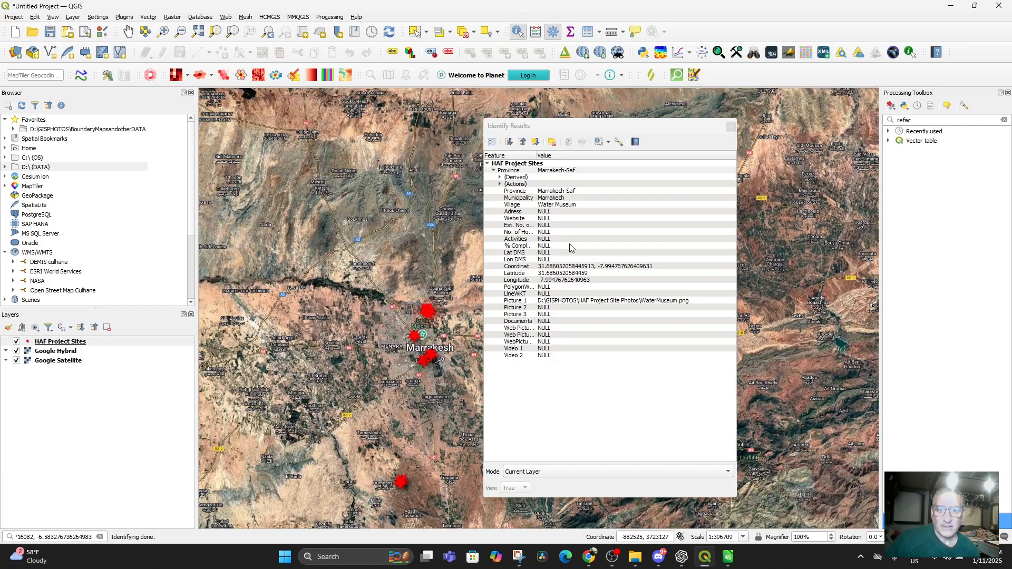
pyautogui.click(730, 127)
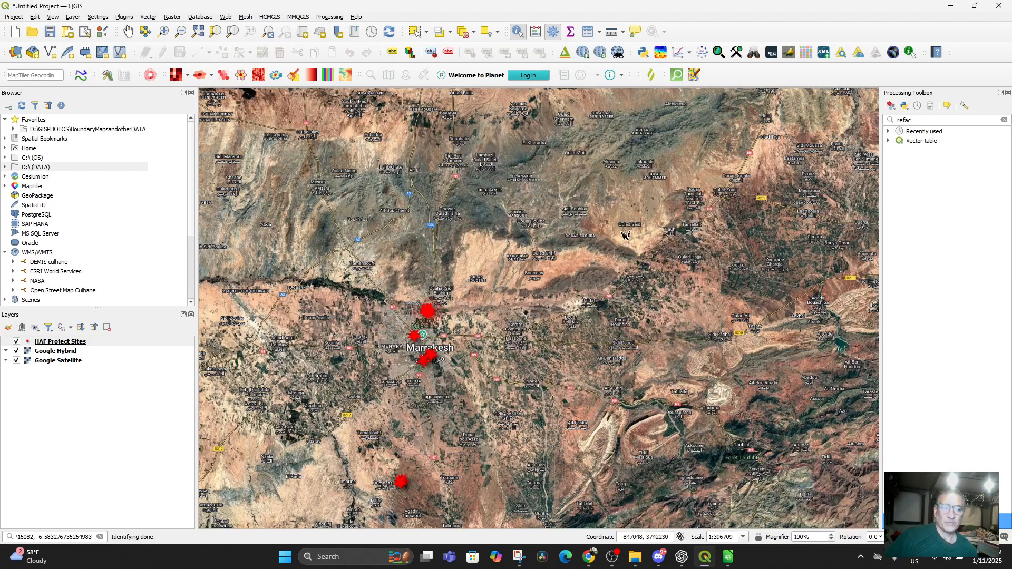
pyautogui.click(416, 338)
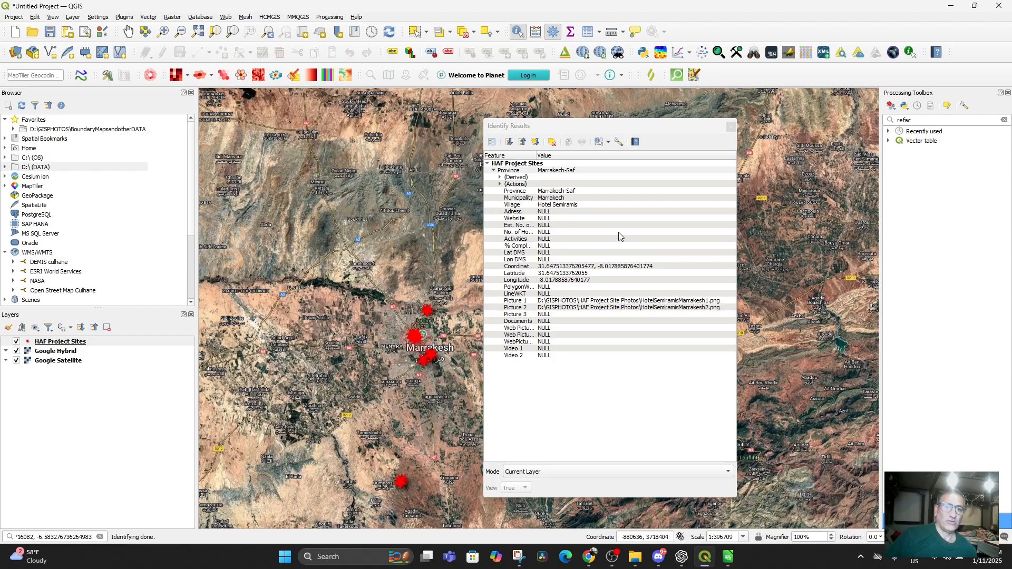
pyautogui.click(730, 127)
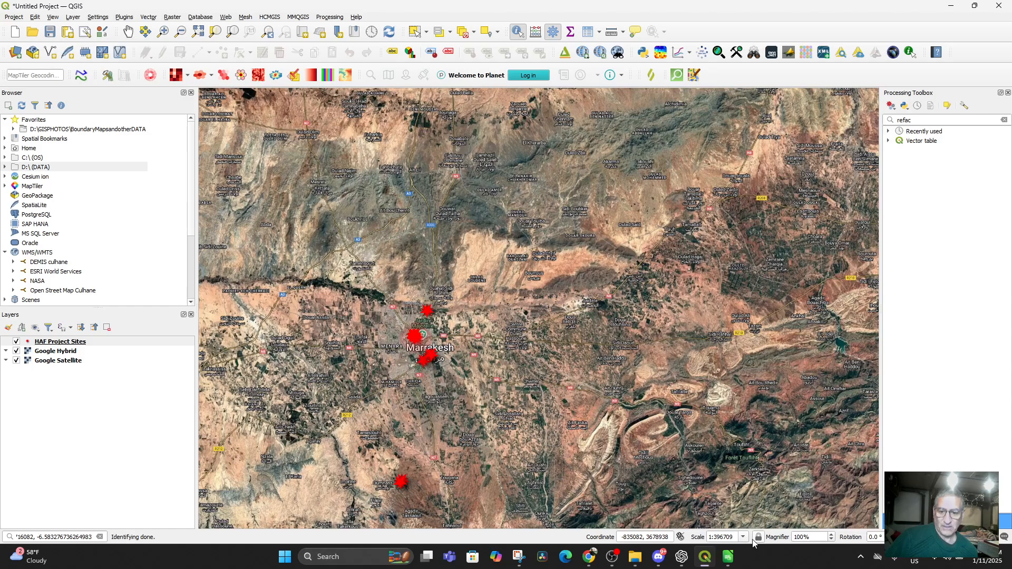
# Step: Set the map scale to 1:1000 and examine the satellite terrain at that scale
pyautogui.click(744, 536)
pyautogui.click(720, 528)
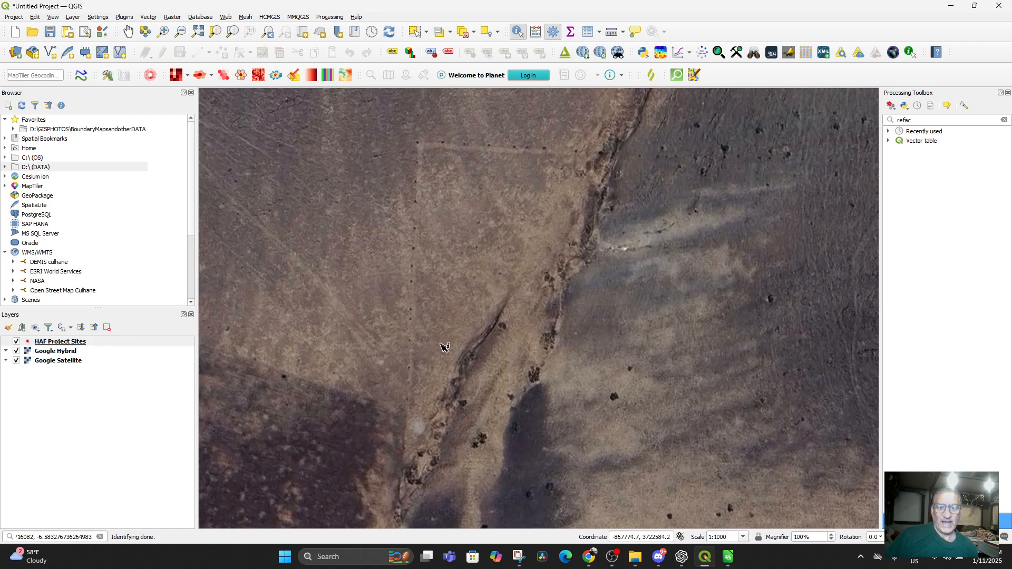
pyautogui.scroll(-2, 437, 326)
pyautogui.scroll(2, 469, 362)
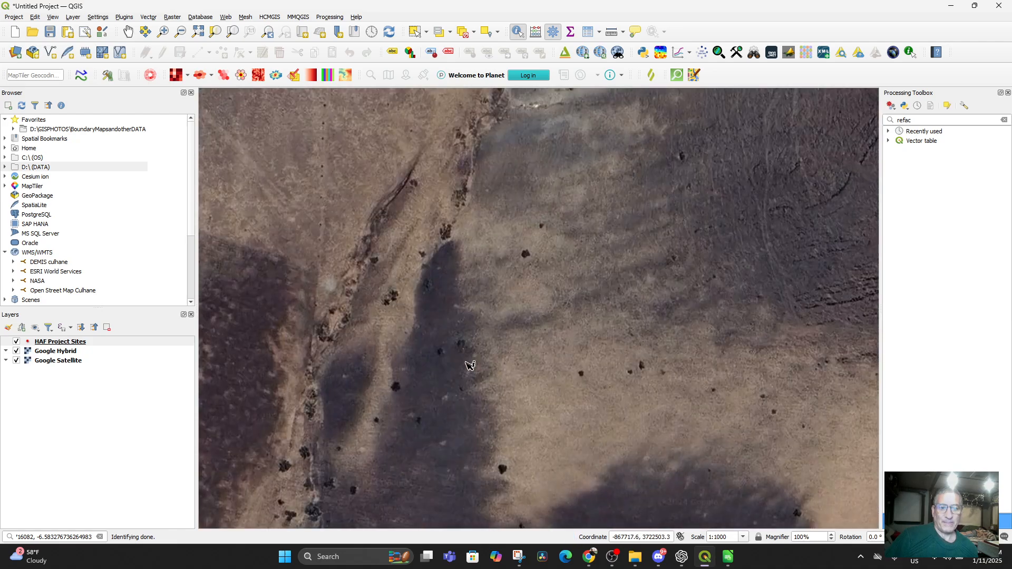
pyautogui.moveTo(505, 280); pyautogui.dragTo(705, 415)
# Step: Open the attribute table of the HAF Project Sites layer and look through its records down to the Marrakech sites
pyautogui.rightClick(52, 345)
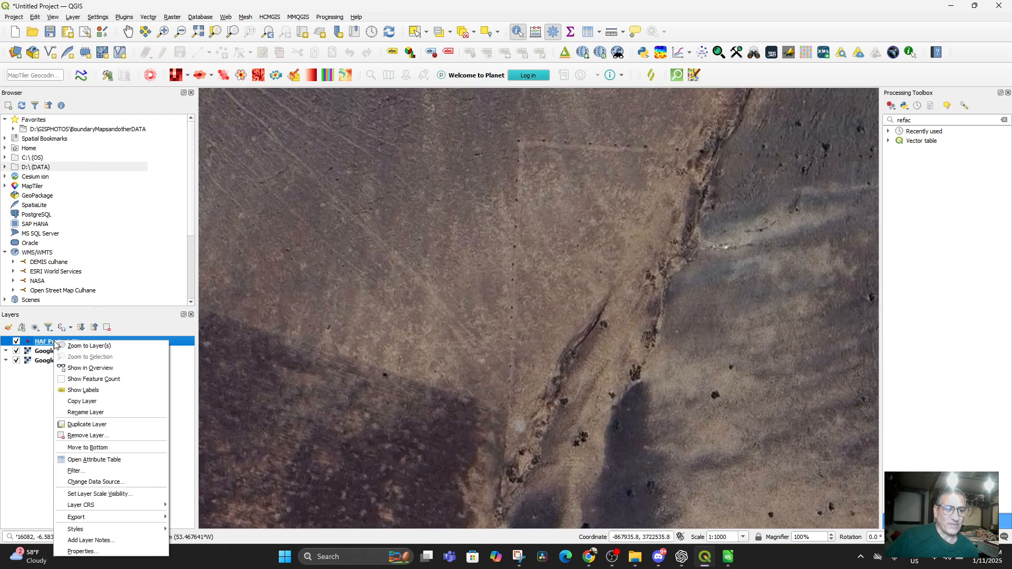
pyautogui.click(111, 459)
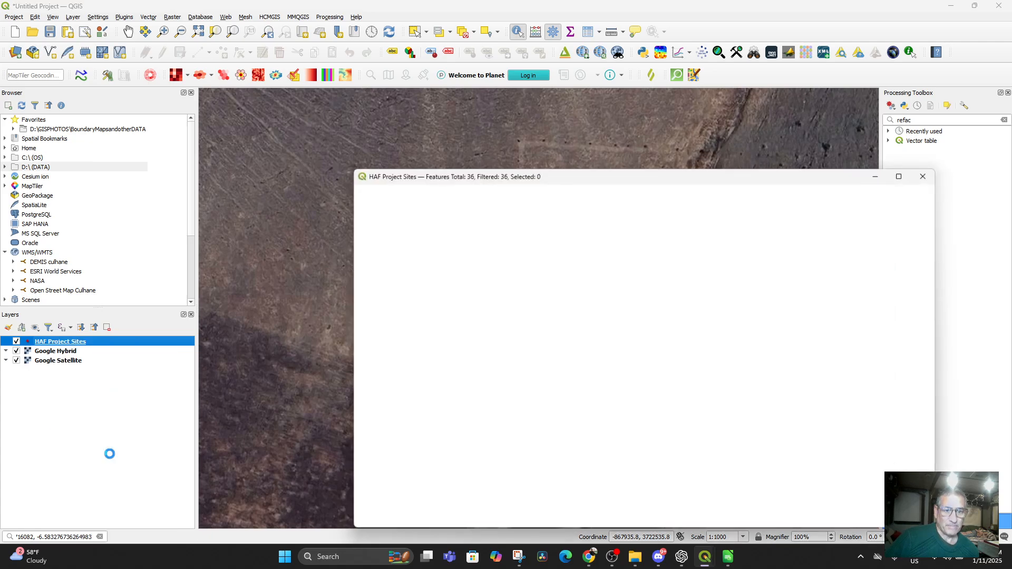
pyautogui.moveTo(668, 176); pyautogui.dragTo(836, 133)
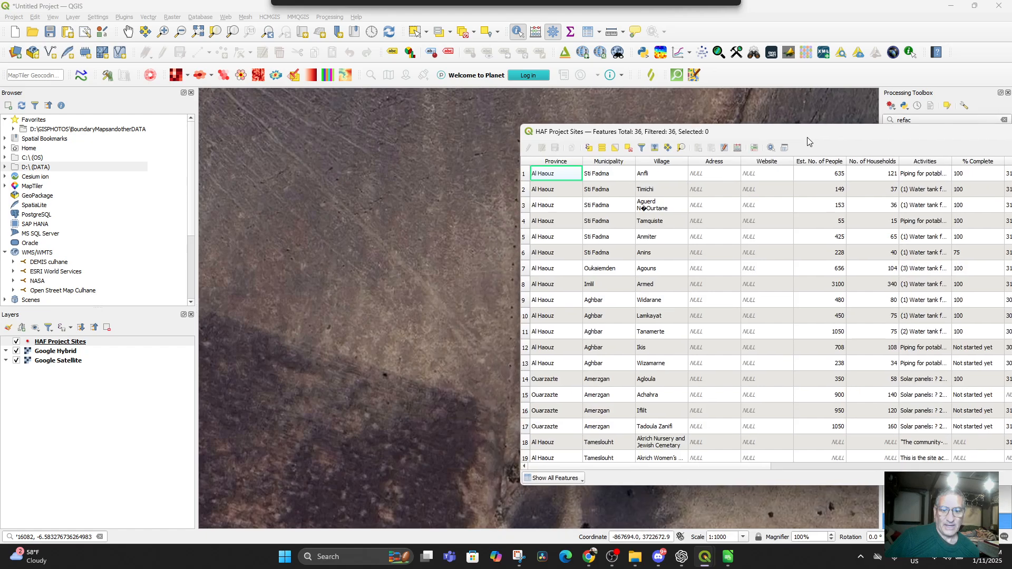
pyautogui.scroll(-4, 614, 343)
pyautogui.scroll(-2, 622, 369)
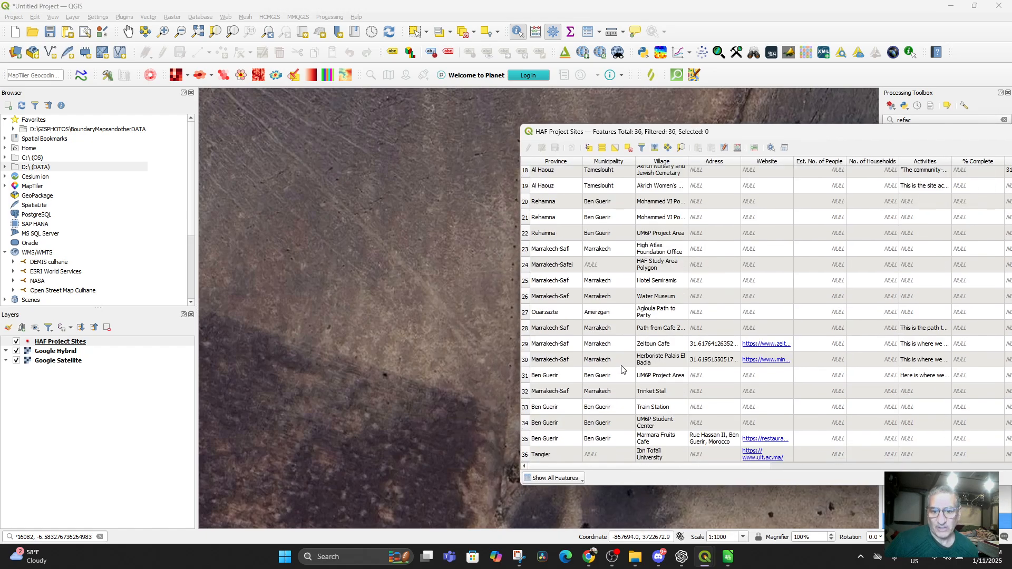
pyautogui.scroll(1, 606, 358)
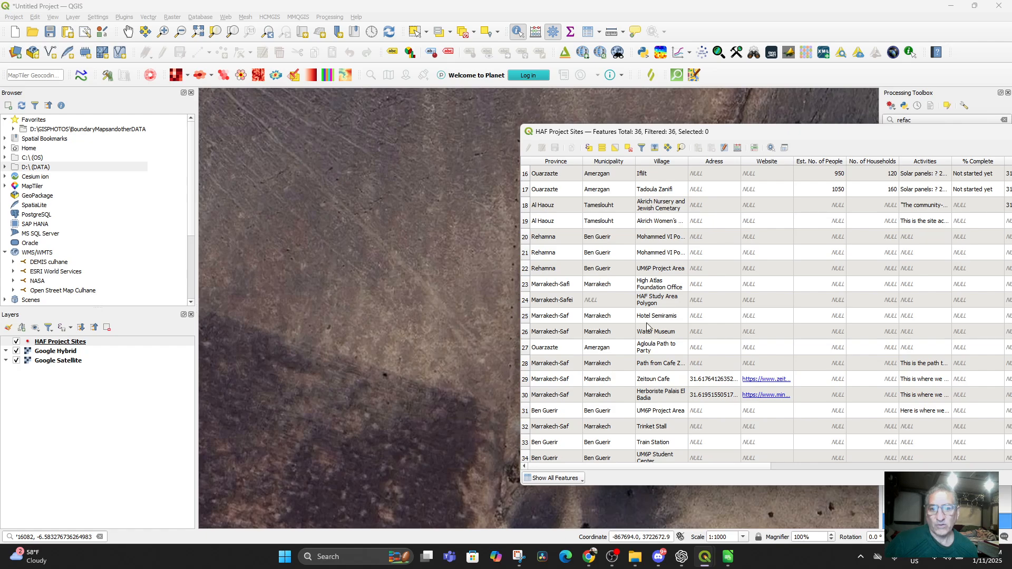
# Step: Select the Hotel Semiramis record in the attribute table and zoom the map to that feature, keeping its surroundings in view
pyautogui.click(526, 316)
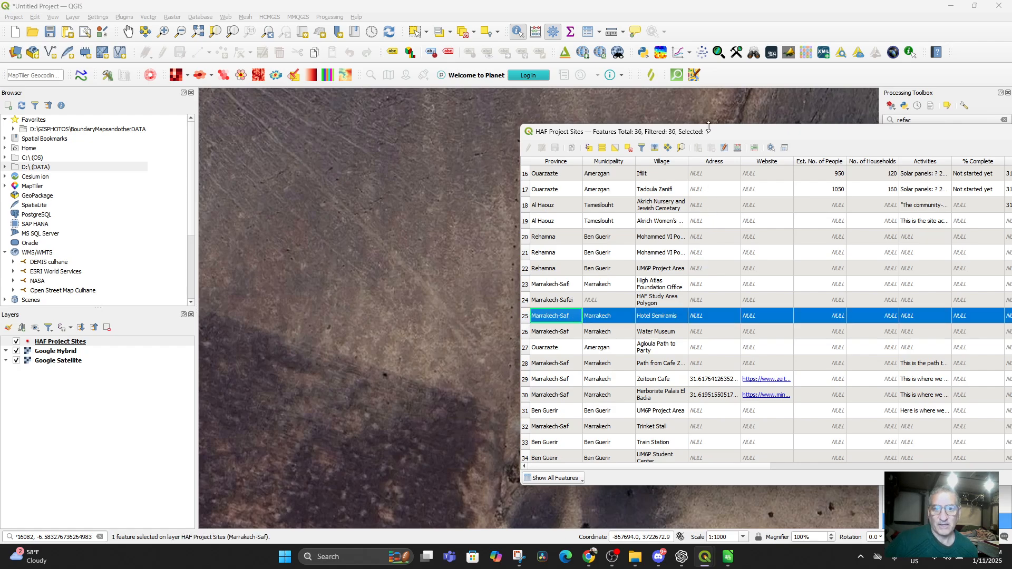
pyautogui.rightClick(623, 319)
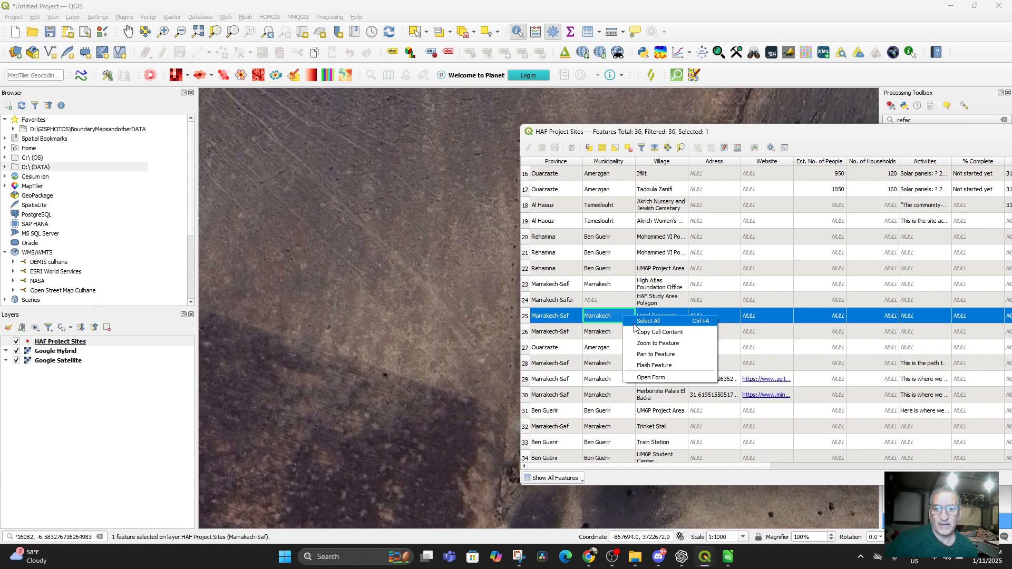
pyautogui.click(649, 343)
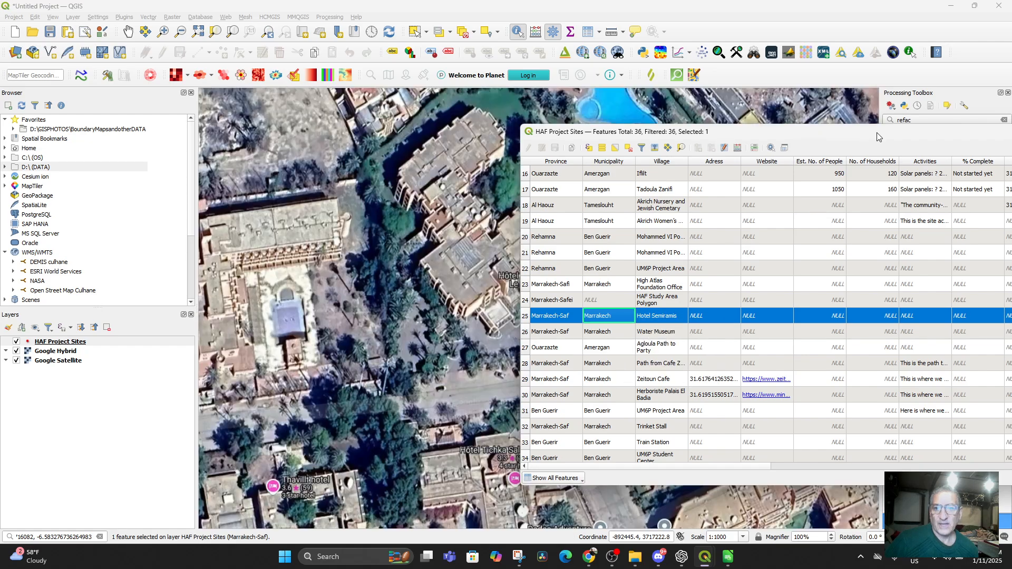
pyautogui.moveTo(877, 137); pyautogui.dragTo(941, 356)
pyautogui.scroll(-3, 530, 257)
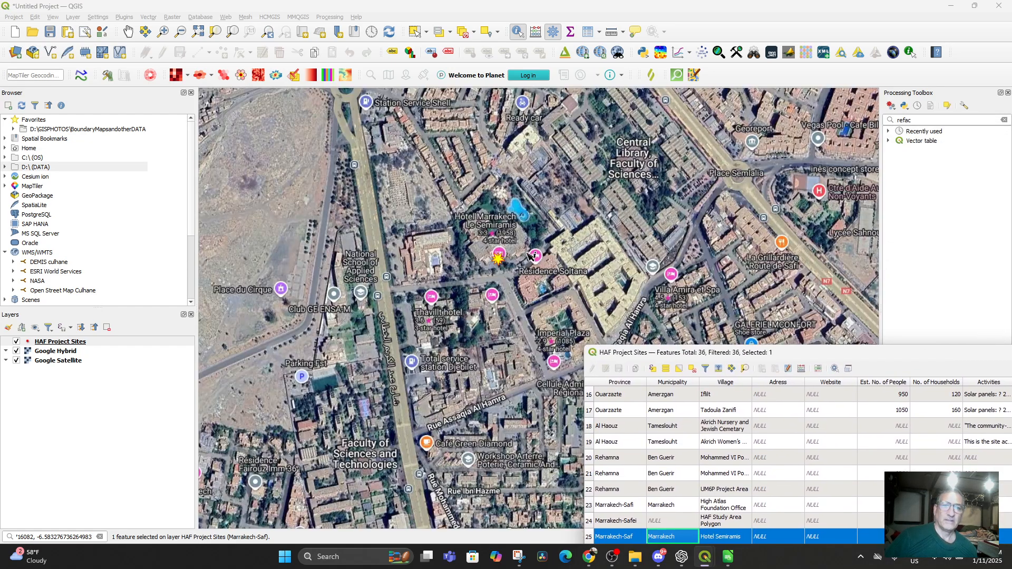
# Step: Select the Zeitoun Cafe record, zoom the map to that feature, and compare its marker with the café on the basemap
pyautogui.moveTo(693, 354); pyautogui.dragTo(704, 80)
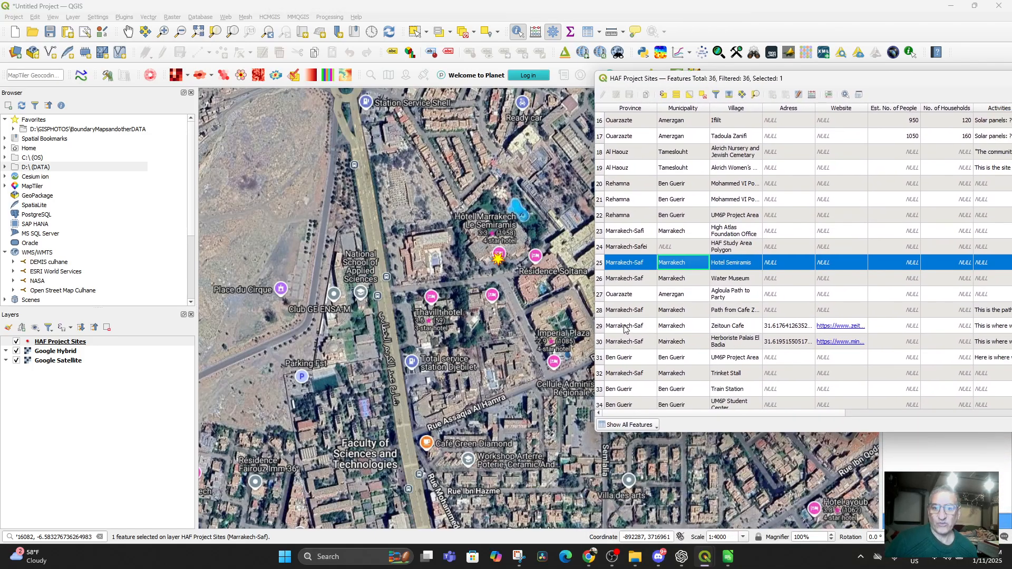
pyautogui.click(600, 326)
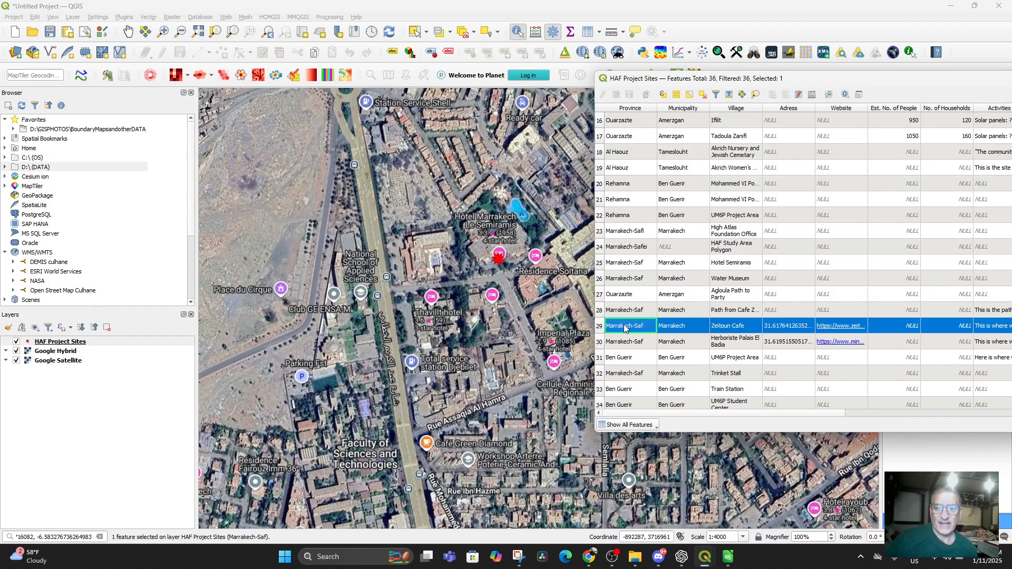
pyautogui.rightClick(624, 328)
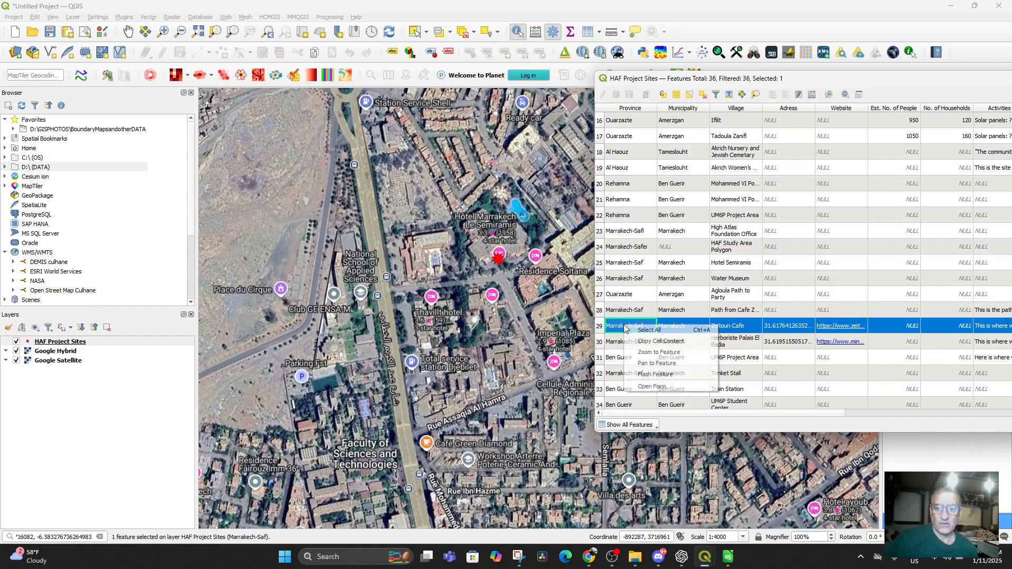
pyautogui.click(655, 352)
pyautogui.moveTo(545, 348); pyautogui.dragTo(474, 395)
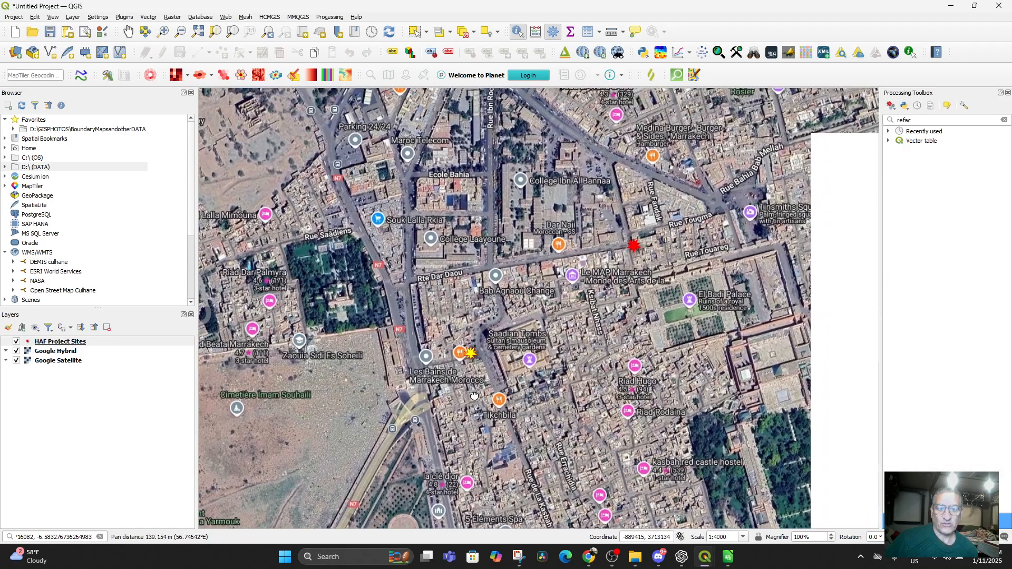
pyautogui.scroll(3, 478, 353)
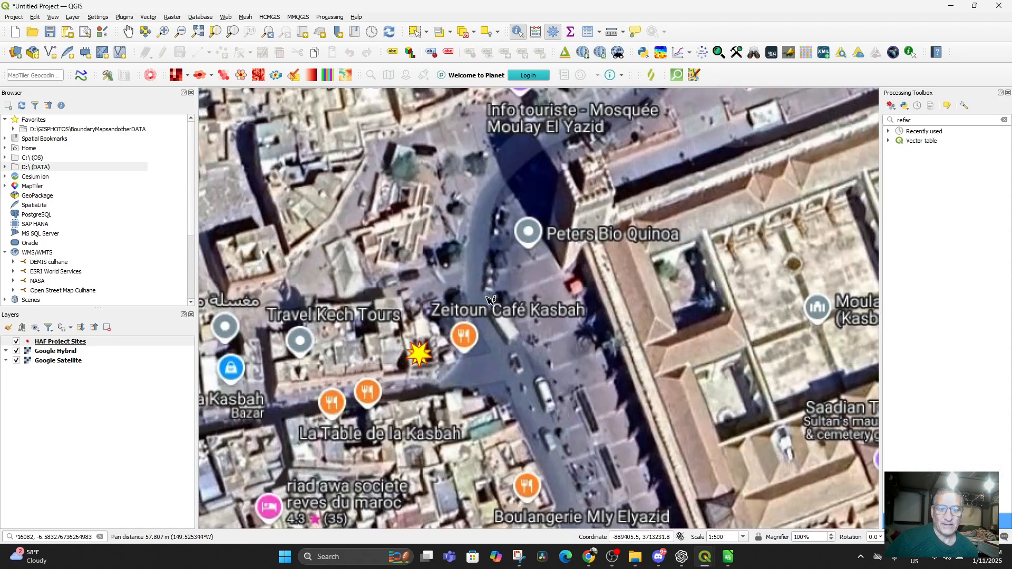
pyautogui.scroll(2, 460, 349)
pyautogui.moveTo(461, 347); pyautogui.dragTo(574, 326)
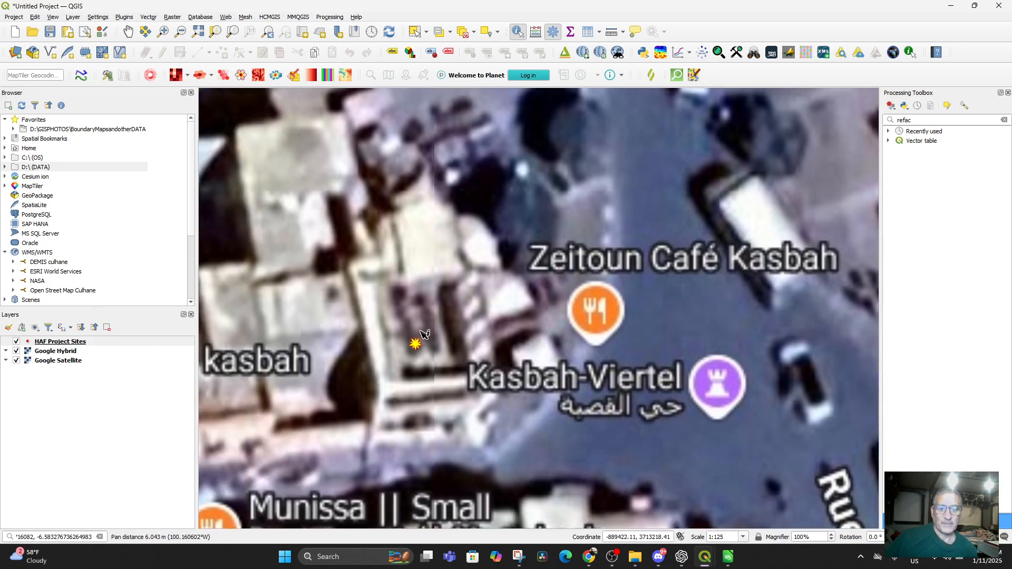
pyautogui.scroll(-2, 540, 301)
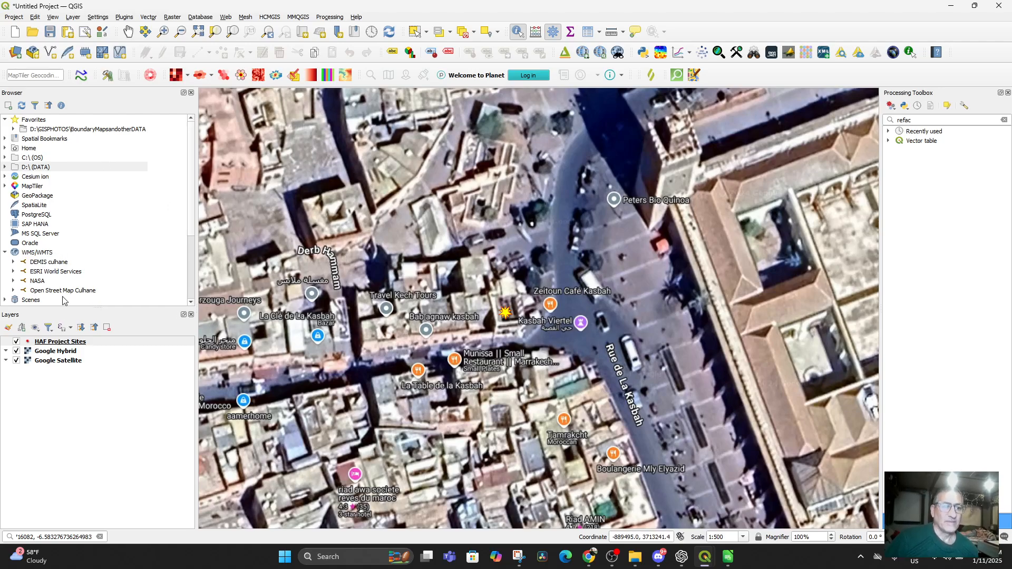
# Step: Reopen the HAF Project Sites attribute table, select the Akrich Women's Cooperative record in Tameslouht, and zoom the map to that feature
pyautogui.rightClick(49, 347)
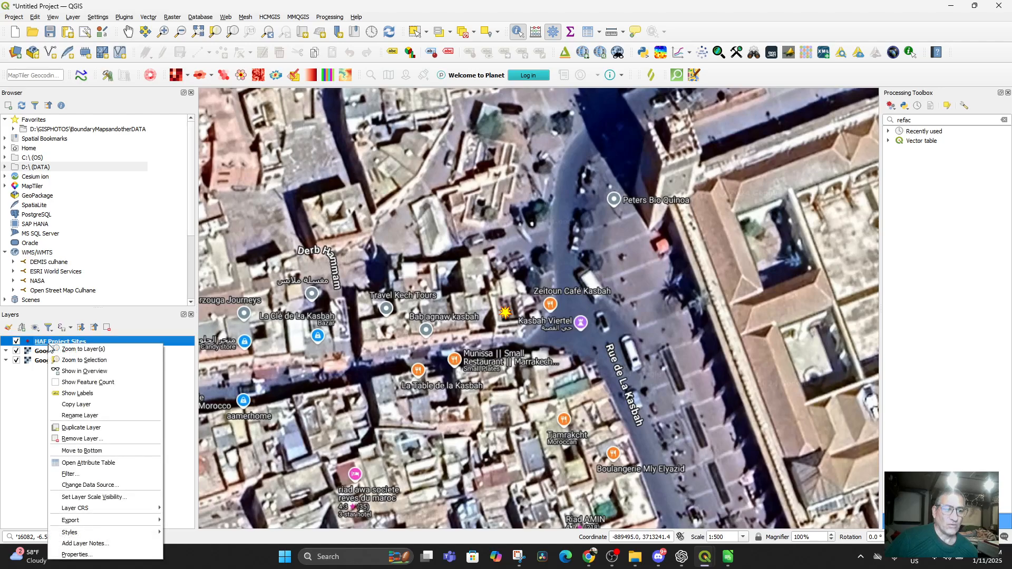
pyautogui.click(106, 463)
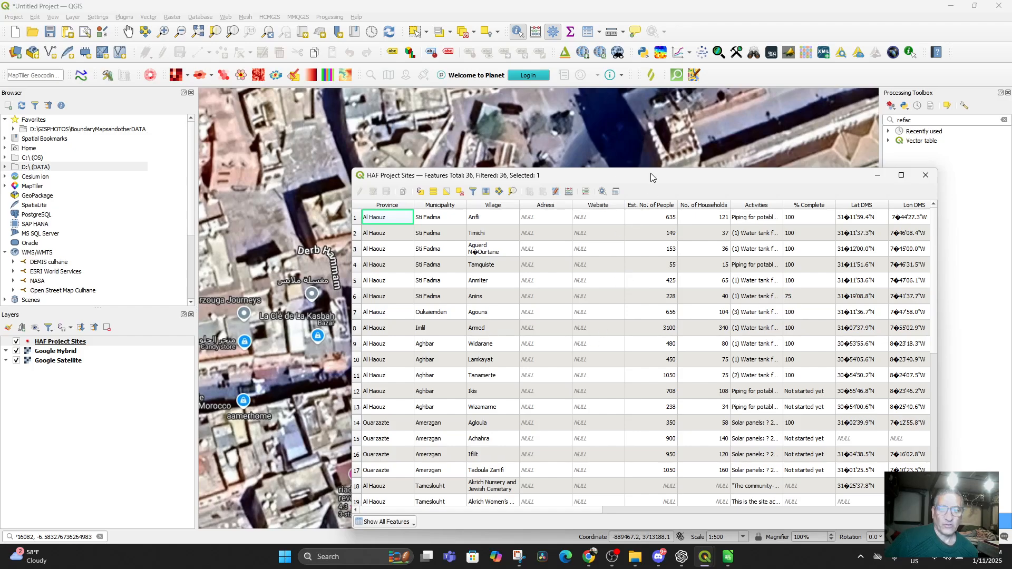
pyautogui.moveTo(650, 177); pyautogui.dragTo(818, 81)
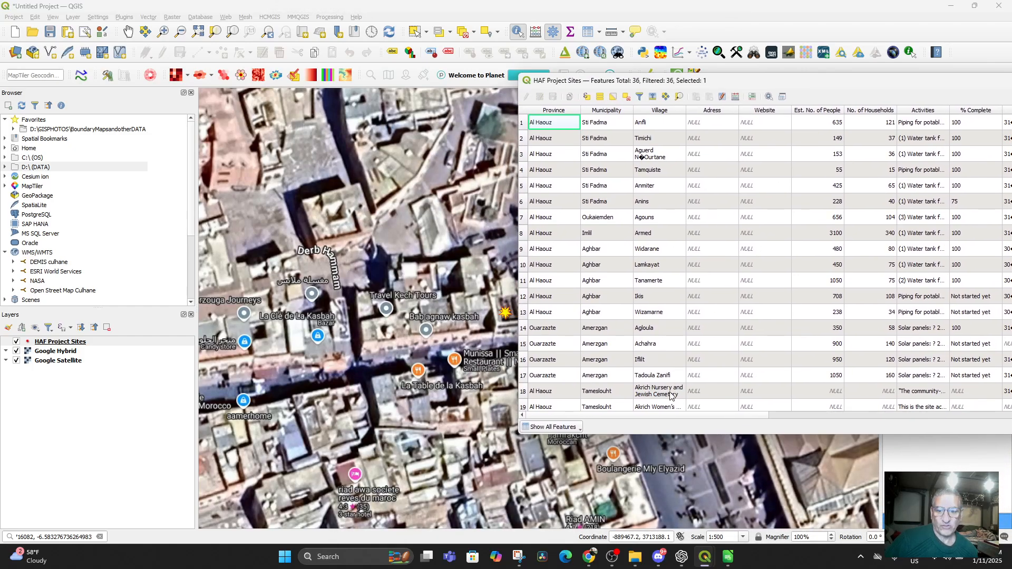
pyautogui.scroll(-2, 668, 394)
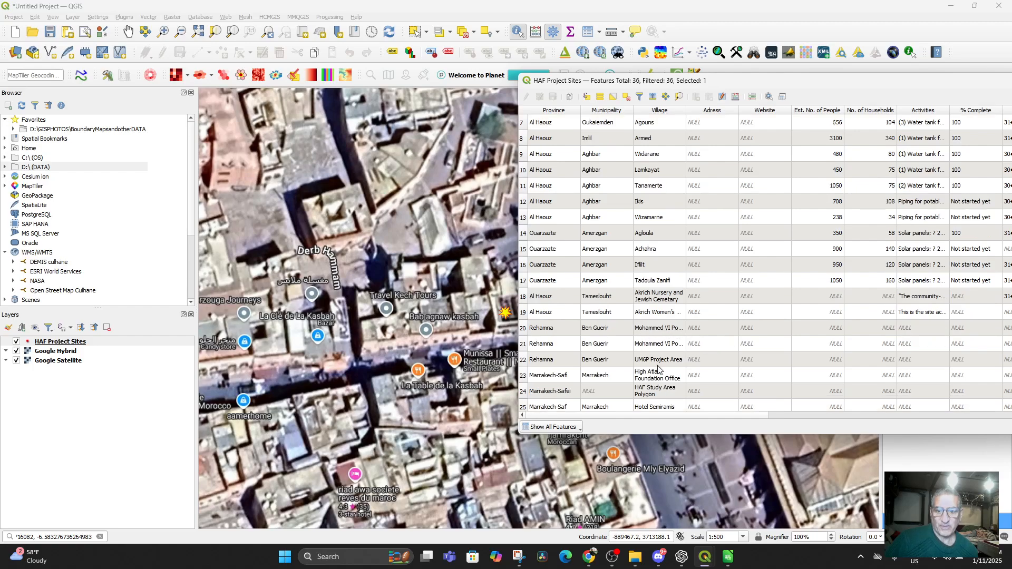
pyautogui.click(524, 313)
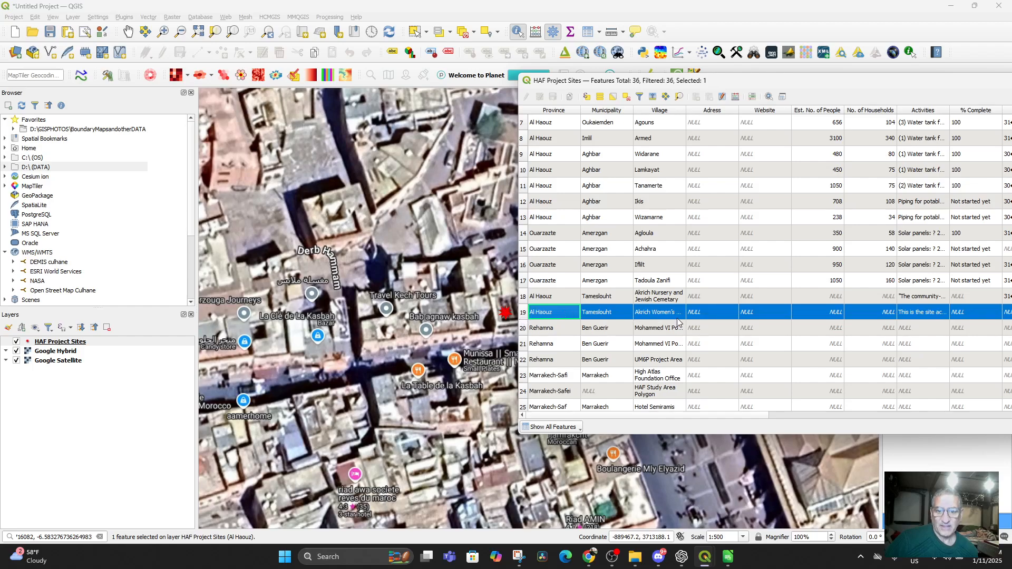
pyautogui.rightClick(698, 313)
pyautogui.click(723, 340)
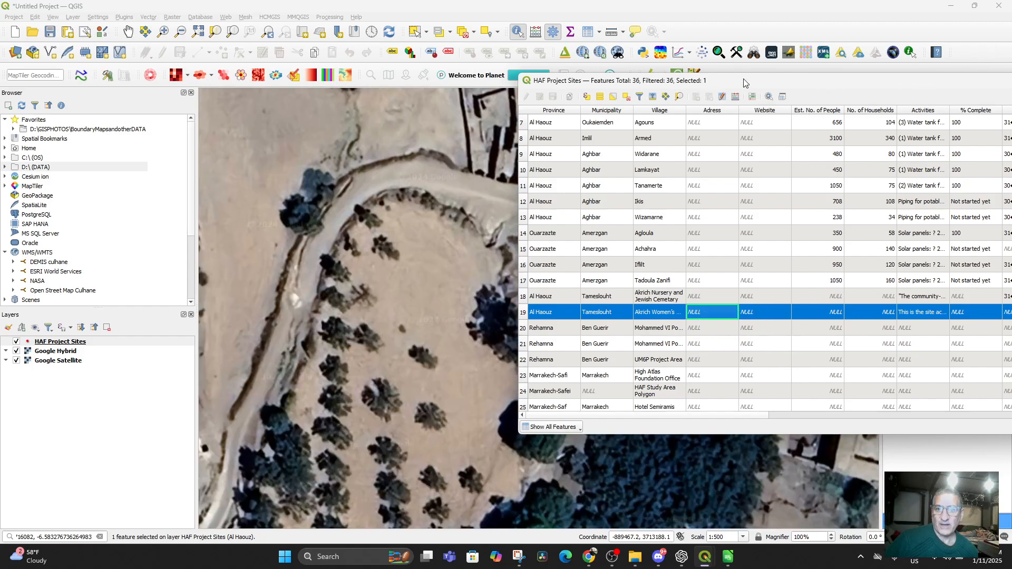
pyautogui.moveTo(747, 84); pyautogui.dragTo(942, 397)
# Step: Identify the Akrich Women's Cooperative marker on the map to view its attributes, closing any empty results
pyautogui.click(539, 310)
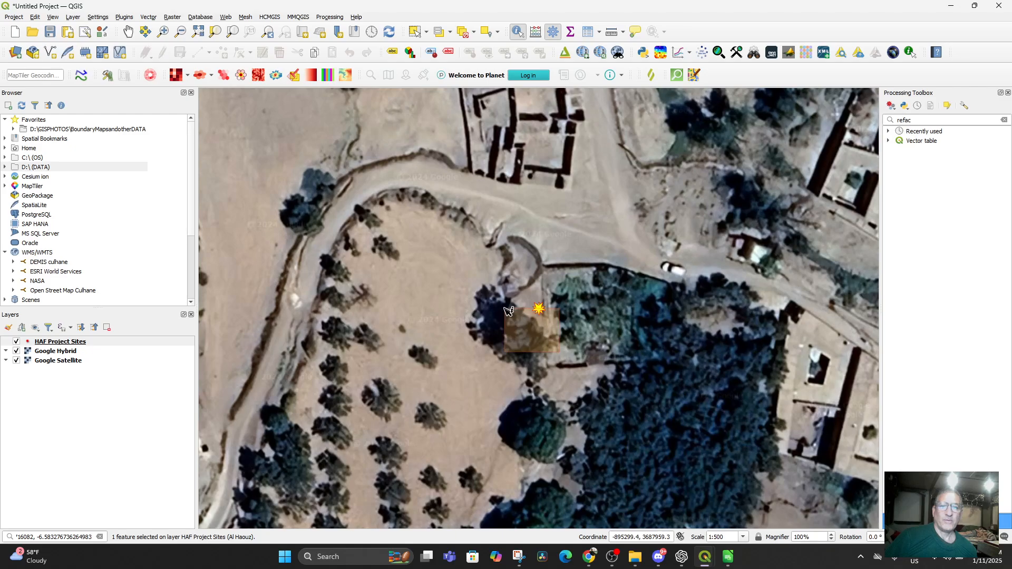
pyautogui.click(579, 343)
pyautogui.moveTo(407, 307); pyautogui.dragTo(430, 315)
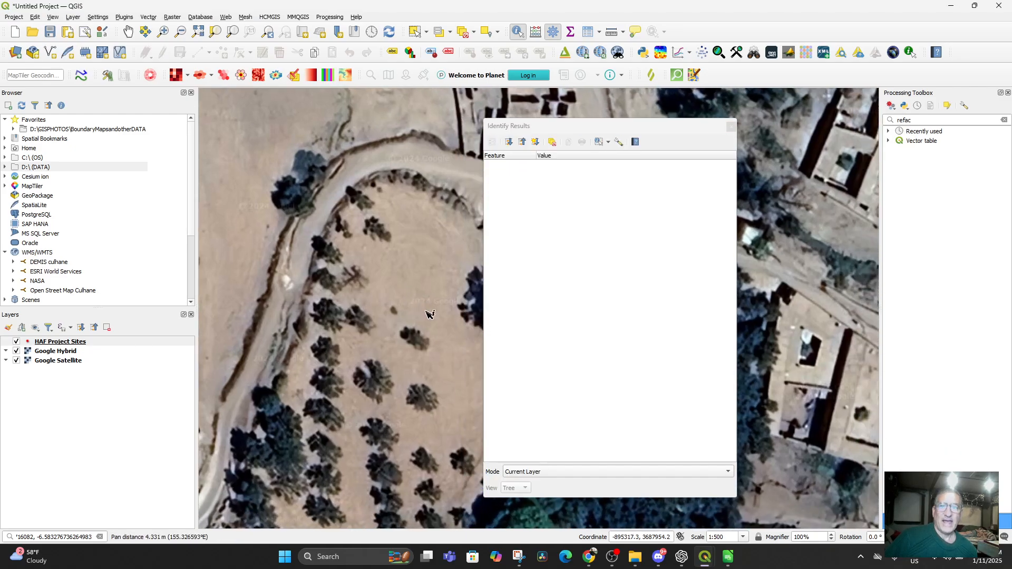
pyautogui.click(731, 127)
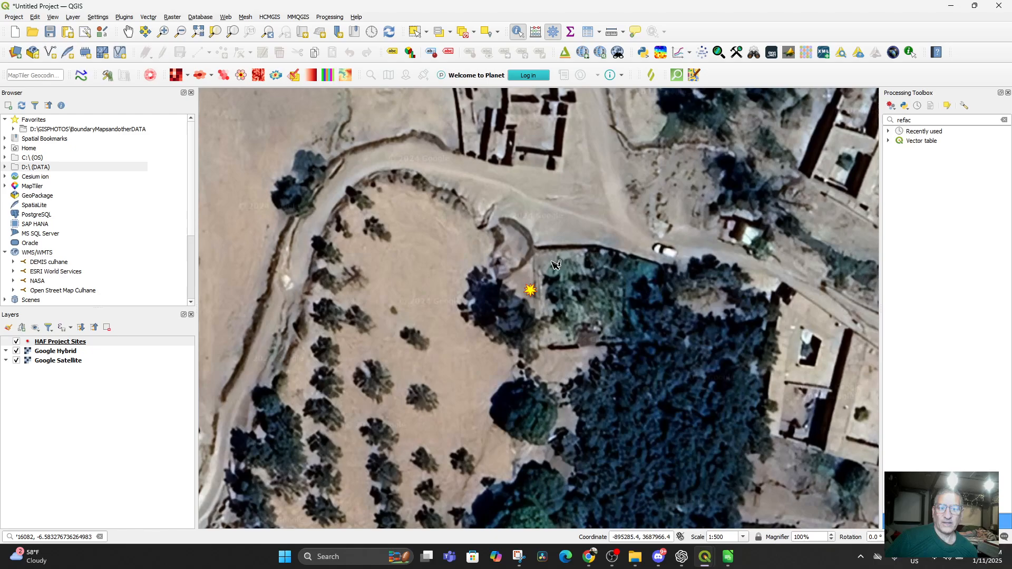
pyautogui.click(532, 292)
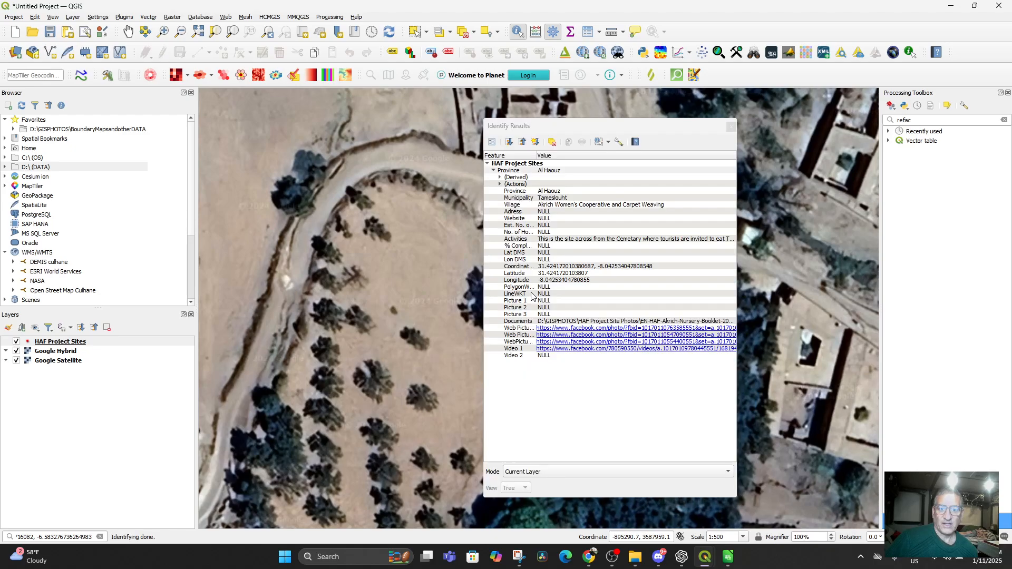
# Step: Open the cooperative's second web picture link to view the photo in the browser, and return to the QGIS project
pyautogui.click(592, 335)
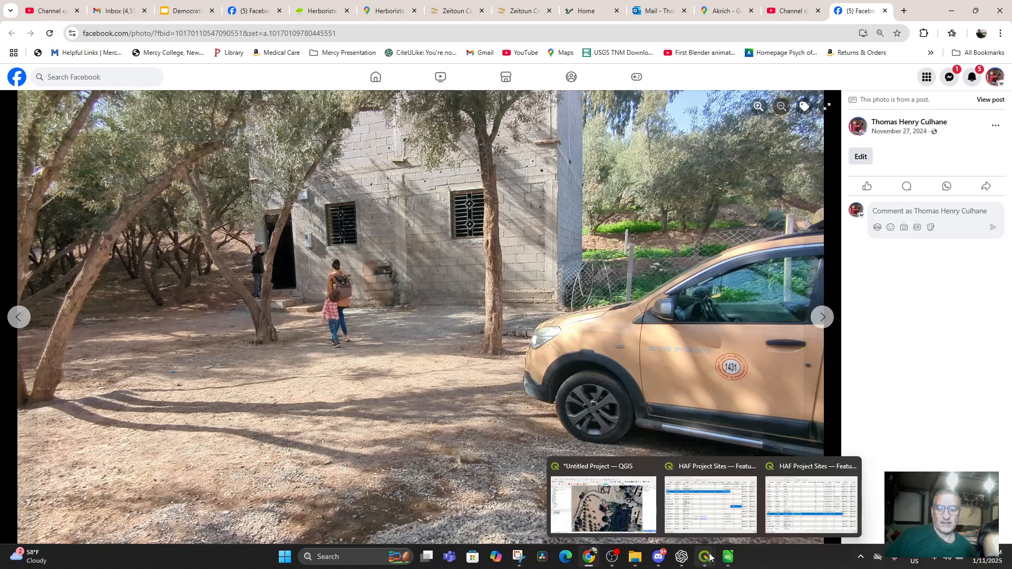
pyautogui.moveTo(705, 557)
pyautogui.click(732, 529)
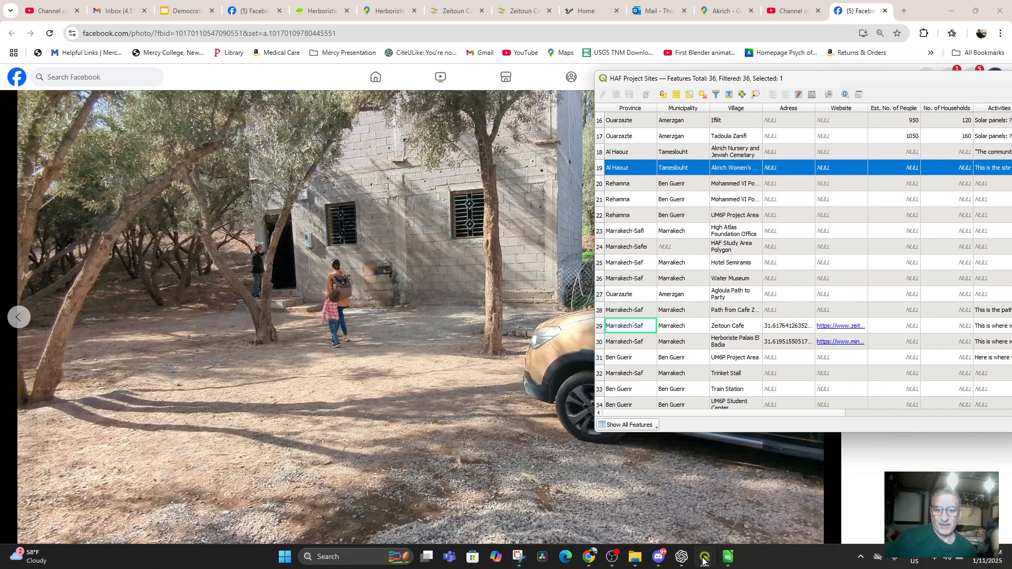
pyautogui.click(618, 520)
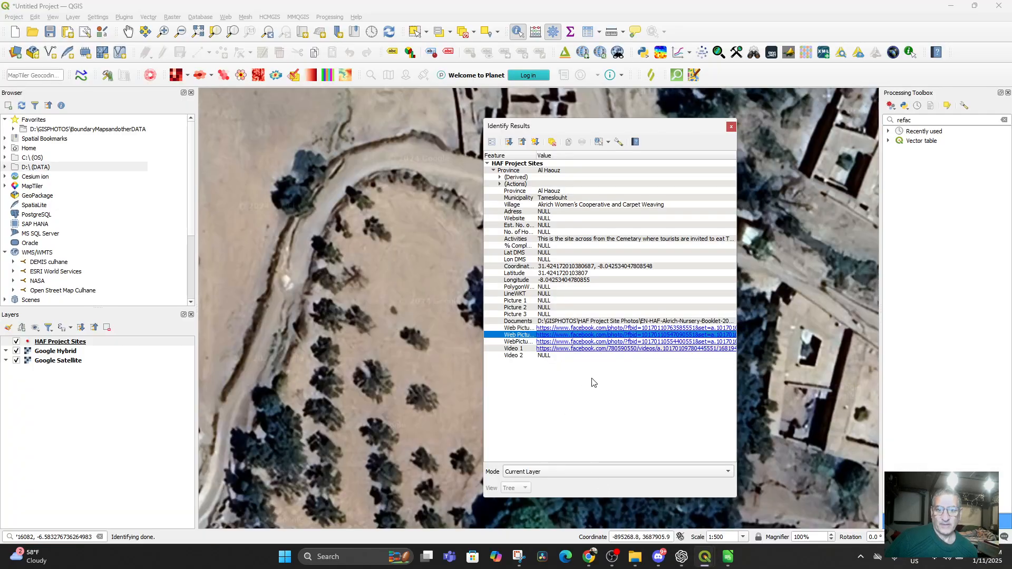
# Step: Open the cooperative's Video 1 link, play a few seconds of the video, pause it, and switch back to QGIS
pyautogui.click(581, 349)
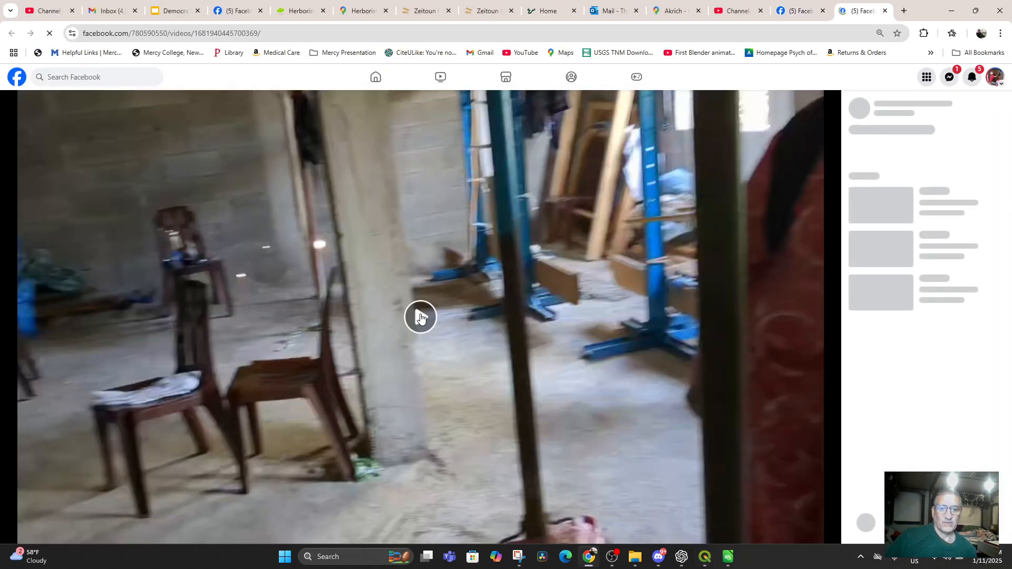
pyautogui.click(422, 317)
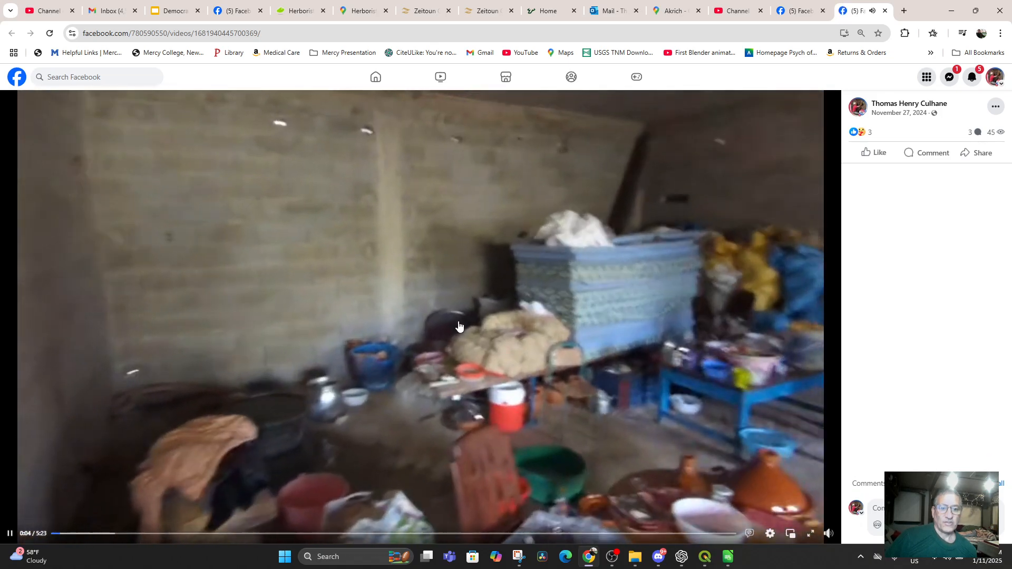
pyautogui.click(461, 330)
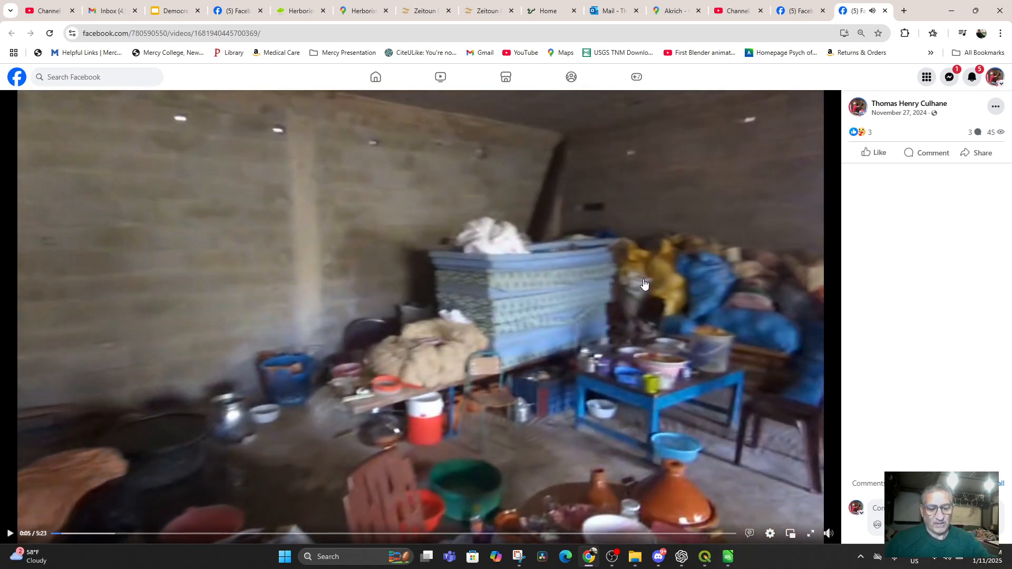
pyautogui.hotkey('alt', 'Tab')
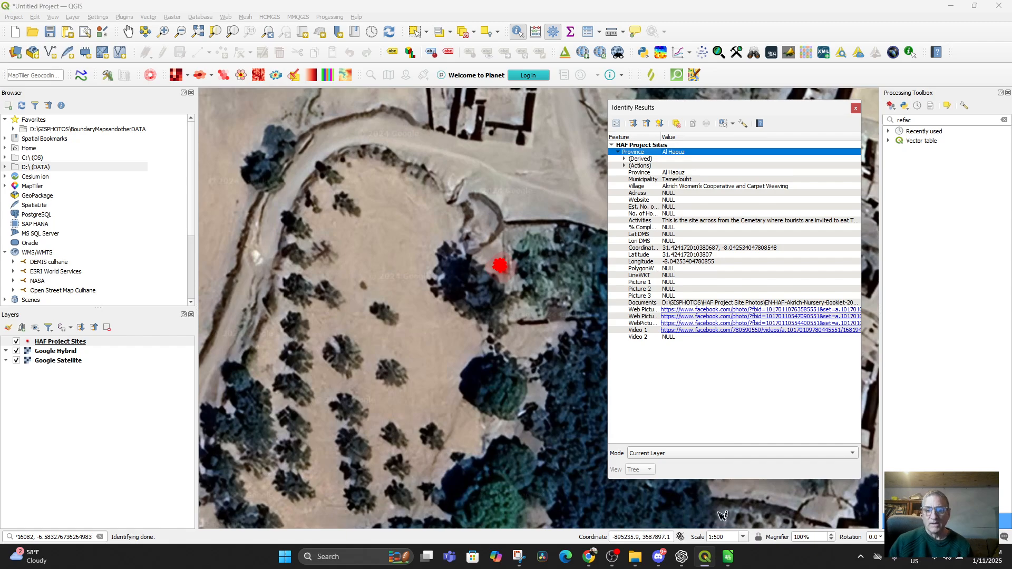
pyautogui.click(613, 557)
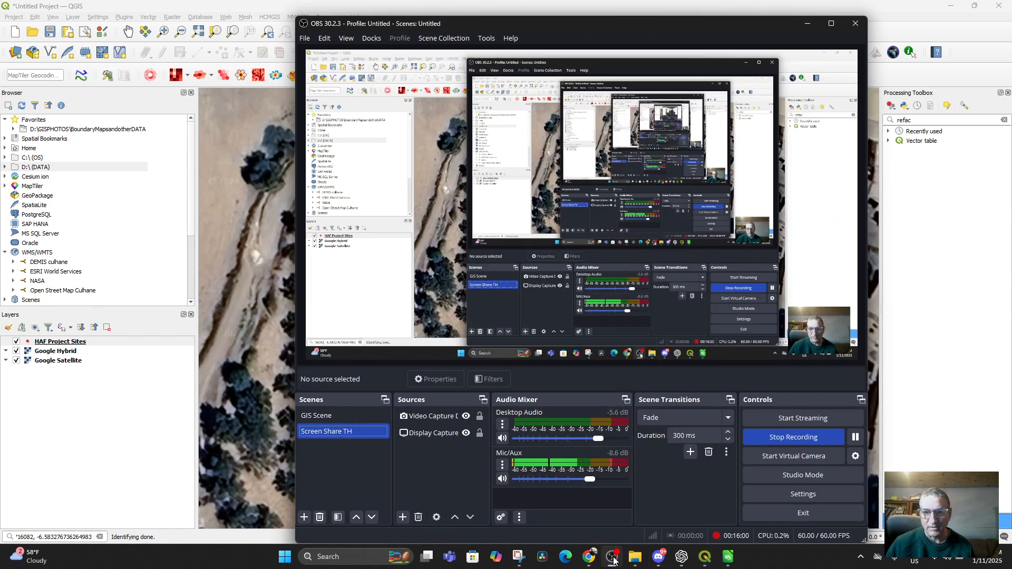
pyautogui.click(806, 23)
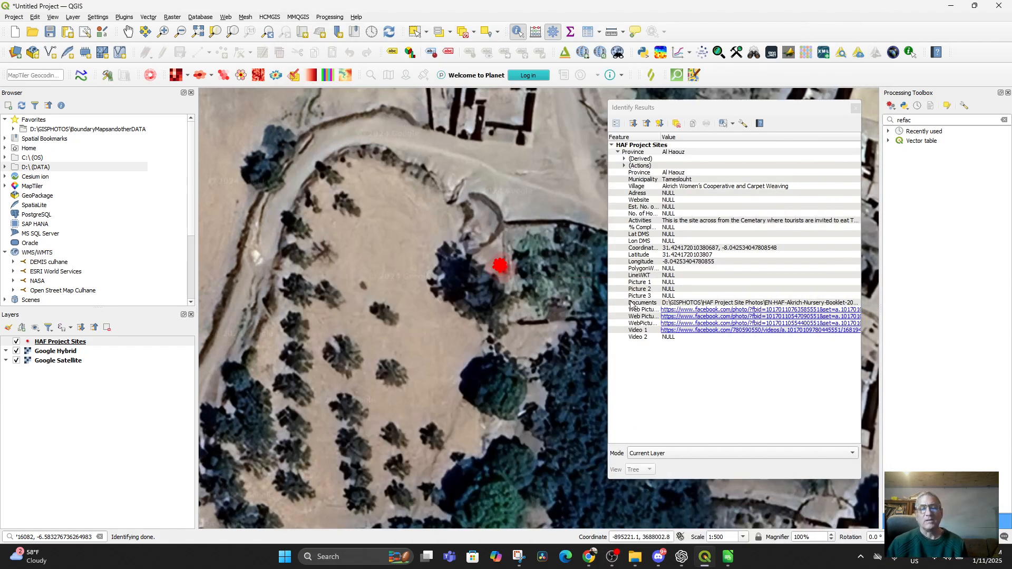
# Step: Identify the Akrich Women's Cooperative marker again, view its full feature attribute form, and close the form and the results
pyautogui.scroll(-2, 508, 305)
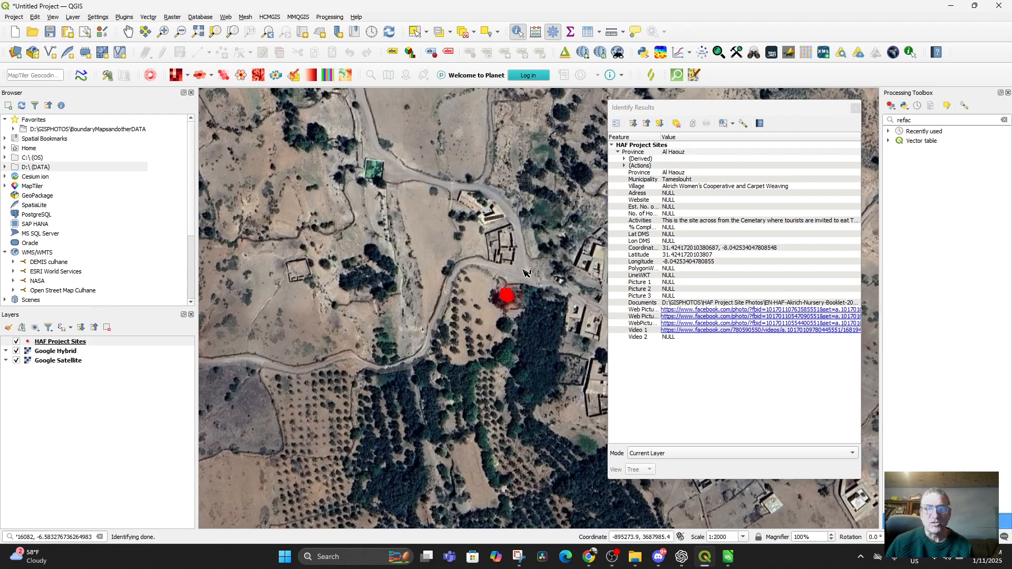
pyautogui.scroll(1, 522, 299)
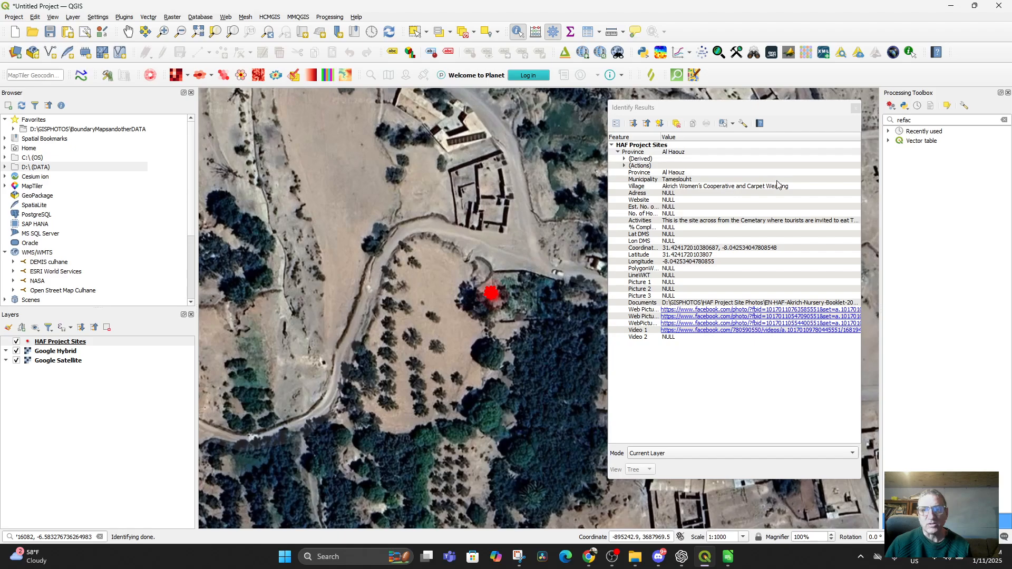
pyautogui.click(855, 108)
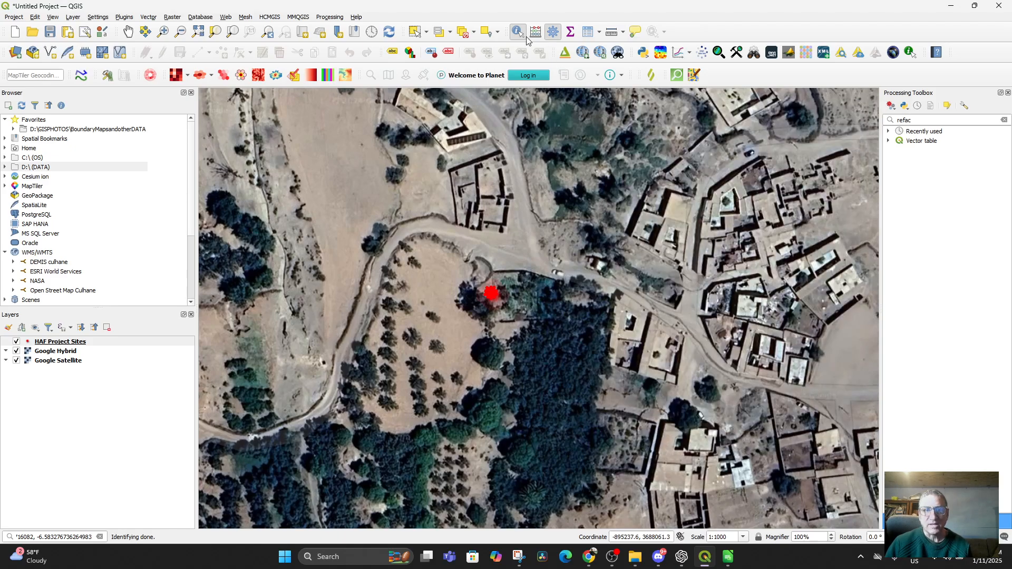
pyautogui.click(501, 294)
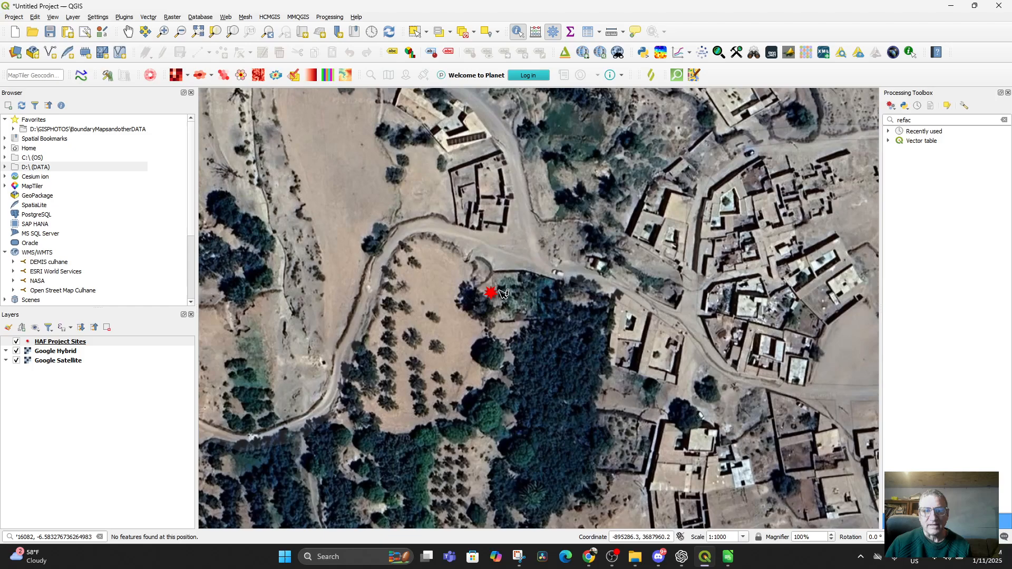
pyautogui.click(496, 298)
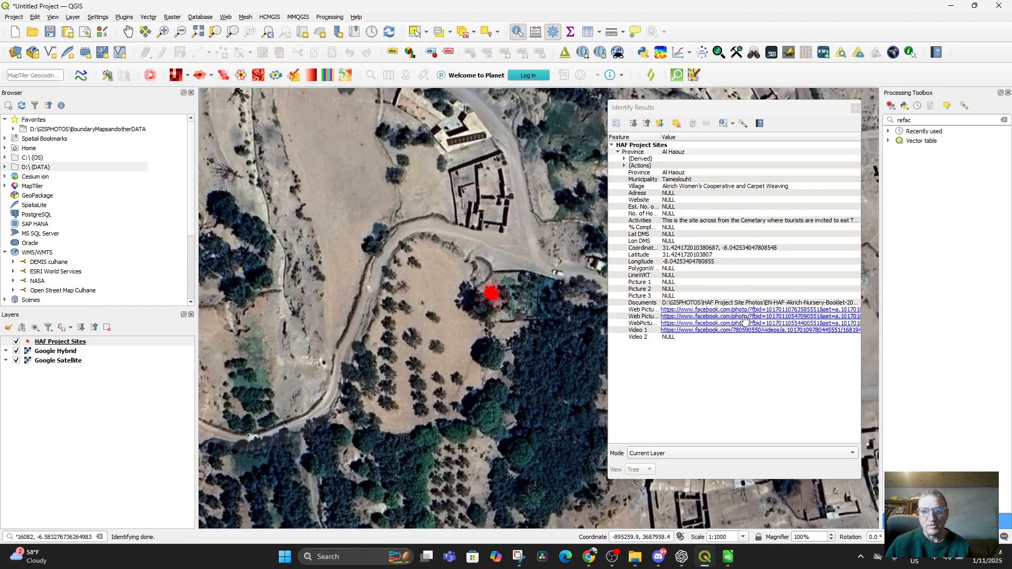
pyautogui.click(632, 125)
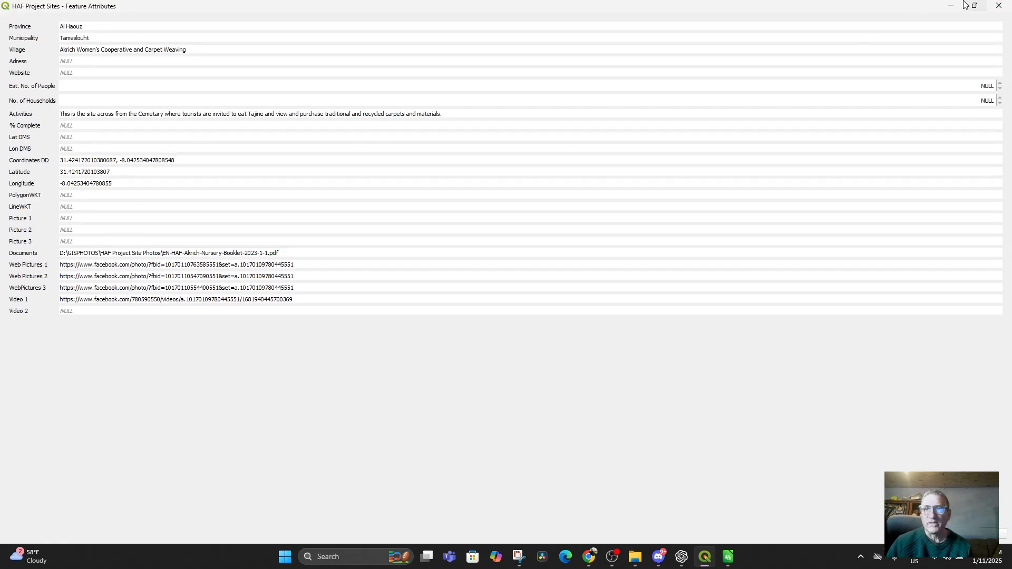
pyautogui.click(997, 6)
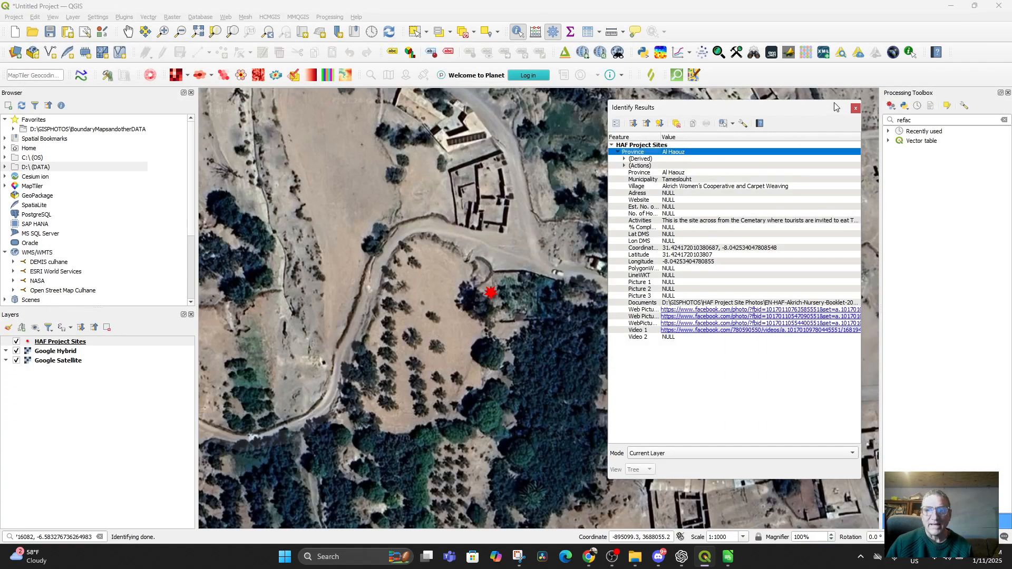
pyautogui.click(855, 109)
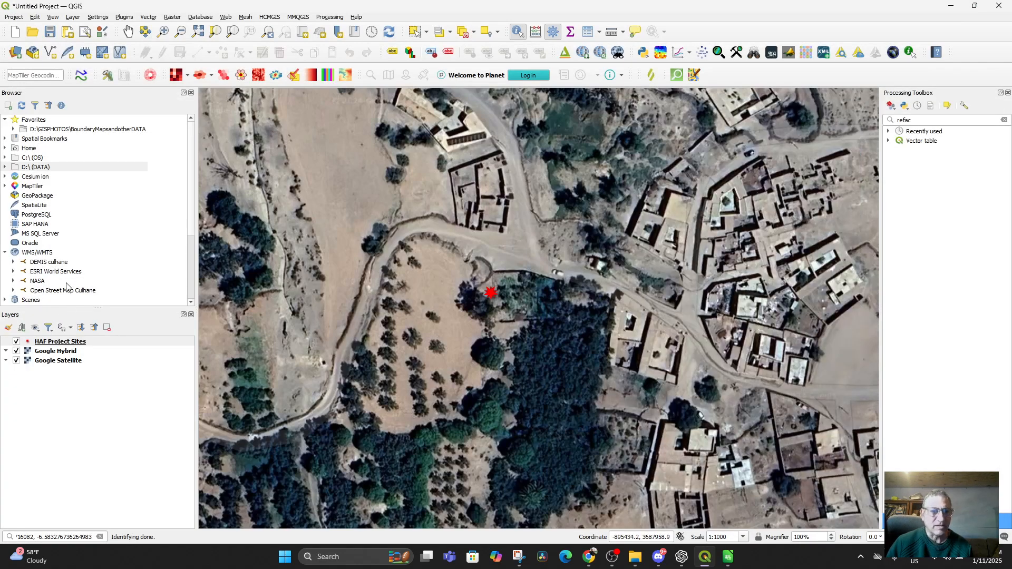
# Step: Reopen the HAF Project Sites attribute table, check its records against the source CSV in LibreOffice Calc, and return to QGIS
pyautogui.rightClick(55, 343)
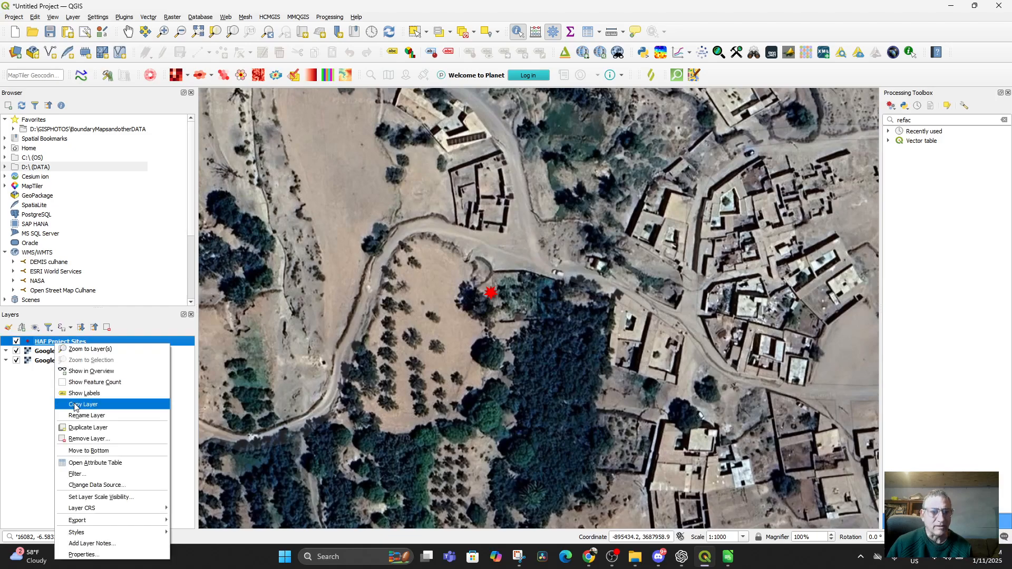
pyautogui.click(91, 464)
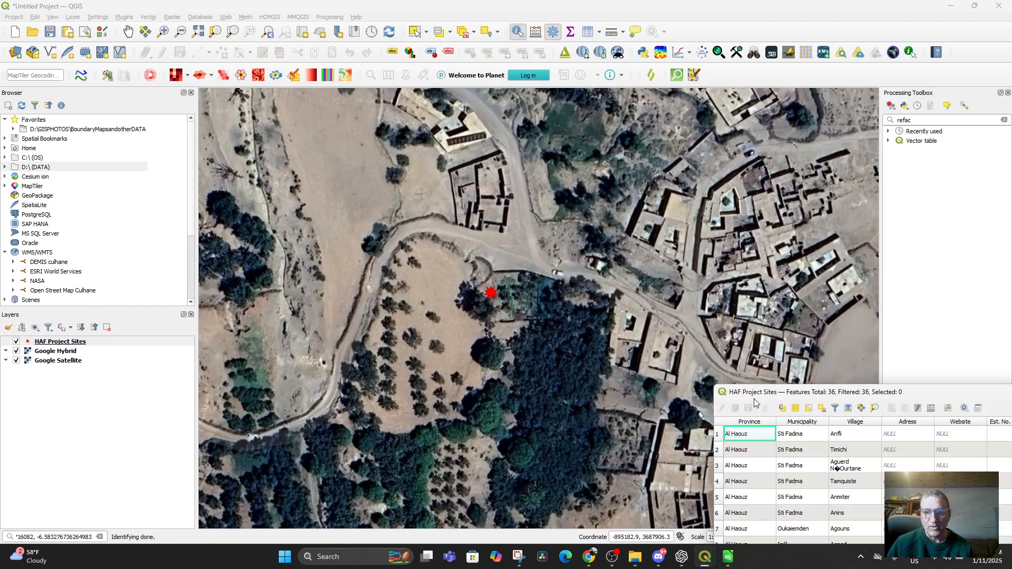
pyautogui.moveTo(782, 396); pyautogui.dragTo(672, 104)
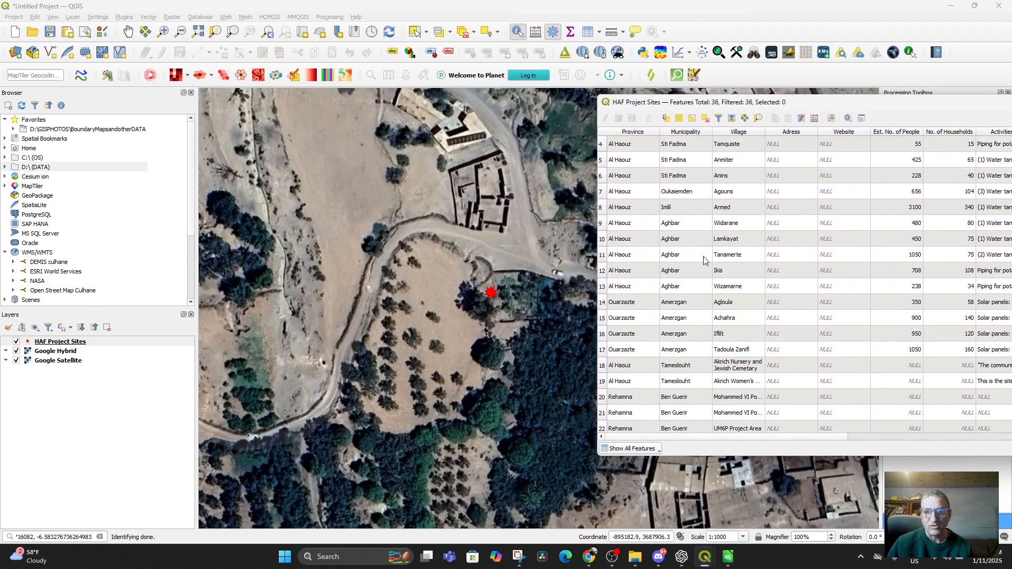
pyautogui.scroll(-2, 801, 285)
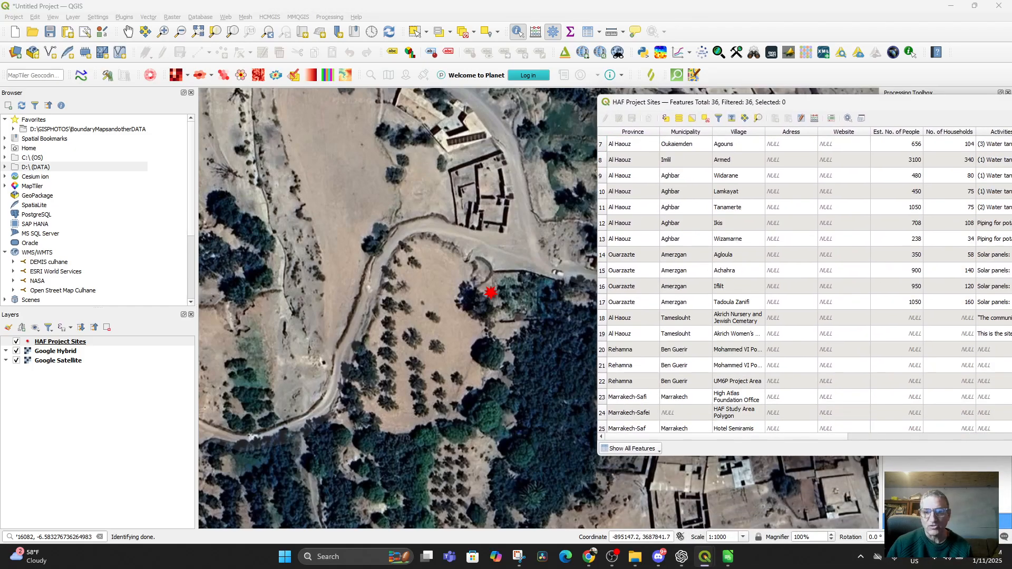
pyautogui.click(729, 558)
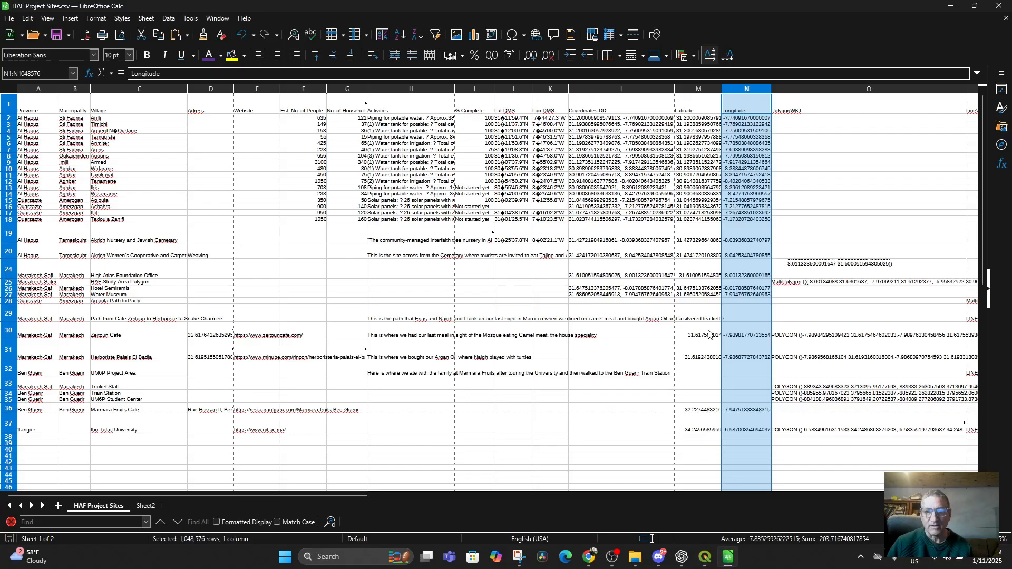
pyautogui.click(949, 10)
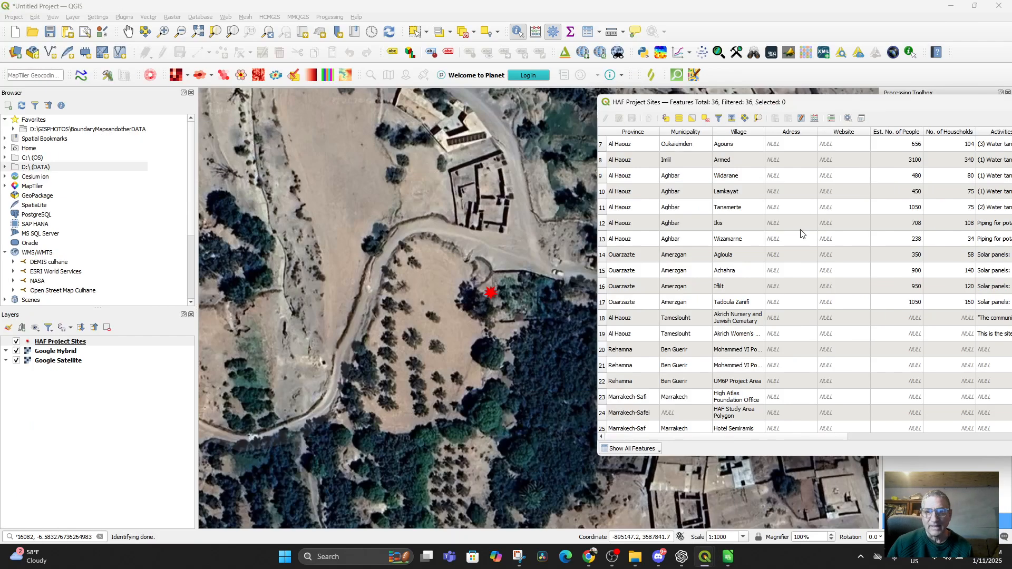
# Step: Select the Trinket Stall record in Marrakech in the attribute table, try to zoom the map to it, and minimize the table
pyautogui.moveTo(852, 104); pyautogui.dragTo(739, 102)
pyautogui.scroll(-4, 567, 315)
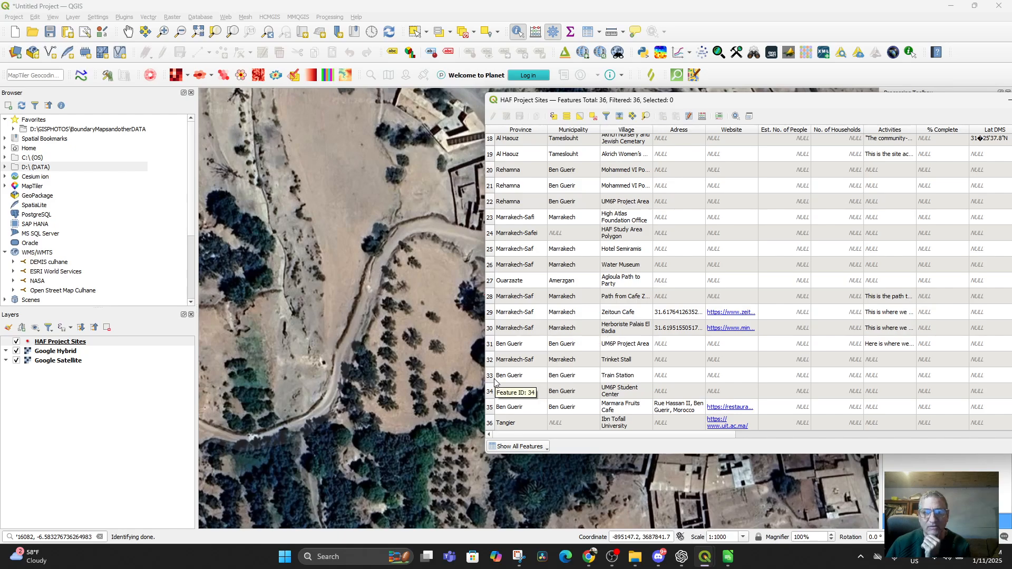
pyautogui.click(488, 360)
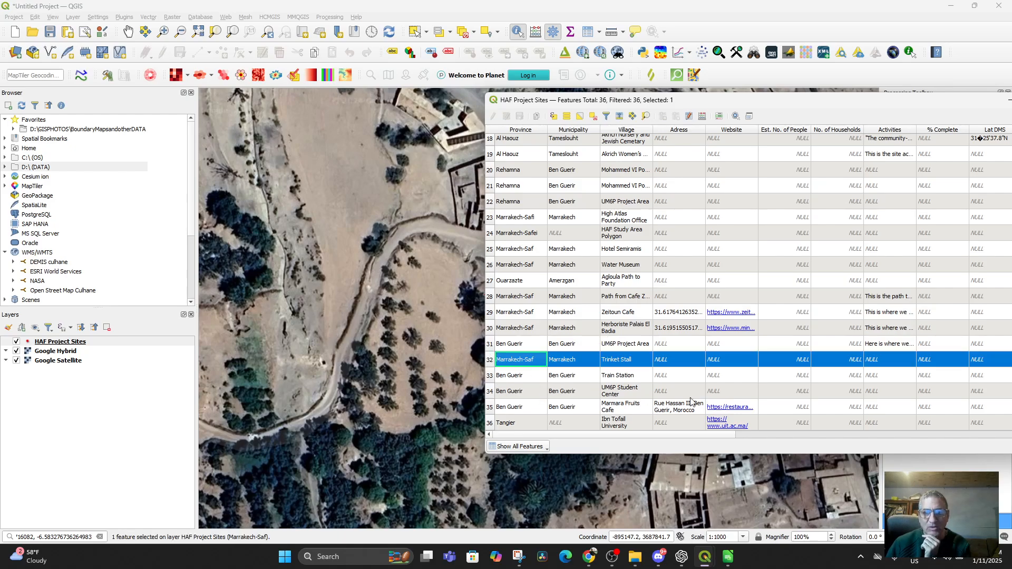
pyautogui.moveTo(827, 105); pyautogui.dragTo(665, 80)
pyautogui.rightClick(470, 337)
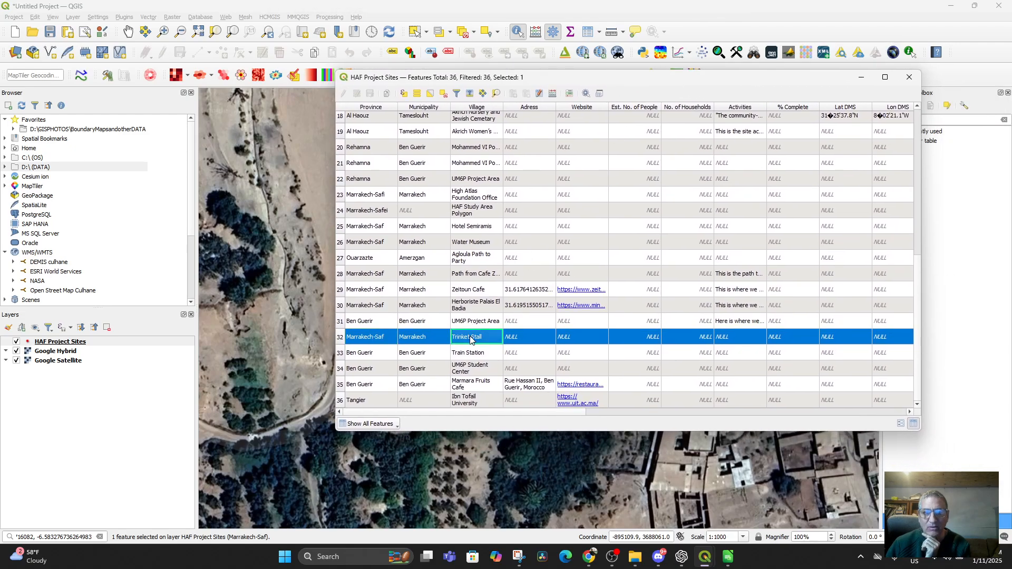
pyautogui.click(489, 364)
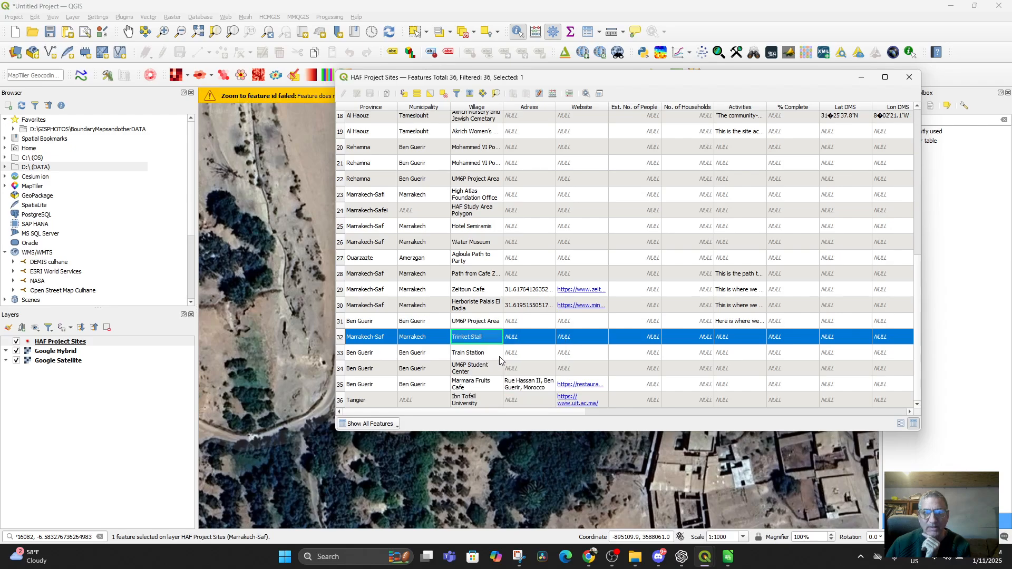
pyautogui.click(862, 79)
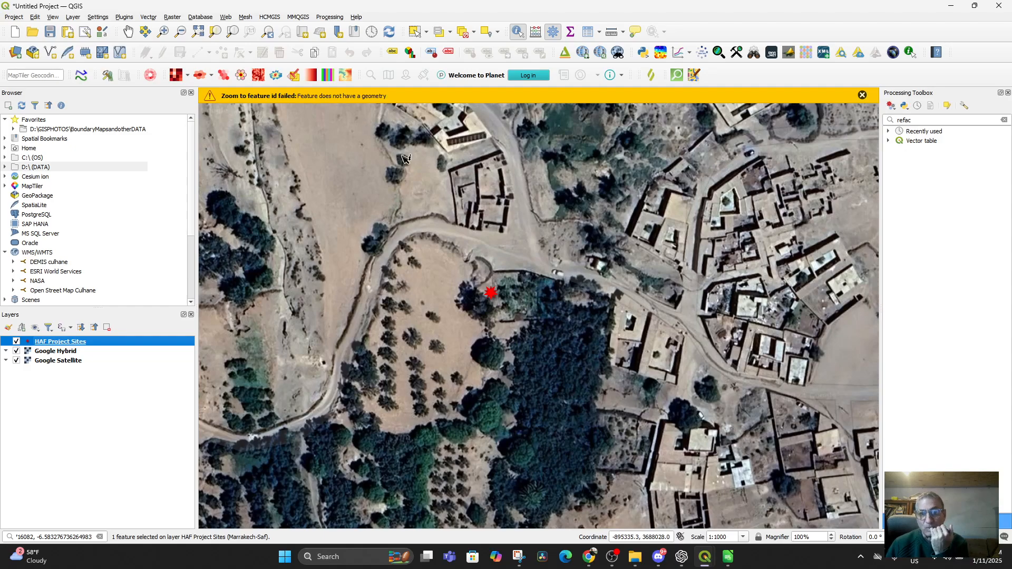
# Step: Navigate the map from the Akrich sites north to the cluster of project markers in central Marrakesh, closing any identify results
pyautogui.scroll(-5, 541, 235)
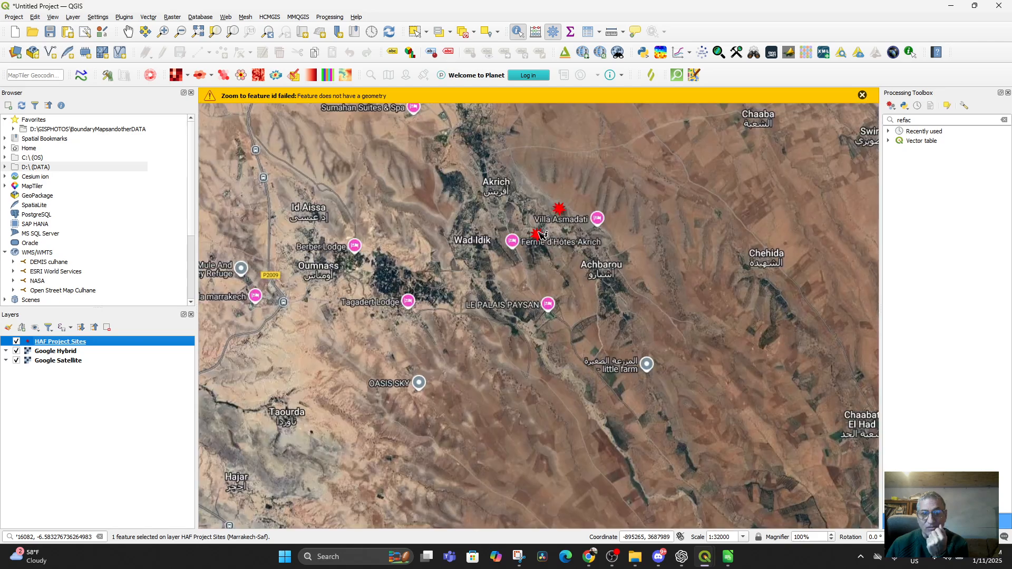
pyautogui.click(538, 234)
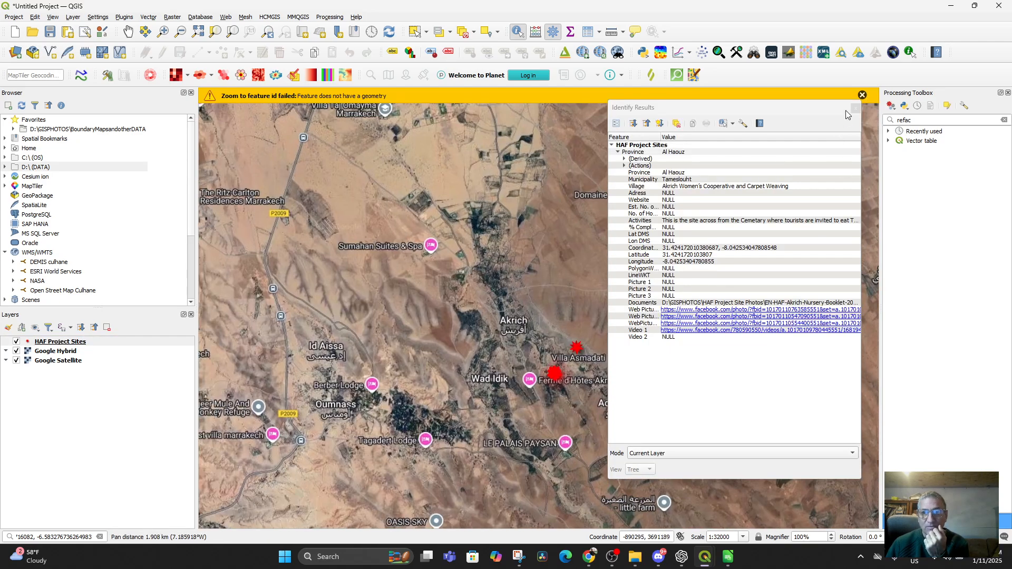
pyautogui.click(855, 109)
pyautogui.scroll(-2, 544, 350)
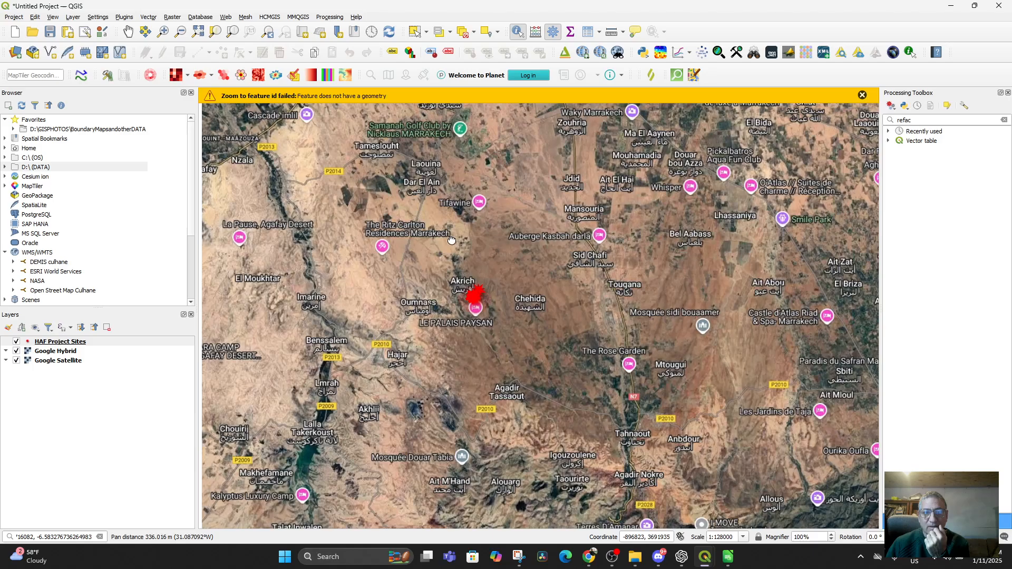
pyautogui.scroll(1, 544, 351)
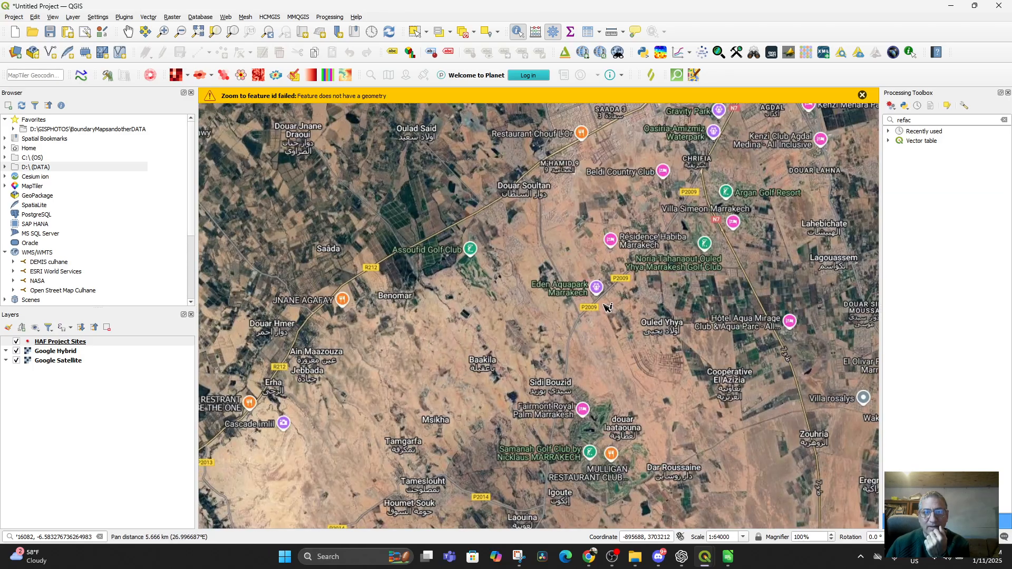
pyautogui.scroll(-3, 604, 305)
pyautogui.moveTo(607, 348); pyautogui.dragTo(504, 354)
pyautogui.scroll(3, 527, 267)
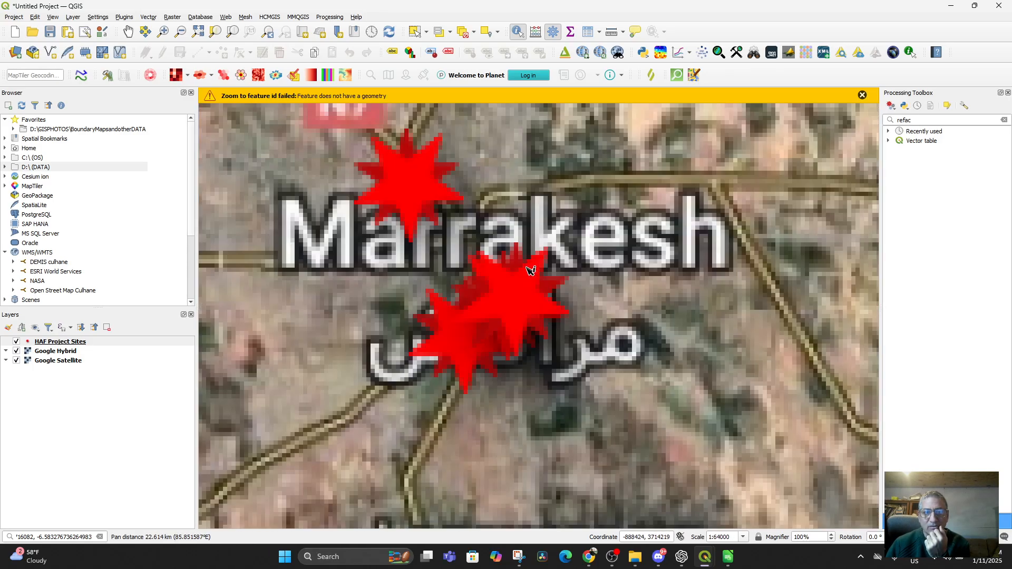
pyautogui.scroll(3, 530, 270)
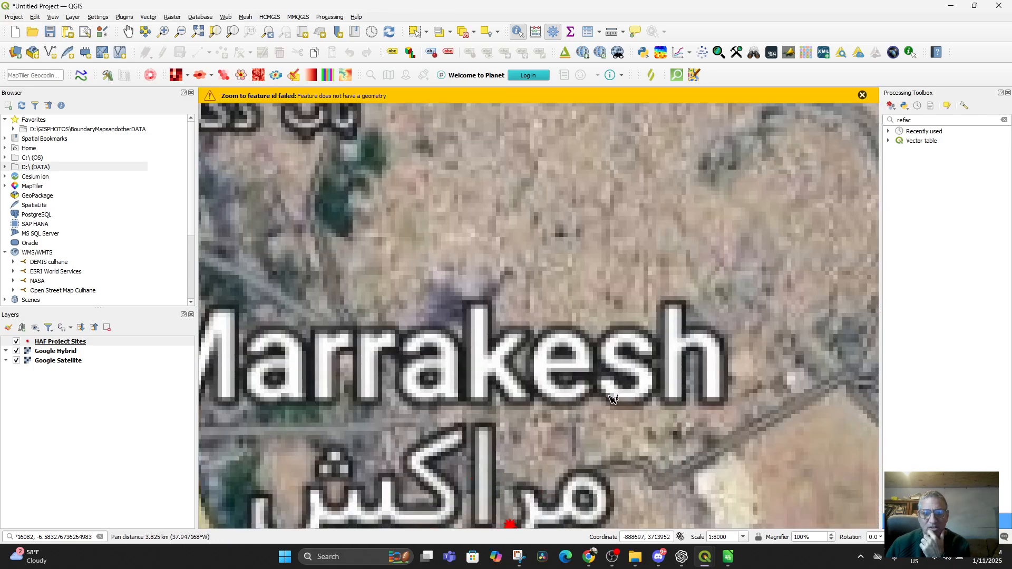
pyautogui.moveTo(626, 372); pyautogui.dragTo(696, 208)
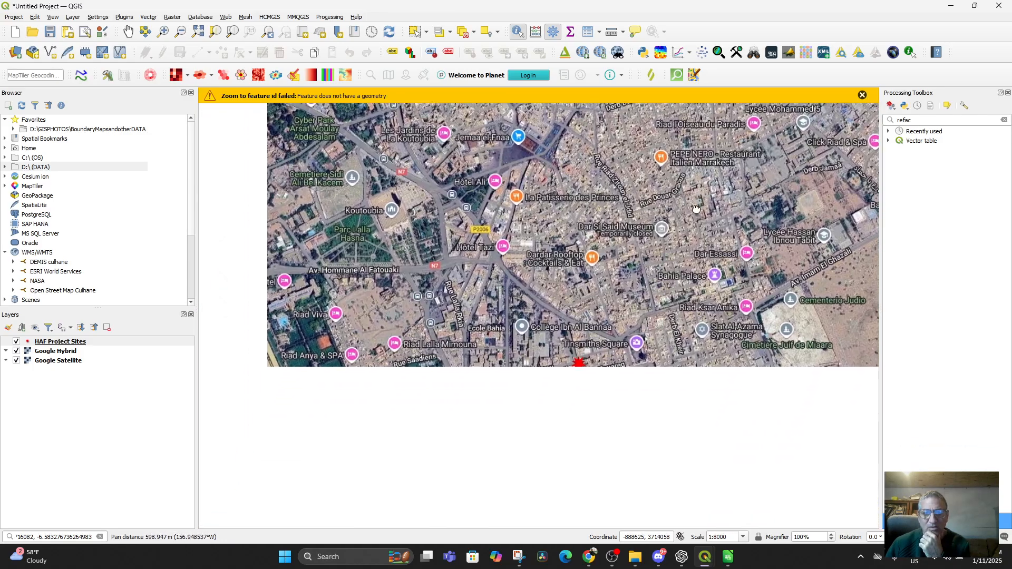
# Step: Examine the project markers near Rte Dar Daou and Zeitoun Café Kasbah, and the street running south beside the Saadian Tombs
pyautogui.scroll(2, 601, 350)
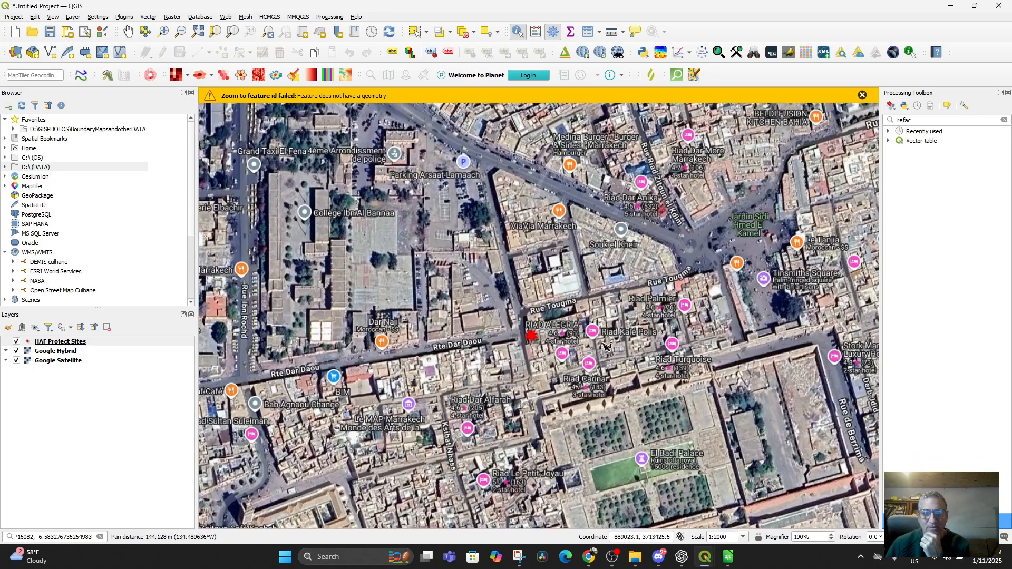
pyautogui.moveTo(683, 325)
pyautogui.mouseDown()
pyautogui.moveTo(648, 354)
pyautogui.moveTo(759, 255)
pyautogui.mouseUp()
pyautogui.moveTo(576, 327); pyautogui.dragTo(699, 244)
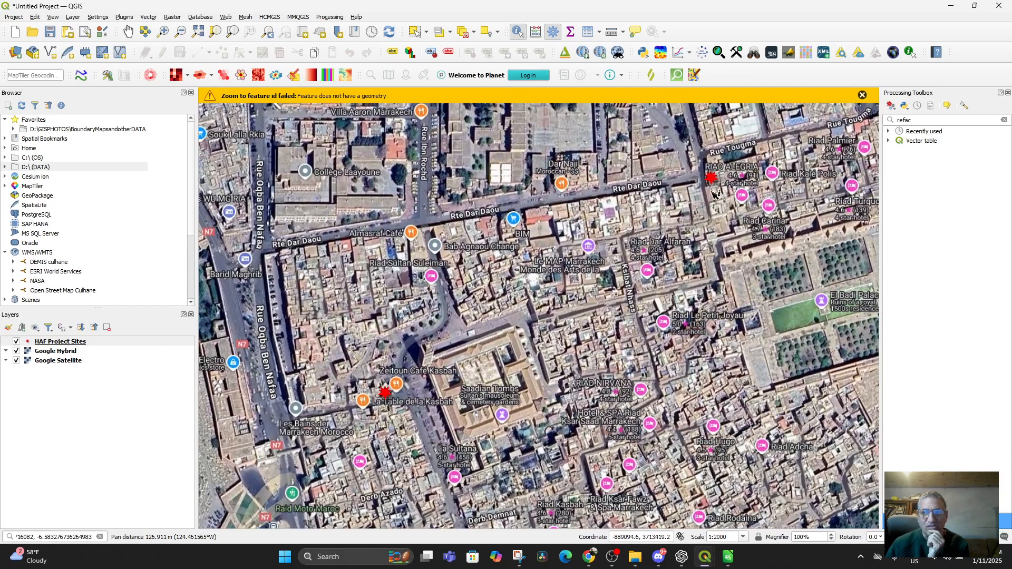
pyautogui.moveTo(439, 414); pyautogui.dragTo(512, 291)
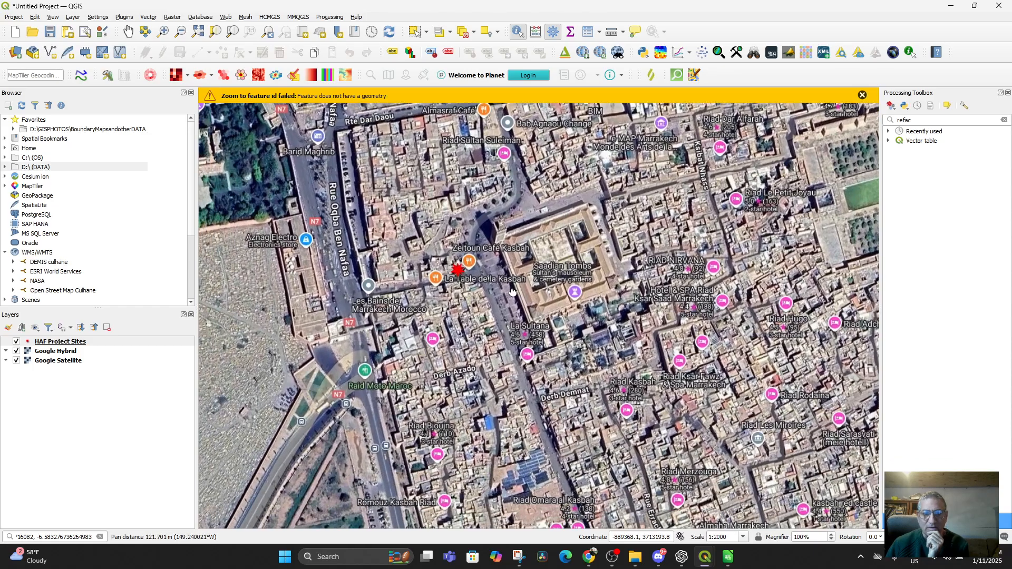
pyautogui.scroll(1, 512, 292)
pyautogui.moveTo(509, 391)
pyautogui.mouseDown()
pyautogui.moveTo(579, 305)
pyautogui.moveTo(631, 200)
pyautogui.mouseUp()
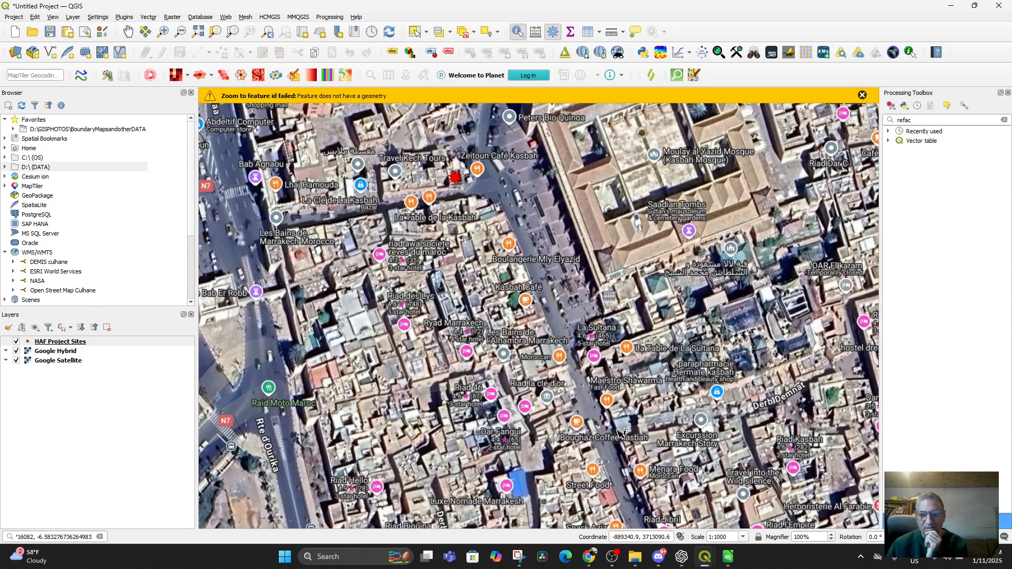
pyautogui.moveTo(584, 428); pyautogui.dragTo(587, 413)
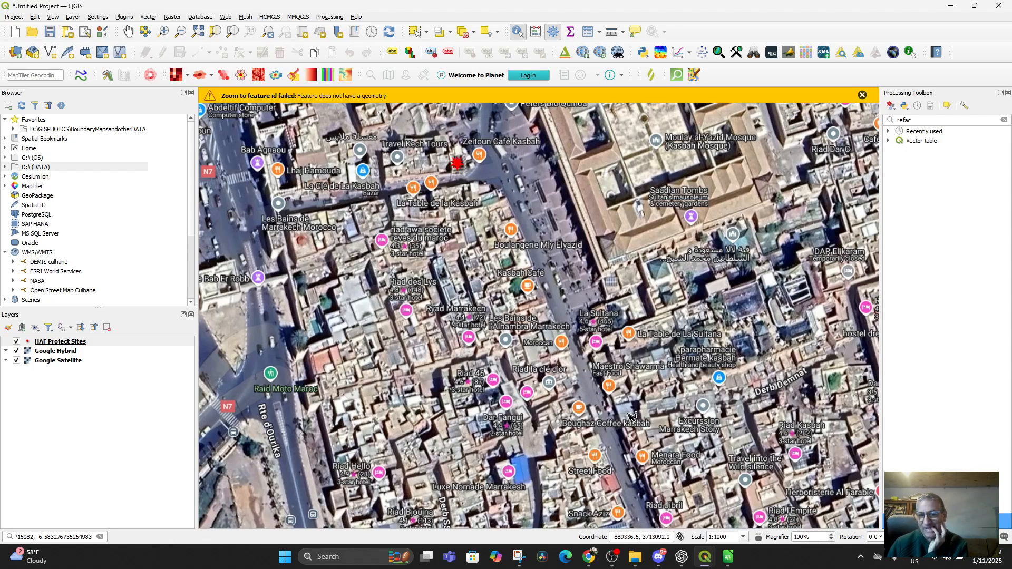
# Step: Switch to the HAF Project Sites CSV in LibreOffice Calc, check the Trinket Stall row's coordinate and PolygonWKT columns, and return to QGIS
pyautogui.click(727, 559)
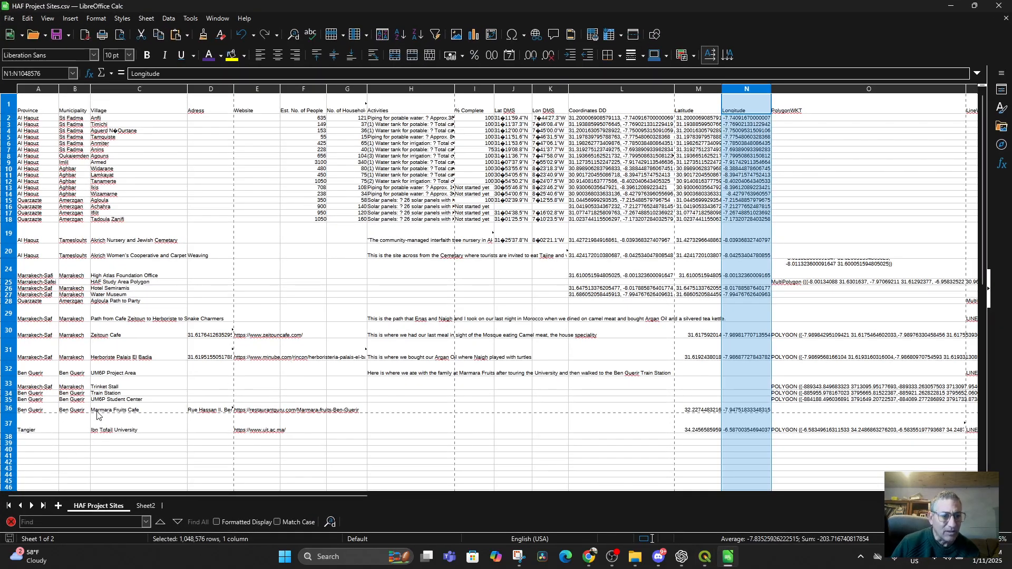
pyautogui.click(107, 387)
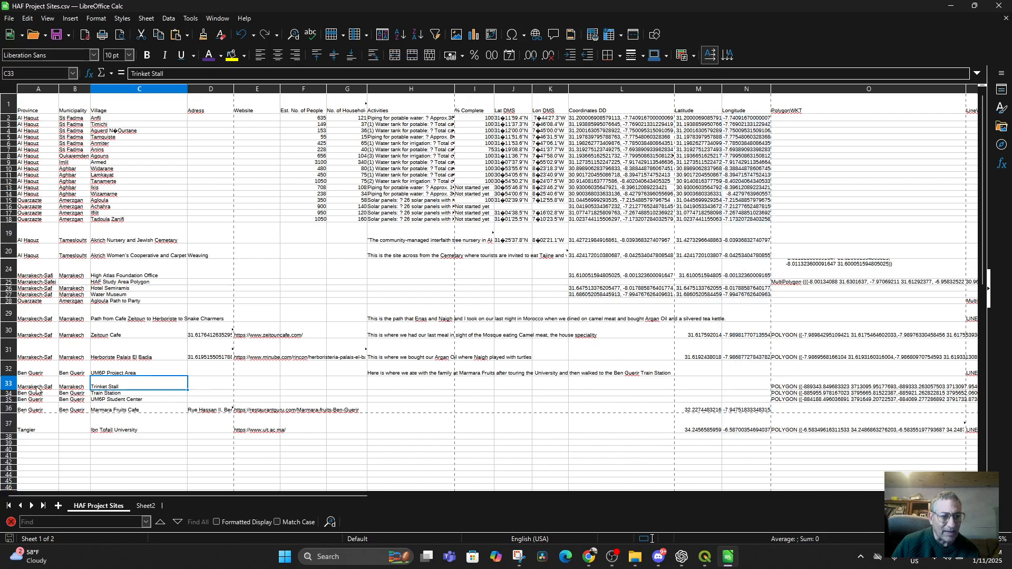
pyautogui.click(12, 386)
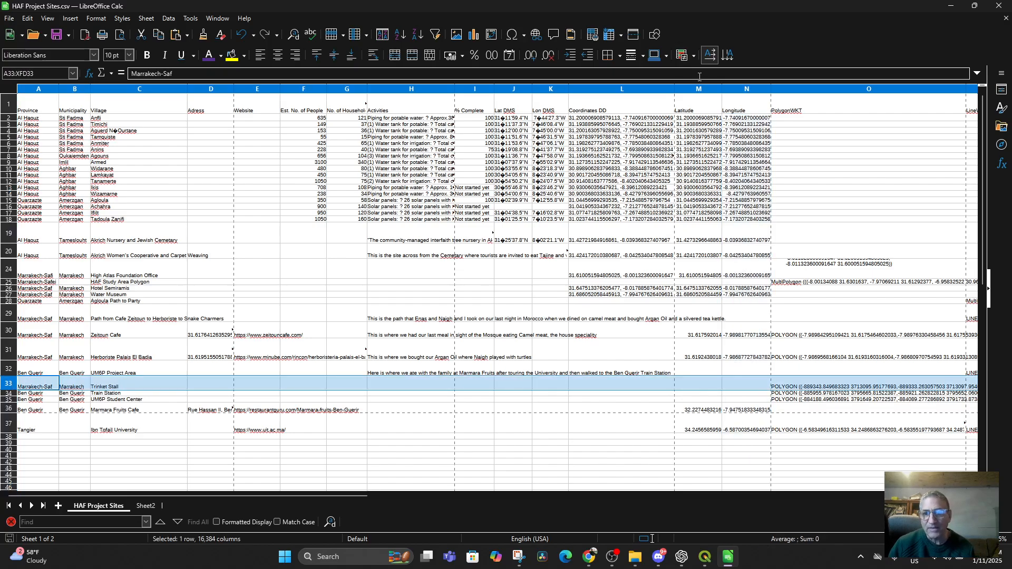
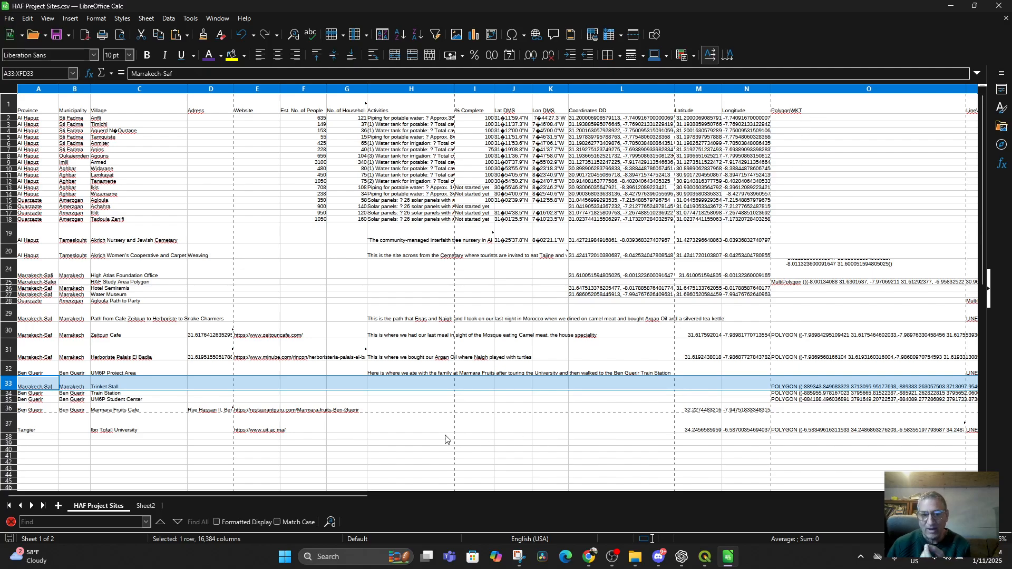
pyautogui.moveTo(343, 495); pyautogui.dragTo(507, 510)
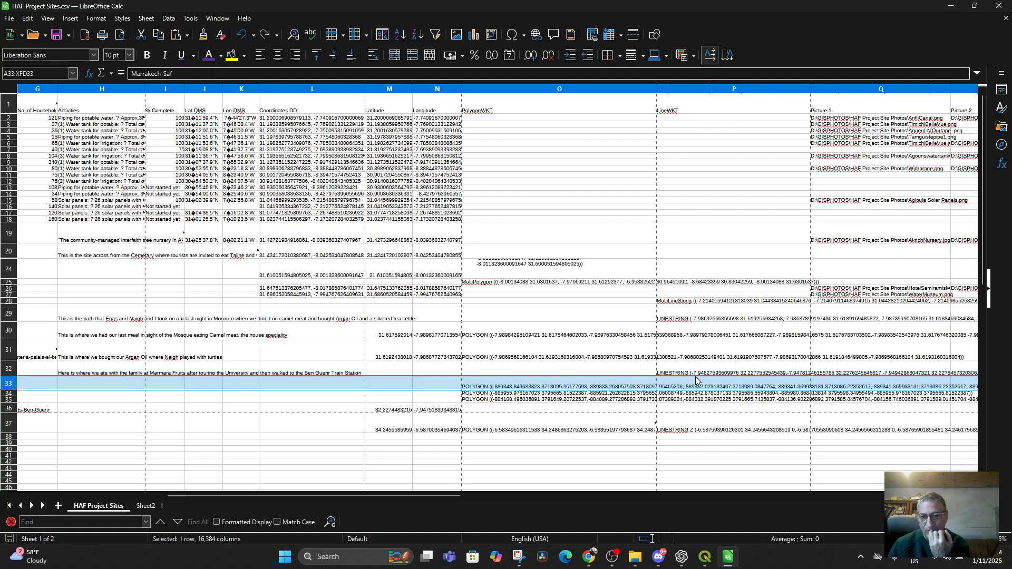
pyautogui.moveTo(408, 494); pyautogui.dragTo(193, 487)
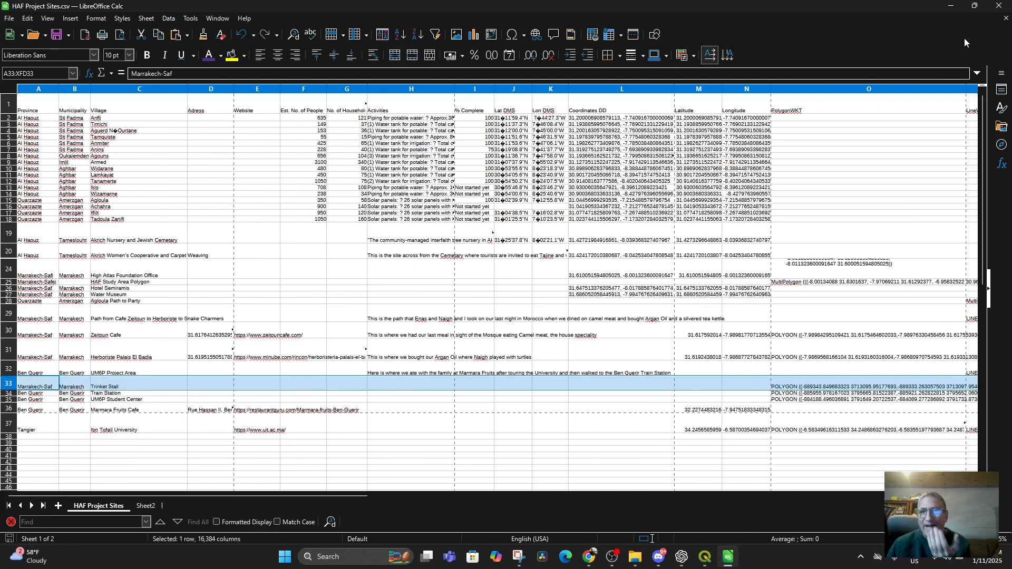
pyautogui.click(950, 7)
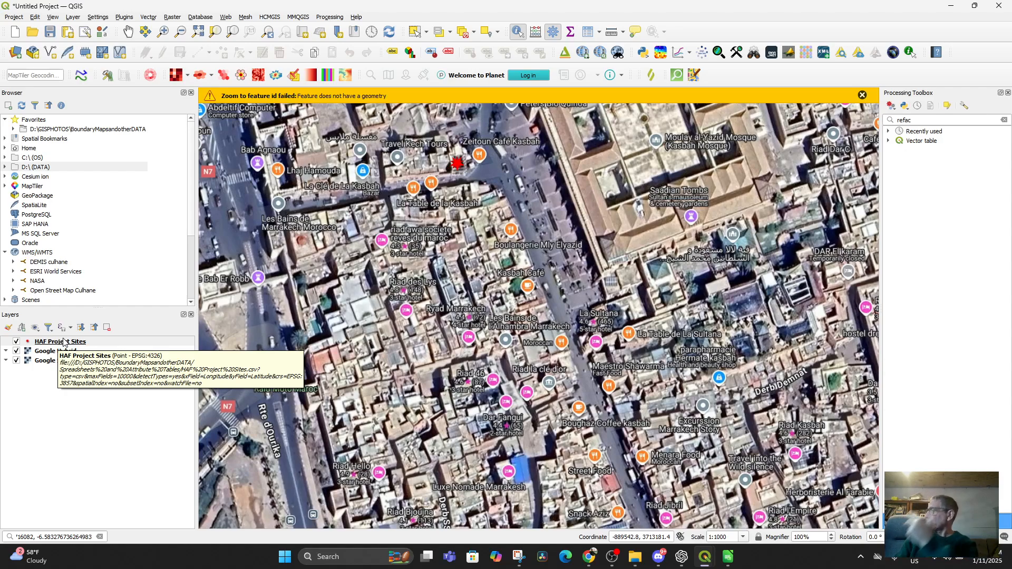
# Step: View all project sites across Morocco, identify the marker cluster at Ben Guerir, and close the identify results
pyautogui.scroll(-5, 483, 333)
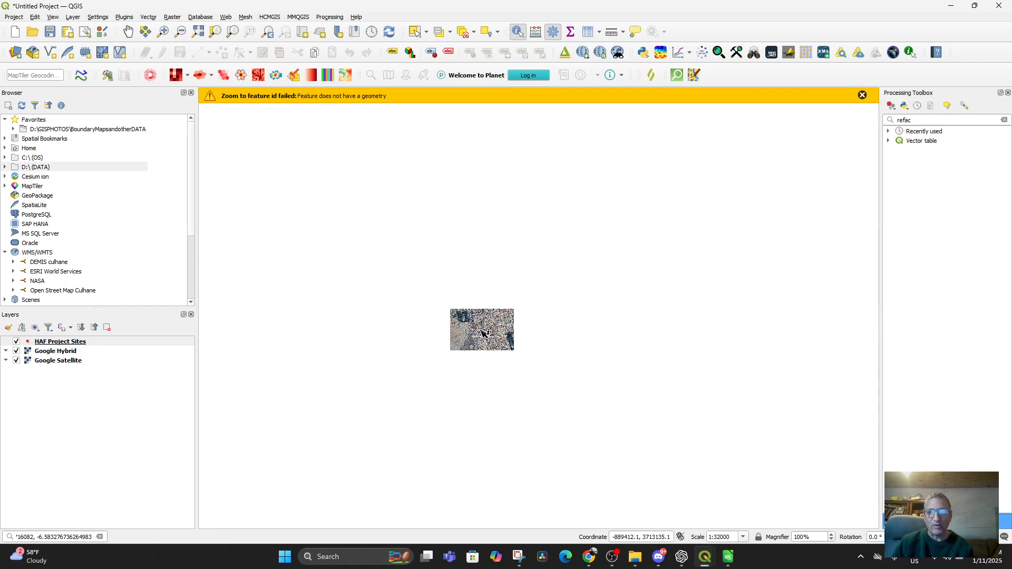
pyautogui.scroll(-7, 484, 333)
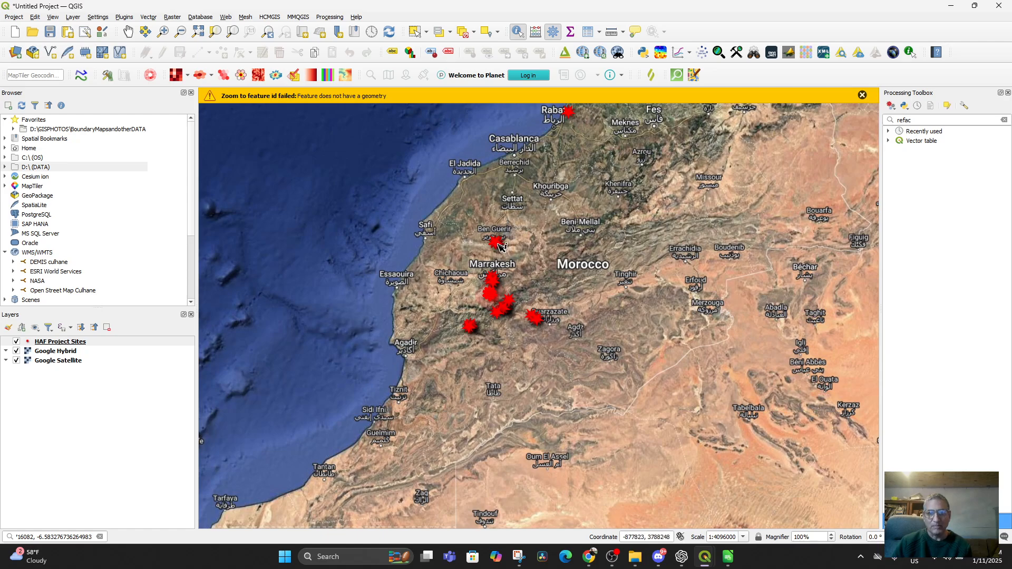
pyautogui.click(499, 247)
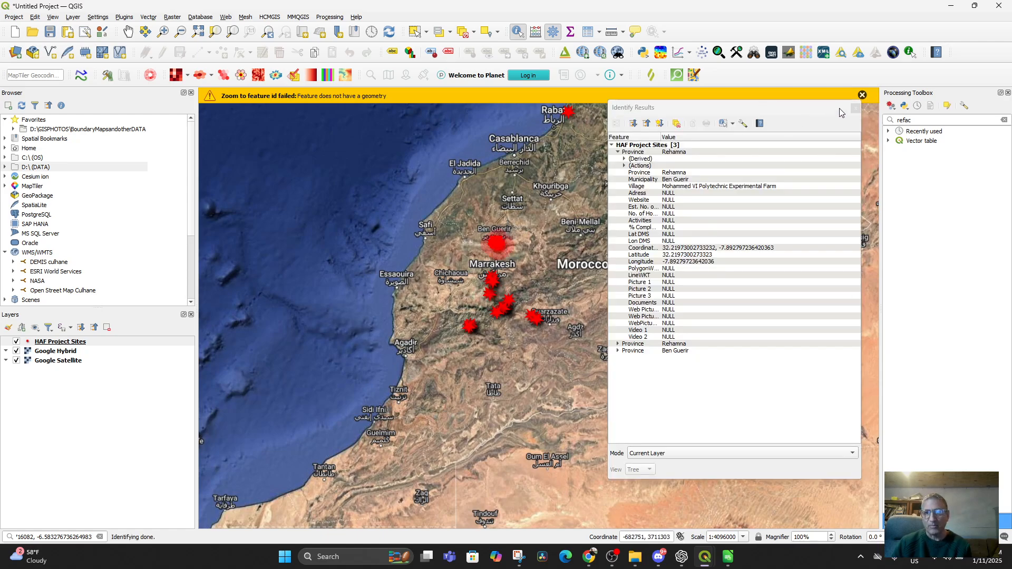
pyautogui.click(854, 109)
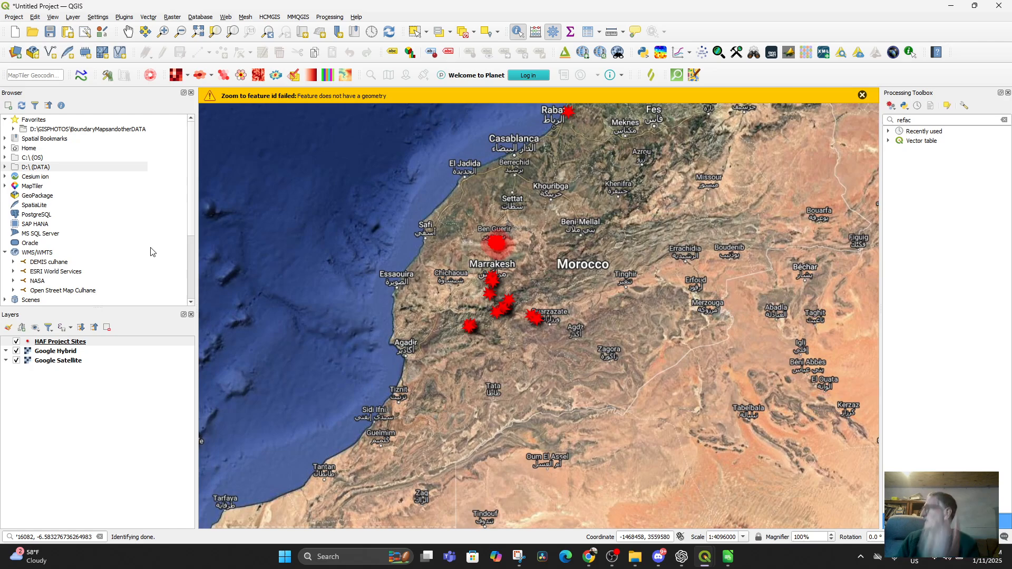
# Step: Start adding a delimited text layer and load HAF Project Sites.csv as its source file
pyautogui.click(72, 17)
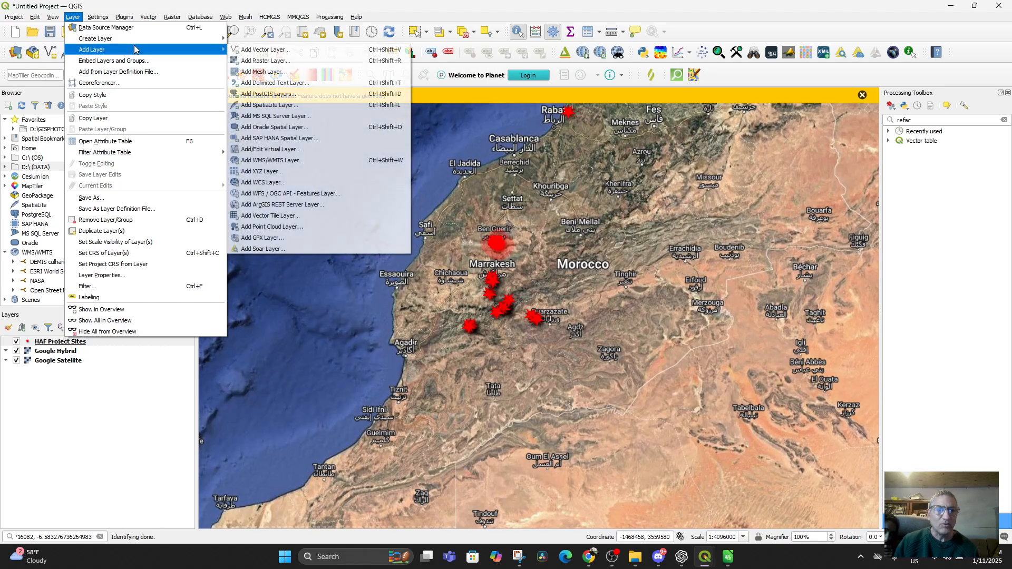
pyautogui.moveTo(136, 51)
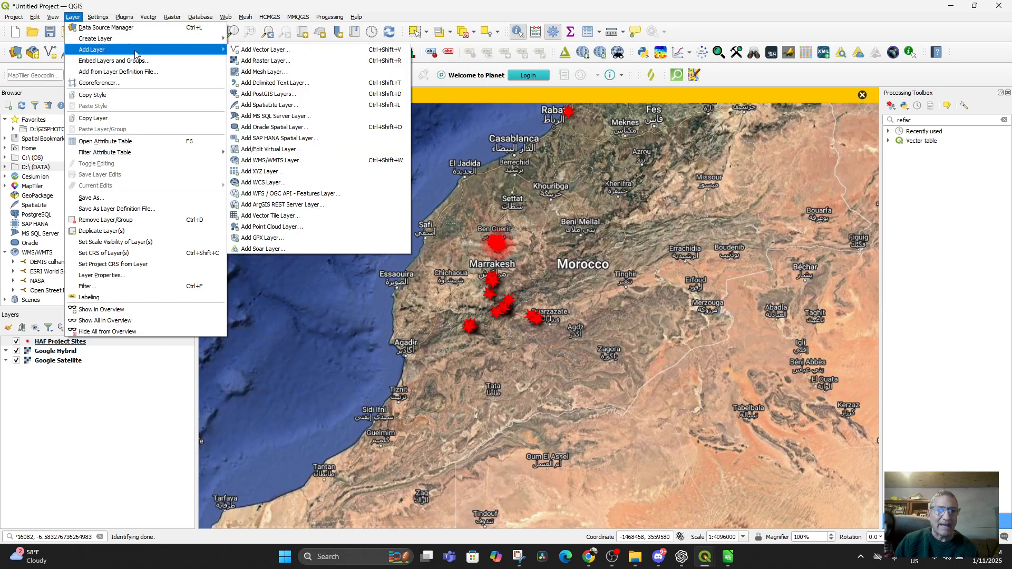
pyautogui.click(280, 84)
pyautogui.click(886, 41)
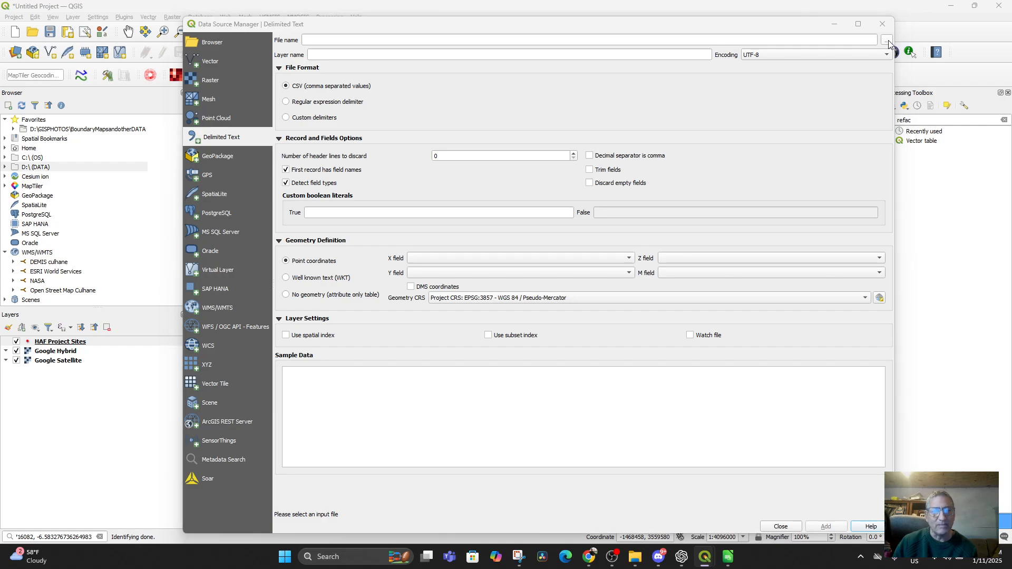
pyautogui.doubleClick(331, 163)
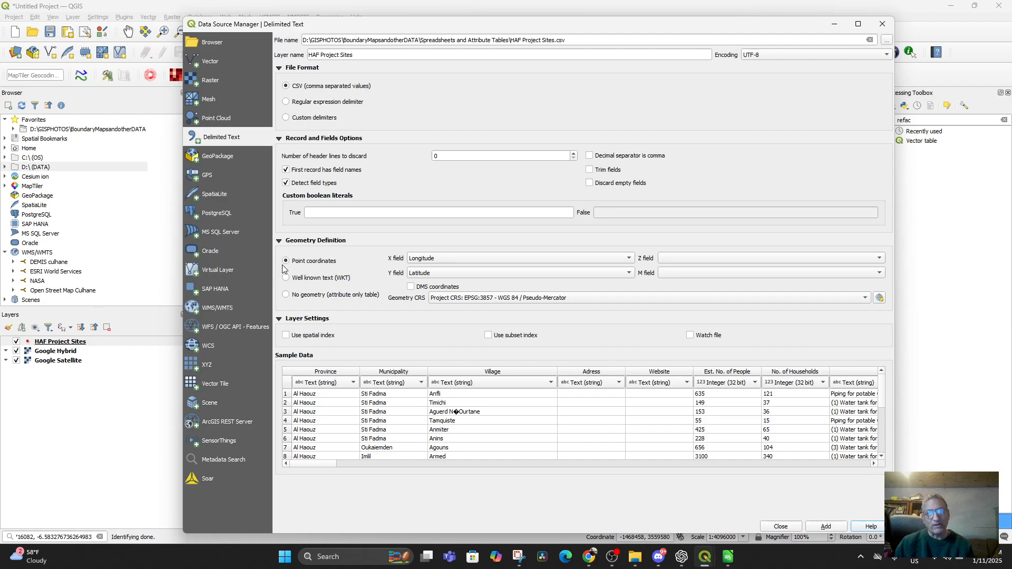
# Step: Define the layer's geometry as well known text from the PolygonWKT field, with geometry type Polygon
pyautogui.click(286, 280)
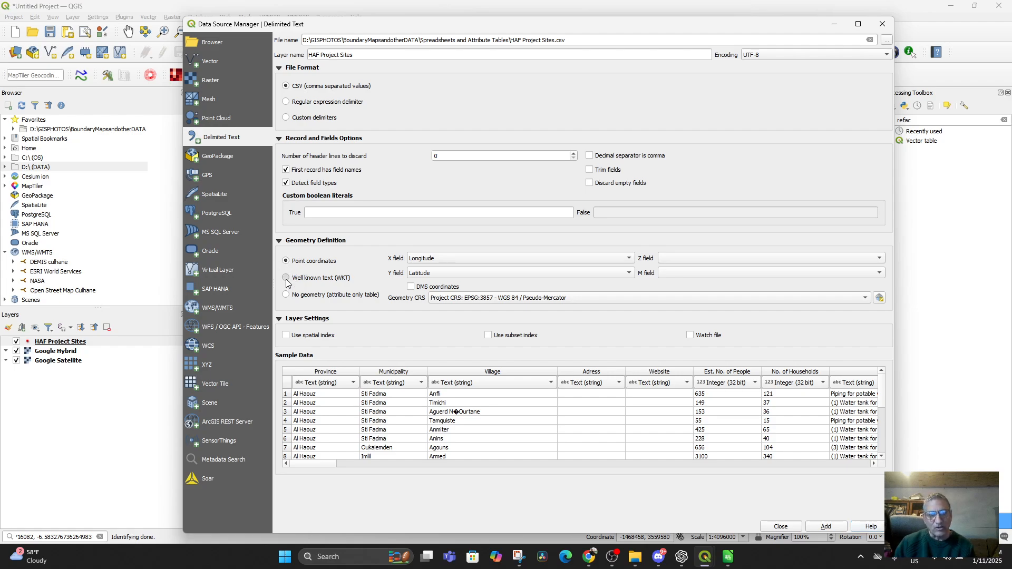
pyautogui.click(510, 267)
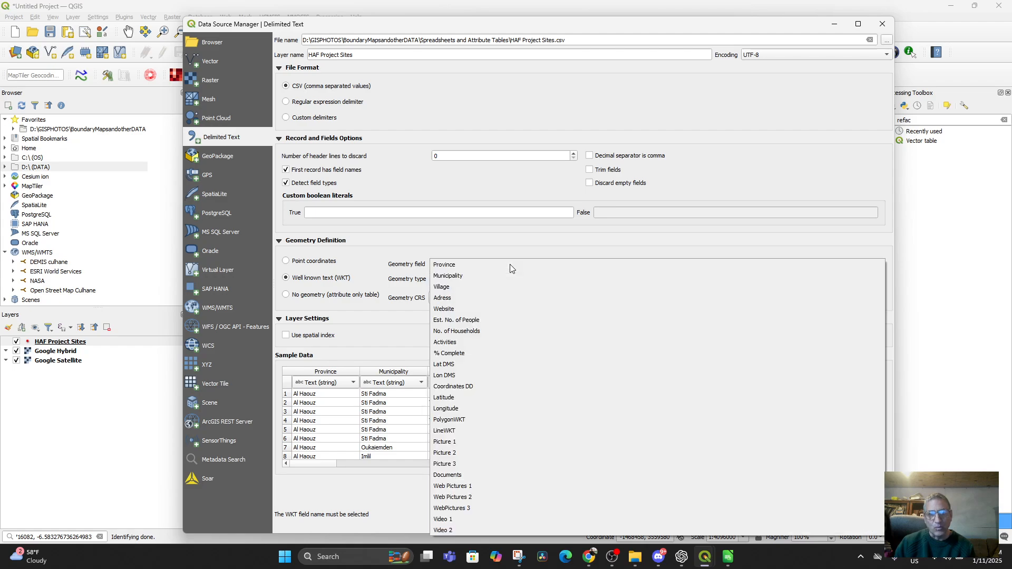
pyautogui.click(479, 420)
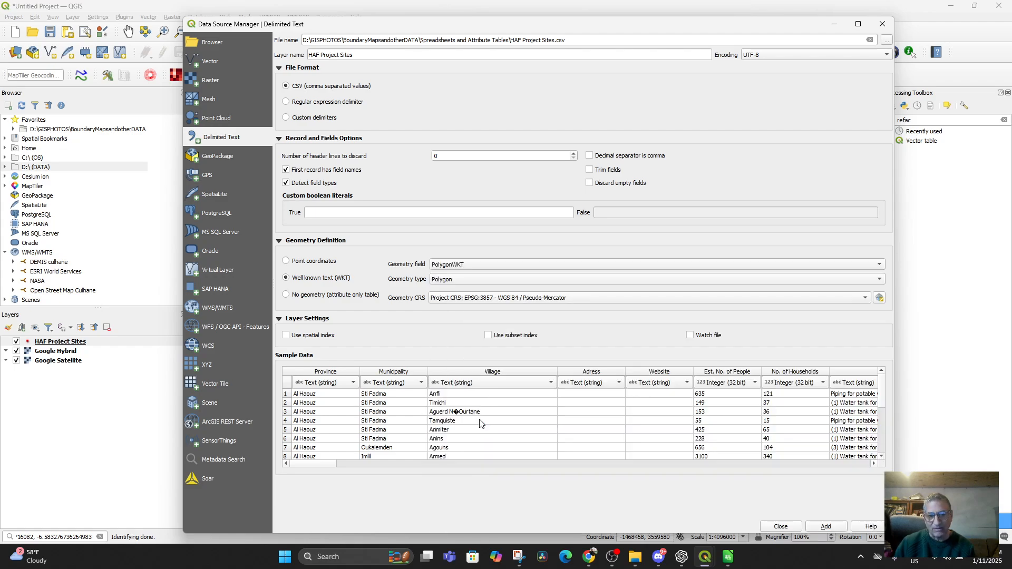
pyautogui.click(462, 279)
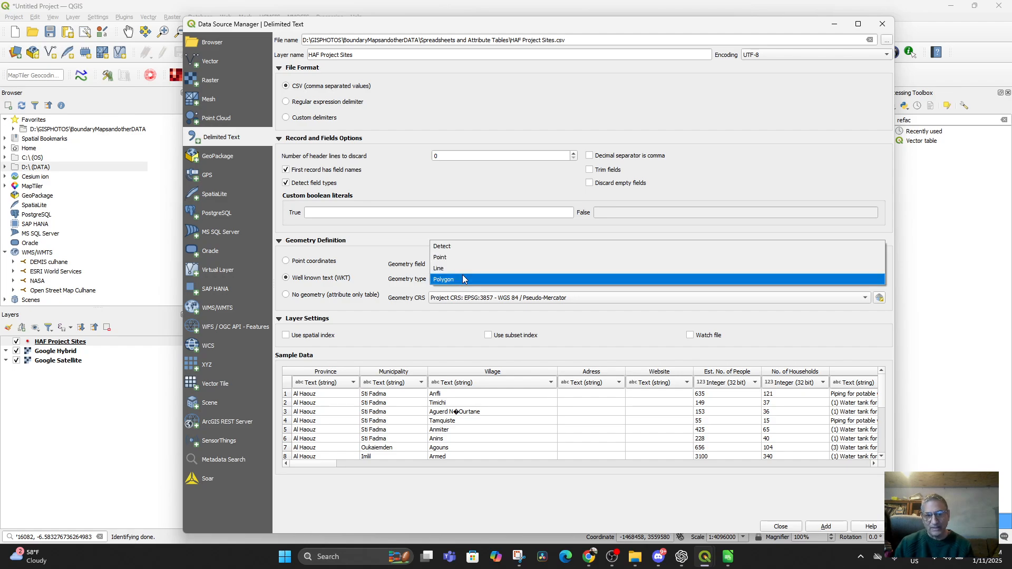
pyautogui.click(463, 277)
pyautogui.click(462, 279)
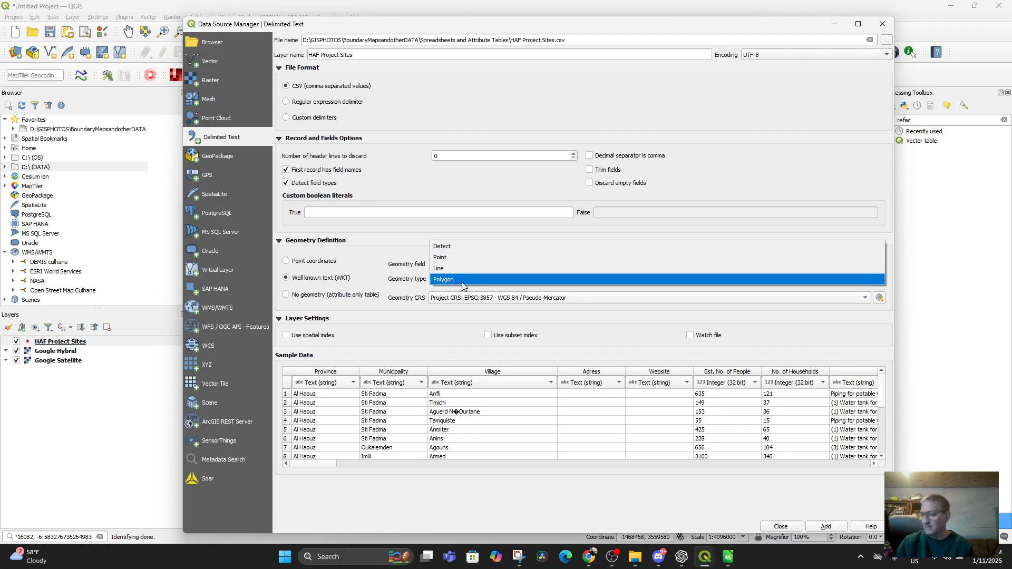
pyautogui.click(461, 282)
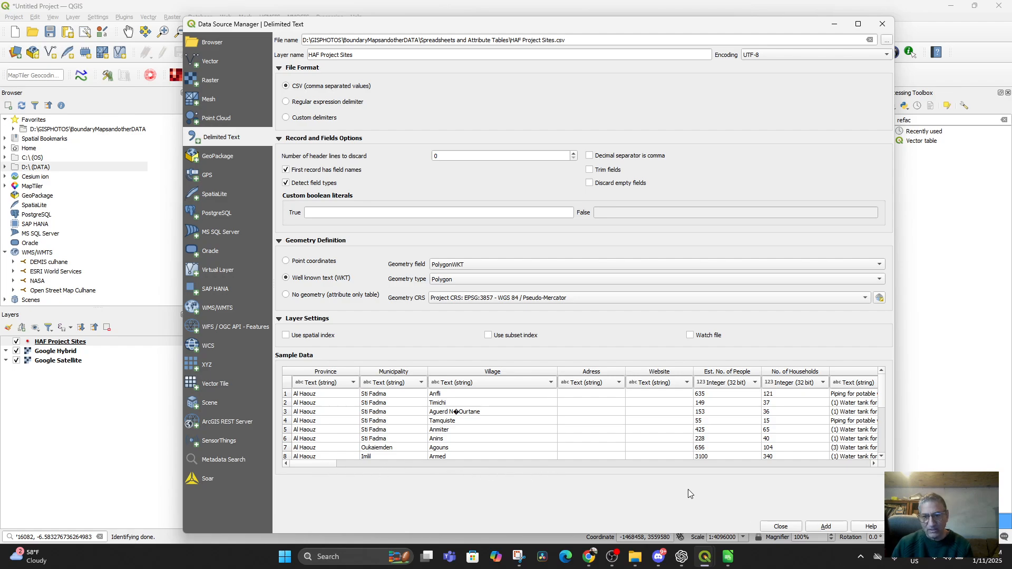
# Step: Check the sample data's PolygonWKT and LineWKT columns, add the HAF Project Sites polygon layer, and close the Data Source Manager
pyautogui.moveTo(322, 467); pyautogui.dragTo(604, 473)
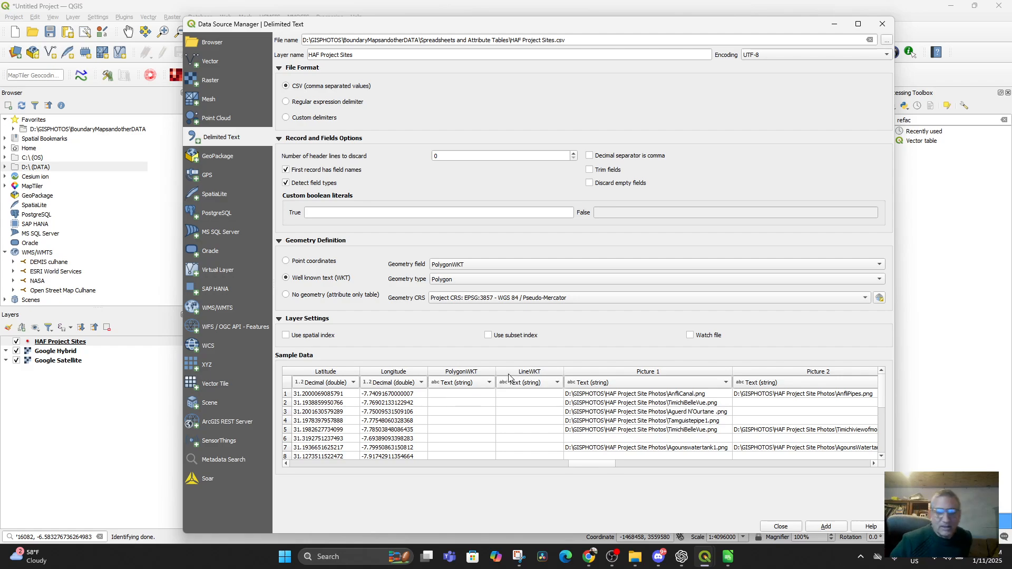
pyautogui.click(826, 527)
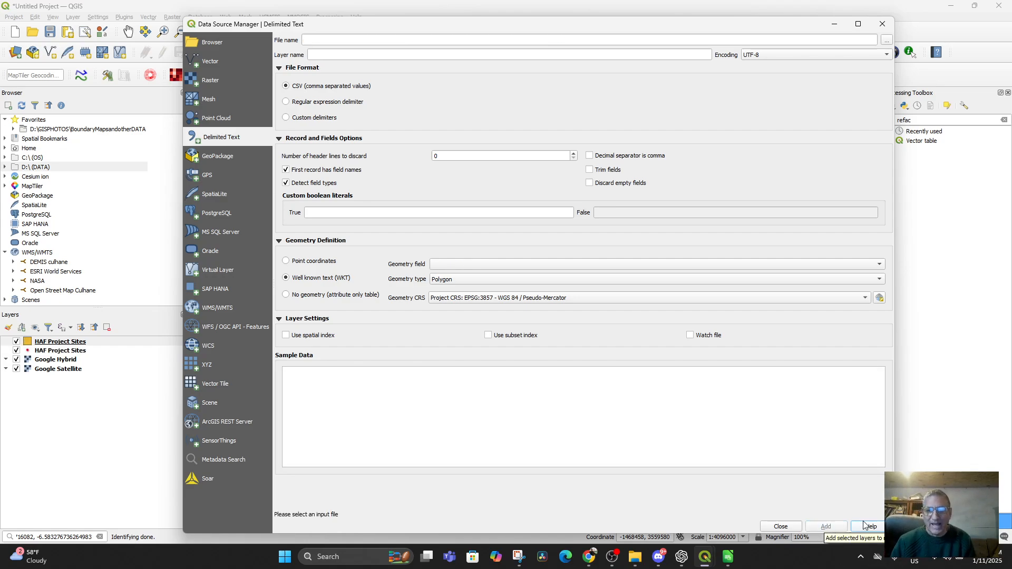
pyautogui.click(882, 25)
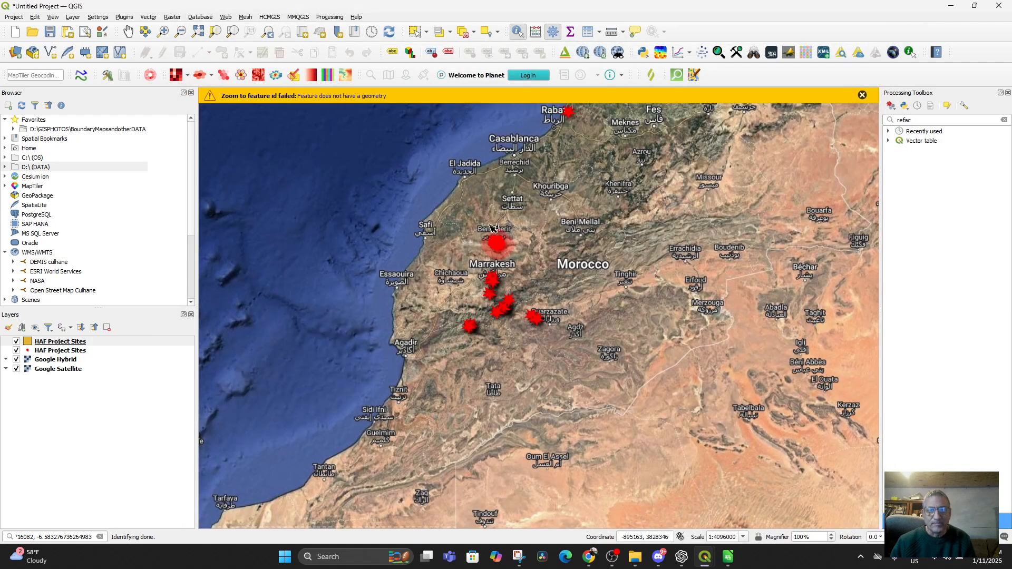
# Step: Select the Trinket Stall record in the polygon layer's attribute table, zoom the map to it, and minimize the table
pyautogui.click(44, 343)
pyautogui.rightClick(44, 343)
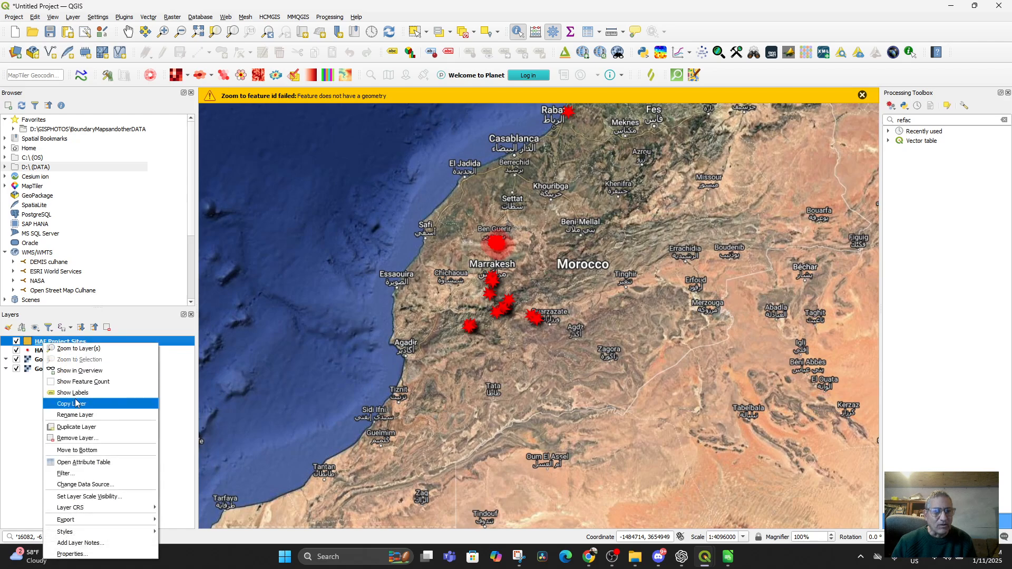
pyautogui.click(100, 461)
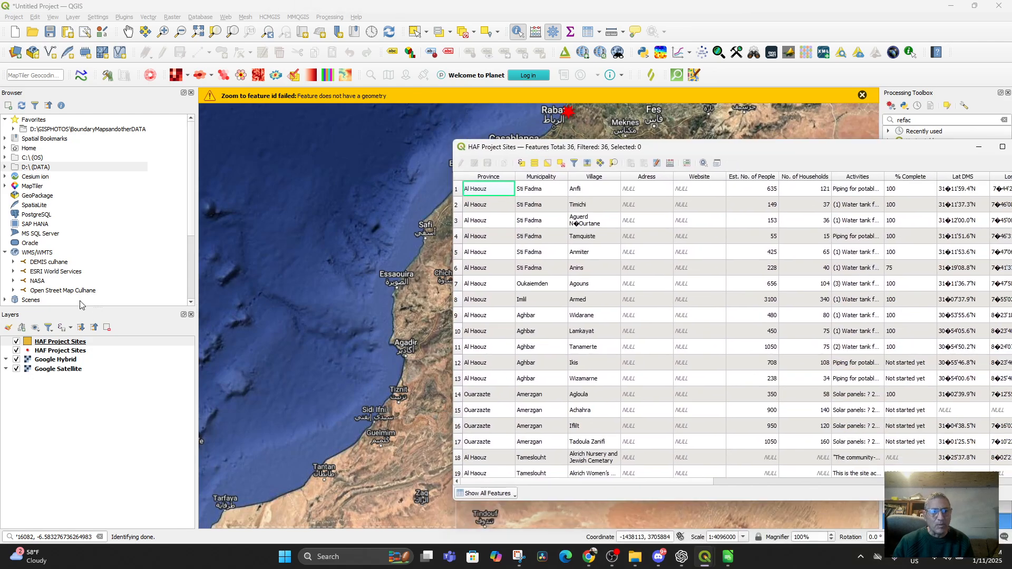
pyautogui.scroll(-6, 548, 369)
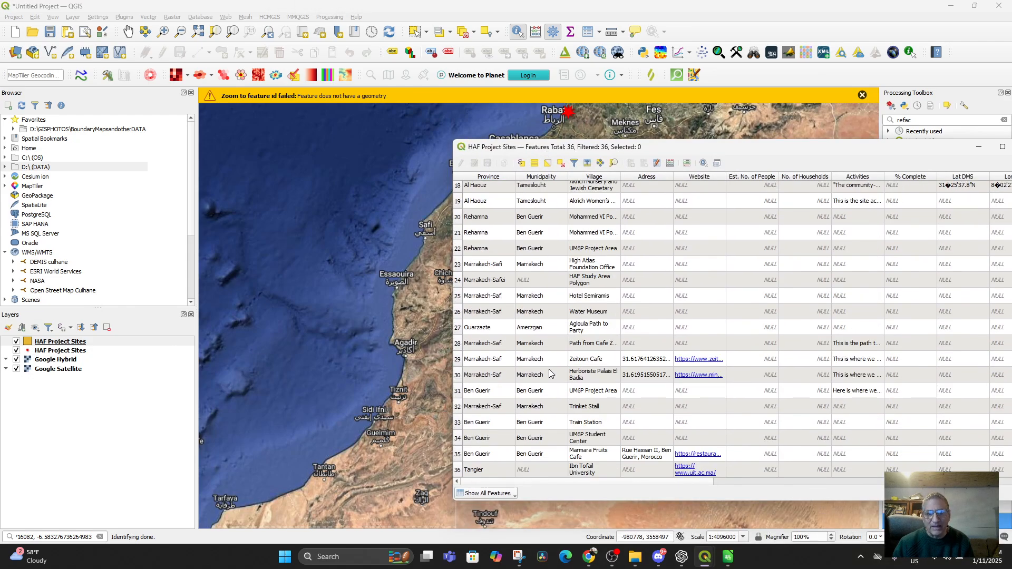
pyautogui.click(458, 409)
pyautogui.rightClick(529, 410)
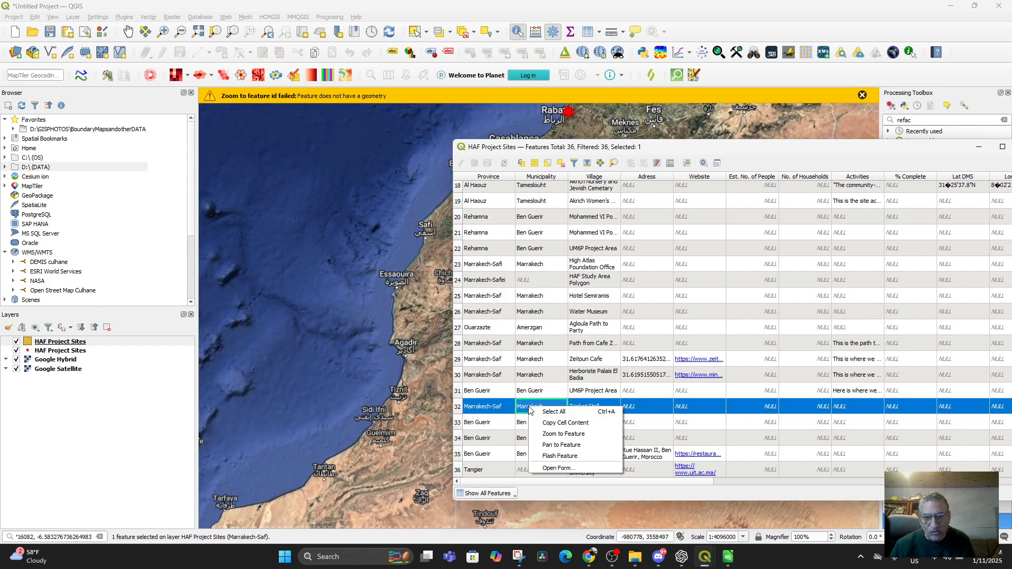
pyautogui.click(566, 433)
pyautogui.moveTo(918, 153); pyautogui.dragTo(844, 159)
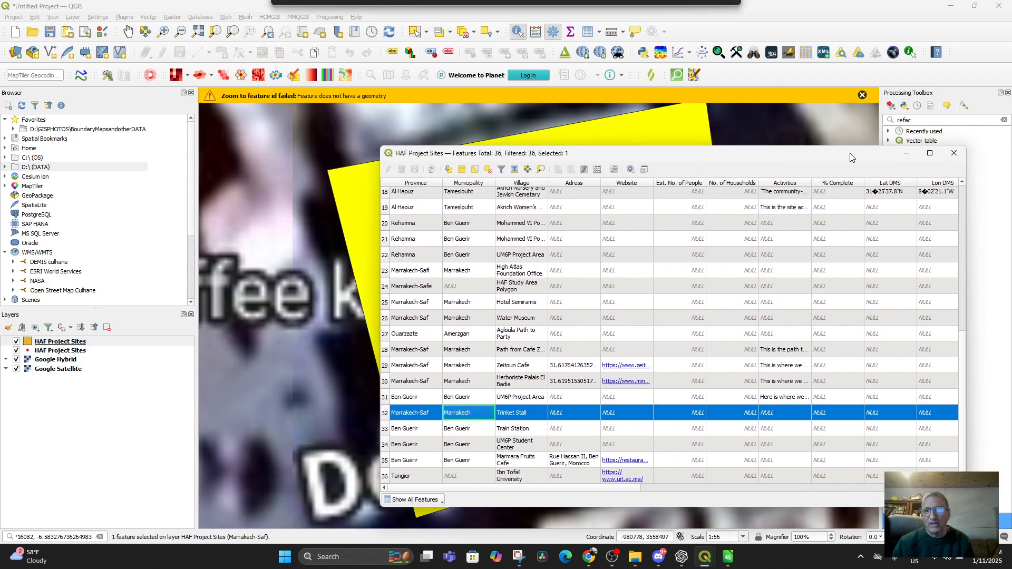
pyautogui.click(905, 155)
# Step: Examine the Trinket Stall polygon near Boughaz Coffee Kasbah, its position relative to Zeitoun Café, and the surrounding project markers across Marrakesh
pyautogui.scroll(-3, 592, 242)
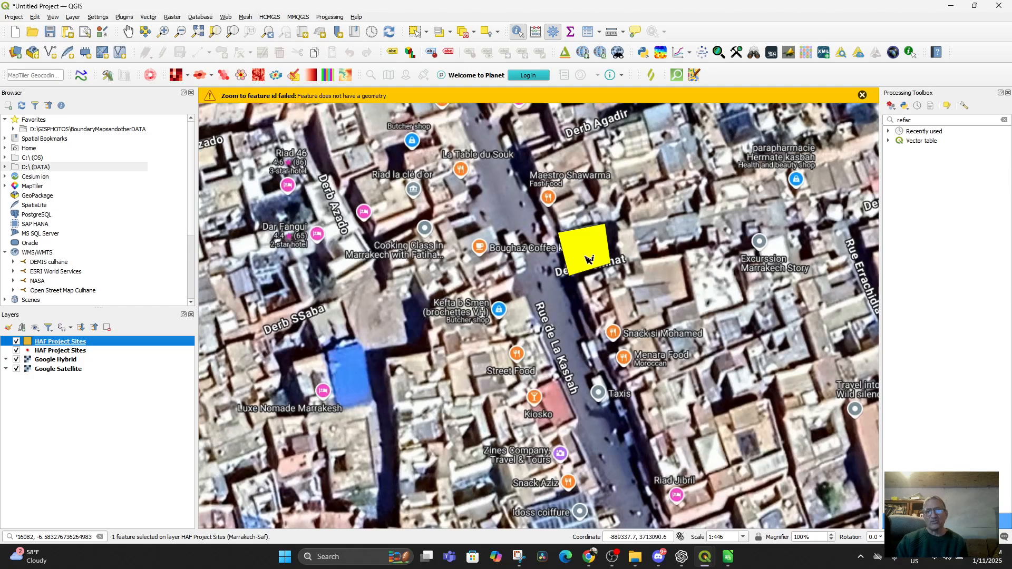
pyautogui.scroll(-1, 586, 214)
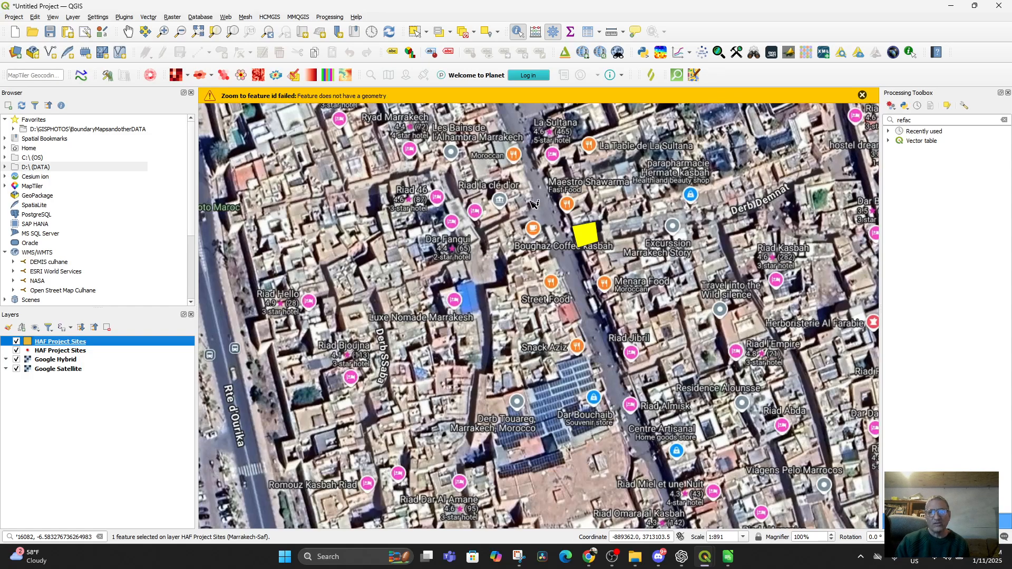
pyautogui.moveTo(585, 244); pyautogui.dragTo(639, 440)
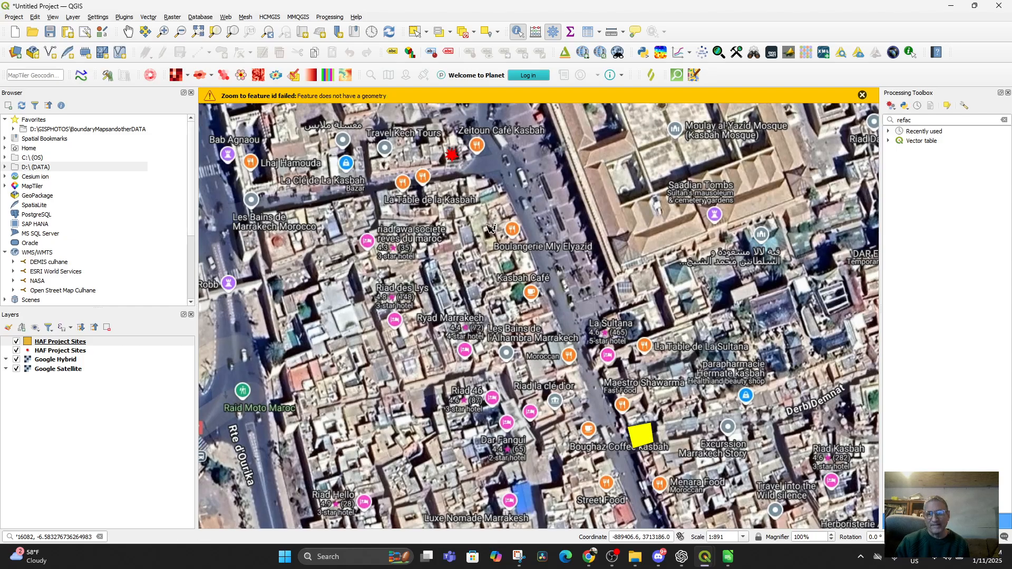
pyautogui.scroll(-3, 488, 226)
pyautogui.moveTo(546, 250); pyautogui.dragTo(512, 307)
pyautogui.moveTo(643, 218); pyautogui.dragTo(466, 366)
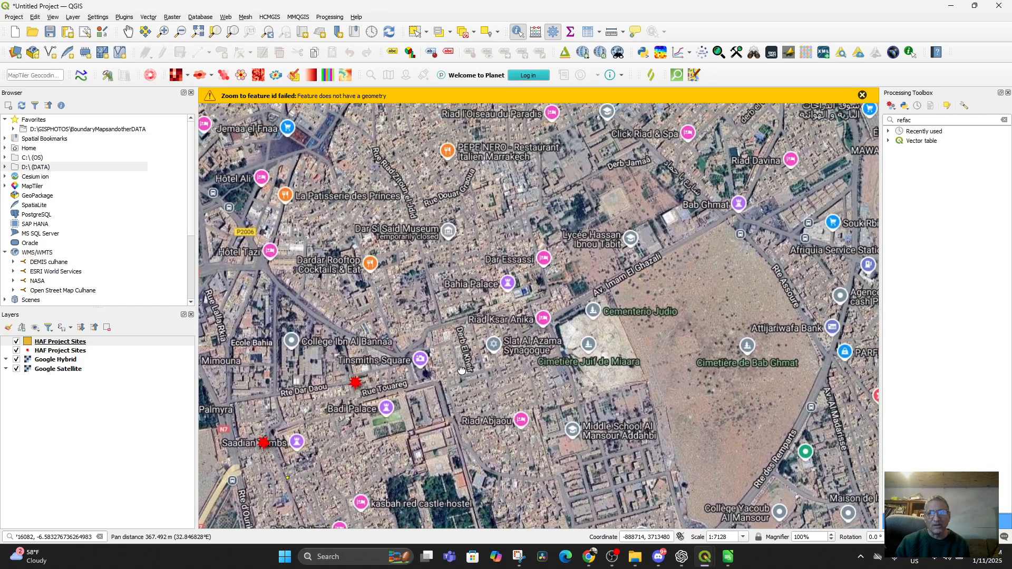
pyautogui.scroll(-3, 477, 354)
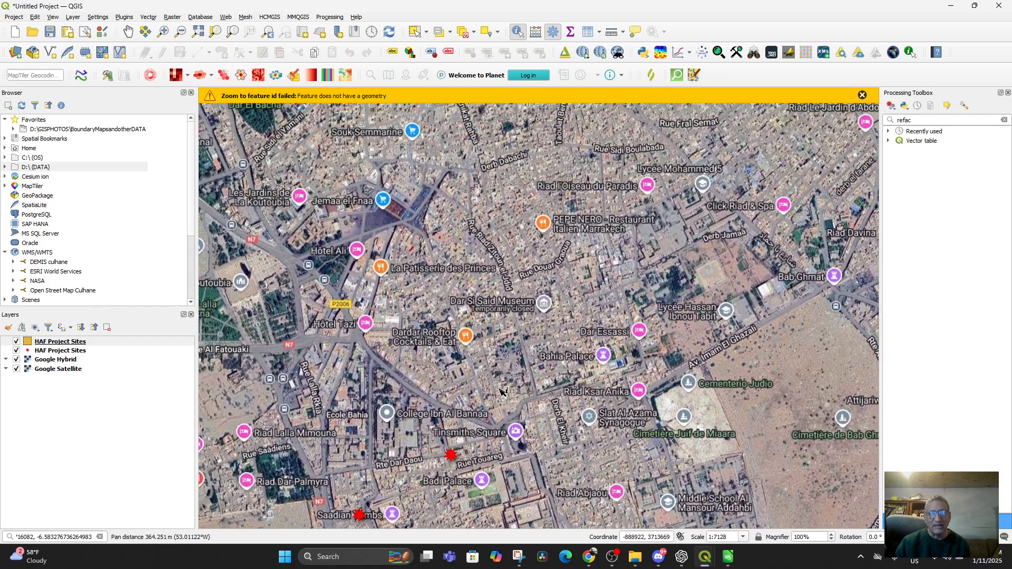
pyautogui.moveTo(477, 354); pyautogui.dragTo(641, 394)
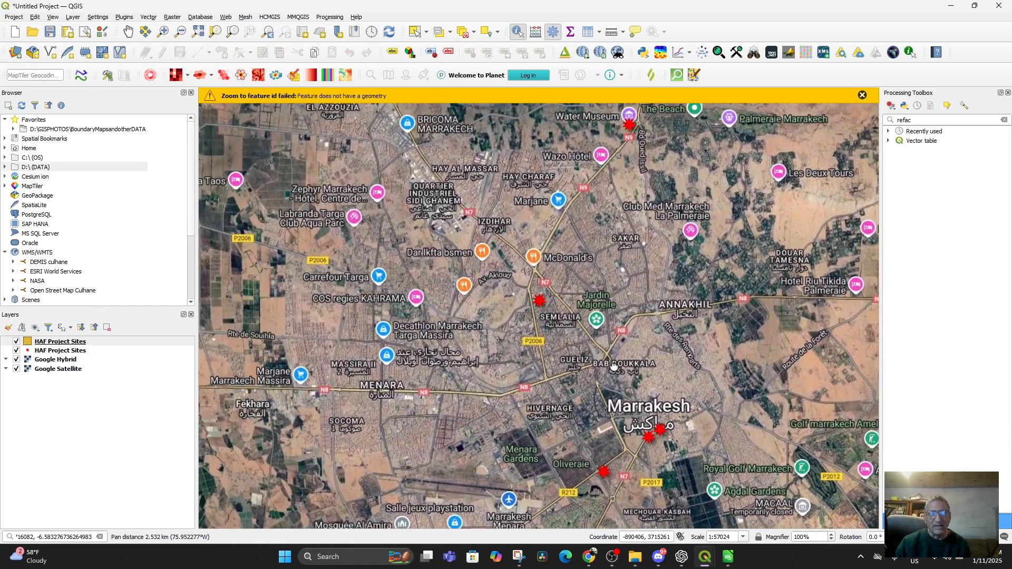
# Step: Open the HAF Project Sites polygon layer's attribute table and look through its columns and feature filter options
pyautogui.rightClick(59, 342)
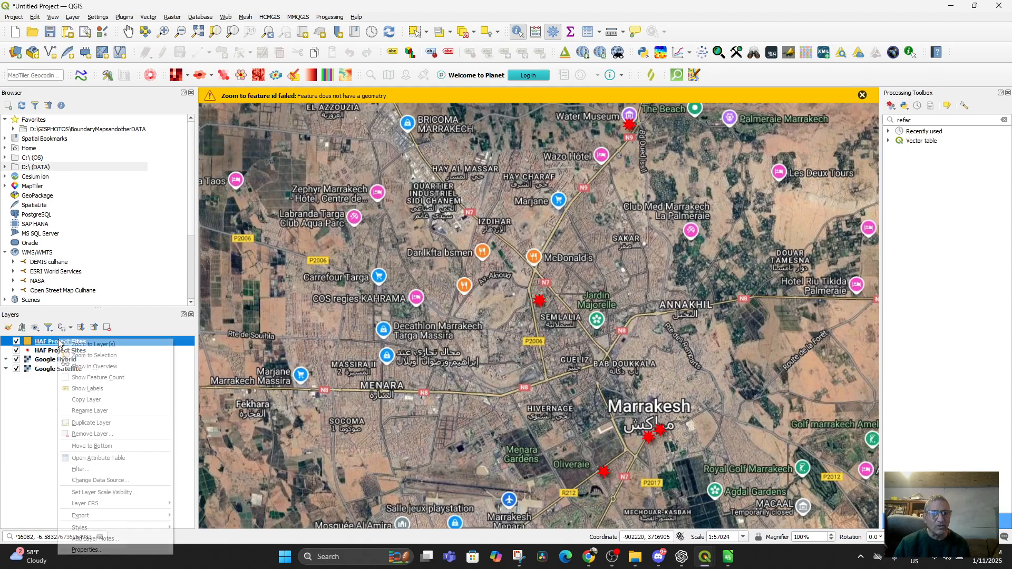
pyautogui.click(108, 457)
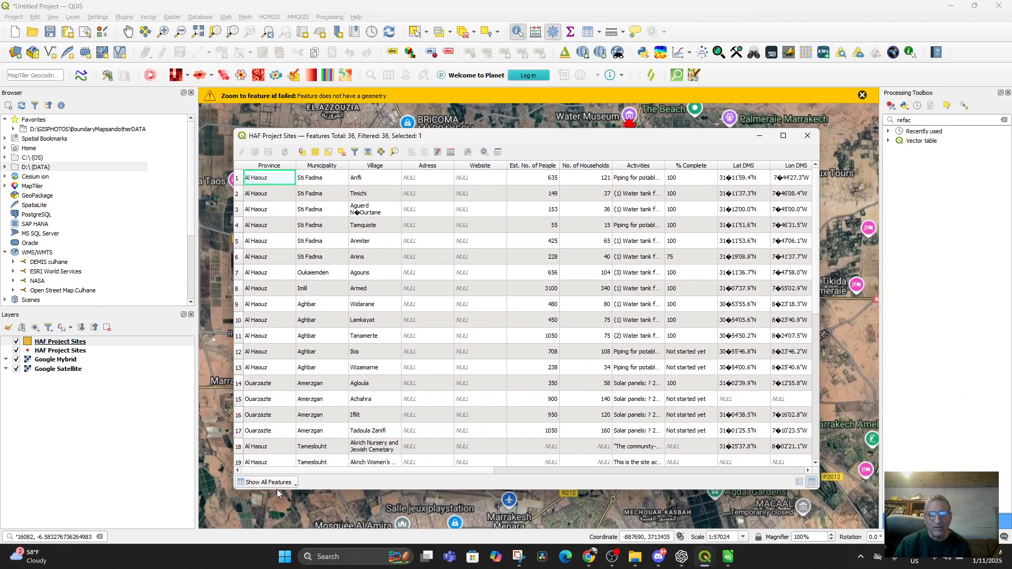
pyautogui.moveTo(380, 470); pyautogui.dragTo(540, 480)
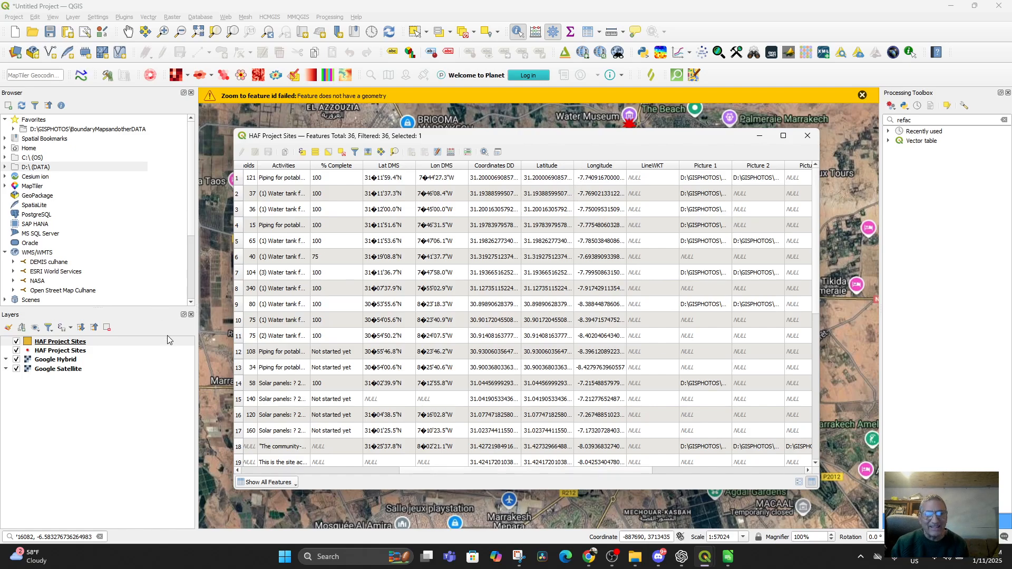
pyautogui.click(62, 342)
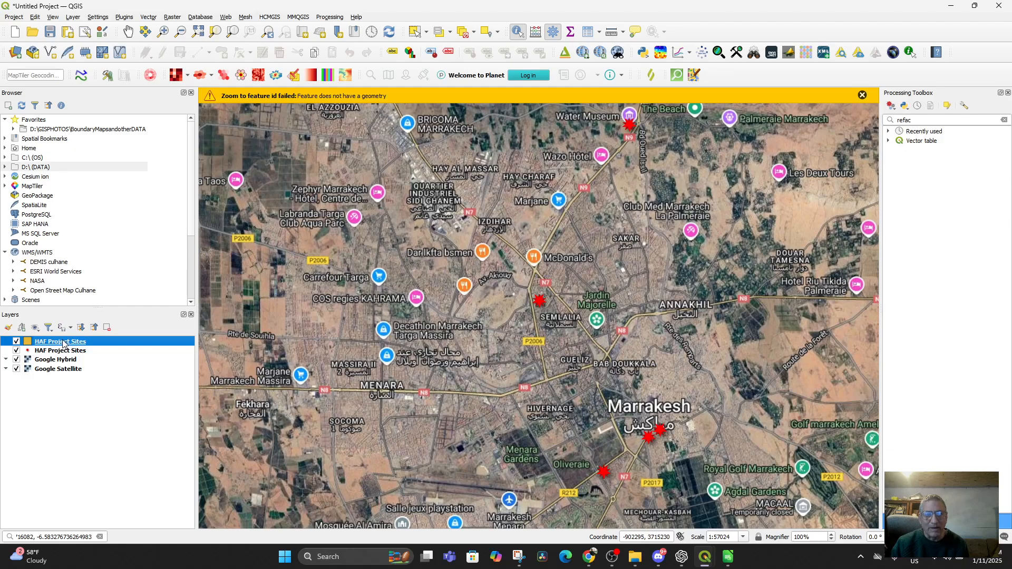
pyautogui.rightClick(63, 343)
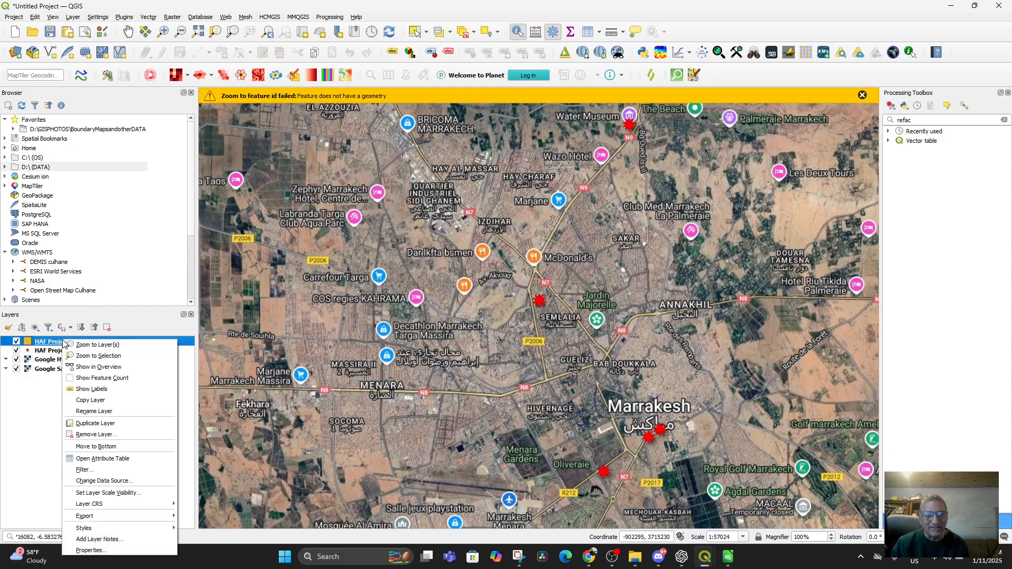
pyautogui.click(121, 459)
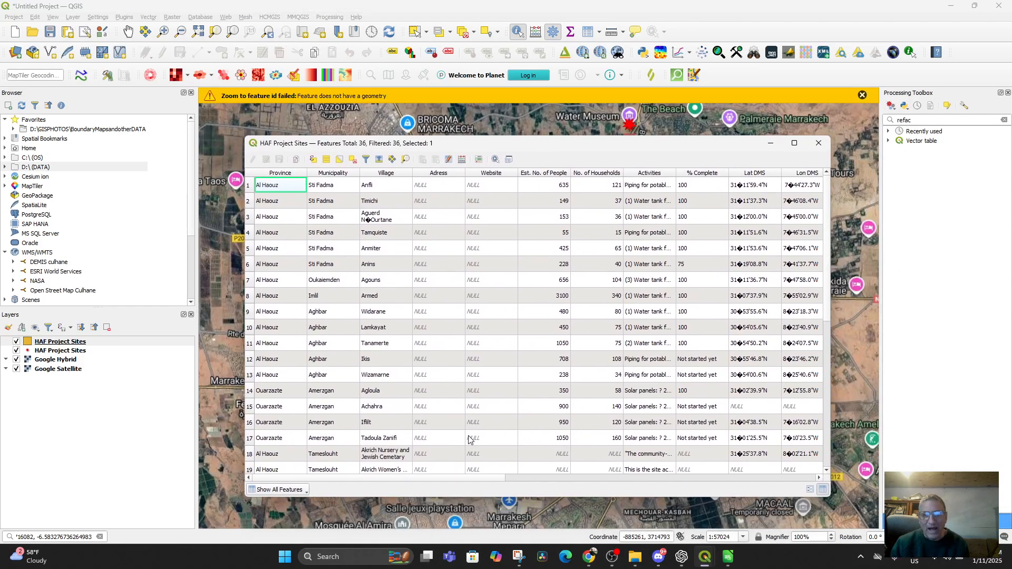
pyautogui.moveTo(397, 477); pyautogui.dragTo(632, 470)
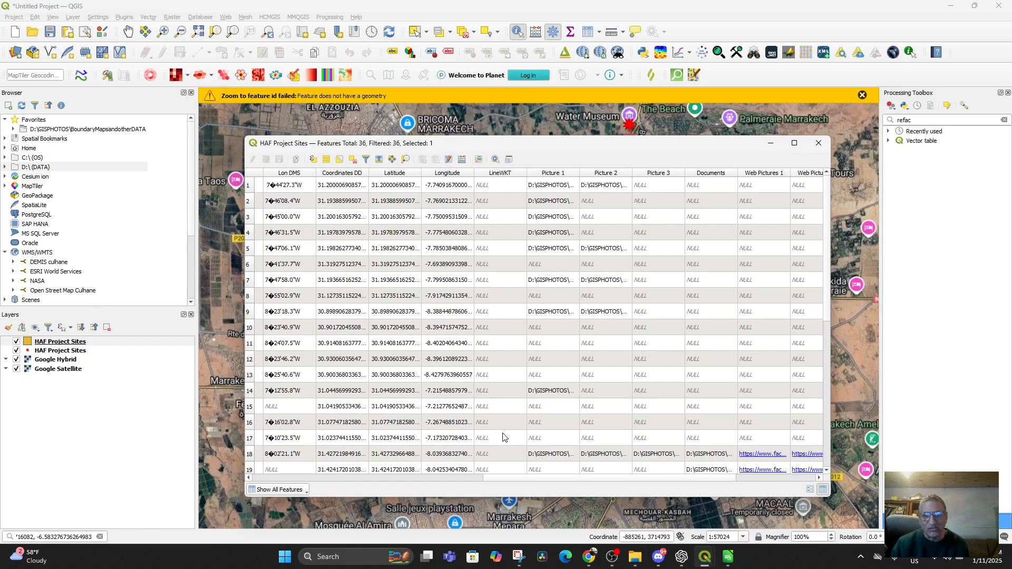
pyautogui.click(461, 477)
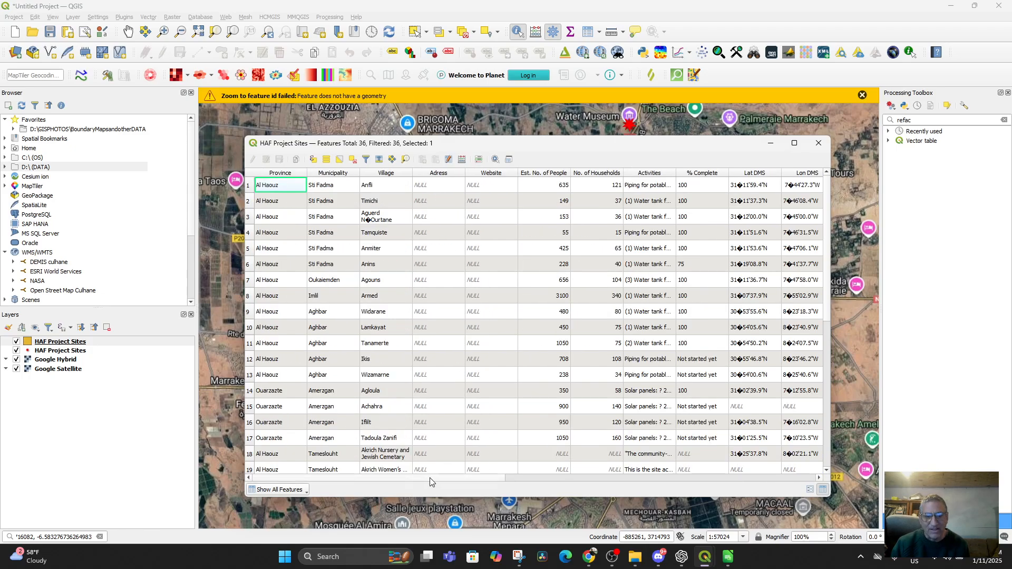
pyautogui.click(280, 492)
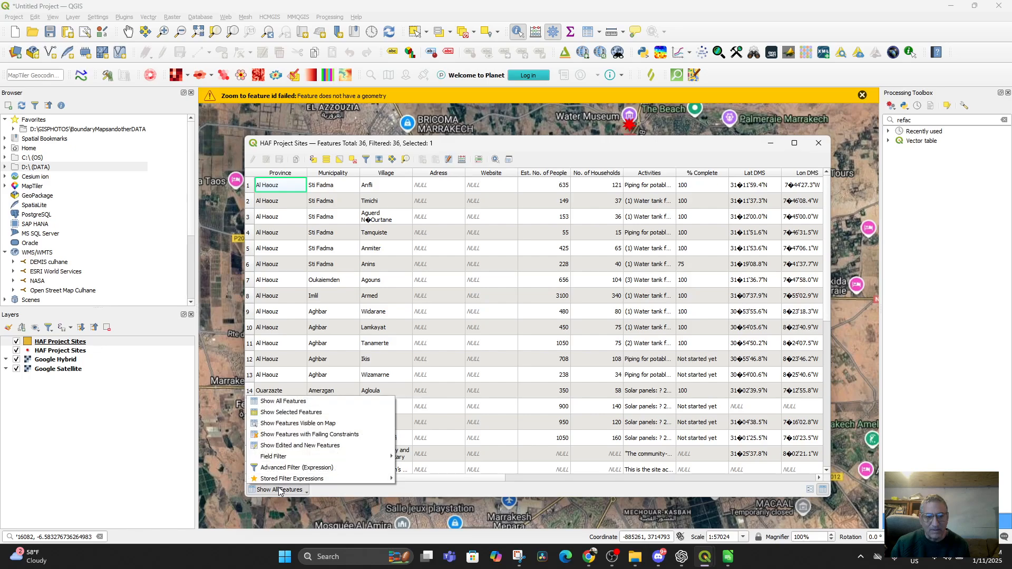
pyautogui.click(431, 363)
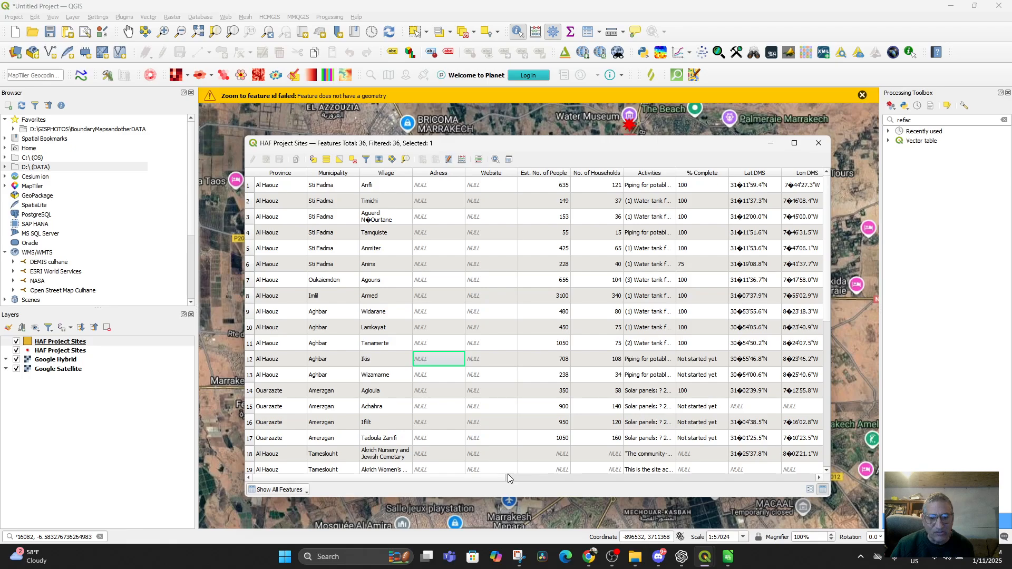
# Step: Select the Ben Guerir Train Station record in the polygon layer's attribute table, zoom the map to it, and minimize the table
pyautogui.scroll(-6, 388, 388)
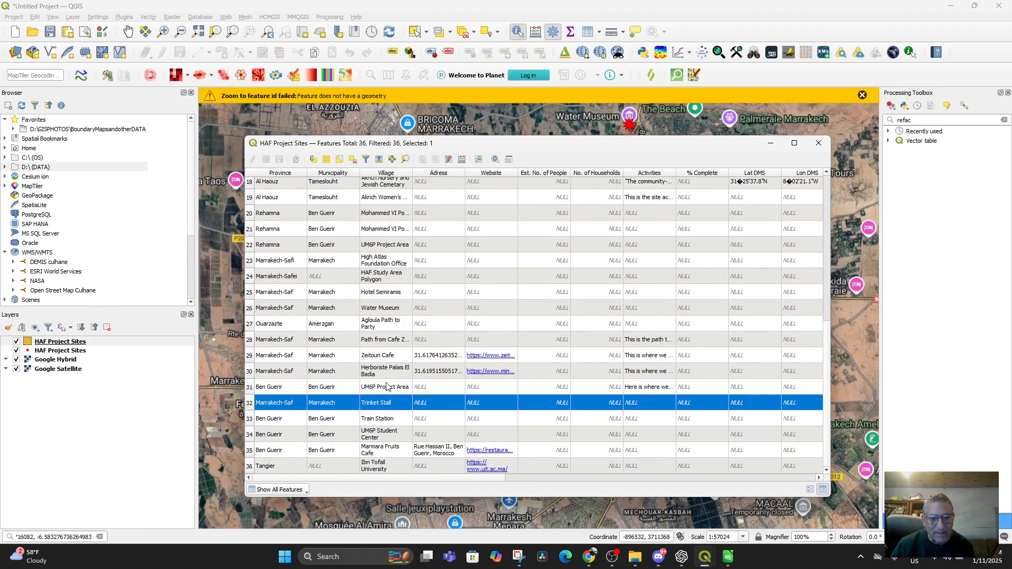
pyautogui.click(250, 419)
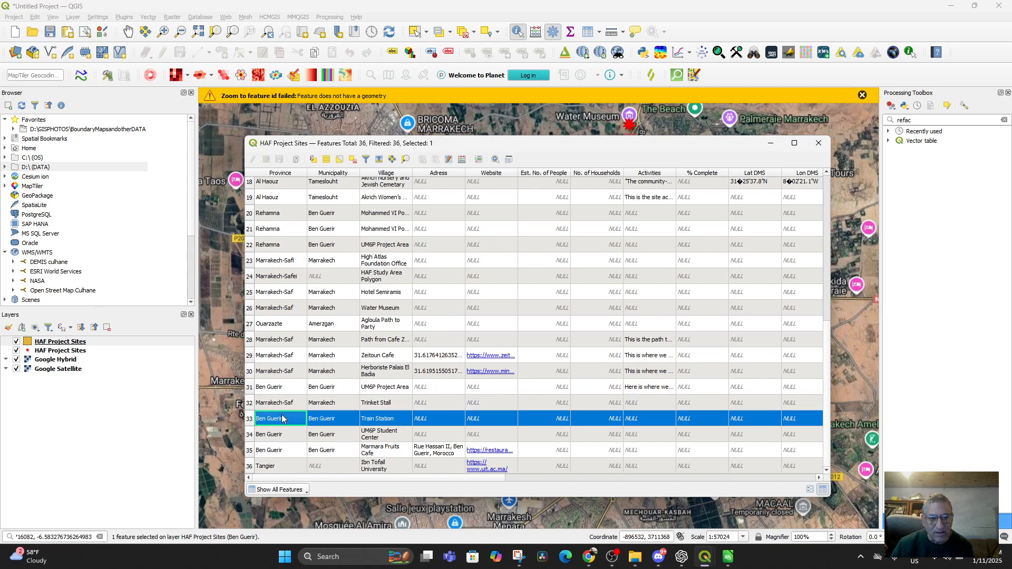
pyautogui.rightClick(282, 416)
pyautogui.click(316, 443)
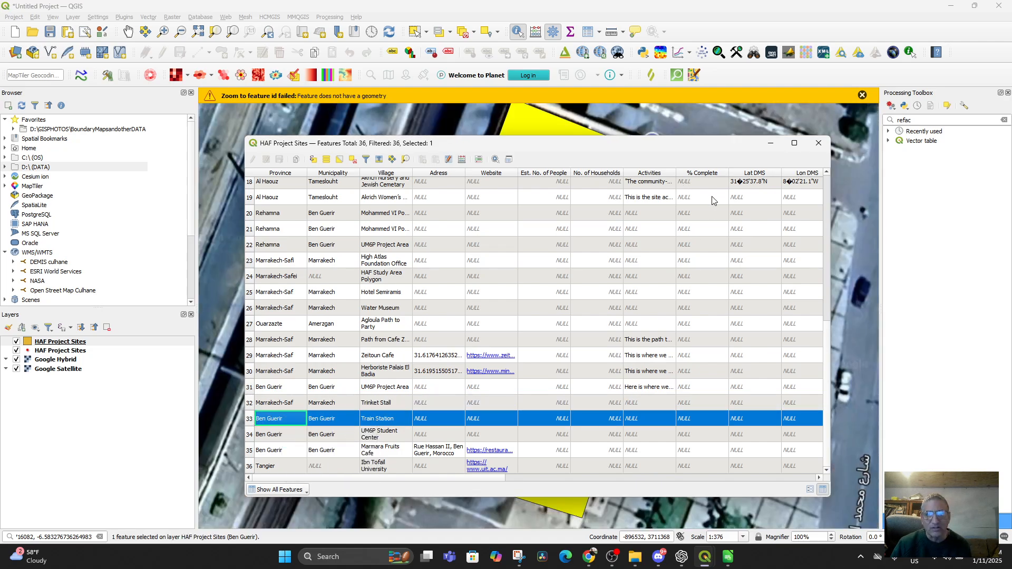
pyautogui.click(770, 143)
# Step: Make the HAF Project Sites point layer active and identify the Marmara Fruits Cafe marker in southern Ben Guerir
pyautogui.scroll(-3, 570, 290)
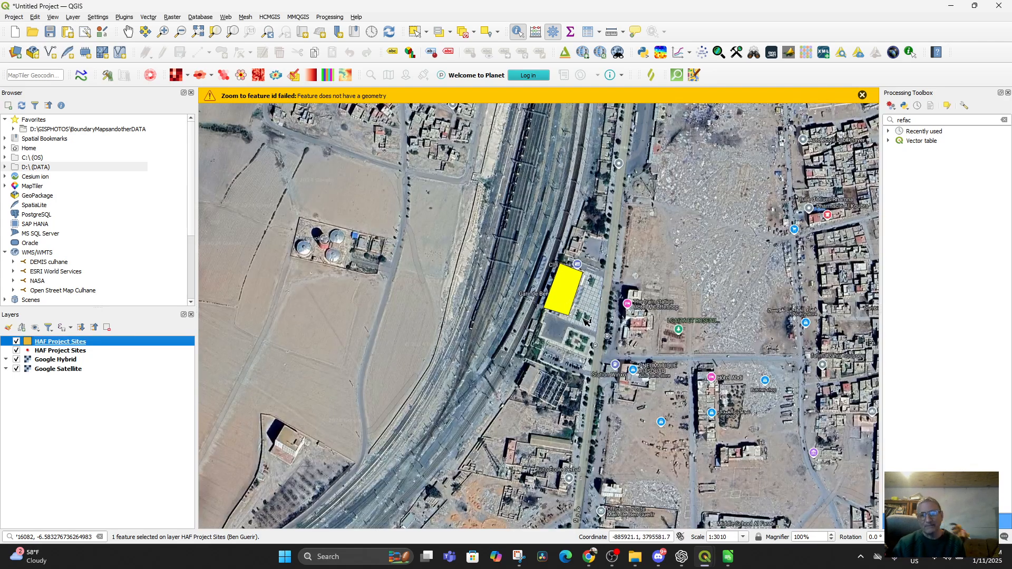
pyautogui.scroll(-1, 582, 321)
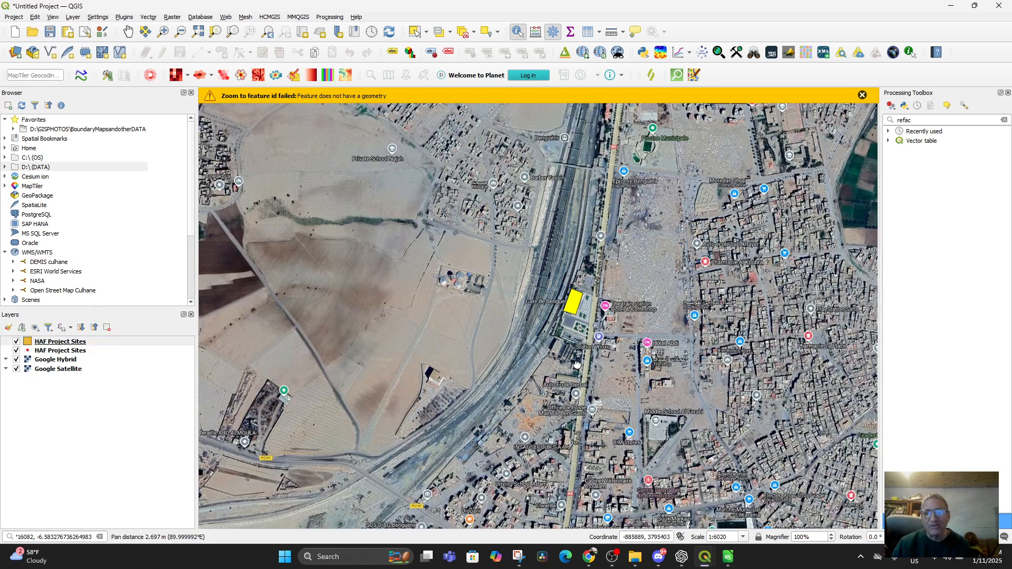
pyautogui.moveTo(580, 337); pyautogui.dragTo(334, 203)
pyautogui.scroll(-1, 461, 274)
pyautogui.scroll(-2, 557, 335)
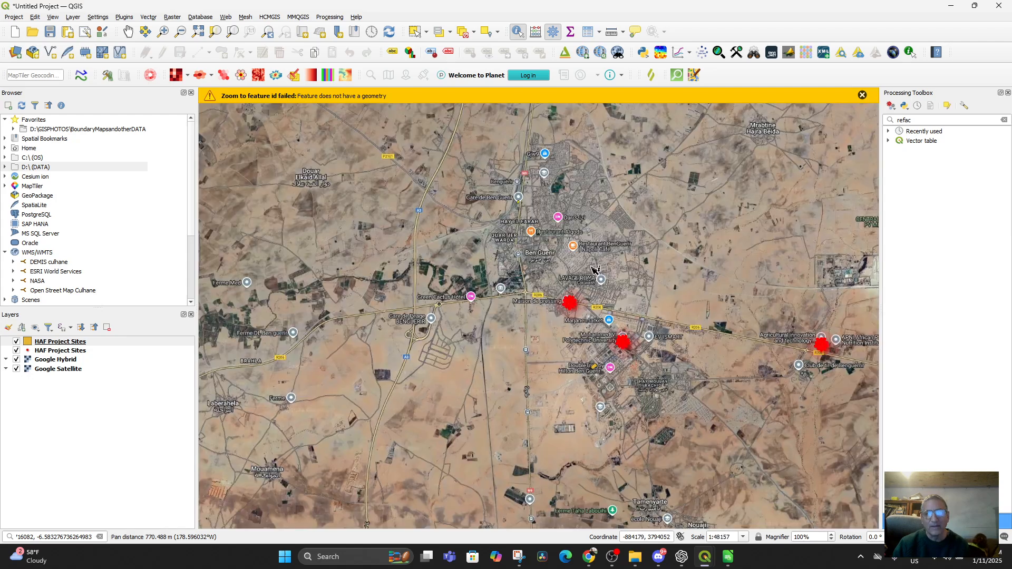
pyautogui.moveTo(606, 267); pyautogui.dragTo(624, 328)
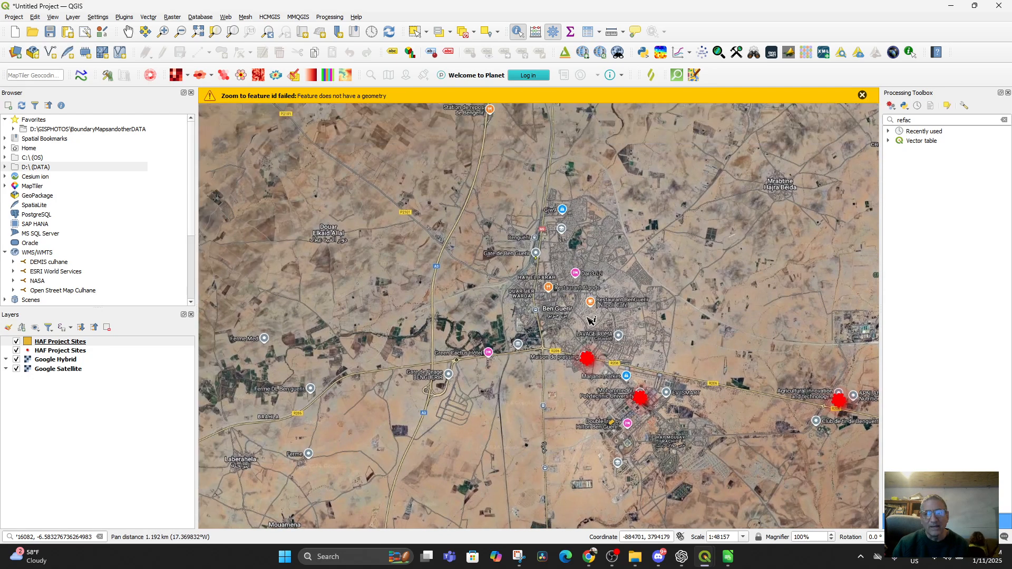
pyautogui.scroll(1, 587, 321)
pyautogui.click(591, 403)
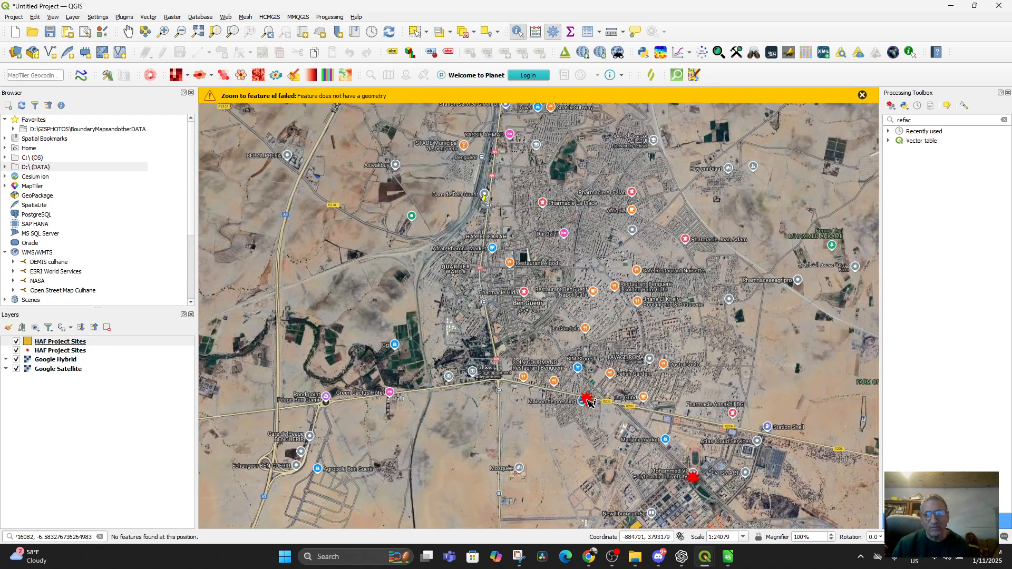
pyautogui.click(70, 351)
pyautogui.click(586, 399)
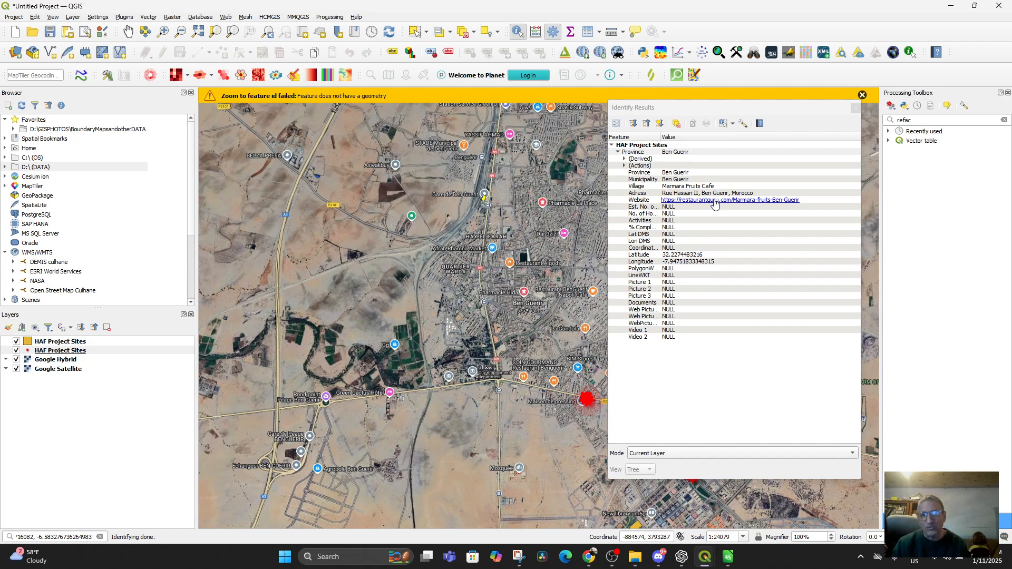
# Step: Open the Marmara Fruits Cafe website link, look through the restaurant page, return to QGIS, and close the identify results
pyautogui.click(715, 201)
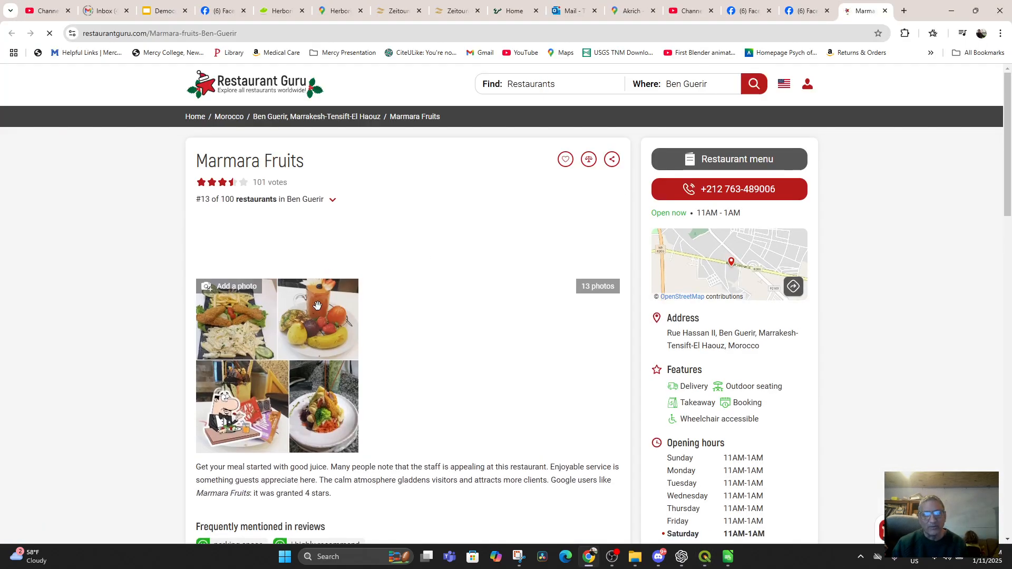
pyautogui.scroll(-3, 318, 300)
pyautogui.scroll(-4, 320, 298)
pyautogui.scroll(8, 319, 299)
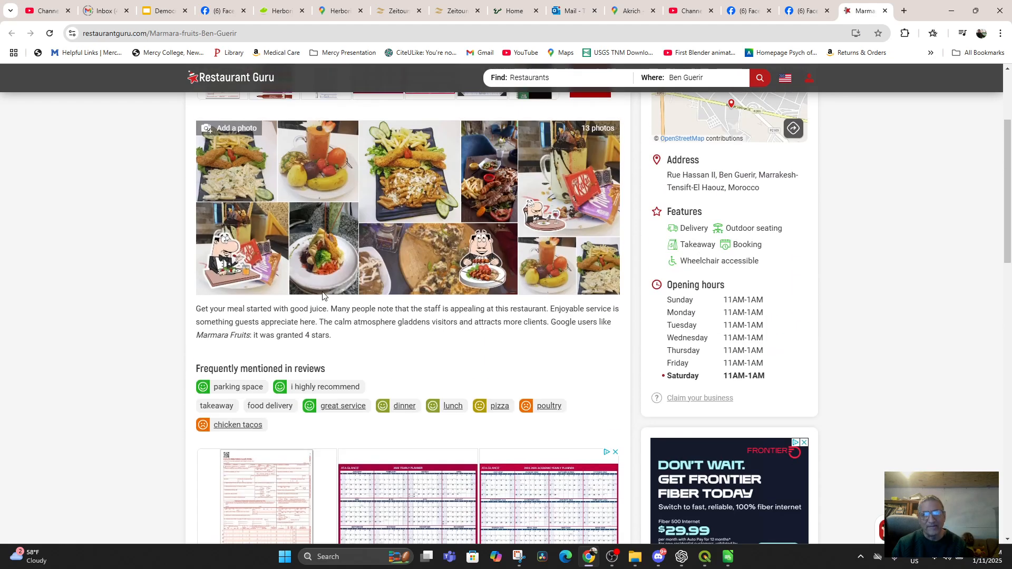
pyautogui.moveTo(705, 557)
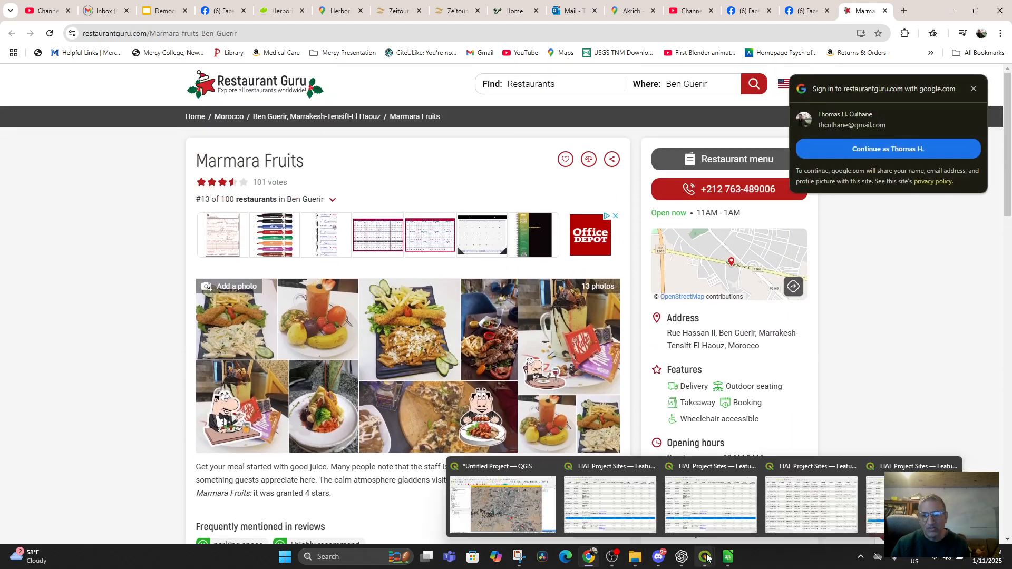
pyautogui.click(509, 522)
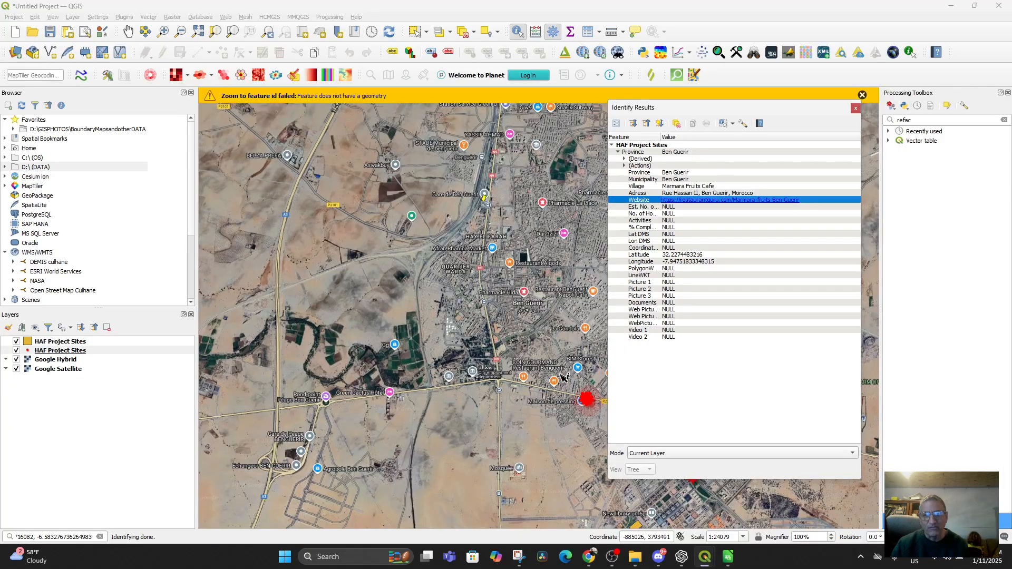
pyautogui.click(855, 109)
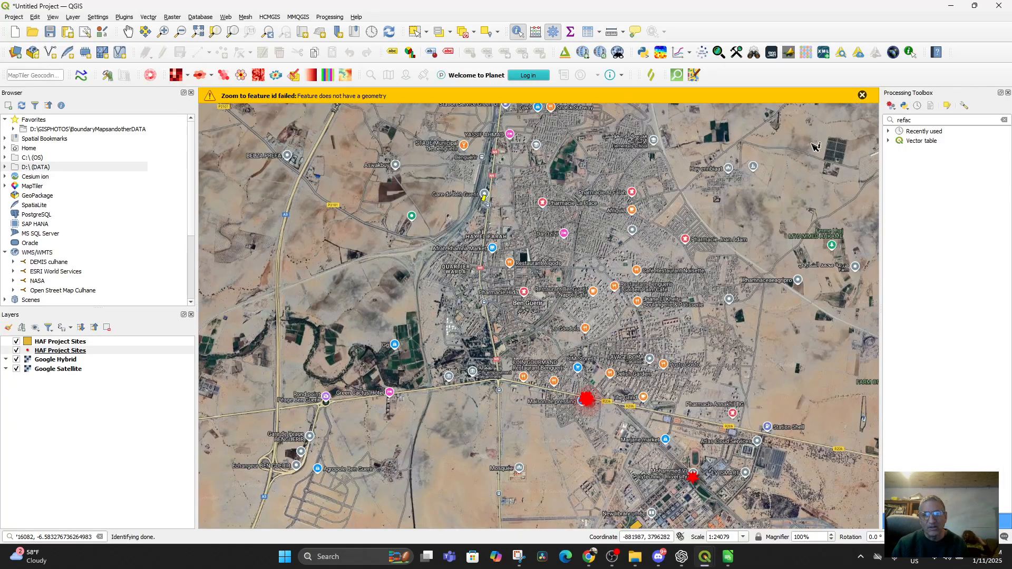
# Step: Make the HAF Project Sites polygon layer active, identify the Train Station polygon in Ben Guerir, and close the results
pyautogui.moveTo(553, 287); pyautogui.dragTo(596, 401)
pyautogui.scroll(-2, 582, 404)
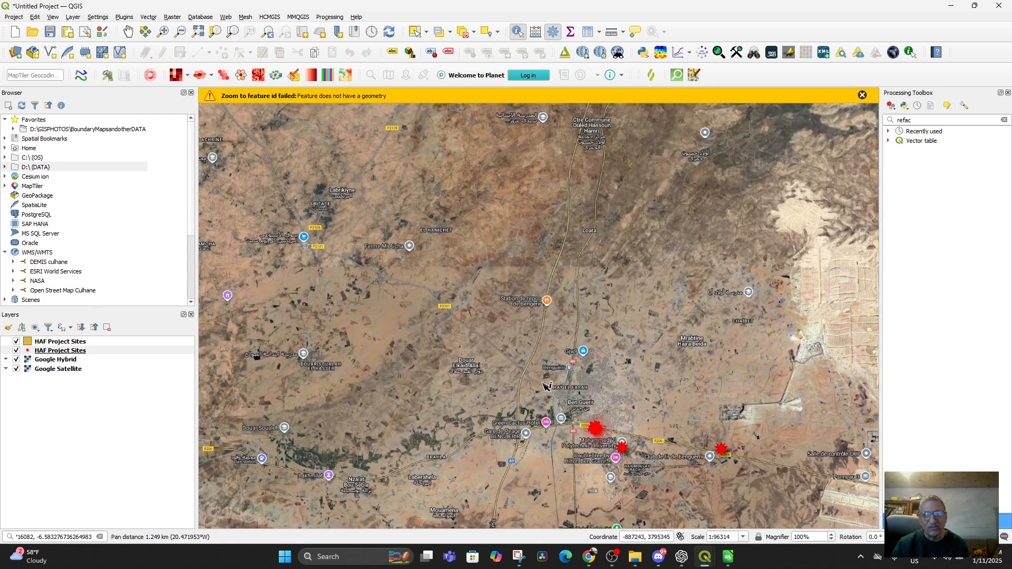
pyautogui.scroll(2, 582, 406)
pyautogui.moveTo(571, 434); pyautogui.dragTo(565, 378)
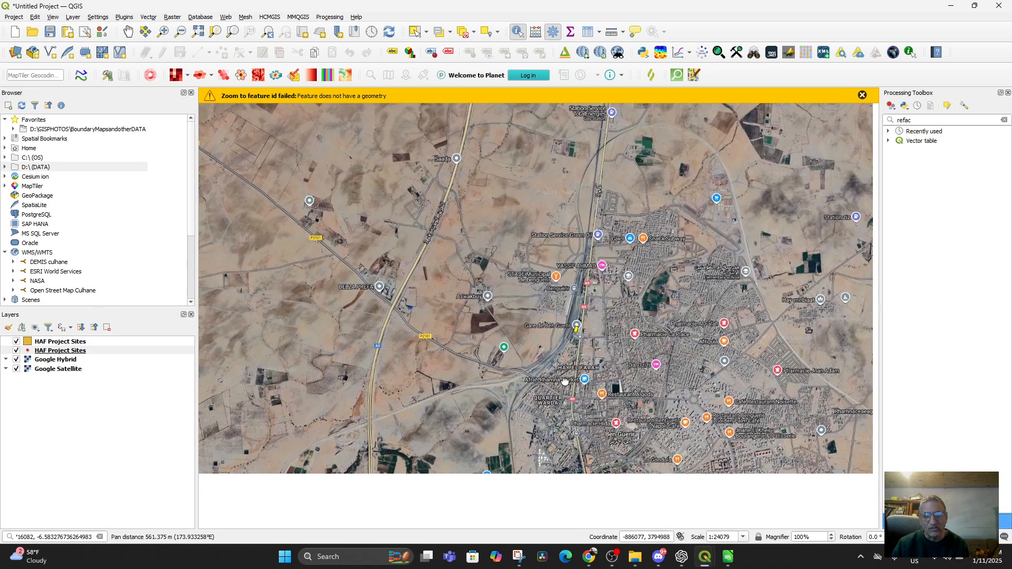
pyautogui.scroll(1, 567, 365)
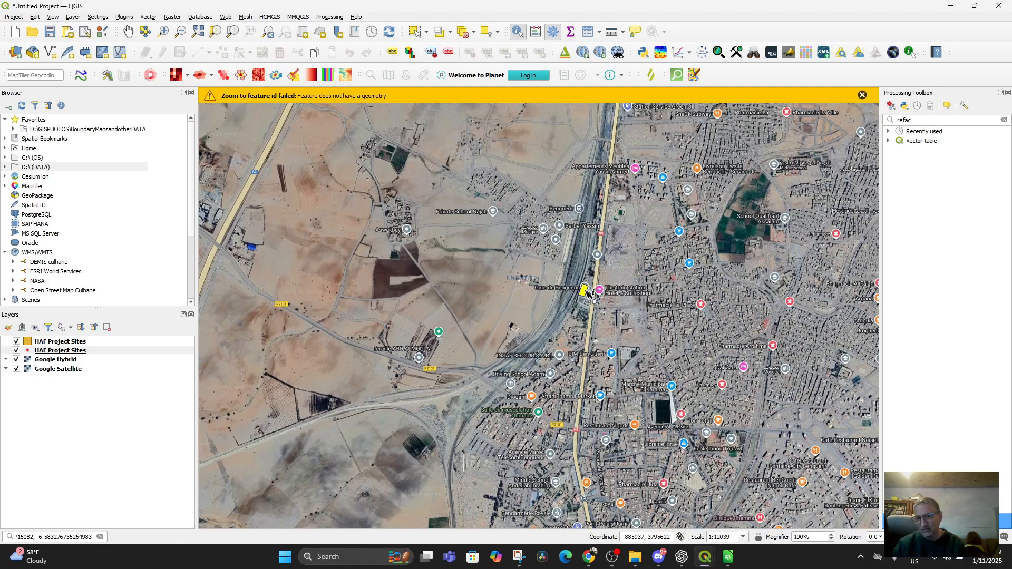
pyautogui.click(587, 291)
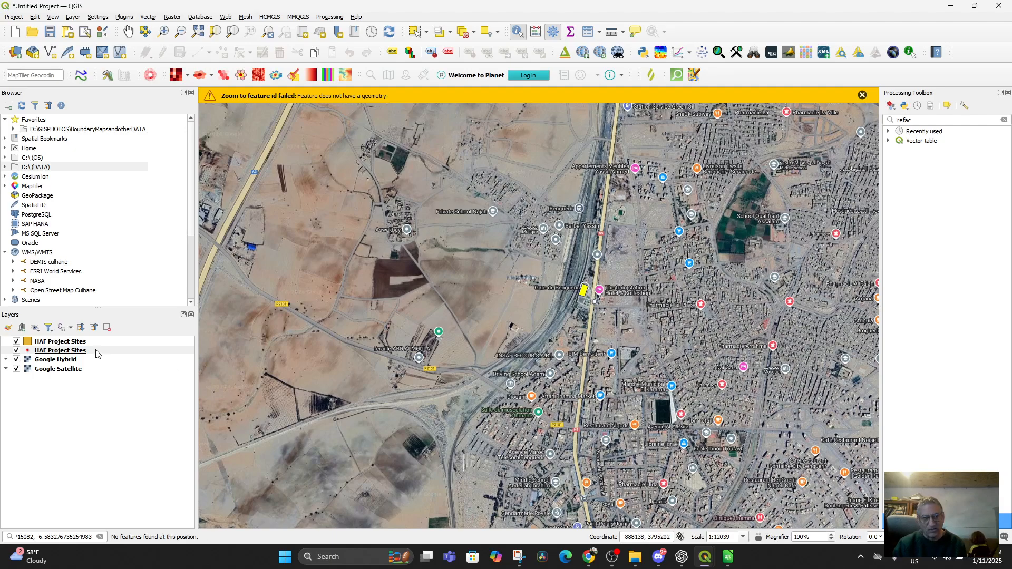
pyautogui.click(79, 342)
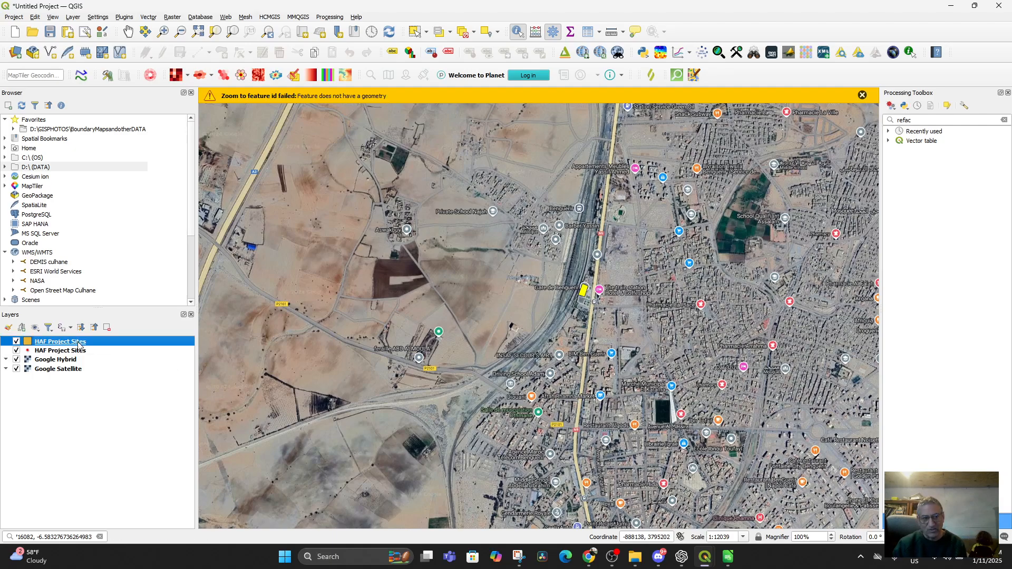
pyautogui.click(586, 294)
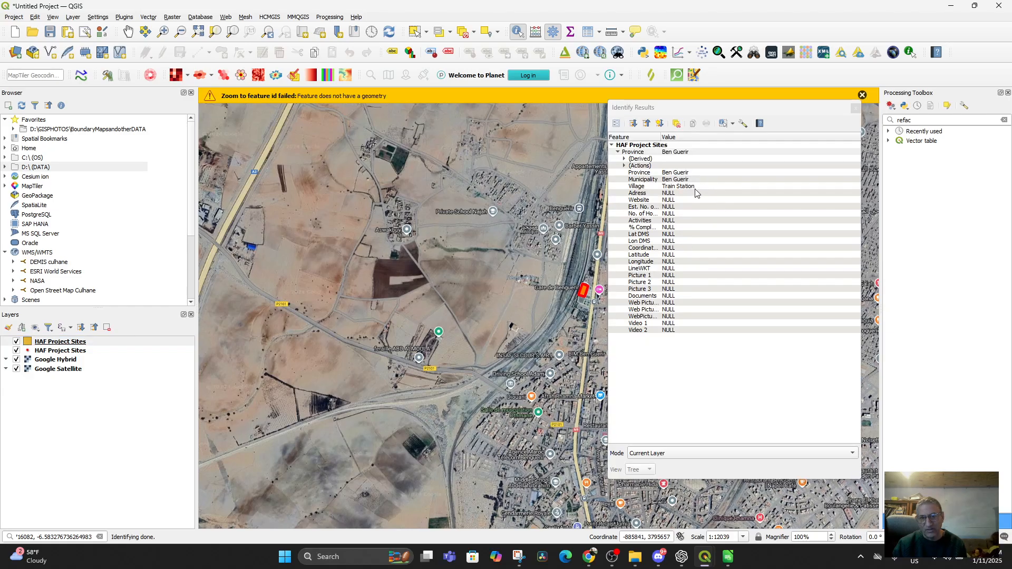
pyautogui.click(855, 109)
# Step: Check the HAF Project Sites spreadsheet in LibreOffice Calc, return to QGIS, and view the project sites south of central Ben Guerir
pyautogui.scroll(-1, 668, 332)
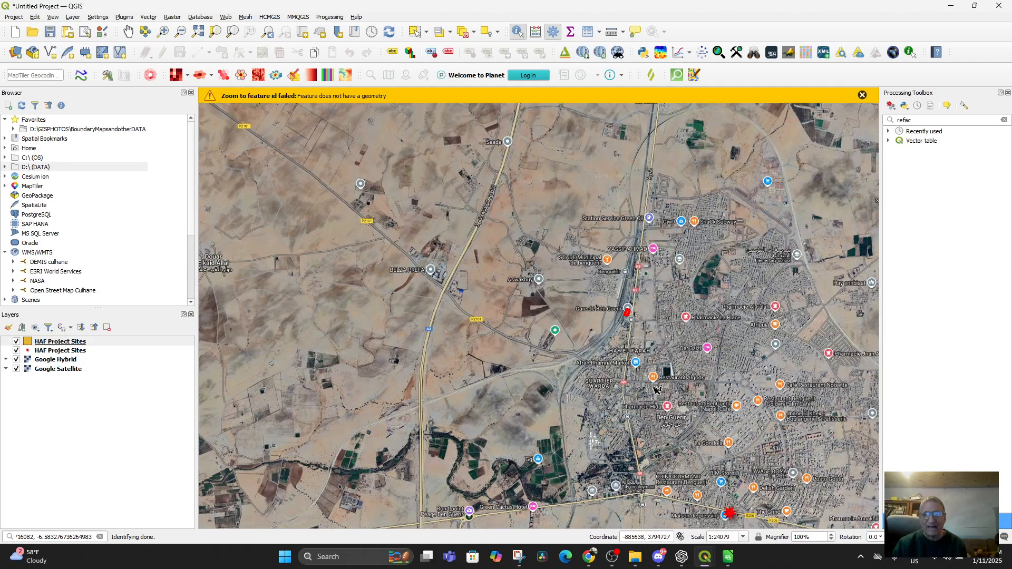
pyautogui.moveTo(643, 406); pyautogui.dragTo(618, 361)
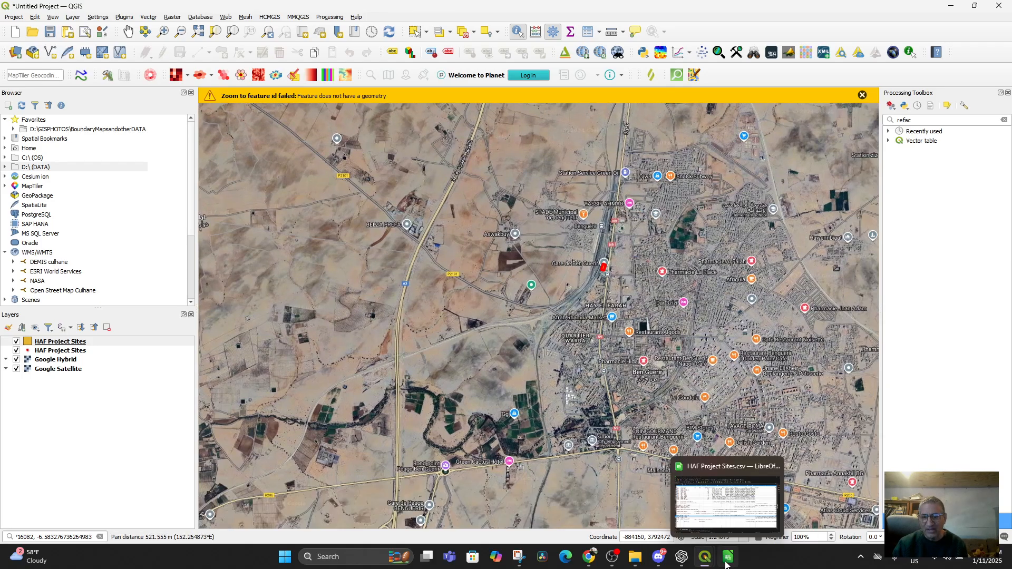
pyautogui.click(726, 563)
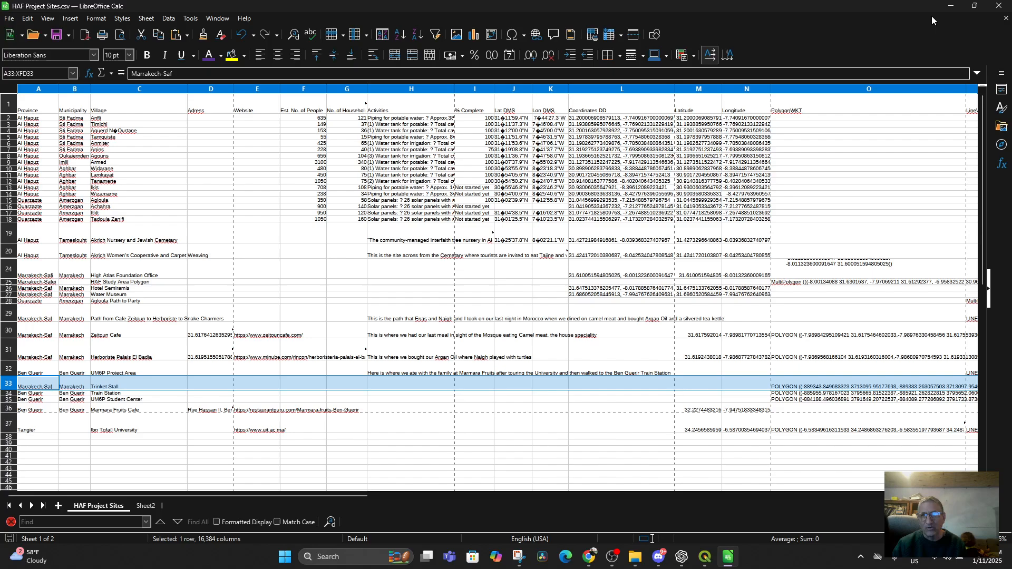
pyautogui.click(952, 6)
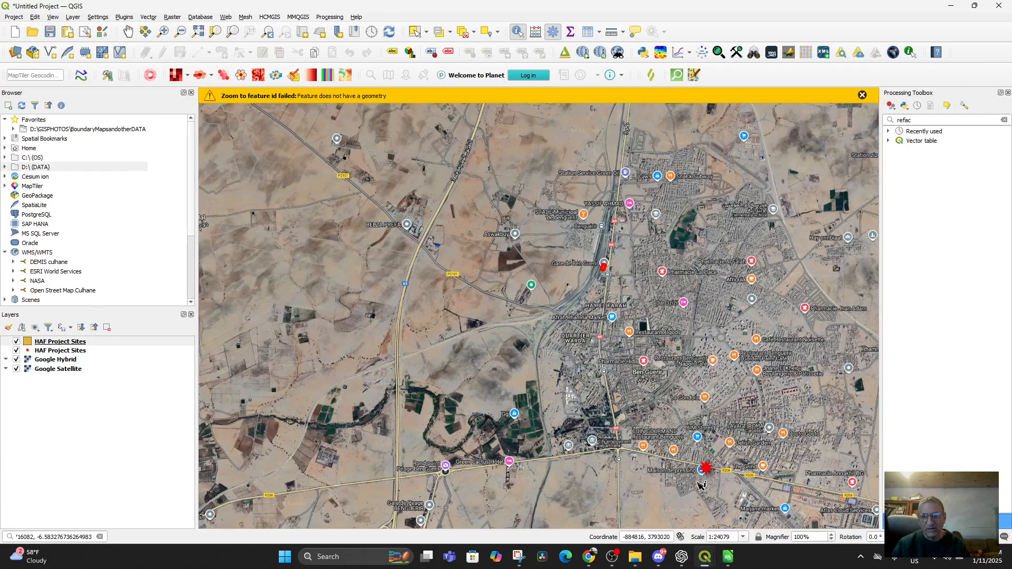
pyautogui.click(573, 414)
pyautogui.moveTo(574, 414); pyautogui.dragTo(432, 256)
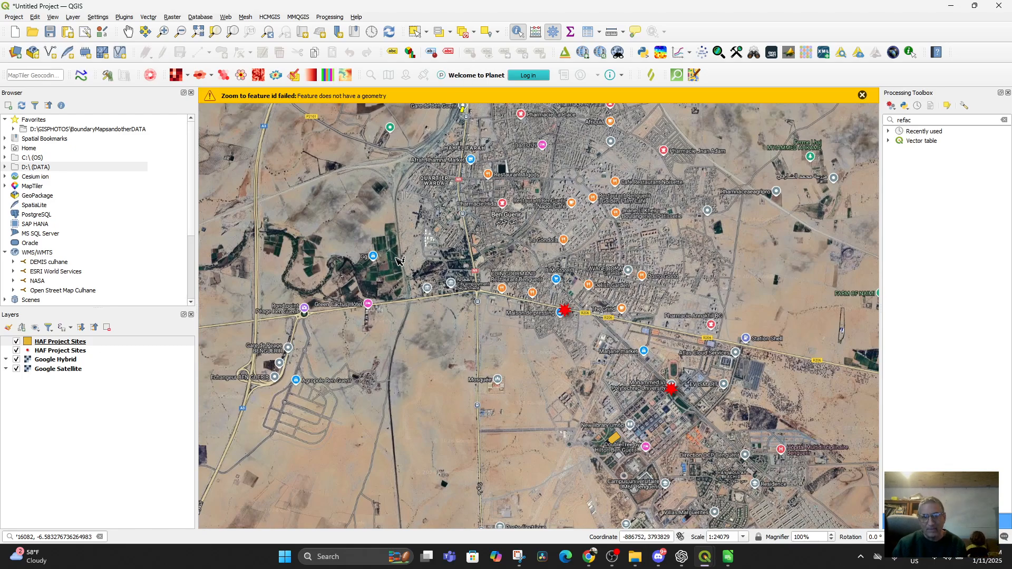
# Step: Hide the Google Hybrid layer and view the streets around the project site marker in southern Ben Guerir on the satellite basemap
pyautogui.click(16, 360)
pyautogui.moveTo(287, 370); pyautogui.dragTo(294, 425)
pyautogui.scroll(1, 540, 429)
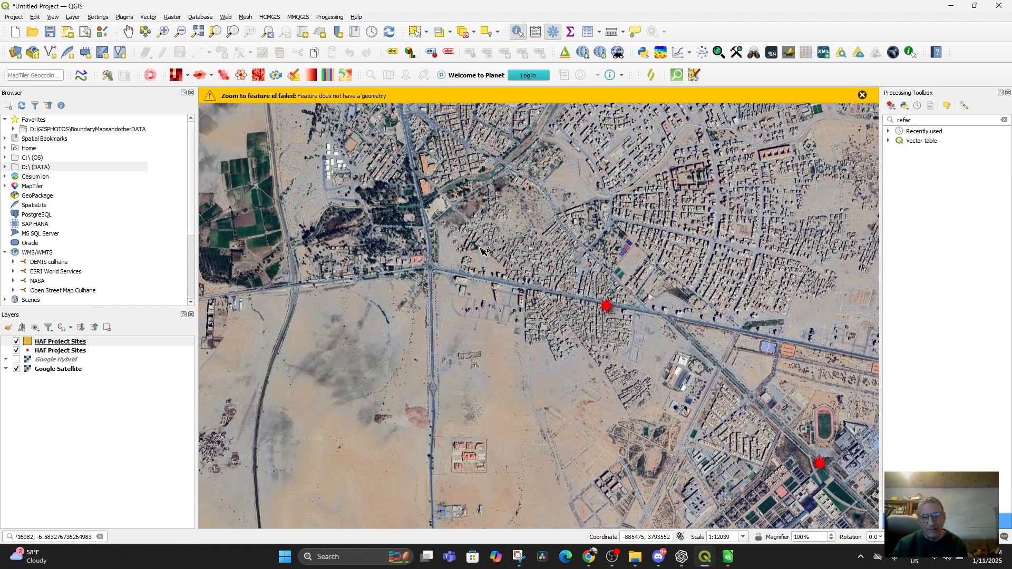
pyautogui.scroll(2, 535, 326)
pyautogui.moveTo(587, 152); pyautogui.dragTo(606, 314)
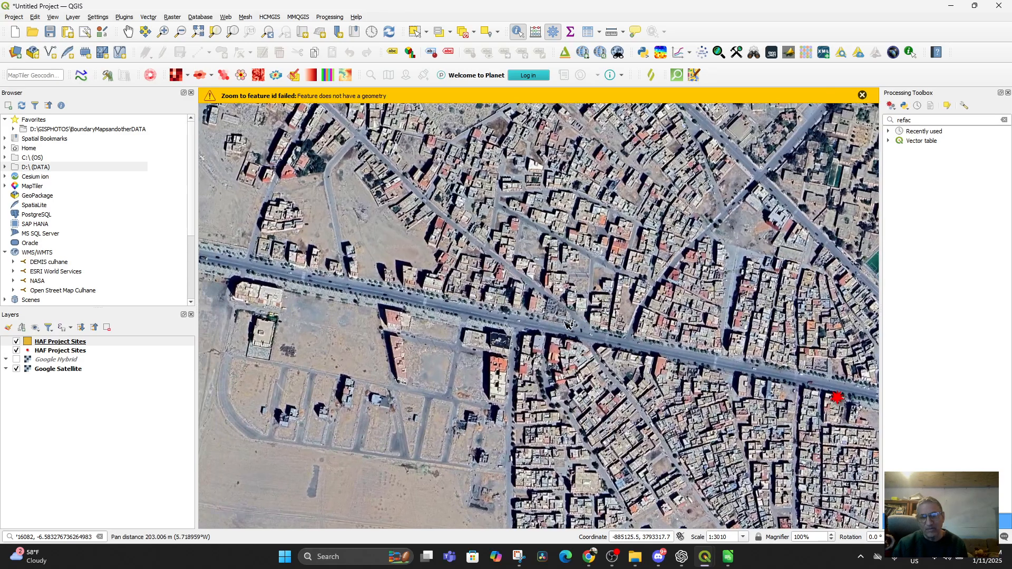
pyautogui.scroll(-1, 566, 343)
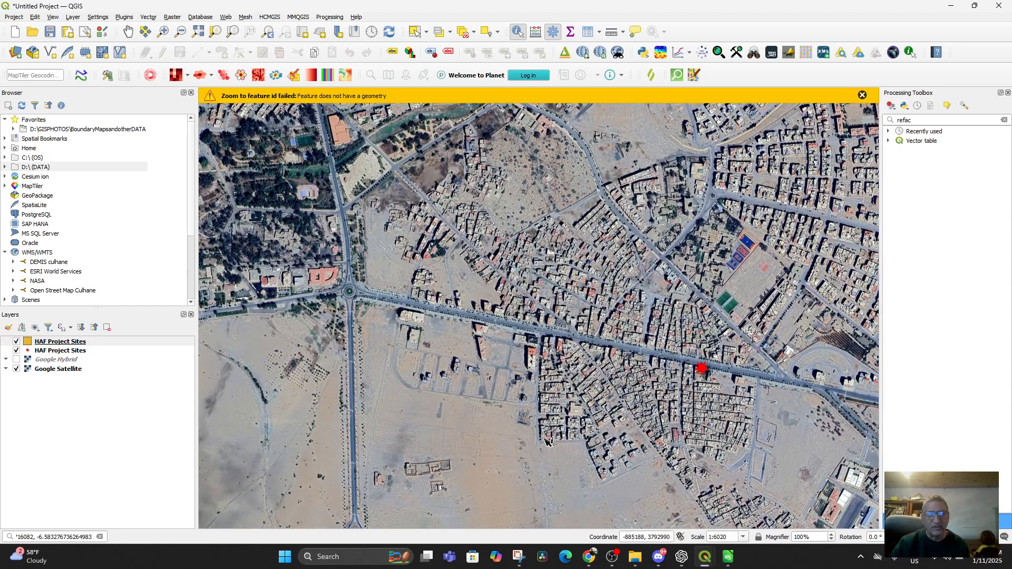
# Step: Switch to the HAF Project Sites spreadsheet in LibreOffice Calc, select the LineWKT column to examine its line geometries, and return to QGIS
pyautogui.click(721, 559)
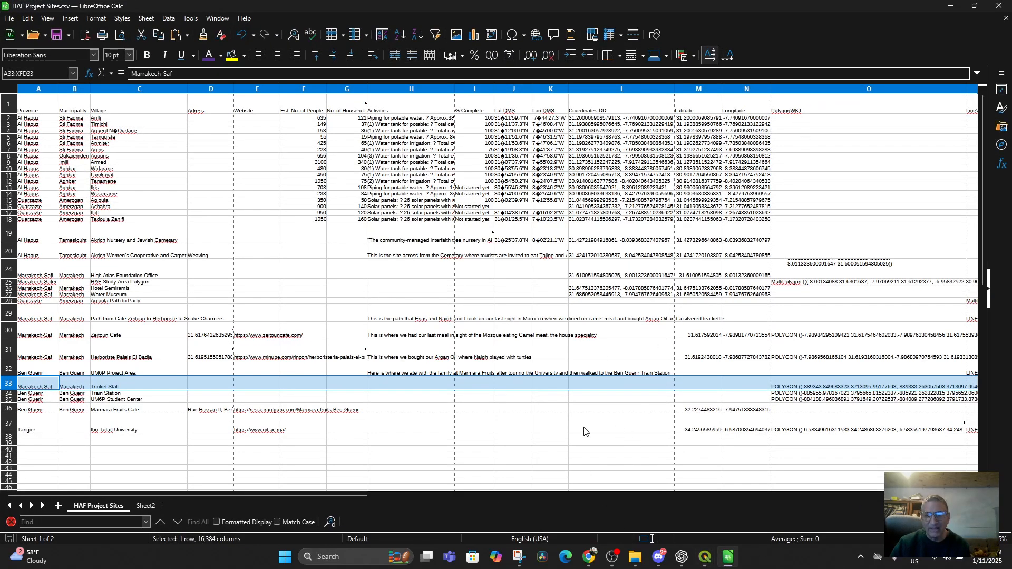
pyautogui.moveTo(346, 497); pyautogui.dragTo(472, 519)
pyautogui.click(722, 114)
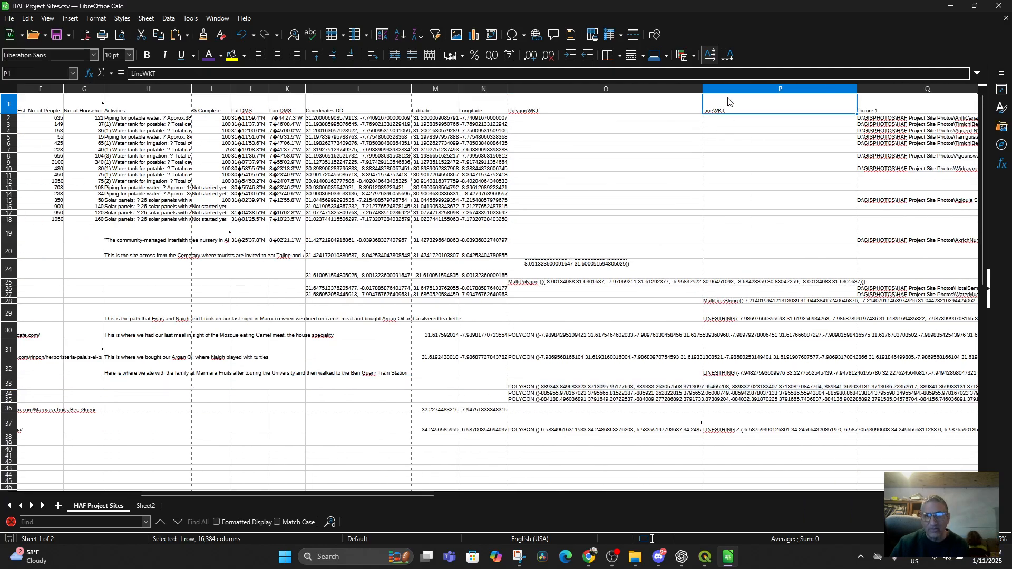
pyautogui.hotkey('ctrl', 'space')
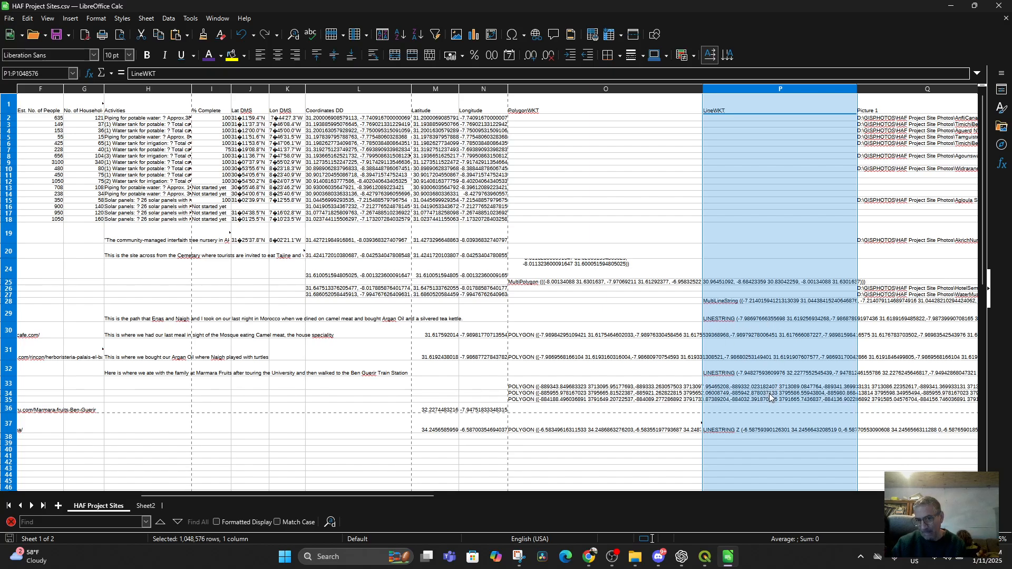
pyautogui.click(948, 8)
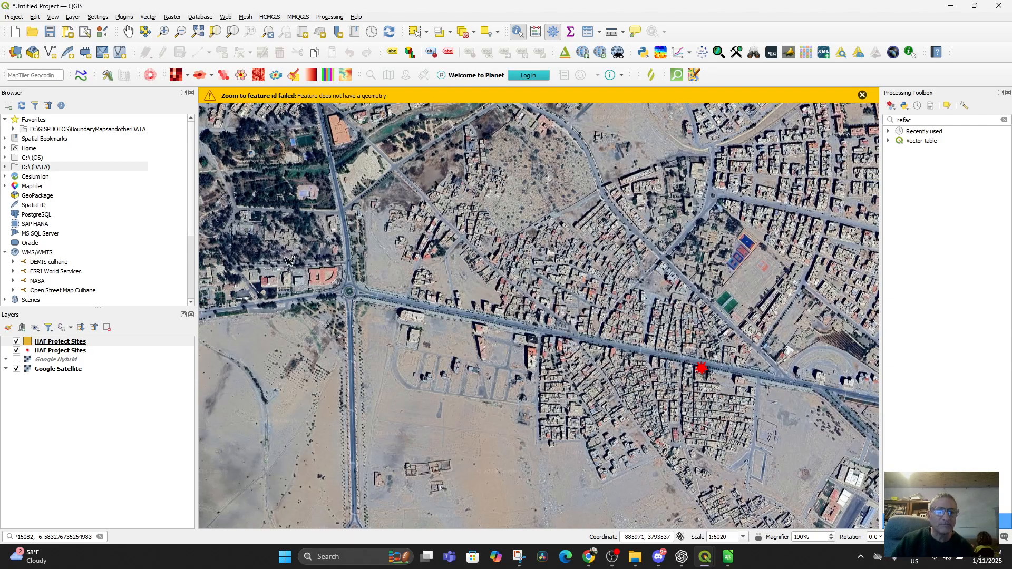
# Step: Start adding a delimited text layer and load the HAF Project Sites CSV file as its source
pyautogui.click(54, 17)
pyautogui.moveTo(73, 17)
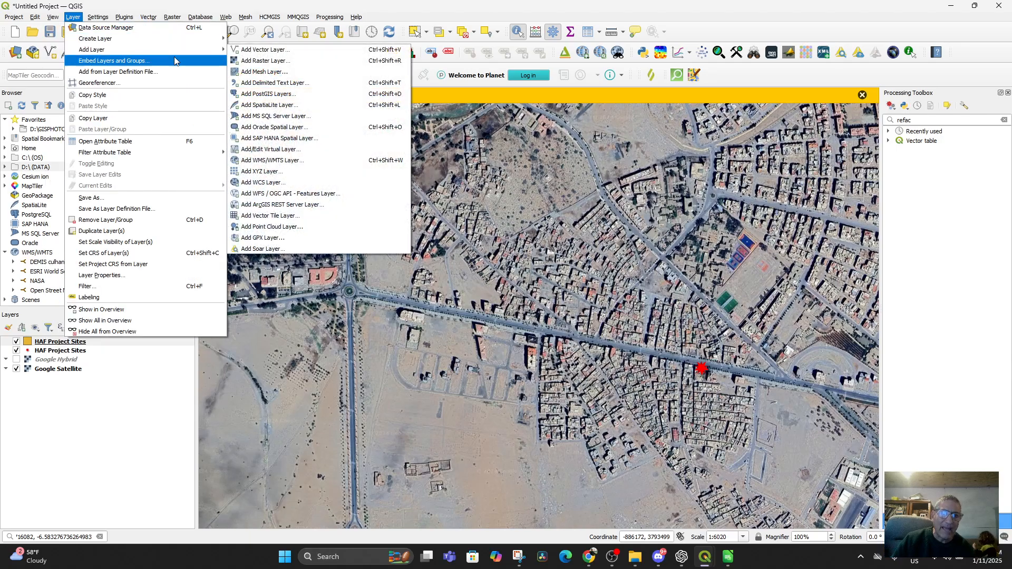
pyautogui.click(279, 83)
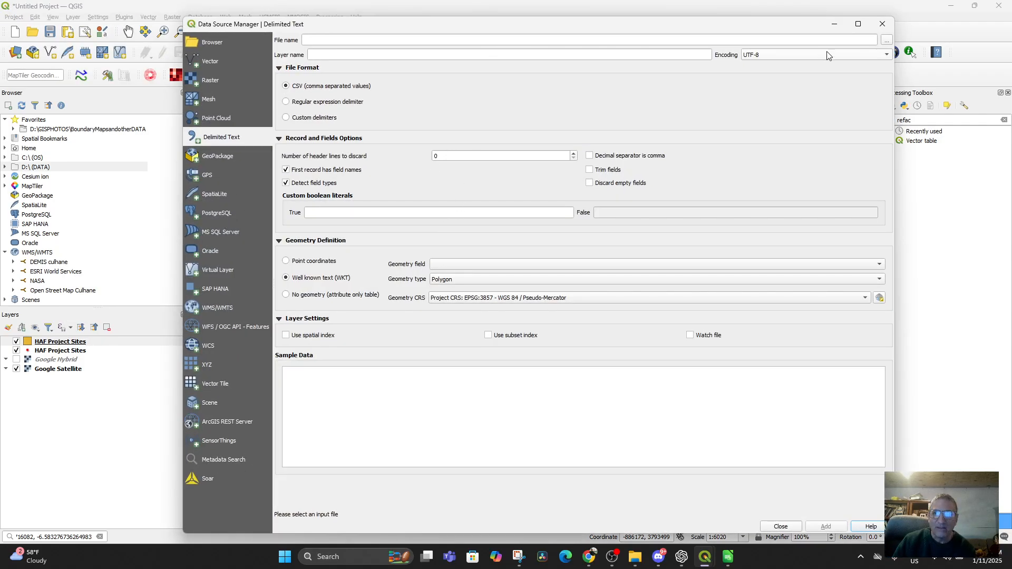
pyautogui.click(886, 41)
pyautogui.click(335, 162)
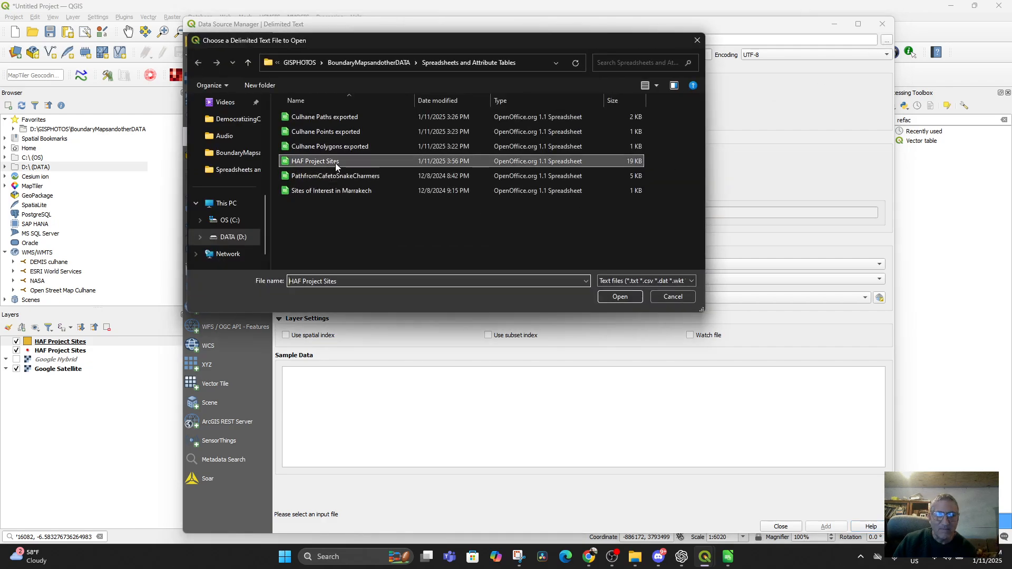
pyautogui.doubleClick(335, 162)
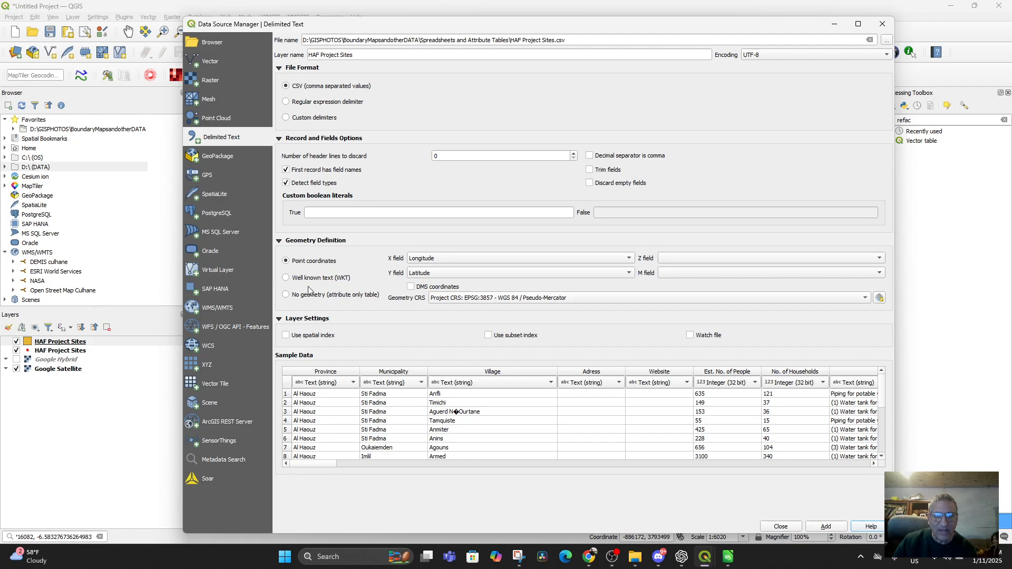
# Step: Define the layer's geometry as well known text (WKT) from the LineWKT field and open the geometry type choices
pyautogui.click(286, 278)
pyautogui.click(477, 263)
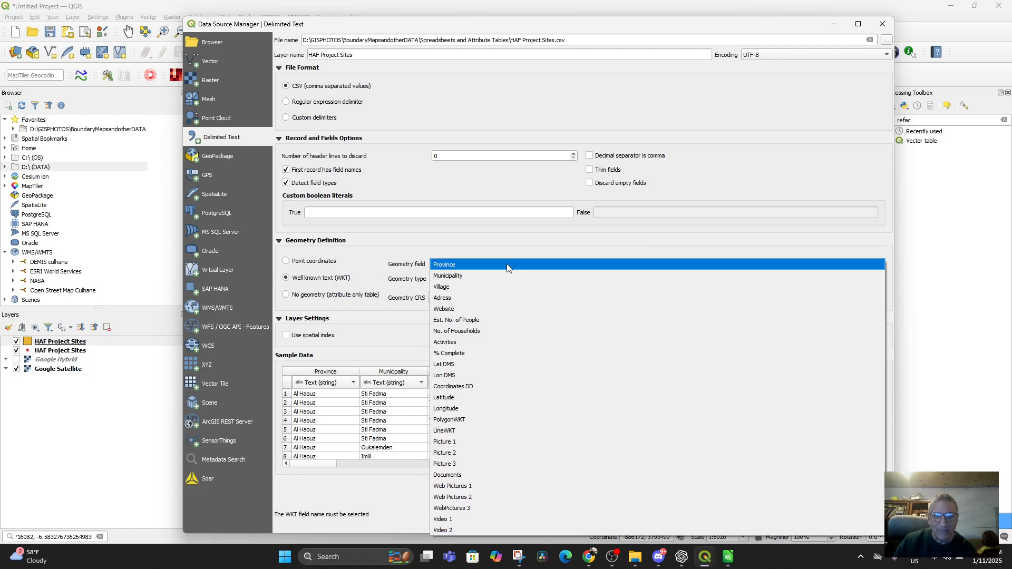
pyautogui.click(477, 431)
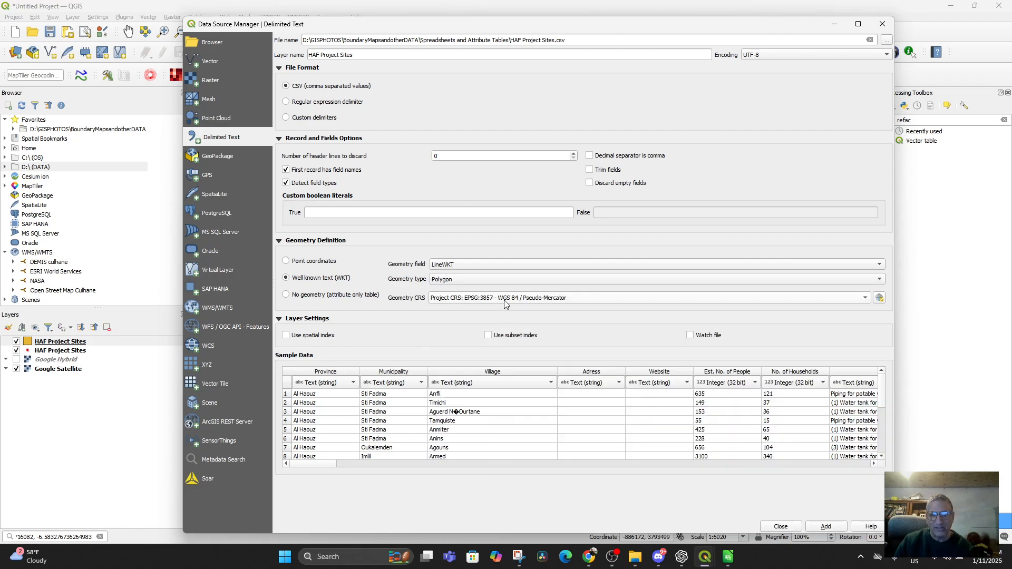
pyautogui.click(444, 283)
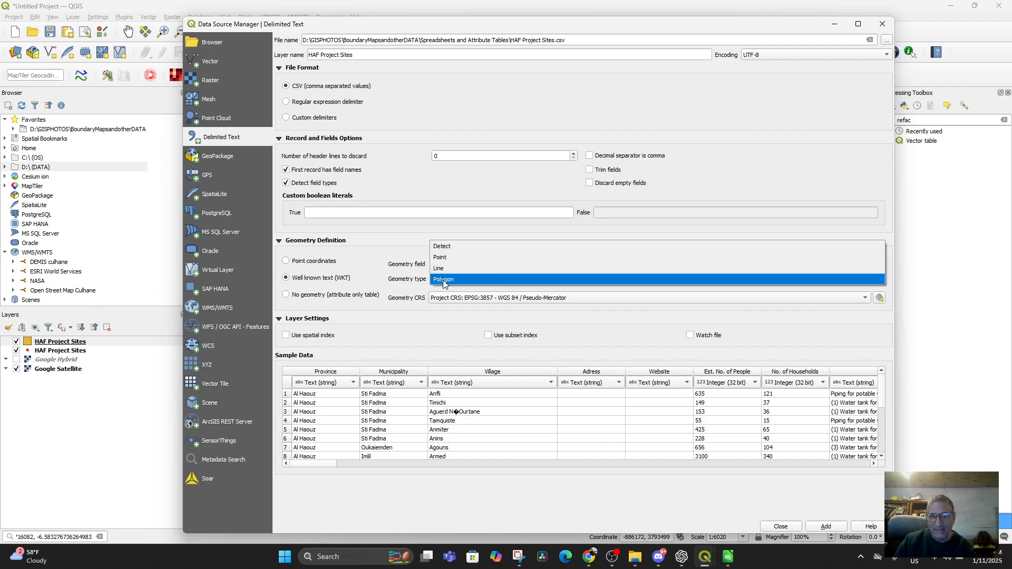
# Step: Add the HAF Project Sites CSV as a delimited text layer with Line geometry from the LineWKT field, and close the data source manager
pyautogui.click(448, 268)
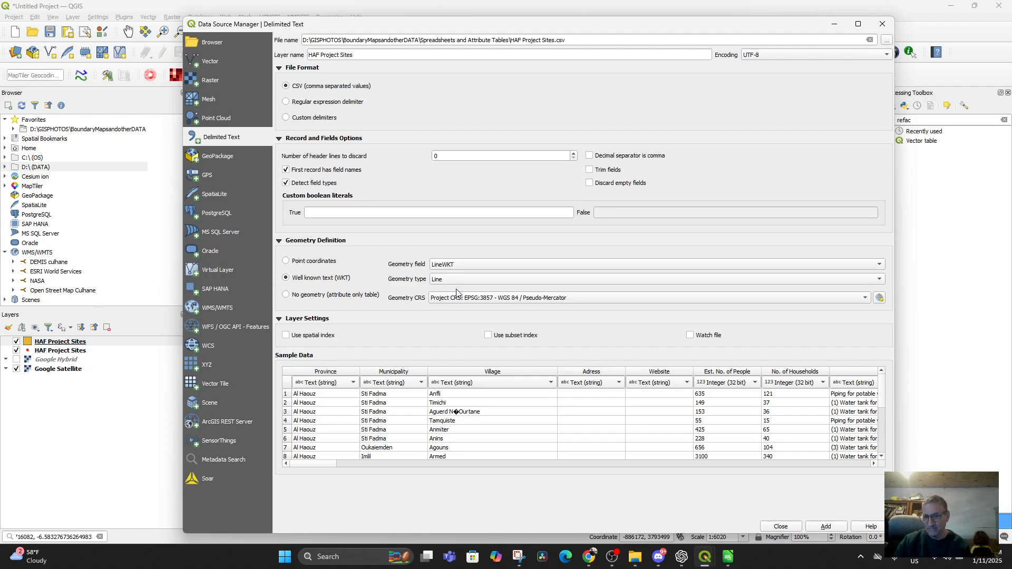
pyautogui.click(822, 527)
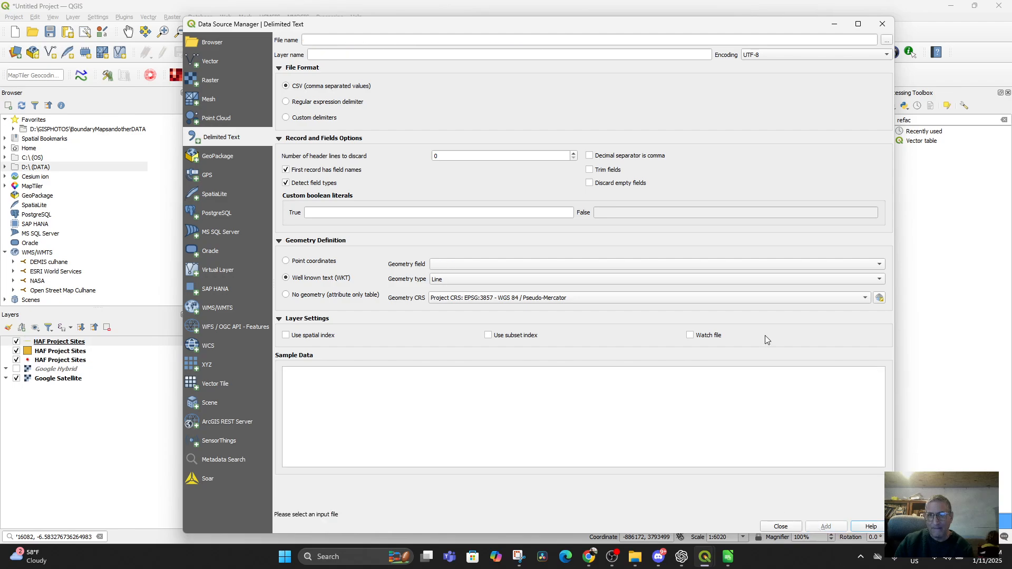
pyautogui.click(885, 40)
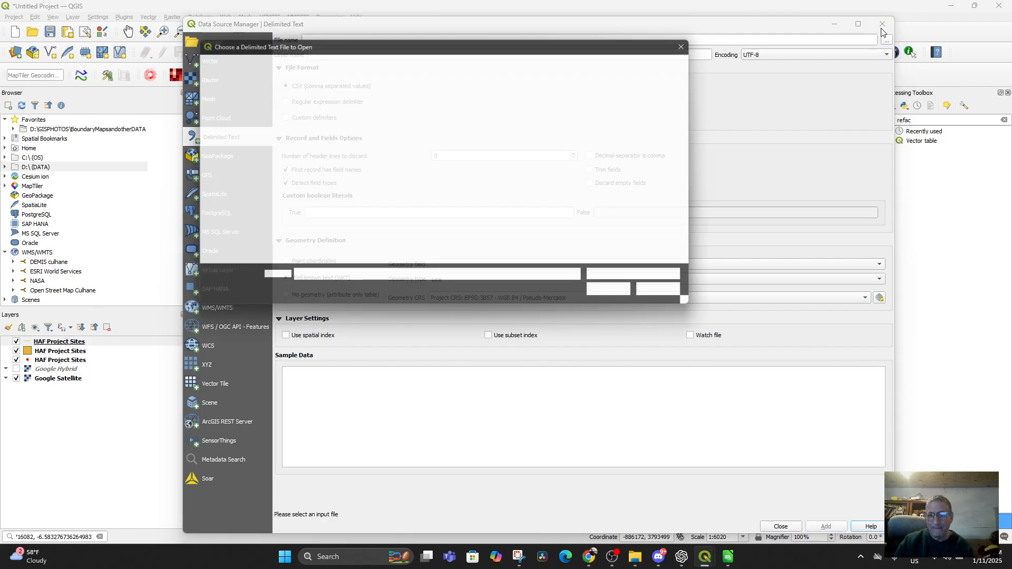
pyautogui.click(702, 41)
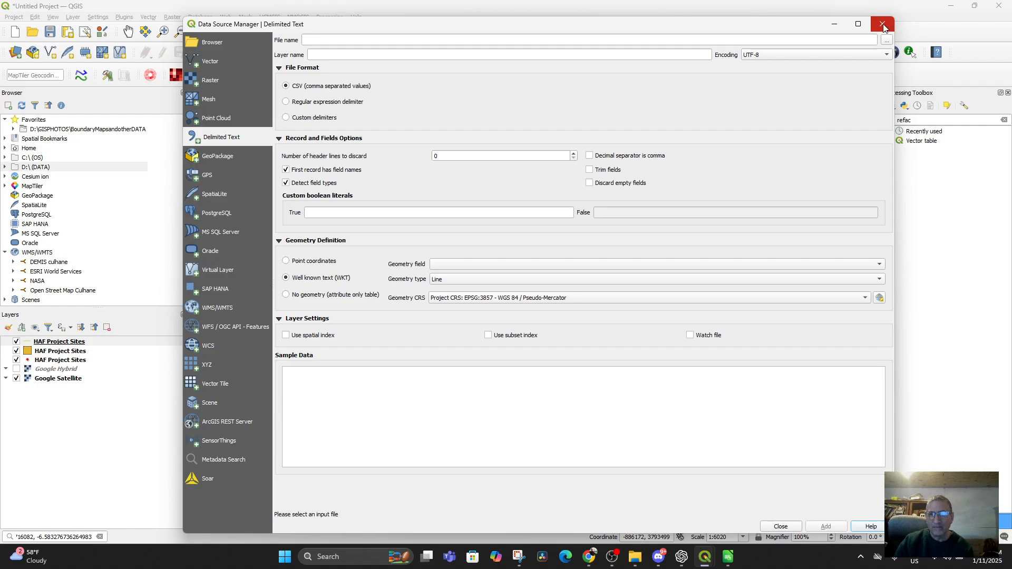
pyautogui.click(881, 25)
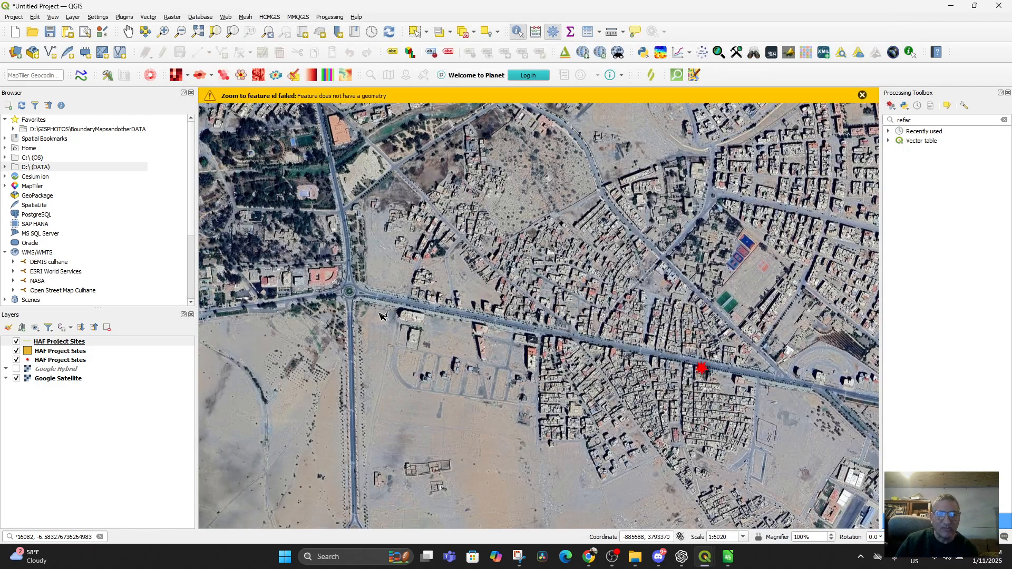
# Step: Set the coordinate reference system of the new HAF Project Sites line layer to EPSG:4326
pyautogui.rightClick(50, 345)
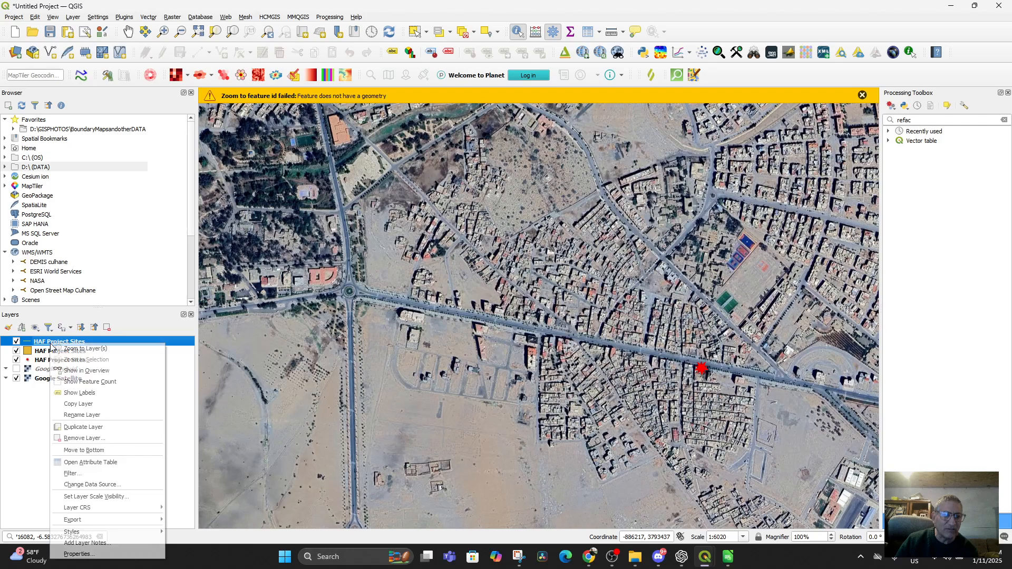
pyautogui.moveTo(97, 509)
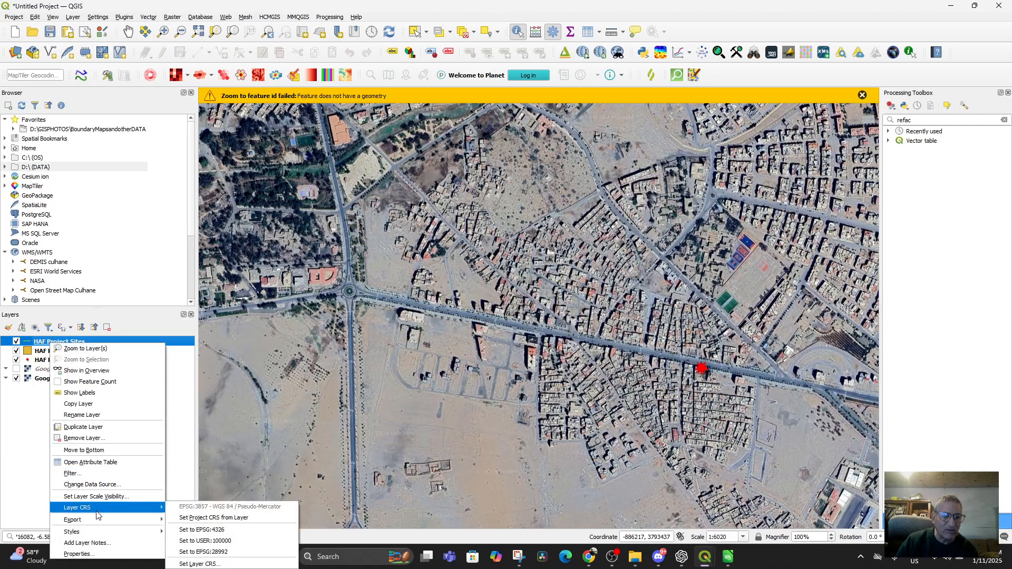
pyautogui.click(214, 529)
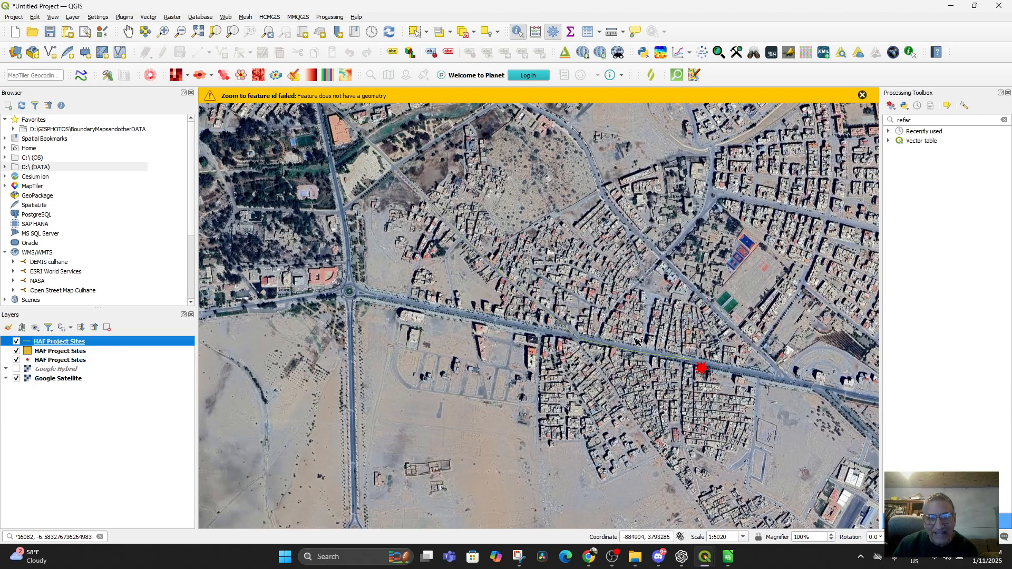
# Step: Style the HAF Project Sites line layer with the "pattern circles" symbol
pyautogui.doubleClick(56, 344)
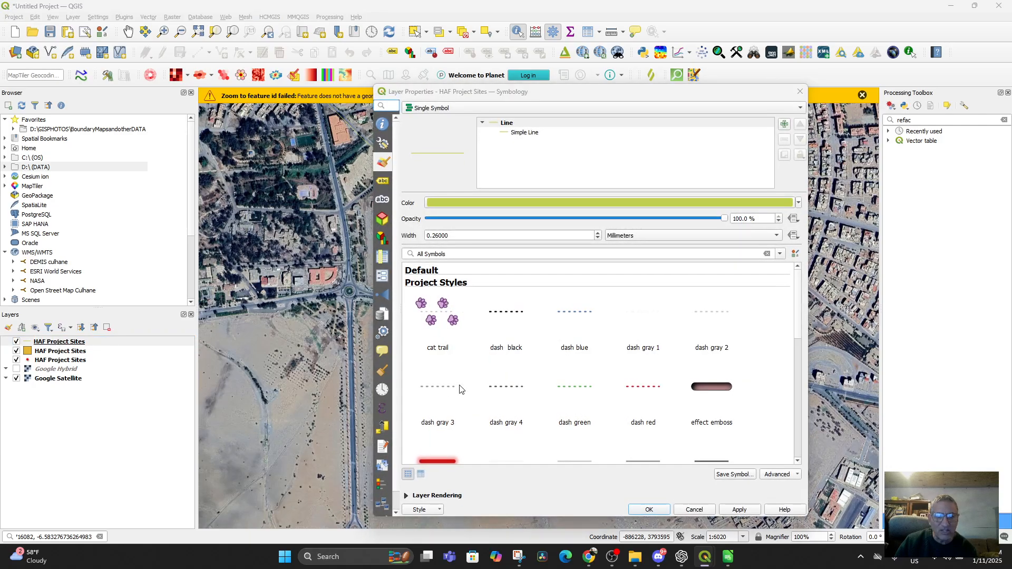
pyautogui.scroll(-3, 512, 372)
pyautogui.click(433, 398)
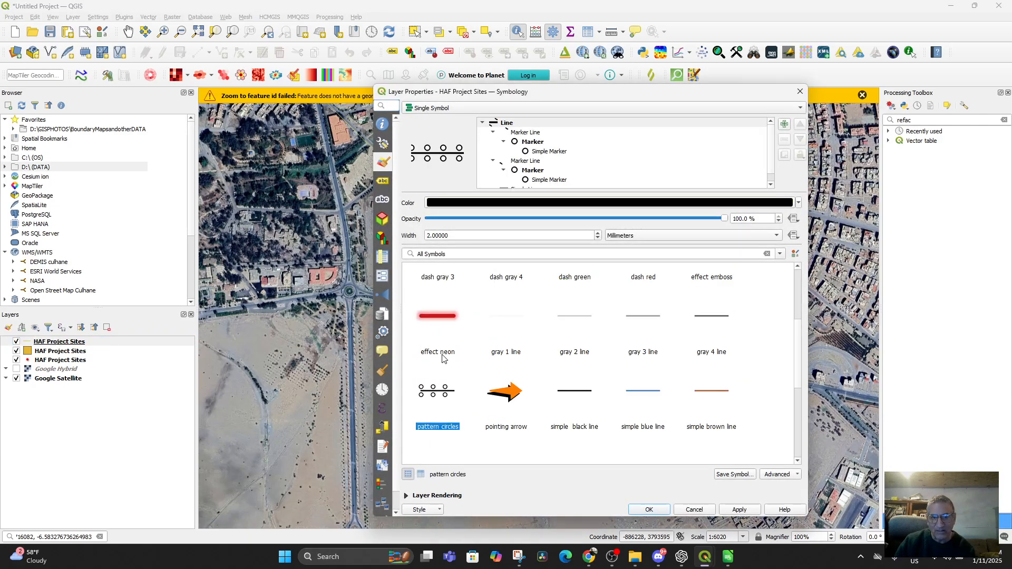
pyautogui.click(649, 510)
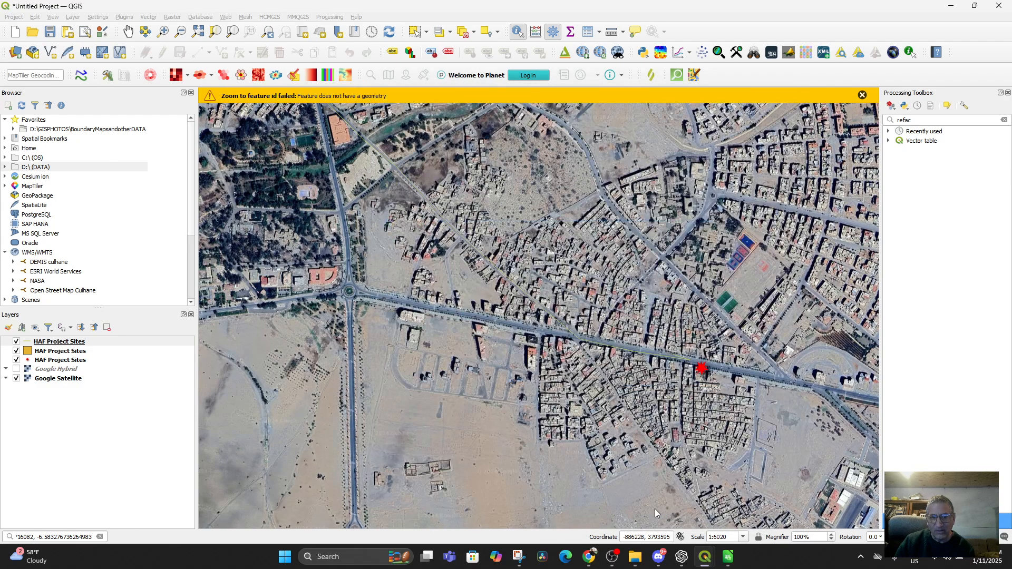
# Step: Follow the circle-patterned route over the satellite imagery from the red point marker to the yellow building polygon, and view the whole route
pyautogui.moveTo(505, 401); pyautogui.dragTo(532, 468)
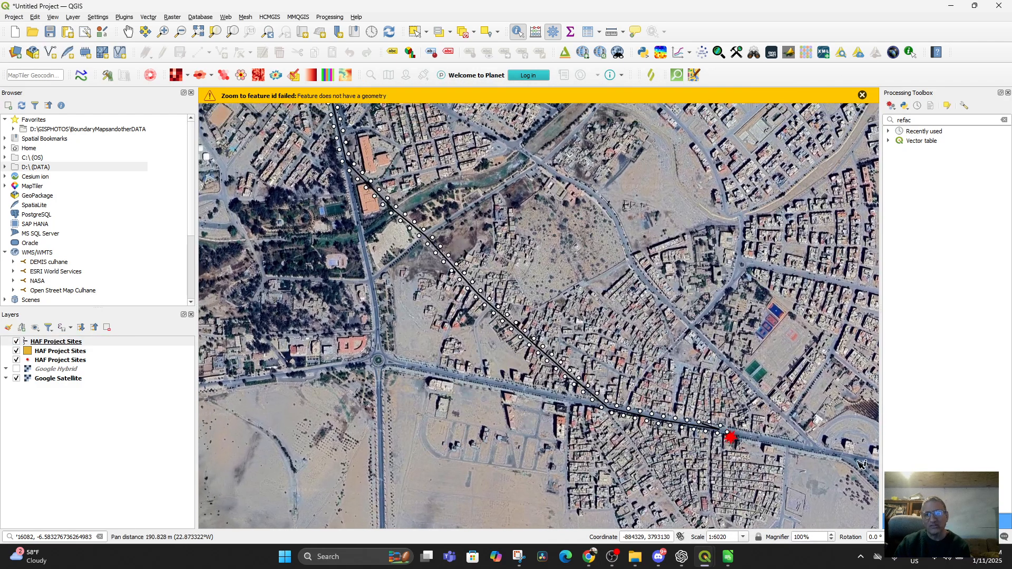
pyautogui.moveTo(390, 221); pyautogui.dragTo(396, 335)
pyautogui.scroll(3, 395, 335)
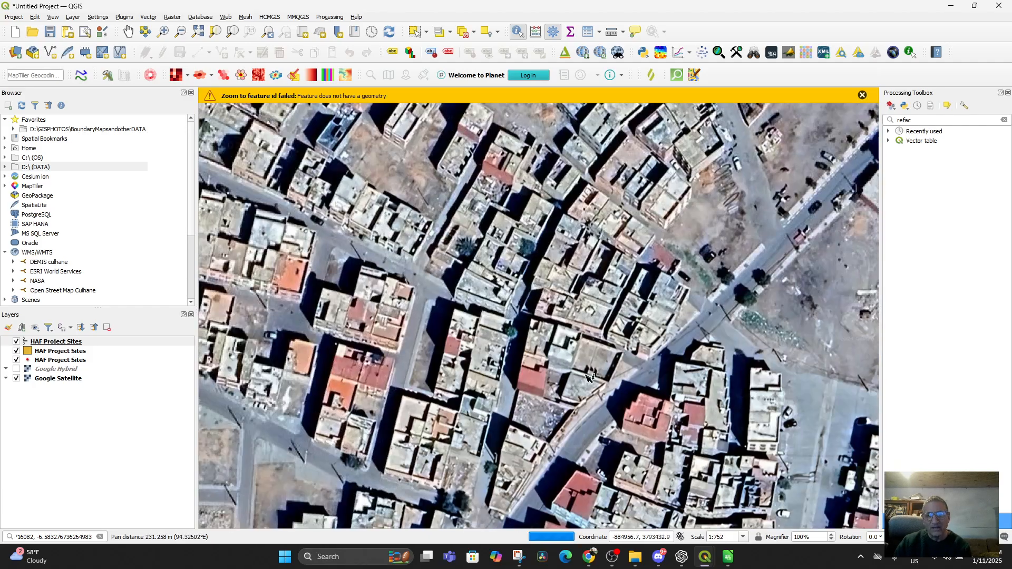
pyautogui.scroll(-1, 586, 375)
pyautogui.moveTo(585, 374); pyautogui.dragTo(600, 190)
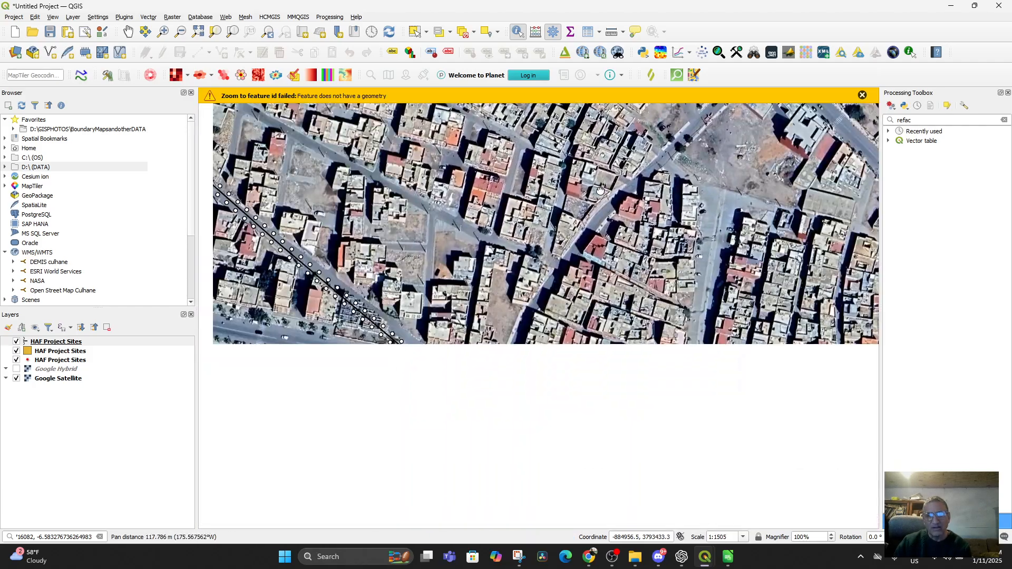
pyautogui.moveTo(644, 378); pyautogui.dragTo(639, 325)
pyautogui.moveTo(618, 394); pyautogui.dragTo(693, 457)
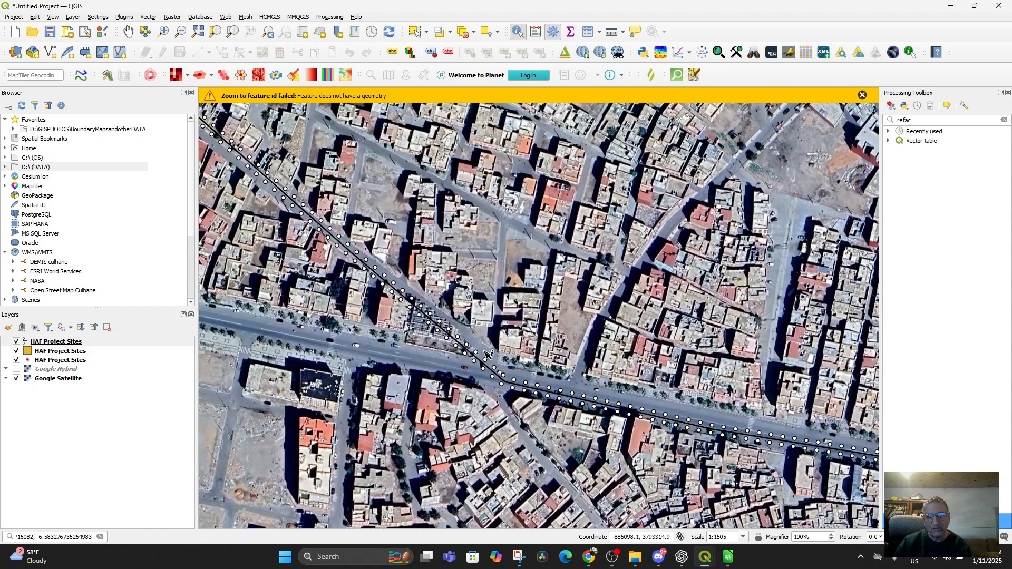
pyautogui.moveTo(348, 217); pyautogui.dragTo(486, 350)
pyautogui.scroll(1, 528, 334)
pyautogui.moveTo(297, 237); pyautogui.dragTo(494, 375)
pyautogui.moveTo(337, 232); pyautogui.dragTo(475, 379)
pyautogui.scroll(-1, 393, 303)
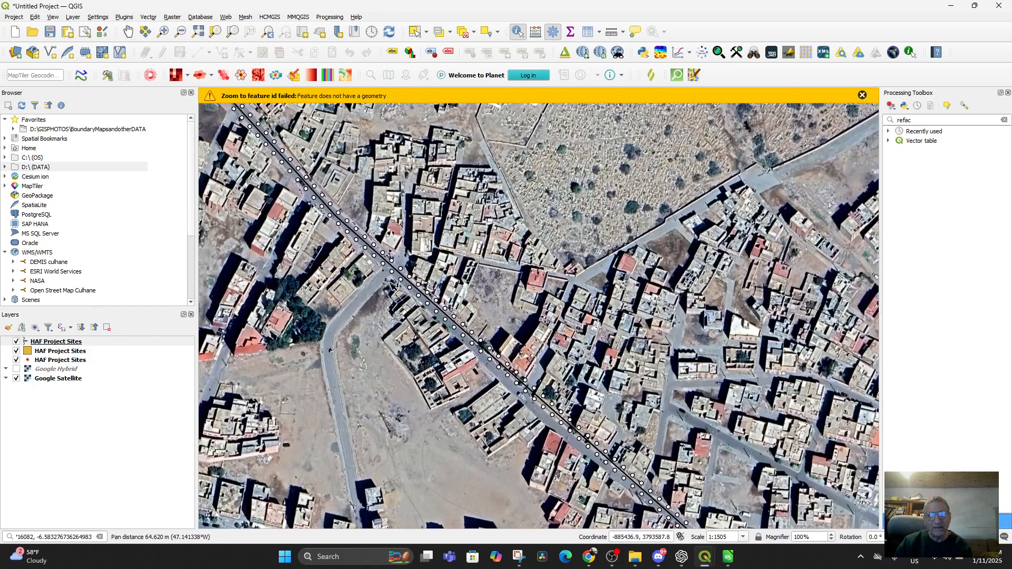
pyautogui.moveTo(393, 303); pyautogui.dragTo(548, 448)
pyautogui.moveTo(340, 167); pyautogui.dragTo(414, 260)
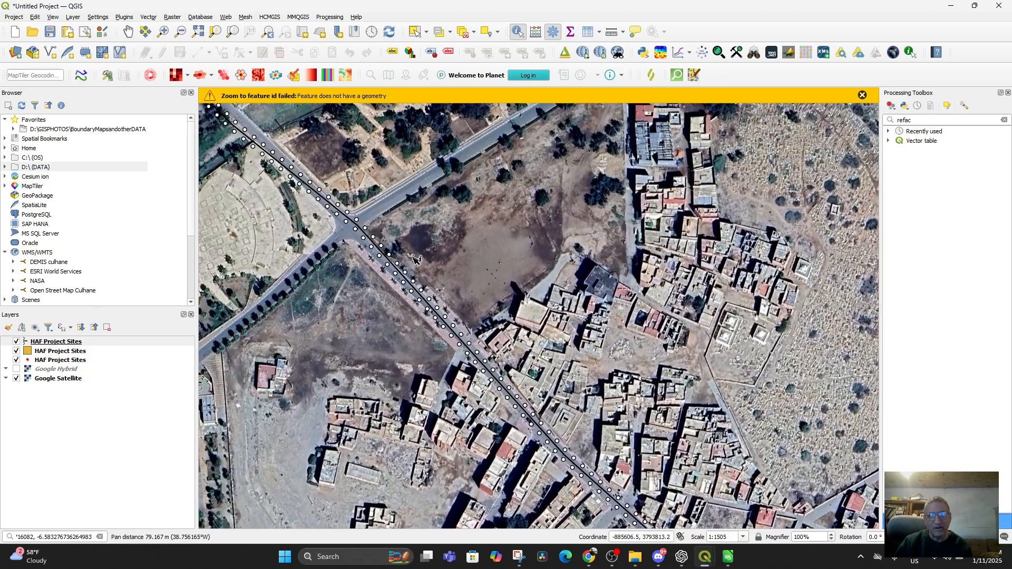
pyautogui.moveTo(272, 275); pyautogui.dragTo(361, 365)
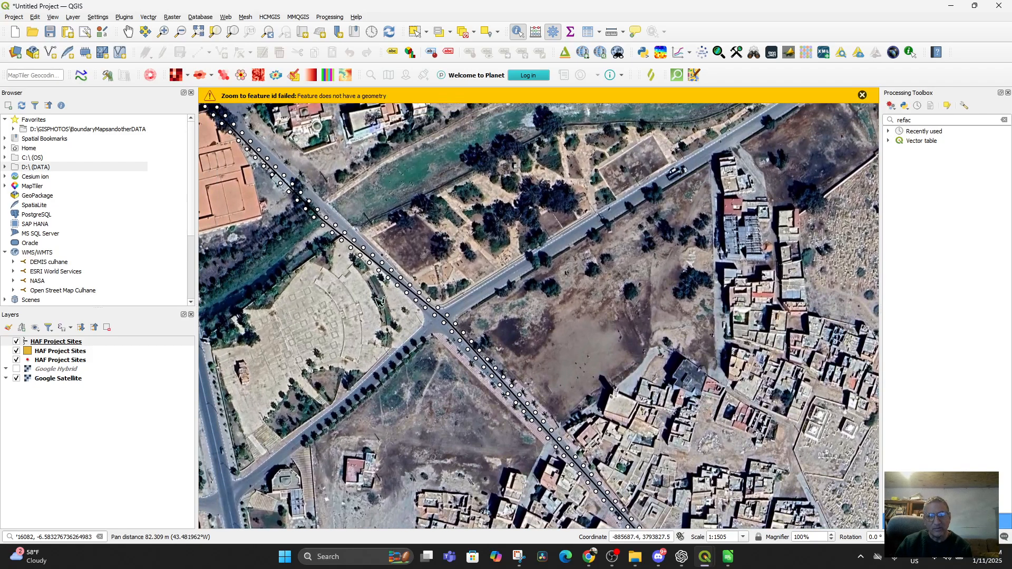
pyautogui.moveTo(431, 319); pyautogui.dragTo(573, 449)
pyautogui.moveTo(473, 318); pyautogui.dragTo(532, 372)
pyautogui.moveTo(447, 316); pyautogui.dragTo(555, 426)
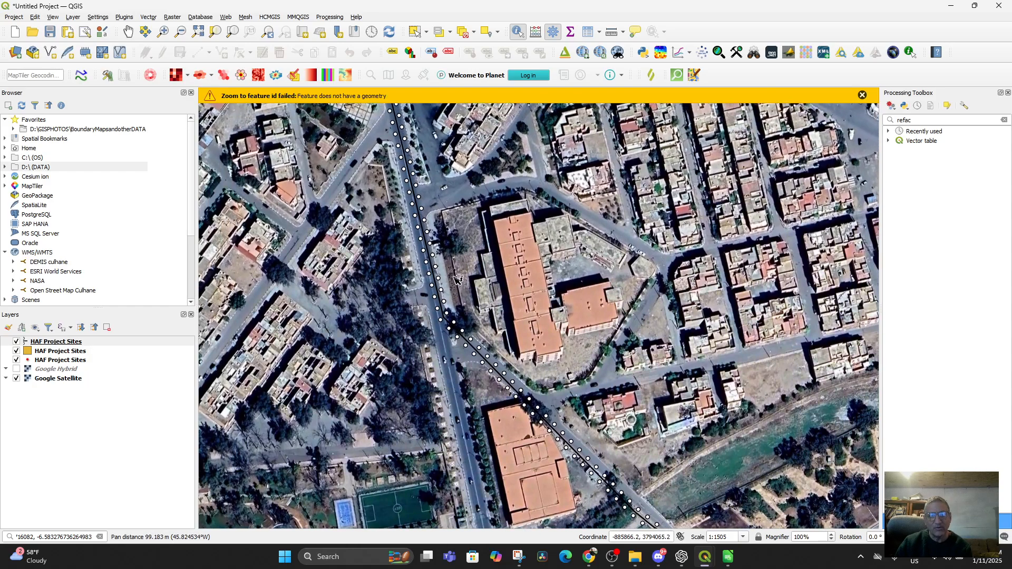
pyautogui.moveTo(459, 221); pyautogui.dragTo(532, 403)
pyautogui.moveTo(495, 278); pyautogui.dragTo(506, 430)
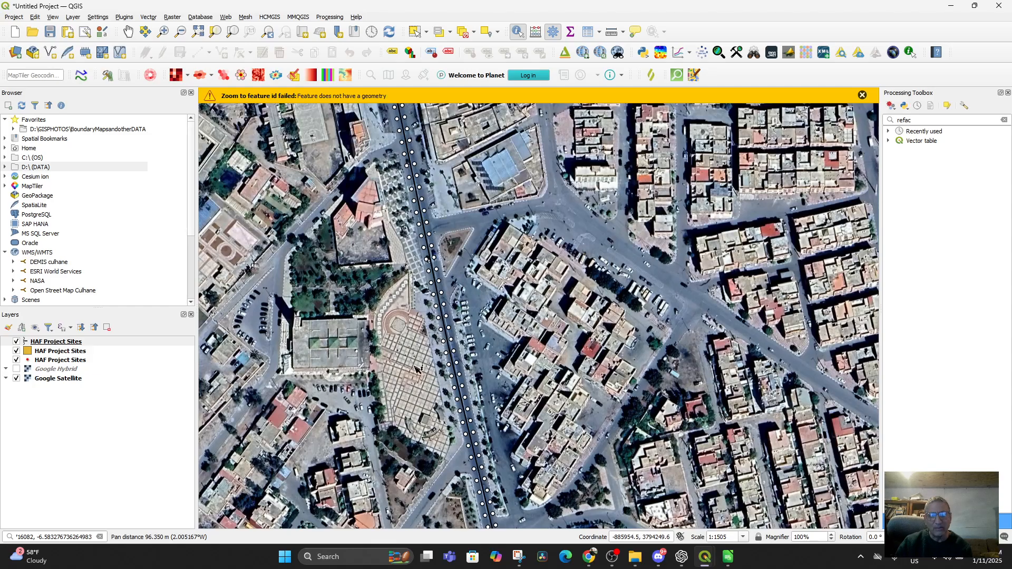
pyautogui.moveTo(459, 270); pyautogui.dragTo(501, 438)
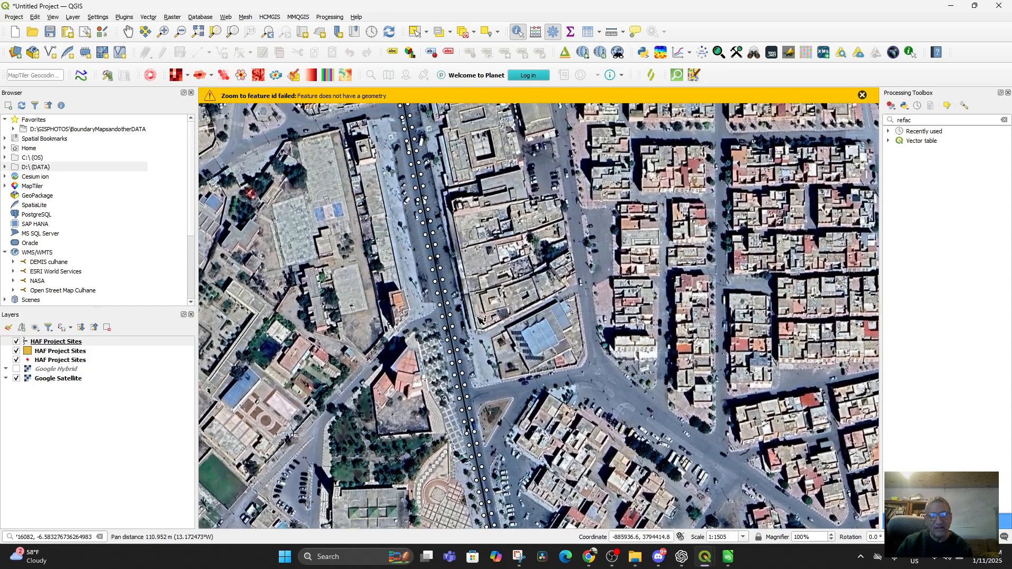
pyautogui.moveTo(460, 478); pyautogui.dragTo(446, 394)
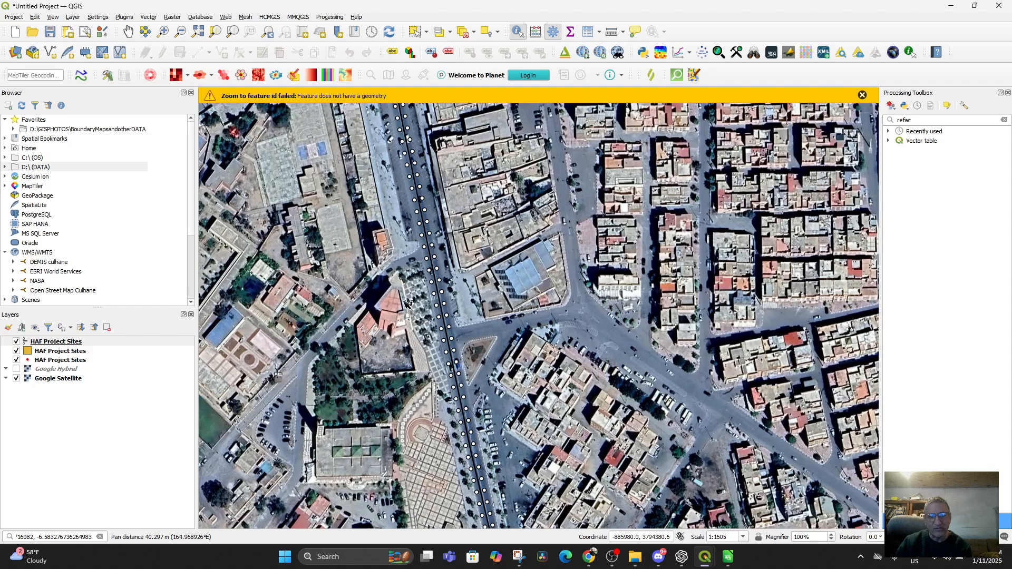
pyautogui.moveTo(438, 184); pyautogui.dragTo(456, 349)
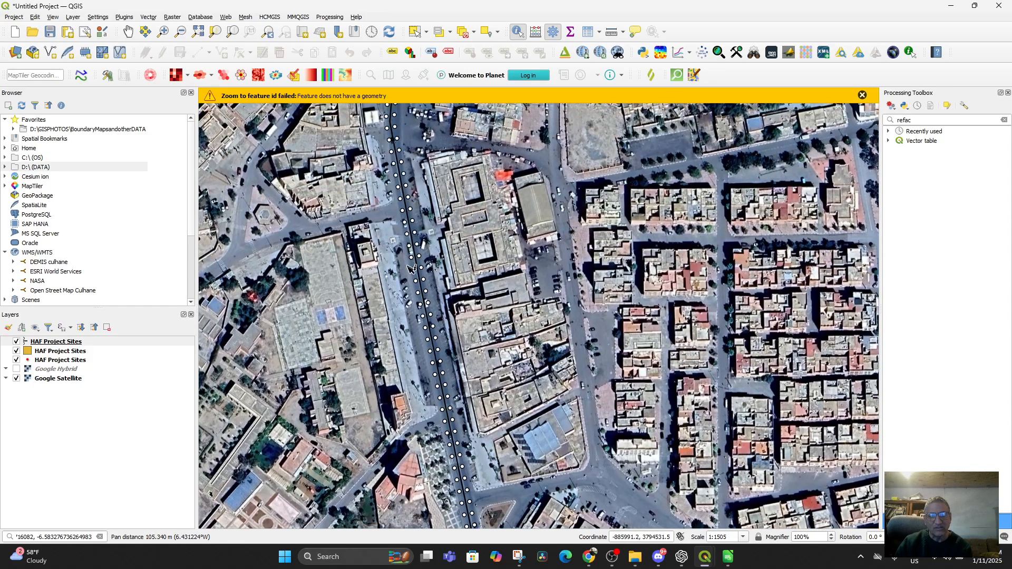
pyautogui.moveTo(439, 126); pyautogui.dragTo(472, 301)
pyautogui.moveTo(482, 131); pyautogui.dragTo(455, 292)
pyautogui.moveTo(460, 211); pyautogui.dragTo(450, 393)
pyautogui.moveTo(471, 263); pyautogui.dragTo(463, 402)
pyautogui.moveTo(502, 258); pyautogui.dragTo(470, 434)
pyautogui.moveTo(481, 277); pyautogui.dragTo(462, 416)
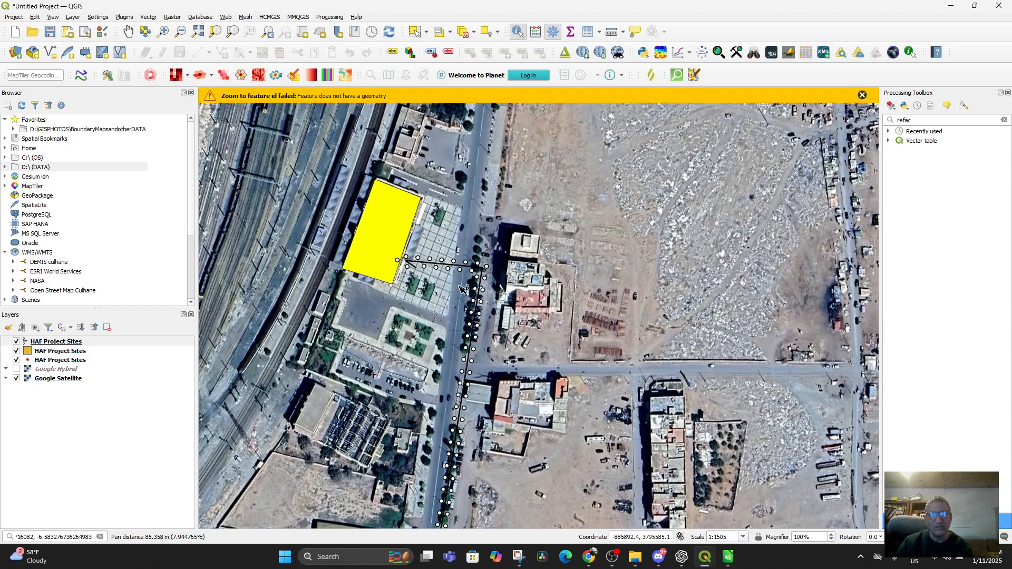
pyautogui.scroll(-4, 449, 310)
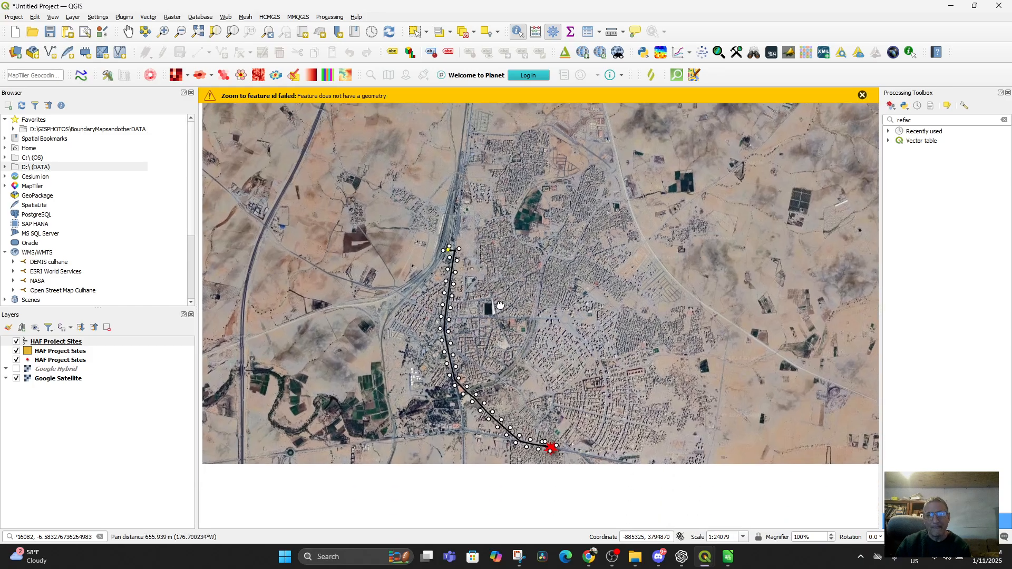
pyautogui.moveTo(495, 342); pyautogui.dragTo(475, 226)
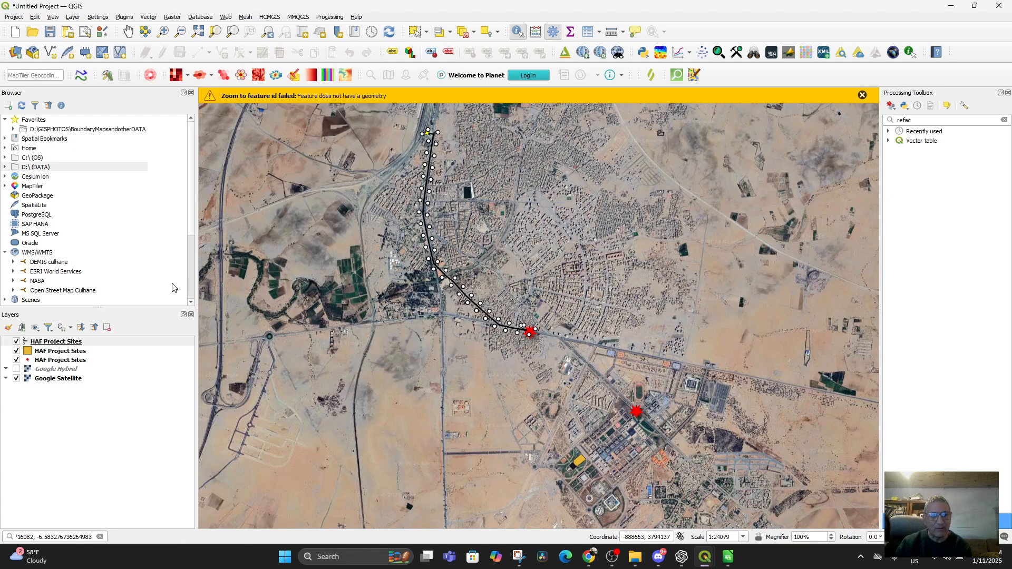
# Step: Open the line layer's attribute table and zoom the map to the Marrakech feature in row 28, the path from the cafe
pyautogui.rightClick(51, 343)
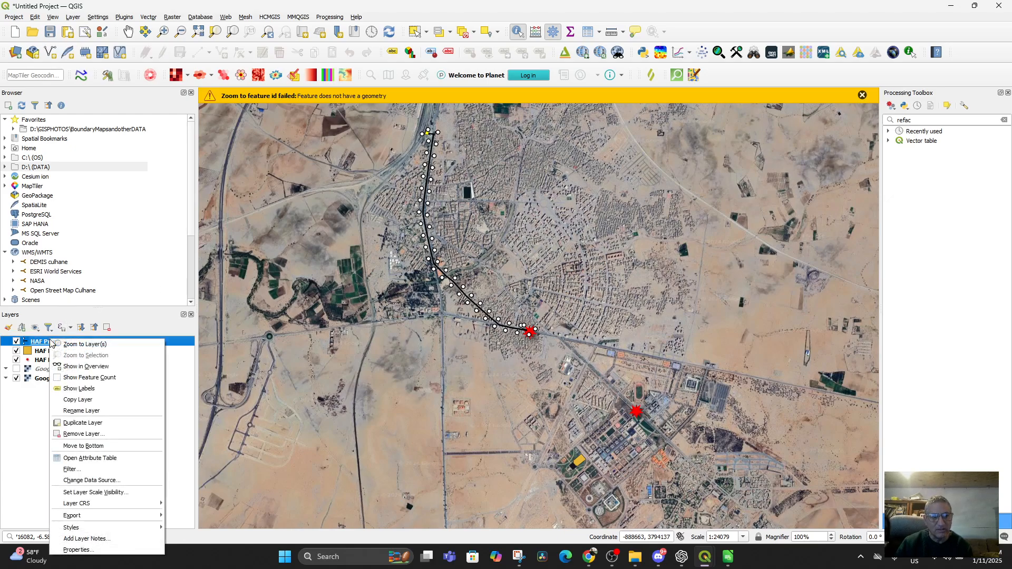
pyautogui.click(103, 457)
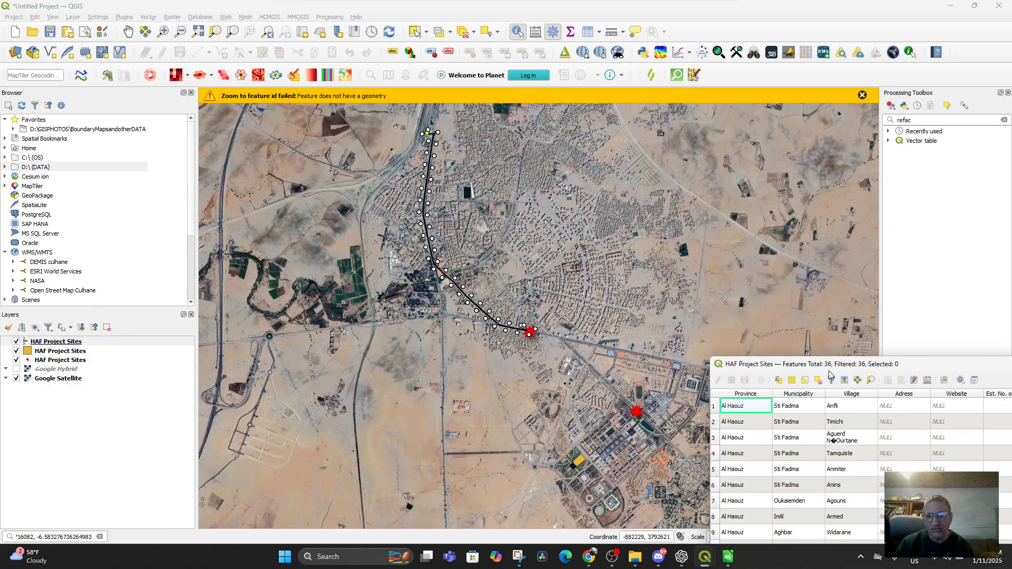
pyautogui.moveTo(829, 369); pyautogui.dragTo(670, 98)
pyautogui.scroll(-6, 693, 379)
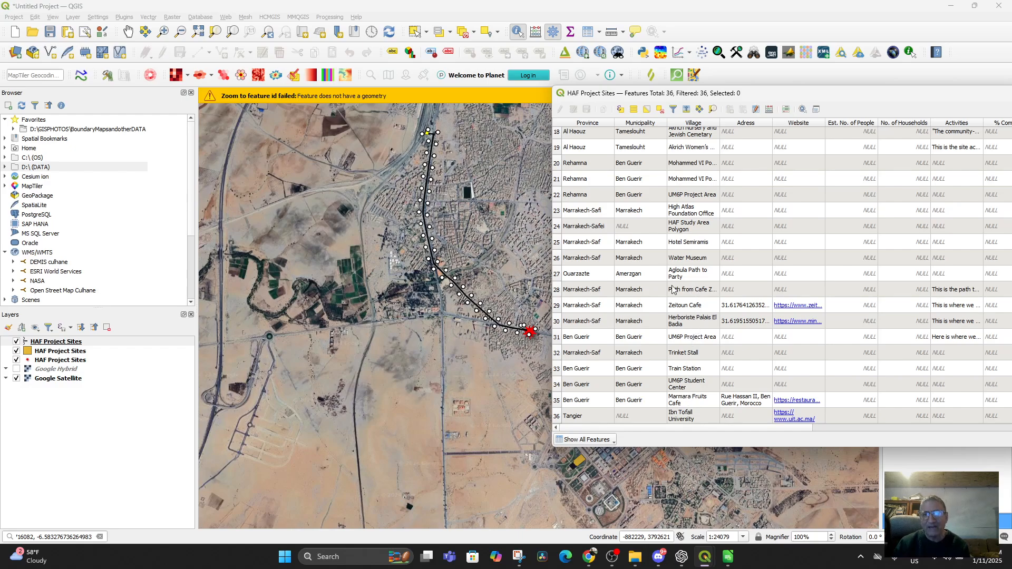
pyautogui.click(606, 293)
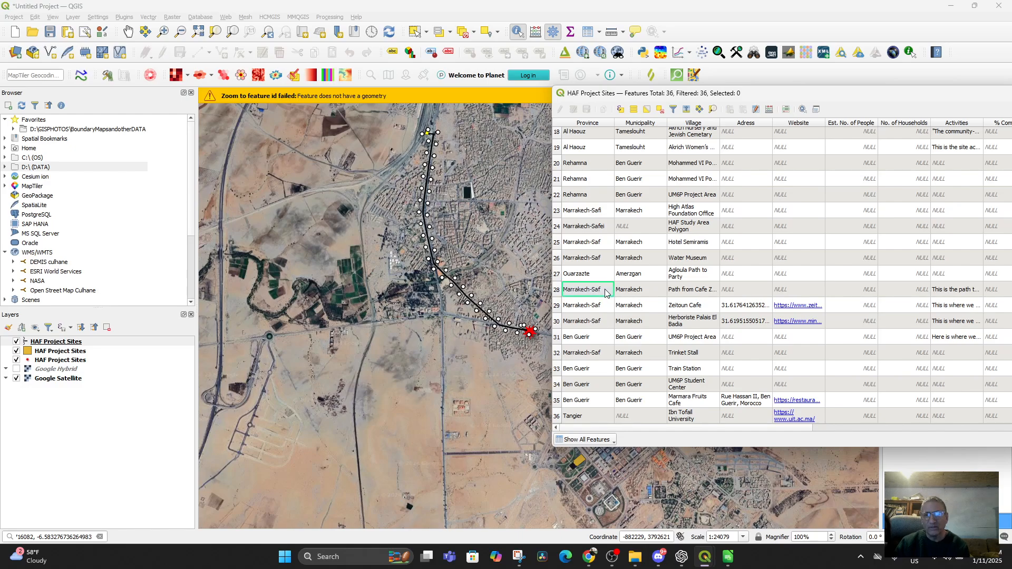
pyautogui.rightClick(606, 293)
pyautogui.click(635, 316)
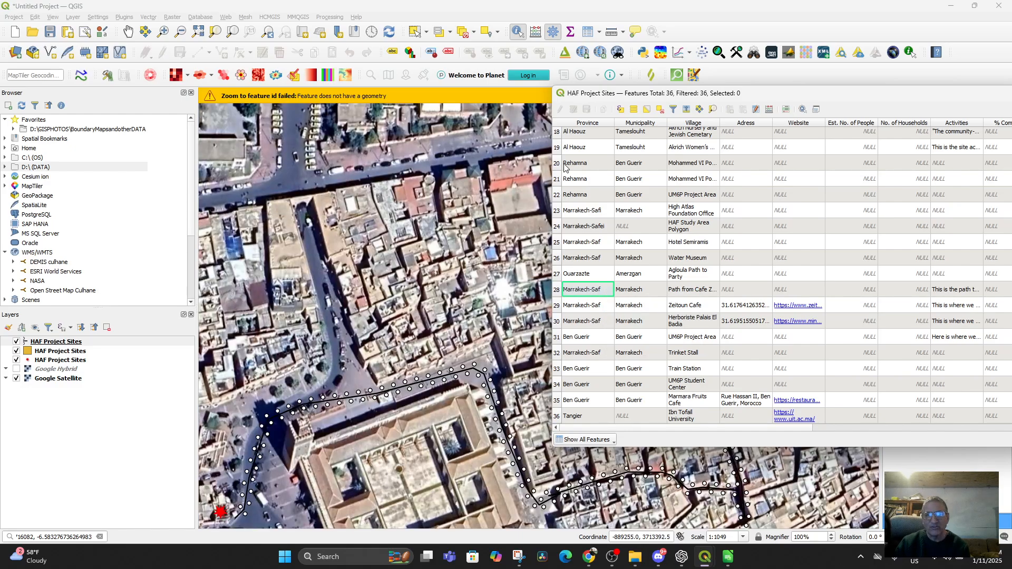
# Step: Identify the HAF Project Sites point beside the end of the Marrakech path and open its website link
pyautogui.click(513, 219)
pyautogui.scroll(-2, 579, 372)
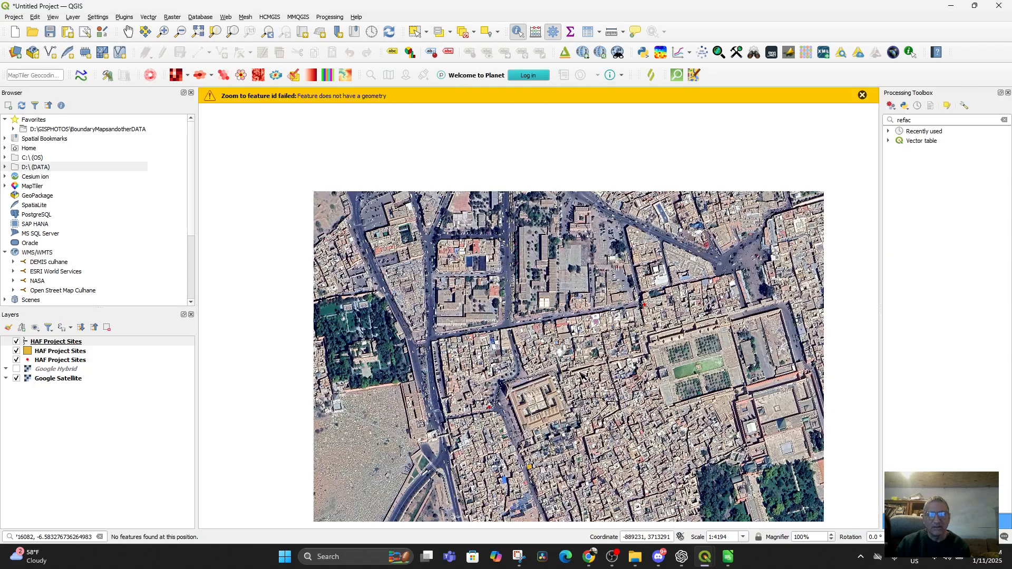
pyautogui.moveTo(637, 356); pyautogui.dragTo(642, 343)
pyautogui.scroll(3, 645, 347)
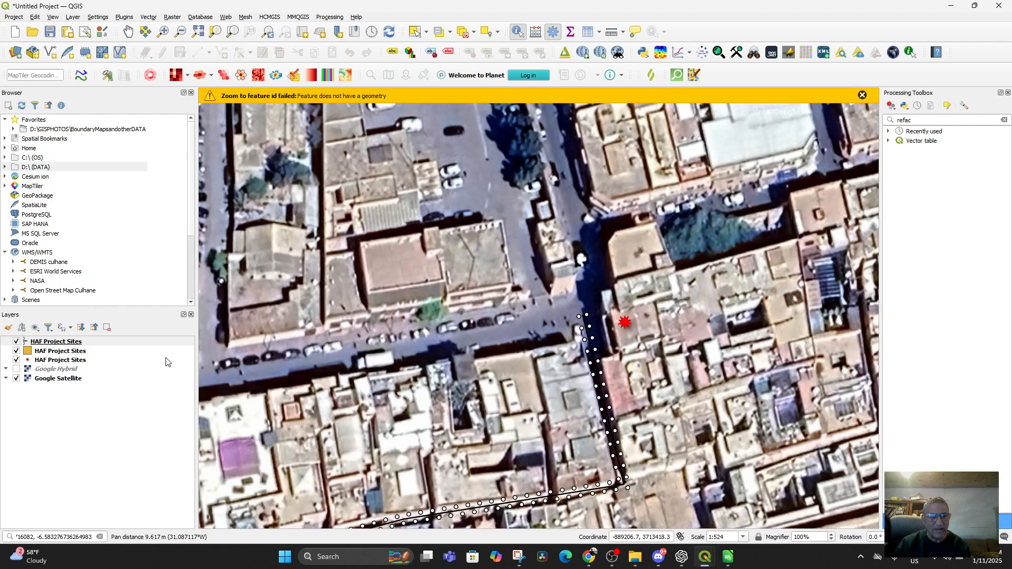
pyautogui.click(59, 360)
pyautogui.click(625, 326)
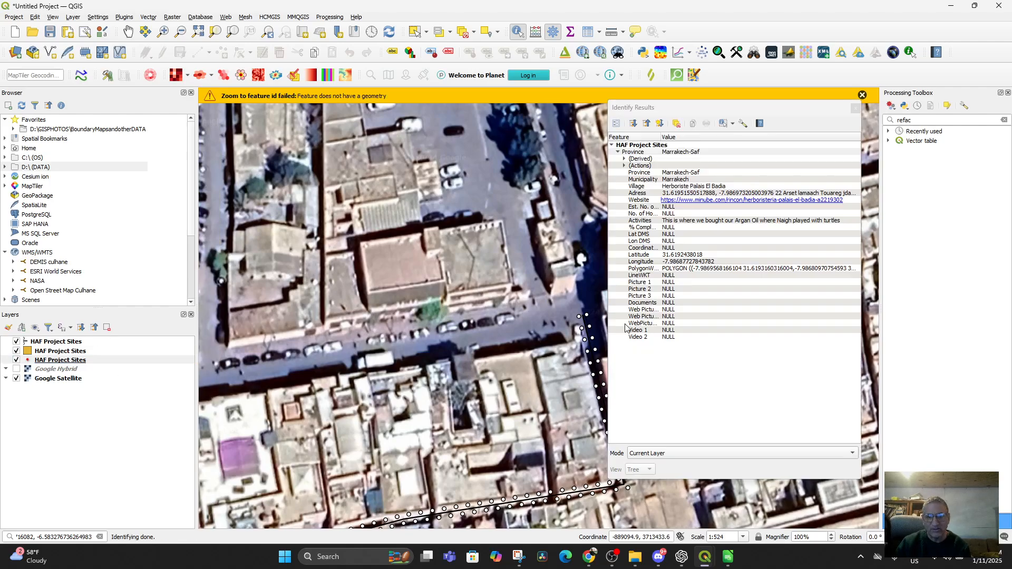
pyautogui.click(722, 198)
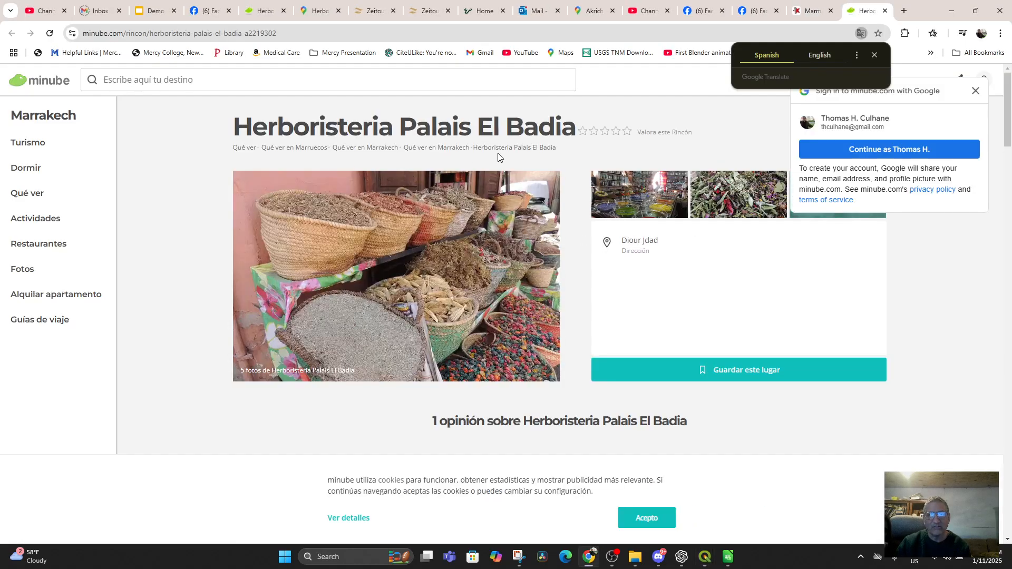
# Step: Look through the herb shop's web page, return to QGIS and close the identify results
pyautogui.scroll(-9, 503, 279)
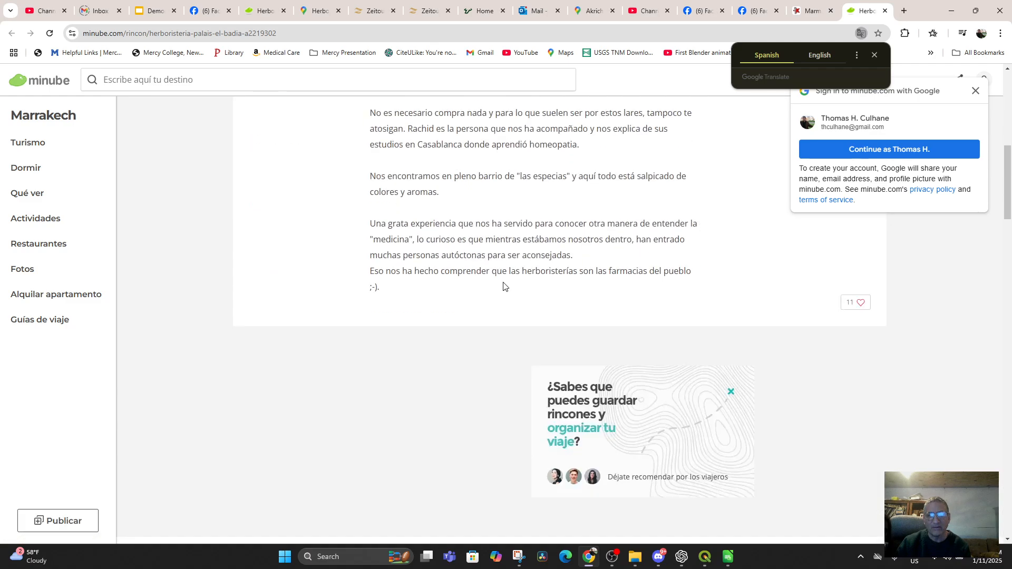
pyautogui.scroll(9, 503, 286)
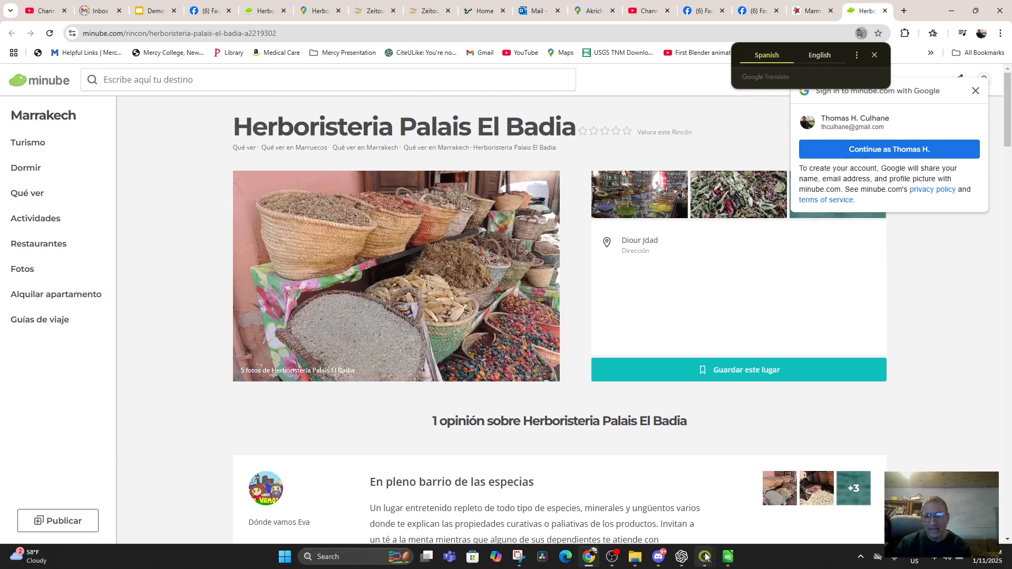
pyautogui.moveTo(706, 557)
pyautogui.click(471, 500)
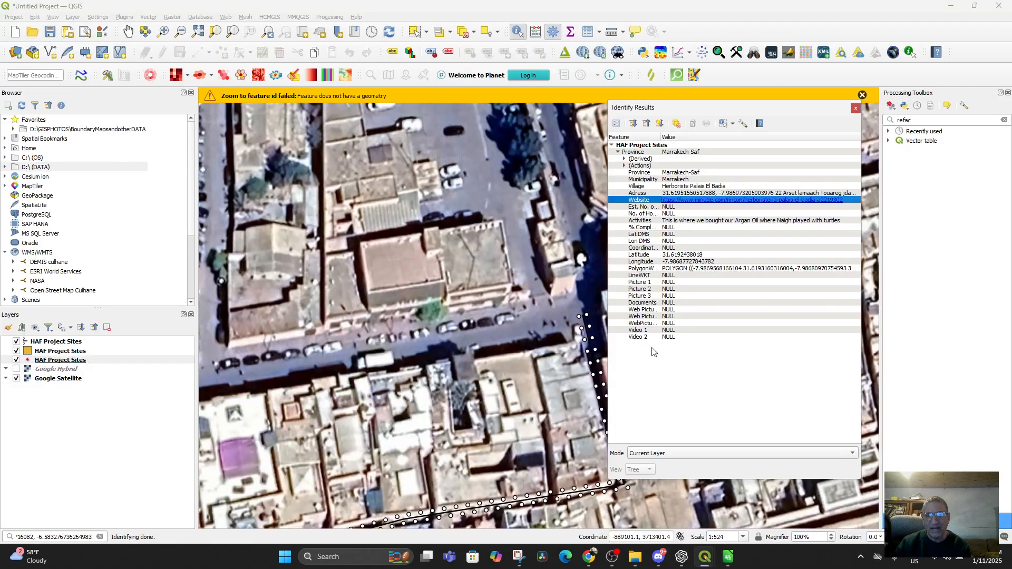
pyautogui.click(855, 108)
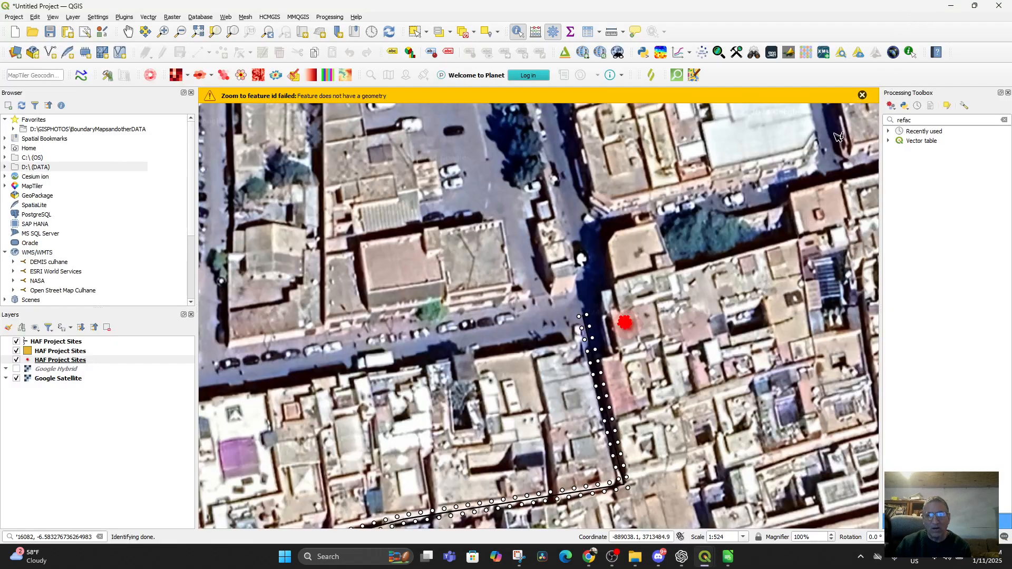
# Step: Follow the circle-patterned route from the herb shop marker to the red point at its other end, and view its surroundings
pyautogui.moveTo(636, 488); pyautogui.dragTo(733, 358)
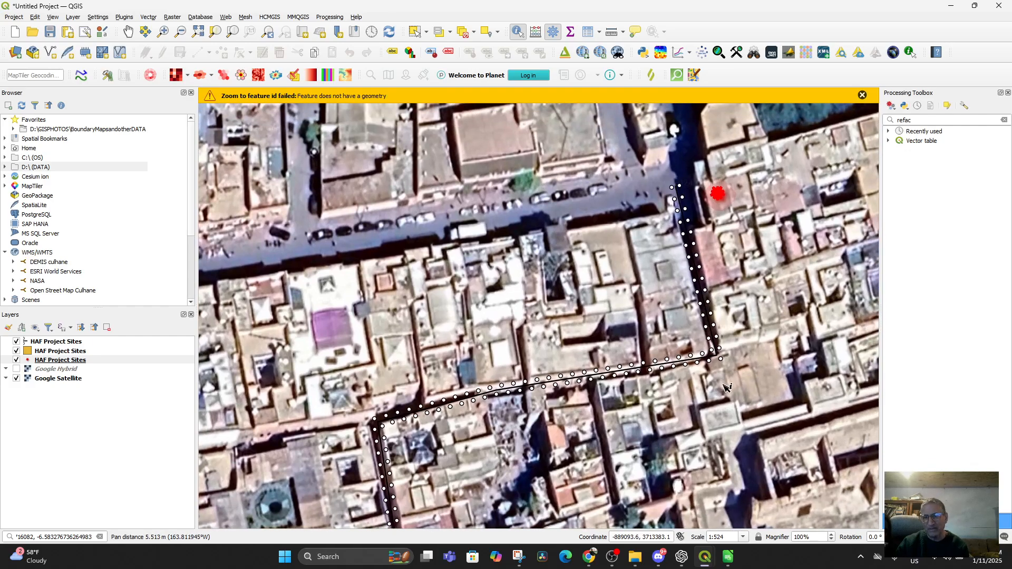
pyautogui.scroll(-3, 738, 374)
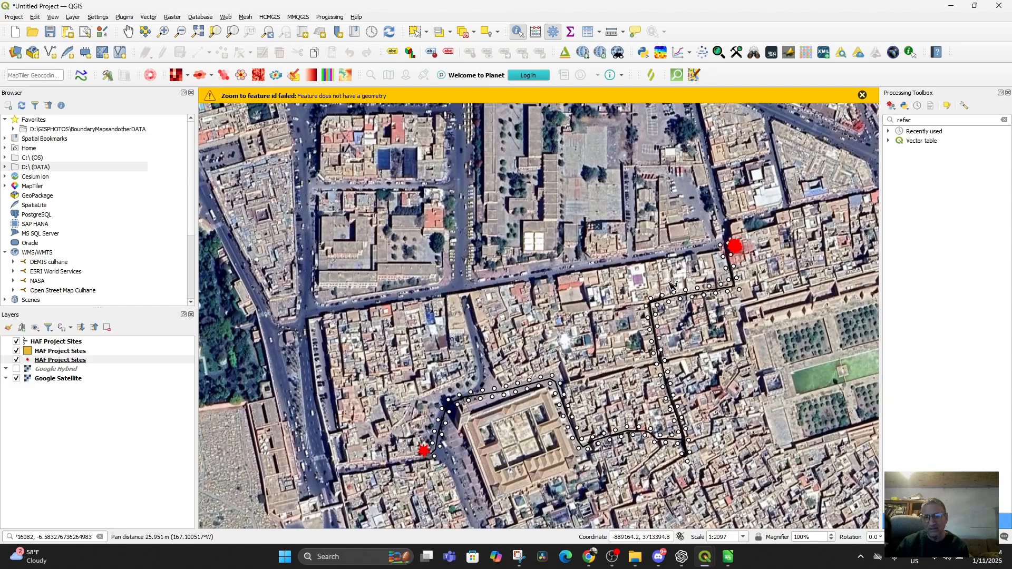
pyautogui.moveTo(667, 463); pyautogui.dragTo(705, 363)
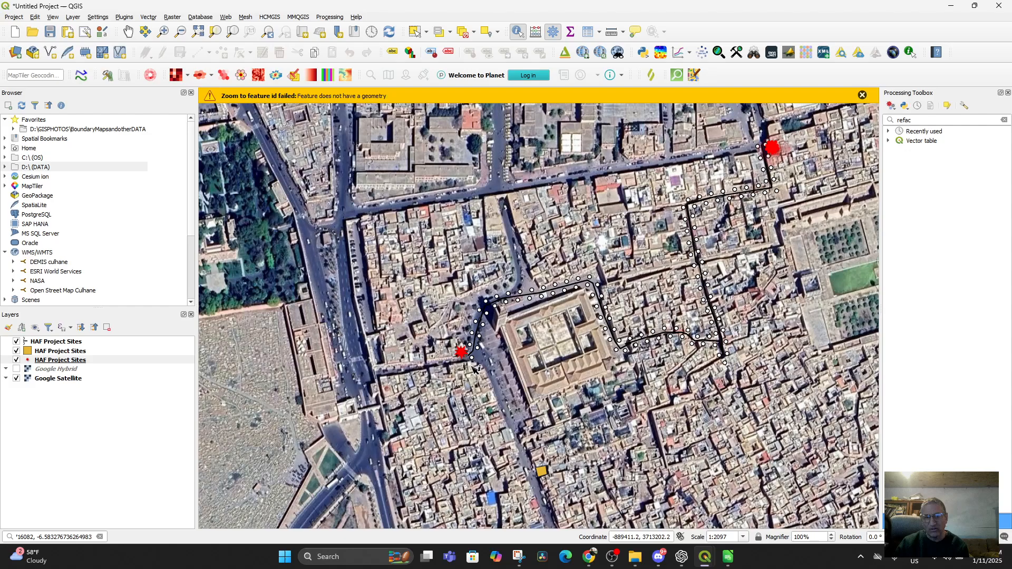
pyautogui.scroll(2, 472, 369)
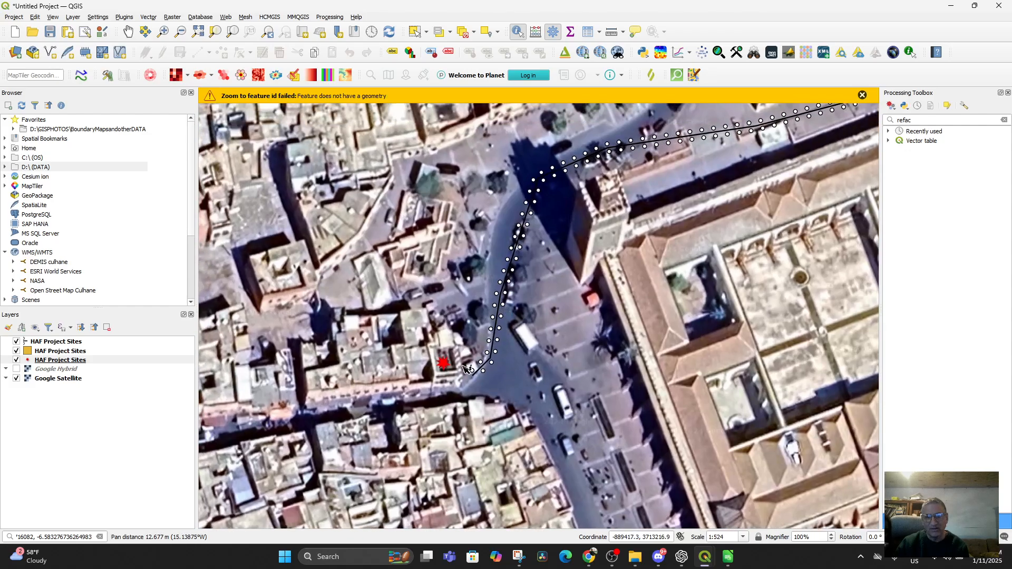
pyautogui.moveTo(616, 278); pyautogui.dragTo(555, 112)
pyautogui.scroll(1, 555, 112)
pyautogui.scroll(-4, 702, 305)
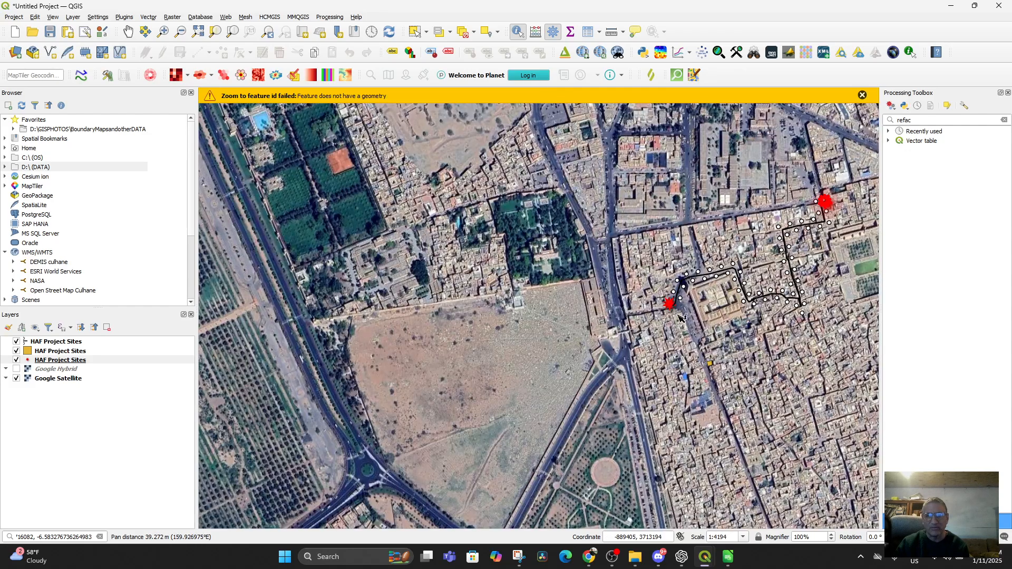
pyautogui.moveTo(679, 315); pyautogui.dragTo(534, 362)
pyautogui.scroll(2, 695, 341)
pyautogui.scroll(-3, 644, 324)
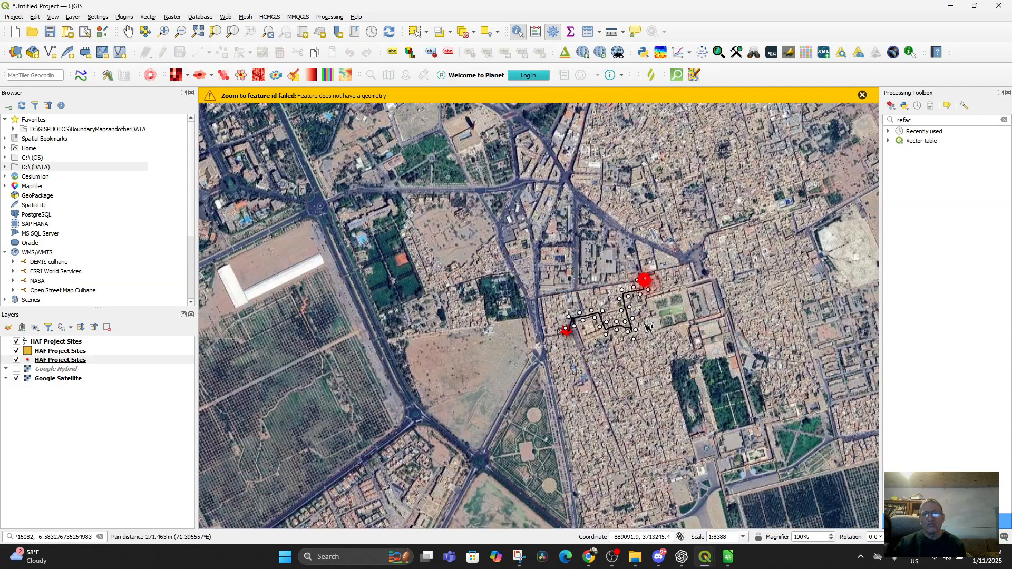
# Step: View the project sites across the wider region and identify the High Atlas Foundation Office and Akrich Nursery points
pyautogui.scroll(-5, 584, 300)
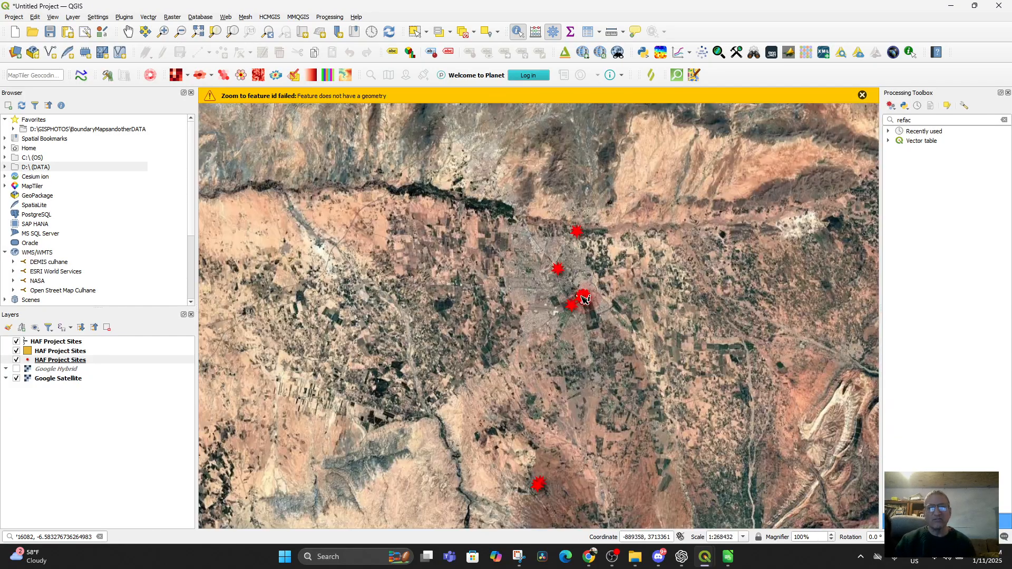
pyautogui.scroll(-3, 584, 299)
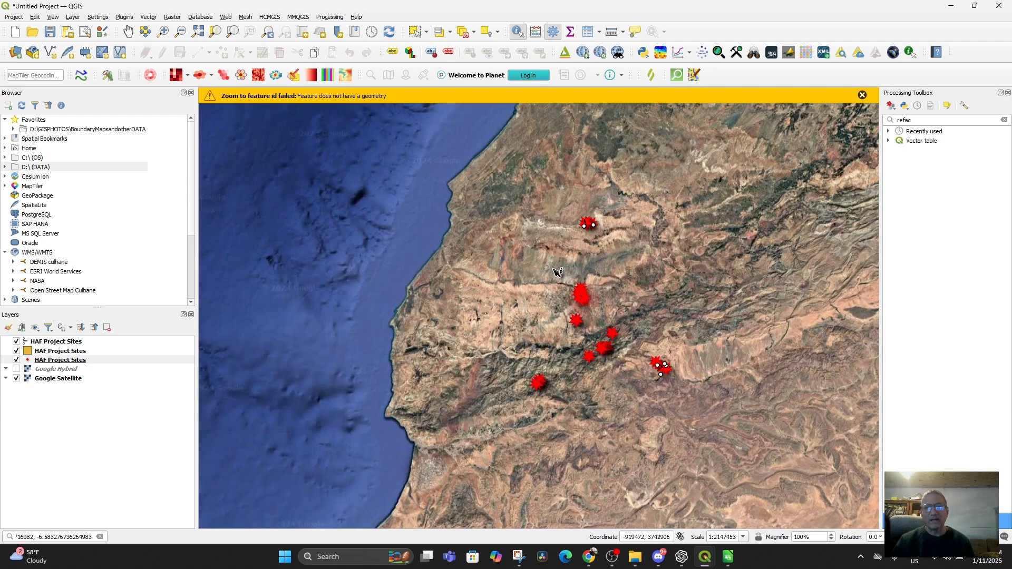
pyautogui.scroll(2, 578, 323)
pyautogui.moveTo(592, 284); pyautogui.dragTo(567, 351)
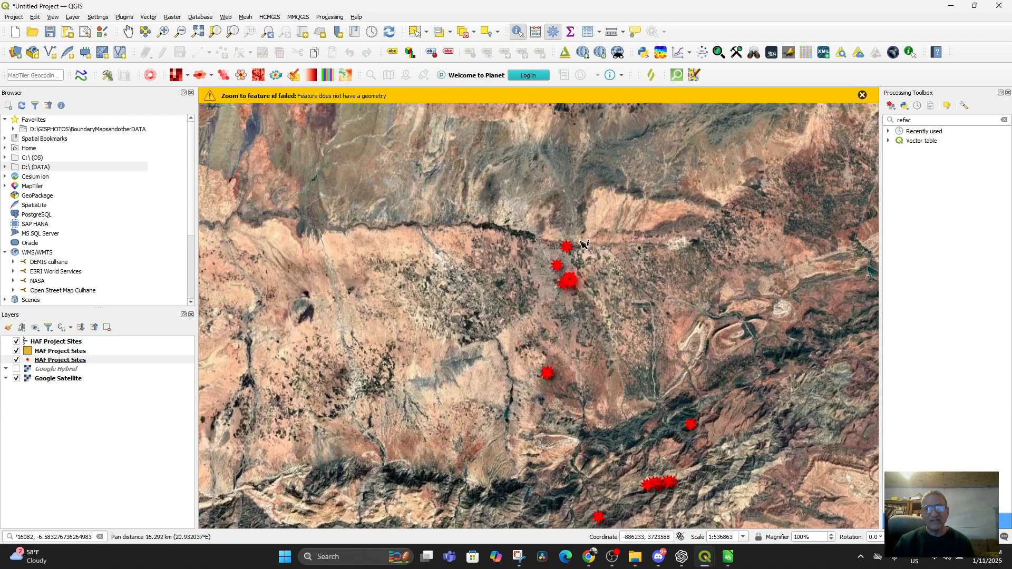
pyautogui.click(80, 360)
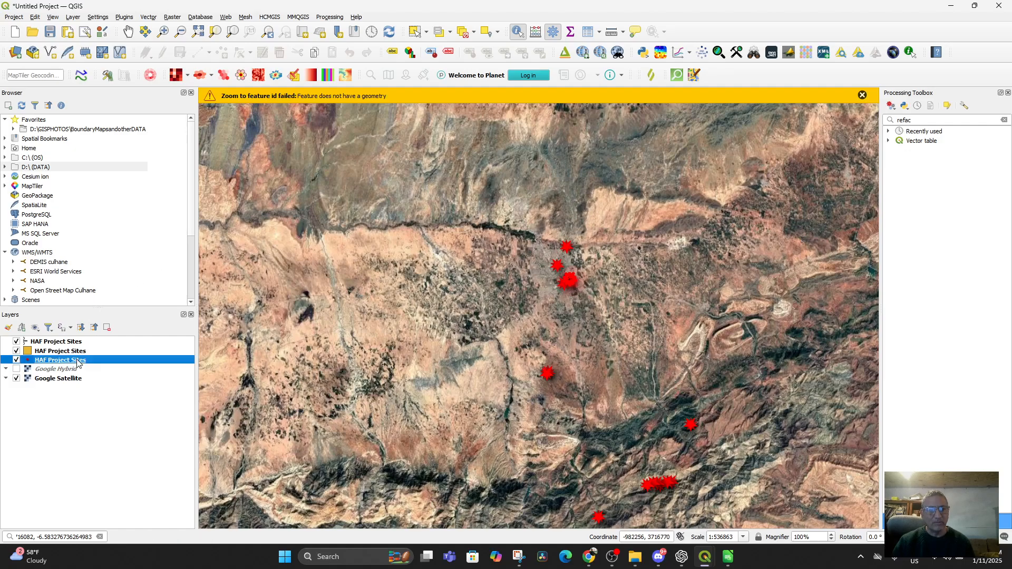
pyautogui.click(568, 287)
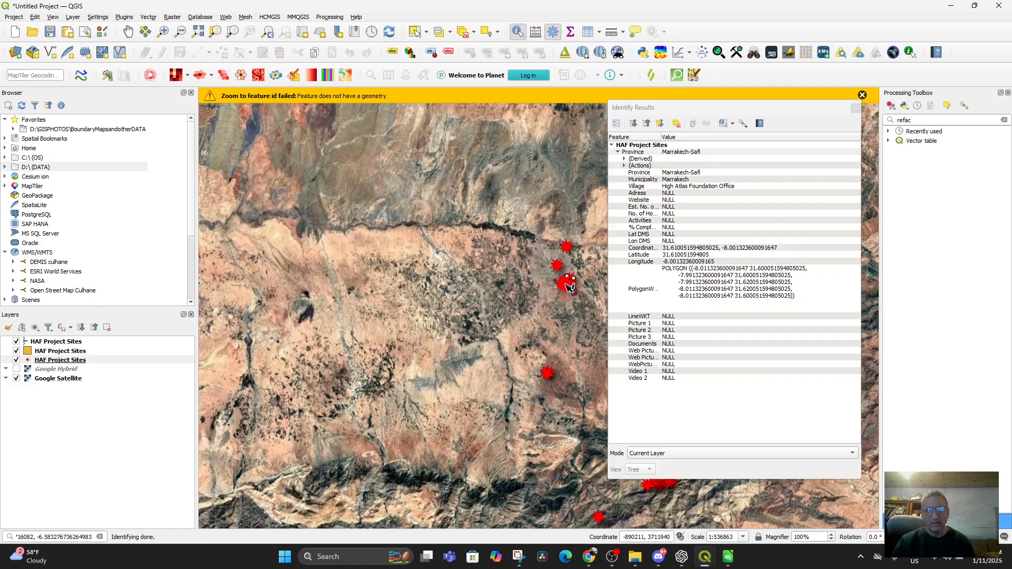
pyautogui.click(550, 375)
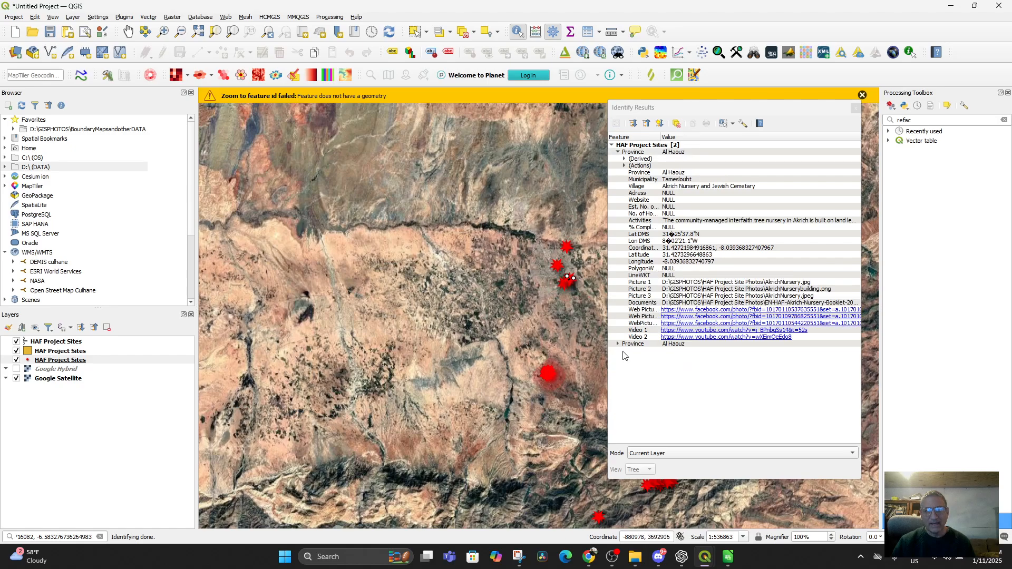
# Step: Identify the Agouns, Armed, Ikis and Wizamarne points in the mountains to the south
pyautogui.moveTo(527, 360); pyautogui.dragTo(427, 168)
pyautogui.click(550, 299)
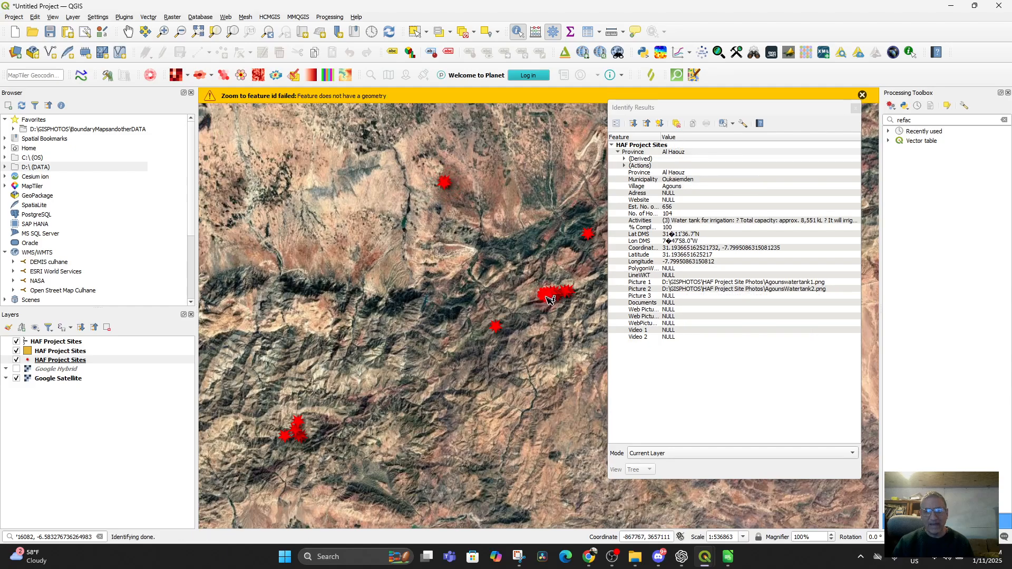
pyautogui.click(499, 328)
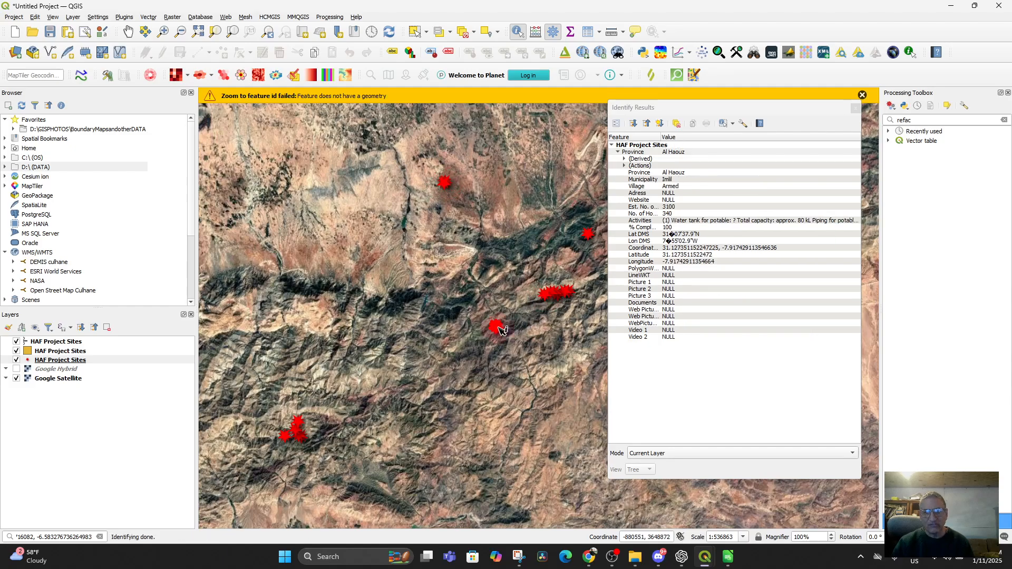
pyautogui.click(298, 423)
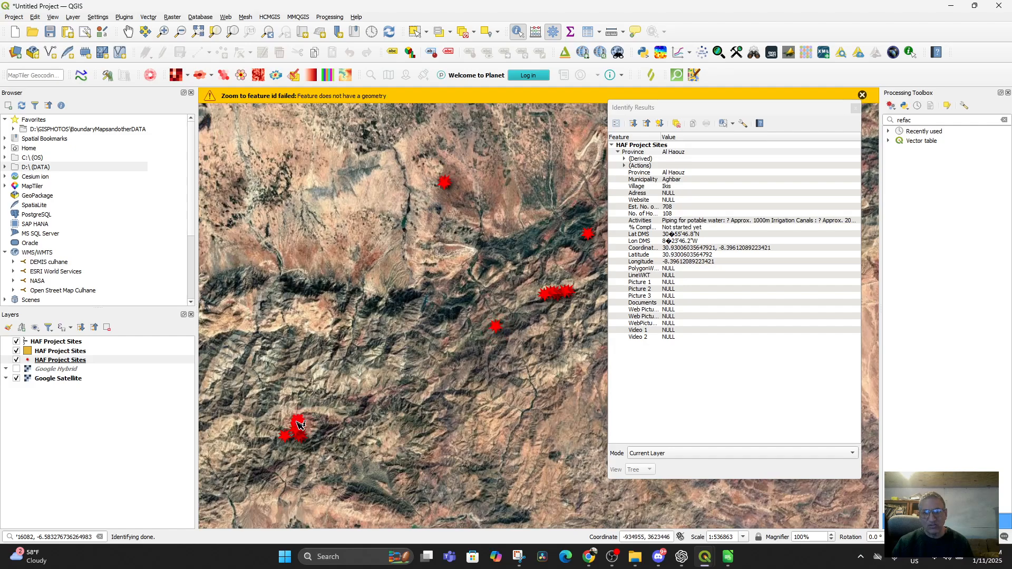
pyautogui.click(288, 438)
# Step: Identify the Anfli point at the eastern end of the row of mountain sites
pyautogui.moveTo(387, 406); pyautogui.dragTo(253, 418)
pyautogui.moveTo(422, 387); pyautogui.dragTo(421, 431)
pyautogui.scroll(3, 439, 363)
pyautogui.moveTo(422, 340); pyautogui.dragTo(470, 413)
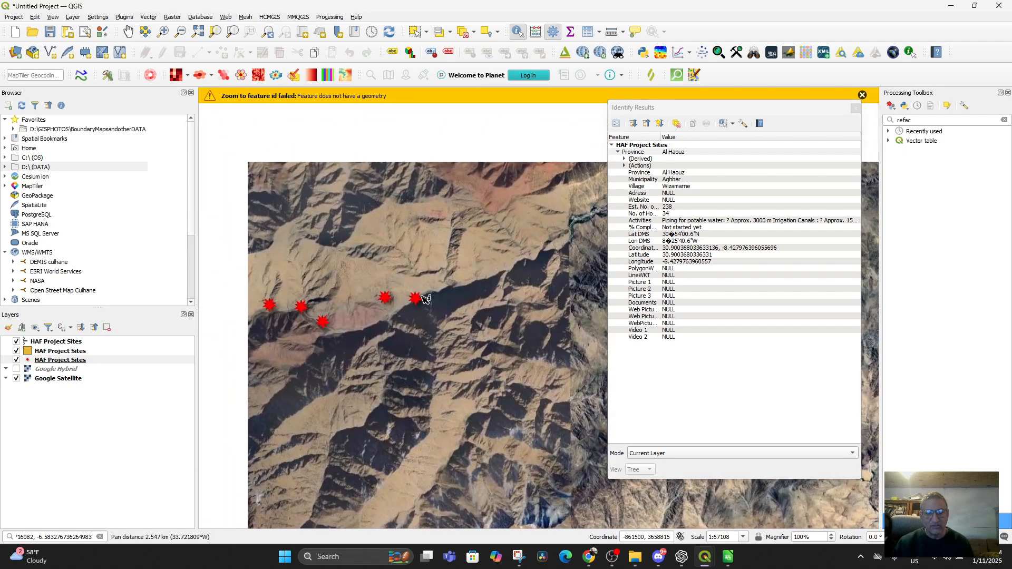
pyautogui.click(418, 302)
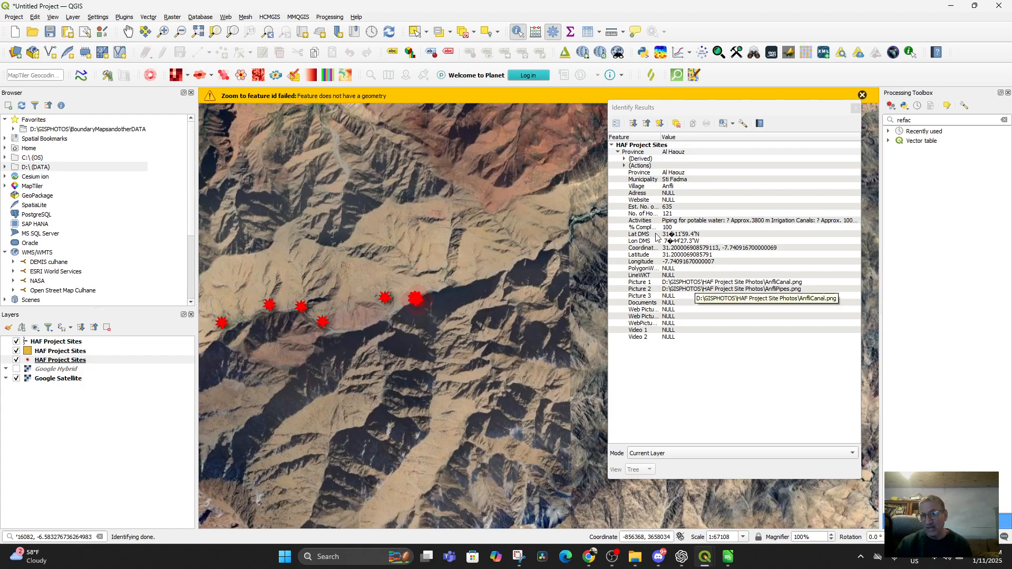
# Step: Open the Anfli feature's attribute form, highlight its Picture 1 file path, and close the form and the identify results
pyautogui.click(616, 123)
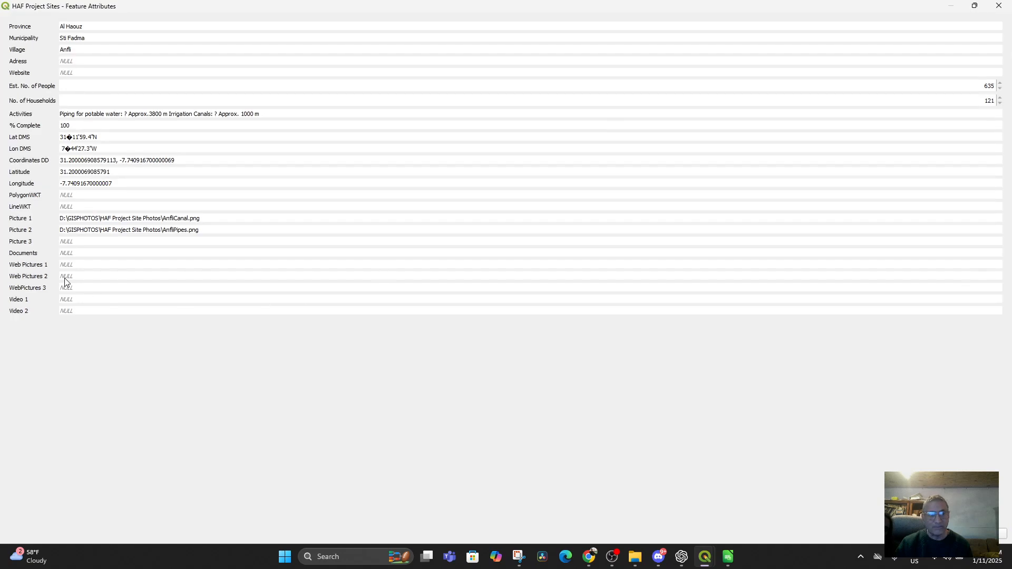
pyautogui.tripleClick(85, 222)
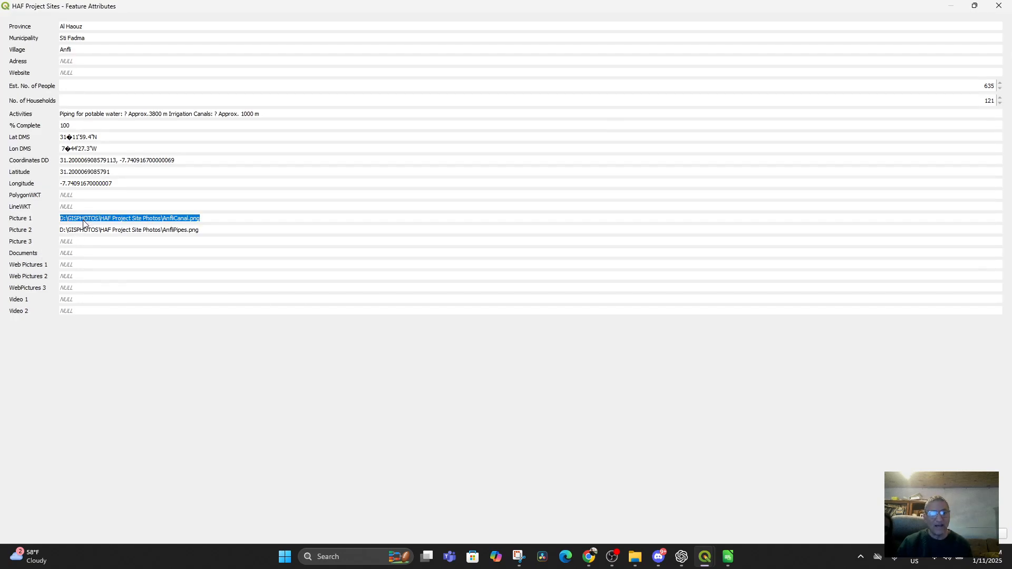
pyautogui.click(997, 10)
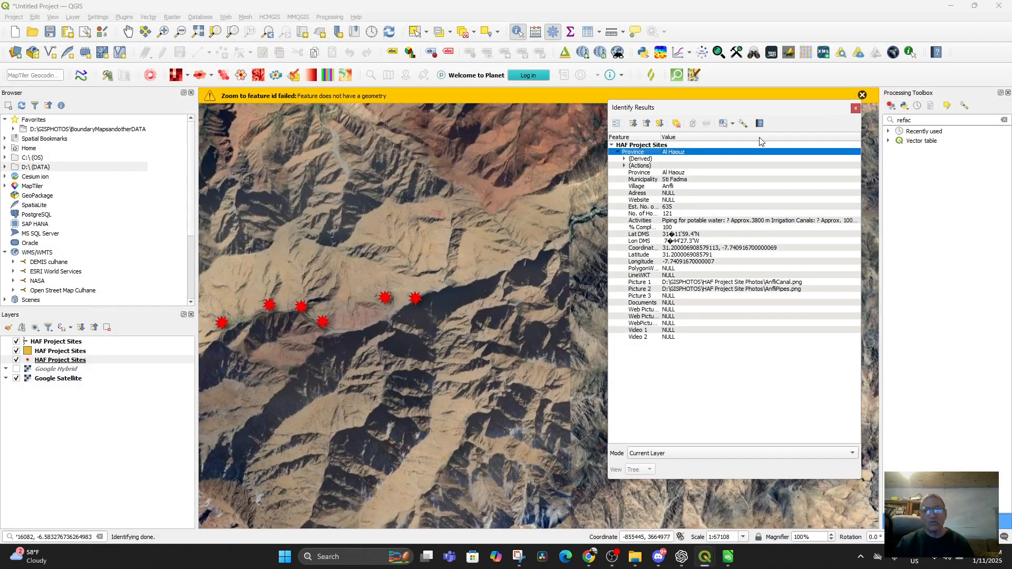
pyautogui.click(855, 109)
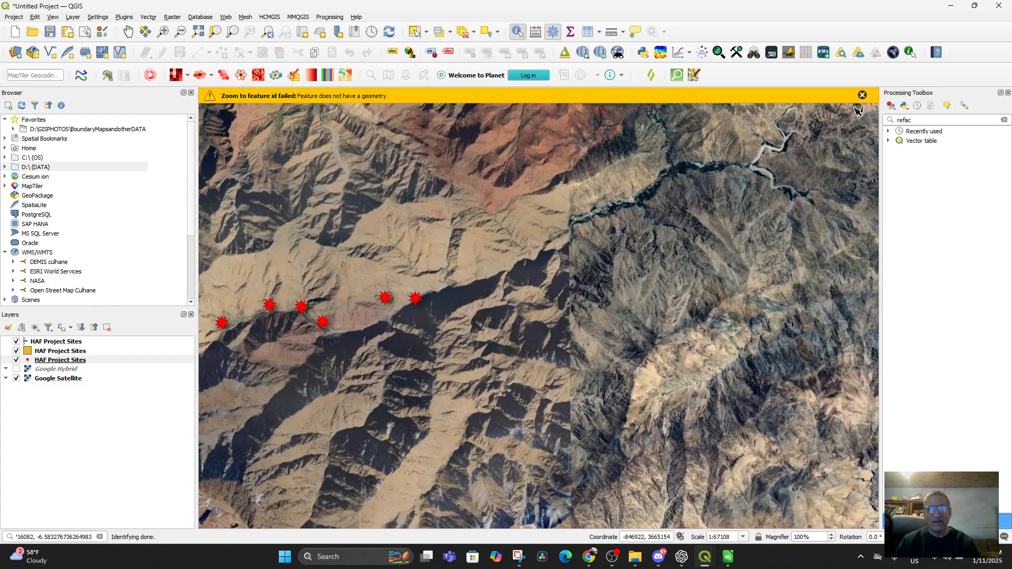
# Step: Try to change the Picture 1 field's widget type to Attachment in the point layer's attributes form settings, and discard the changes
pyautogui.click(51, 362)
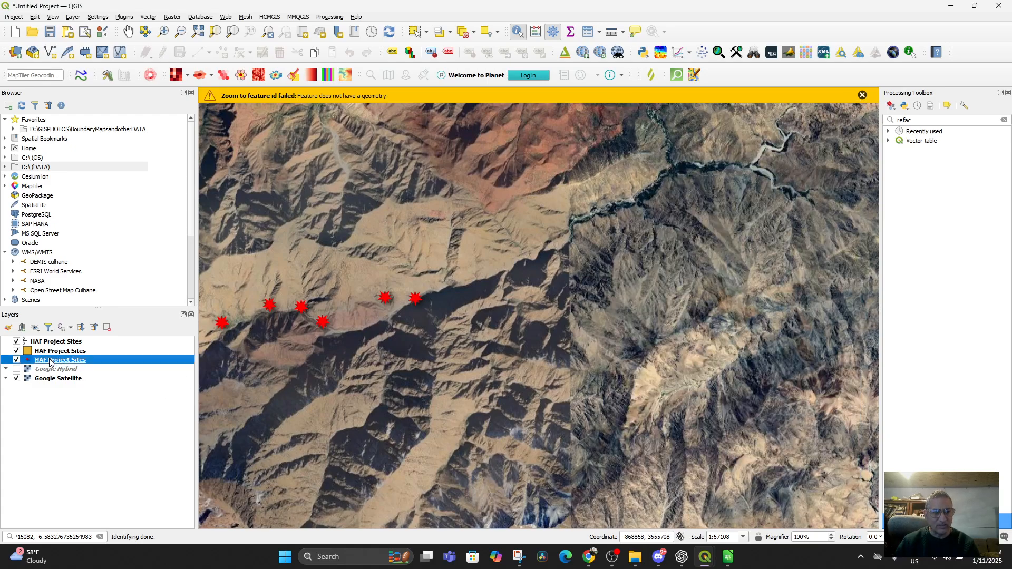
pyautogui.rightClick(51, 362)
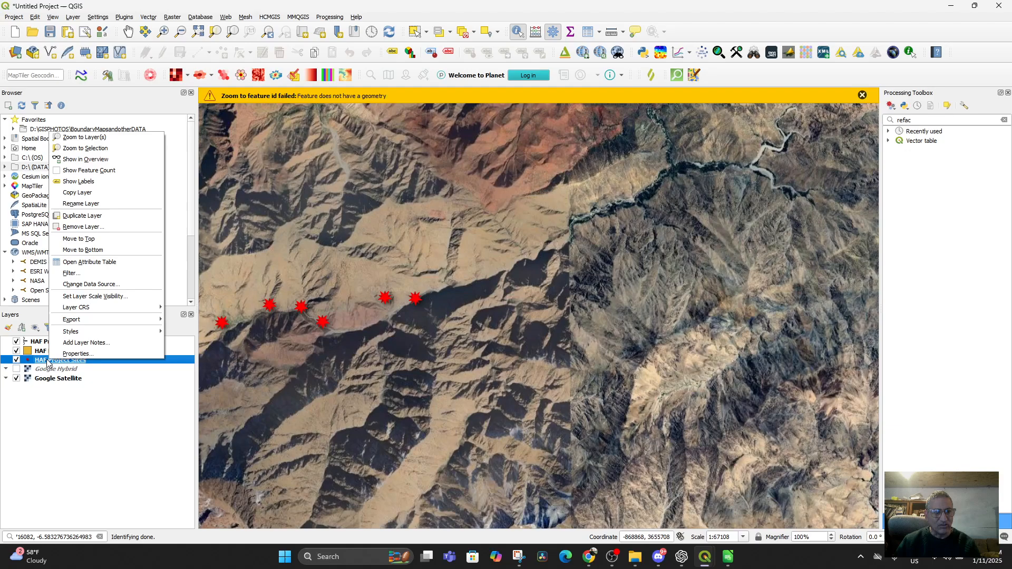
pyautogui.click(47, 361)
pyautogui.doubleClick(48, 362)
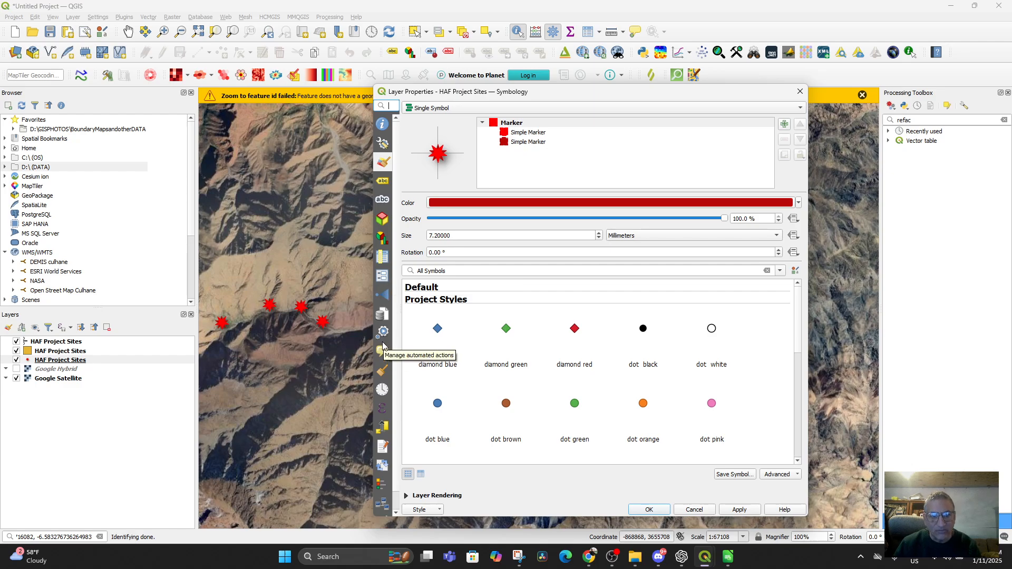
pyautogui.click(380, 262)
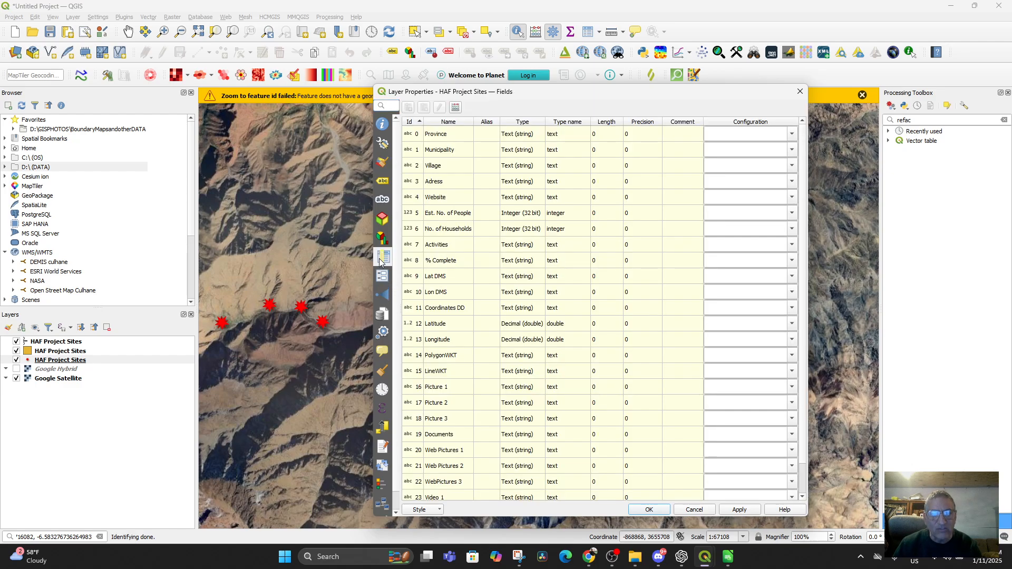
pyautogui.click(382, 279)
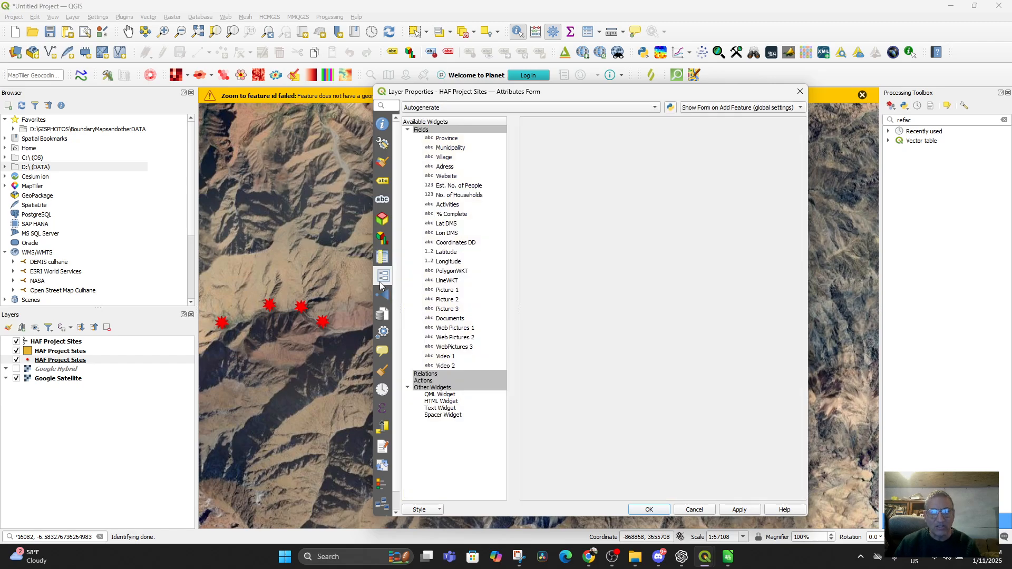
pyautogui.click(447, 290)
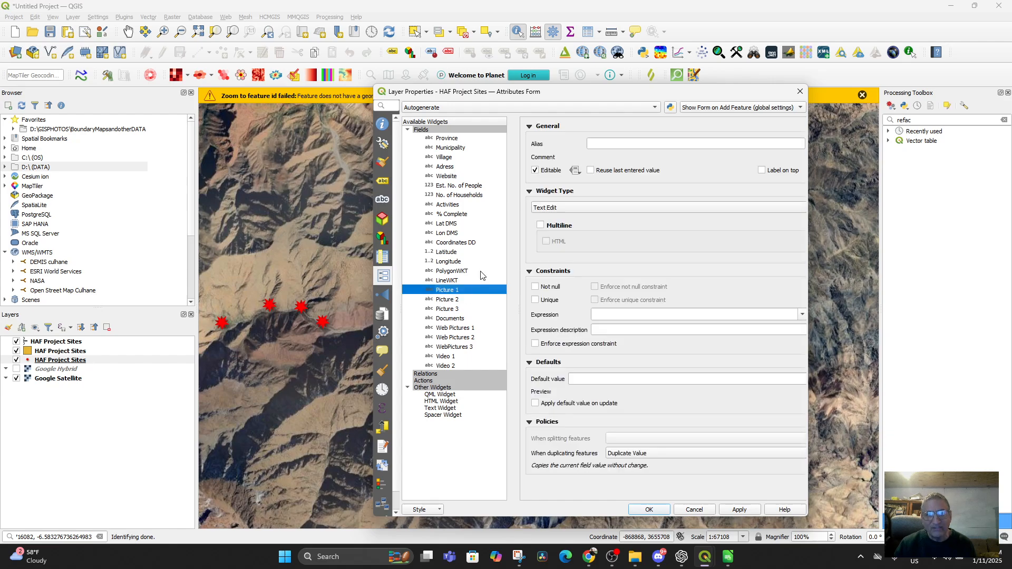
pyautogui.click(570, 214)
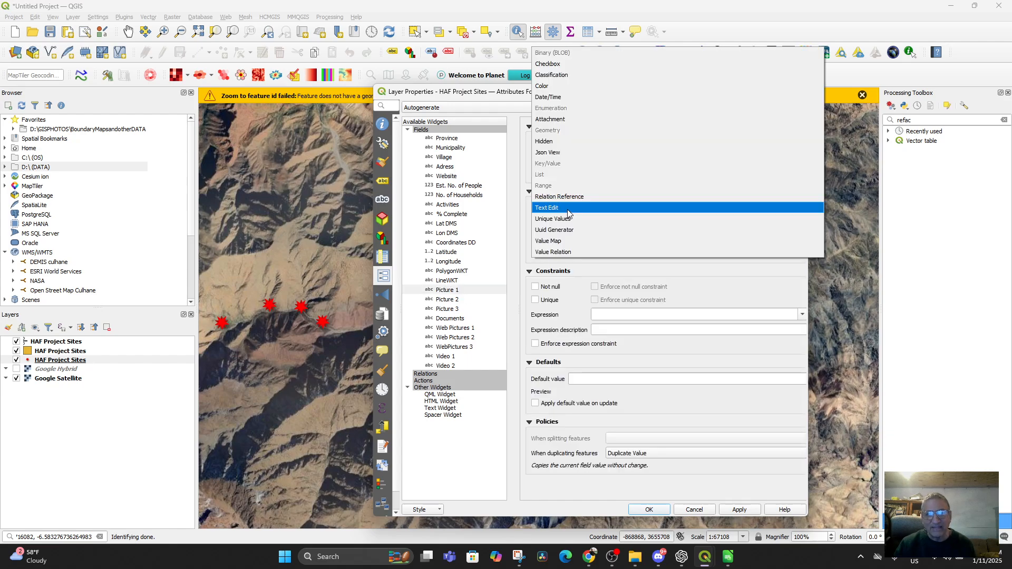
pyautogui.click(553, 124)
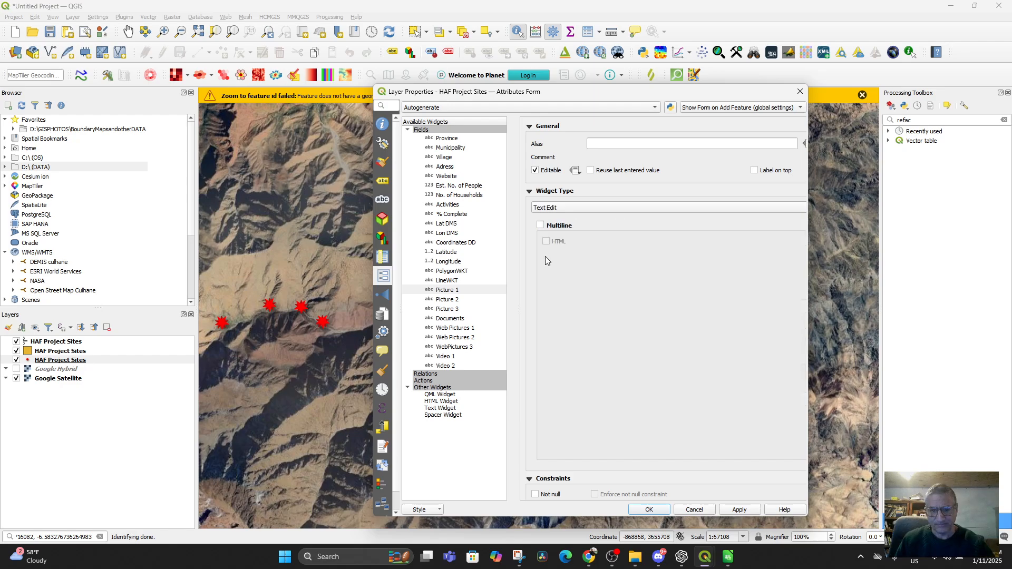
pyautogui.click(564, 209)
pyautogui.click(450, 290)
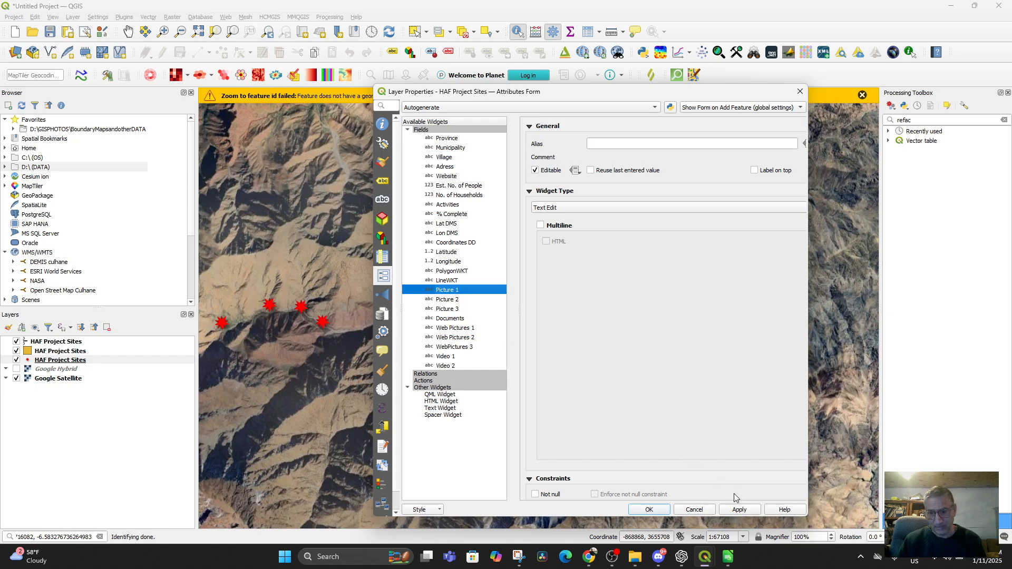
pyautogui.click(694, 509)
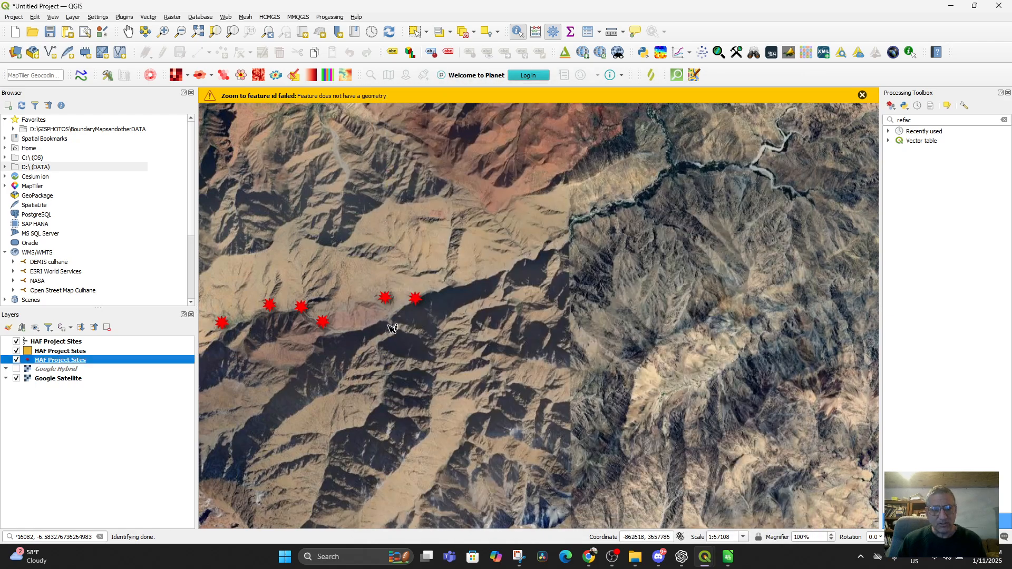
# Step: Identify the Anfli point, and switch to the HAF Project Sites spreadsheet in LibreOffice Calc to examine the Picture 1, Picture 2 and Picture 3 columns
pyautogui.click(420, 302)
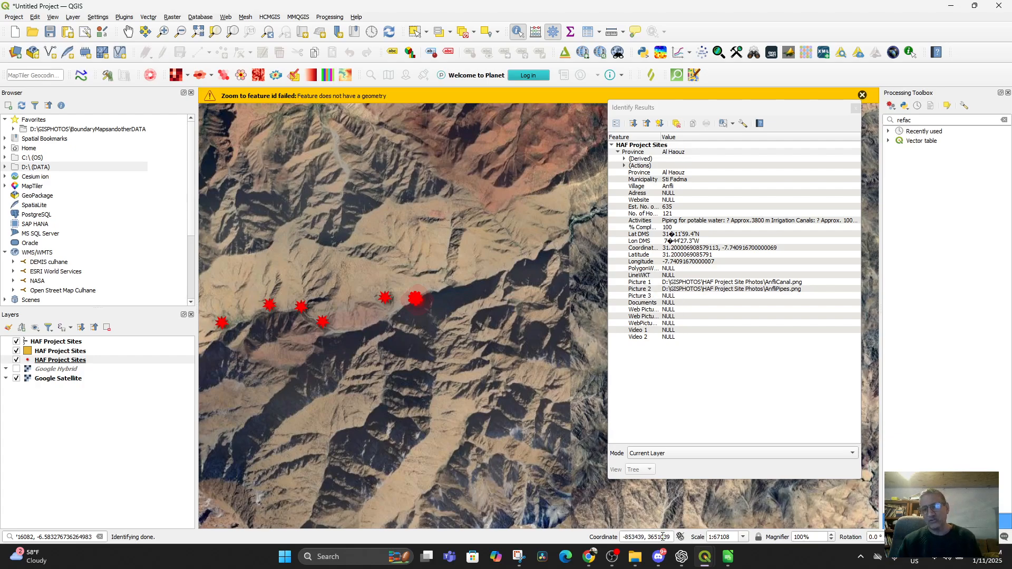
pyautogui.moveTo(659, 557)
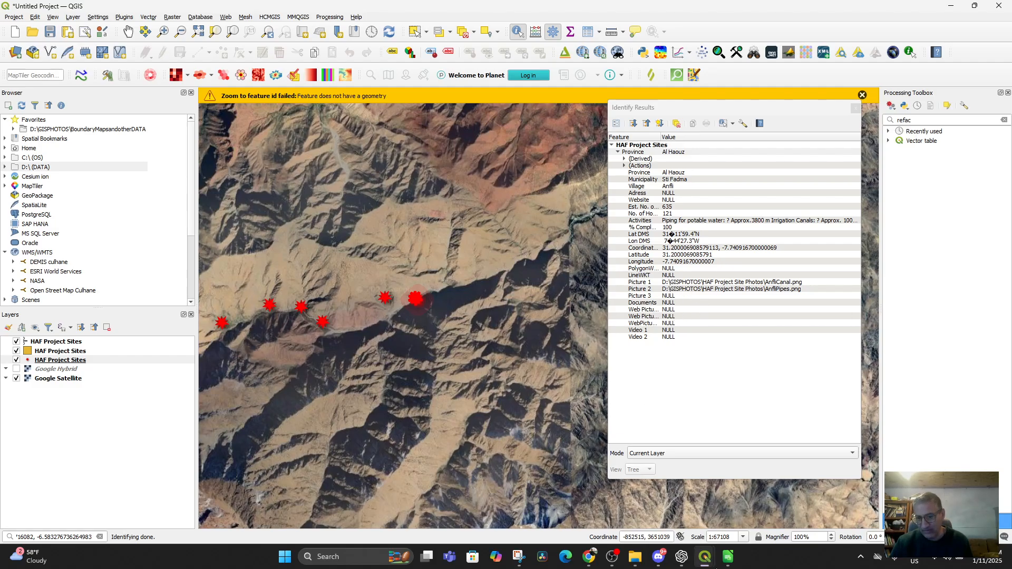
pyautogui.click(728, 556)
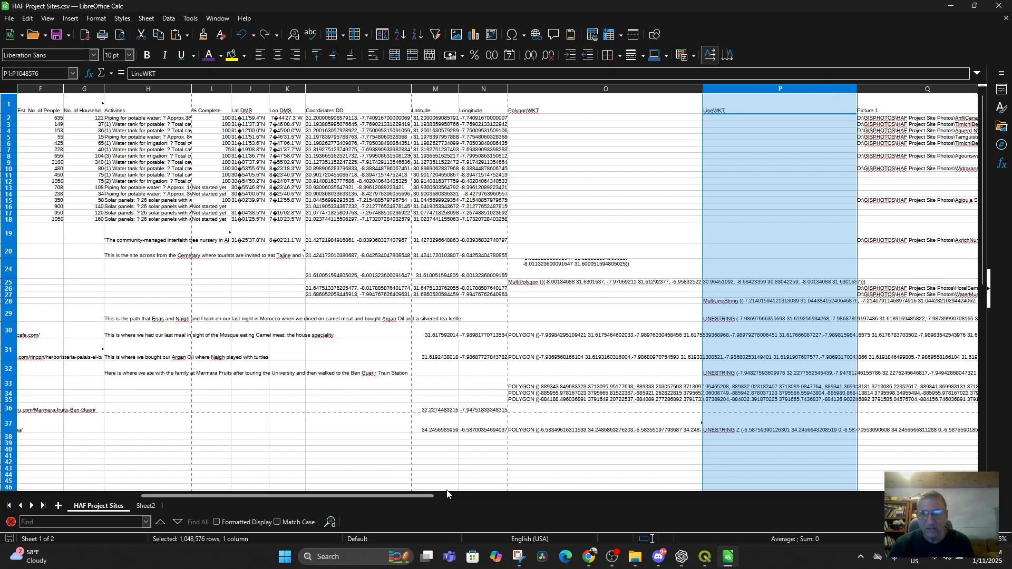
pyautogui.moveTo(449, 494); pyautogui.dragTo(522, 494)
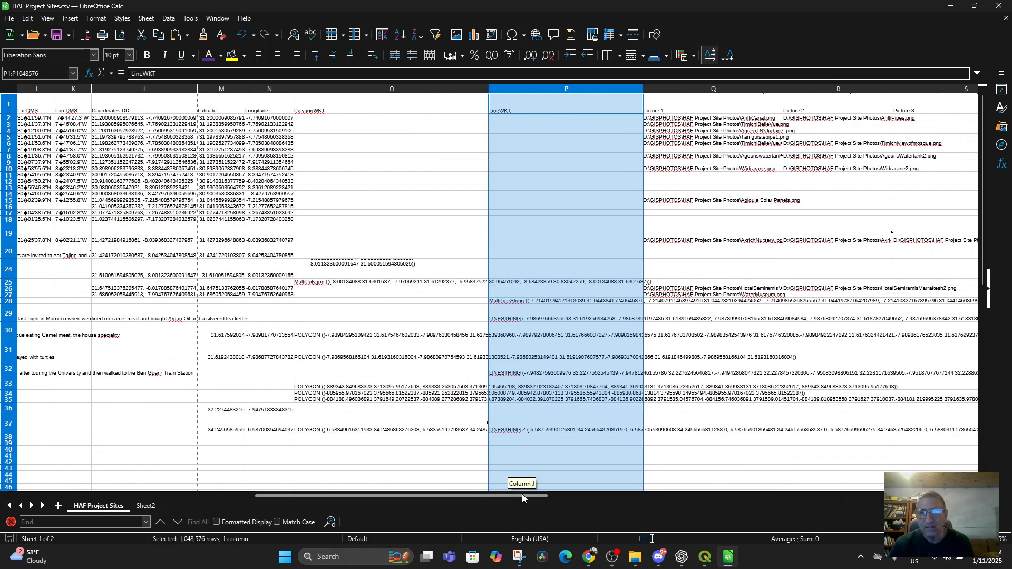
pyautogui.click(751, 89)
pyautogui.click(831, 89)
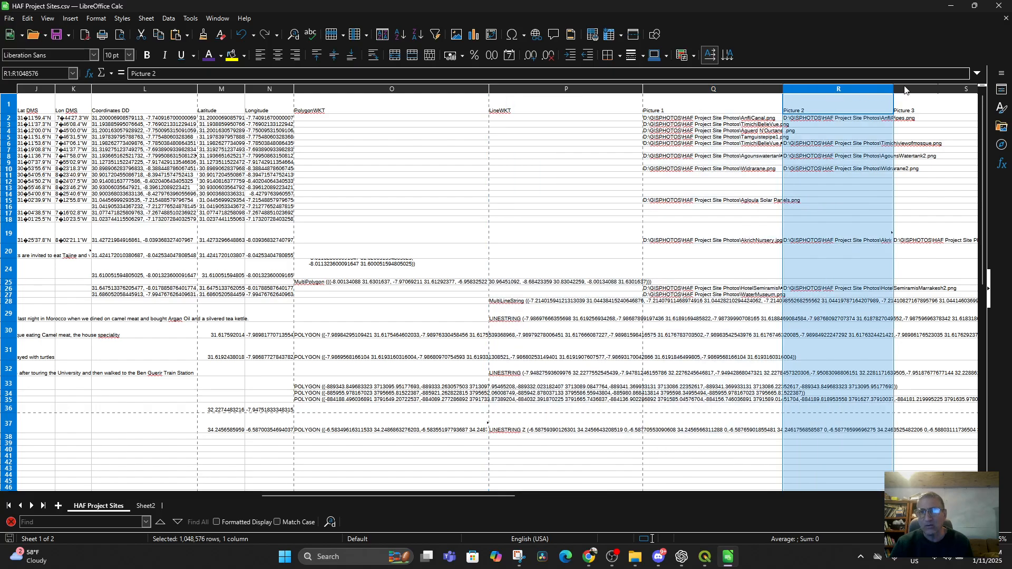
pyautogui.click(904, 90)
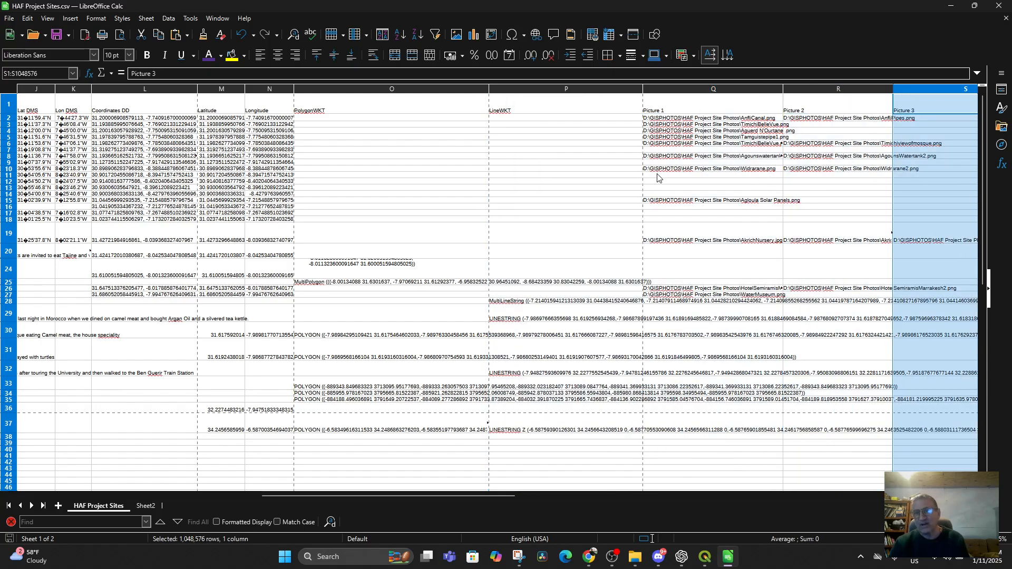
pyautogui.click(696, 90)
pyautogui.click(818, 91)
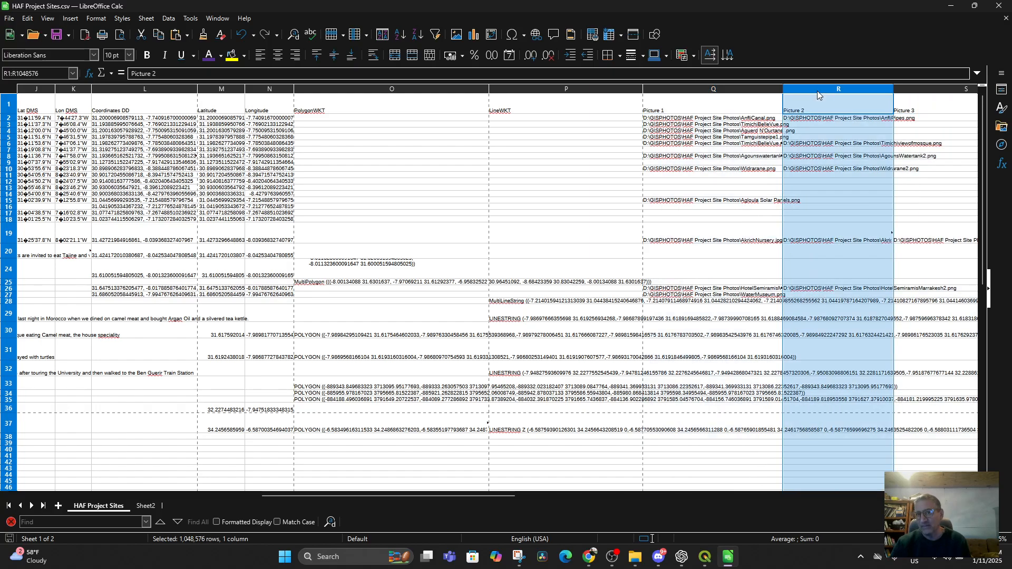
# Step: Examine the spreadsheet's Web Pictures 1 and Documents columns, and switch back to the QGIS project and close the identify results
pyautogui.moveTo(468, 495); pyautogui.dragTo(673, 496)
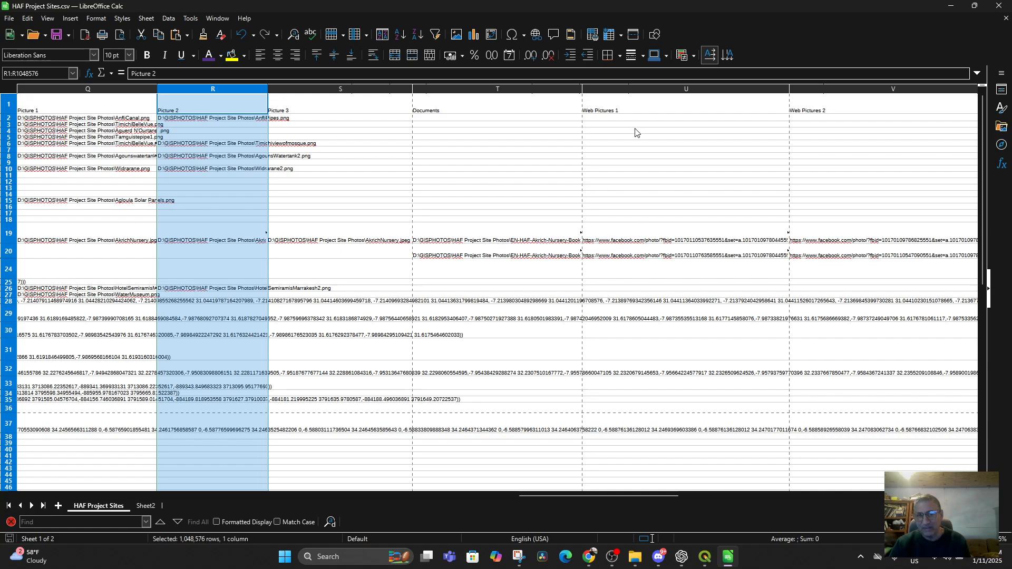
pyautogui.click(632, 90)
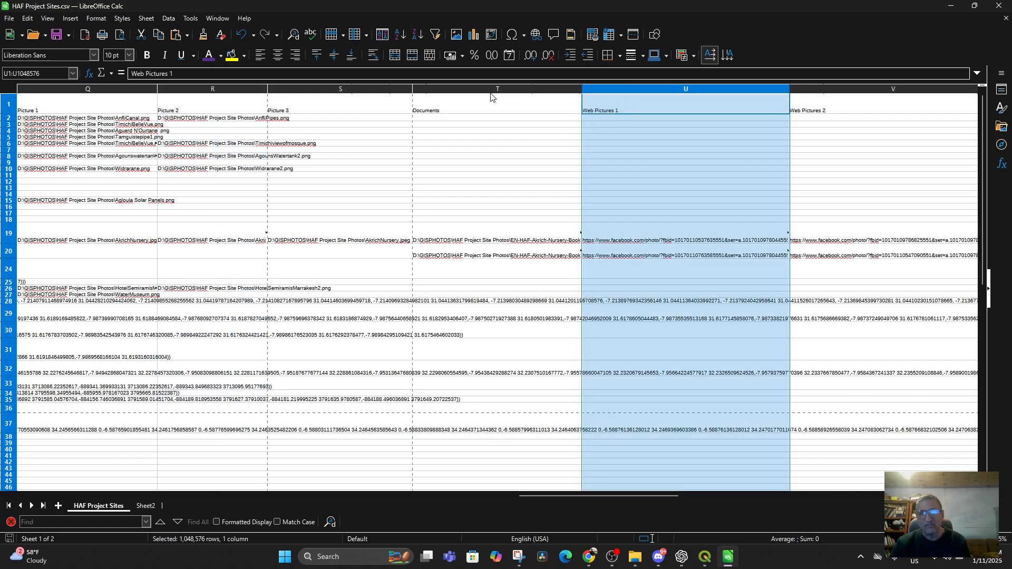
pyautogui.click(468, 90)
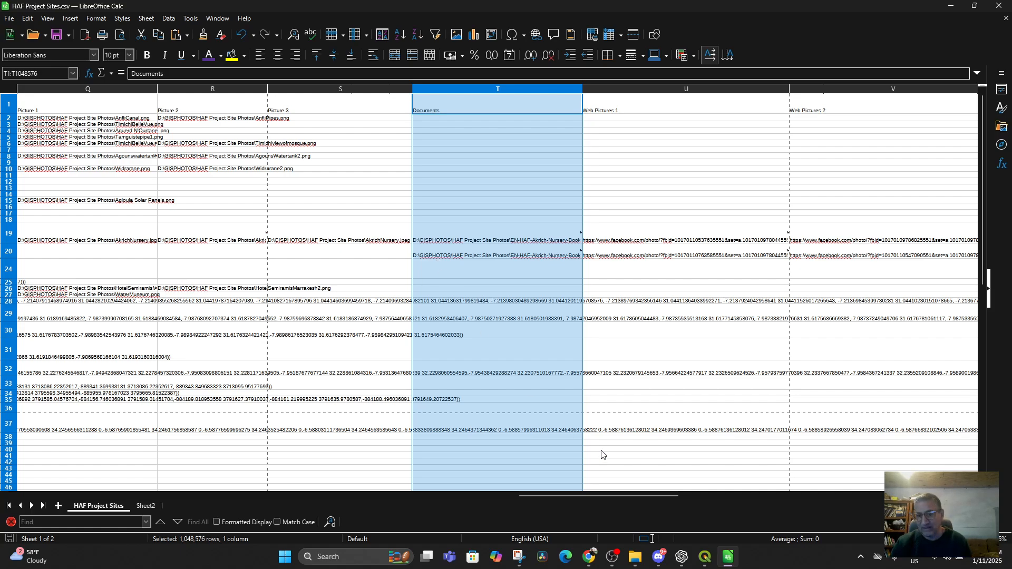
pyautogui.moveTo(705, 556)
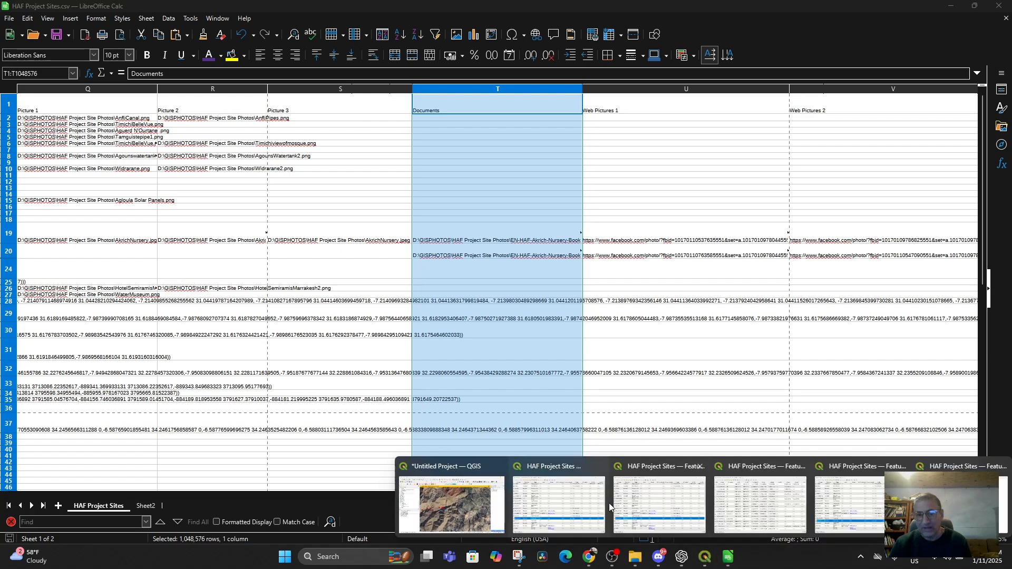
pyautogui.click(473, 511)
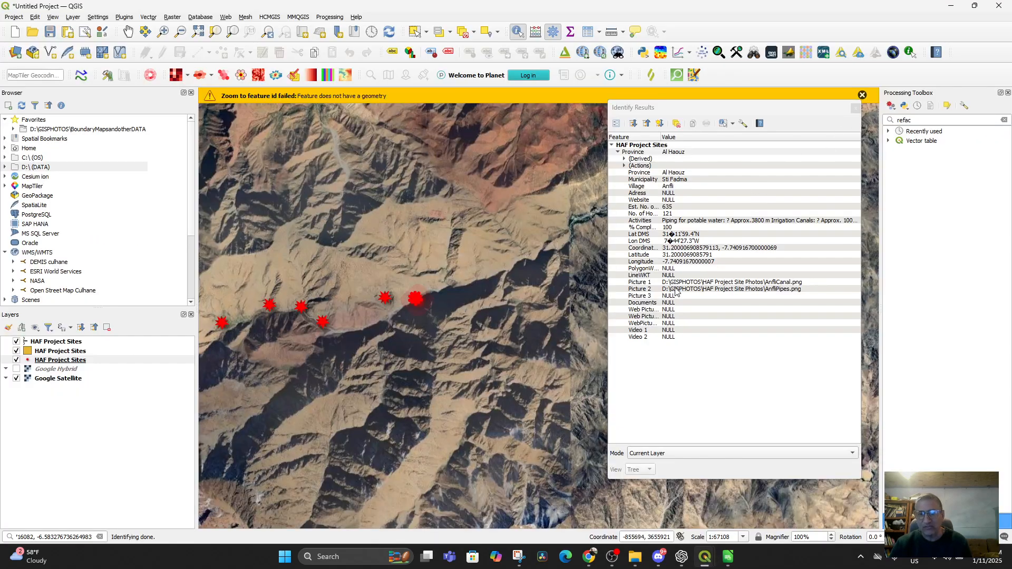
pyautogui.click(855, 108)
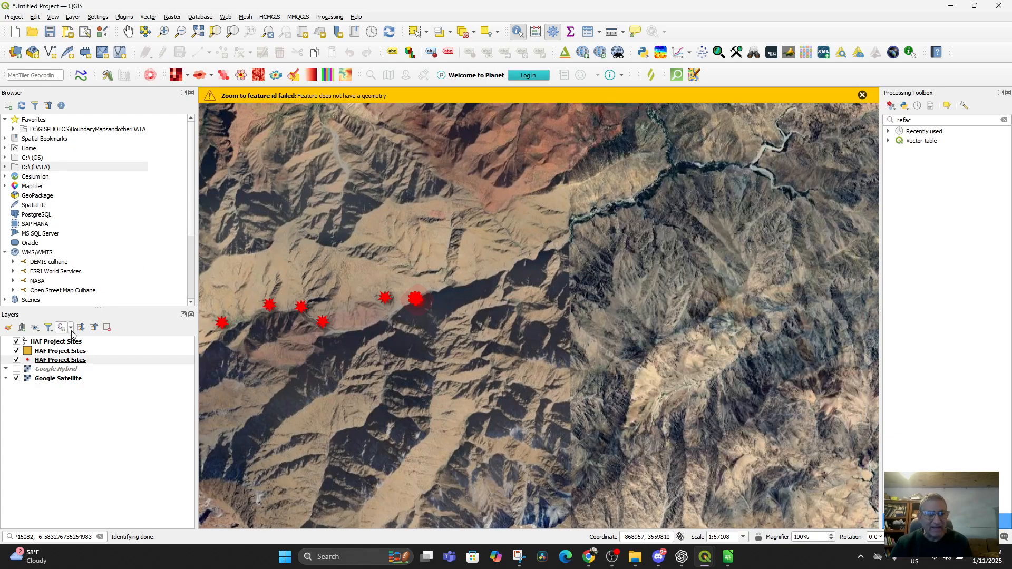
# Step: Set the Picture 1 field's widget type to Attachment in the HAF Project Sites point layer's attributes form settings
pyautogui.click(59, 361)
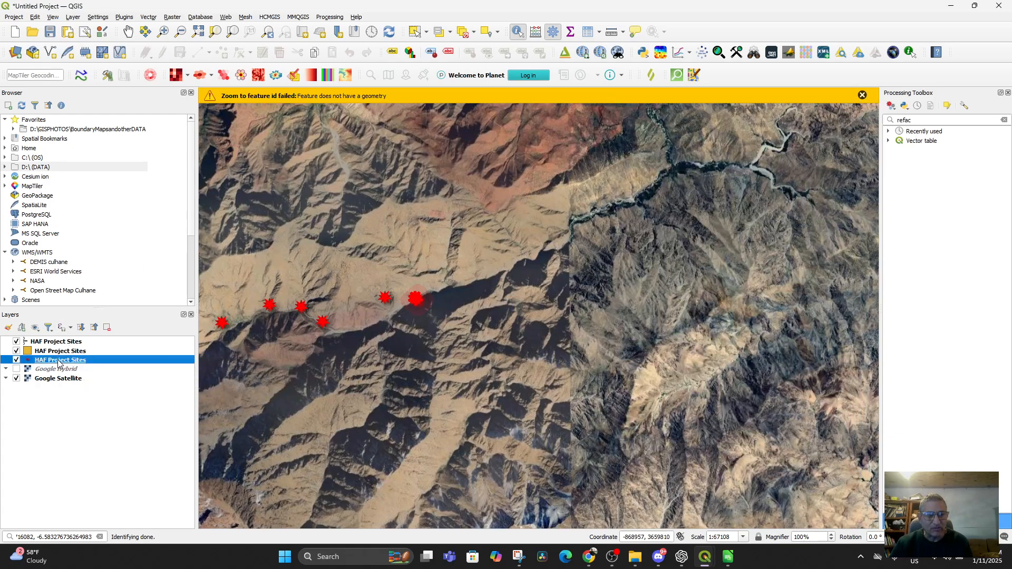
pyautogui.doubleClick(63, 362)
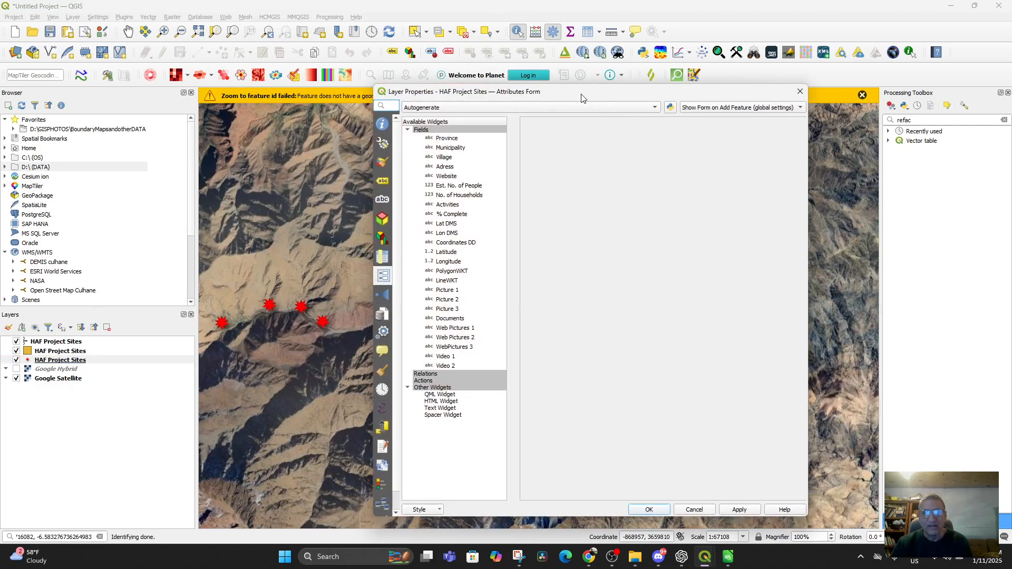
pyautogui.moveTo(581, 98); pyautogui.dragTo(638, 92)
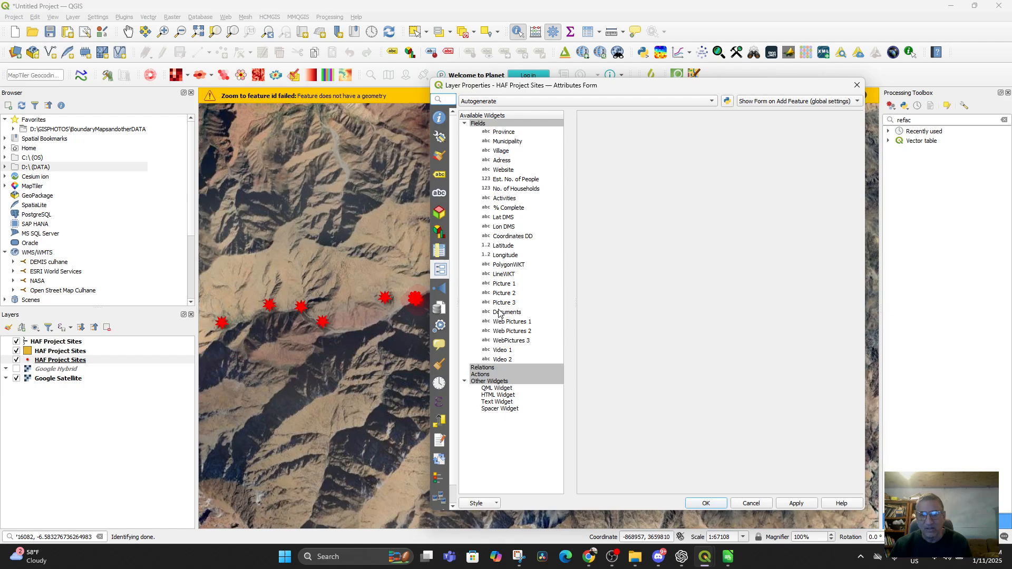
pyautogui.click(501, 285)
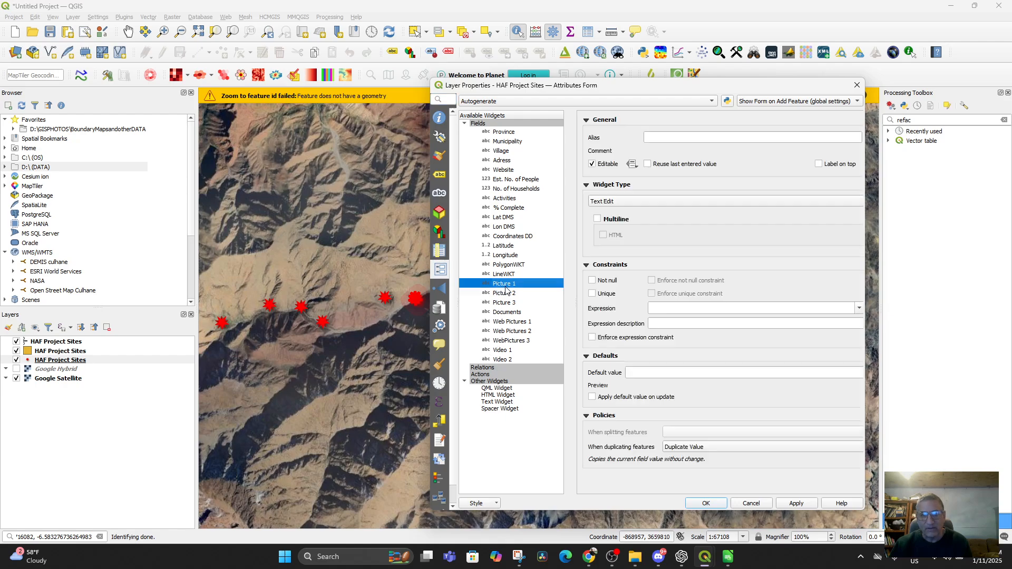
pyautogui.click(628, 201)
pyautogui.click(620, 114)
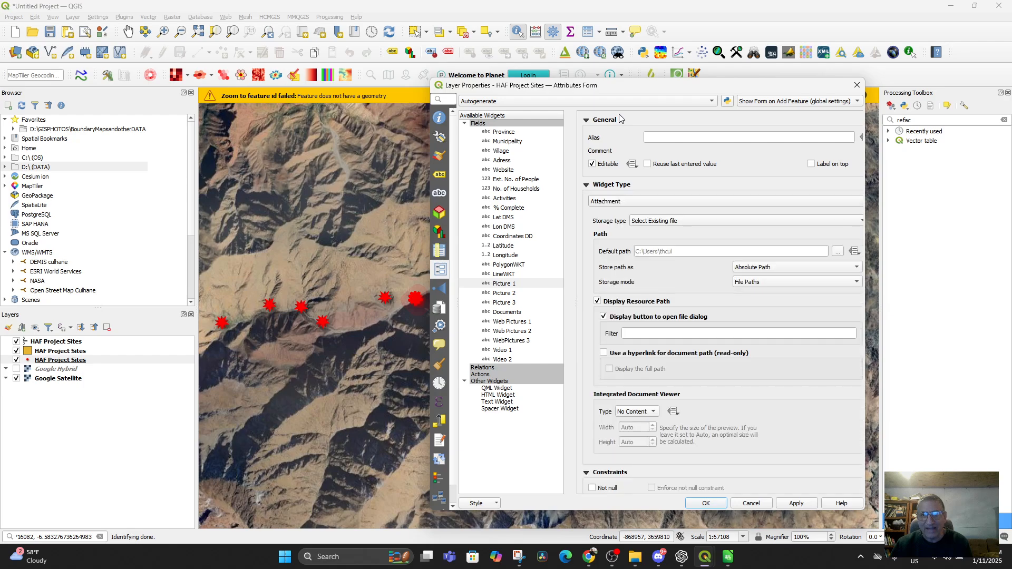
# Step: Enable the read-only hyperlink for Picture 1's document path, set its integrated document viewer to Image, and apply the changes
pyautogui.scroll(-1, 664, 301)
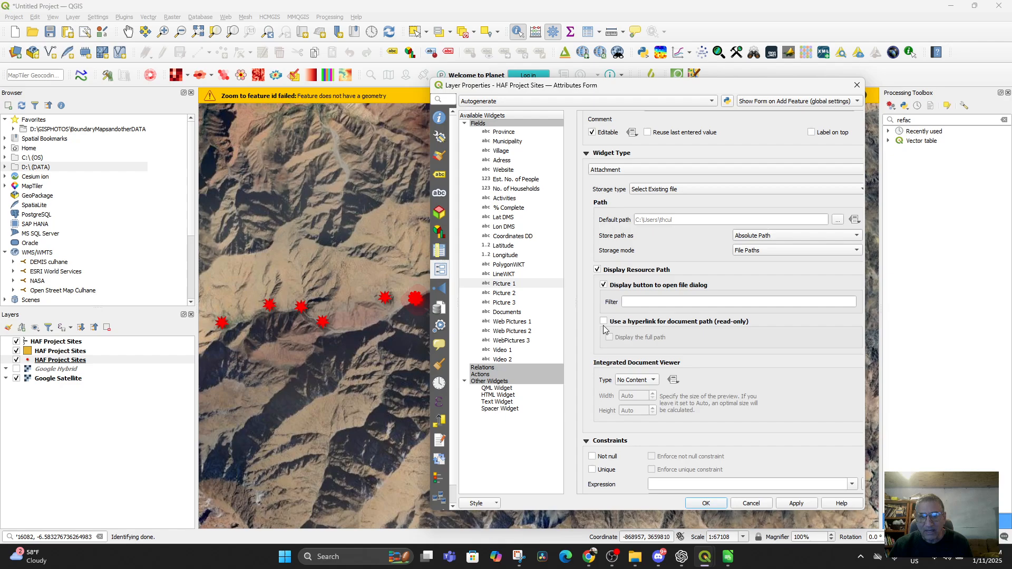
pyautogui.click(605, 322)
pyautogui.scroll(-2, 656, 353)
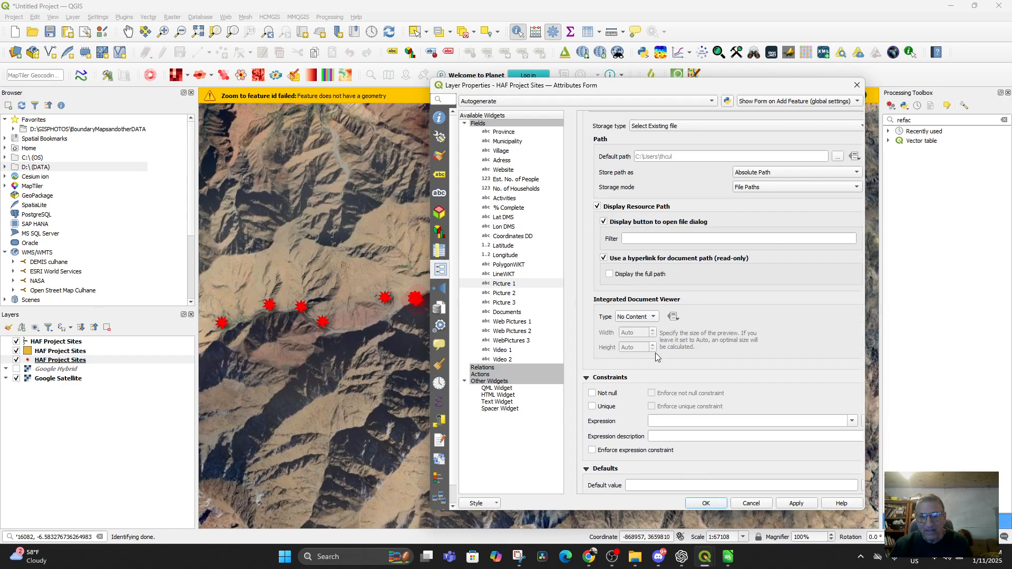
pyautogui.click(651, 318)
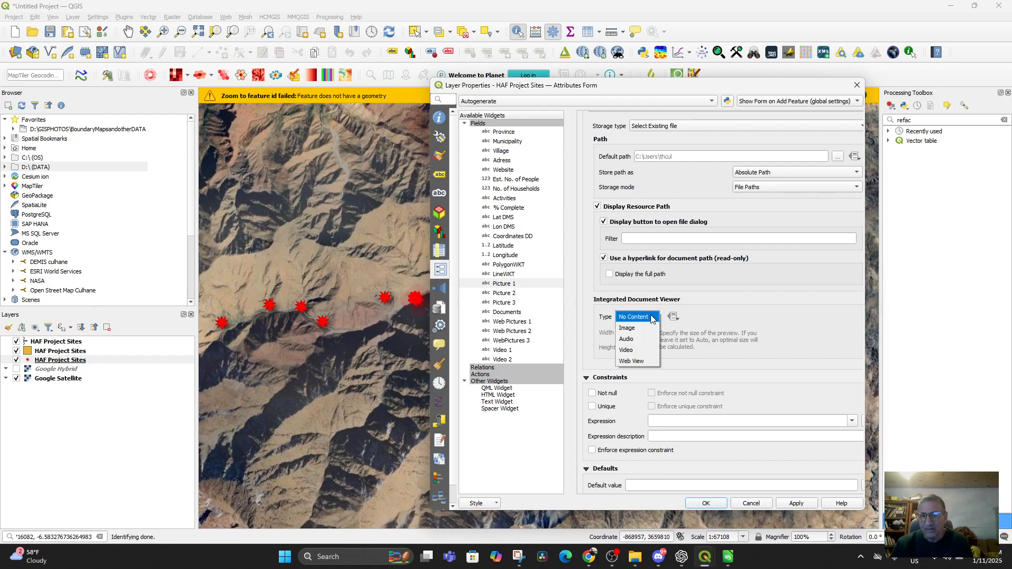
pyautogui.click(641, 331)
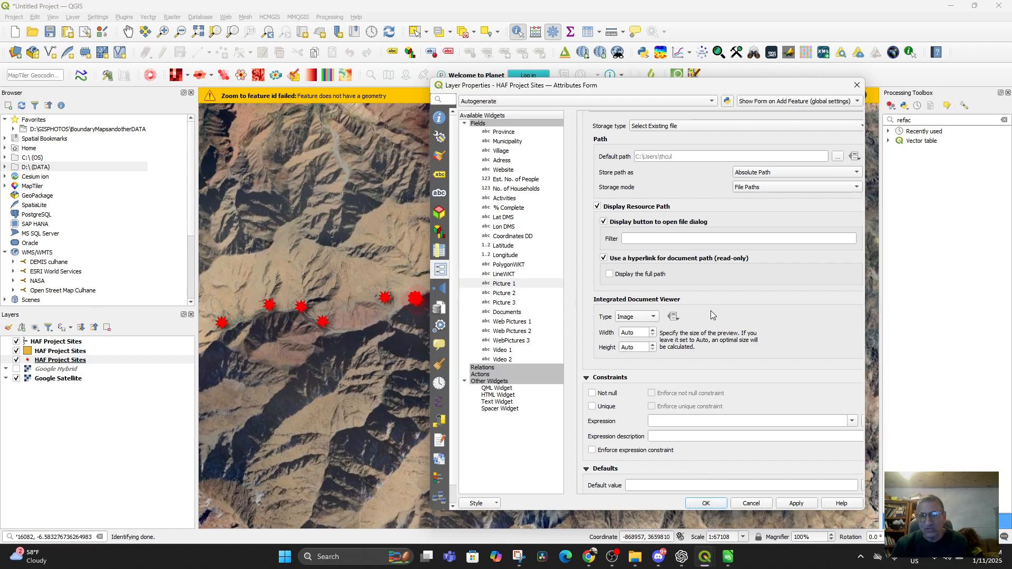
pyautogui.scroll(3, 716, 319)
pyautogui.scroll(-4, 721, 325)
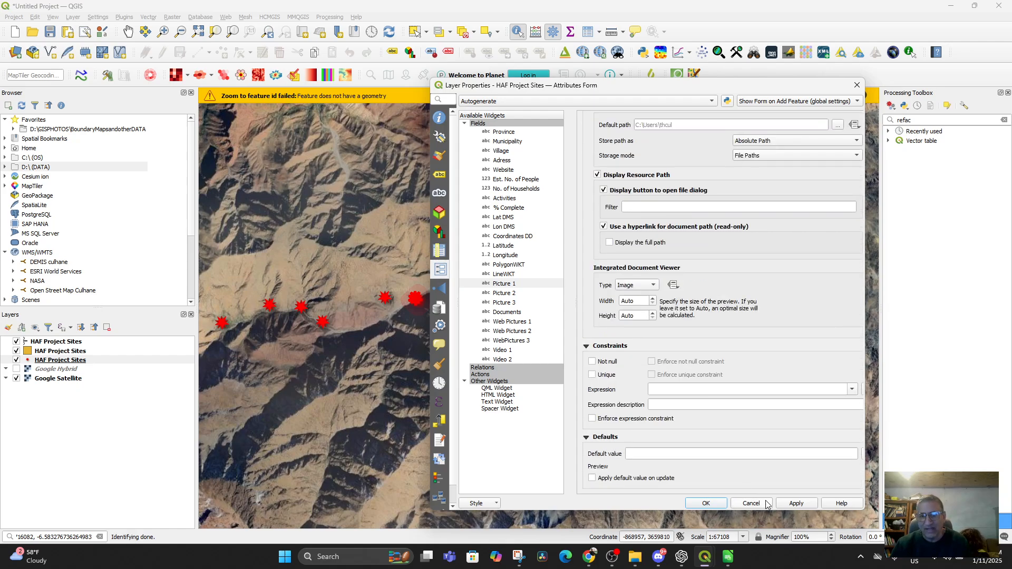
pyautogui.click(785, 504)
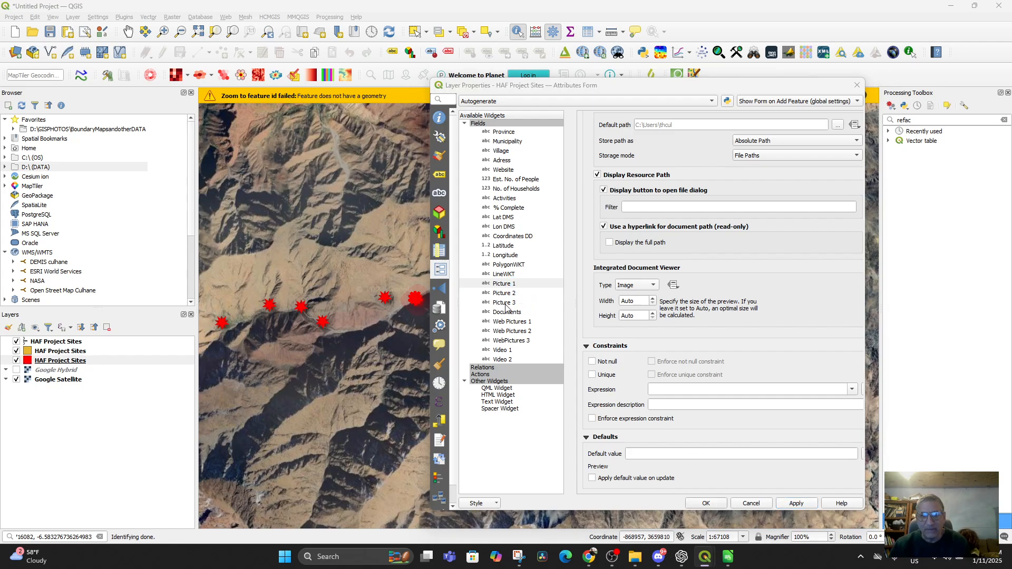
# Step: Configure the Picture 2 field as an Attachment with a hyperlinked document path and the Image viewer type, and apply it
pyautogui.click(506, 294)
pyautogui.click(663, 205)
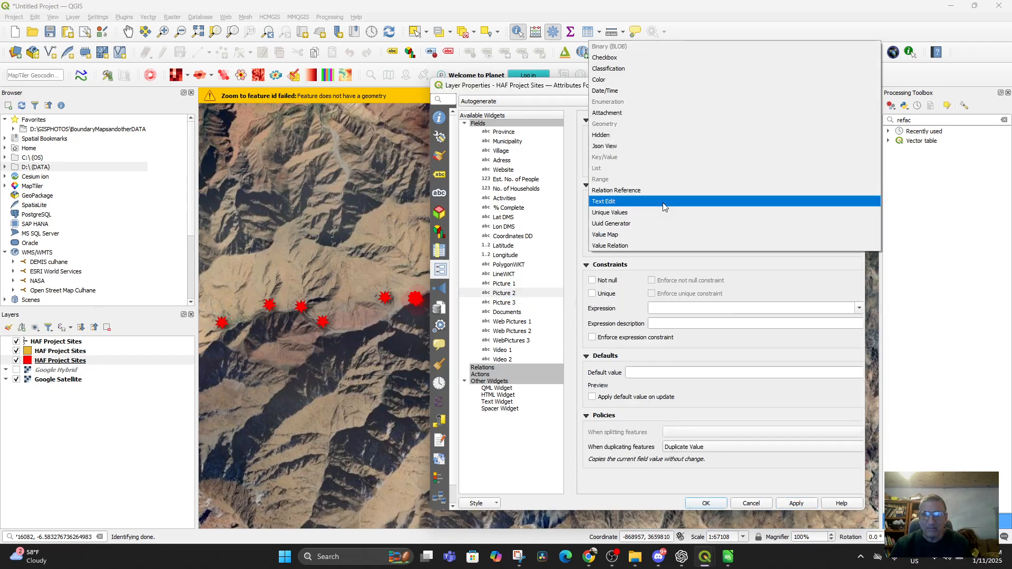
pyautogui.click(619, 136)
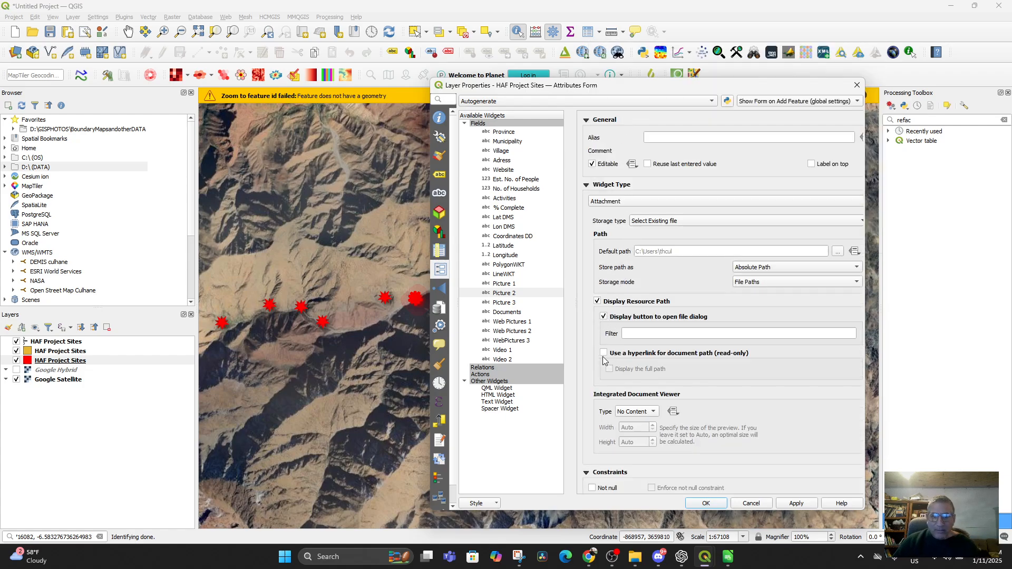
pyautogui.click(605, 353)
pyautogui.scroll(-2, 632, 388)
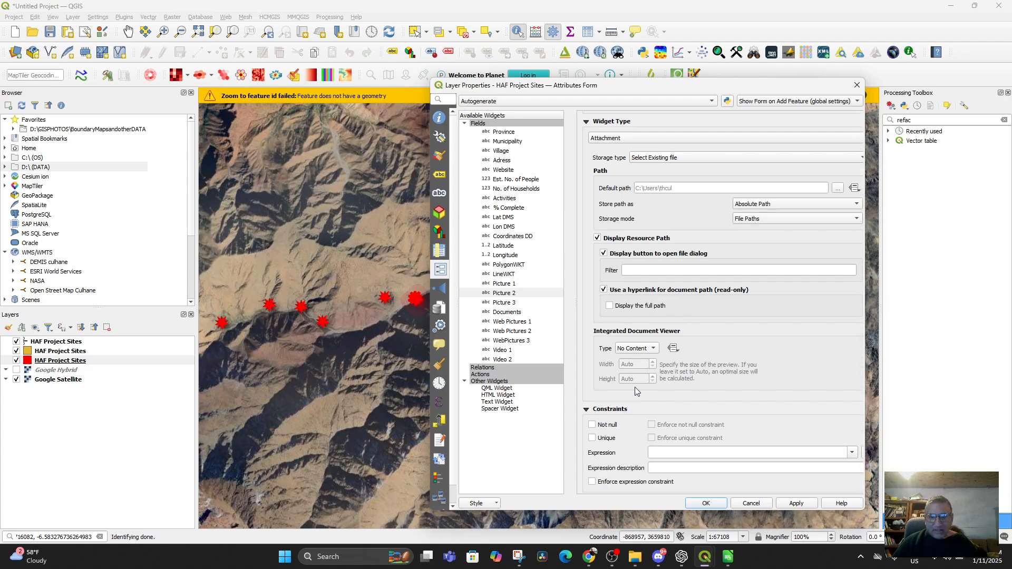
pyautogui.click(654, 349)
pyautogui.click(647, 360)
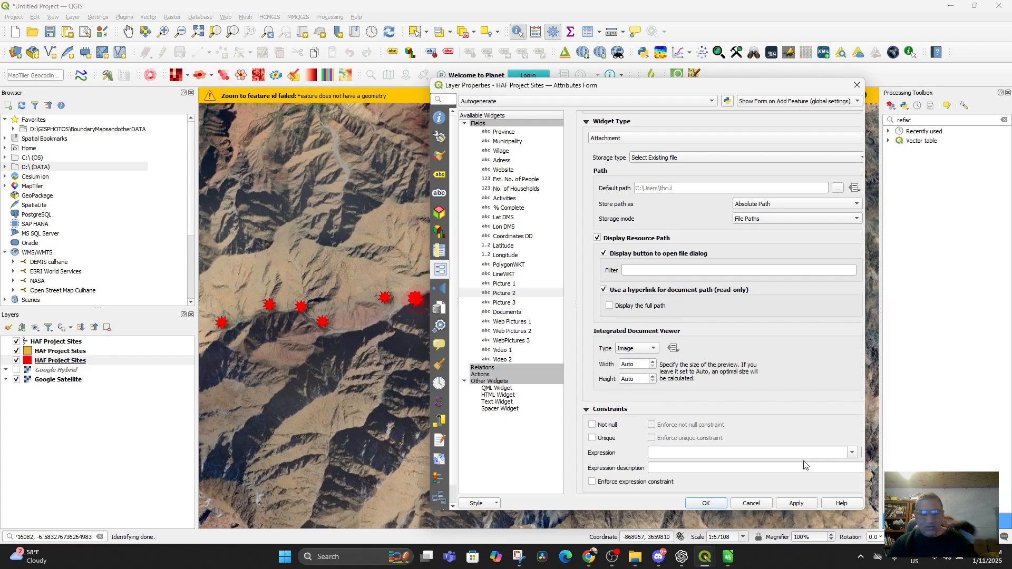
pyautogui.click(795, 503)
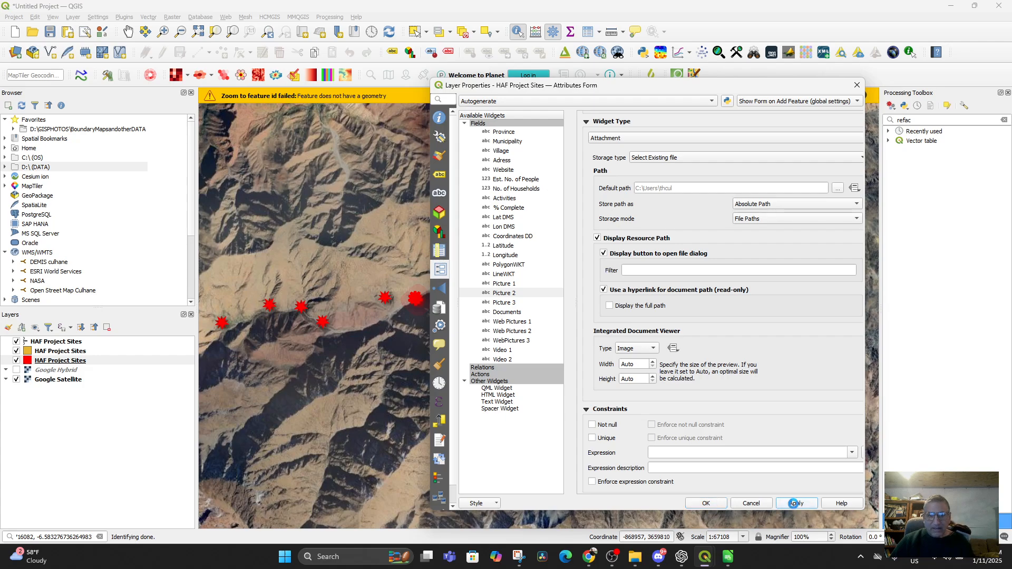
# Step: Configure the Picture 3 field as an Attachment with a hyperlinked document path and the Image viewer type, and apply it
pyautogui.click(515, 302)
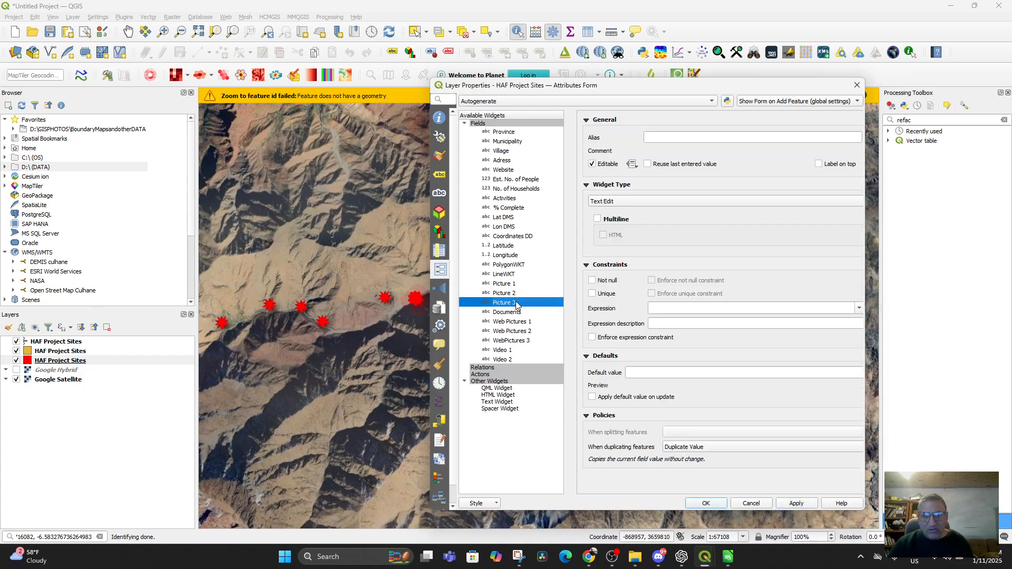
pyautogui.click(614, 203)
pyautogui.click(622, 116)
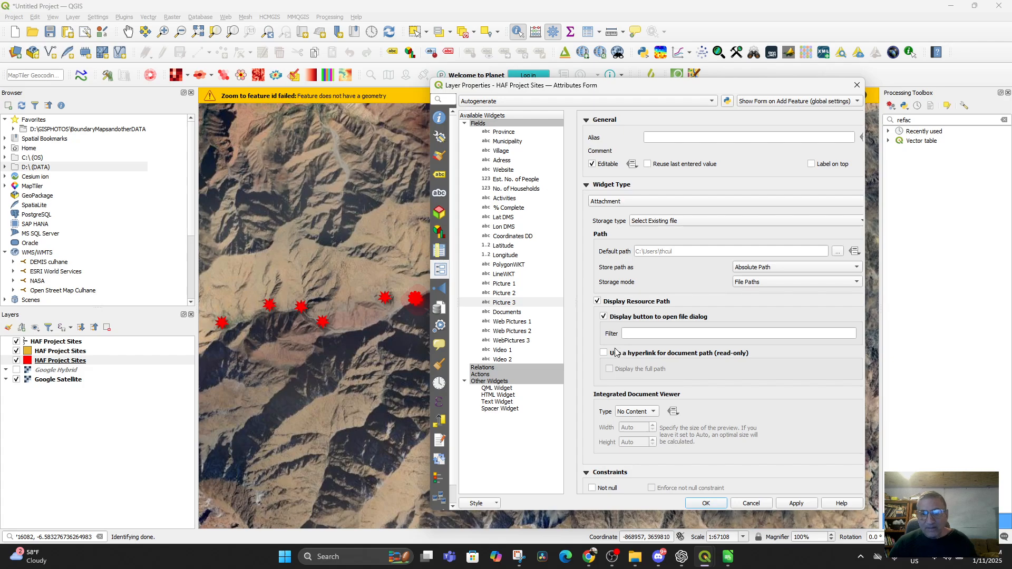
pyautogui.click(606, 354)
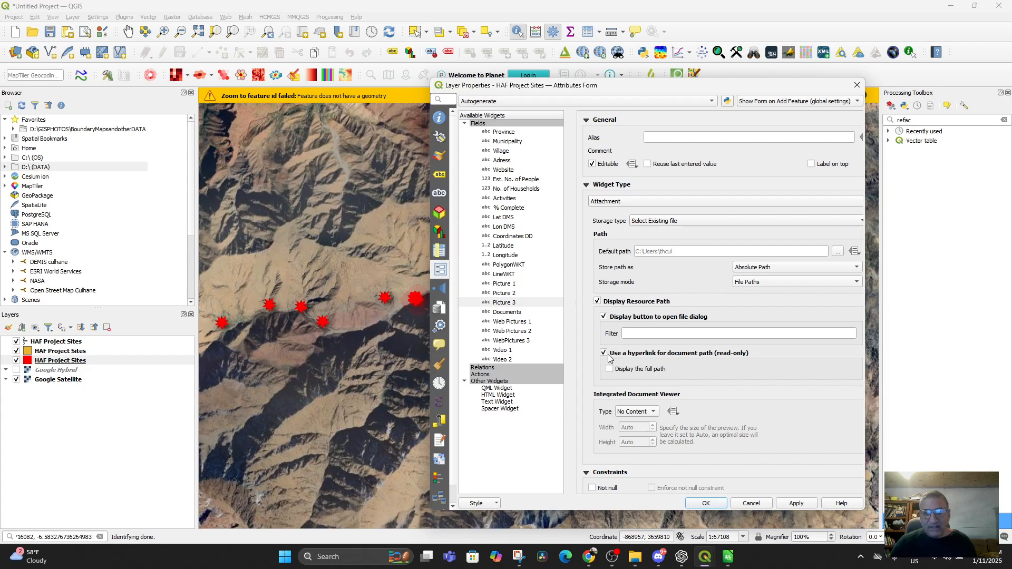
pyautogui.click(644, 415)
pyautogui.click(645, 425)
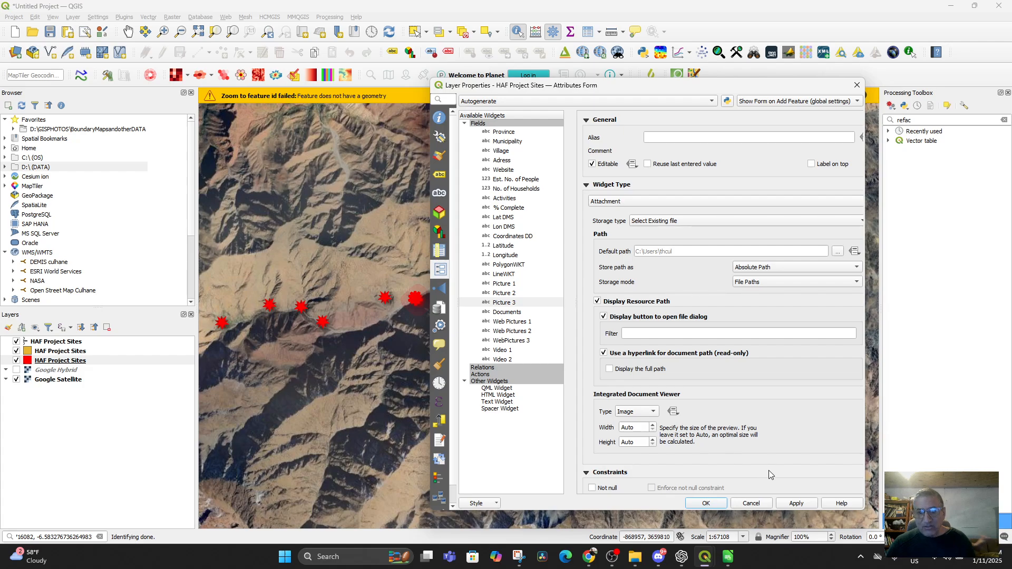
pyautogui.click(793, 505)
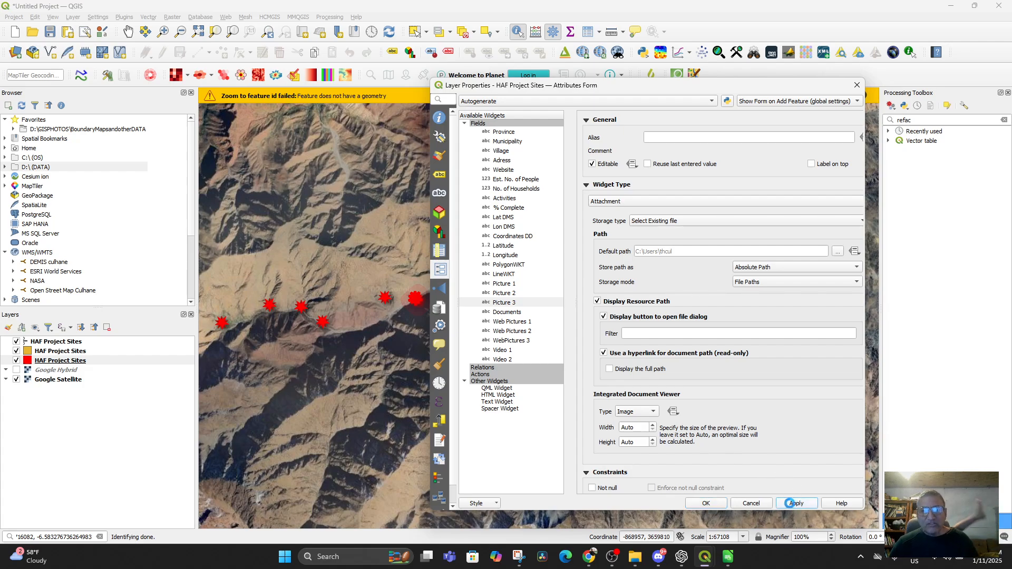
# Step: Configure the Documents field as an Attachment with a hyperlinked document path and the Web View viewer type, apply it, and close the layer properties
pyautogui.click(514, 311)
pyautogui.click(660, 203)
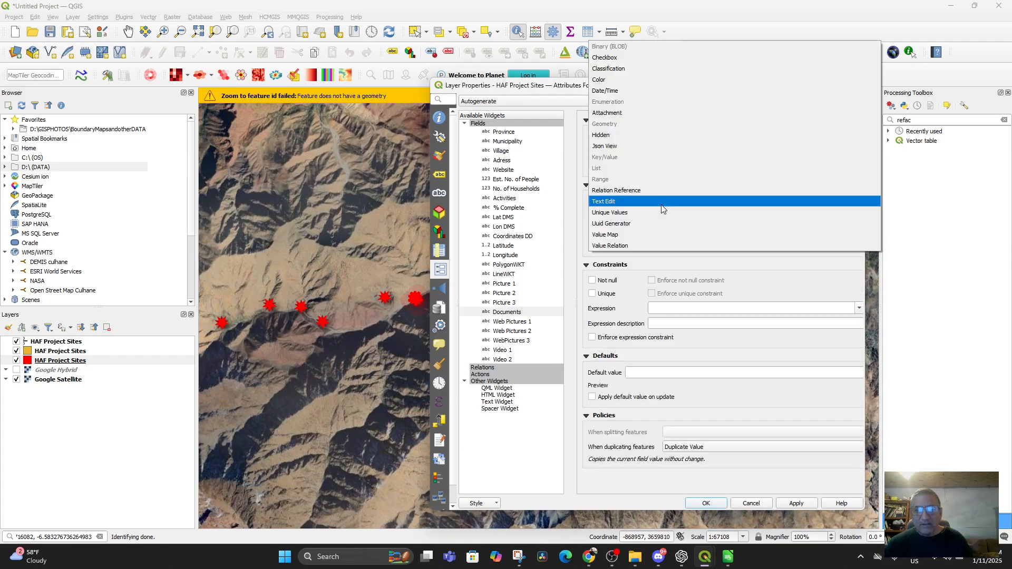
pyautogui.click(626, 112)
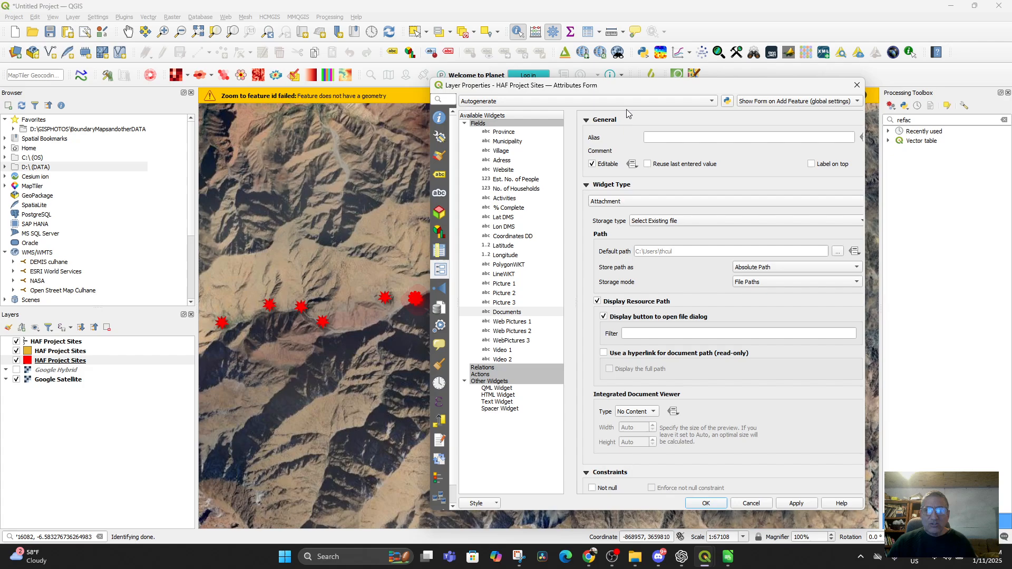
pyautogui.click(606, 353)
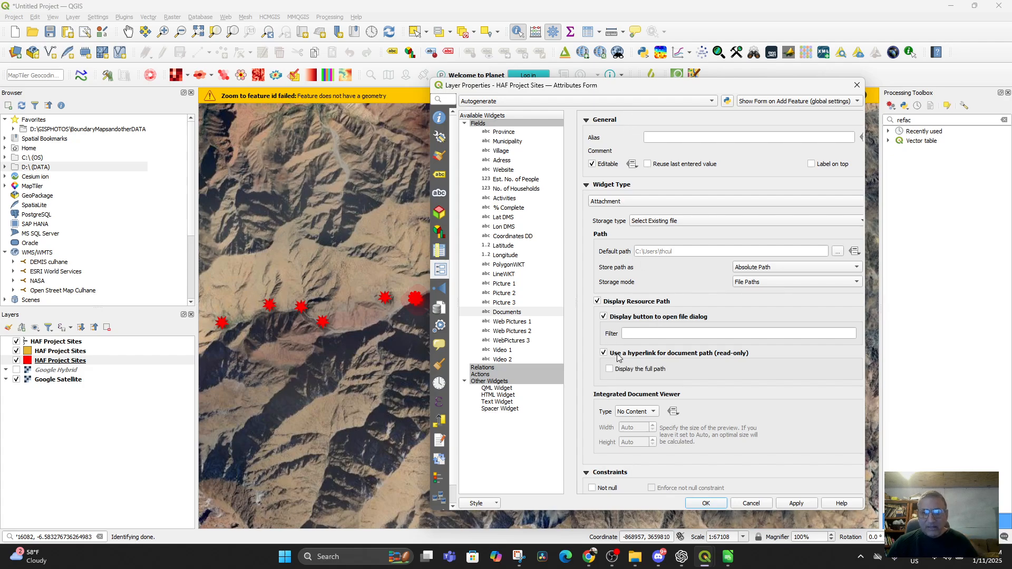
pyautogui.scroll(-2, 611, 353)
pyautogui.click(649, 351)
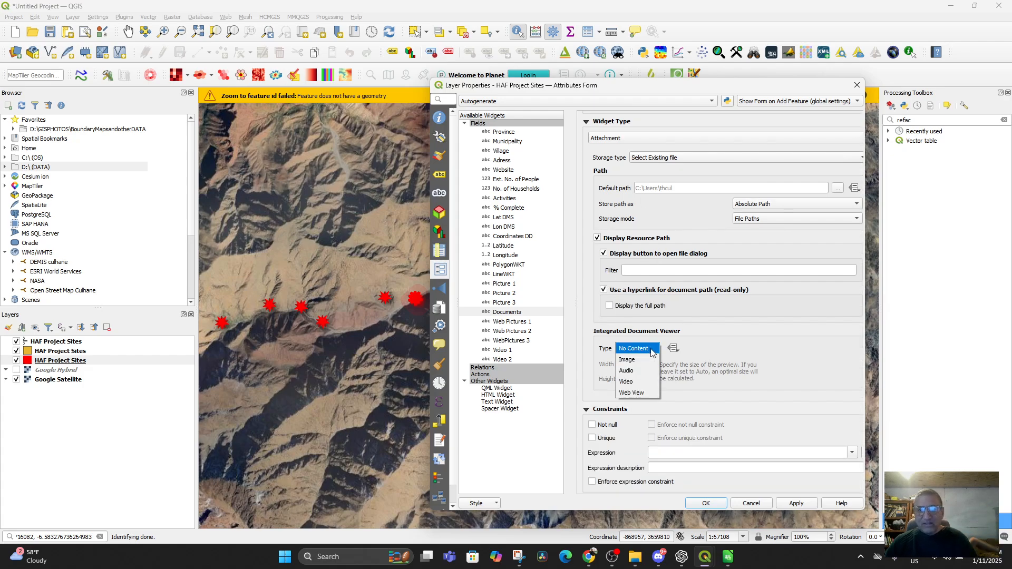
pyautogui.click(634, 394)
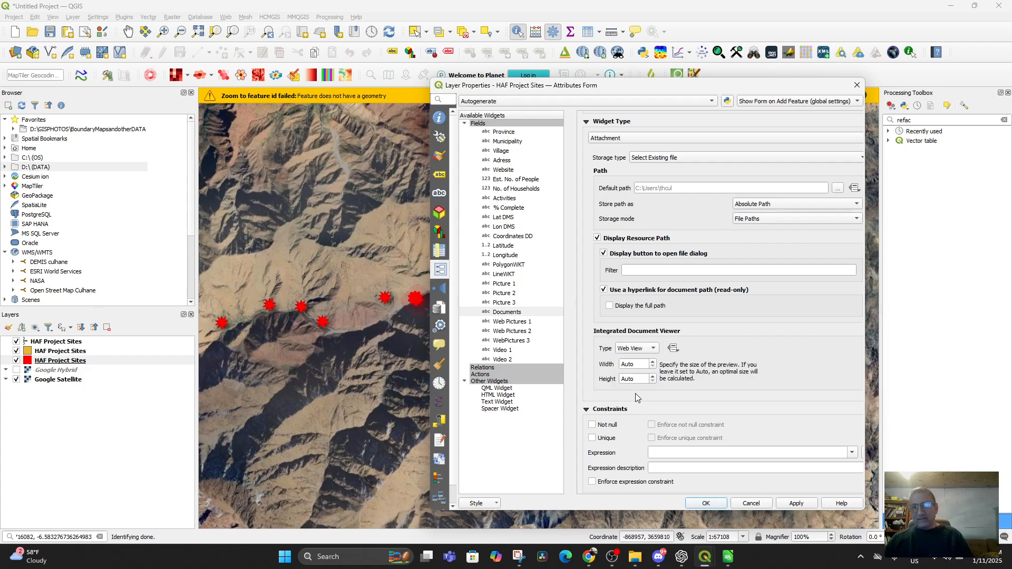
pyautogui.click(795, 505)
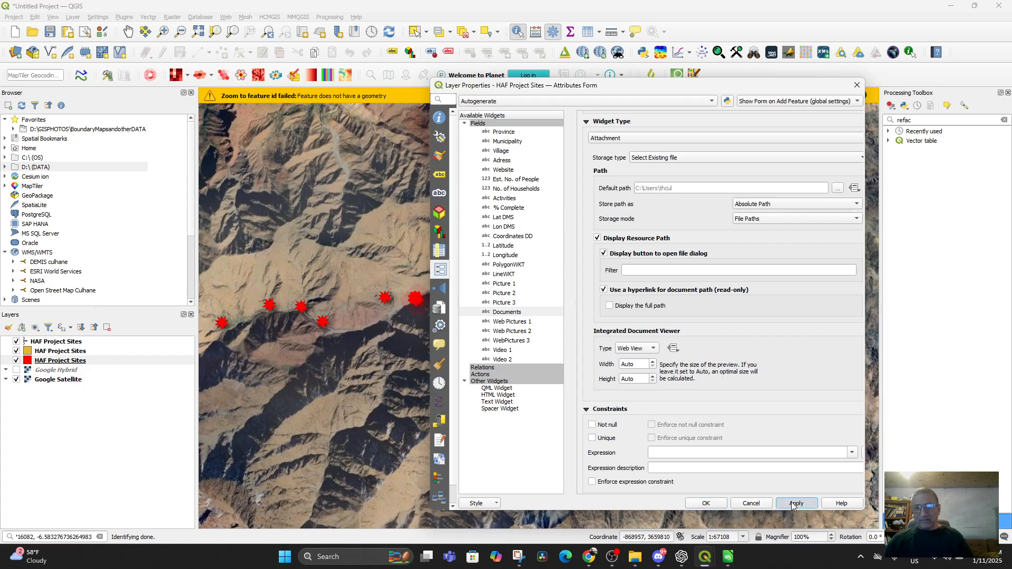
pyautogui.click(706, 503)
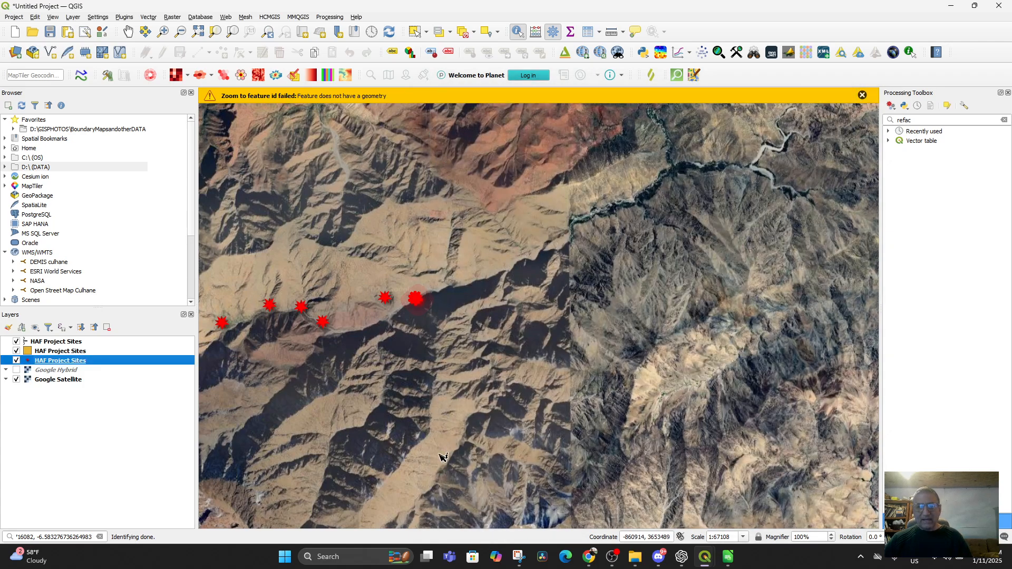
# Step: Identify the Anfli site point, open its feature form, and view the linked AnfliPipes.png and AnfliCanal.png pictures, closing everything when done
pyautogui.click(417, 307)
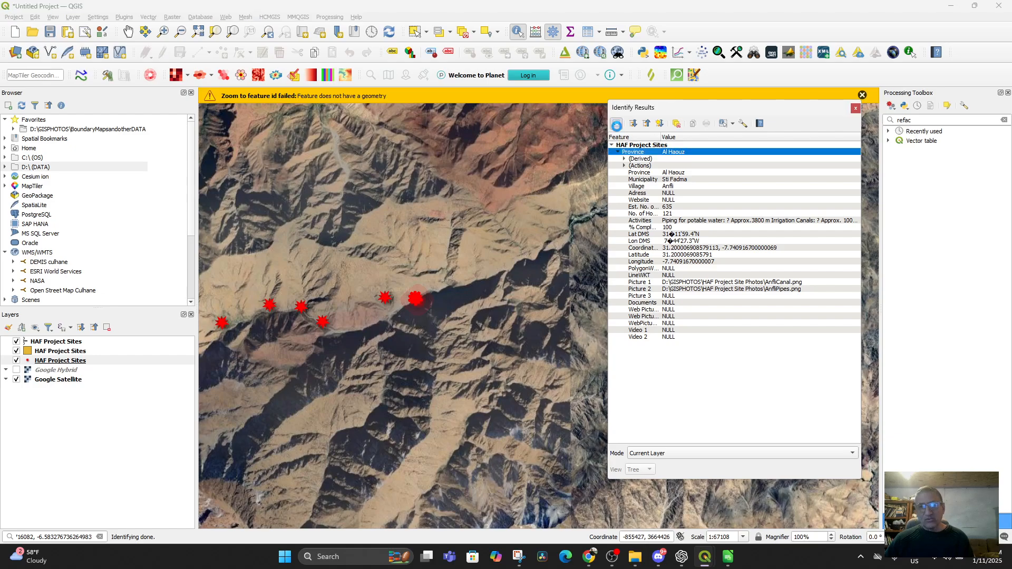
pyautogui.click(616, 127)
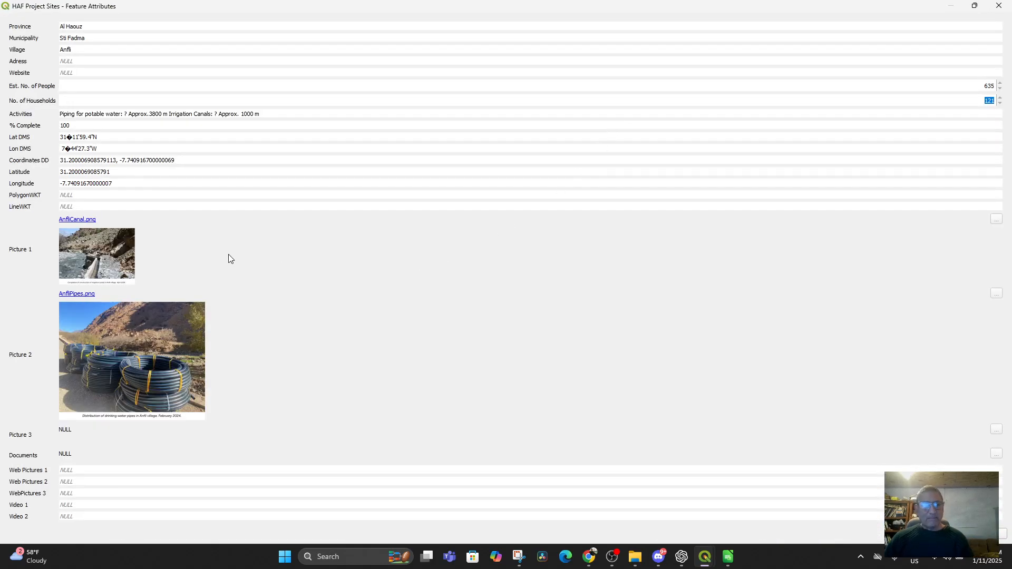
pyautogui.click(85, 294)
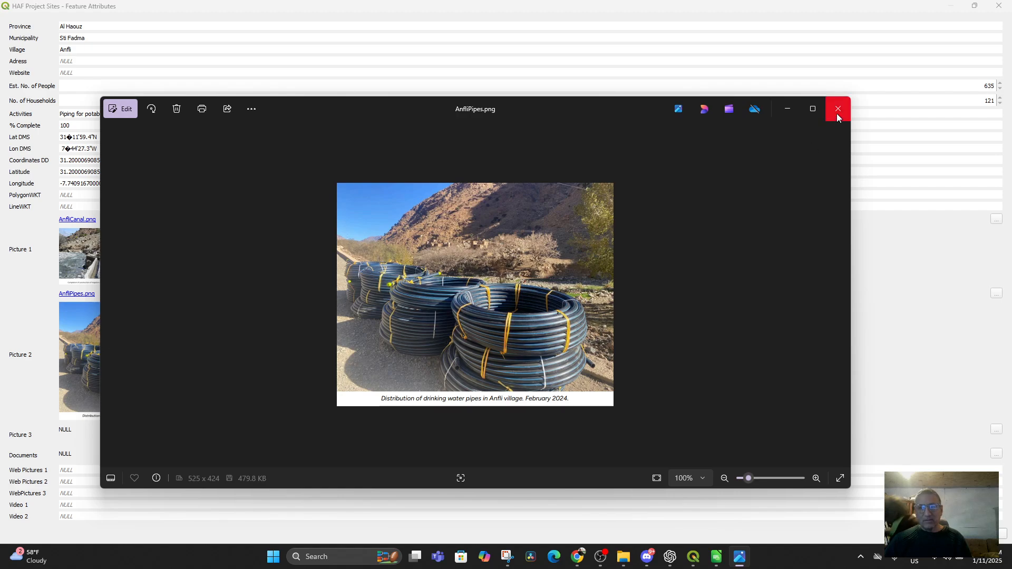
pyautogui.click(837, 112)
pyautogui.click(87, 222)
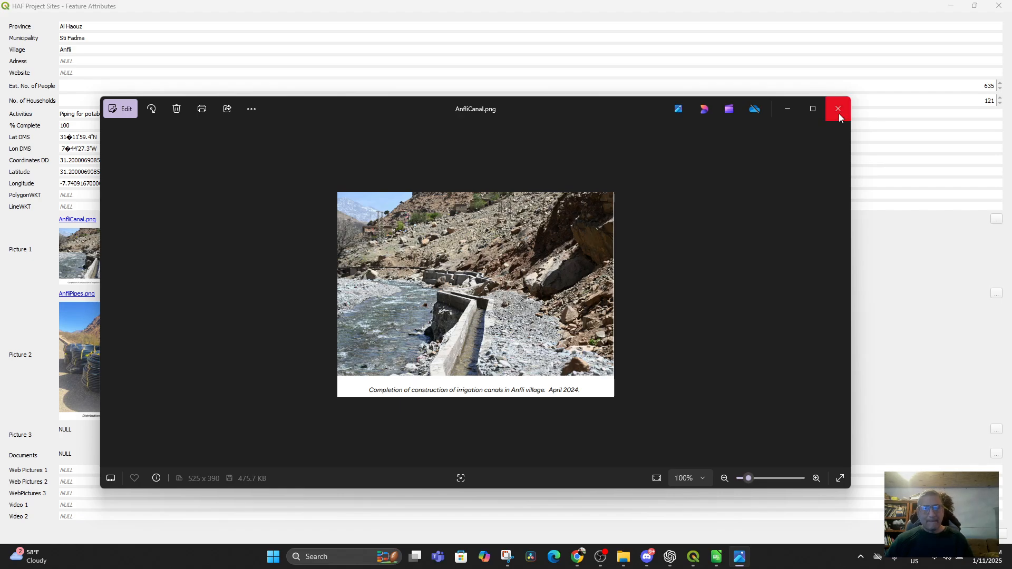
pyautogui.click(839, 113)
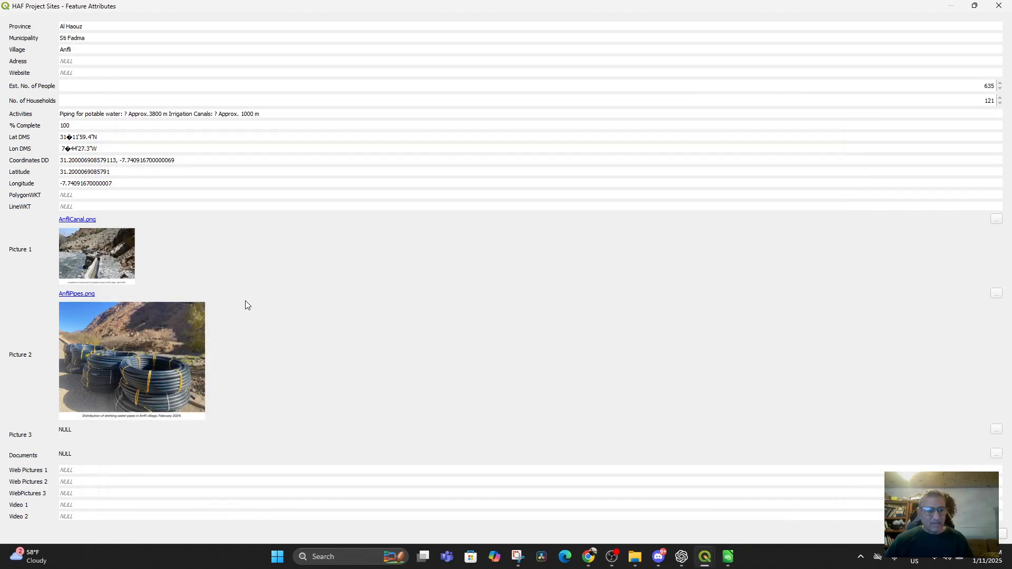
pyautogui.click(999, 5)
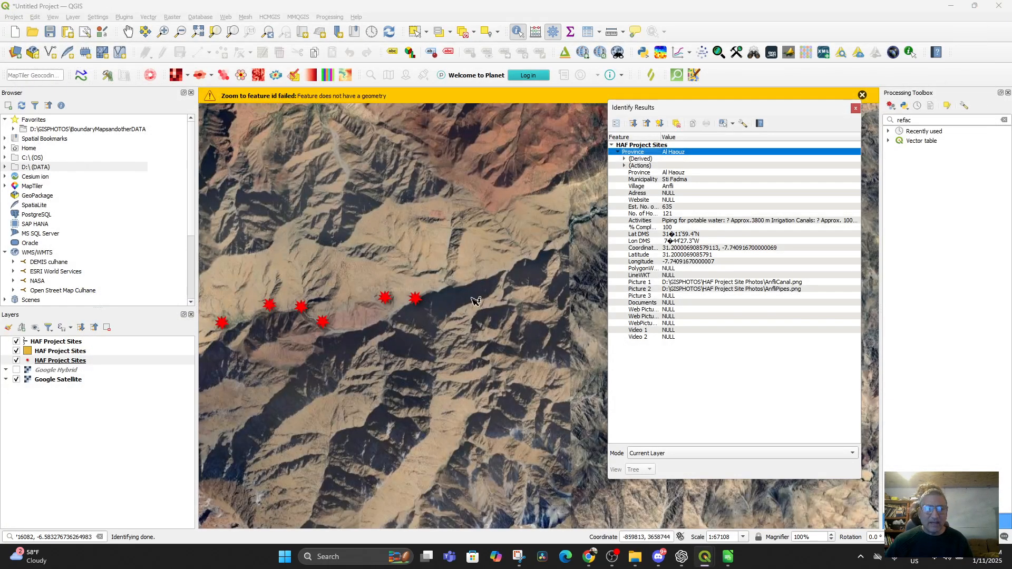
pyautogui.click(855, 108)
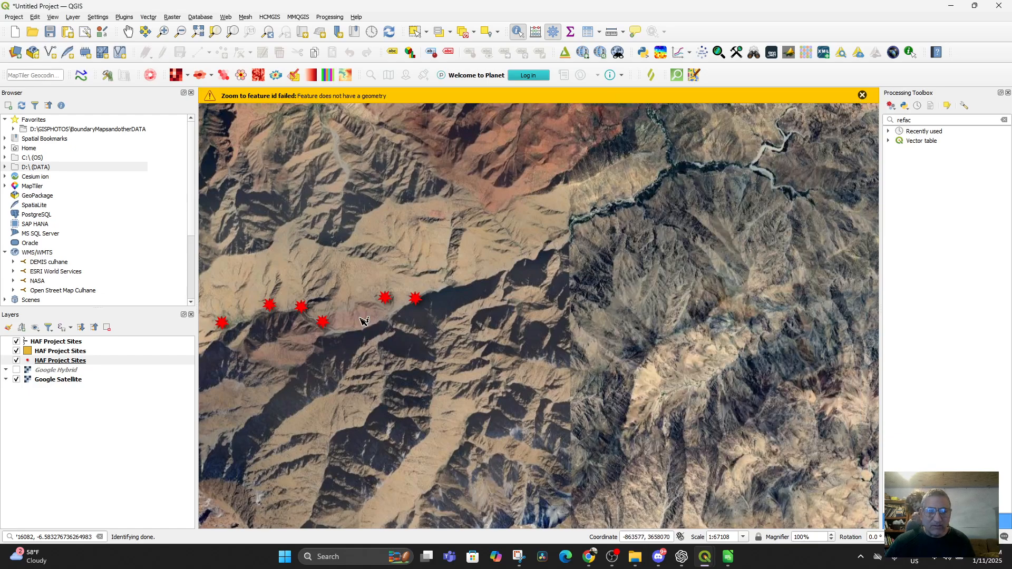
# Step: Identify the Timichi site point, open its feature form, and view the linked TimichiBelleVue.png picture before closing the form
pyautogui.click(329, 327)
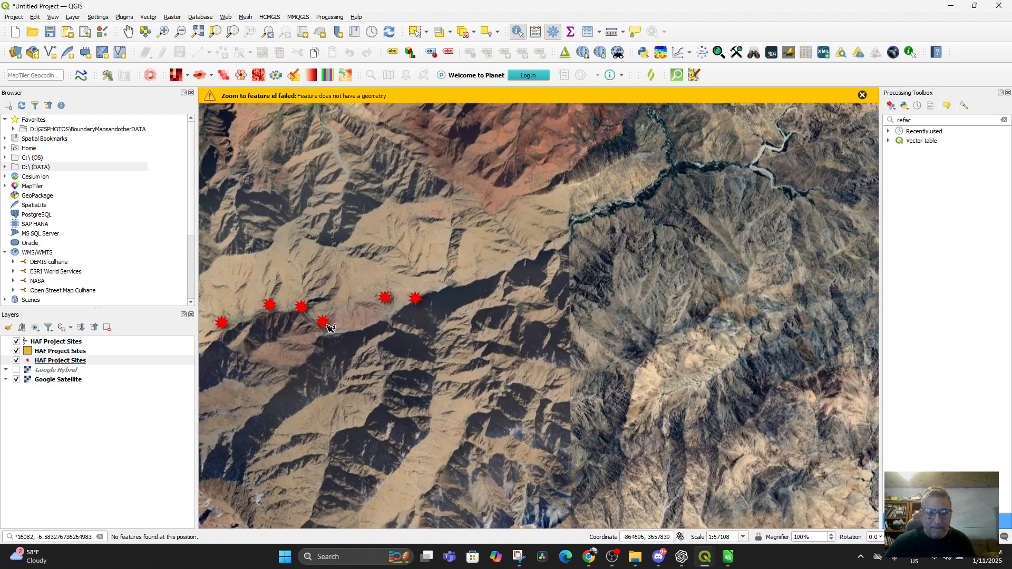
pyautogui.click(324, 323)
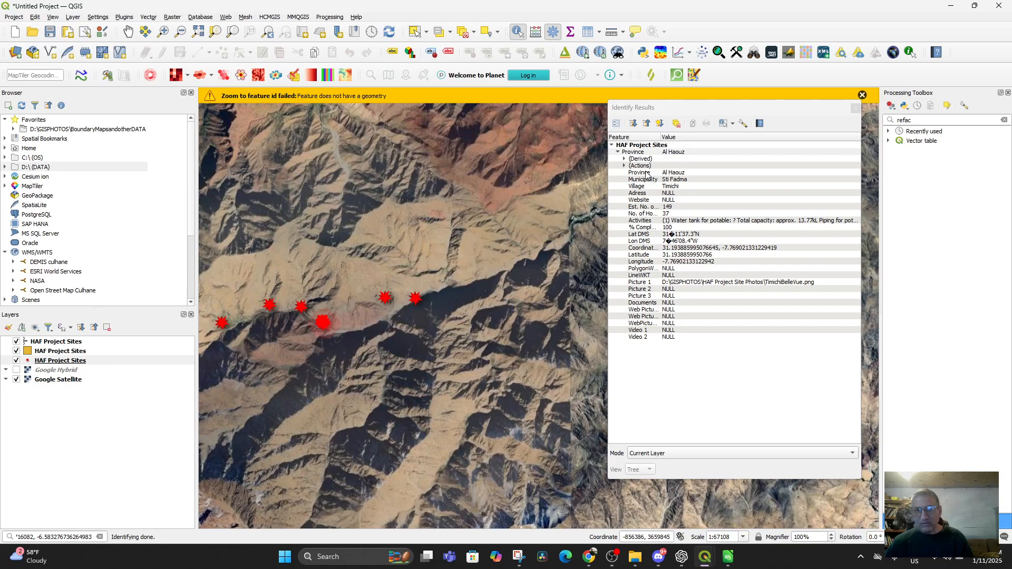
pyautogui.click(615, 127)
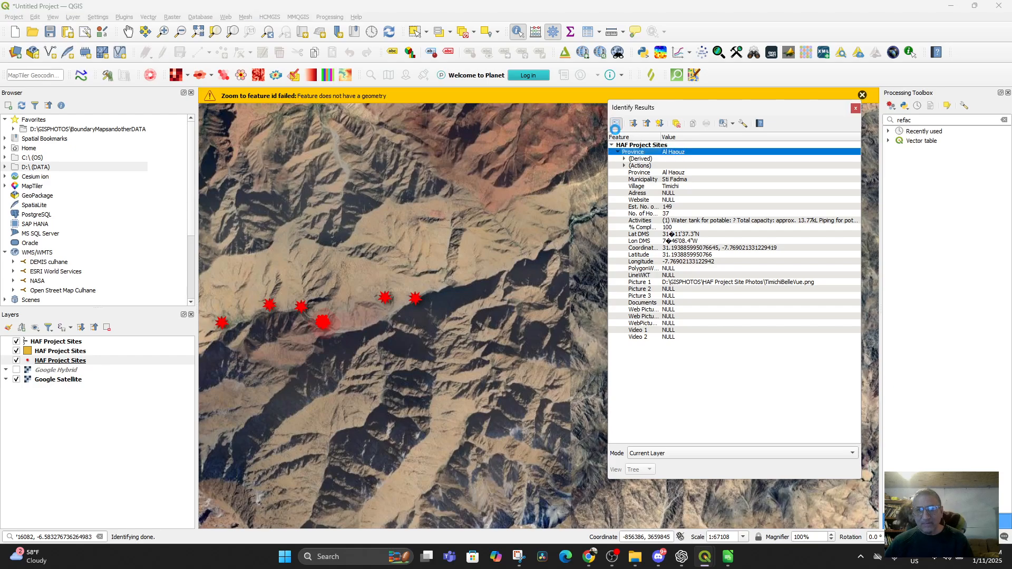
pyautogui.click(615, 124)
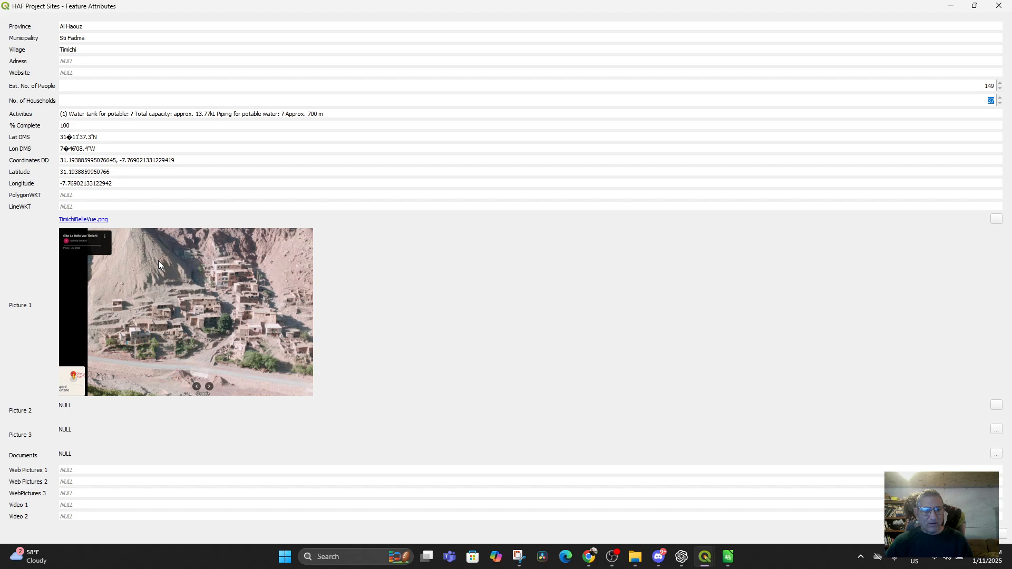
pyautogui.click(97, 220)
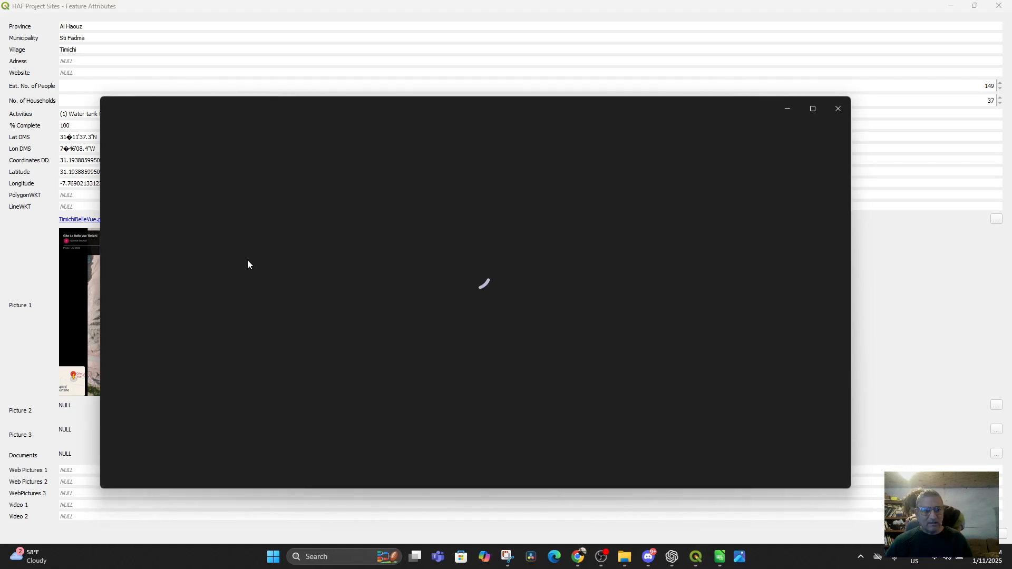
pyautogui.click(837, 109)
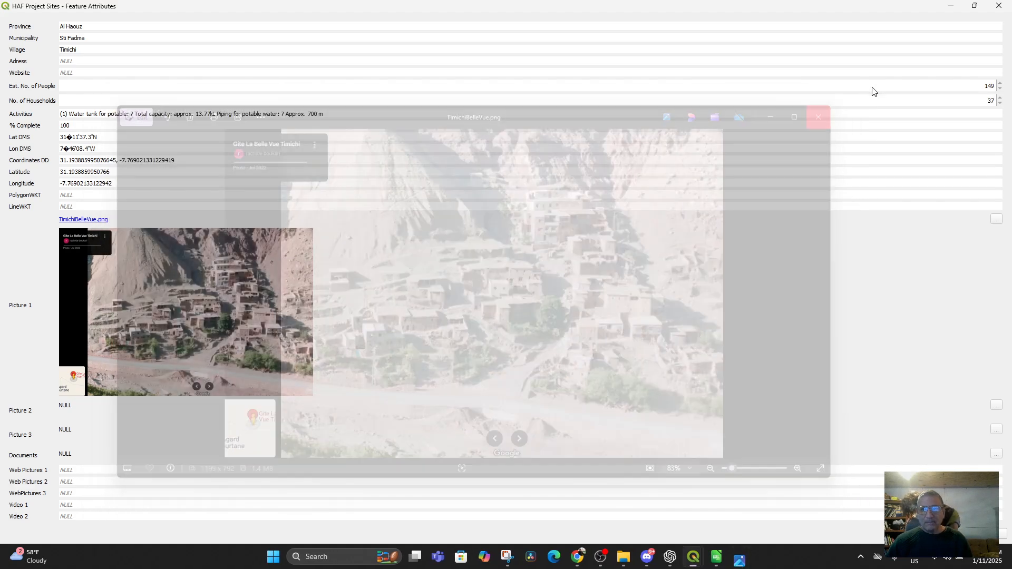
pyautogui.click(999, 5)
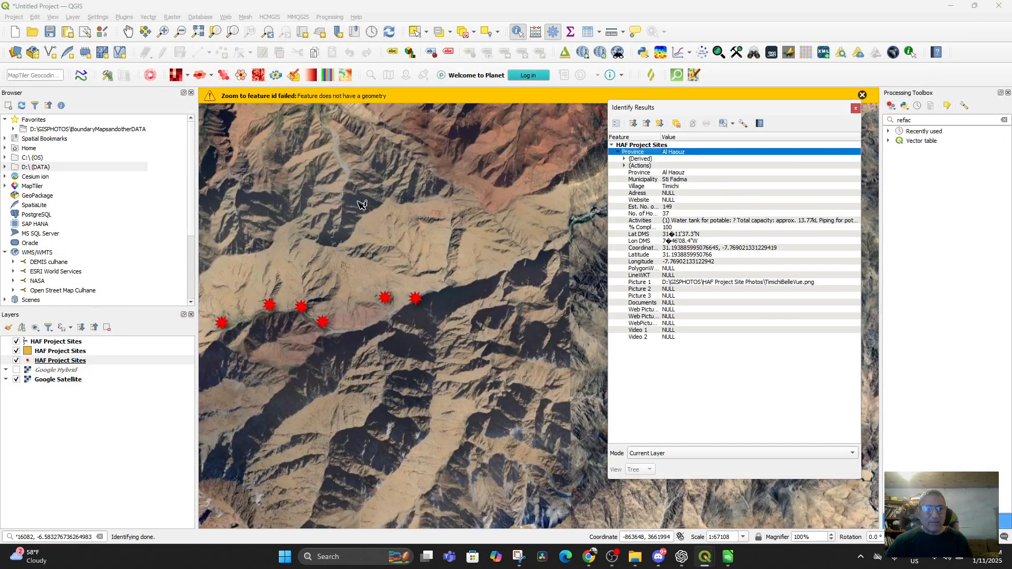
# Step: Identify the Anins site point northeast of the Timichi and Anfli cluster to check its attributes
pyautogui.scroll(-1, 266, 314)
pyautogui.moveTo(326, 364); pyautogui.dragTo(486, 481)
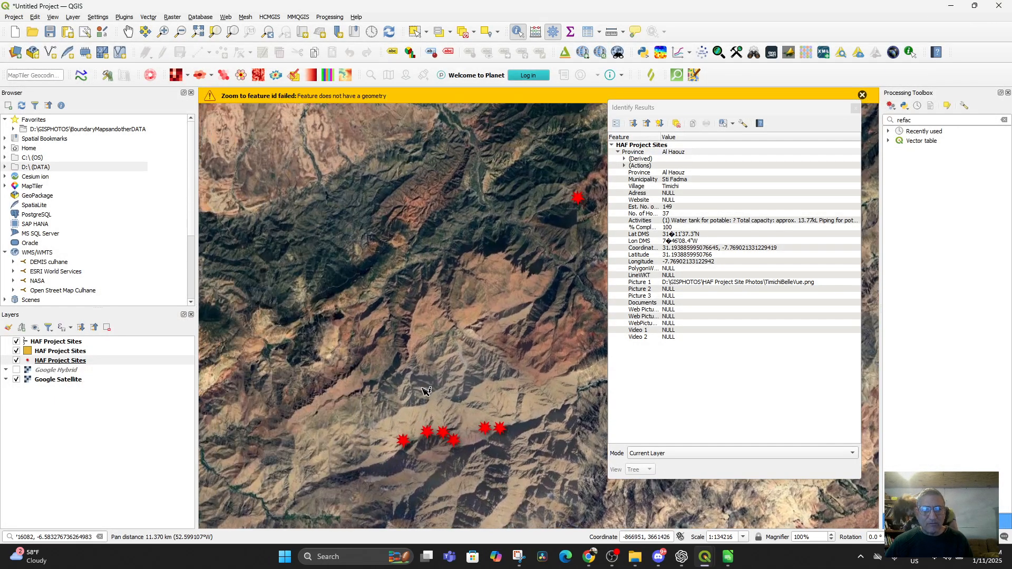
pyautogui.moveTo(411, 401); pyautogui.dragTo(319, 495)
pyautogui.click(491, 293)
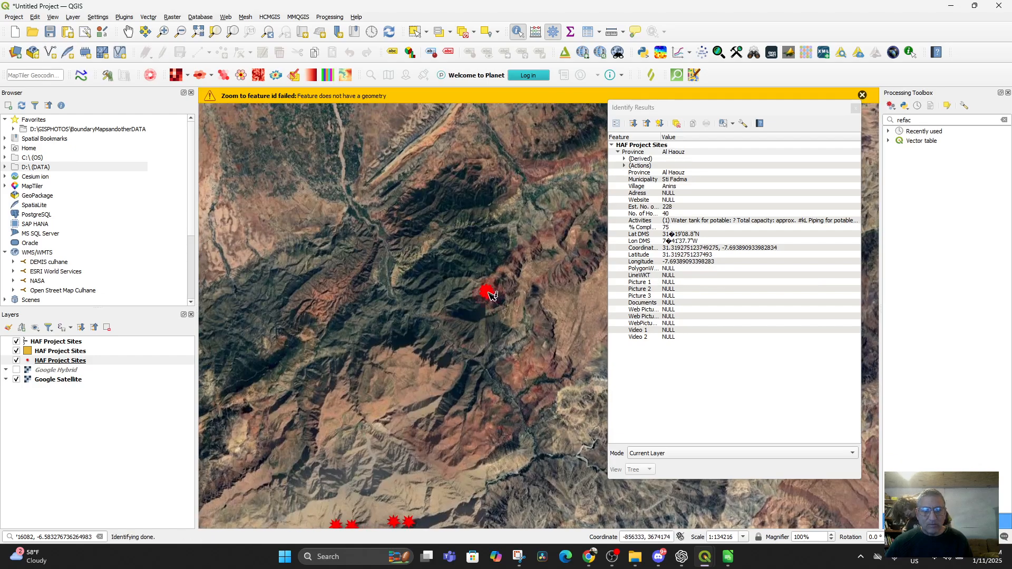
# Step: Identify the Akrich Nursery and Jewish Cemetery point, check its picture and document paths, and open its feature form
pyautogui.moveTo(388, 324); pyautogui.dragTo(496, 277)
pyautogui.scroll(-3, 416, 305)
pyautogui.moveTo(393, 279); pyautogui.dragTo(424, 320)
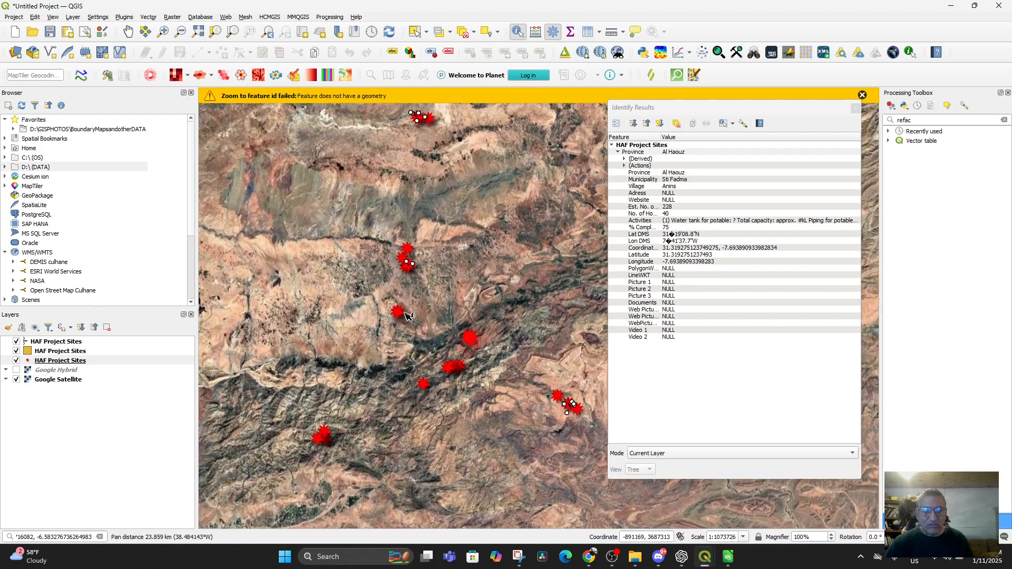
pyautogui.click(401, 314)
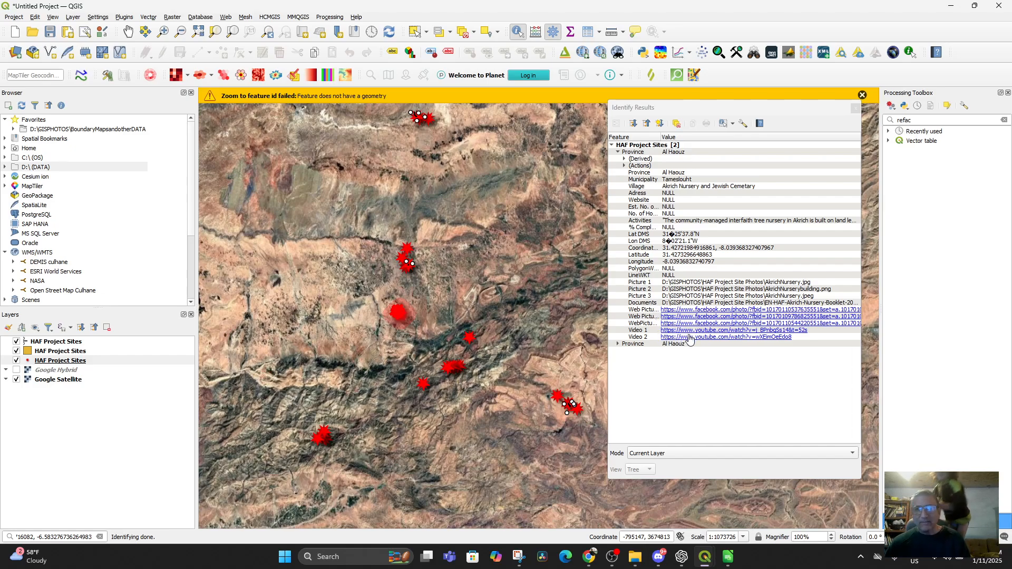
pyautogui.click(687, 285)
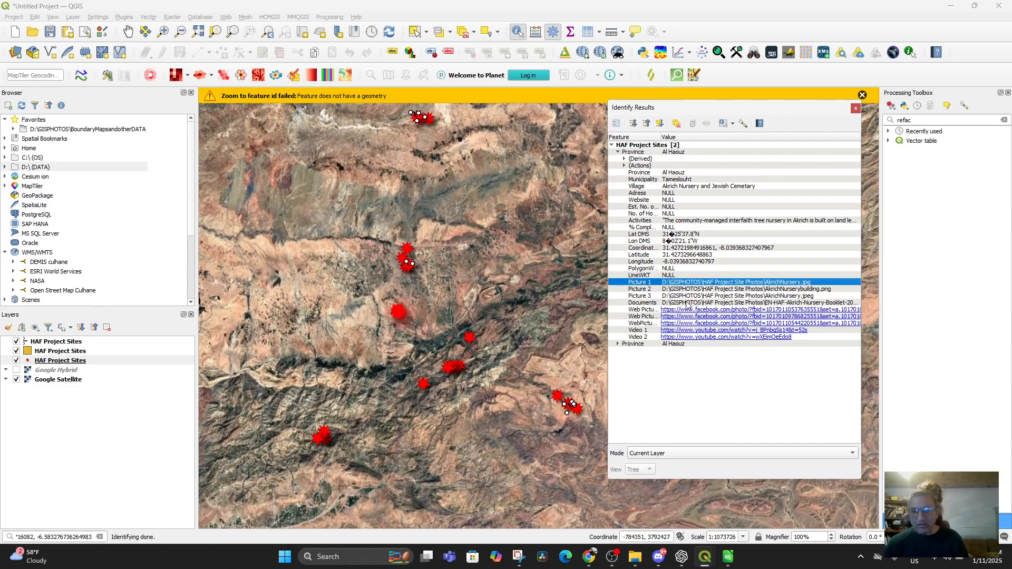
pyautogui.click(687, 304)
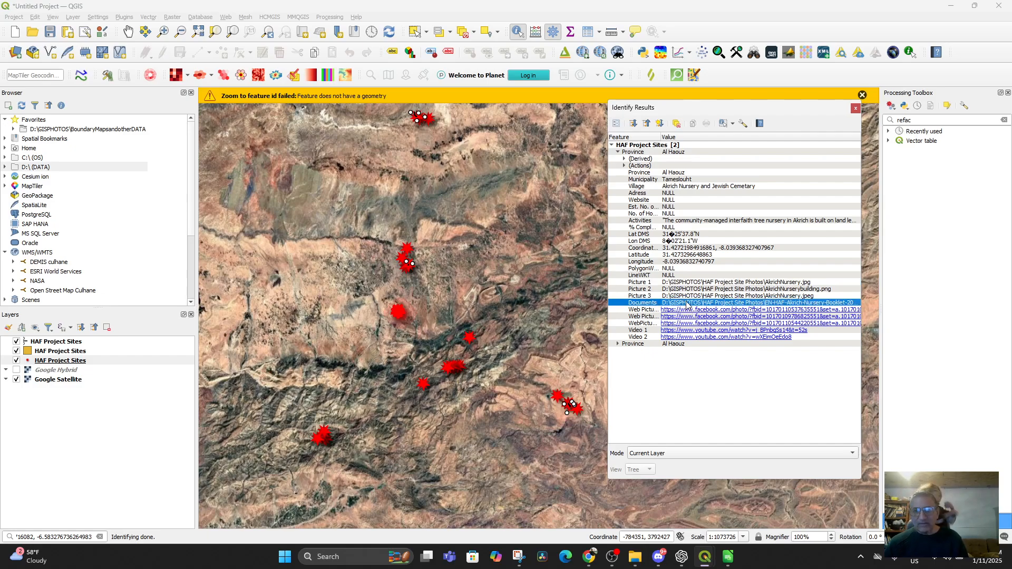
pyautogui.click(615, 124)
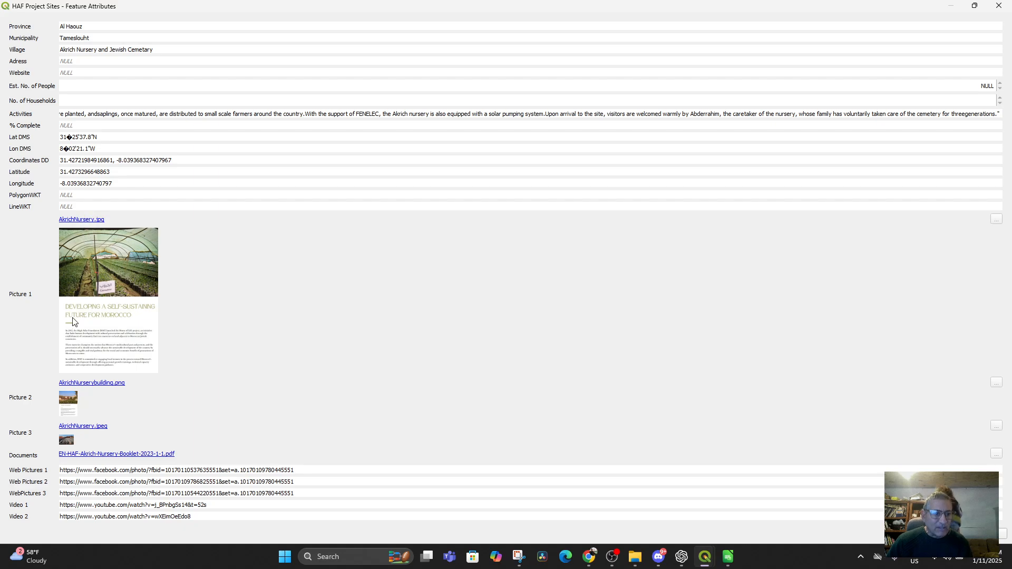
# Step: Open the linked EN-HAF-Akrich-Nursery-Booklet-2023-1-1.pdf from the Documents field and look through its pages
pyautogui.click(116, 458)
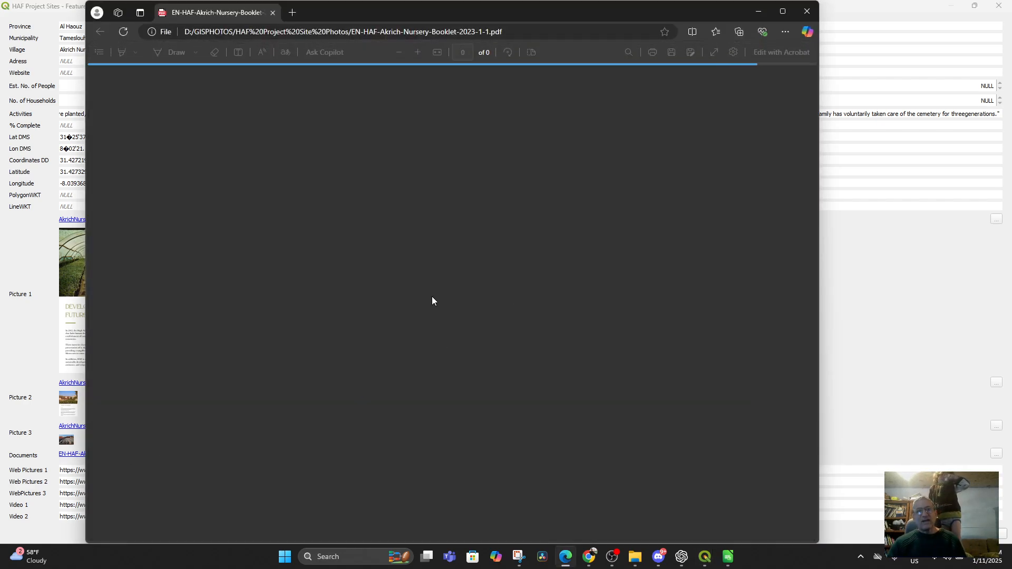
pyautogui.scroll(-5, 444, 303)
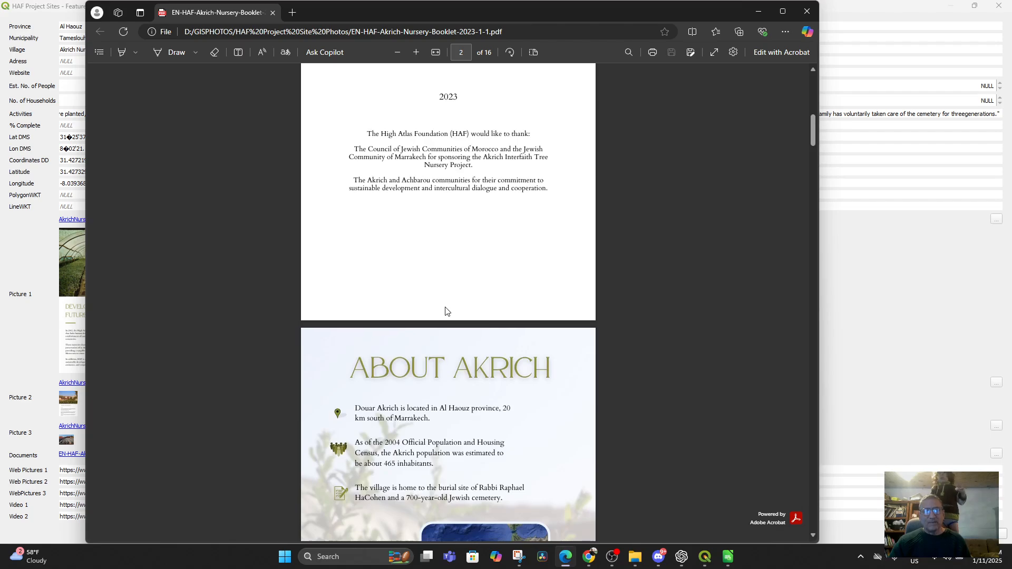
pyautogui.scroll(-20, 448, 311)
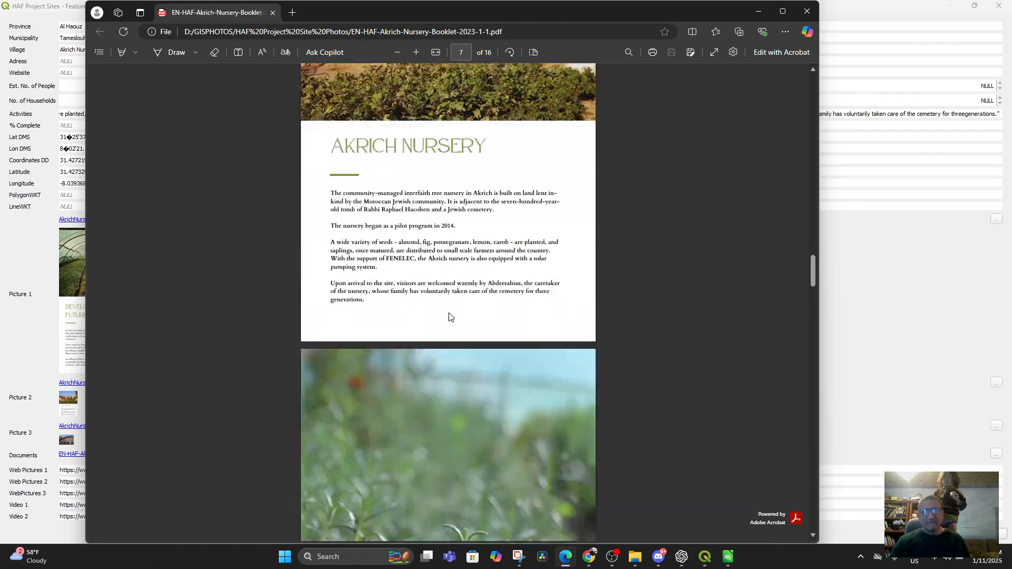
pyautogui.scroll(-8, 449, 316)
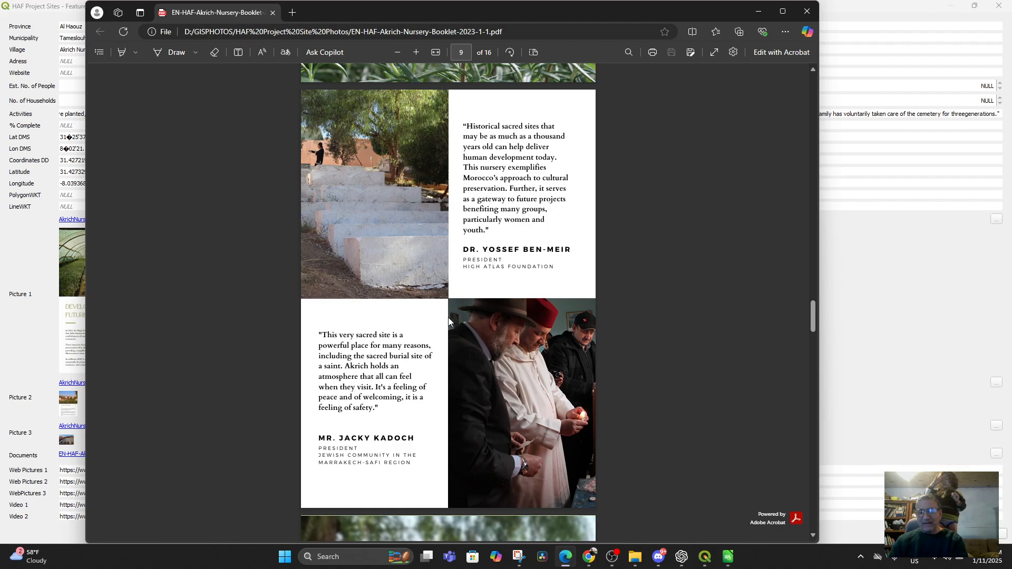
pyautogui.scroll(-12, 448, 317)
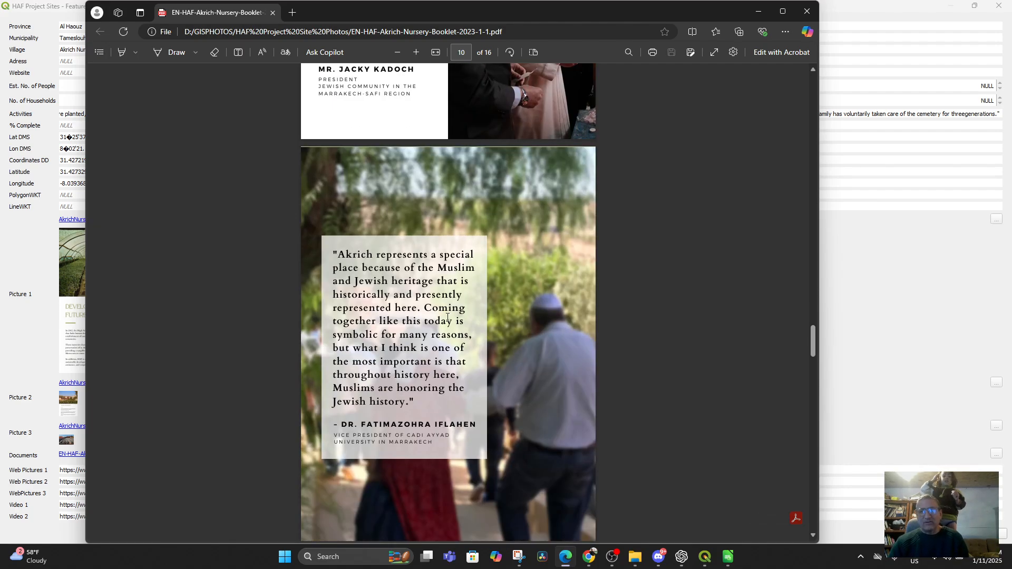
pyautogui.scroll(-15, 448, 324)
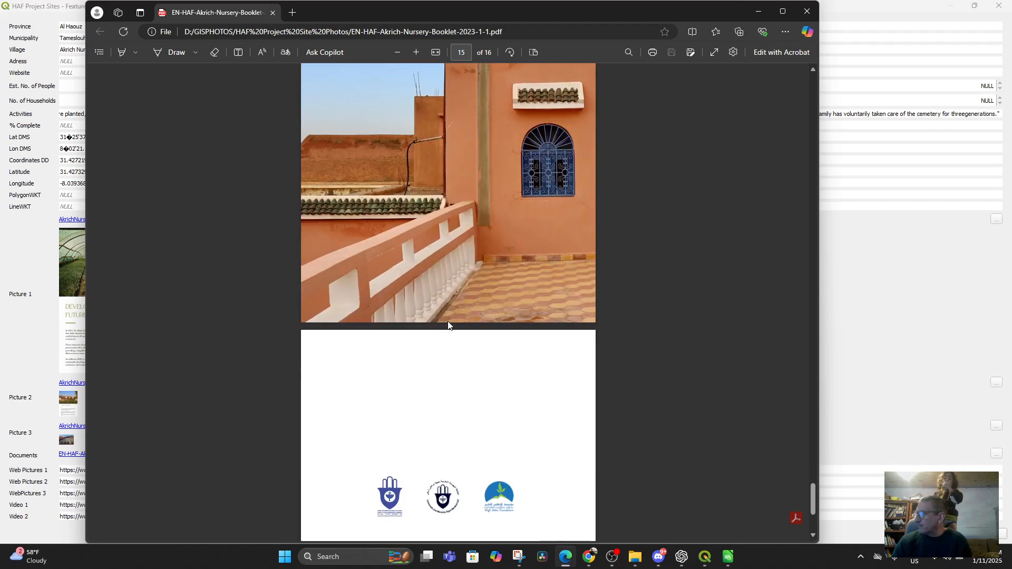
pyautogui.scroll(-4, 448, 322)
pyautogui.scroll(16, 448, 322)
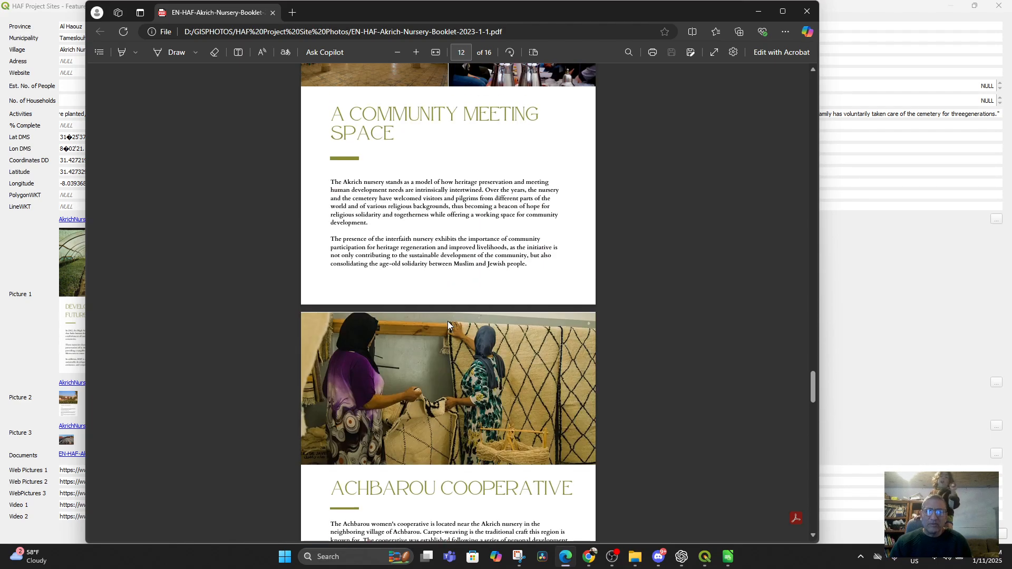
# Step: Look back through the Akrich nursery booklet's pages on the nursery and the community meeting space, and close the PDF
pyautogui.scroll(20, 447, 321)
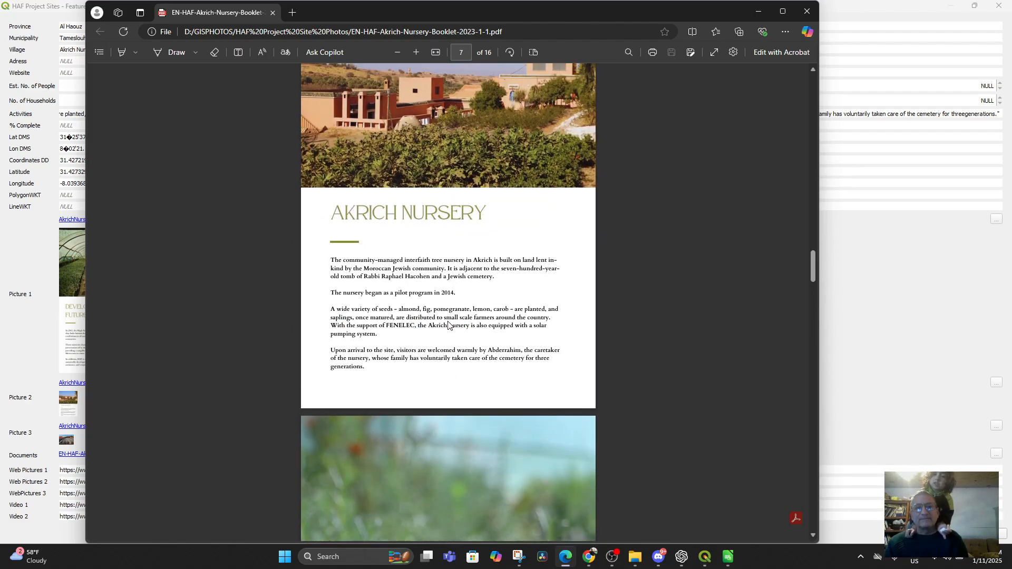
pyautogui.scroll(20, 447, 325)
pyautogui.scroll(-20, 444, 336)
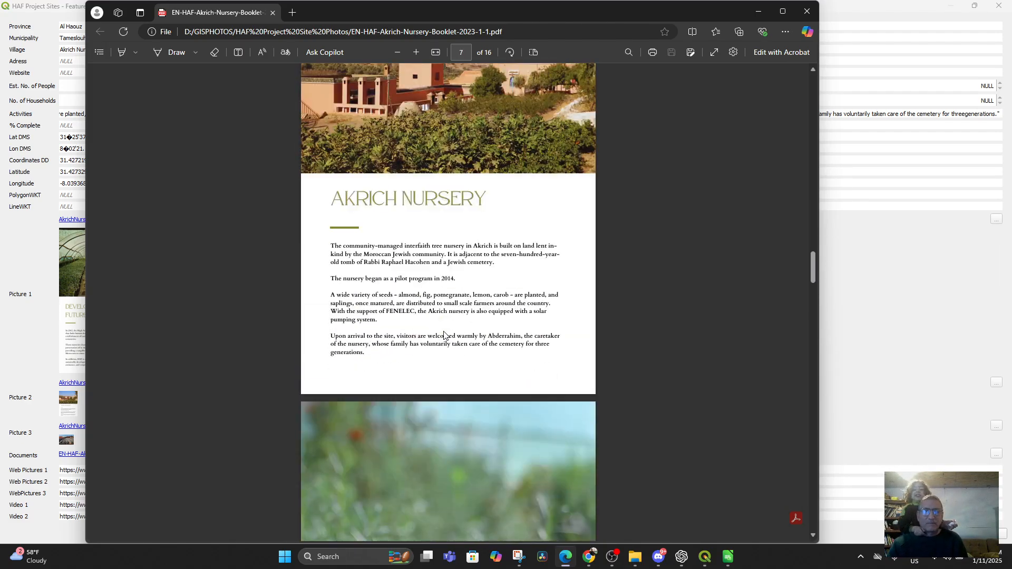
pyautogui.scroll(-12, 444, 336)
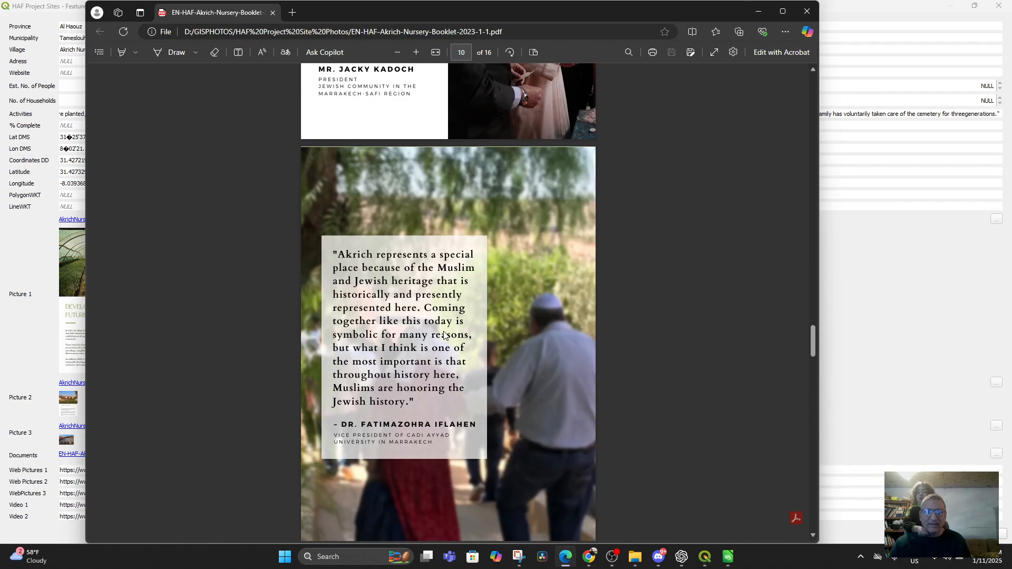
pyautogui.scroll(-6, 444, 336)
pyautogui.scroll(20, 473, 372)
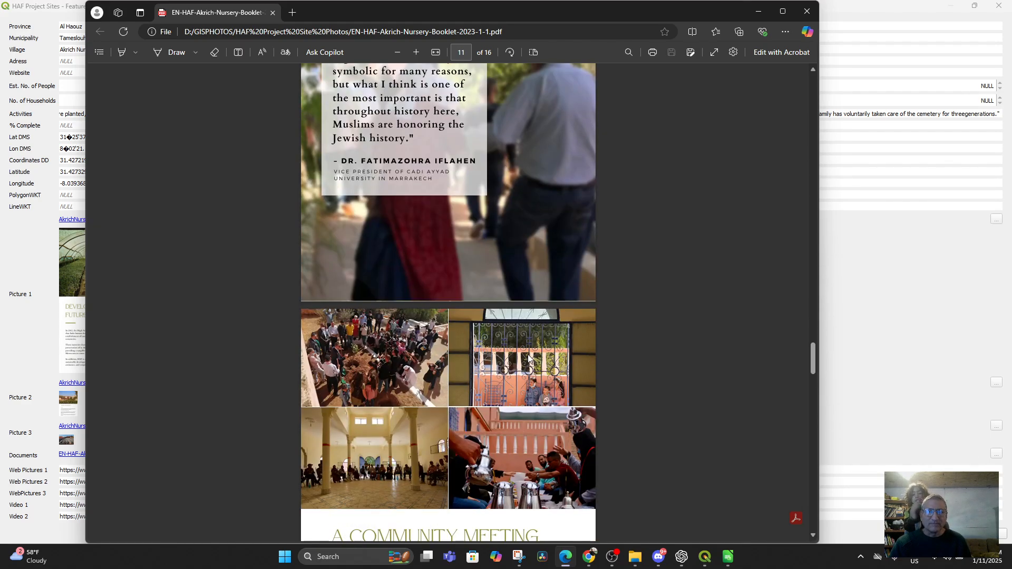
pyautogui.scroll(12, 528, 357)
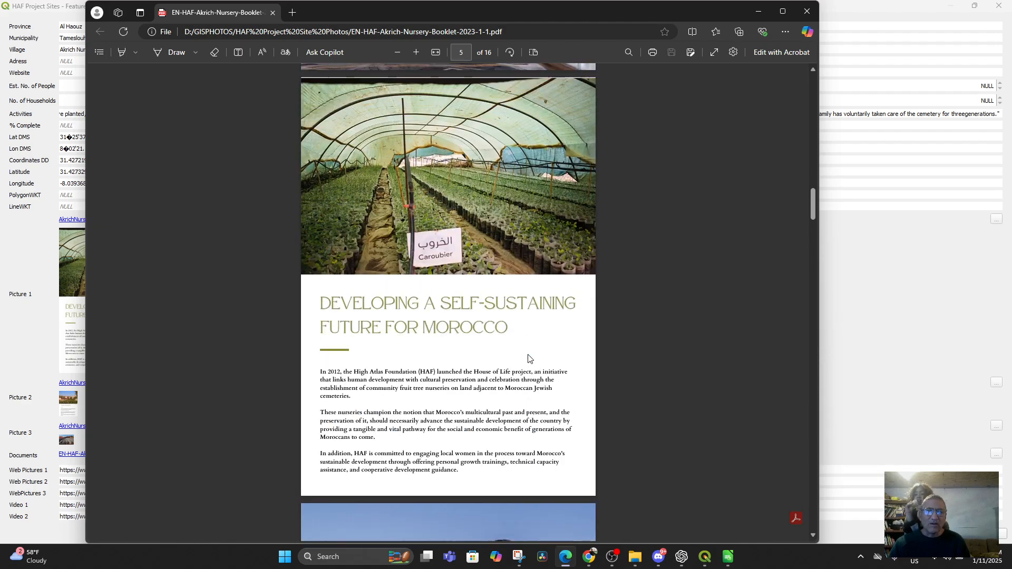
pyautogui.click(807, 11)
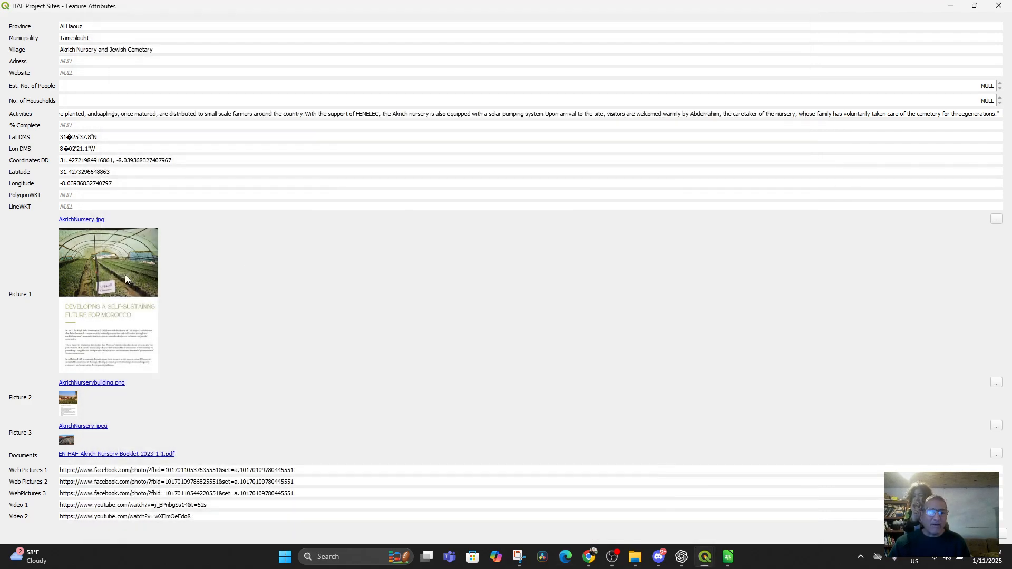
# Step: Close the Akrich feature form, open its Video 1 link, skip ahead to about 6:56, pause playback and return to QGIS
pyautogui.tripleClick(155, 475)
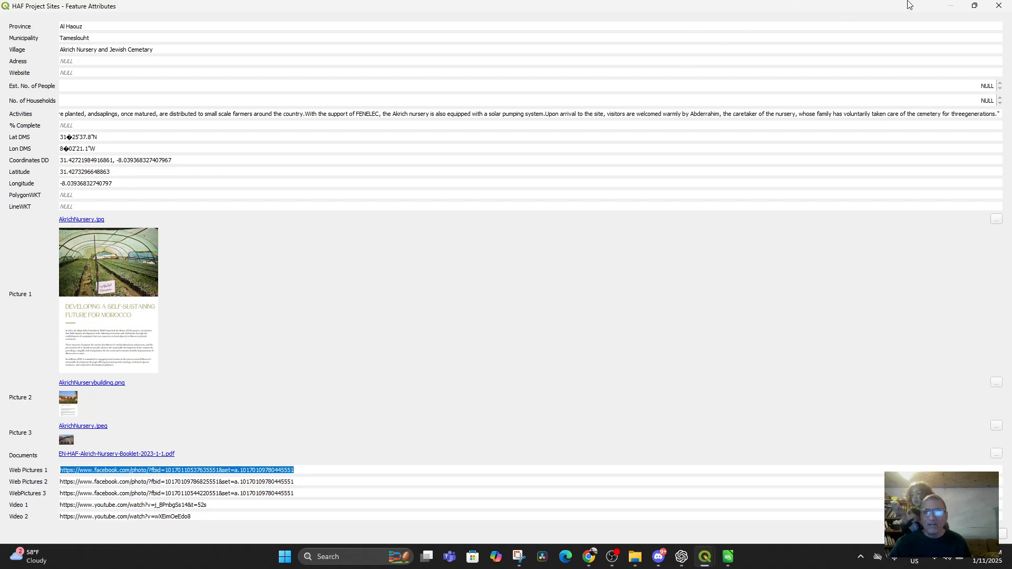
pyautogui.click(999, 5)
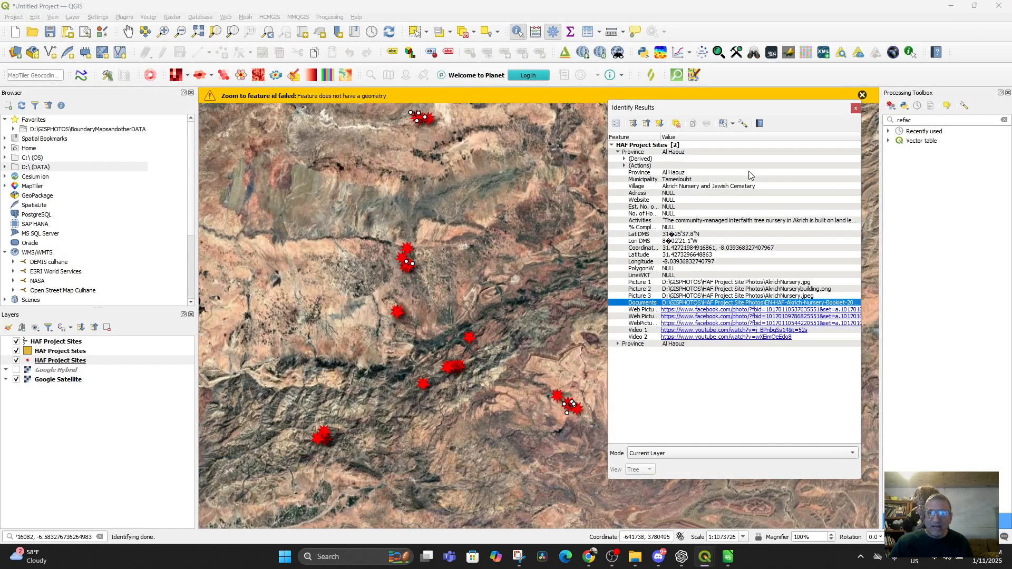
pyautogui.click(698, 330)
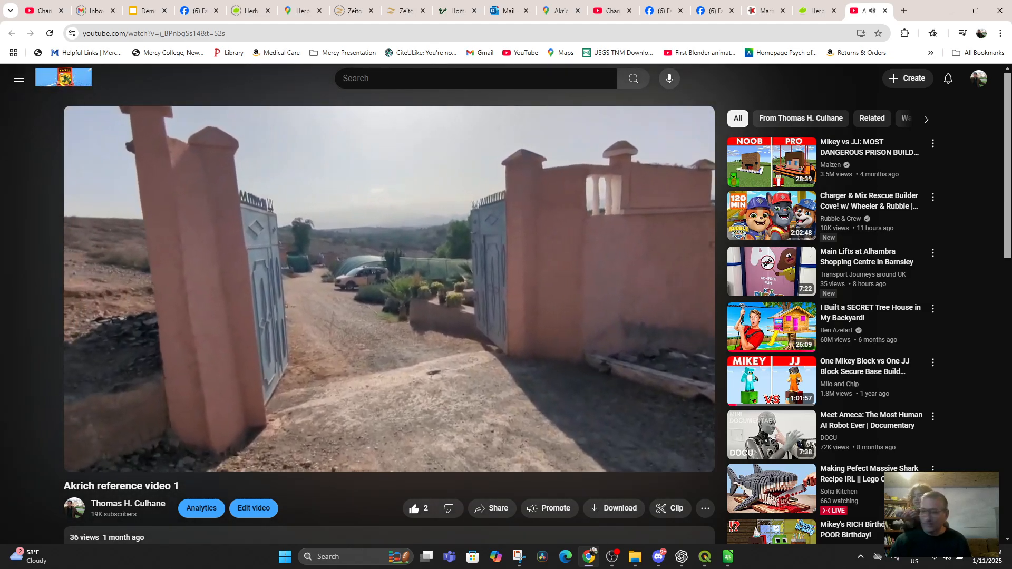
pyautogui.click(268, 446)
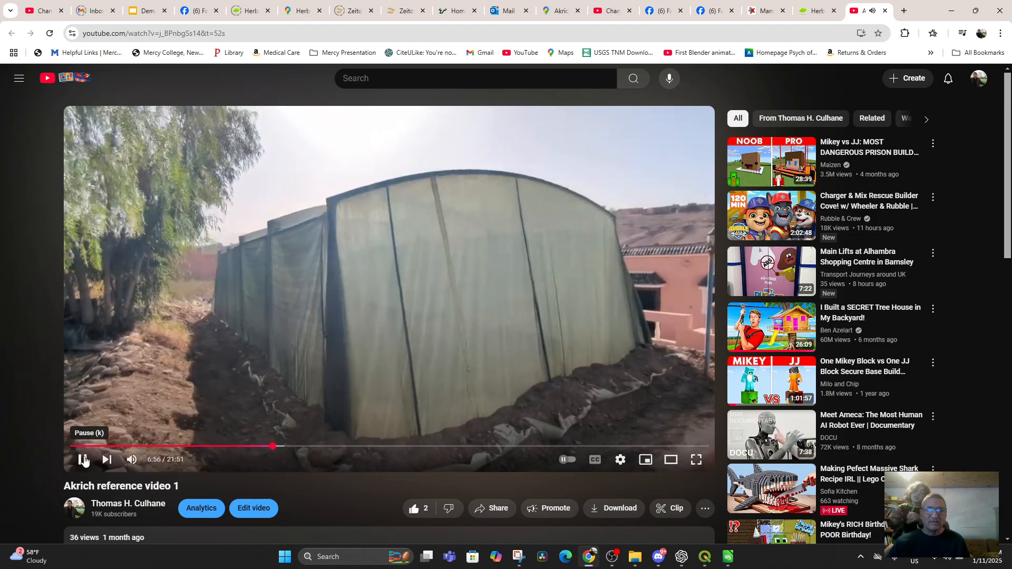
pyautogui.click(83, 460)
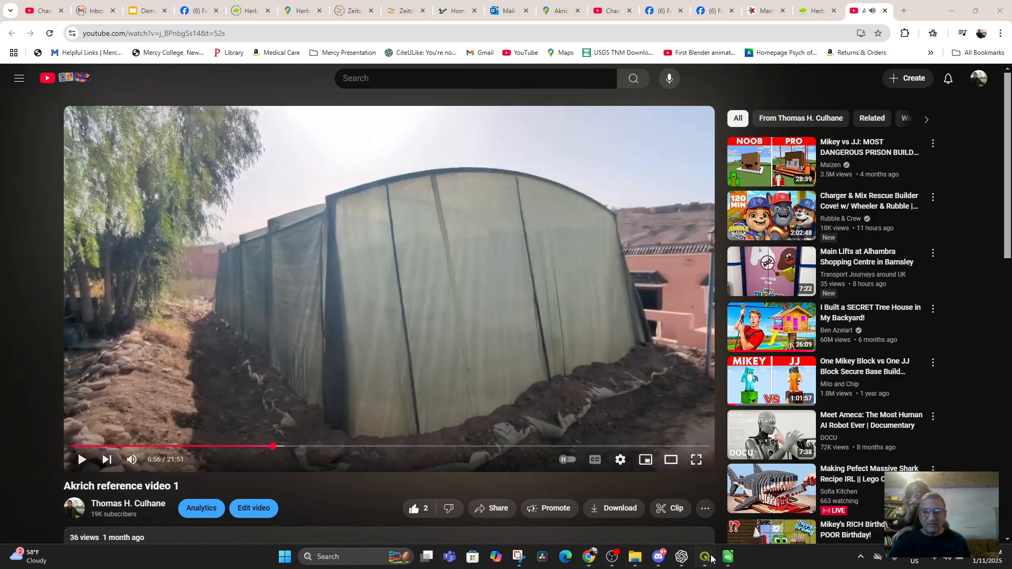
pyautogui.moveTo(706, 557)
pyautogui.click(451, 501)
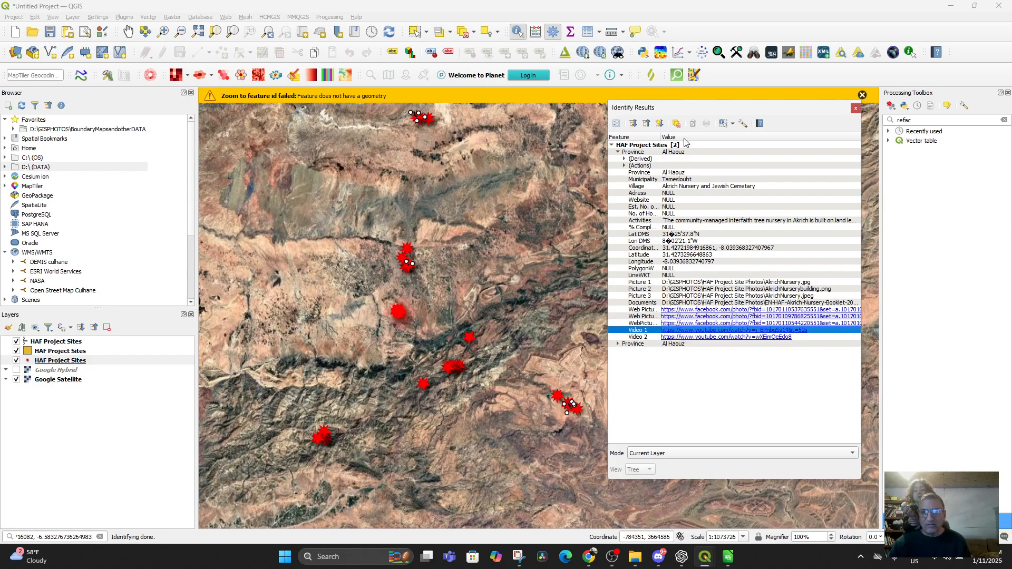
# Step: Close the identify results, dismiss the warning message, and view the project sites across Morocco
pyautogui.click(854, 109)
pyautogui.click(861, 96)
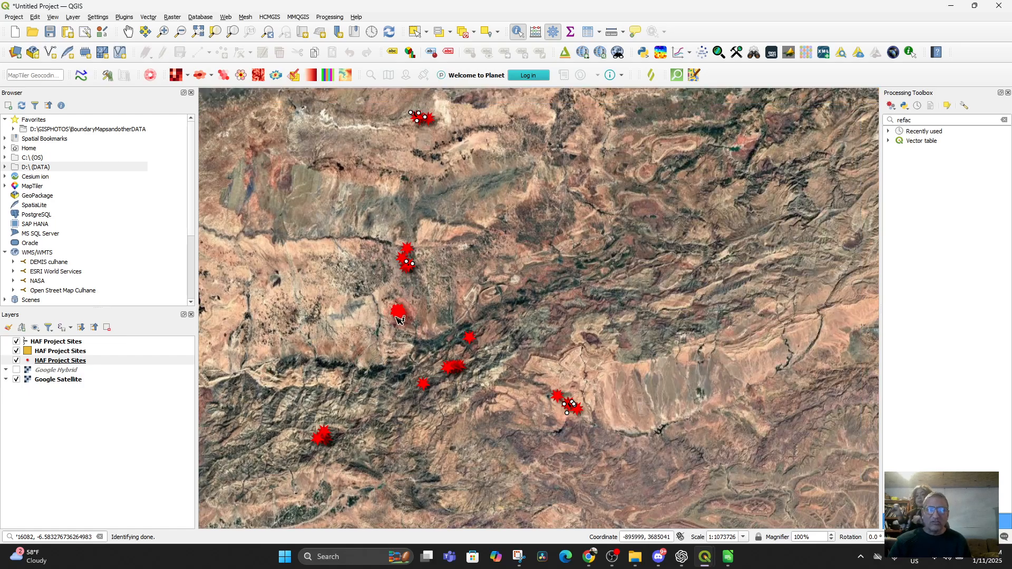
pyautogui.scroll(-2, 401, 322)
pyautogui.scroll(2, 452, 427)
pyautogui.moveTo(404, 355); pyautogui.dragTo(583, 563)
pyautogui.moveTo(405, 226); pyautogui.dragTo(489, 435)
pyautogui.scroll(-2, 585, 407)
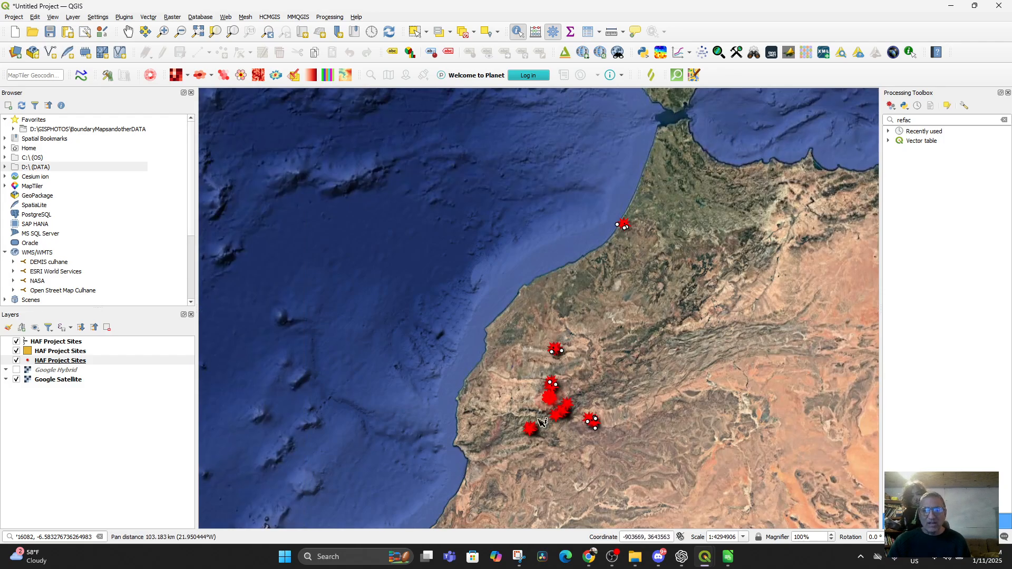
# Step: Check the Documents column in the HAF Project Sites.csv spreadsheet, minimize it, and survey the map along the Moroccan coast
pyautogui.click(731, 555)
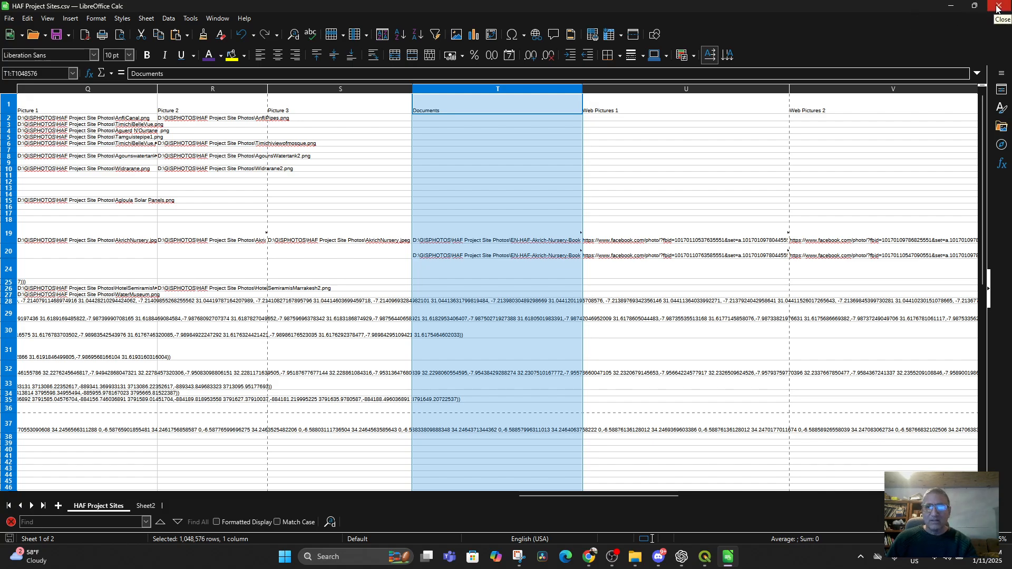
pyautogui.click(950, 6)
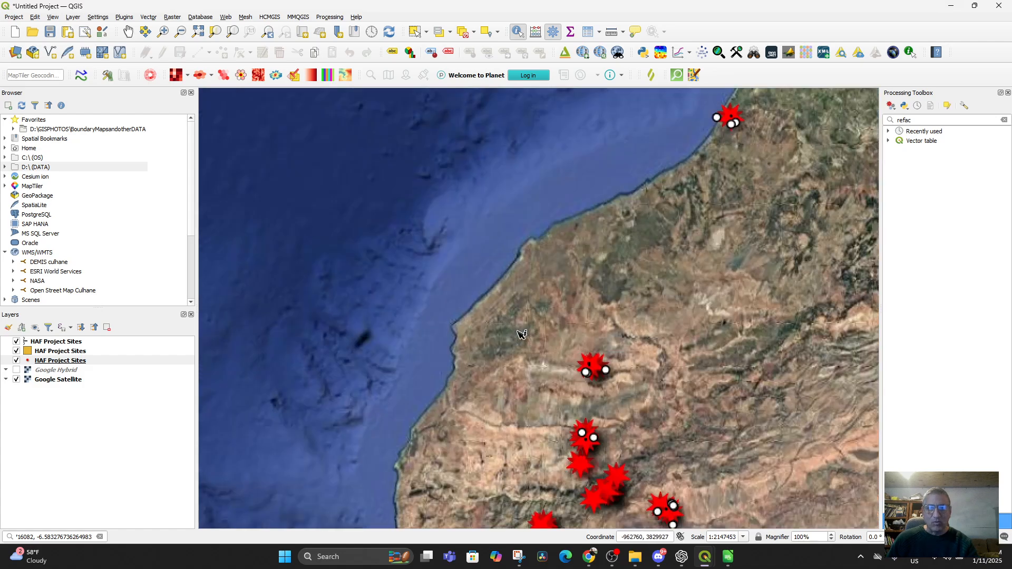
pyautogui.scroll(1, 522, 335)
pyautogui.moveTo(522, 335); pyautogui.dragTo(636, 185)
pyautogui.scroll(-3, 491, 387)
pyautogui.moveTo(596, 284); pyautogui.dragTo(602, 332)
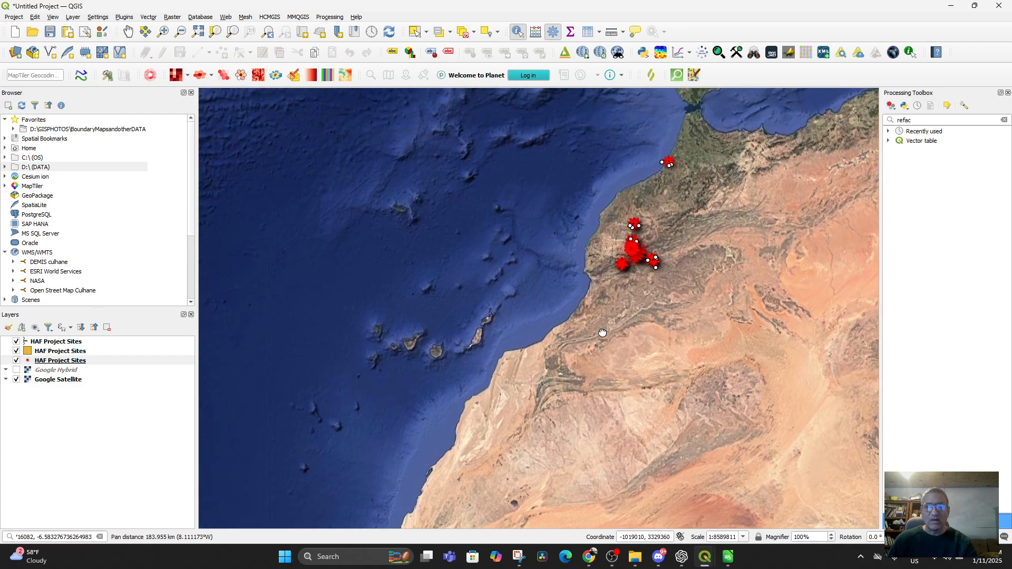
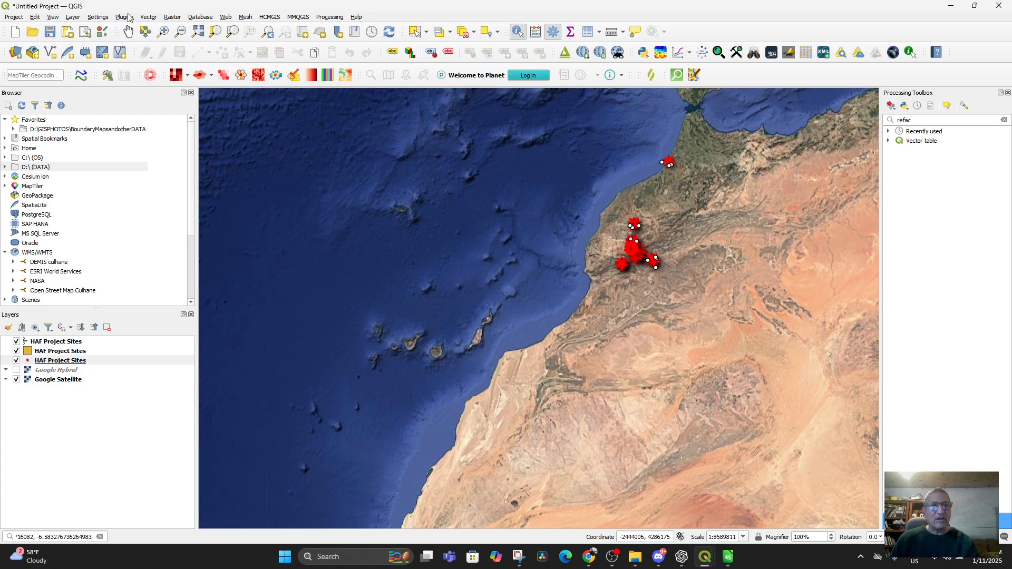
# Step: Find the address Agadir with the GeoCoding plugin and add it to the map as a labelled point
pyautogui.click(226, 17)
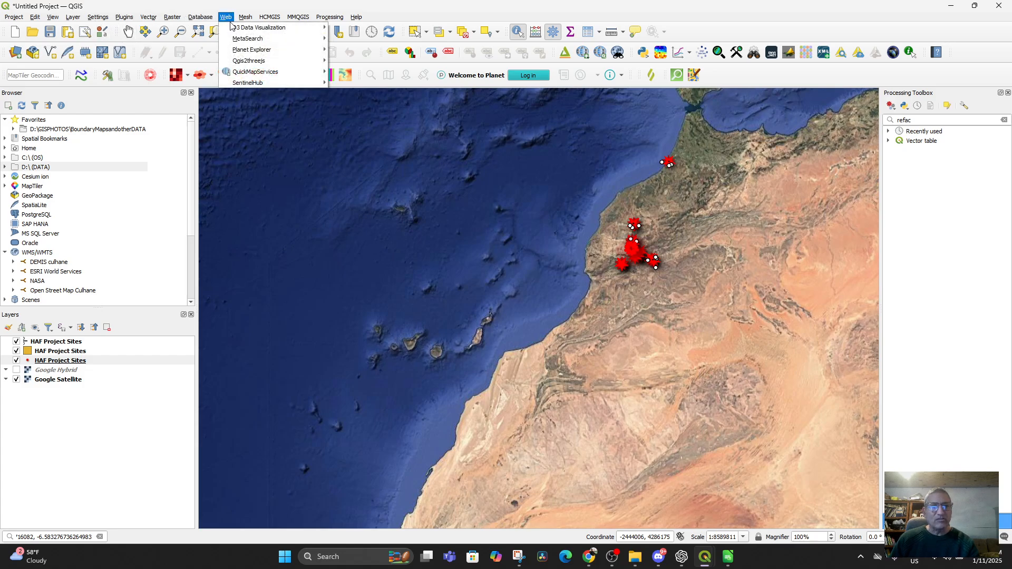
pyautogui.moveTo(258, 76)
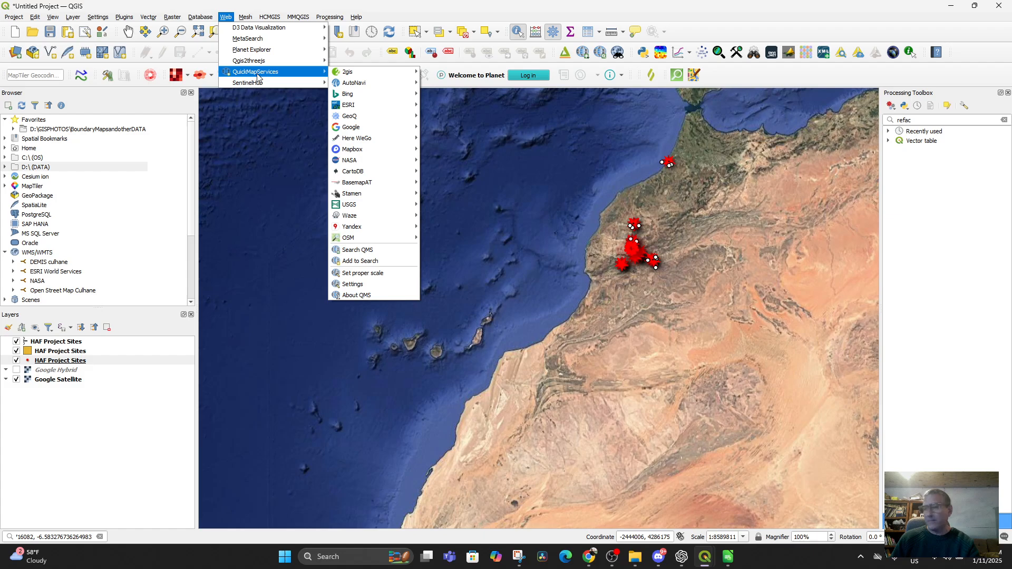
pyautogui.moveTo(130, 21)
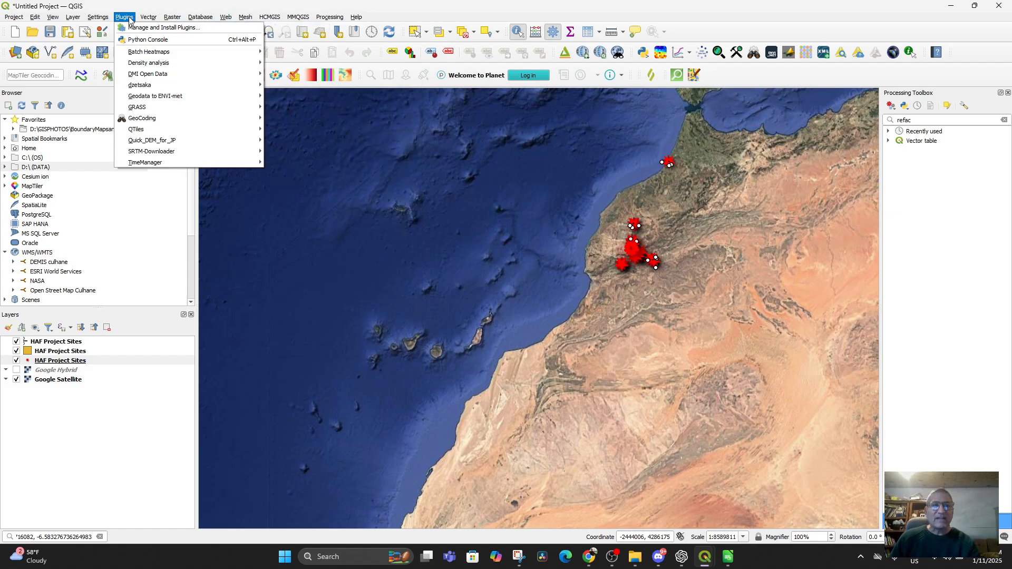
pyautogui.moveTo(140, 118)
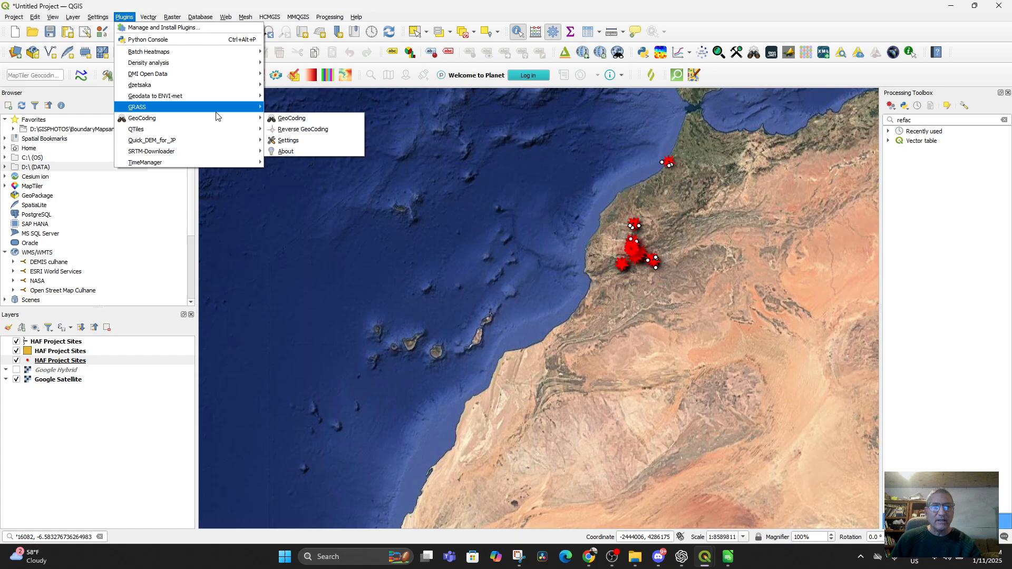
pyautogui.click(286, 119)
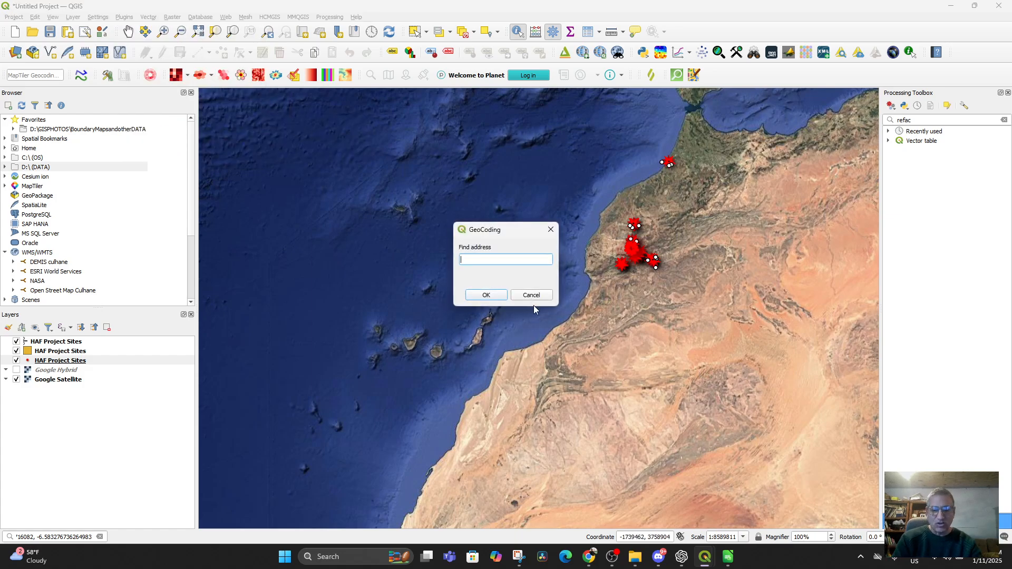
pyautogui.write('Agadir')
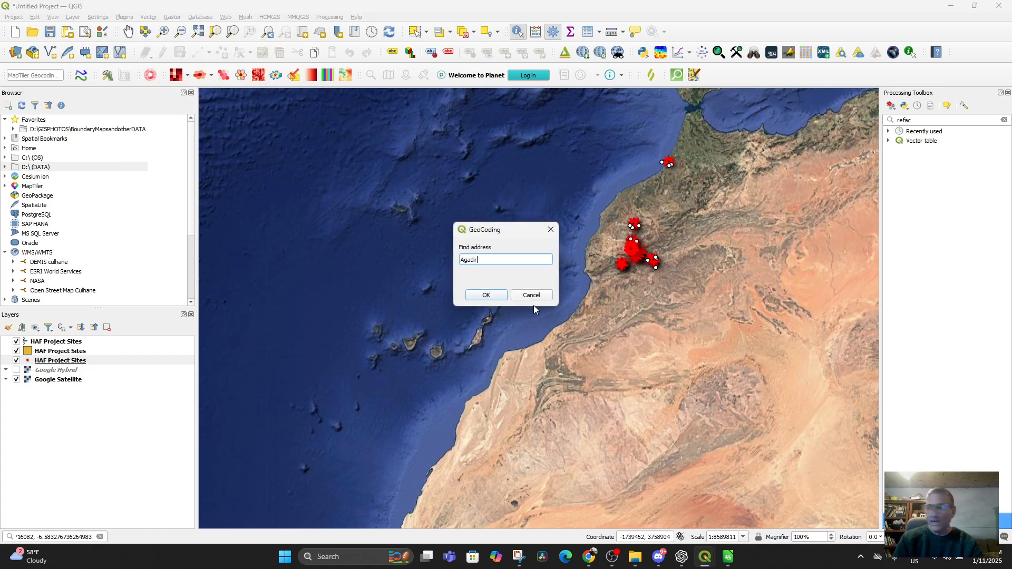
pyautogui.click(481, 298)
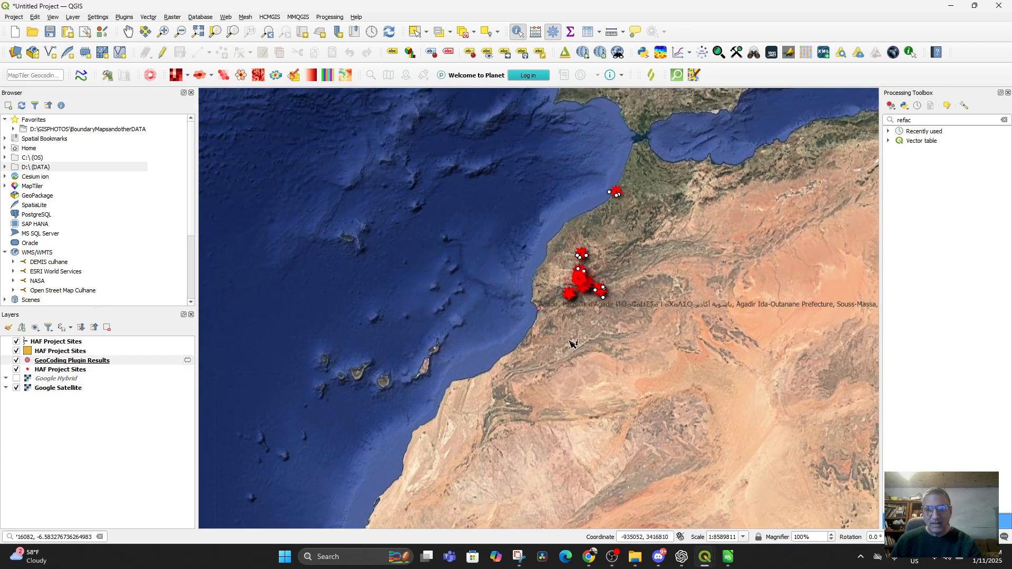
# Step: Examine the geocoded Agadir point and the surrounding city and coastline in close-up on the satellite imagery
pyautogui.scroll(3, 541, 321)
pyautogui.scroll(2, 521, 302)
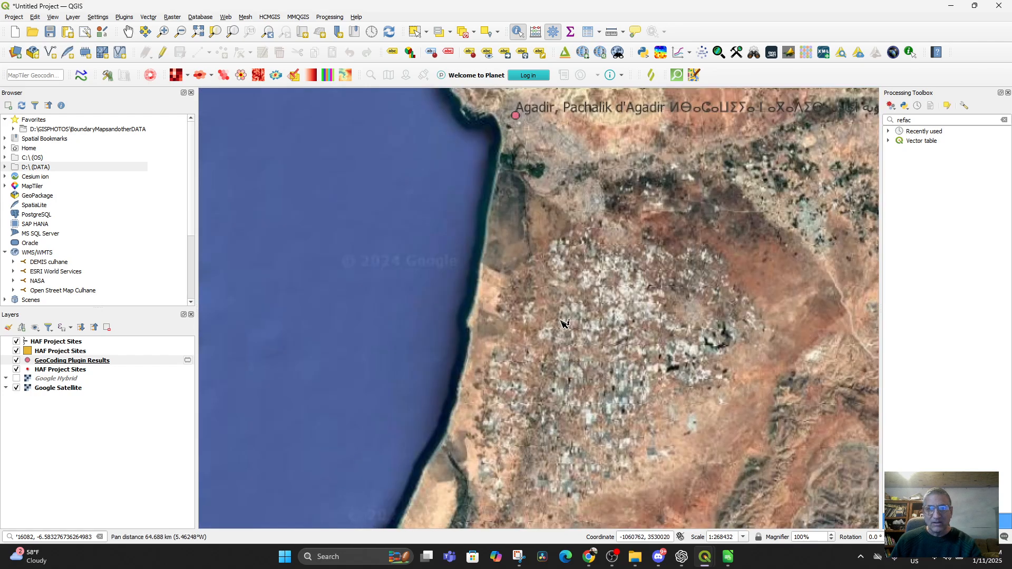
pyautogui.moveTo(540, 308); pyautogui.dragTo(561, 480)
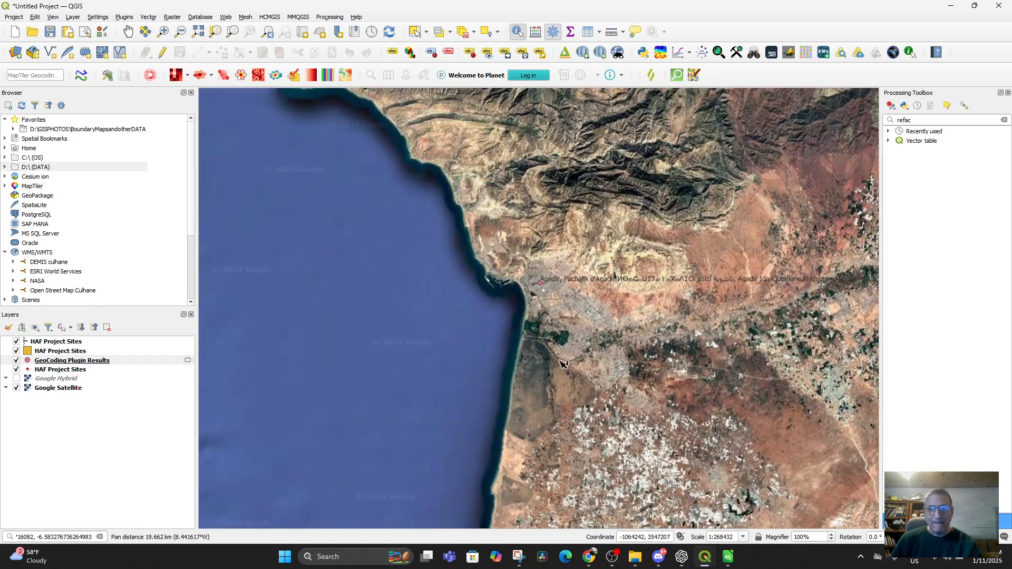
pyautogui.scroll(1, 579, 331)
pyautogui.scroll(1, 530, 283)
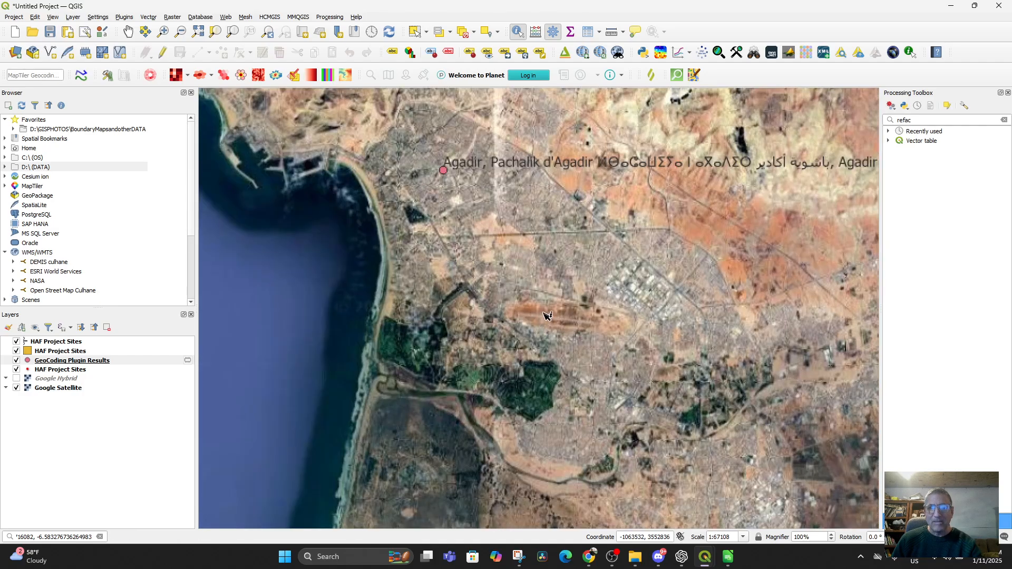
pyautogui.moveTo(519, 252); pyautogui.dragTo(573, 416)
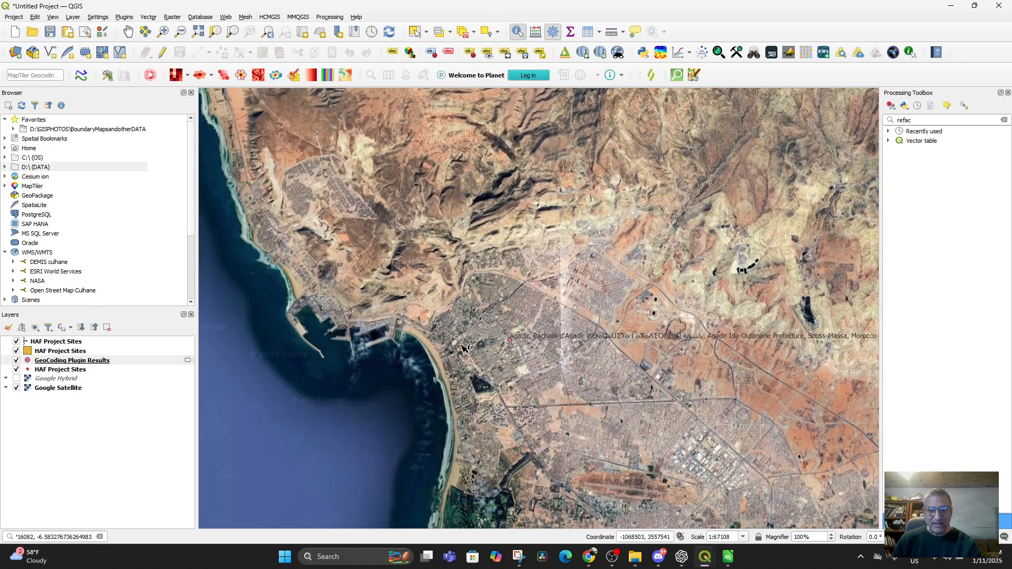
pyautogui.scroll(1, 504, 347)
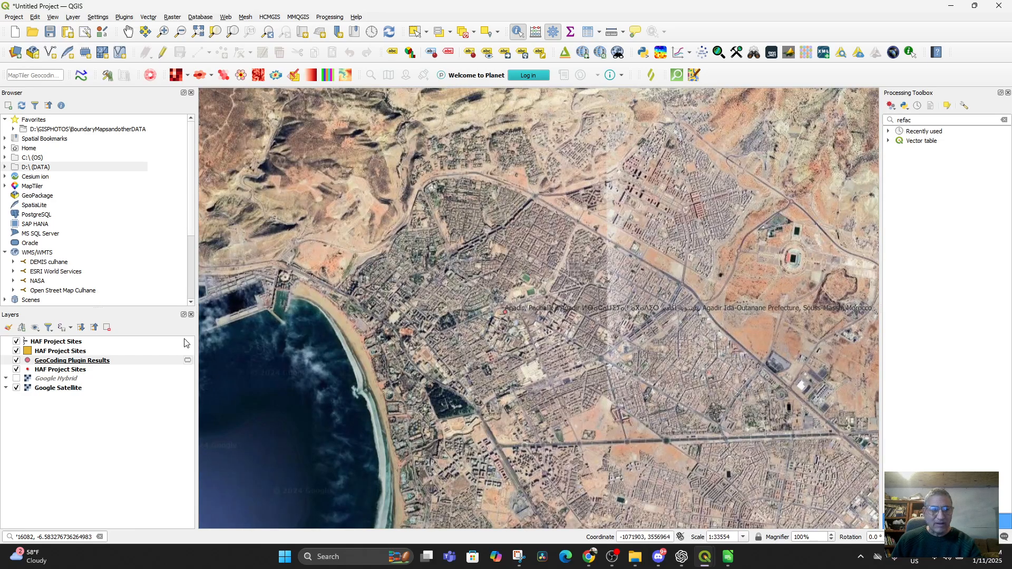
# Step: Save the GeoCoding Plugin Results scratch layer as a "Locations of Interest" CSV prefixed with the owner's surname, in Spreadsheets and Attribute Tables, with default geometry
pyautogui.click(63, 361)
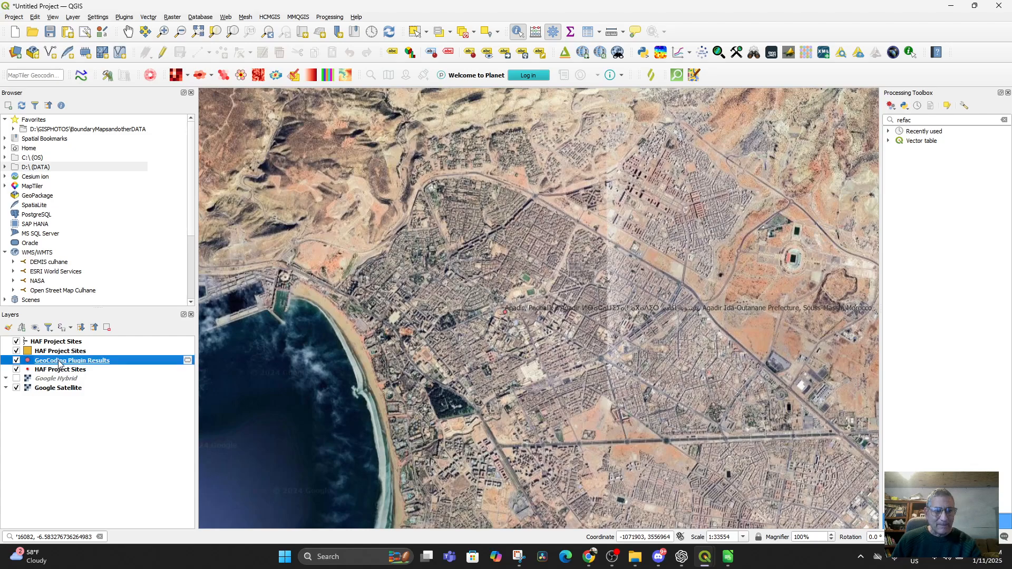
pyautogui.click(187, 360)
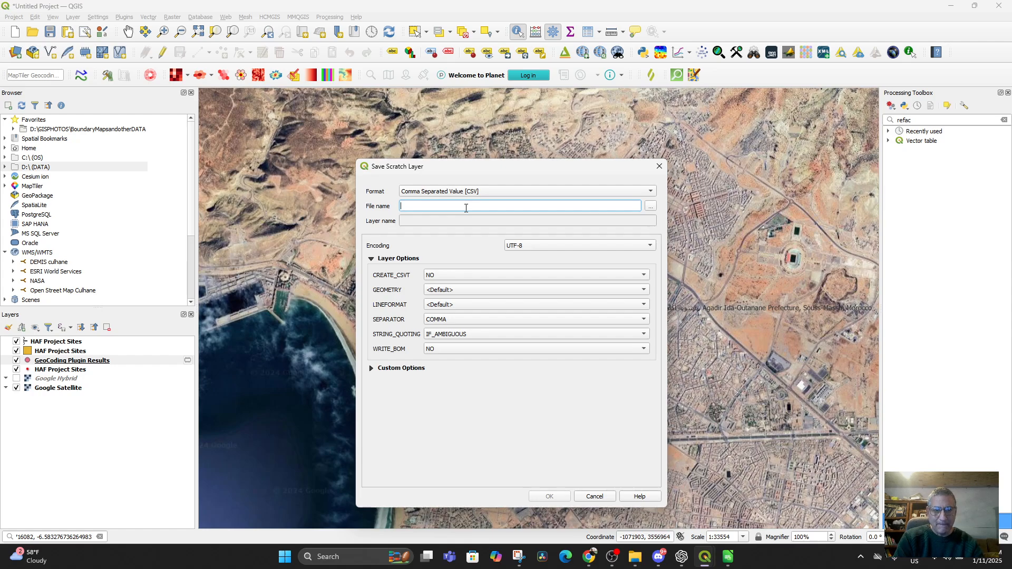
pyautogui.write('Culhane Locations of Interest')
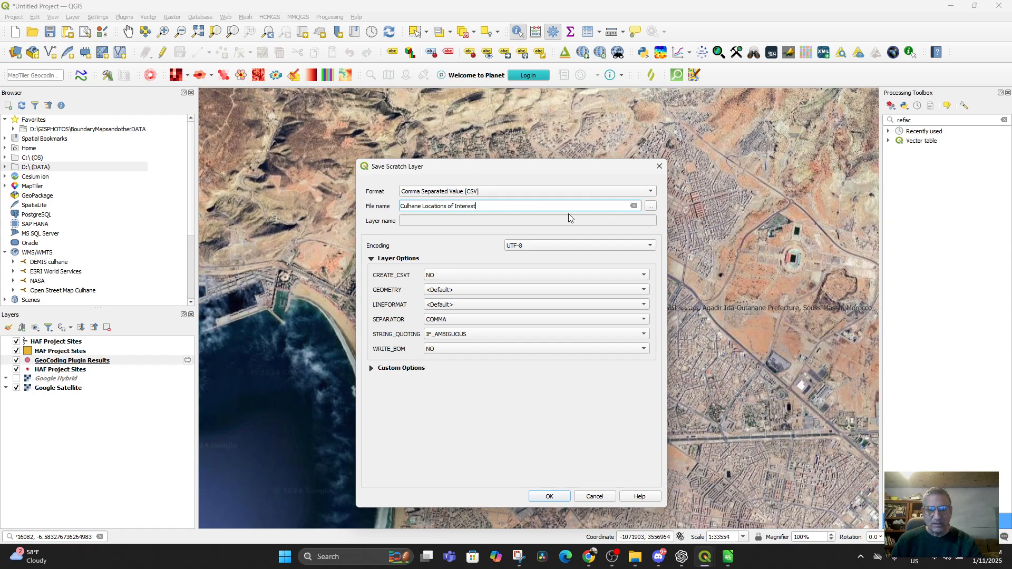
pyautogui.click(650, 206)
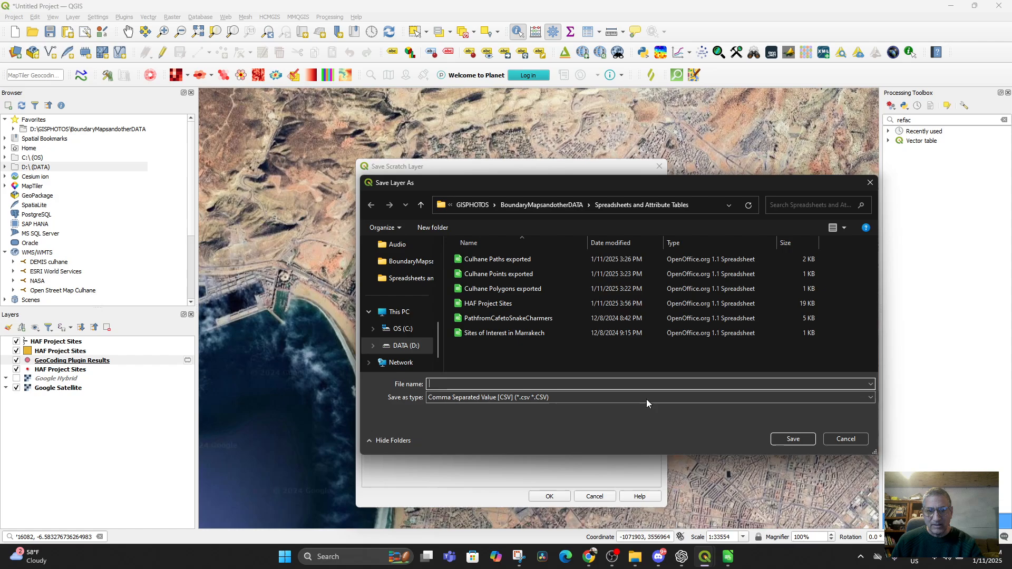
pyautogui.write('Culhane Locations of Interest')
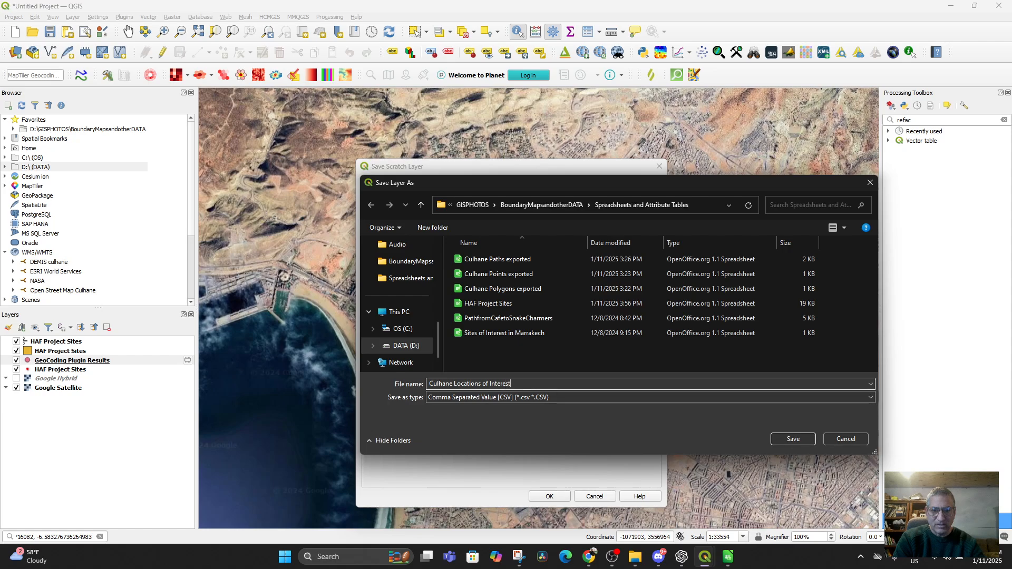
pyautogui.press('Return')
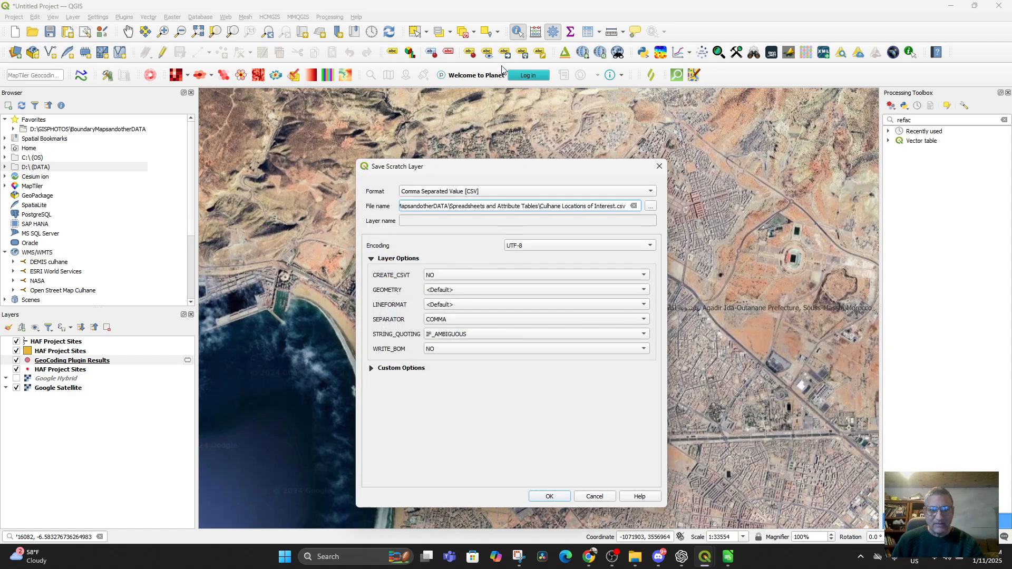
pyautogui.click(497, 290)
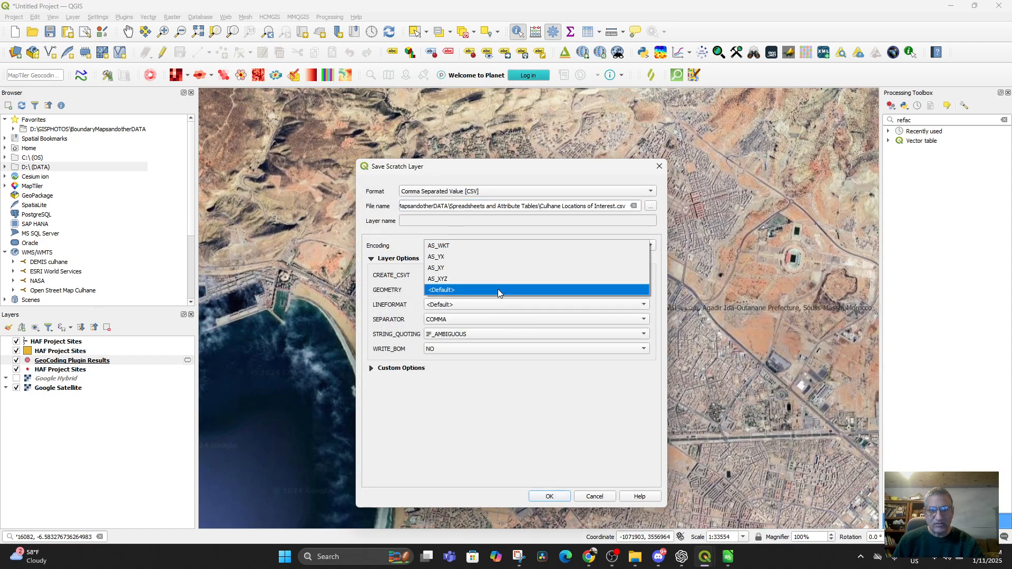
pyautogui.click(498, 291)
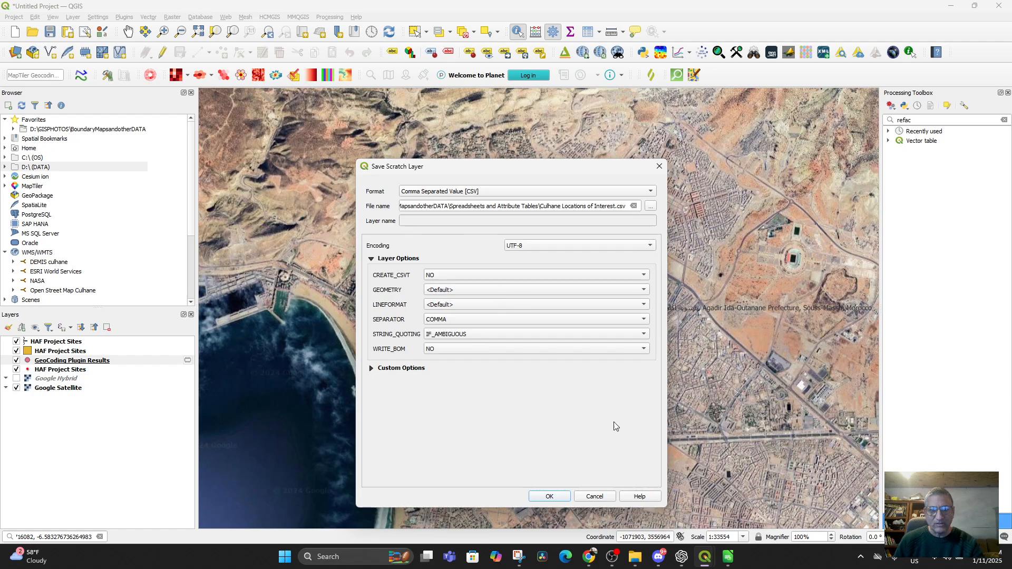
pyautogui.click(548, 497)
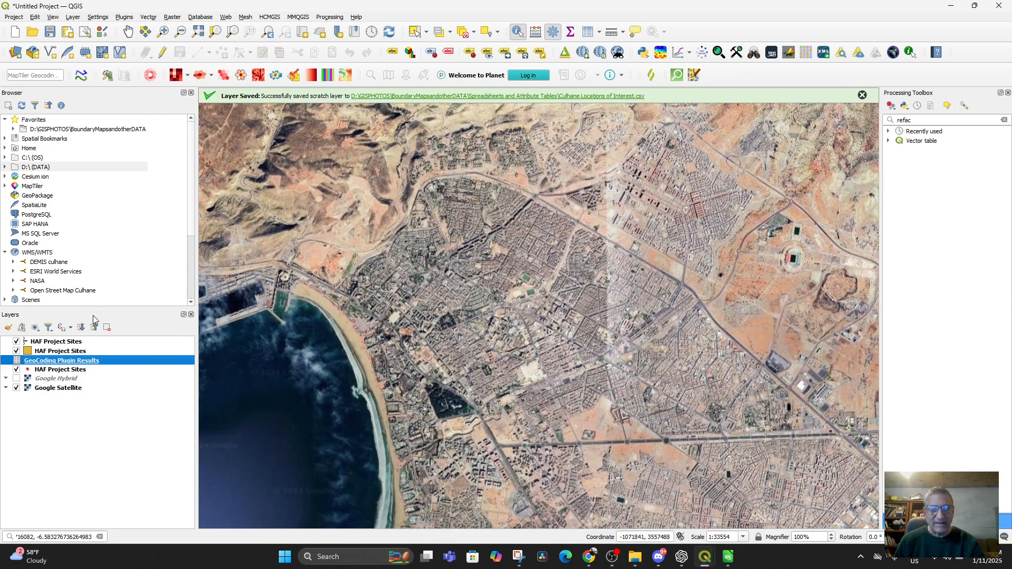
# Step: Remove the GeoCoding Plugin Results layer from the project
pyautogui.scroll(1, 432, 361)
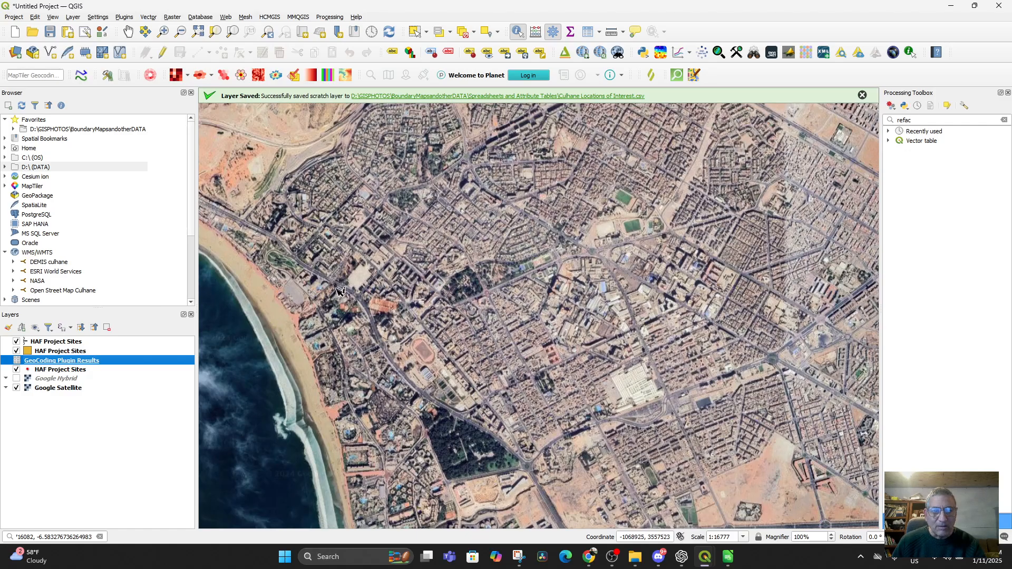
pyautogui.scroll(-1, 373, 298)
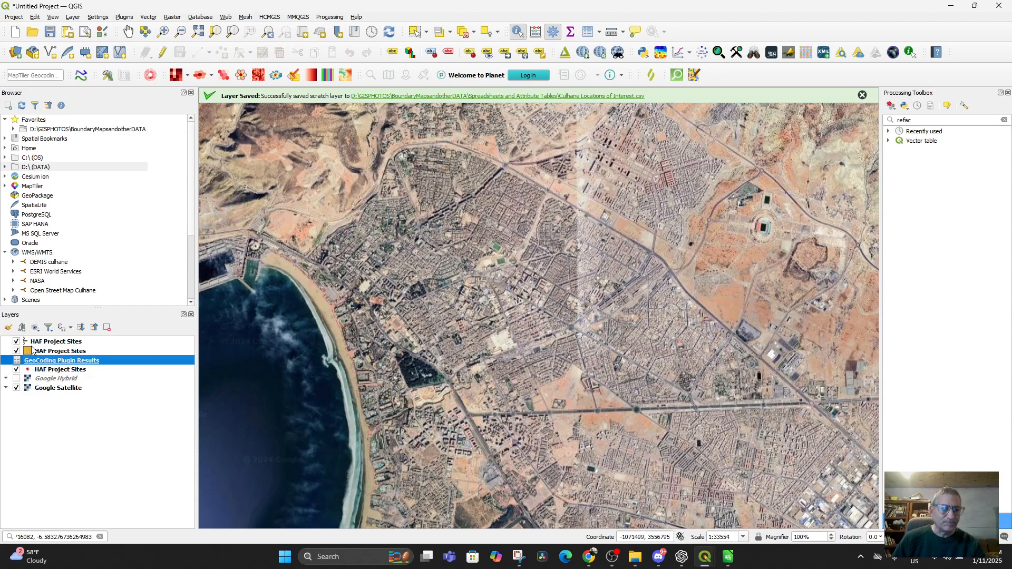
pyautogui.rightClick(45, 368)
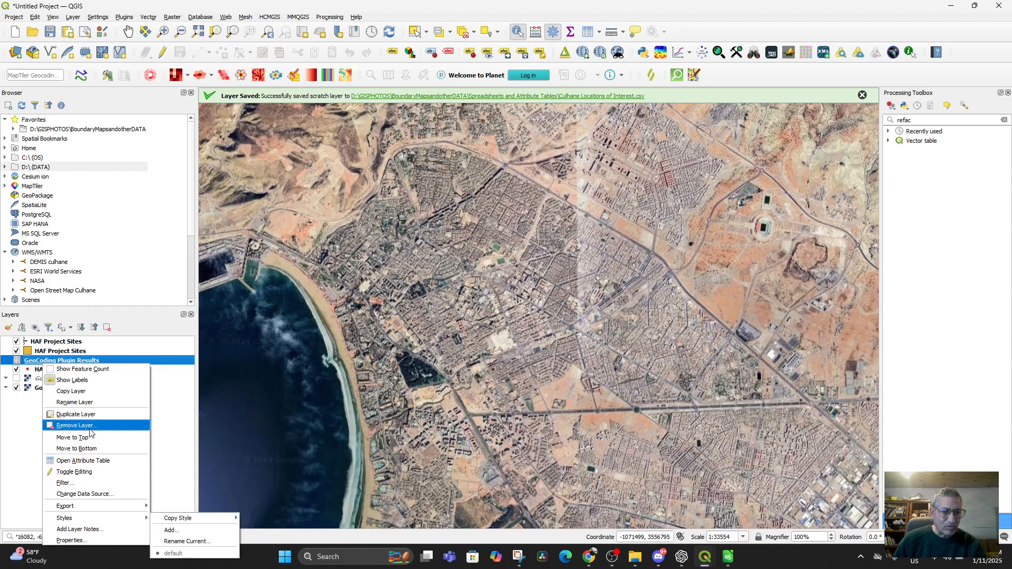
pyautogui.click(75, 425)
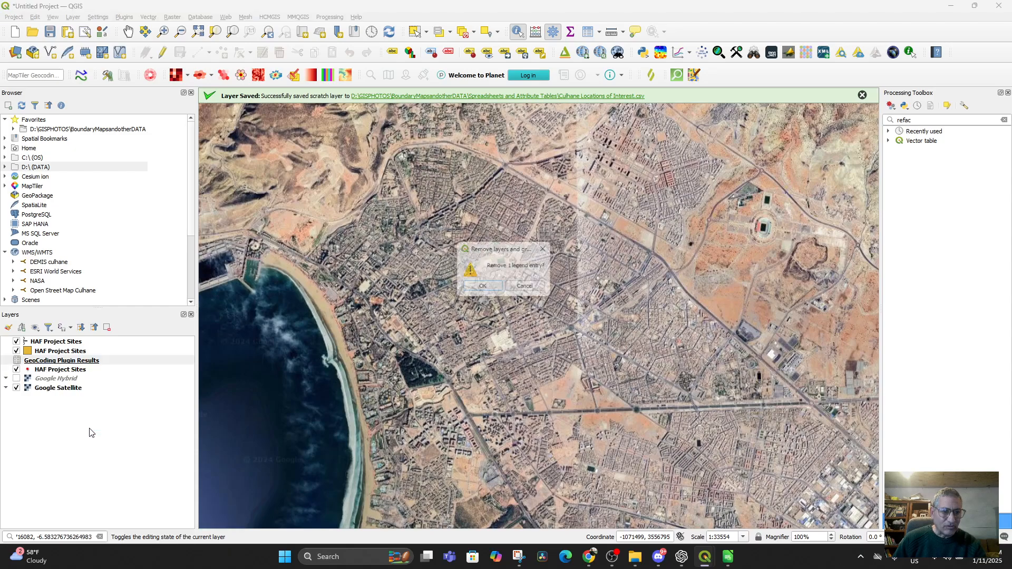
pyautogui.click(481, 289)
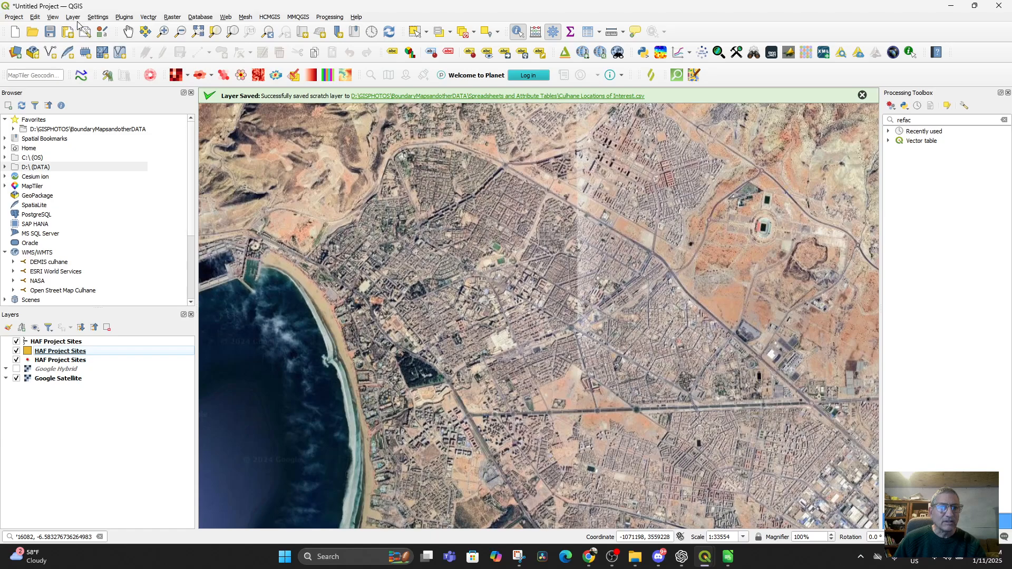
# Step: Geocode the address Agadir with the GeoCoding plugin to add its point to the map again
pyautogui.click(123, 17)
pyautogui.moveTo(156, 122)
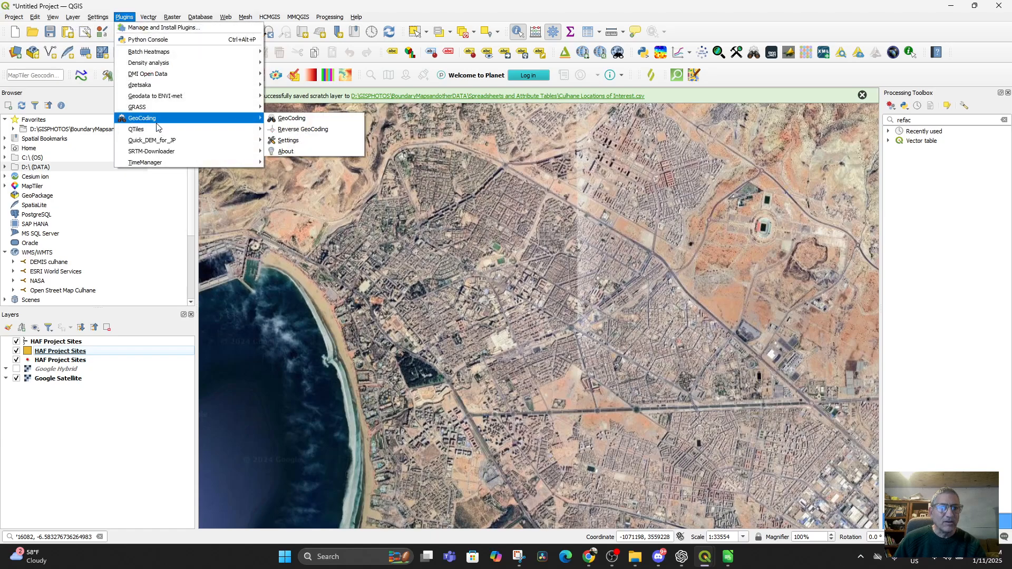
pyautogui.click(290, 122)
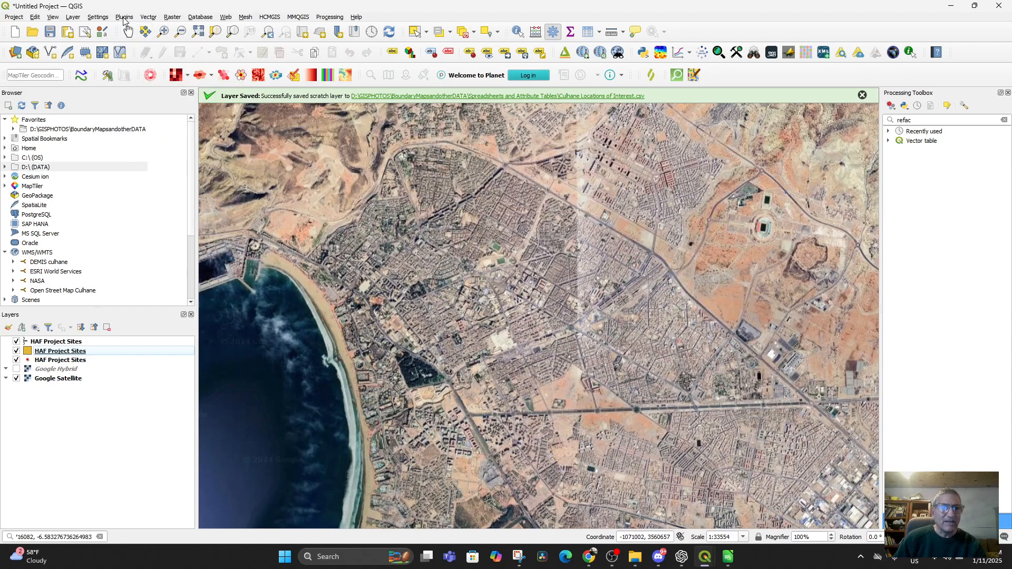
pyautogui.click(124, 16)
pyautogui.click(282, 118)
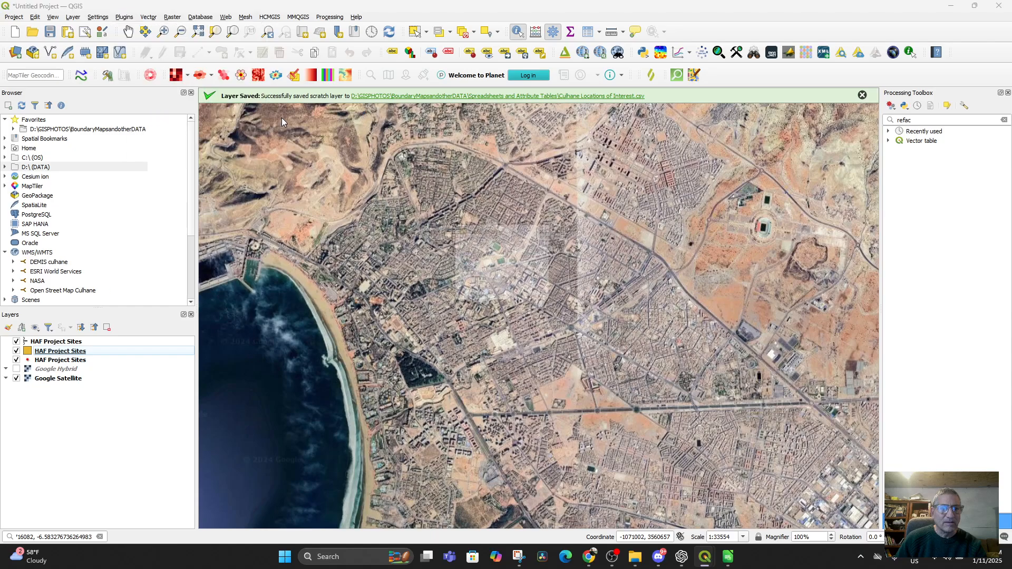
pyautogui.write('Agadir')
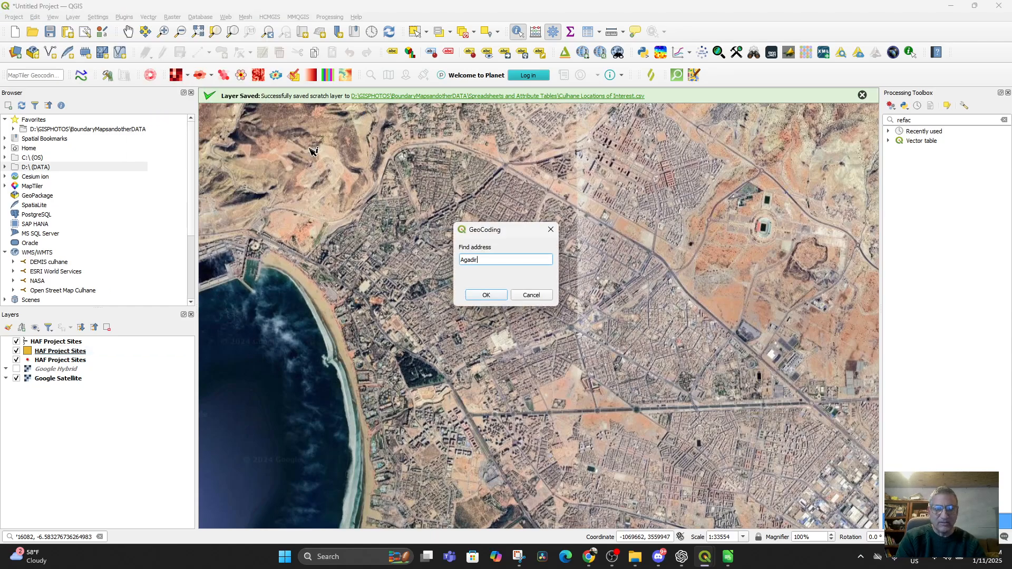
pyautogui.press('Return')
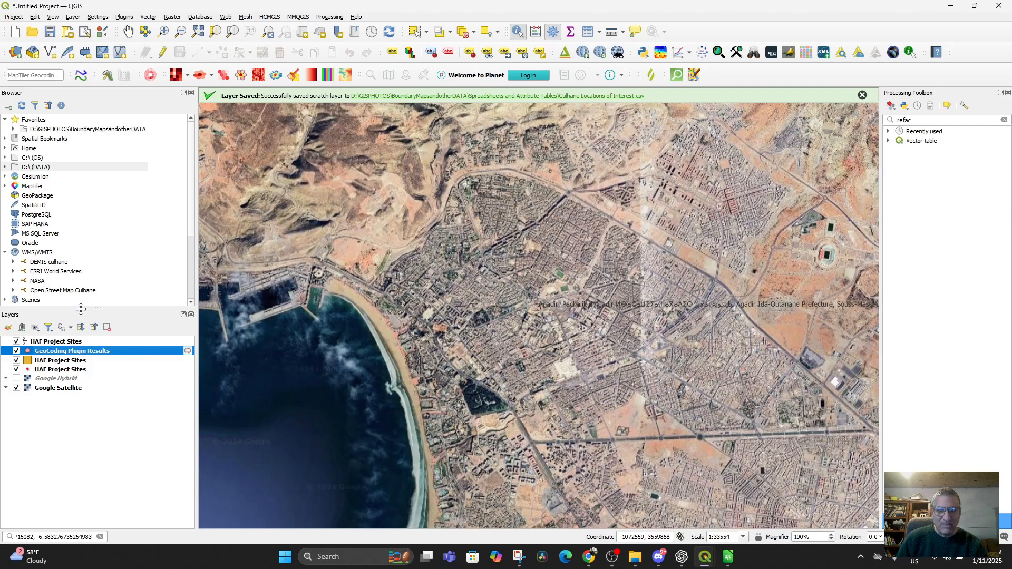
pyautogui.scroll(2, 525, 336)
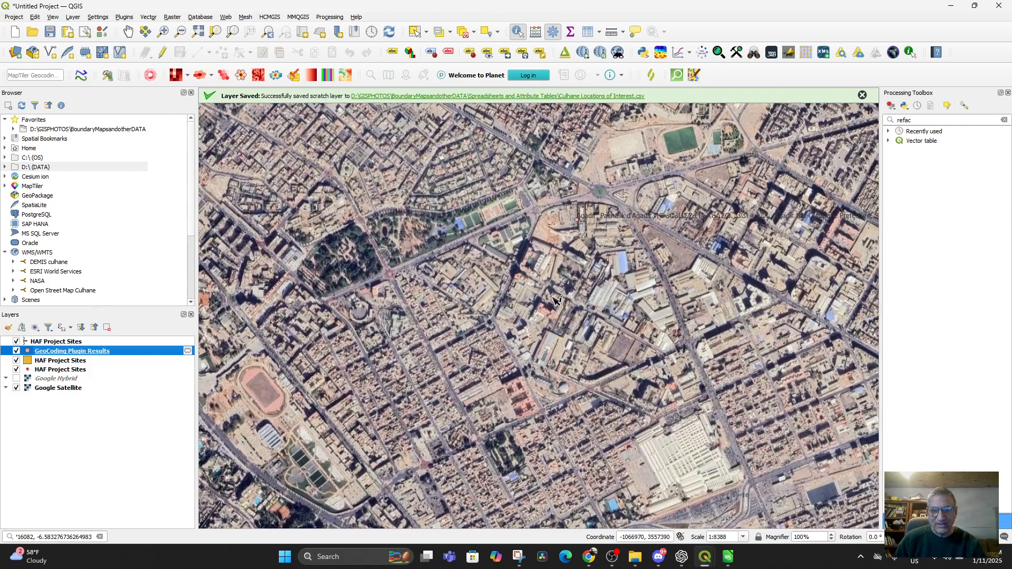
# Step: Change the GeoCoding Plugin Results point symbol to the red "effect drop shadow" star marker
pyautogui.doubleClick(42, 353)
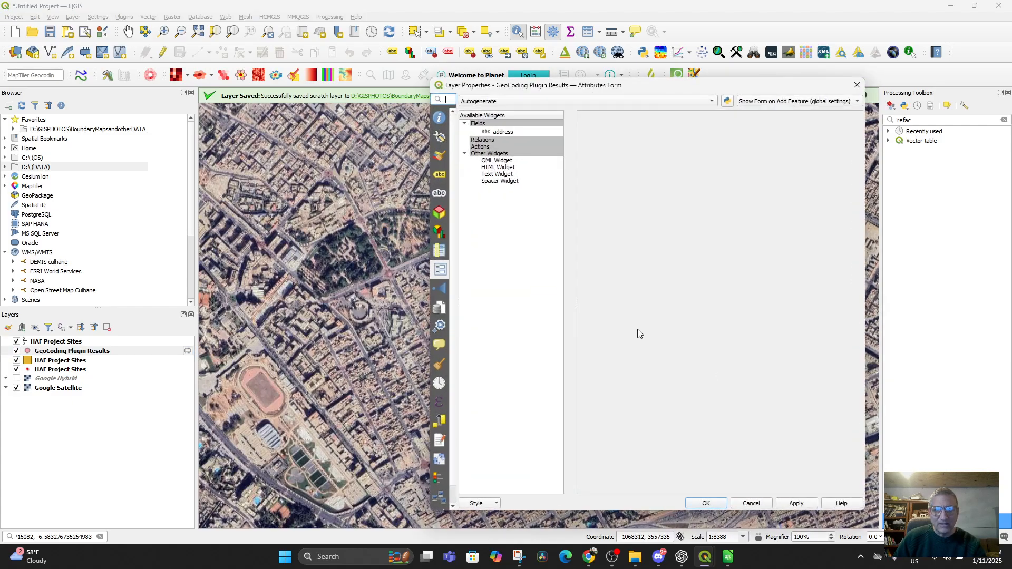
pyautogui.click(439, 158)
pyautogui.scroll(-2, 648, 369)
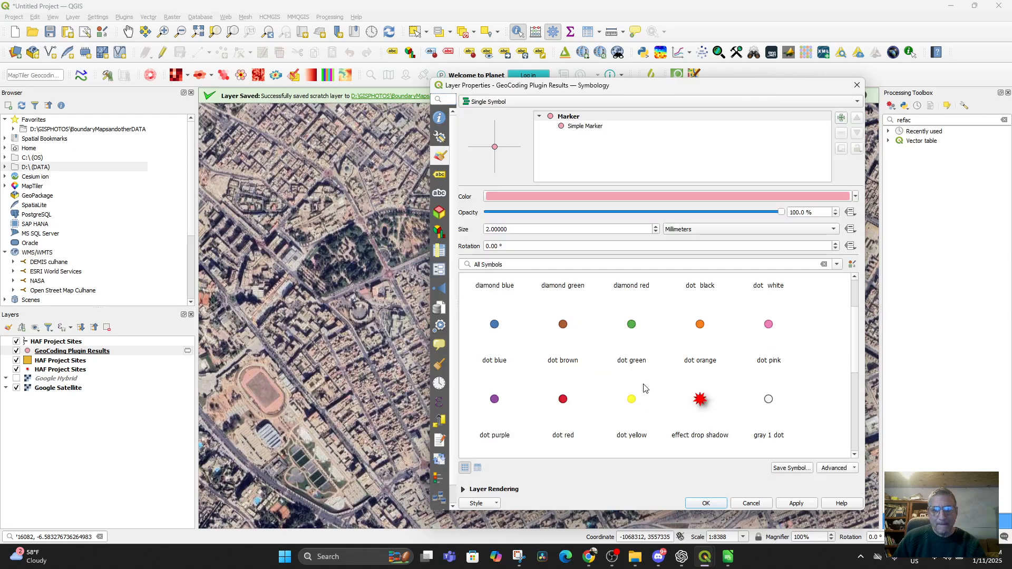
pyautogui.click(700, 400)
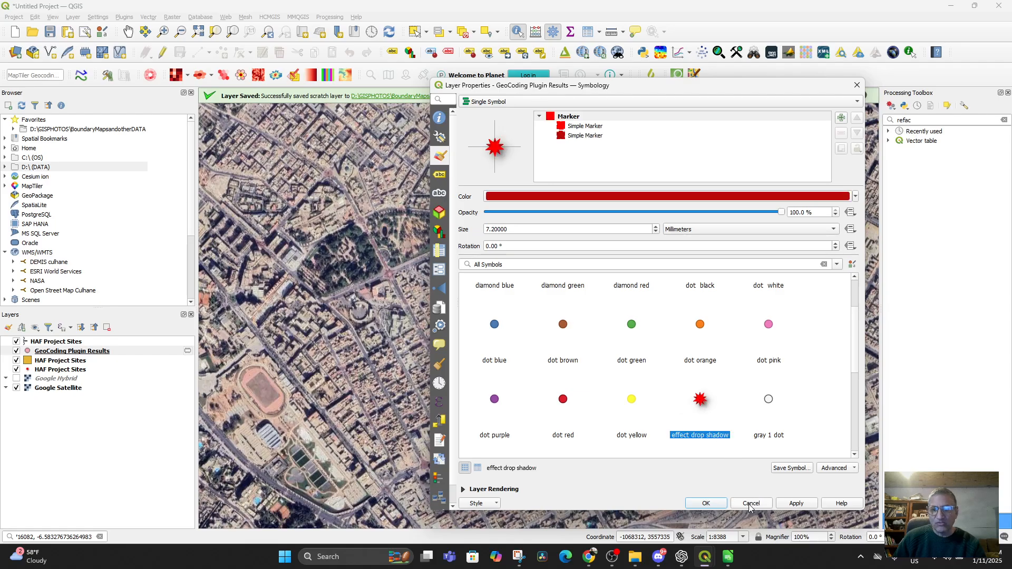
pyautogui.click(706, 503)
pyautogui.moveTo(211, 106); pyautogui.dragTo(253, 202)
pyautogui.click(125, 18)
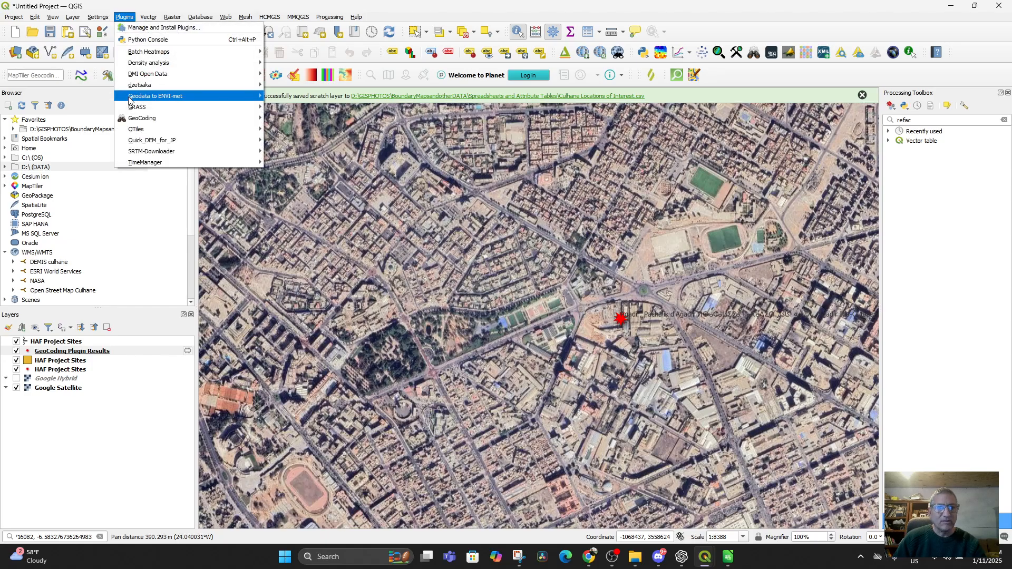
pyautogui.moveTo(183, 118)
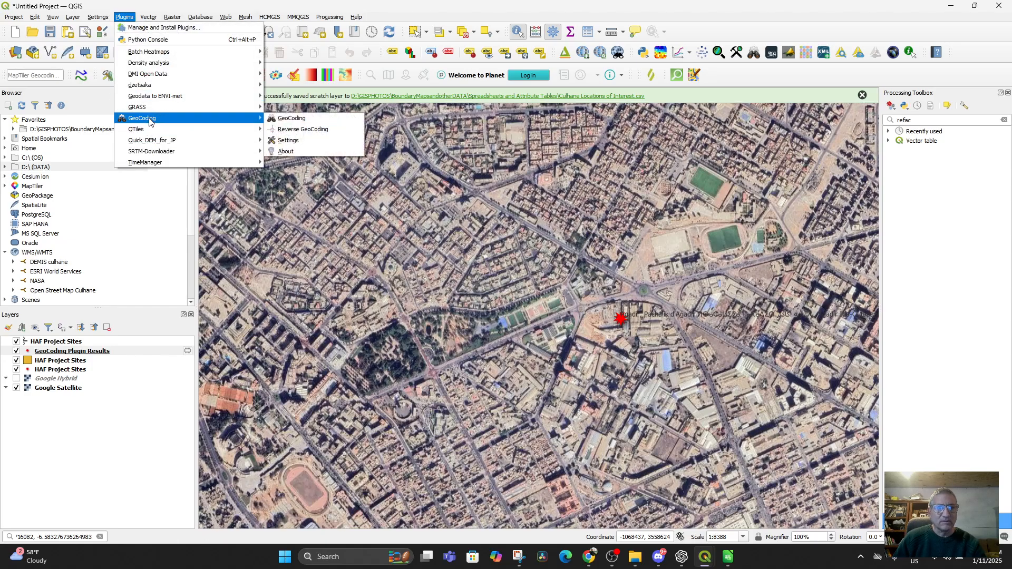
pyautogui.click(281, 121)
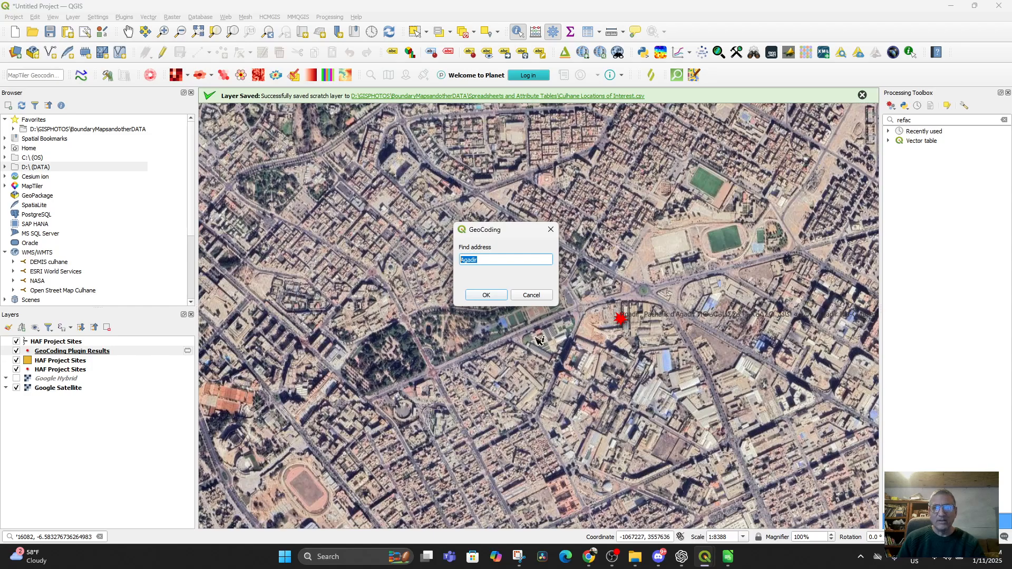
pyautogui.click(530, 295)
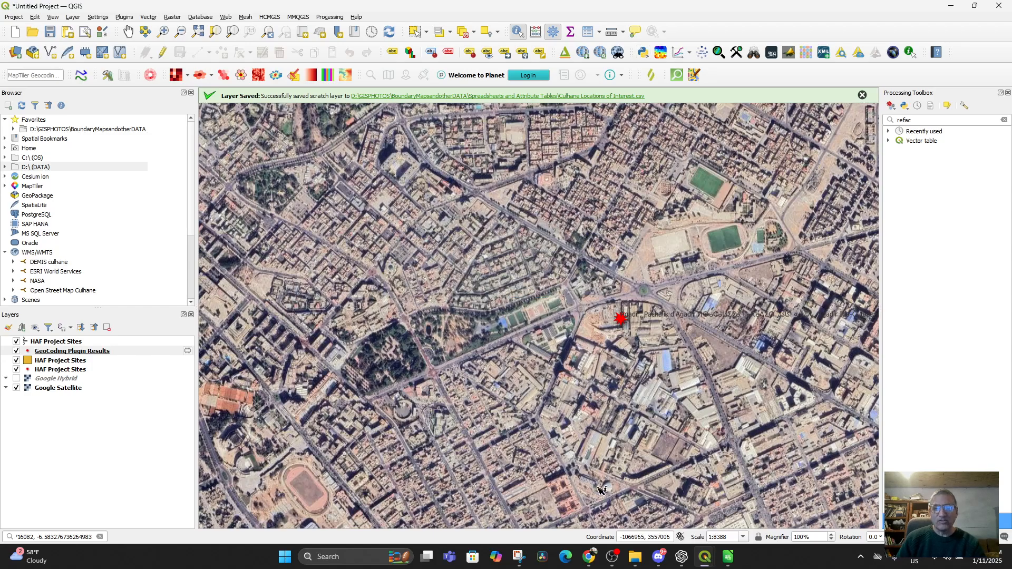
# Step: Switch to Google Maps in Chrome and search for "agadir university" in place of Akrich
pyautogui.click(589, 556)
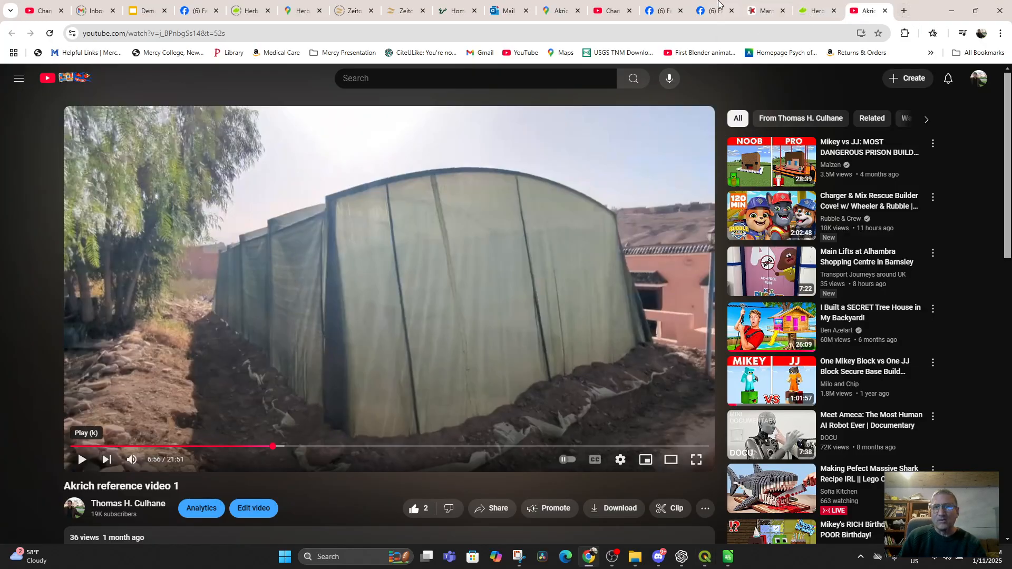
pyautogui.click(558, 16)
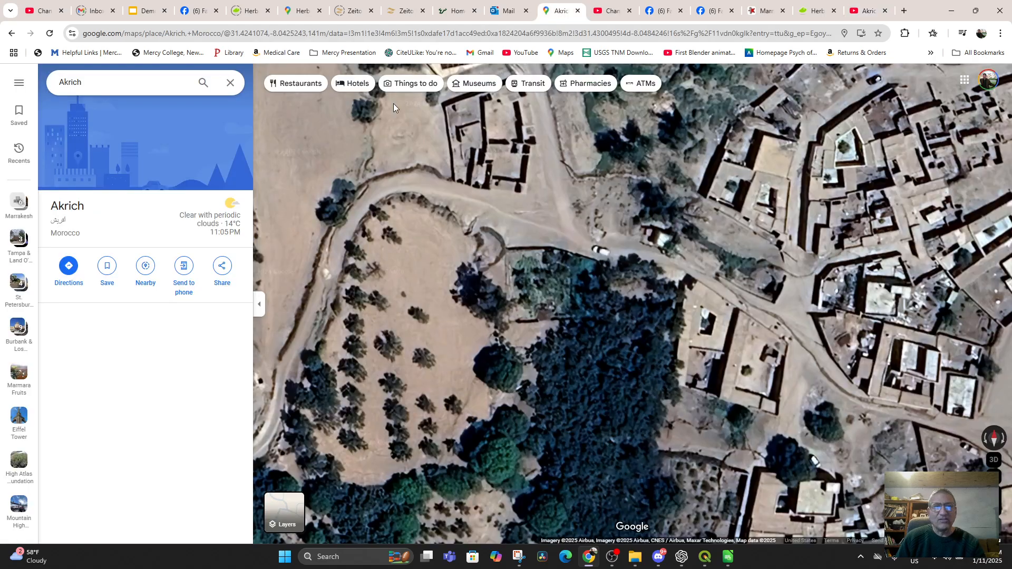
pyautogui.doubleClick(92, 84)
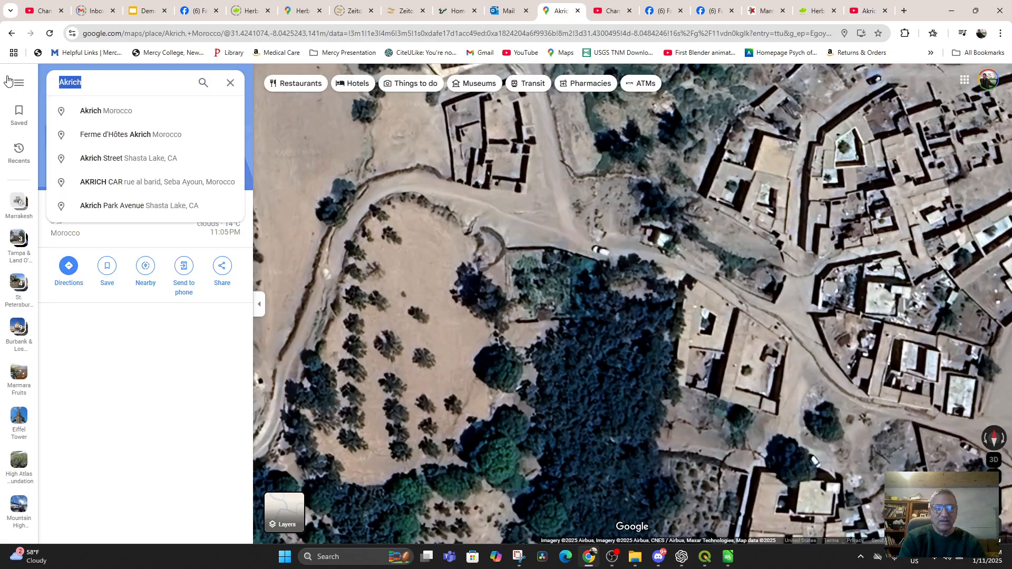
pyautogui.write('agadir un9iver')
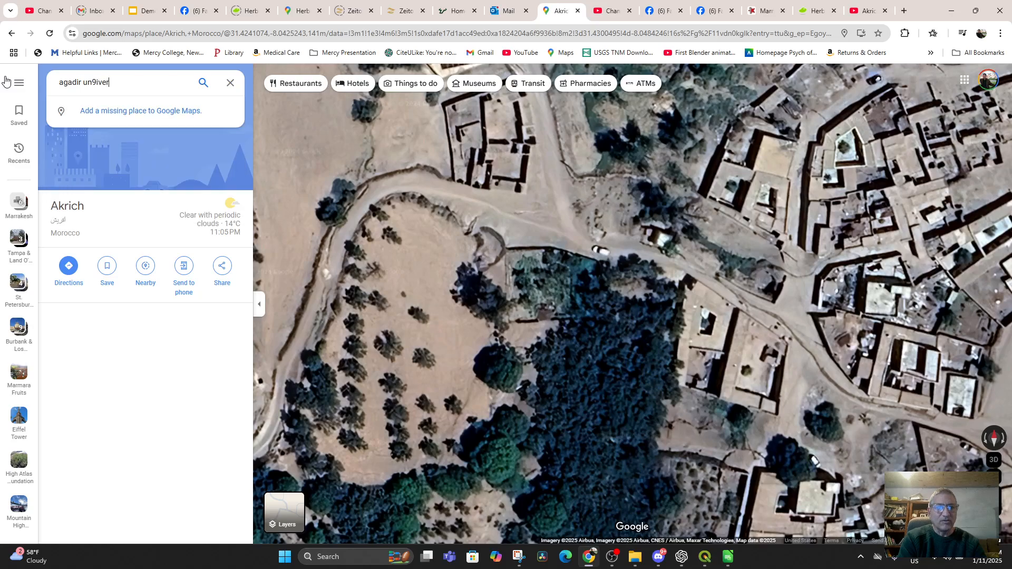
pyautogui.press('BackSpace')
pyautogui.press('BackSpace')
pyautogui.press('BackSpace')
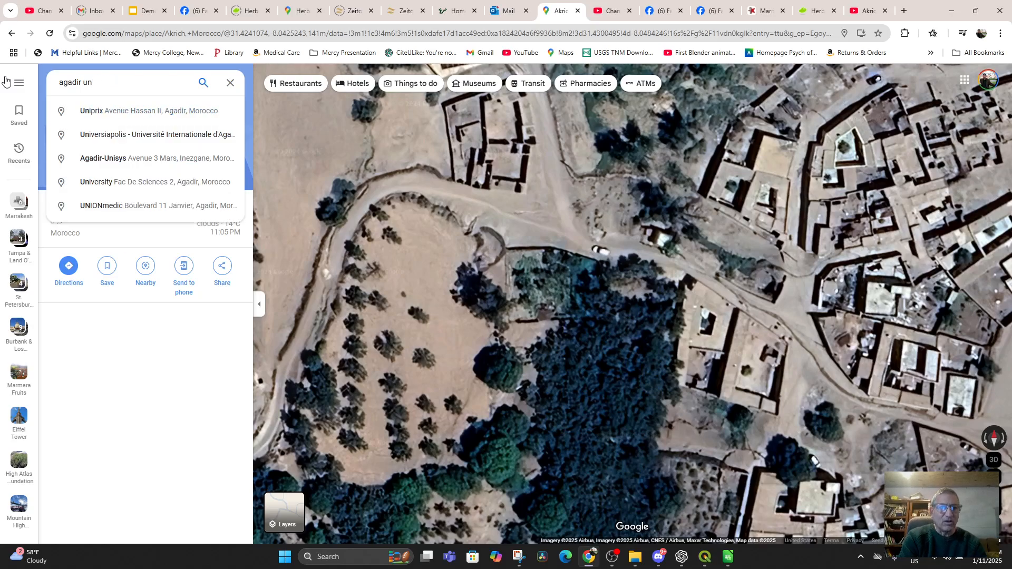
pyautogui.write('iversity')
pyautogui.press('Return')
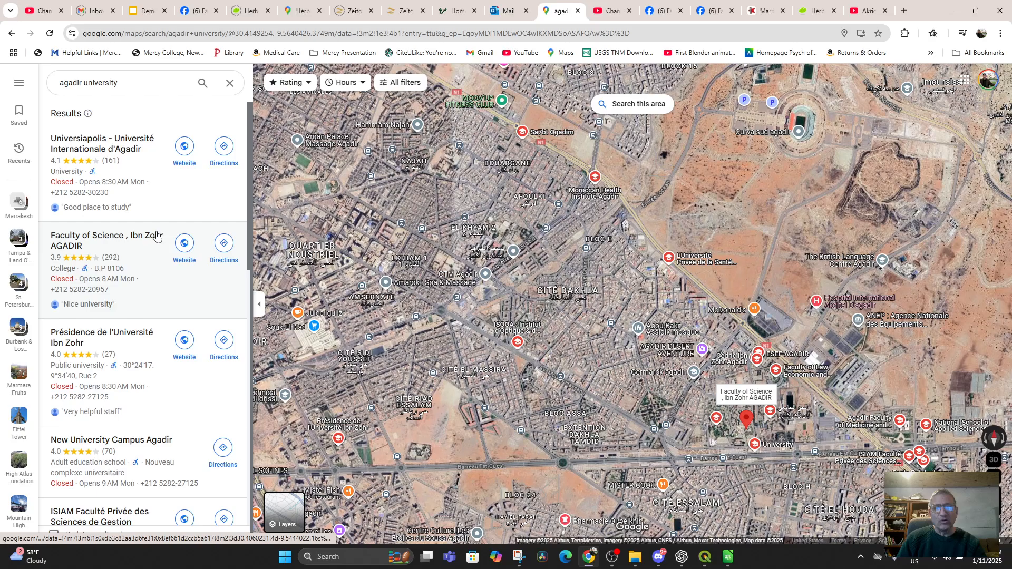
# Step: Open the Faculty of Science, Ibn Zohr AGADIR result and copy its marker's coordinates, 30.40627, -9.54442
pyautogui.click(121, 237)
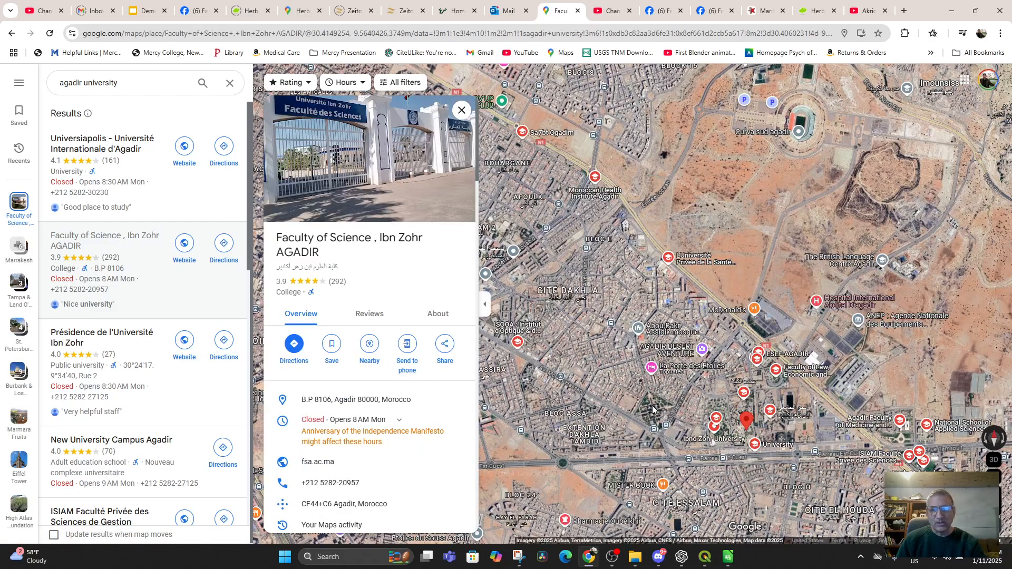
pyautogui.scroll(2, 607, 405)
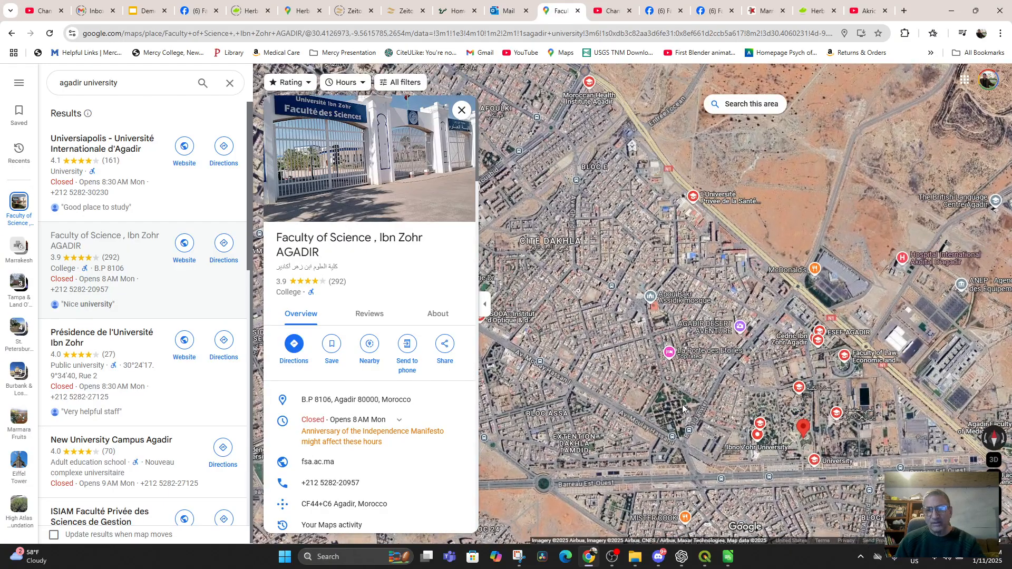
pyautogui.scroll(2, 682, 409)
pyautogui.scroll(2, 624, 387)
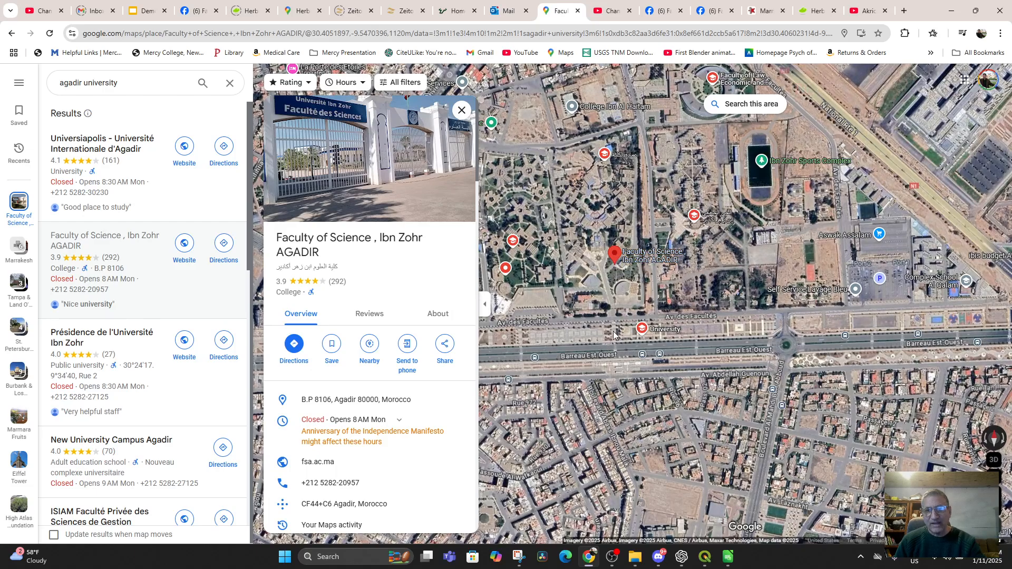
pyautogui.rightClick(614, 253)
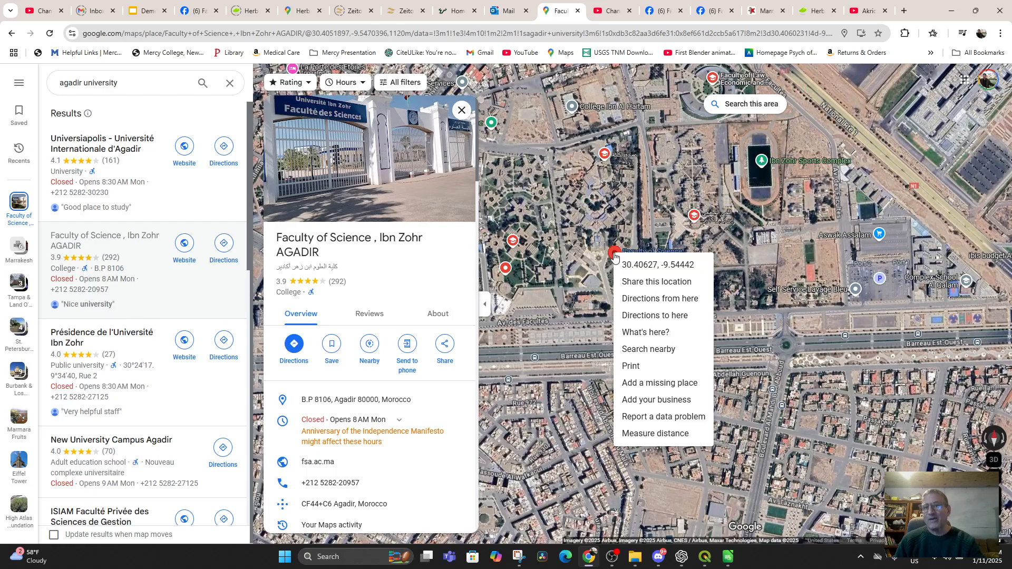
pyautogui.click(658, 266)
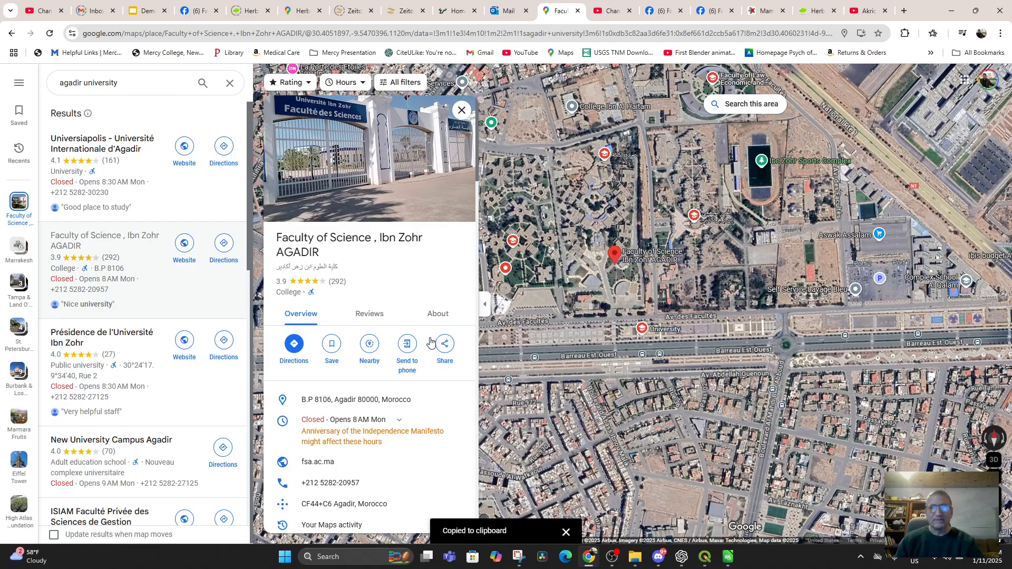
# Step: Copy the place name "Faculty of Science , Ibn Zohr AGADIR" from its details
pyautogui.moveTo(326, 258); pyautogui.dragTo(282, 238)
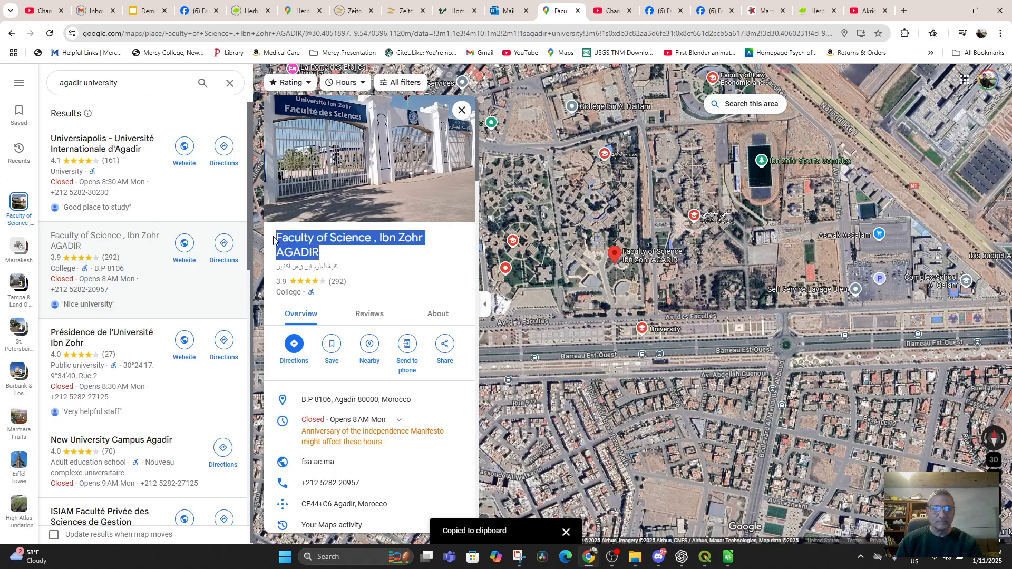
pyautogui.rightClick(296, 250)
pyautogui.click(316, 257)
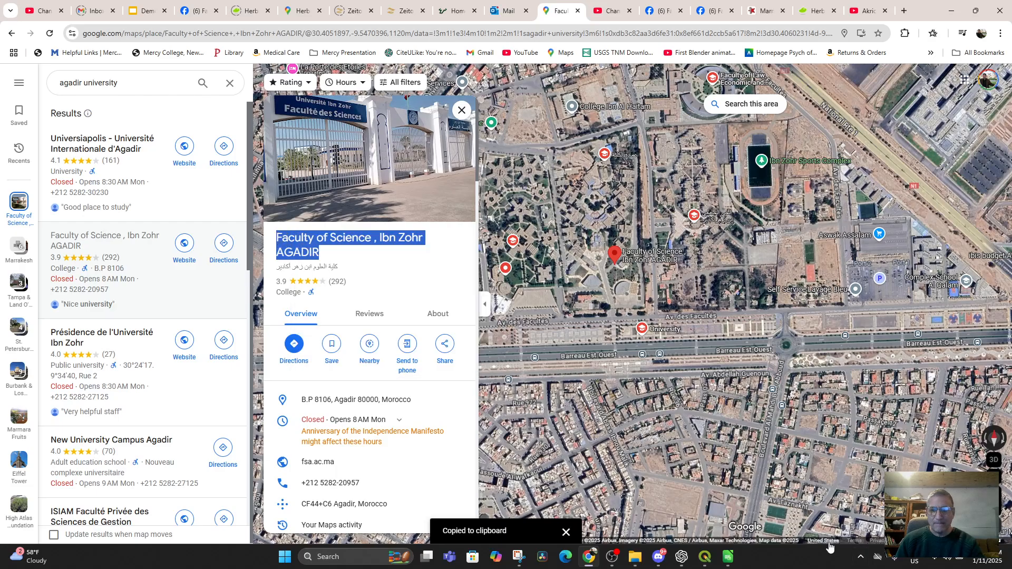
# Step: Switch to the QGIS project and try to geocode the address "Faculty of Science , Ibn Zohr AGADIR" with the GeoCoding plugin
pyautogui.click(704, 556)
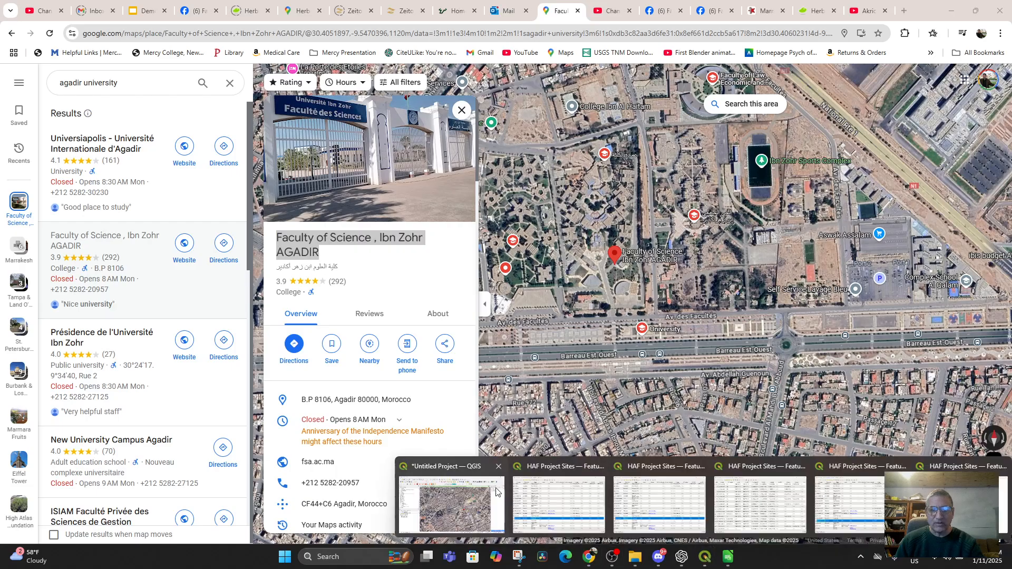
pyautogui.click(454, 467)
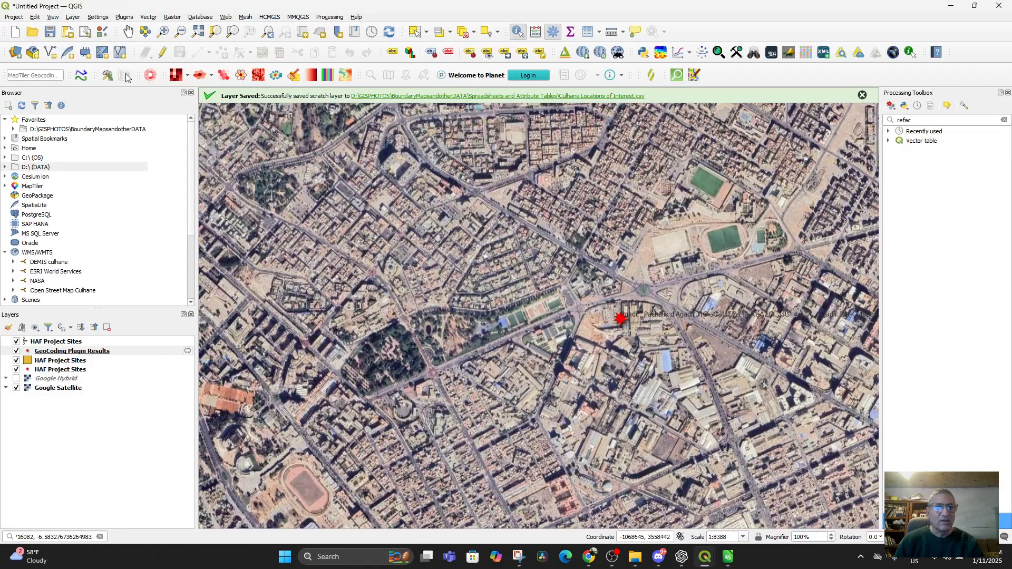
pyautogui.click(74, 20)
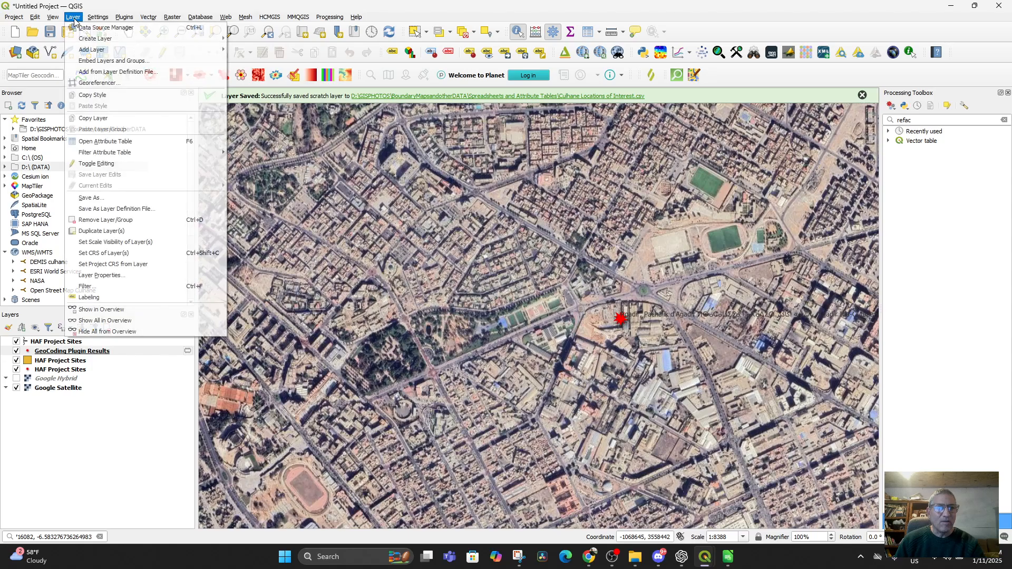
pyautogui.moveTo(90, 19)
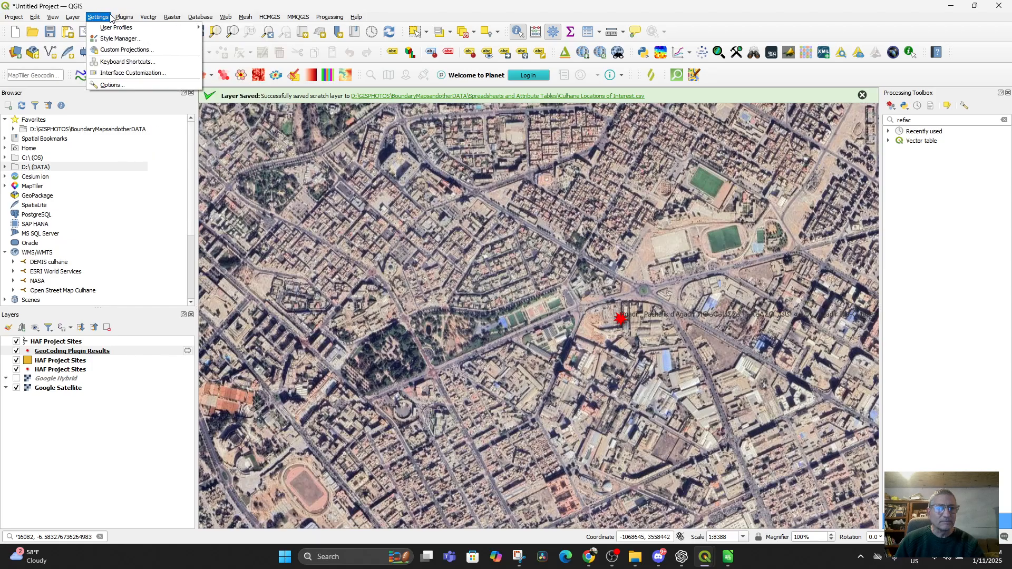
pyautogui.moveTo(124, 17)
pyautogui.moveTo(145, 118)
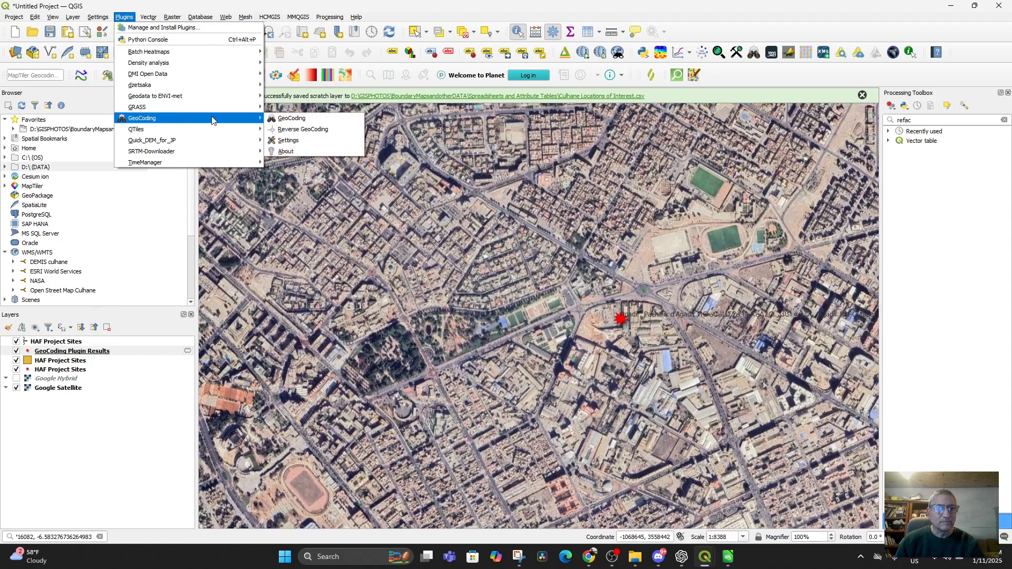
pyautogui.click(281, 121)
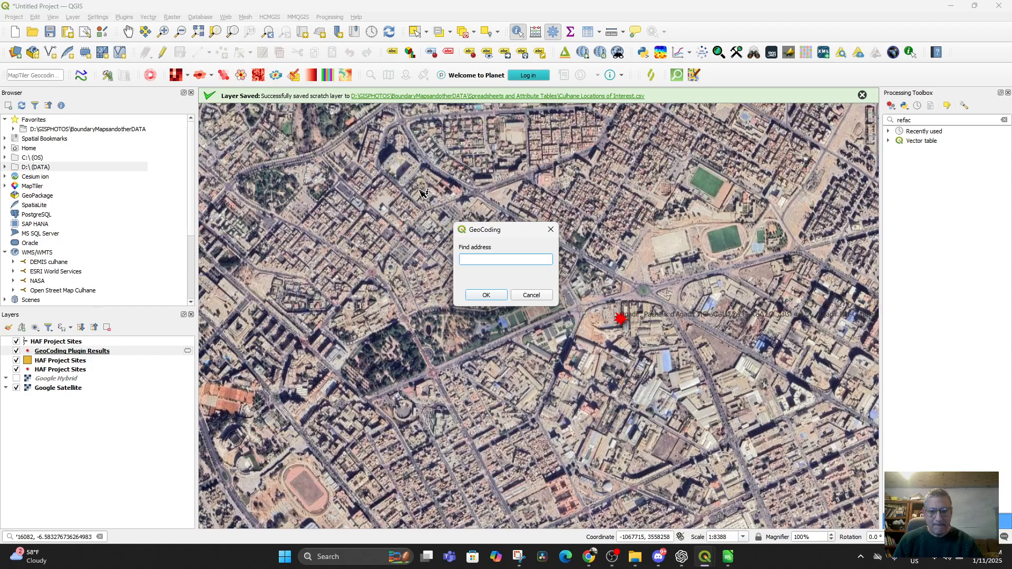
pyautogui.hotkey('ctrl', 'v')
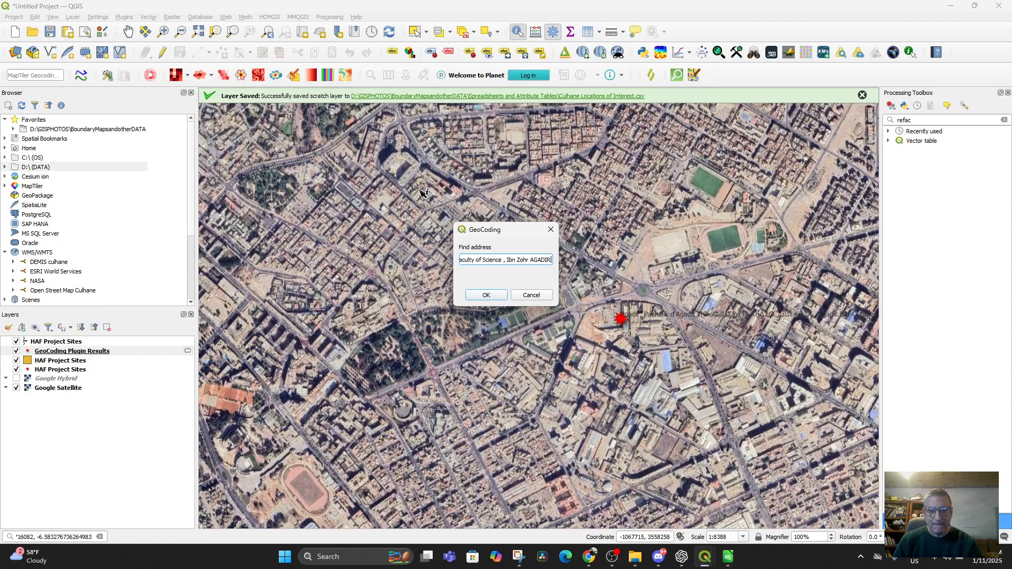
pyautogui.click(485, 295)
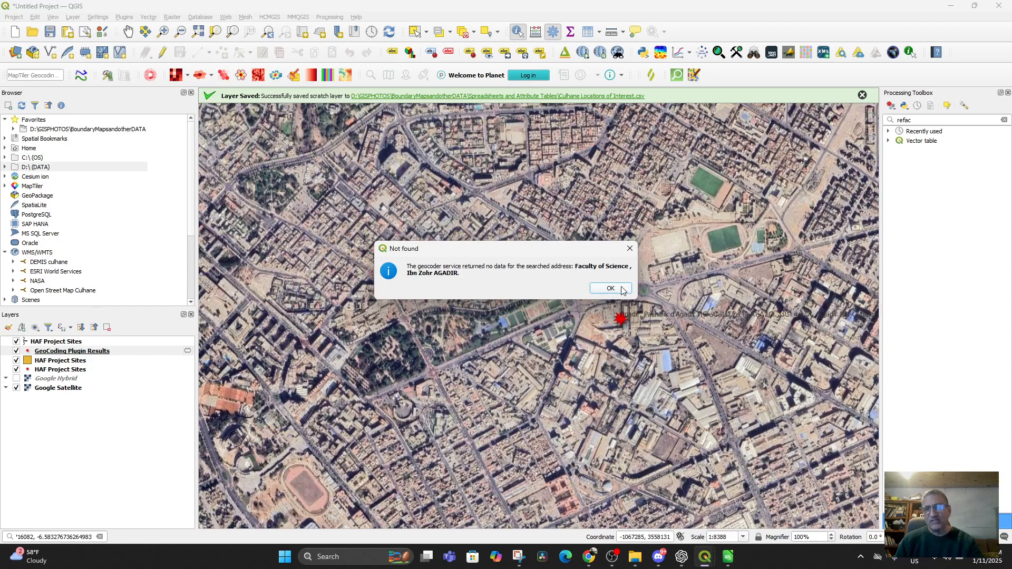
pyautogui.click(611, 289)
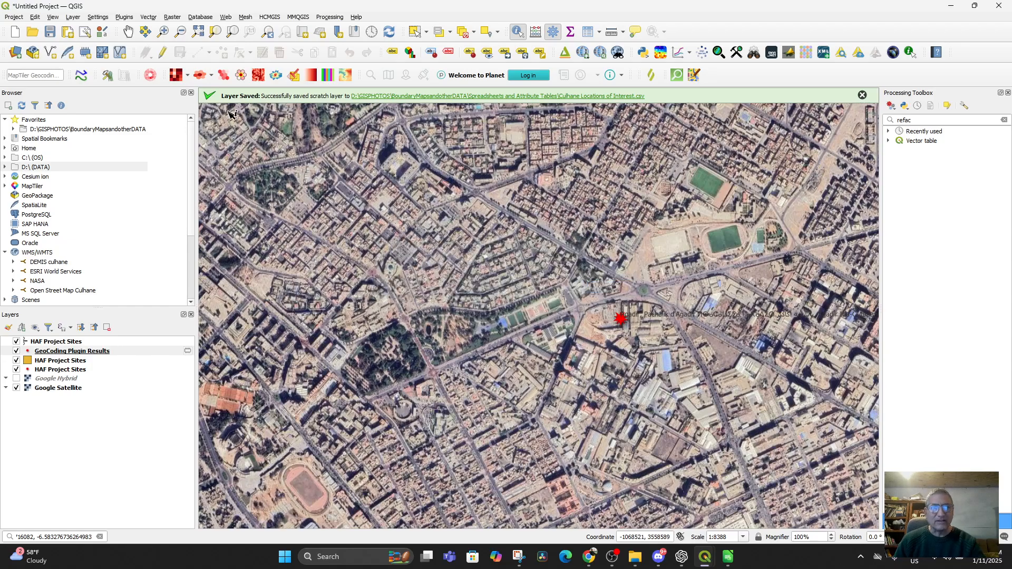
# Step: Geocode the address "Ibn Zohr" with the GeoCoding plugin, choosing the Ibn Zohr Street, Boudraa I, Kasba Tadla match
pyautogui.click(124, 17)
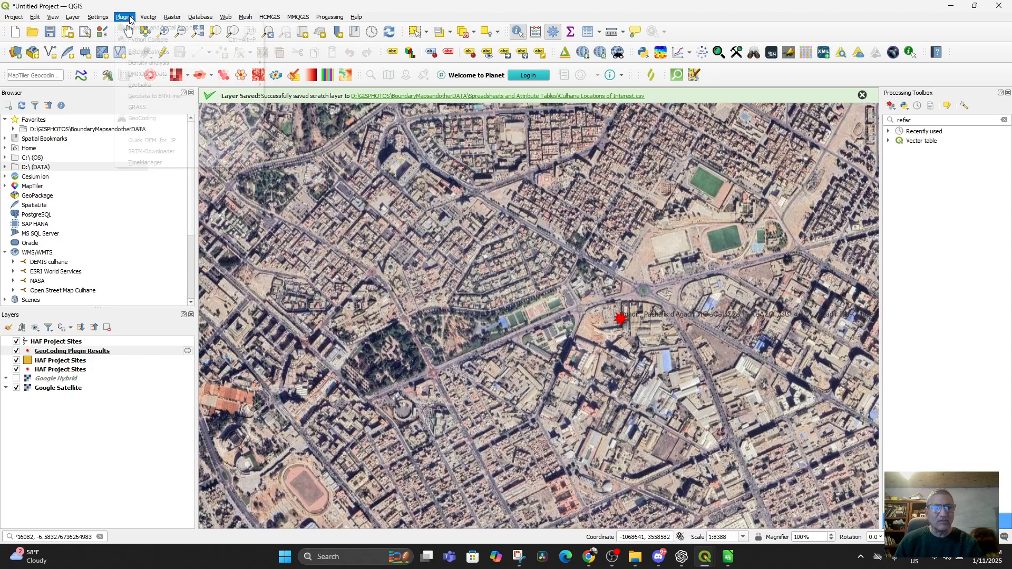
pyautogui.moveTo(153, 118)
pyautogui.click(298, 119)
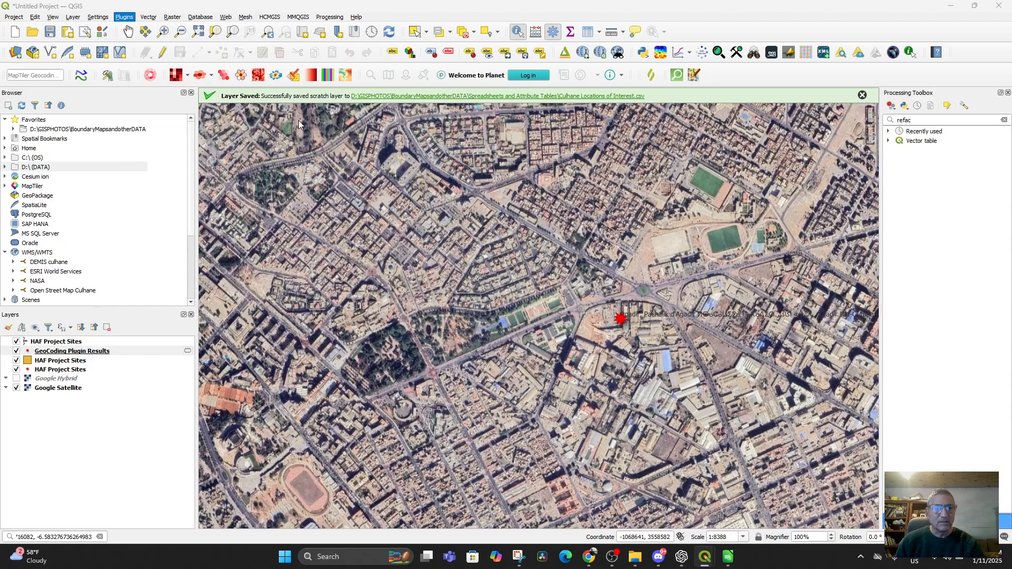
pyautogui.write('Ibn Zohr')
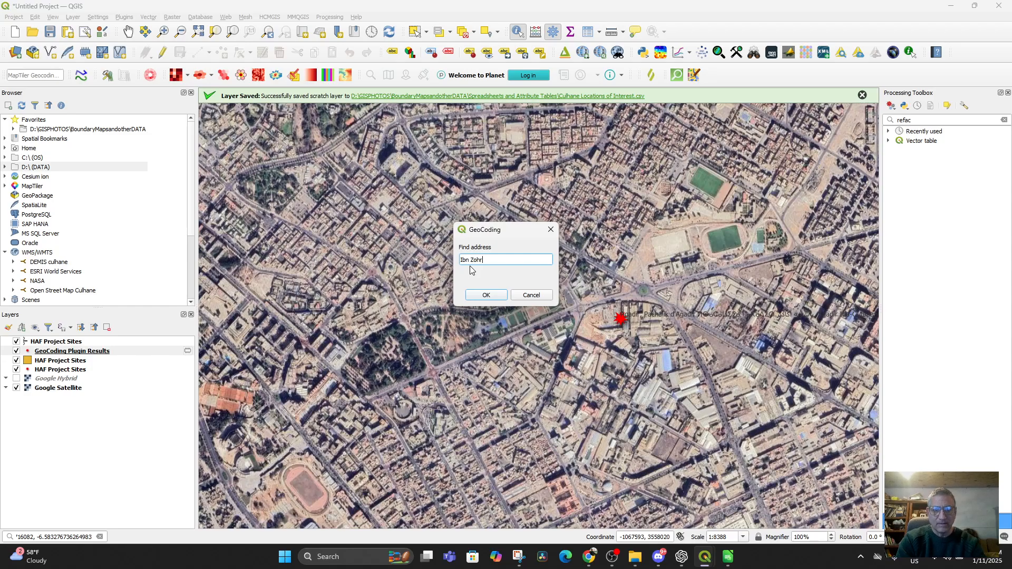
pyautogui.press('Return')
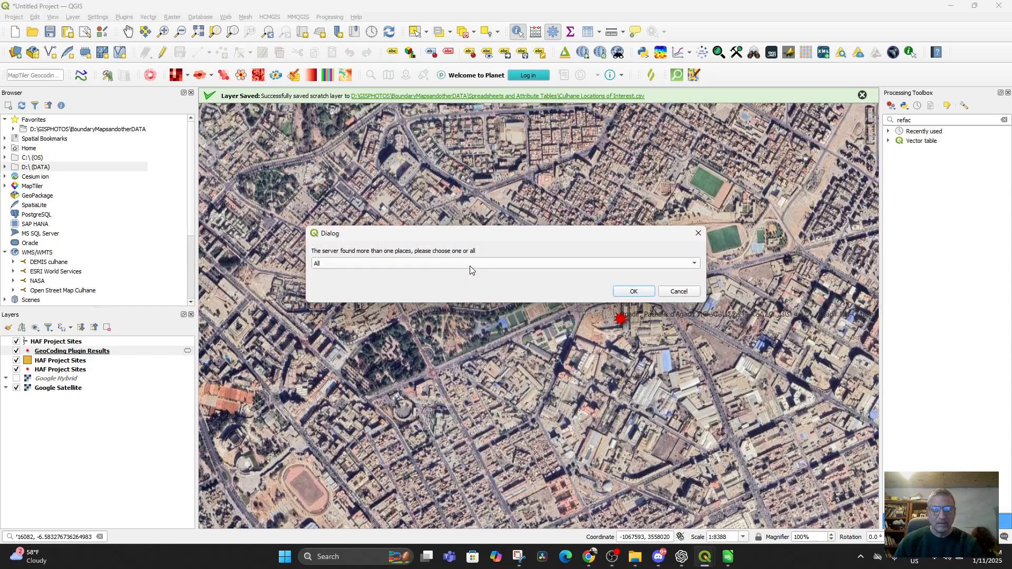
pyautogui.click(580, 266)
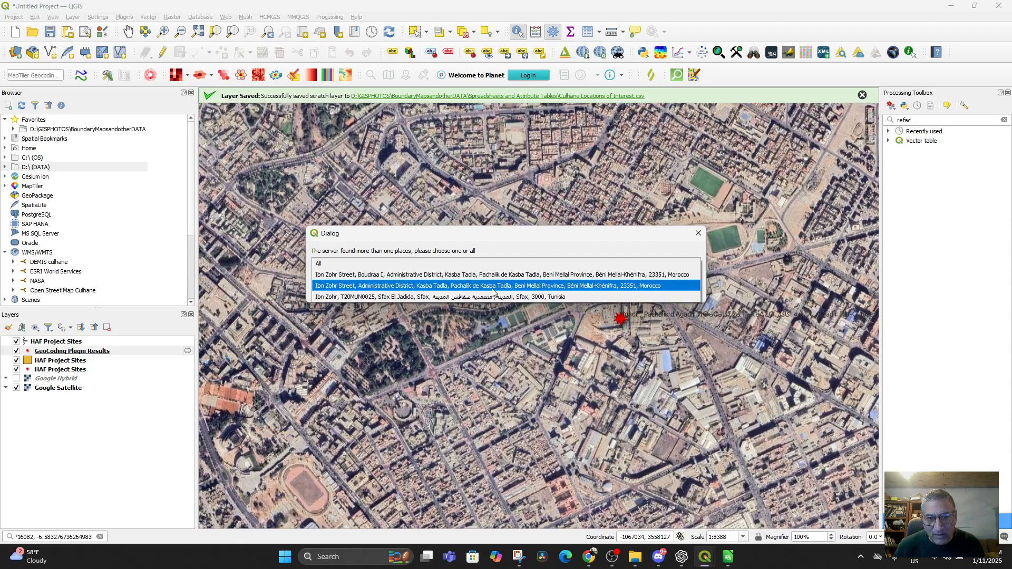
pyautogui.click(432, 275)
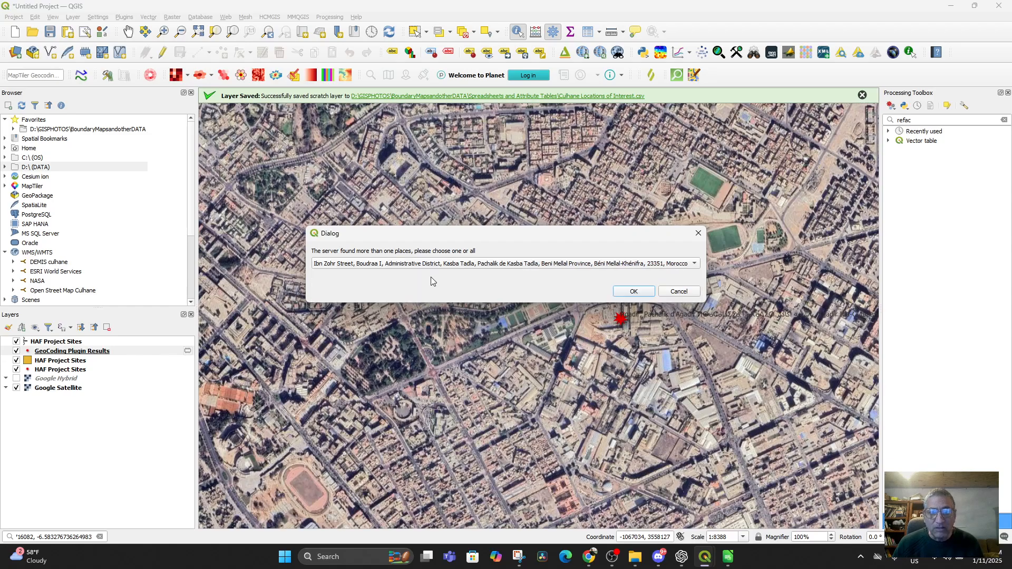
pyautogui.click(627, 293)
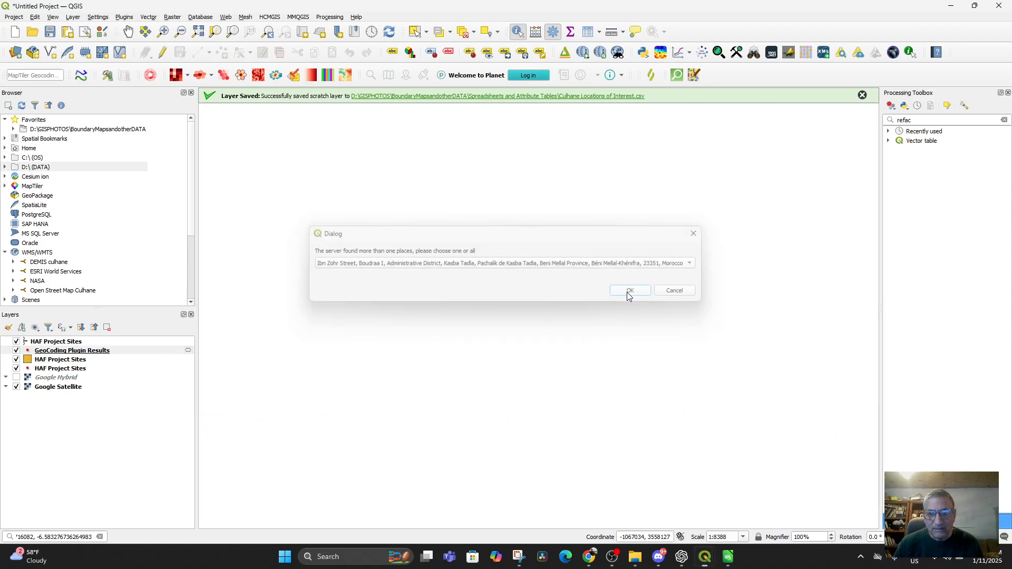
pyautogui.scroll(-9, 600, 350)
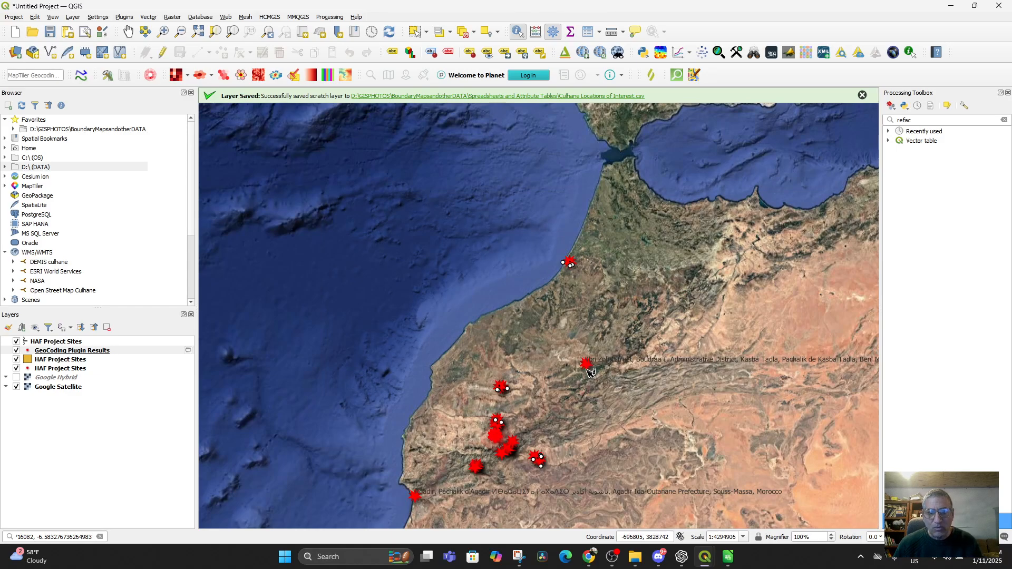
# Step: Inspect the addresses in the GeoCoding Plugin Results attribute table, then close the table
pyautogui.click(60, 351)
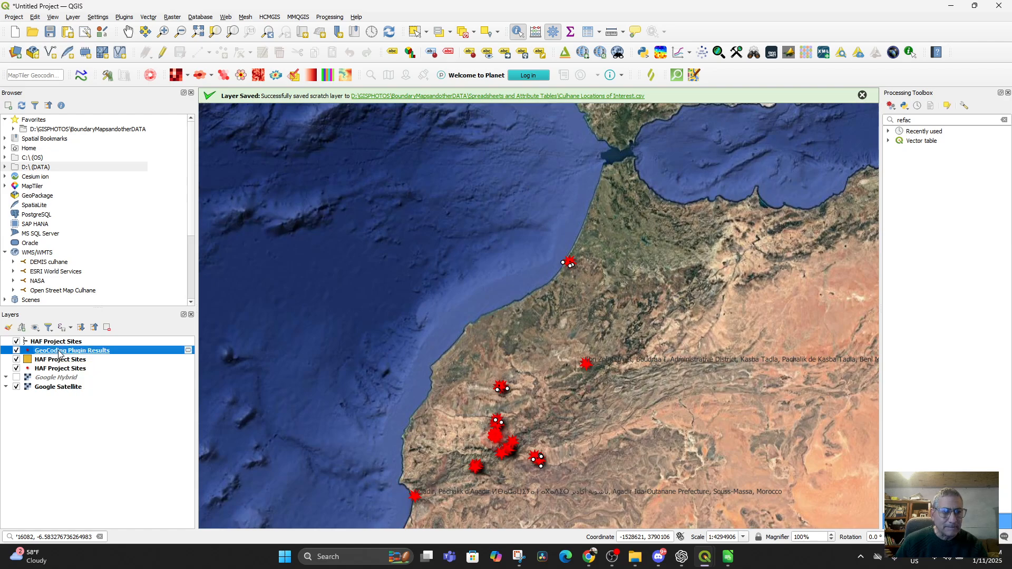
pyautogui.rightClick(59, 351)
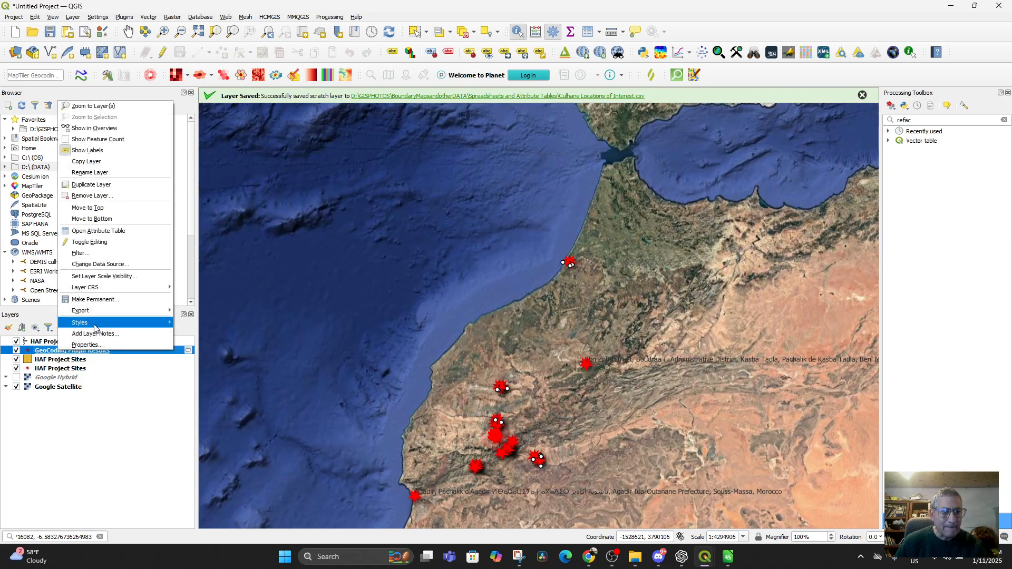
pyautogui.click(113, 235)
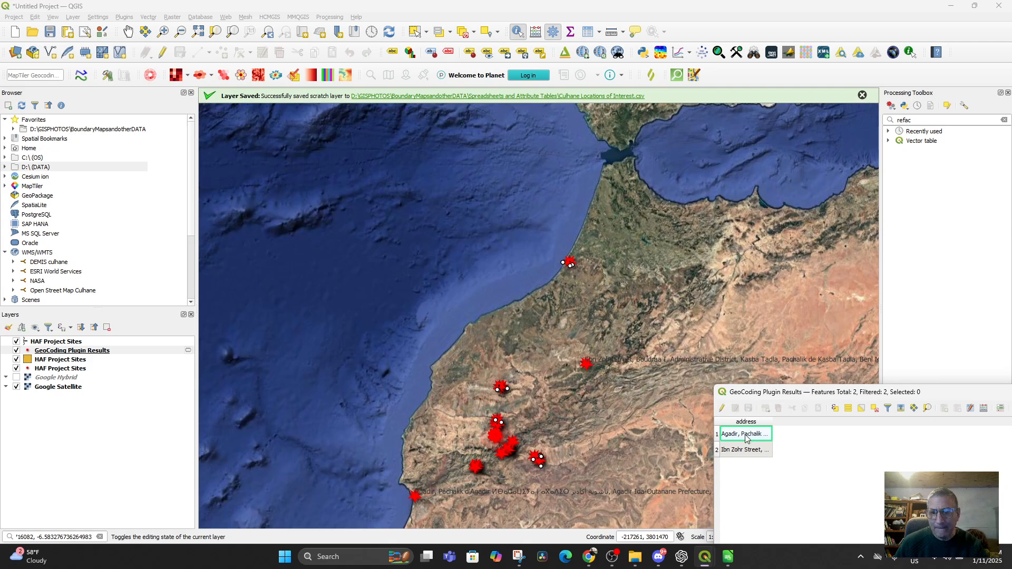
pyautogui.click(737, 452)
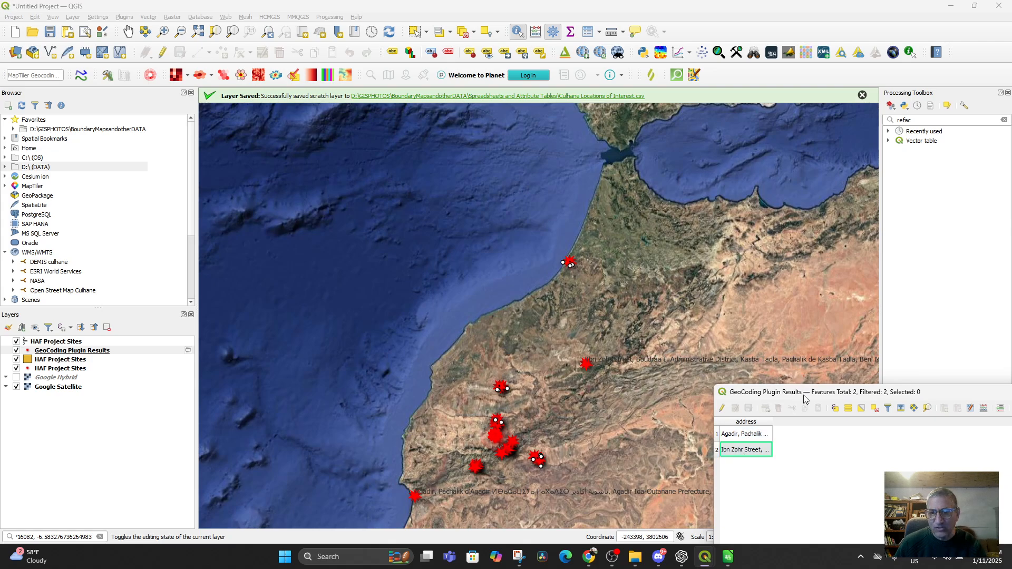
pyautogui.moveTo(808, 399); pyautogui.dragTo(679, 359)
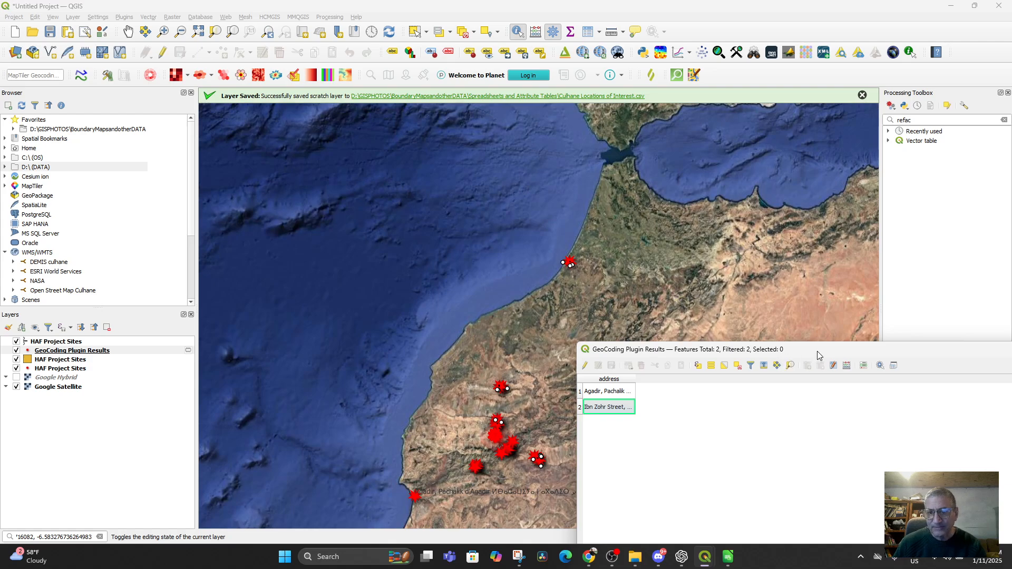
pyautogui.moveTo(817, 351); pyautogui.dragTo(538, 318)
pyautogui.click(875, 314)
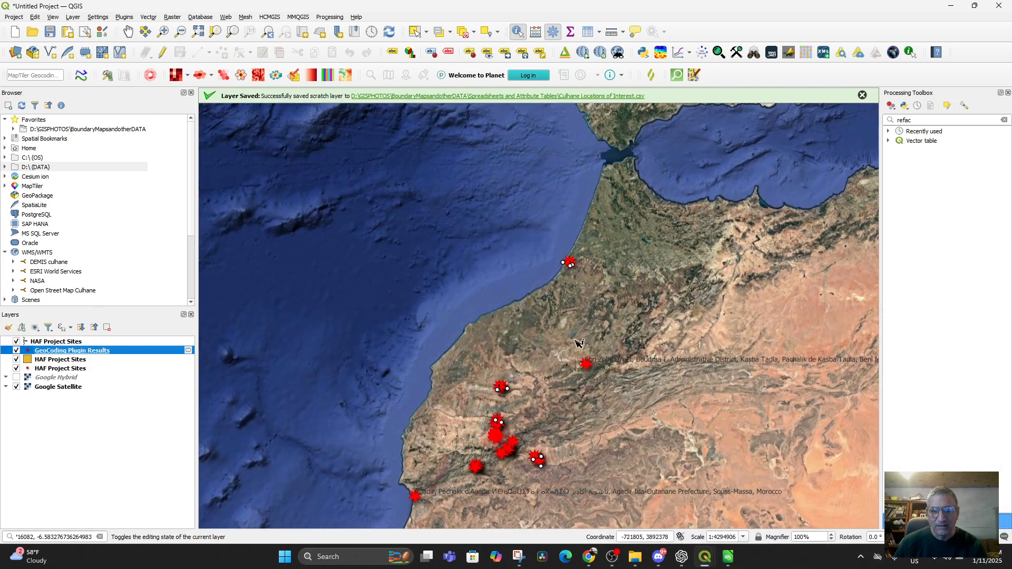
# Step: Switch to Google Maps in Chrome, copy the Faculty of Science marker's coordinates 30.40627, -9.54439, and return to the QGIS project
pyautogui.moveTo(729, 564)
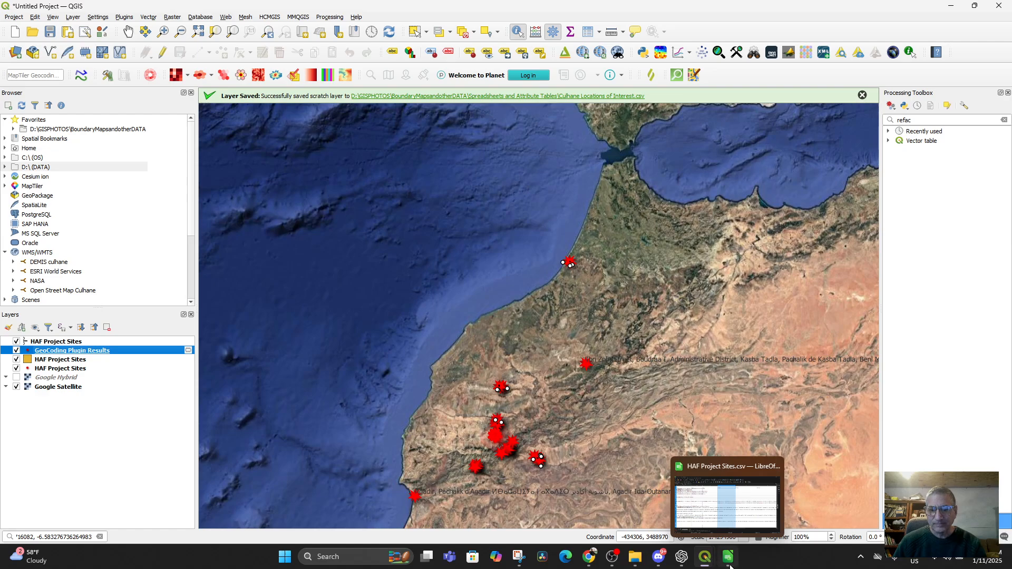
pyautogui.click(592, 558)
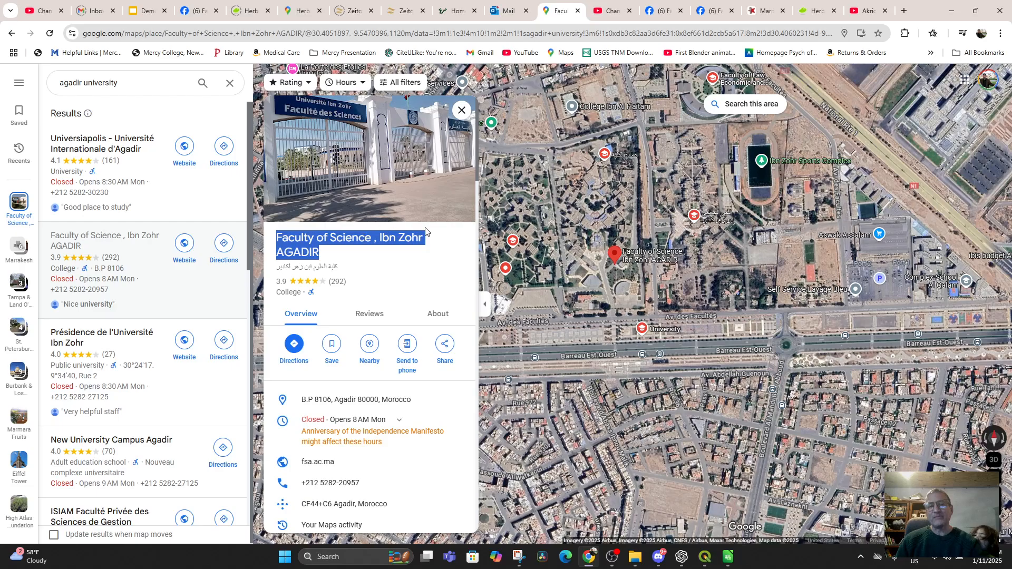
pyautogui.rightClick(616, 257)
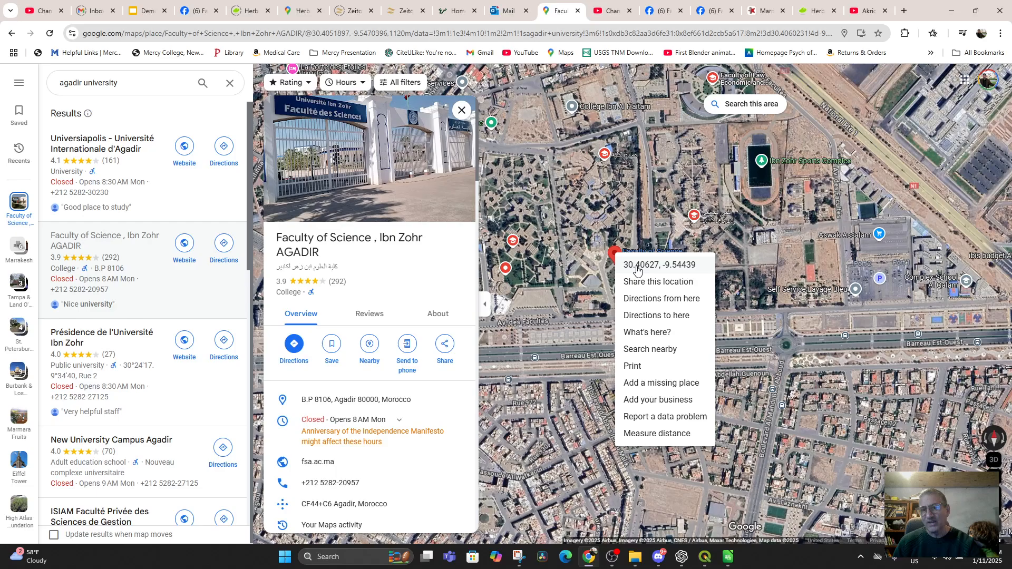
pyautogui.click(632, 264)
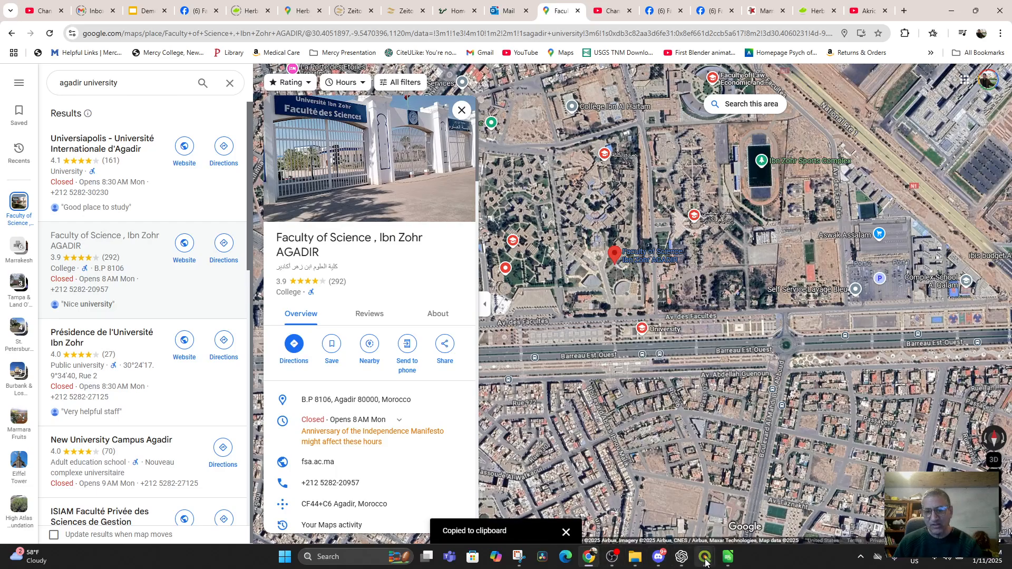
pyautogui.moveTo(705, 557)
pyautogui.click(462, 521)
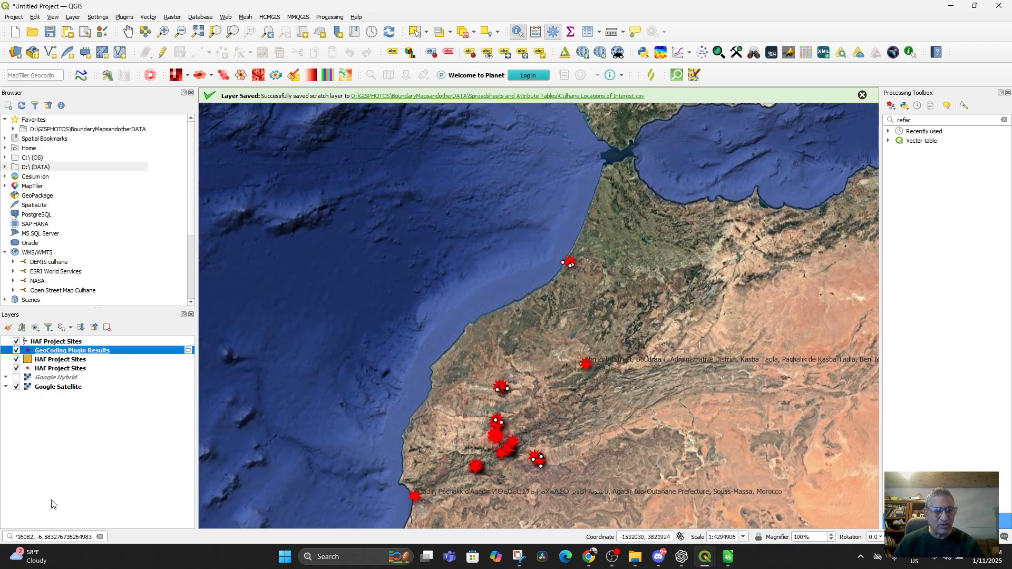
# Step: Set the map scale to 1:1000 and go to the copied coordinates 30.40626804°N, -9.544385032°E in EPSG:4326 - WGS 84
pyautogui.click(59, 535)
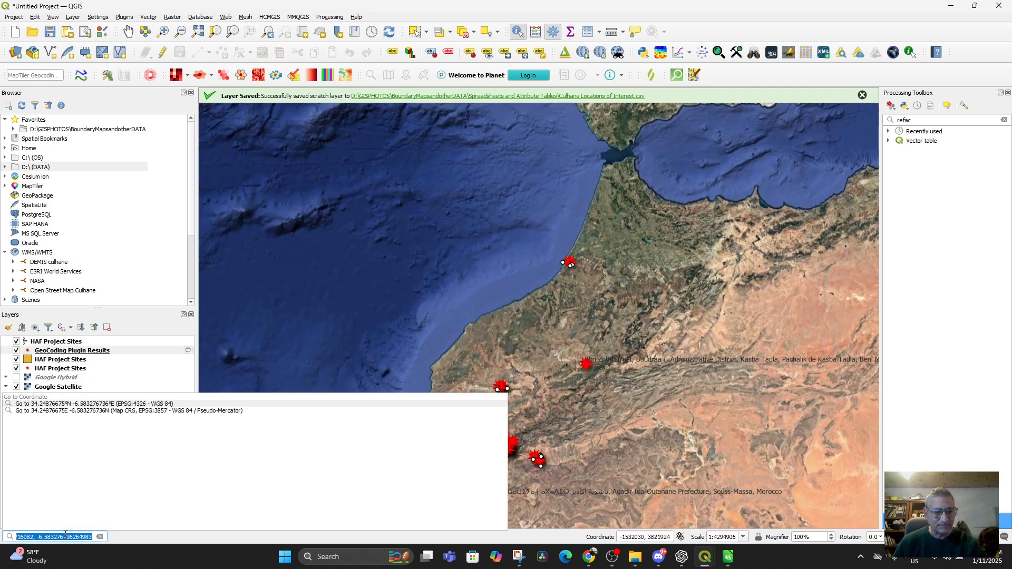
pyautogui.hotkey('ctrl', 'v')
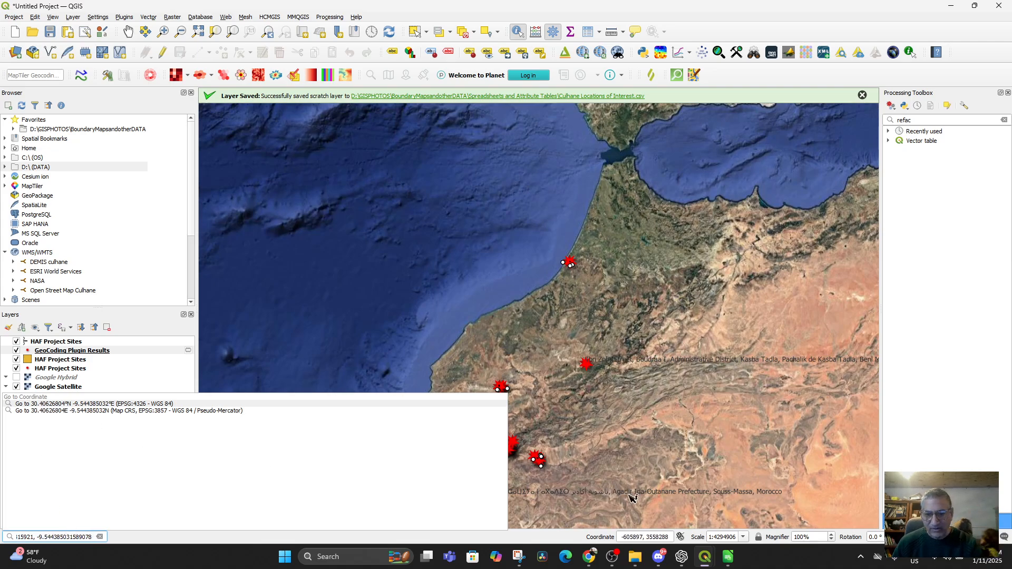
pyautogui.click(743, 537)
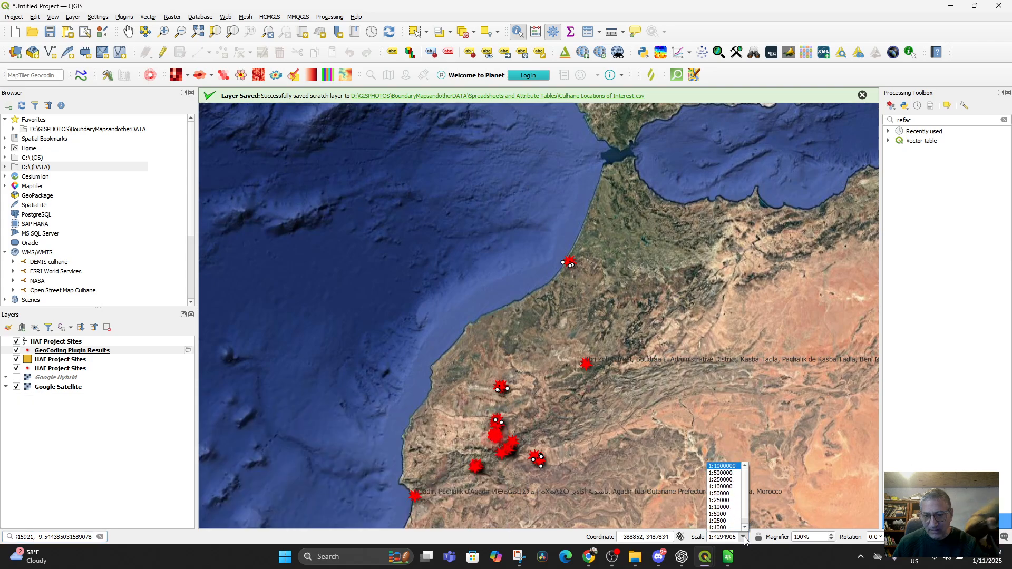
pyautogui.click(718, 528)
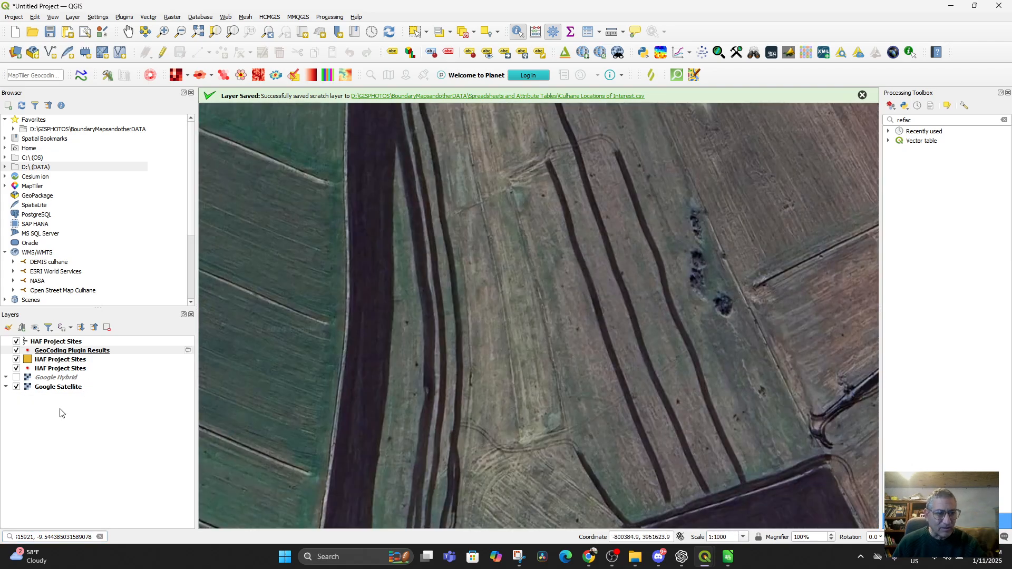
pyautogui.click(80, 537)
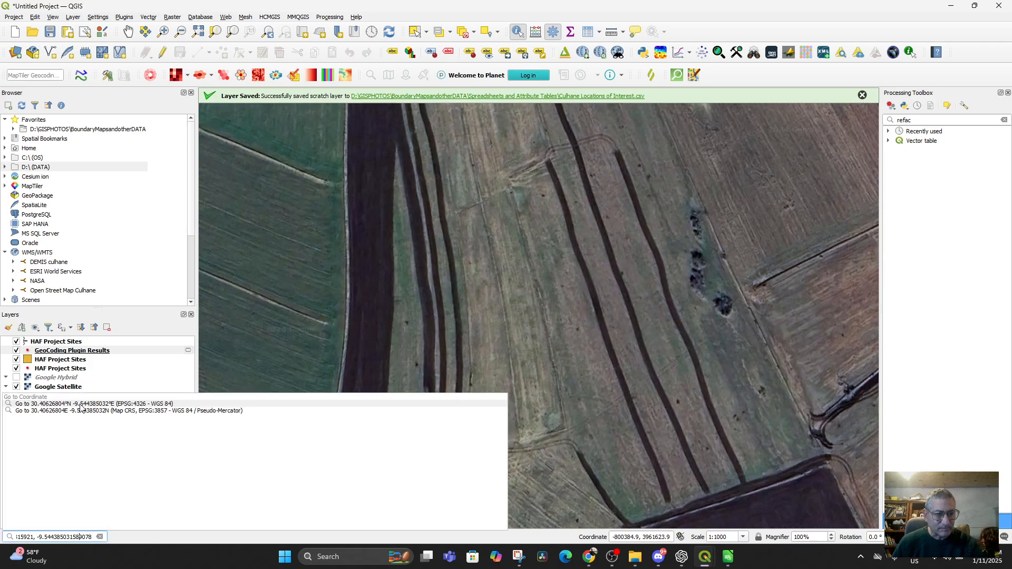
pyautogui.click(80, 405)
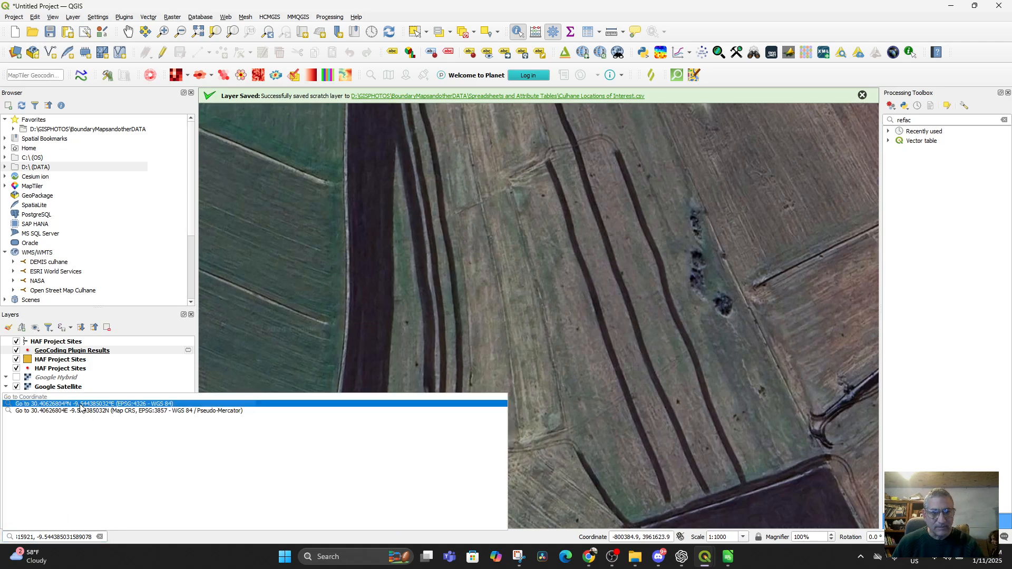
pyautogui.click(51, 404)
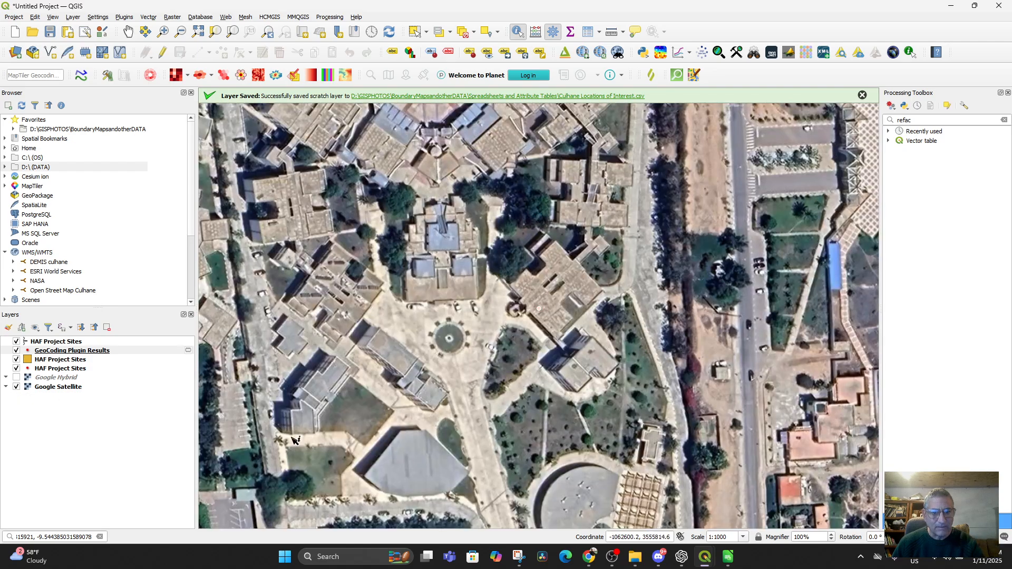
# Step: Compare the Ibn Zohr campus on the QGIS satellite map with the Faculty of Science marker in Google Maps in Chrome, returning to QGIS
pyautogui.scroll(-2, 471, 369)
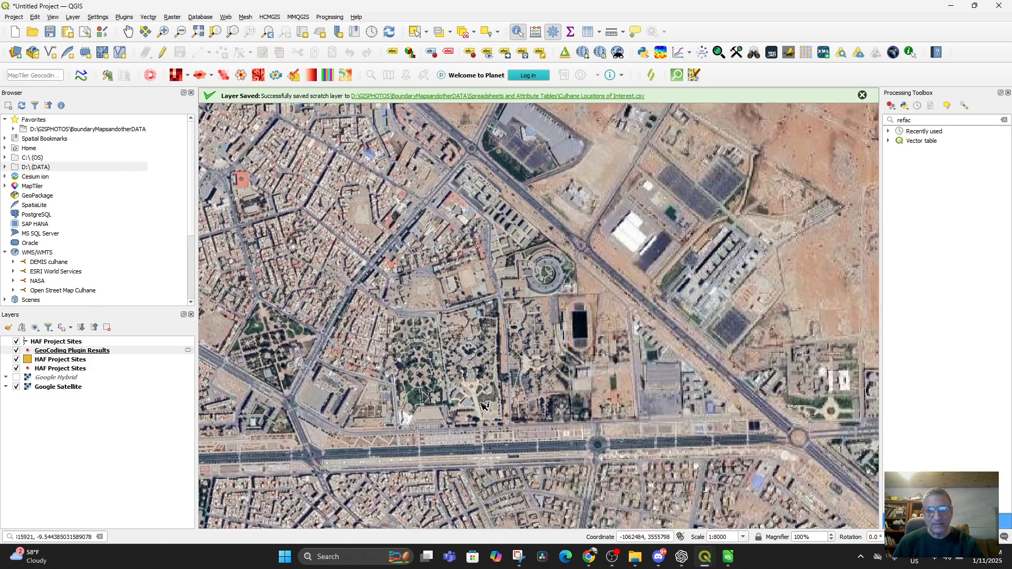
pyautogui.moveTo(514, 381); pyautogui.dragTo(576, 333)
pyautogui.scroll(1, 573, 425)
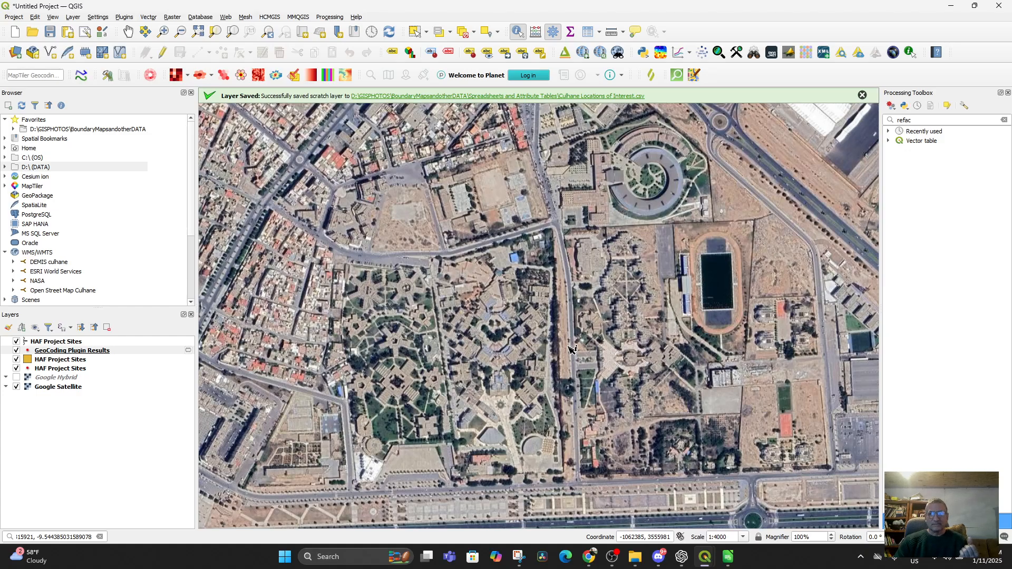
pyautogui.click(634, 556)
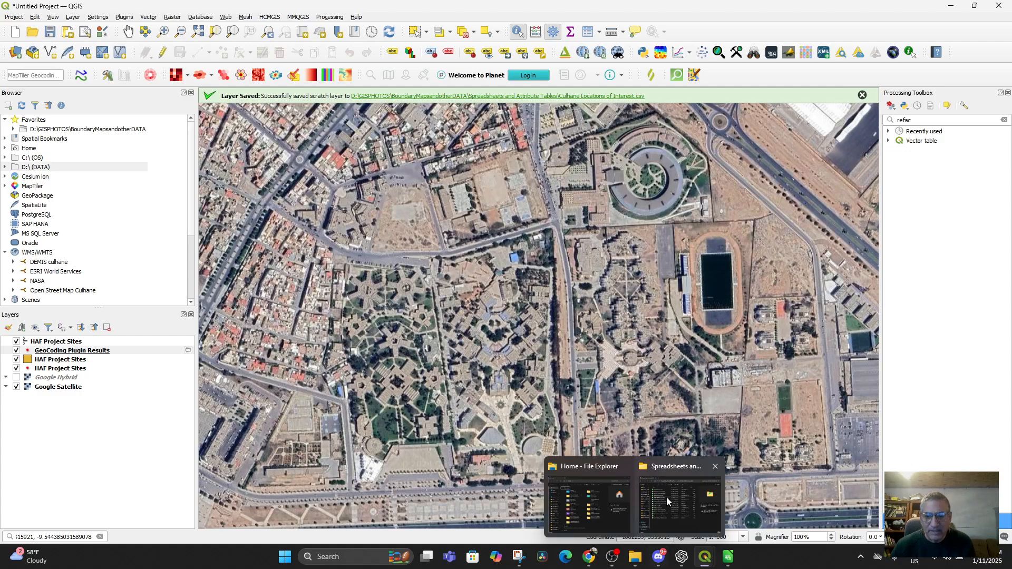
pyautogui.click(589, 557)
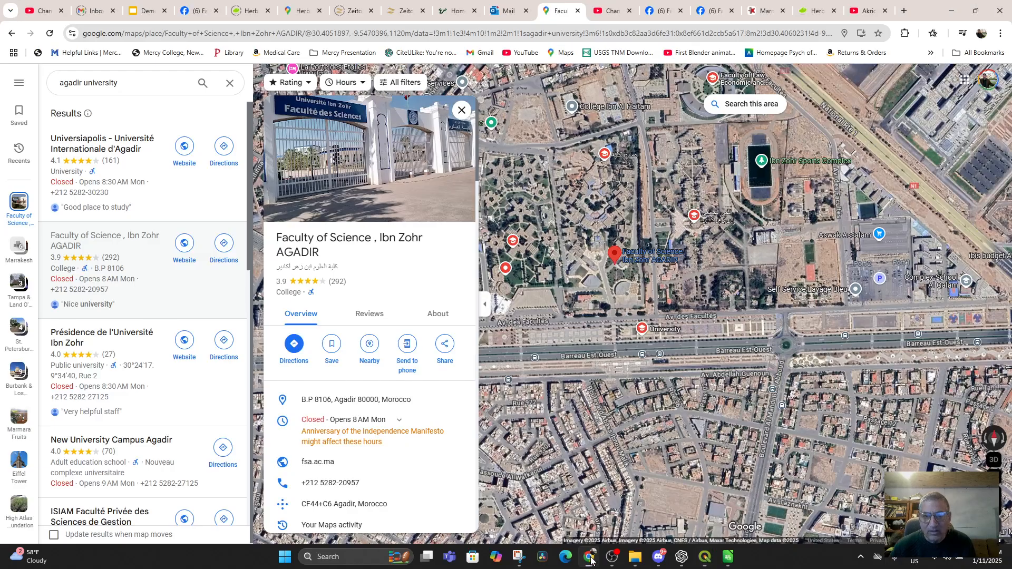
pyautogui.scroll(2, 616, 285)
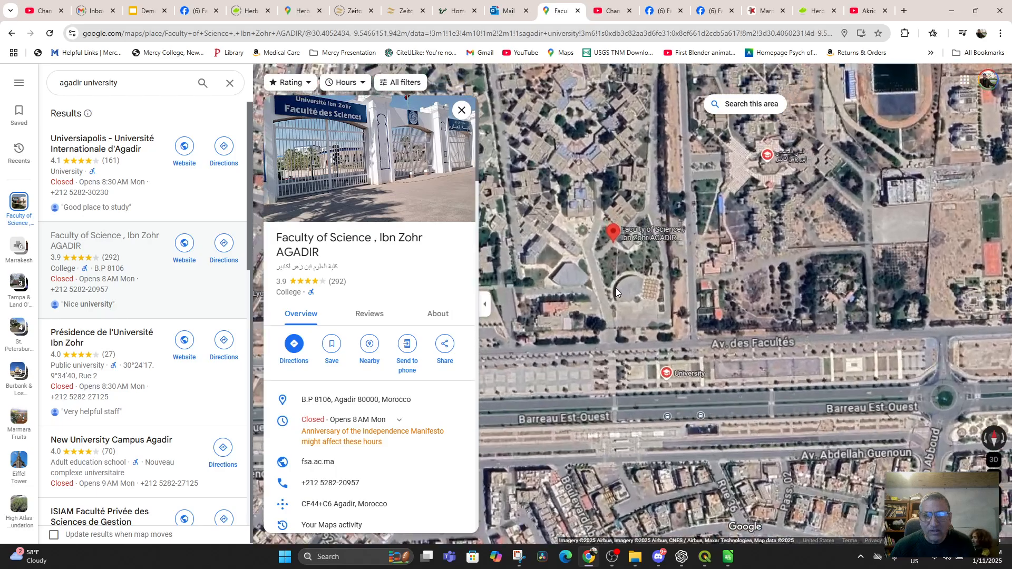
pyautogui.scroll(1, 616, 287)
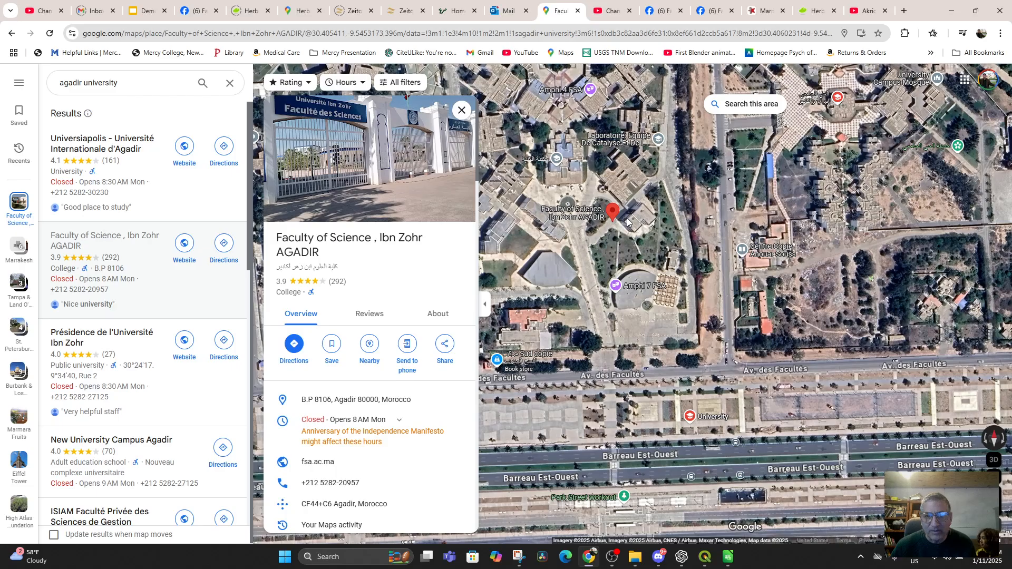
pyautogui.moveTo(705, 561)
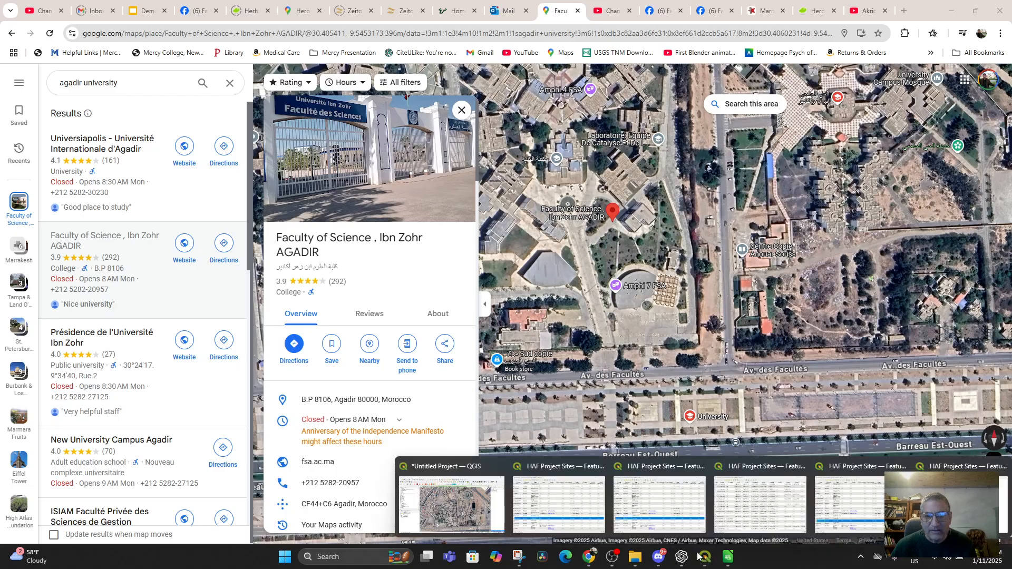
pyautogui.click(458, 508)
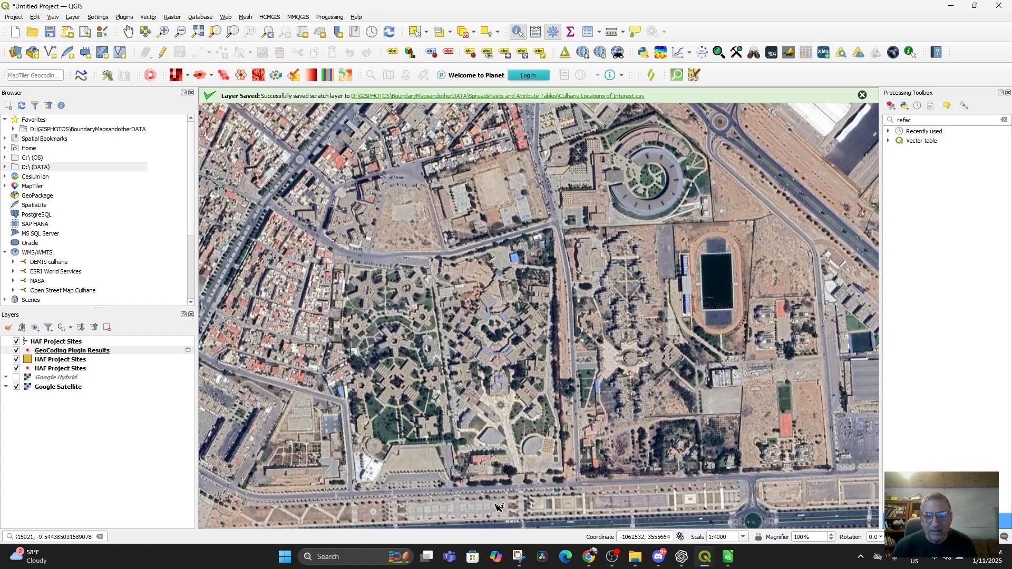
pyautogui.scroll(2, 497, 468)
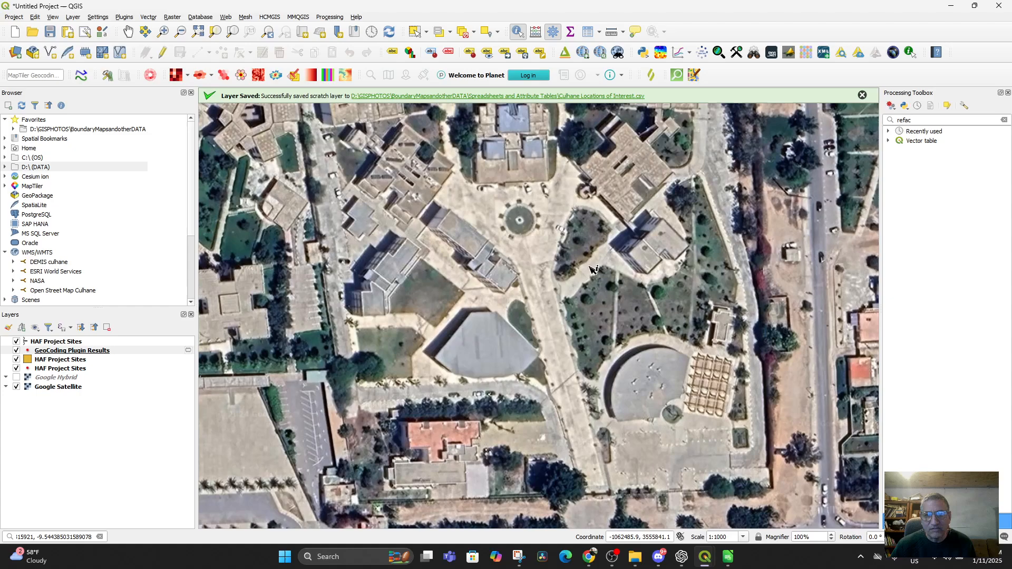
pyautogui.scroll(-1, 624, 248)
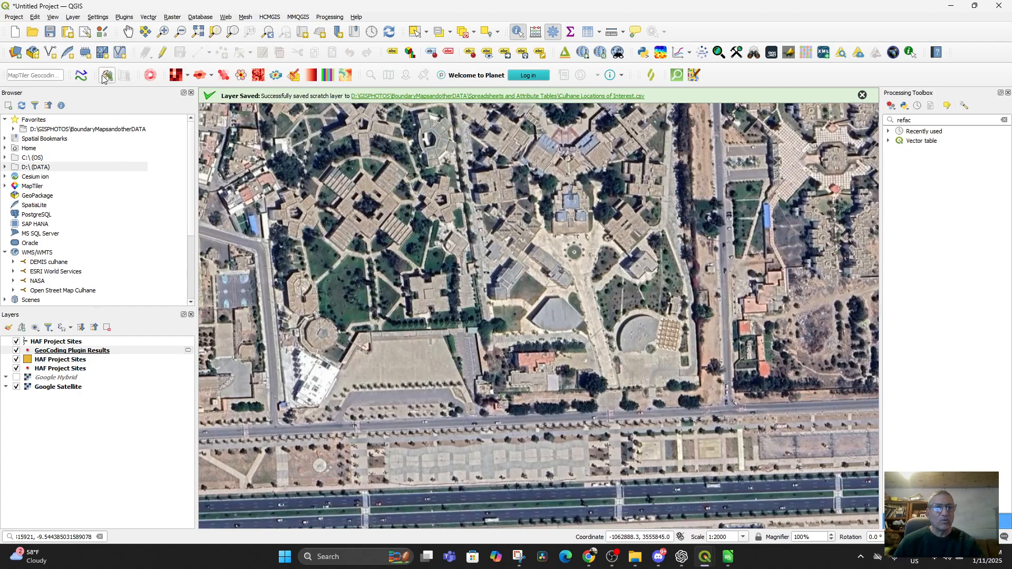
# Step: Set up a new GeoPackage layer with the database file "Culhane Points of Interest" in Spreadsheets and Attribute Tables and Point geometry
pyautogui.click(72, 17)
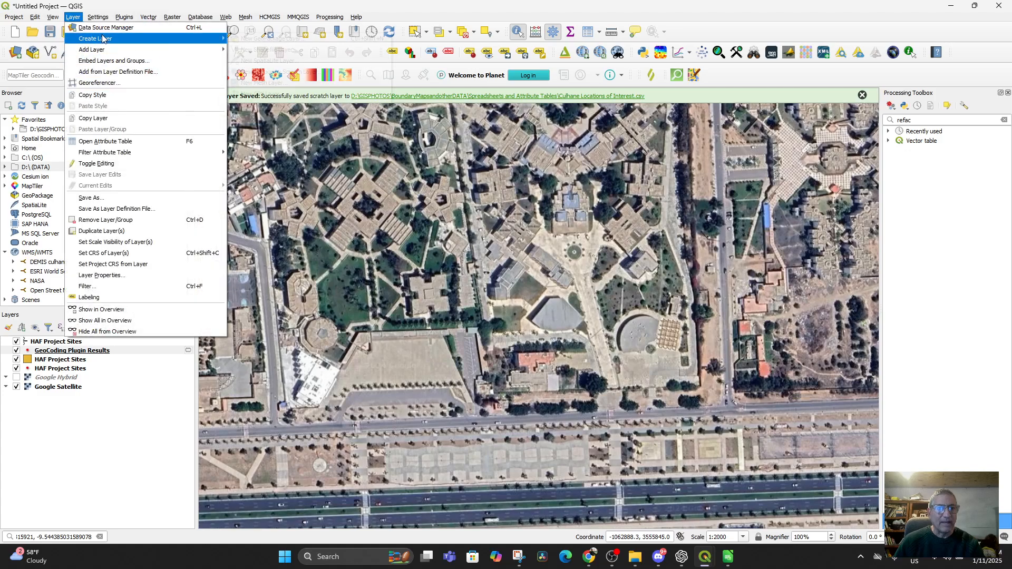
pyautogui.moveTo(110, 39)
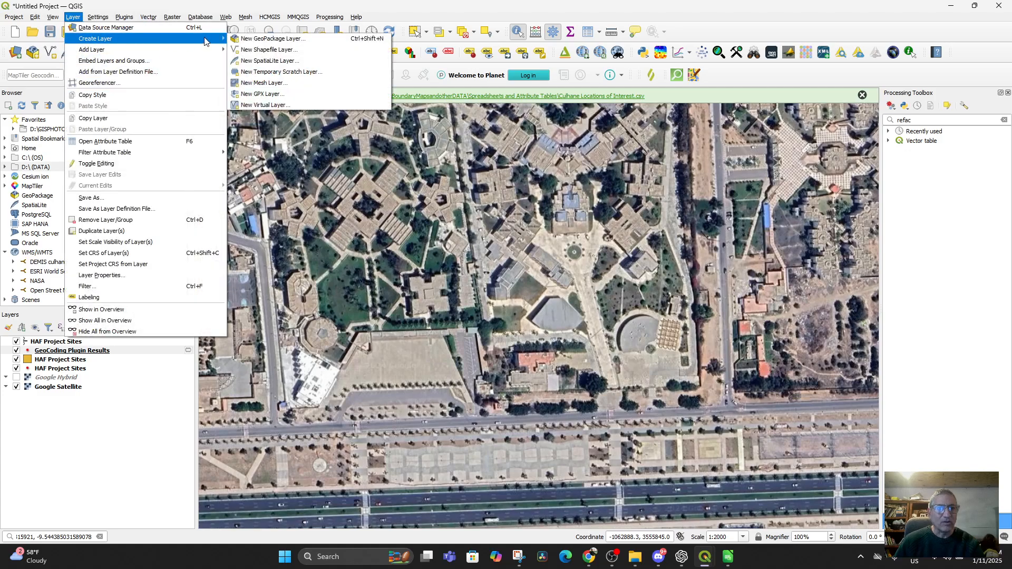
pyautogui.click(280, 39)
pyautogui.click(305, 56)
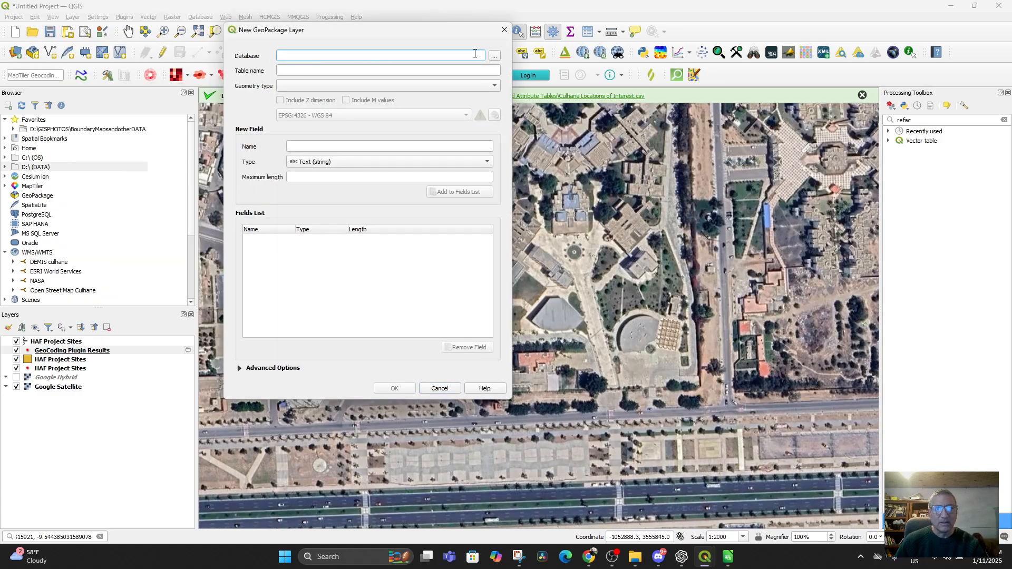
pyautogui.click(495, 56)
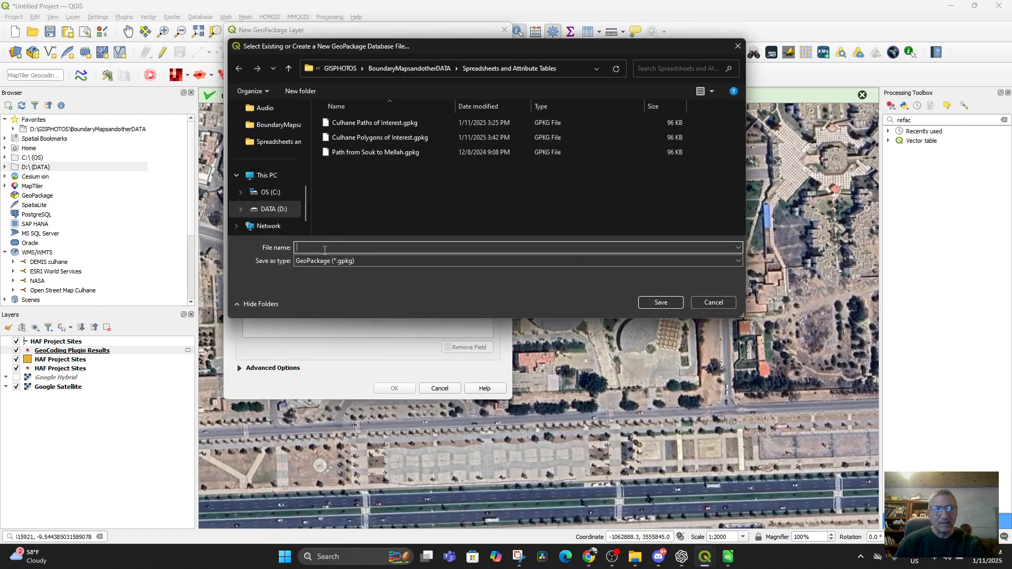
pyautogui.write('C')
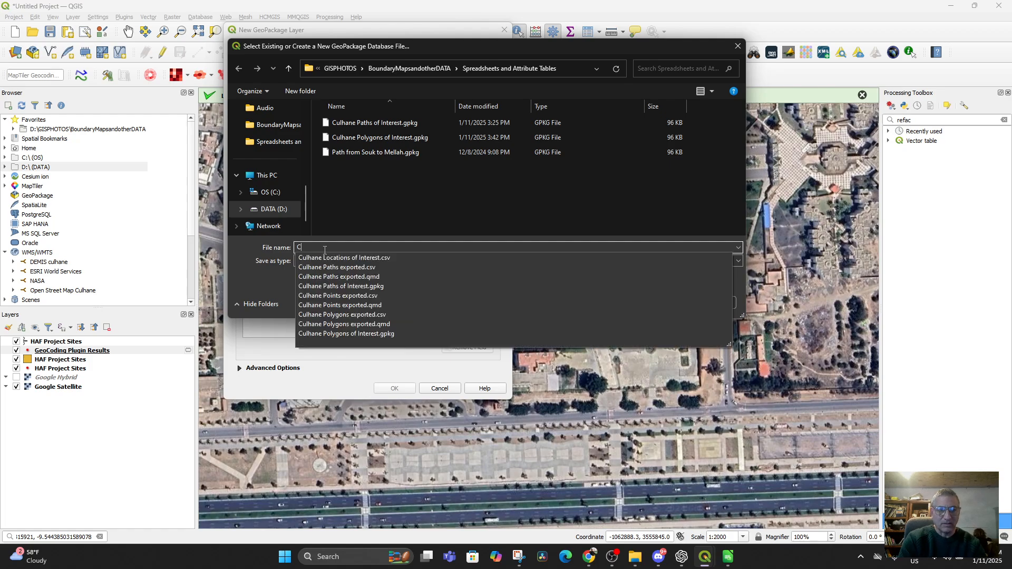
pyautogui.write('ulhane Points')
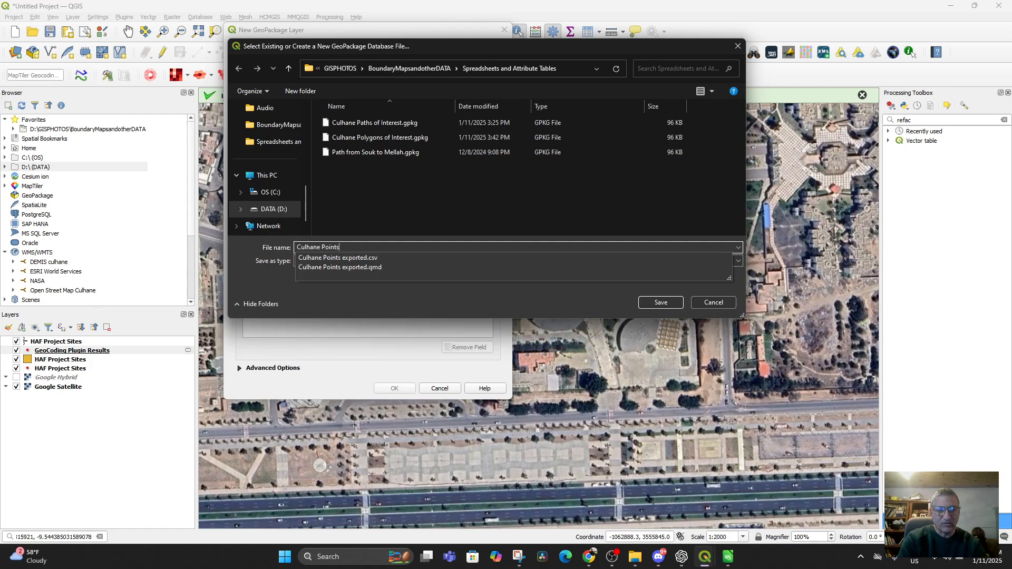
pyautogui.write(' of Interest')
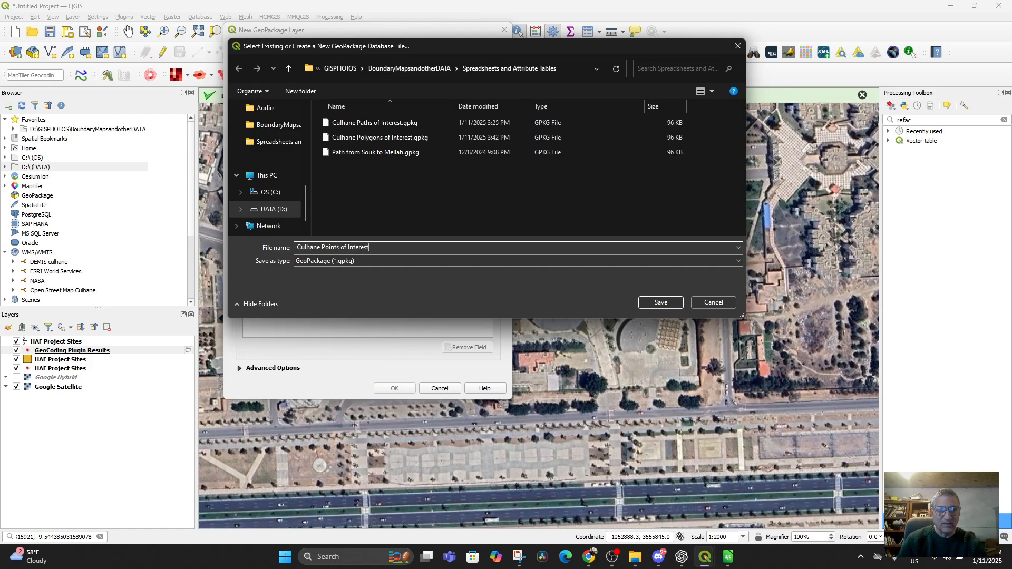
pyautogui.click(661, 302)
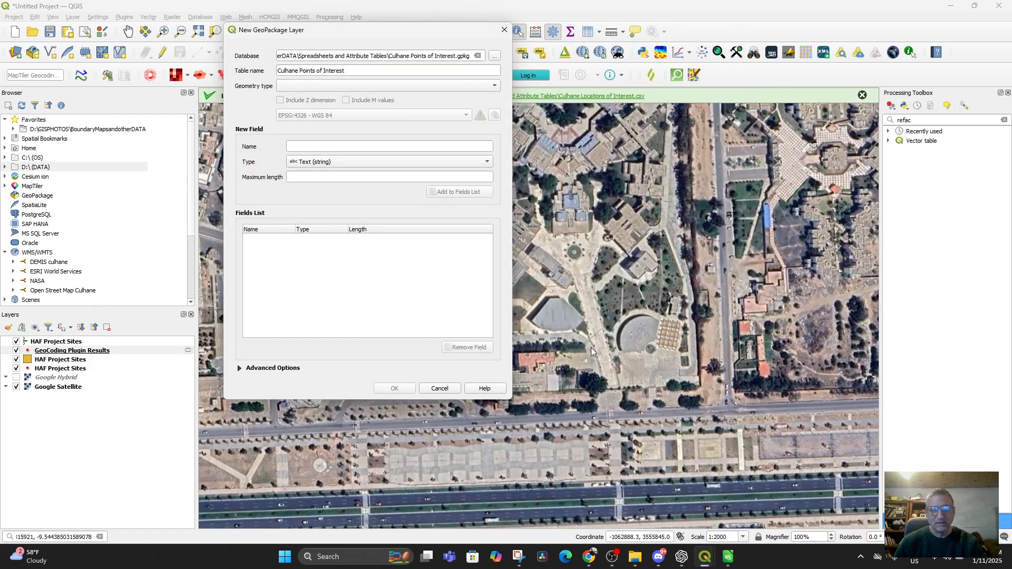
pyautogui.click(332, 87)
pyautogui.click(323, 99)
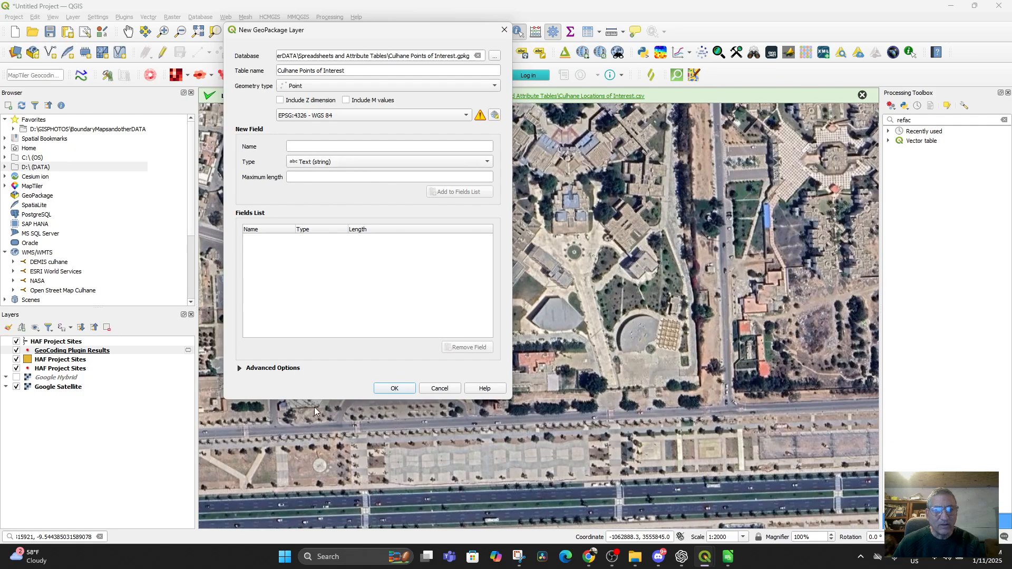
# Step: Add the text fields Name, Latitude and Longitude to the new GeoPackage layer and create it
pyautogui.click(311, 145)
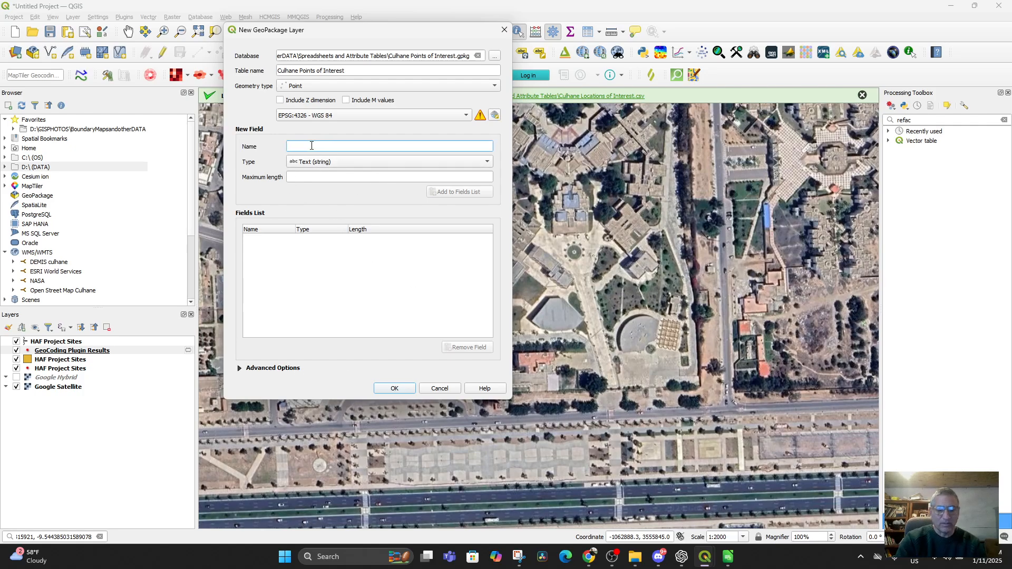
pyautogui.write('Name')
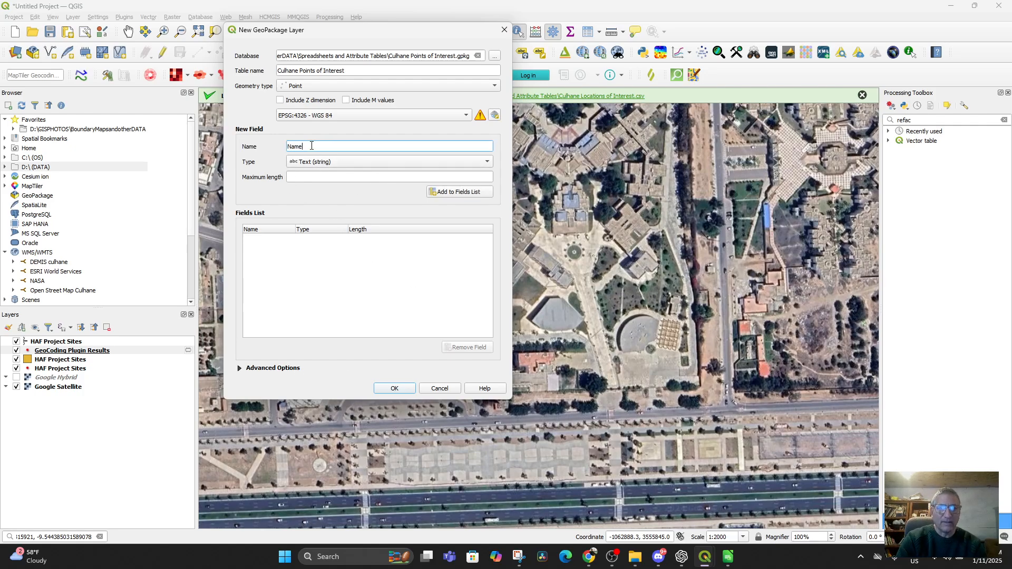
pyautogui.click(454, 194)
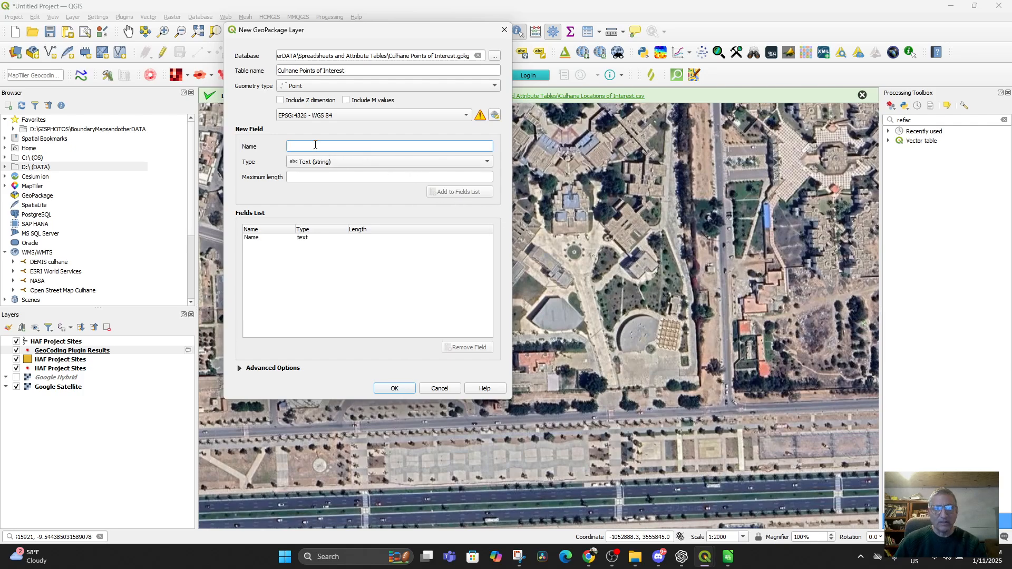
pyautogui.write('Latitude')
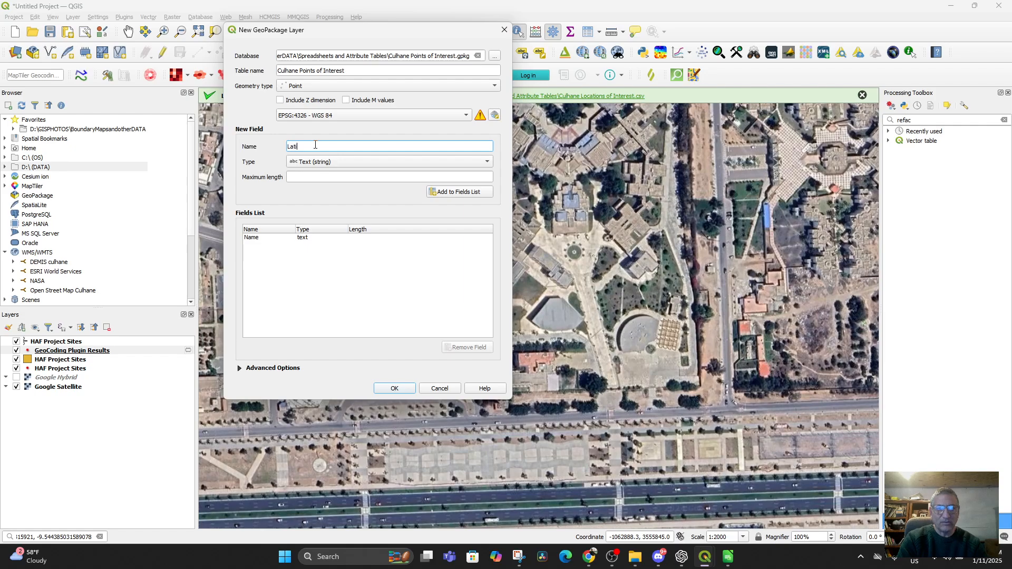
pyautogui.click(439, 195)
pyautogui.write('L')
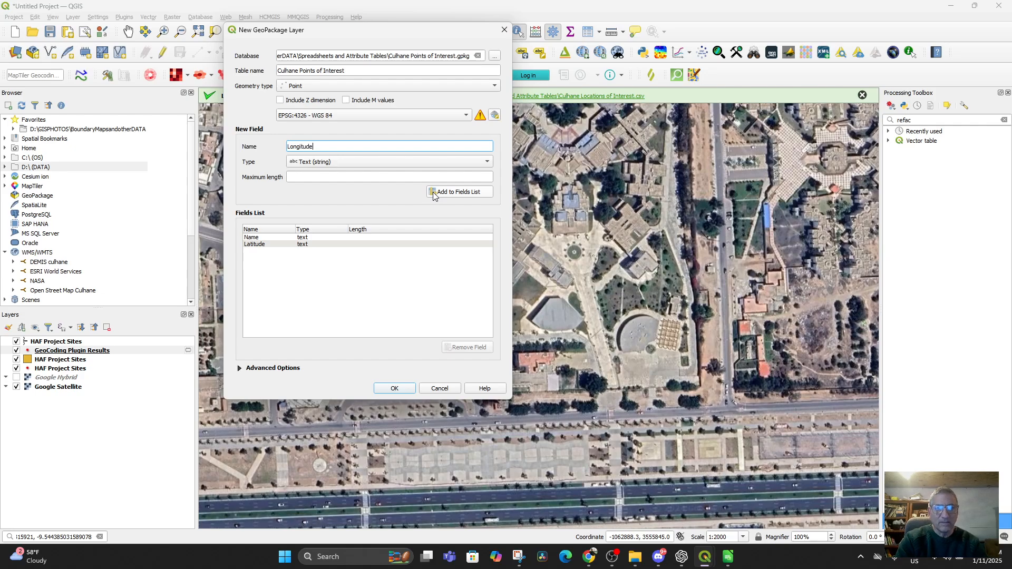
pyautogui.click(433, 193)
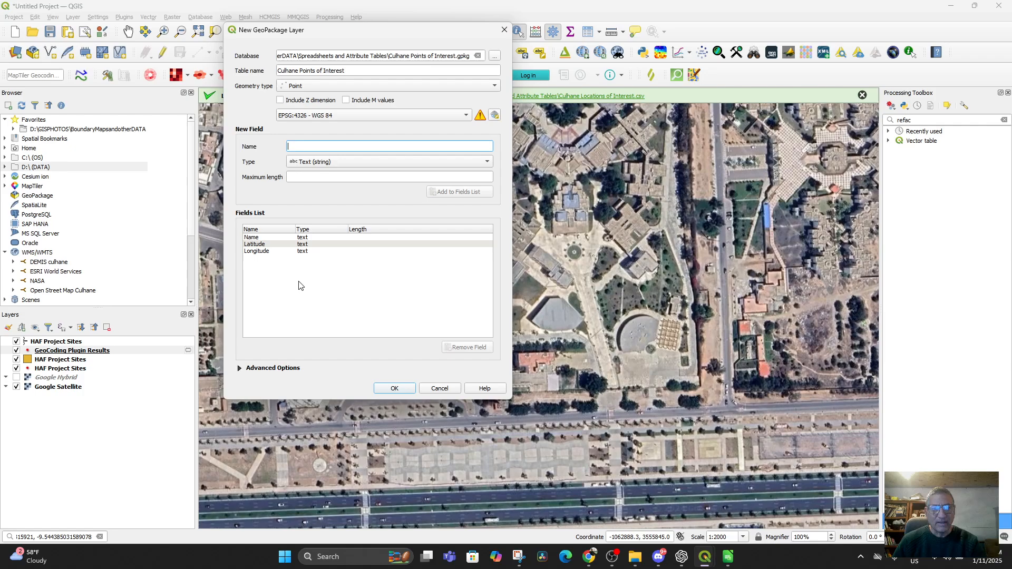
pyautogui.click(390, 390)
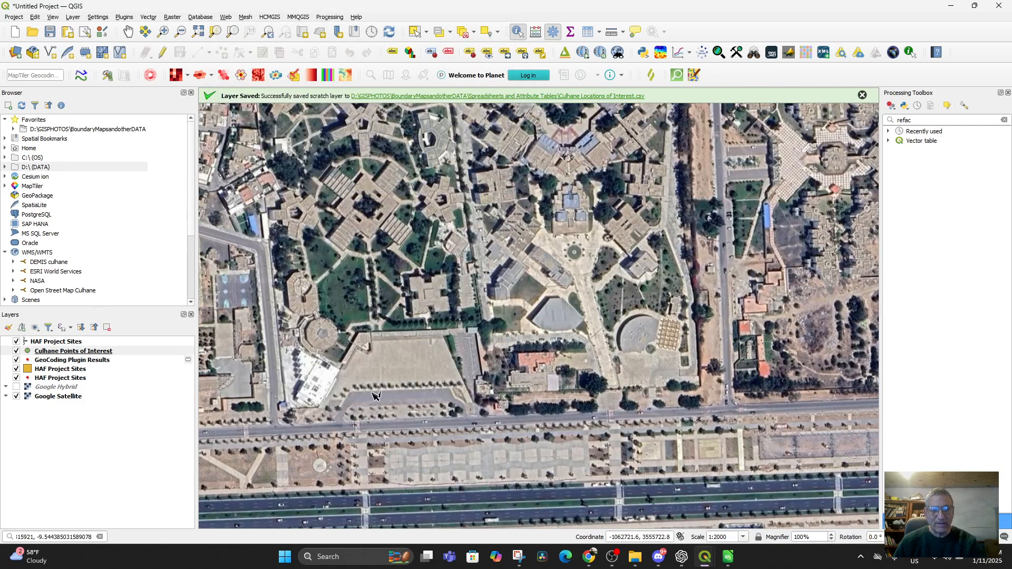
# Step: Start editing the Culhane Points of Interest layer and add a point on the campus named "Ibn Zohr Faculty of Science"
pyautogui.click(74, 355)
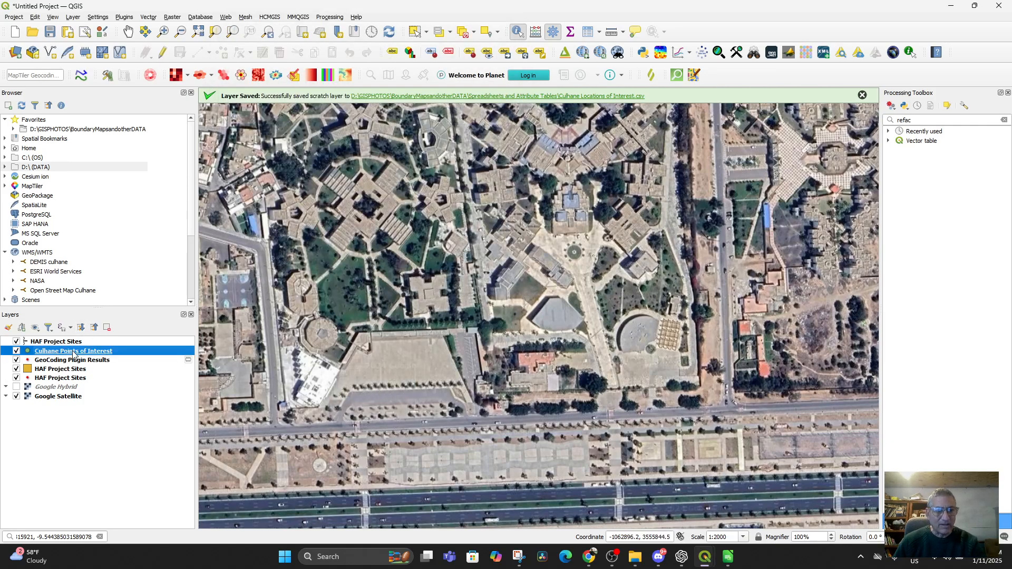
pyautogui.click(163, 54)
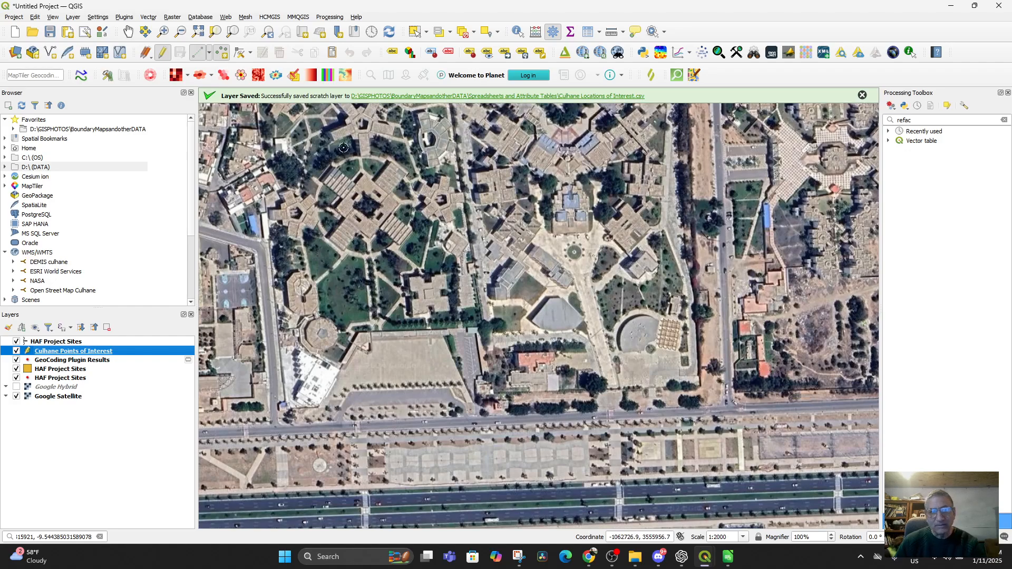
pyautogui.click(221, 53)
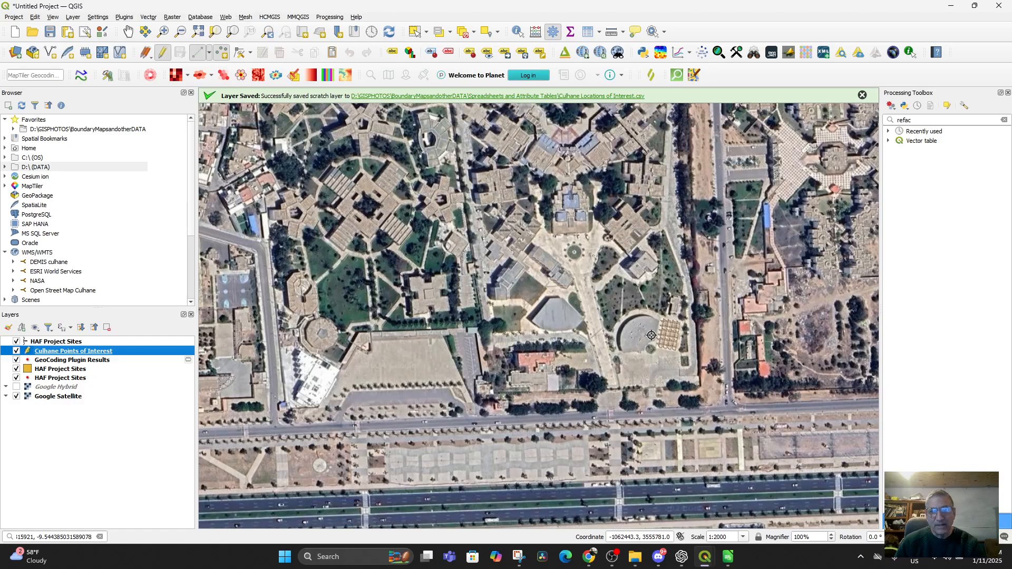
pyautogui.click(621, 266)
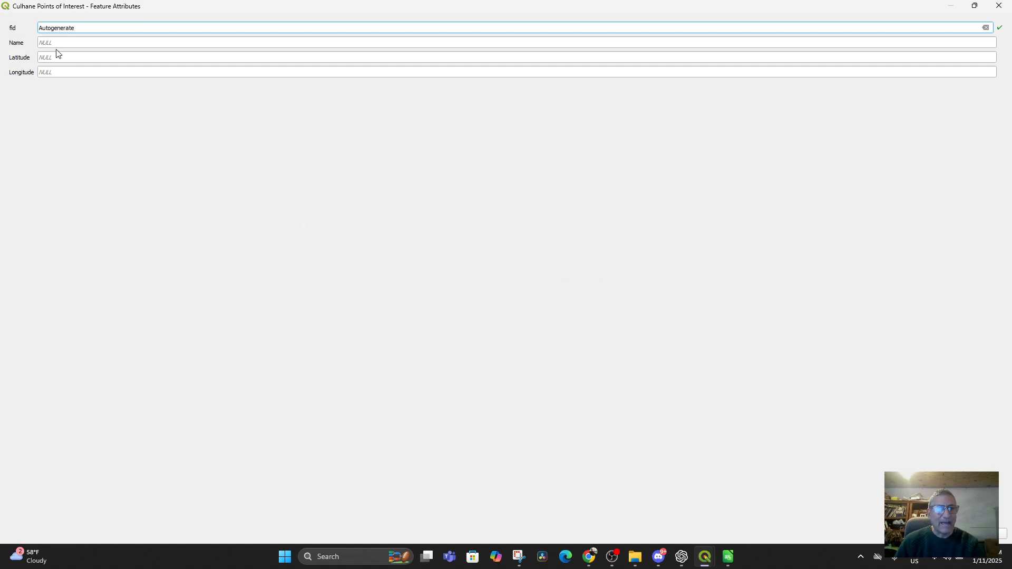
pyautogui.click(58, 42)
pyautogui.write('1')
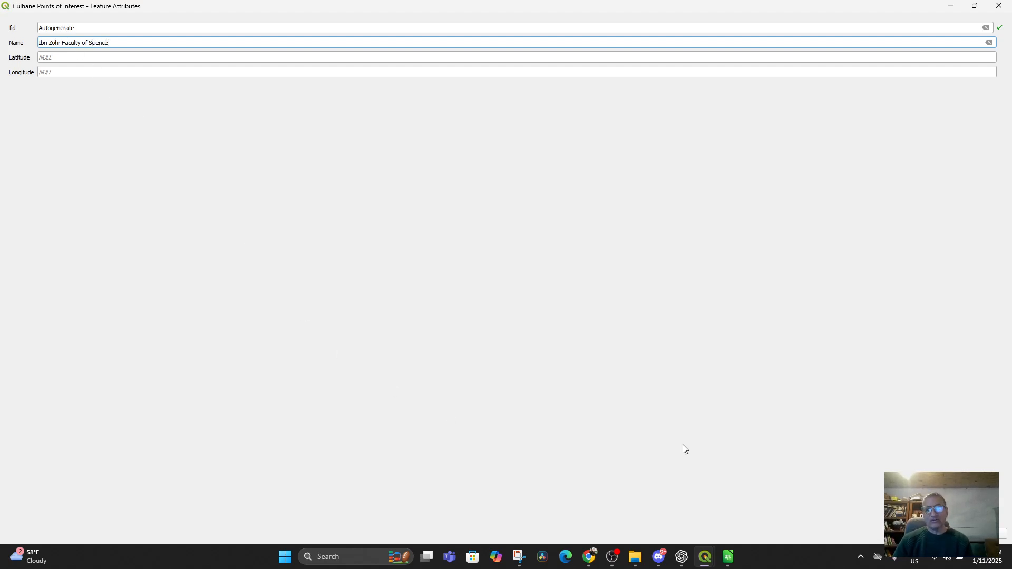
pyautogui.press('Return')
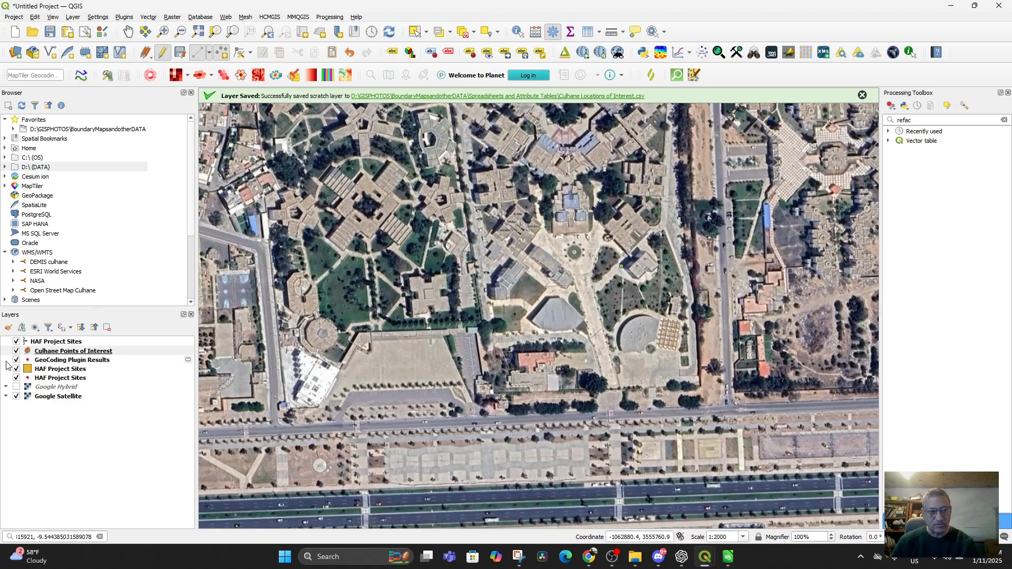
# Step: Style the Culhane Points of Interest layer with the "effect drop shadow" marker symbol and apply it to the map
pyautogui.click(62, 354)
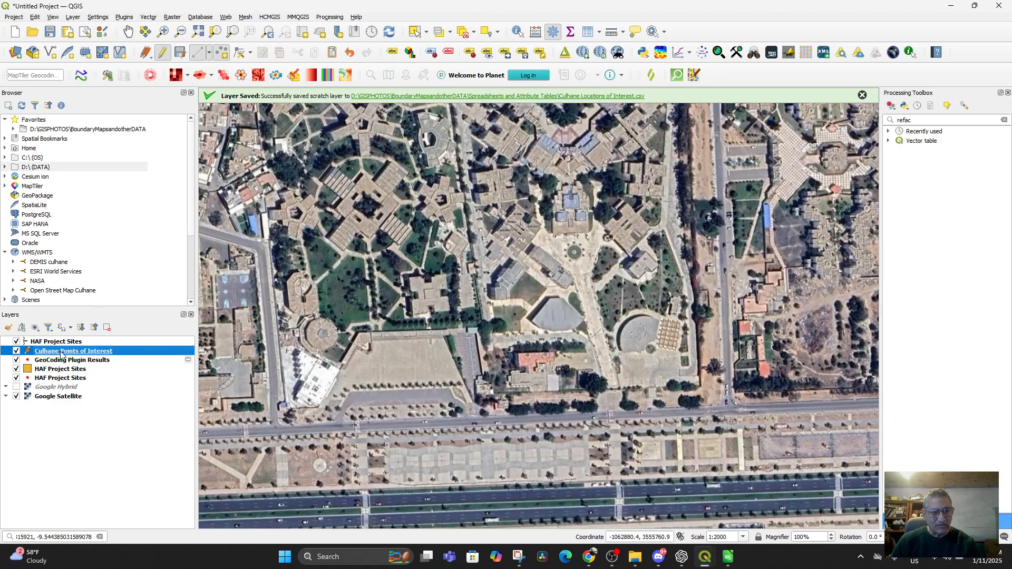
pyautogui.doubleClick(61, 357)
pyautogui.scroll(-1, 597, 384)
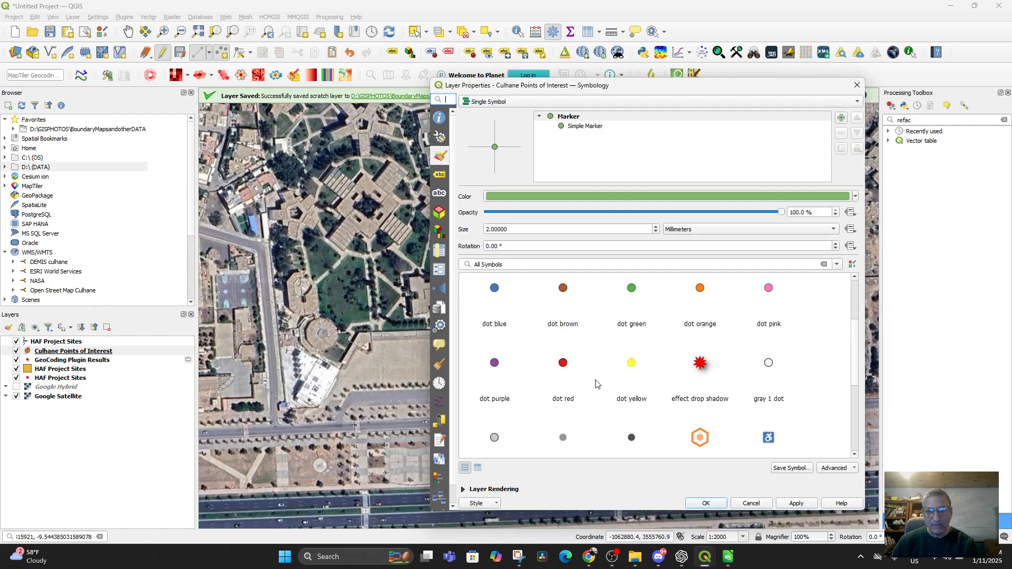
pyautogui.click(700, 369)
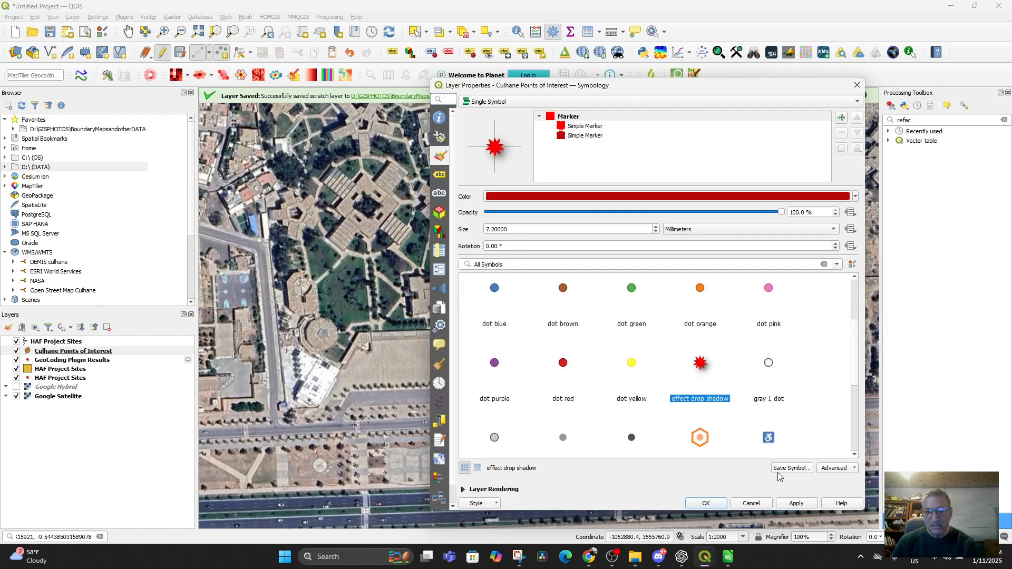
pyautogui.click(793, 503)
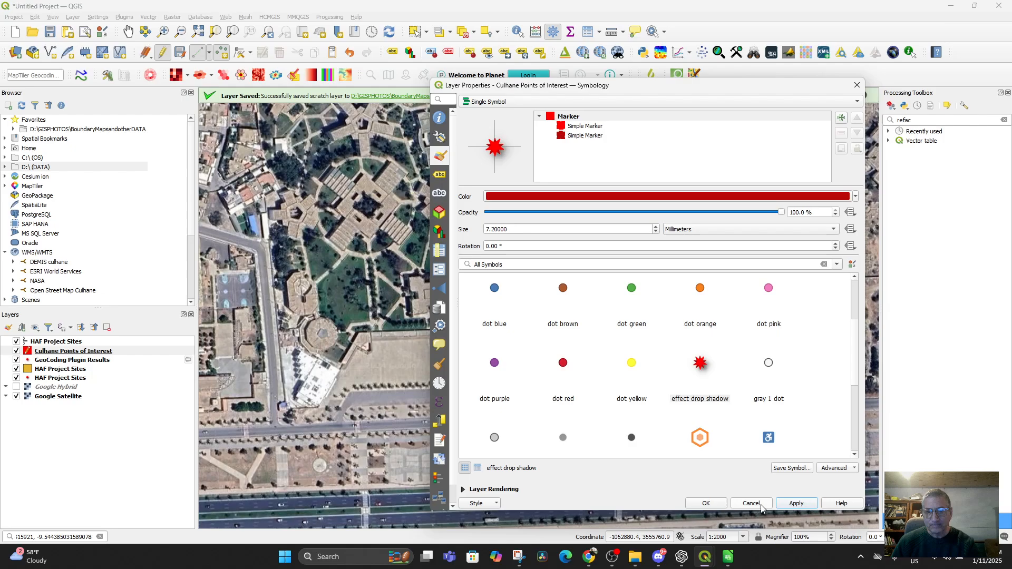
pyautogui.click(706, 504)
pyautogui.scroll(1, 622, 337)
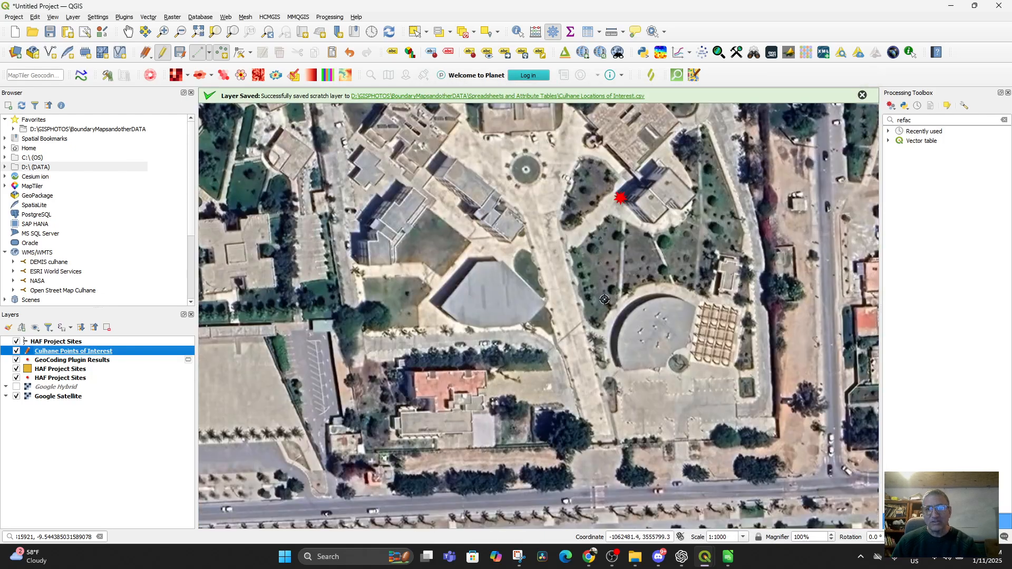
pyautogui.moveTo(633, 211); pyautogui.dragTo(634, 321)
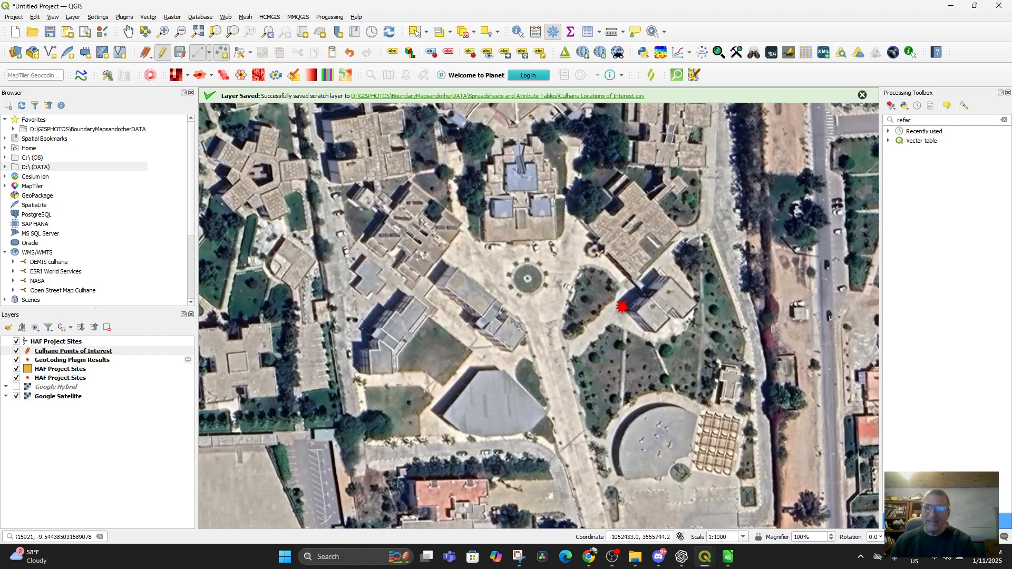
# Step: Look at the HAF Project Sites spreadsheet in LibreOffice Calc and return to the QGIS map
pyautogui.click(733, 562)
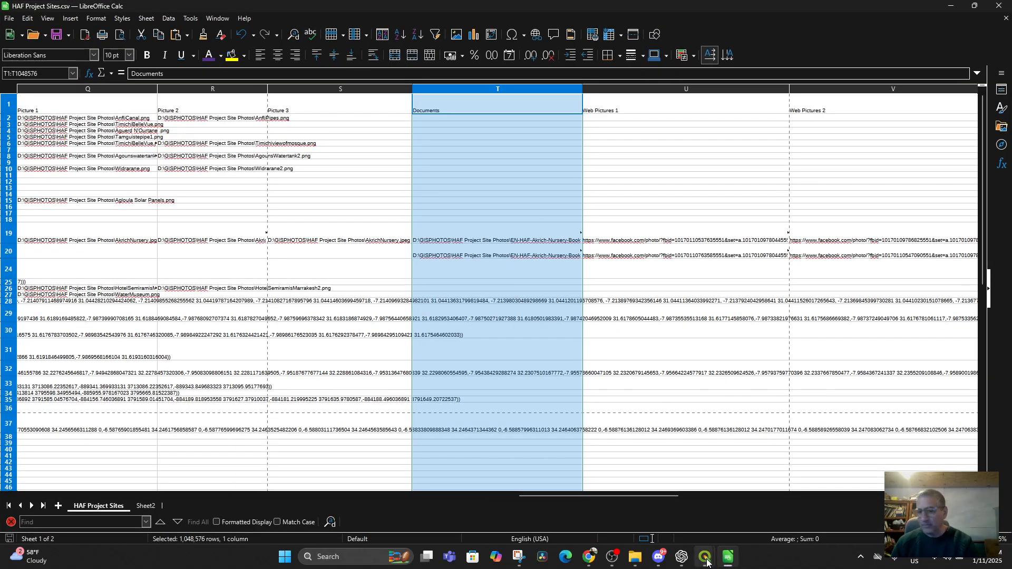
pyautogui.moveTo(706, 557)
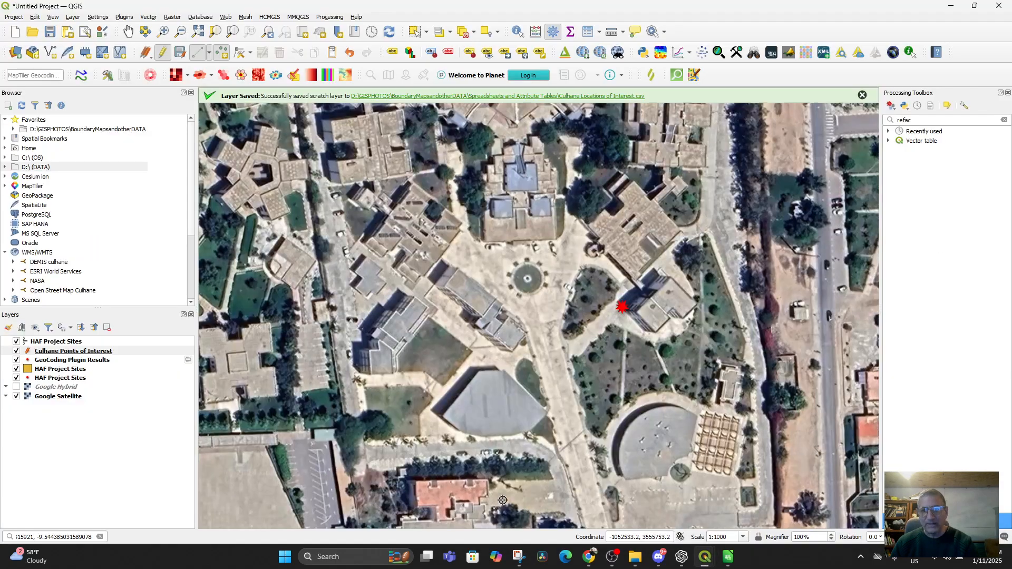
pyautogui.click(499, 505)
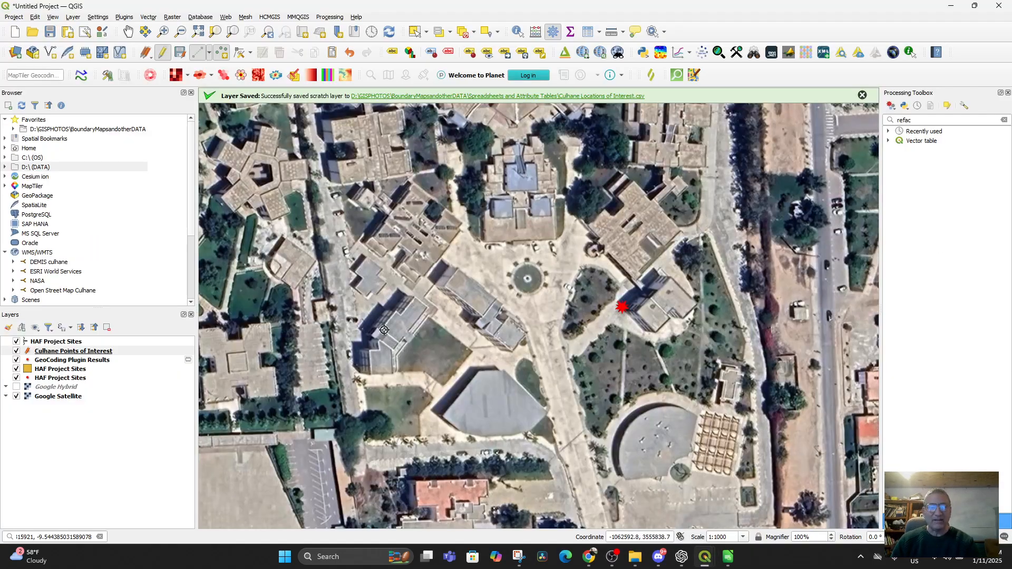
# Step: Open the Culhane Points of Interest attribute table and leave the Latitude cell of Ibn Zohr Faculty of Science blank
pyautogui.click(54, 352)
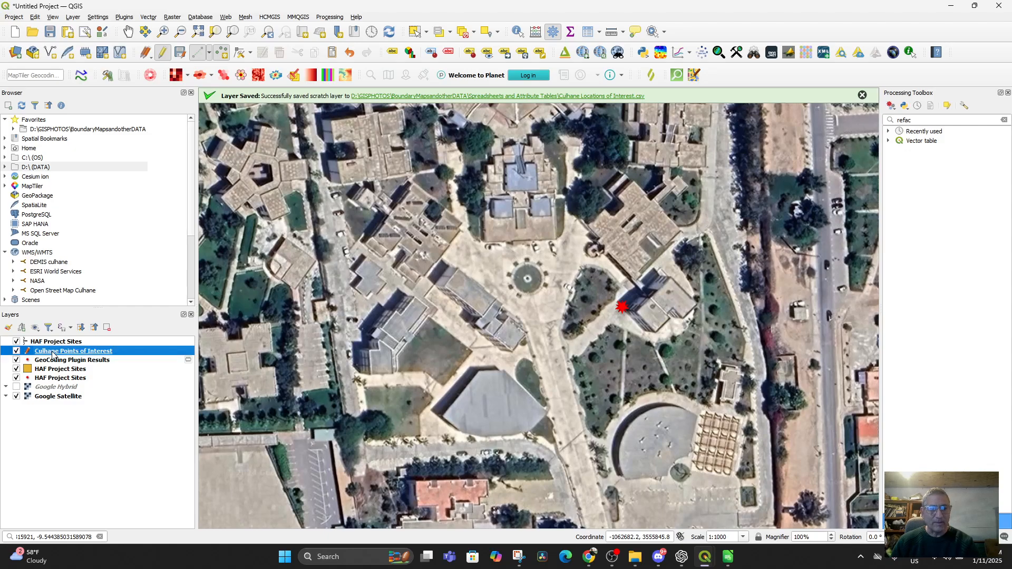
pyautogui.rightClick(53, 352)
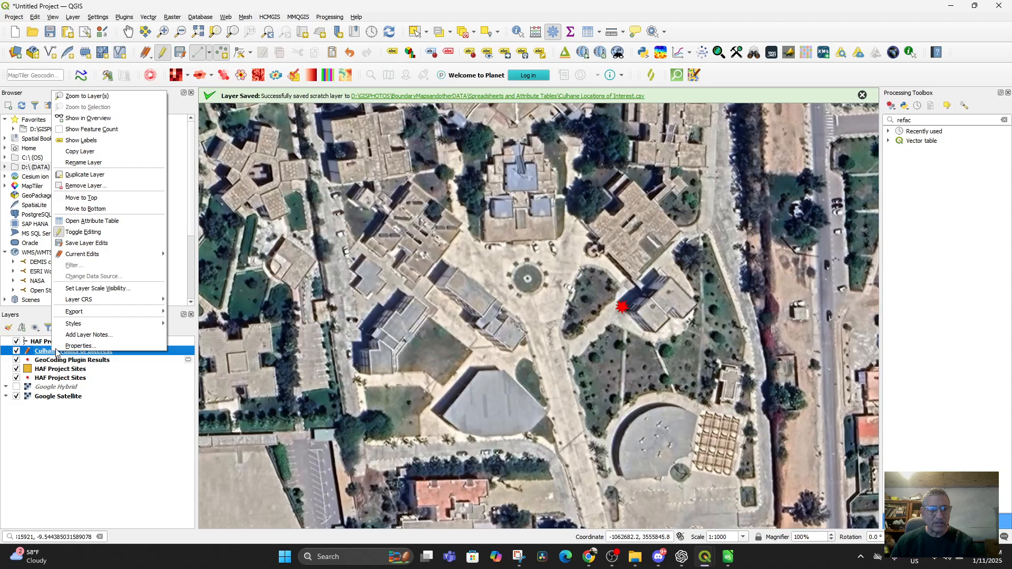
pyautogui.click(78, 226)
pyautogui.moveTo(666, 324); pyautogui.dragTo(702, 194)
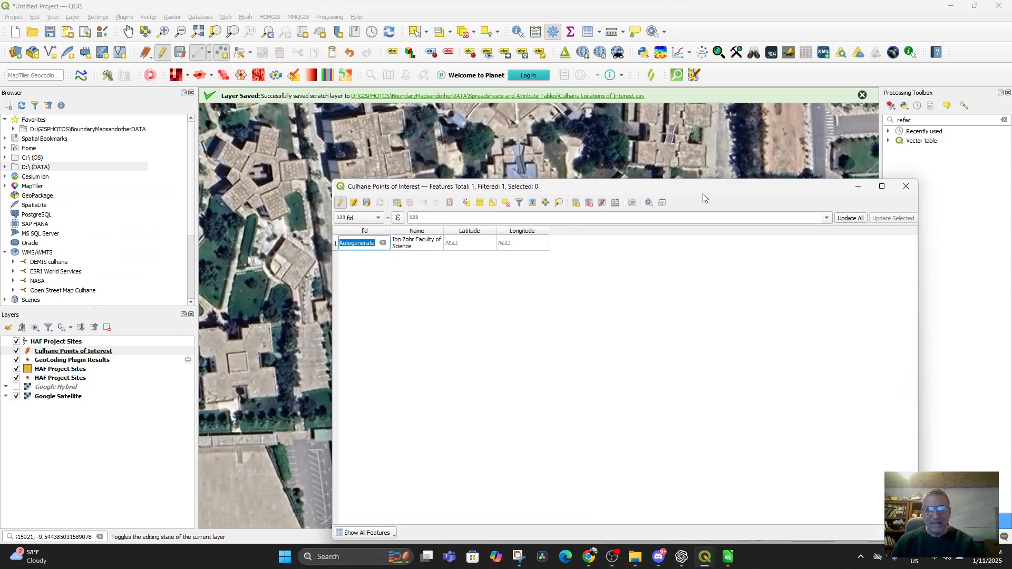
pyautogui.click(454, 248)
pyautogui.write('e')
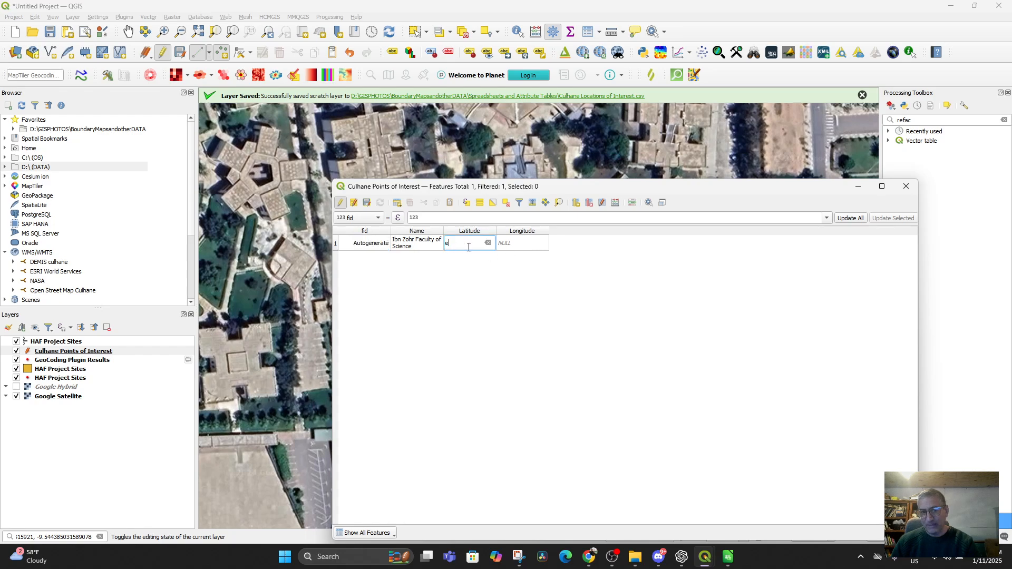
pyautogui.press('BackSpace')
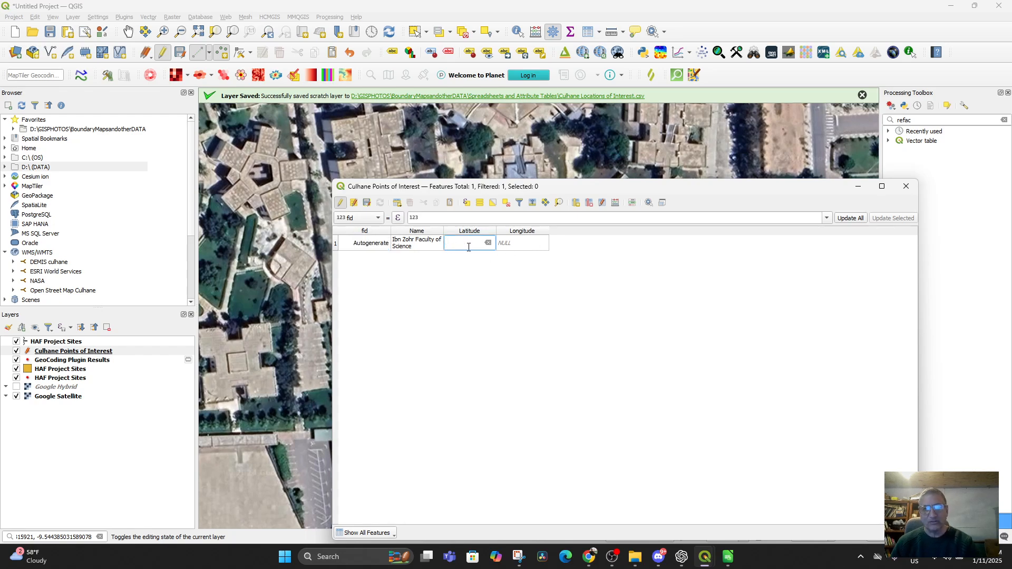
# Step: Open the Field Calculator for Culhane Points of Interest and set it to update the existing Latitude field
pyautogui.click(614, 206)
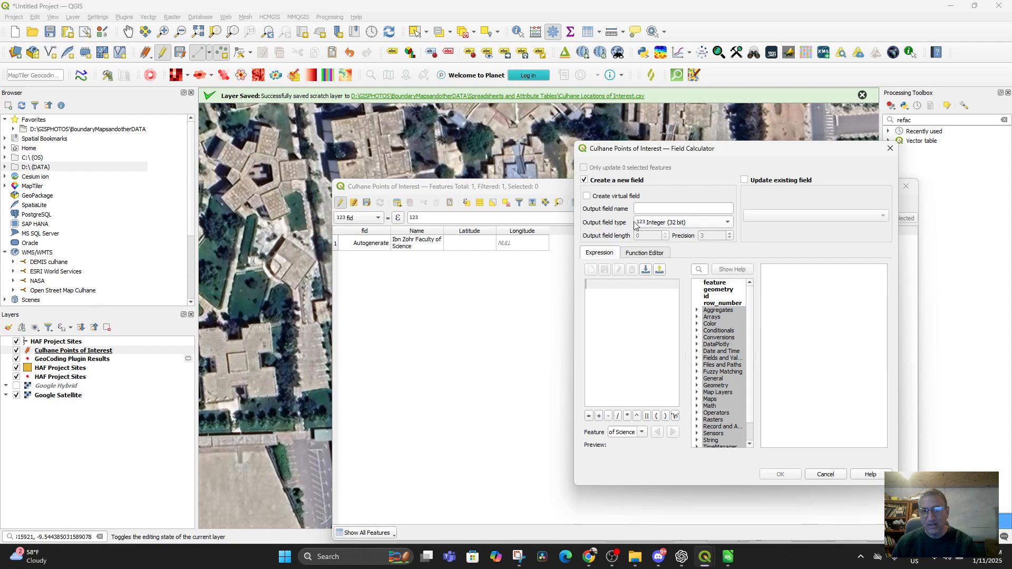
pyautogui.click(744, 180)
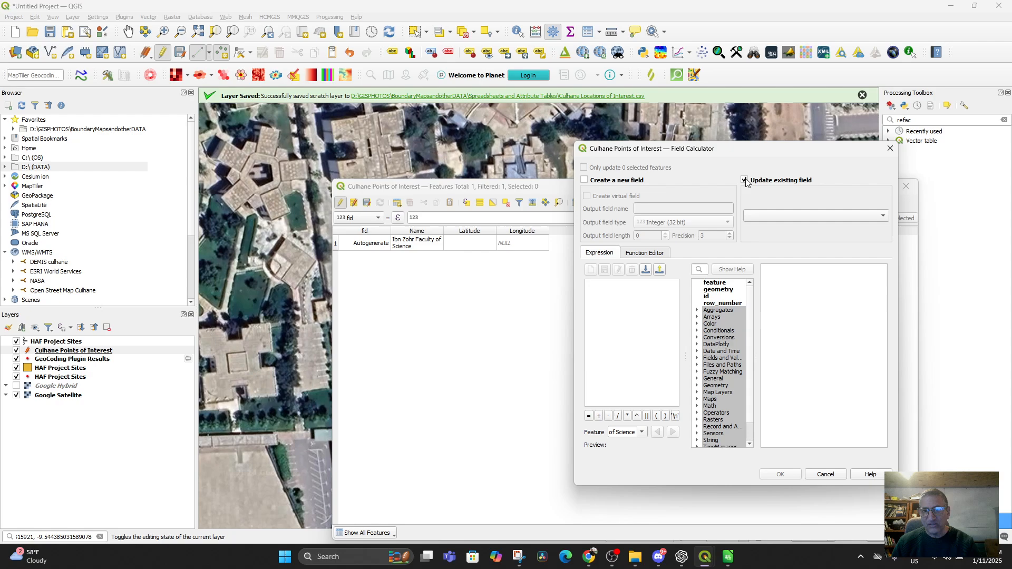
pyautogui.click(785, 216)
pyautogui.click(773, 238)
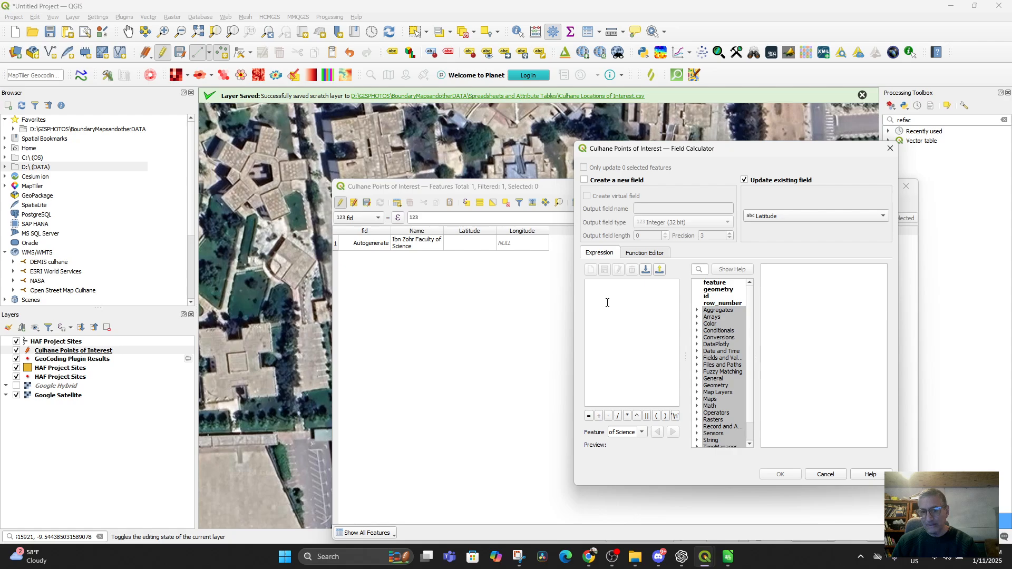
pyautogui.click(588, 562)
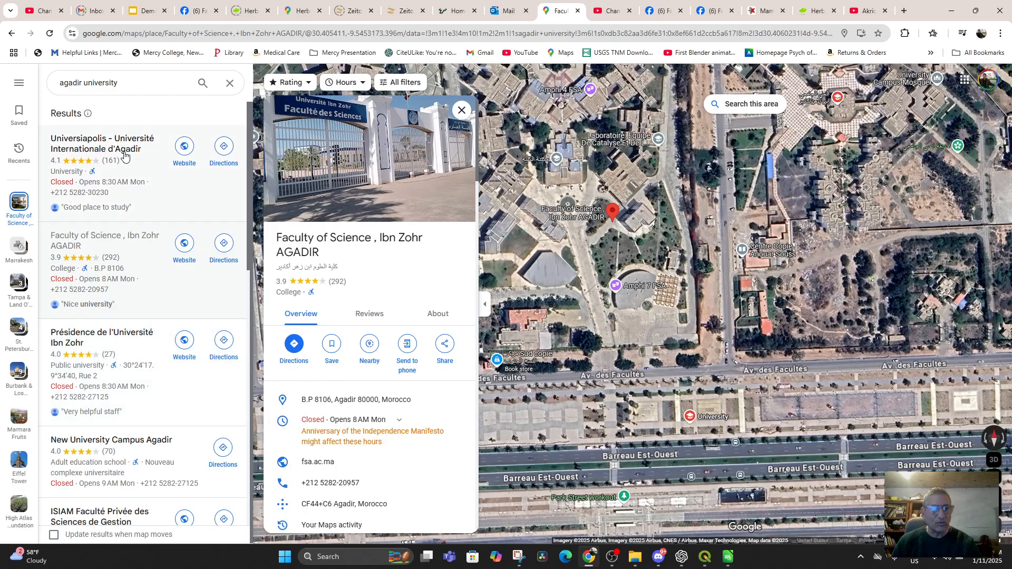
pyautogui.click(147, 10)
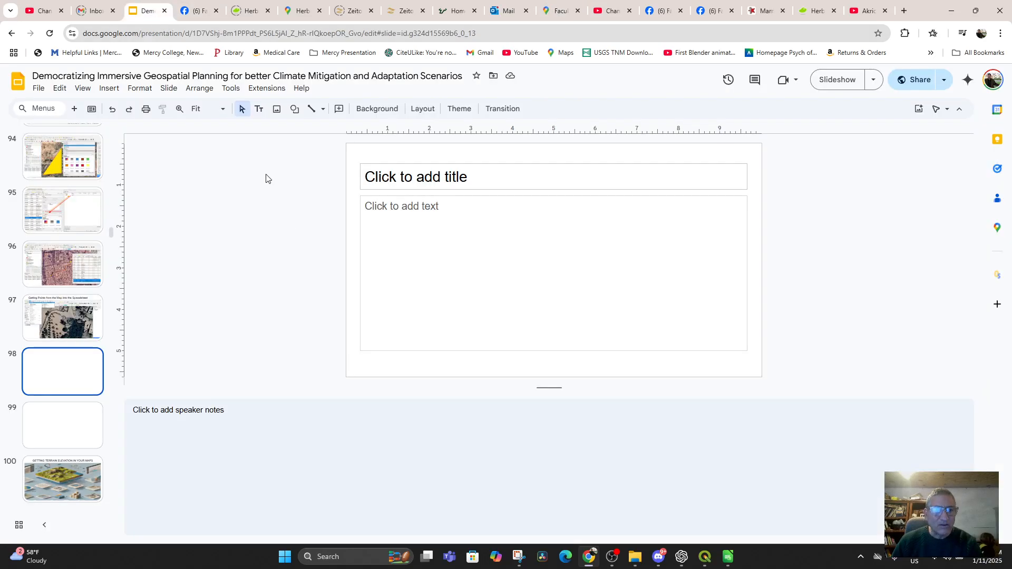
pyautogui.click(84, 332)
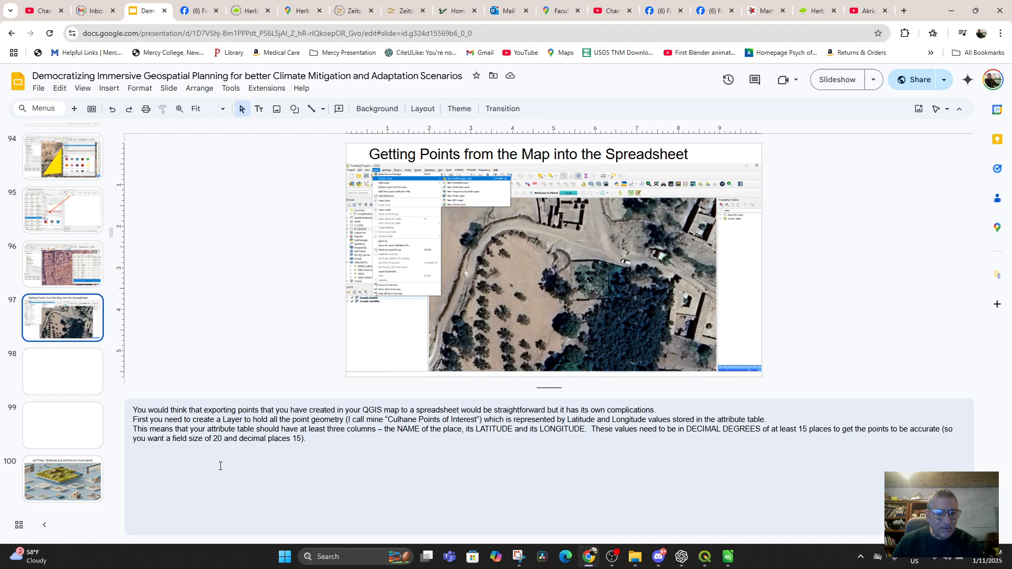
pyautogui.click(90, 420)
pyautogui.scroll(-3, 353, 409)
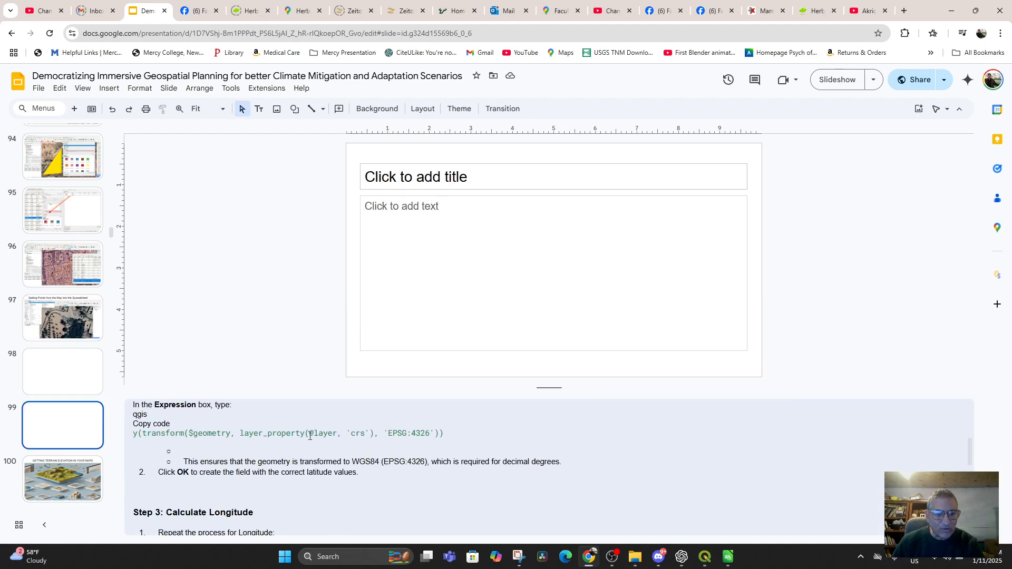
pyautogui.scroll(1, 288, 447)
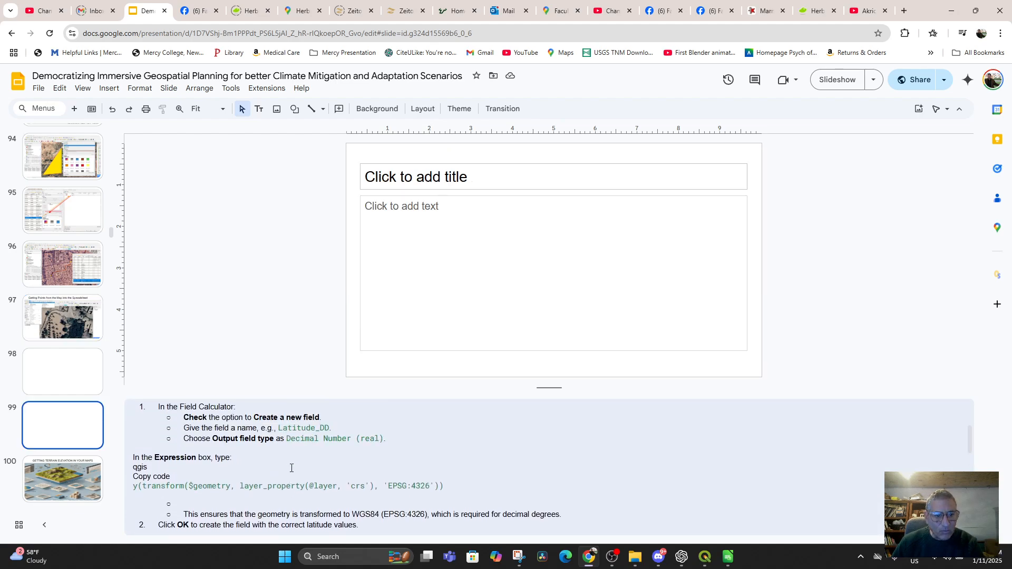
pyautogui.scroll(1, 291, 467)
pyautogui.scroll(-2, 291, 467)
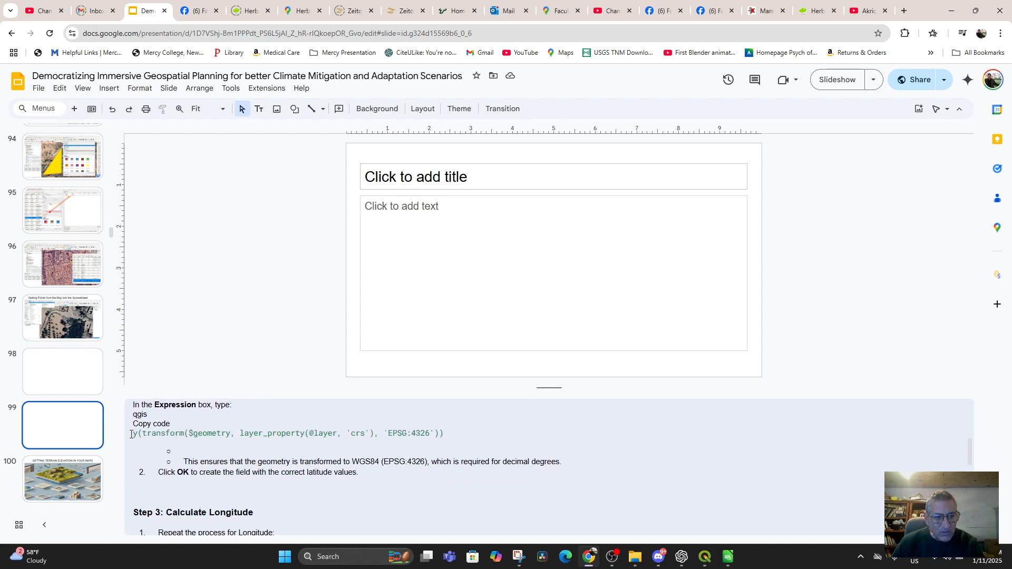
pyautogui.moveTo(131, 434); pyautogui.dragTo(447, 433)
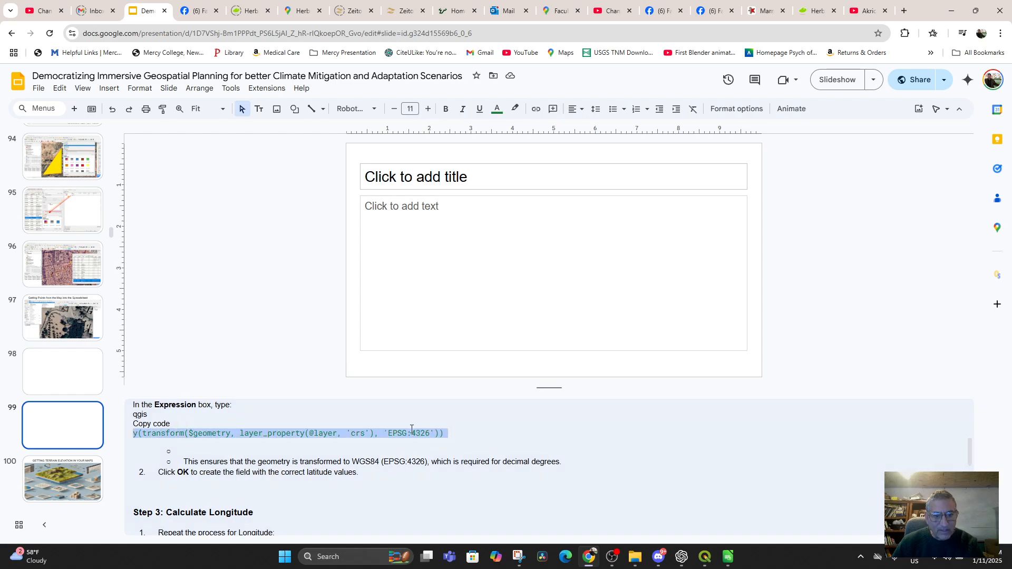
pyautogui.rightClick(412, 429)
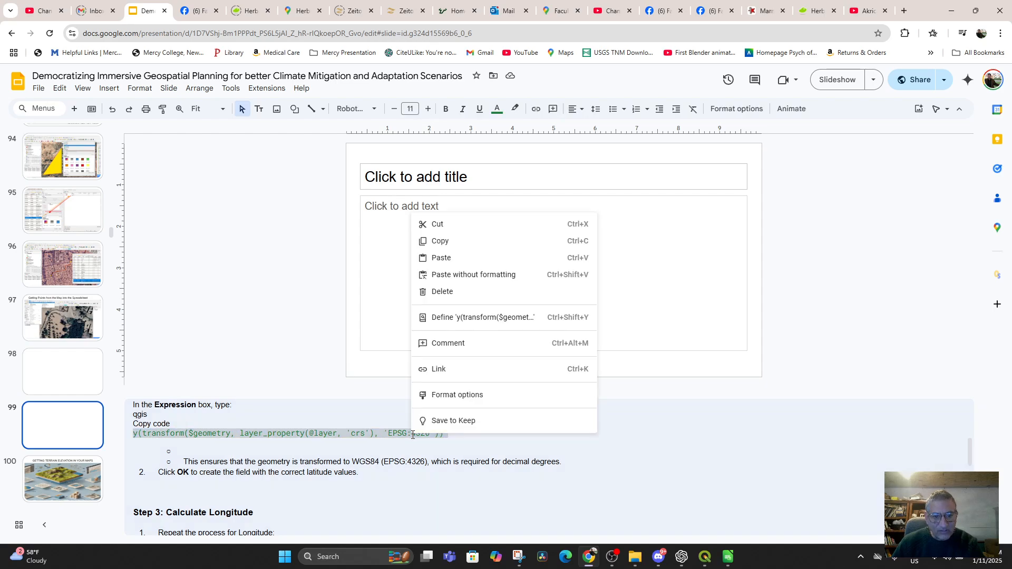
pyautogui.click(439, 241)
pyautogui.moveTo(704, 562)
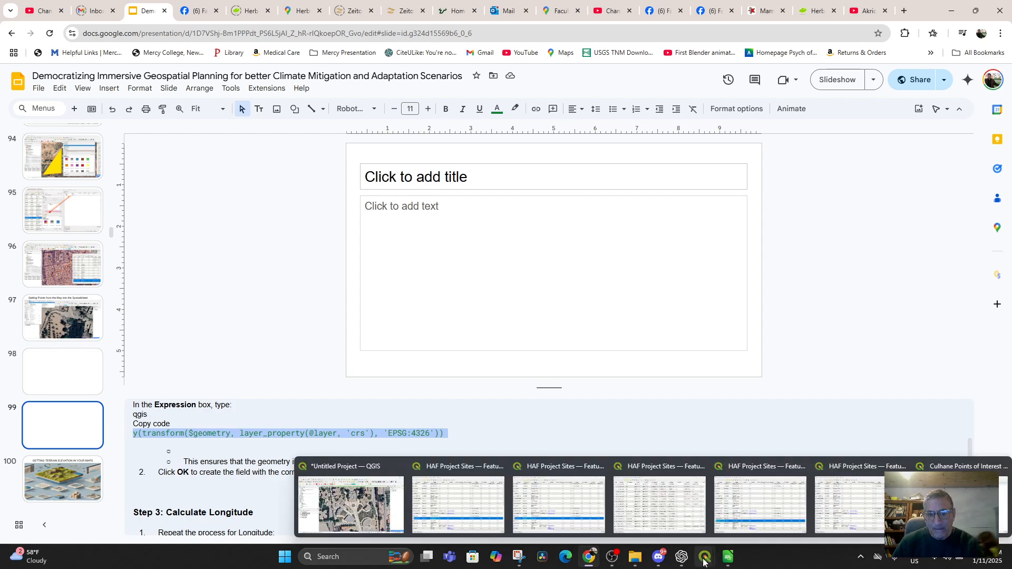
pyautogui.click(358, 500)
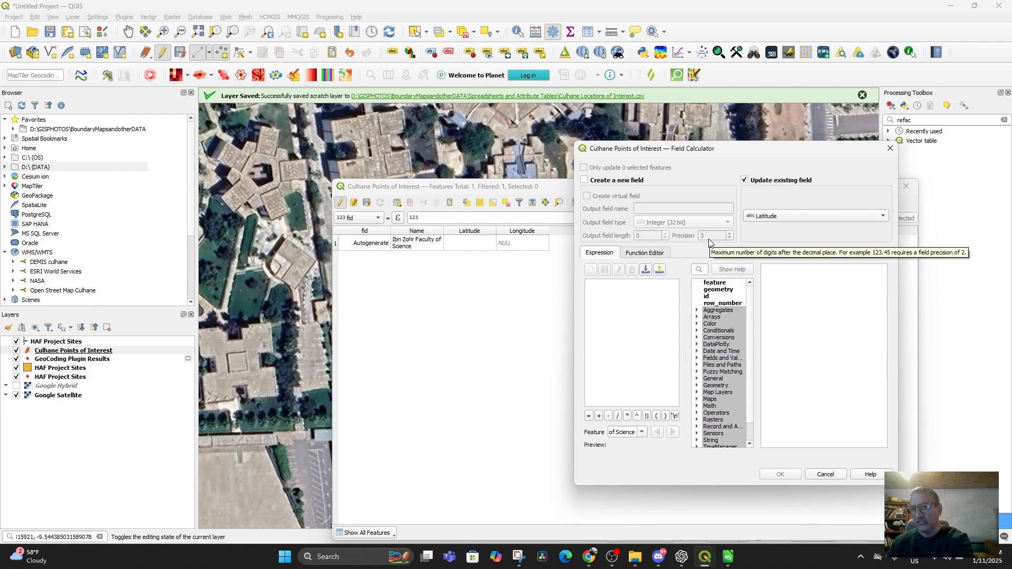
pyautogui.click(585, 180)
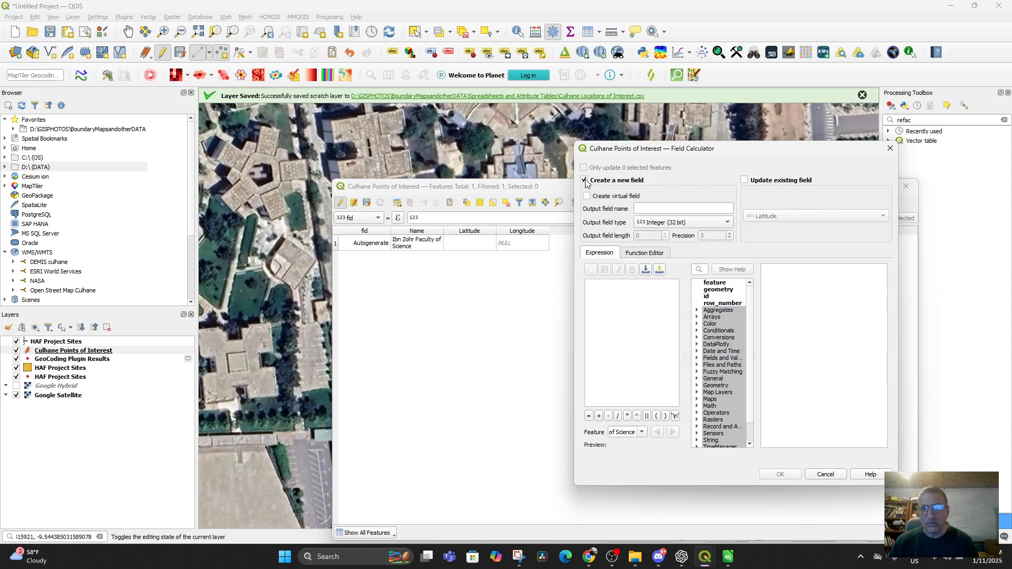
pyautogui.click(678, 223)
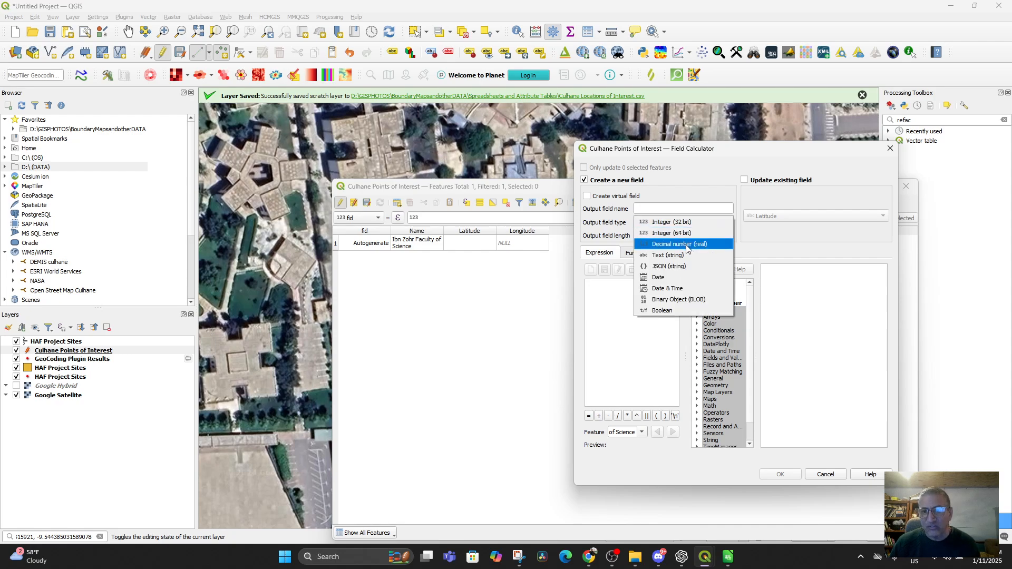
pyautogui.click(685, 244)
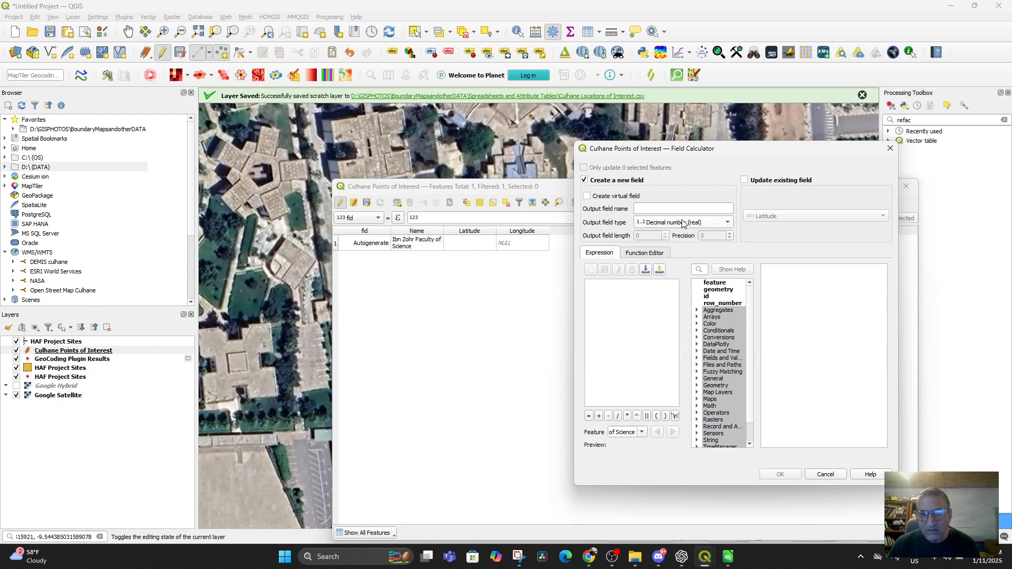
pyautogui.click(659, 209)
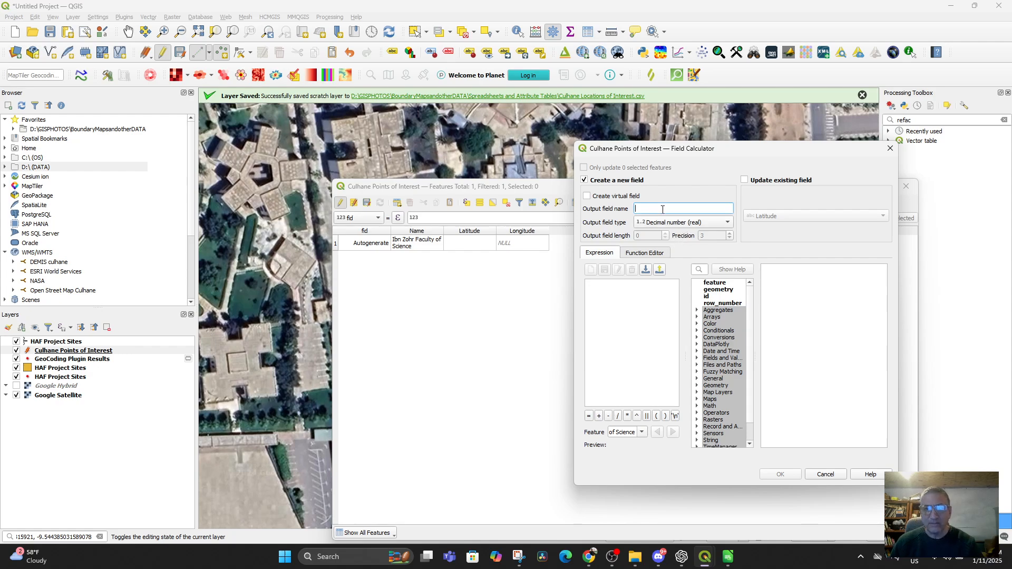
pyautogui.write('Lati')
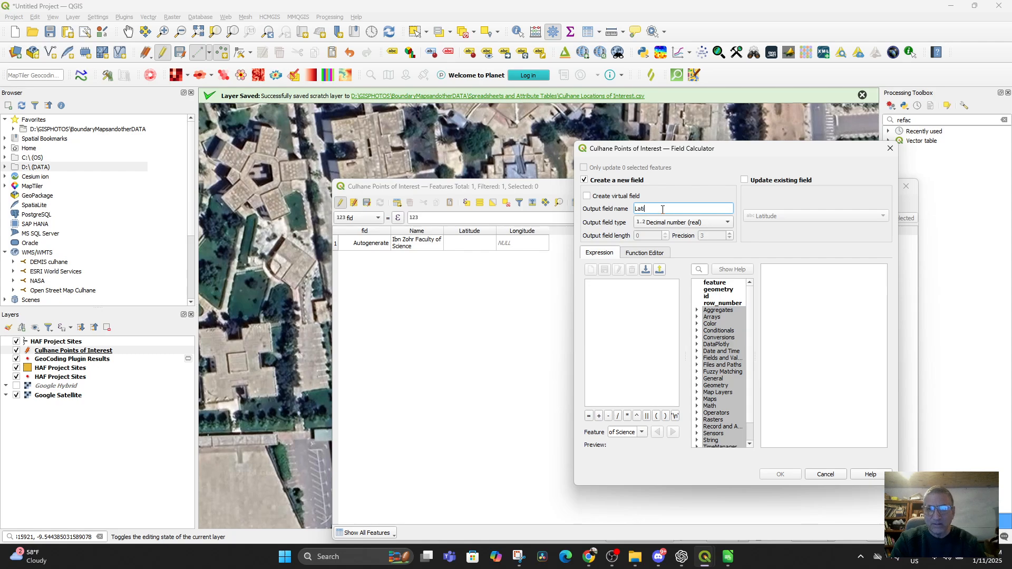
pyautogui.write('tude')
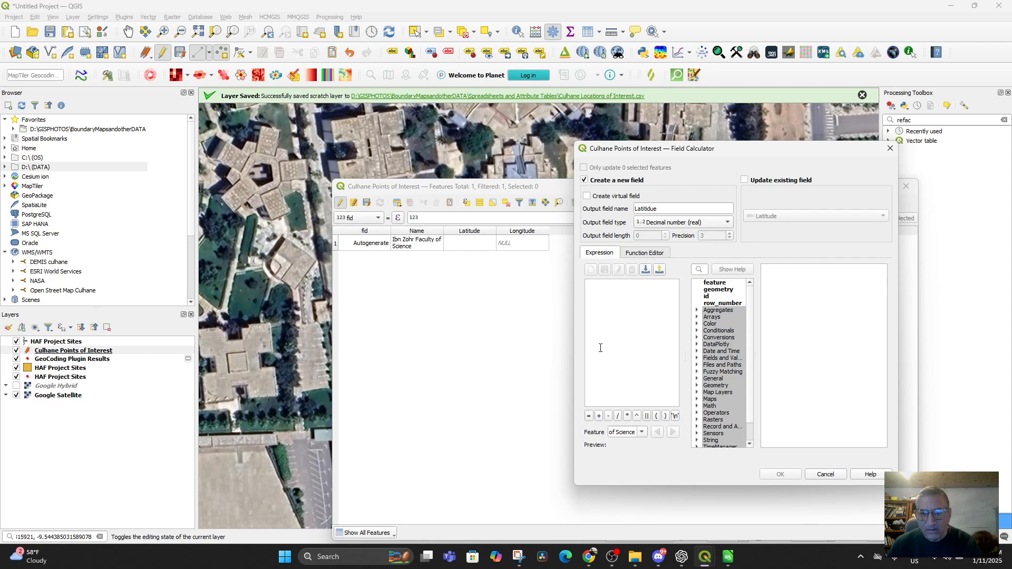
pyautogui.click(595, 294)
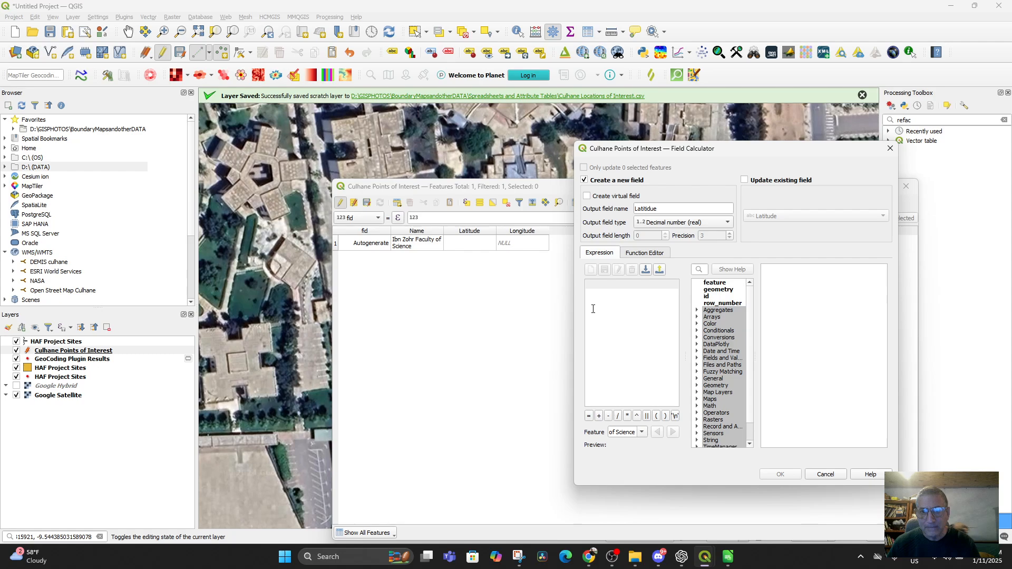
pyautogui.hotkey('ctrl', 'v')
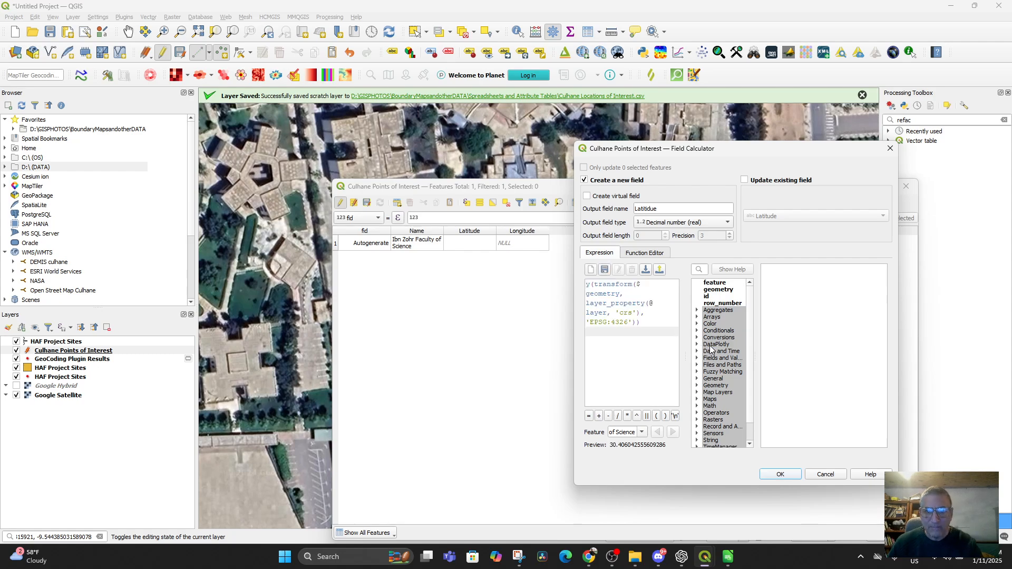
# Step: Try both creating a new decimal field and updating the existing Latitude field, and cancel the Field Calculator
pyautogui.click(648, 235)
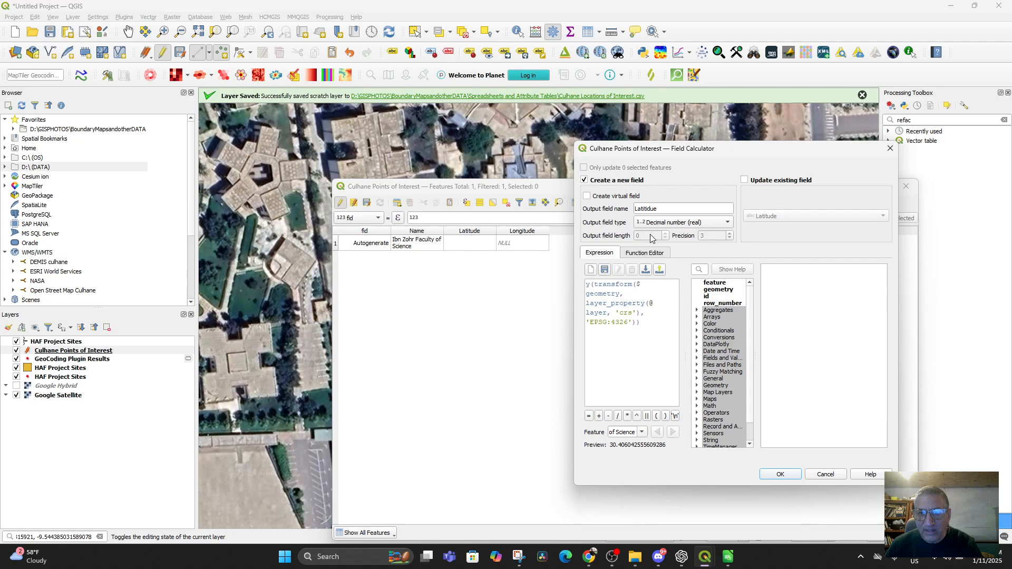
pyautogui.click(583, 180)
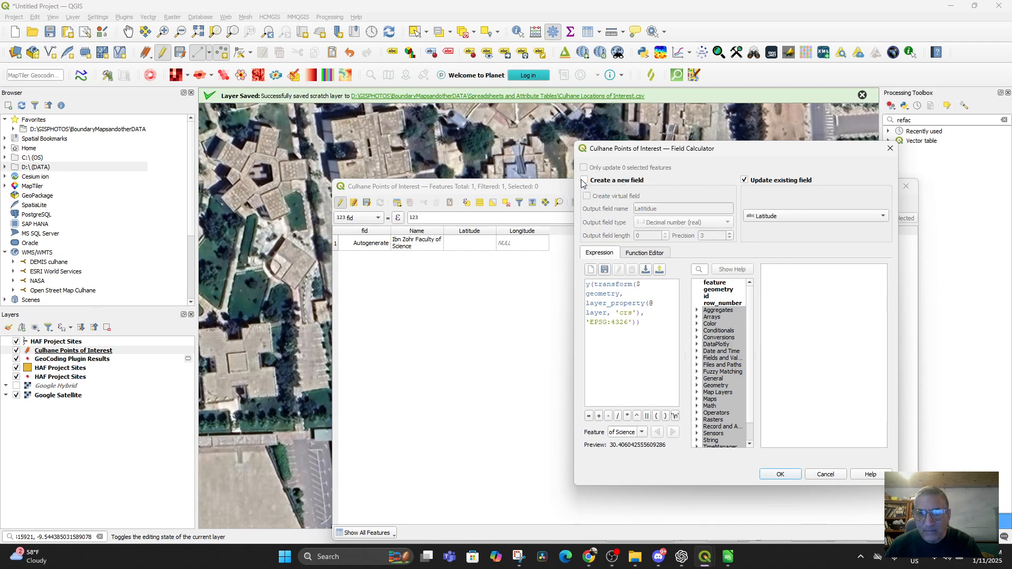
pyautogui.click(583, 180)
pyautogui.click(683, 225)
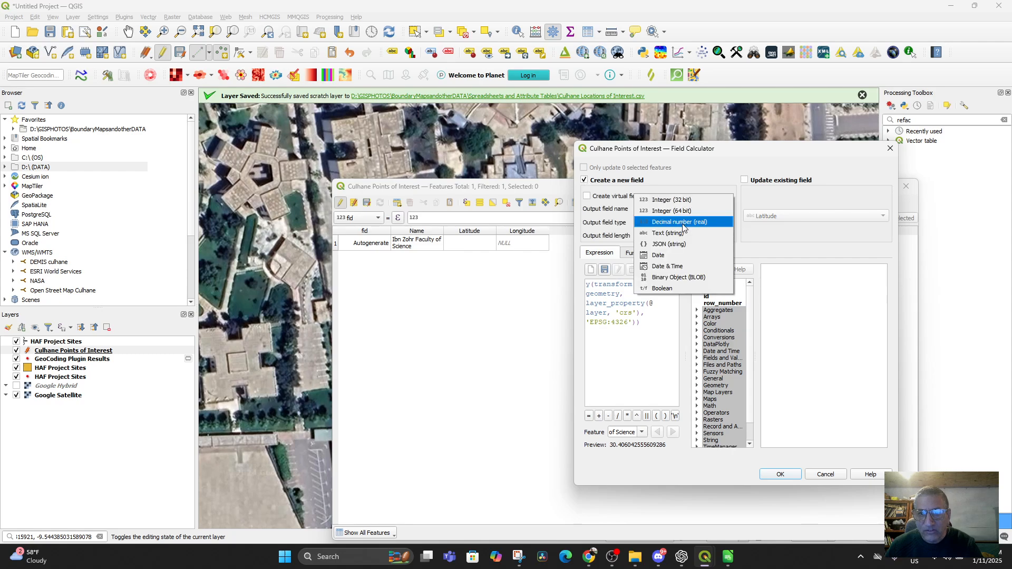
pyautogui.click(683, 226)
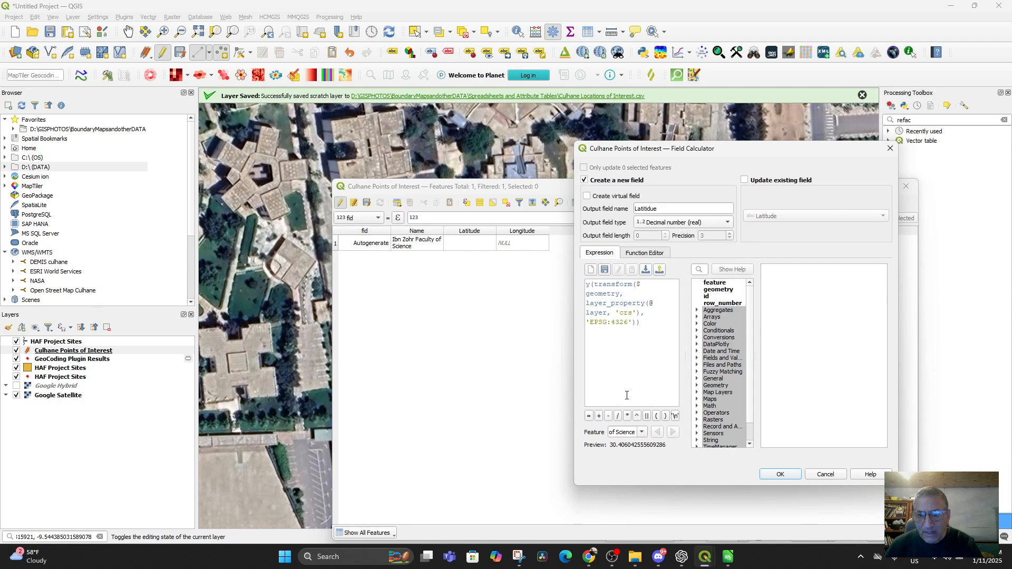
pyautogui.click(745, 181)
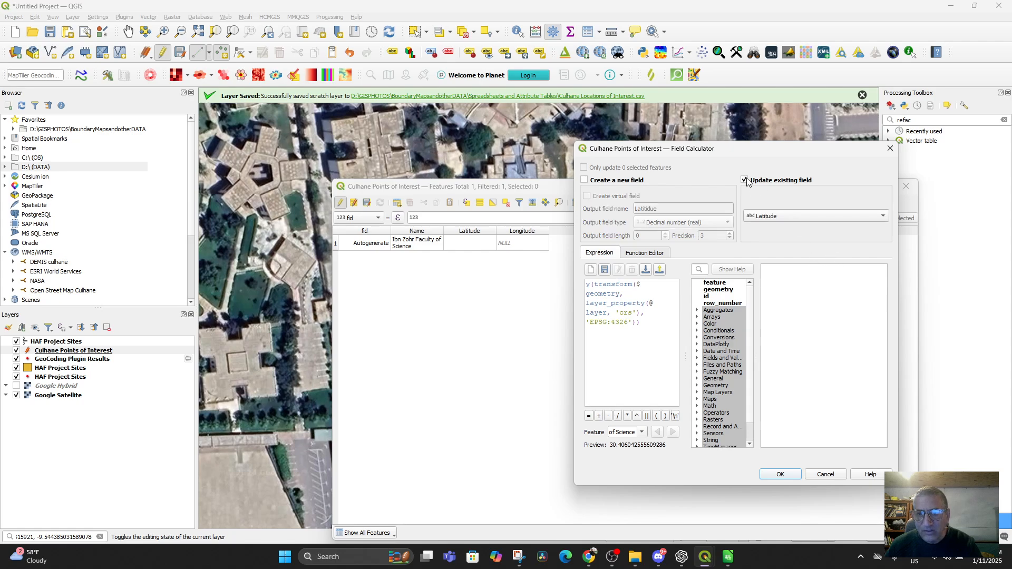
pyautogui.click(780, 216)
pyautogui.click(780, 216)
pyautogui.click(744, 181)
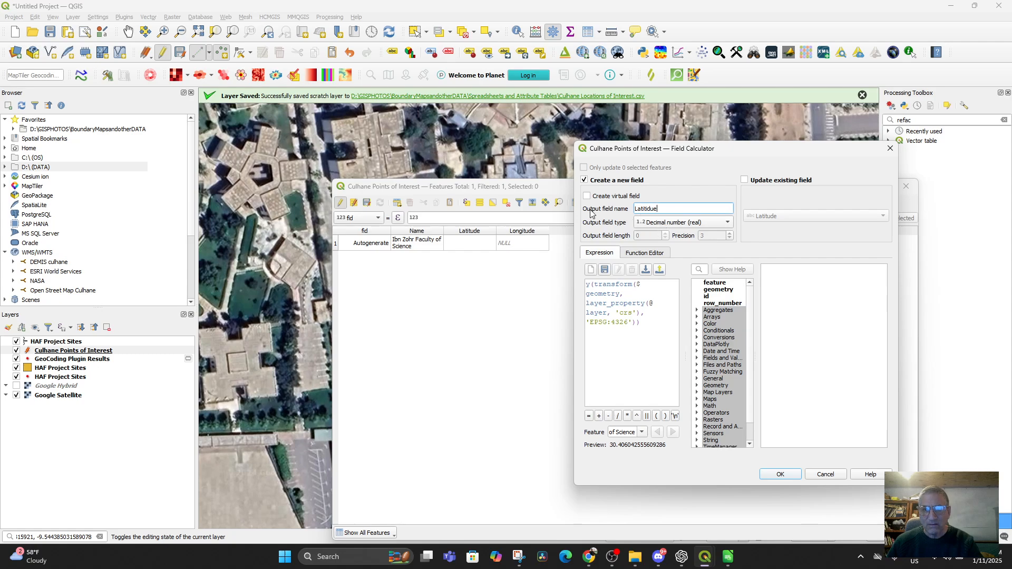
pyautogui.click(620, 294)
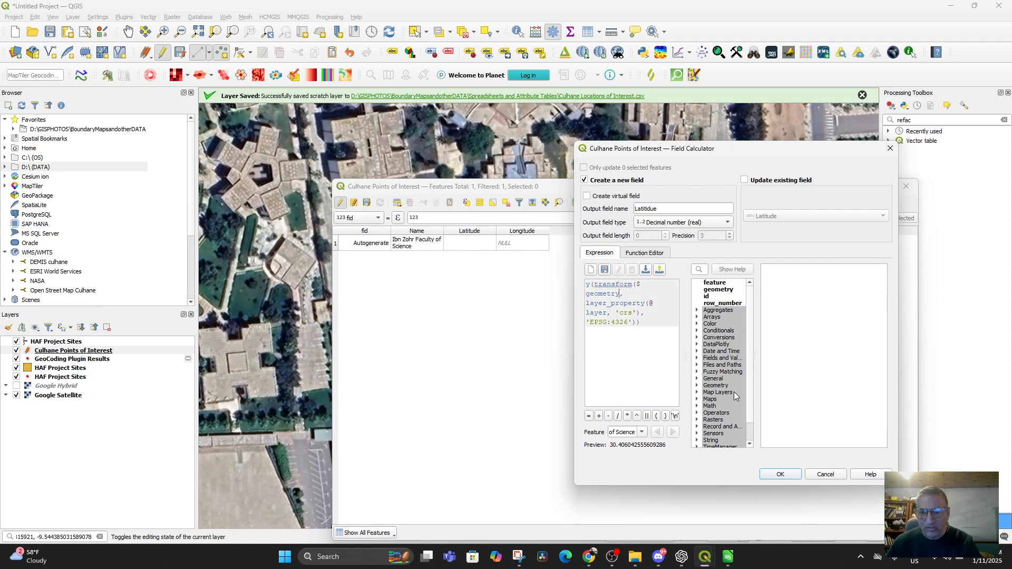
pyautogui.click(823, 474)
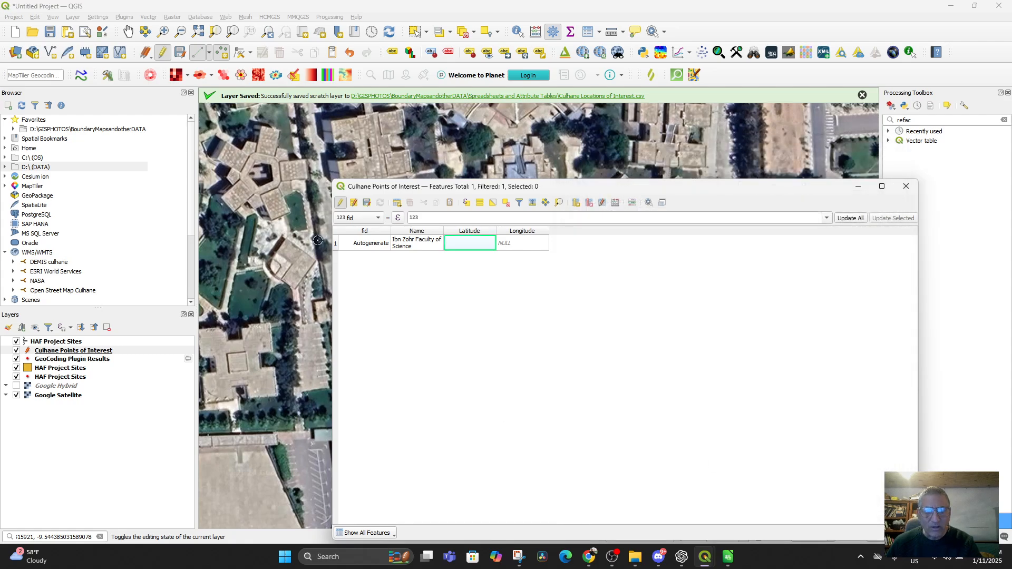
# Step: Save the edits made to the Culhane Points of Interest layer
pyautogui.click(368, 206)
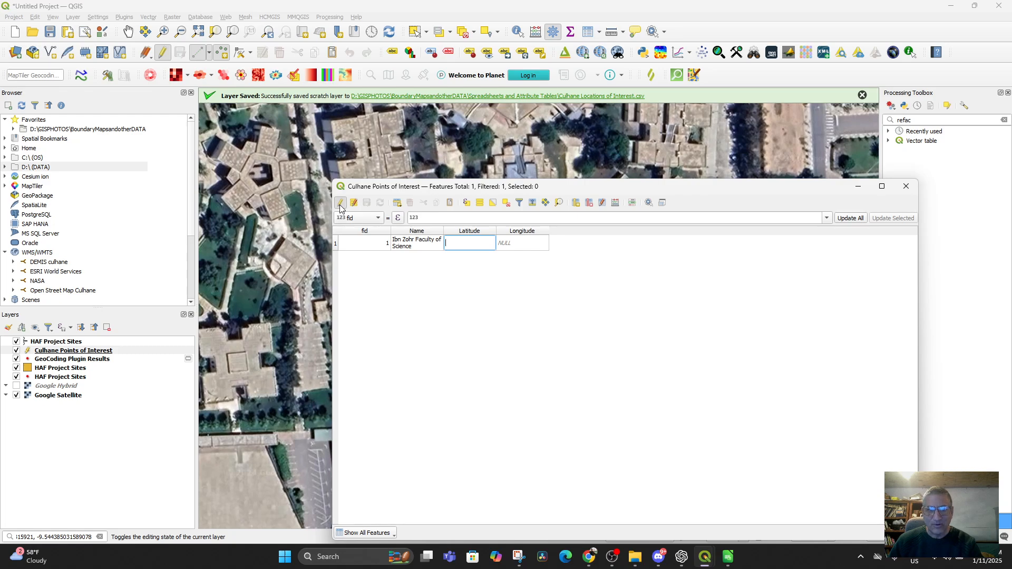
pyautogui.click(615, 204)
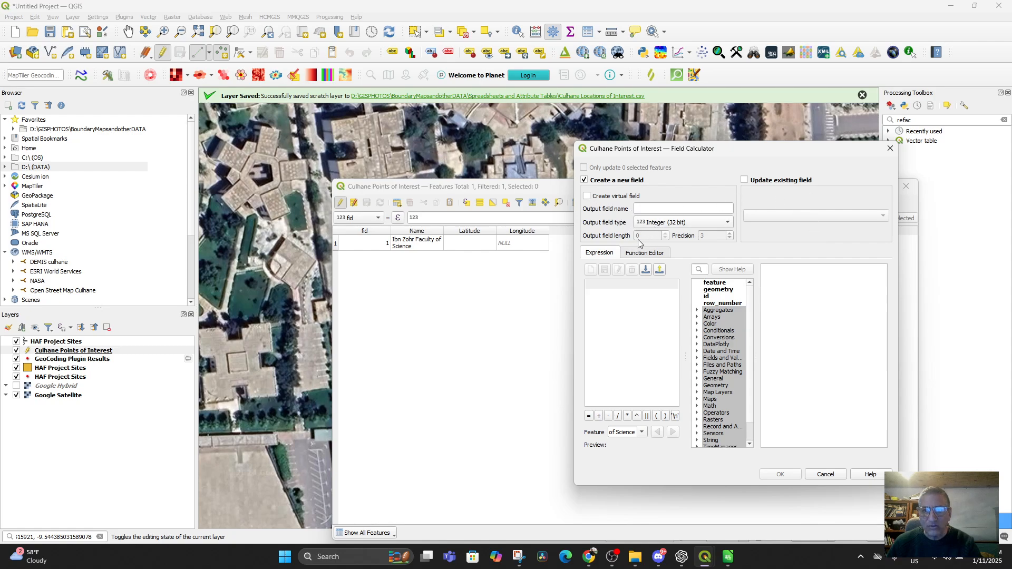
pyautogui.click(656, 221)
pyautogui.click(661, 246)
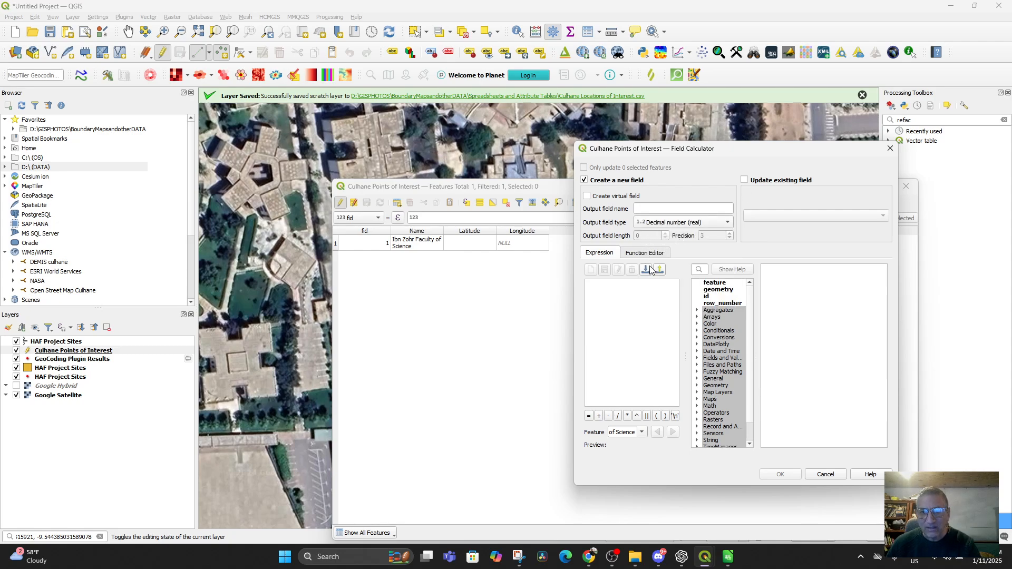
pyautogui.click(825, 474)
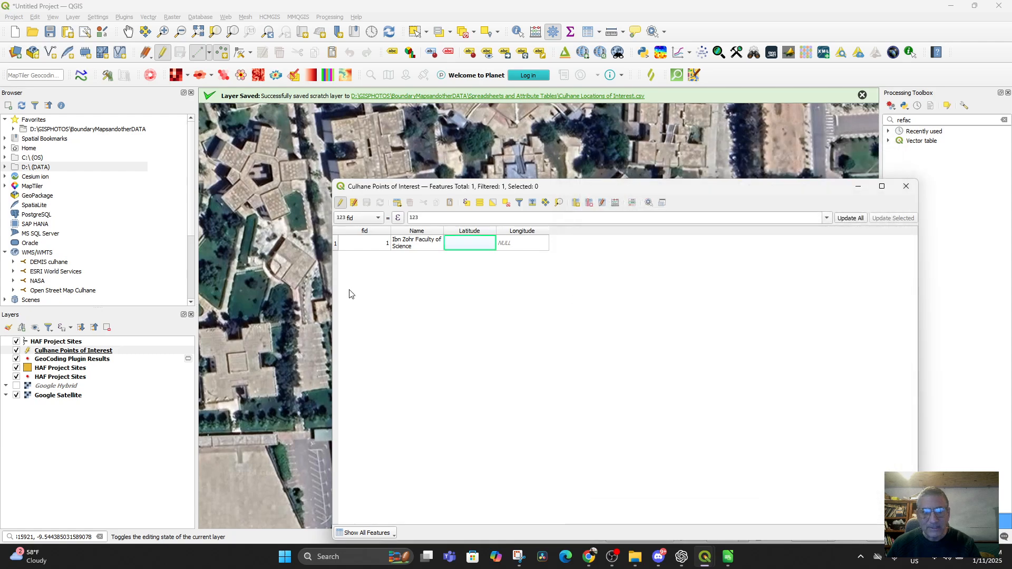
pyautogui.click(341, 204)
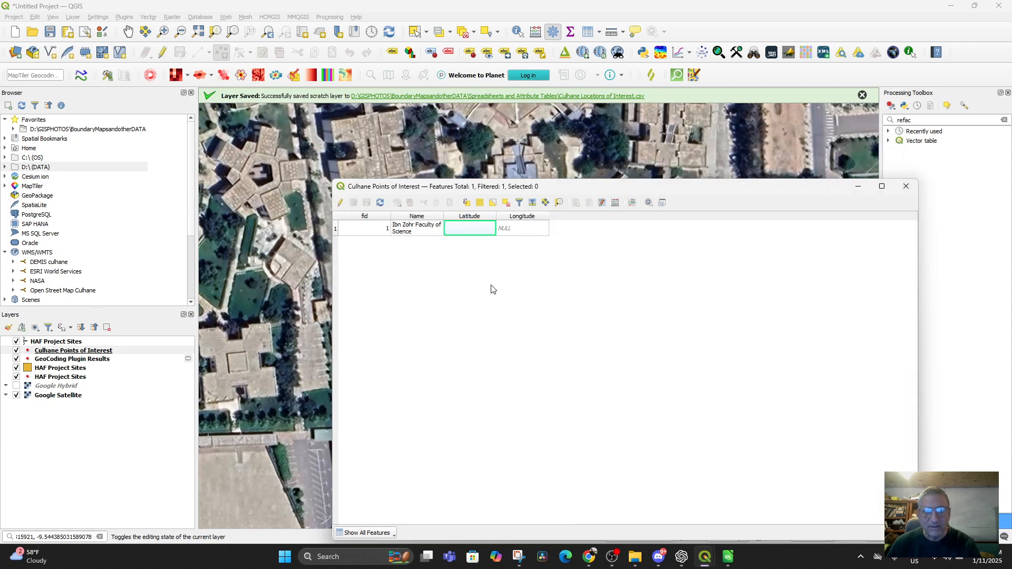
pyautogui.click(615, 204)
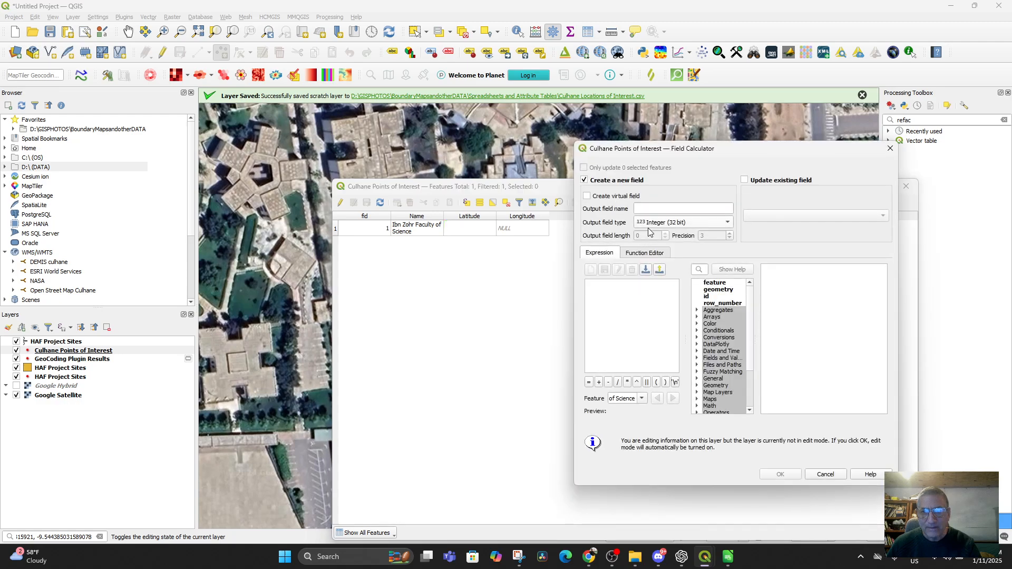
pyautogui.click(652, 224)
pyautogui.click(657, 241)
pyautogui.click(665, 209)
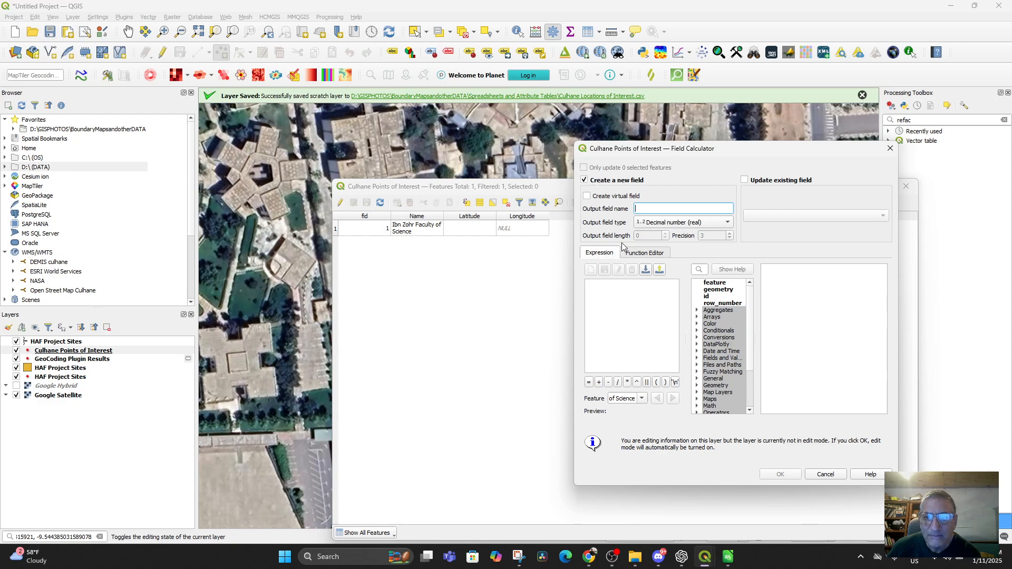
pyautogui.click(647, 238)
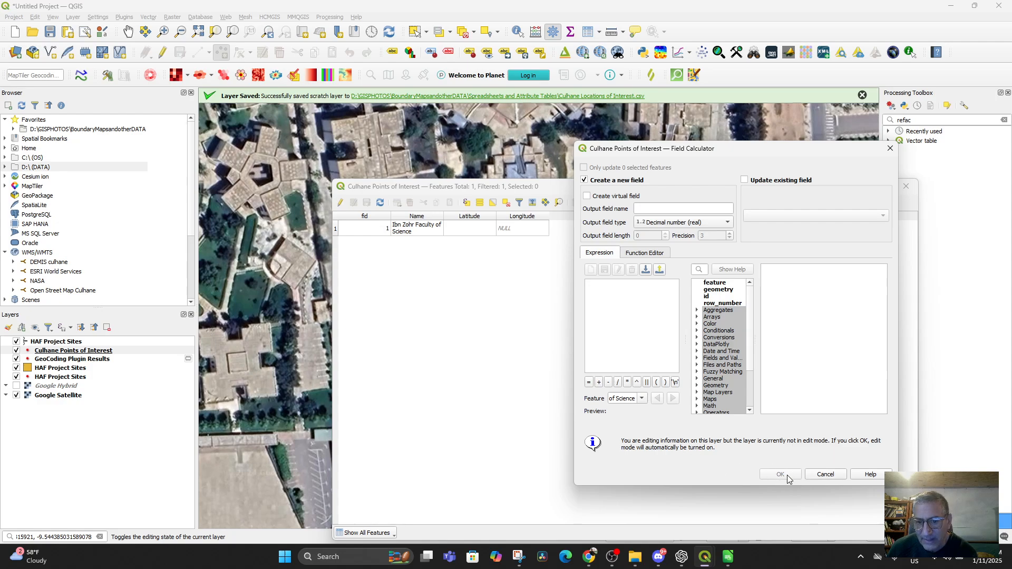
pyautogui.click(825, 475)
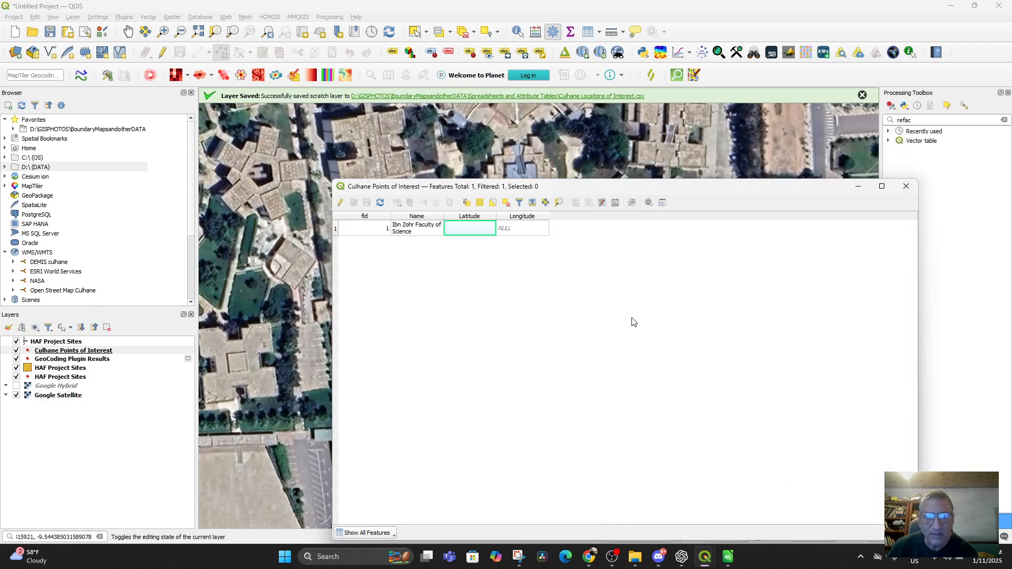
pyautogui.click(906, 186)
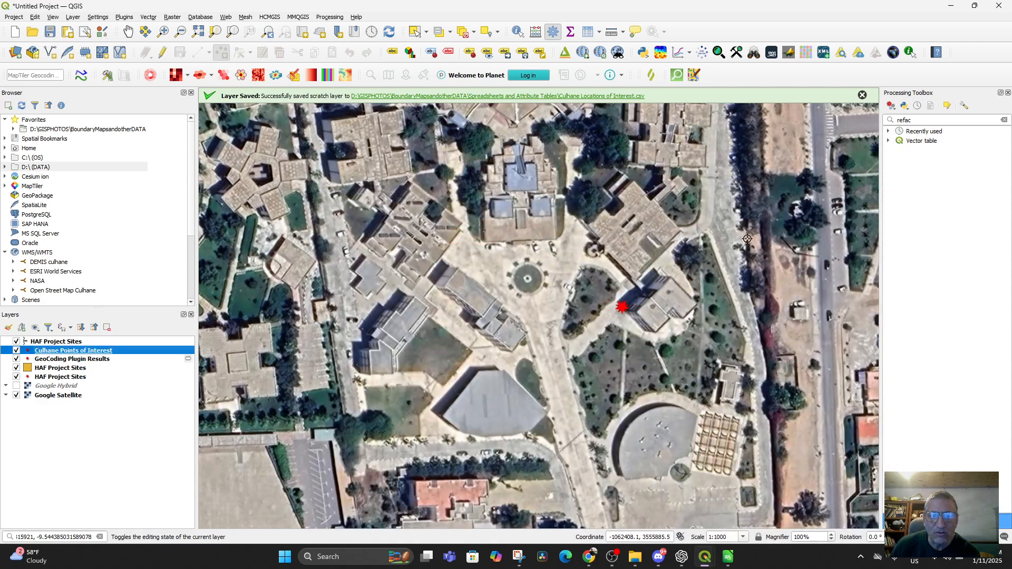
# Step: Open the Field Calculator for the Culhane Points of Interest attribute table and set the output field type to Decimal number (real)
pyautogui.rightClick(57, 352)
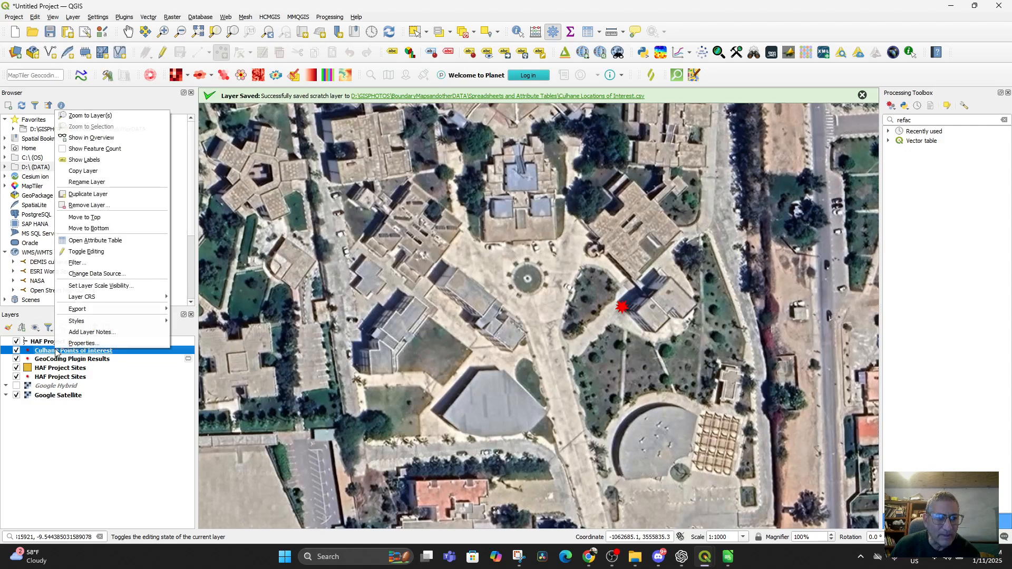
pyautogui.click(101, 241)
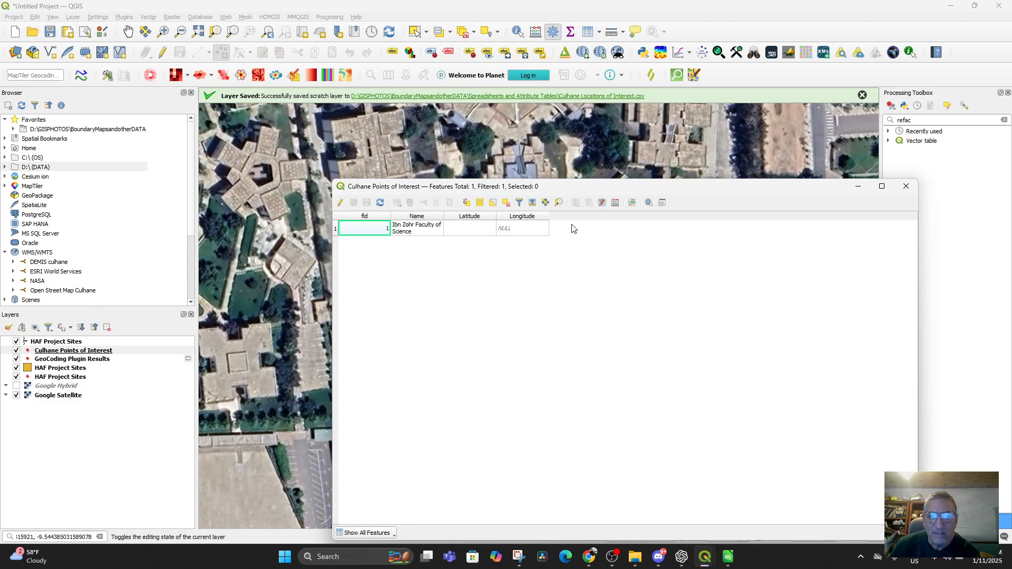
pyautogui.click(615, 203)
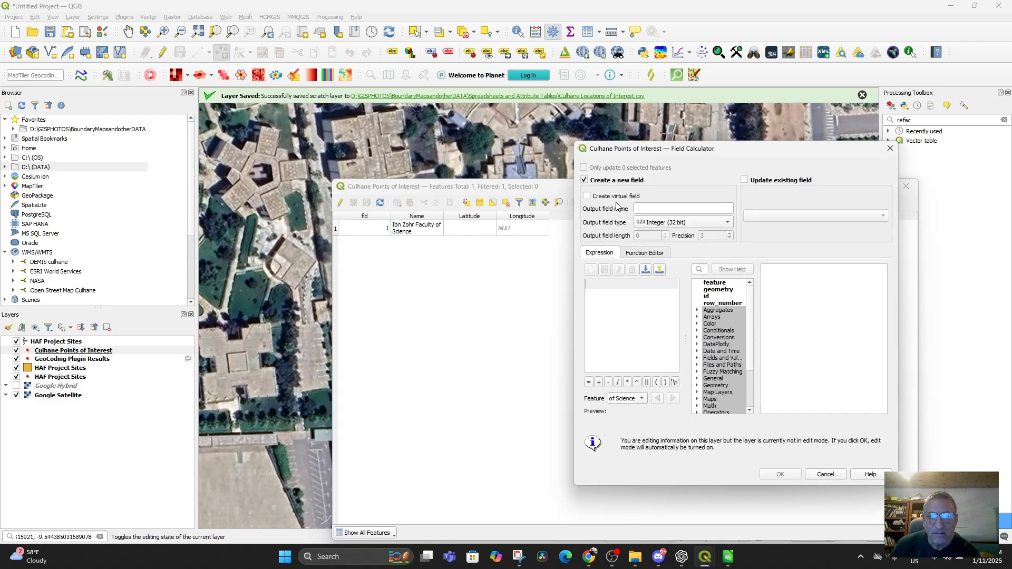
pyautogui.click(660, 223)
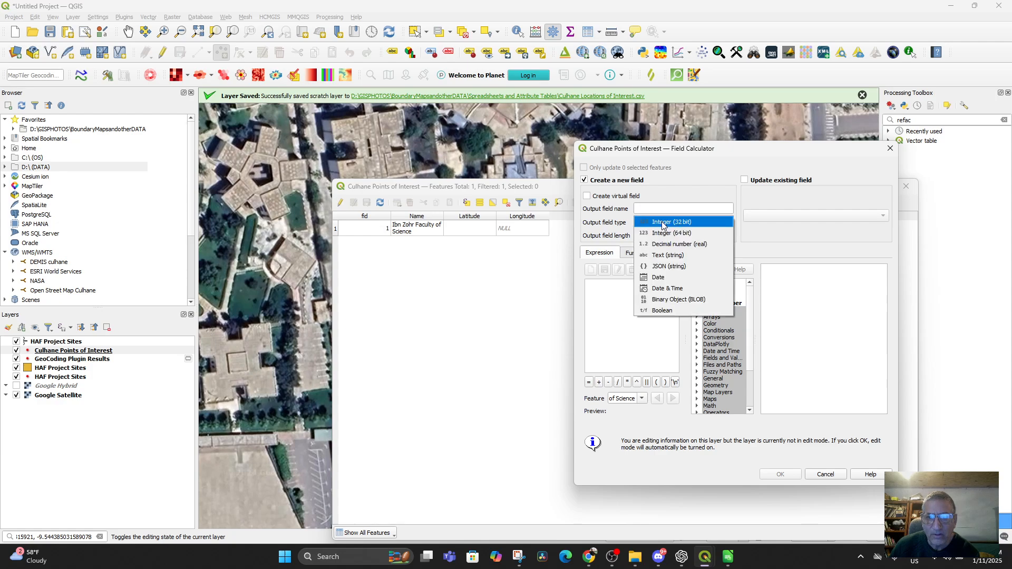
pyautogui.click(659, 242)
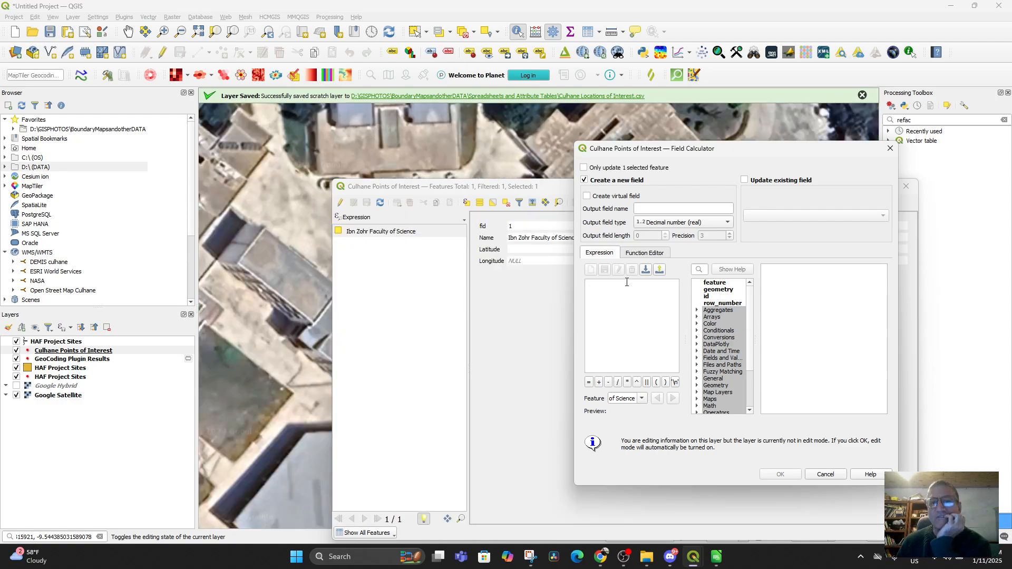
pyautogui.click(662, 225)
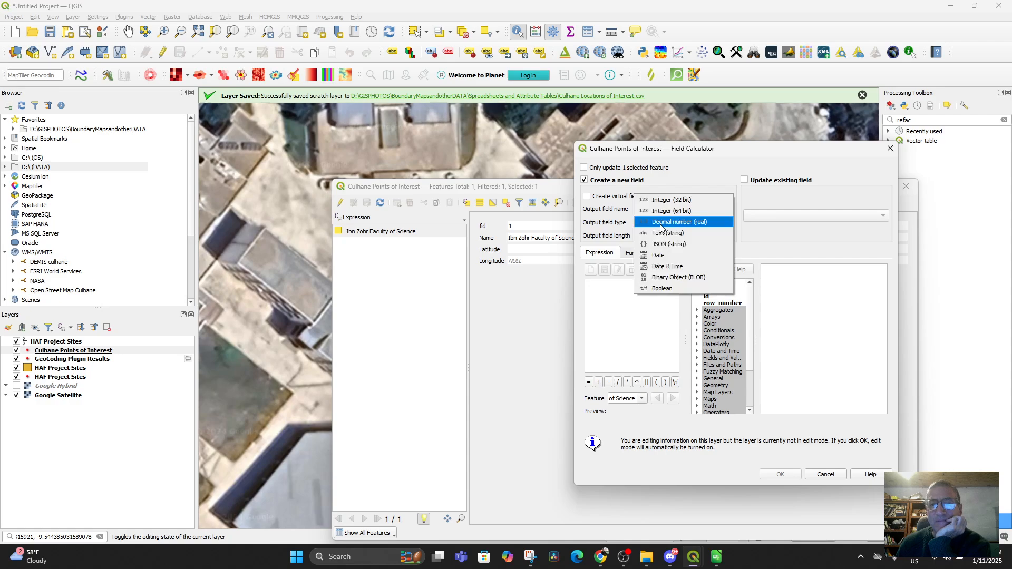
pyautogui.click(664, 221)
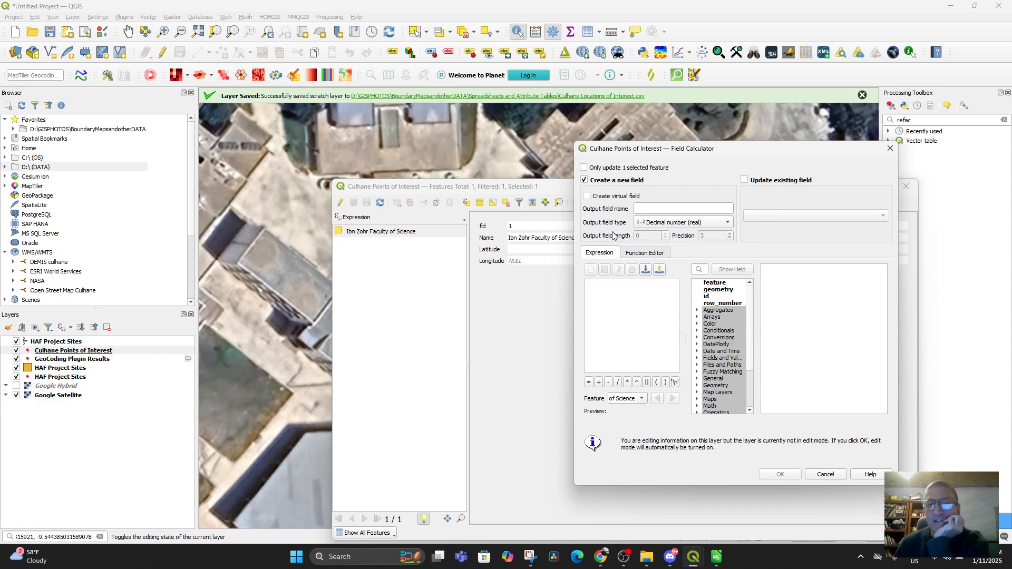
# Step: Set the calculation to update the existing Latitude field and make the expression ready for entry
pyautogui.click(744, 181)
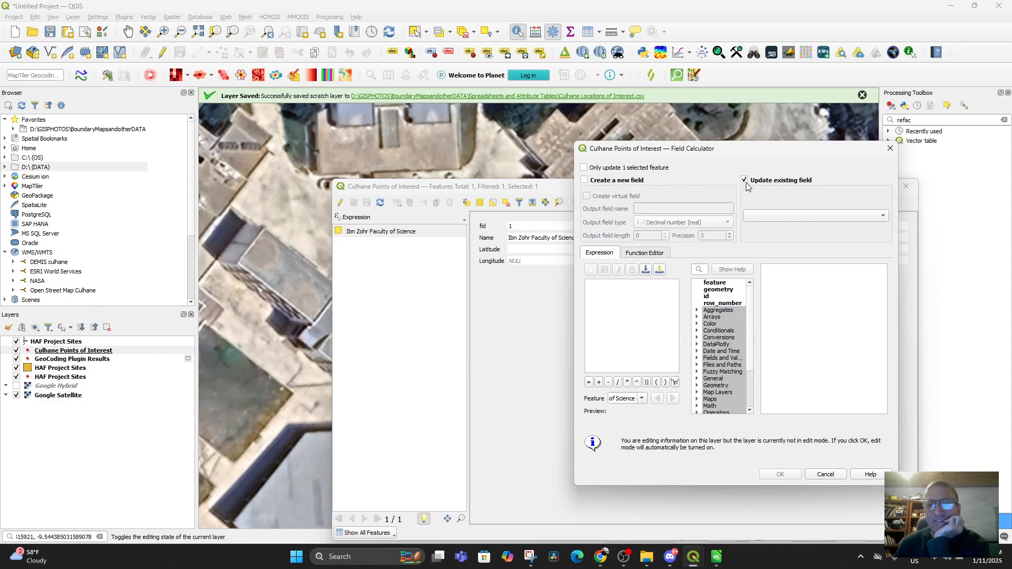
pyautogui.click(773, 218)
pyautogui.click(772, 235)
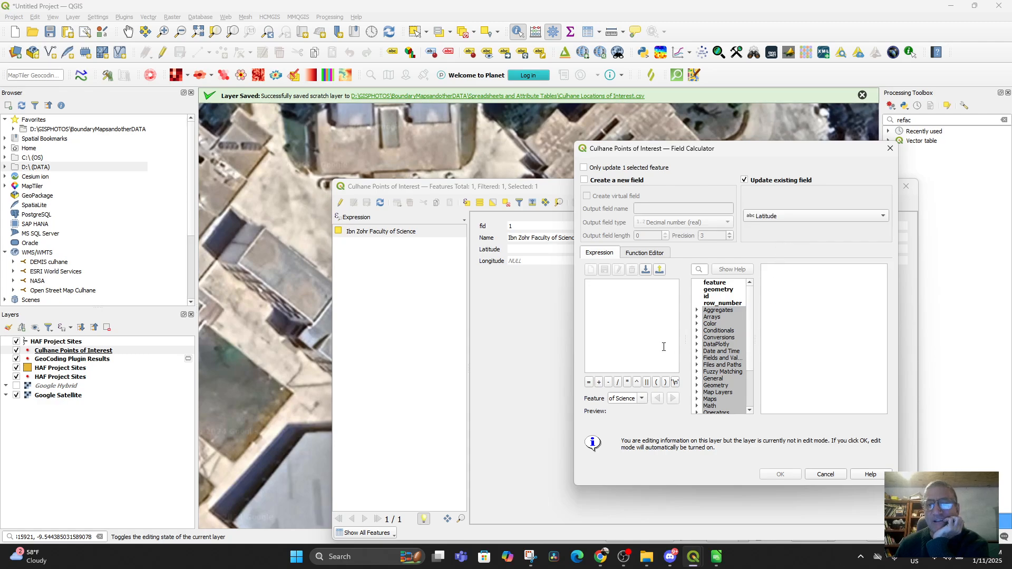
pyautogui.click(626, 295)
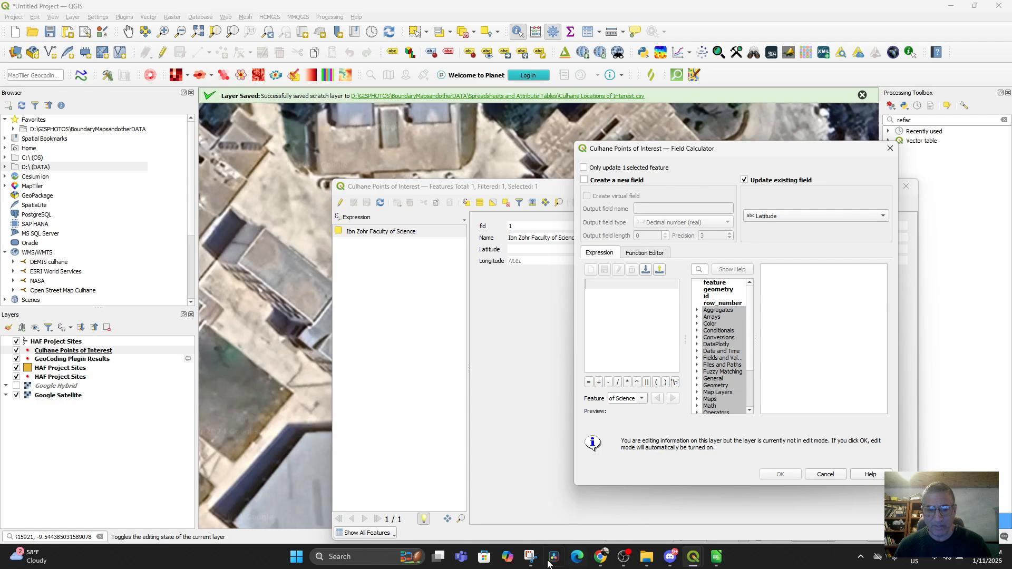
pyautogui.click(600, 556)
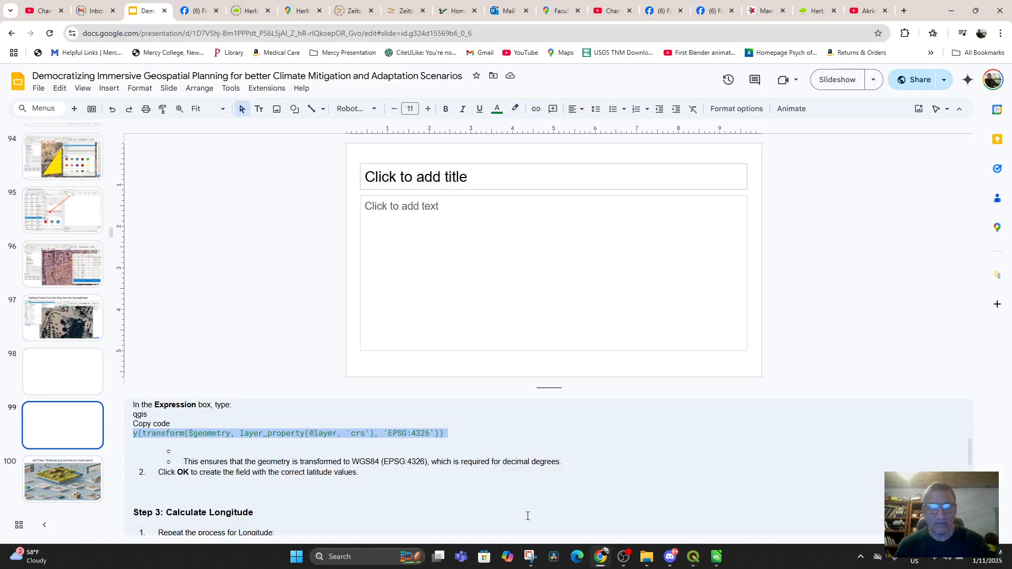
pyautogui.rightClick(263, 437)
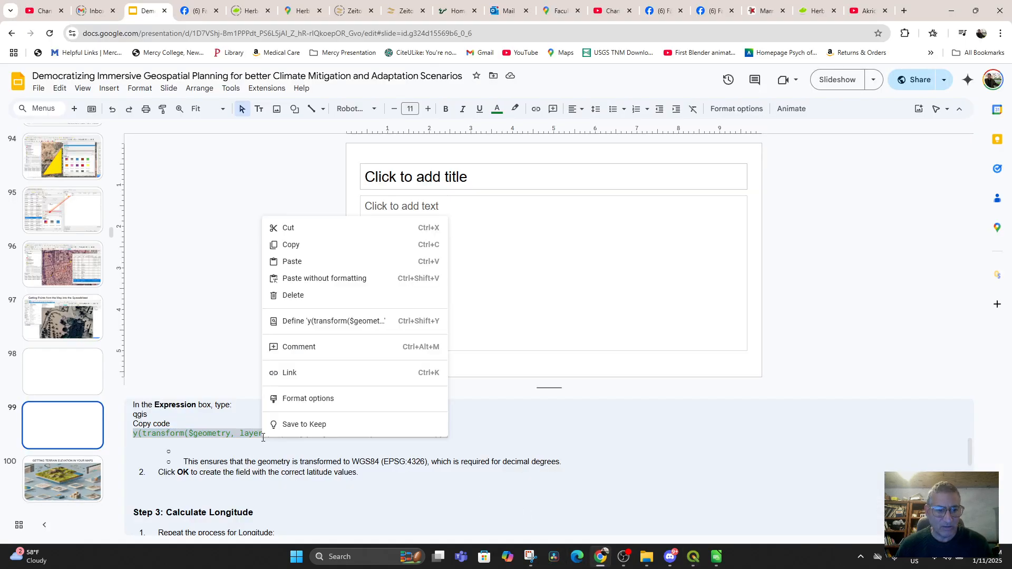
pyautogui.click(293, 246)
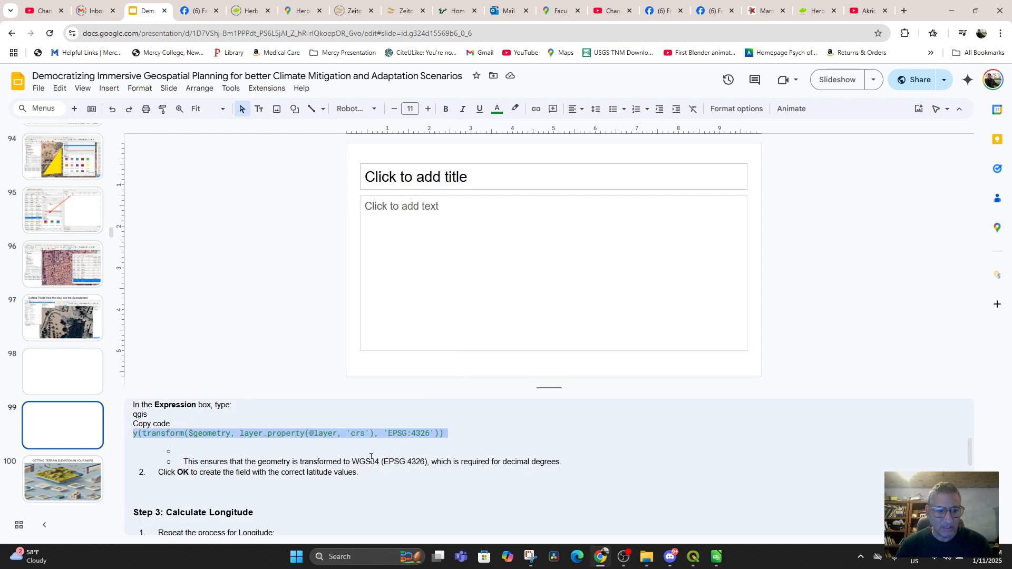
pyautogui.scroll(-1, 371, 458)
pyautogui.scroll(3, 371, 457)
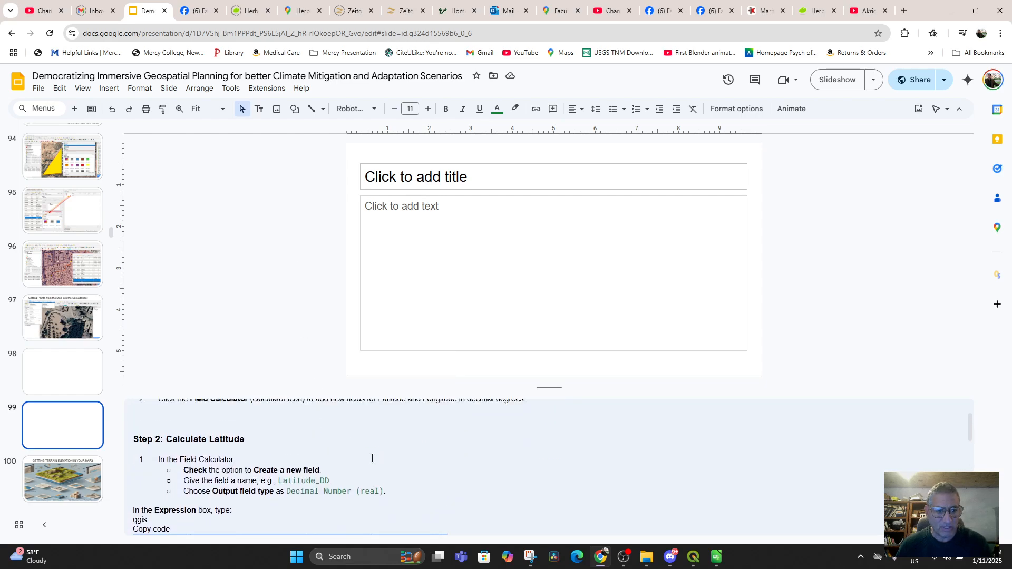
pyautogui.scroll(-2, 371, 458)
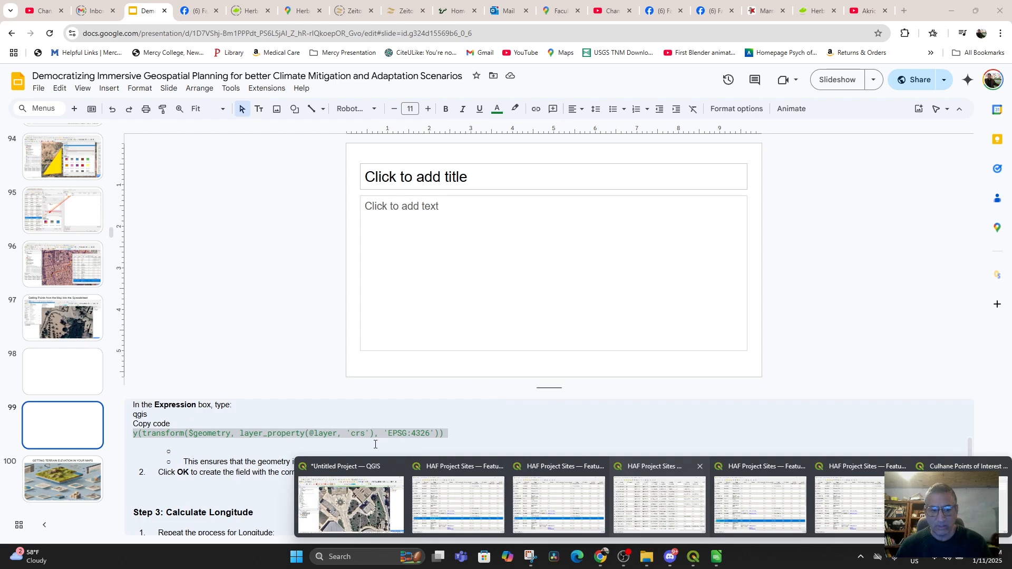
# Step: Return to QGIS, paste the copied expression into the Field Calculator, and apply it to the Latitude field
pyautogui.click(368, 521)
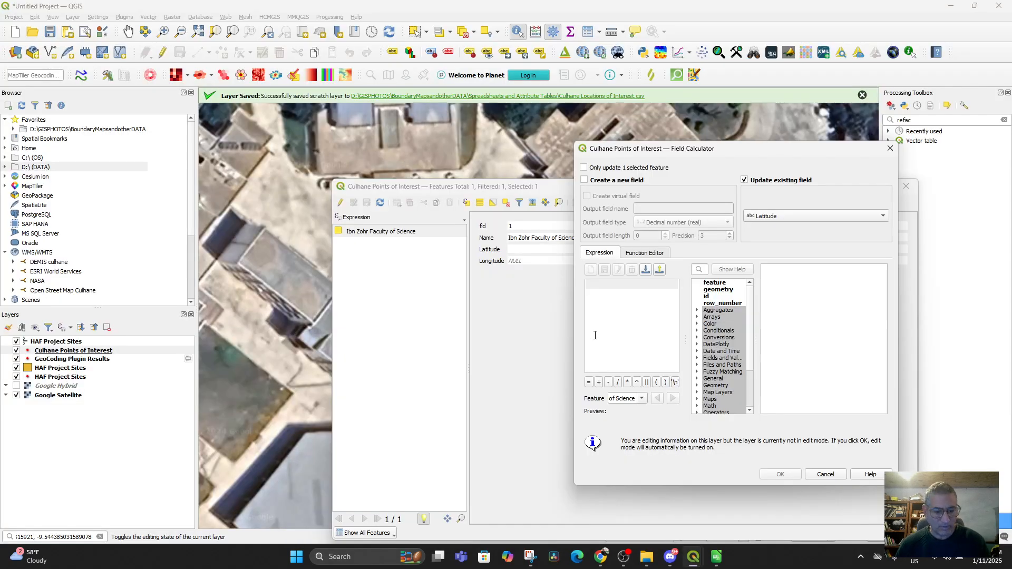
pyautogui.hotkey('ctrl', 'v')
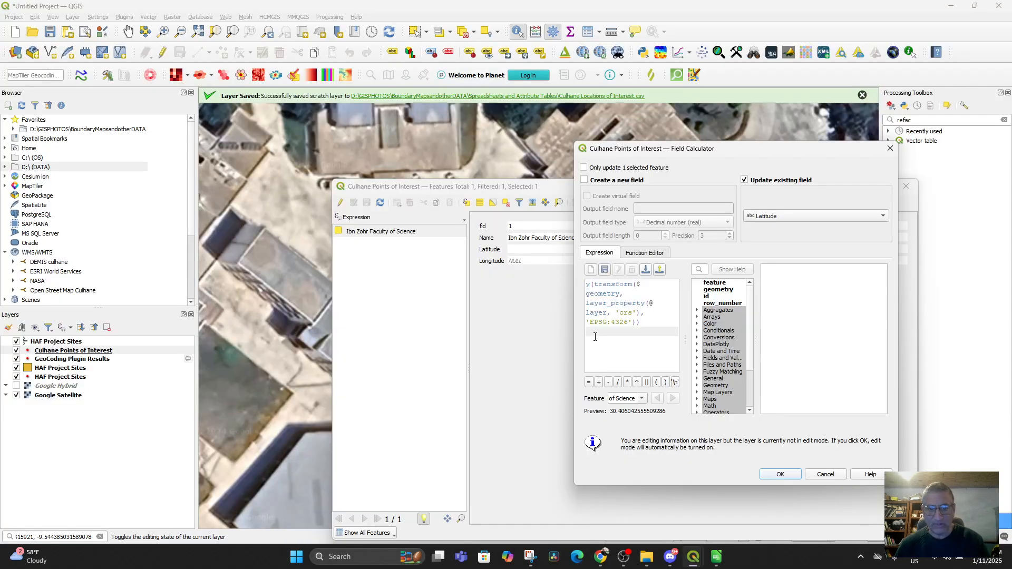
pyautogui.click(772, 476)
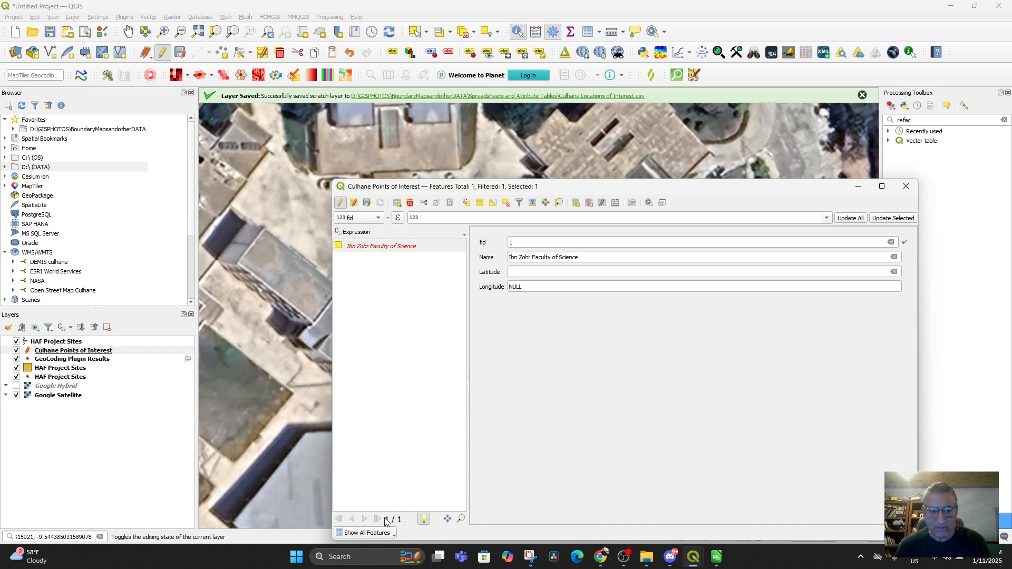
# Step: Show all features of the points layer in table view and widen the Latitude column to fit its full value
pyautogui.click(343, 534)
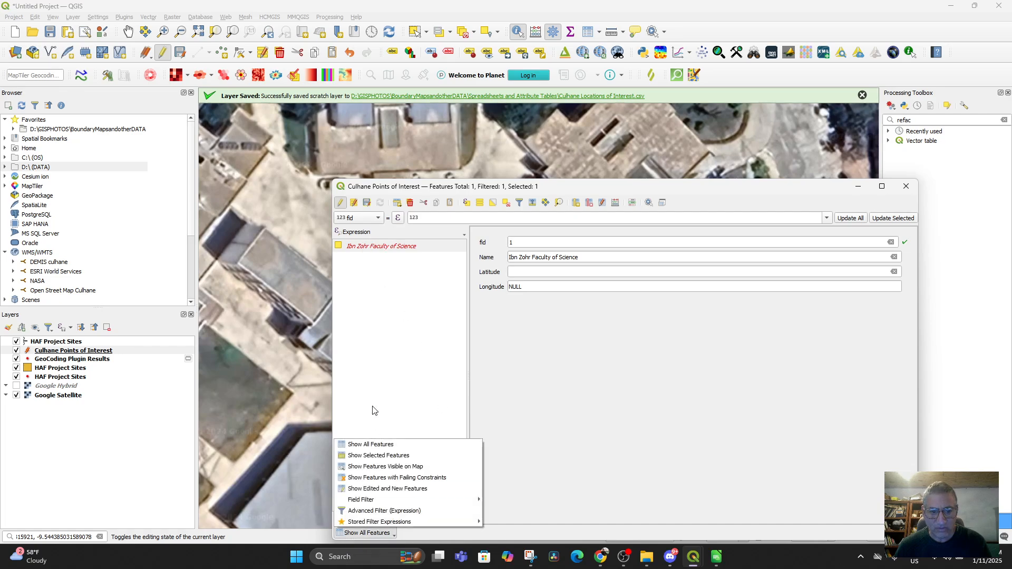
pyautogui.click(368, 446)
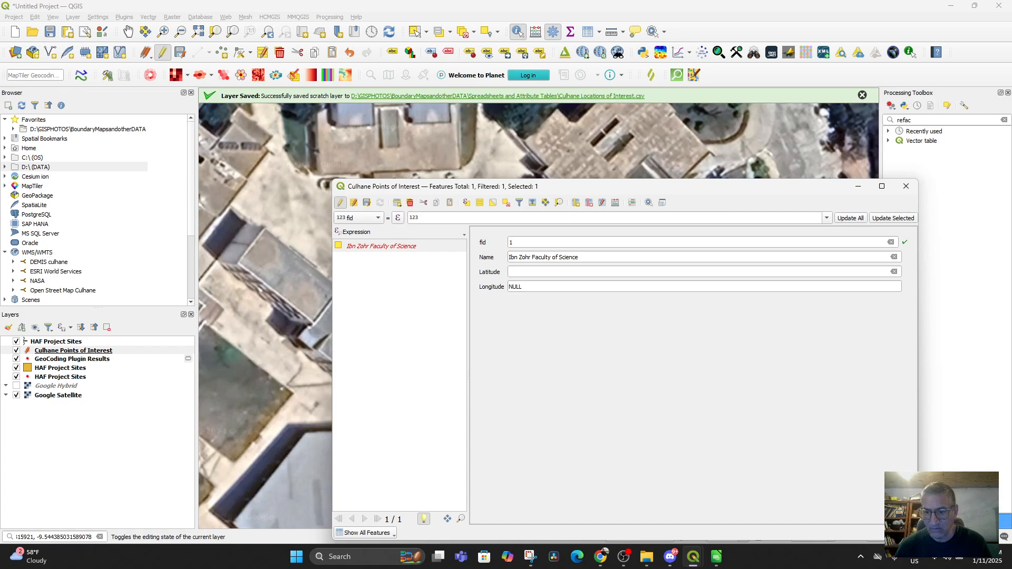
pyautogui.click(910, 533)
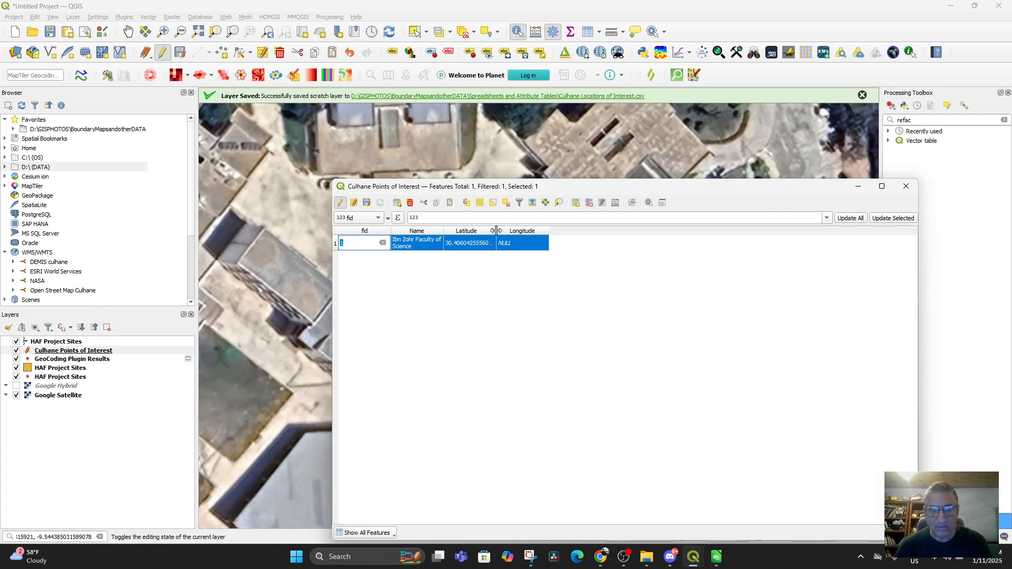
pyautogui.moveTo(494, 234); pyautogui.dragTo(555, 234)
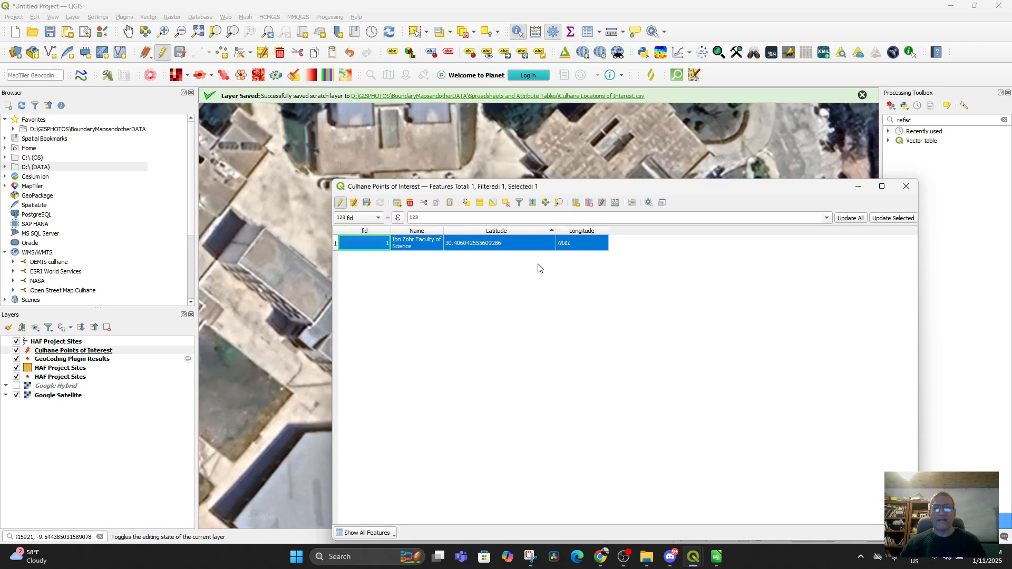
# Step: Open the Field Calculator for the points layer, include unselected features, and set it to update the existing Longitude field
pyautogui.click(616, 203)
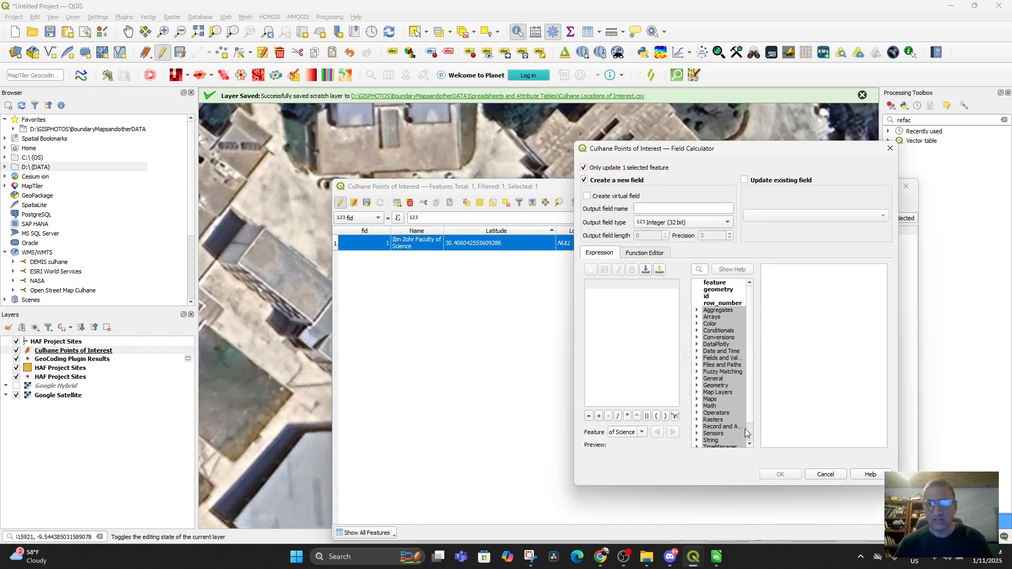
pyautogui.click(750, 182)
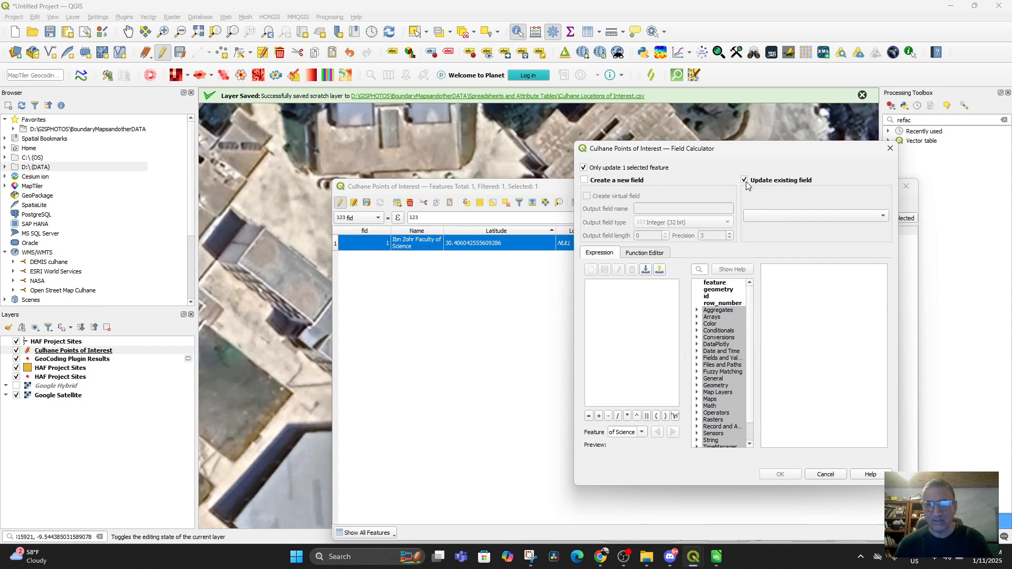
pyautogui.click(801, 216)
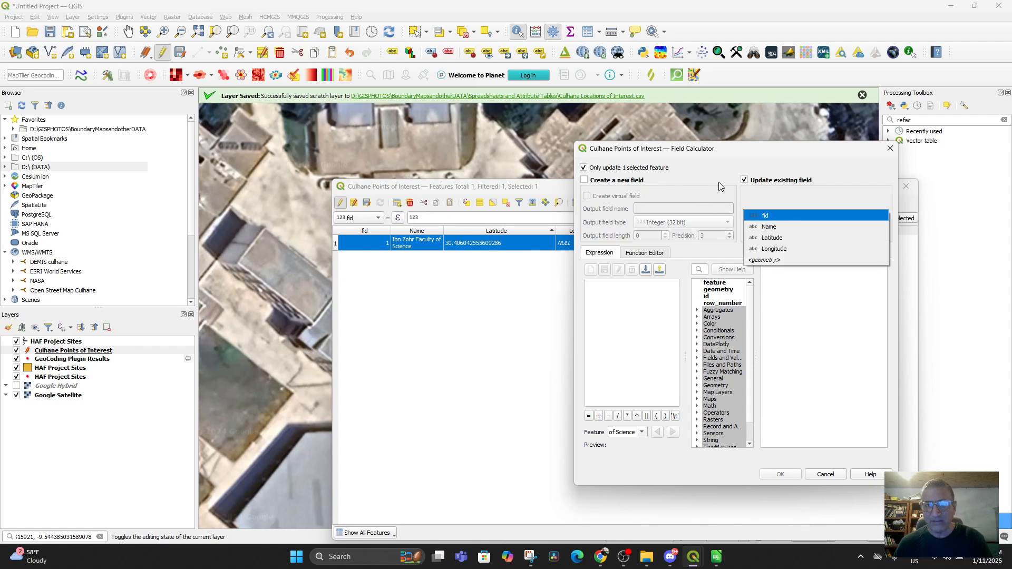
pyautogui.click(743, 181)
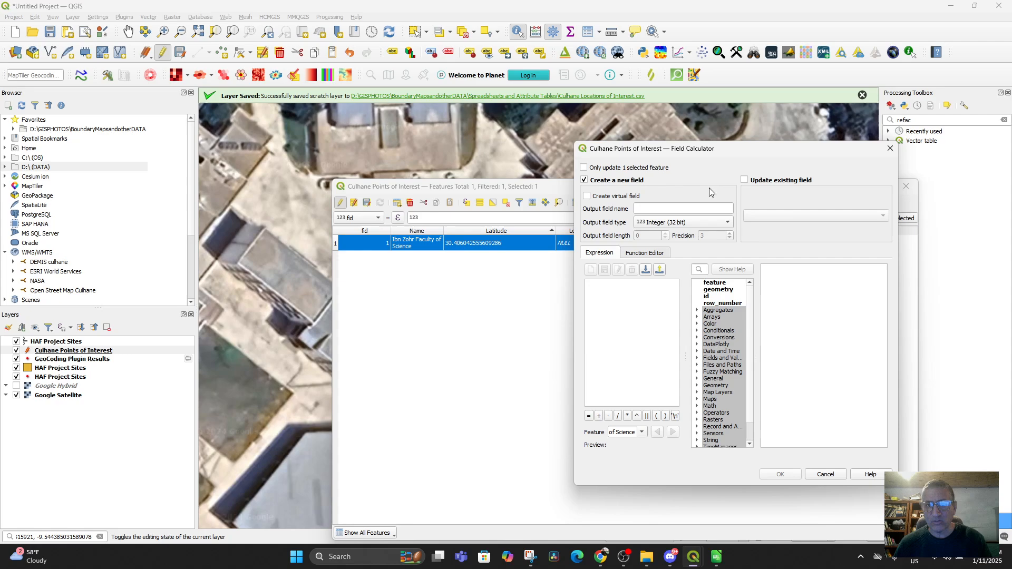
pyautogui.click(725, 226)
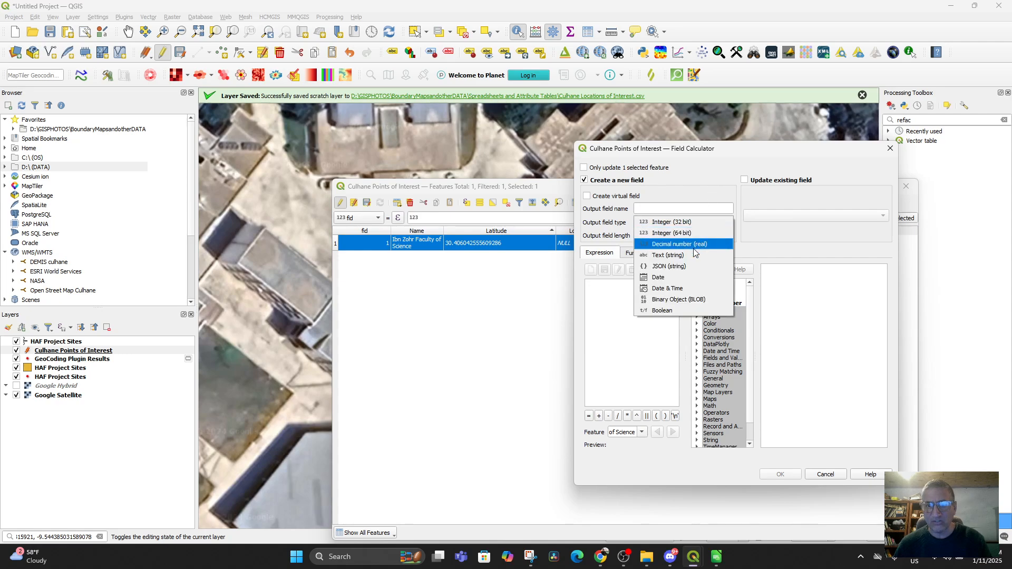
pyautogui.click(694, 245)
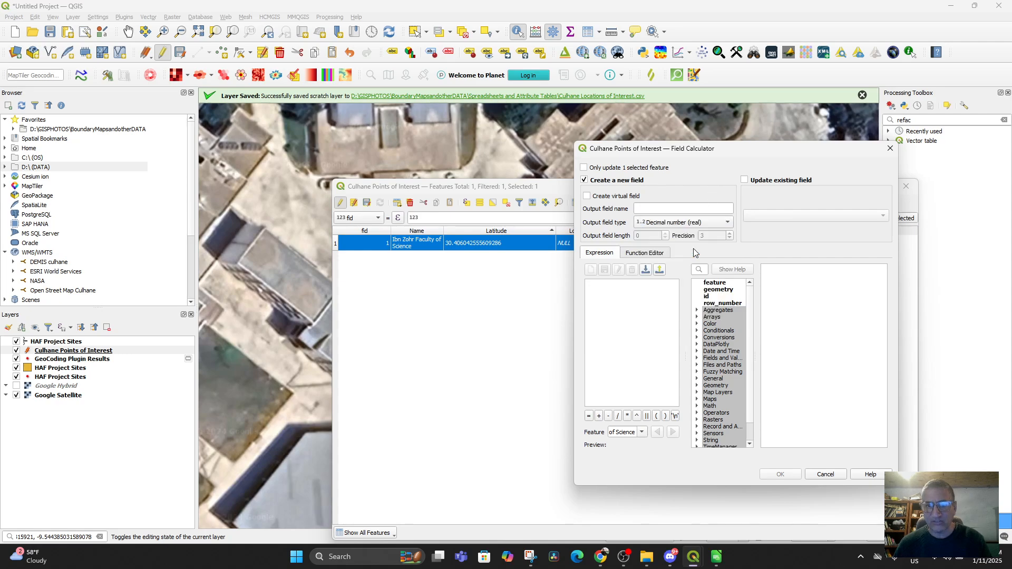
pyautogui.click(744, 181)
pyautogui.click(814, 219)
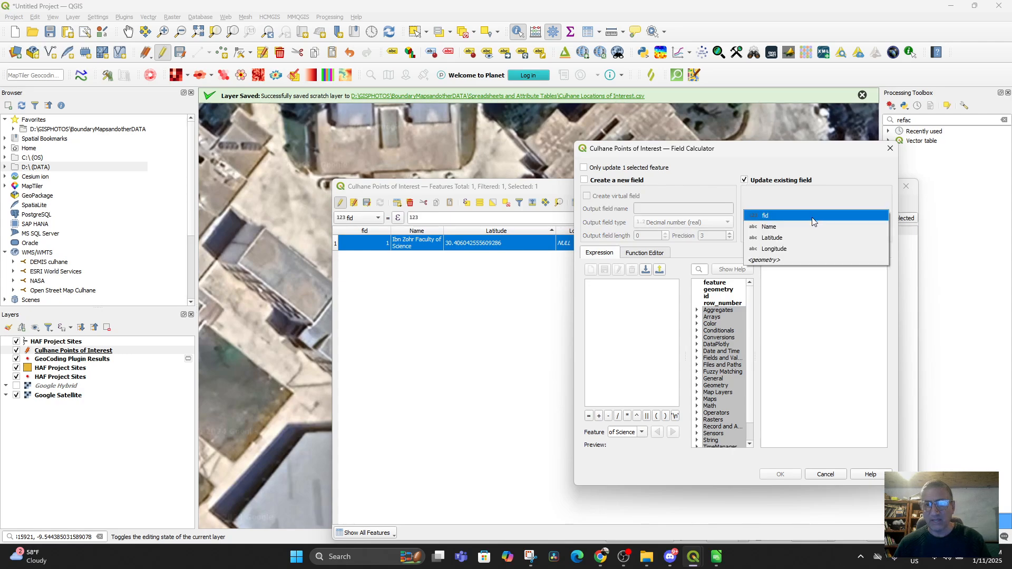
pyautogui.click(785, 250)
pyautogui.click(634, 294)
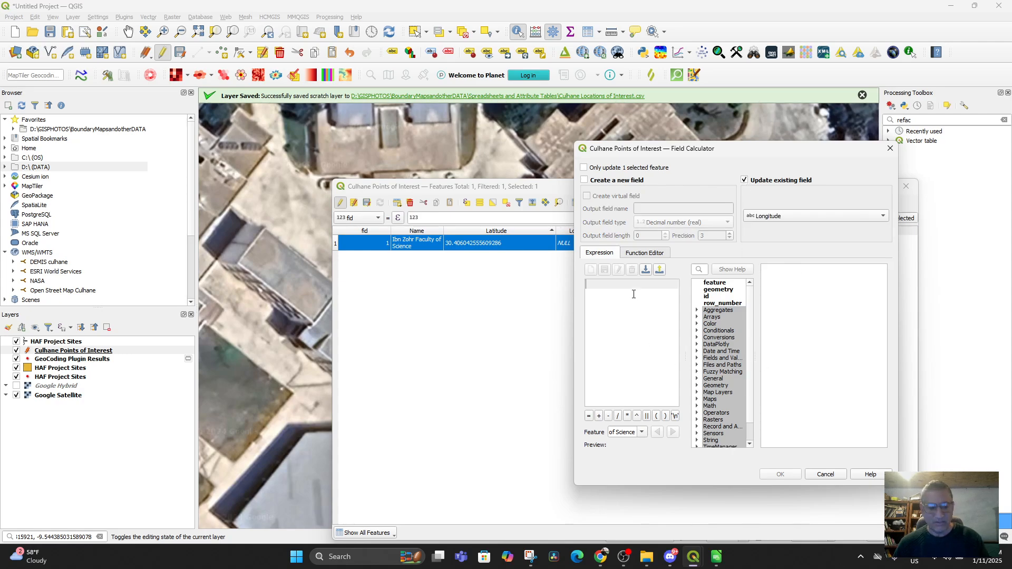
pyautogui.hotkey('ctrl', 'v')
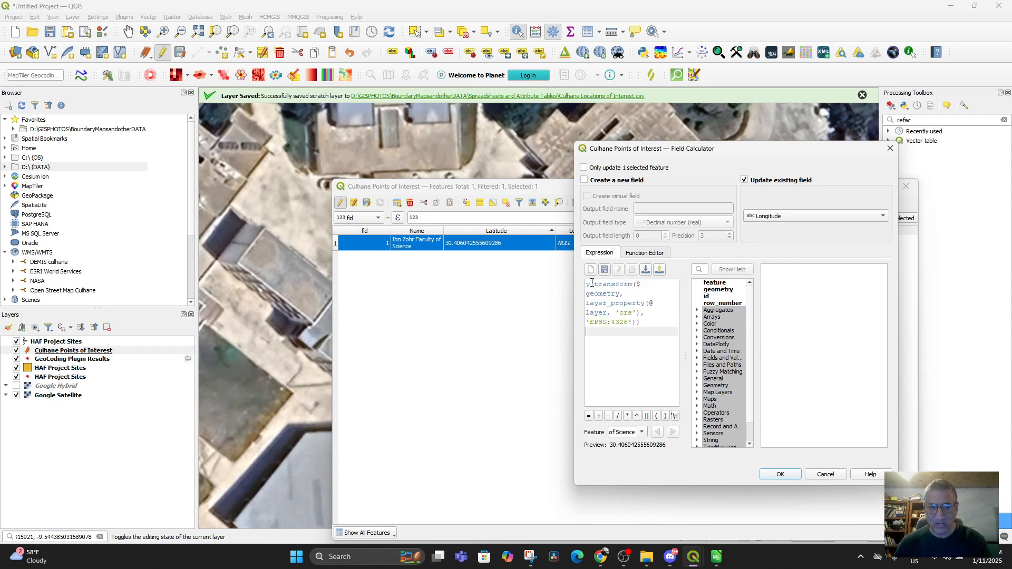
pyautogui.moveTo(589, 284); pyautogui.dragTo(587, 285)
pyautogui.write('x')
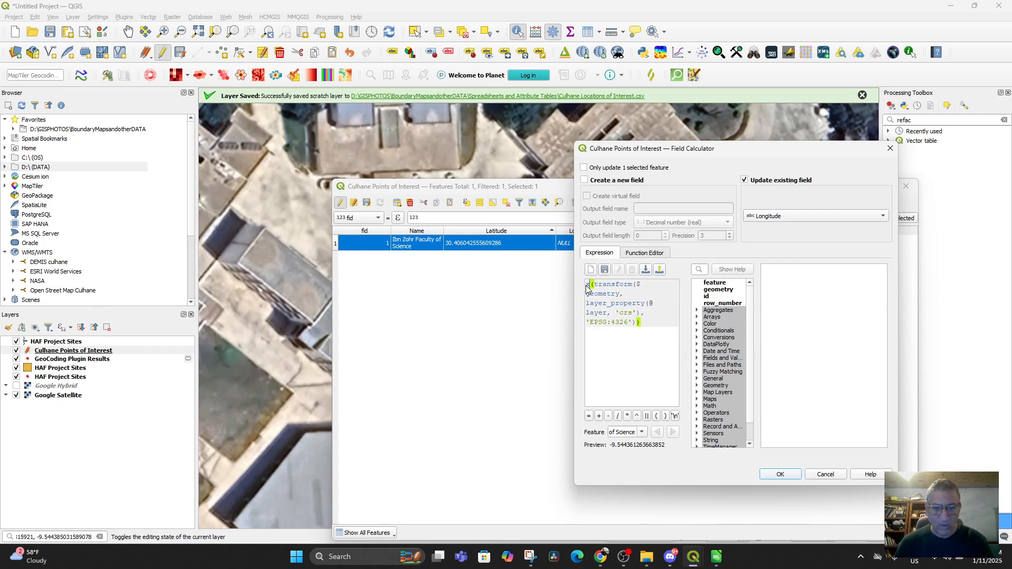
pyautogui.click(605, 374)
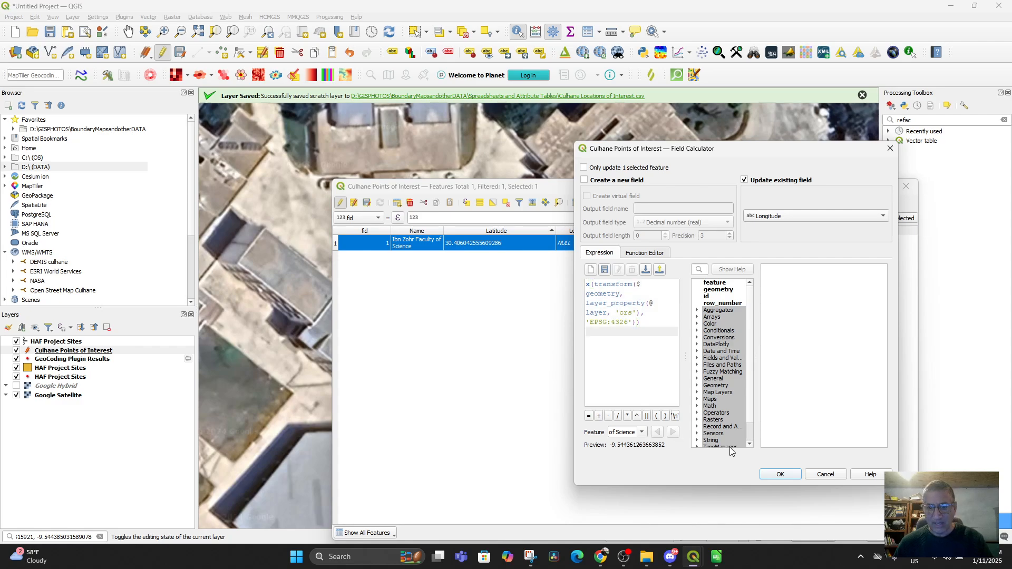
# Step: Switch to Google Slides in Chrome and check the longitude expression in the speaker notes under Step 3: Calculate Longitude
pyautogui.click(590, 501)
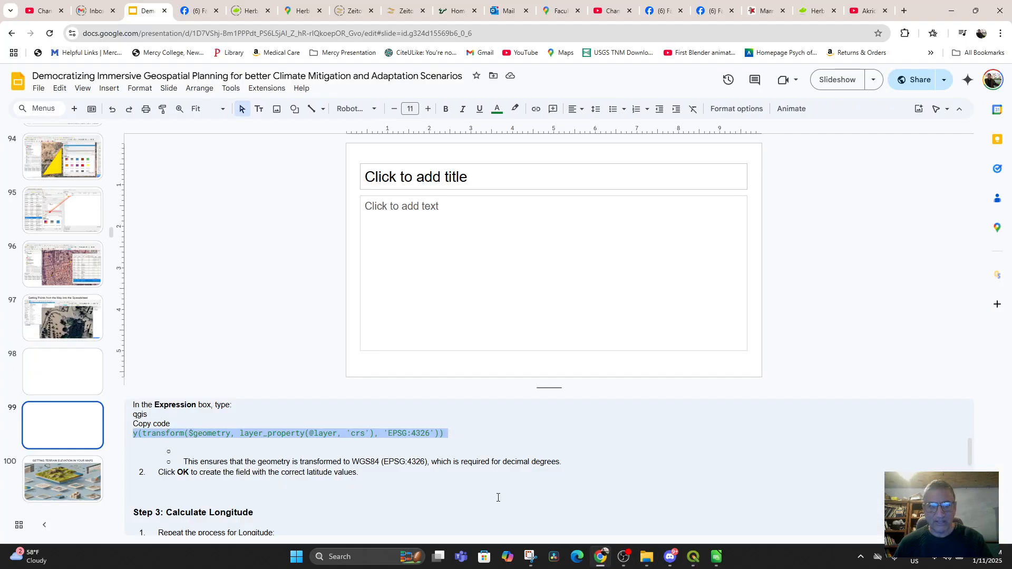
pyautogui.scroll(-5, 252, 495)
pyautogui.scroll(3, 252, 495)
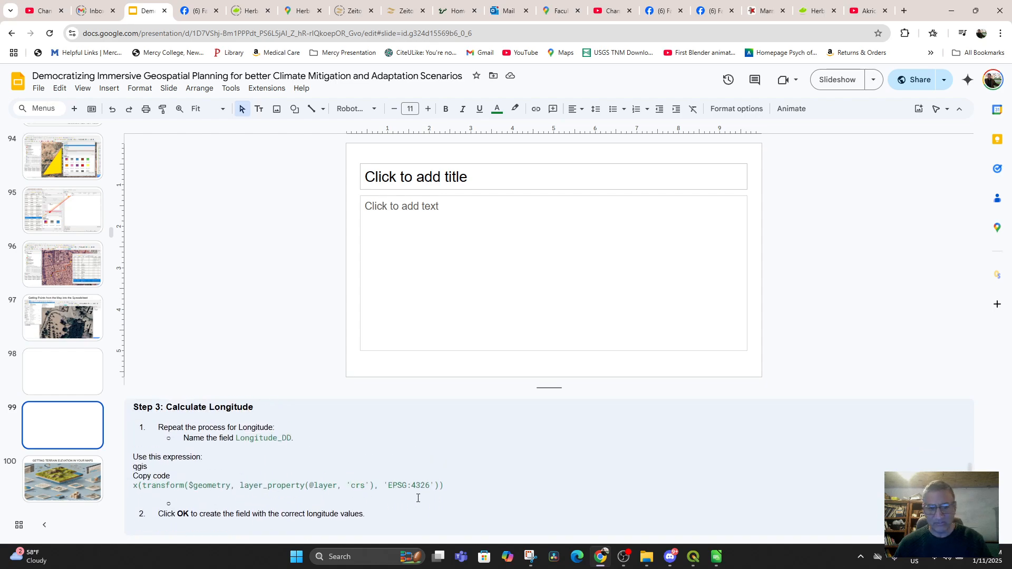
pyautogui.moveTo(693, 556)
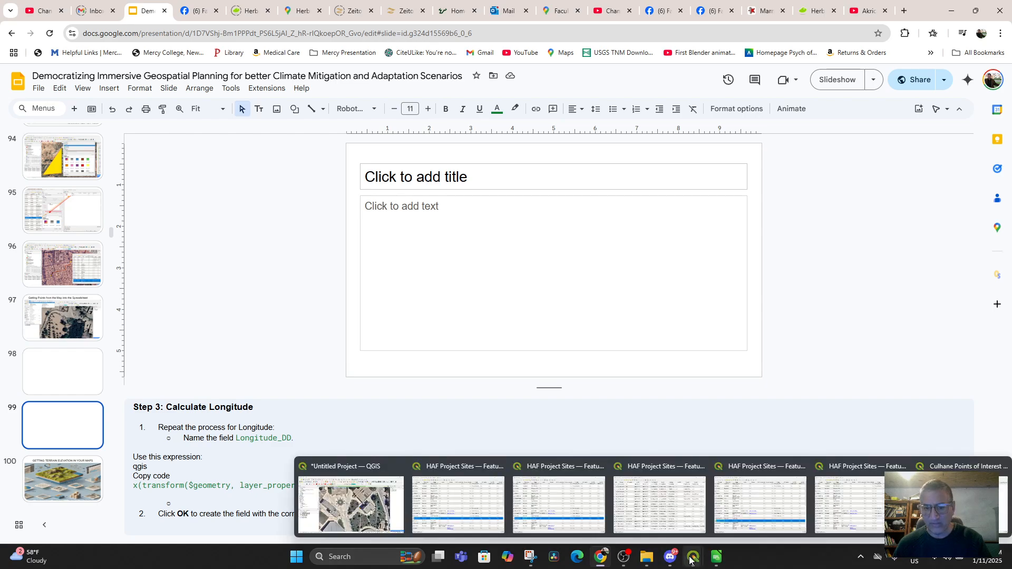
# Step: Return to QGIS, apply the expression to the Longitude field, and widen the Longitude column to fit its full value
pyautogui.click(373, 509)
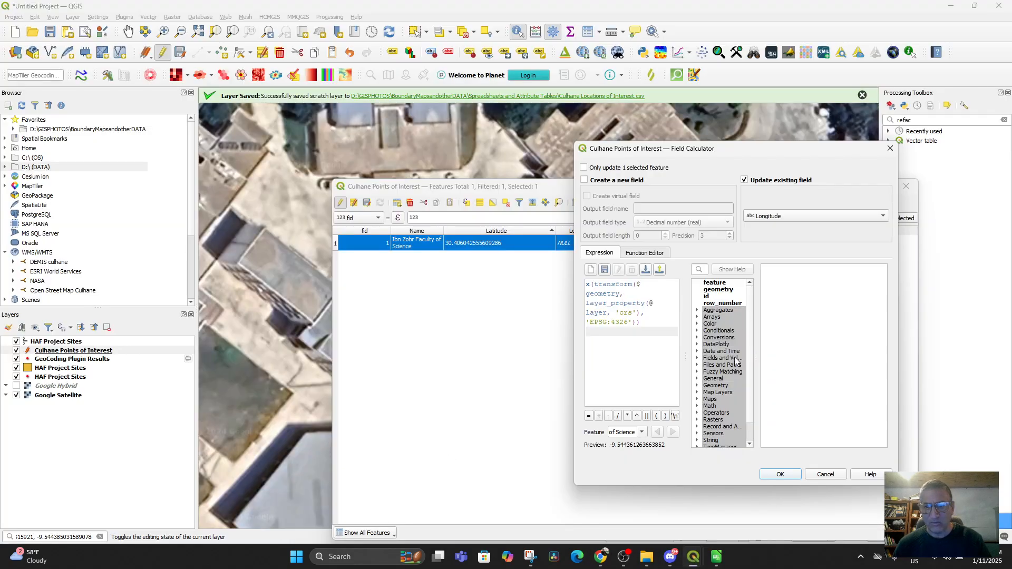
pyautogui.click(773, 473)
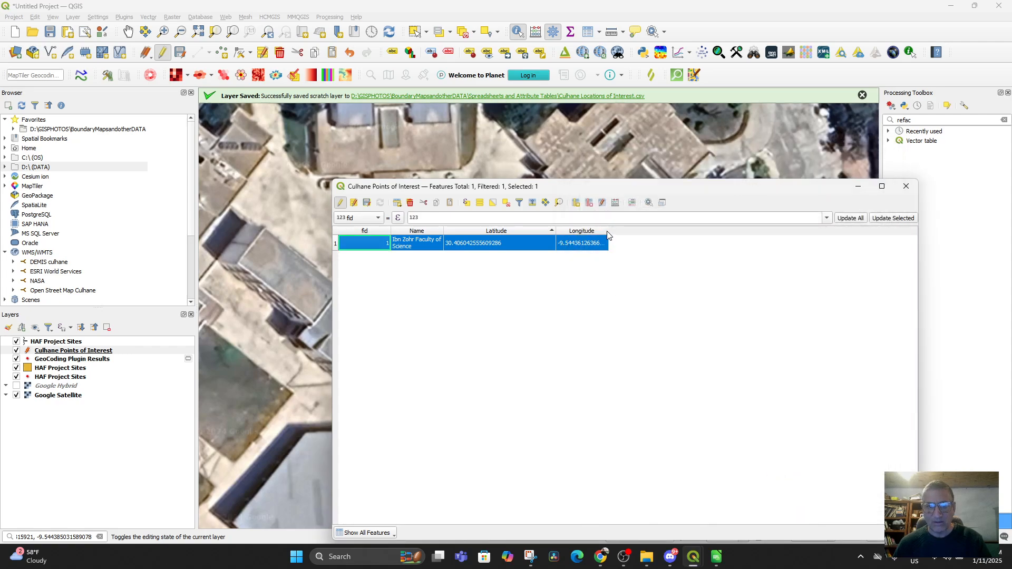
pyautogui.doubleClick(608, 230)
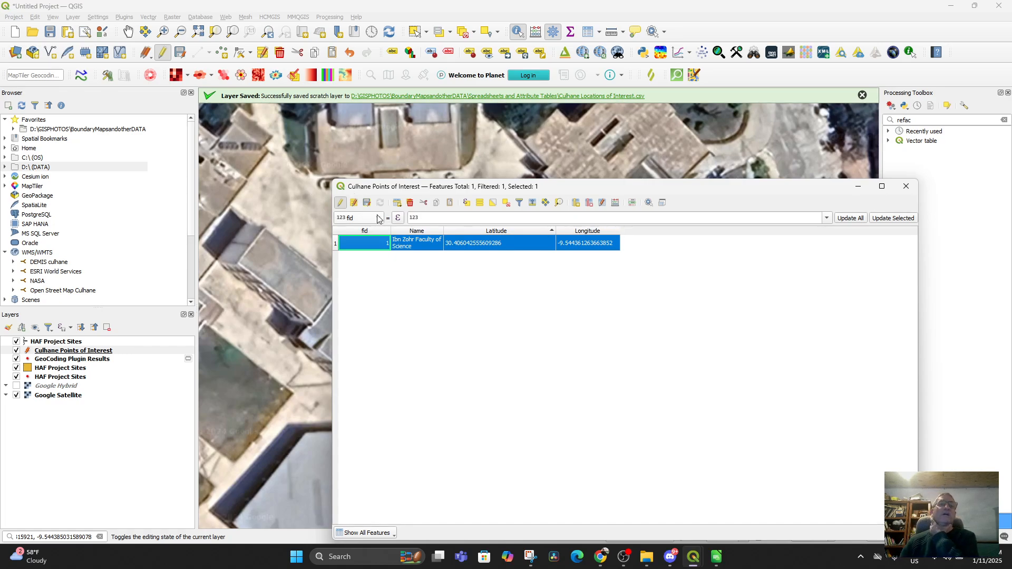
# Step: Stop editing the Culhane Points of Interest layer, save its changes, and close the attribute table
pyautogui.click(339, 204)
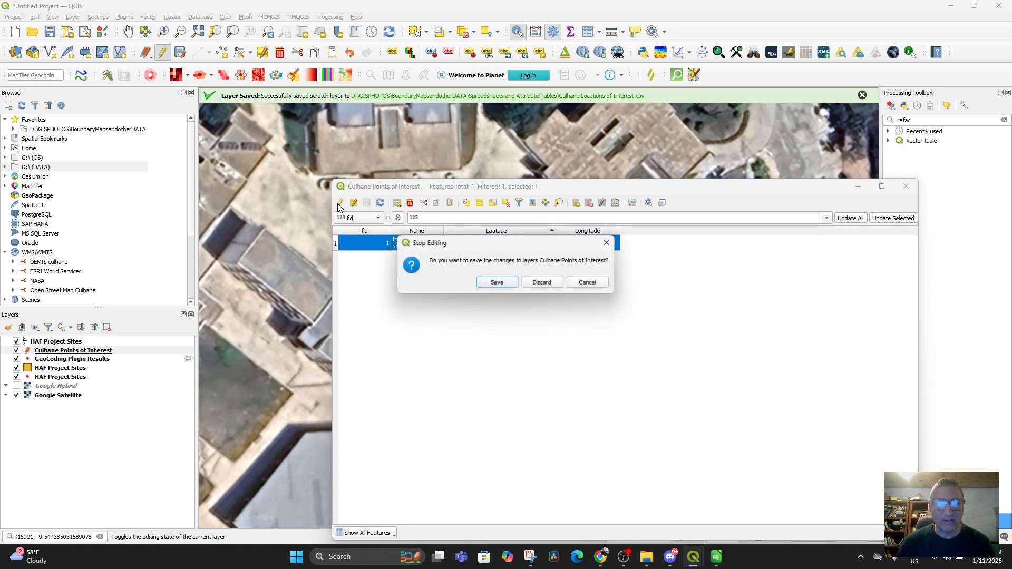
pyautogui.click(497, 283)
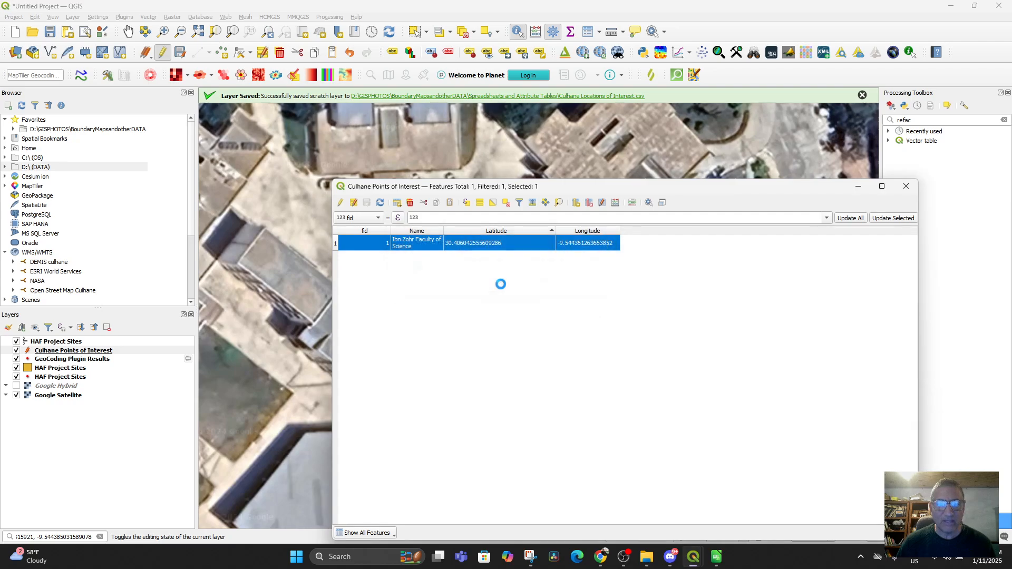
pyautogui.click(905, 186)
# Step: Examine the locations of the marked points across Agadir on the satellite map, from the coast to the university area
pyautogui.scroll(-5, 640, 302)
pyautogui.scroll(-4, 640, 302)
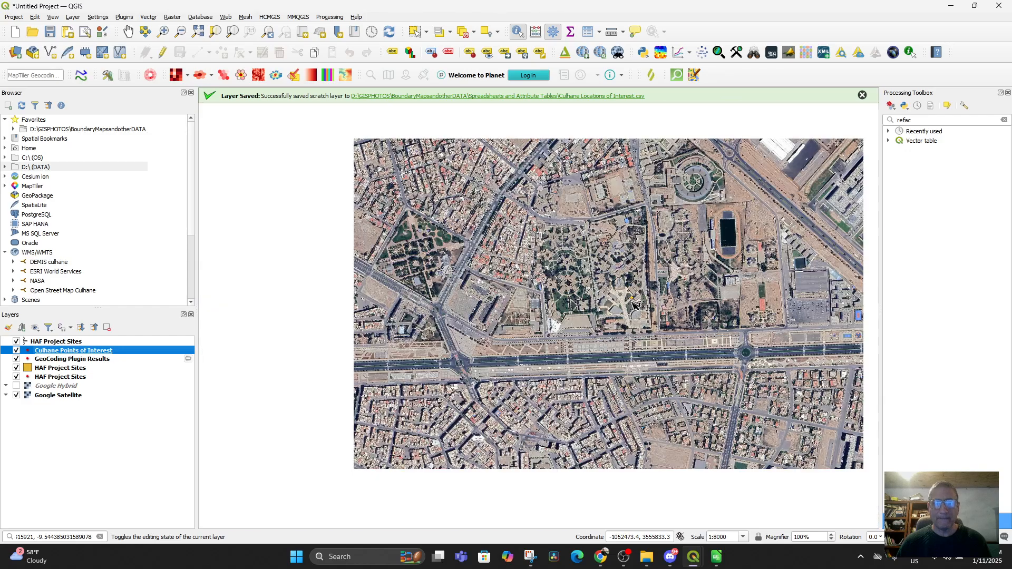
pyautogui.moveTo(640, 306); pyautogui.dragTo(590, 380)
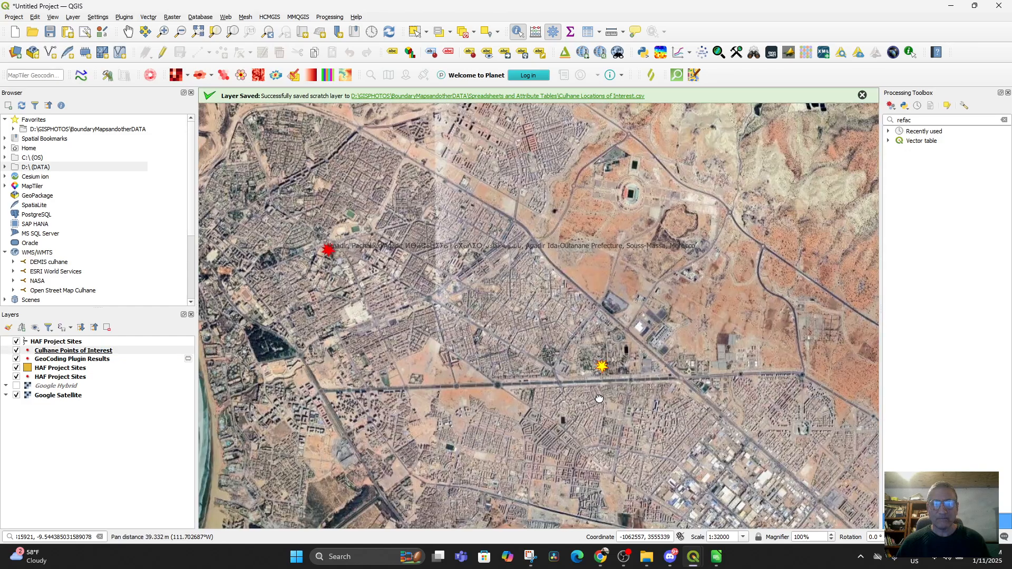
pyautogui.moveTo(301, 261); pyautogui.dragTo(444, 304)
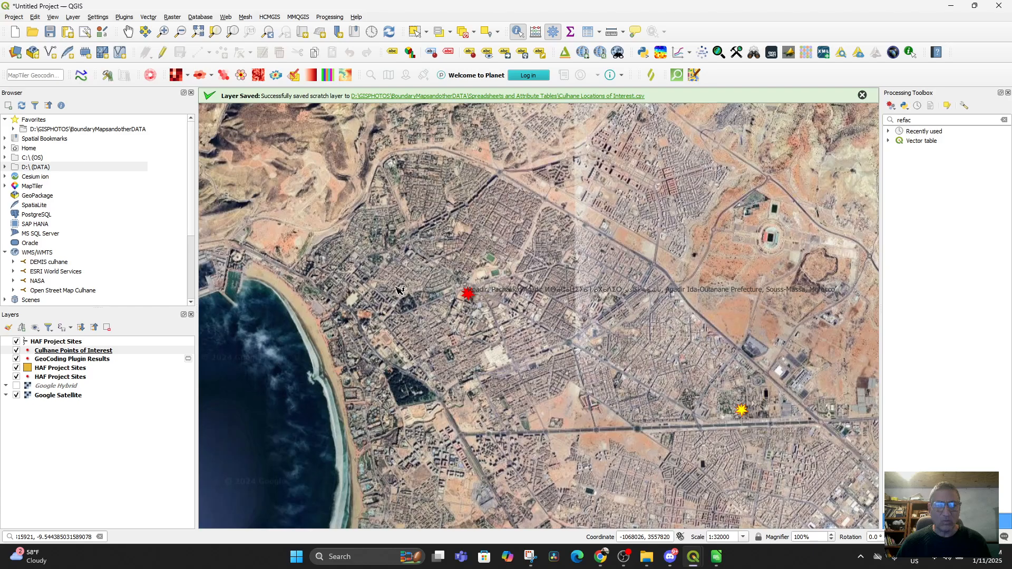
pyautogui.scroll(1, 401, 274)
pyautogui.moveTo(454, 343); pyautogui.dragTo(398, 317)
pyautogui.scroll(-2, 395, 319)
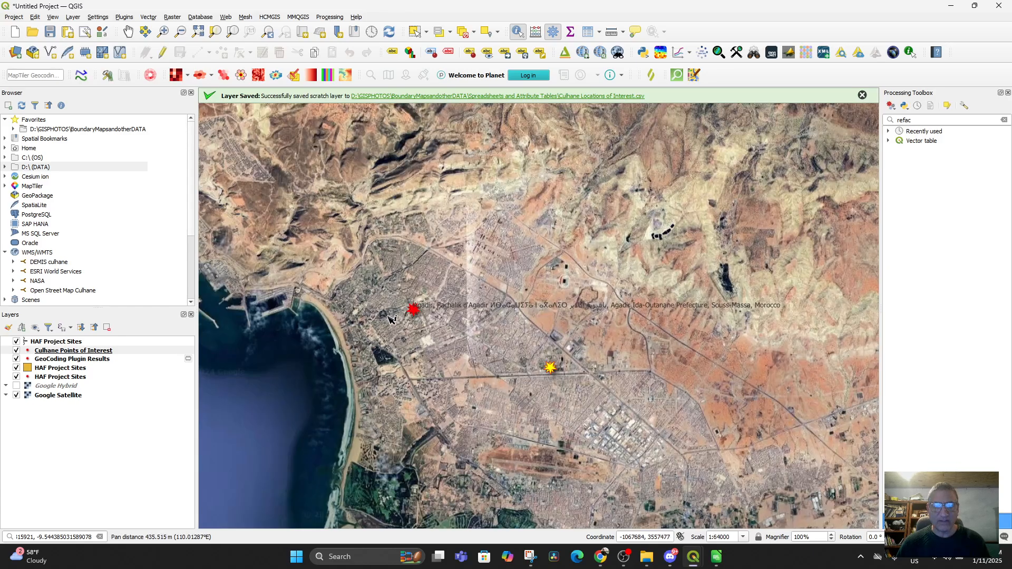
pyautogui.moveTo(404, 359); pyautogui.dragTo(430, 380)
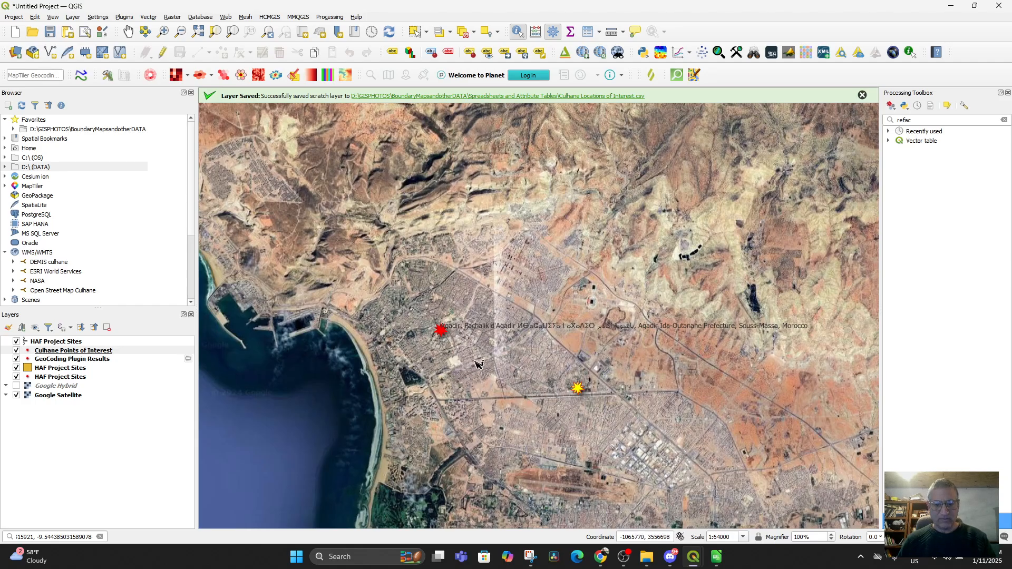
pyautogui.moveTo(511, 378); pyautogui.dragTo(484, 345)
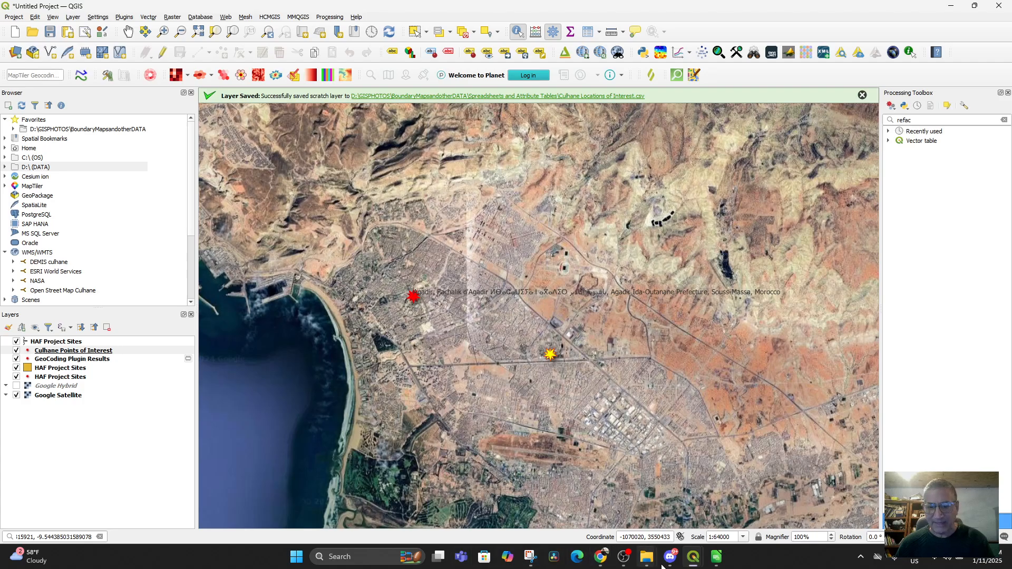
# Step: Switch to Google Maps in Chrome and search for Cooperative Imouzzer Tnani
pyautogui.click(599, 558)
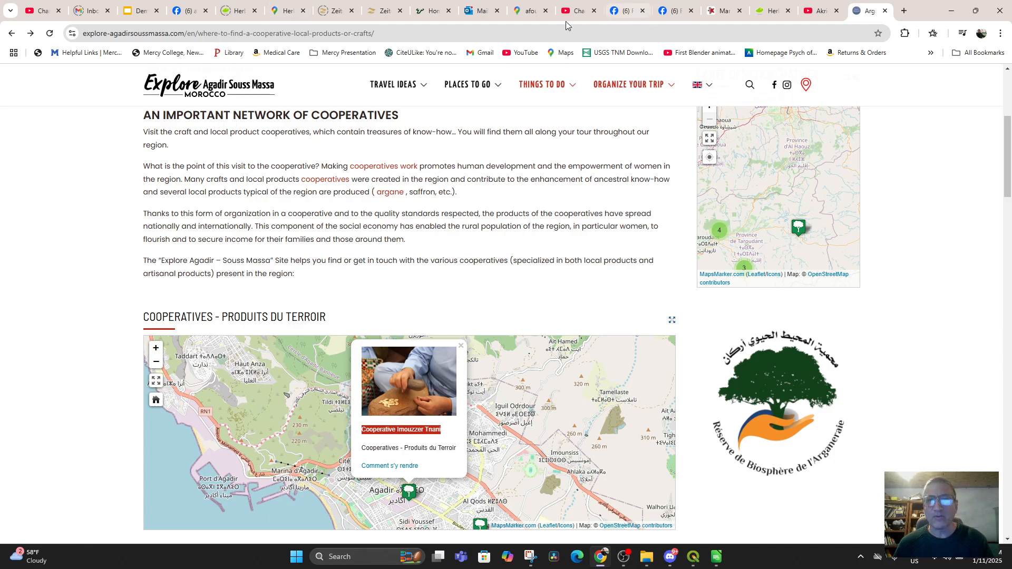
pyautogui.click(531, 11)
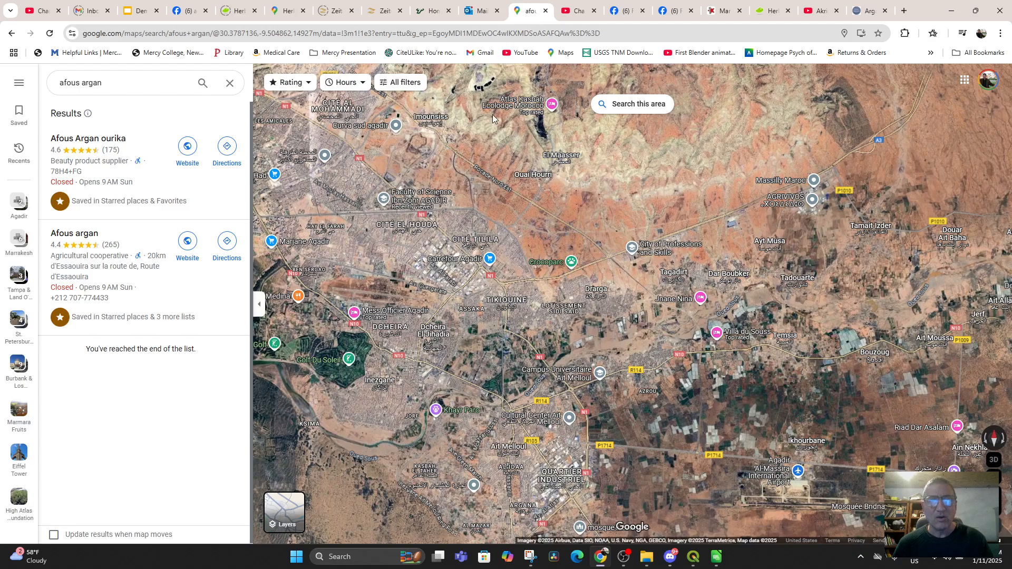
pyautogui.moveTo(122, 80); pyautogui.dragTo(47, 75)
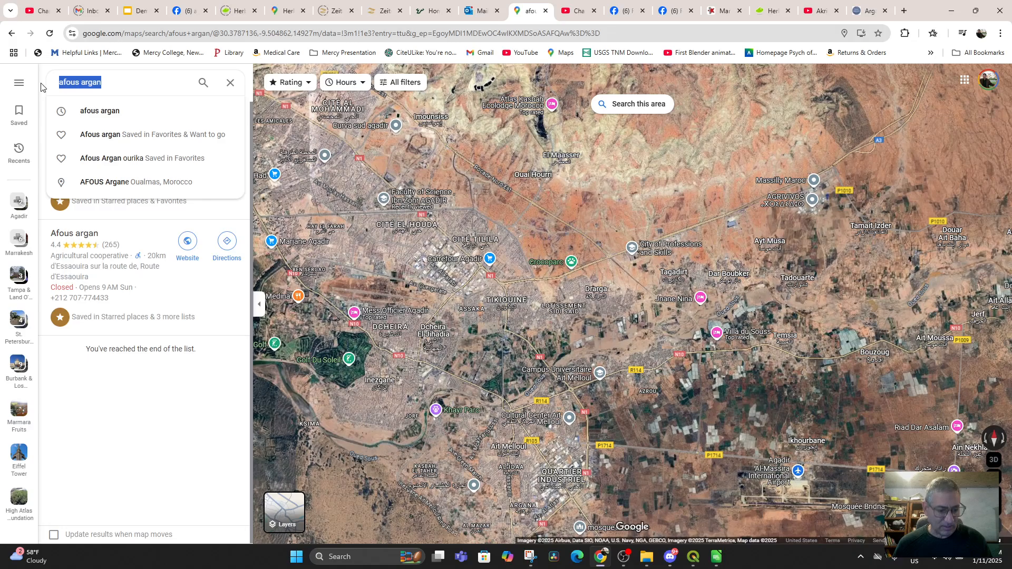
pyautogui.write('Cooperative Imouzzer Tnani')
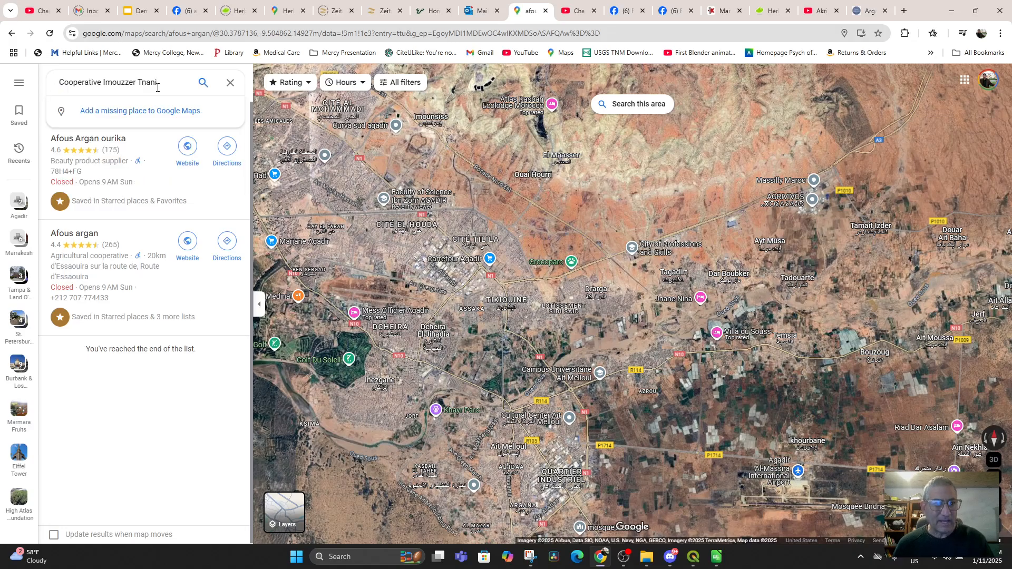
pyautogui.click(203, 83)
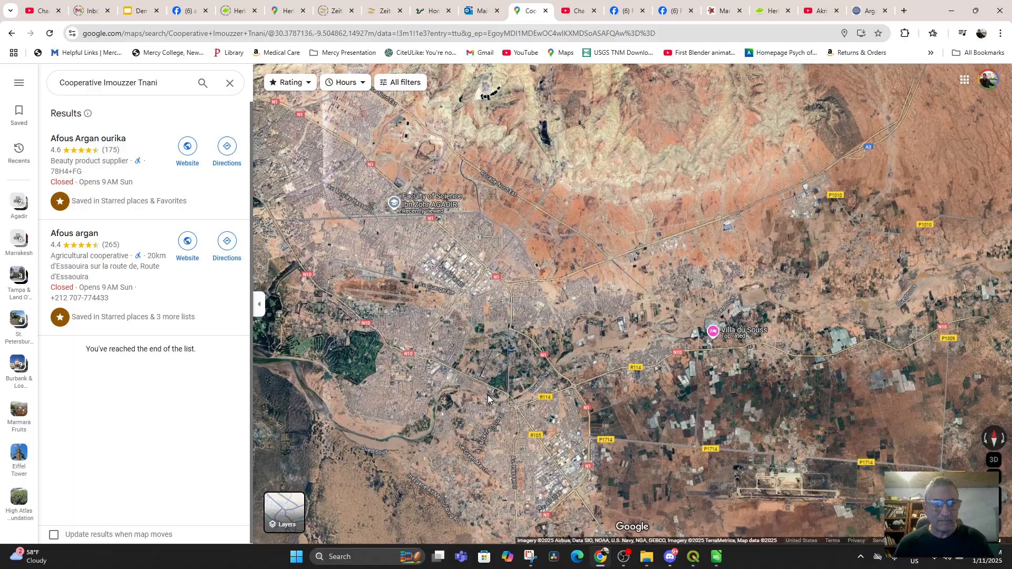
# Step: Examine the cooperative search results around Agadir and preview the details of Coopérative agricole féminine toudarte
pyautogui.scroll(-3, 519, 377)
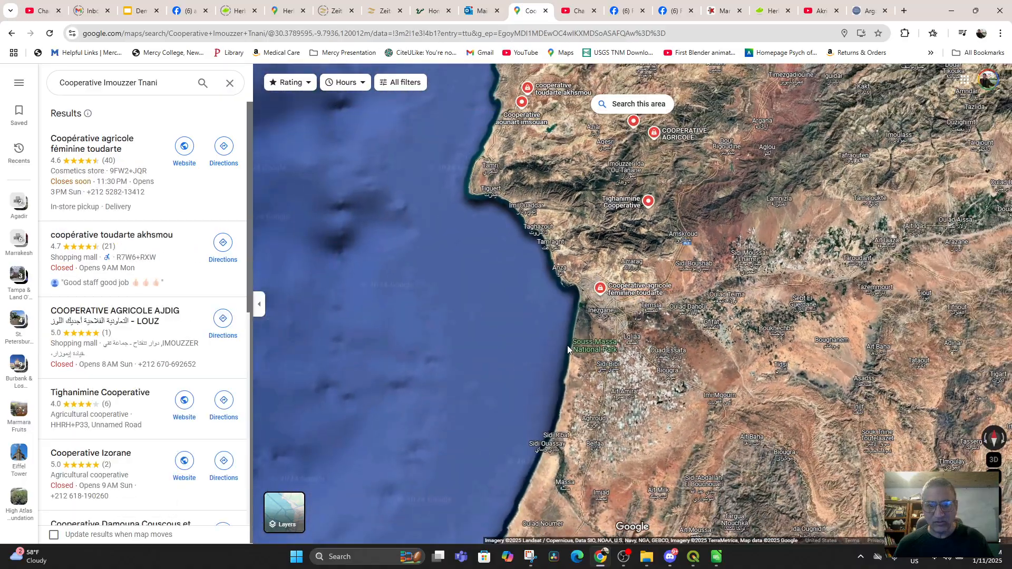
pyautogui.scroll(3, 571, 350)
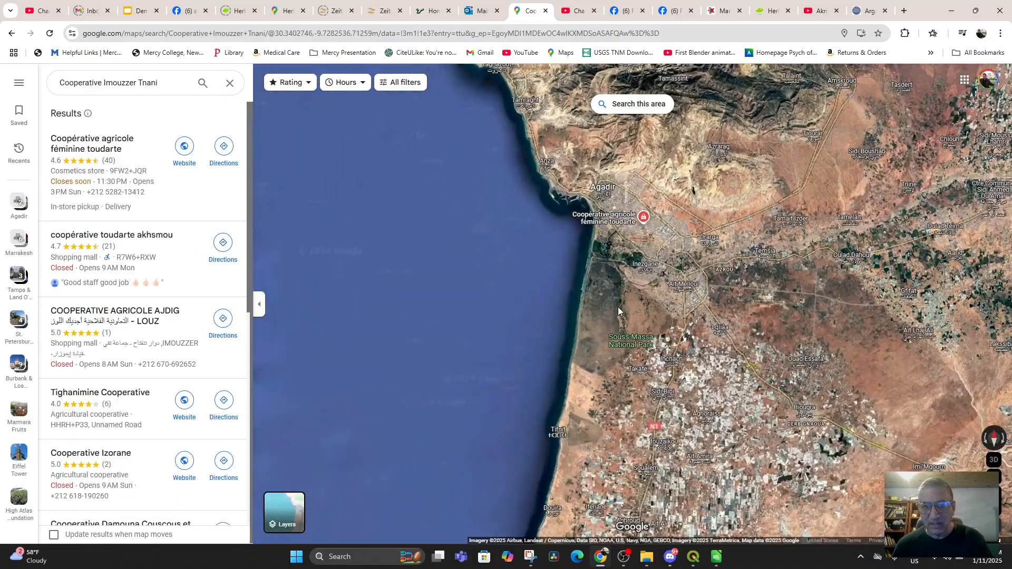
pyautogui.scroll(3, 642, 250)
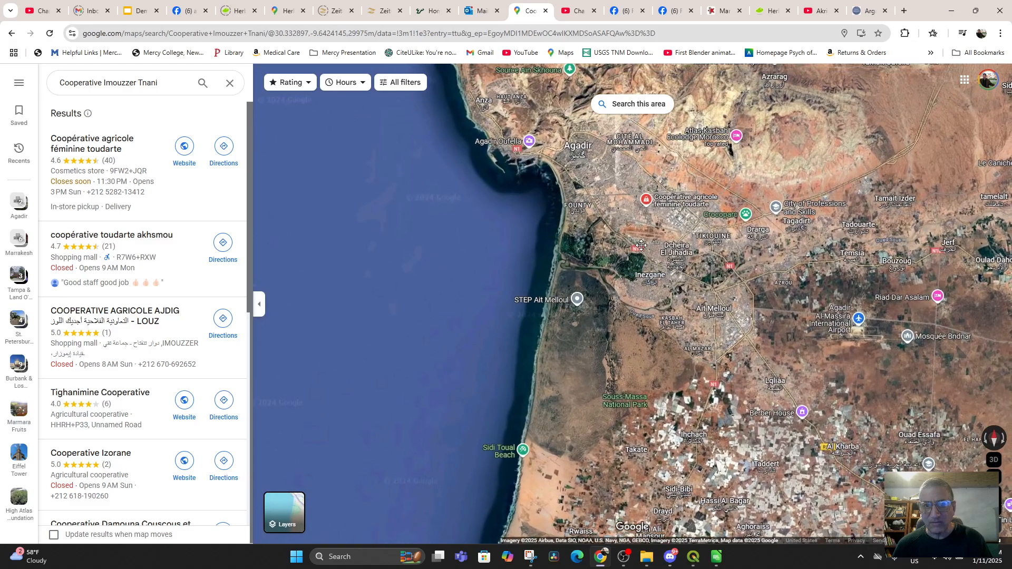
pyautogui.scroll(2, 611, 296)
pyautogui.scroll(2, 610, 285)
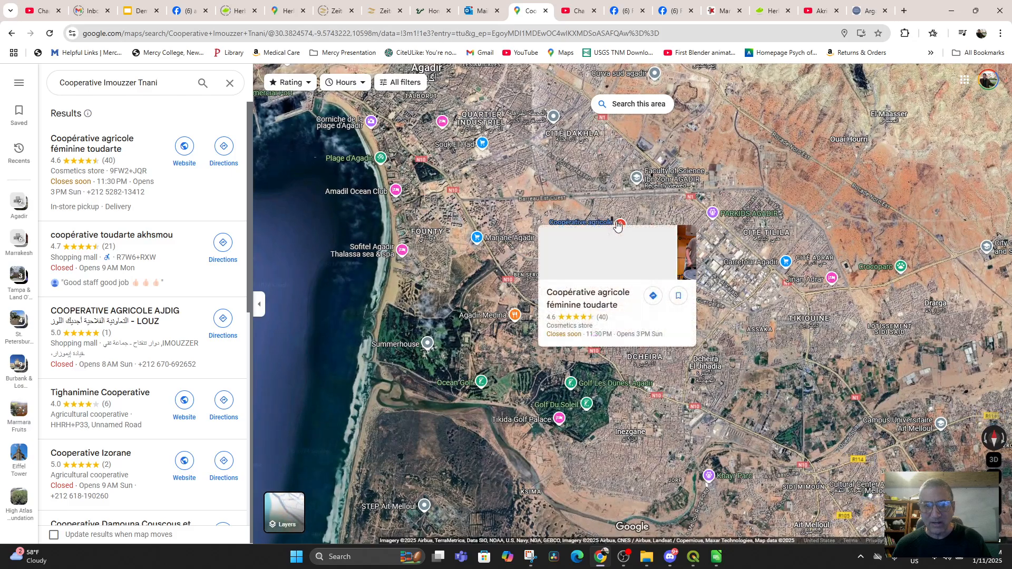
pyautogui.moveTo(615, 226)
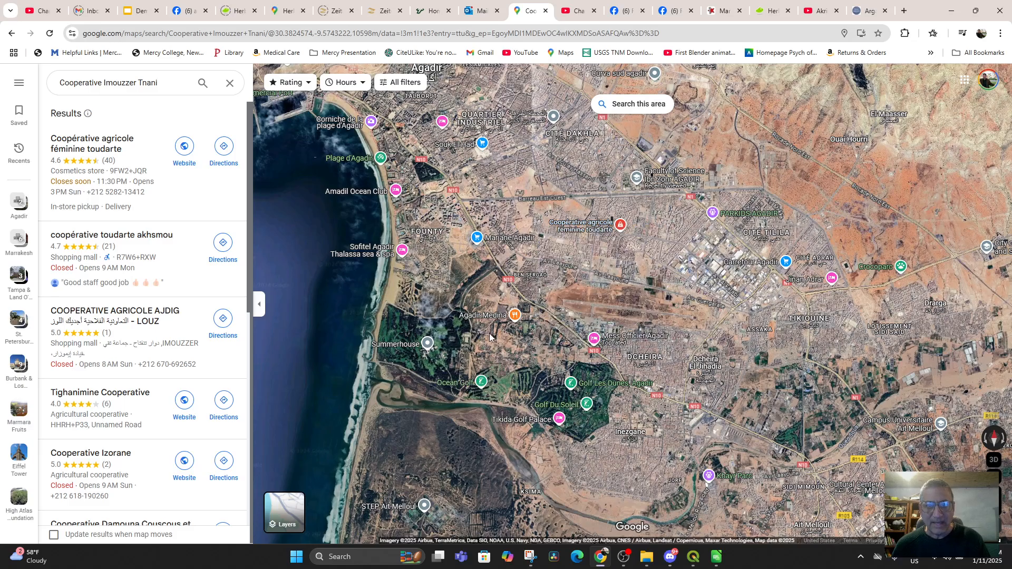
# Step: Copy the coordinates of Coopérative agricole féminine toudarte from the map and switch to the QGIS project window
pyautogui.rightClick(621, 234)
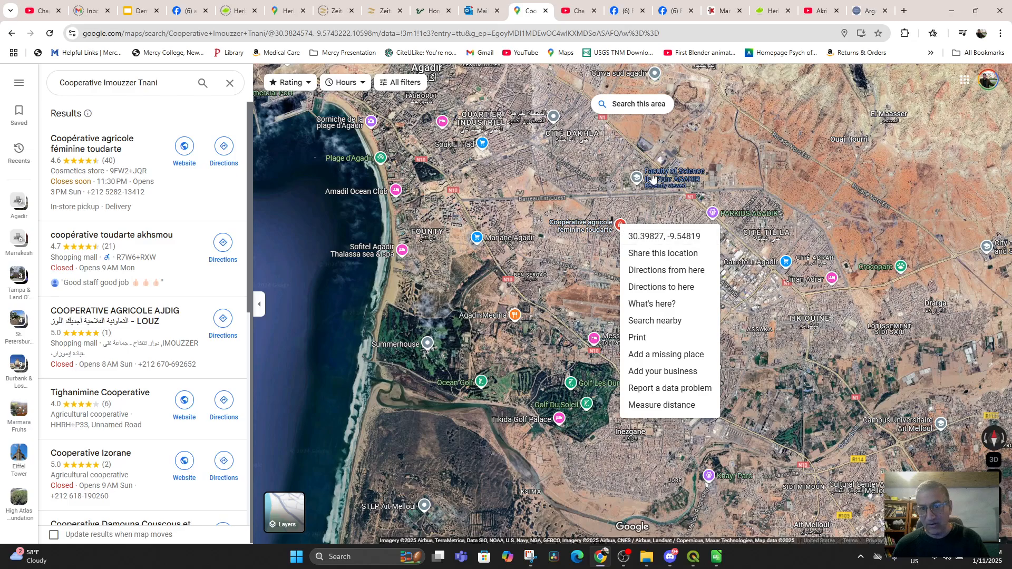
pyautogui.click(644, 241)
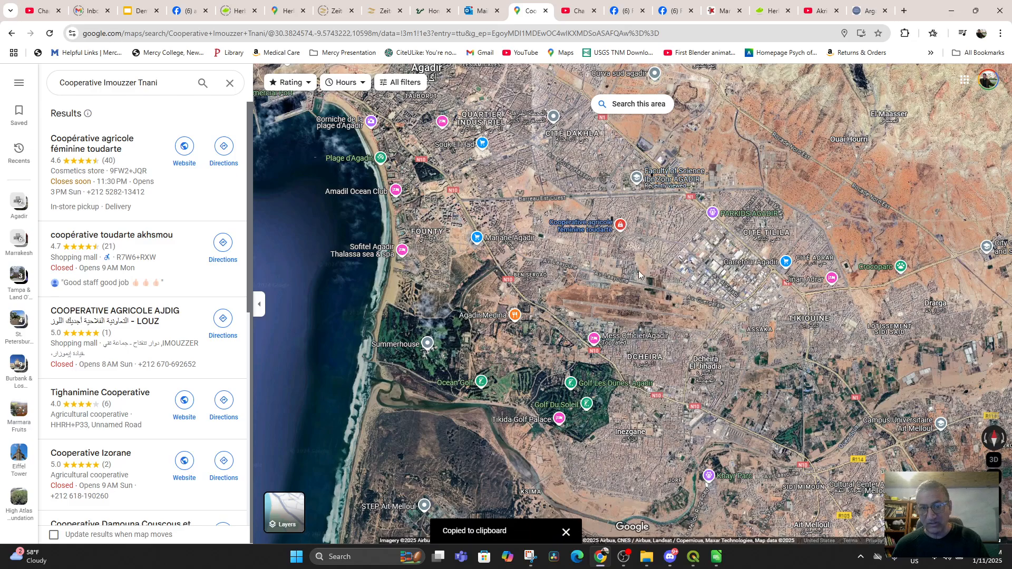
pyautogui.moveTo(695, 556)
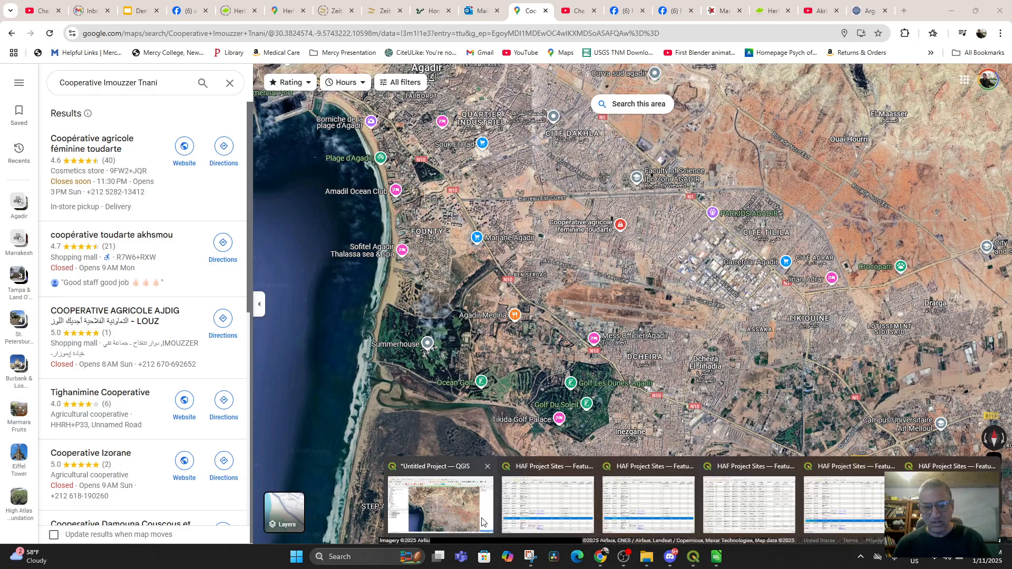
pyautogui.click(441, 504)
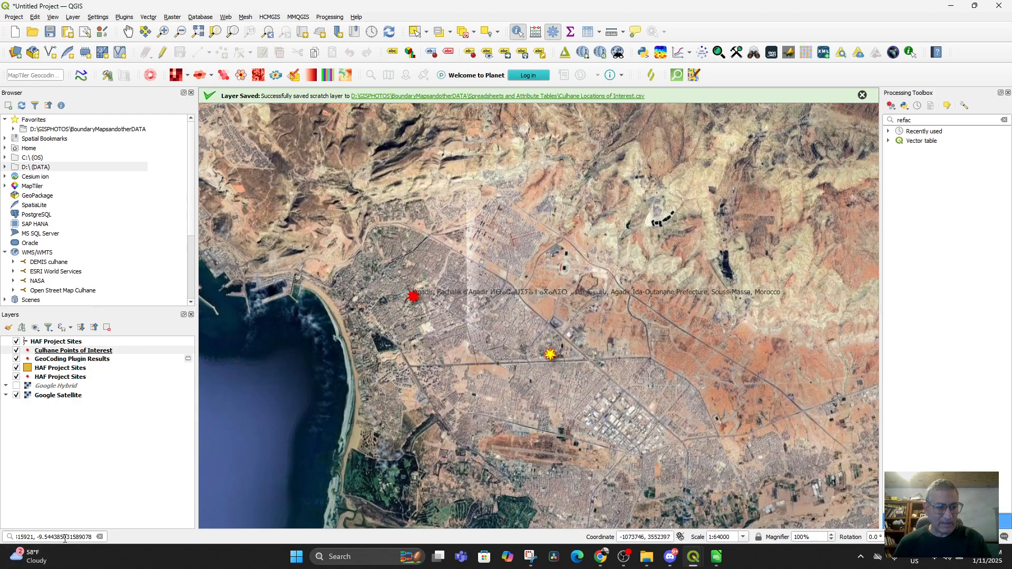
# Step: Replace the locator text with the copied coordinates and go to 30.39826669°N -9.548185519°E in EPSG:4326 - WGS 84
pyautogui.click(98, 536)
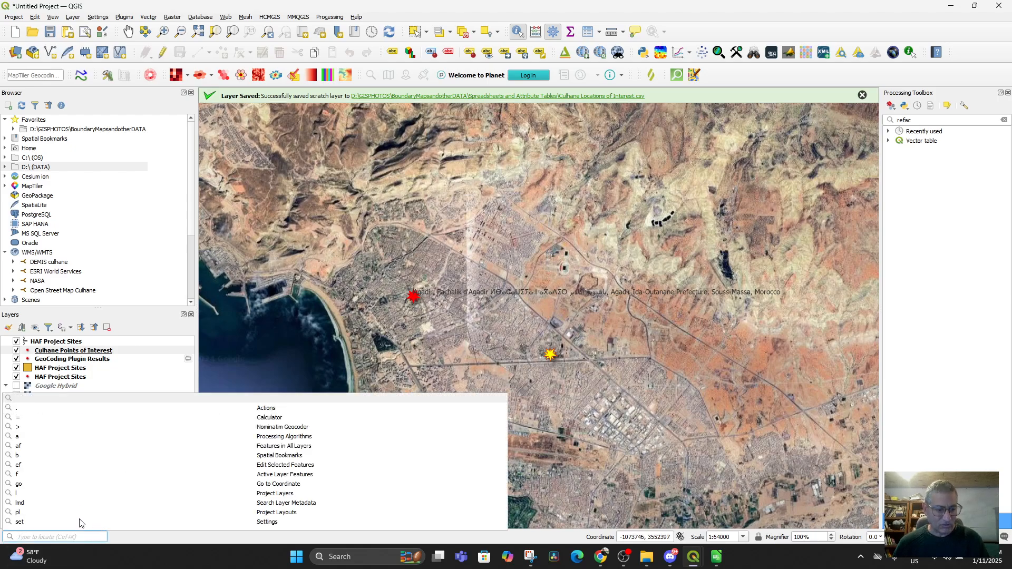
pyautogui.hotkey('ctrl', 'v')
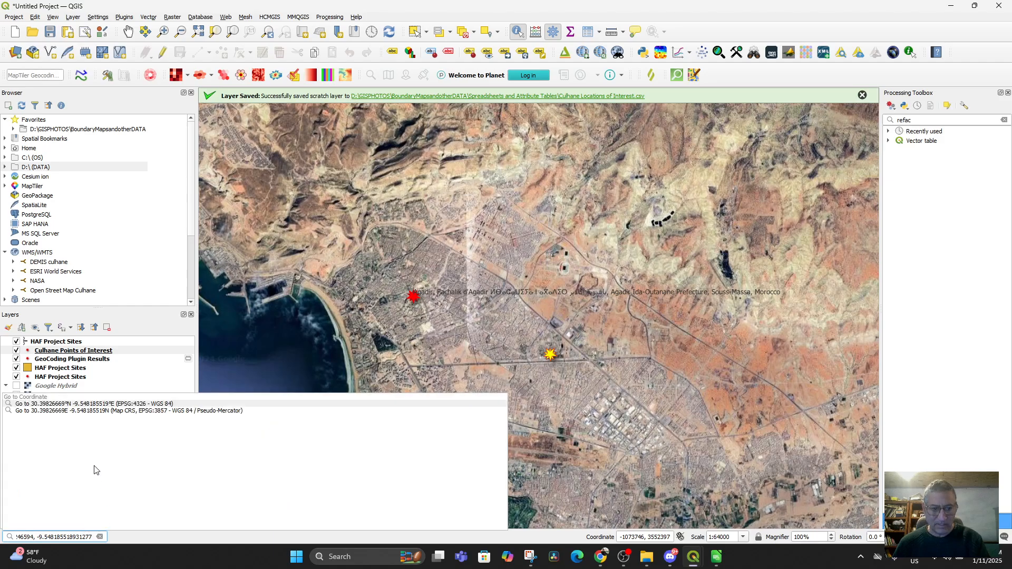
pyautogui.click(83, 404)
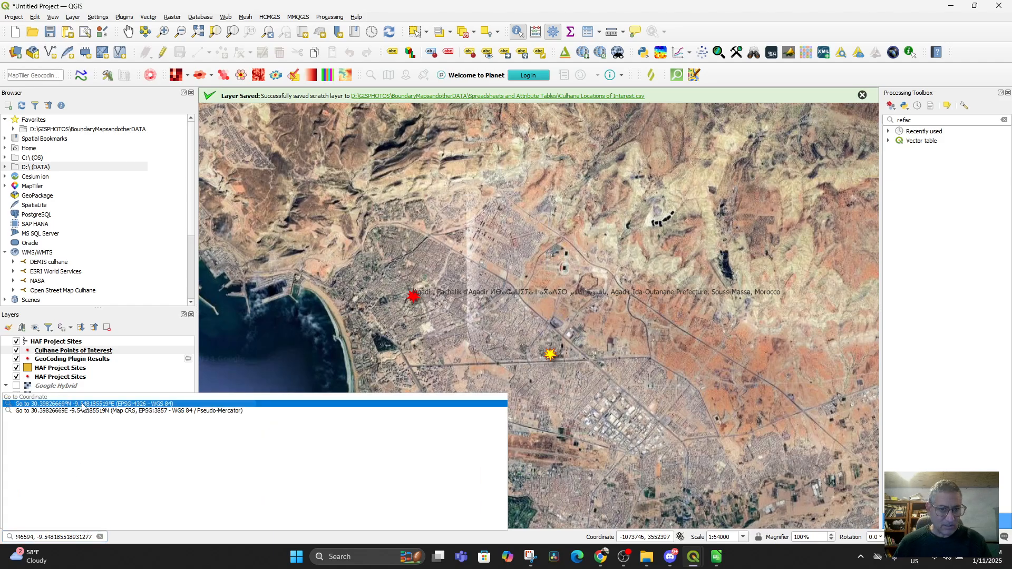
pyautogui.click(83, 404)
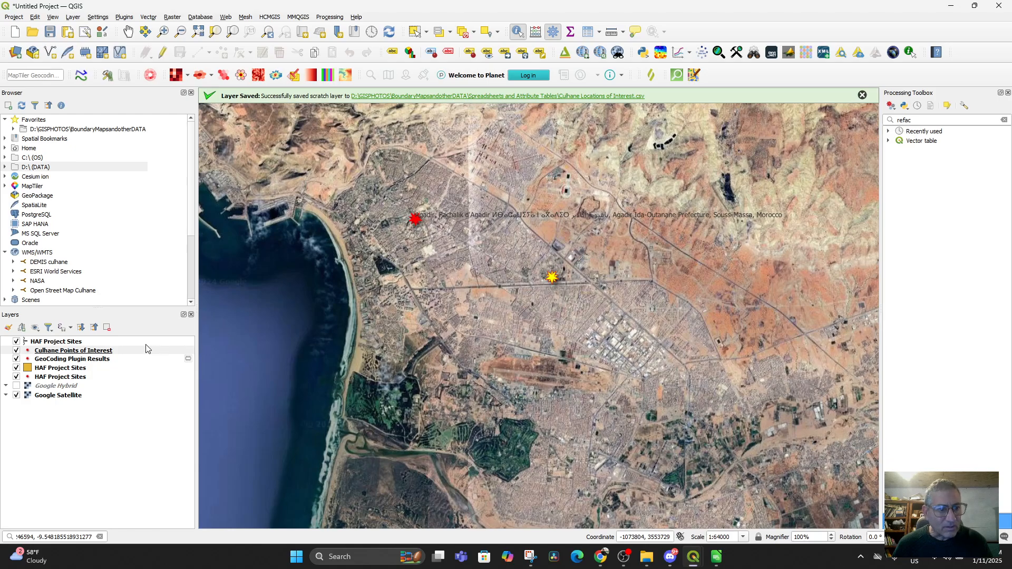
# Step: Select the Culhane Points of Interest layer, revisit the WGS 84 coordinate, and look over the area around the marked points
pyautogui.click(66, 351)
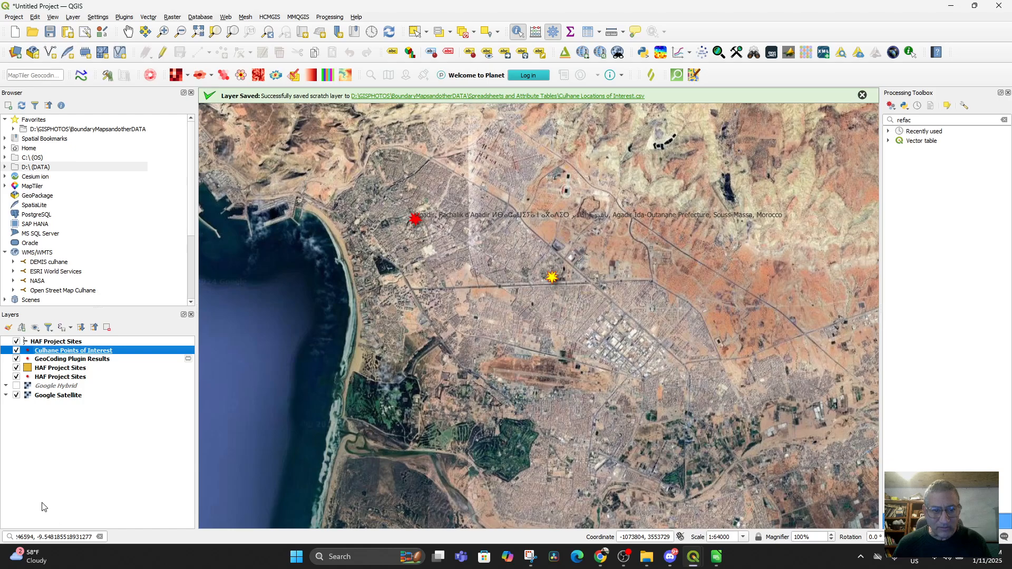
pyautogui.click(69, 537)
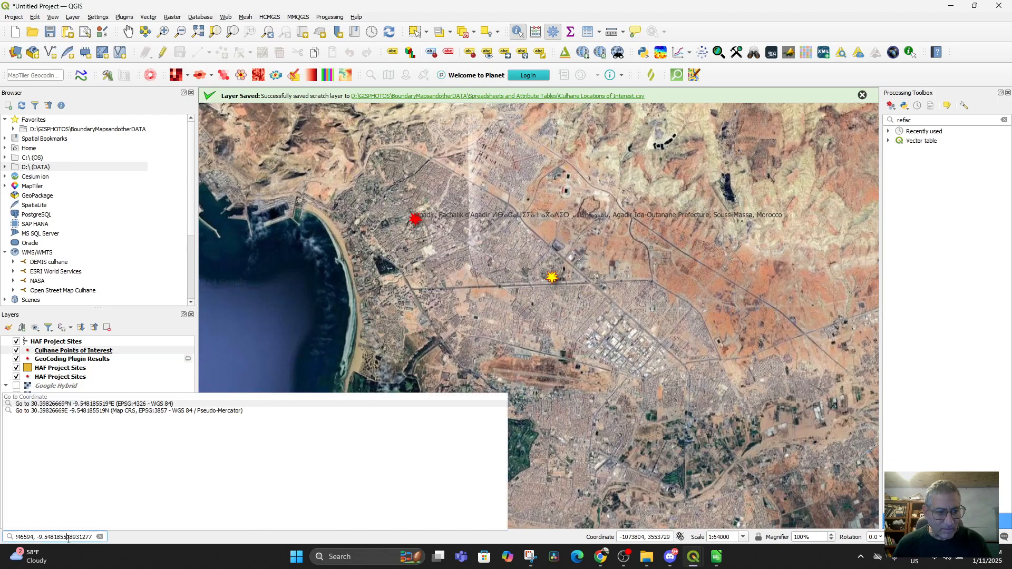
pyautogui.click(53, 404)
pyautogui.click(53, 405)
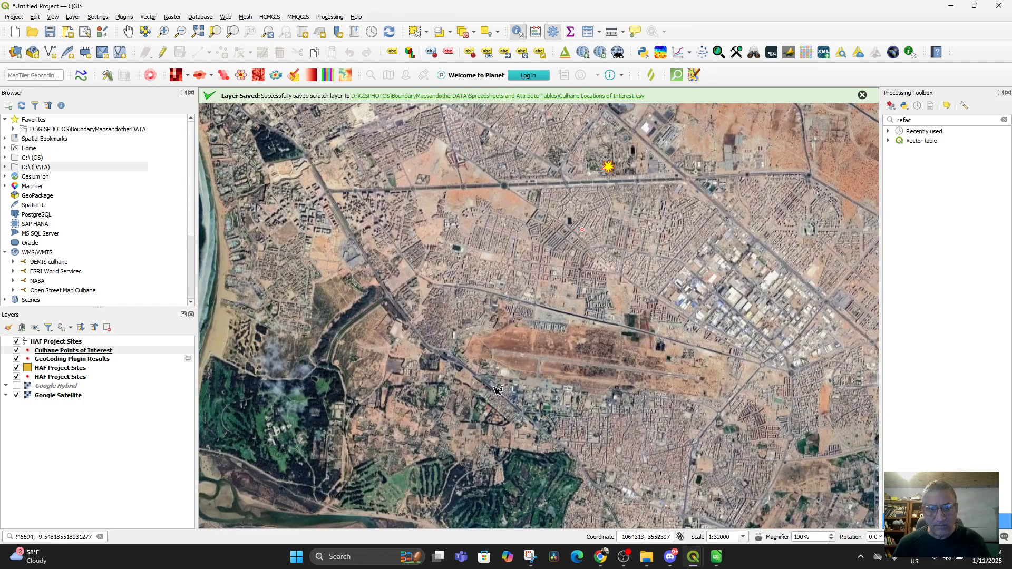
pyautogui.scroll(1, 495, 388)
pyautogui.moveTo(553, 349); pyautogui.dragTo(545, 447)
pyautogui.moveTo(542, 383); pyautogui.dragTo(541, 424)
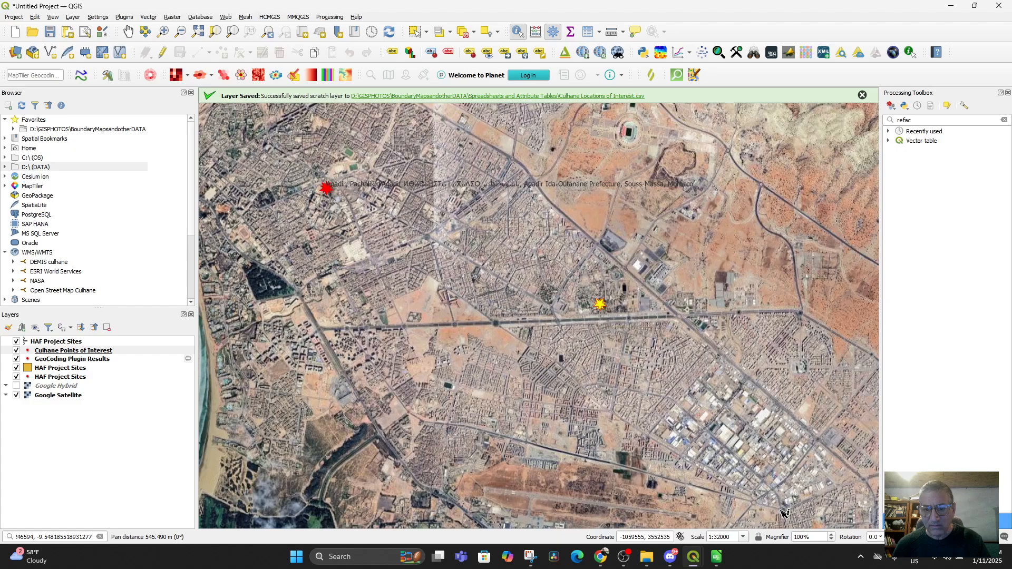
# Step: Set the map scale to 1:2500 and go to the cooperative's WGS 84 coordinate again
pyautogui.click(74, 352)
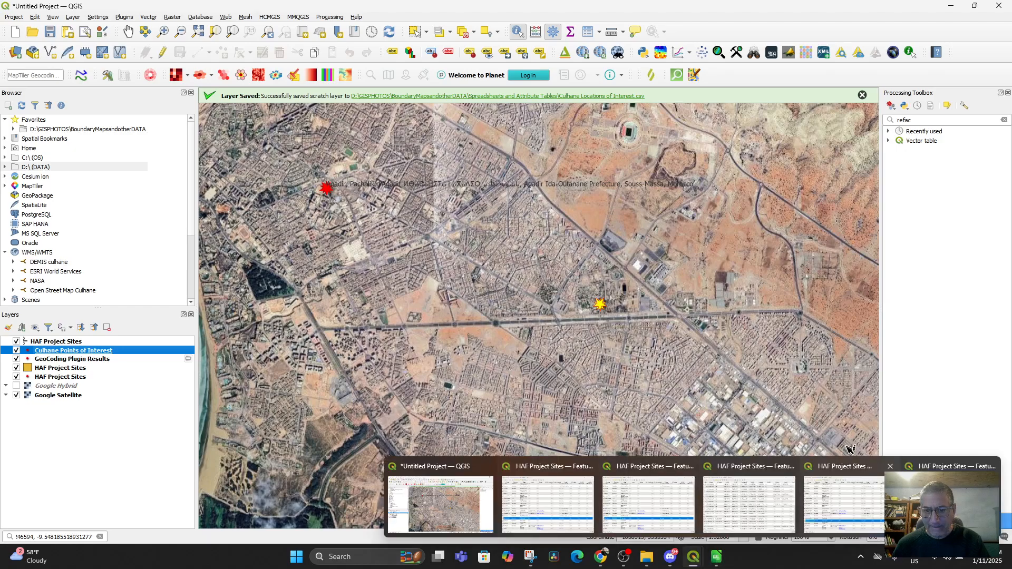
pyautogui.click(984, 409)
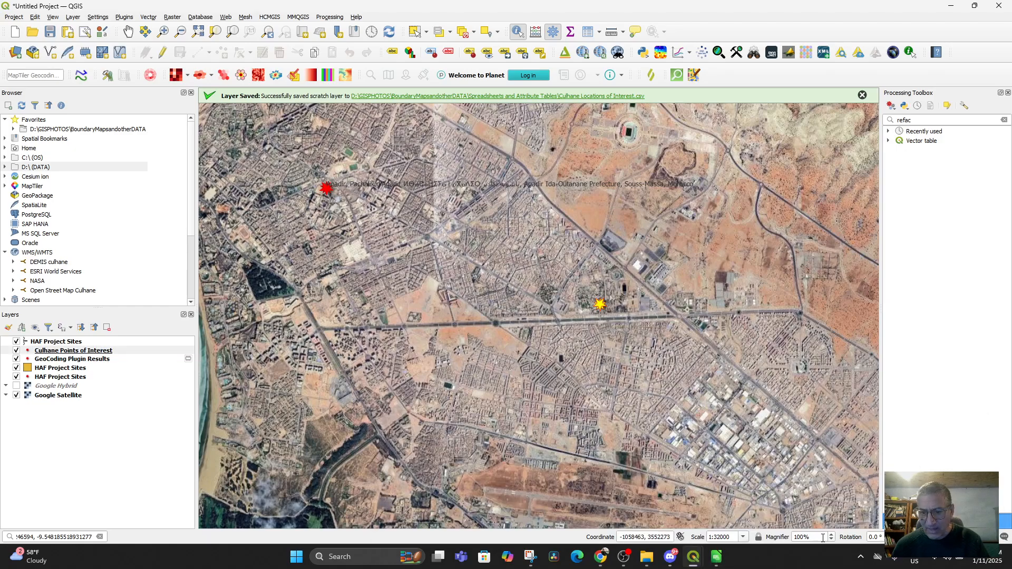
pyautogui.click(744, 538)
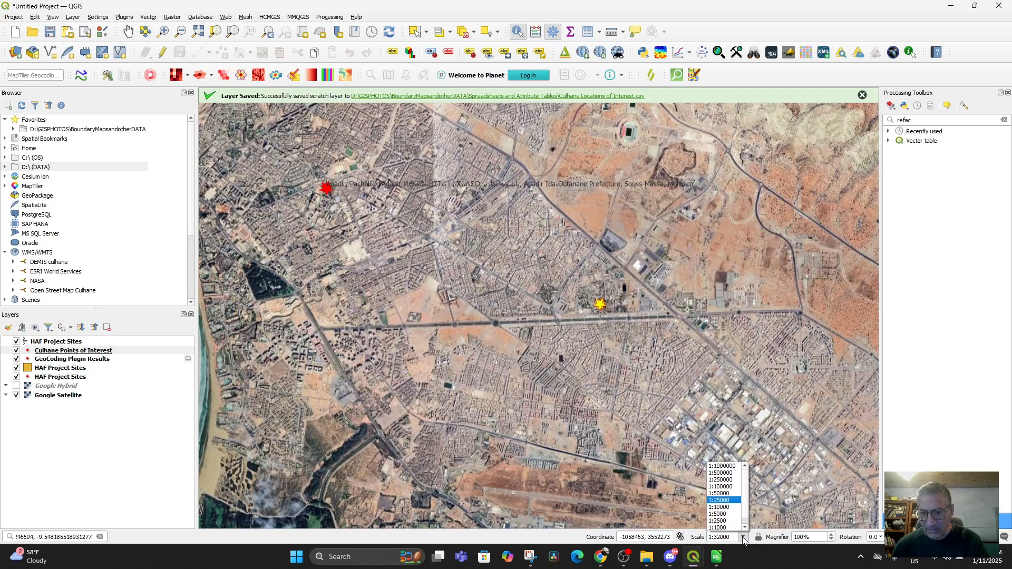
pyautogui.click(722, 522)
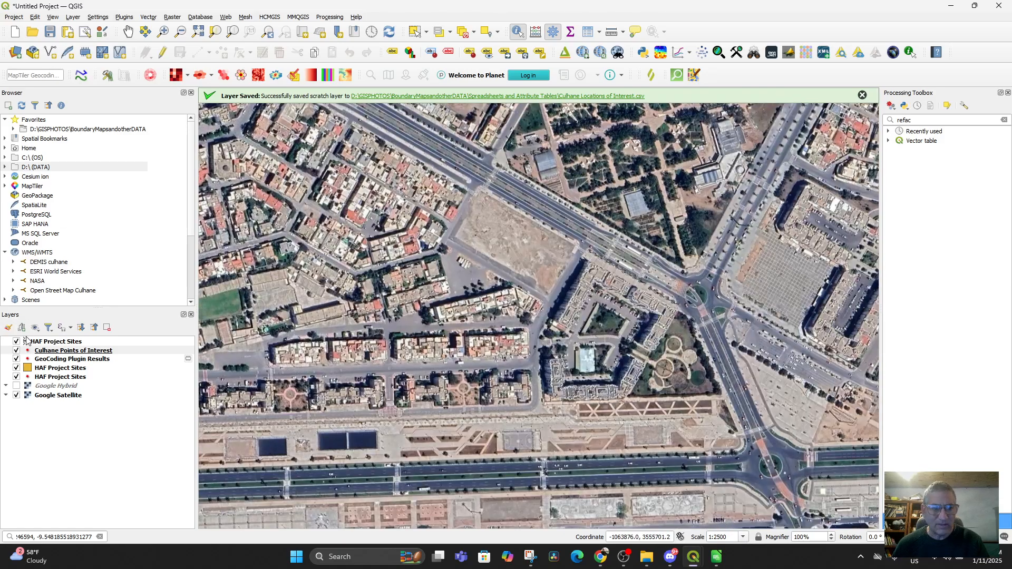
pyautogui.doubleClick(64, 536)
pyautogui.click(52, 404)
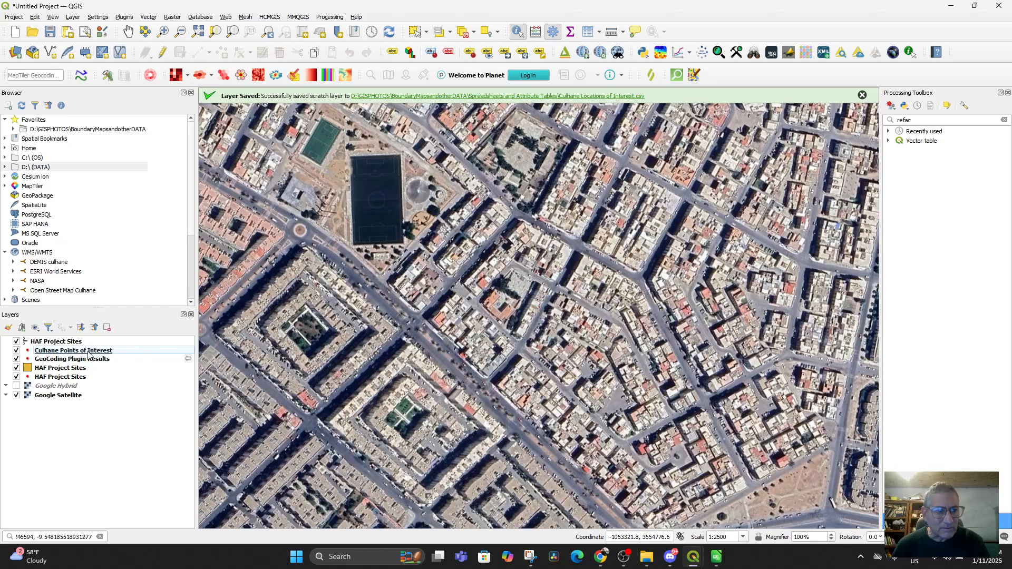
# Step: Examine the streets and neighbourhoods around the cooperative's coordinate on the satellite imagery
pyautogui.scroll(-3, 427, 334)
pyautogui.scroll(2, 469, 366)
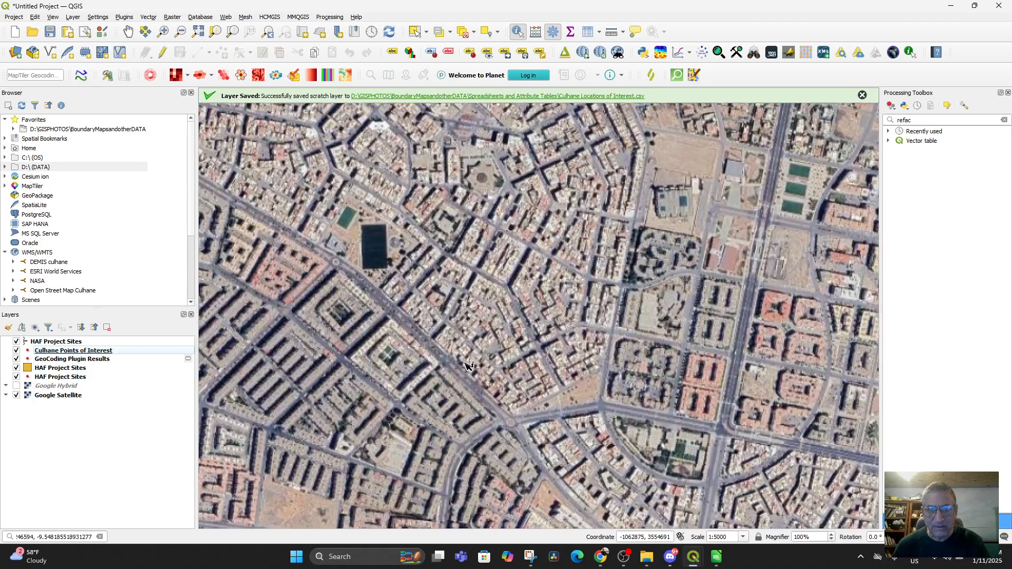
pyautogui.scroll(-1, 490, 292)
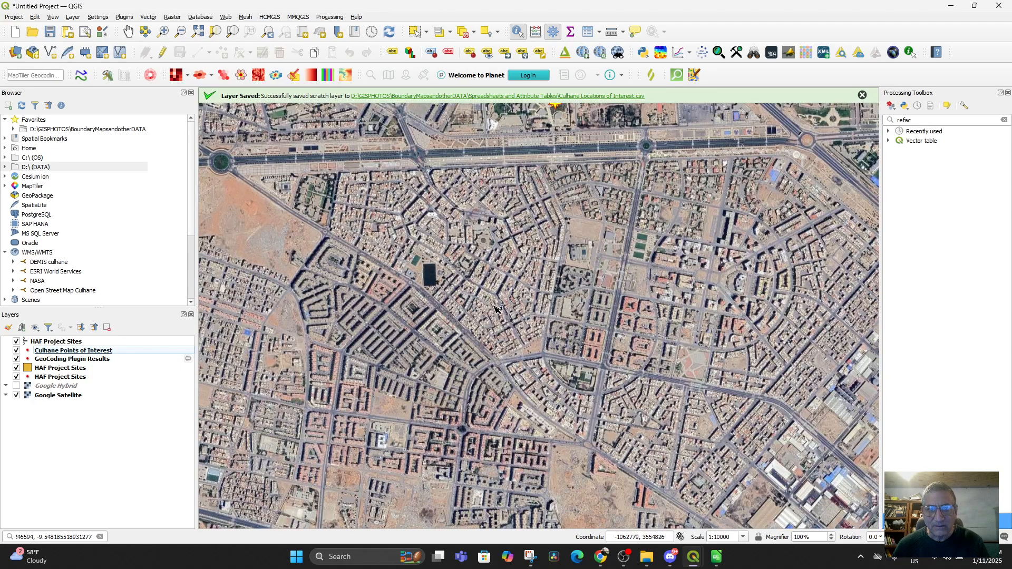
pyautogui.click(501, 402)
pyautogui.moveTo(495, 350); pyautogui.dragTo(520, 291)
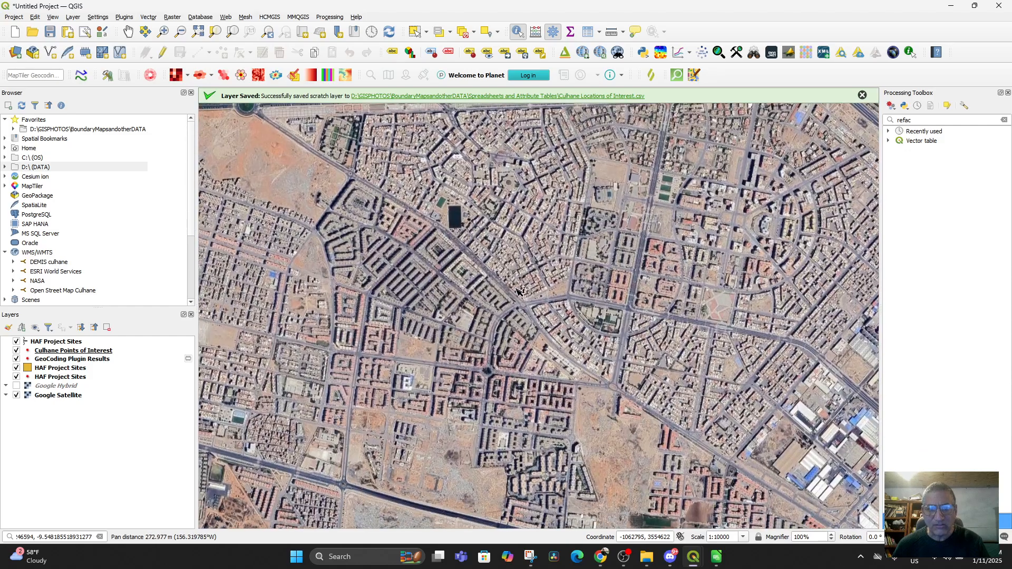
# Step: Recopy the coordinates at the Coopérative agricole féminine toudarte marker in Google Maps and return to the QGIS project
pyautogui.click(601, 563)
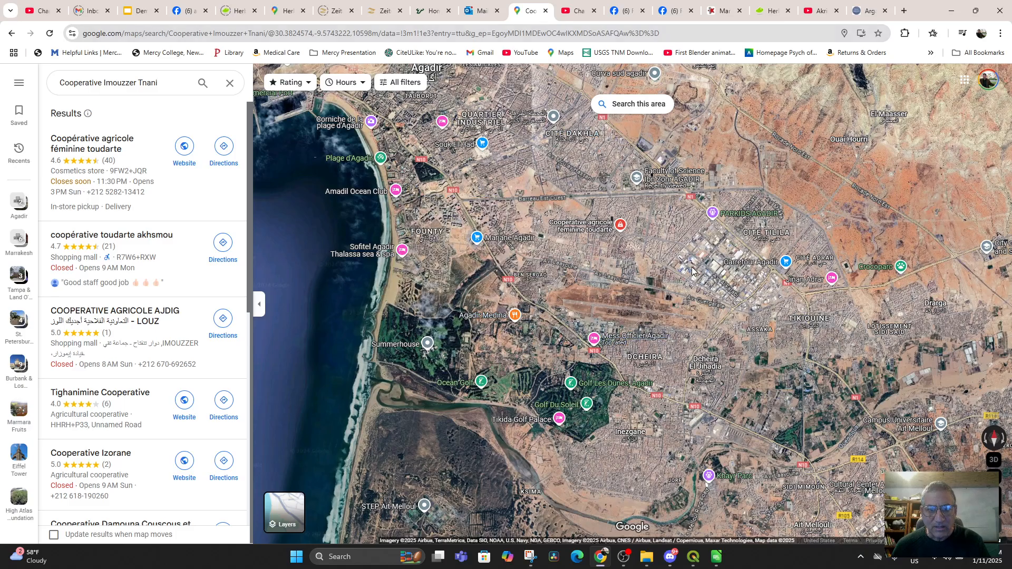
pyautogui.rightClick(618, 227)
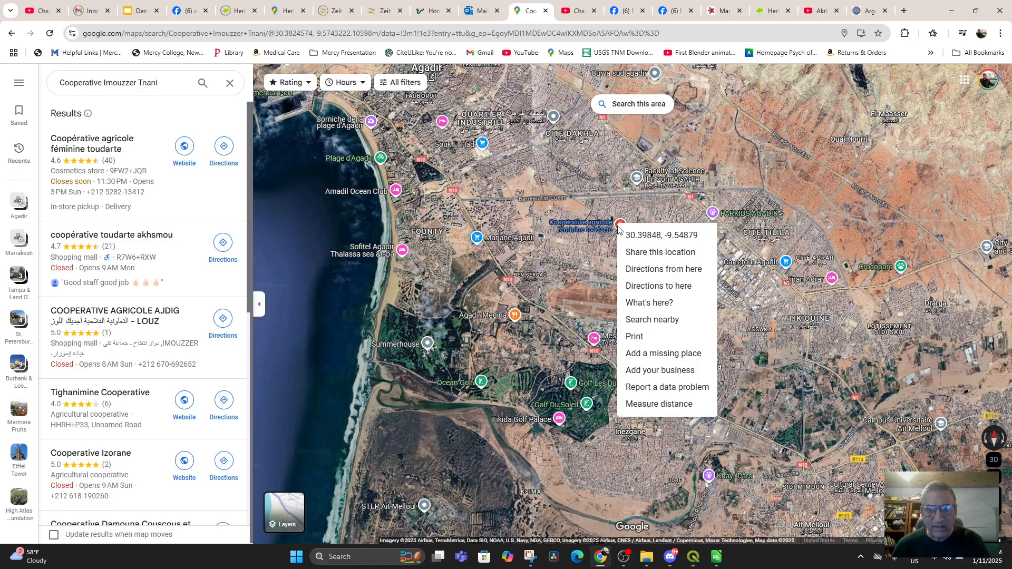
pyautogui.click(642, 237)
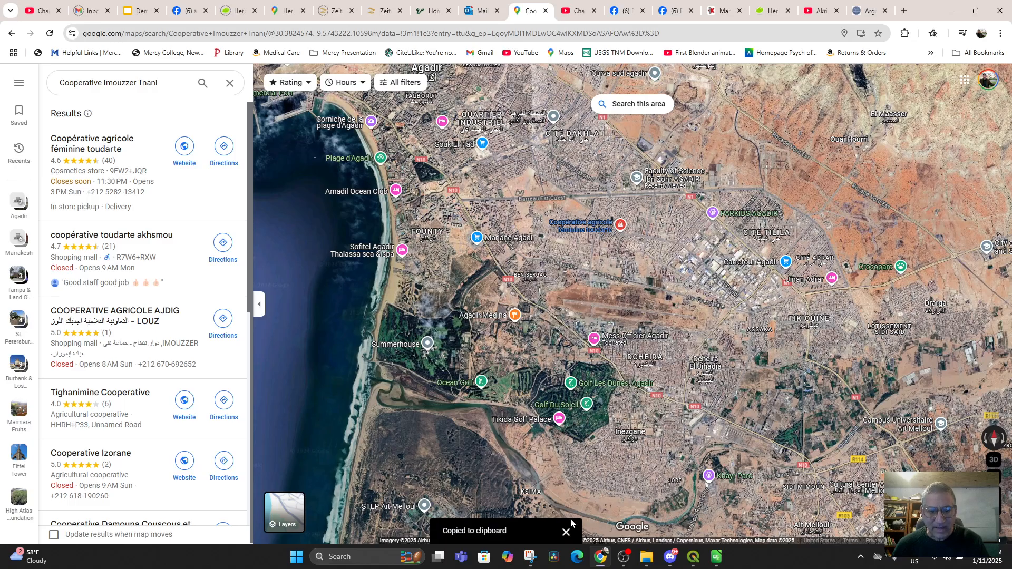
pyautogui.click(691, 560)
pyautogui.click(451, 514)
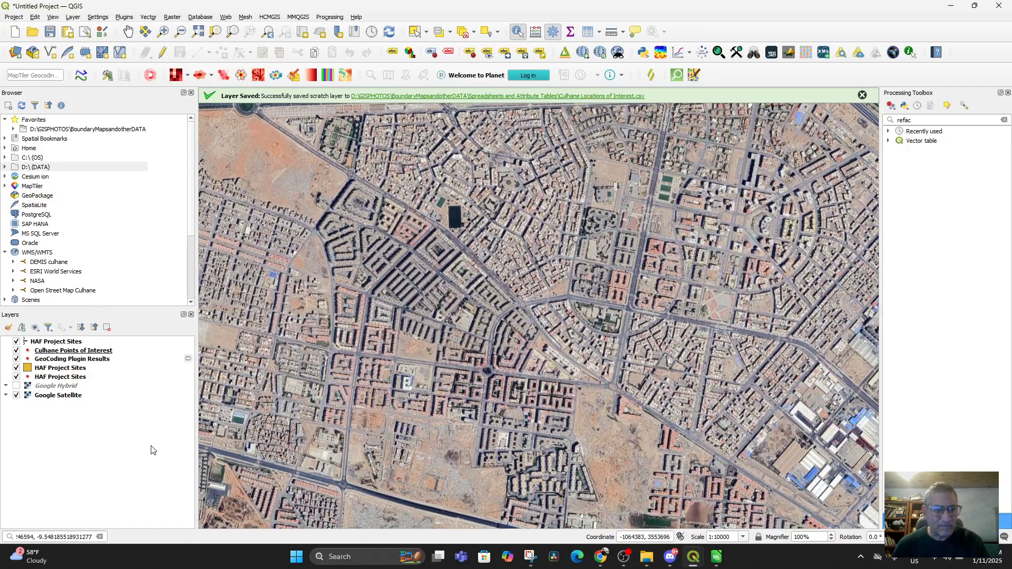
# Step: Replace the locator text with the newly copied coordinates and go to 30.3984753°N -9.548790882°E in EPSG:4326 - WGS 84
pyautogui.click(73, 352)
pyautogui.click(54, 537)
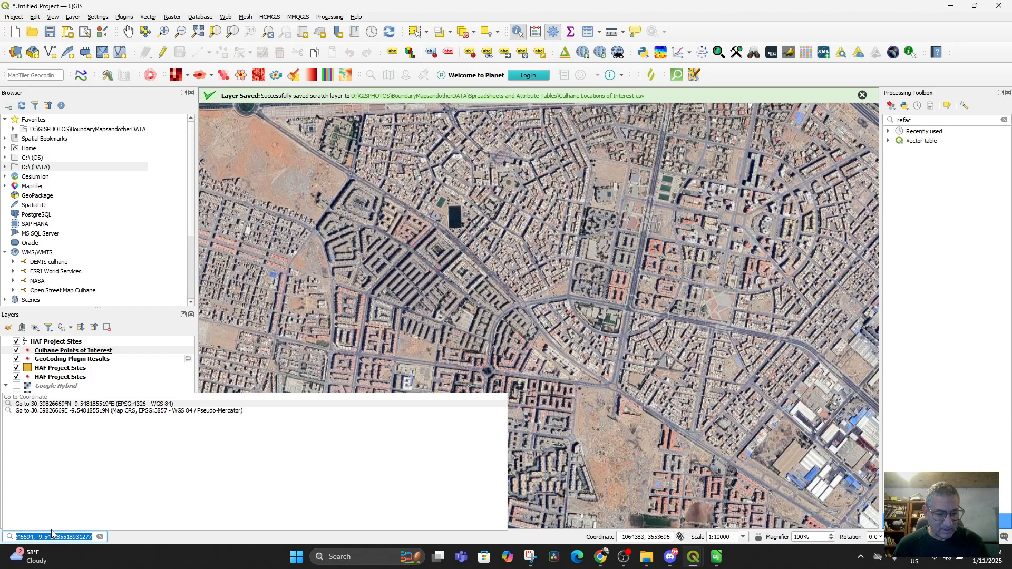
pyautogui.click(100, 537)
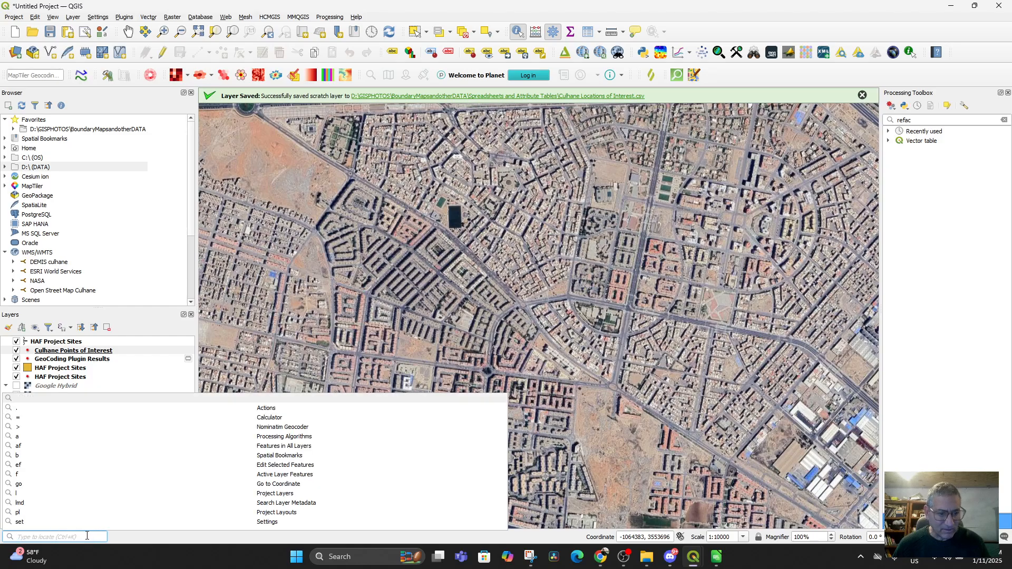
pyautogui.hotkey('ctrl', 'v')
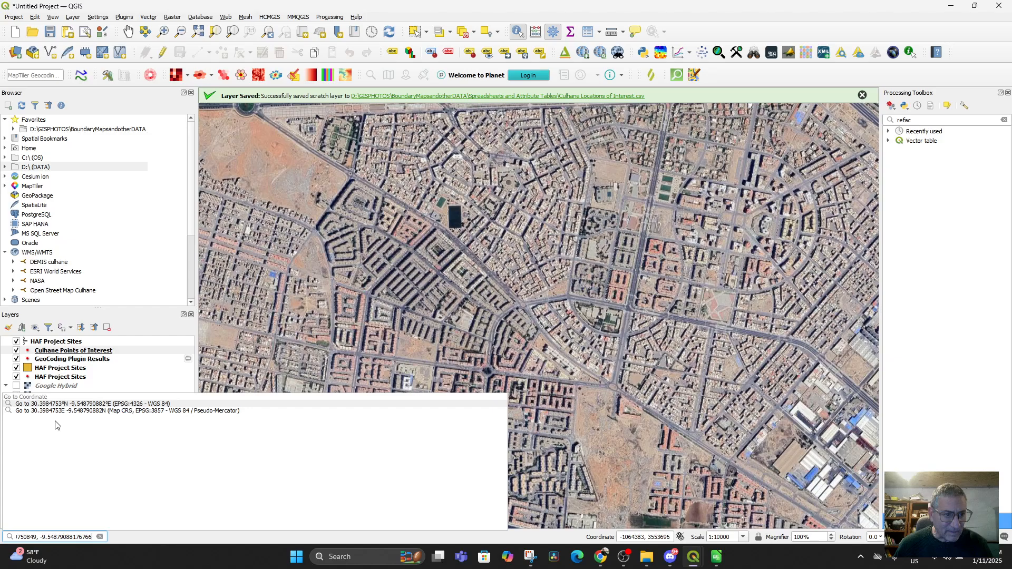
pyautogui.click(58, 404)
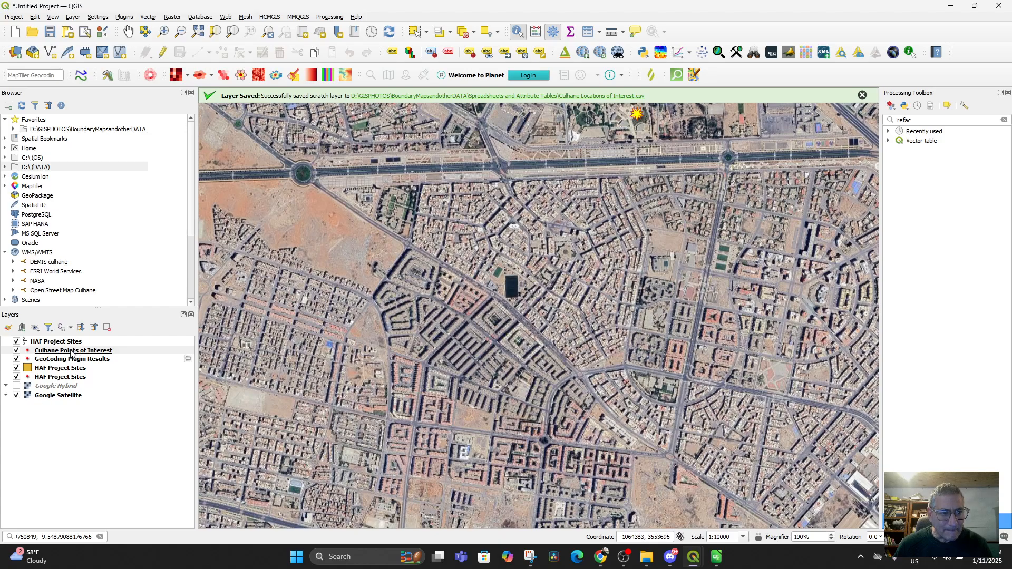
# Step: Hide the GeoCoding Plugin Results layer and view the cooperative's WGS 84 coordinate at a scale of 1:1000
pyautogui.click(16, 359)
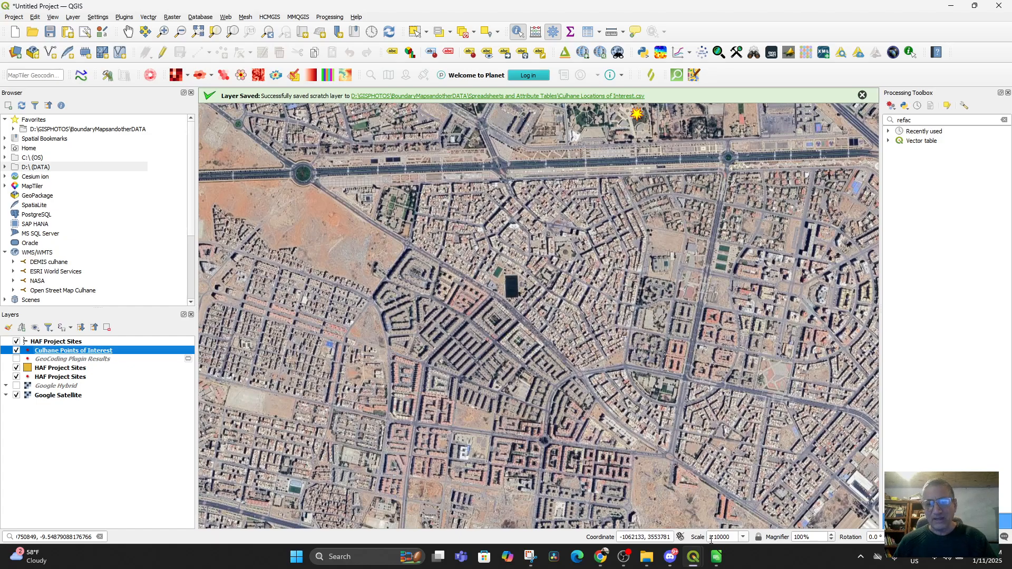
pyautogui.click(744, 538)
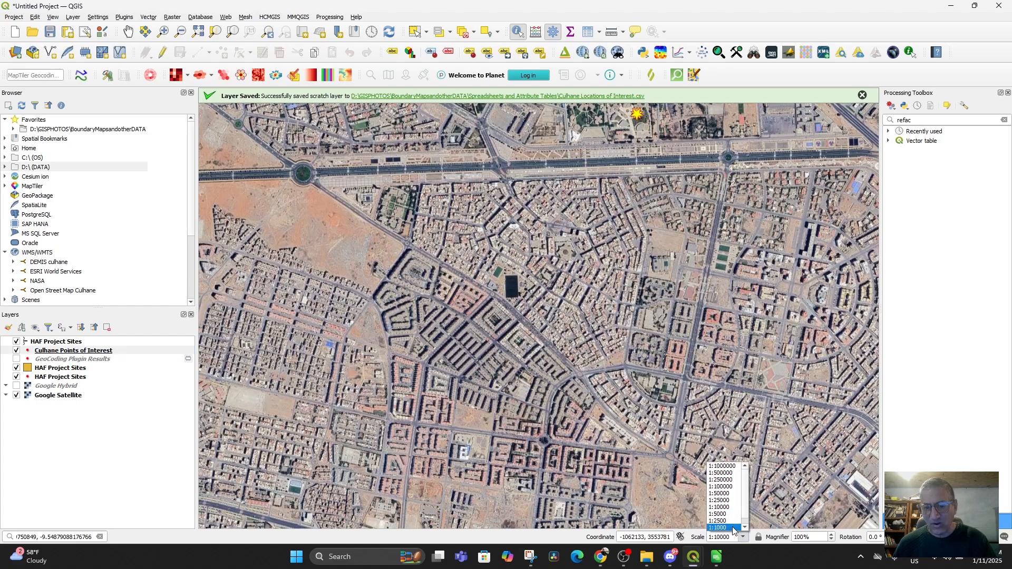
pyautogui.click(732, 528)
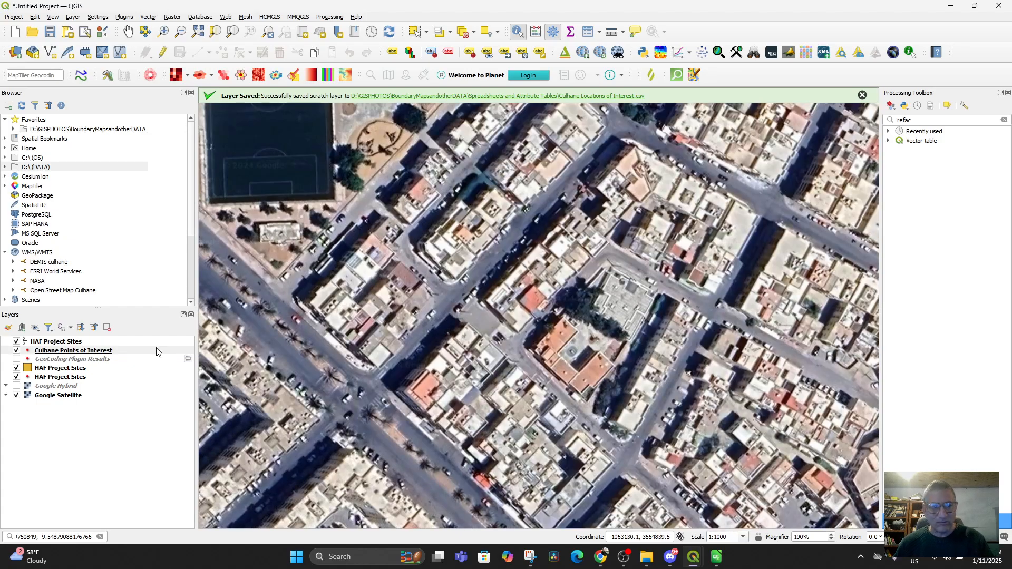
pyautogui.click(77, 536)
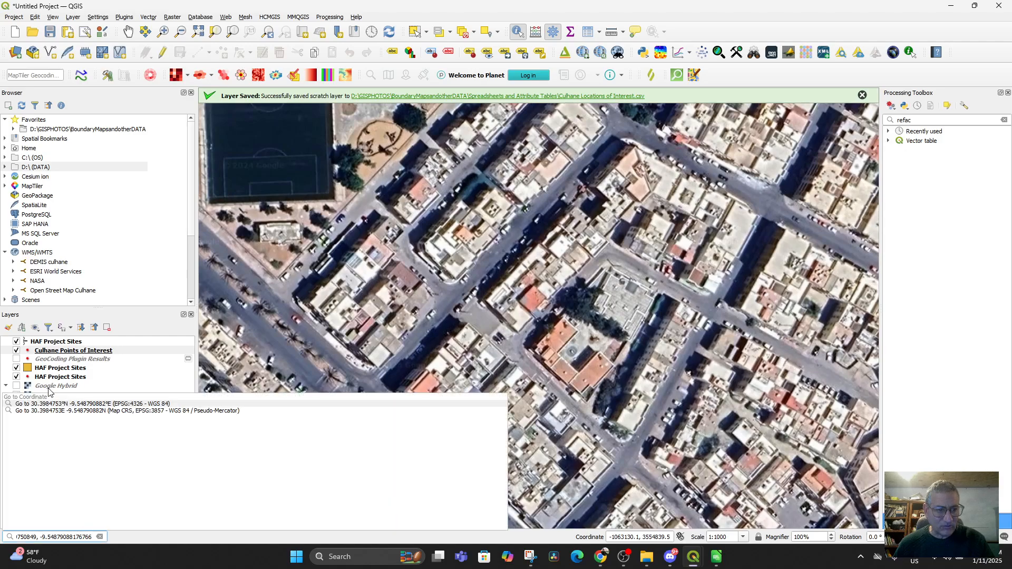
pyautogui.click(53, 404)
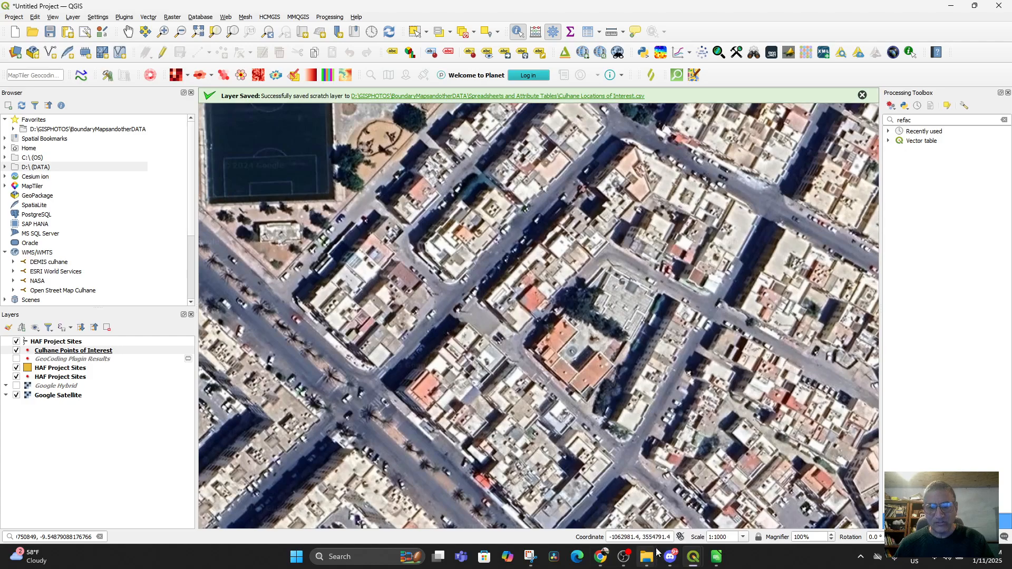
# Step: Switch to Google Maps and examine the streets around the Coopérative agricole féminine toudarte marker
pyautogui.click(599, 556)
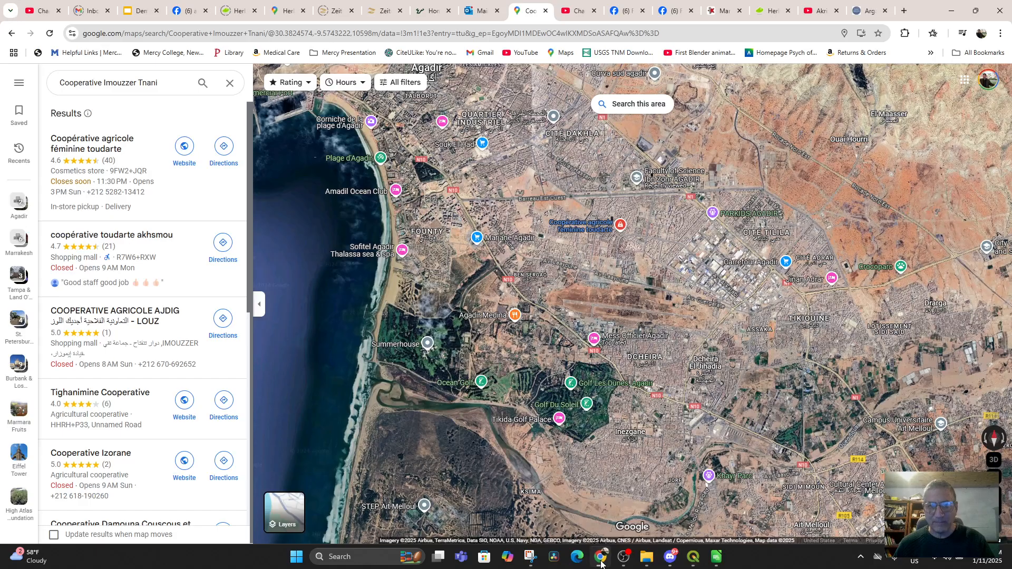
pyautogui.scroll(5, 616, 226)
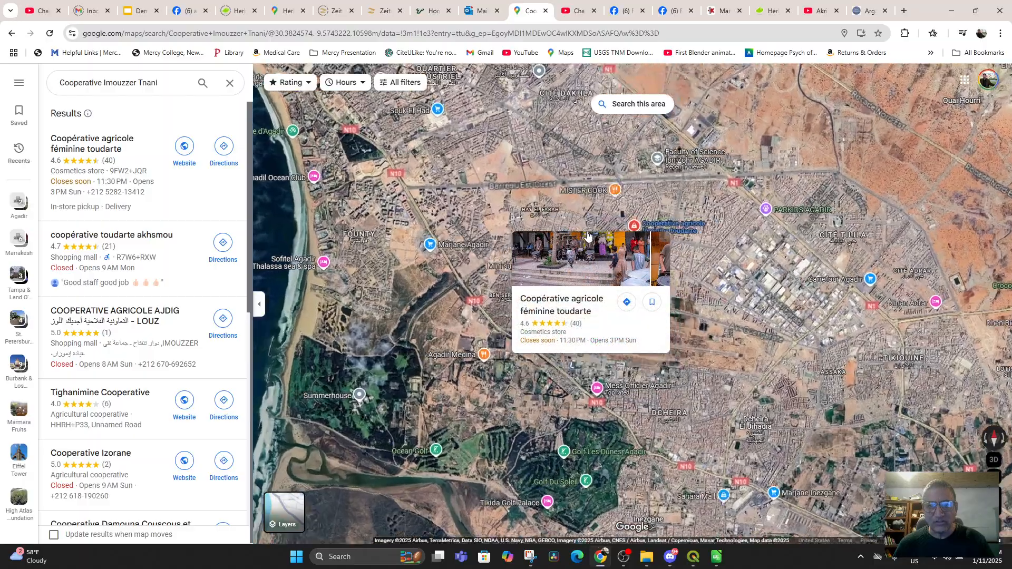
pyautogui.scroll(5, 719, 258)
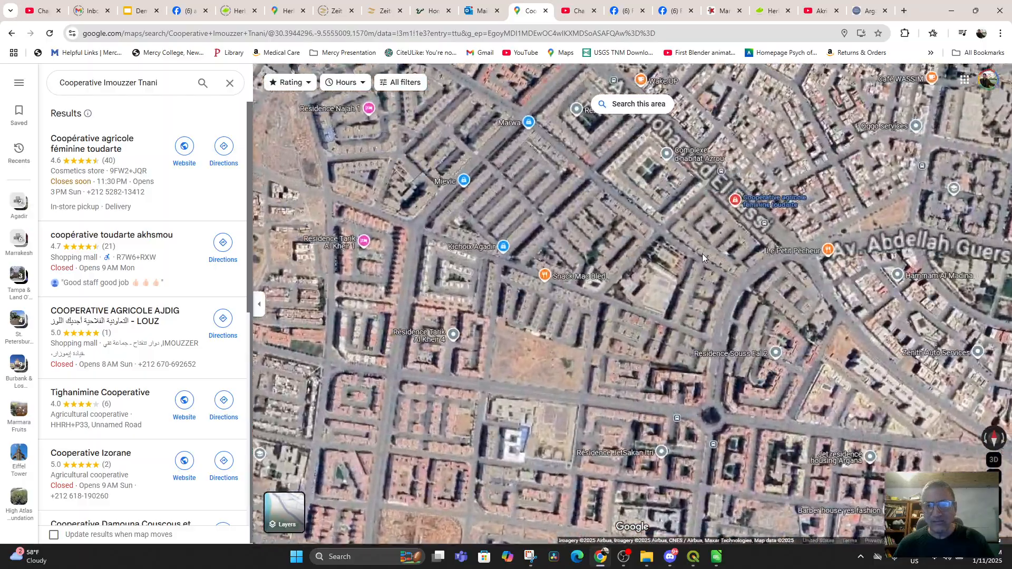
pyautogui.scroll(3, 690, 272)
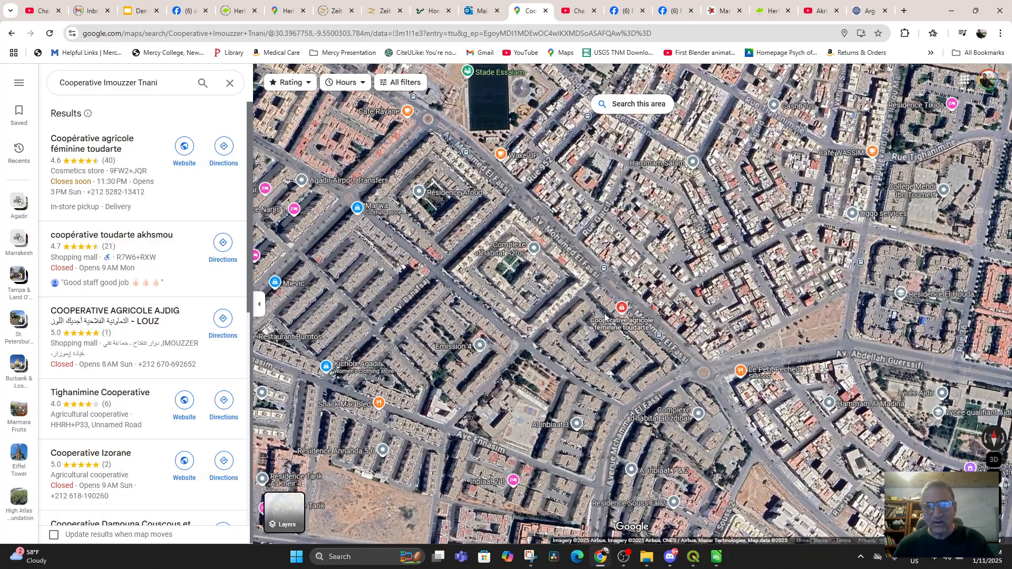
pyautogui.scroll(2, 630, 321)
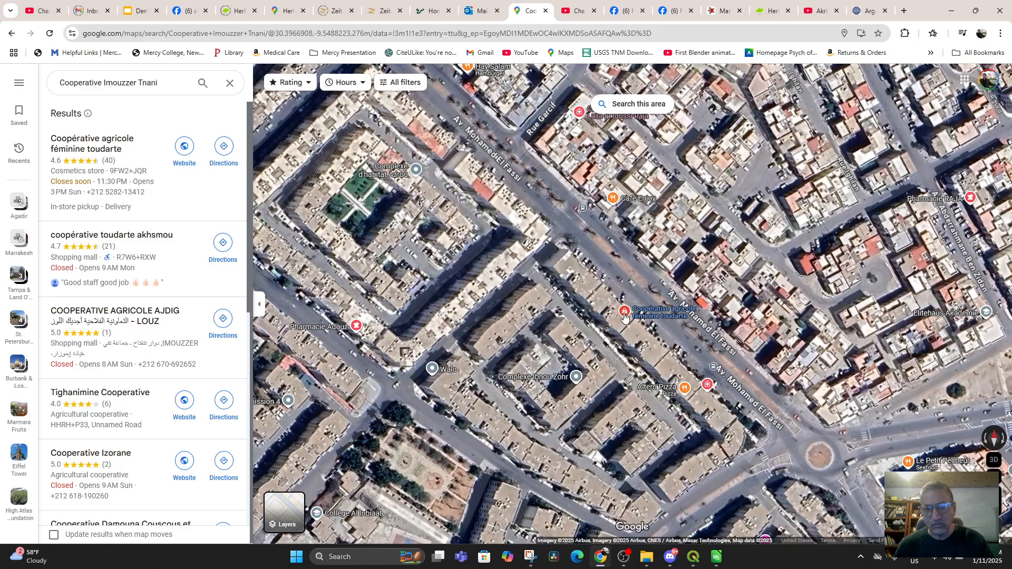
pyautogui.scroll(-2, 568, 363)
pyautogui.scroll(-1, 481, 208)
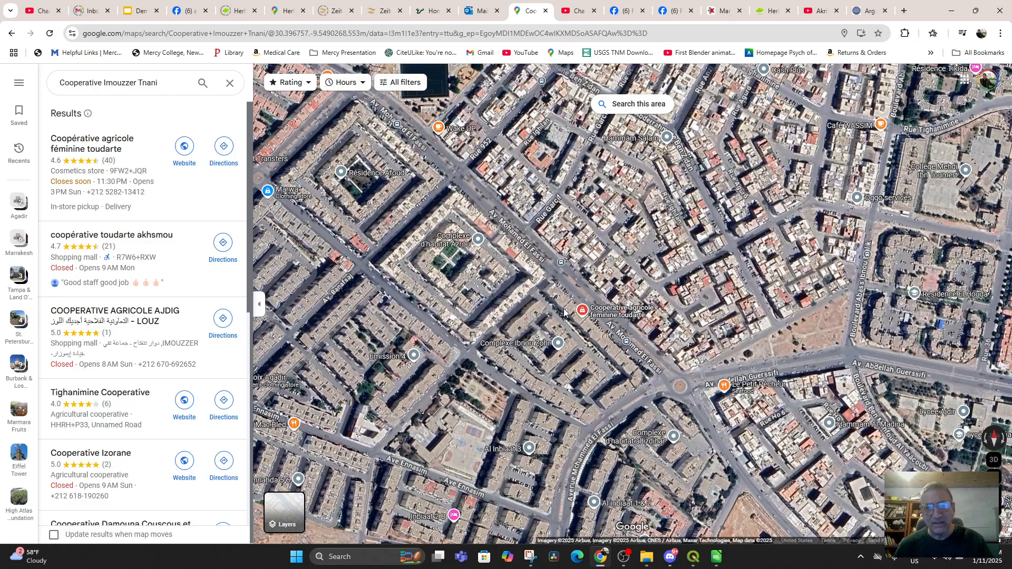
# Step: Return to QGIS and find the cooperative's block on the satellite imagery at 1:2000, checking it against the Google Maps marker
pyautogui.moveTo(693, 557)
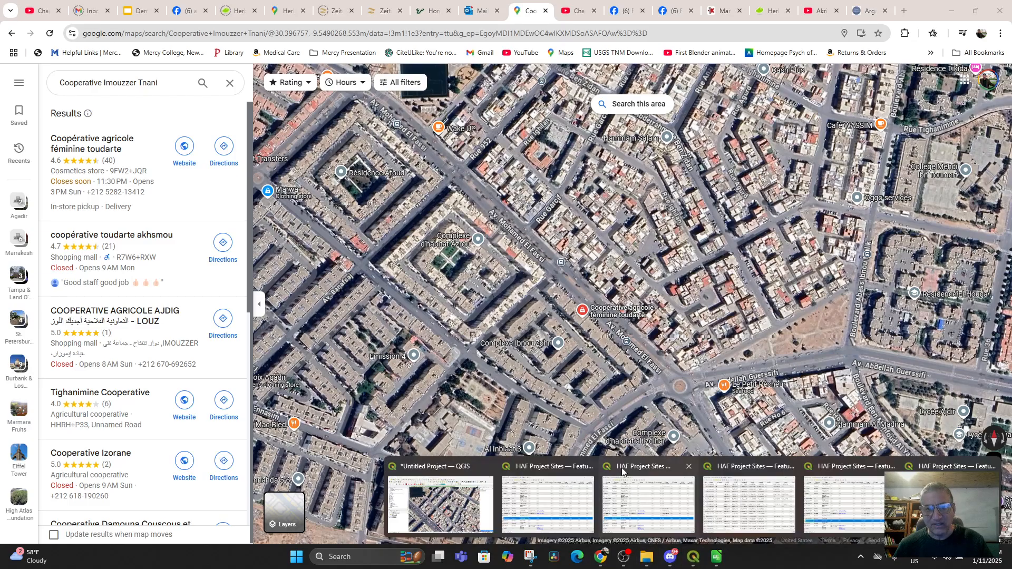
pyautogui.click(481, 532)
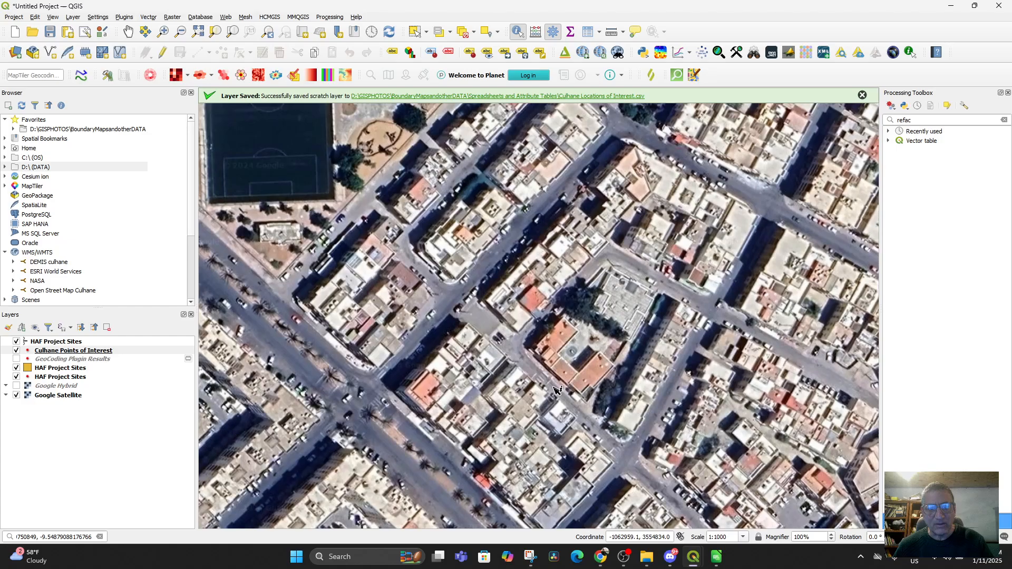
pyautogui.moveTo(535, 416); pyautogui.dragTo(602, 259)
pyautogui.moveTo(613, 444); pyautogui.dragTo(559, 376)
pyautogui.scroll(-2, 553, 377)
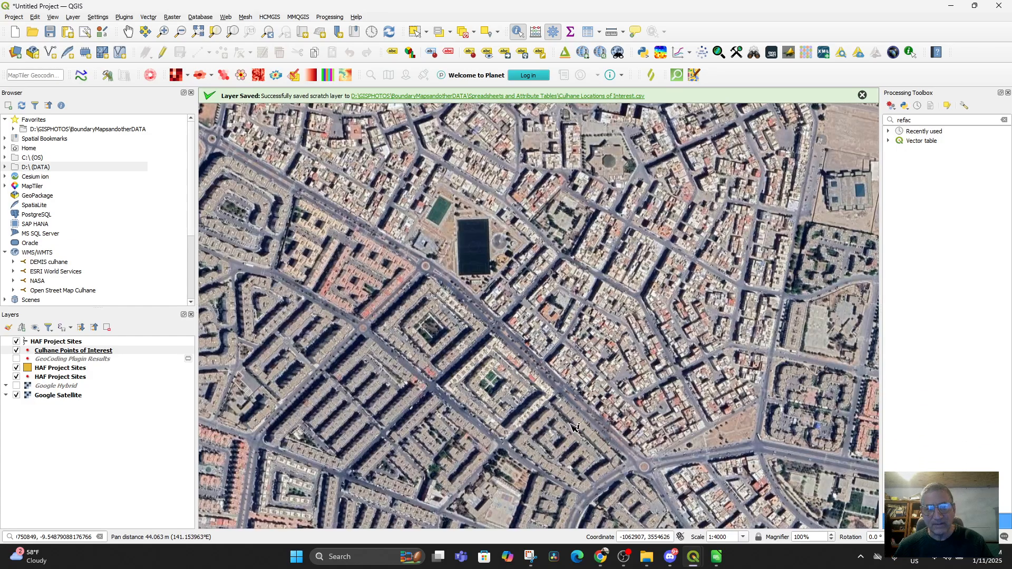
pyautogui.scroll(1, 586, 421)
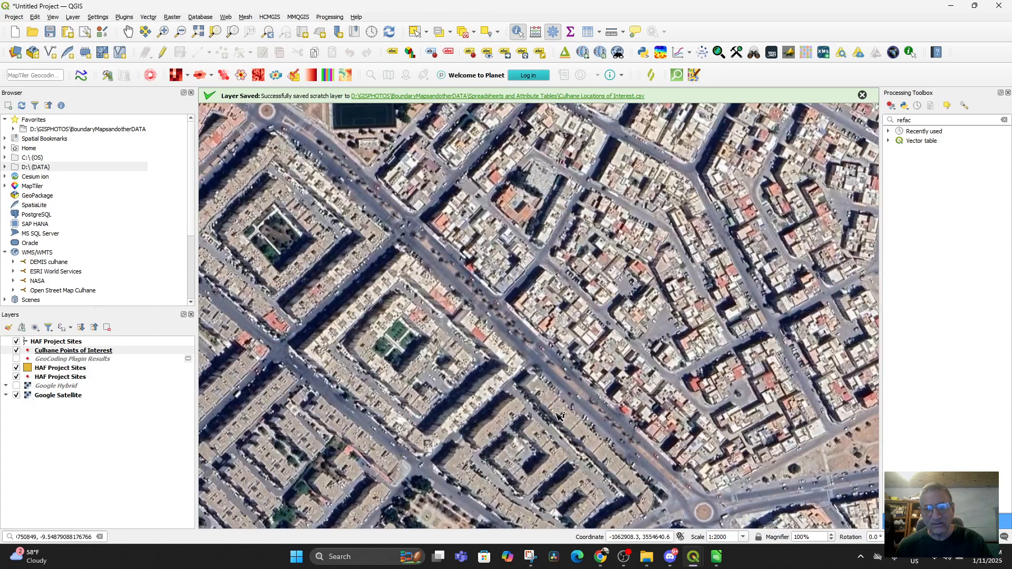
pyautogui.moveTo(571, 422); pyautogui.dragTo(551, 399)
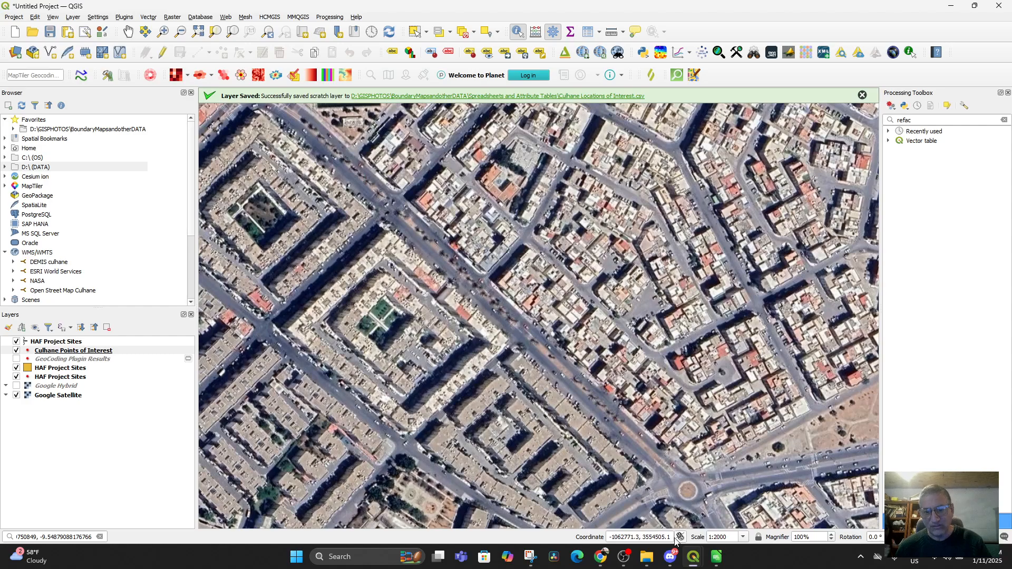
pyautogui.click(604, 560)
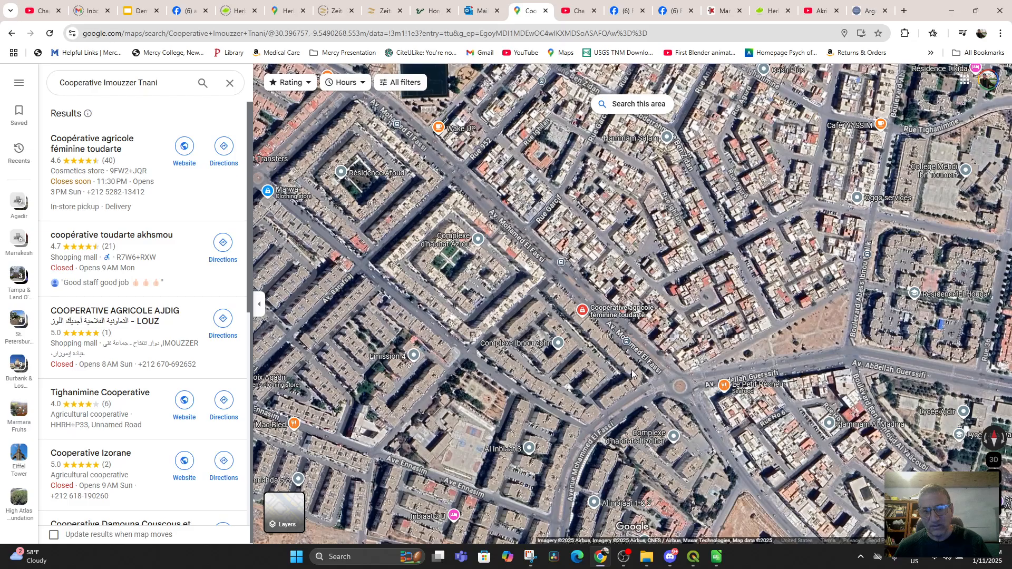
pyautogui.moveTo(580, 314)
pyautogui.moveTo(693, 558)
pyautogui.click(443, 509)
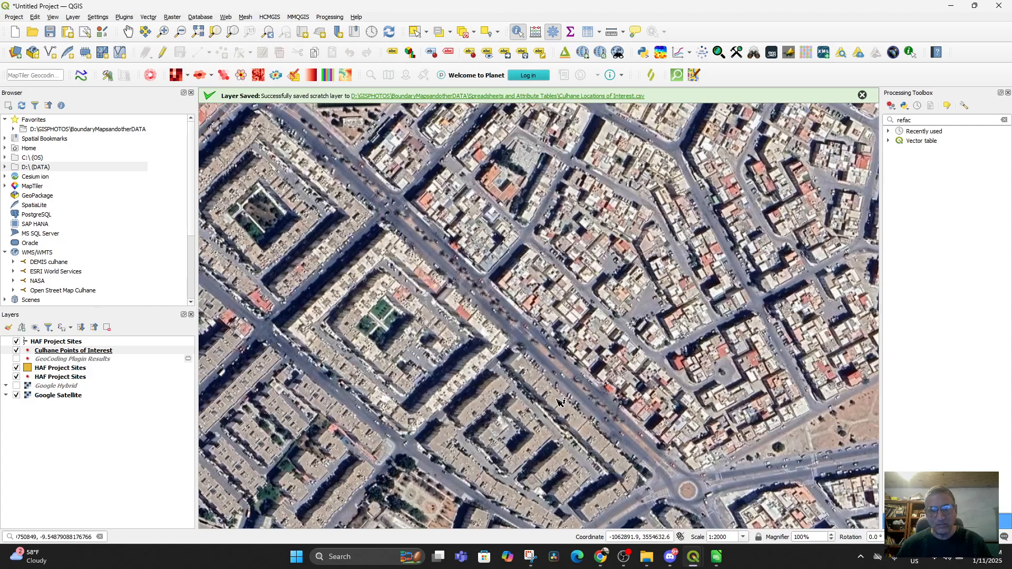
# Step: Enable editing on Culhane Points of Interest and add a point on the cooperative's block, southwest of the diagonal avenue
pyautogui.click(72, 351)
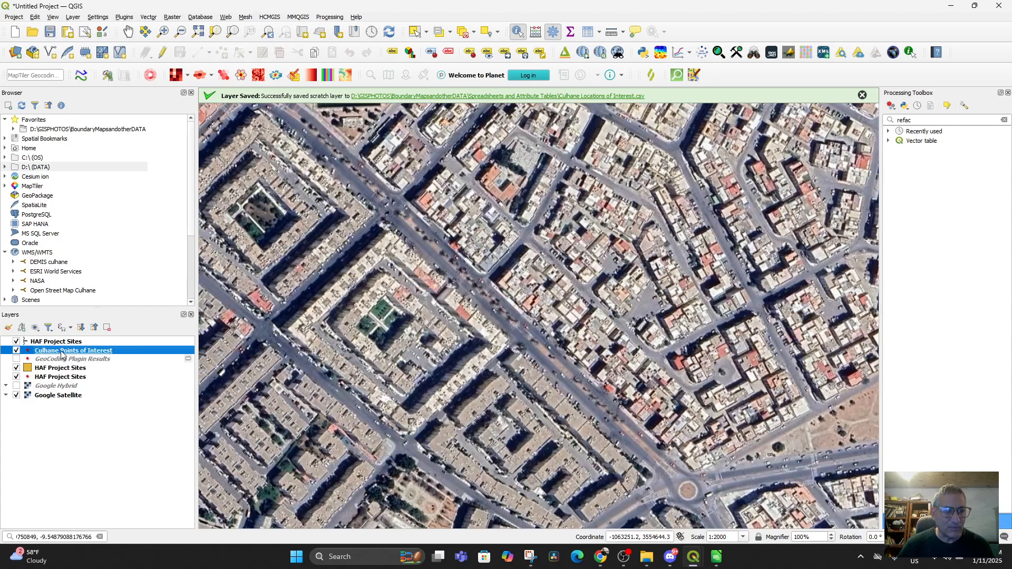
pyautogui.click(163, 52)
pyautogui.click(222, 54)
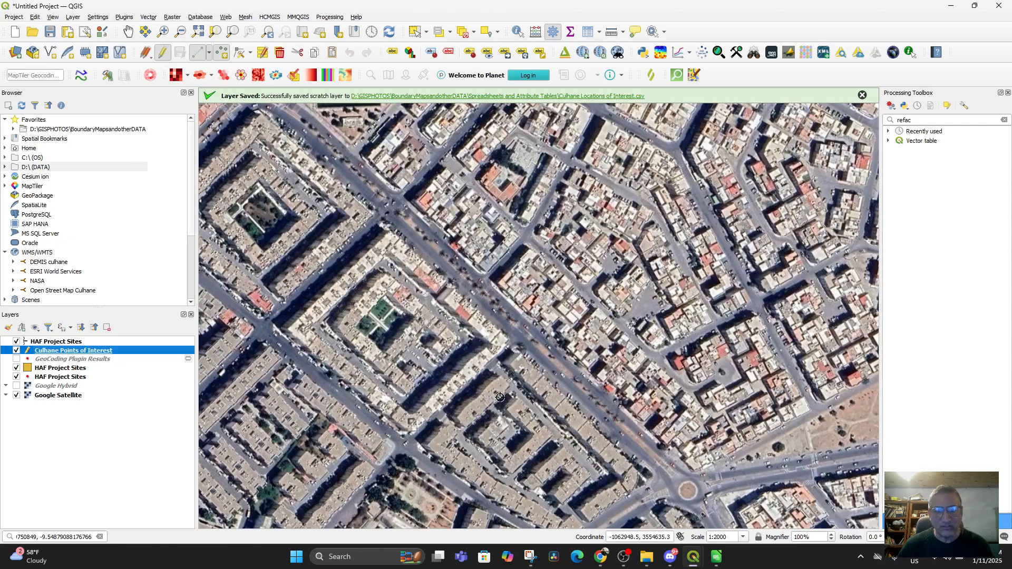
pyautogui.click(551, 392)
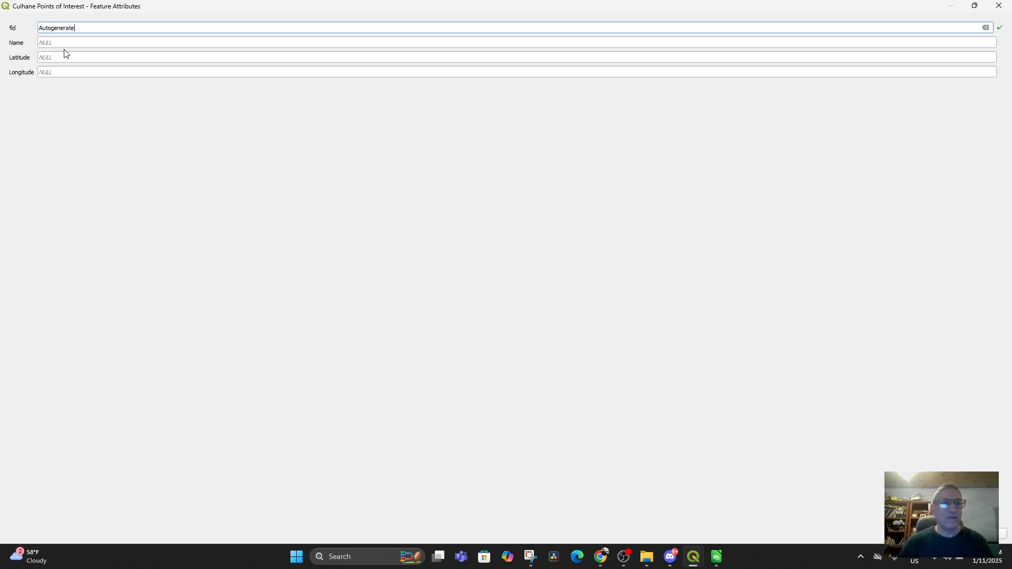
# Step: Enter the copied coordinates 30.39847529750849, -9.54879088176766 in the new point's Name attribute
pyautogui.click(62, 43)
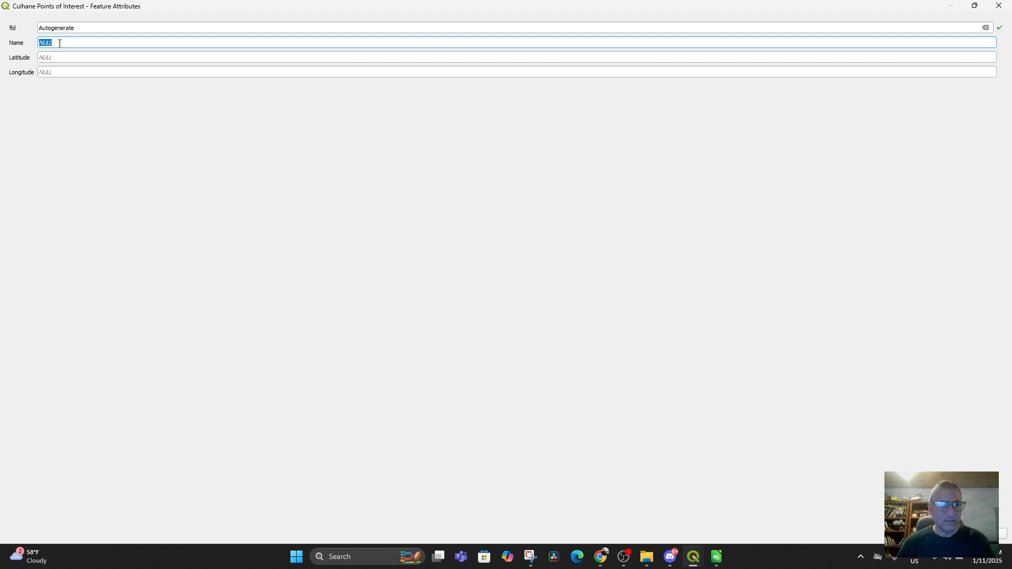
pyautogui.write('30.39847529750849, -9.54879088176766')
pyautogui.moveTo(160, 44); pyautogui.dragTo(92, 46)
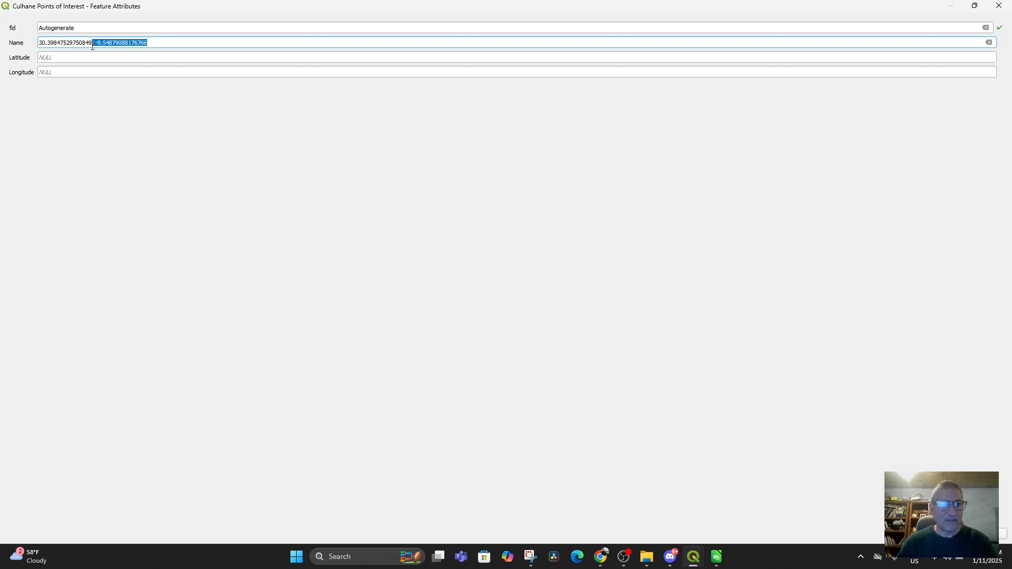
pyautogui.click(158, 43)
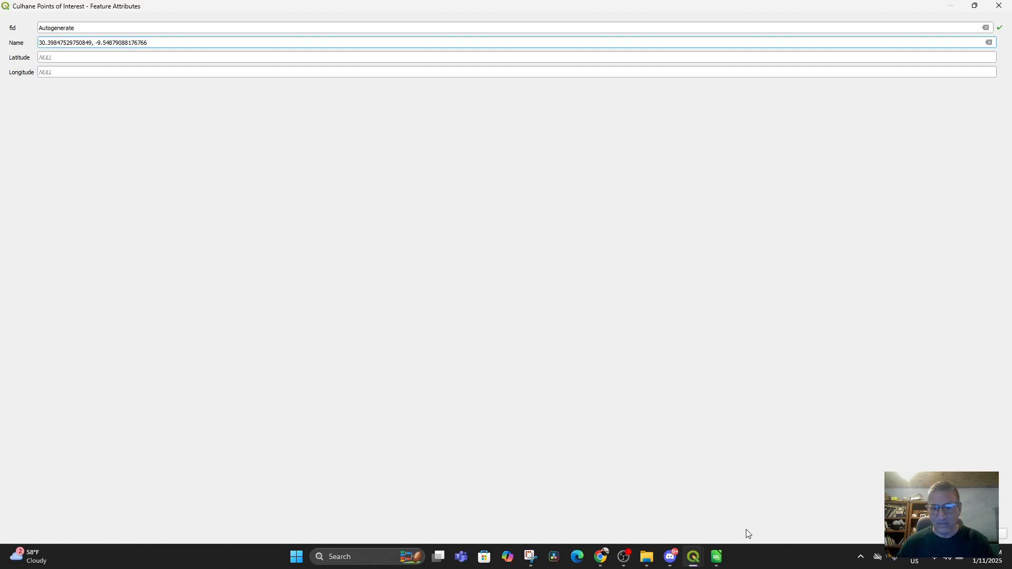
# Step: Open the cooperative's website from its Google Maps result, copy the site address, and return to the QGIS feature form
pyautogui.click(601, 556)
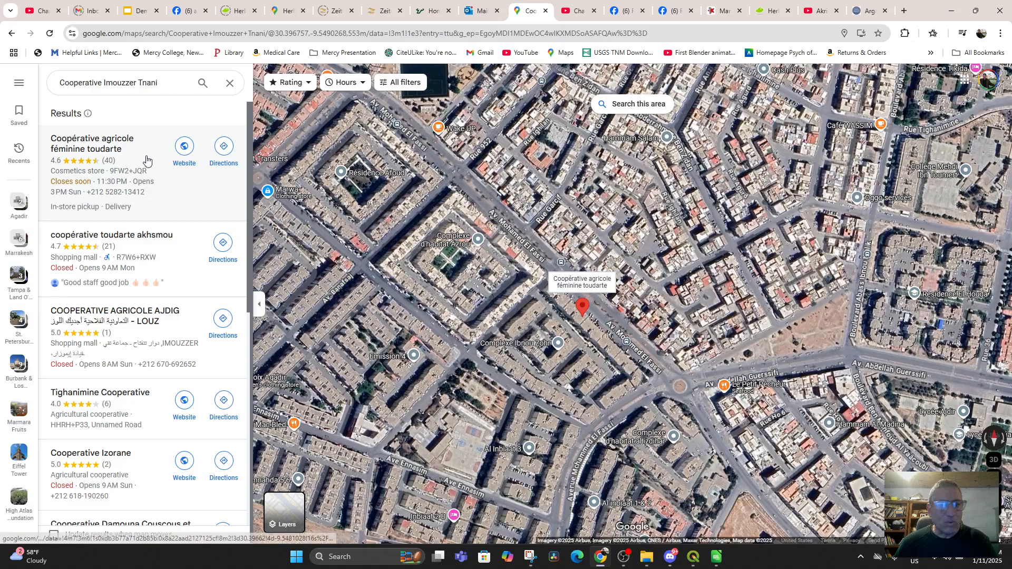
pyautogui.click(184, 148)
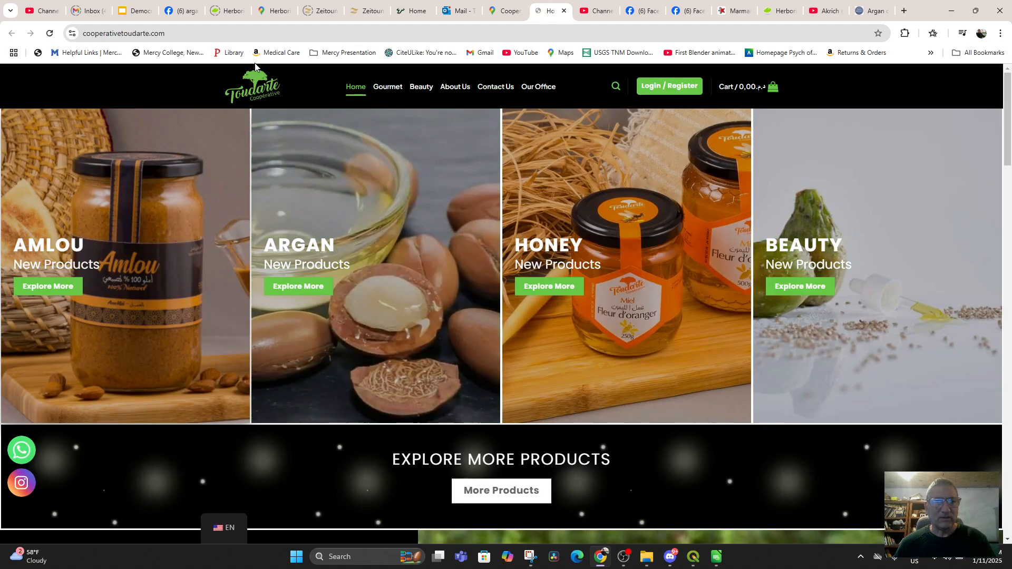
pyautogui.click(134, 34)
pyautogui.hotkey('ctrl', 'c')
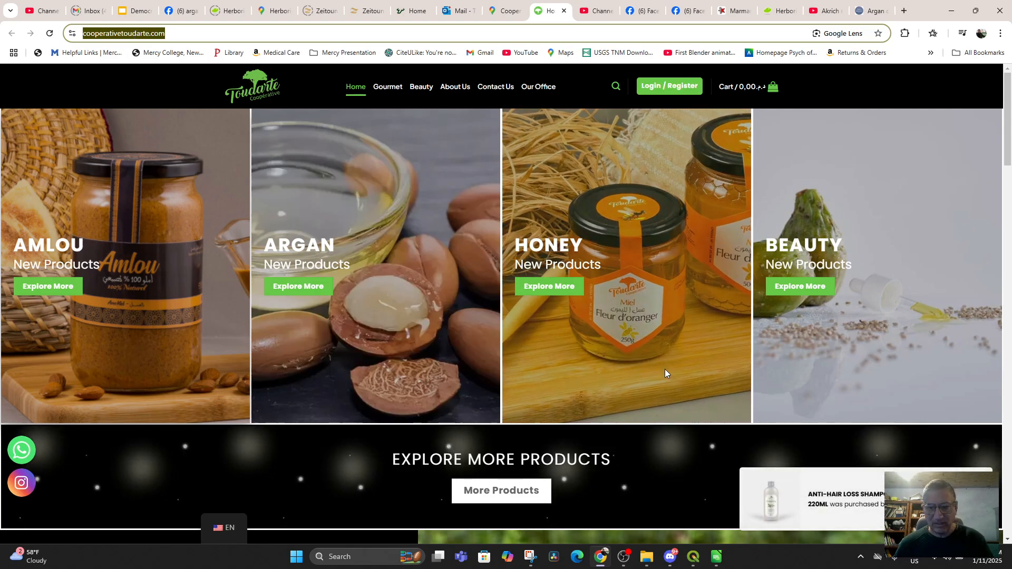
pyautogui.moveTo(692, 560)
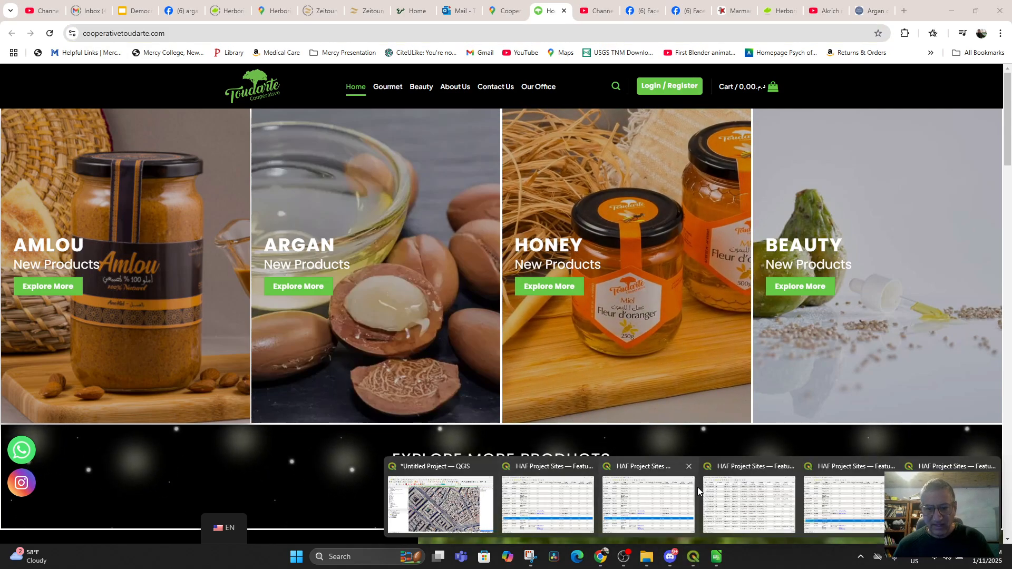
pyautogui.click(483, 488)
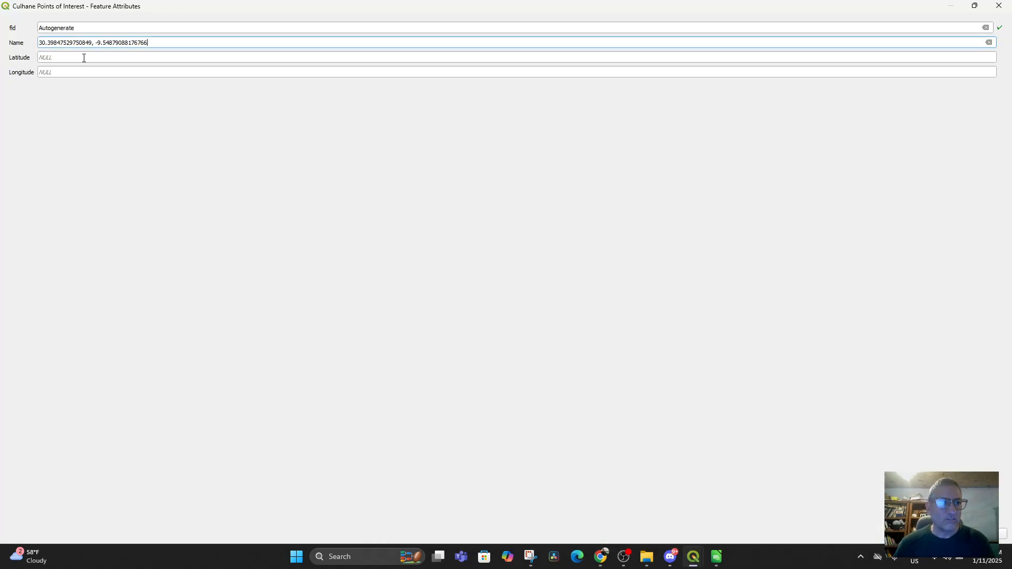
pyautogui.moveTo(156, 41); pyautogui.dragTo(134, 42)
pyautogui.click(160, 41)
pyautogui.hotkey('ctrl', 'v')
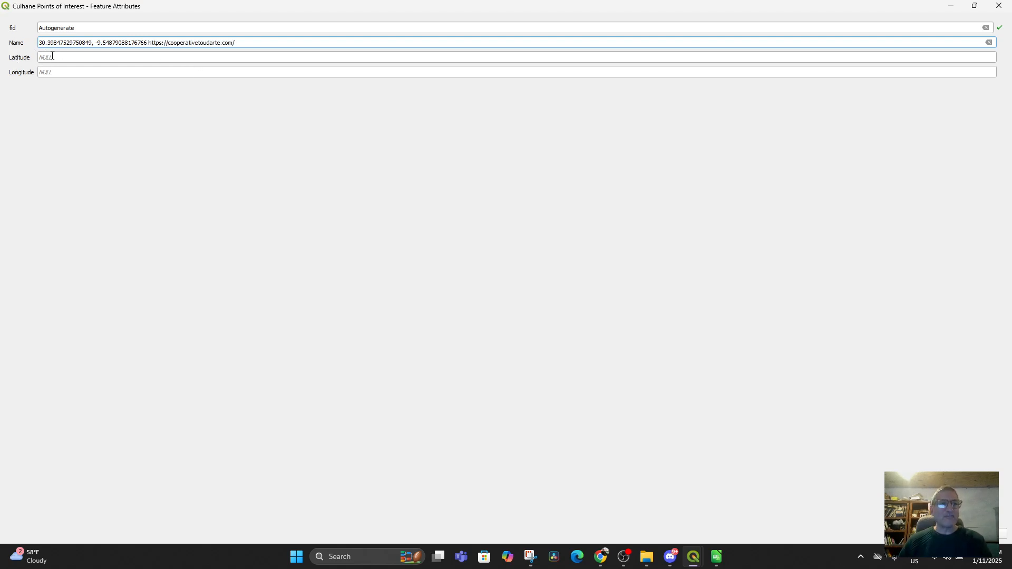
pyautogui.click(149, 42)
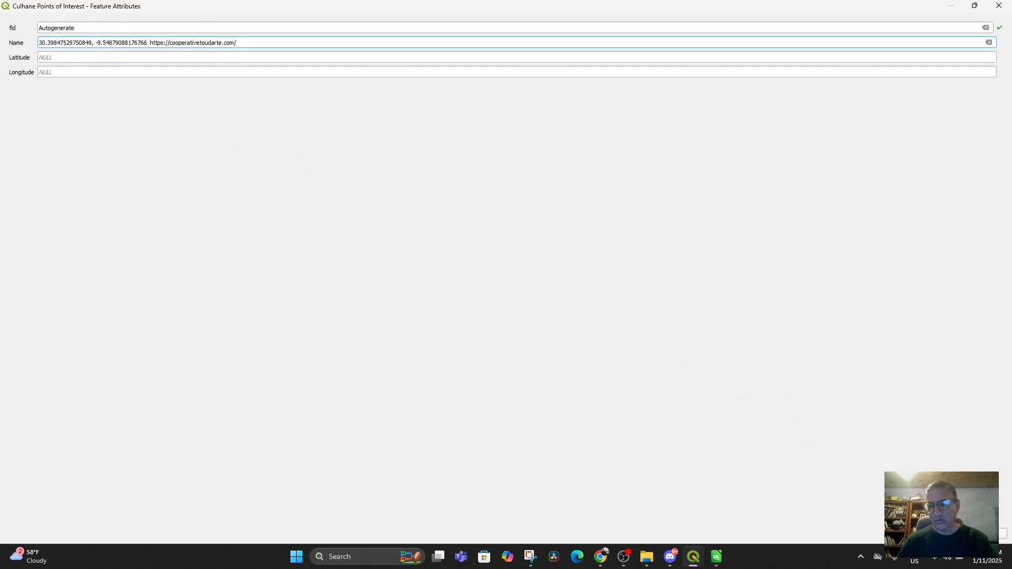
pyautogui.press('Return')
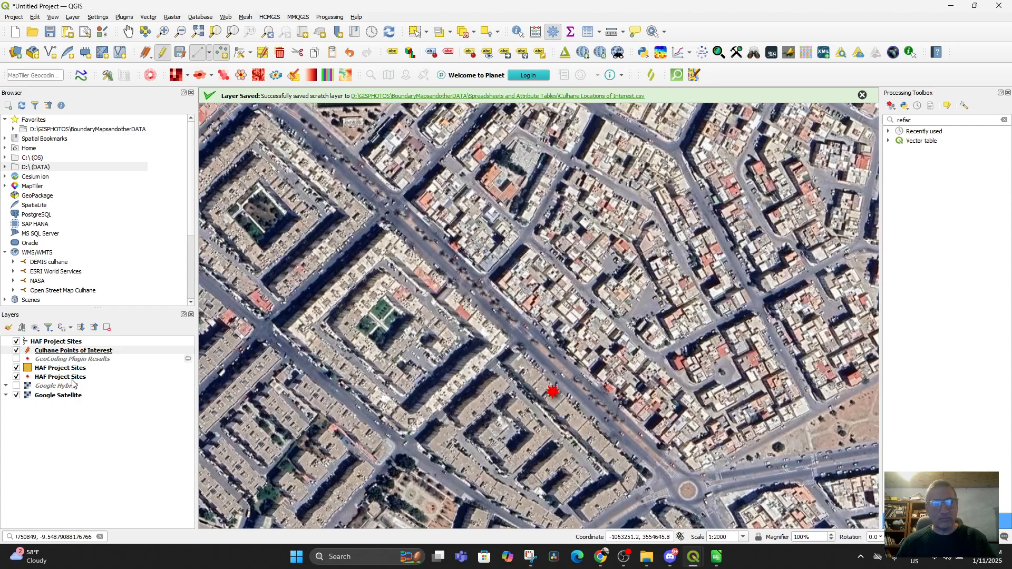
# Step: Open the Culhane Points of Interest attribute table and widen the Name column to show its full contents
pyautogui.rightClick(59, 352)
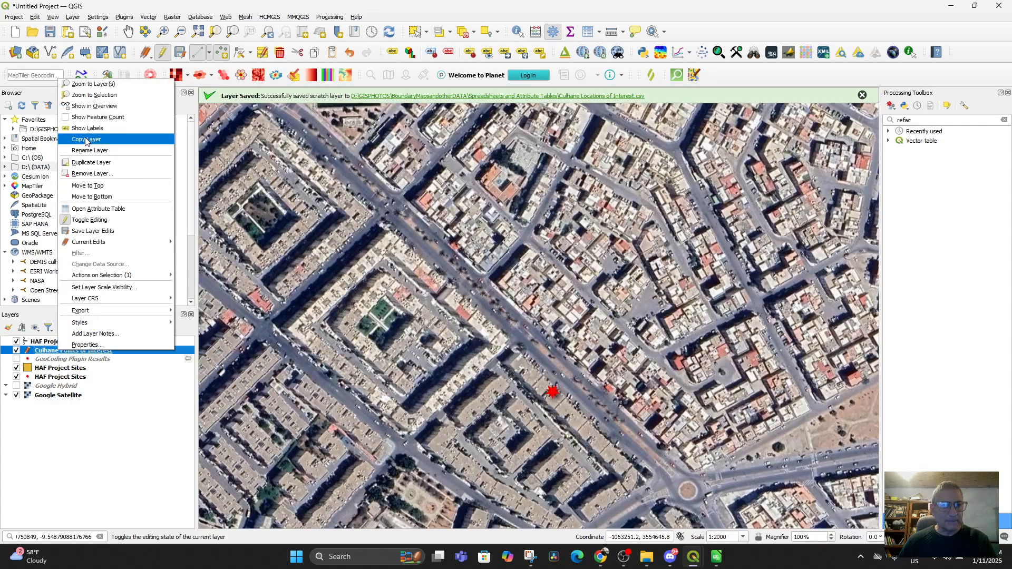
pyautogui.click(98, 210)
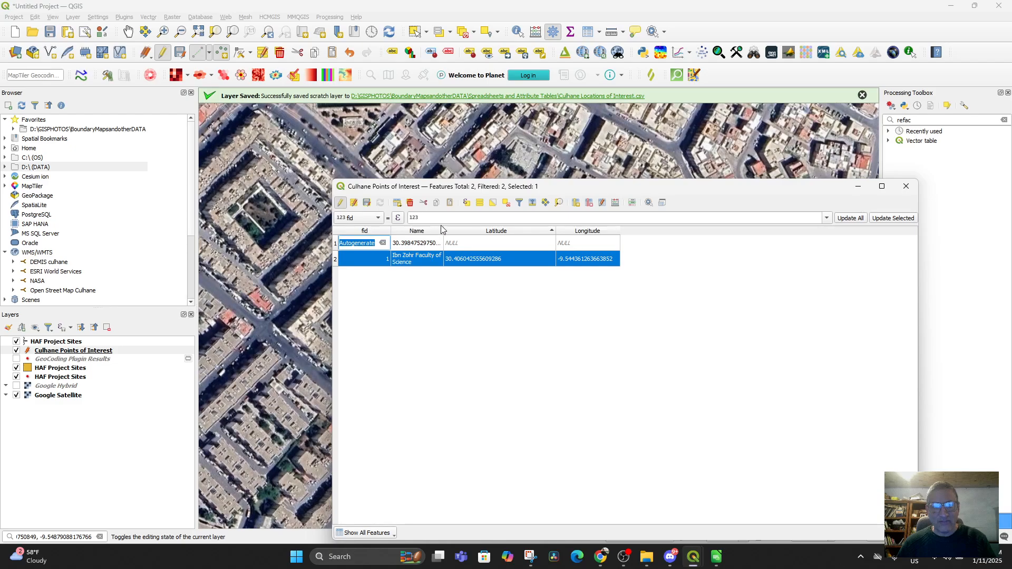
pyautogui.moveTo(445, 230); pyautogui.dragTo(584, 230)
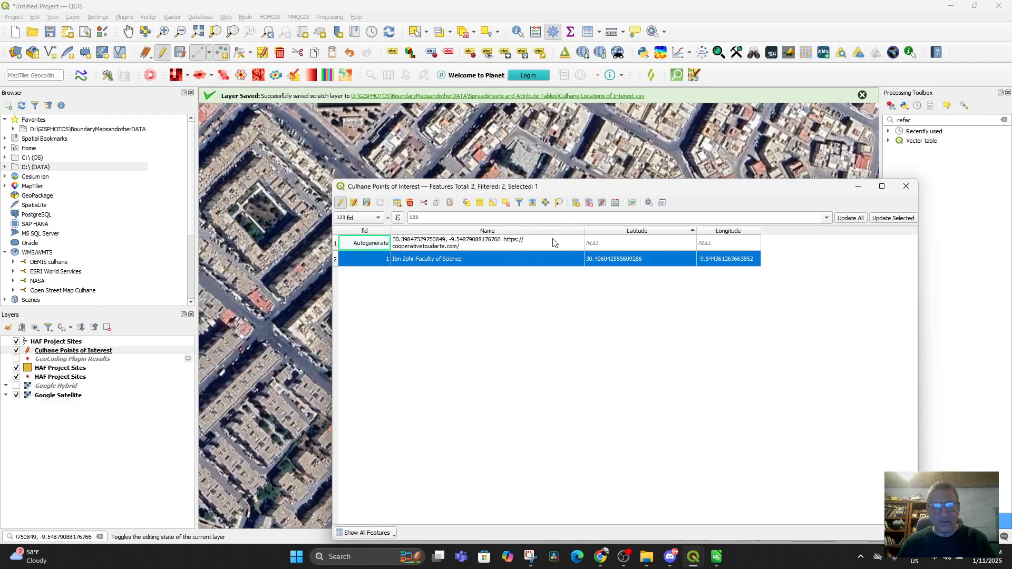
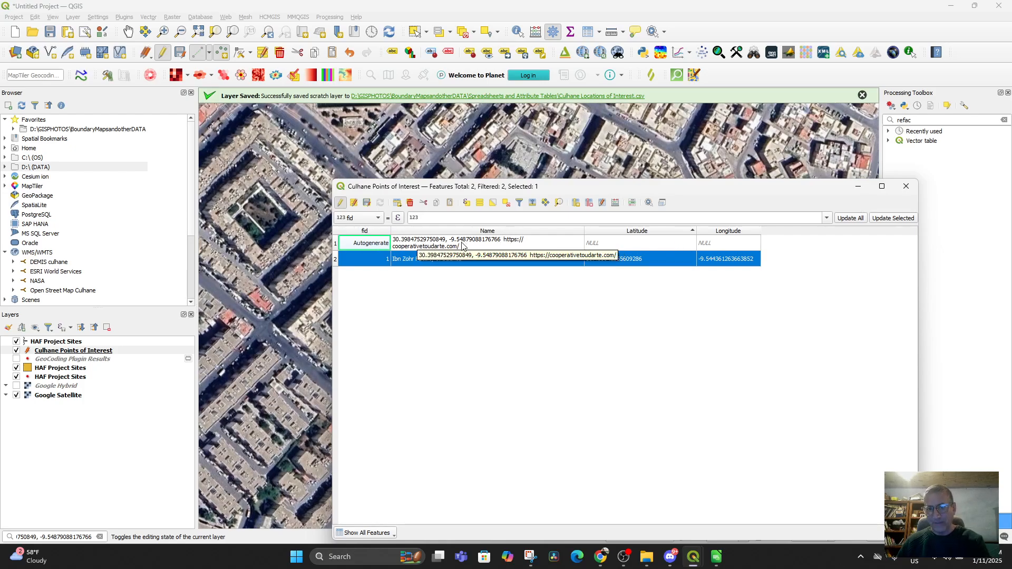
# Step: Open the Field Calculator for the selected Ibn Zohr Faculty of Science row and choose to update the existing Latitude field
pyautogui.click(632, 203)
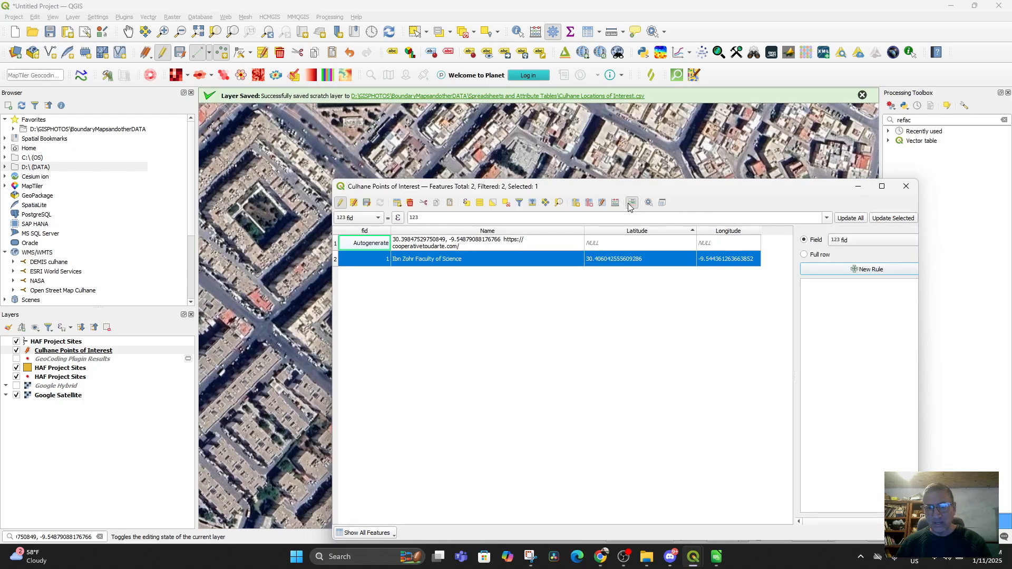
pyautogui.click(616, 203)
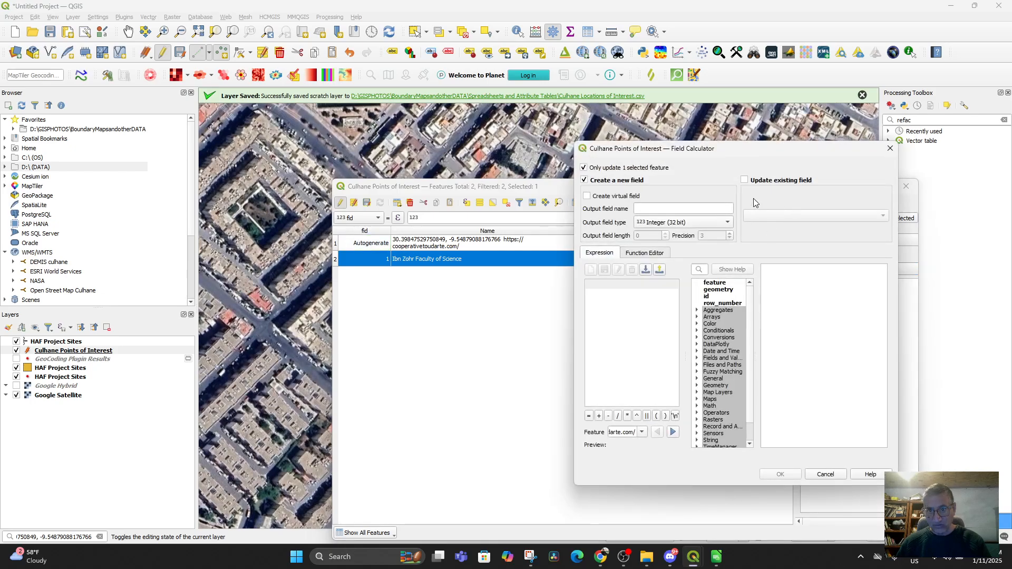
pyautogui.click(751, 182)
pyautogui.click(824, 215)
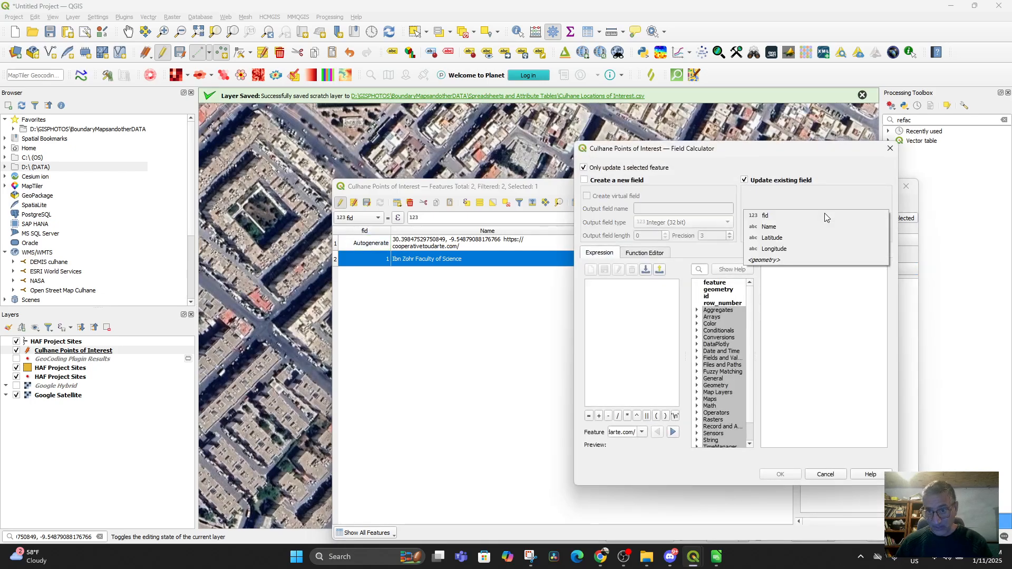
pyautogui.click(811, 237)
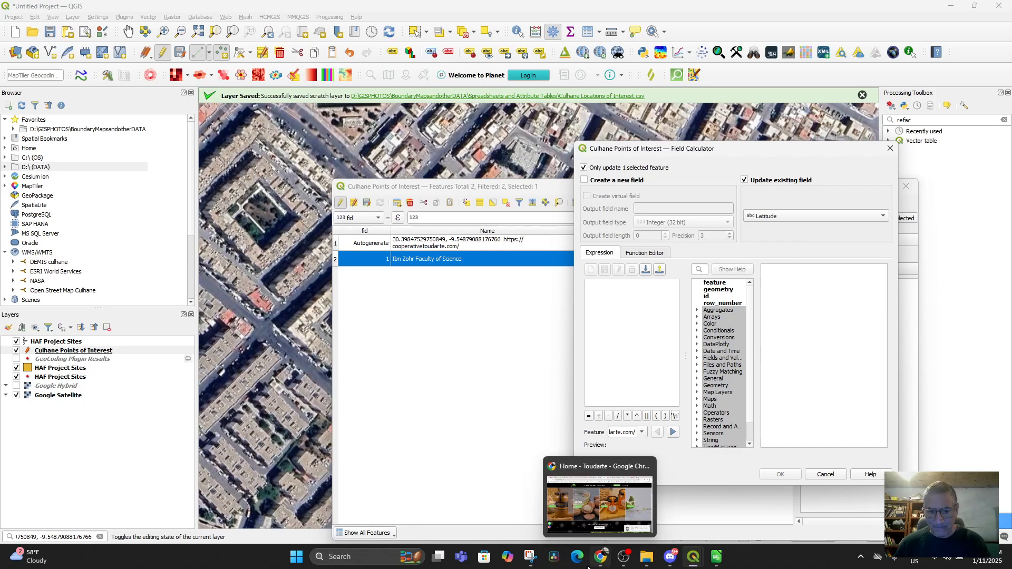
pyautogui.click(603, 565)
pyautogui.click(135, 11)
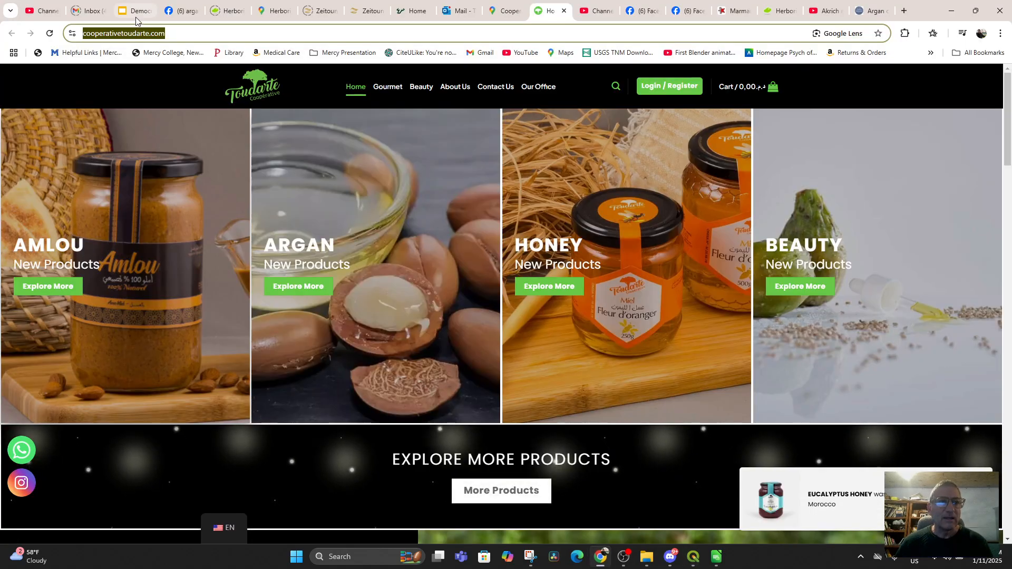
pyautogui.scroll(-2, 354, 436)
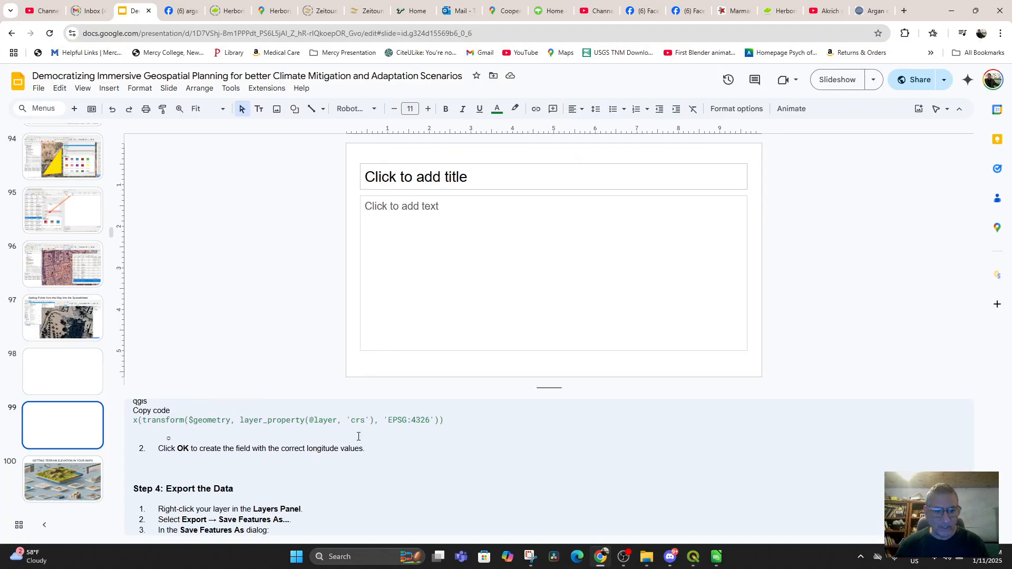
pyautogui.scroll(3, 355, 436)
pyautogui.scroll(2, 357, 437)
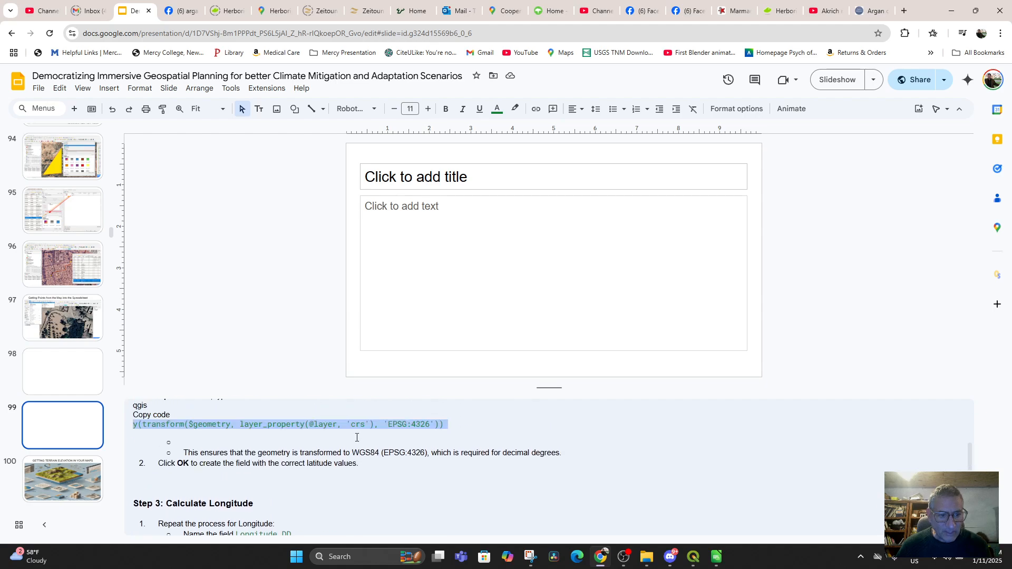
pyautogui.rightClick(295, 491)
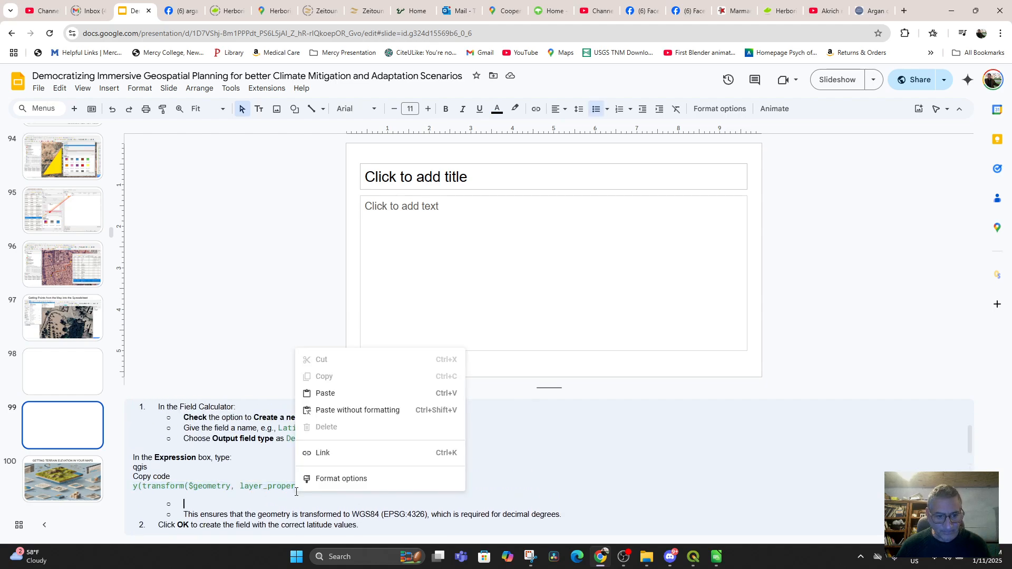
pyautogui.click(195, 483)
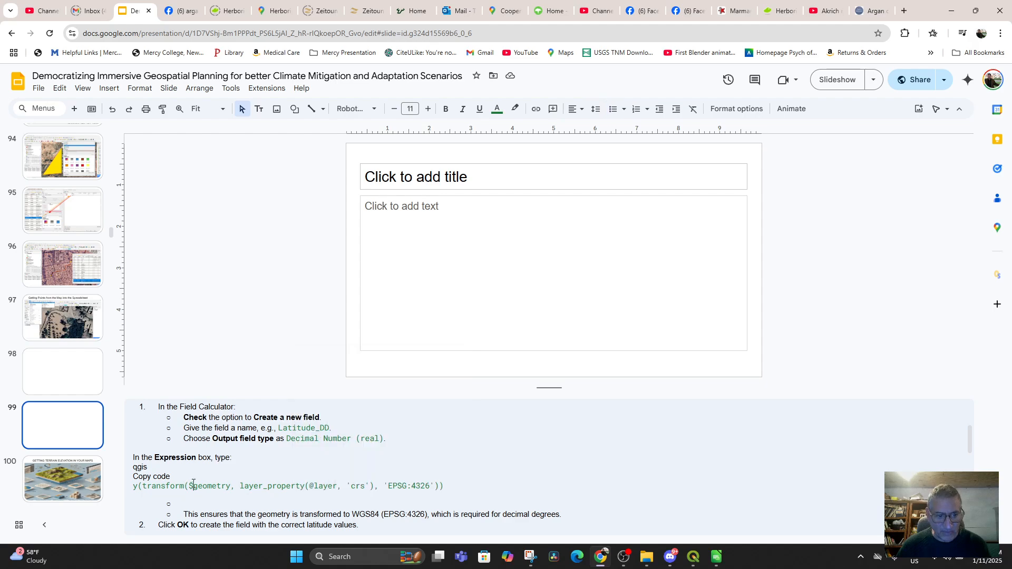
pyautogui.doubleClick(196, 483)
pyautogui.moveTo(446, 486); pyautogui.dragTo(125, 488)
pyautogui.rightClick(179, 482)
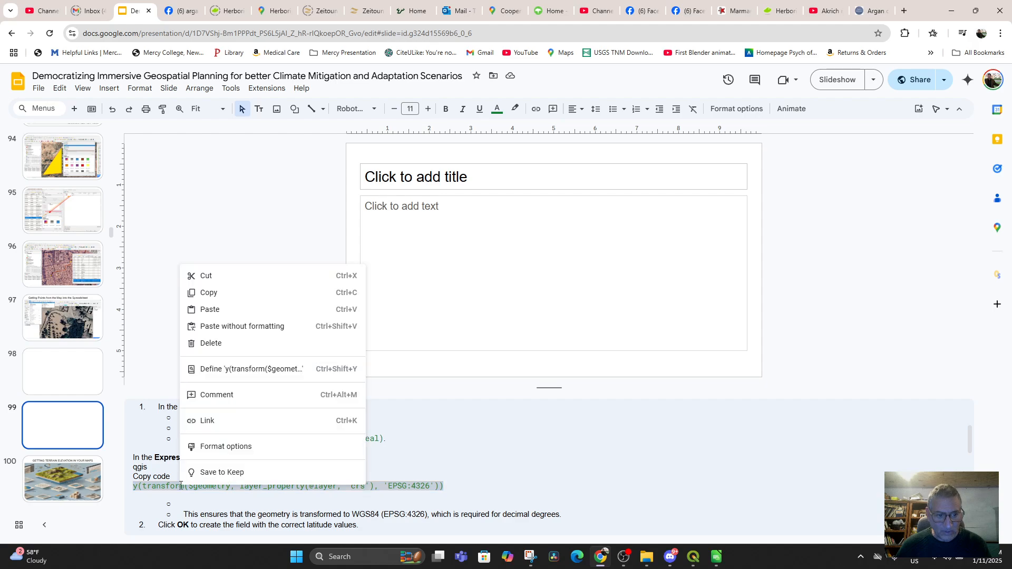
pyautogui.click(209, 294)
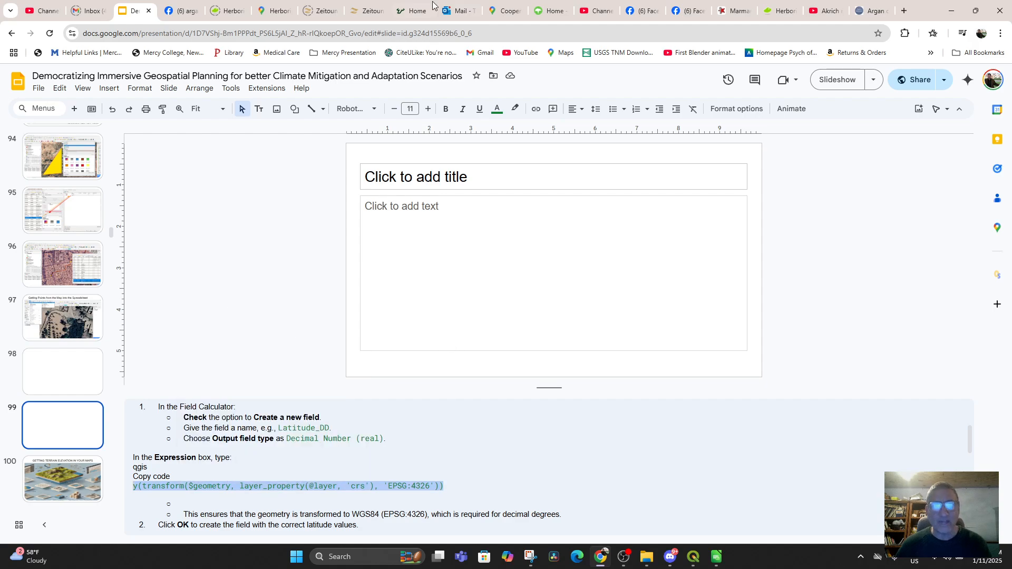
# Step: Return to QGIS and apply the copied latitude expression to the selected Ibn Zohr Faculty of Science row
pyautogui.moveTo(693, 556)
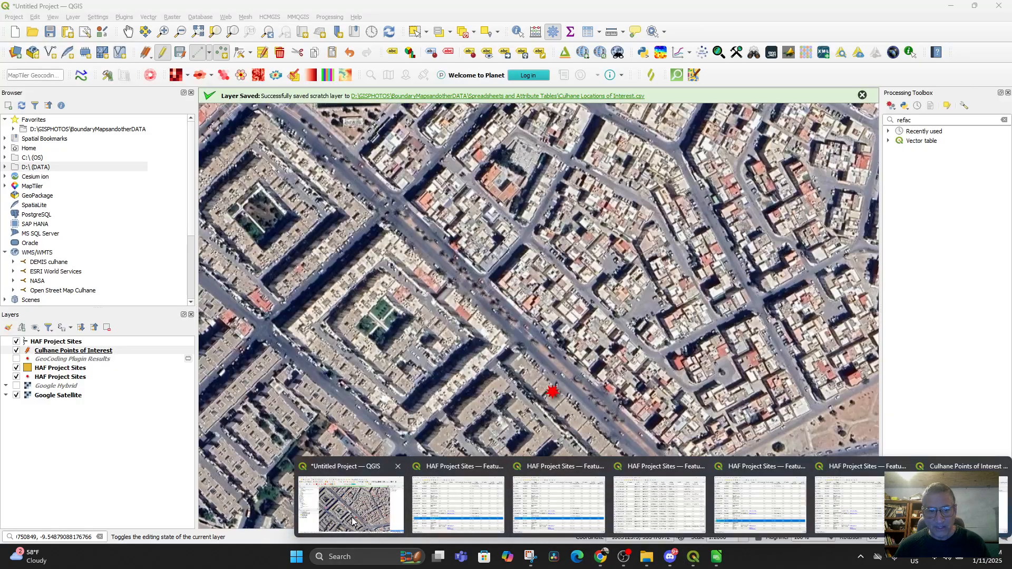
pyautogui.click(350, 505)
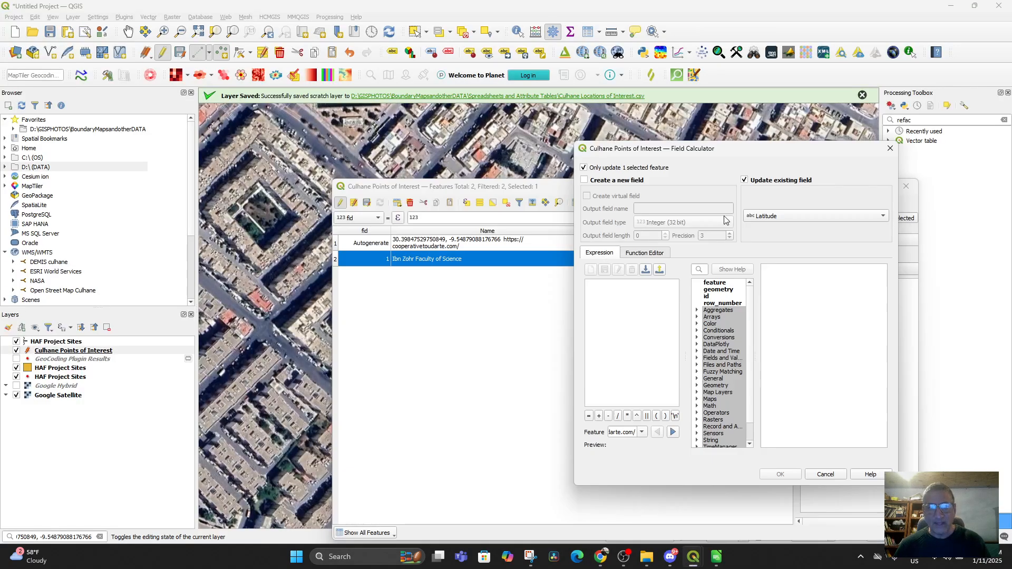
pyautogui.click(625, 290)
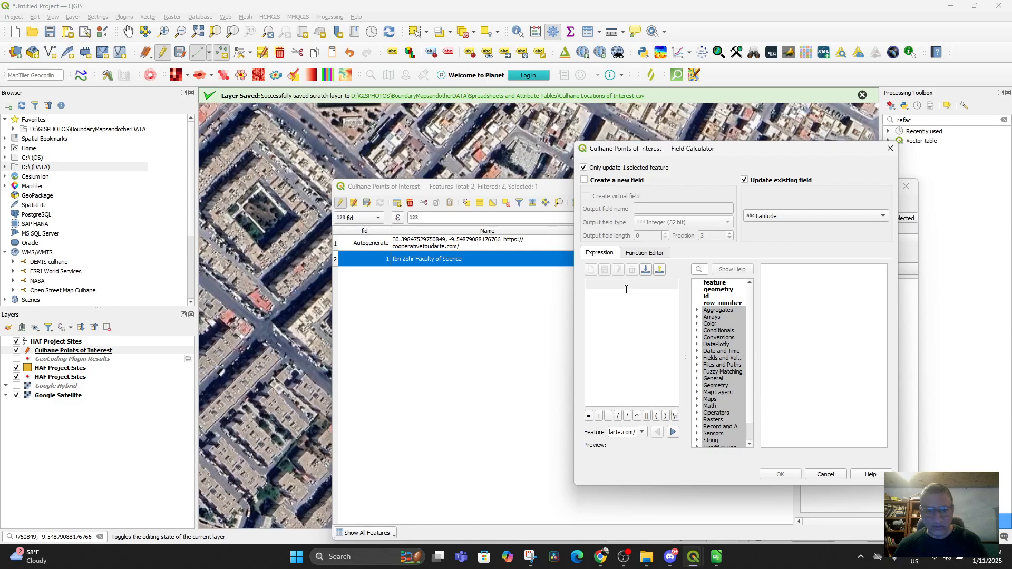
pyautogui.hotkey('ctrl', 'v')
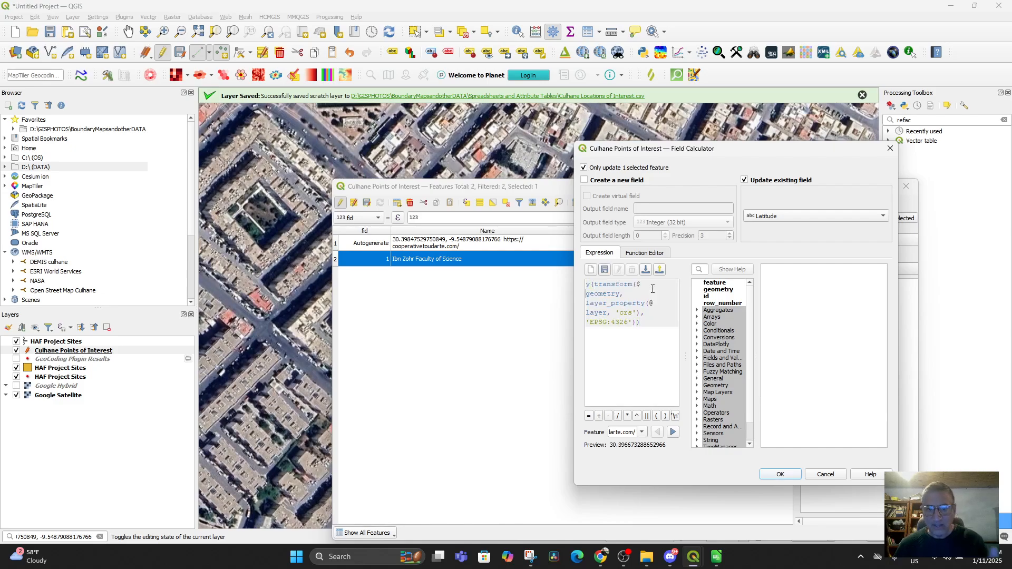
pyautogui.click(777, 475)
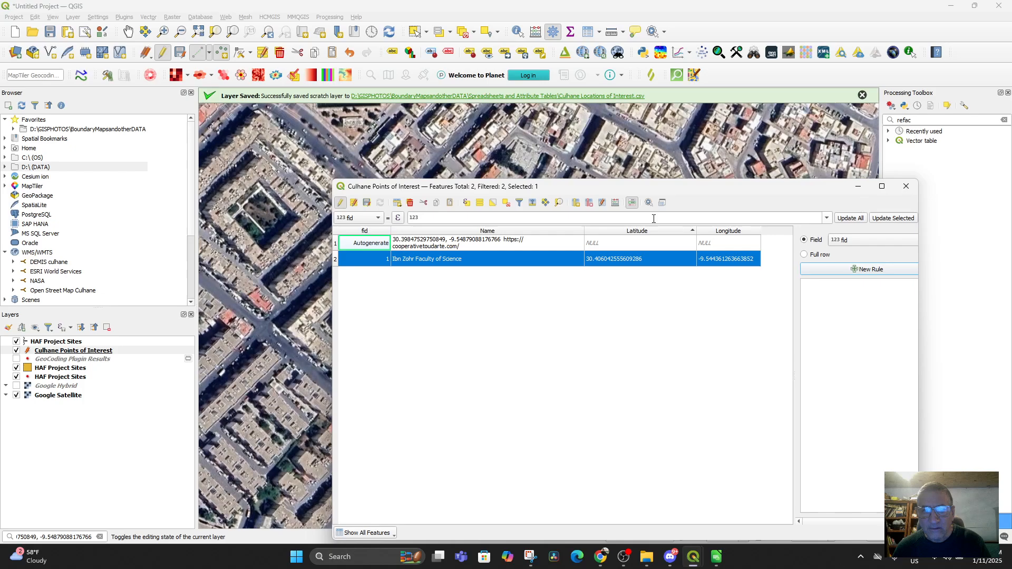
pyautogui.moveTo(656, 185); pyautogui.dragTo(662, 135)
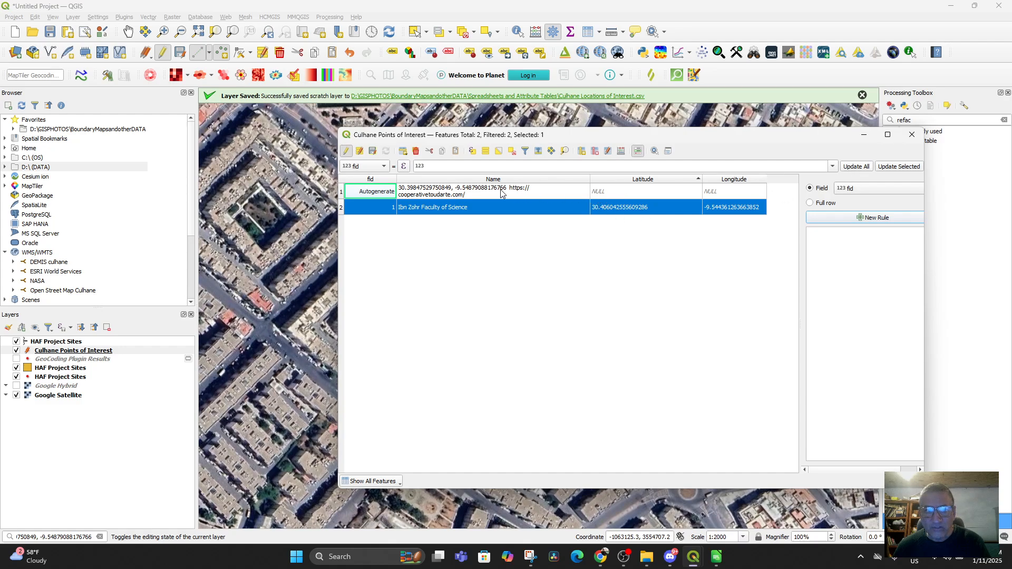
pyautogui.doubleClick(399, 196)
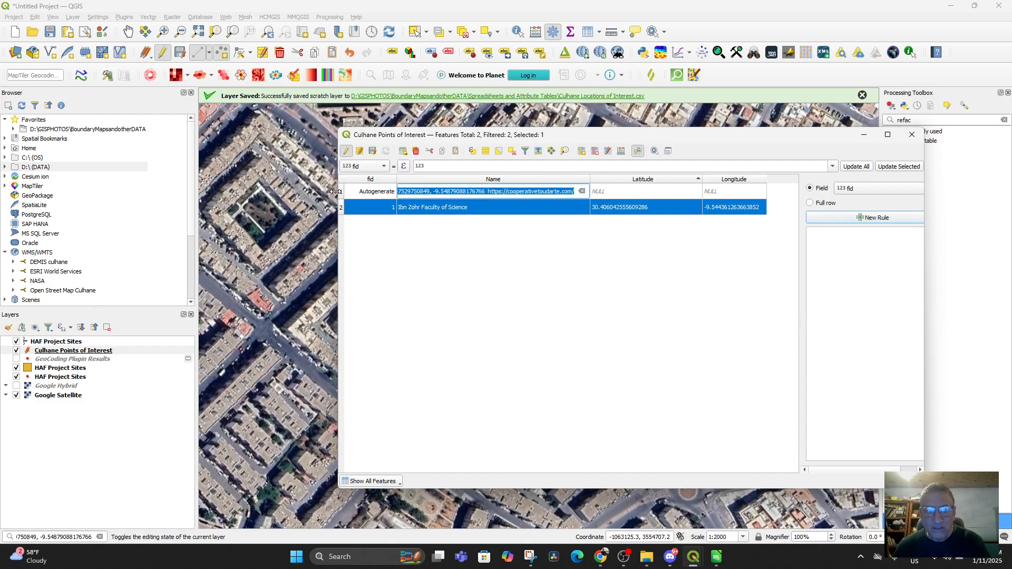
pyautogui.click(341, 193)
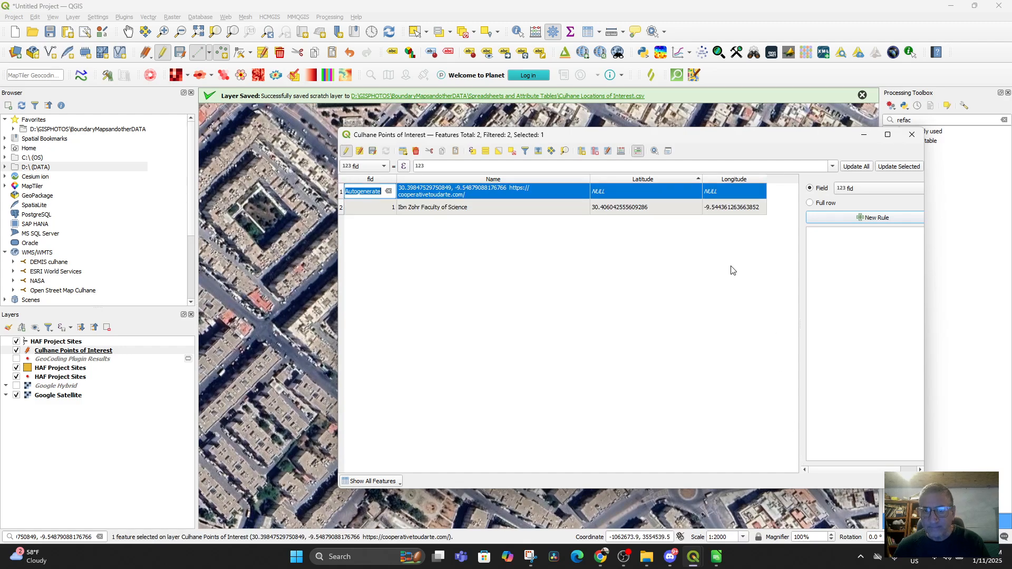
pyautogui.click(653, 151)
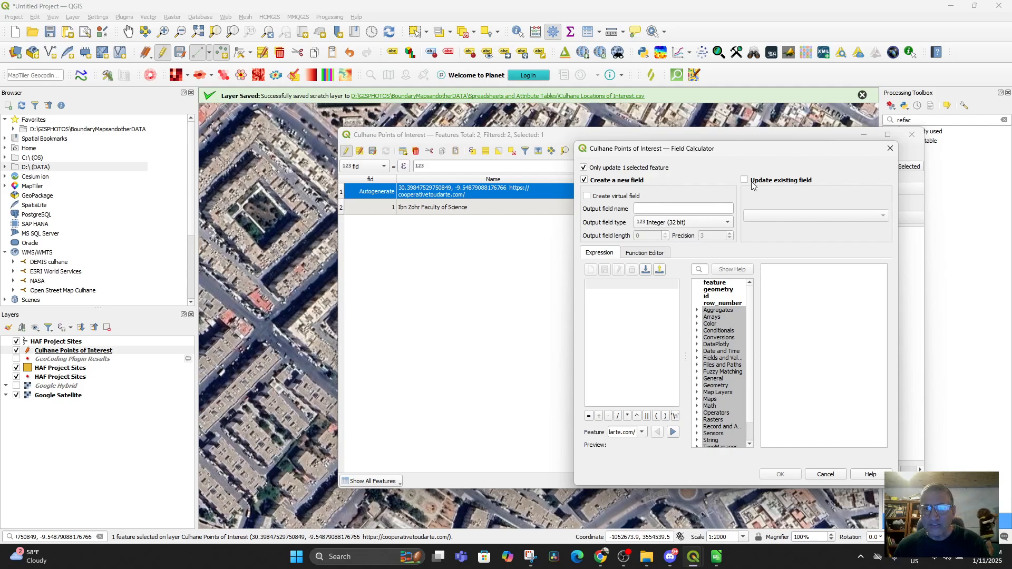
pyautogui.click(729, 222)
pyautogui.click(701, 245)
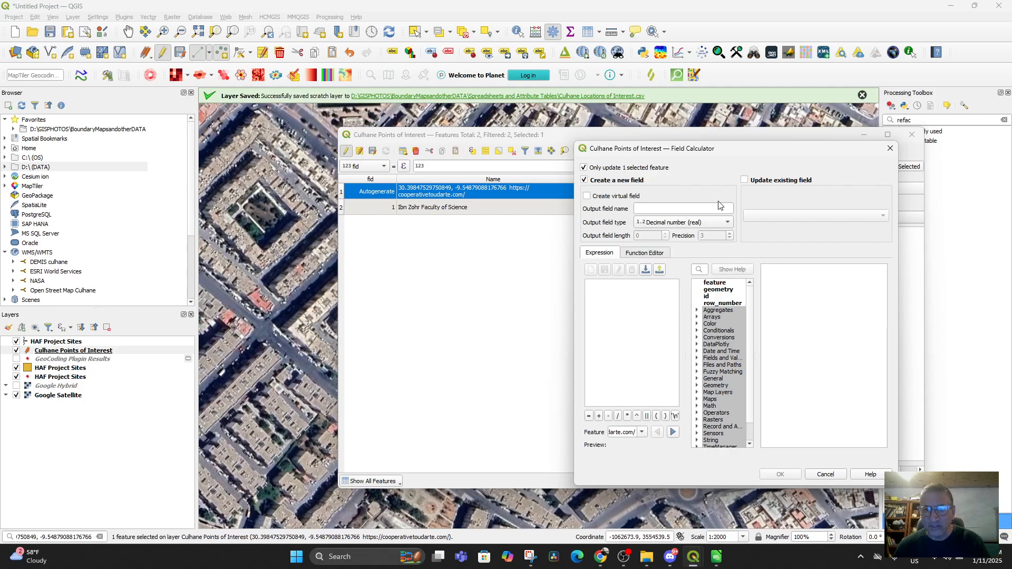
pyautogui.click(744, 180)
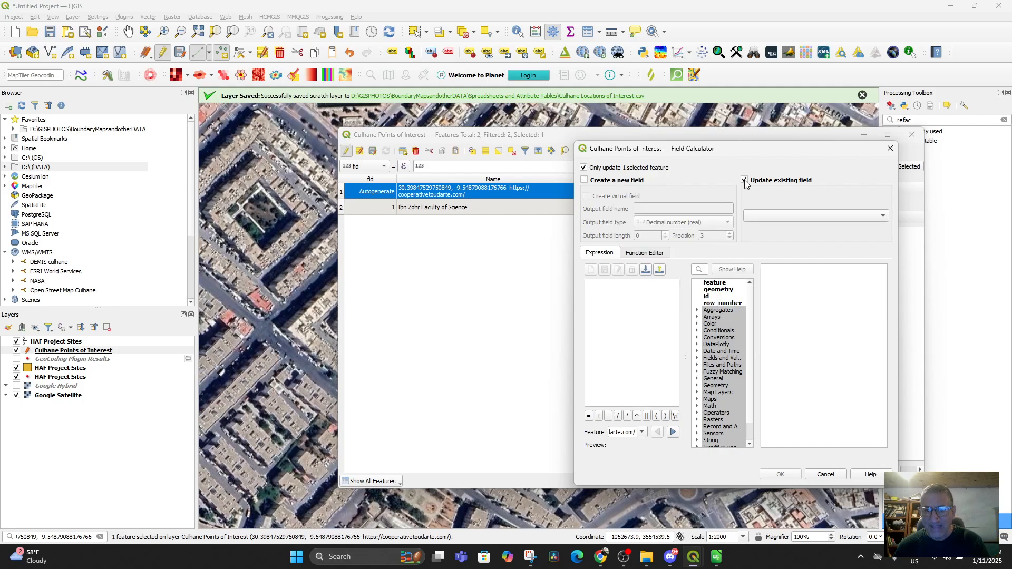
pyautogui.click(838, 216)
pyautogui.click(815, 239)
pyautogui.click(625, 305)
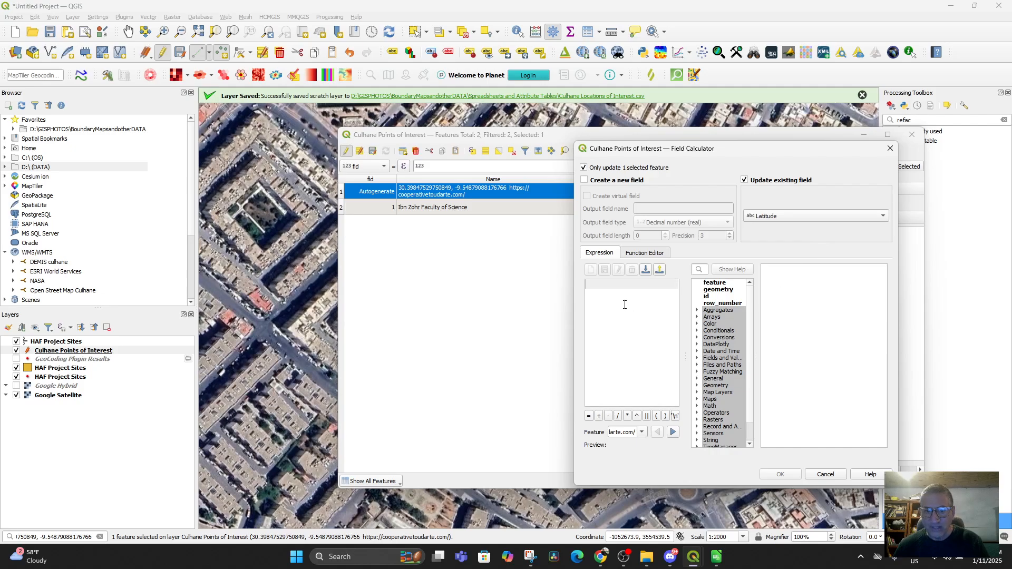
pyautogui.hotkey('ctrl', 'v')
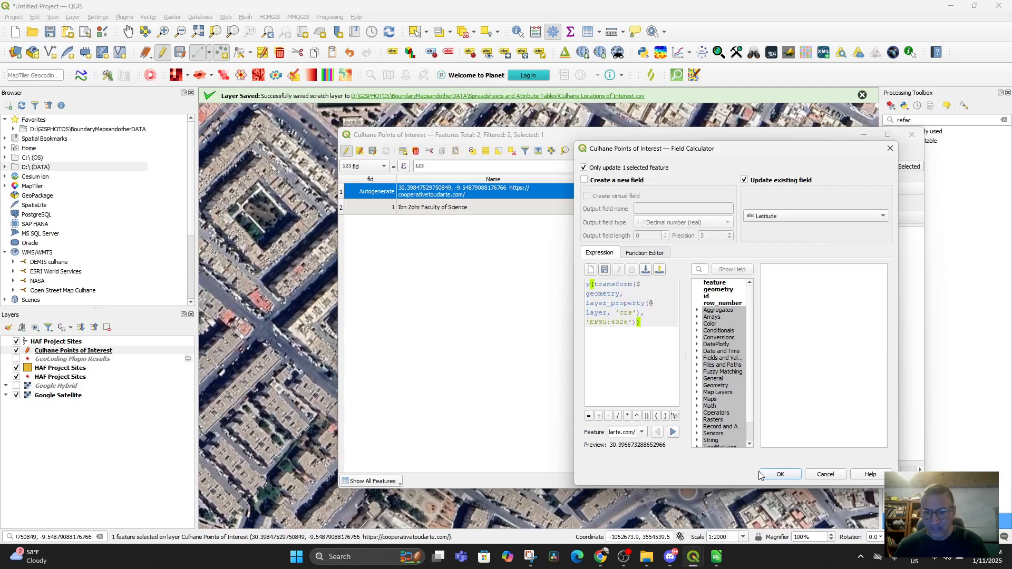
pyautogui.click(780, 474)
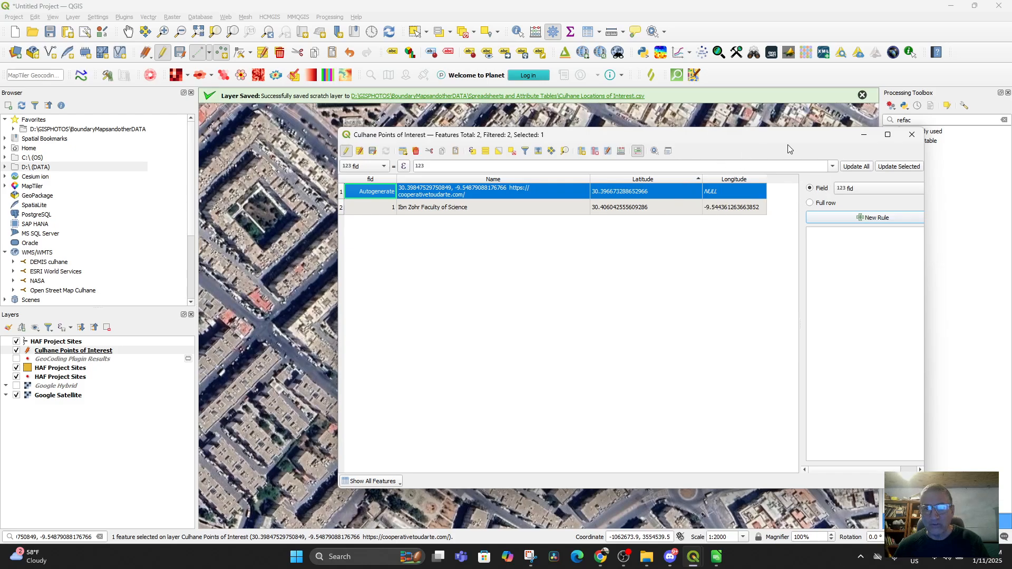
pyautogui.click(622, 153)
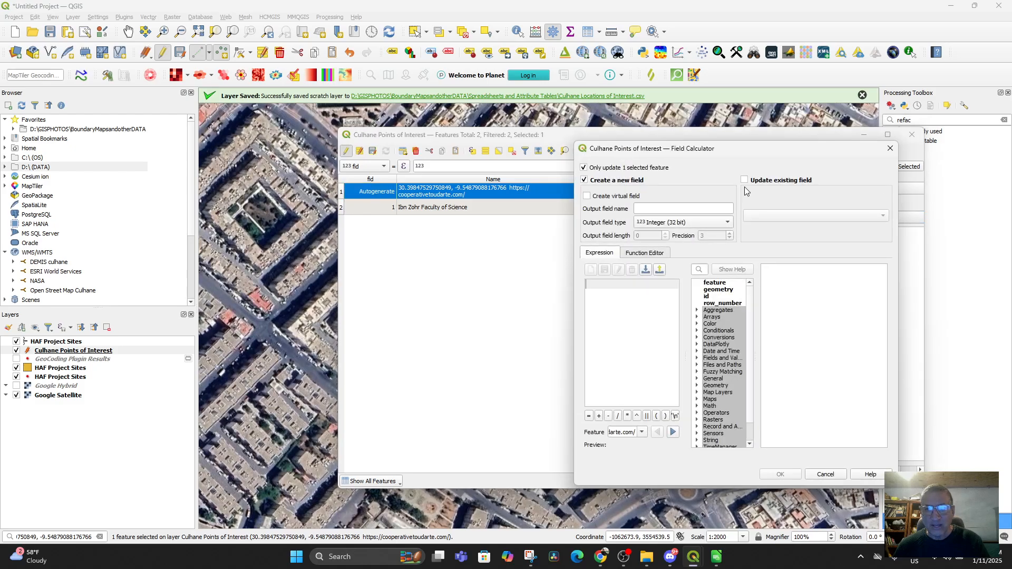
pyautogui.click(638, 225)
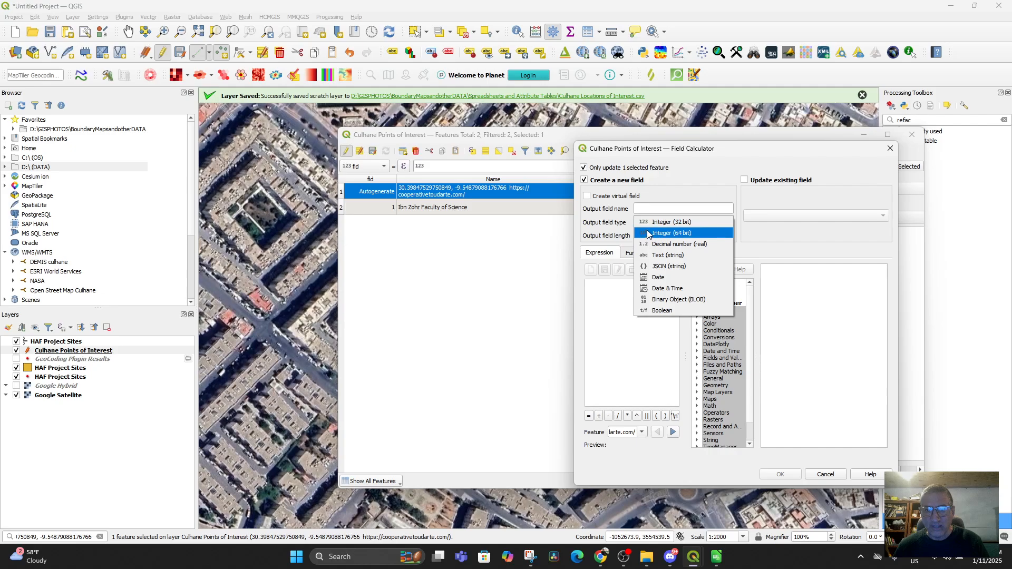
pyautogui.click(664, 244)
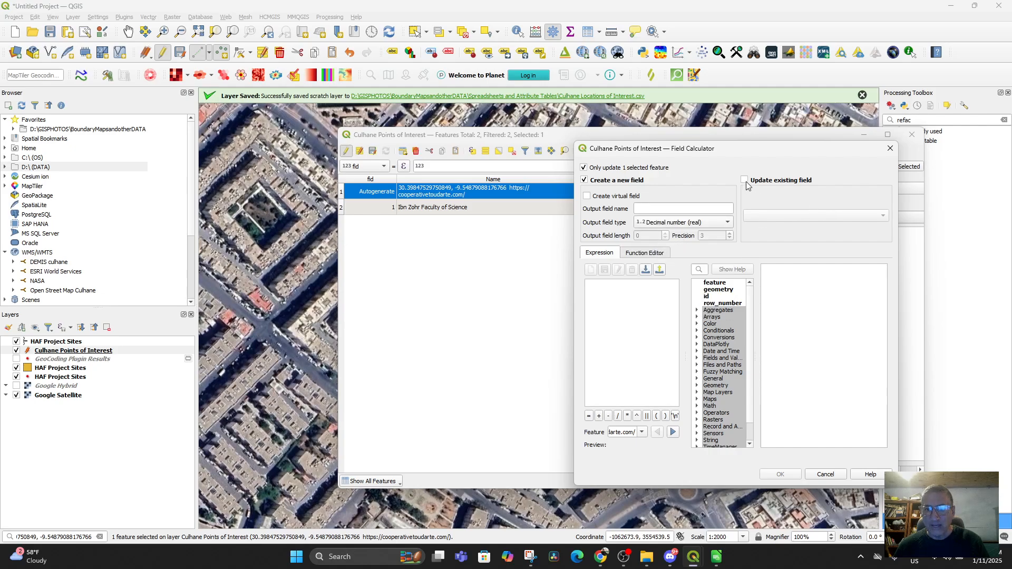
pyautogui.click(744, 180)
pyautogui.click(791, 216)
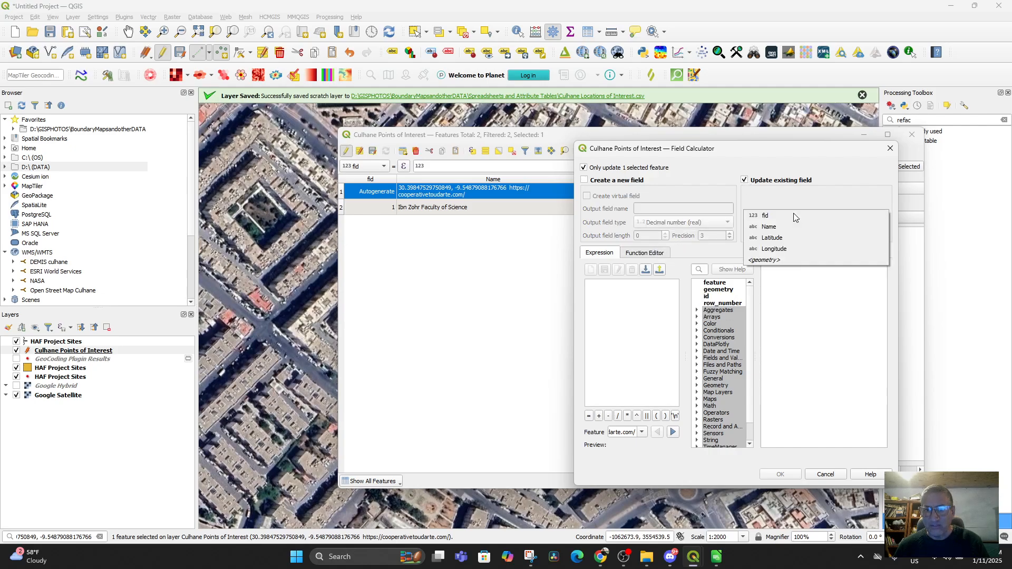
pyautogui.click(788, 249)
pyautogui.click(620, 293)
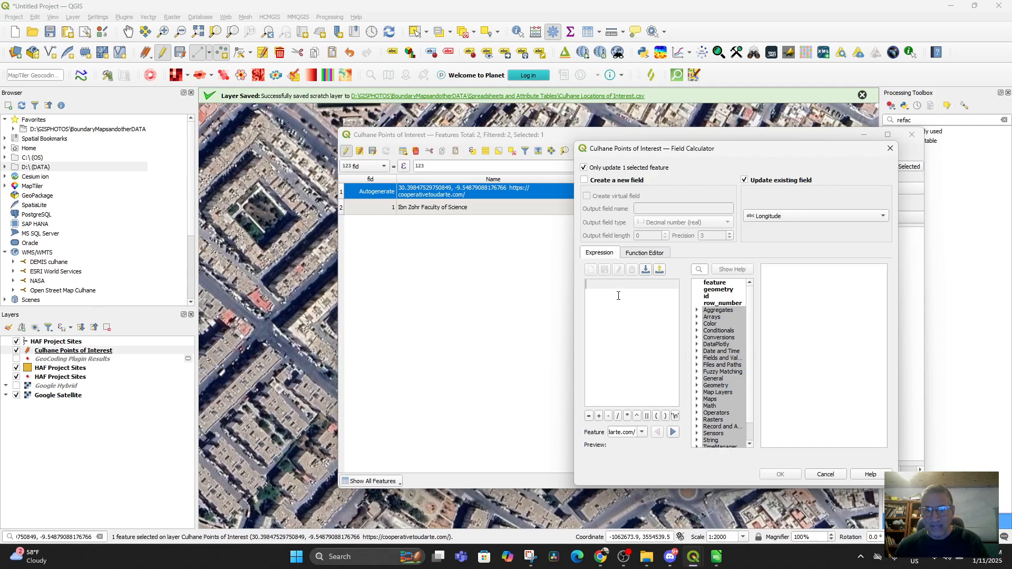
pyautogui.write("y(transform($geometry, layer_property(@layer, 'crs'), 'EPSG:4326'))")
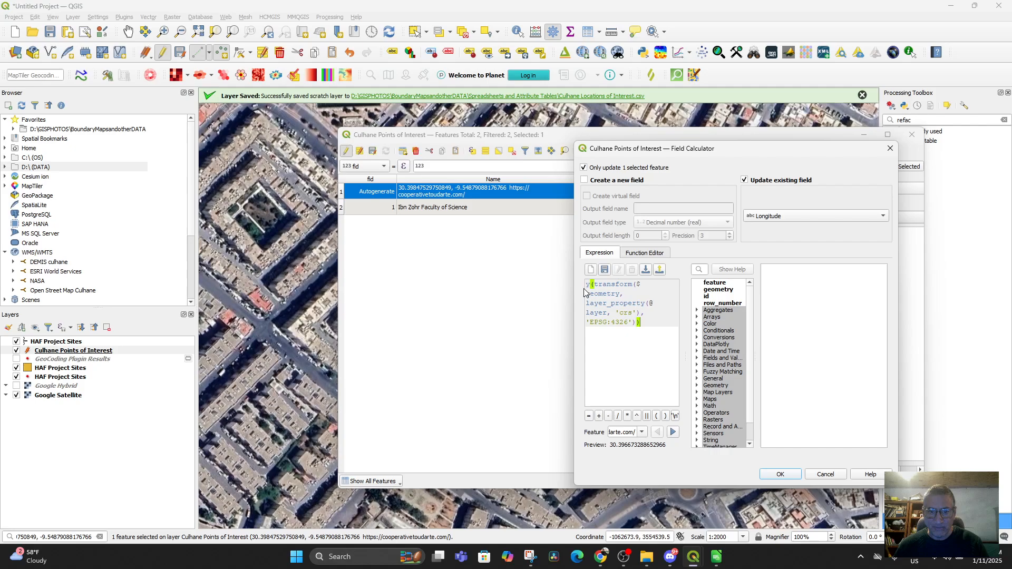
pyautogui.moveTo(591, 284); pyautogui.dragTo(583, 284)
pyautogui.write('x')
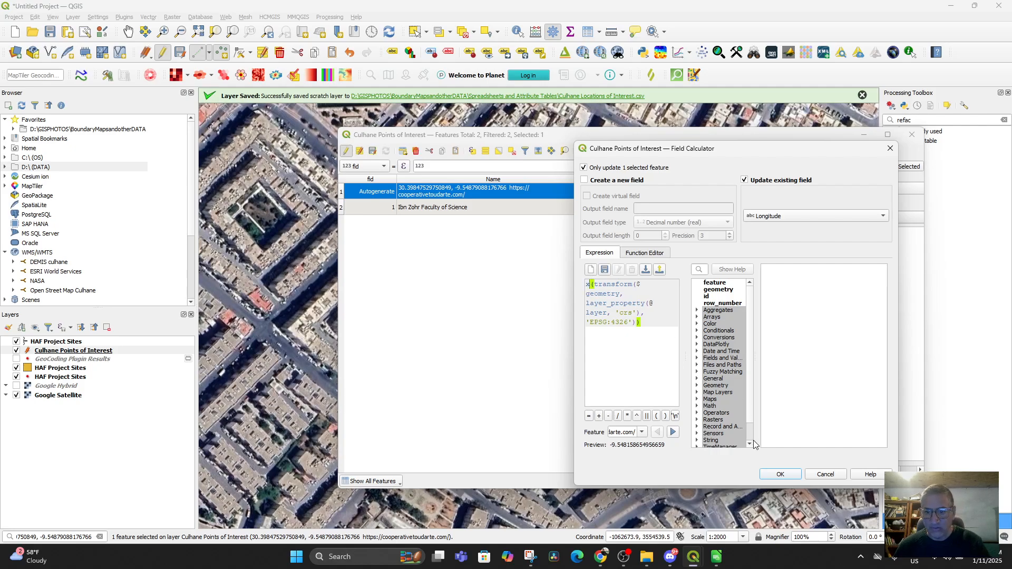
pyautogui.click(780, 474)
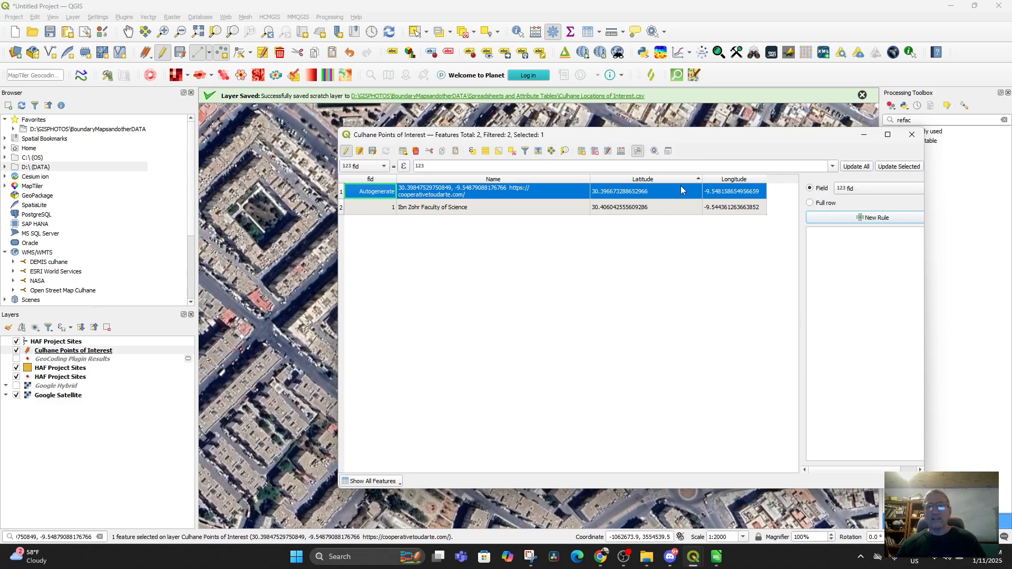
# Step: Save the Culhane Points of Interest layer edits and turn off editing
pyautogui.click(373, 151)
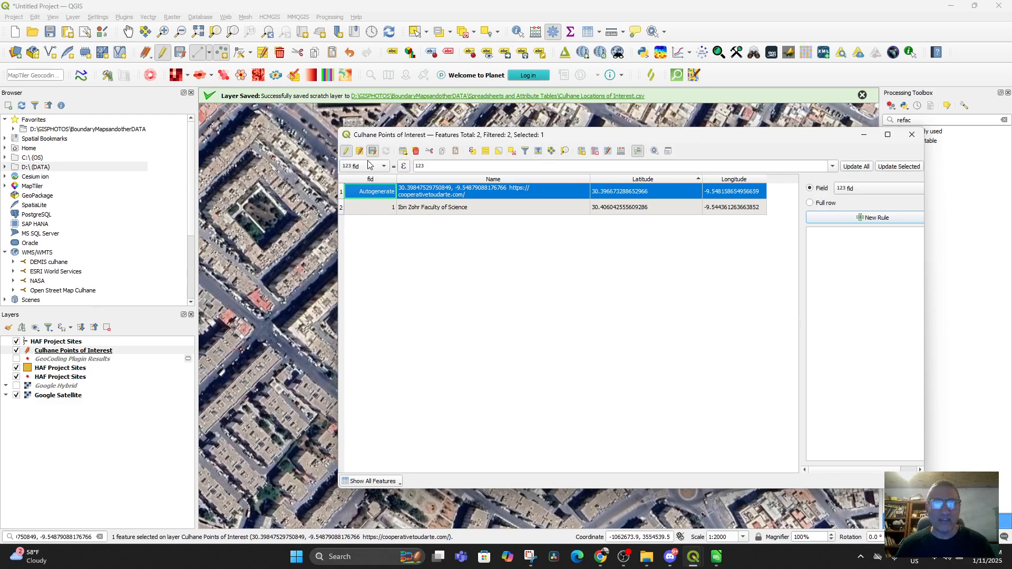
pyautogui.click(346, 151)
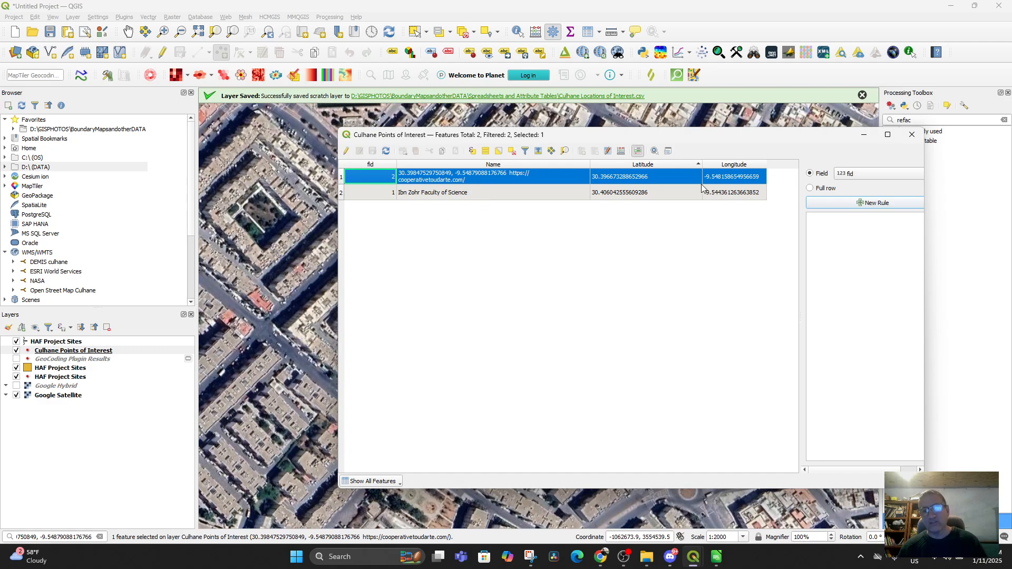
# Step: Start a CSV export of the Culhane Points of Interest layer, targeting Culhane Points exported.csv in the Spreadsheets and Attribute Tables folder
pyautogui.click(910, 136)
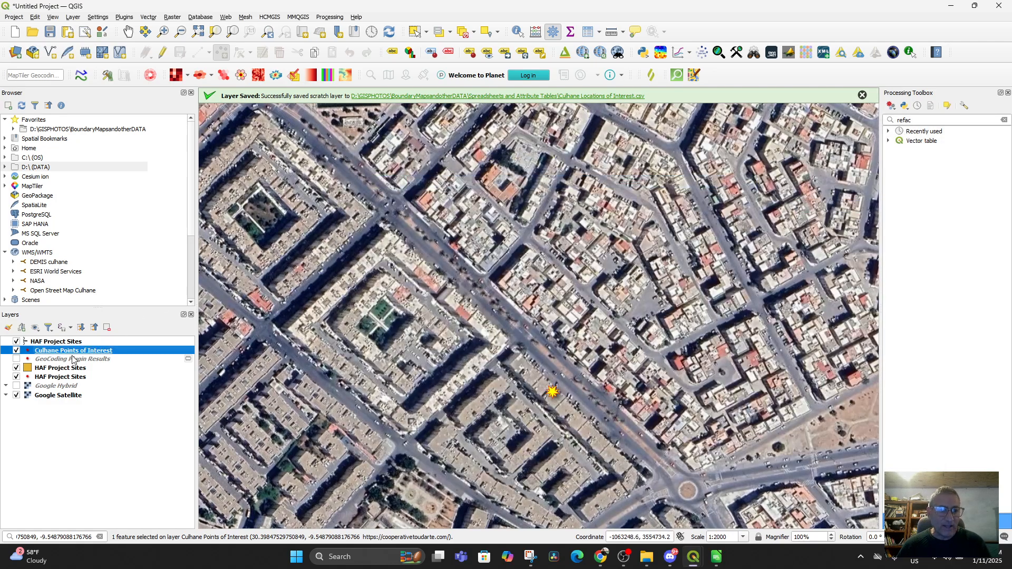
pyautogui.rightClick(65, 354)
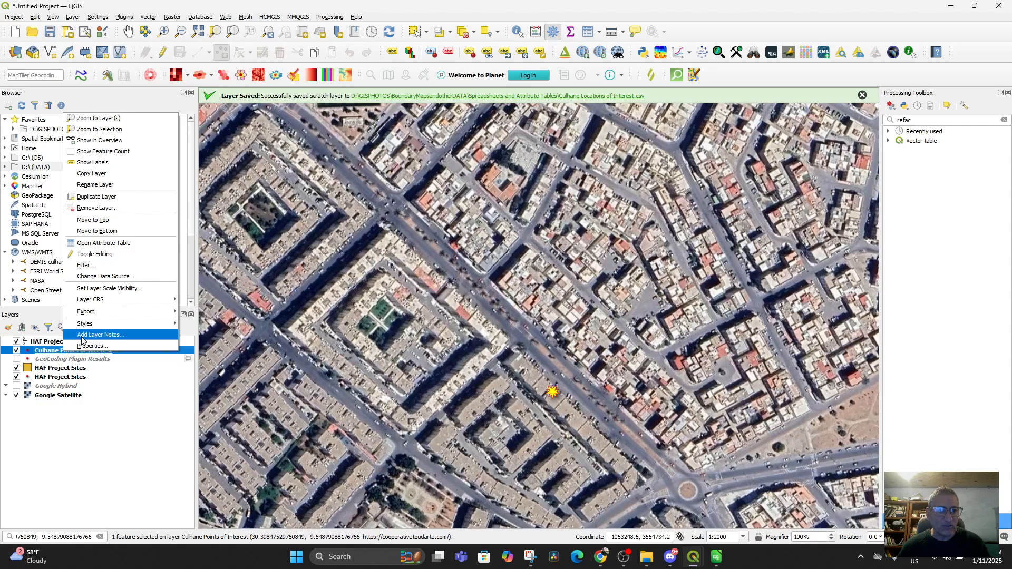
pyautogui.moveTo(97, 315)
pyautogui.click(210, 312)
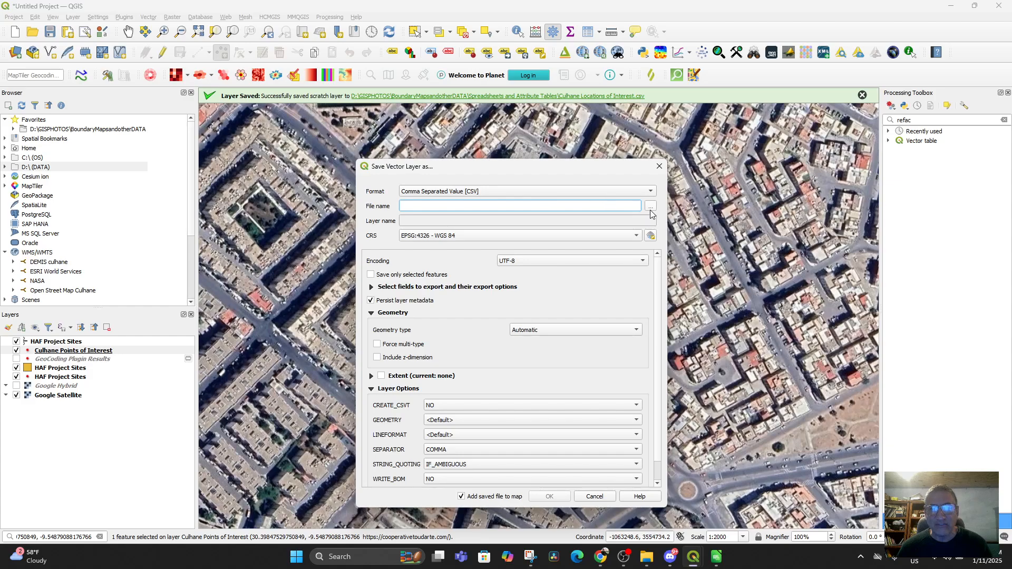
pyautogui.click(649, 207)
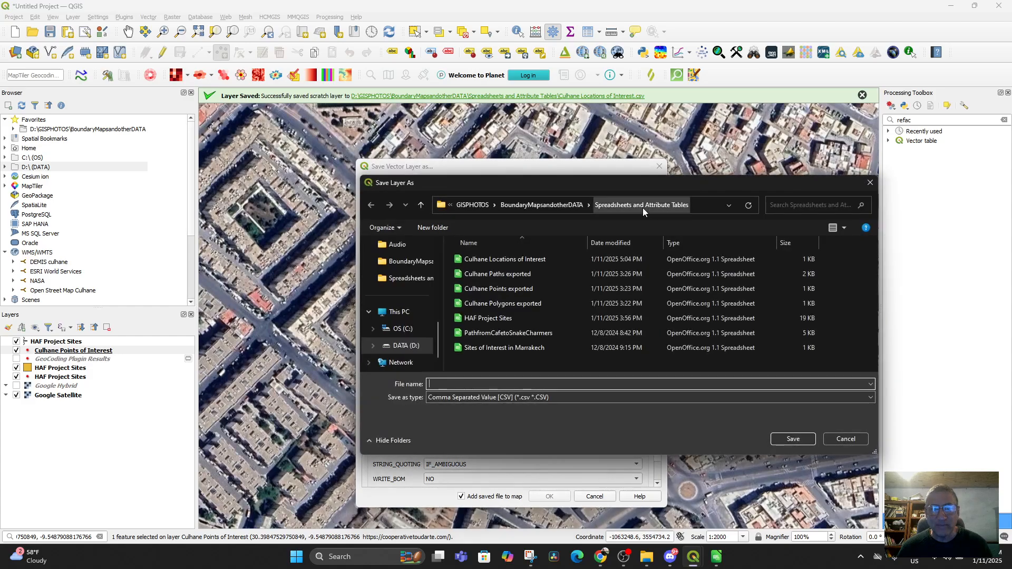
pyautogui.click(510, 289)
pyautogui.click(792, 439)
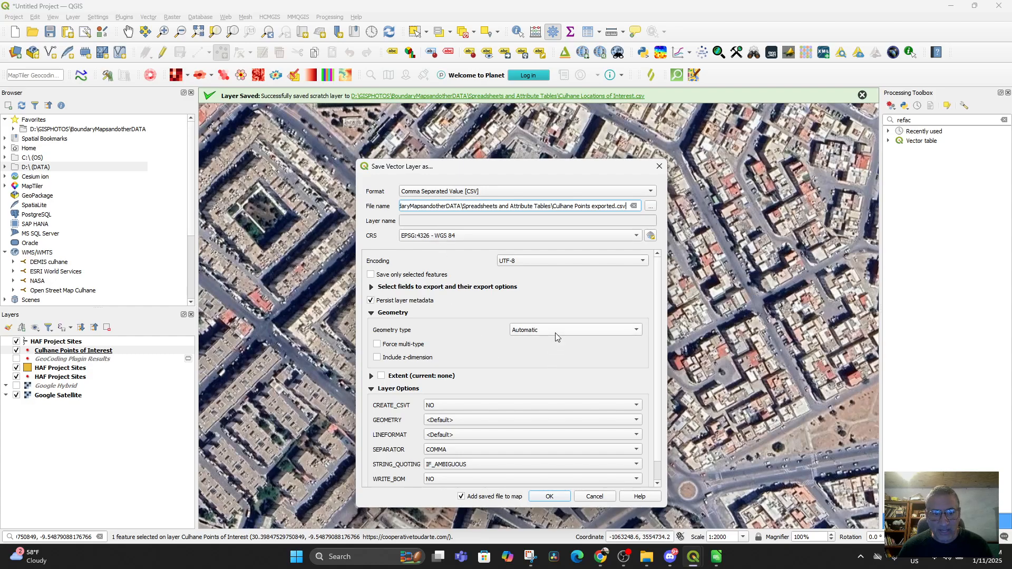
# Step: Keep the GEOMETRY option at default, exclude the saved file from the map, and export by overwriting the existing file
pyautogui.scroll(-1, 504, 395)
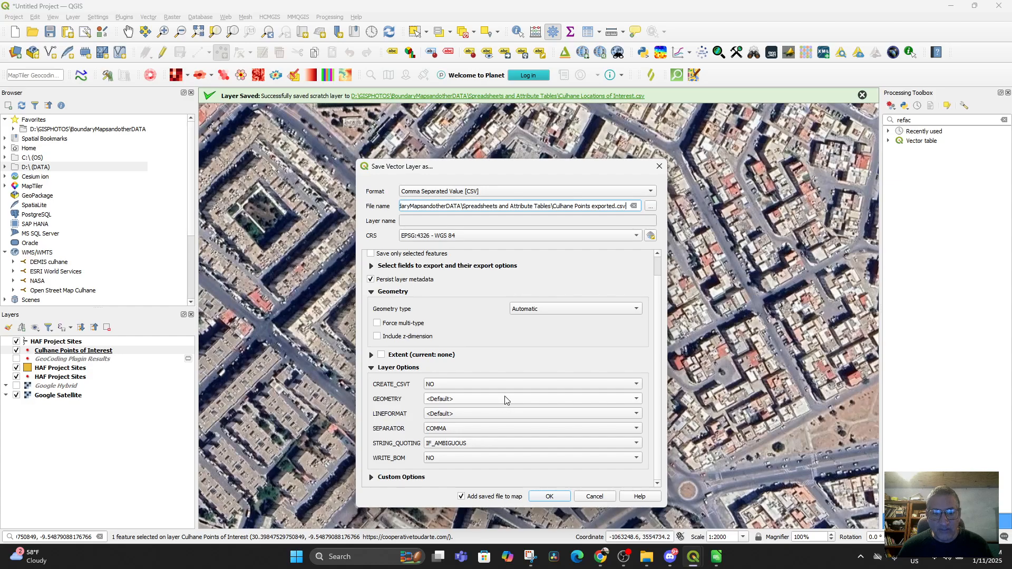
pyautogui.click(504, 398)
pyautogui.click(492, 355)
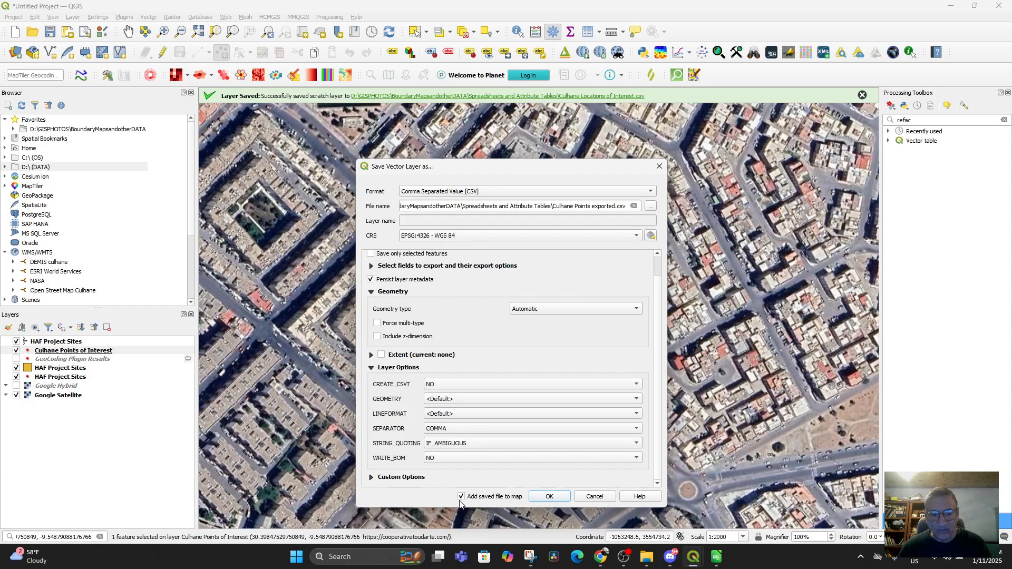
pyautogui.click(548, 497)
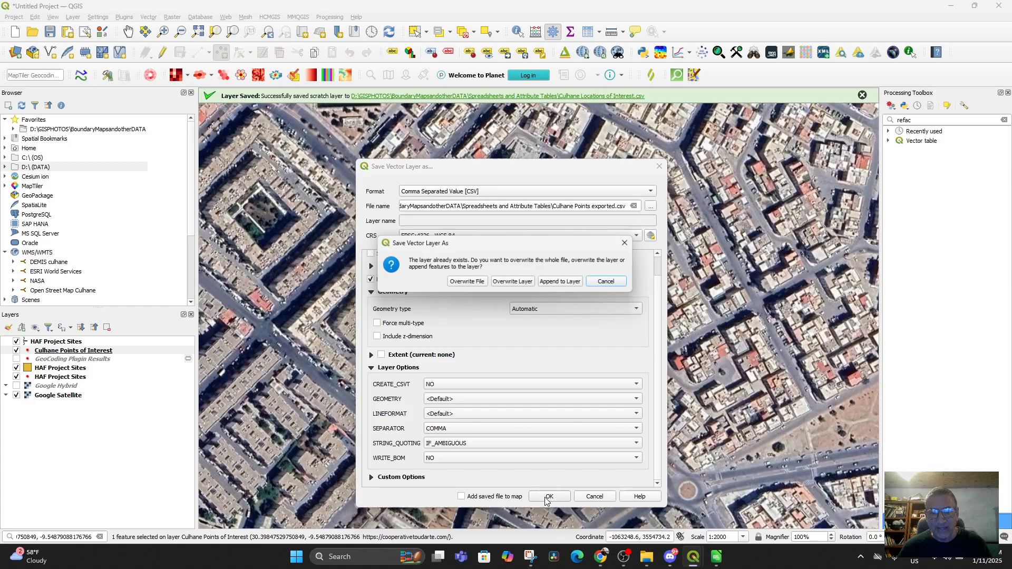
pyautogui.click(460, 283)
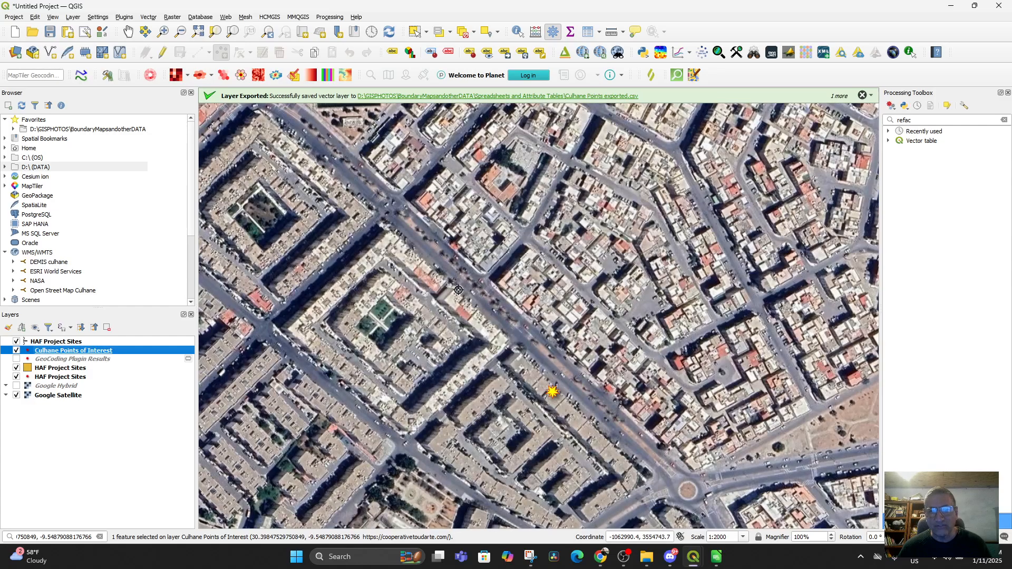
# Step: Switch to LibreOffice Calc and open the recent file Culhane Points exported.csv with UTF-8 encoding and comma separation
pyautogui.click(717, 554)
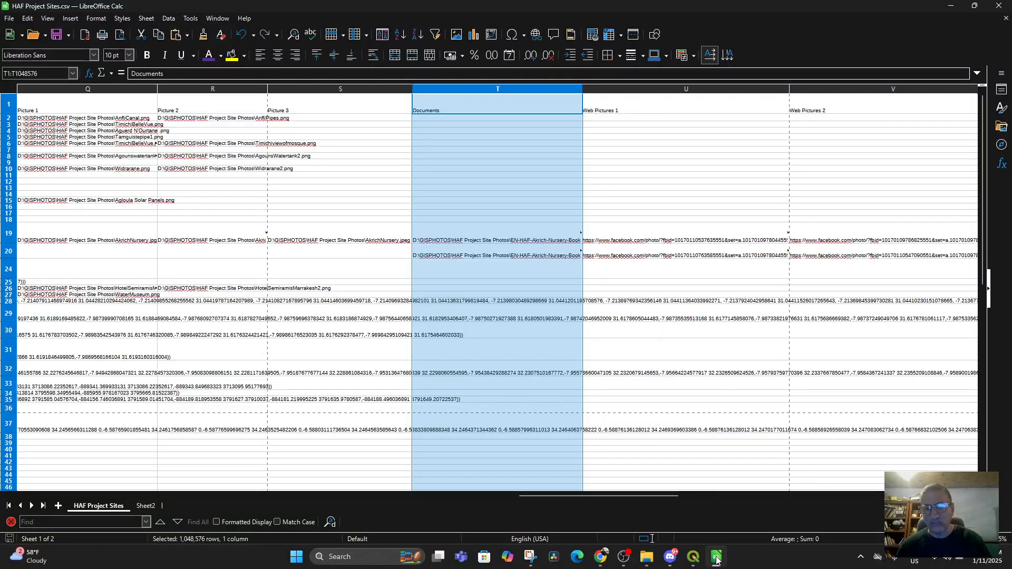
pyautogui.click(9, 19)
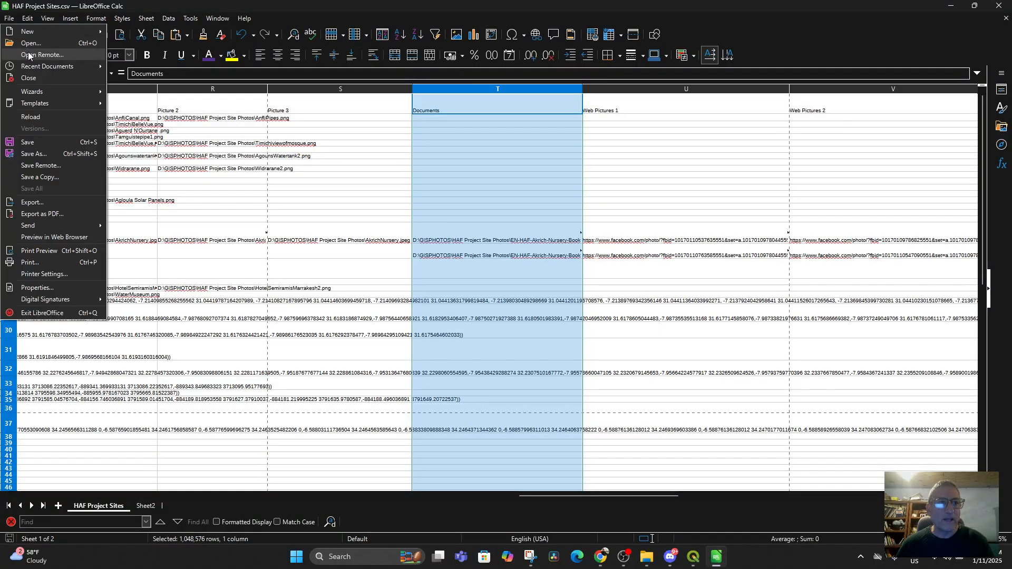
pyautogui.moveTo(33, 70)
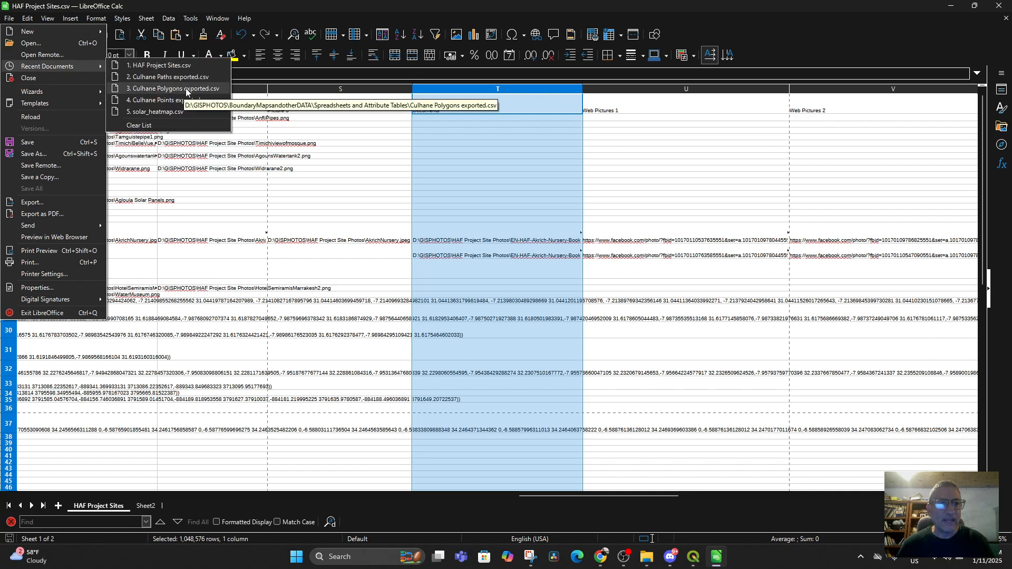
pyautogui.click(182, 100)
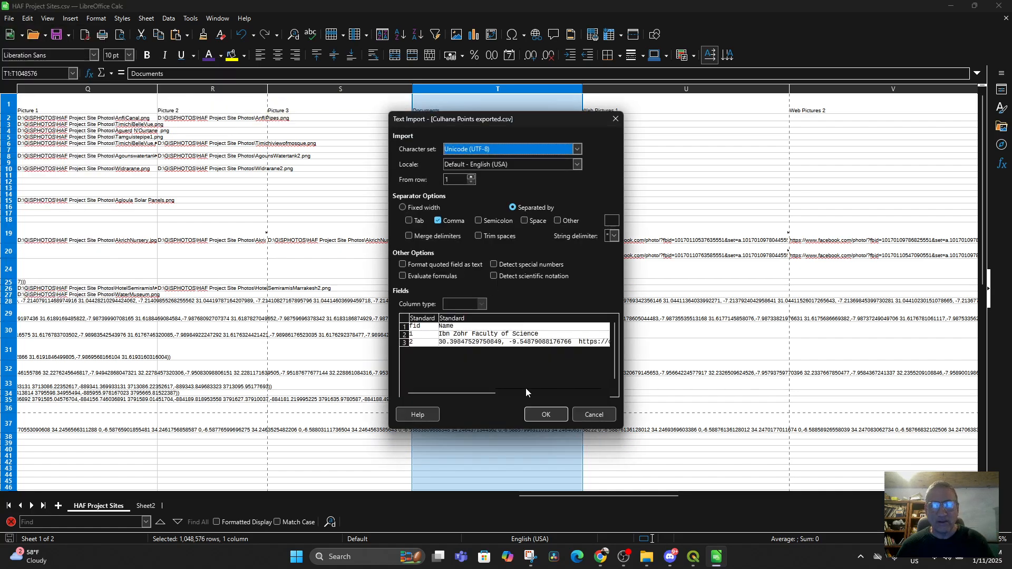
pyautogui.click(543, 416)
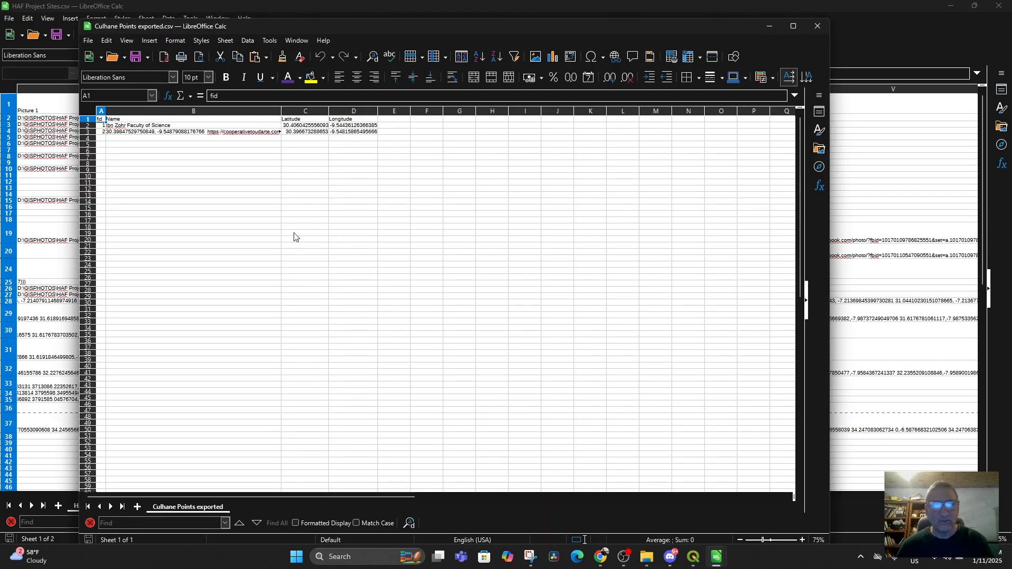
# Step: Copy the names and coordinates of both points in B2:D3, and close the exported CSV without saving
pyautogui.moveTo(120, 127); pyautogui.dragTo(357, 137)
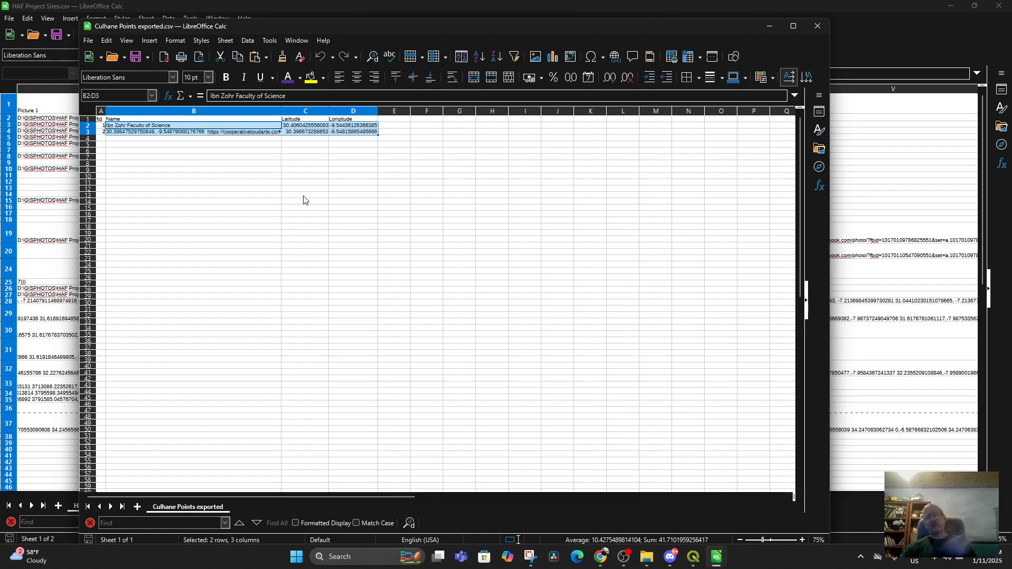
pyautogui.rightClick(189, 132)
pyautogui.click(215, 151)
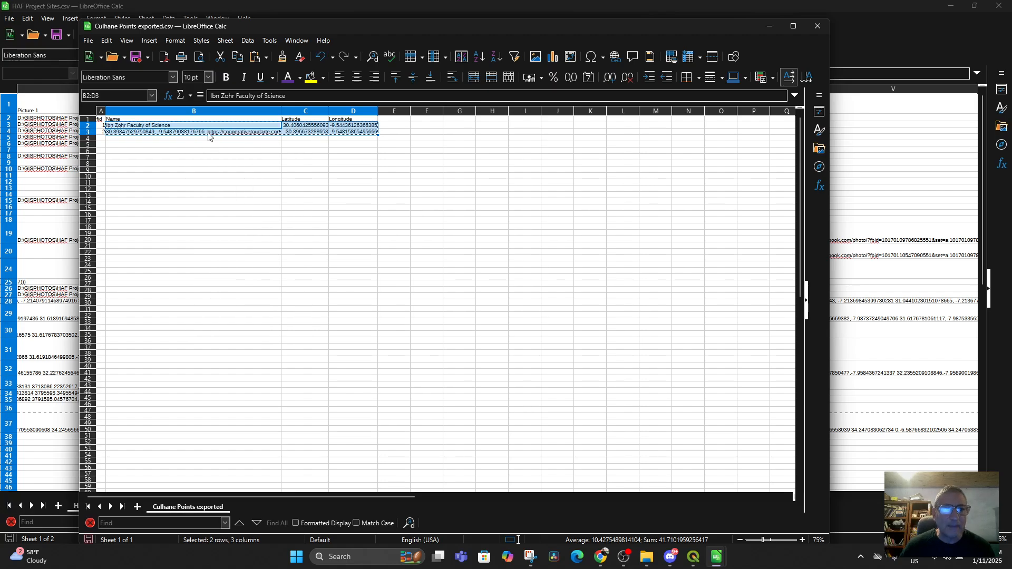
pyautogui.click(816, 26)
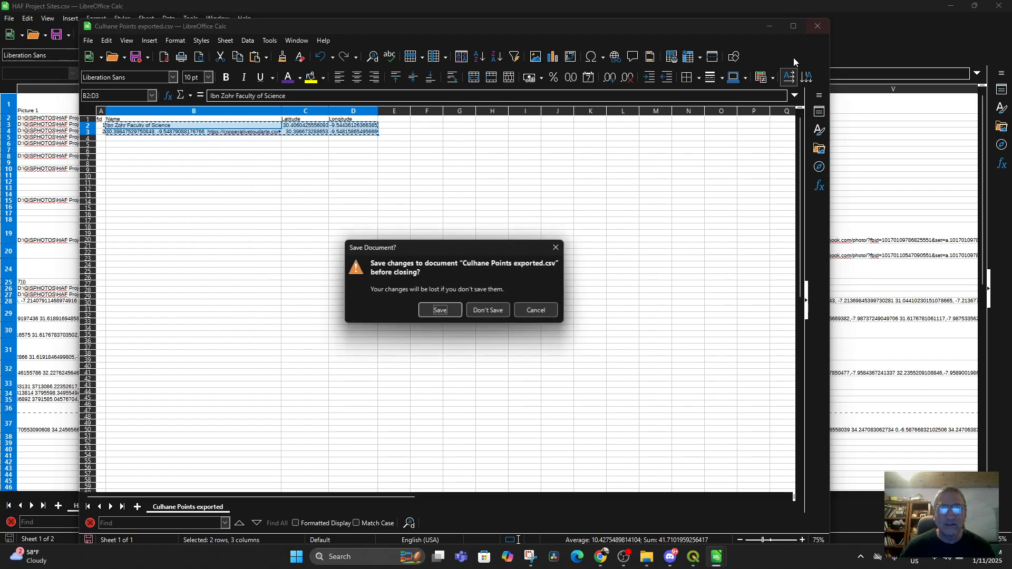
pyautogui.click(490, 309)
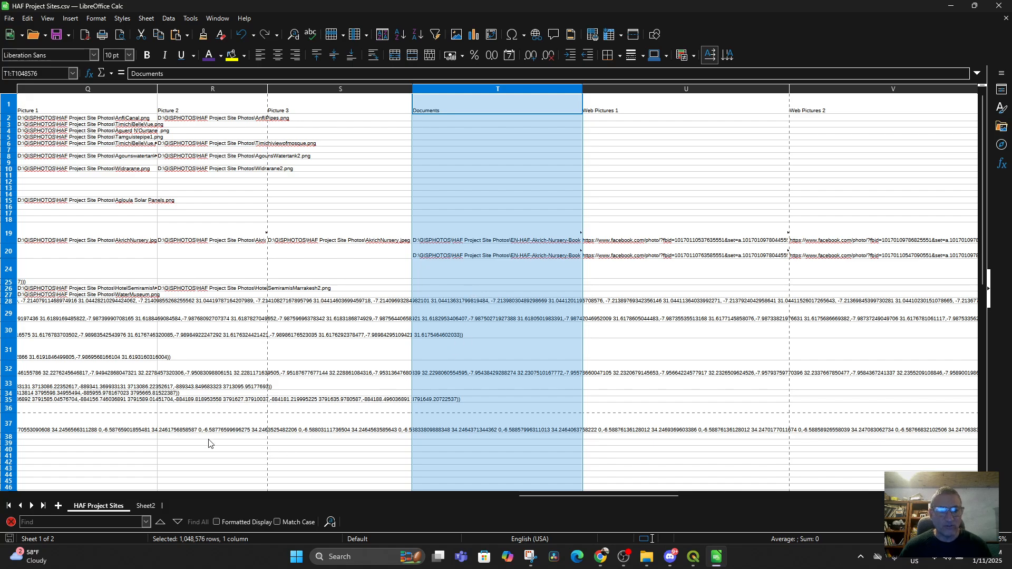
# Step: Paste the two copied point records into HAF Project Sites below the last row, starting at cell A38
pyautogui.moveTo(556, 495); pyautogui.dragTo(24, 480)
pyautogui.scroll(-1, 25, 448)
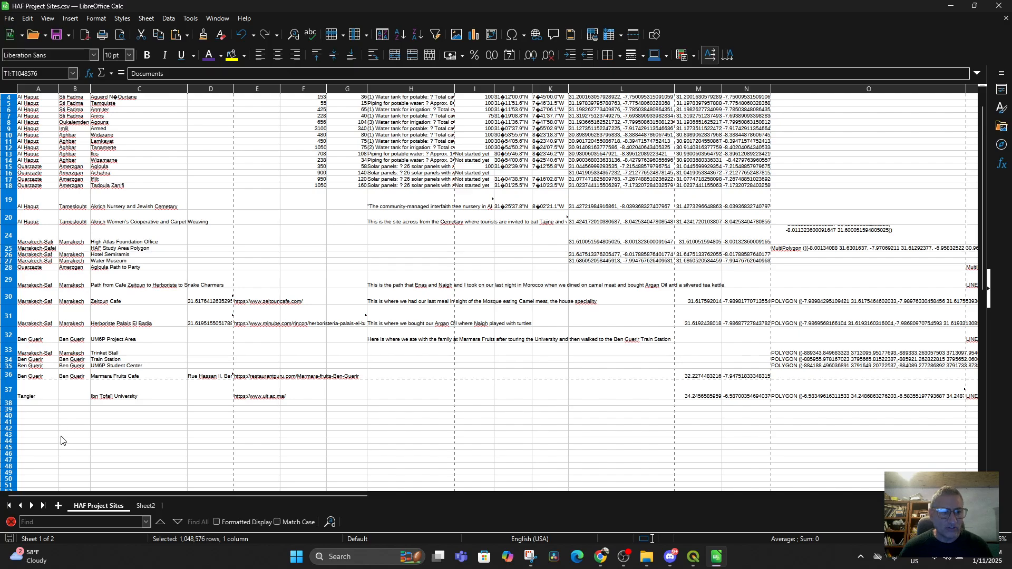
pyautogui.click(32, 405)
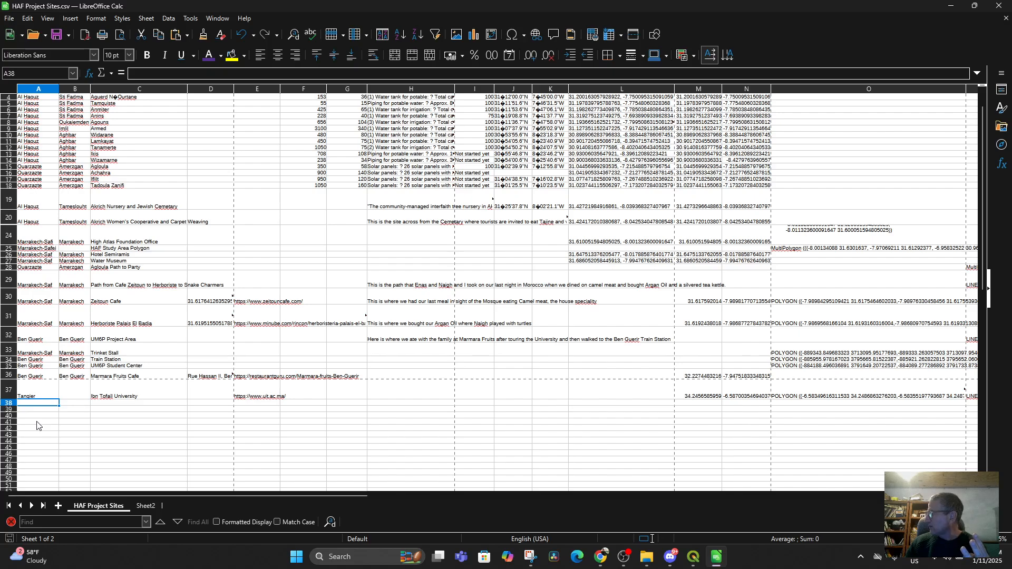
pyautogui.rightClick(41, 405)
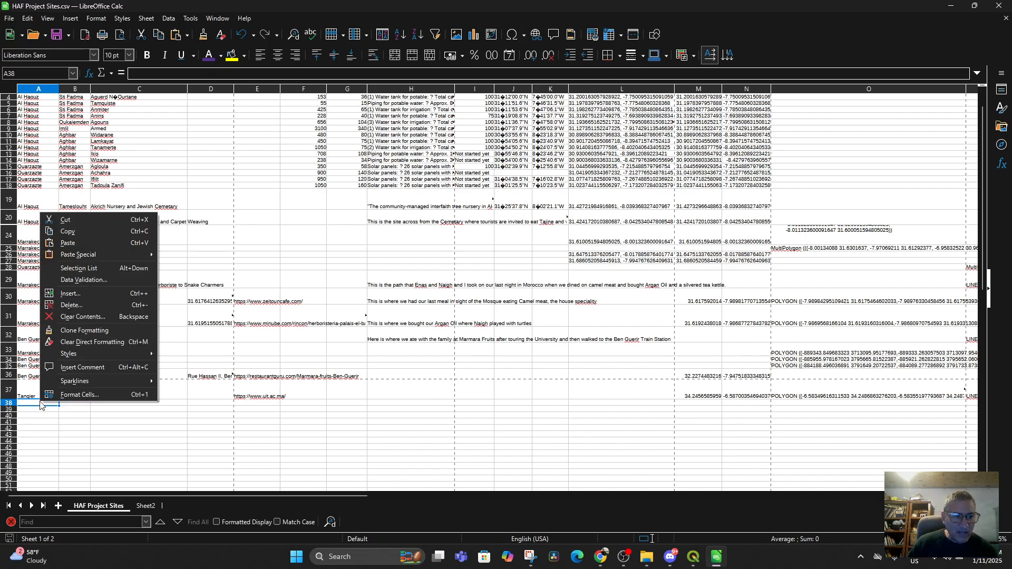
pyautogui.click(73, 245)
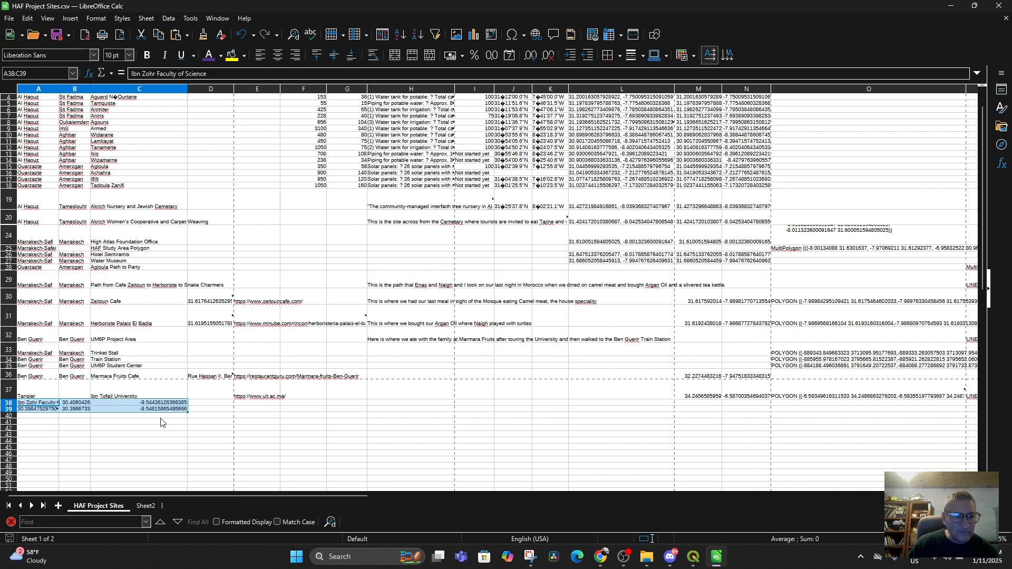
pyautogui.click(95, 434)
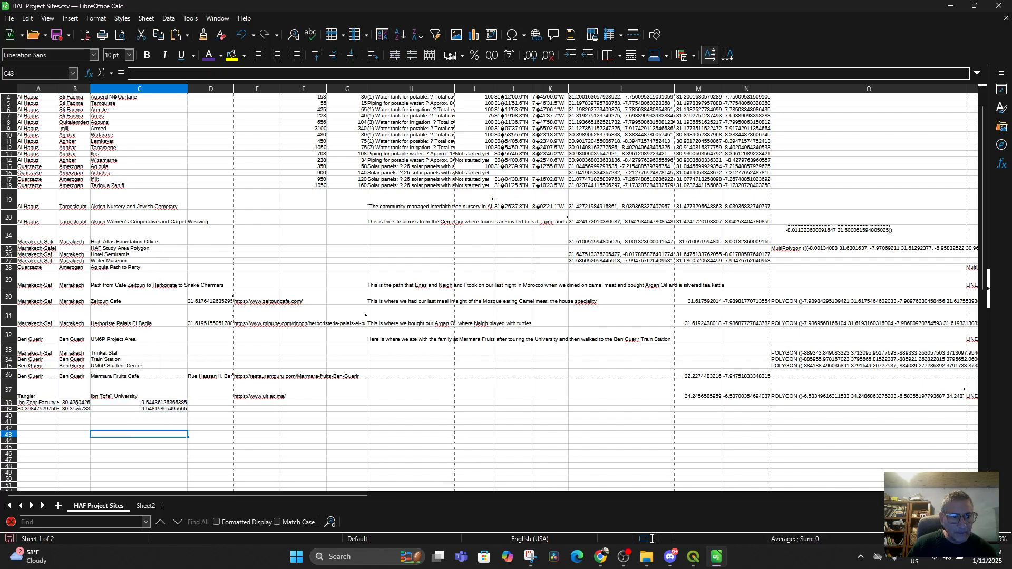
# Step: Move the pasted block A38:C39 to start at C38 so the names line up with the site name column
pyautogui.moveTo(75, 404); pyautogui.dragTo(161, 412)
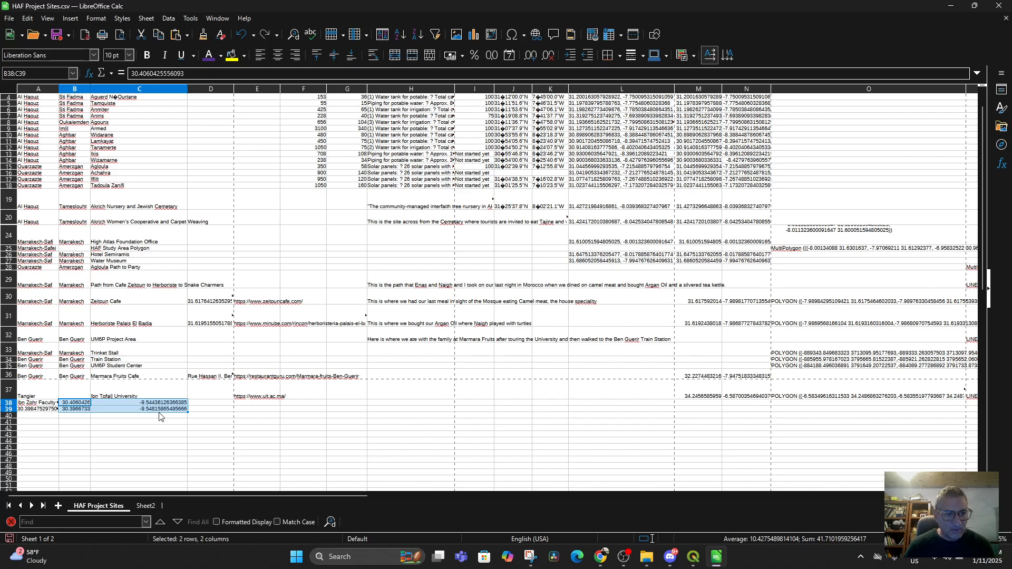
pyautogui.moveTo(29, 404); pyautogui.dragTo(151, 413)
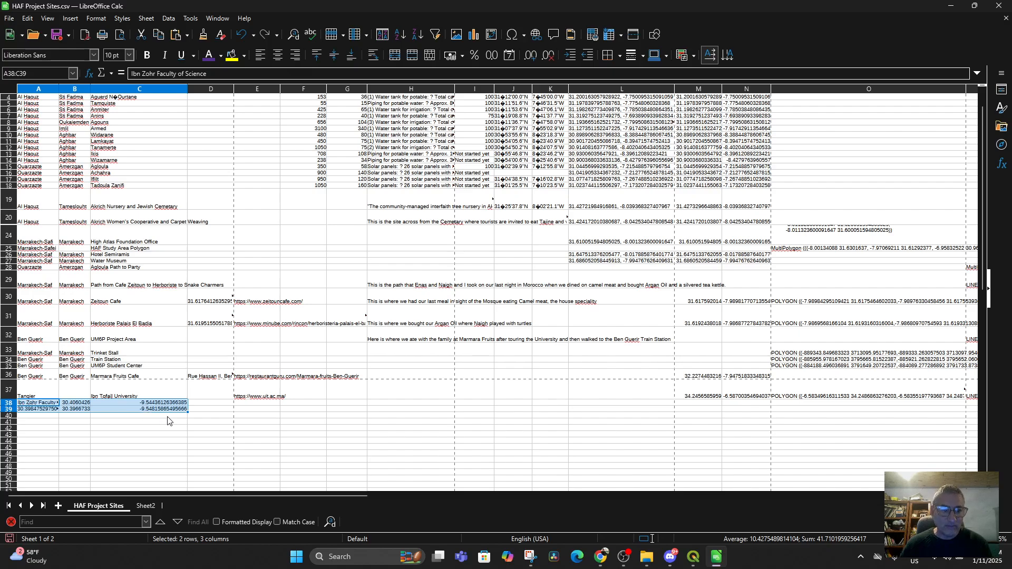
pyautogui.hotkey('ctrl', 'x')
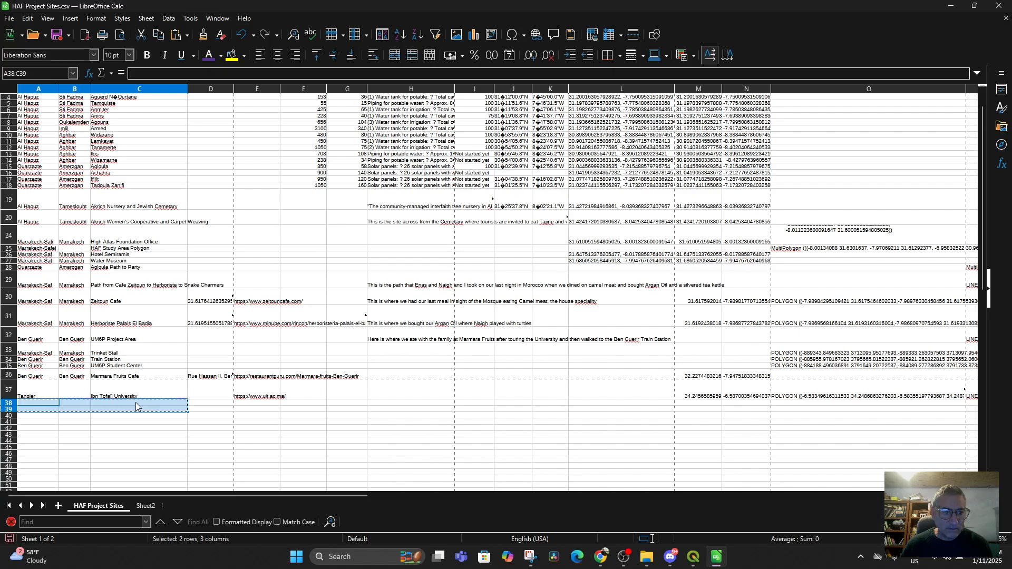
pyautogui.click(135, 403)
pyautogui.hotkey('ctrl', 'v')
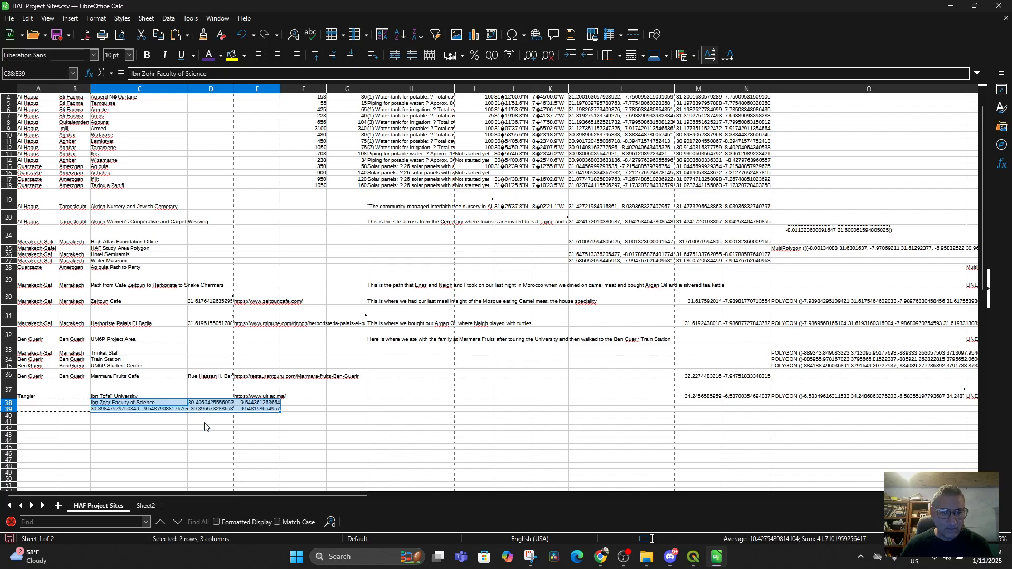
# Step: Move the latitude and longitude values from D38:E39 into the coordinate columns starting at M38
pyautogui.moveTo(206, 403); pyautogui.dragTo(252, 410)
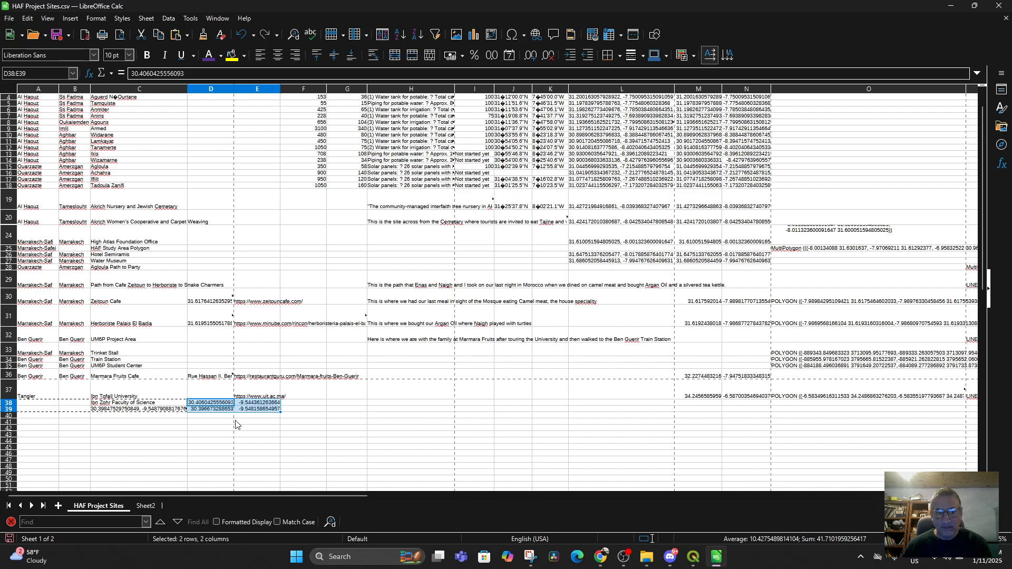
pyautogui.hotkey('ctrl', 'x')
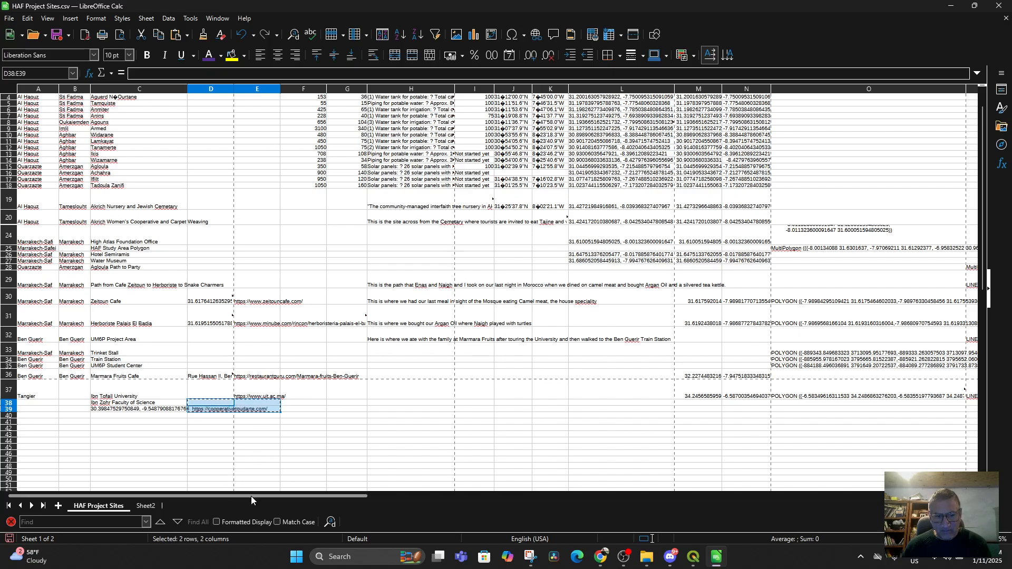
pyautogui.moveTo(251, 496); pyautogui.dragTo(353, 494)
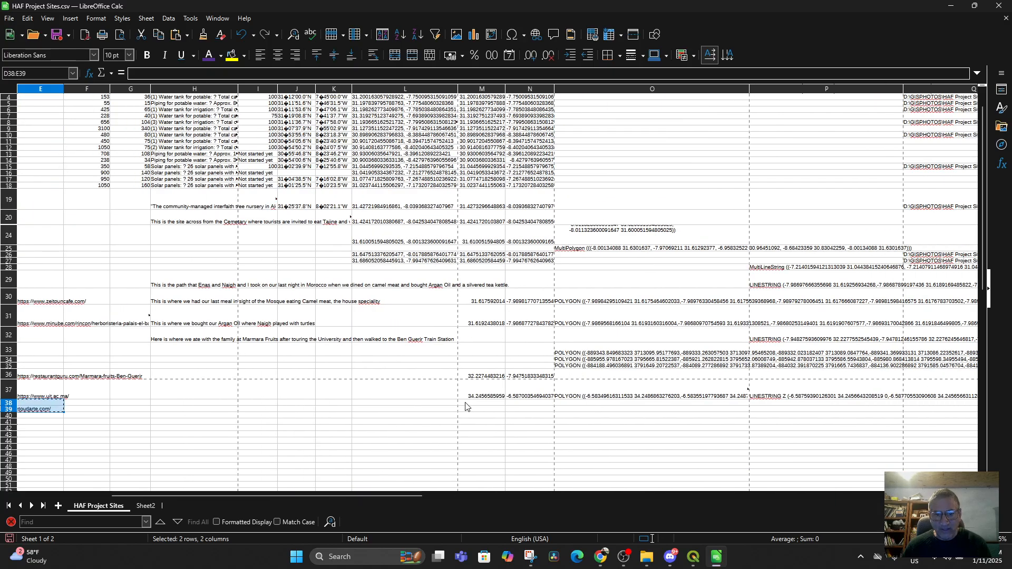
pyautogui.click(465, 402)
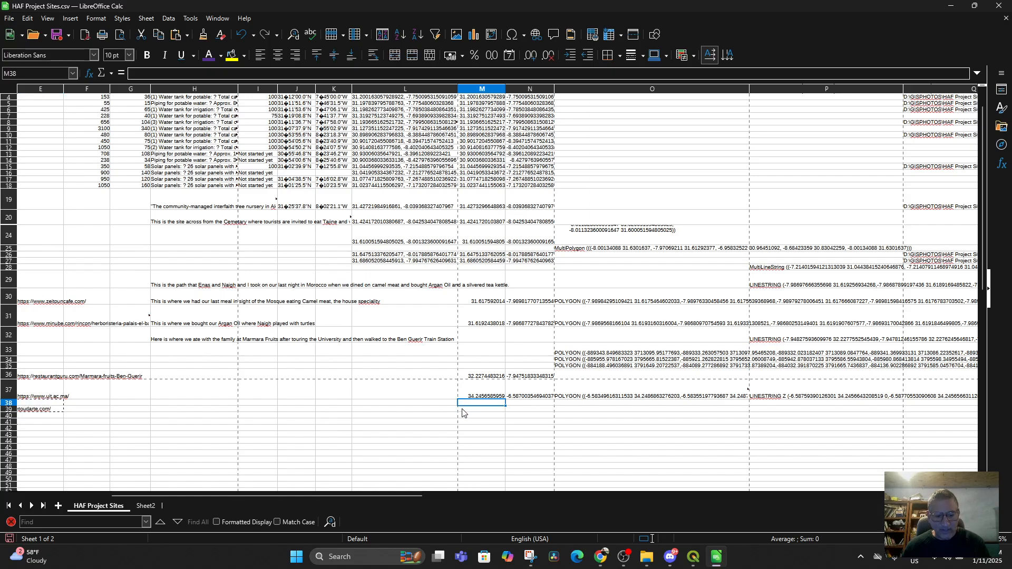
pyautogui.hotkey('ctrl', 'v')
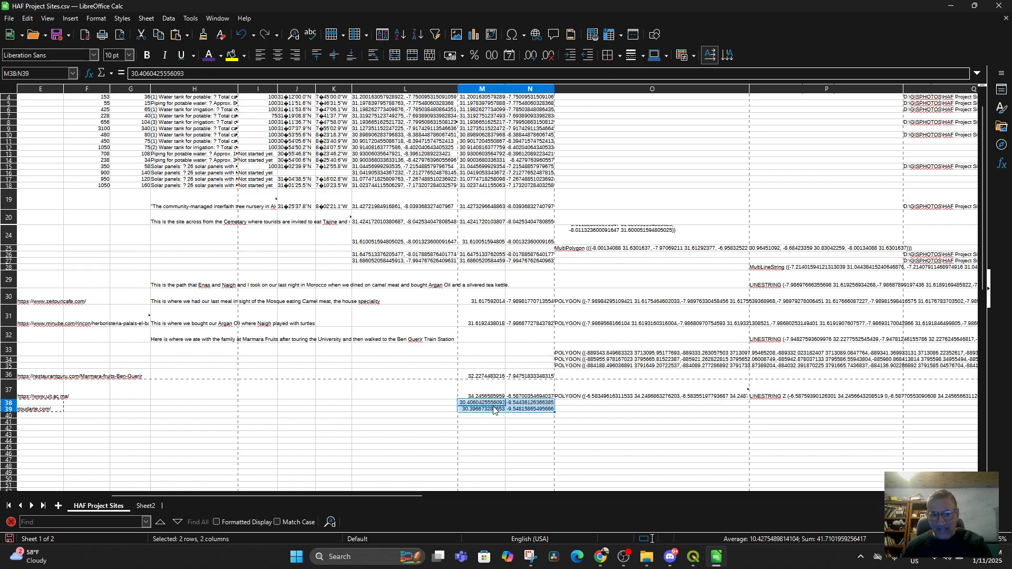
# Step: Enter Agadir in cell A38 for the Ibn Zohr Faculty of Science row
pyautogui.moveTo(380, 495); pyautogui.dragTo(241, 502)
pyautogui.click(26, 403)
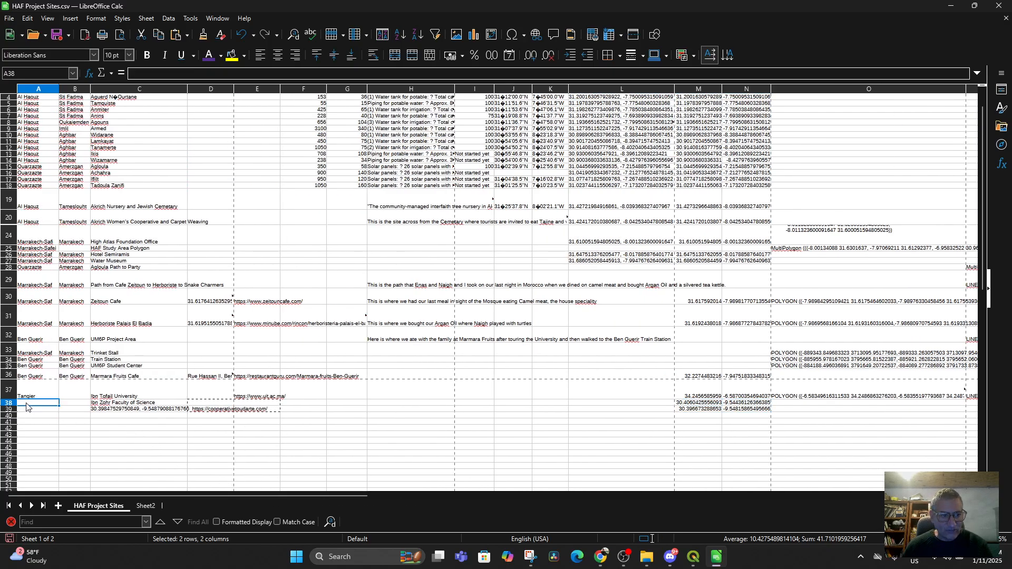
pyautogui.write('Agadir')
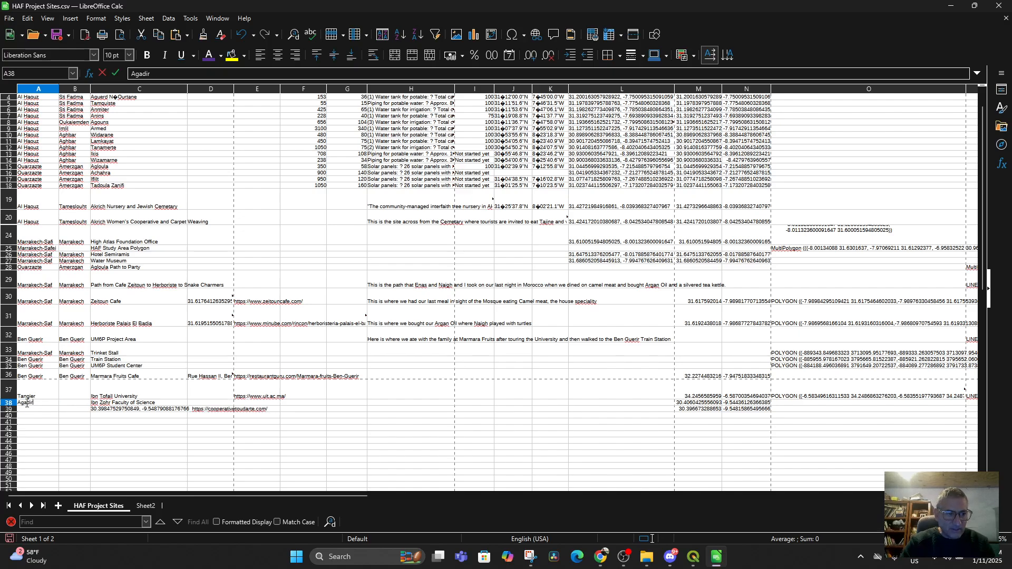
pyautogui.press('Tab')
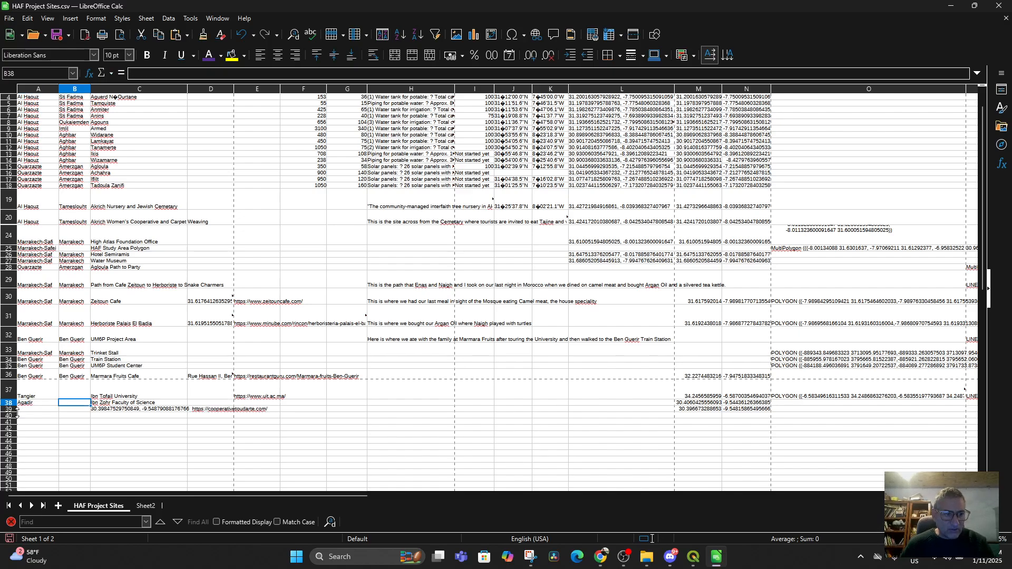
# Step: Enter Agadir in cells A39, B39 and B38, and save the HAF Project Sites file
pyautogui.press('Return')
pyautogui.write('Agar')
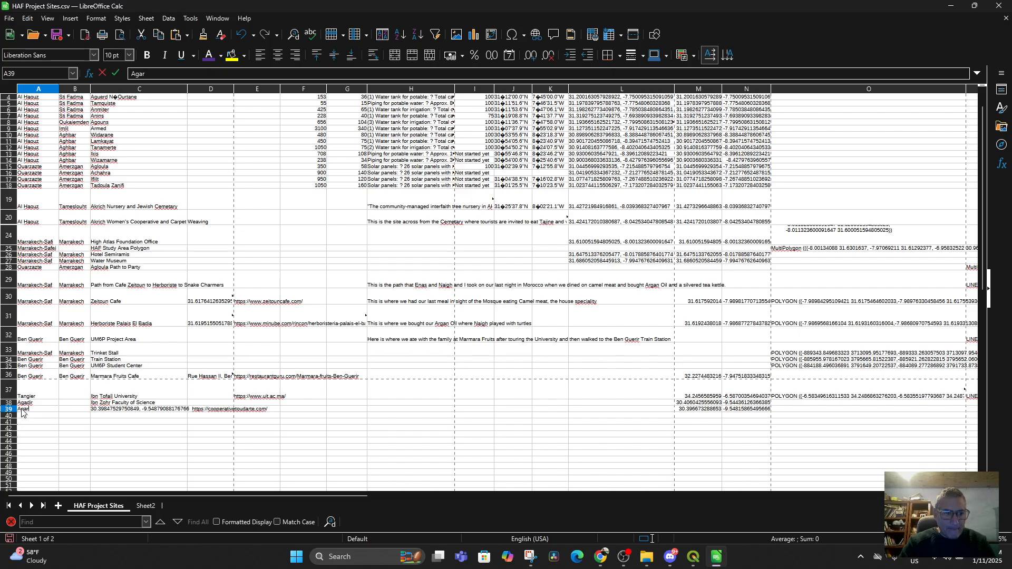
pyautogui.press('Tab')
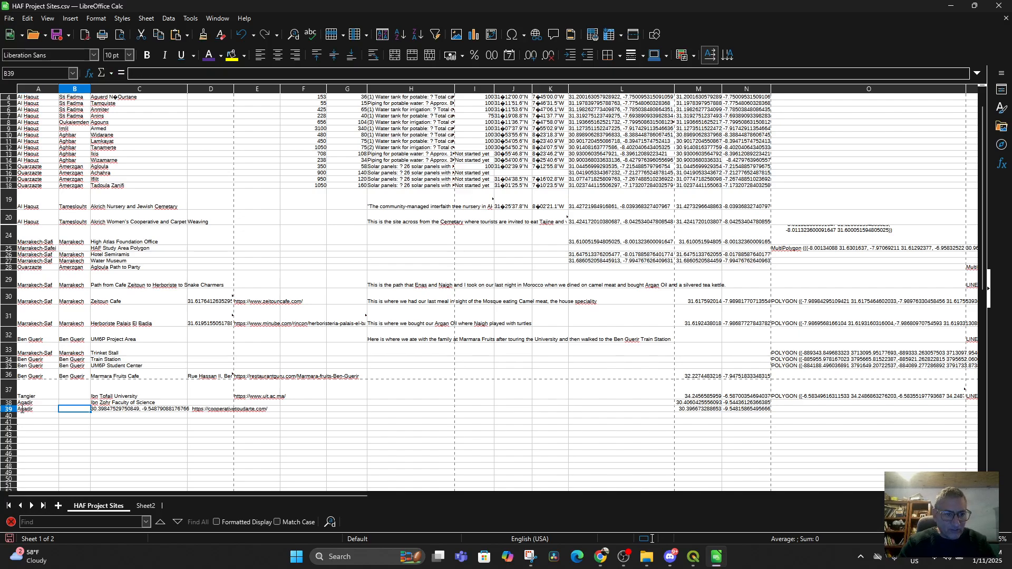
pyautogui.write('Agadir')
pyautogui.click(67, 404)
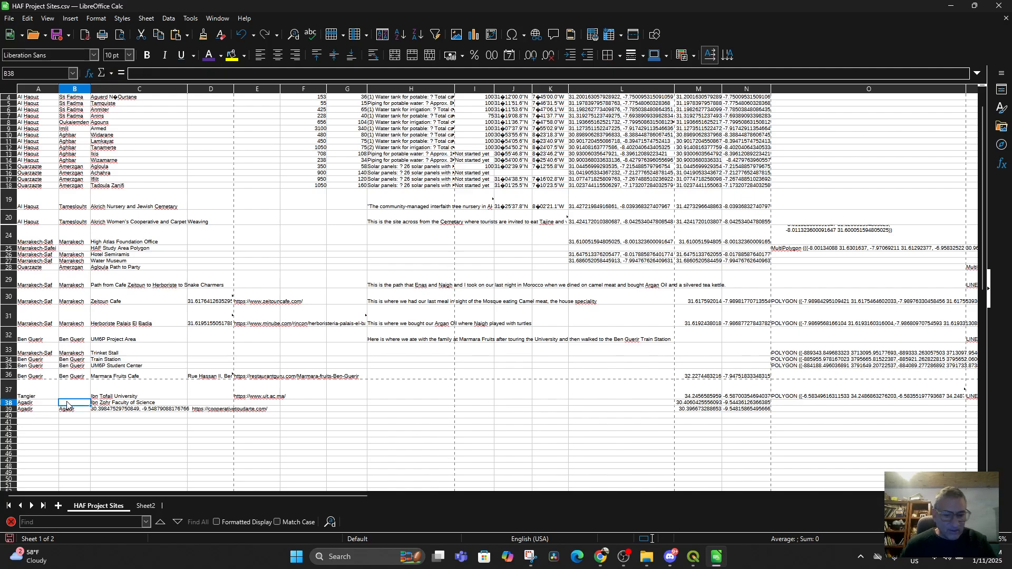
pyautogui.write('Agadir')
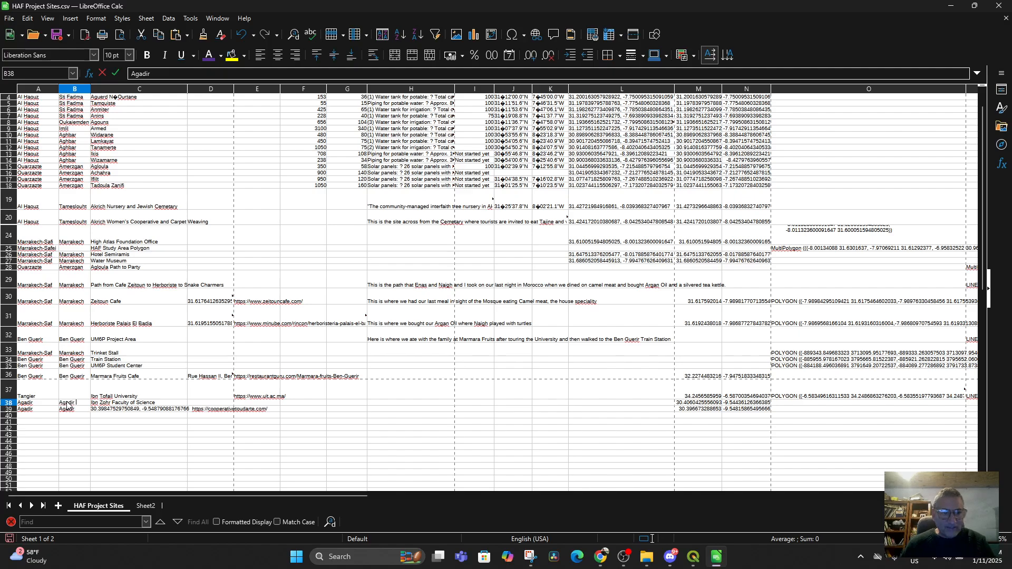
pyautogui.click(176, 410)
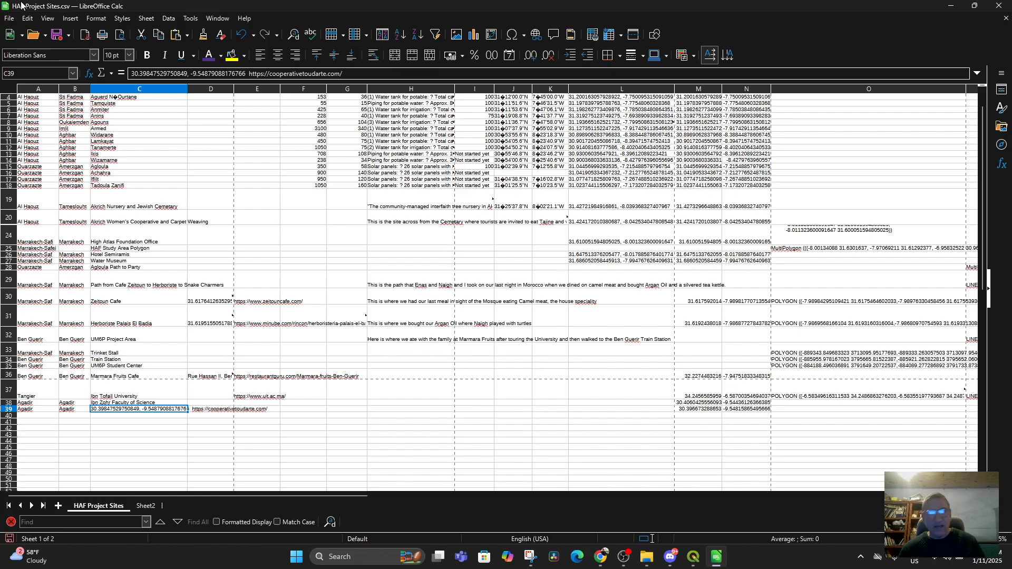
pyautogui.click(55, 36)
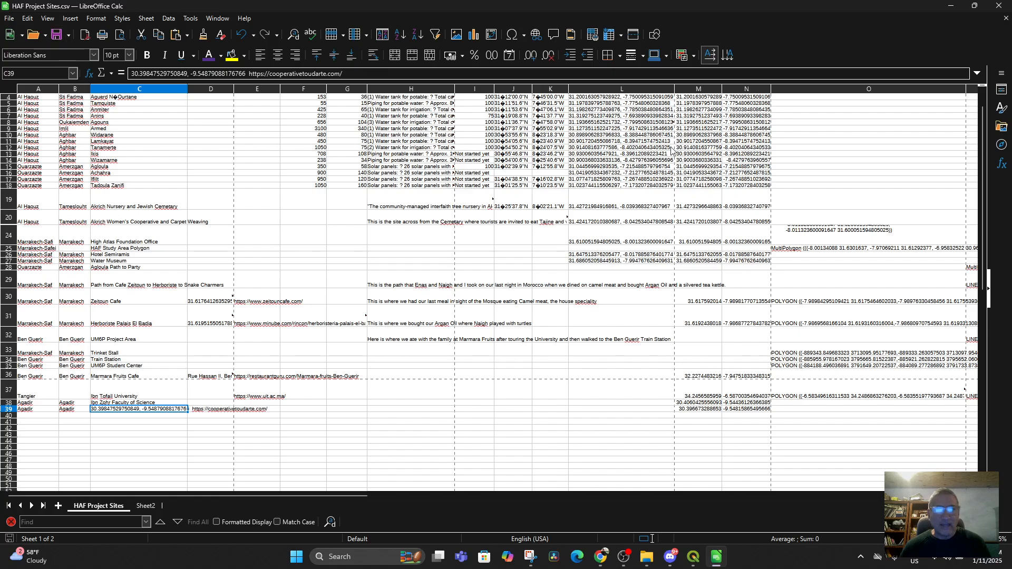
# Step: Switch to QGIS and remove the Culhane Points of Interest layer from the project
pyautogui.click(951, 7)
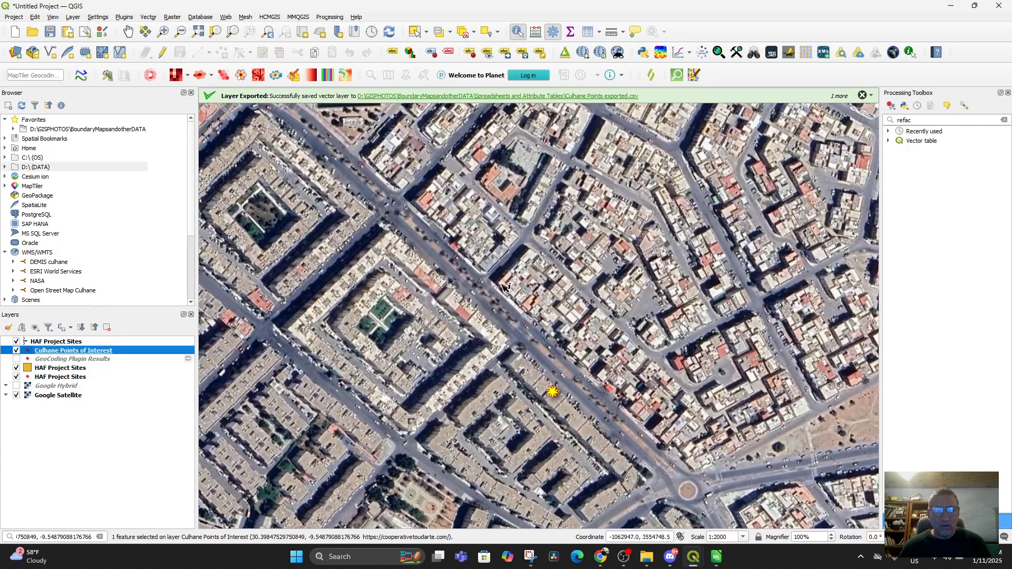
pyautogui.scroll(-3, 505, 353)
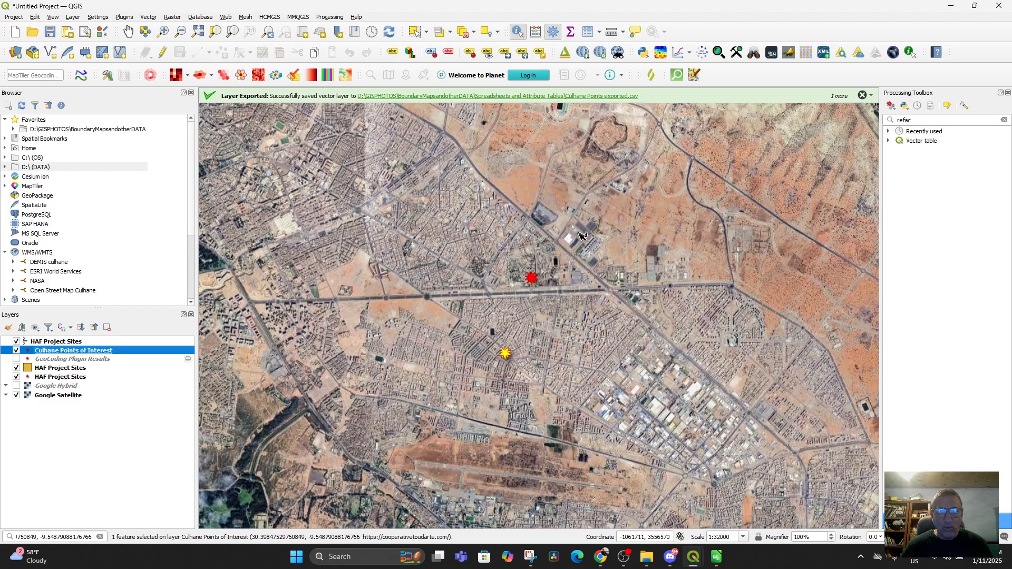
pyautogui.rightClick(47, 352)
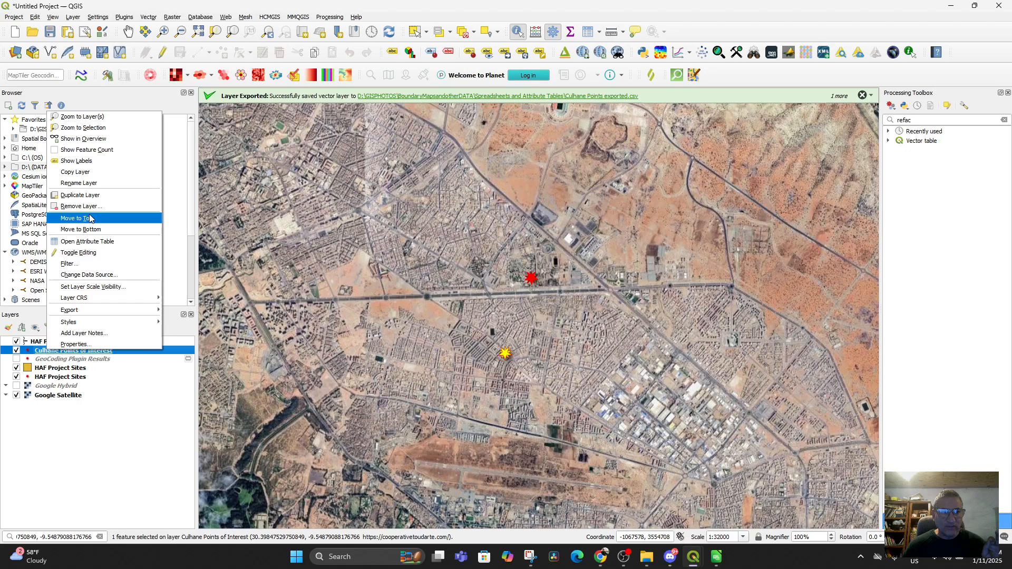
pyautogui.click(79, 206)
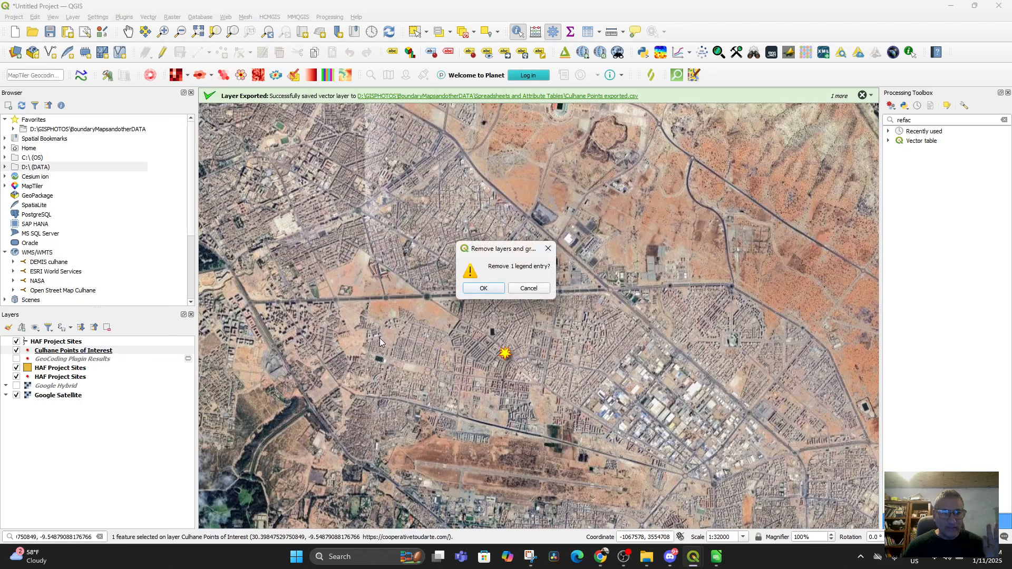
pyautogui.click(482, 288)
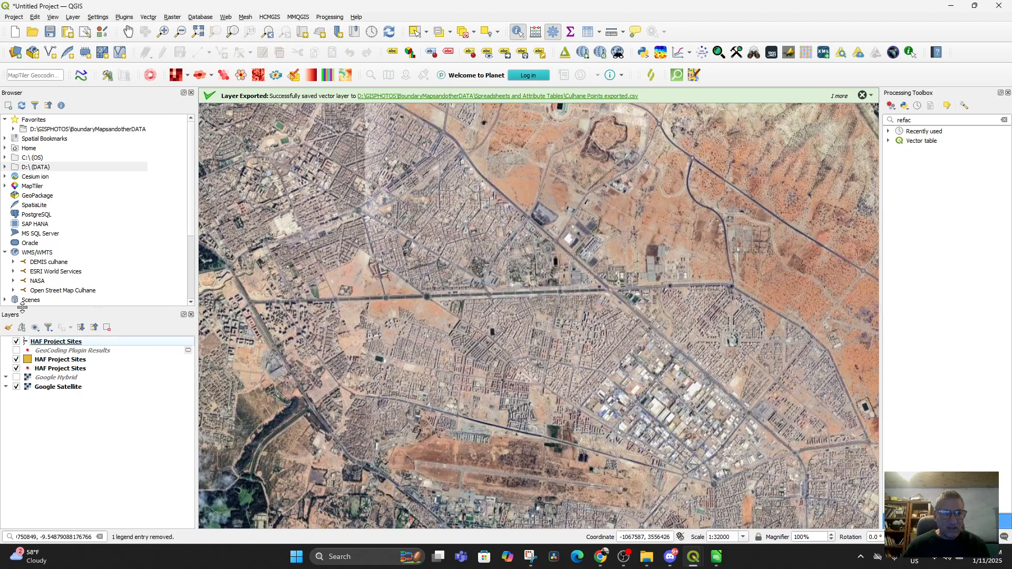
# Step: Examine the map around Agadir for the newly added points in the HAF Project Sites point layer
pyautogui.click(55, 369)
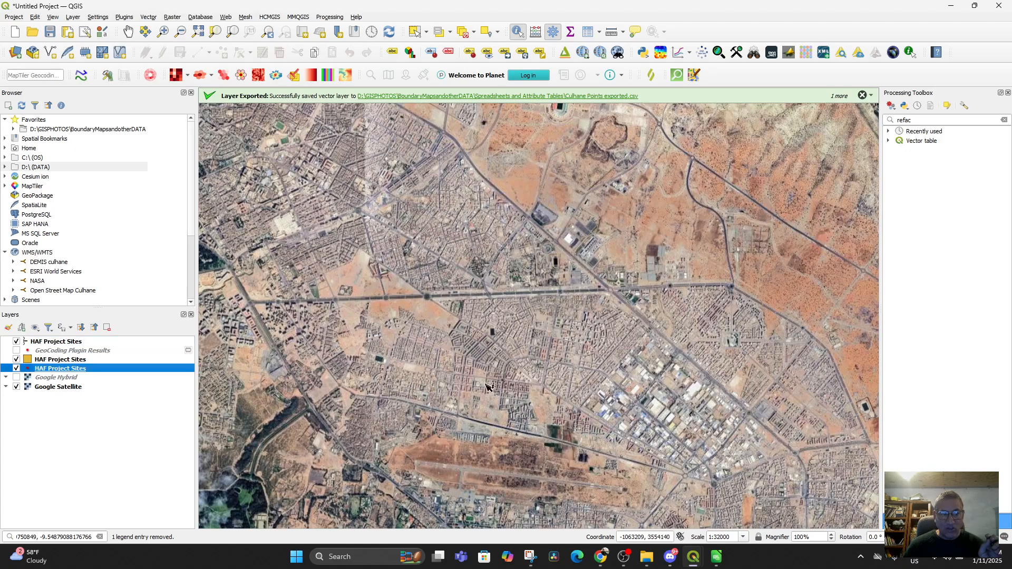
pyautogui.scroll(-6, 520, 339)
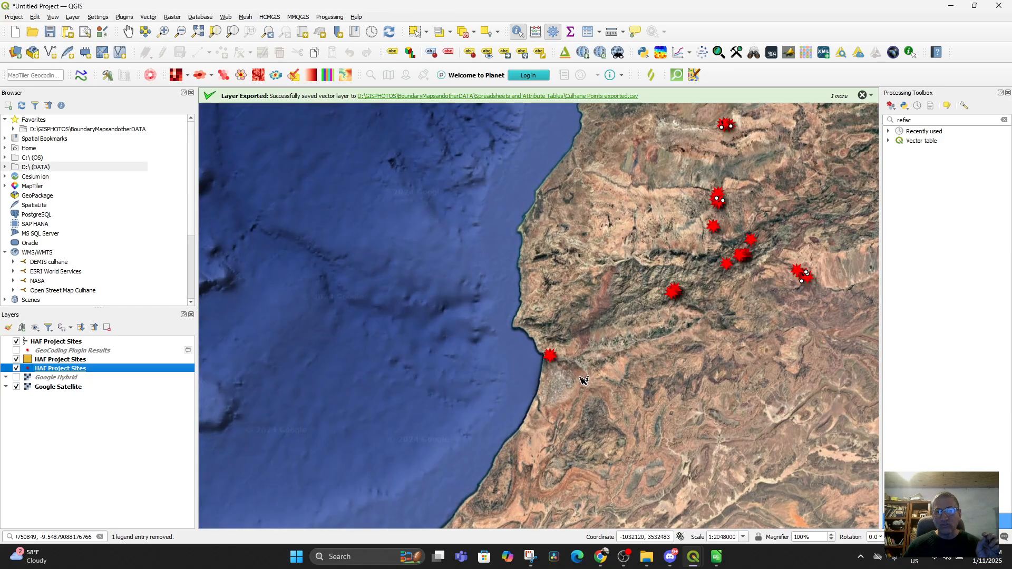
pyautogui.moveTo(707, 321); pyautogui.dragTo(650, 365)
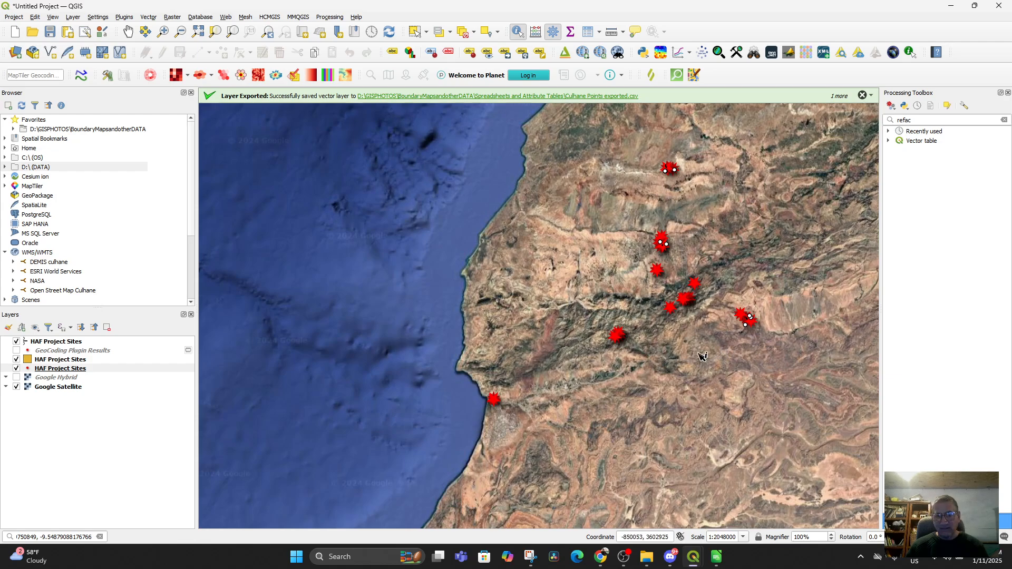
pyautogui.scroll(2, 541, 386)
pyautogui.moveTo(539, 354); pyautogui.dragTo(793, 245)
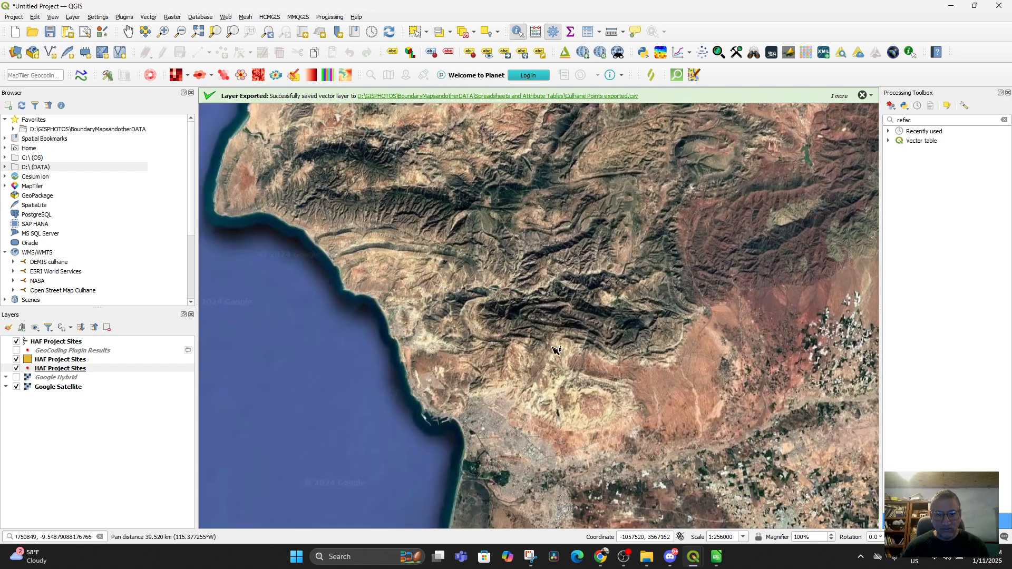
pyautogui.scroll(1, 553, 203)
pyautogui.scroll(-2, 552, 202)
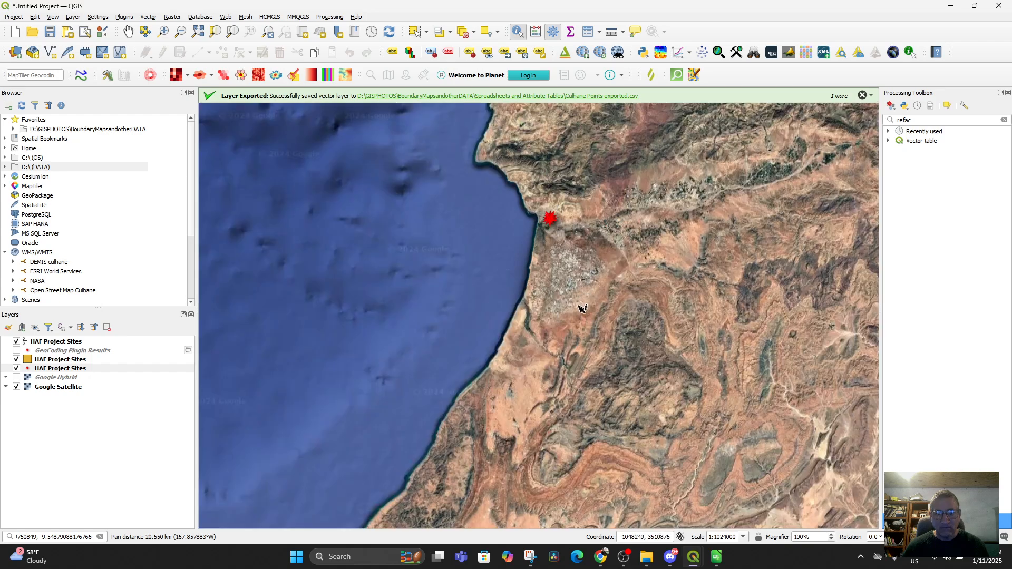
# Step: Identify the marker near Agadir against the HAF Project Sites point layer and the GeoCoding Plugin Results layer
pyautogui.click(550, 220)
pyautogui.click(83, 368)
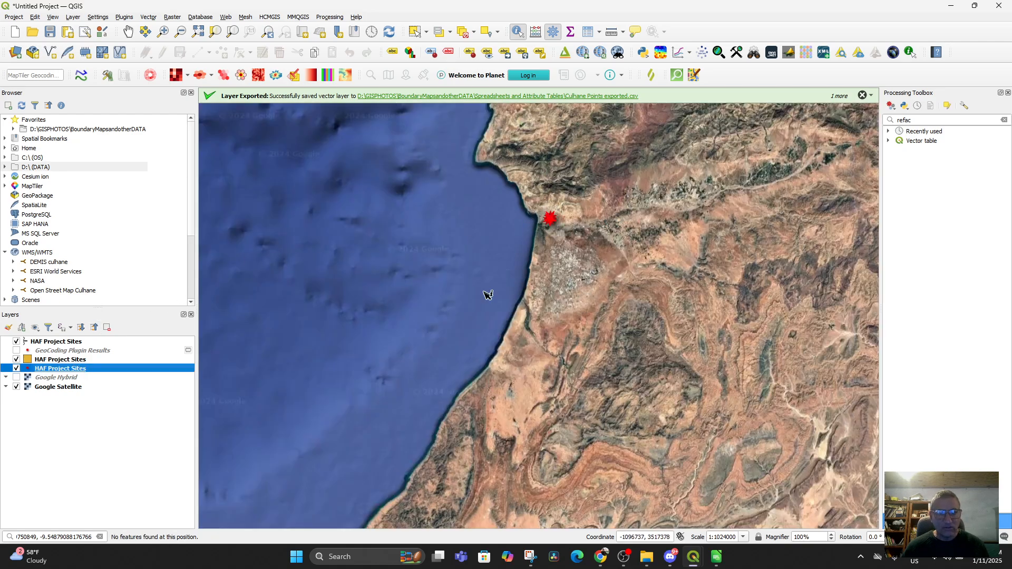
pyautogui.click(555, 224)
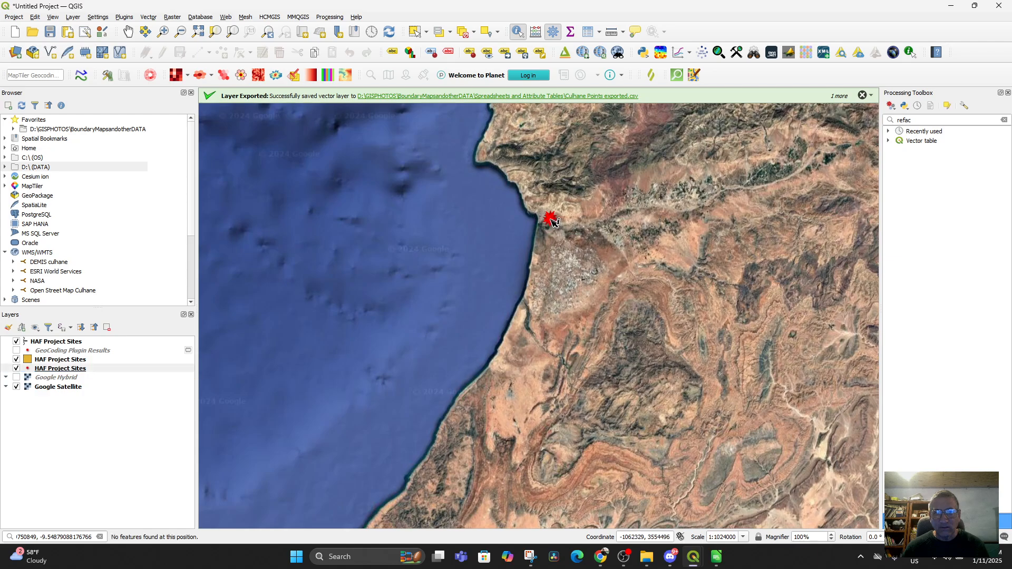
pyautogui.click(76, 350)
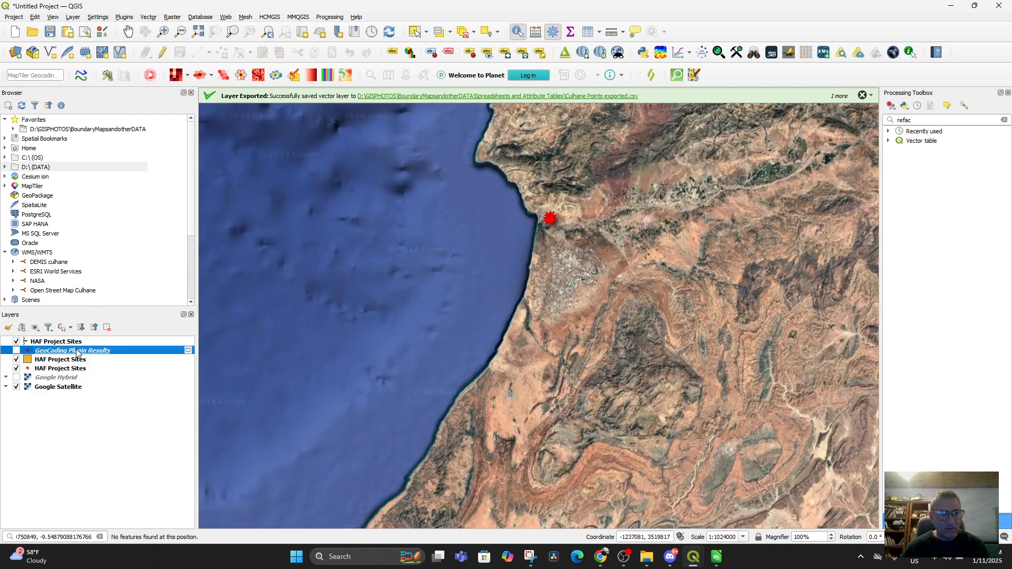
pyautogui.click(554, 224)
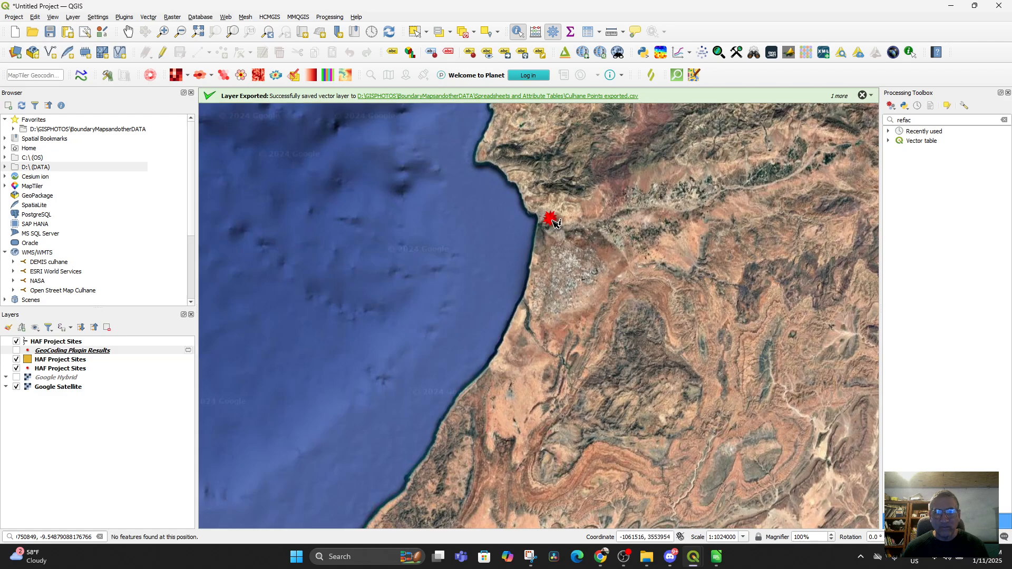
pyautogui.click(58, 351)
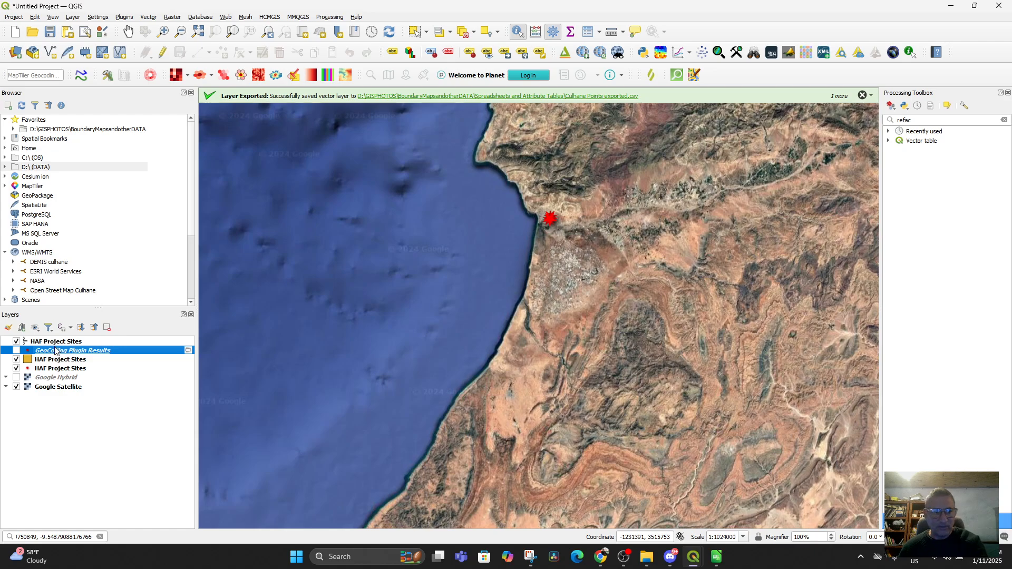
pyautogui.rightClick(45, 352)
pyautogui.click(104, 158)
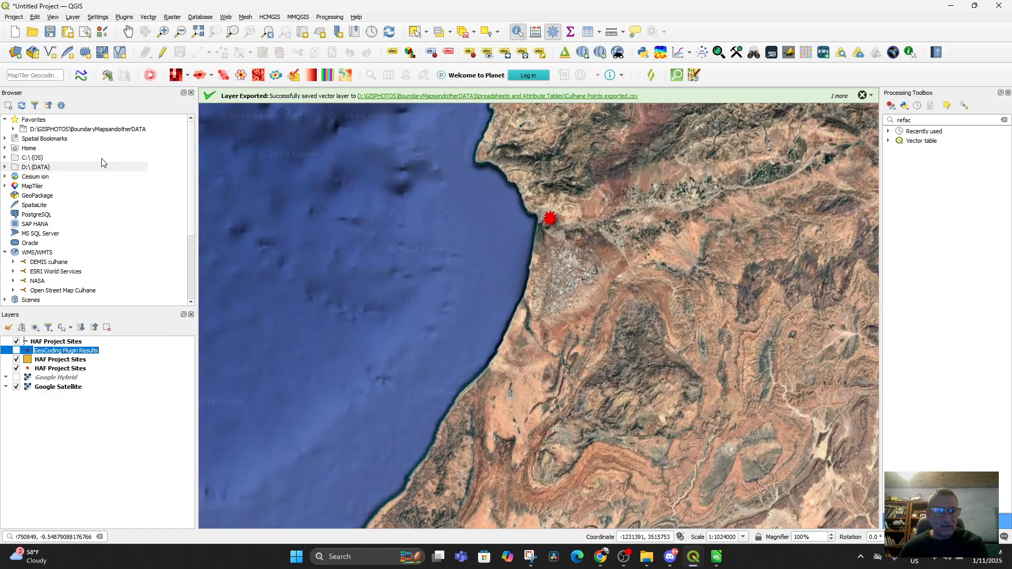
pyautogui.click(65, 350)
pyautogui.click(81, 395)
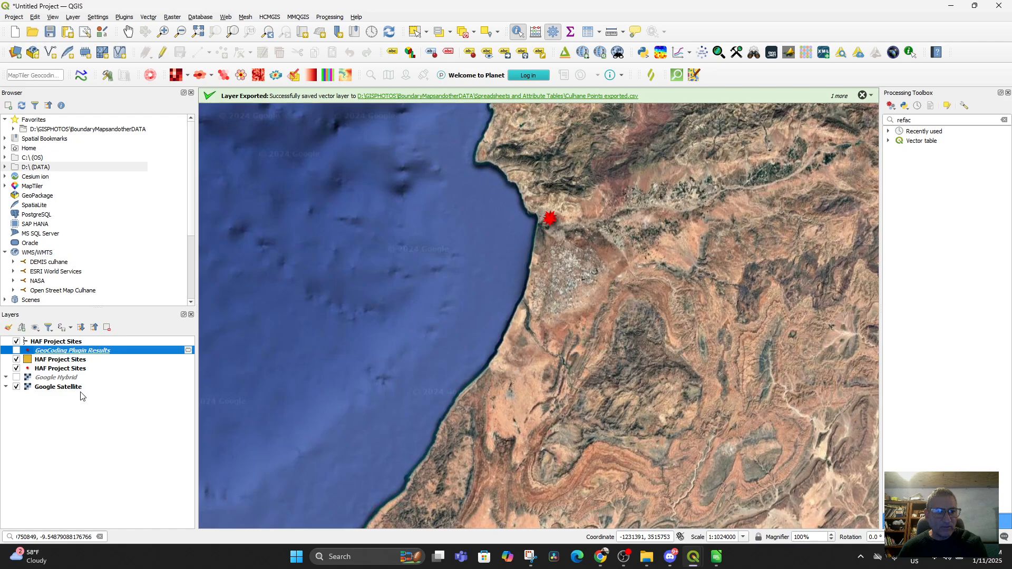
# Step: Remove the GeoCoding Plugin Results layer from the project
pyautogui.rightClick(71, 351)
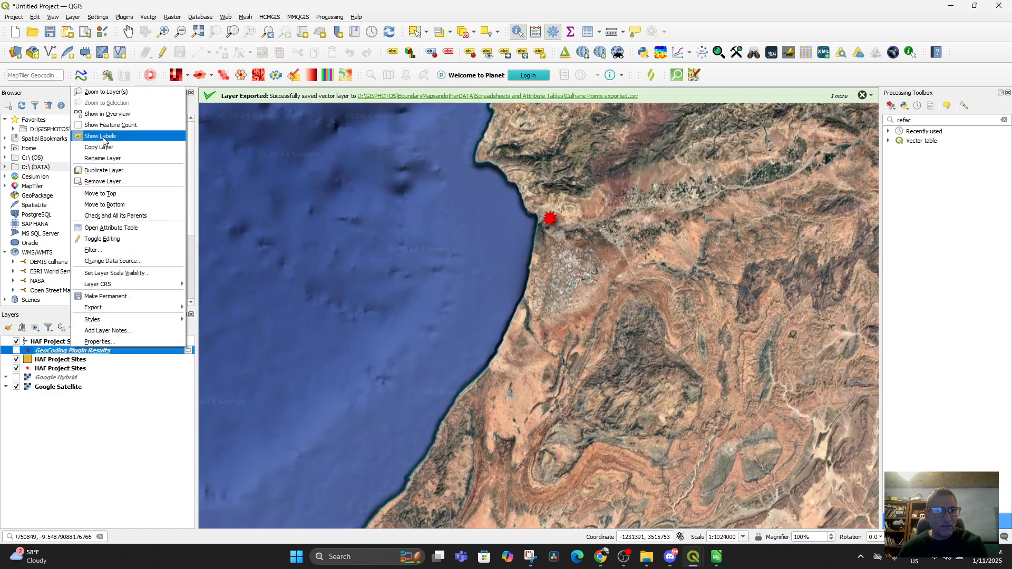
pyautogui.click(103, 181)
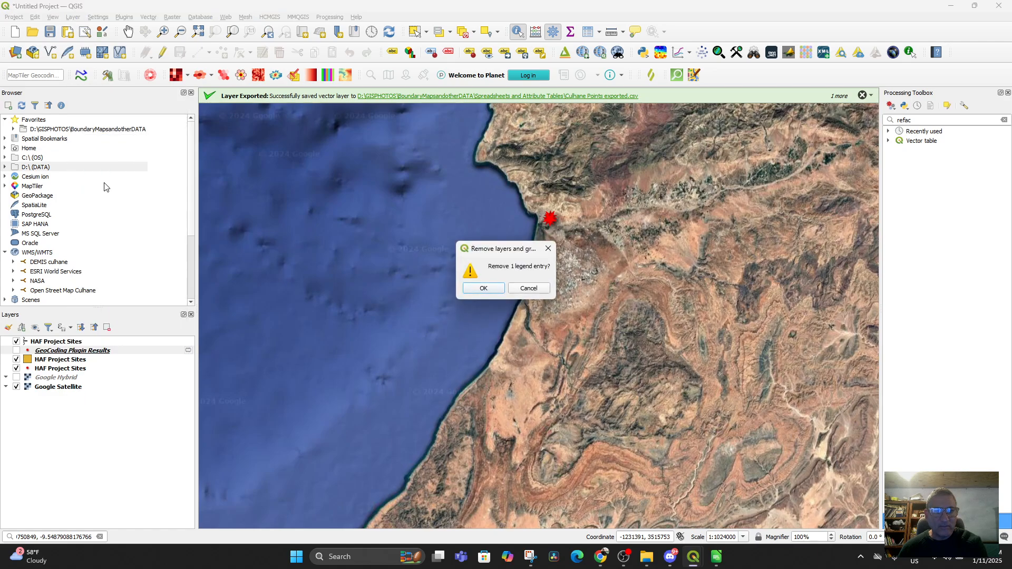
pyautogui.click(476, 294)
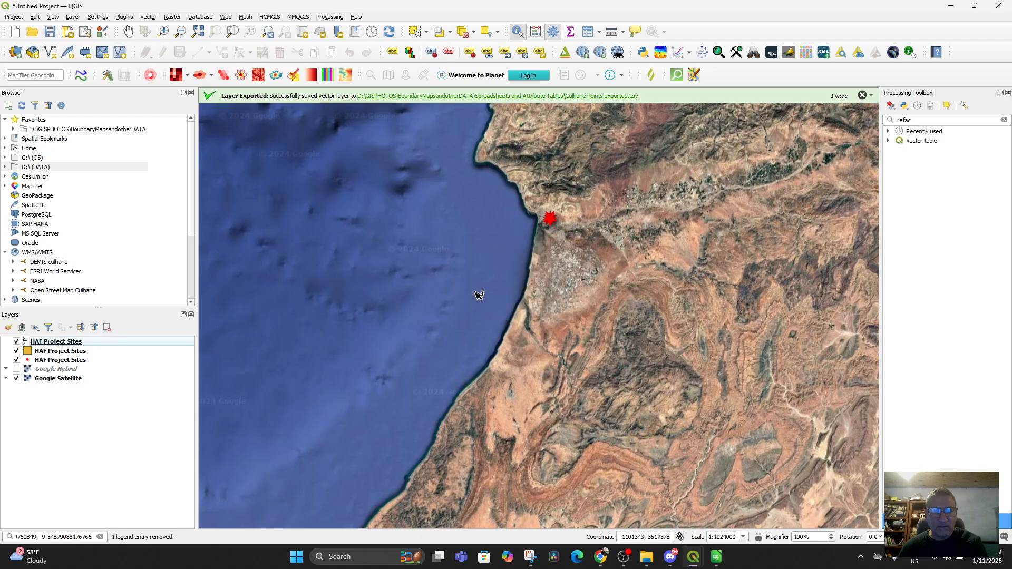
# Step: Toggle the HAF Project Sites point layer off and on, and identify its marker near Agadir
pyautogui.click(16, 360)
pyautogui.click(16, 360)
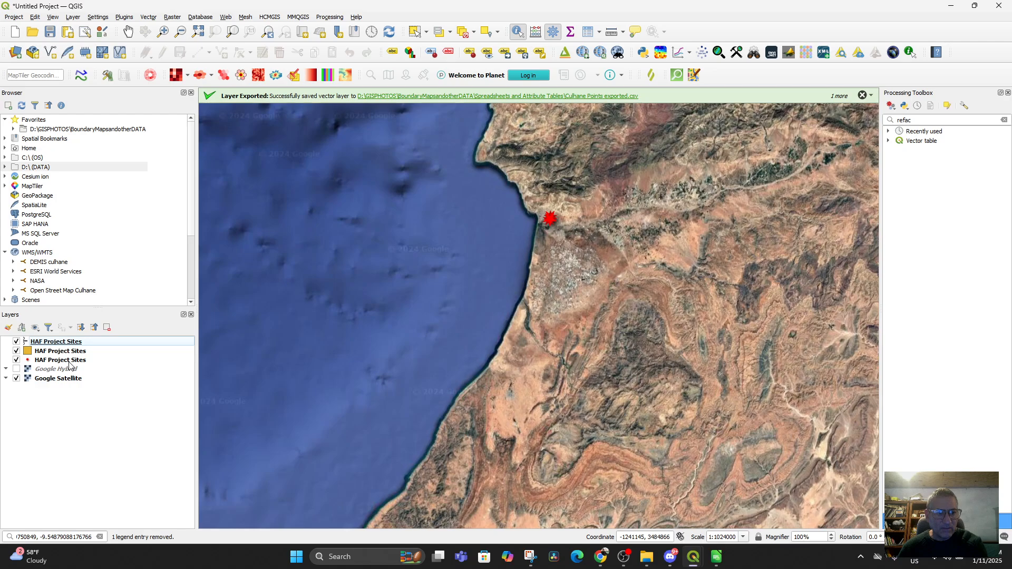
pyautogui.click(69, 361)
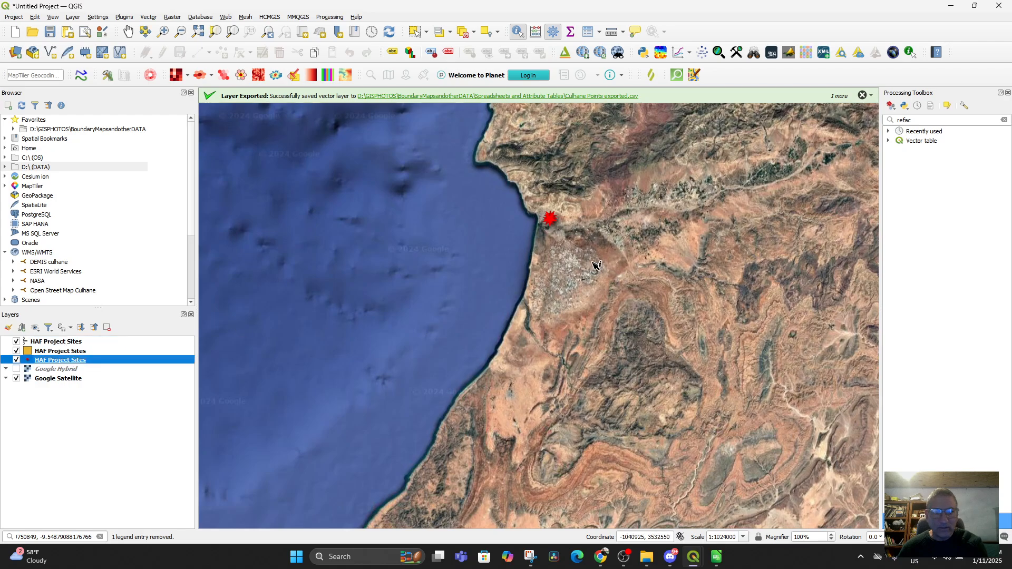
pyautogui.click(554, 228)
# Step: Examine the satellite map closely around Agadir and the coast south of it for the HAF Project Sites points
pyautogui.scroll(3, 559, 266)
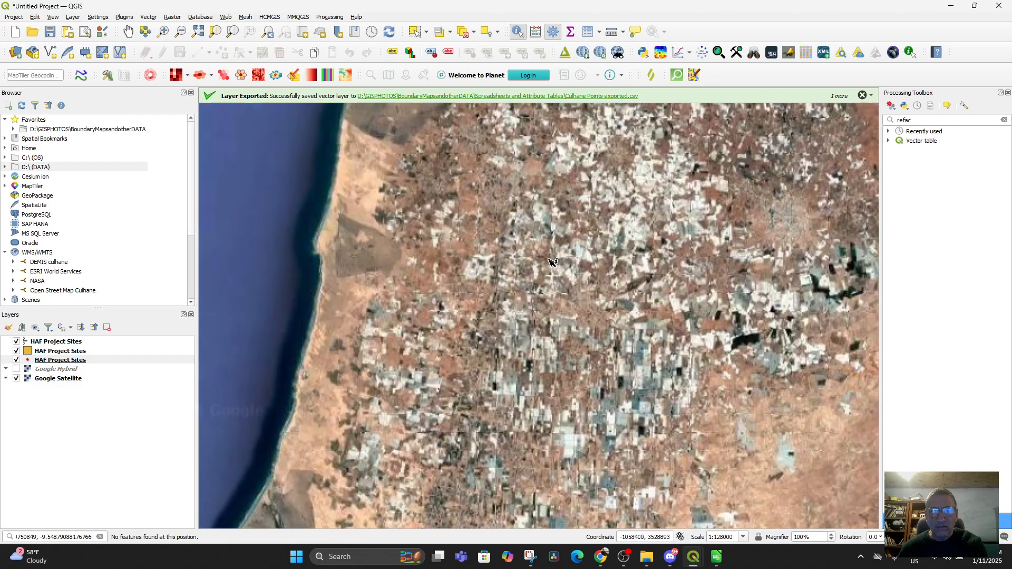
pyautogui.scroll(-3, 552, 262)
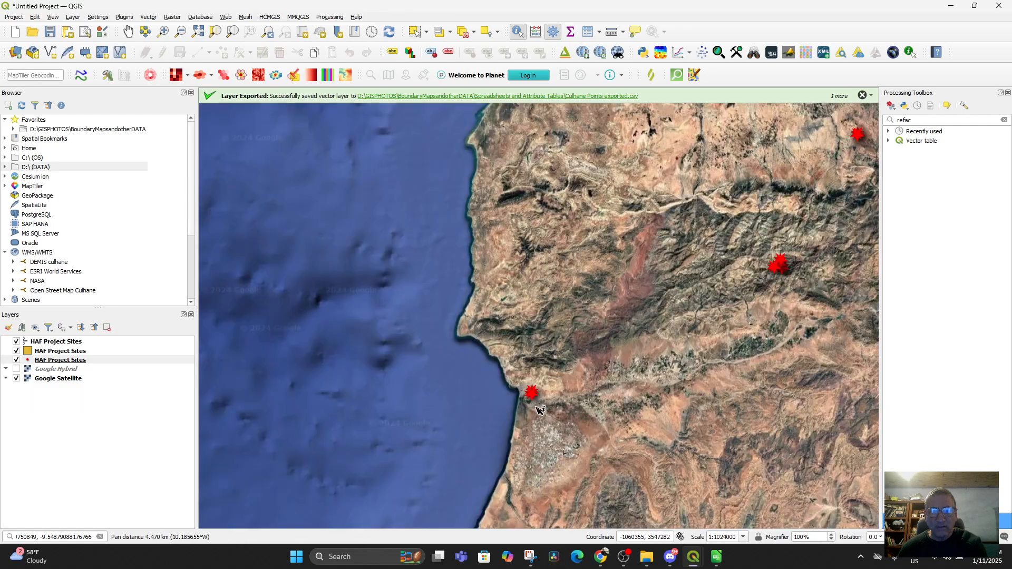
pyautogui.scroll(4, 540, 410)
pyautogui.moveTo(539, 410); pyautogui.dragTo(605, 224)
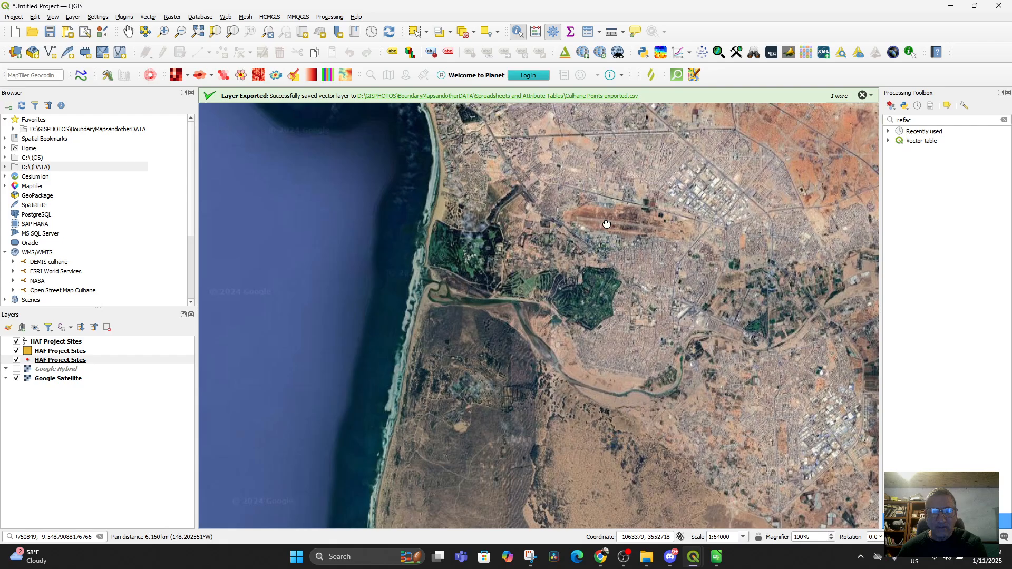
pyautogui.scroll(-4, 579, 284)
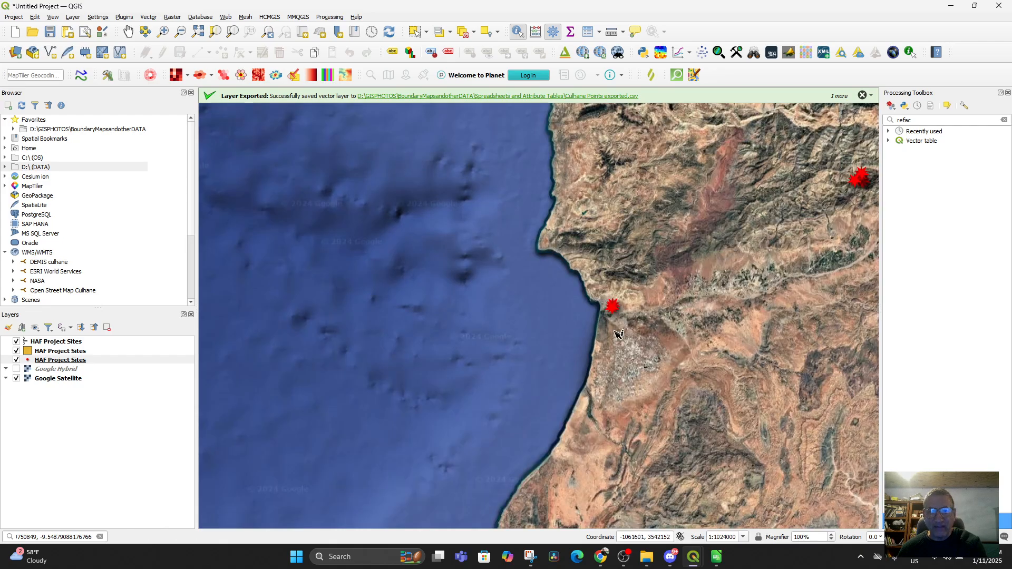
pyautogui.scroll(2, 615, 331)
pyautogui.moveTo(632, 280); pyautogui.dragTo(626, 364)
pyautogui.scroll(2, 621, 342)
pyautogui.moveTo(592, 312); pyautogui.dragTo(602, 484)
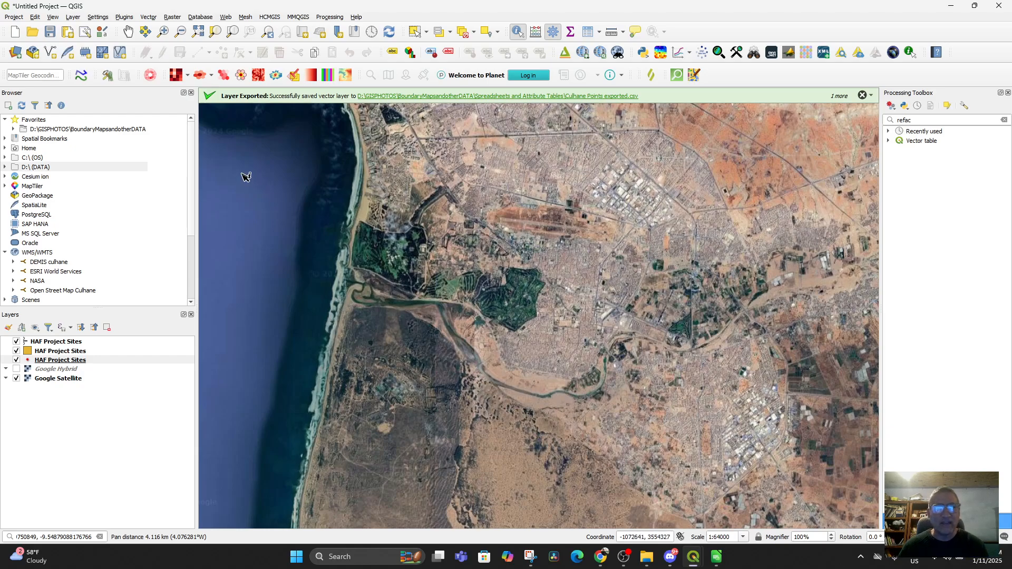
# Step: Open the dialog for saving the QGIS project to a file and cancel it
pyautogui.click(50, 33)
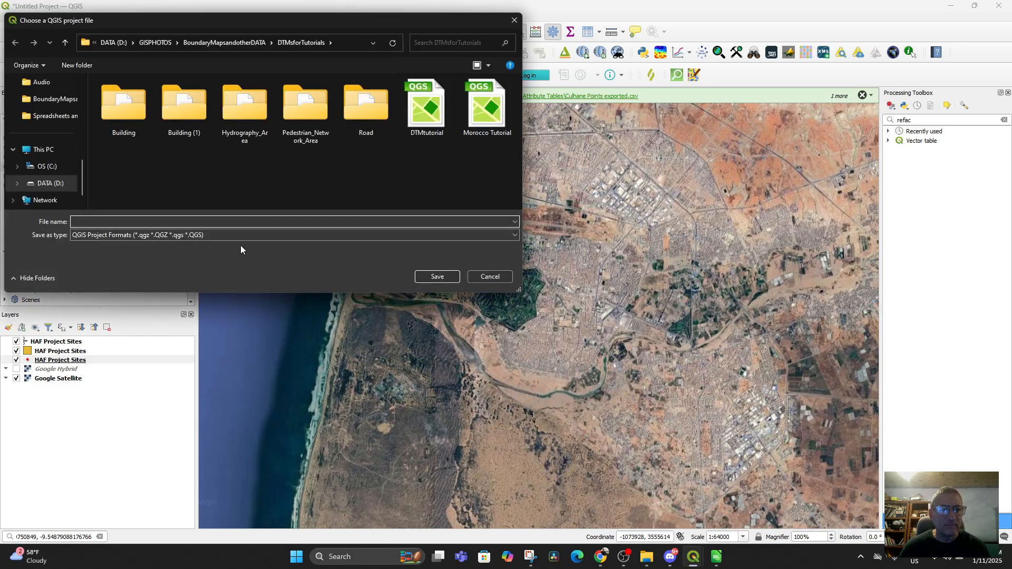
pyautogui.click(488, 277)
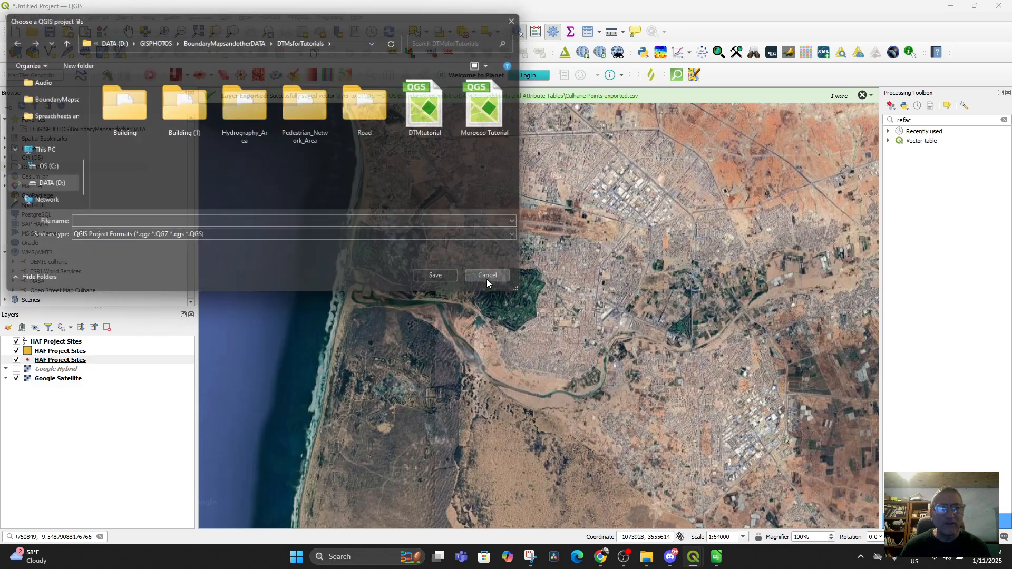
# Step: Reselect HAF Project Sites.csv as the data source of the HAF Project Sites point layer
pyautogui.scroll(-1, 474, 278)
pyautogui.scroll(-2, 512, 319)
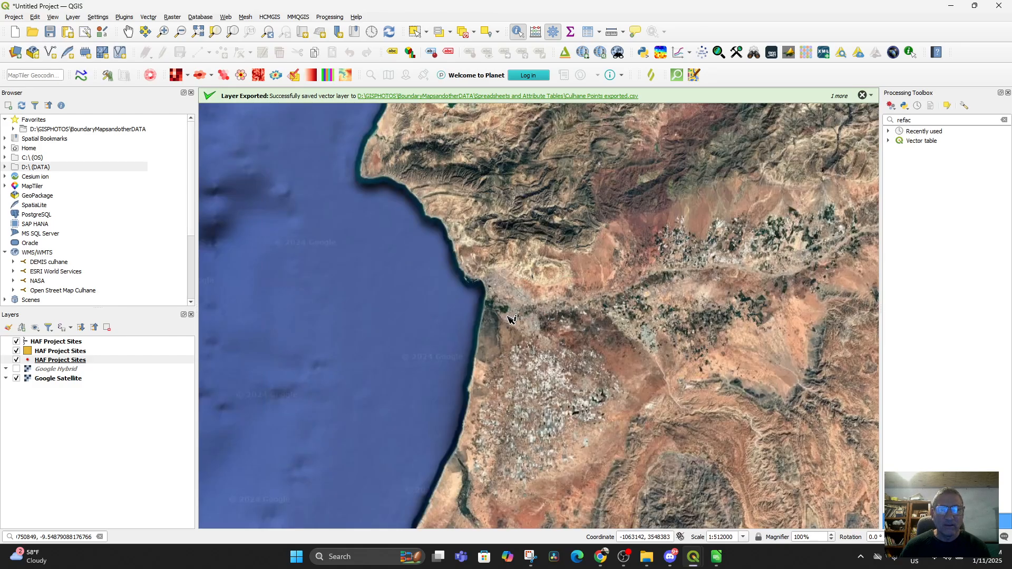
pyautogui.scroll(1, 516, 319)
pyautogui.scroll(2, 516, 320)
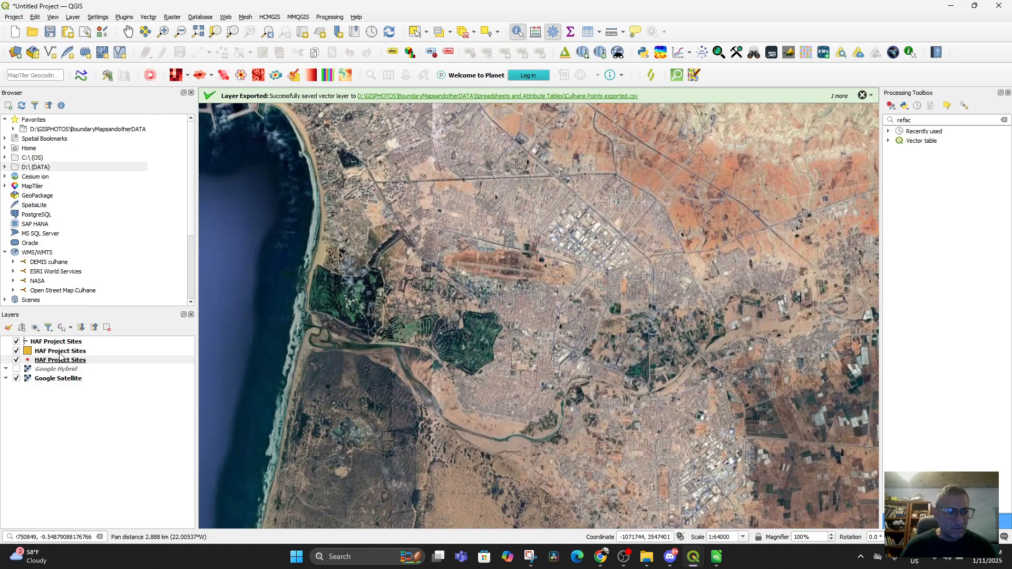
pyautogui.click(17, 360)
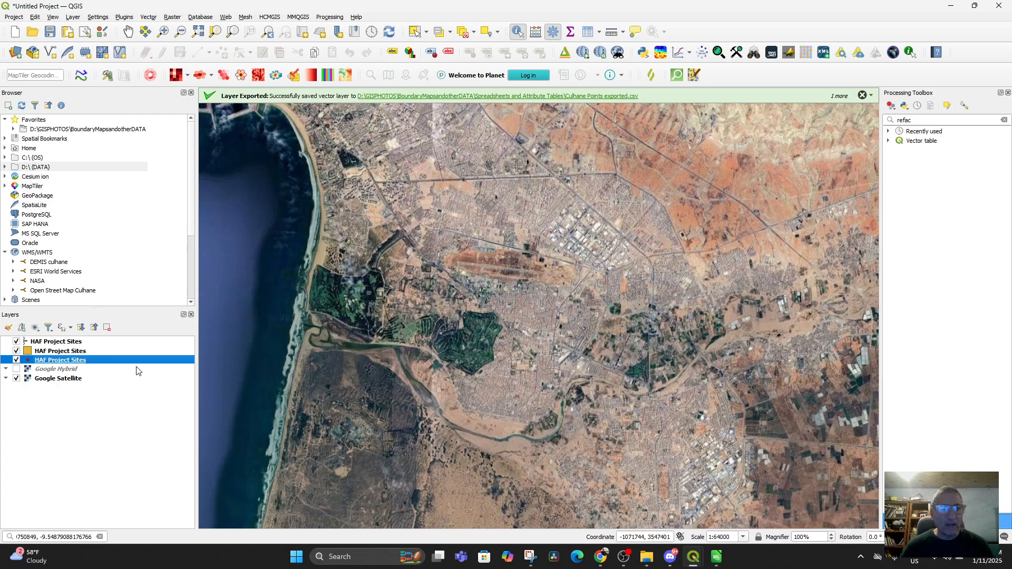
pyautogui.rightClick(51, 361)
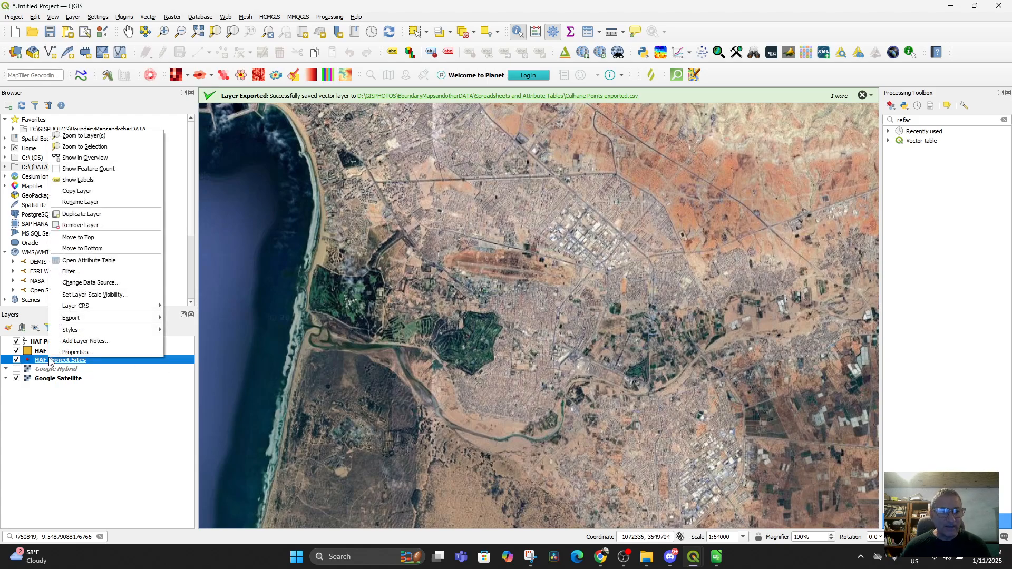
pyautogui.click(102, 283)
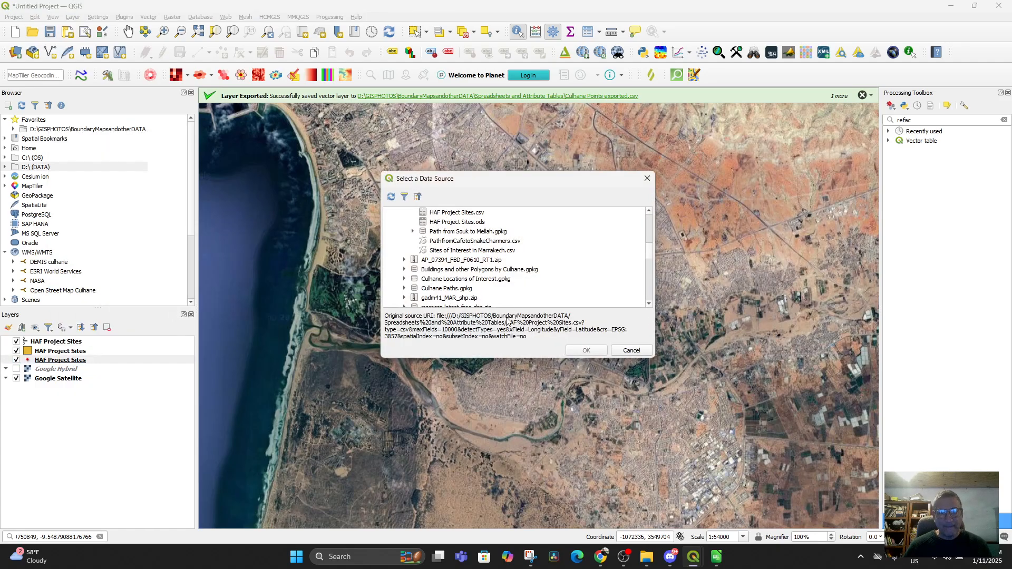
pyautogui.click(455, 214)
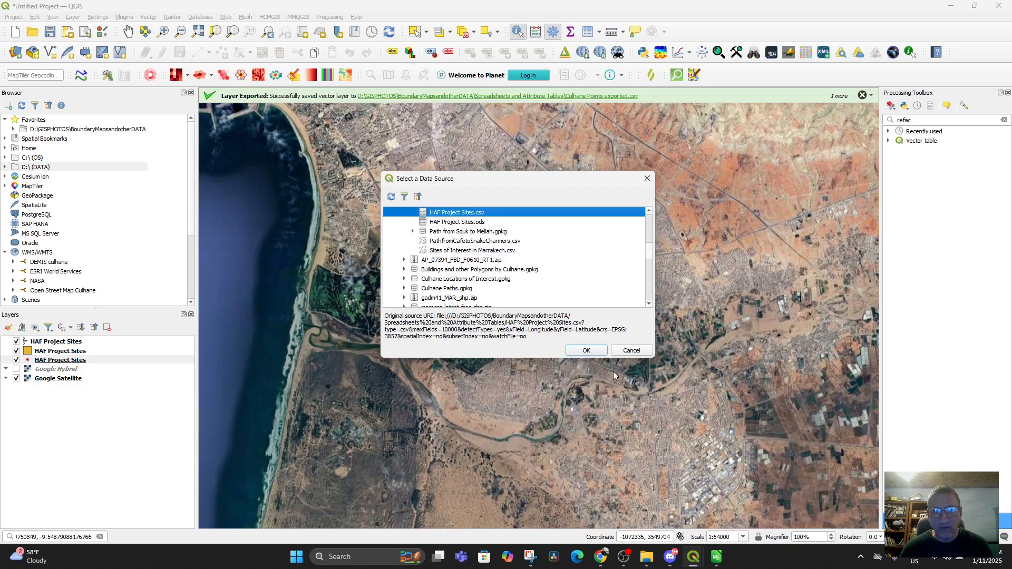
pyautogui.click(586, 351)
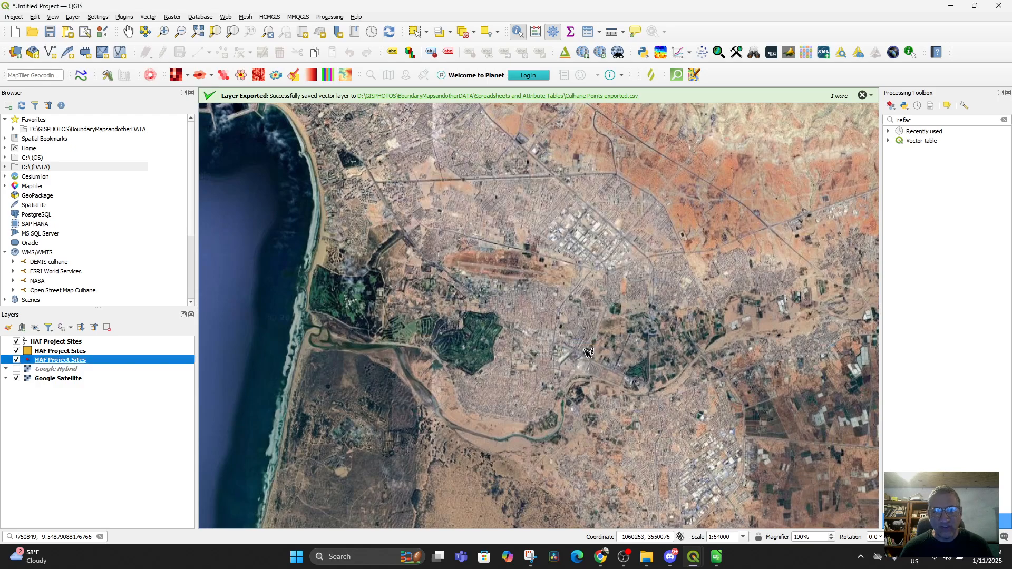
# Step: Change the coordinate reference system of the HAF Project Sites point layer
pyautogui.rightClick(47, 363)
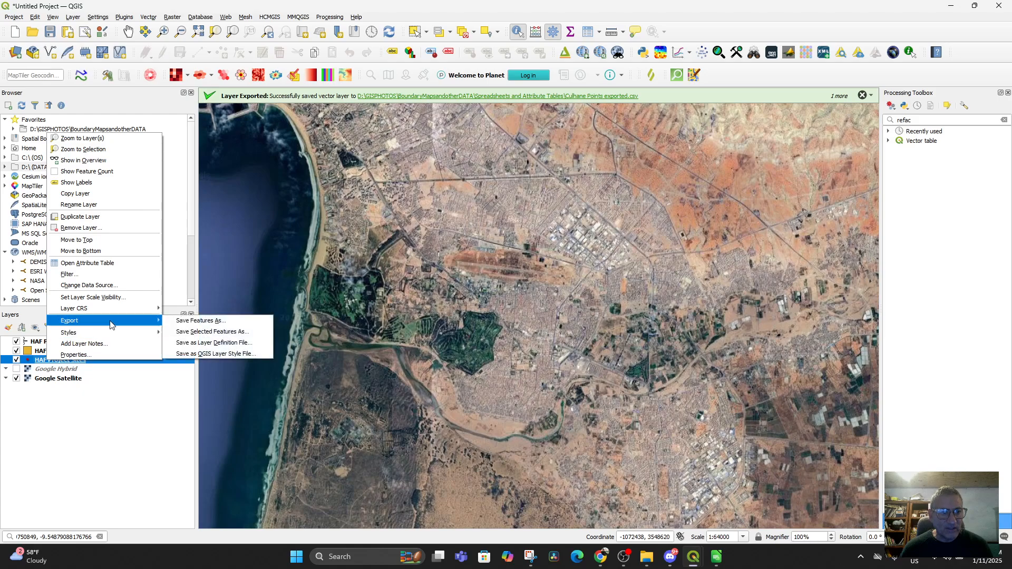
pyautogui.moveTo(153, 308)
pyautogui.click(223, 332)
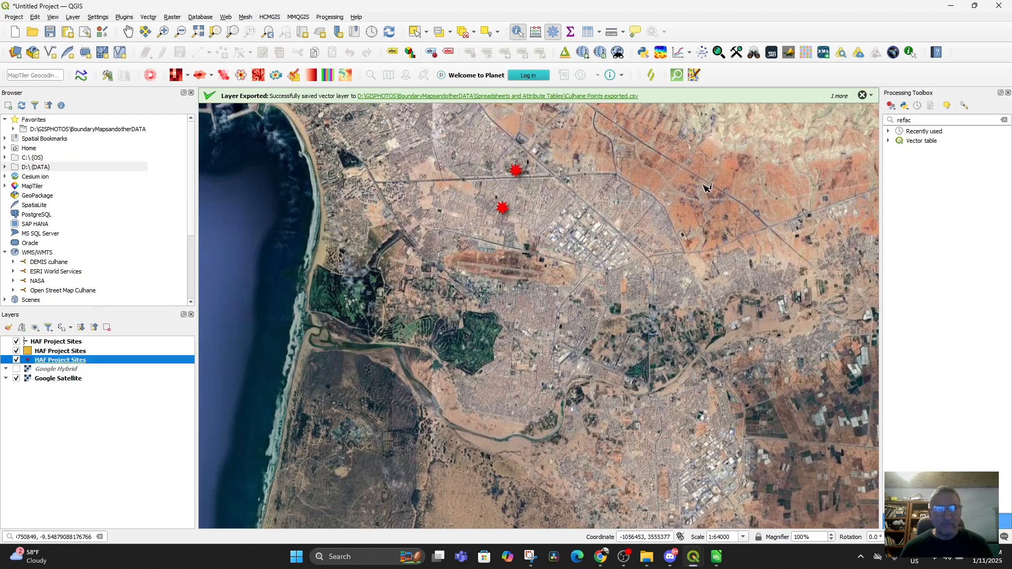
# Step: Inspect the project site markers around Agadir and identify the northern of the two Agadir points
pyautogui.moveTo(704, 331); pyautogui.dragTo(675, 434)
pyautogui.scroll(2, 732, 399)
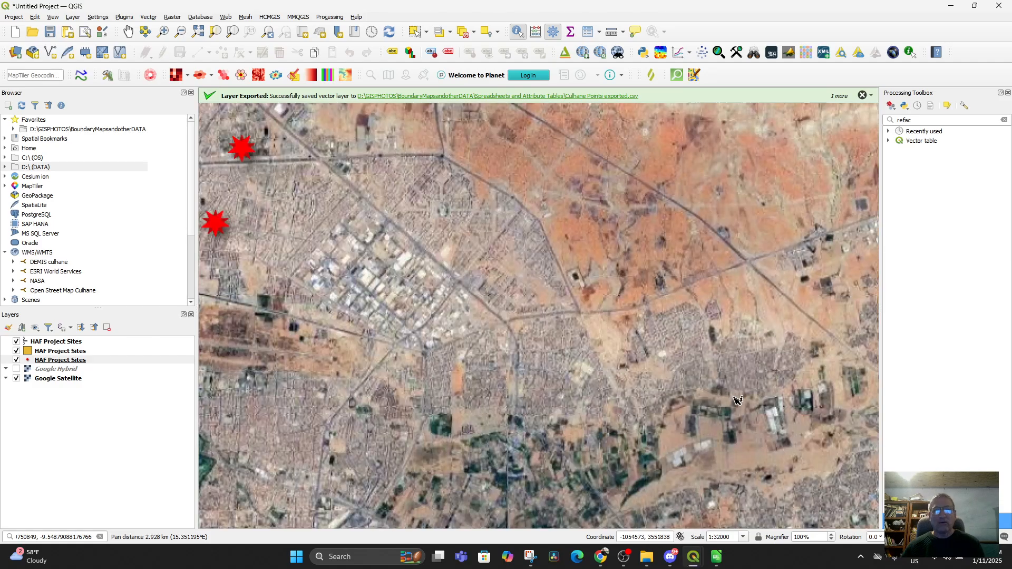
pyautogui.moveTo(754, 334); pyautogui.dragTo(801, 432)
pyautogui.scroll(-6, 801, 432)
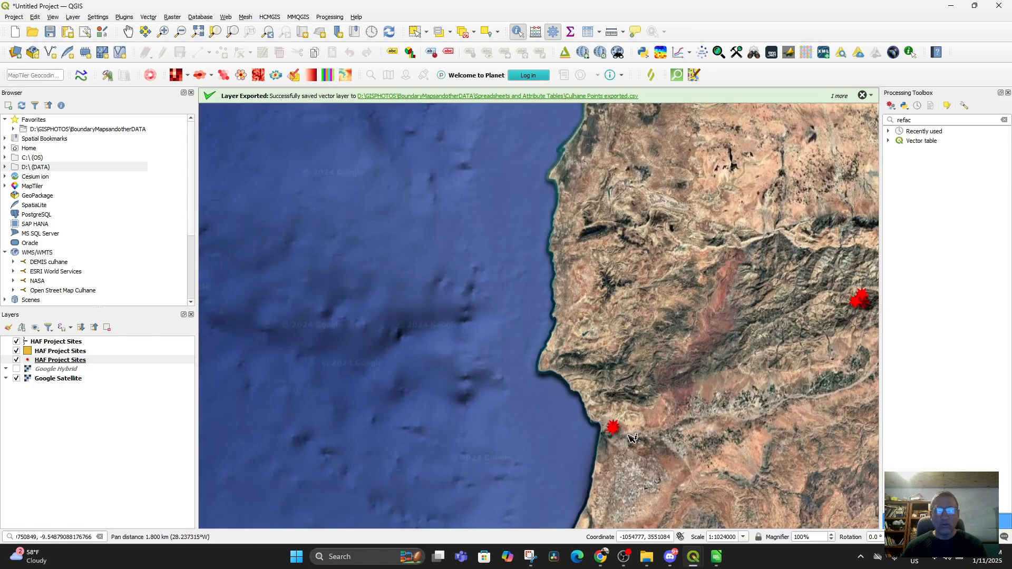
pyautogui.moveTo(778, 340); pyautogui.dragTo(744, 291)
pyautogui.scroll(2, 653, 349)
pyautogui.moveTo(587, 383); pyautogui.dragTo(659, 293)
pyautogui.scroll(2, 532, 365)
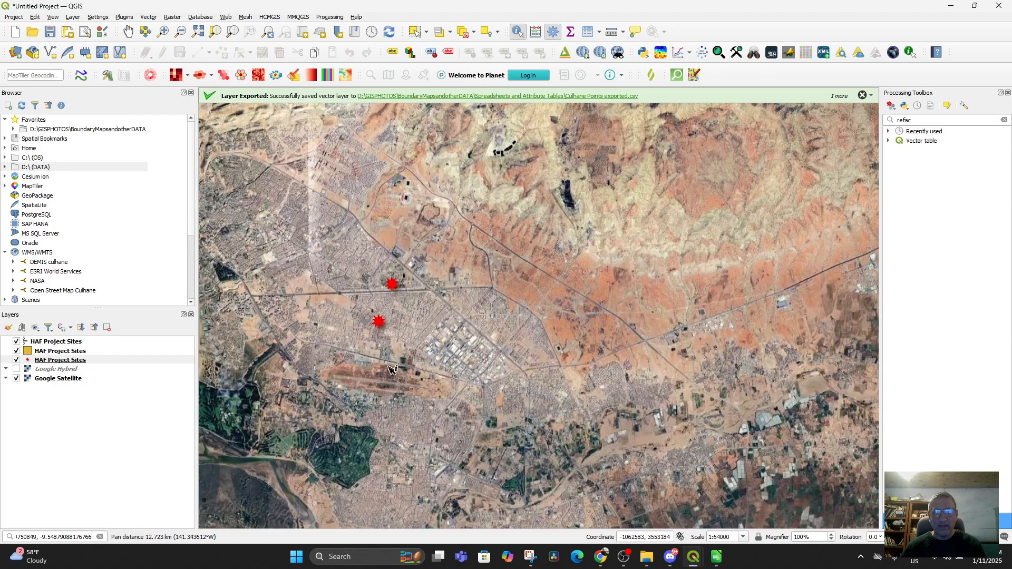
pyautogui.click(390, 287)
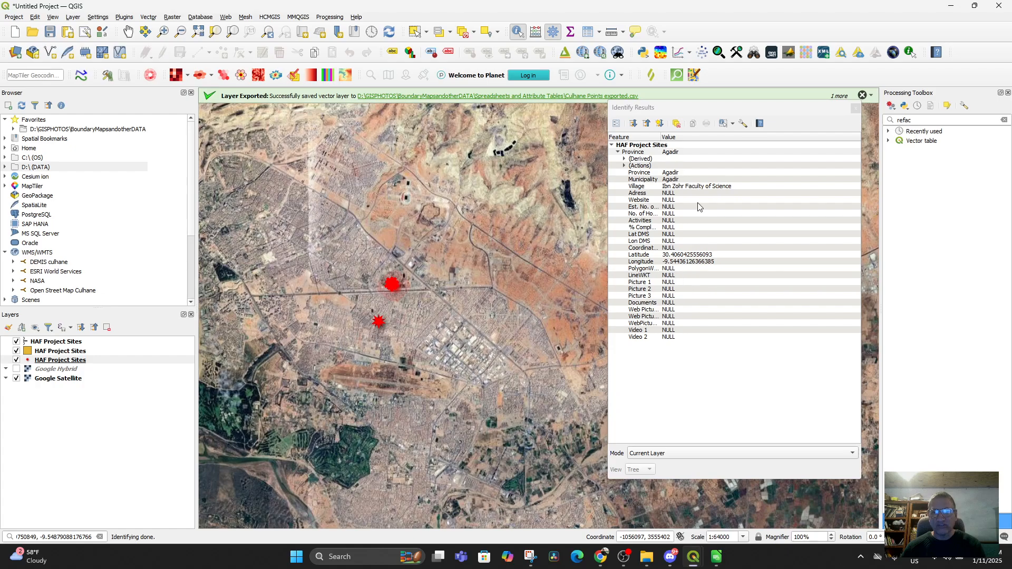
pyautogui.click(856, 107)
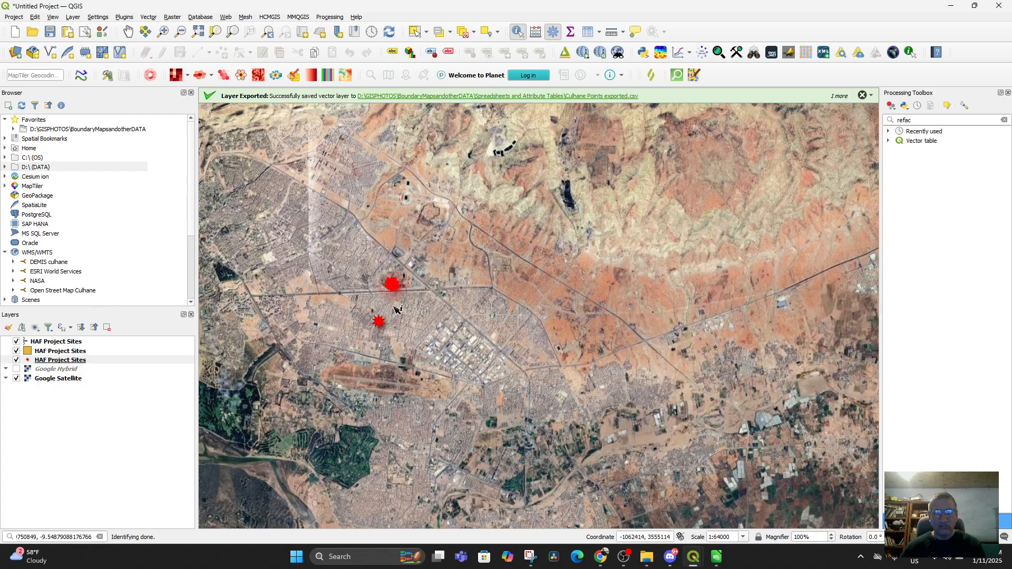
# Step: Identify the southern Agadir point, open its cooperativetoudarte.com link in the browser, and return to QGIS
pyautogui.click(379, 324)
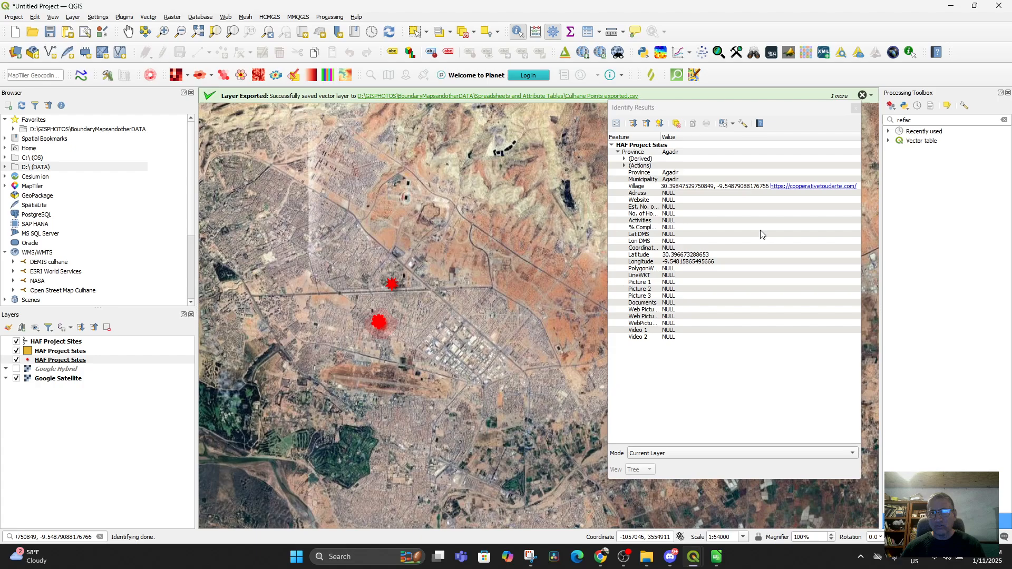
pyautogui.click(804, 191)
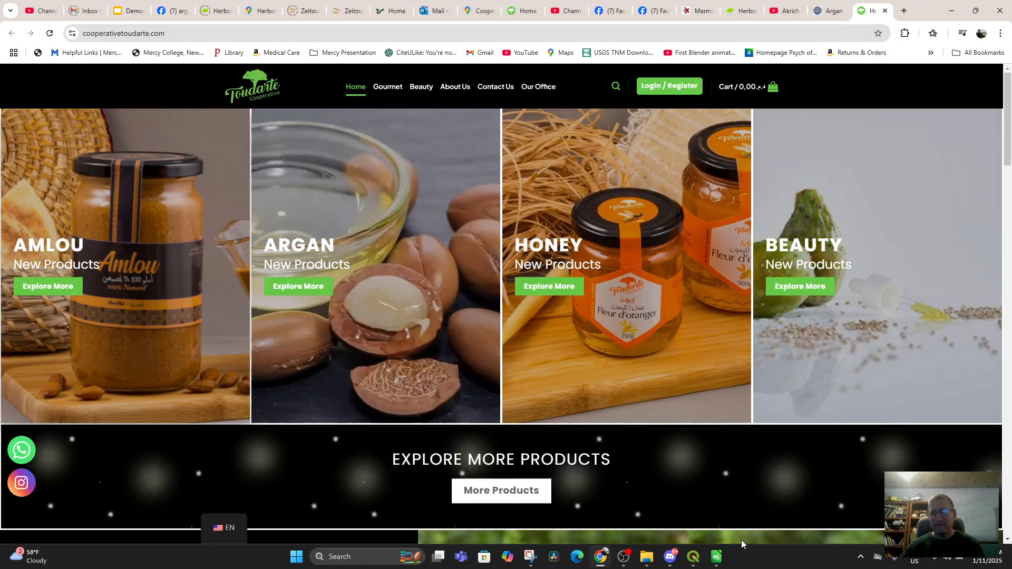
pyautogui.moveTo(695, 557)
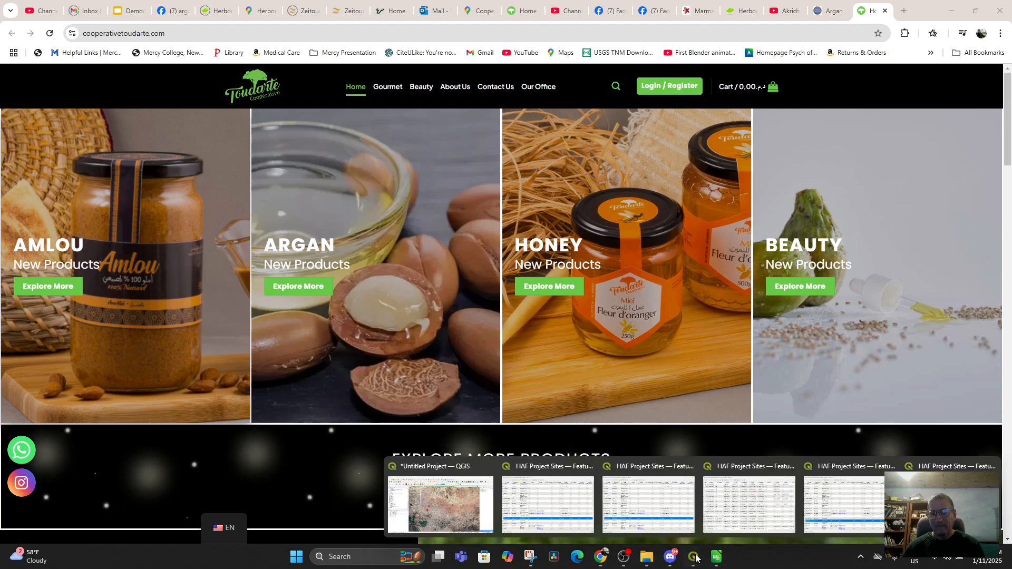
pyautogui.click(441, 501)
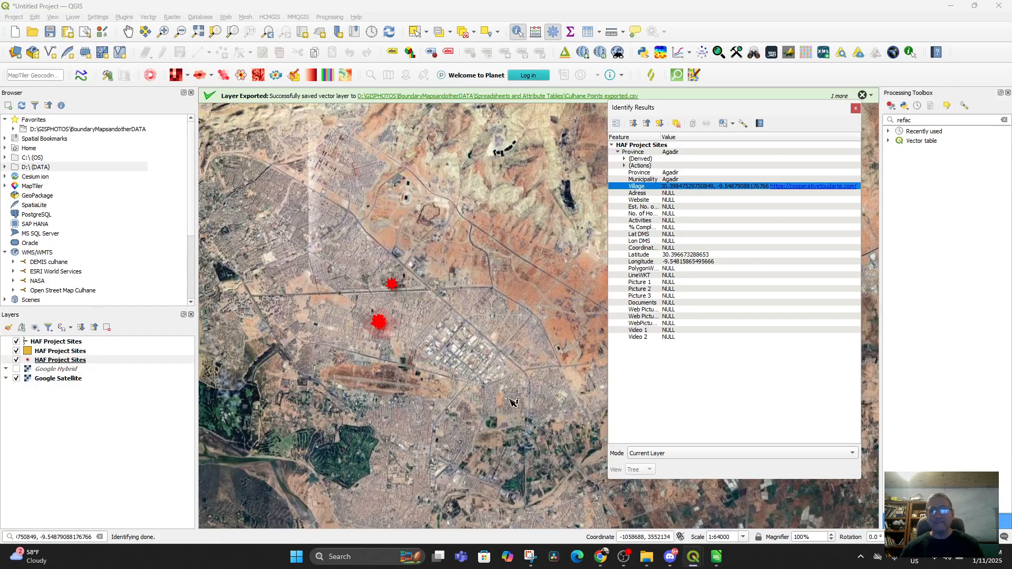
pyautogui.click(856, 109)
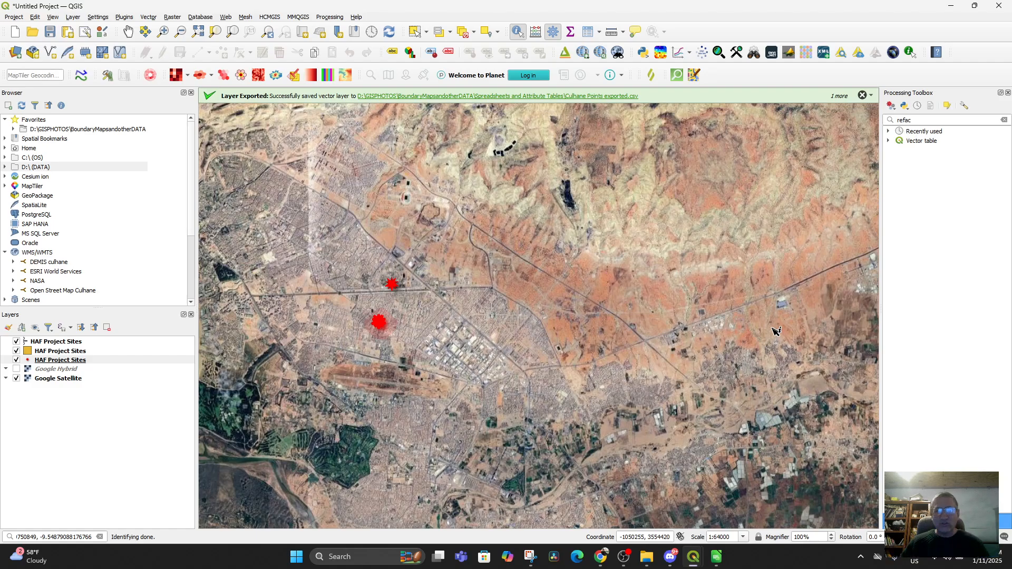
# Step: Examine the surroundings of both Agadir points closely on the satellite map
pyautogui.scroll(1, 545, 318)
pyautogui.moveTo(381, 383); pyautogui.dragTo(689, 395)
pyautogui.scroll(1, 689, 395)
pyautogui.moveTo(667, 326); pyautogui.dragTo(782, 524)
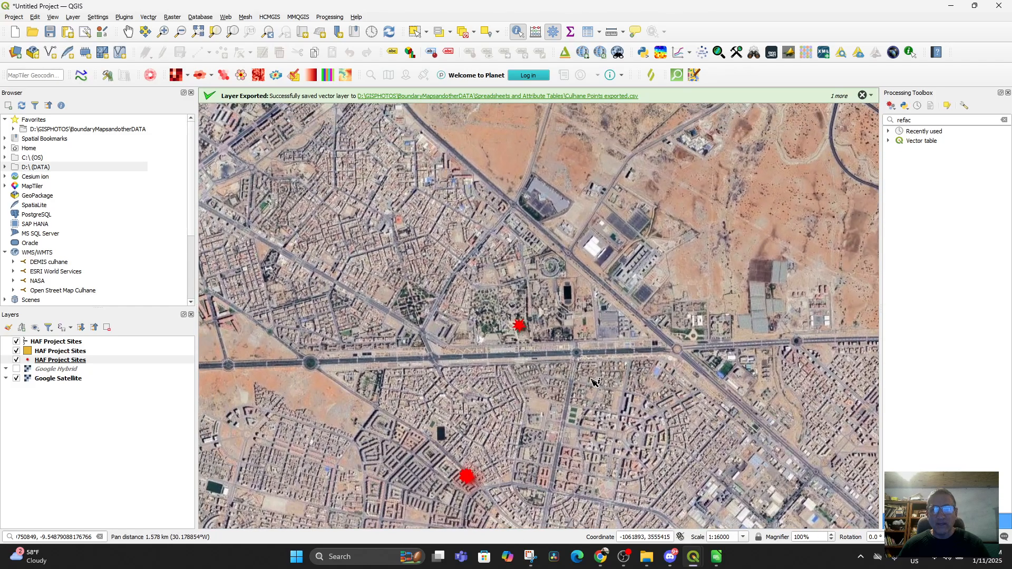
pyautogui.scroll(1, 601, 383)
pyautogui.moveTo(355, 290); pyautogui.dragTo(519, 241)
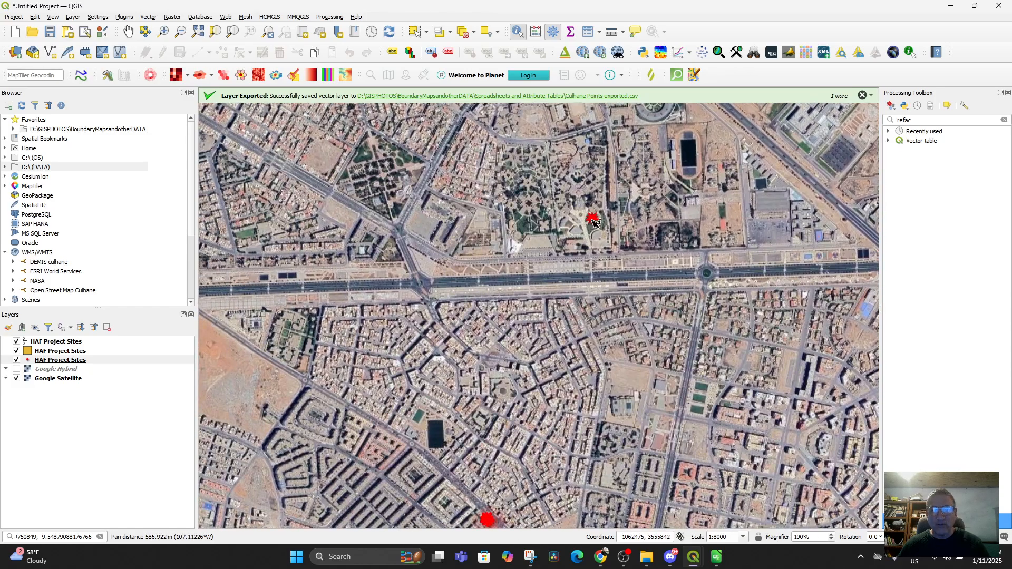
pyautogui.moveTo(530, 489); pyautogui.dragTo(521, 433)
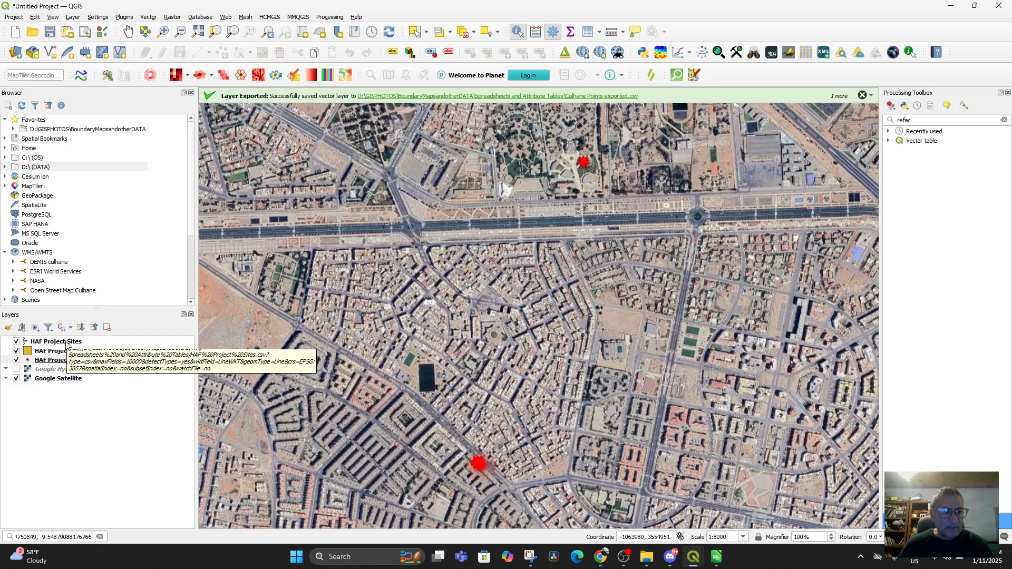
pyautogui.click(72, 17)
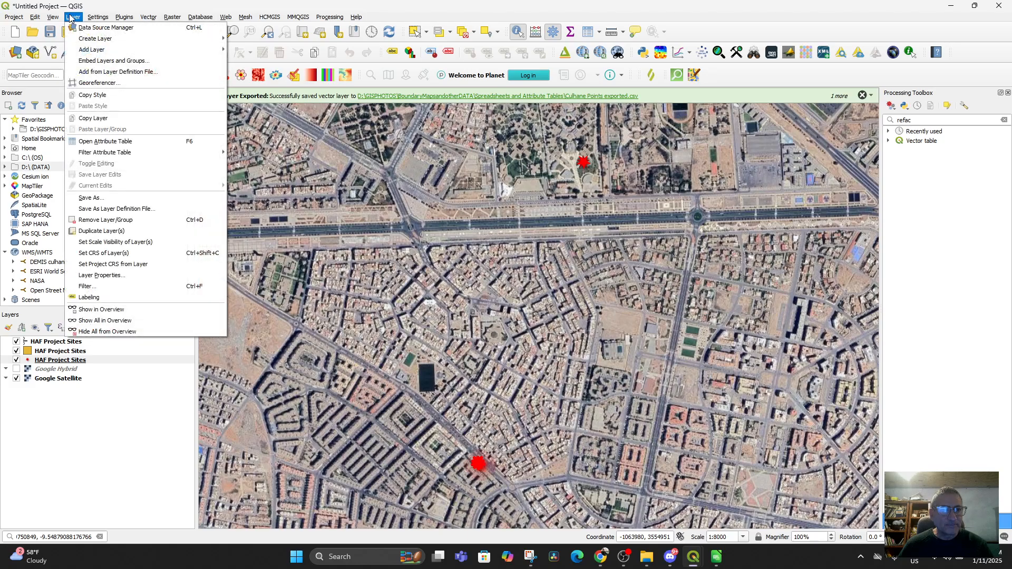
pyautogui.moveTo(93, 43)
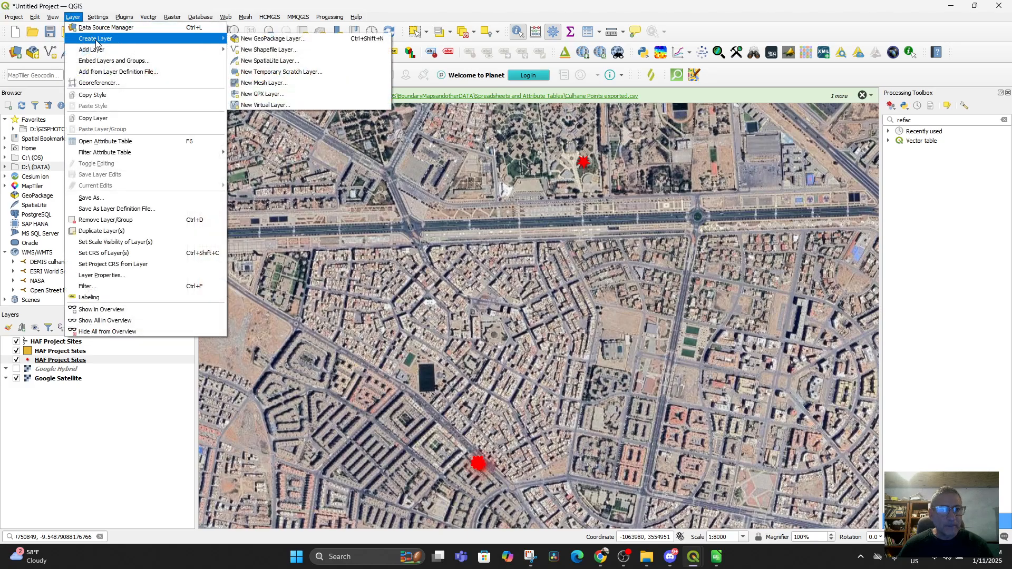
pyautogui.click(260, 50)
pyautogui.click(680, 533)
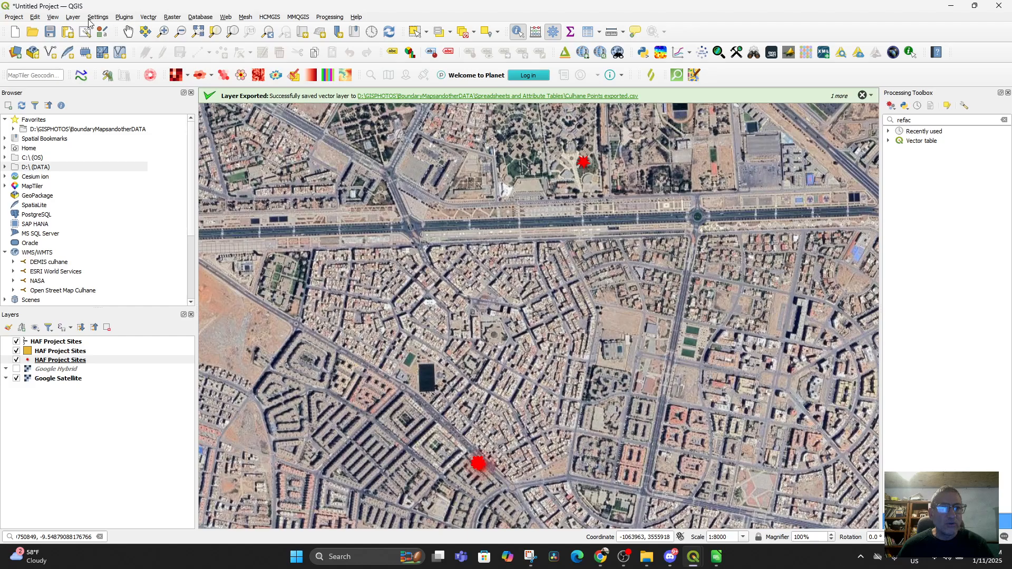
pyautogui.click(73, 17)
pyautogui.moveTo(174, 49)
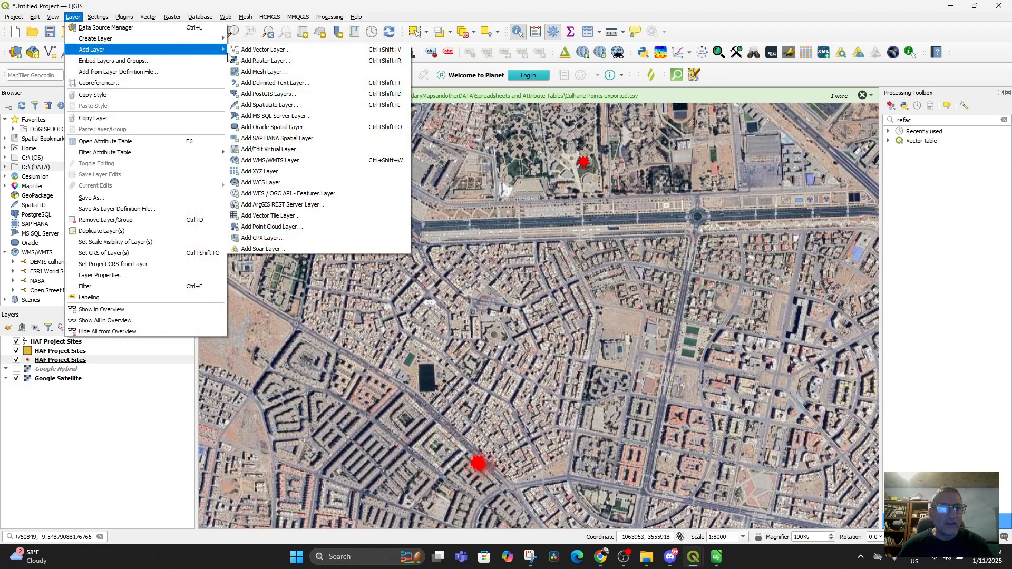
pyautogui.click(261, 50)
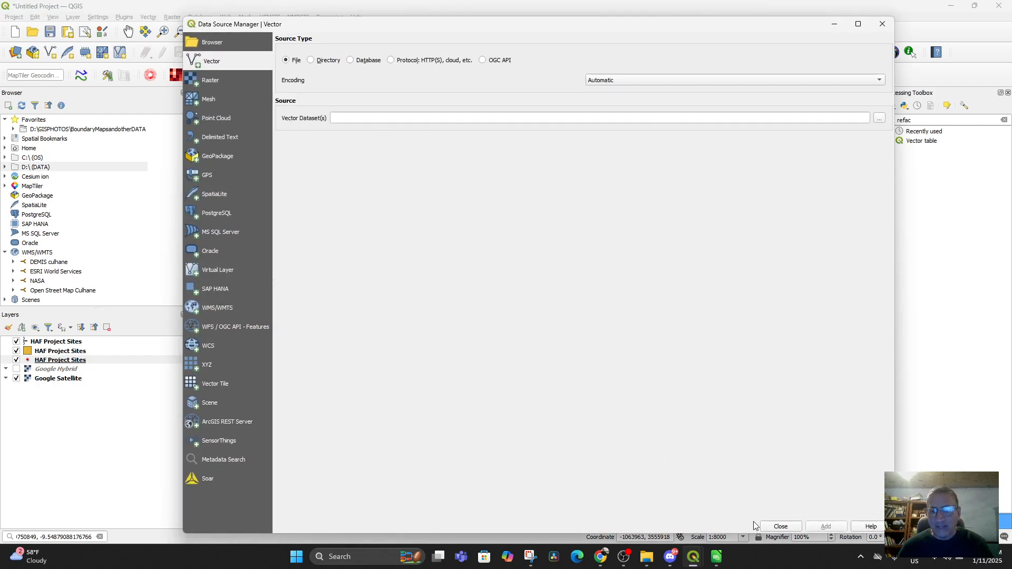
pyautogui.click(389, 123)
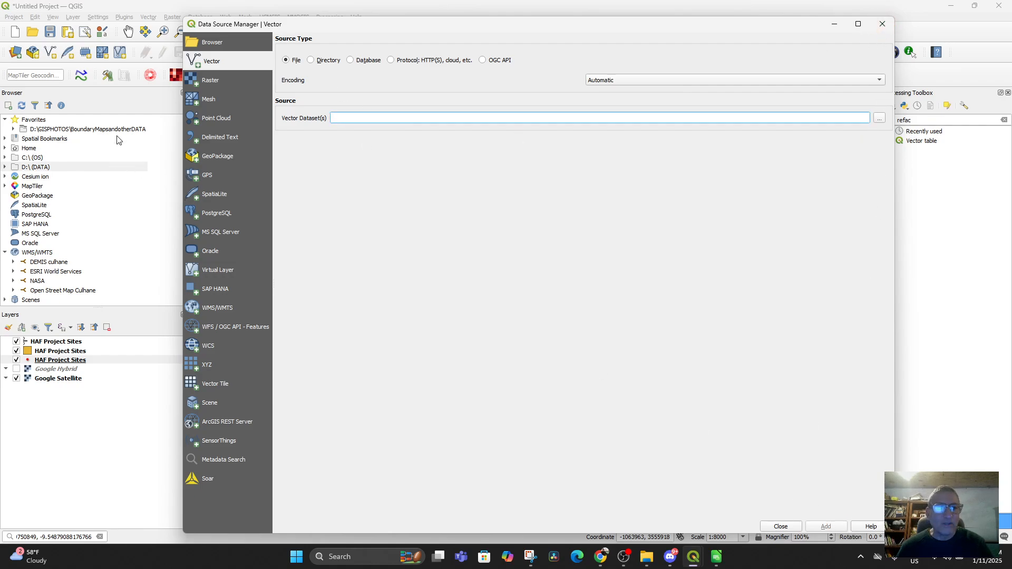
pyautogui.click(882, 23)
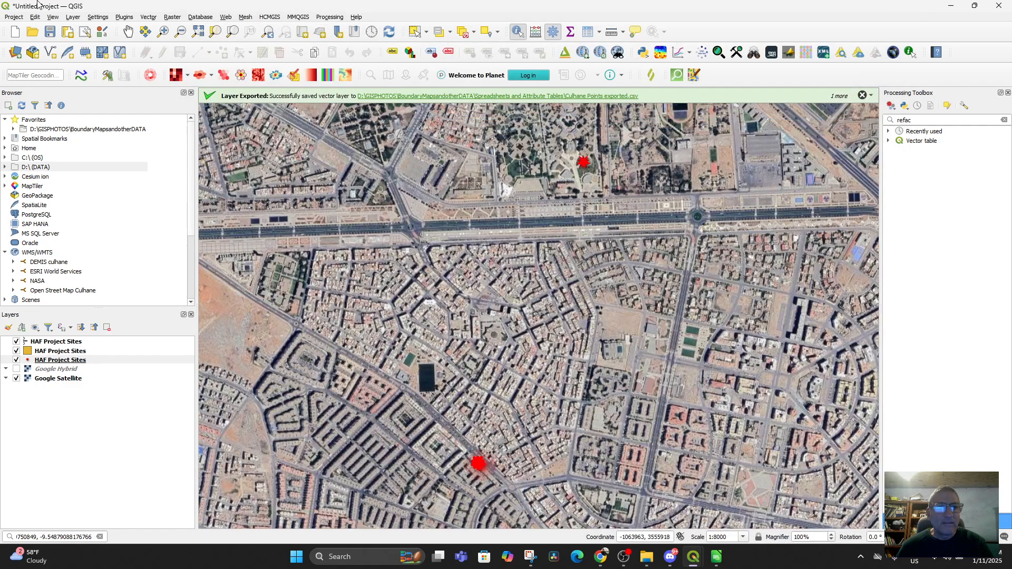
# Step: Start a new GeoPackage layer in the existing Paths of Interest file with LineString geometry
pyautogui.click(73, 17)
pyautogui.moveTo(97, 47)
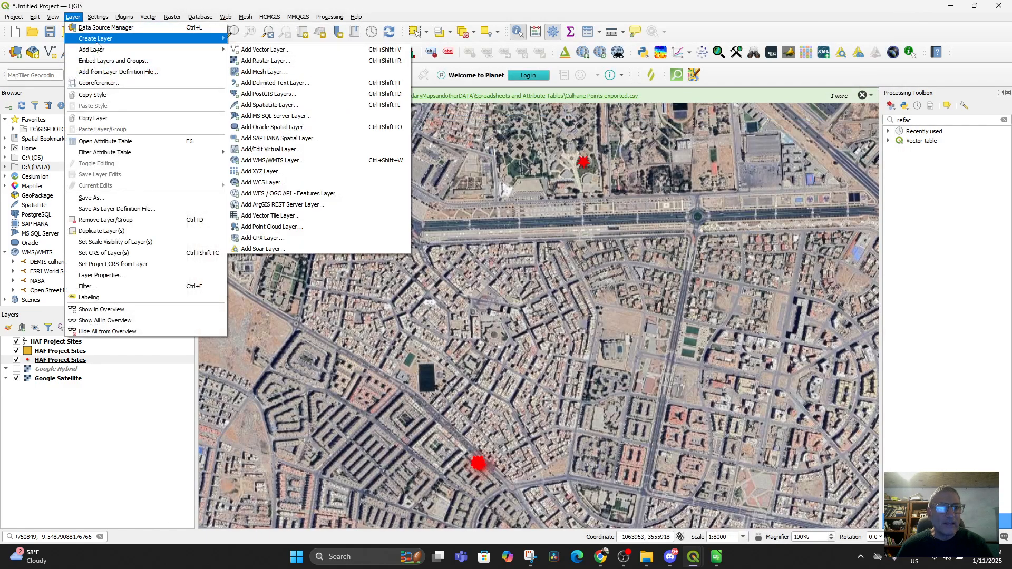
pyautogui.click(262, 39)
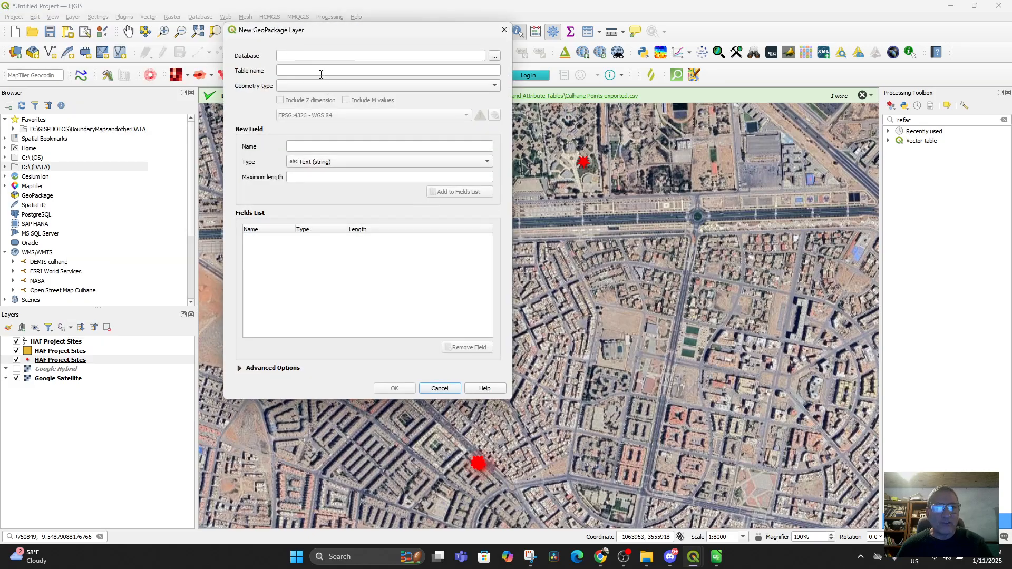
pyautogui.click(494, 56)
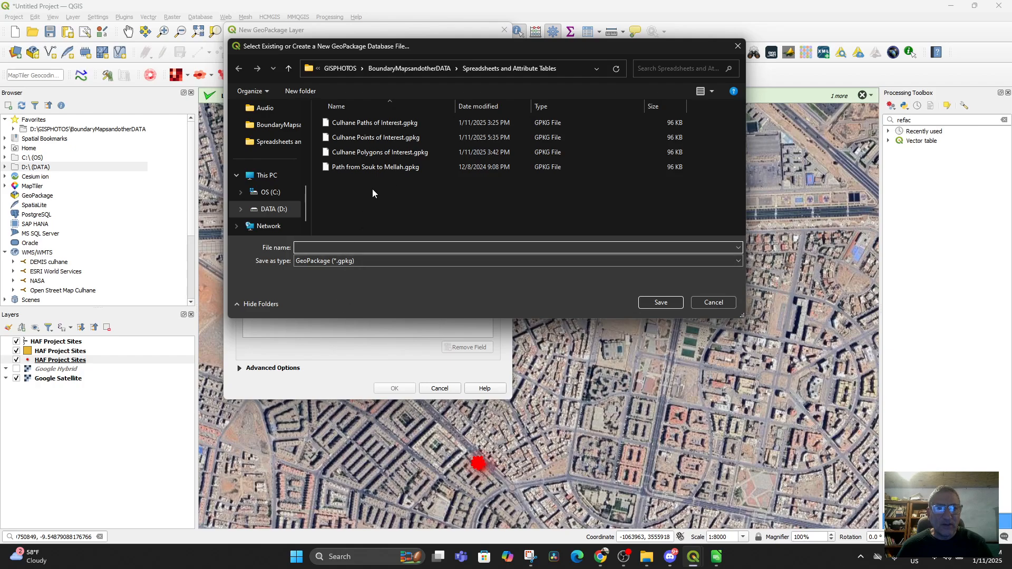
pyautogui.click(369, 153)
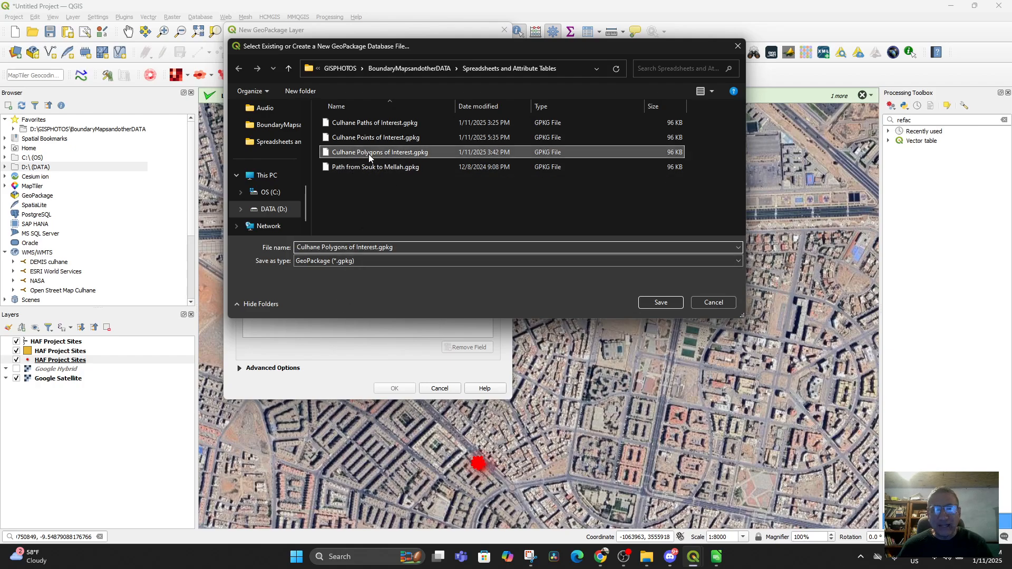
pyautogui.click(372, 124)
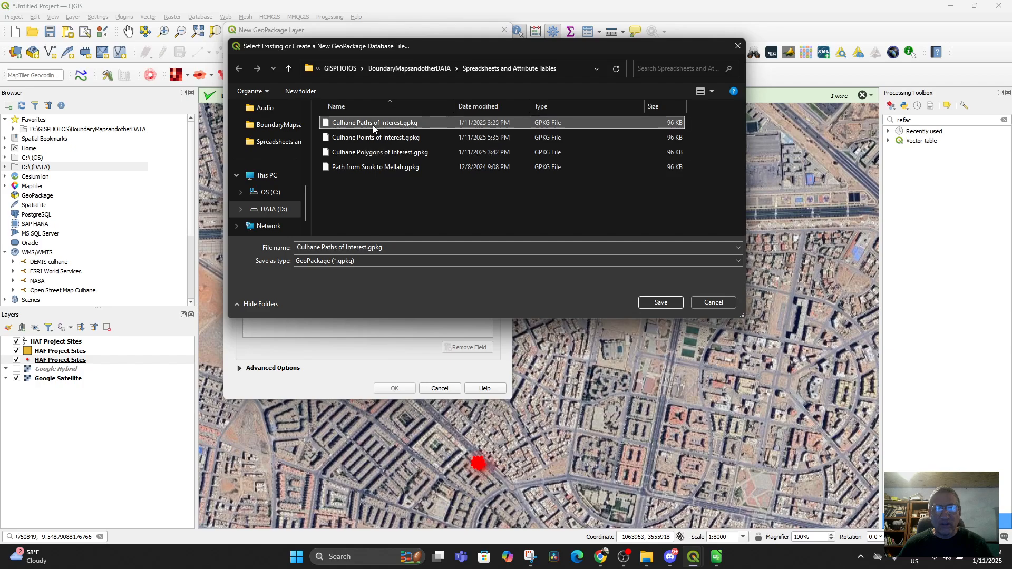
pyautogui.click(652, 304)
pyautogui.click(316, 87)
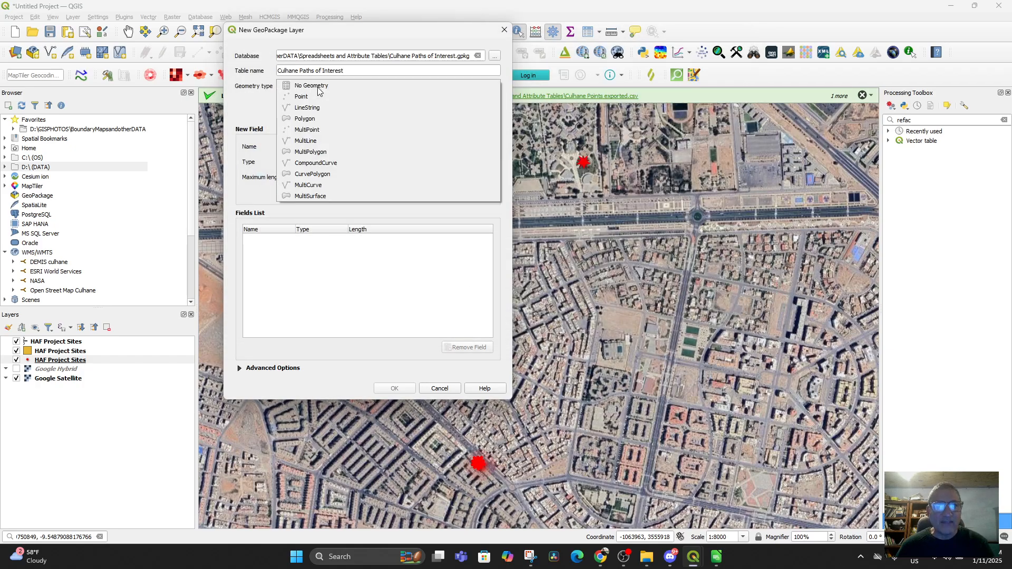
pyautogui.click(316, 107)
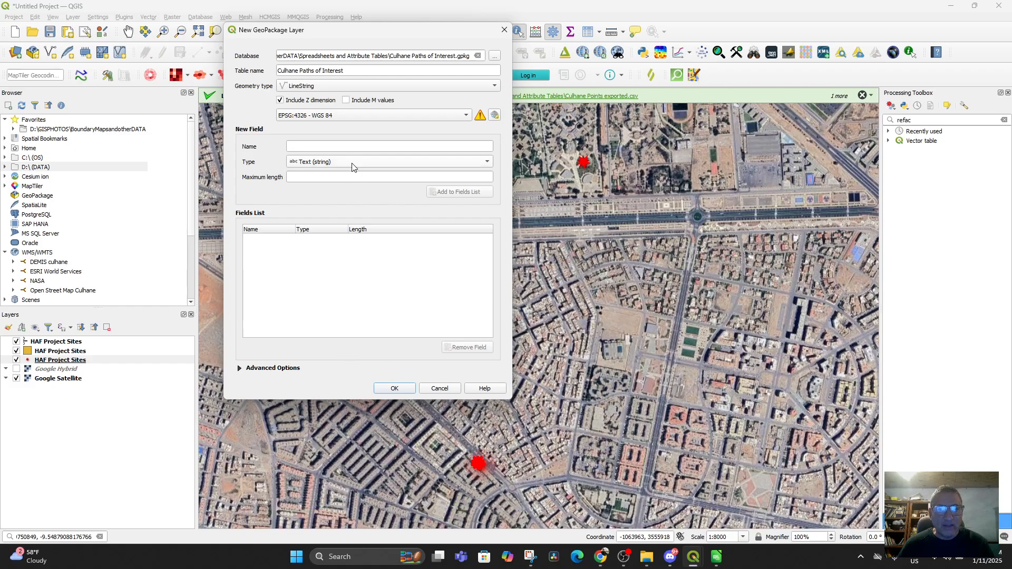
# Step: Add two text fields, Name and WKT LINE, to the new layer's field list
pyautogui.click(328, 146)
pyautogui.write('Name')
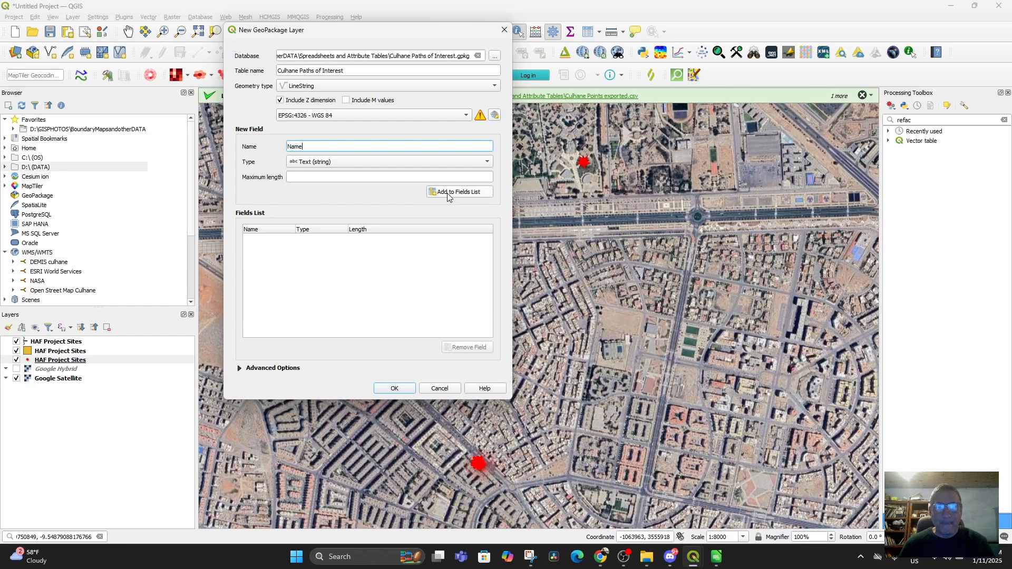
pyautogui.click(447, 194)
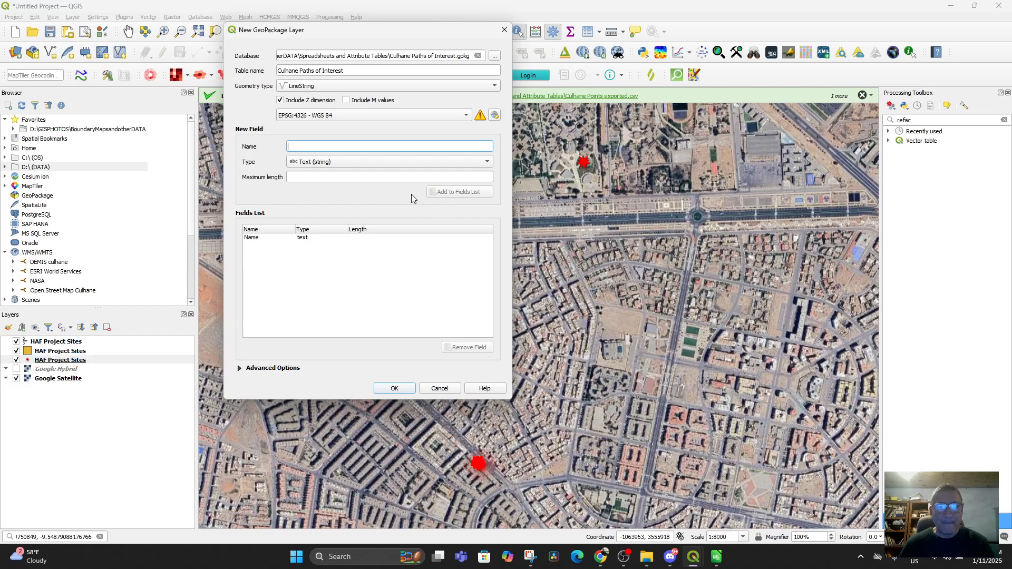
pyautogui.write('WKT LINE')
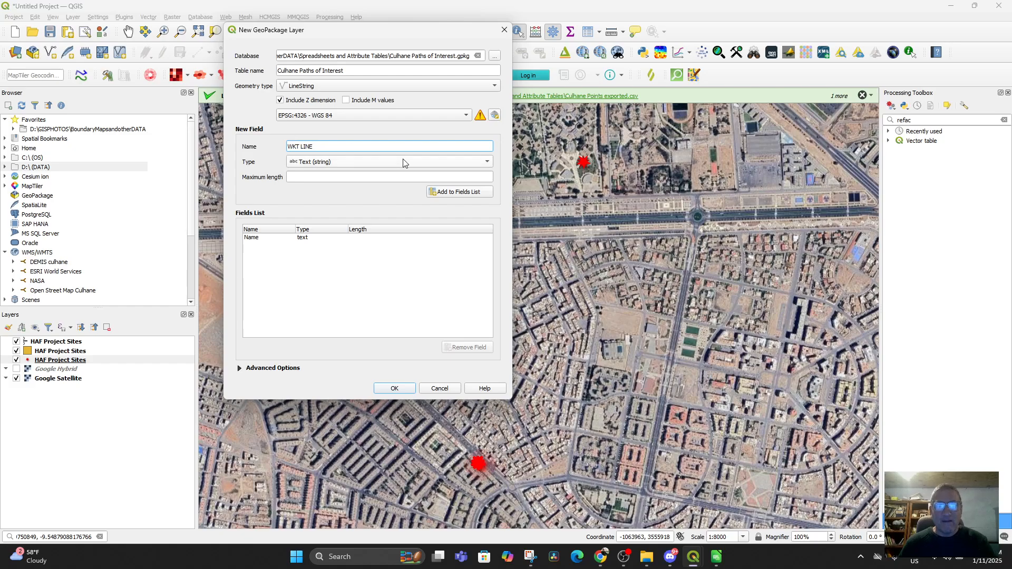
pyautogui.click(438, 194)
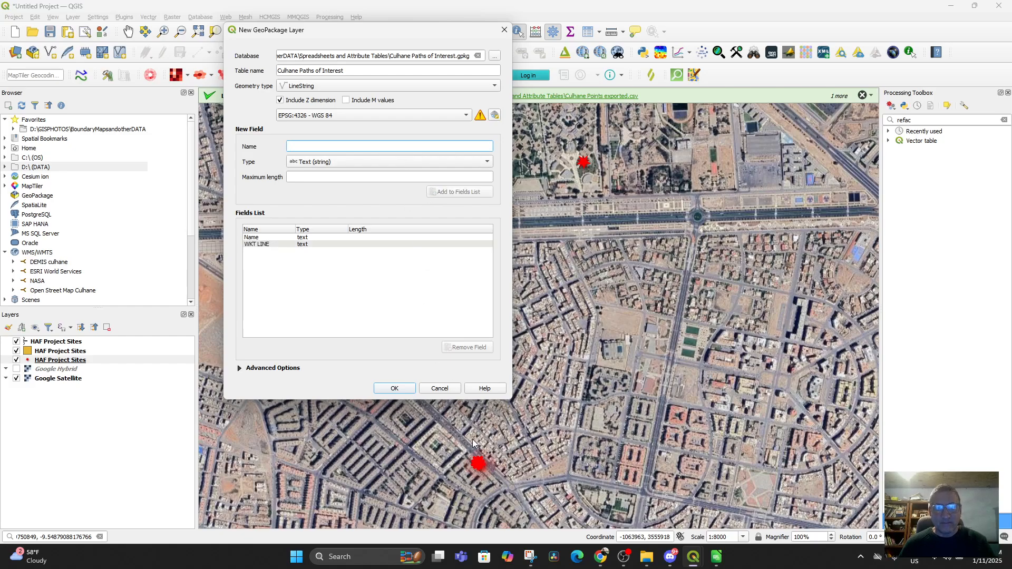
pyautogui.click(330, 162)
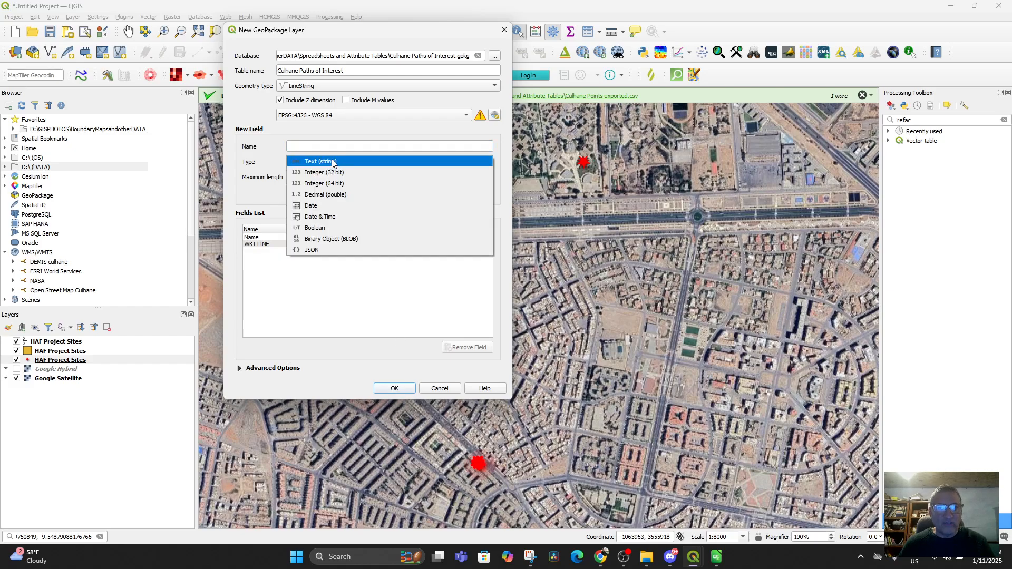
pyautogui.click(331, 162)
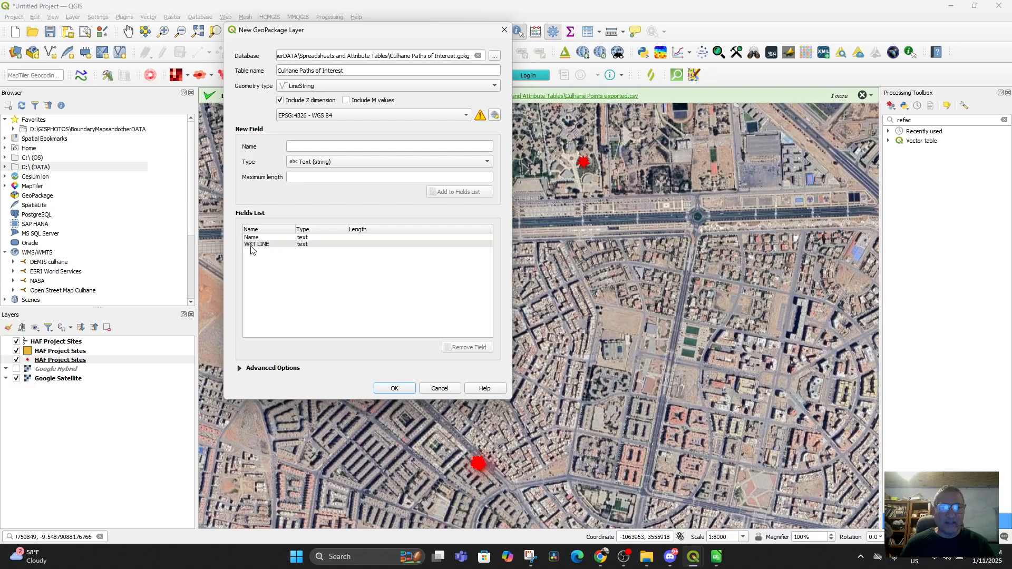
# Step: Create the paths layer by overwriting the existing GeoPackage file, and check its columns in the attribute table
pyautogui.click(393, 389)
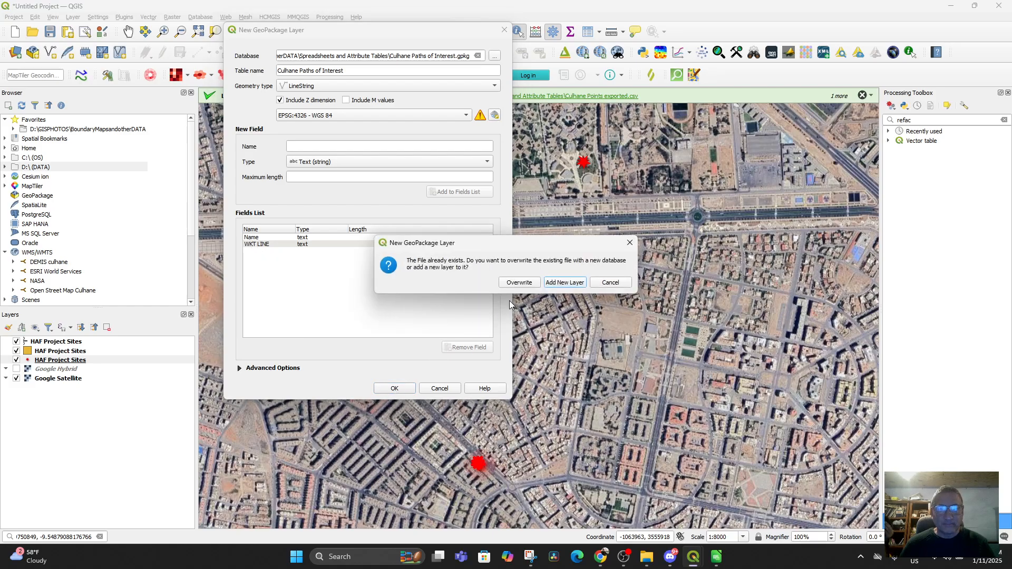
pyautogui.click(519, 283)
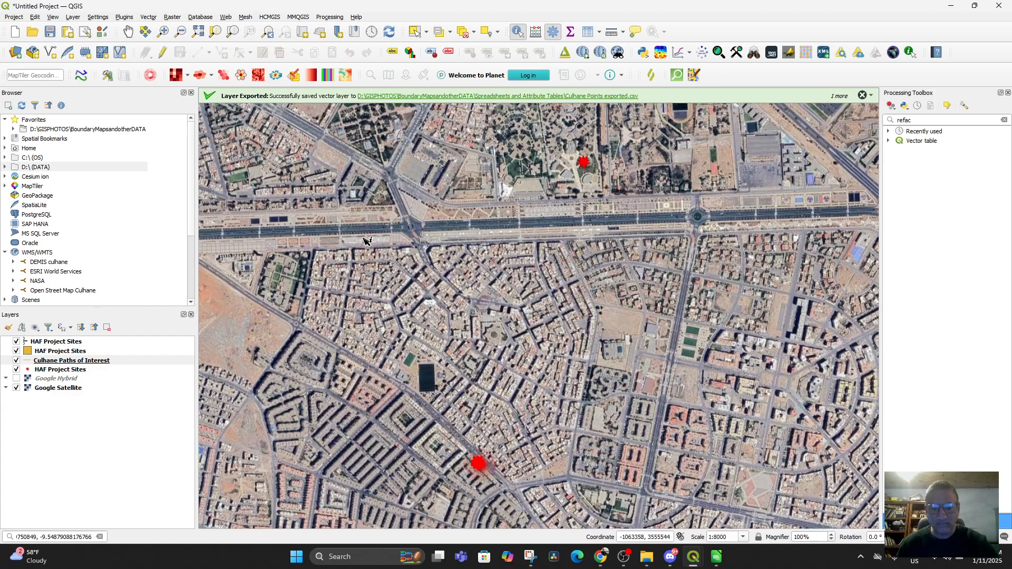
pyautogui.rightClick(64, 359)
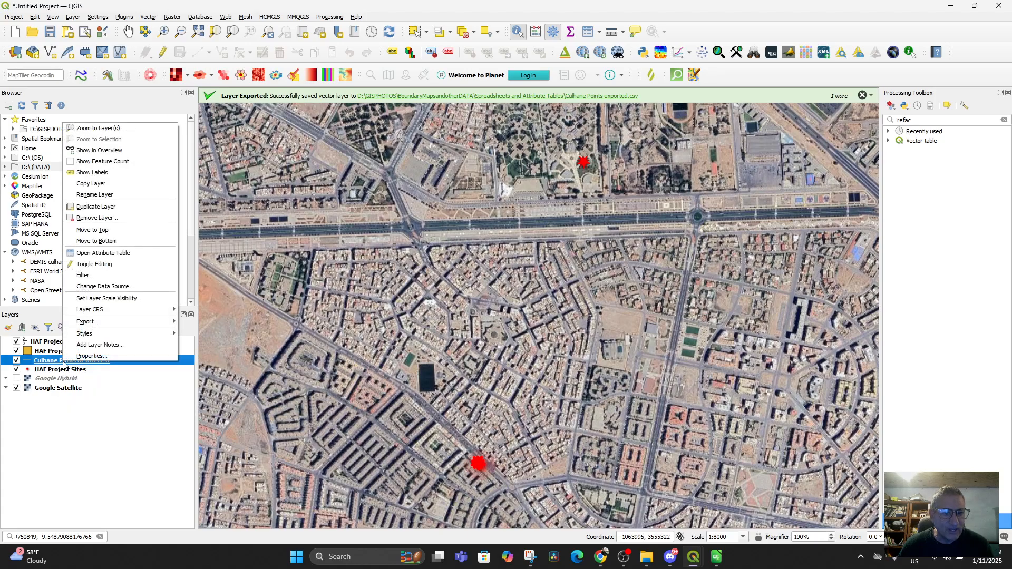
pyautogui.click(97, 254)
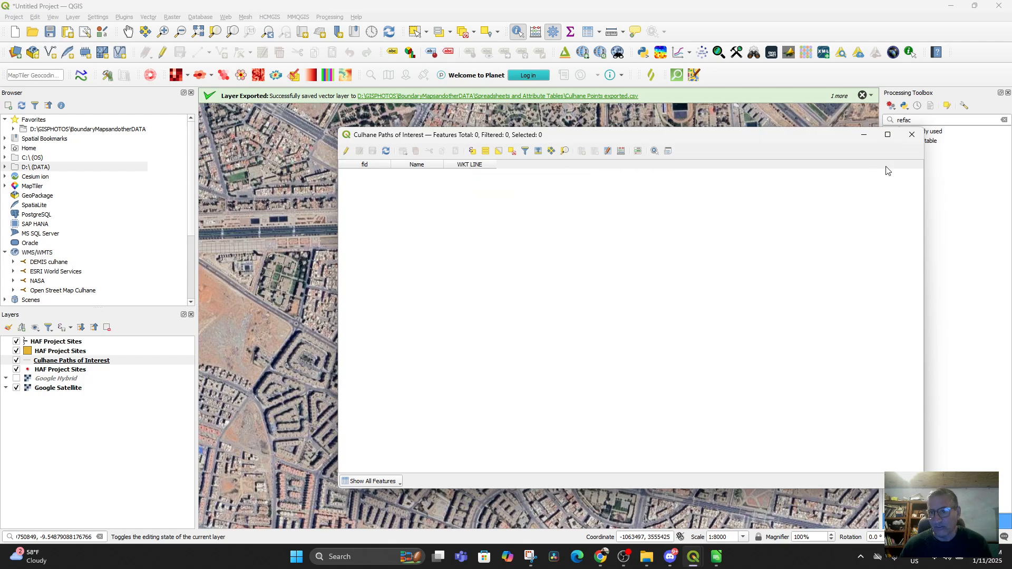
pyautogui.click(911, 135)
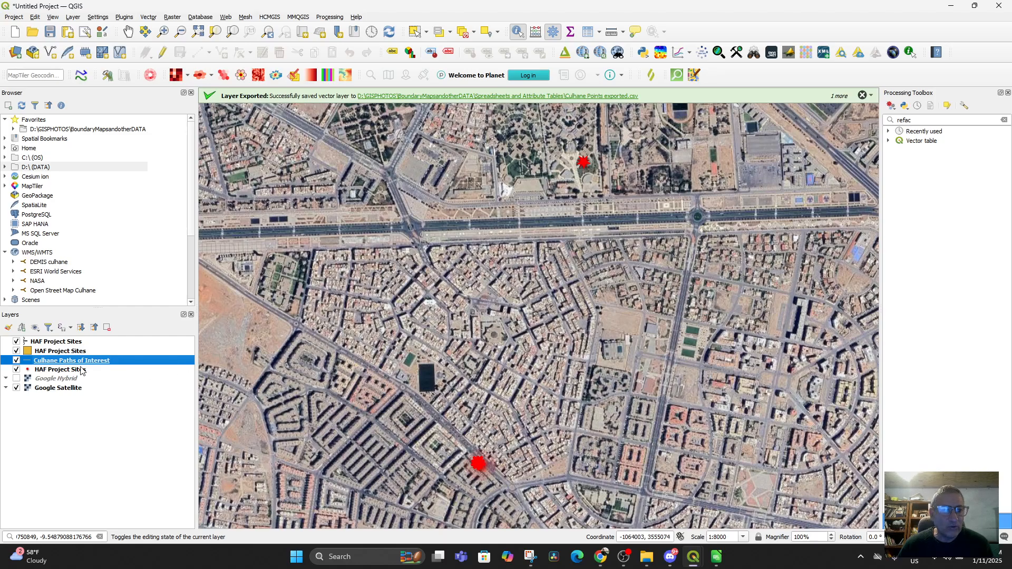
# Step: Enable editing on the paths layer and begin a line from the northern Agadir point along the walkway to the compound's southern gate
pyautogui.click(162, 52)
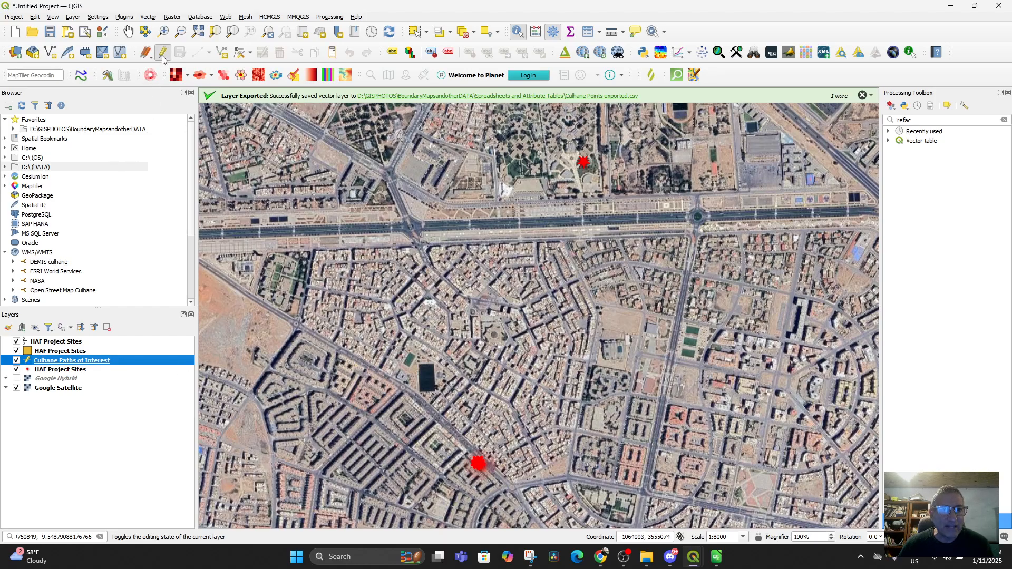
pyautogui.click(224, 55)
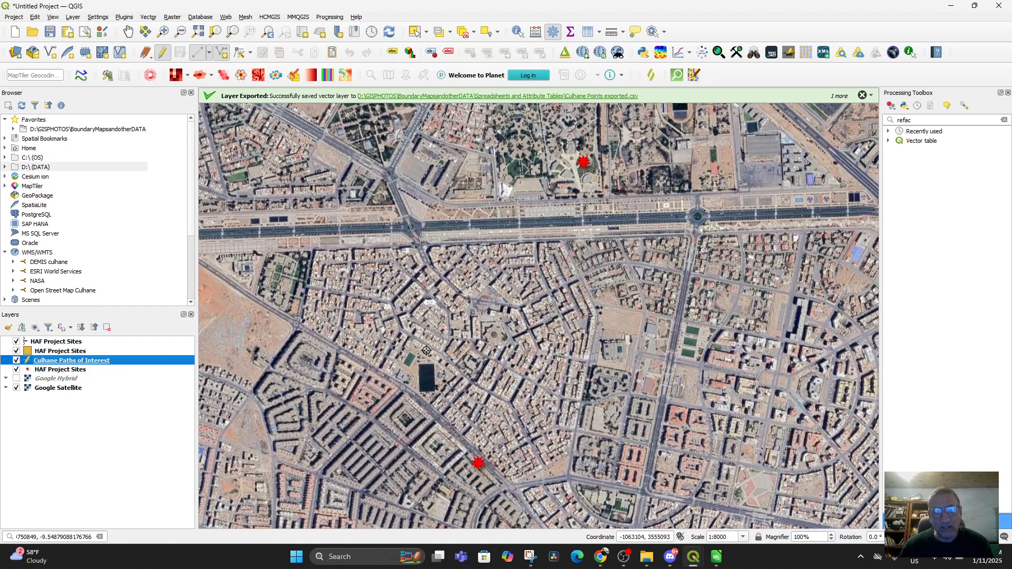
pyautogui.scroll(3, 575, 170)
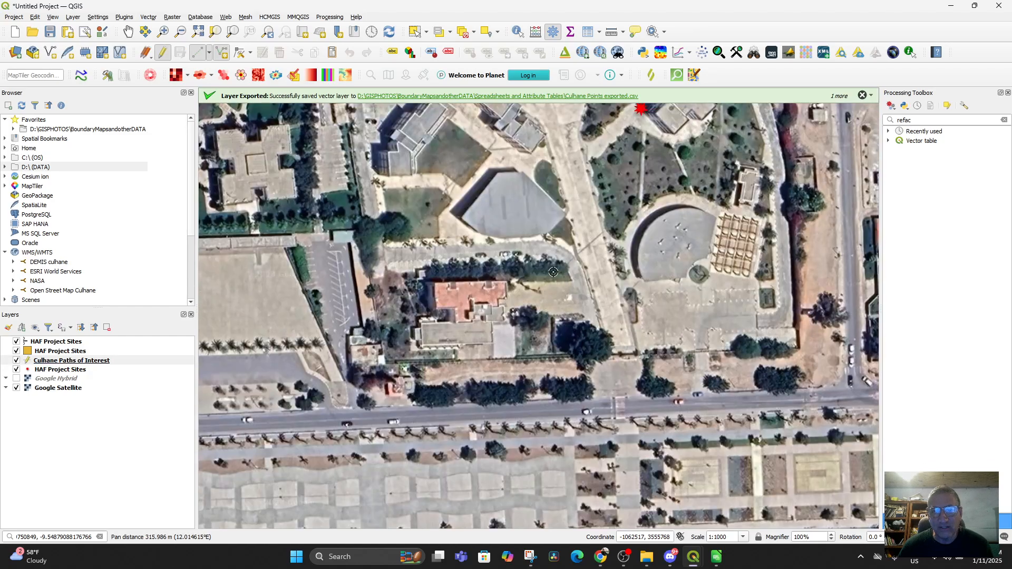
pyautogui.moveTo(600, 246); pyautogui.dragTo(549, 397)
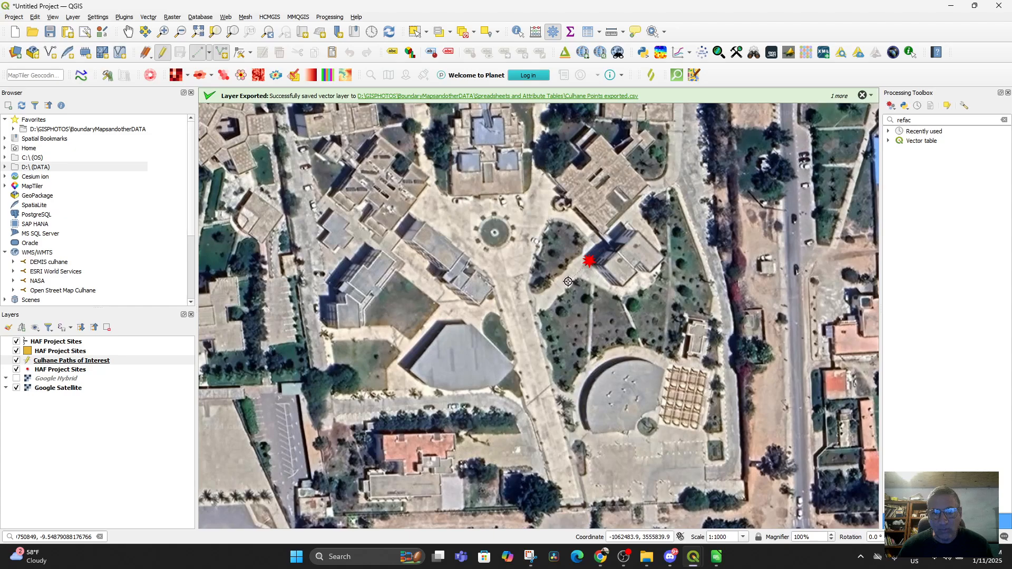
pyautogui.click(540, 306)
pyautogui.click(523, 318)
pyautogui.moveTo(538, 378); pyautogui.dragTo(494, 229)
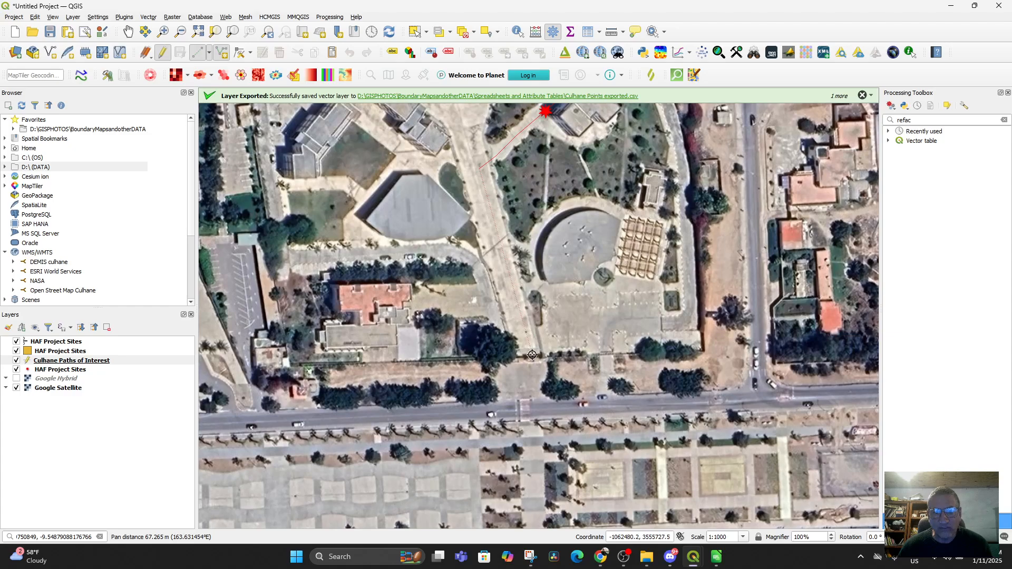
pyautogui.click(532, 355)
# Step: Continue the line south from the gate across the street and plaza and over the boulevard's zebra crossing
pyautogui.moveTo(539, 384); pyautogui.dragTo(528, 203)
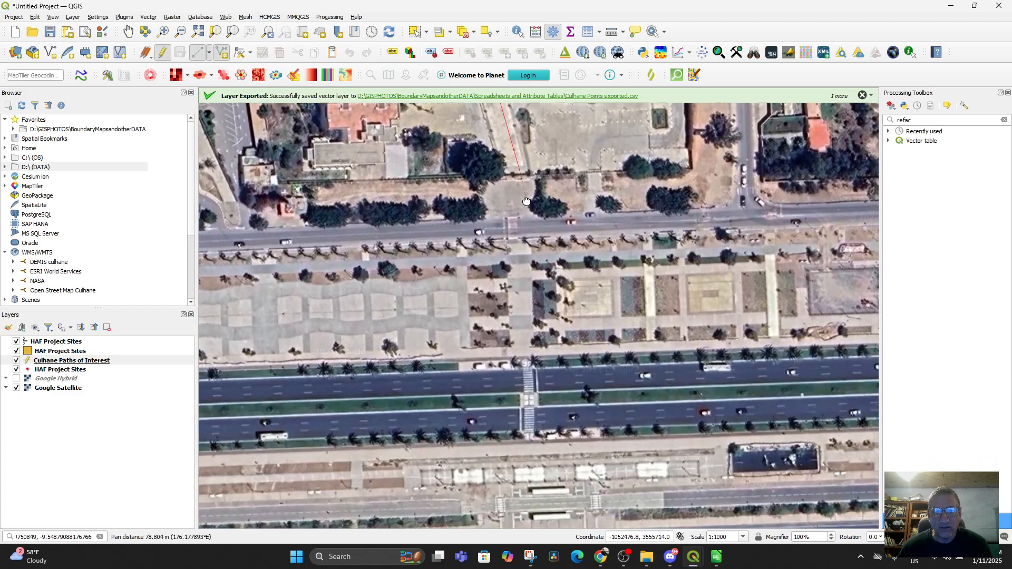
pyautogui.click(513, 252)
pyautogui.click(528, 369)
pyautogui.moveTo(528, 390); pyautogui.dragTo(501, 198)
pyautogui.scroll(1, 501, 199)
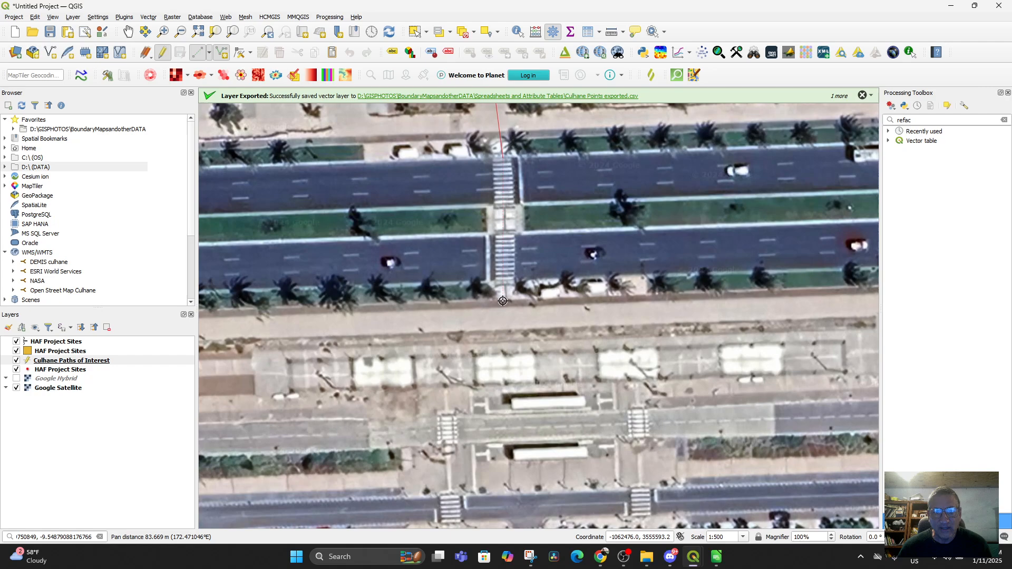
pyautogui.moveTo(511, 314); pyautogui.dragTo(562, 225)
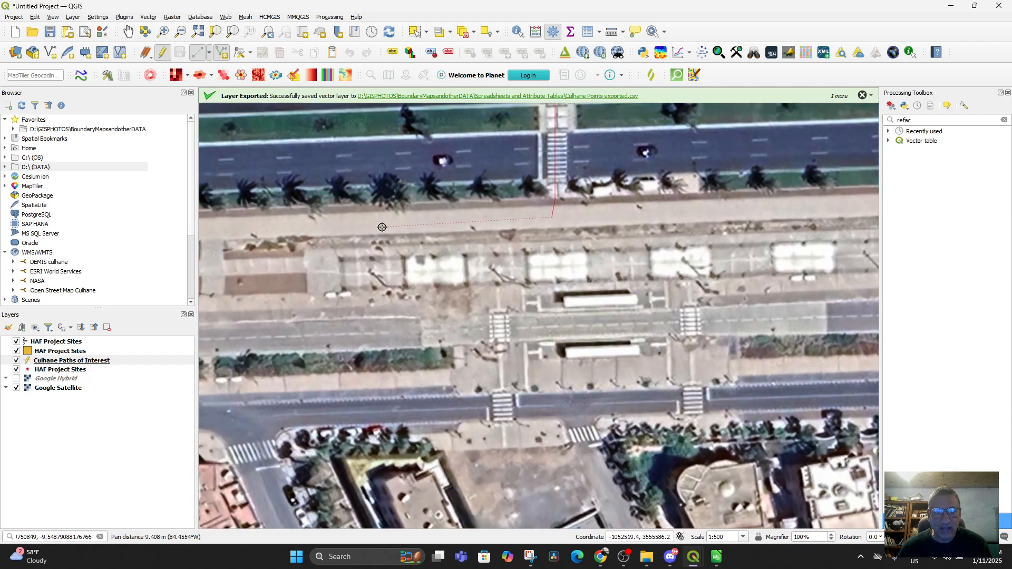
# Step: Route the line west around the end of the bus station, back east, and south over the zebra crossings
pyautogui.click(213, 229)
pyautogui.click(207, 303)
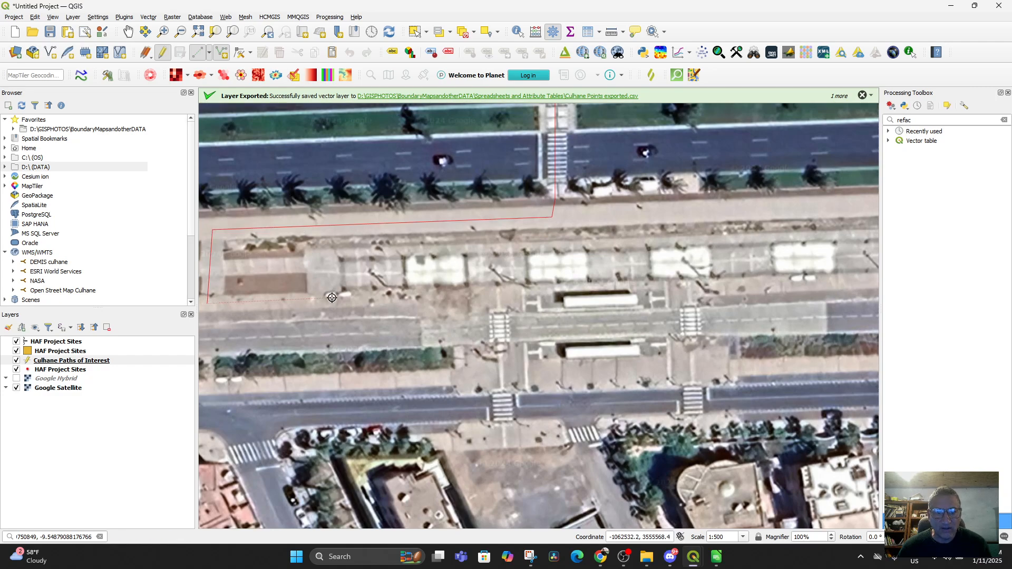
pyautogui.click(497, 296)
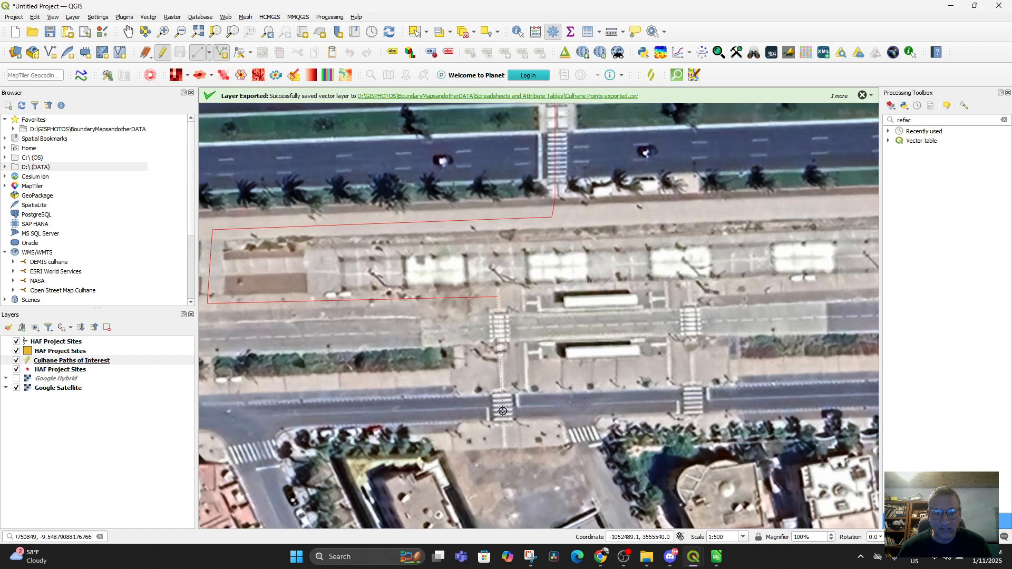
pyautogui.click(504, 436)
# Step: Continue the line south down the neighbourhood streets and west along the side street to the junction northeast of the southern Agadir point
pyautogui.scroll(-3, 504, 435)
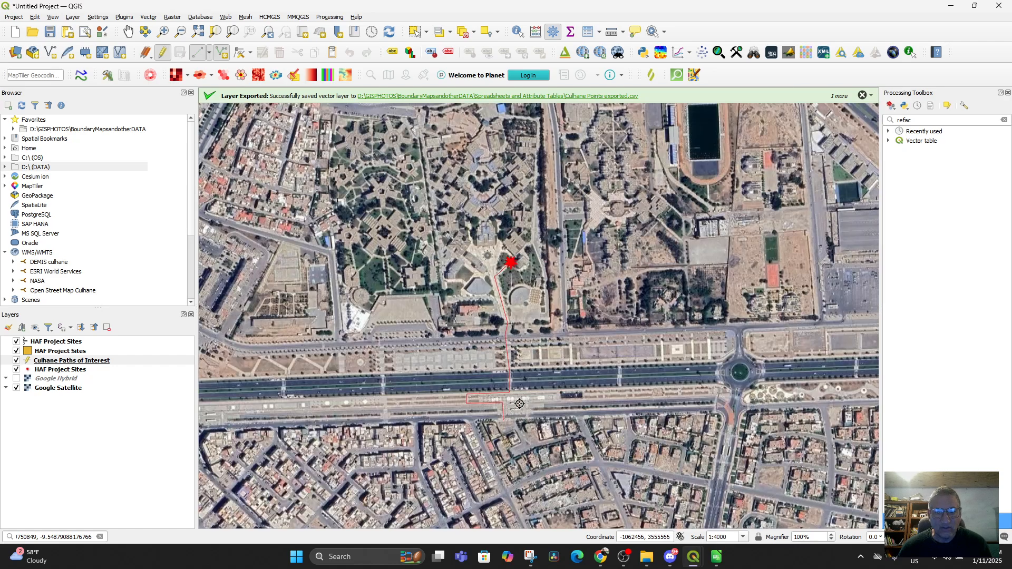
pyautogui.moveTo(519, 414); pyautogui.dragTo(564, 155)
pyautogui.scroll(-2, 577, 220)
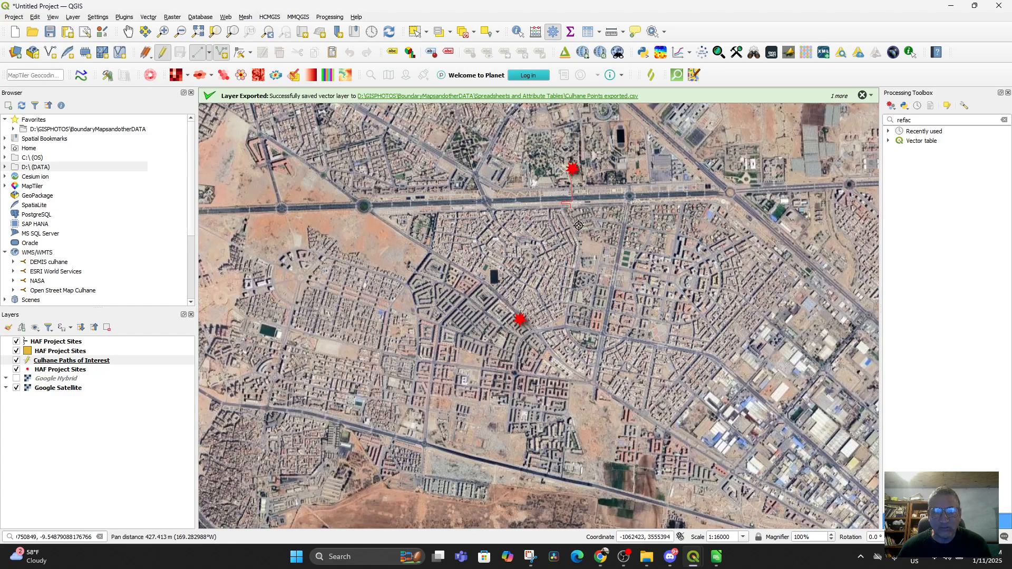
pyautogui.scroll(2, 578, 225)
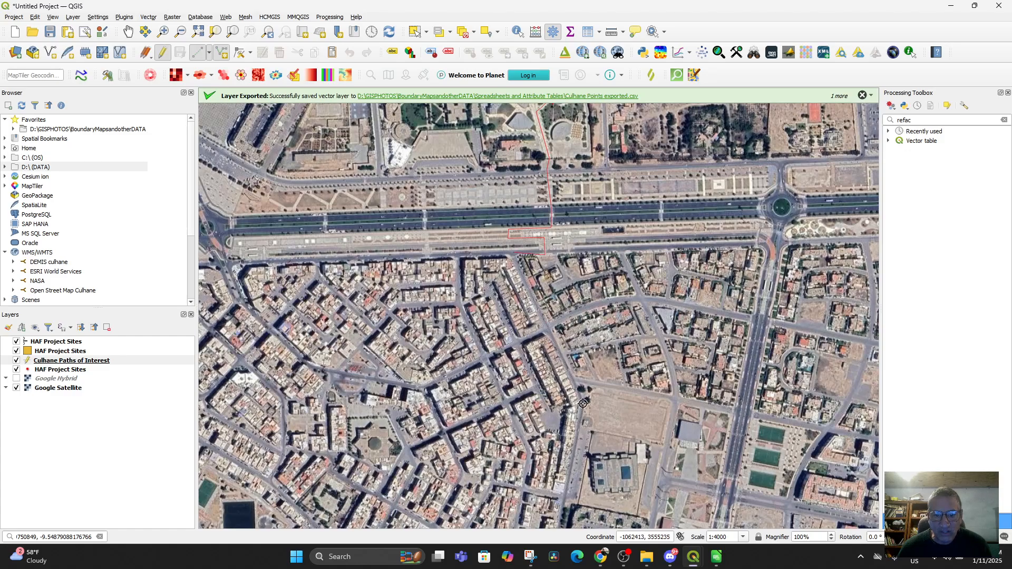
pyautogui.moveTo(574, 486); pyautogui.dragTo(619, 164)
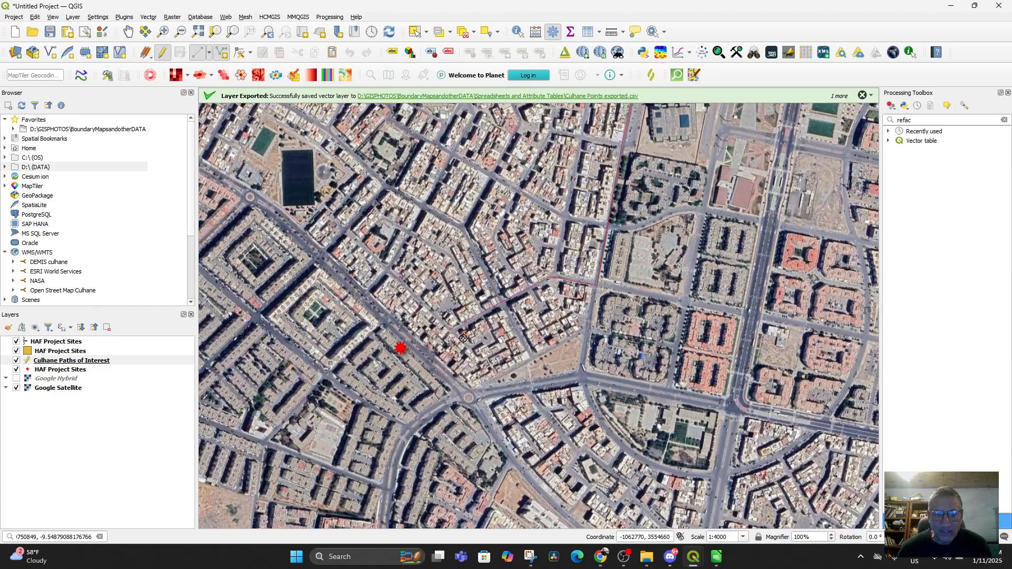
pyautogui.scroll(2, 453, 333)
pyautogui.moveTo(522, 323); pyautogui.dragTo(540, 372)
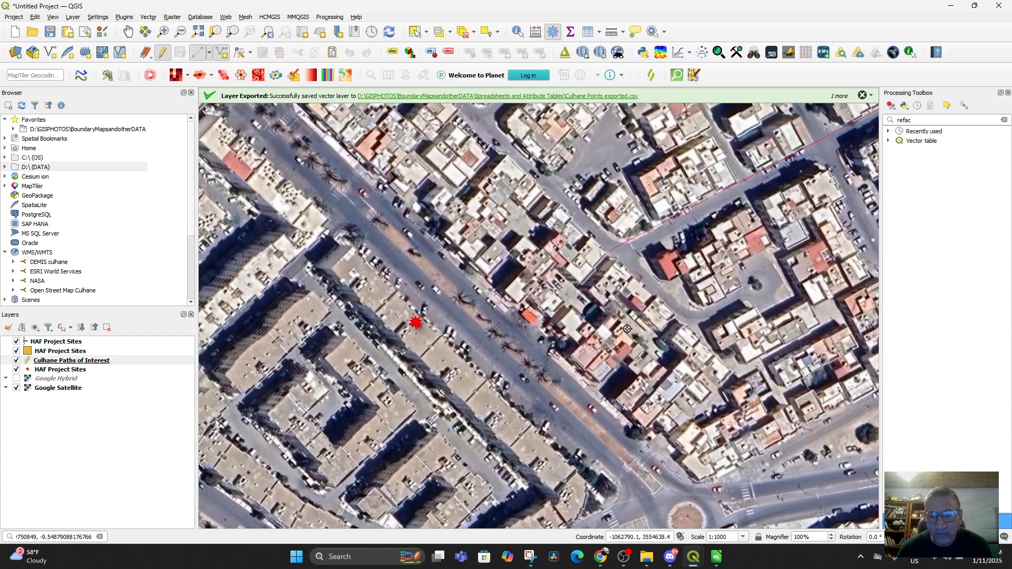
# Step: Route the line northwest up the side street, southwest across the palm-lined avenue and back southeast, finishing it beside the southern Agadir point
pyautogui.scroll(1, 626, 329)
pyautogui.moveTo(623, 332); pyautogui.dragTo(704, 398)
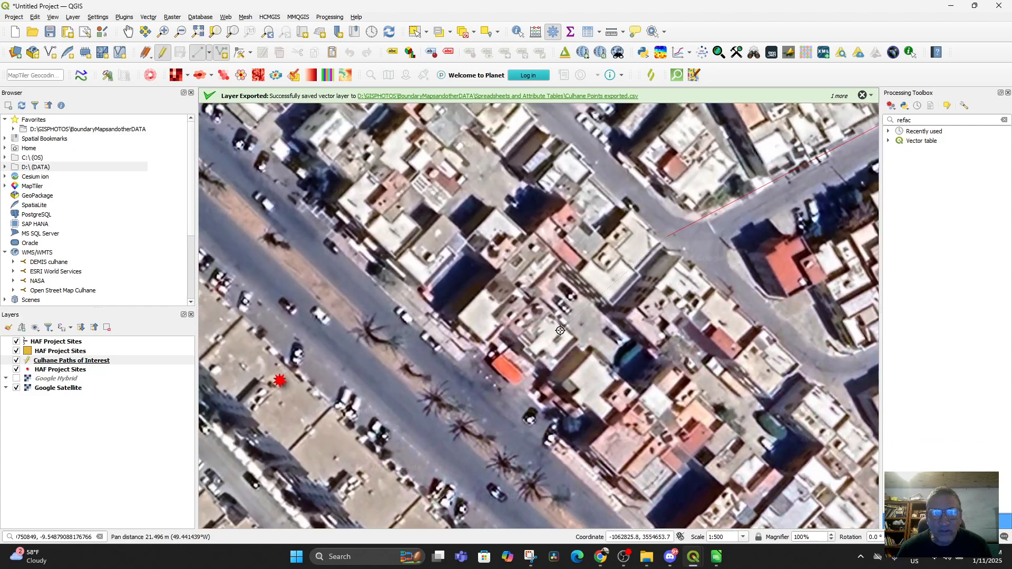
pyautogui.moveTo(543, 289); pyautogui.dragTo(622, 410)
pyautogui.scroll(-1, 622, 410)
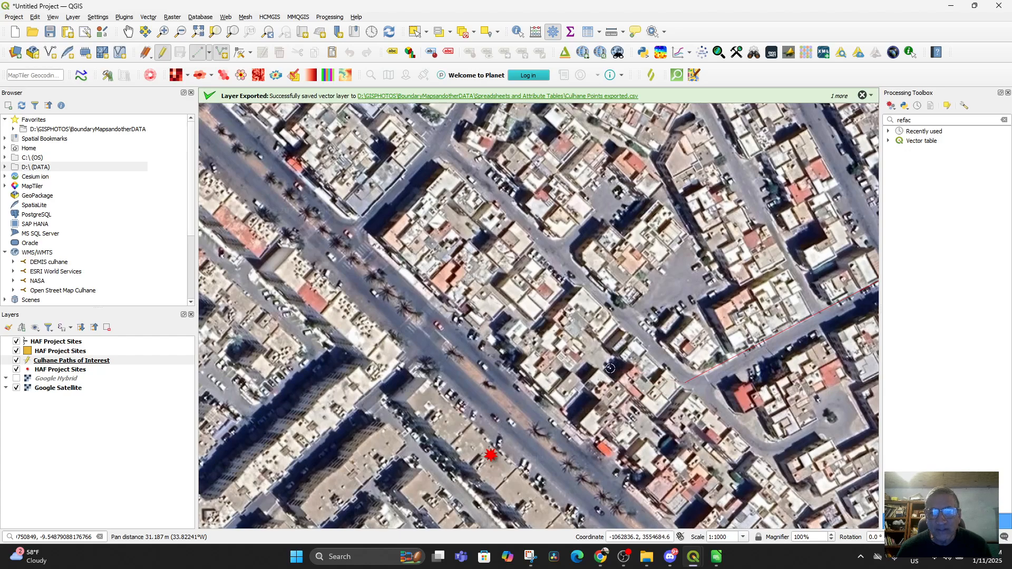
pyautogui.click(443, 151)
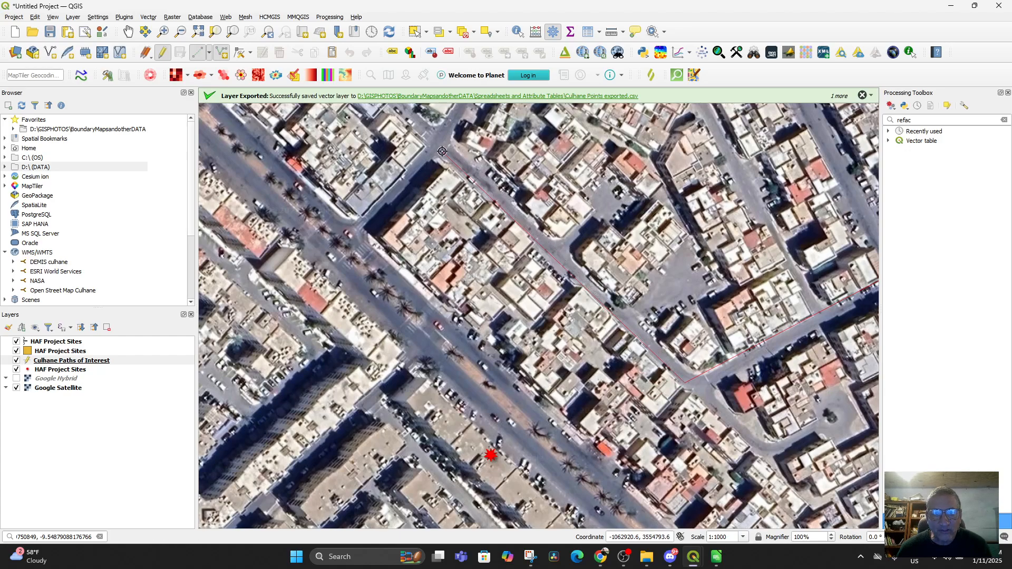
pyautogui.click(363, 233)
pyautogui.click(501, 443)
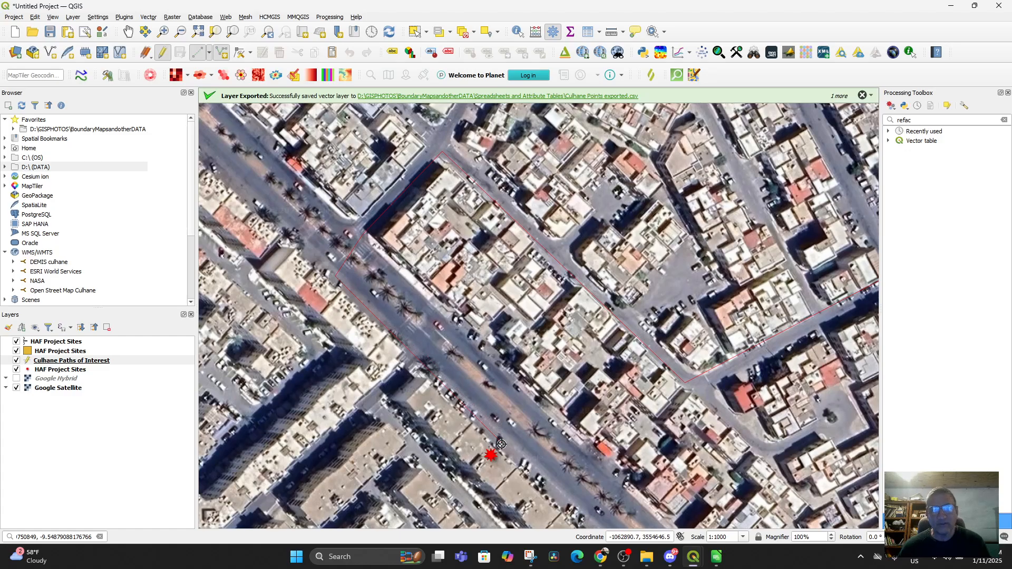
pyautogui.rightClick(501, 444)
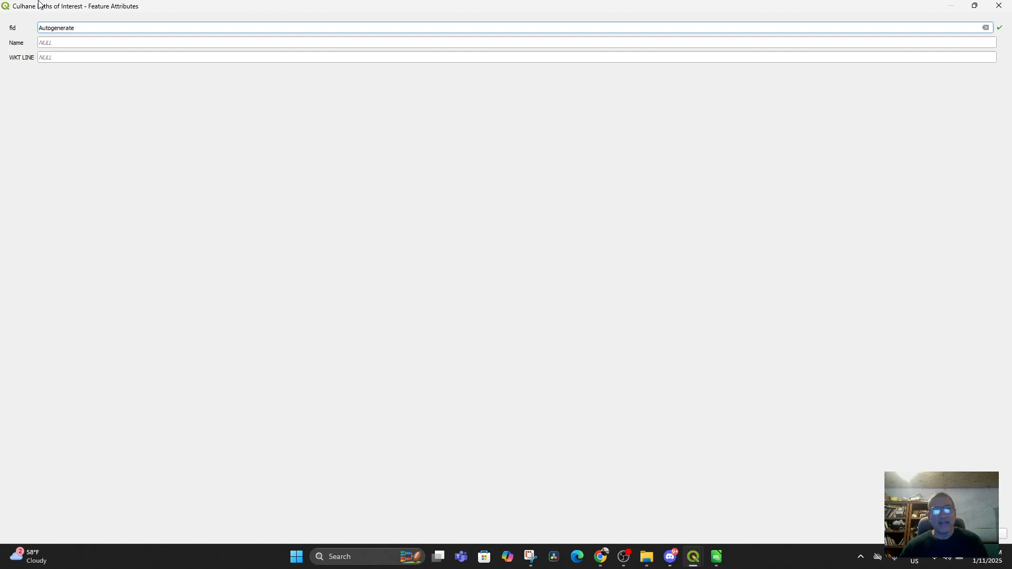
# Step: Name the new feature "Path from Ibn Zohr to Argan Cooperative", leave WKT LINE empty, and accept its attributes
pyautogui.click(92, 46)
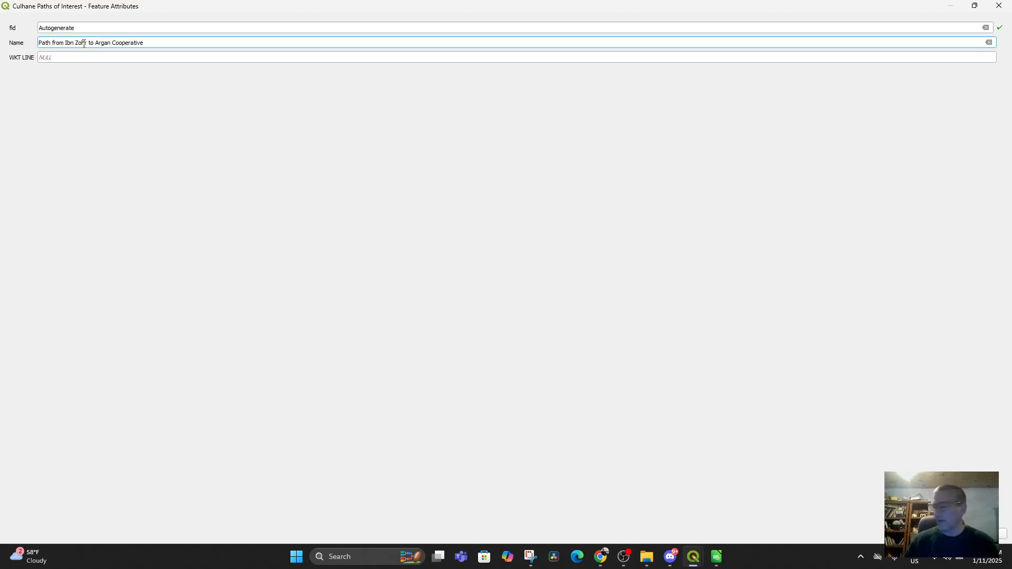
pyautogui.click(49, 59)
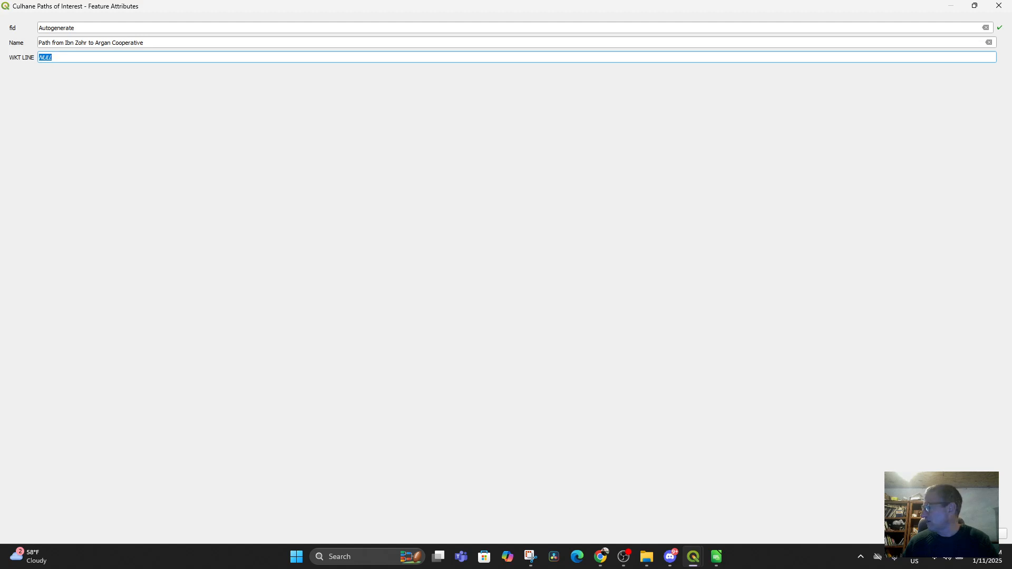
pyautogui.click(945, 534)
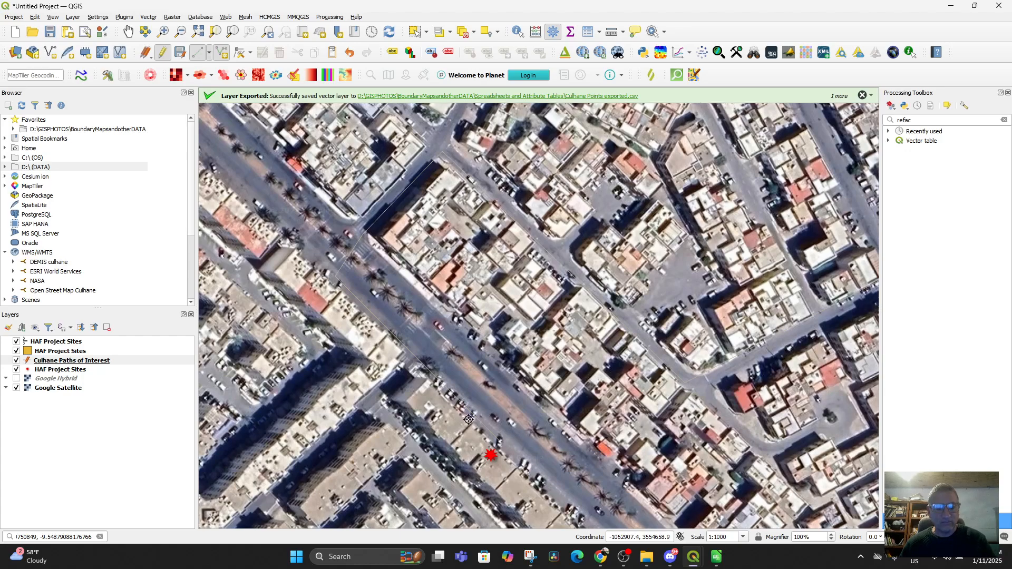
# Step: Style the paths layer with the "pattern circles" line symbol and apply it to the map
pyautogui.write('t')
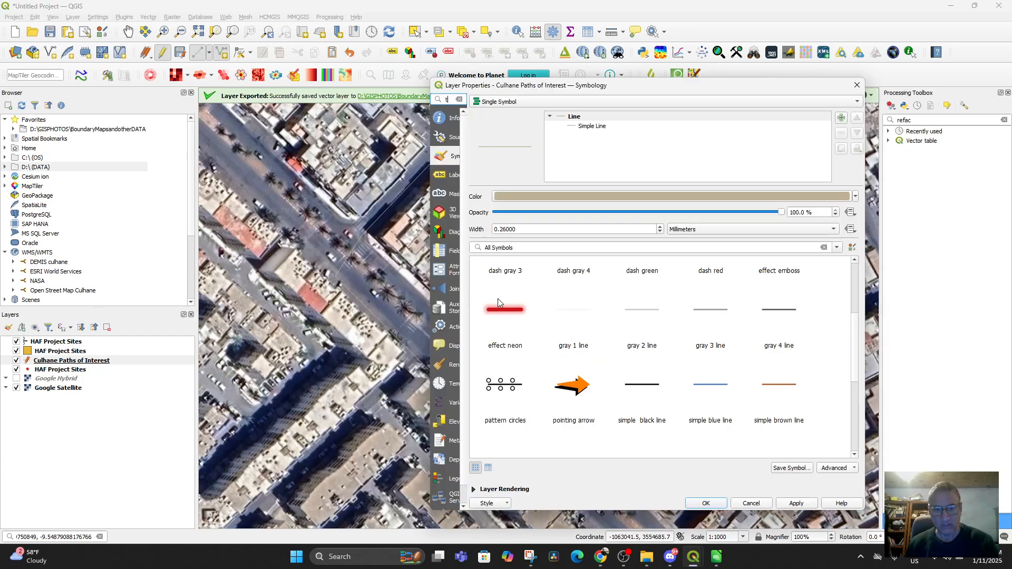
pyautogui.click(505, 385)
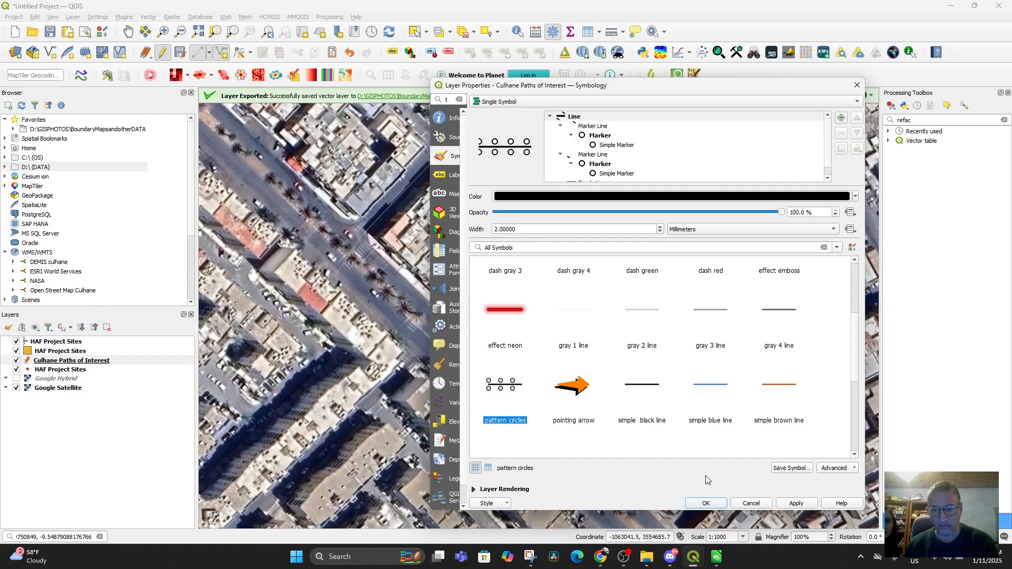
pyautogui.click(799, 504)
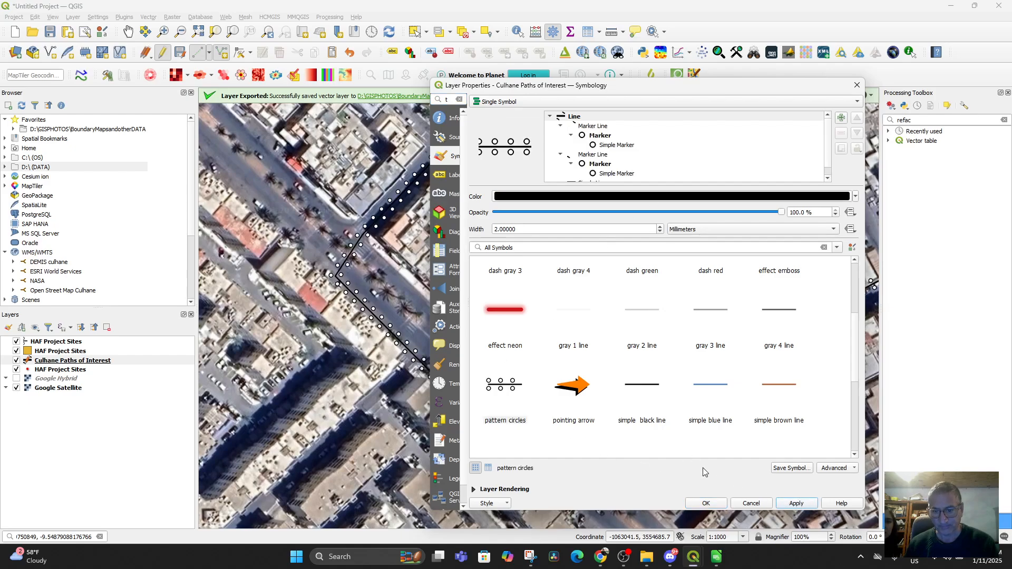
pyautogui.click(711, 506)
pyautogui.scroll(-1, 480, 369)
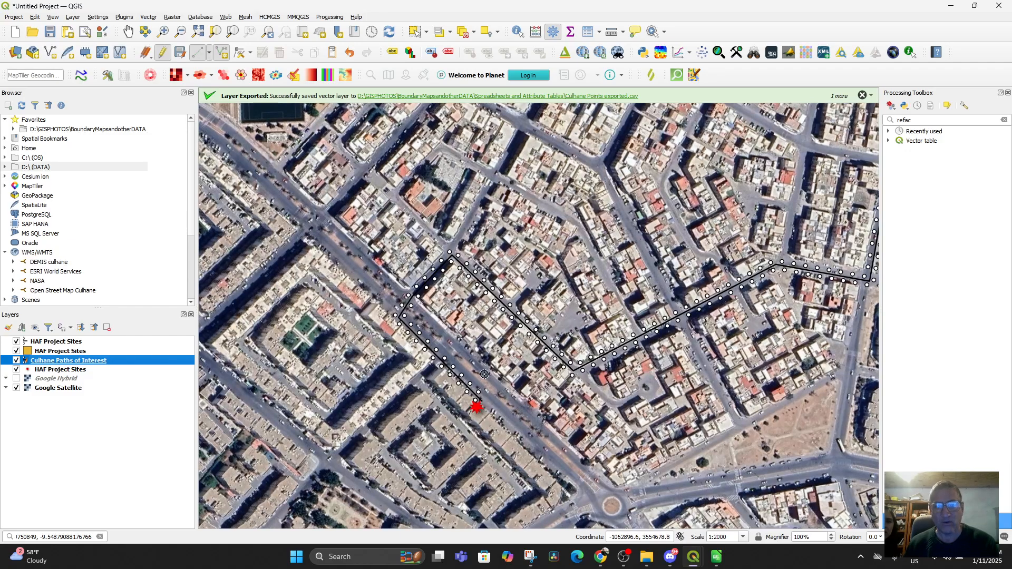
pyautogui.scroll(-4, 605, 335)
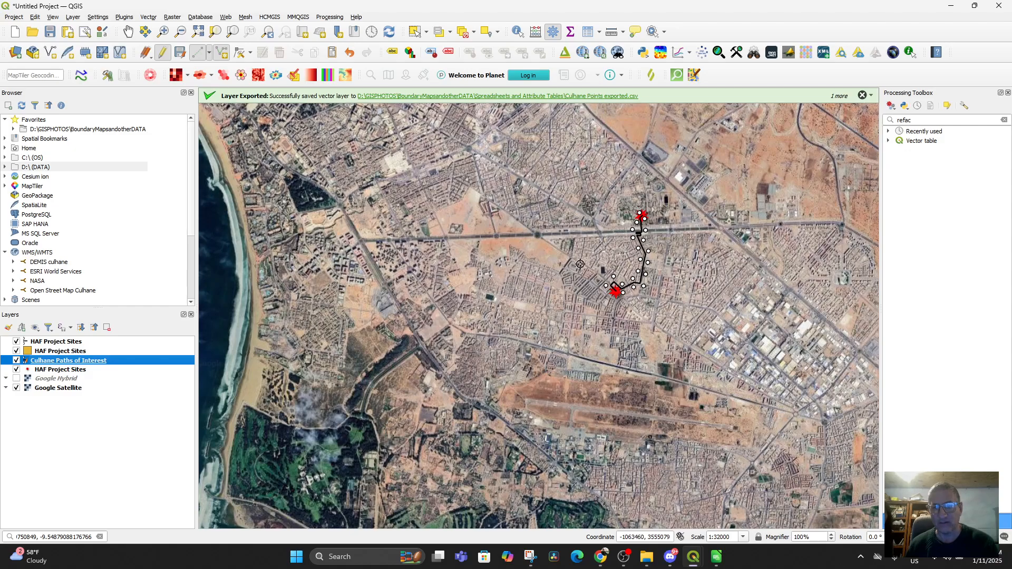
# Step: Change the paths layer's symbol colour to the recently used red and apply it
pyautogui.doubleClick(26, 362)
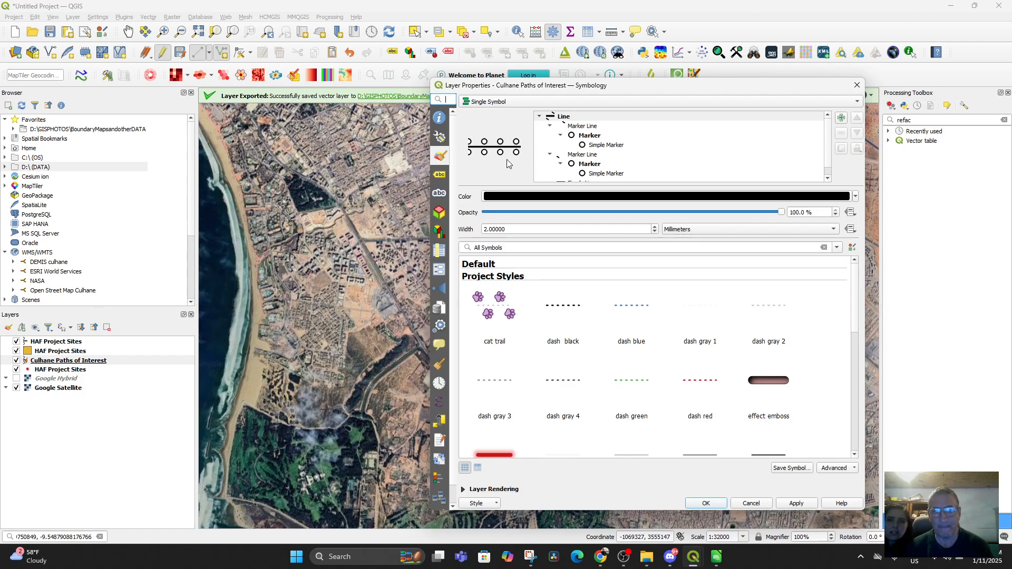
pyautogui.click(857, 198)
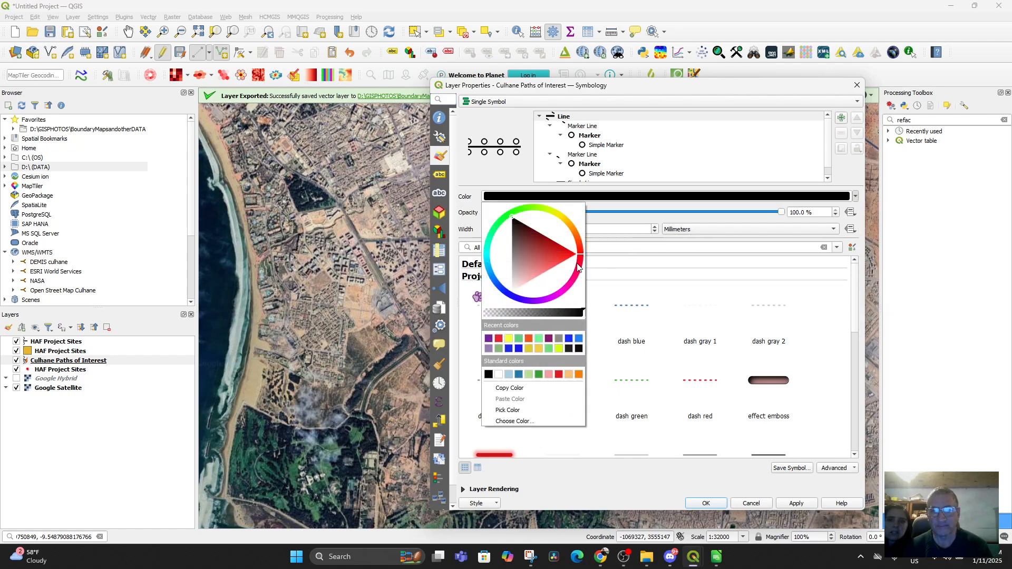
pyautogui.click(499, 340)
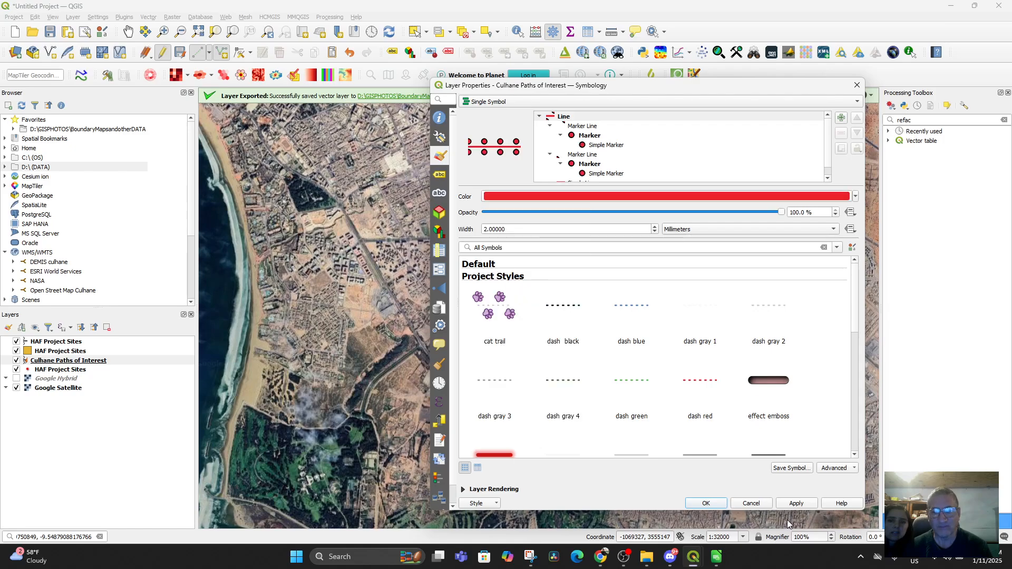
pyautogui.click(793, 507)
pyautogui.click(705, 503)
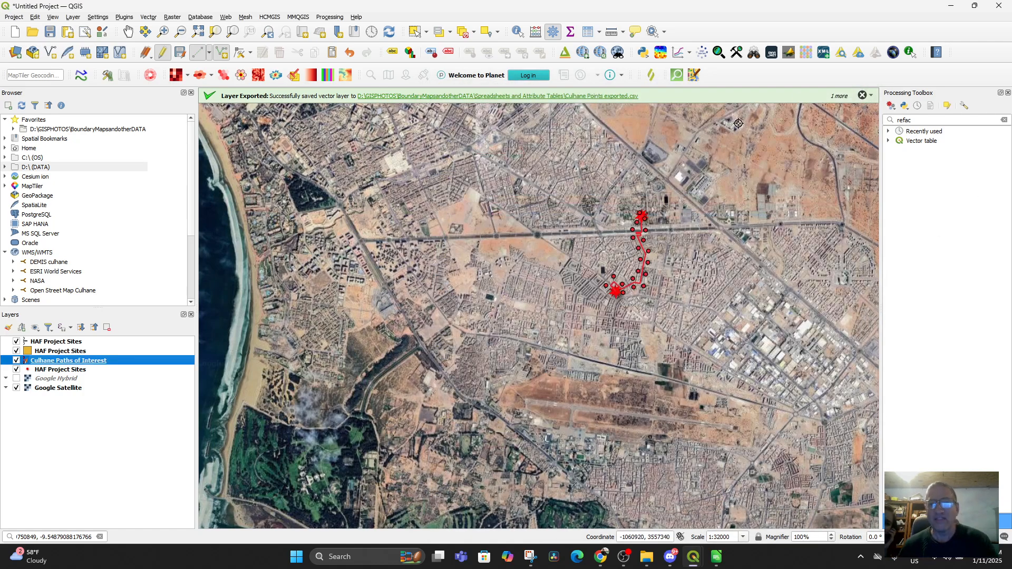
pyautogui.scroll(2, 734, 122)
pyautogui.scroll(-2, 650, 242)
pyautogui.moveTo(636, 301); pyautogui.dragTo(666, 251)
pyautogui.scroll(1, 650, 270)
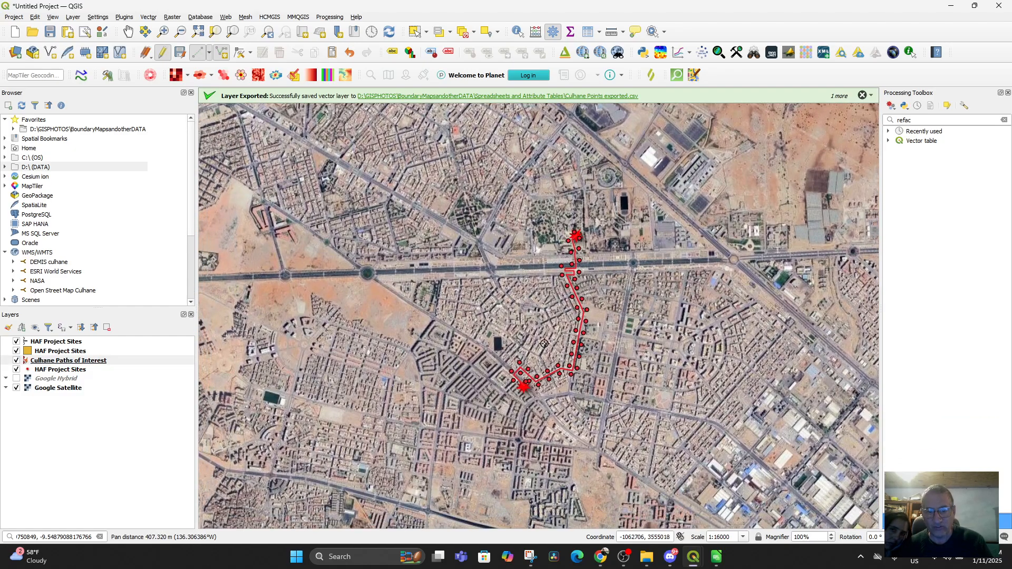
pyautogui.moveTo(508, 355); pyautogui.dragTo(513, 378)
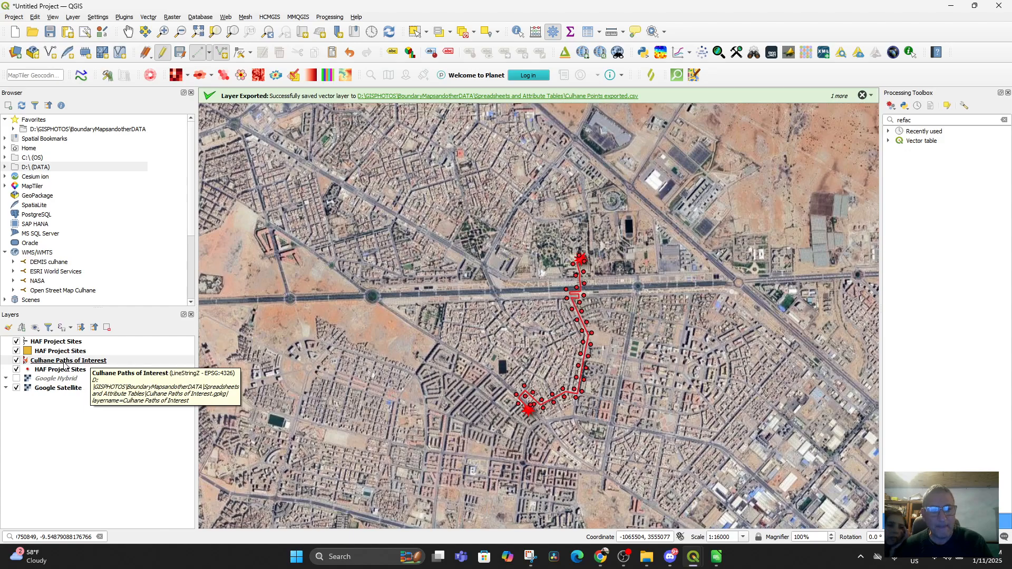
# Step: Open the field calculator from the paths layer's attribute table and choose to update the existing WKT LINE field
pyautogui.rightClick(64, 363)
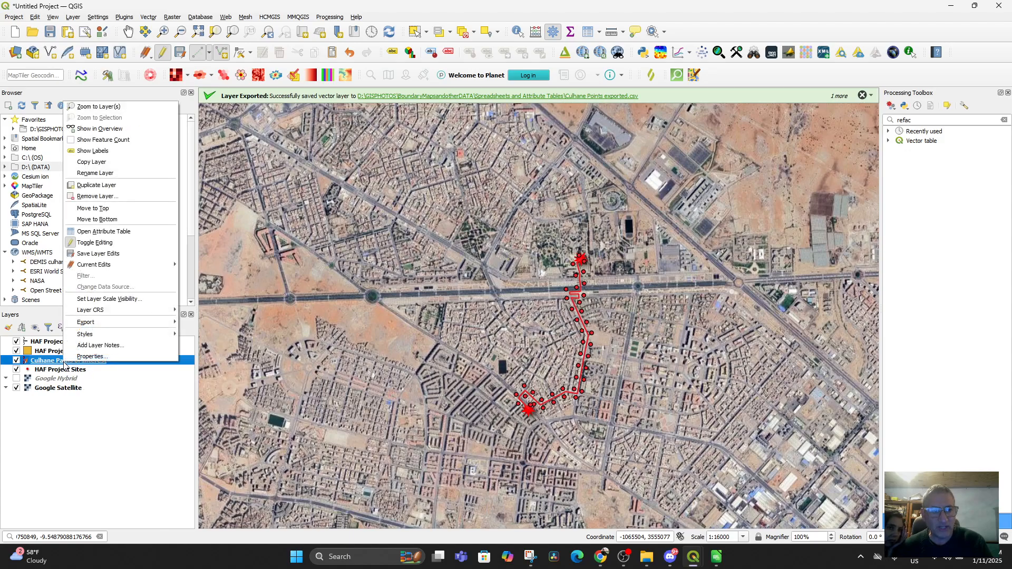
pyautogui.click(104, 231)
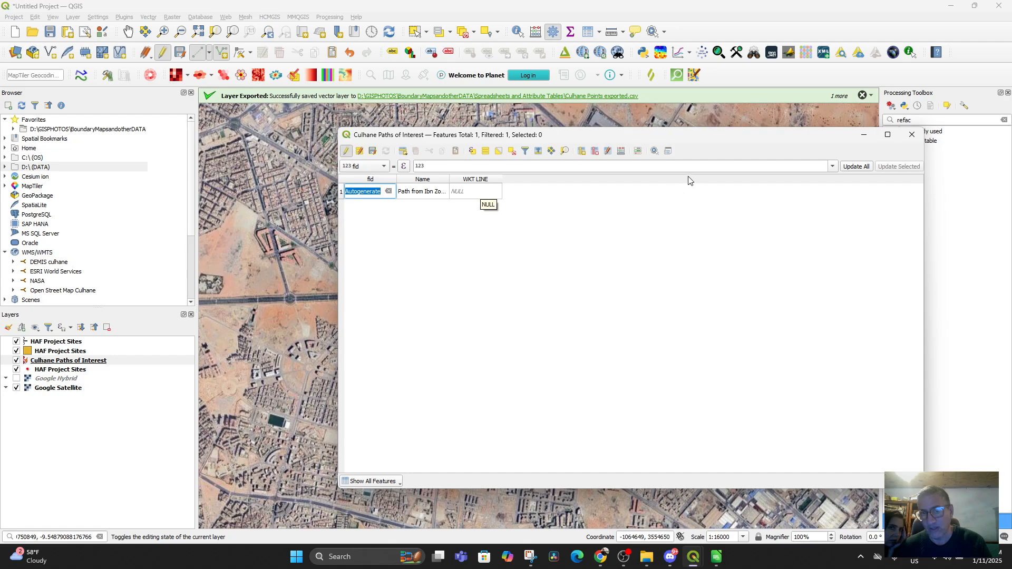
pyautogui.click(620, 151)
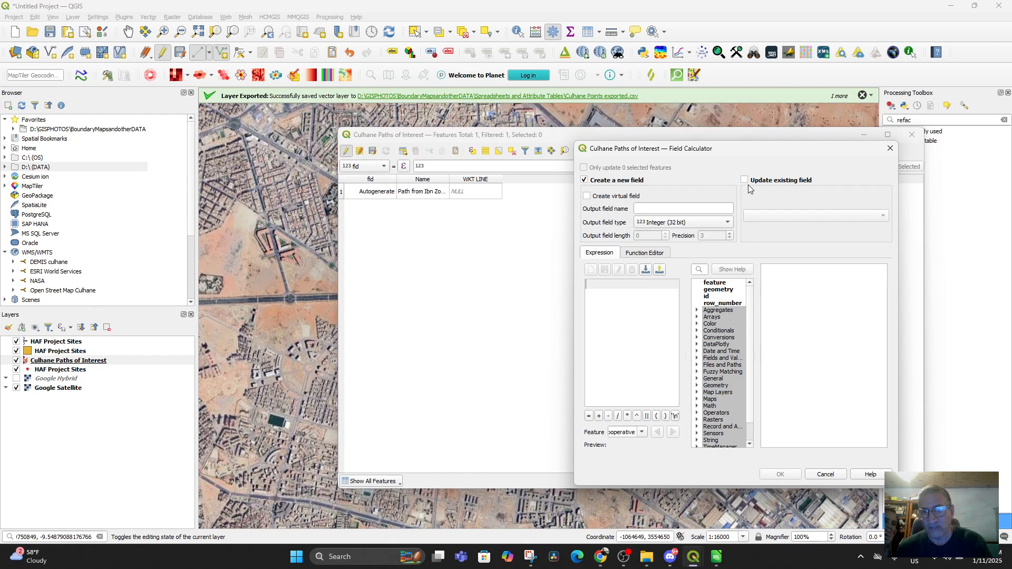
pyautogui.click(684, 222)
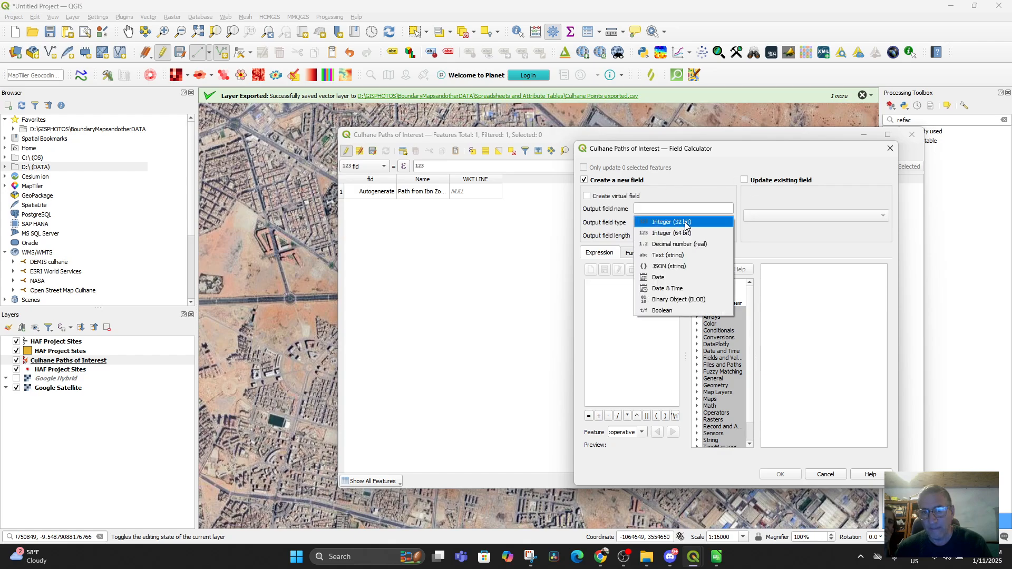
pyautogui.click(678, 256)
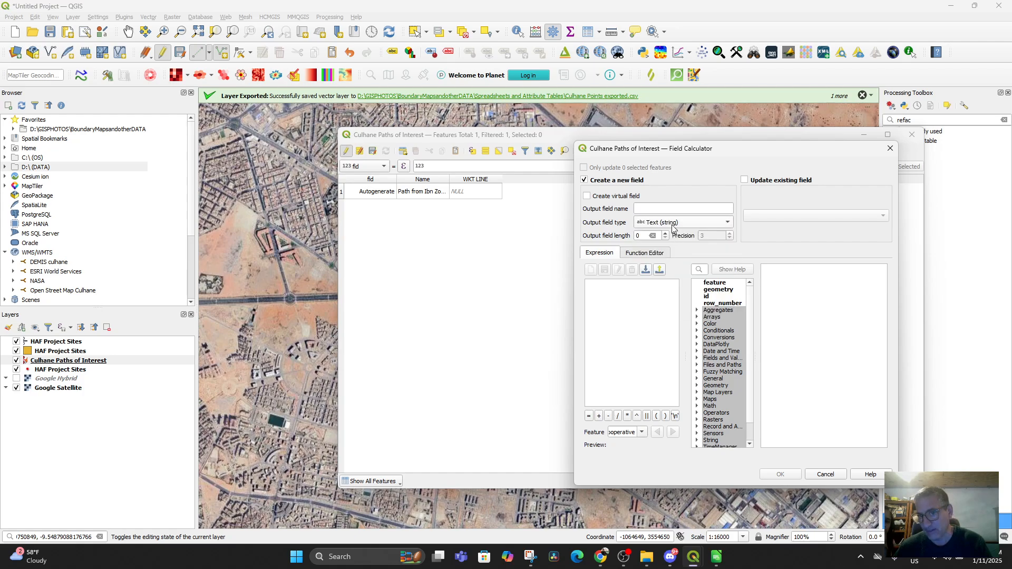
pyautogui.click(745, 180)
pyautogui.click(775, 216)
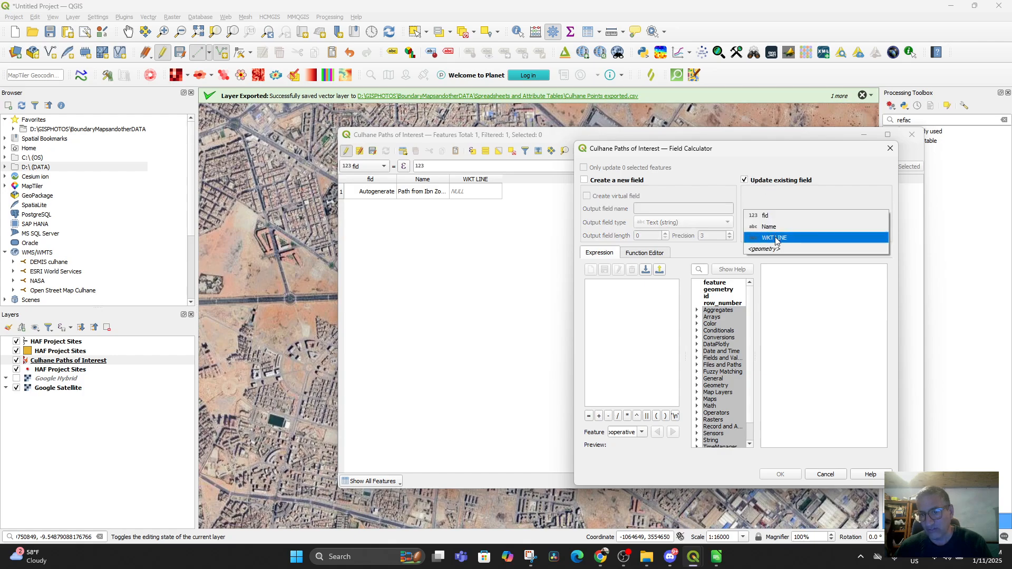
pyautogui.click(775, 238)
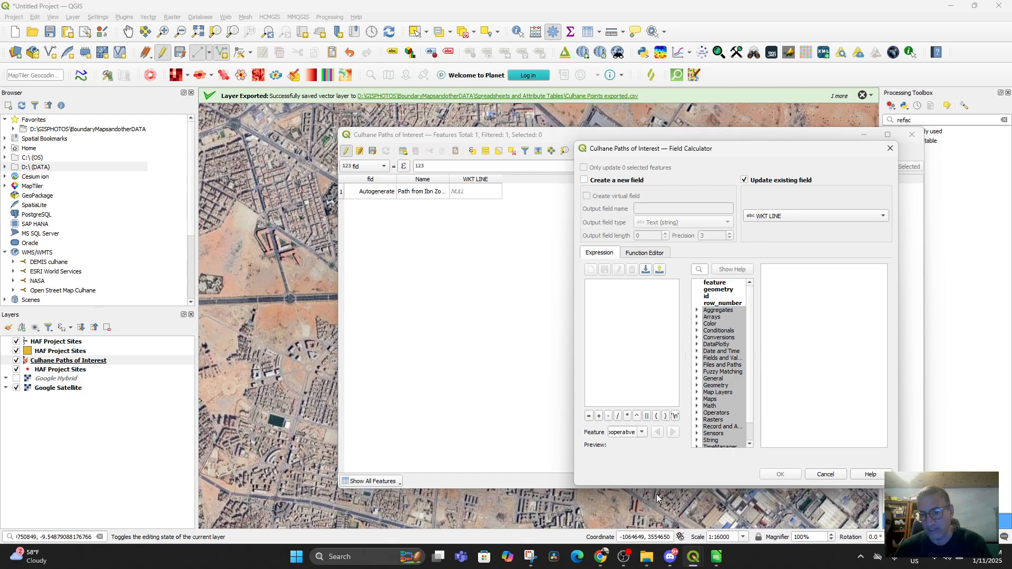
# Step: Switch to the Google Slides presentation in Chrome and look back through its slides for the field calculator expression
pyautogui.click(601, 564)
pyautogui.click(126, 11)
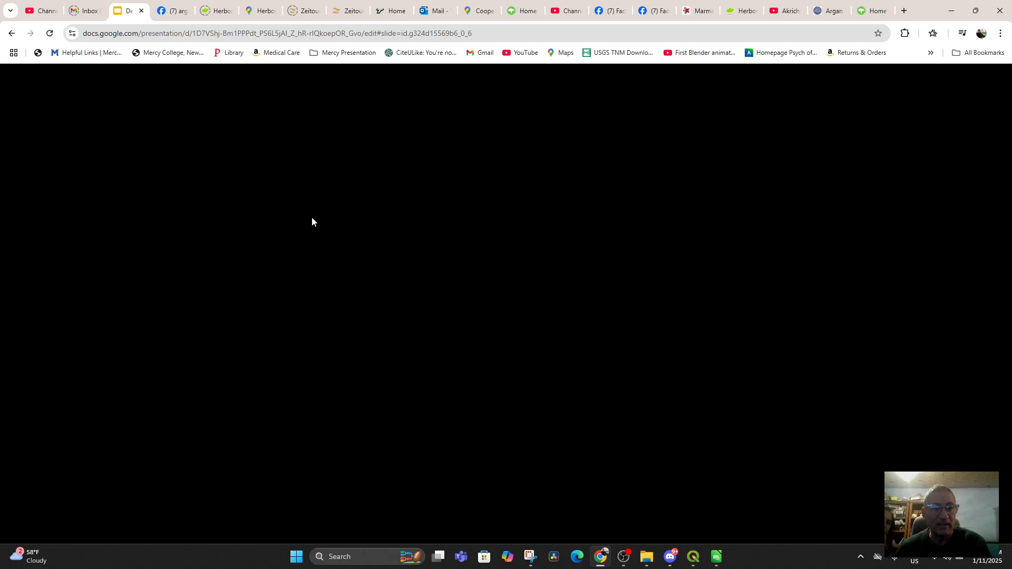
pyautogui.scroll(13, 69, 262)
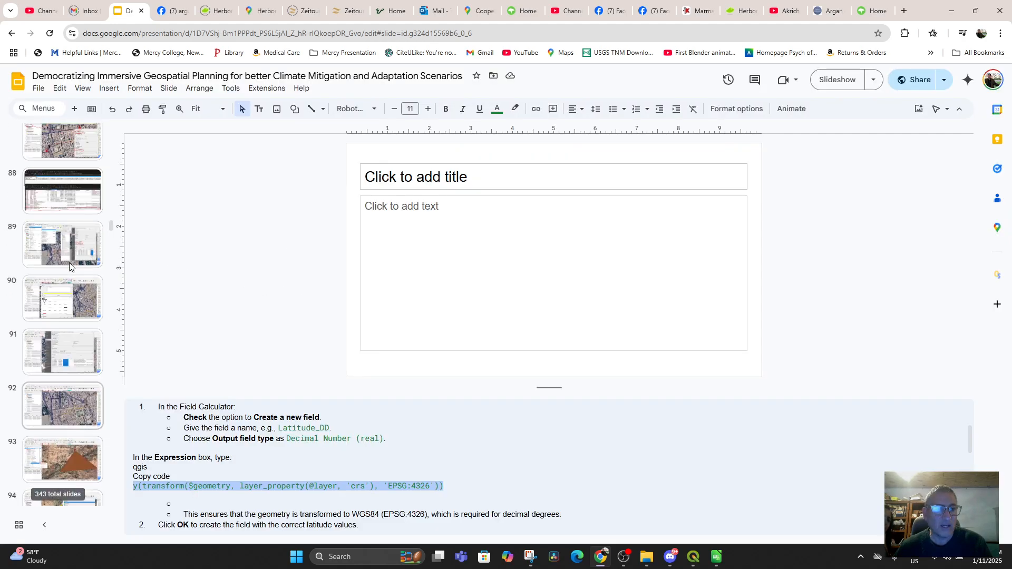
# Step: Search slides 78 to 85 for the field calculator formula that writes a path's line geometry as WKT
pyautogui.click(71, 346)
pyautogui.scroll(4, 64, 298)
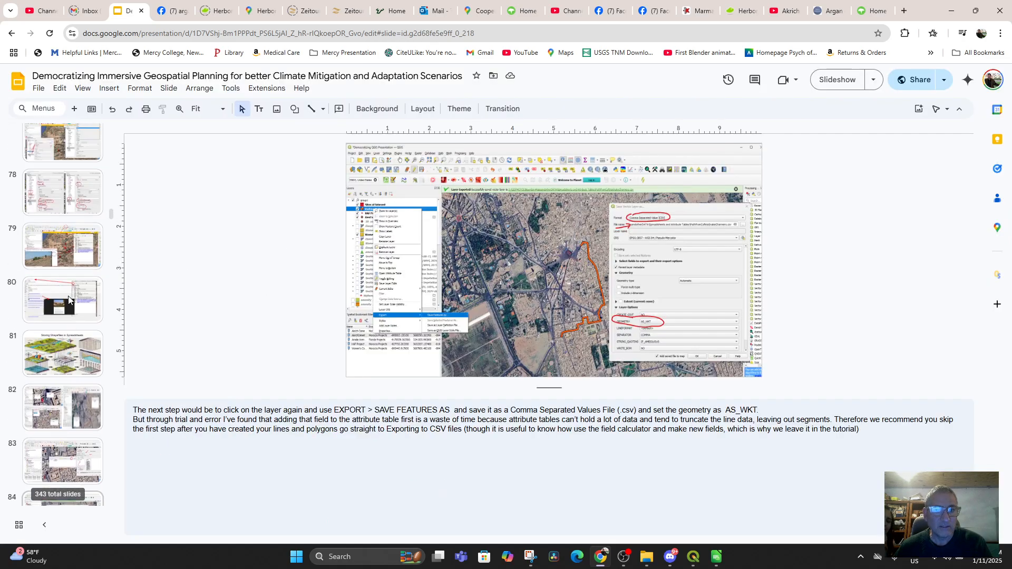
pyautogui.scroll(-3, 59, 369)
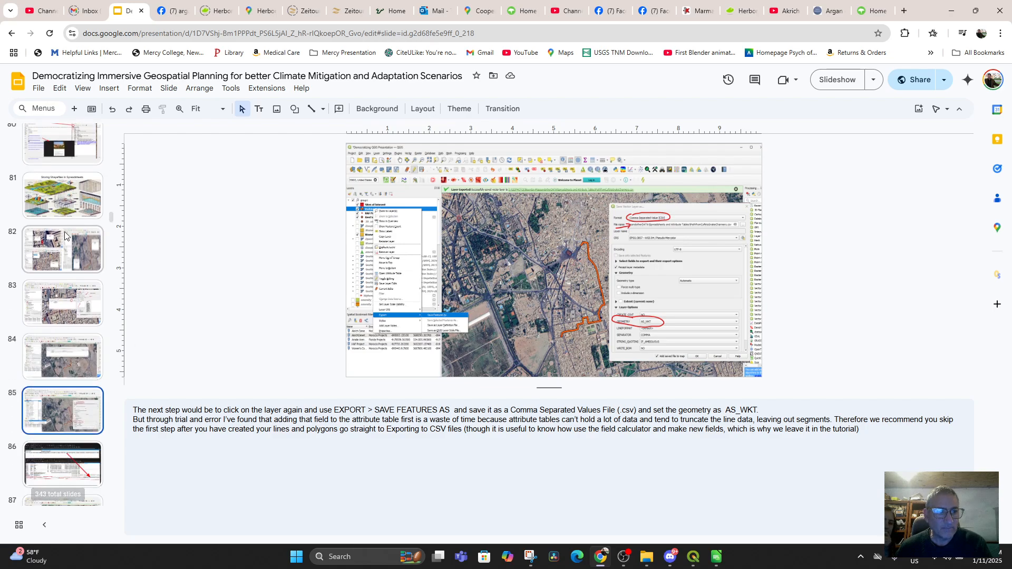
pyautogui.scroll(3, 66, 239)
pyautogui.click(64, 261)
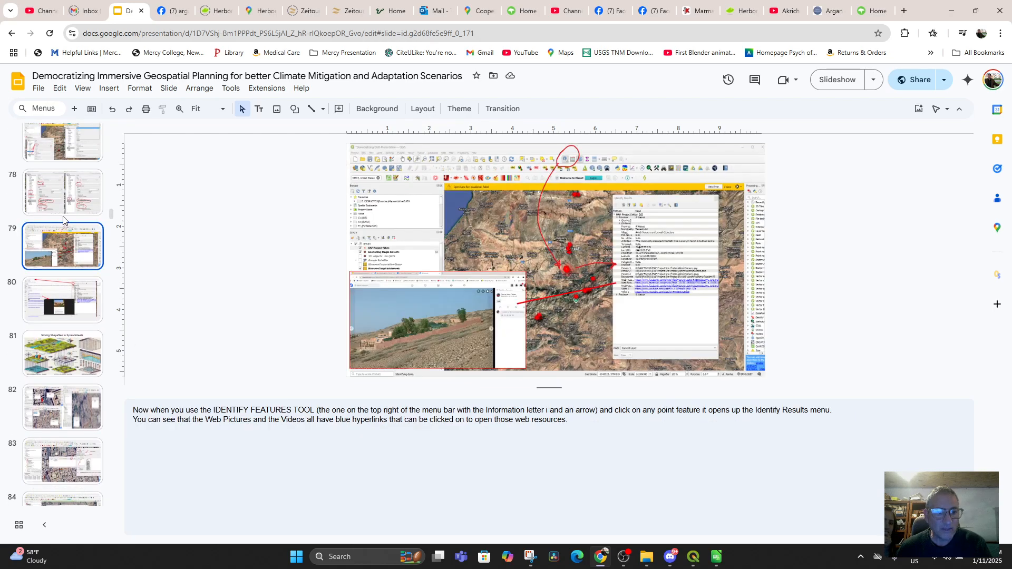
pyautogui.click(65, 208)
pyautogui.scroll(2, 67, 235)
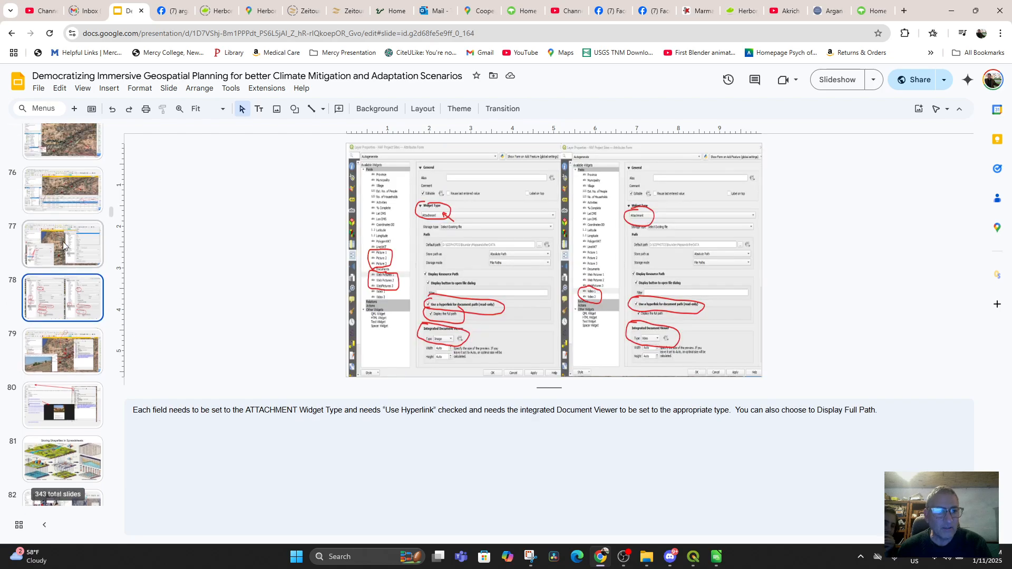
pyautogui.scroll(-7, 61, 247)
pyautogui.click(61, 248)
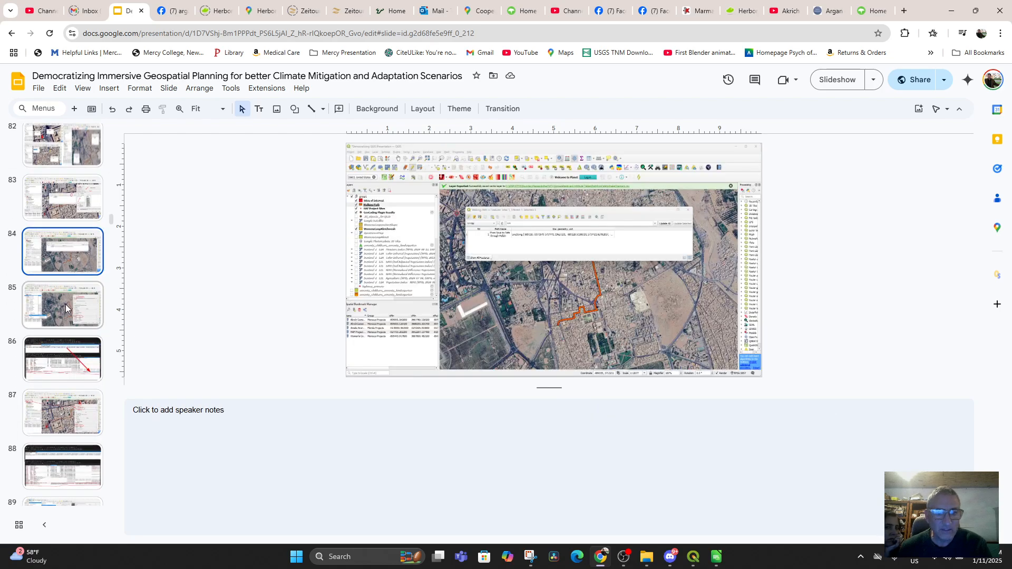
pyautogui.click(64, 316)
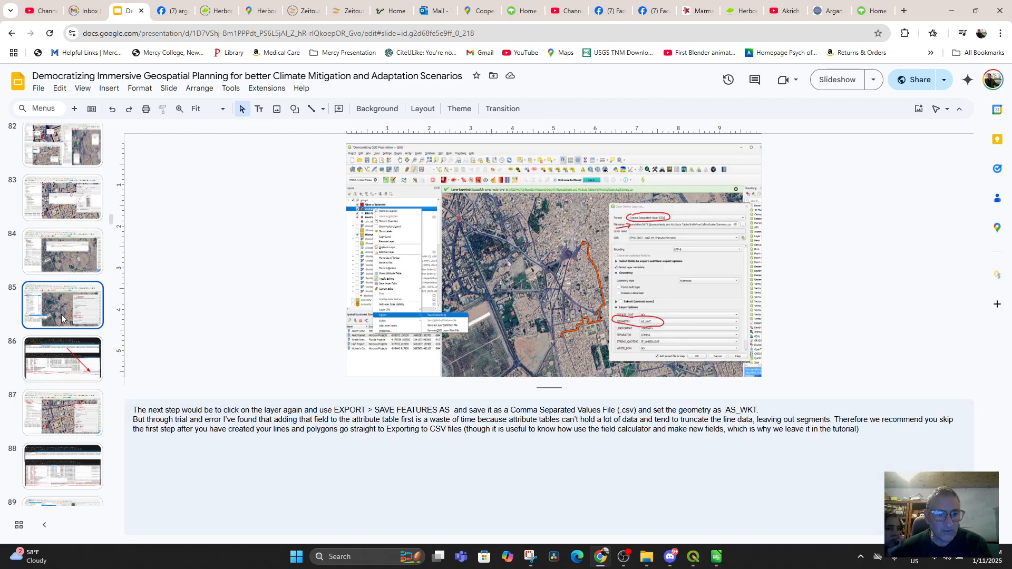
# Step: Review slides 84 to 86 on exporting the path layer to CSV with AS_WKT geometry and the resulting line data
pyautogui.click(52, 362)
pyautogui.scroll(-1, 48, 369)
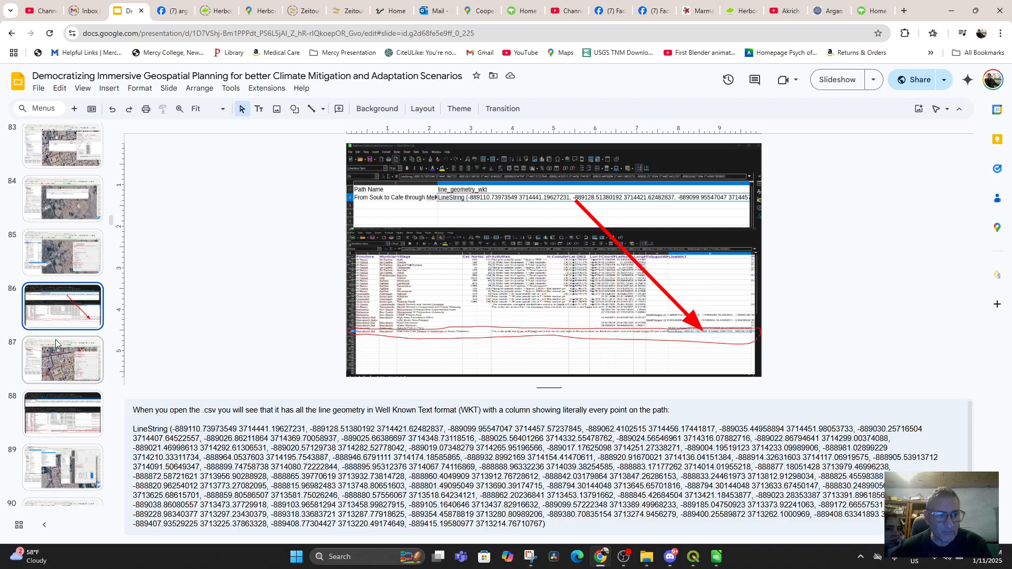
pyautogui.click(57, 275)
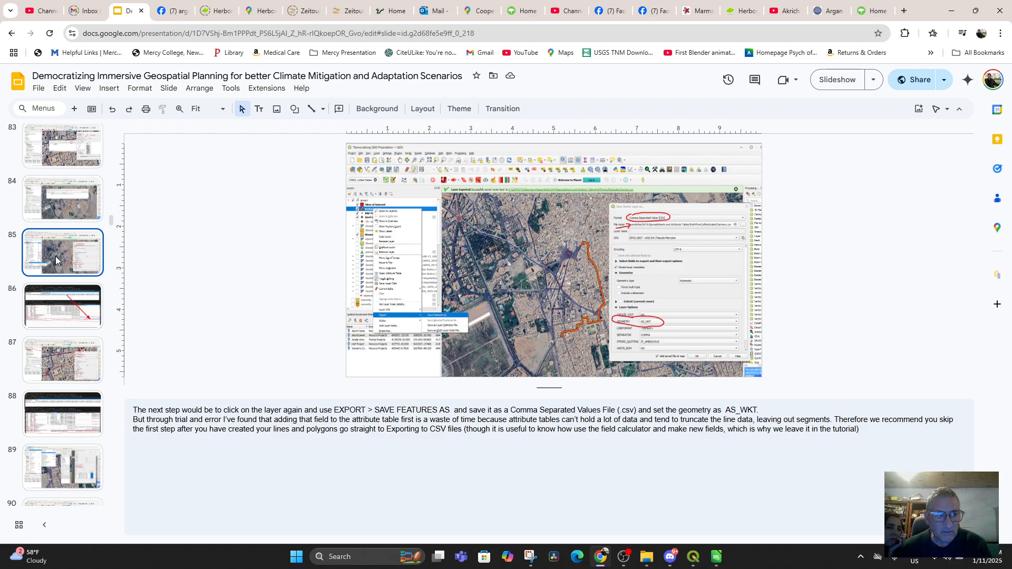
pyautogui.click(64, 200)
pyautogui.scroll(3, 48, 237)
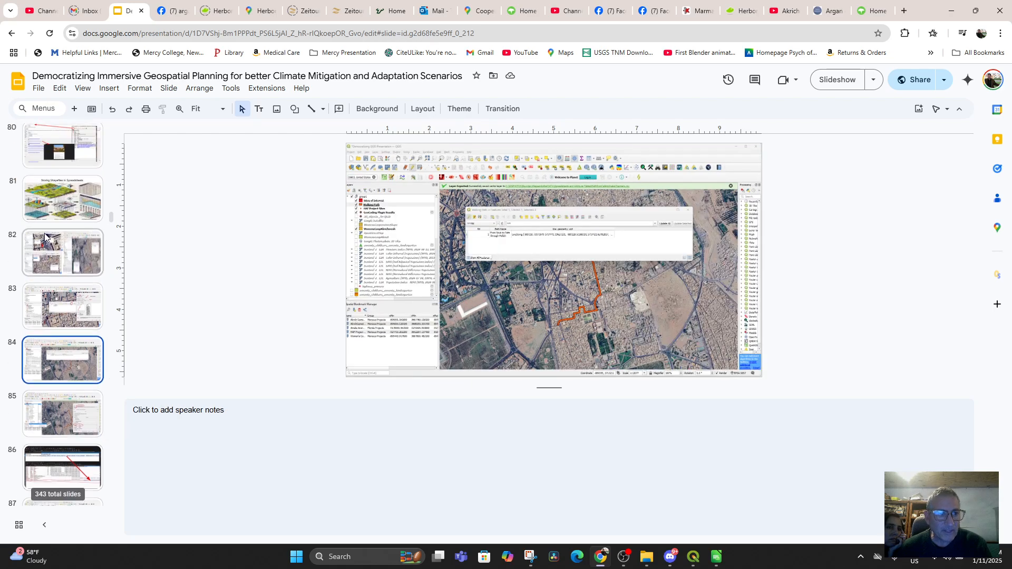
pyautogui.scroll(2, 51, 243)
pyautogui.scroll(-1, 53, 243)
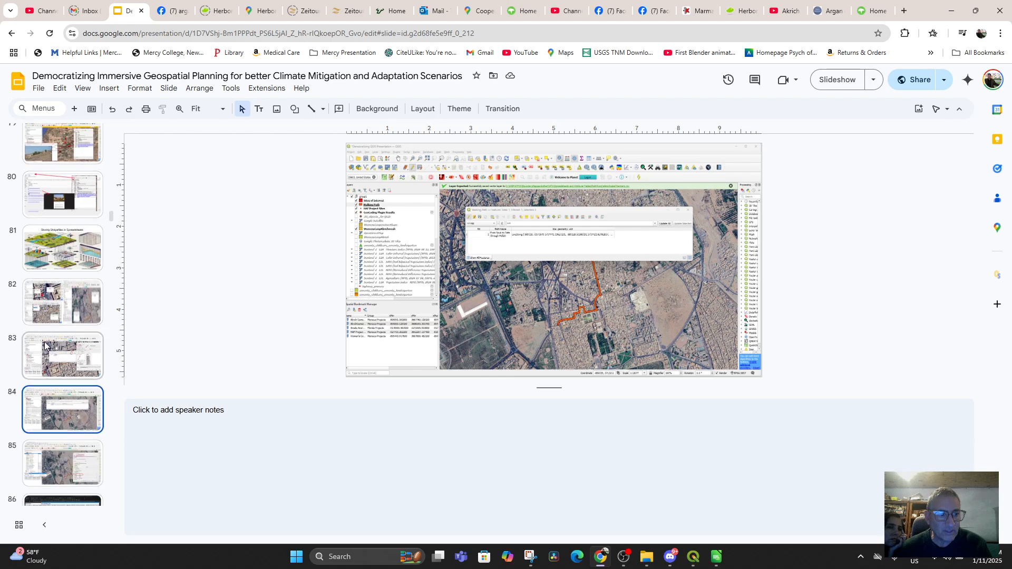
pyautogui.scroll(-4, 58, 411)
# Step: Examine slides 87 to 93 on exporting the polygon sites and bringing their WKT column in as a delimited text layer
pyautogui.click(67, 367)
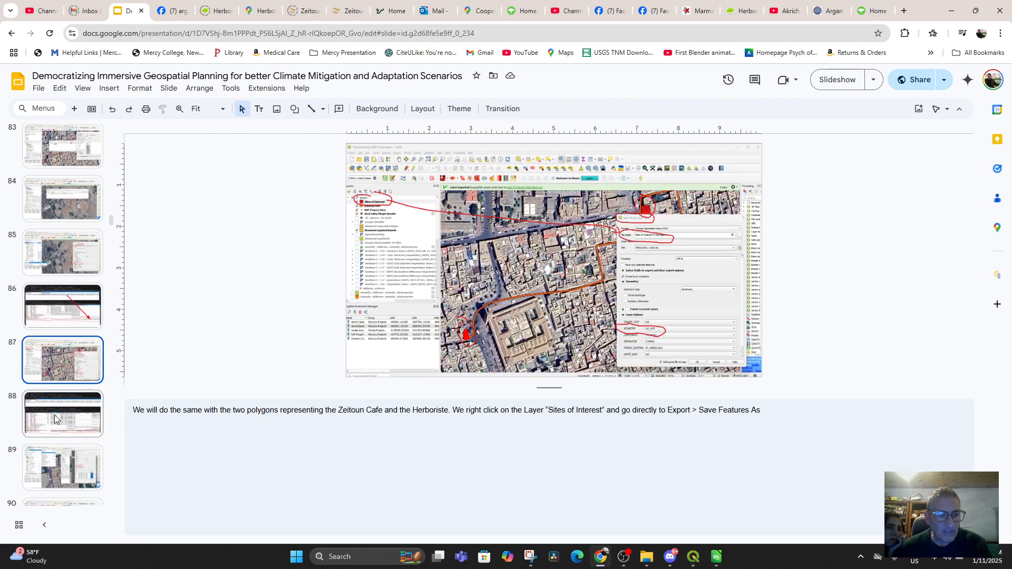
pyautogui.click(54, 415)
pyautogui.scroll(-2, 53, 406)
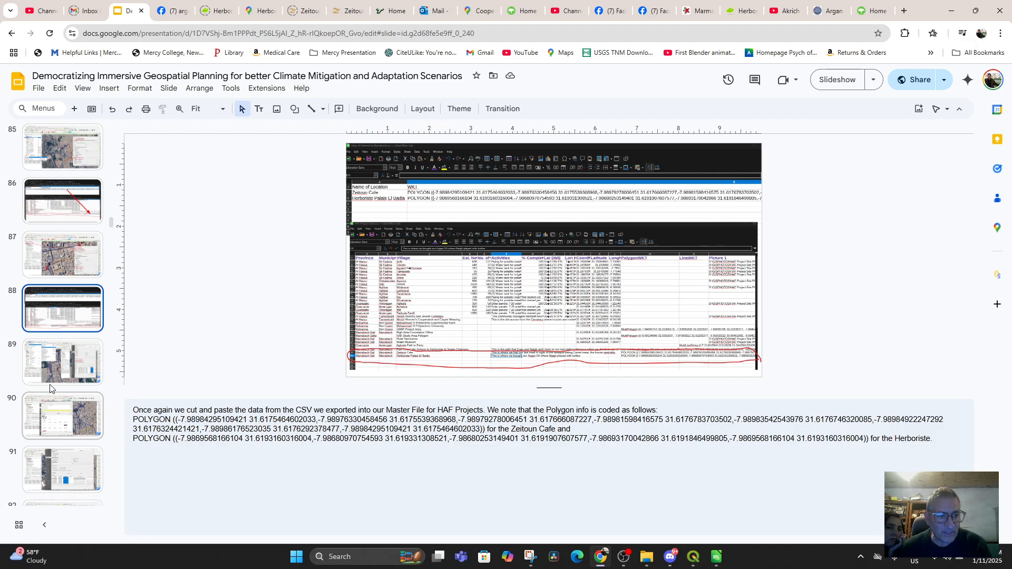
pyautogui.click(51, 386)
pyautogui.click(48, 419)
pyautogui.click(52, 462)
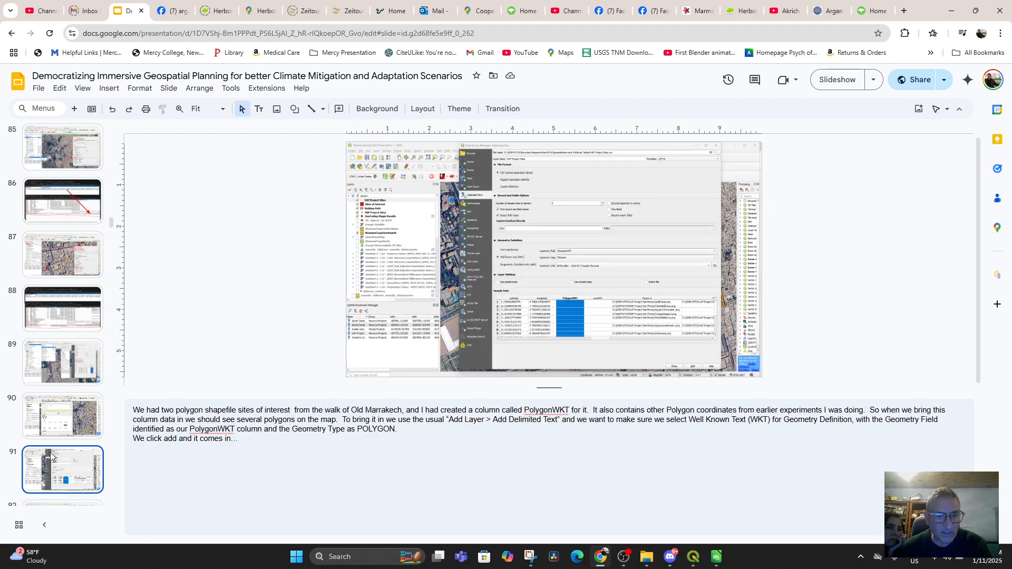
pyautogui.scroll(-3, 53, 405)
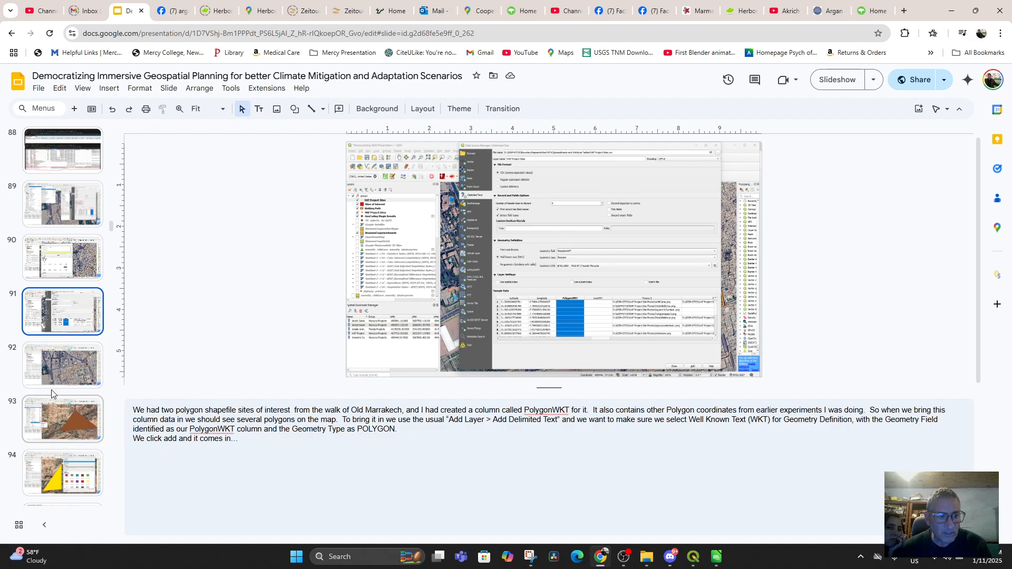
pyautogui.click(61, 378)
pyautogui.click(55, 416)
pyautogui.scroll(-2, 57, 414)
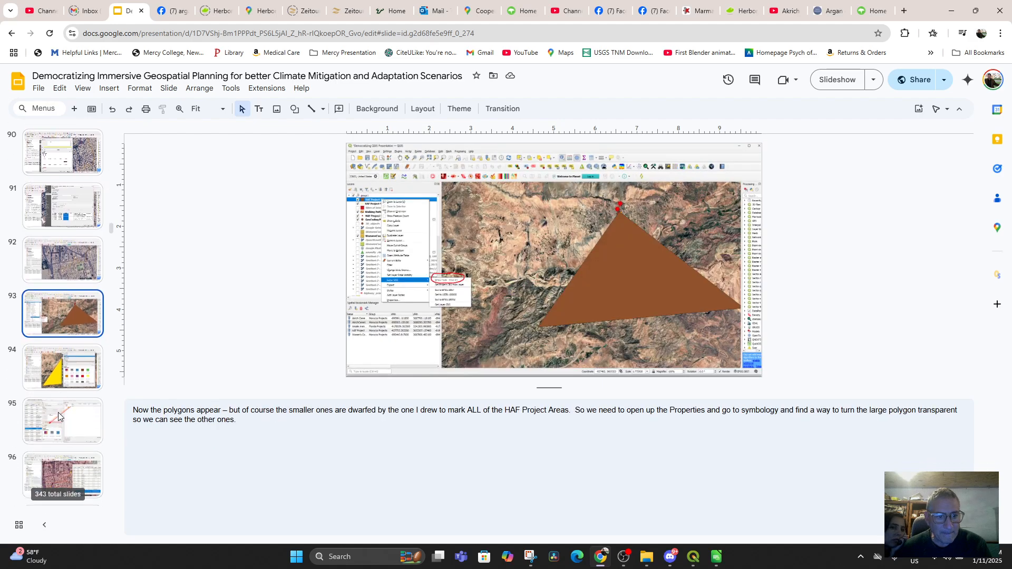
# Step: Check the rule-based symbology slides, then search the earlier slides on adding delimited text points for the WKT formula
pyautogui.click(67, 383)
pyautogui.scroll(-3, 57, 415)
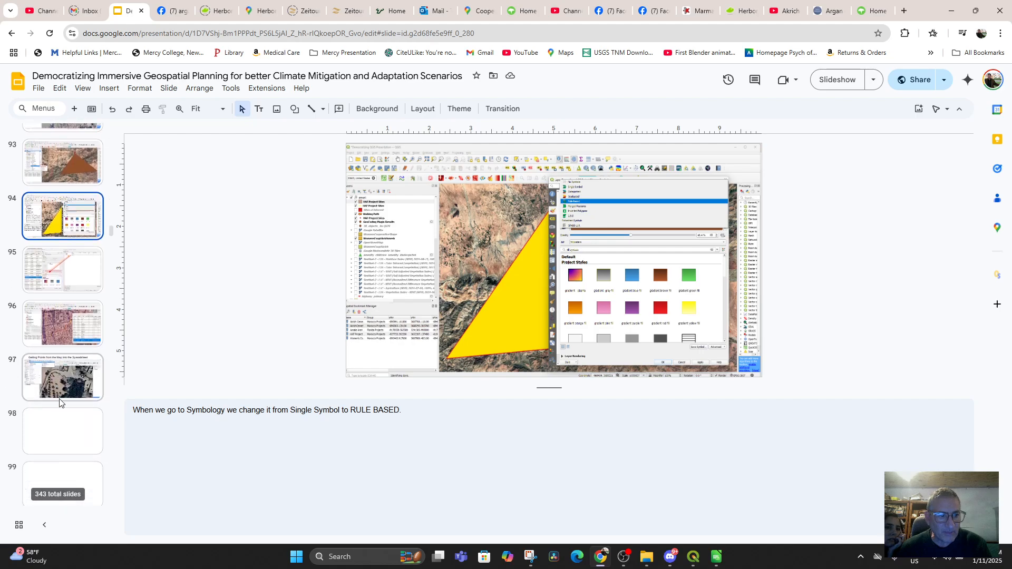
pyautogui.click(63, 326)
pyautogui.scroll(-2, 59, 389)
pyautogui.scroll(20, 57, 385)
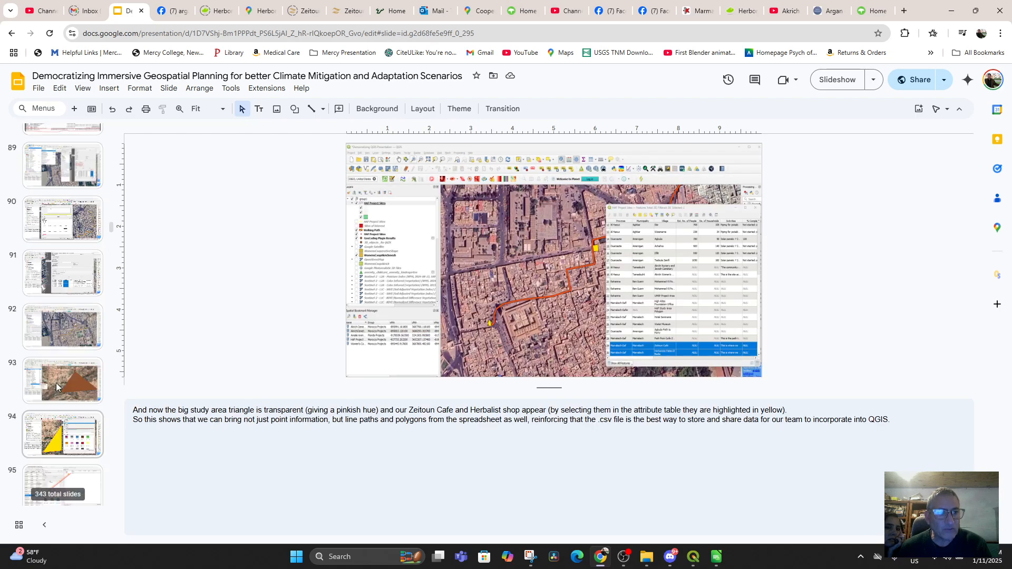
pyautogui.click(68, 213)
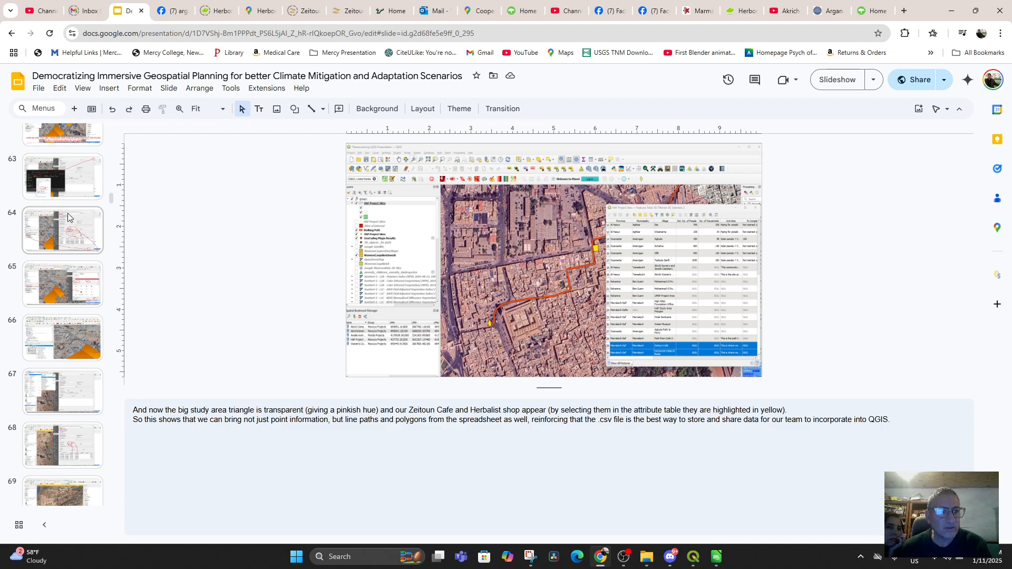
pyautogui.scroll(8, 67, 212)
pyautogui.scroll(-15, 64, 217)
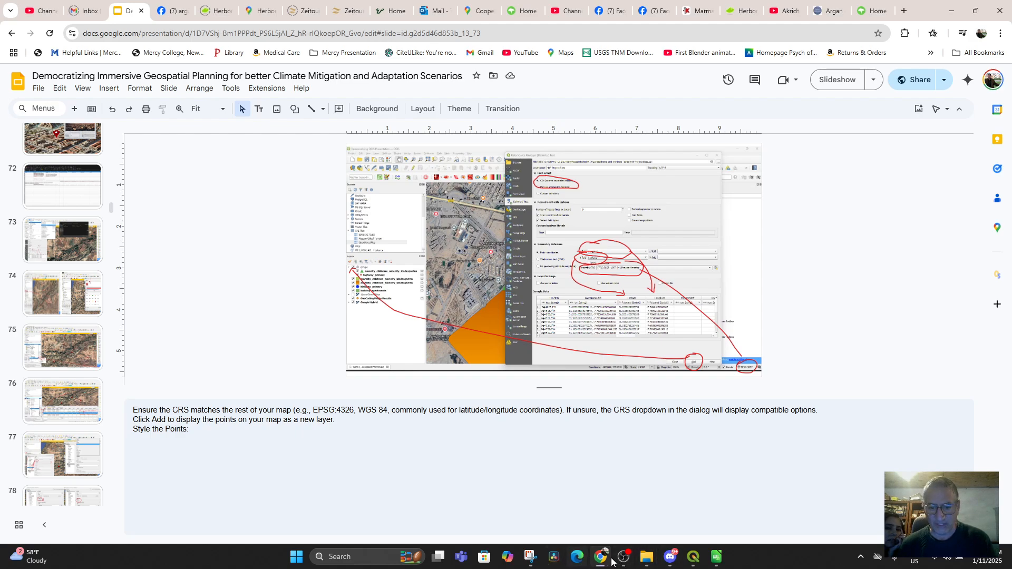
# Step: Open the ChatGPT app and ask "What's the formula for the field calculator to produce a line WKT?"
pyautogui.click(373, 560)
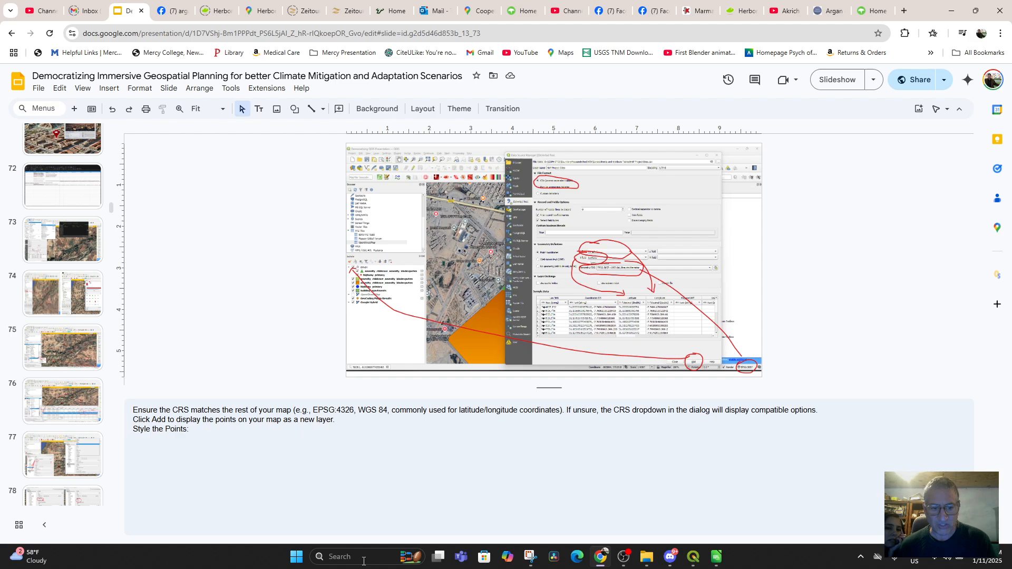
pyautogui.write('chat')
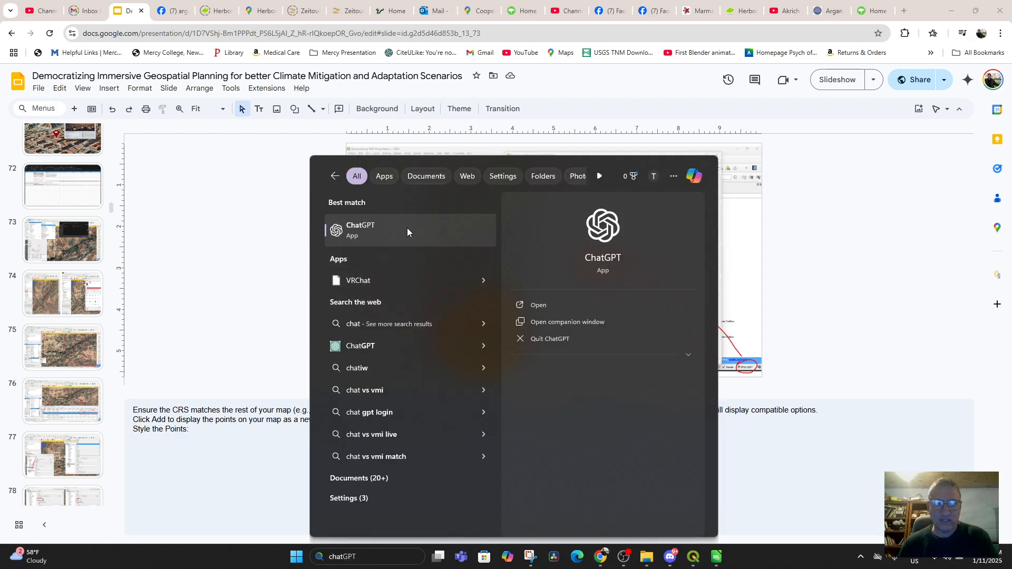
pyautogui.click(387, 226)
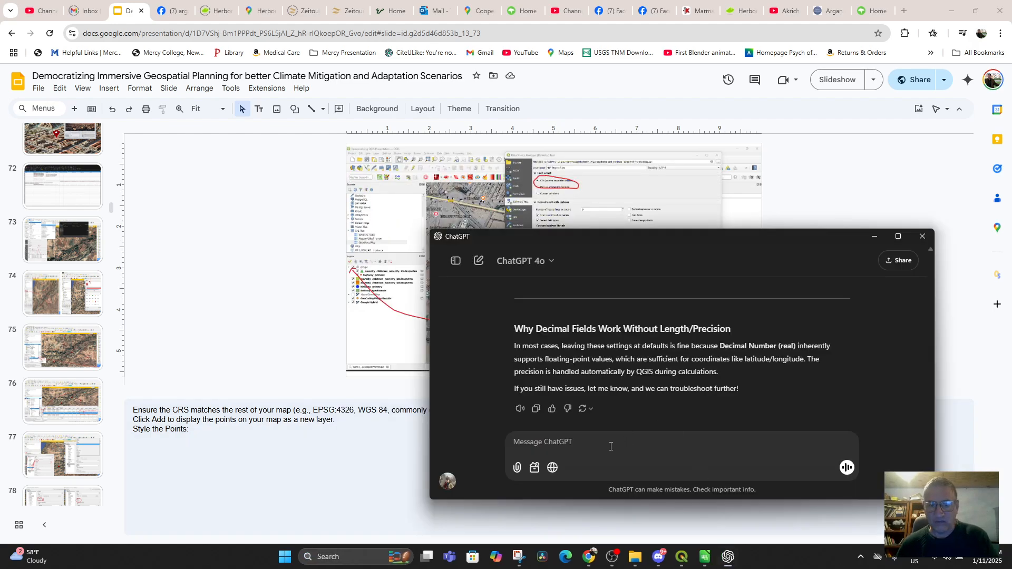
pyautogui.write("What's")
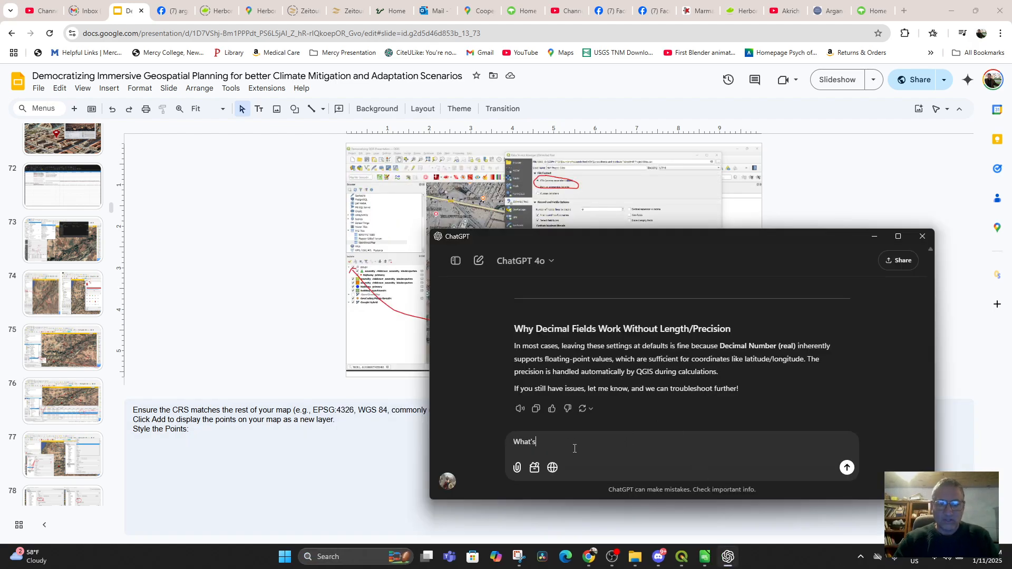
pyautogui.write(' the formula for the field calculator to produce a line WKT?')
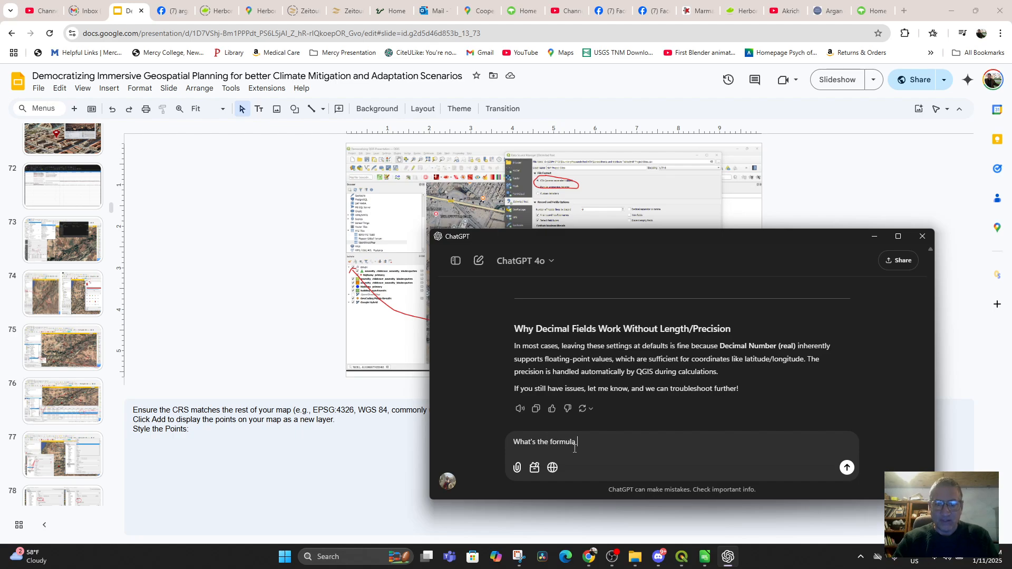
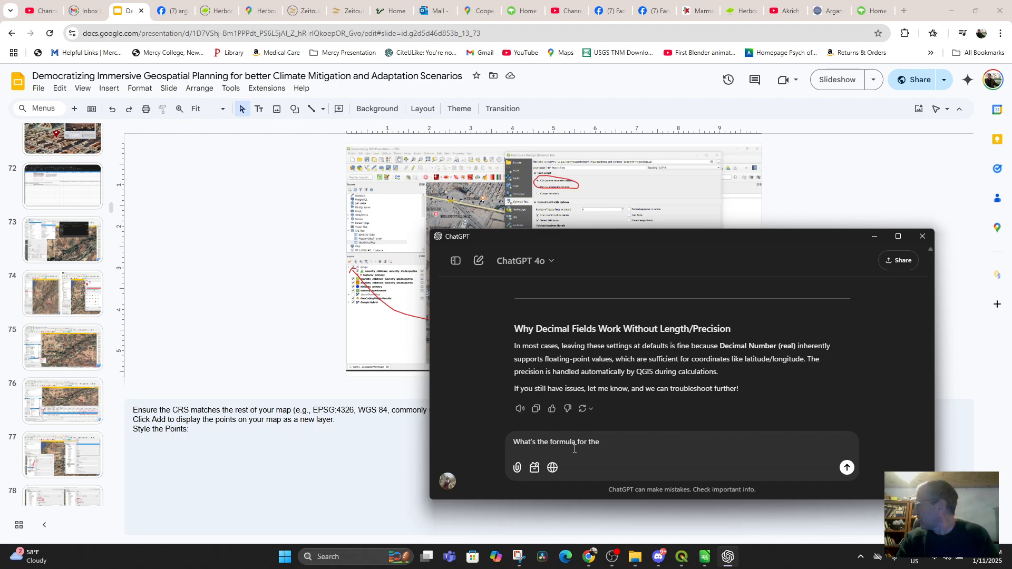
pyautogui.write('field cal')
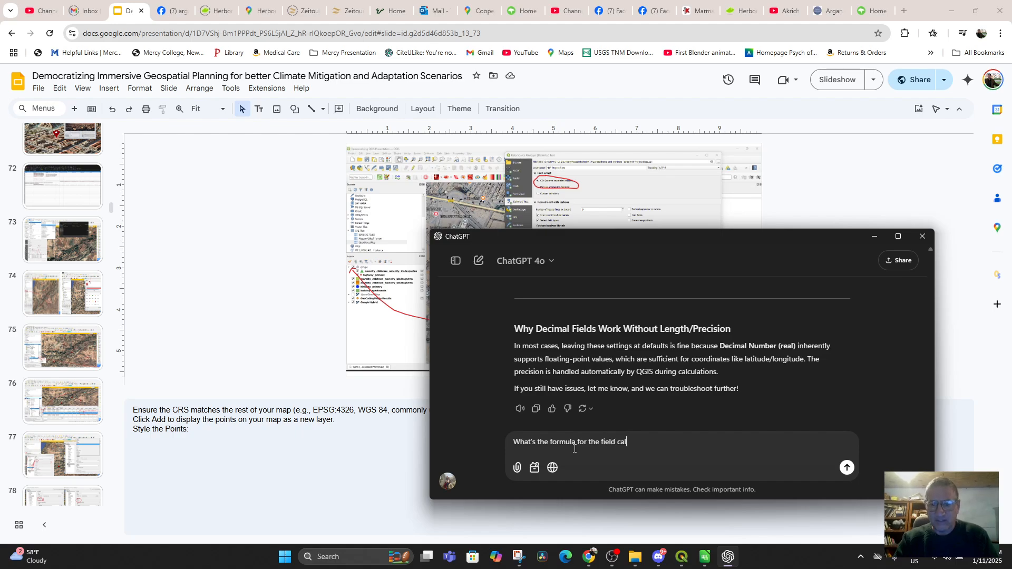
pyautogui.write('culator to produce a line WKT')
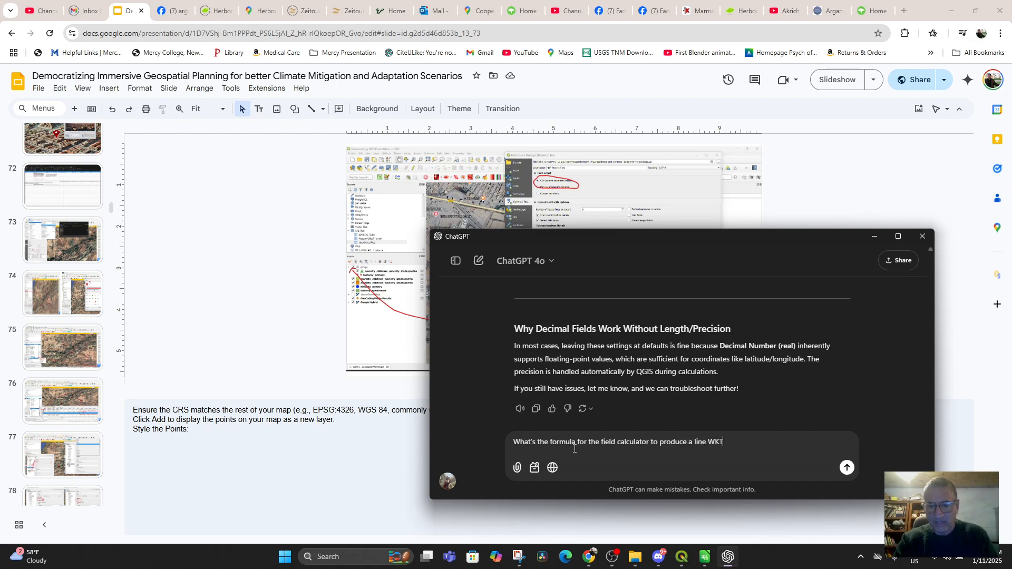
pyautogui.press('Return')
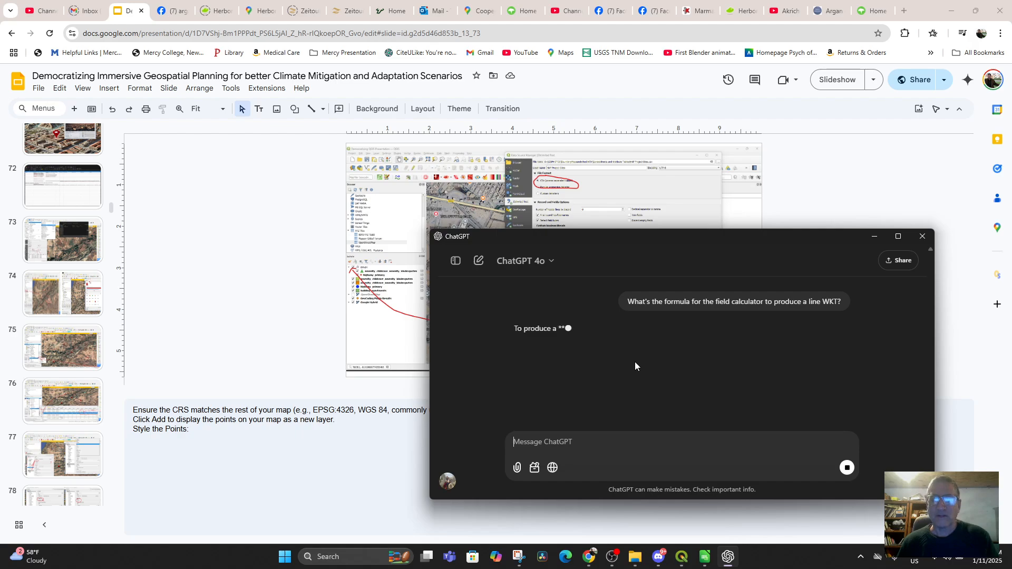
# Step: Copy the geom_to_wkt($geometry) formula, switch to QGIS and apply it to the existing WKT LINE field of the paths of interest layer
pyautogui.scroll(-1, 637, 351)
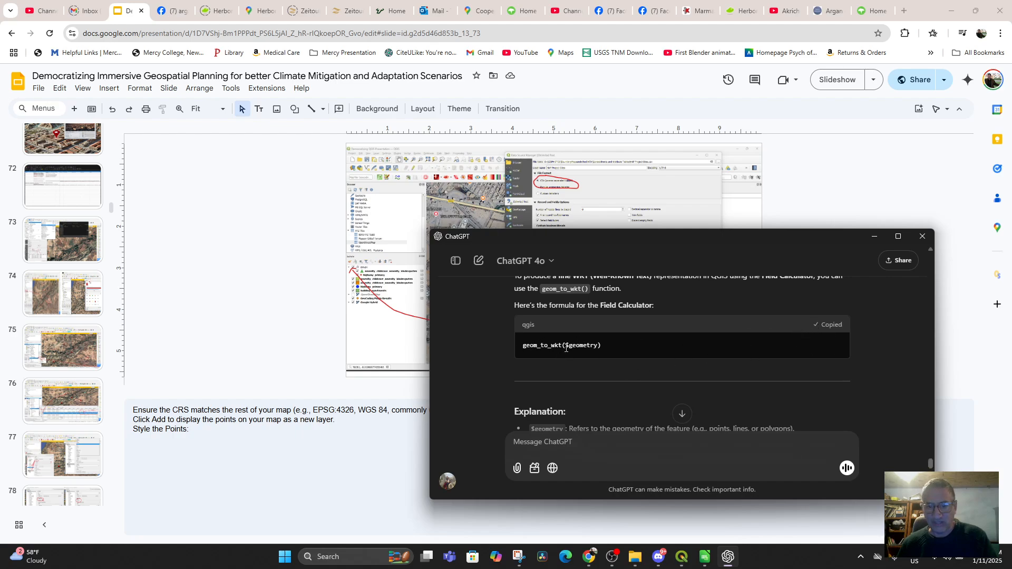
pyautogui.scroll(-1, 657, 349)
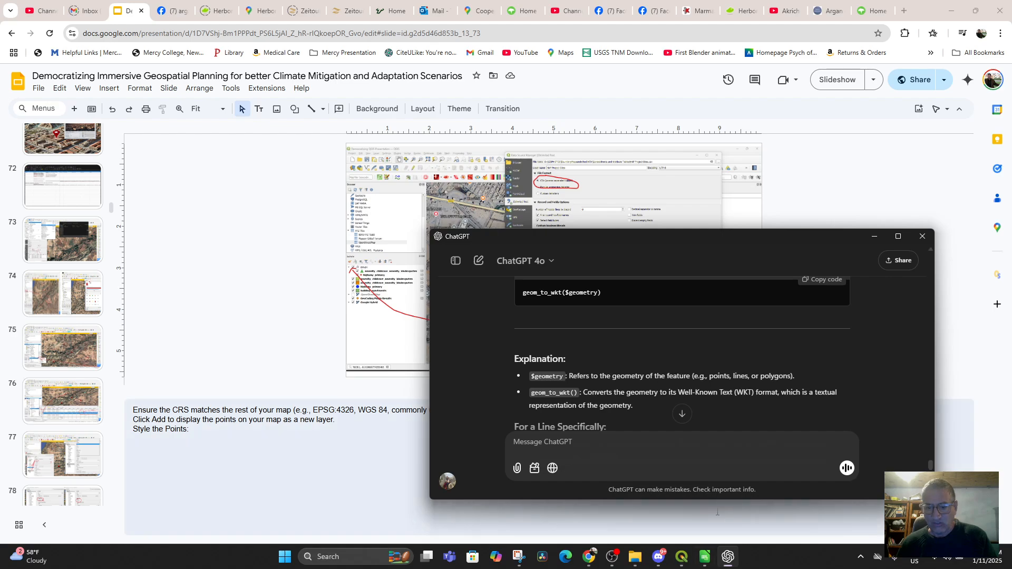
pyautogui.moveTo(684, 562)
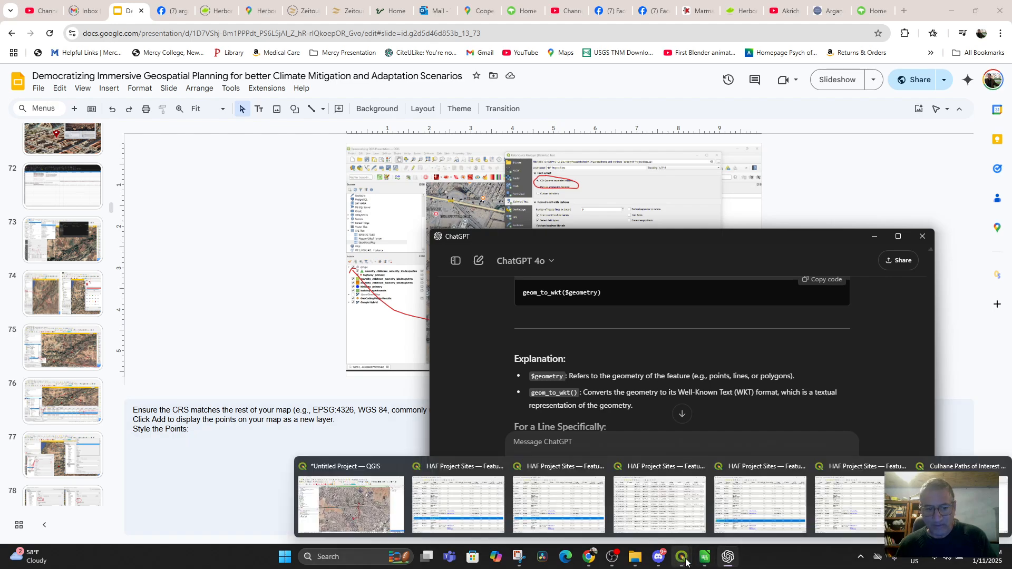
pyautogui.click(363, 518)
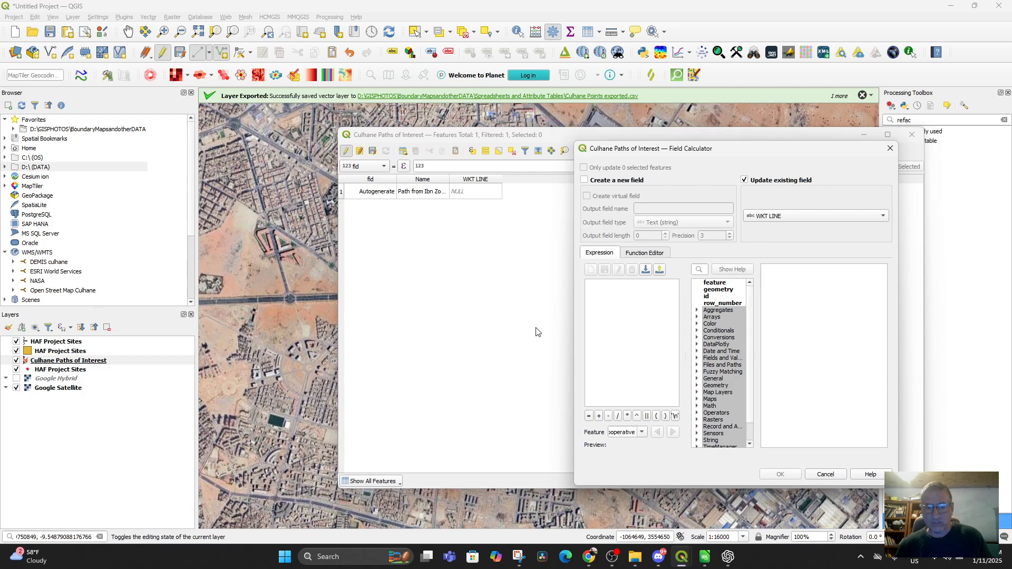
pyautogui.click(606, 290)
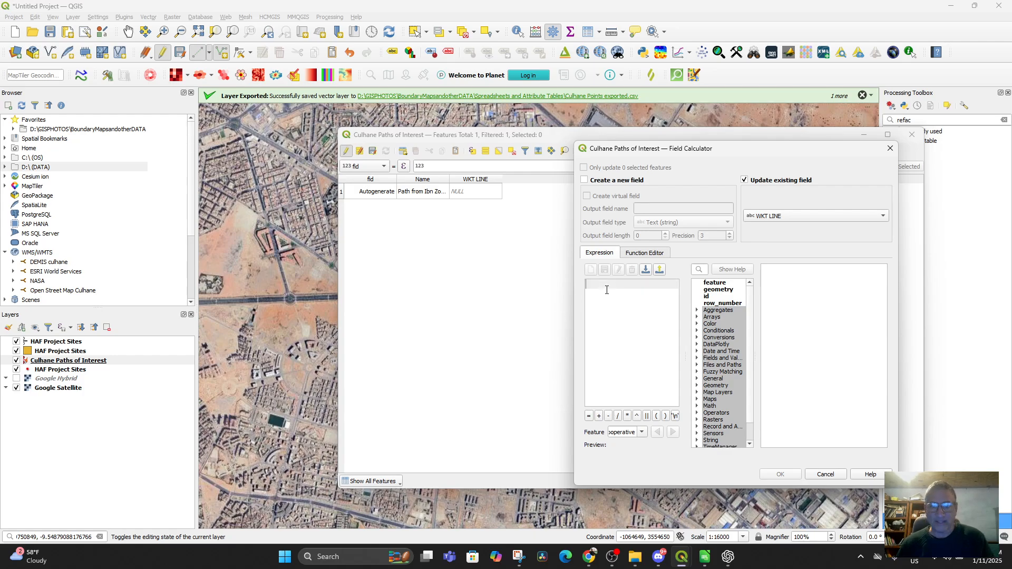
pyautogui.write('geom_to_wkt($geometry)')
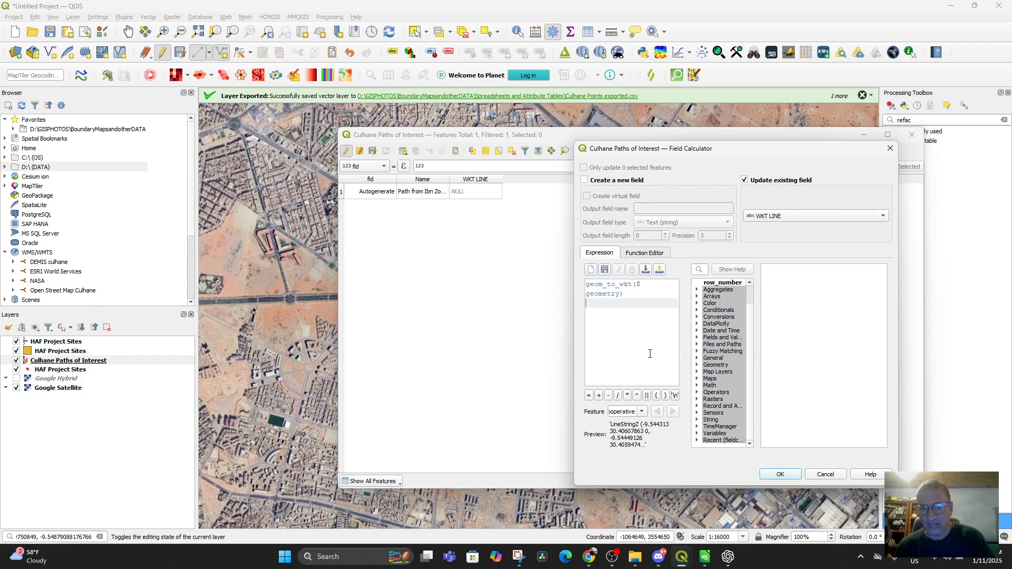
pyautogui.click(780, 475)
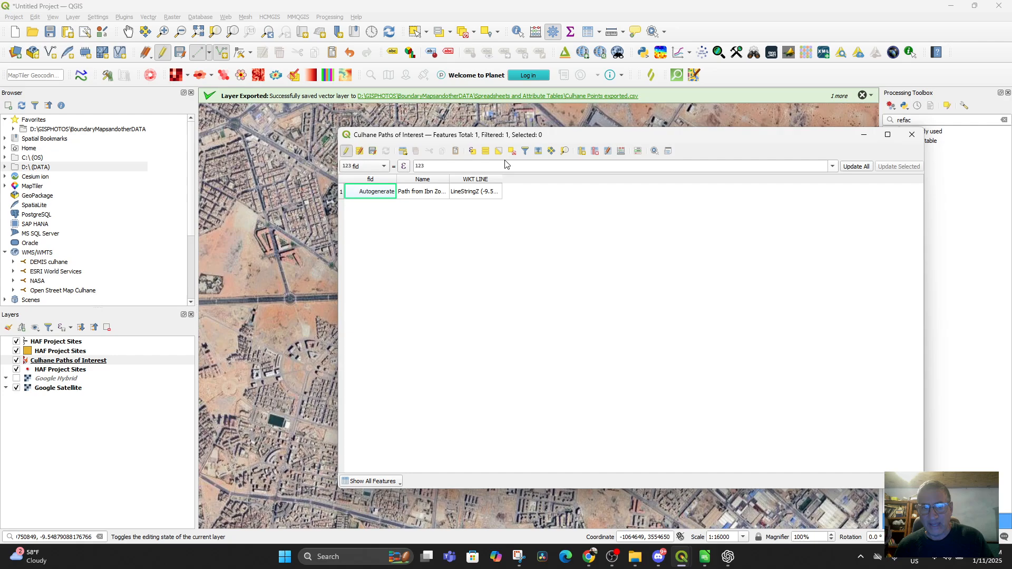
# Step: Widen the WKT LINE column, end the layer's editing session with its edits saved, and close the attribute table
pyautogui.moveTo(501, 182); pyautogui.dragTo(903, 195)
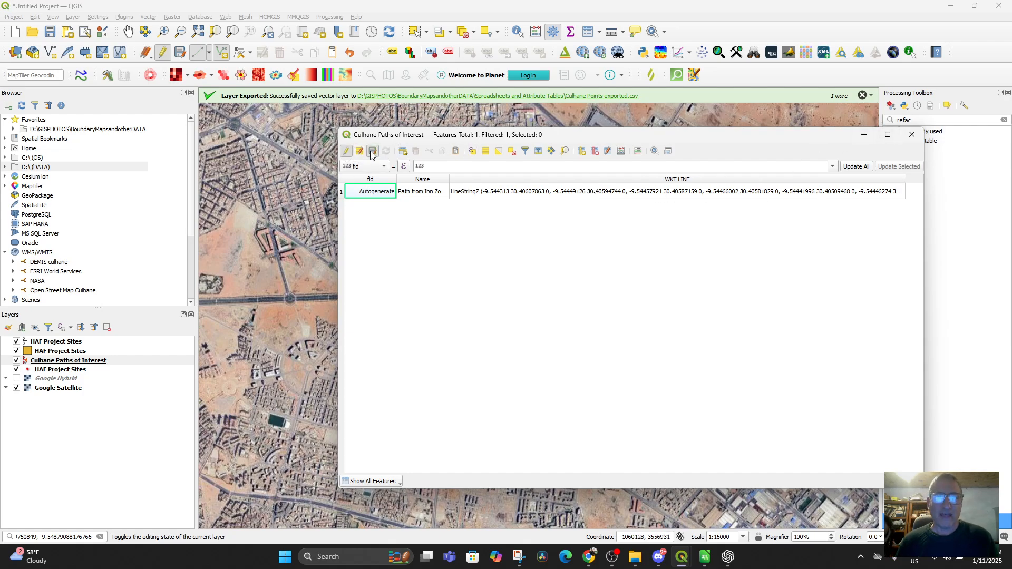
pyautogui.click(346, 151)
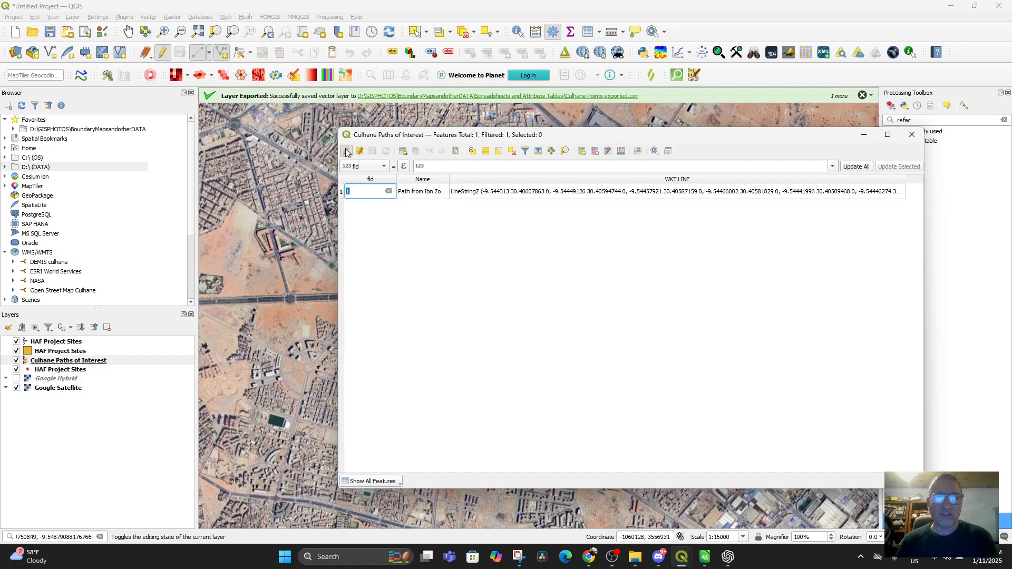
pyautogui.click(912, 136)
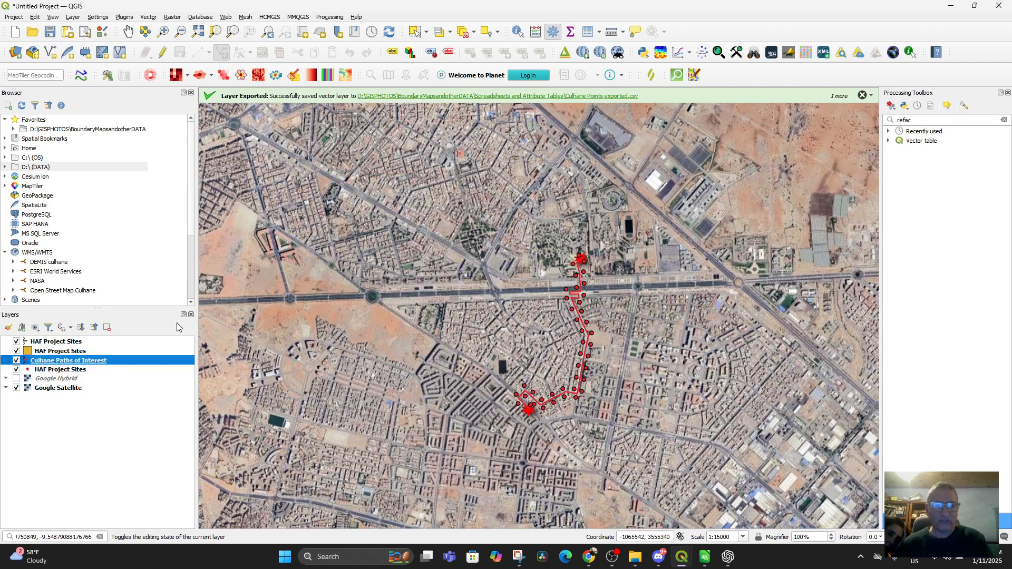
# Step: Start exporting the paths of interest layer as CSV, choosing the existing exported paths file in Spreadsheets and Attribute Tables as the target
pyautogui.rightClick(53, 365)
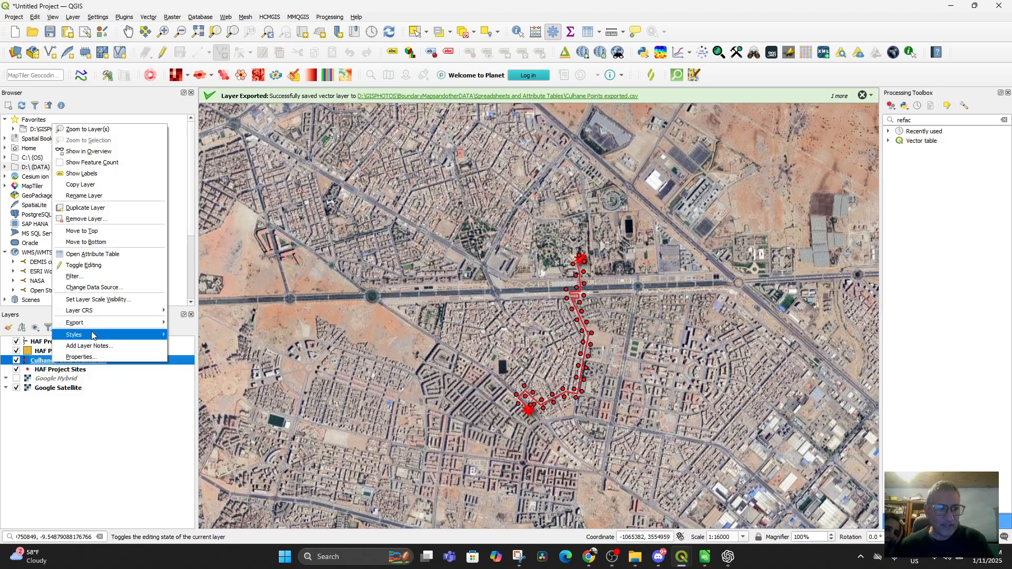
pyautogui.moveTo(96, 328)
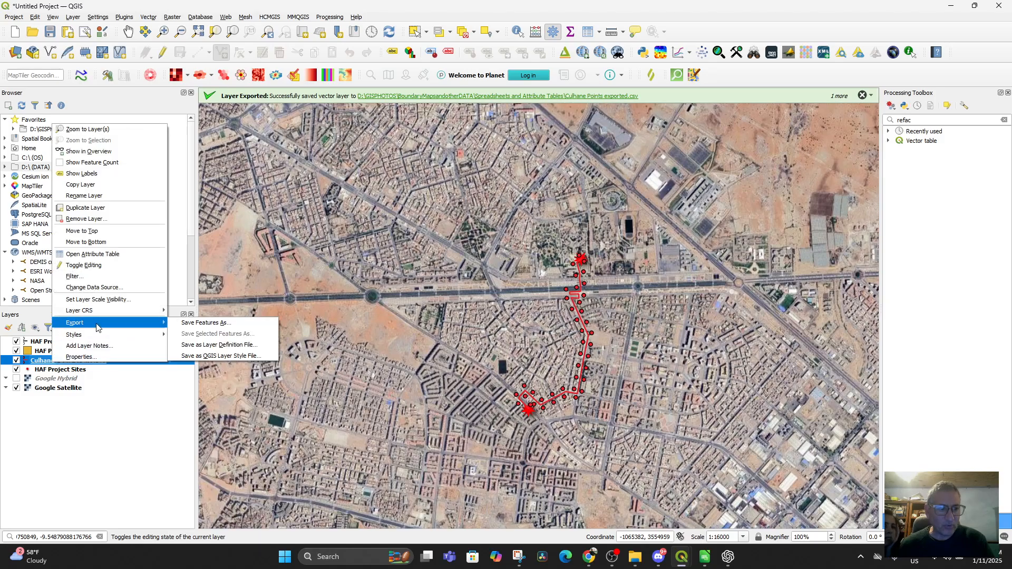
pyautogui.click(203, 324)
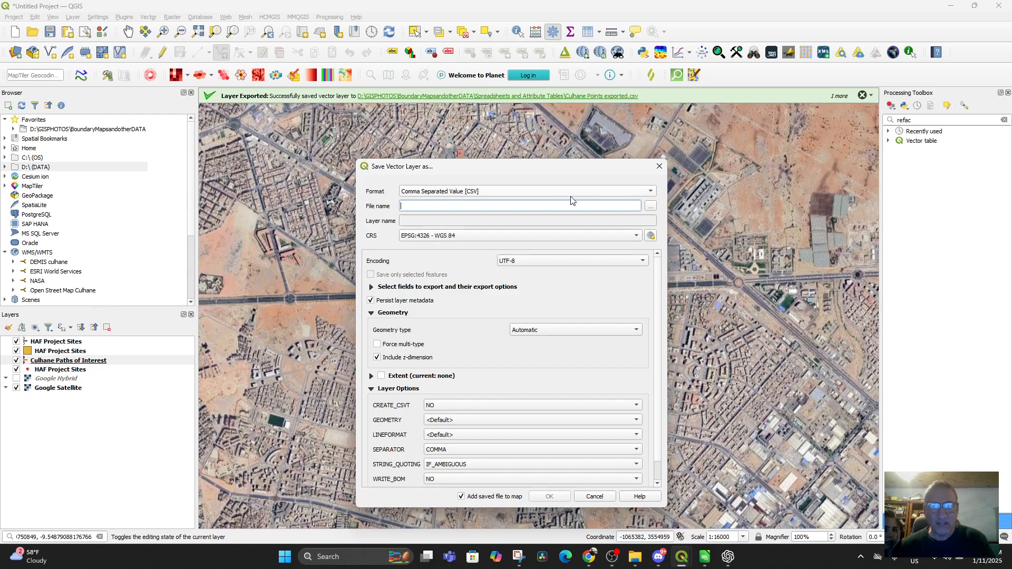
pyautogui.click(652, 207)
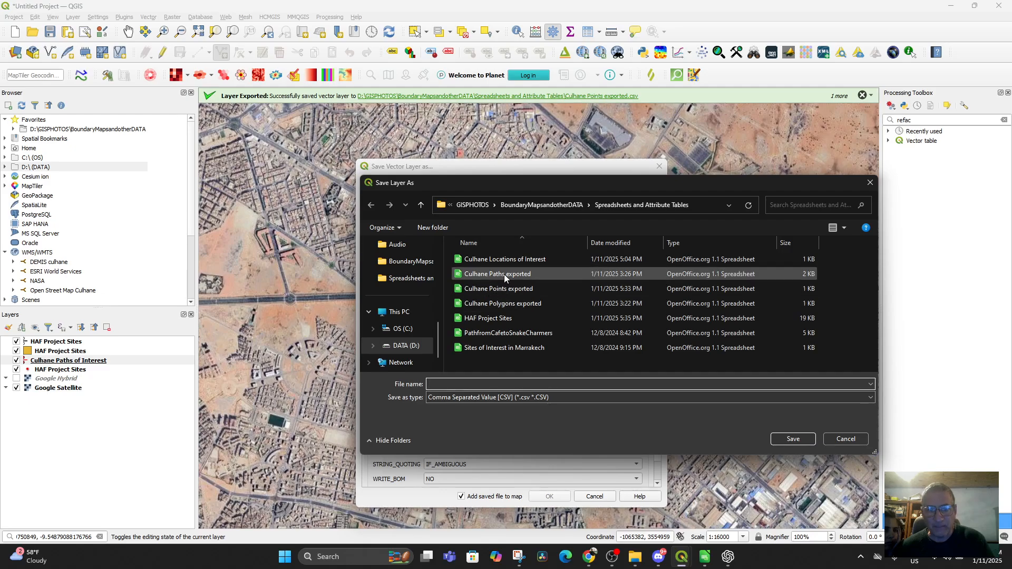
pyautogui.click(503, 274)
pyautogui.click(790, 439)
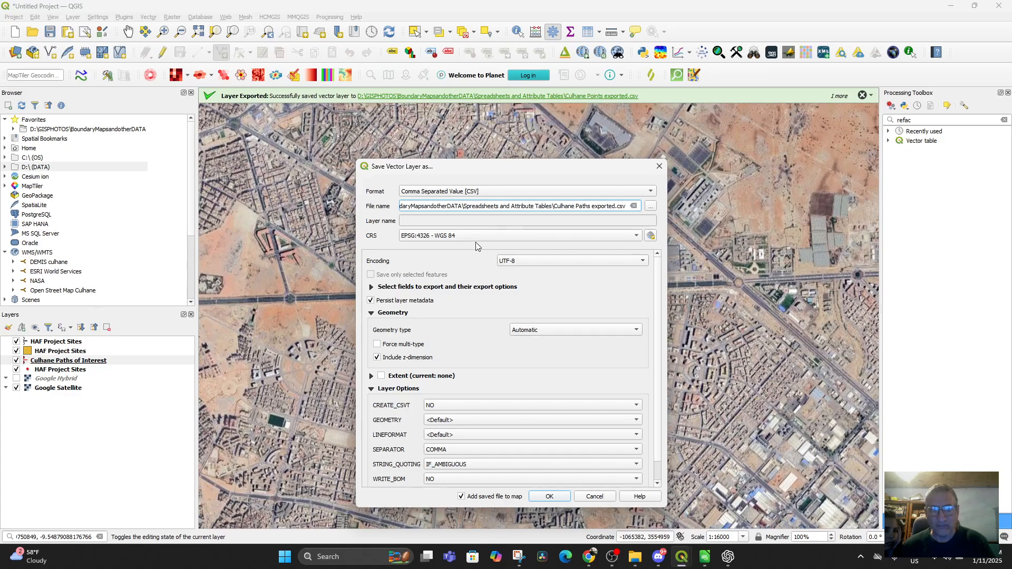
# Step: Set the export's GEOMETRY option to AS_WKT and overwrite the CSV file, without adding the exported layer to the map
pyautogui.scroll(-1, 508, 344)
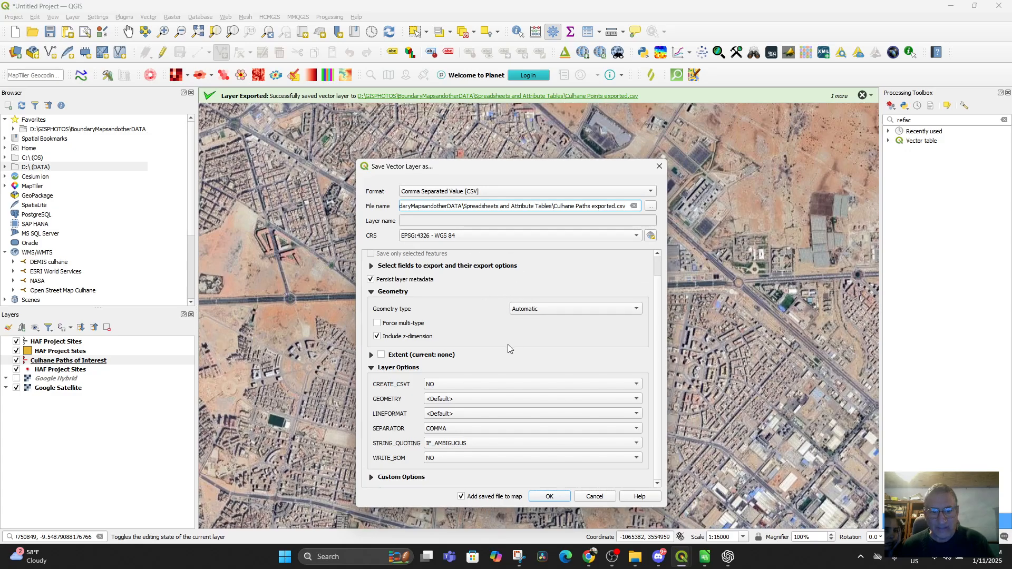
pyautogui.click(492, 399)
pyautogui.click(467, 353)
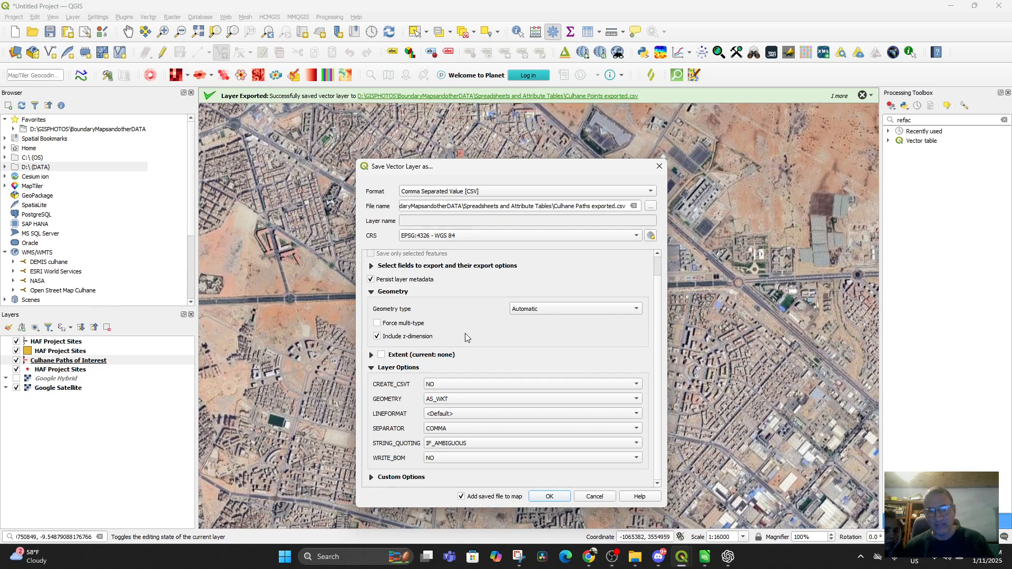
pyautogui.click(548, 498)
pyautogui.click(466, 282)
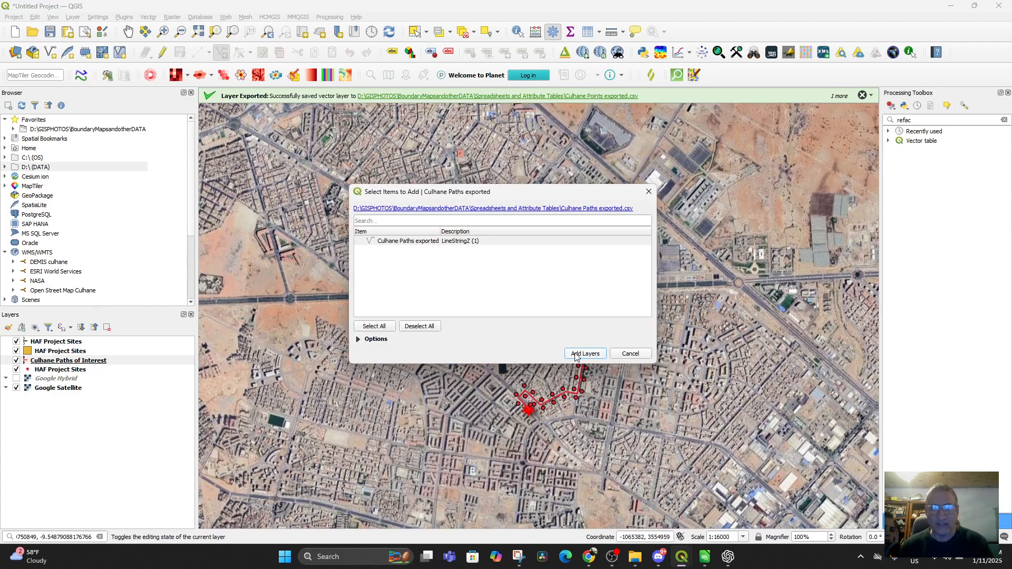
pyautogui.click(629, 353)
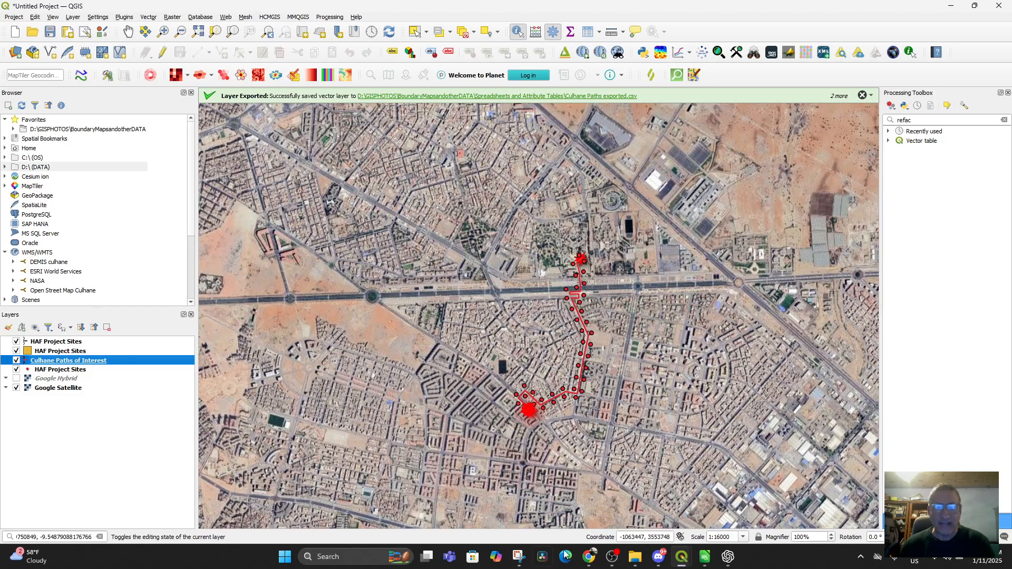
# Step: Switch to LibreOffice Calc and open the exported paths CSV from the recent documents with the comma-separated import settings
pyautogui.click(704, 558)
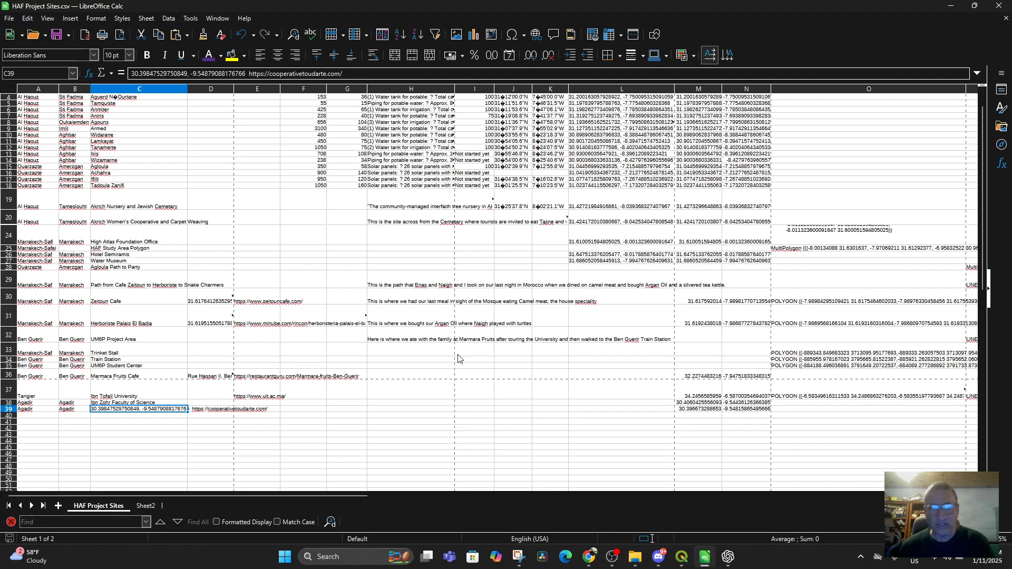
pyautogui.click(10, 18)
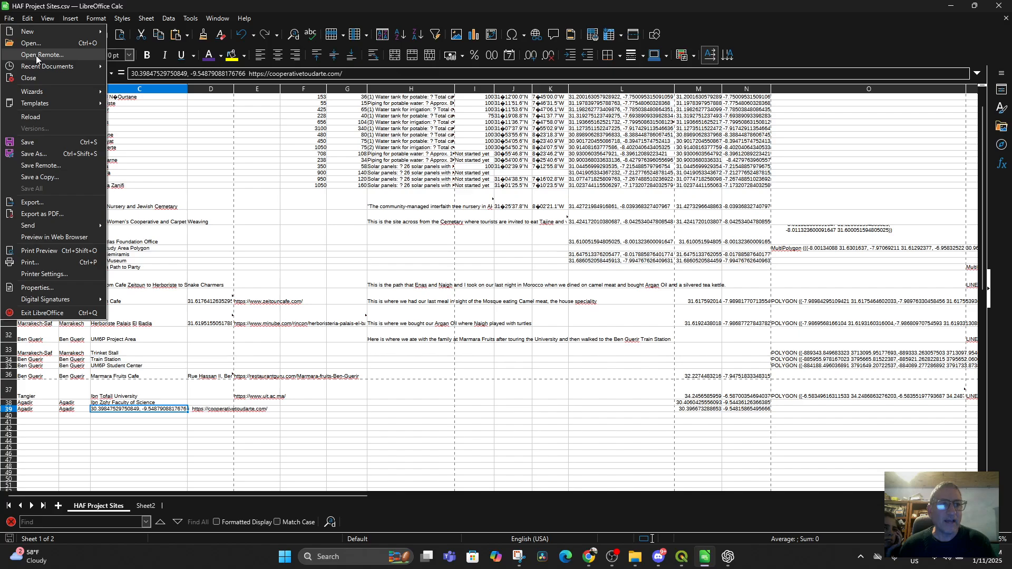
pyautogui.moveTo(97, 66)
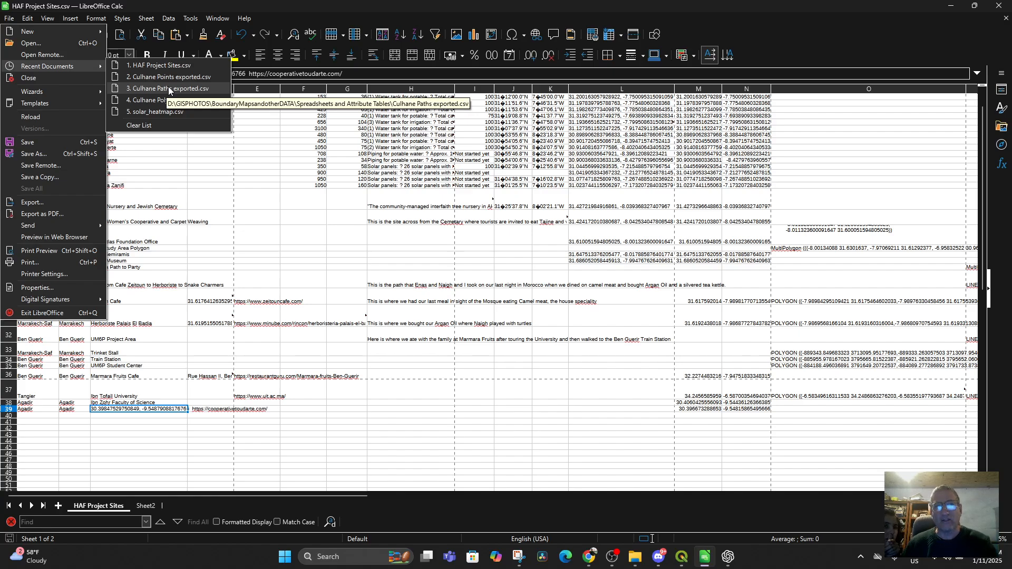
pyautogui.click(169, 88)
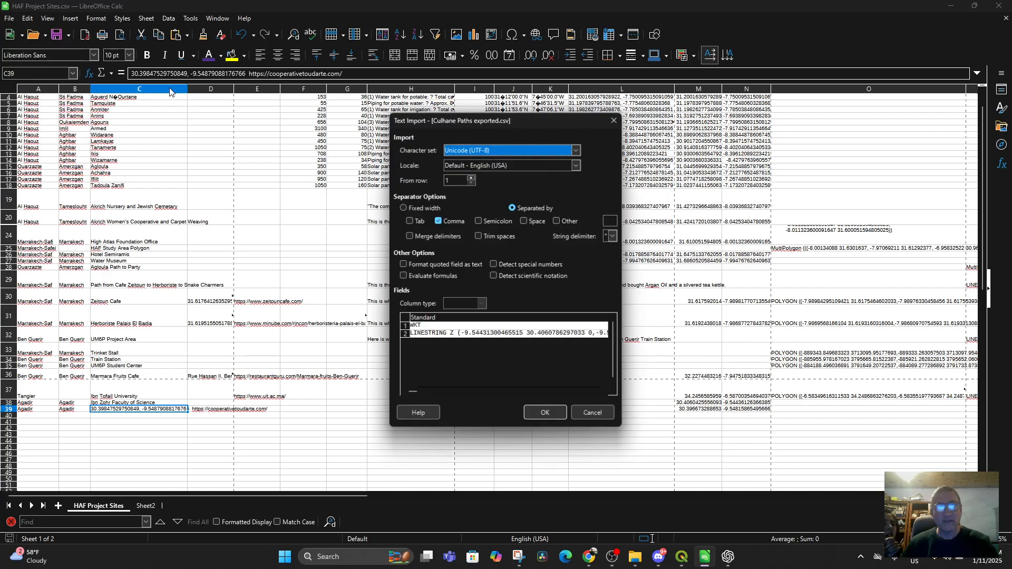
pyautogui.click(541, 416)
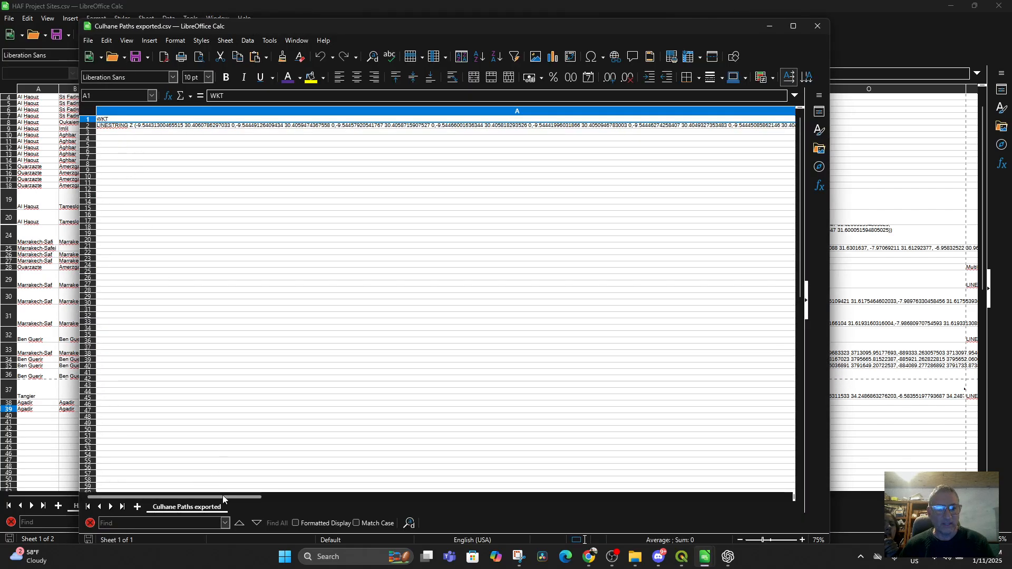
# Step: Copy the LINESTRING Z value in cell A2 and close the exported paths file without saving
pyautogui.click(139, 129)
pyautogui.rightClick(139, 127)
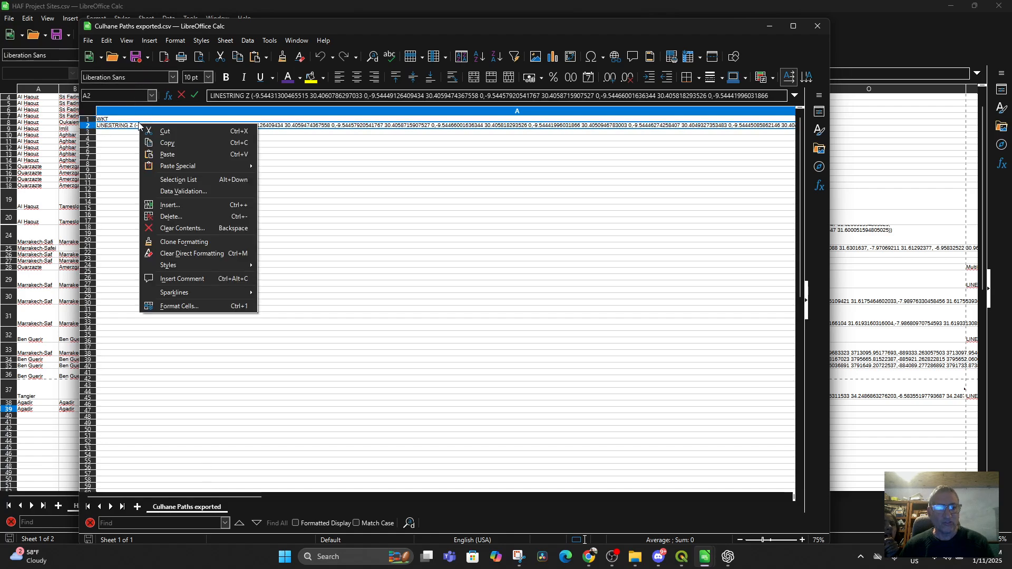
pyautogui.click(173, 143)
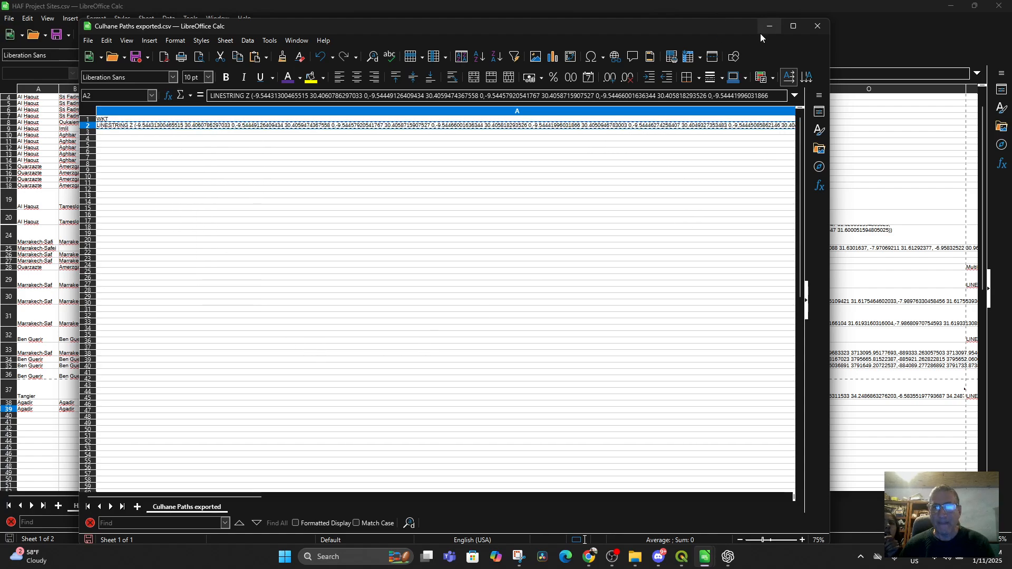
pyautogui.click(816, 28)
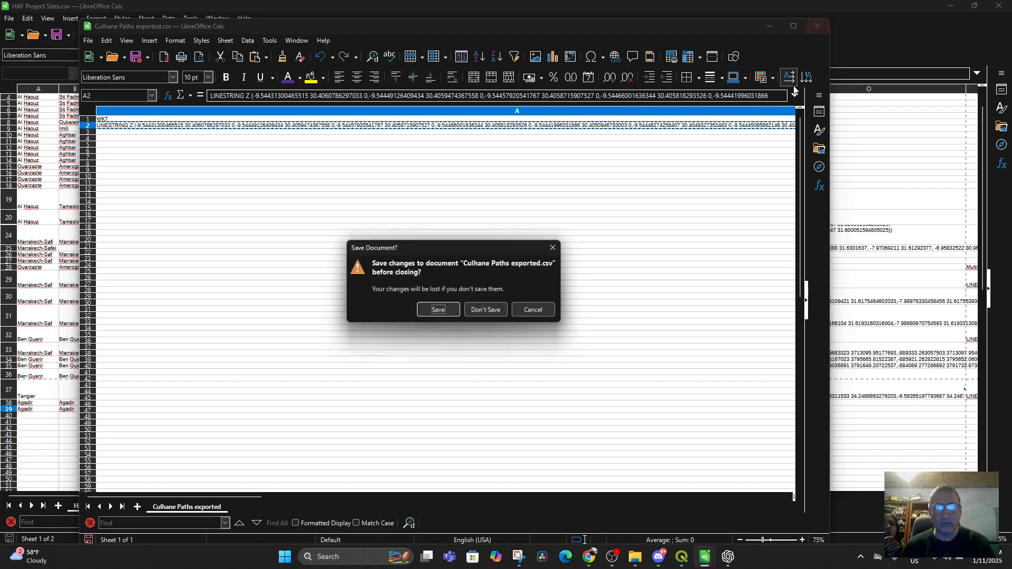
pyautogui.click(486, 313)
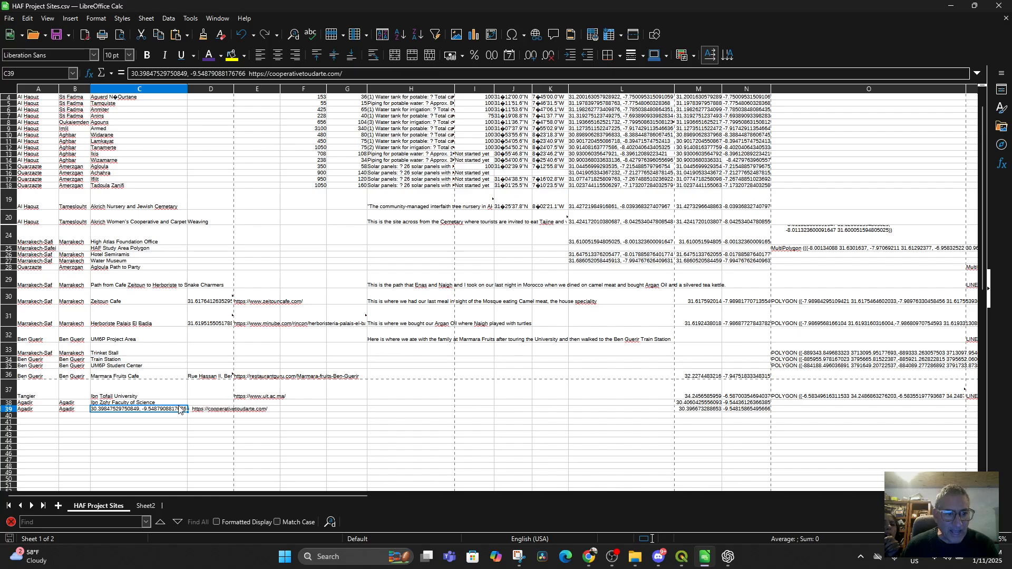
# Step: Locate the LineWKT column in the HAF Project Sites sheet and increase the height of row 38
pyautogui.moveTo(238, 495); pyautogui.dragTo(528, 531)
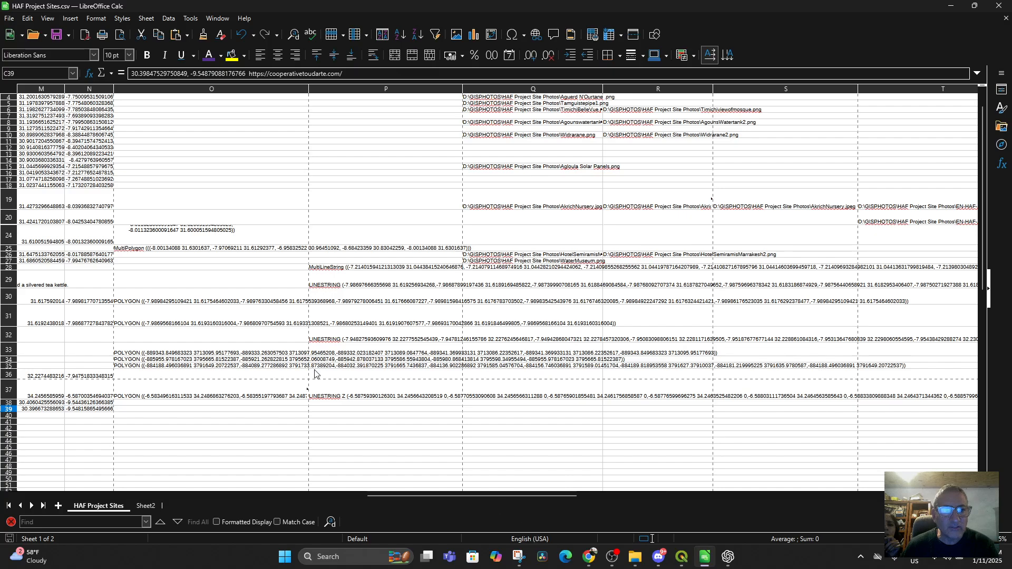
pyautogui.scroll(1, 257, 272)
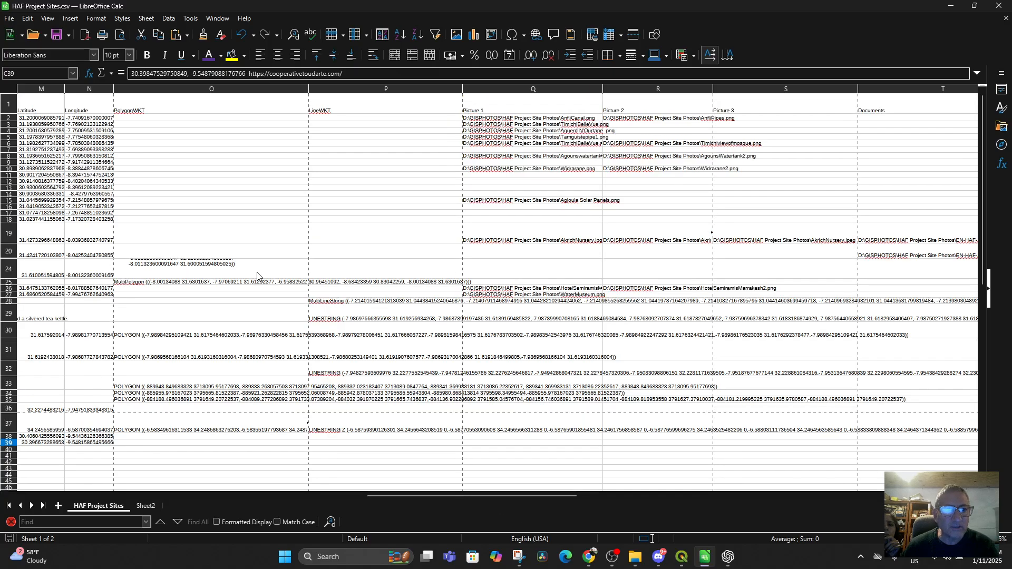
pyautogui.click(347, 94)
pyautogui.scroll(-2, 371, 363)
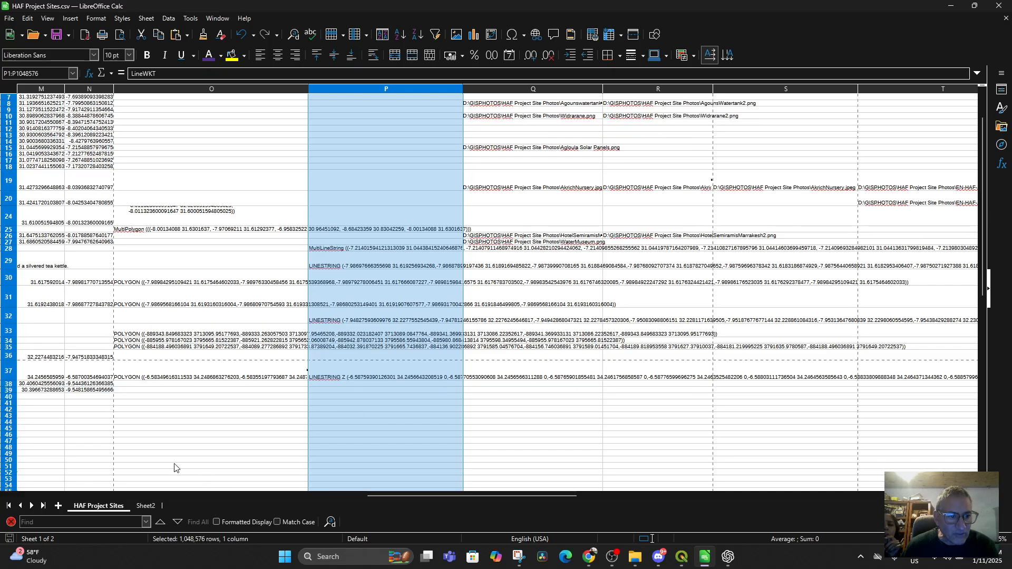
pyautogui.moveTo(389, 498); pyautogui.dragTo(421, 491)
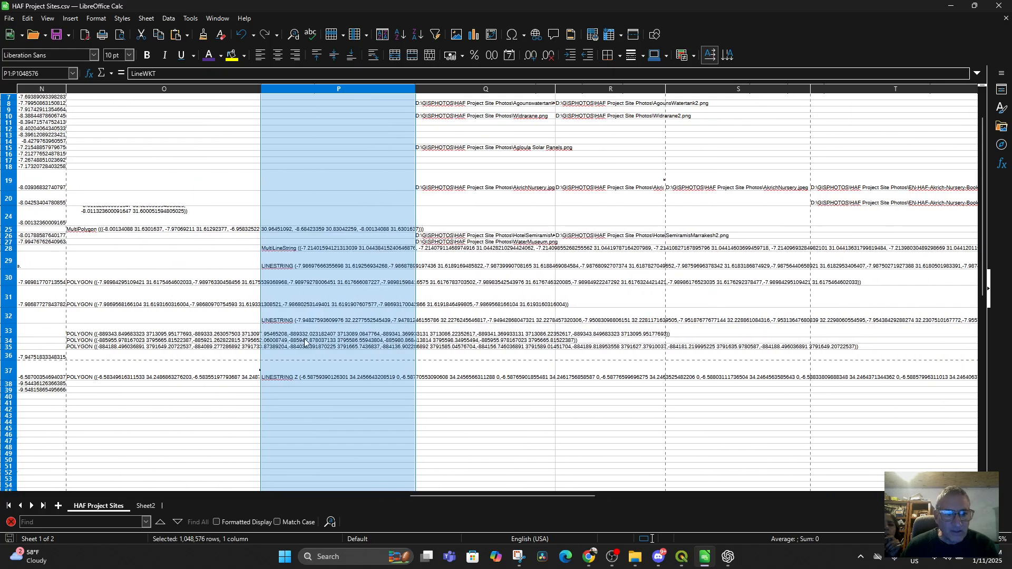
pyautogui.moveTo(8, 387); pyautogui.dragTo(8, 397)
pyautogui.click(8, 390)
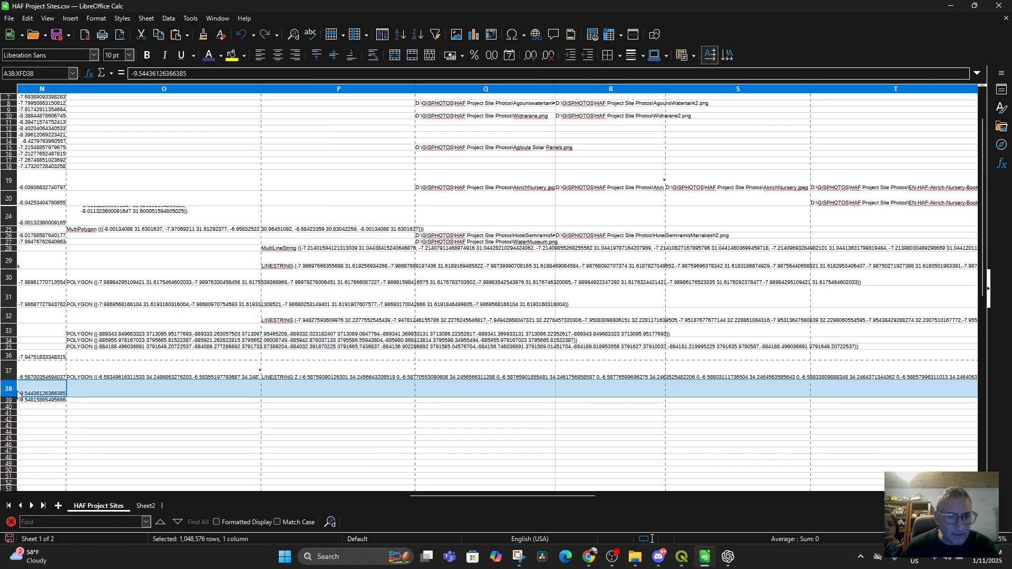
# Step: Paste the copied LINESTRING Z into LineWKT cell P38 and save the HAF Project Sites file
pyautogui.click(272, 395)
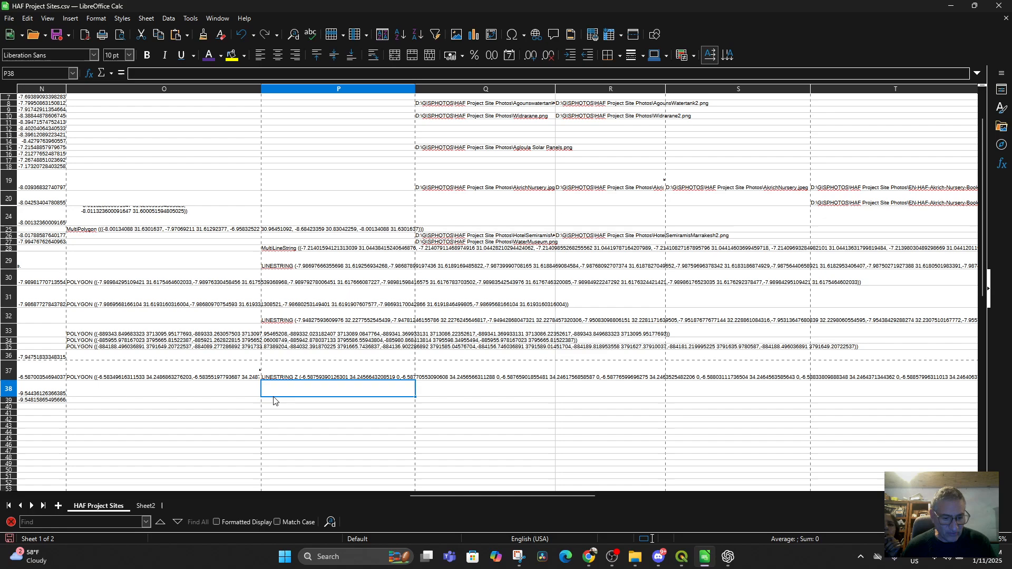
pyautogui.hotkey('ctrl', 'v')
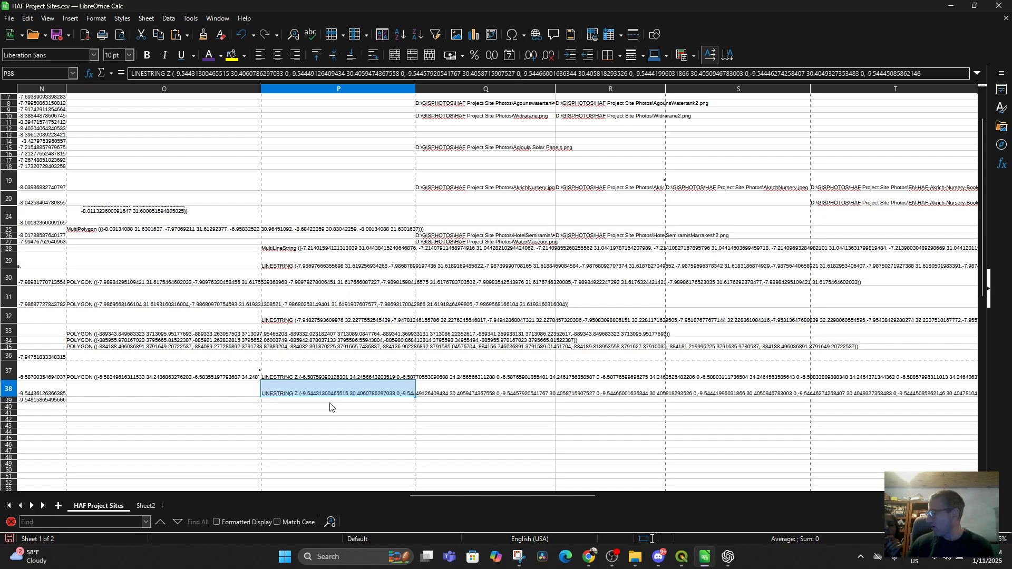
pyautogui.click(62, 38)
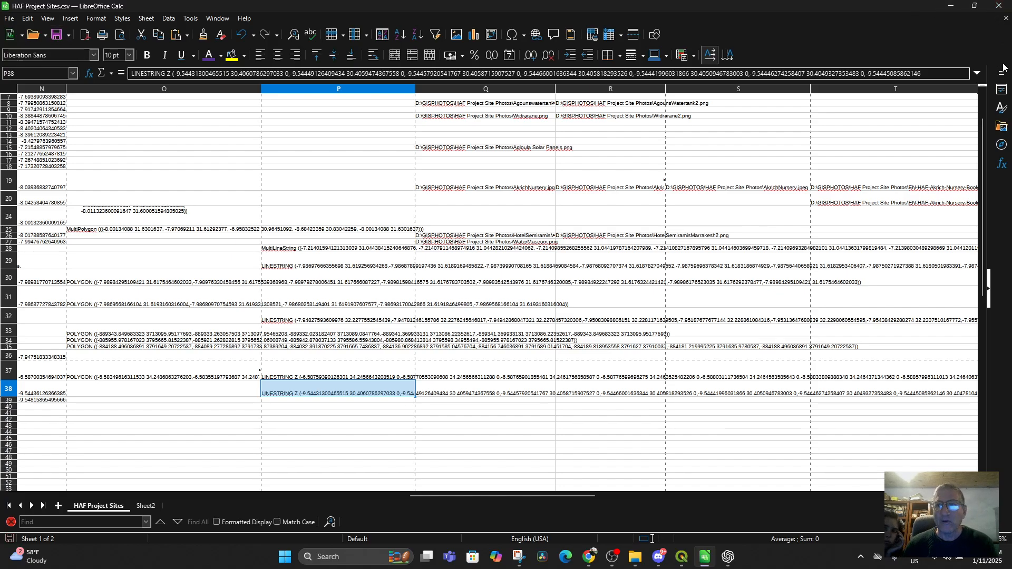
# Step: Return to QGIS and remove the paths of interest layer from the project
pyautogui.click(950, 6)
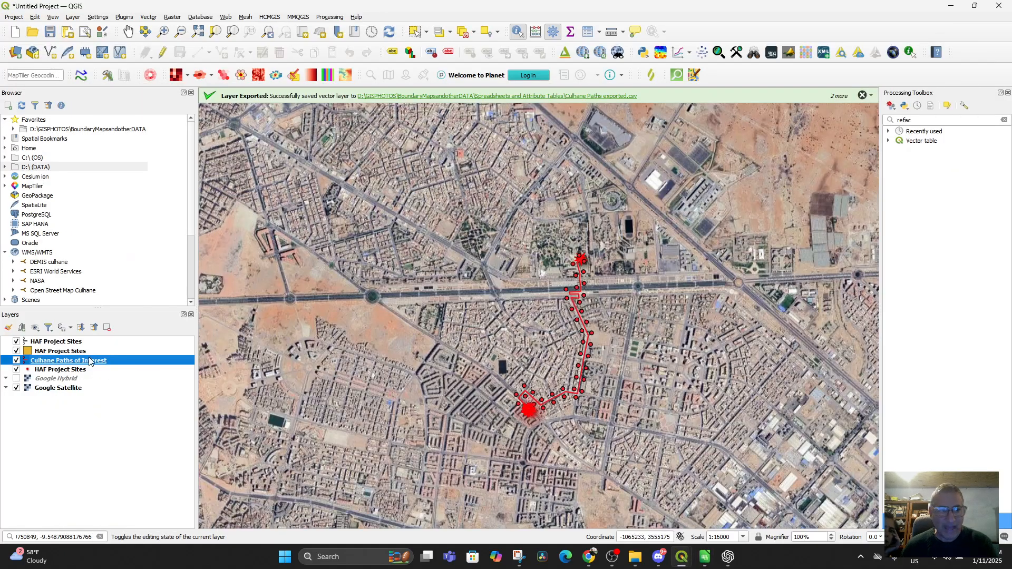
pyautogui.rightClick(45, 364)
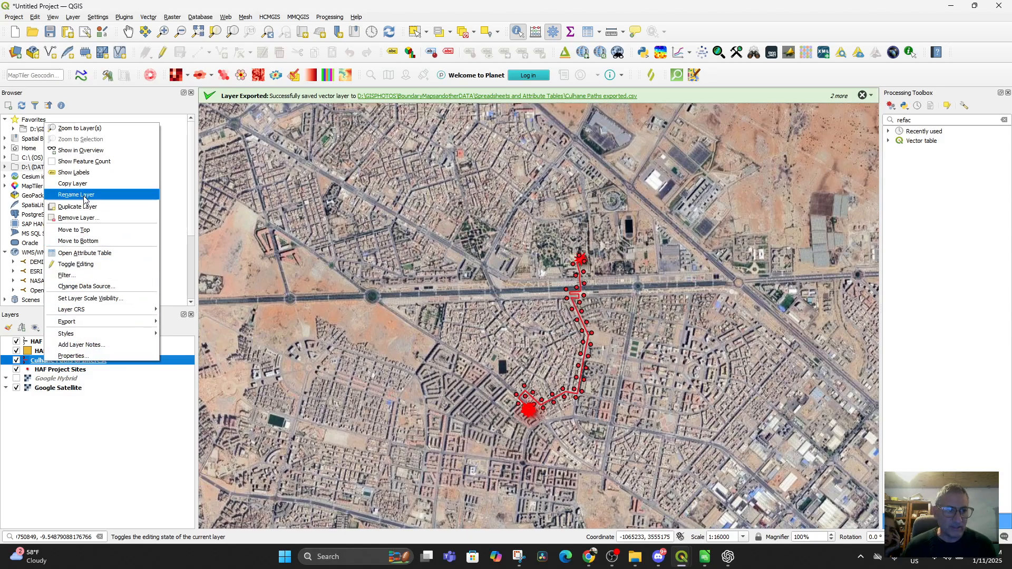
pyautogui.click(84, 217)
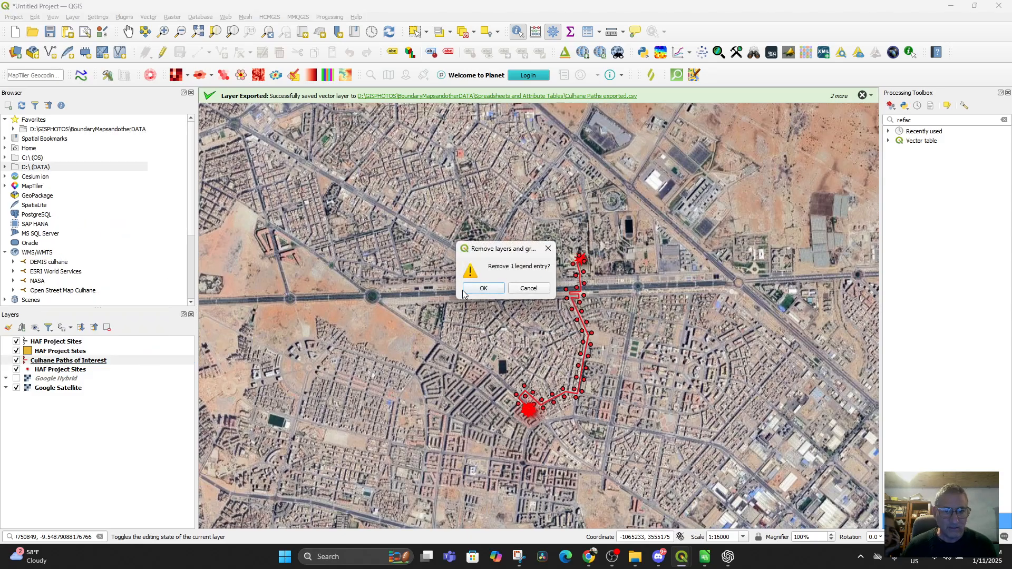
pyautogui.click(483, 289)
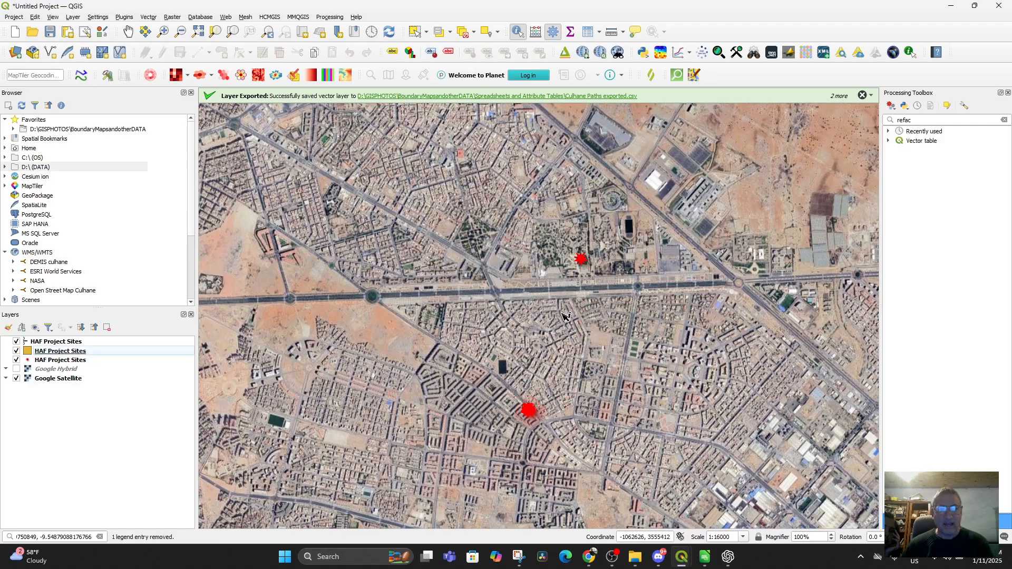
pyautogui.scroll(-5, 564, 318)
pyautogui.scroll(-2, 564, 318)
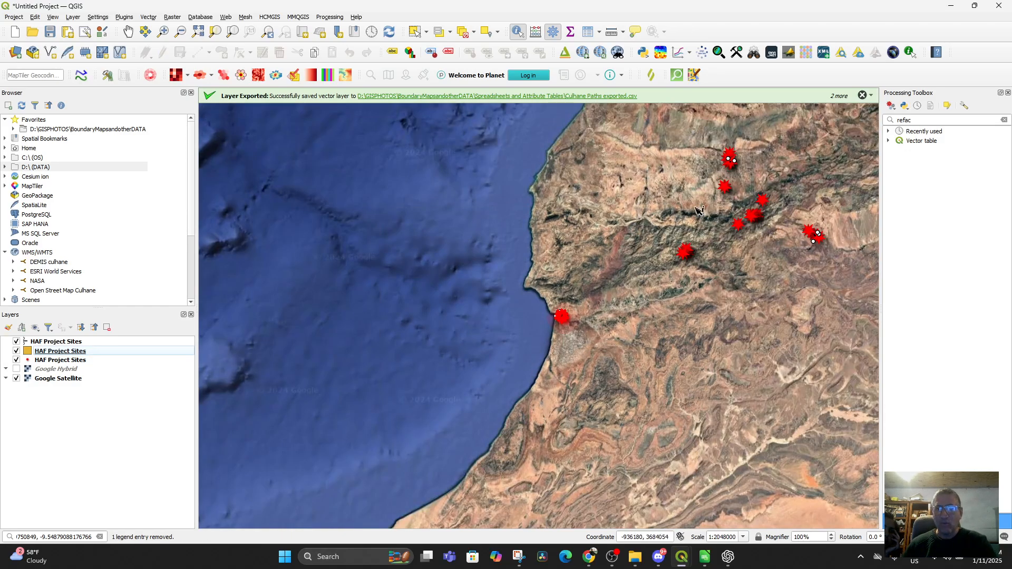
pyautogui.scroll(3, 493, 322)
pyautogui.scroll(-3, 518, 343)
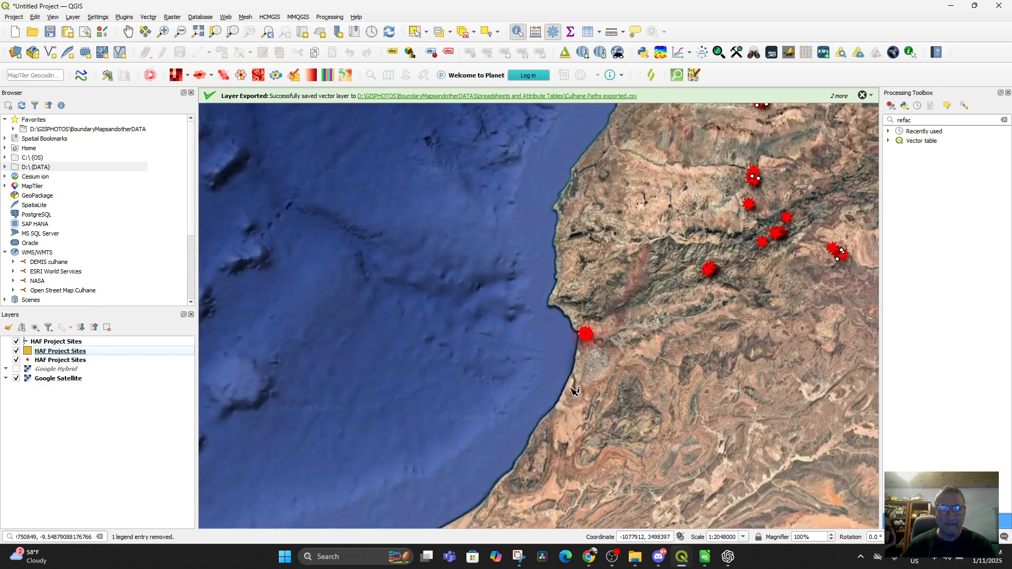
# Step: Start a delimited text layer and load HAF Project Sites.csv as its source file
pyautogui.moveTo(513, 398); pyautogui.dragTo(442, 404)
pyautogui.scroll(1, 442, 404)
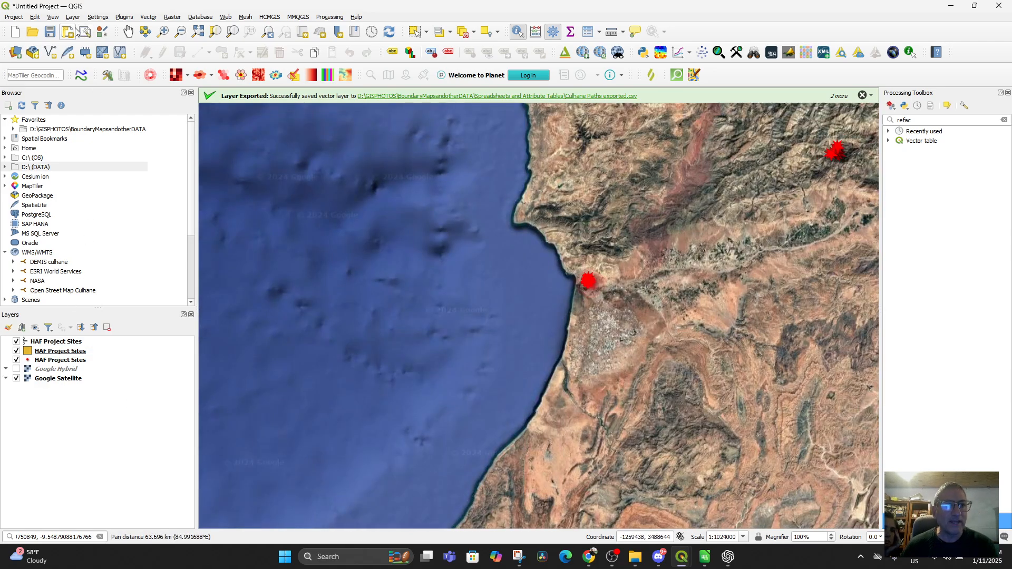
pyautogui.click(35, 17)
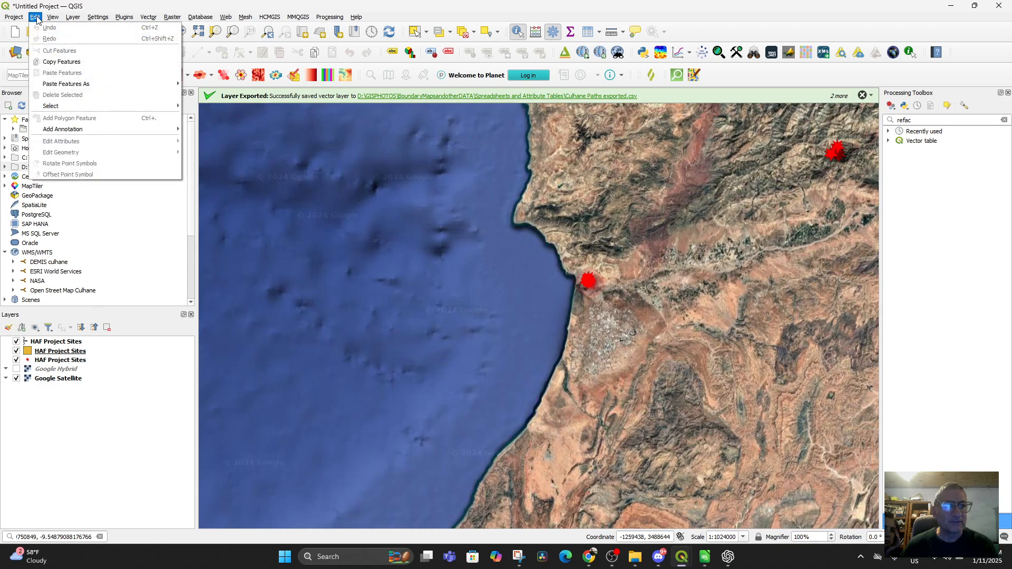
pyautogui.moveTo(76, 19)
pyautogui.moveTo(158, 49)
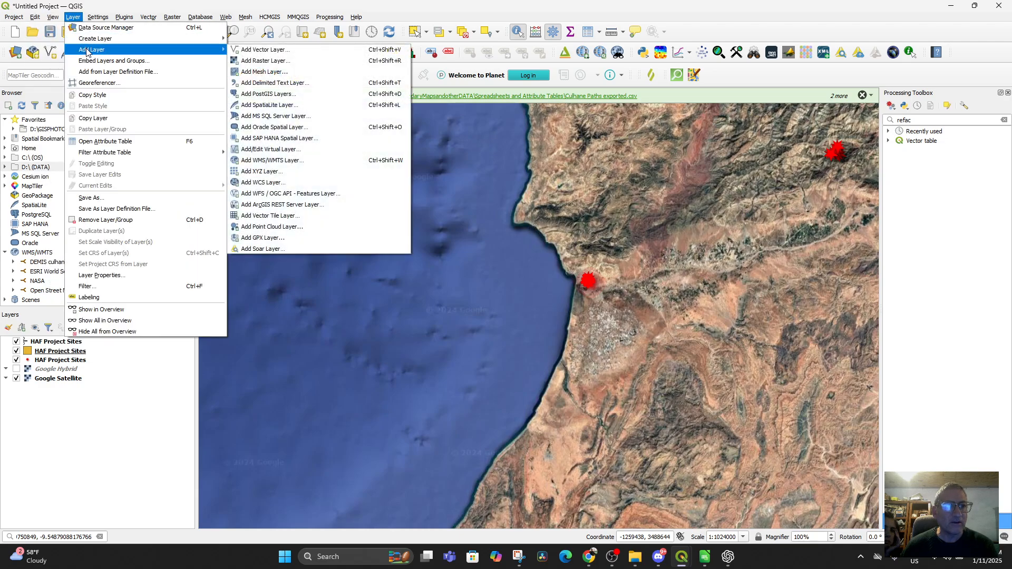
pyautogui.click(282, 85)
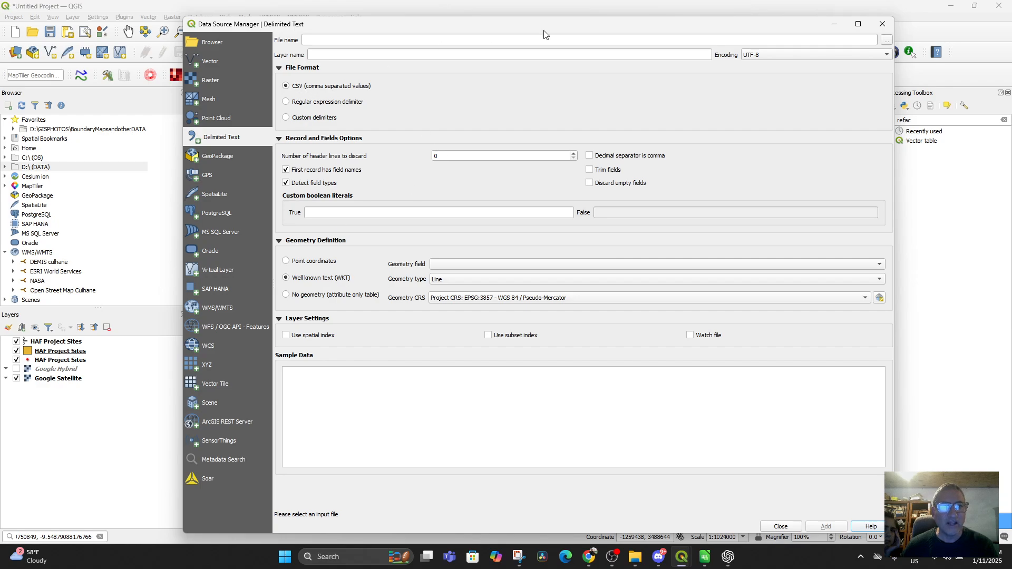
pyautogui.click(887, 40)
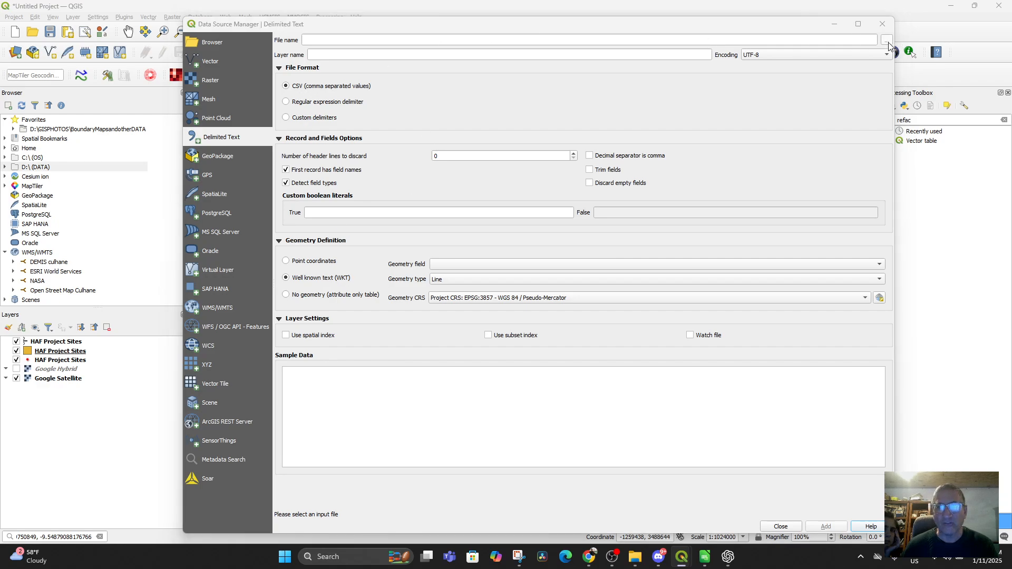
pyautogui.doubleClick(300, 176)
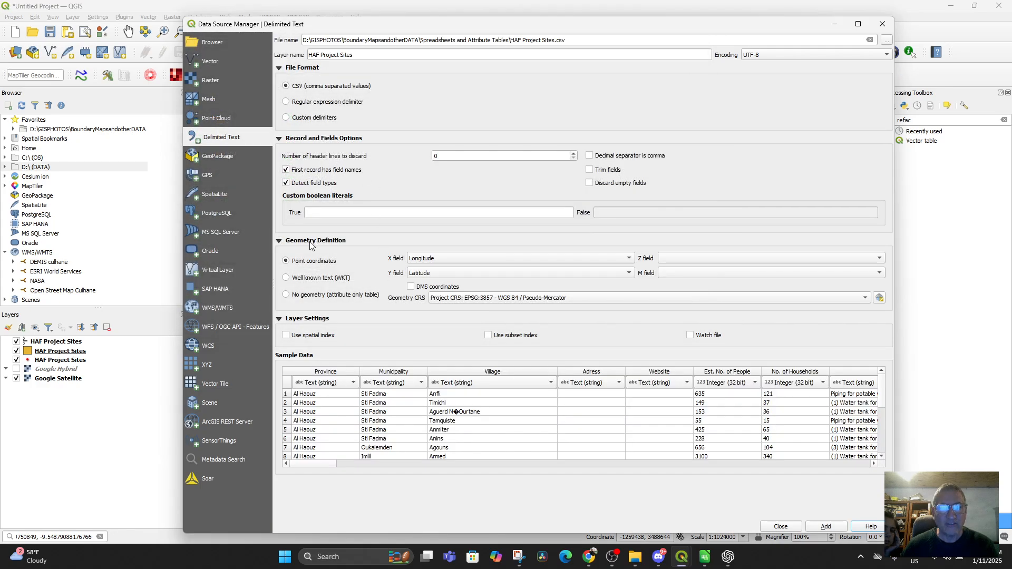
# Step: Define the geometry as well-known text from the LineWKT field with type Line, and add the layer to the project
pyautogui.click(285, 278)
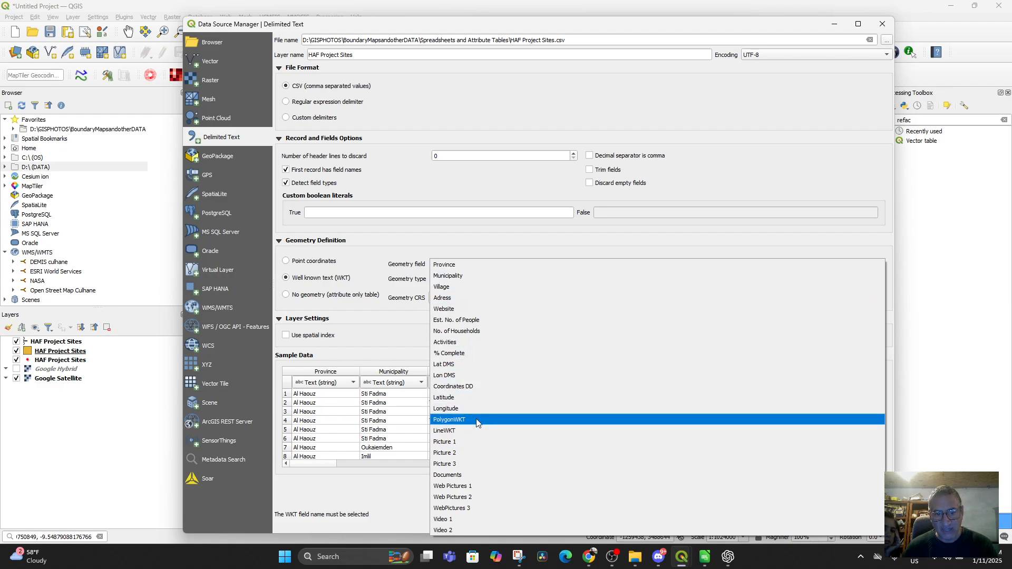
pyautogui.click(477, 432)
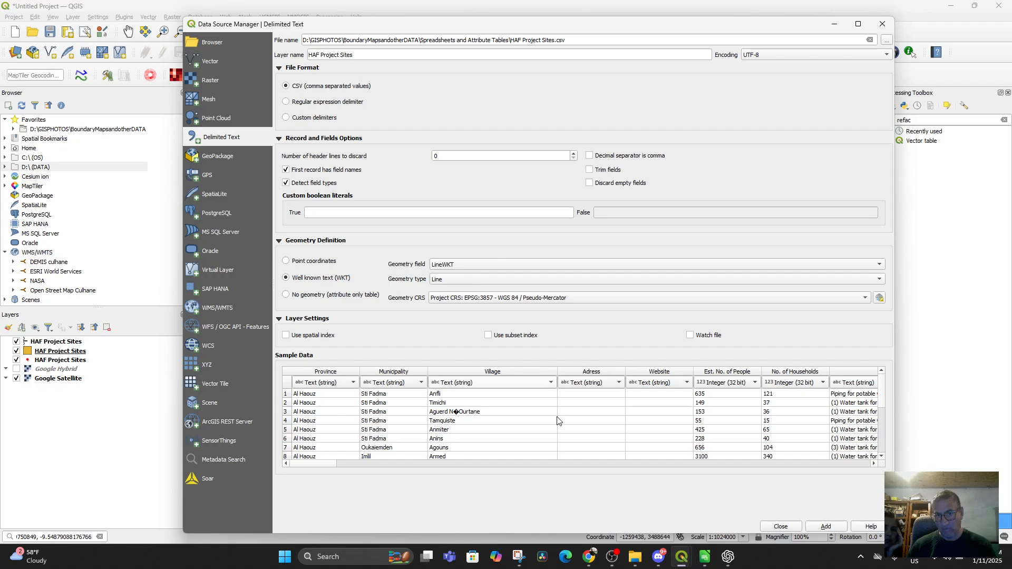
pyautogui.click(825, 527)
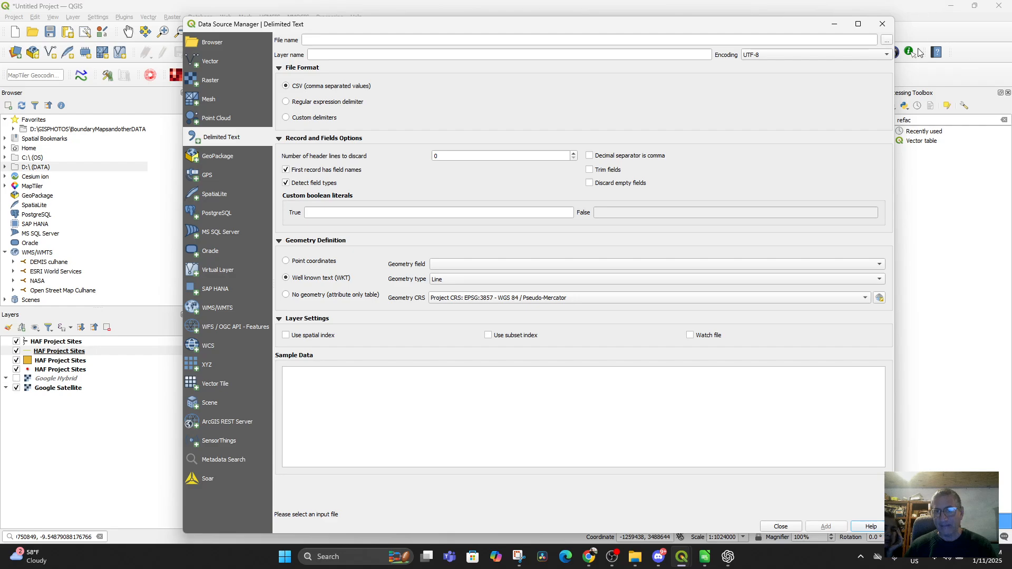
pyautogui.click(881, 24)
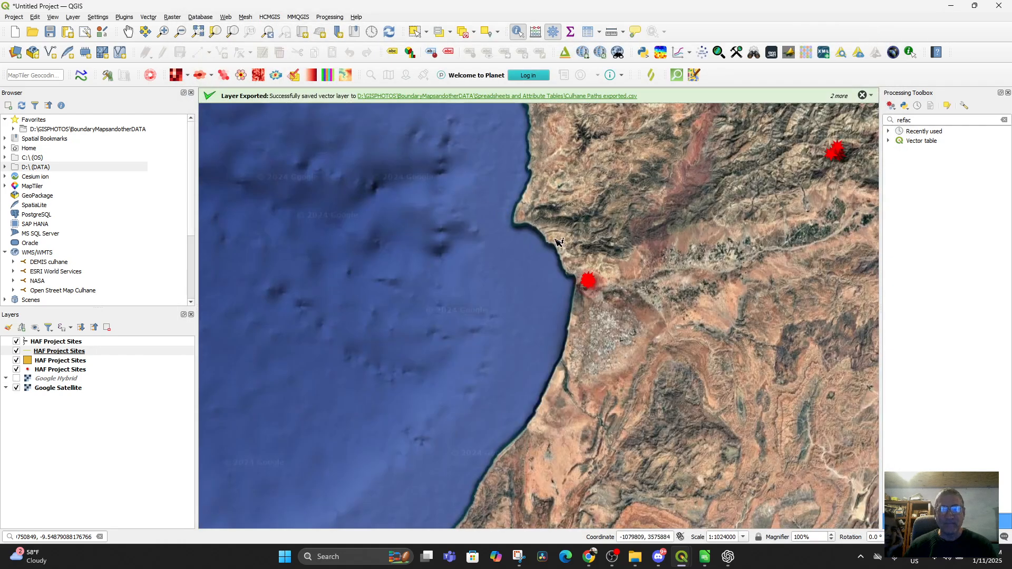
# Step: Examine the Agadir coast for the path line and check the coordinate system options of the uppermost HAF Project Sites line layer
pyautogui.scroll(2, 556, 282)
pyautogui.scroll(2, 570, 278)
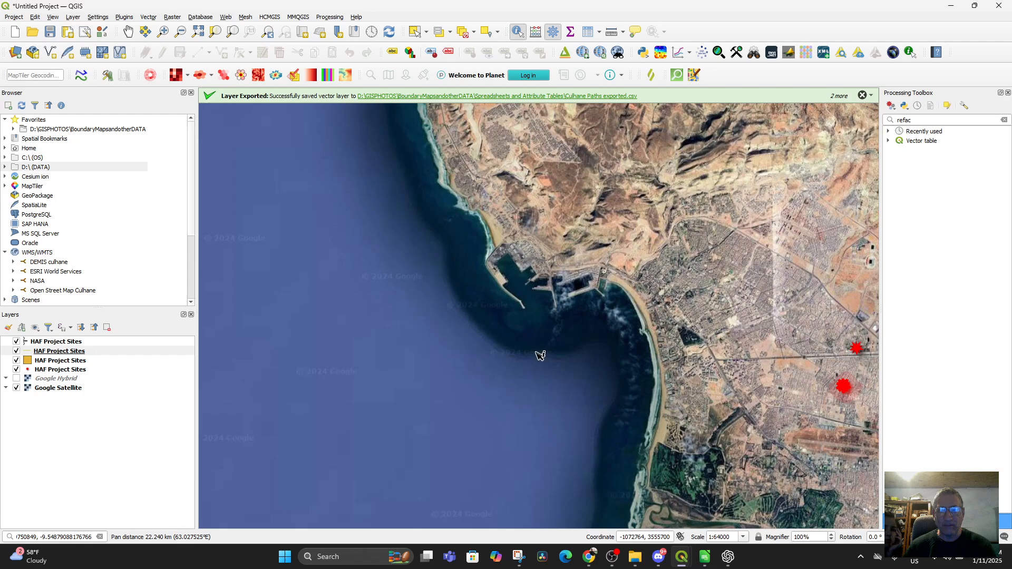
pyautogui.moveTo(241, 310); pyautogui.dragTo(207, 317)
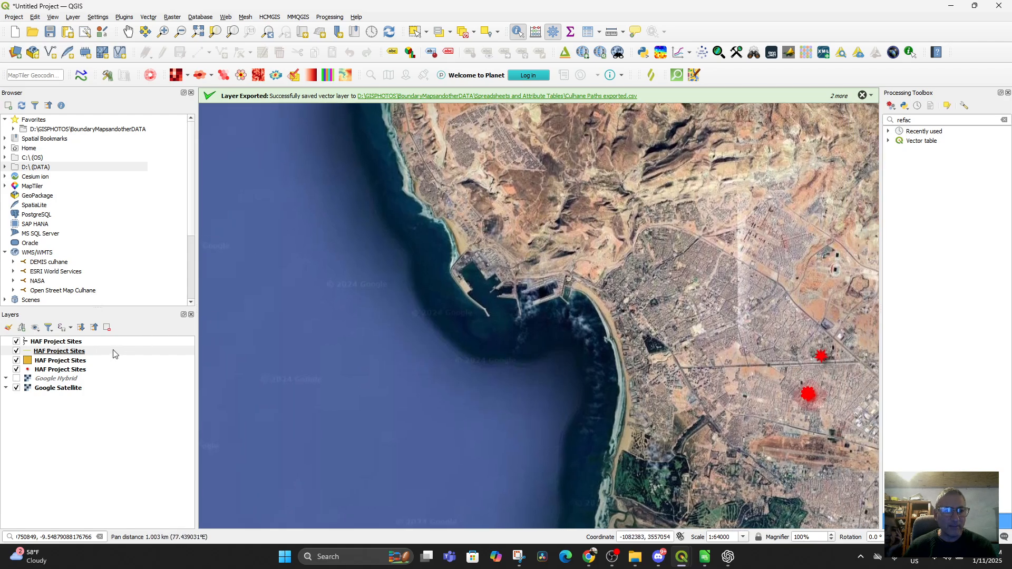
pyautogui.rightClick(52, 342)
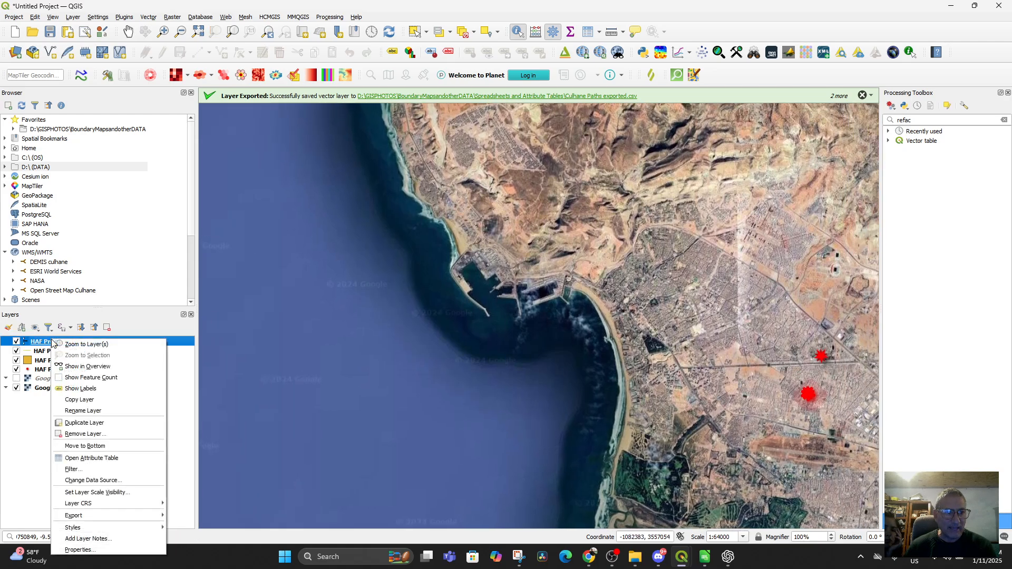
pyautogui.moveTo(112, 507)
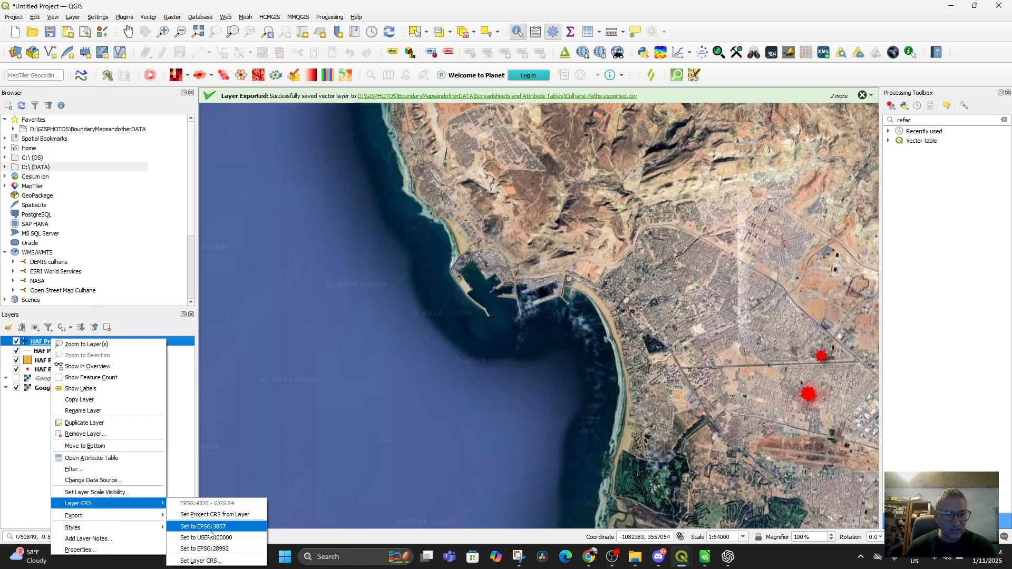
pyautogui.moveTo(625, 373); pyautogui.dragTo(650, 372)
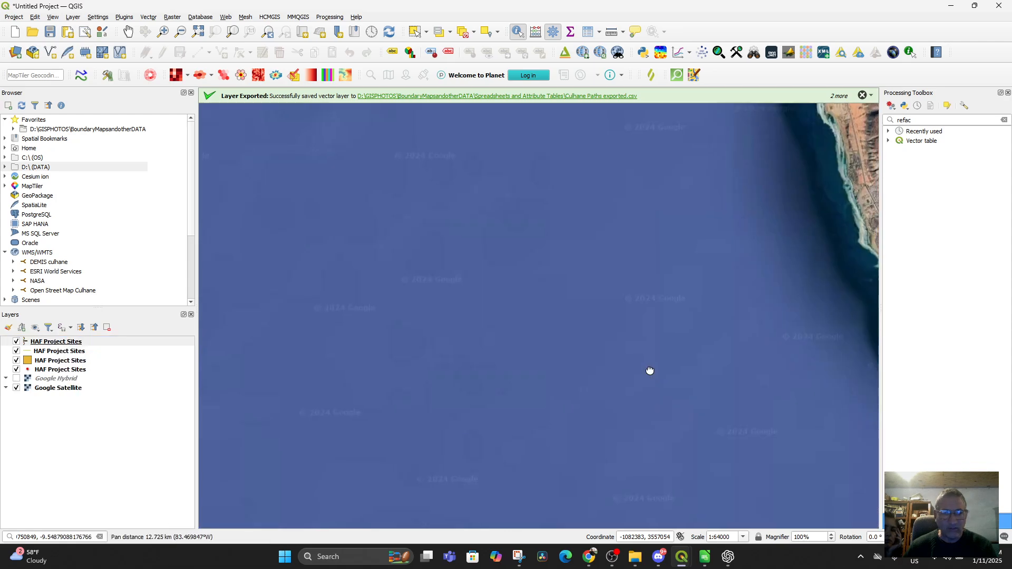
# Step: Remove the second, newly added HAF Project Sites line layer from the project
pyautogui.click(65, 351)
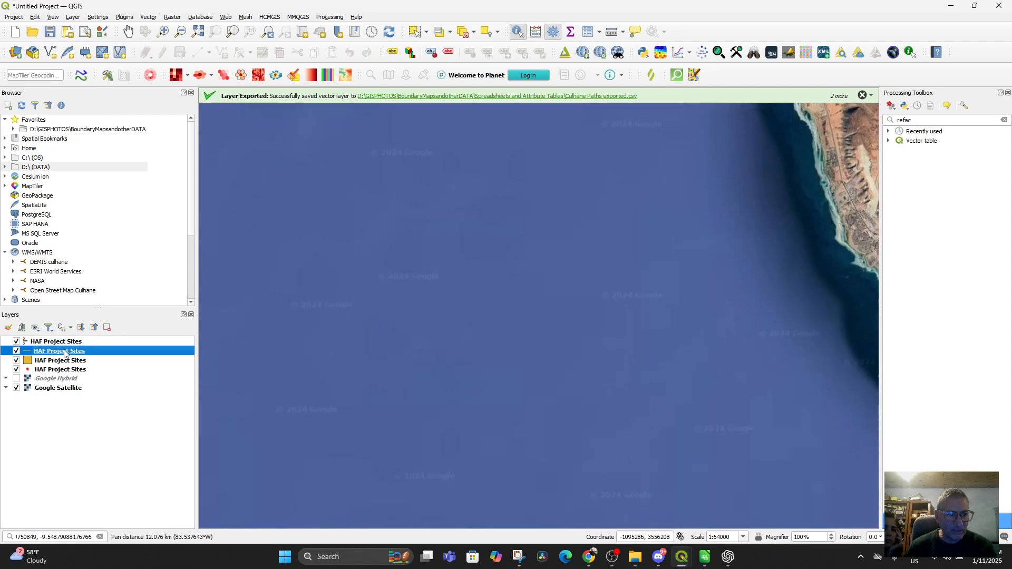
pyautogui.rightClick(65, 351)
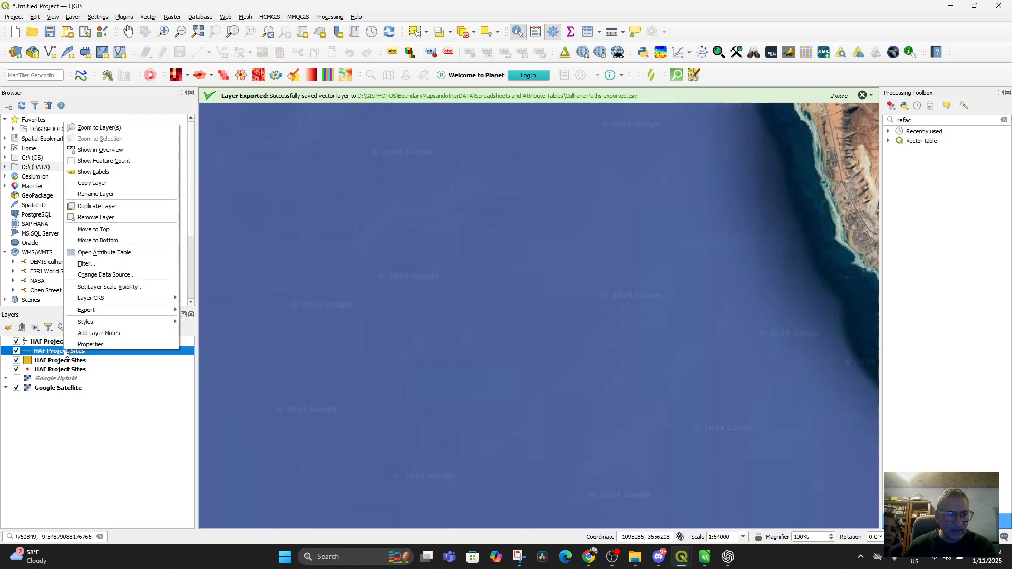
pyautogui.click(93, 220)
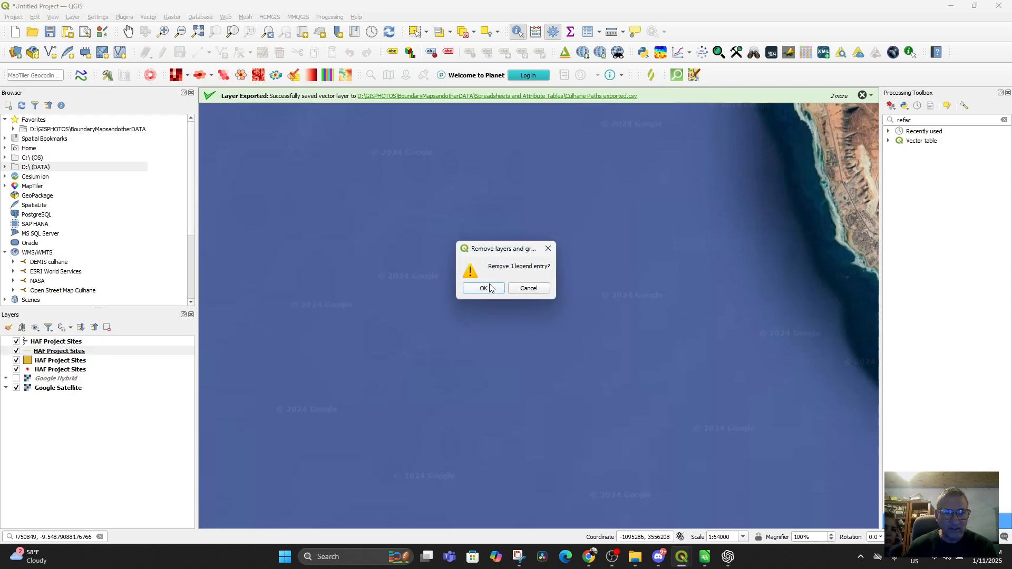
pyautogui.click(465, 289)
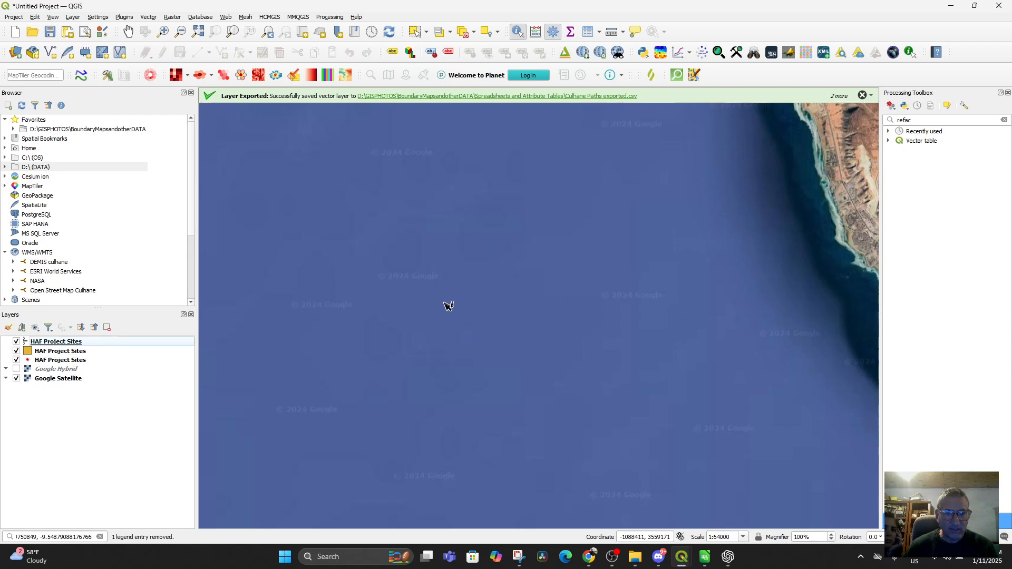
# Step: Zoom to the extent of the remaining HAF Project Sites line layer and examine the map around the Agadir site markers
pyautogui.click(59, 340)
pyautogui.rightClick(53, 342)
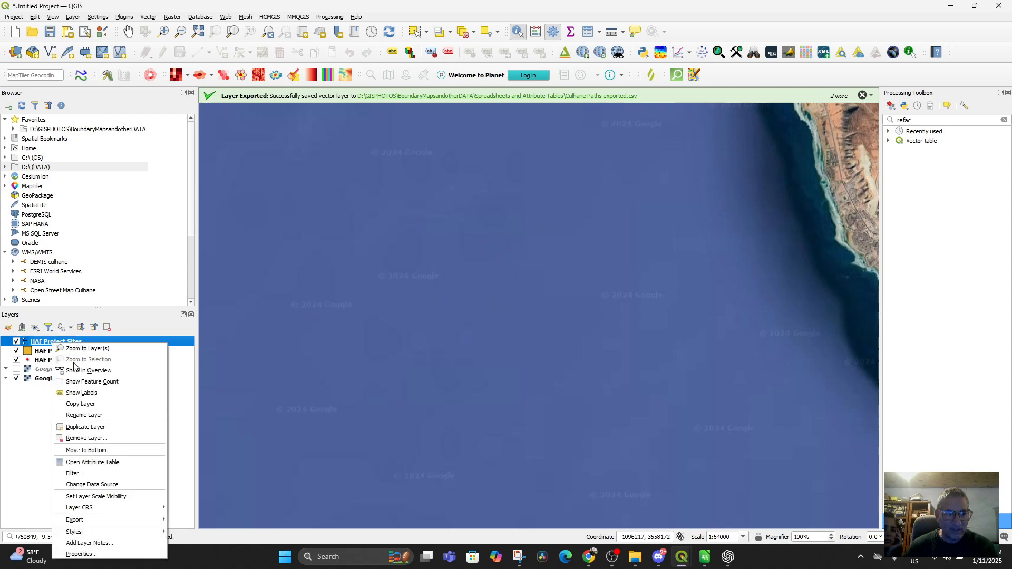
pyautogui.click(87, 348)
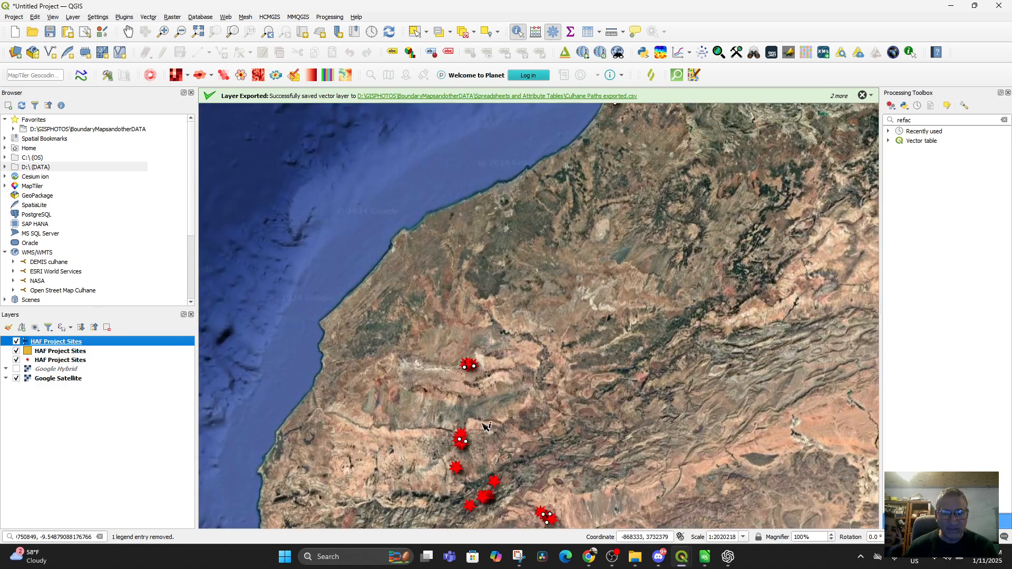
pyautogui.moveTo(485, 424); pyautogui.dragTo(521, 313)
pyautogui.scroll(4, 495, 393)
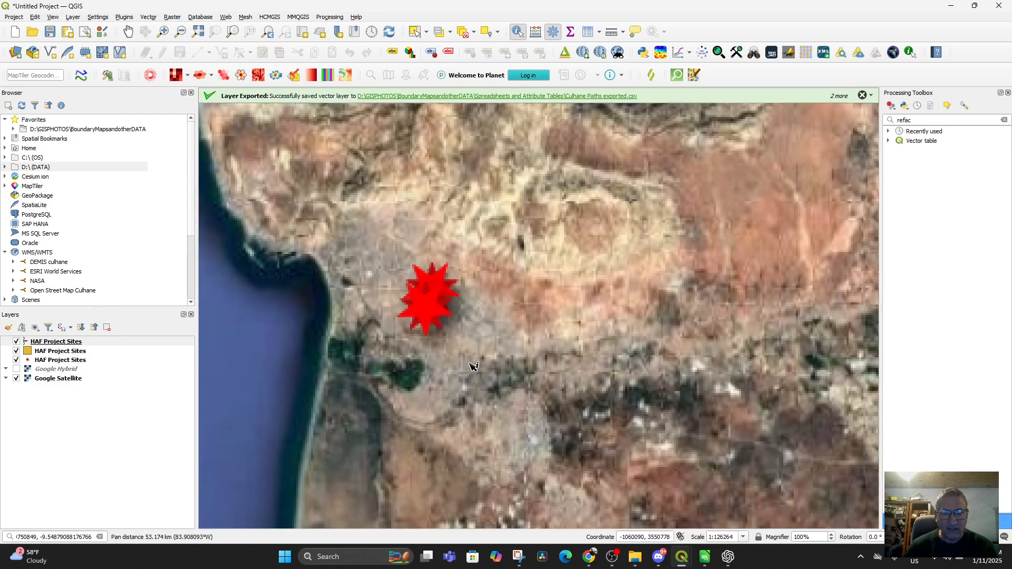
pyautogui.scroll(2, 450, 362)
pyautogui.moveTo(464, 324); pyautogui.dragTo(527, 528)
pyautogui.scroll(1, 432, 391)
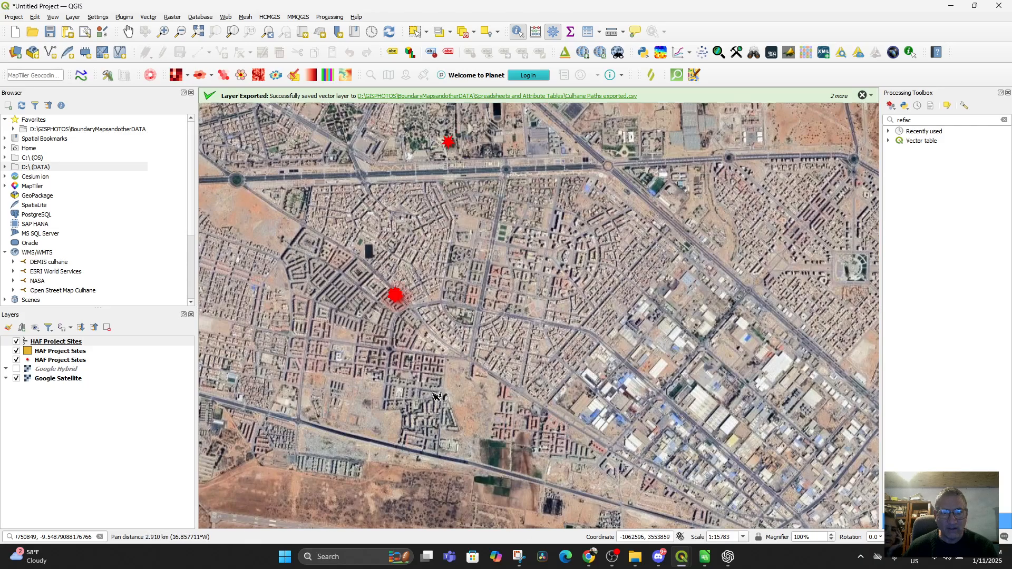
pyautogui.moveTo(411, 362); pyautogui.dragTo(431, 460)
pyautogui.scroll(1, 431, 460)
pyautogui.scroll(-1, 336, 416)
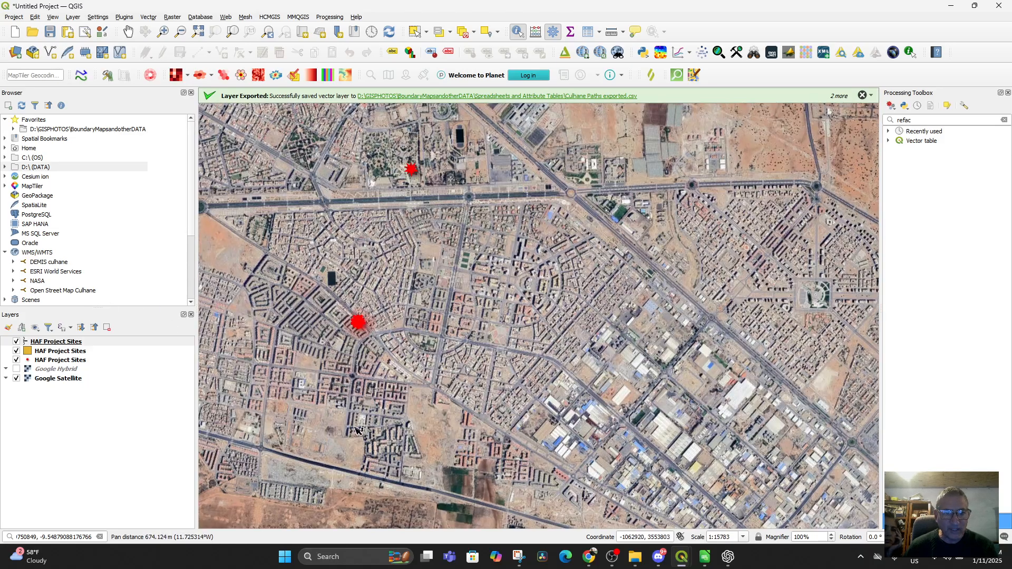
pyautogui.moveTo(357, 426); pyautogui.dragTo(382, 441)
# Step: Try to set the project CRS from the HAF Project Sites line layer and review that layer's symbology properties
pyautogui.rightClick(44, 343)
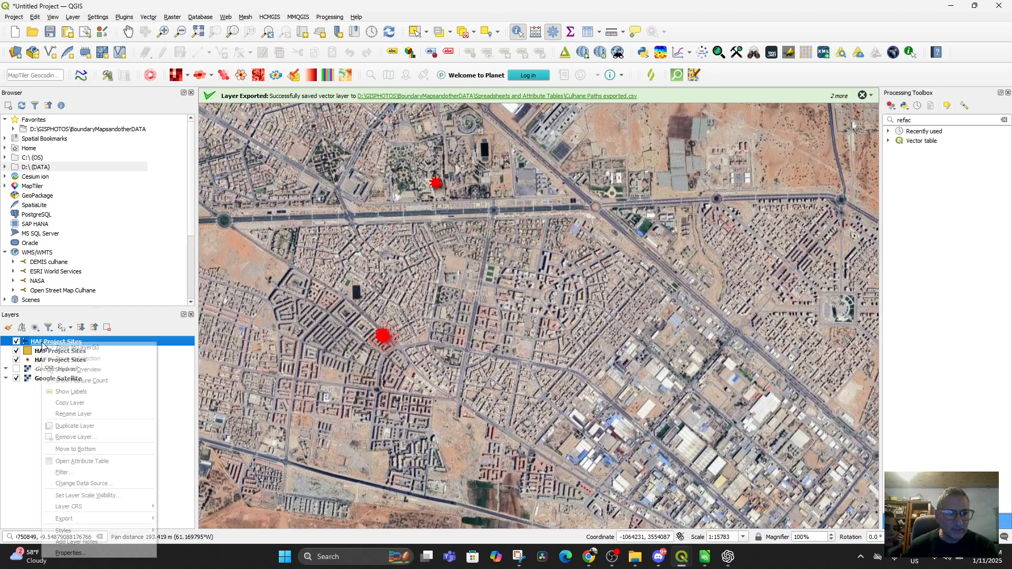
pyautogui.moveTo(95, 506)
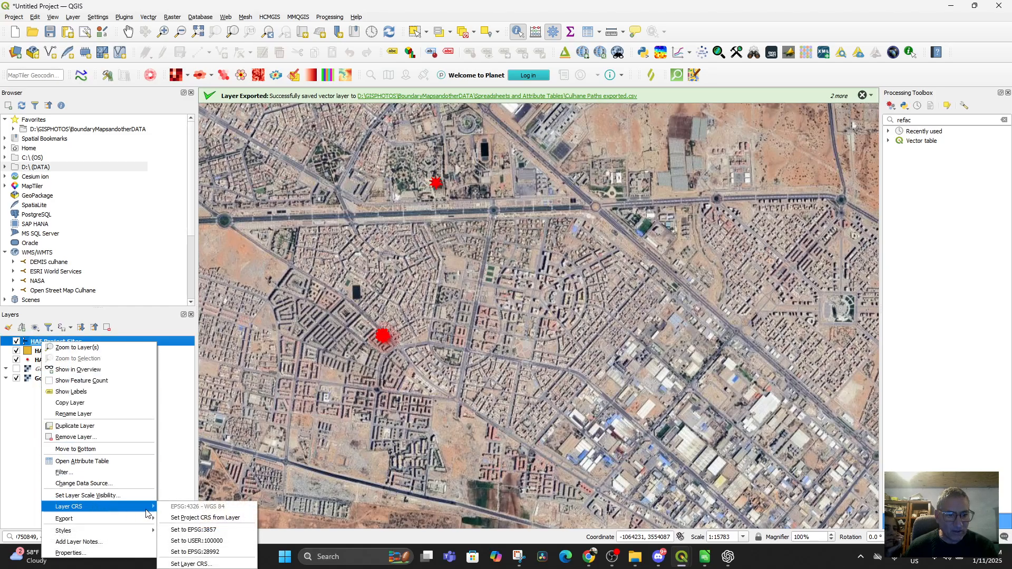
pyautogui.click(202, 520)
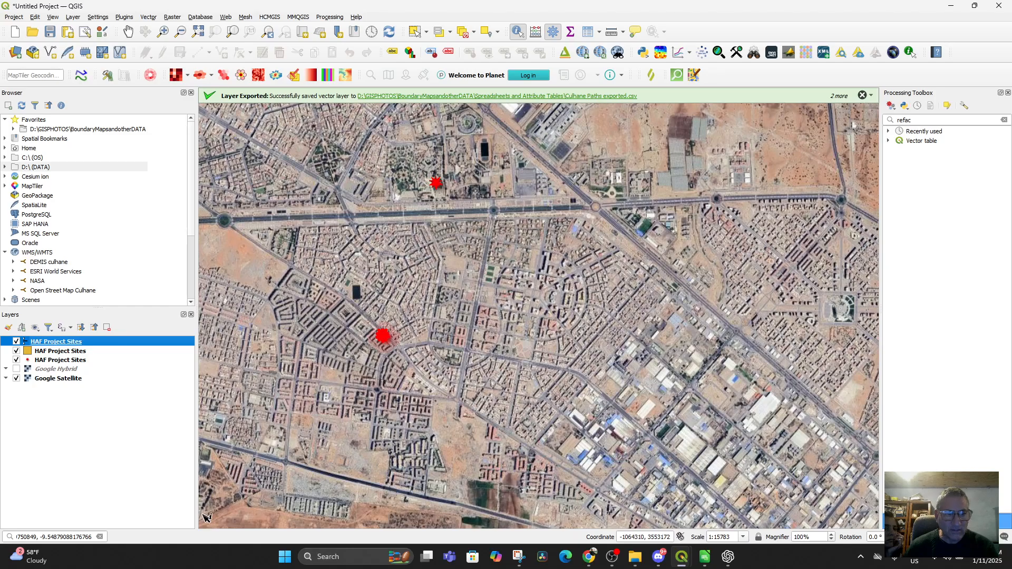
pyautogui.doubleClick(41, 344)
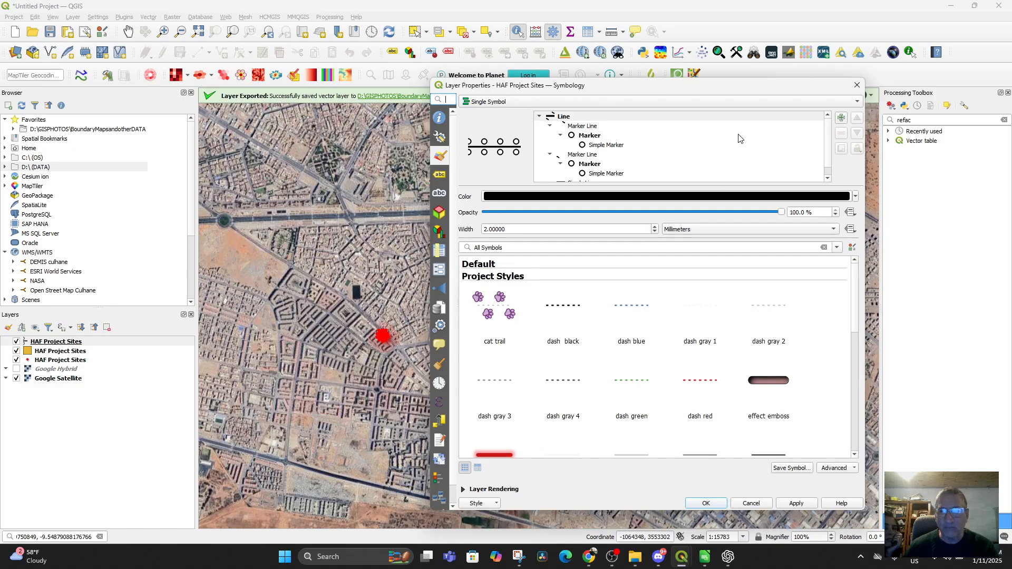
pyautogui.click(856, 86)
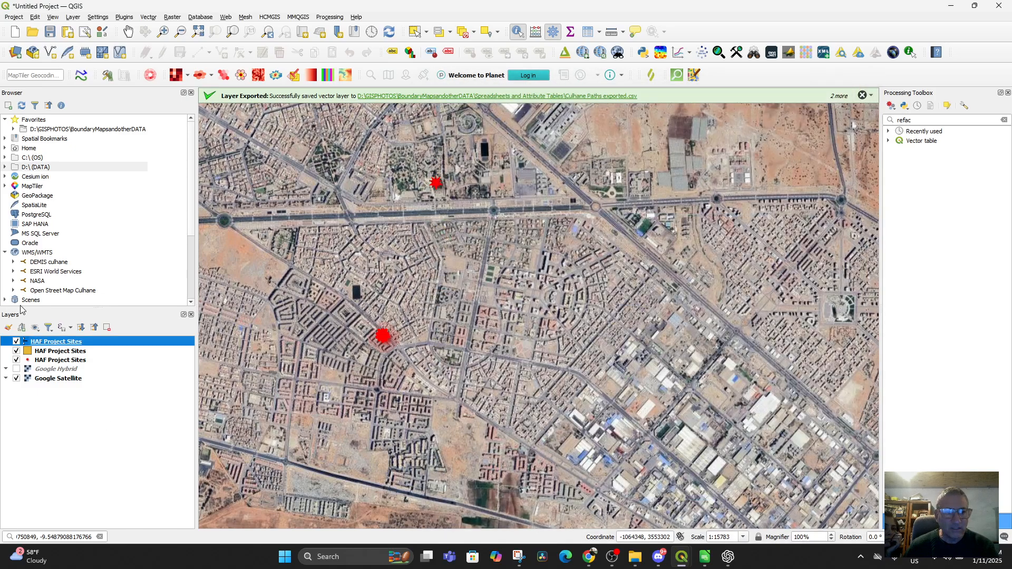
# Step: Examine the HAF Project Sites line layer's attribute table, checking the Agadir rows and the WKT columns
pyautogui.rightClick(59, 346)
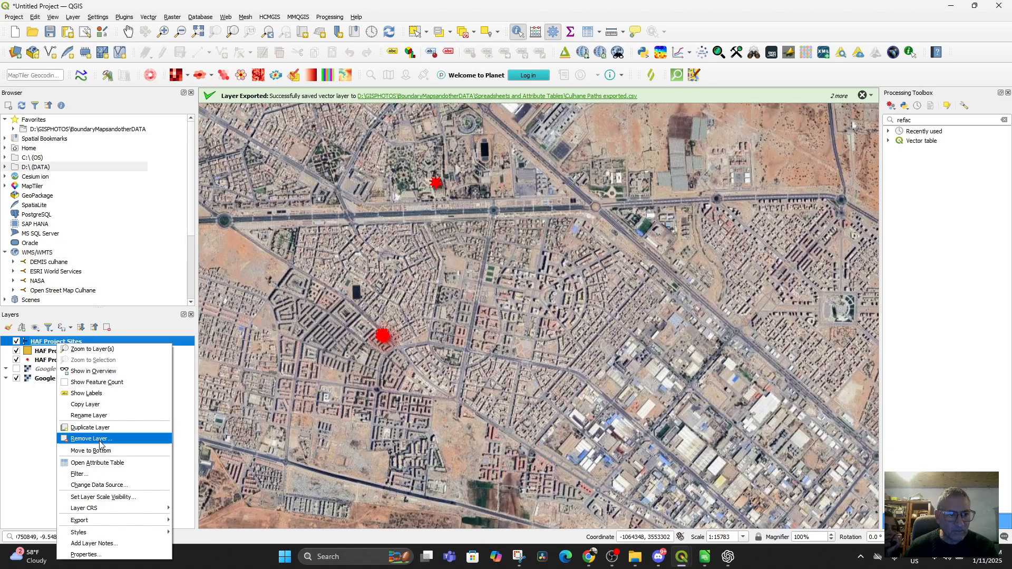
pyautogui.click(97, 462)
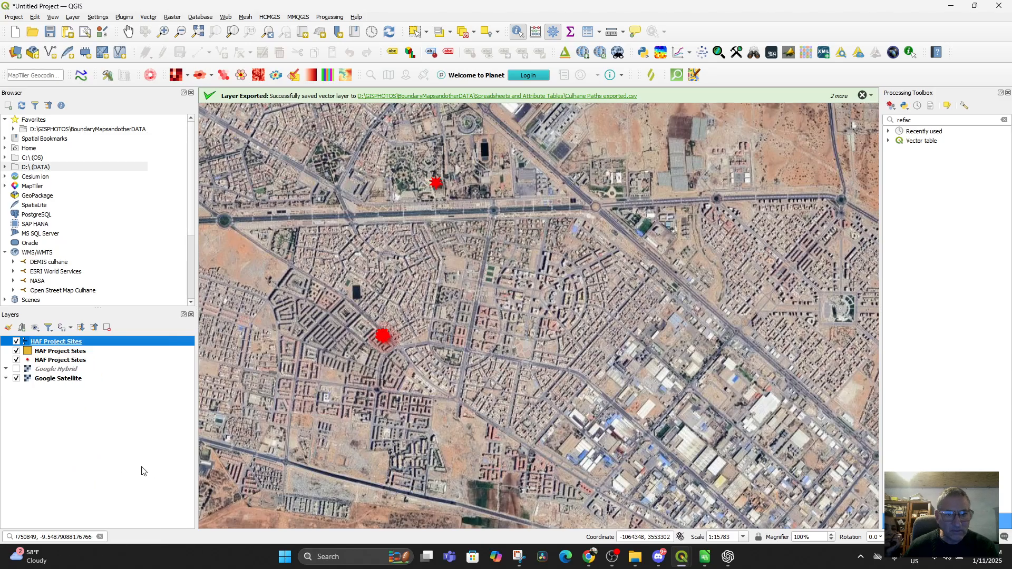
pyautogui.scroll(-7, 584, 368)
pyautogui.scroll(-3, 416, 505)
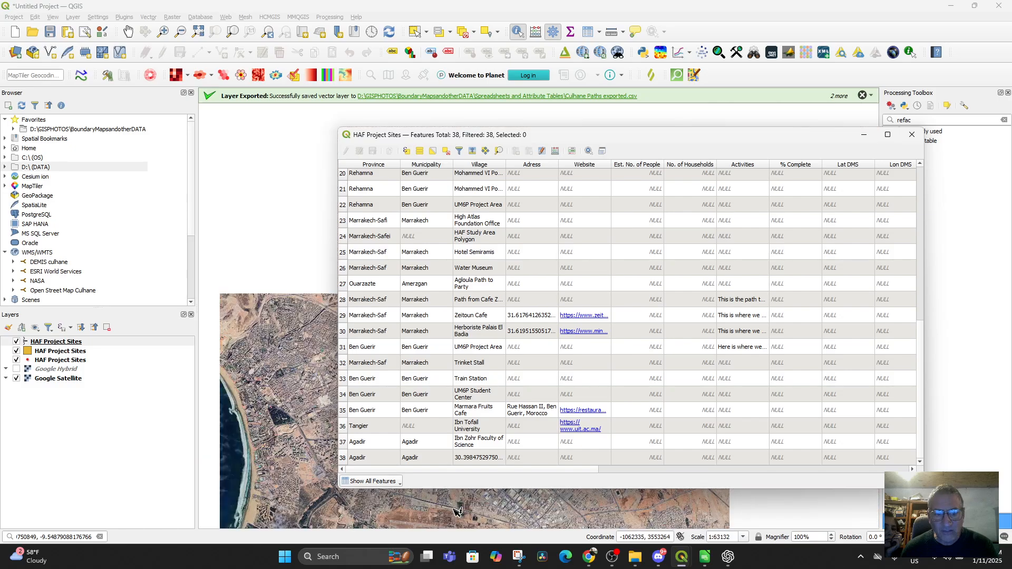
pyautogui.scroll(1, 498, 460)
pyautogui.scroll(-1, 498, 463)
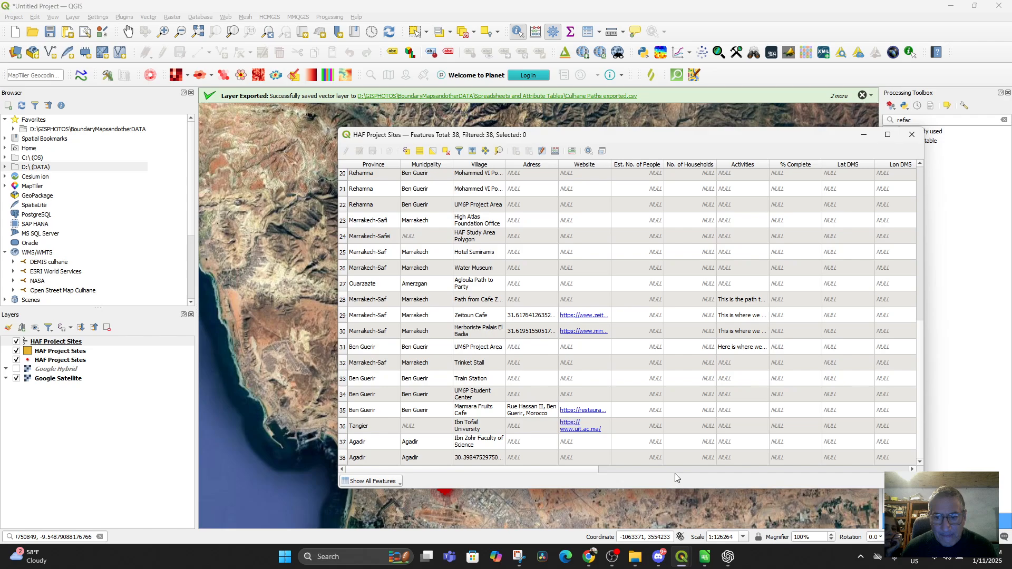
pyautogui.moveTo(516, 469); pyautogui.dragTo(781, 472)
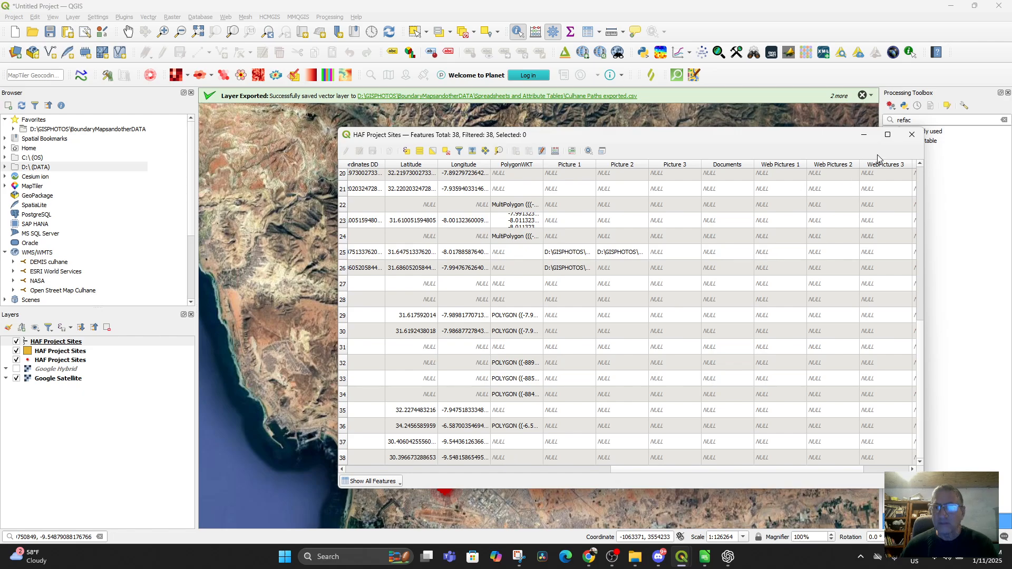
pyautogui.click(914, 139)
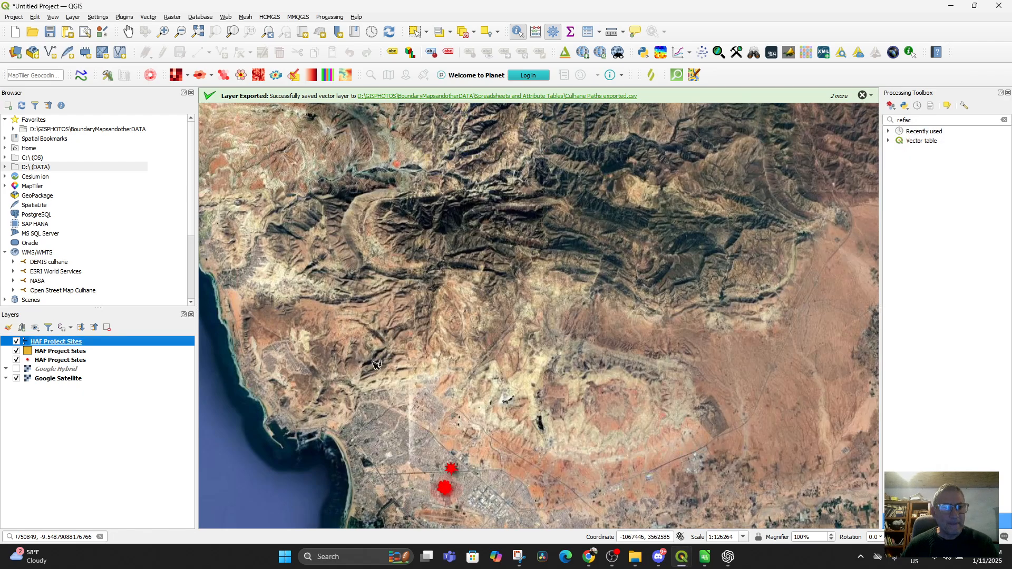
# Step: Examine the satellite map around the HAF Project Sites markers and the nearby town for the path line
pyautogui.moveTo(448, 325); pyautogui.dragTo(504, 521)
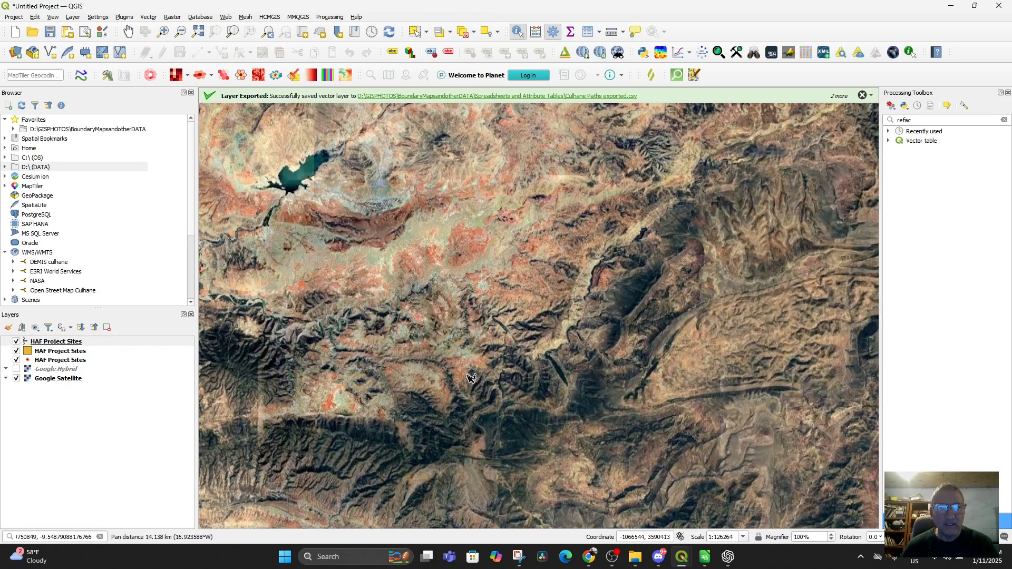
pyautogui.scroll(-3, 468, 379)
pyautogui.moveTo(512, 377); pyautogui.dragTo(351, 534)
pyautogui.moveTo(454, 330); pyautogui.dragTo(323, 505)
pyautogui.scroll(3, 489, 299)
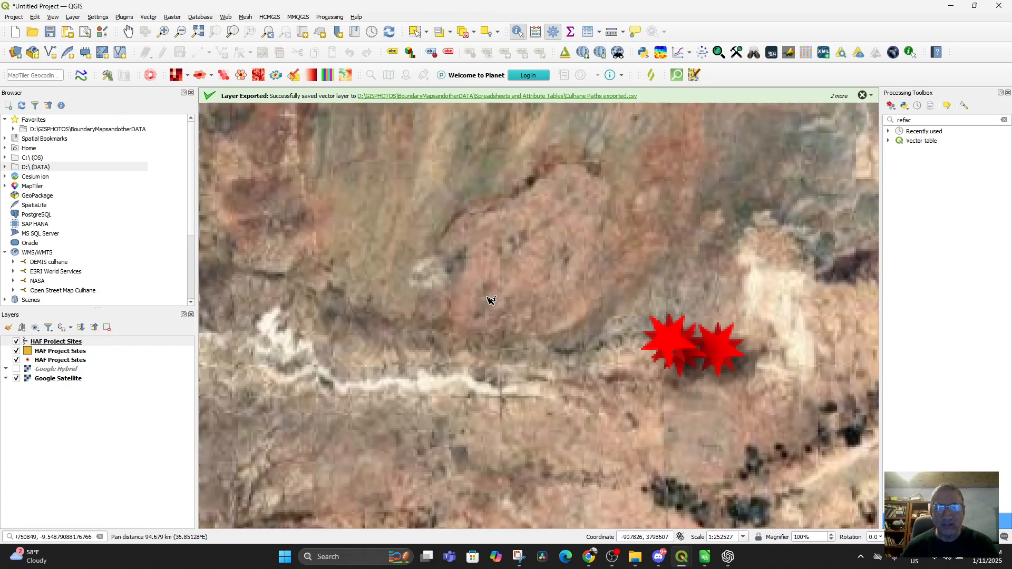
pyautogui.moveTo(531, 353); pyautogui.dragTo(293, 372)
pyautogui.scroll(2, 405, 370)
pyautogui.moveTo(475, 358); pyautogui.dragTo(192, 185)
pyautogui.moveTo(577, 339); pyautogui.dragTo(451, 343)
pyautogui.scroll(1, 555, 372)
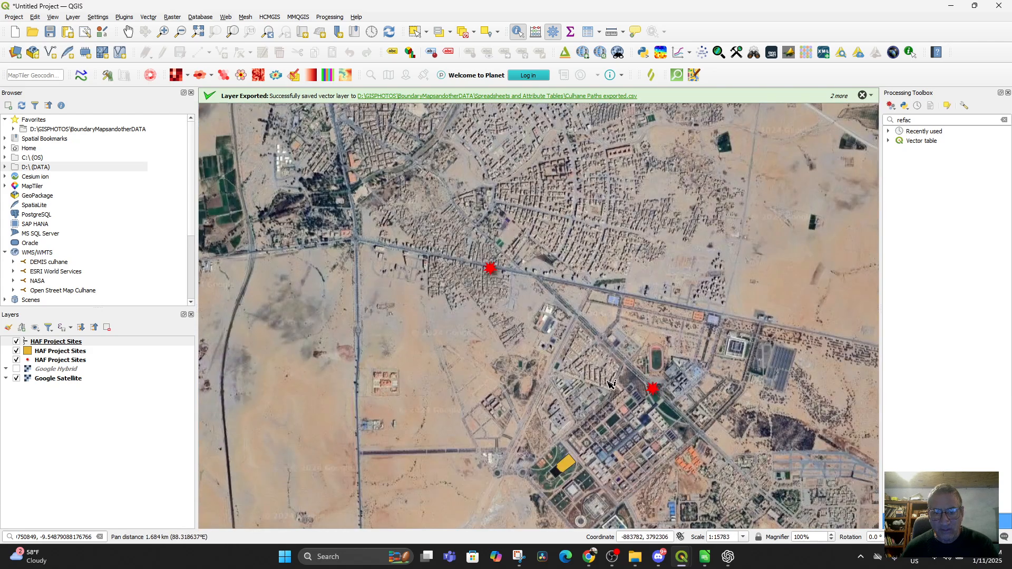
pyautogui.scroll(1, 606, 384)
pyautogui.moveTo(532, 268); pyautogui.dragTo(654, 421)
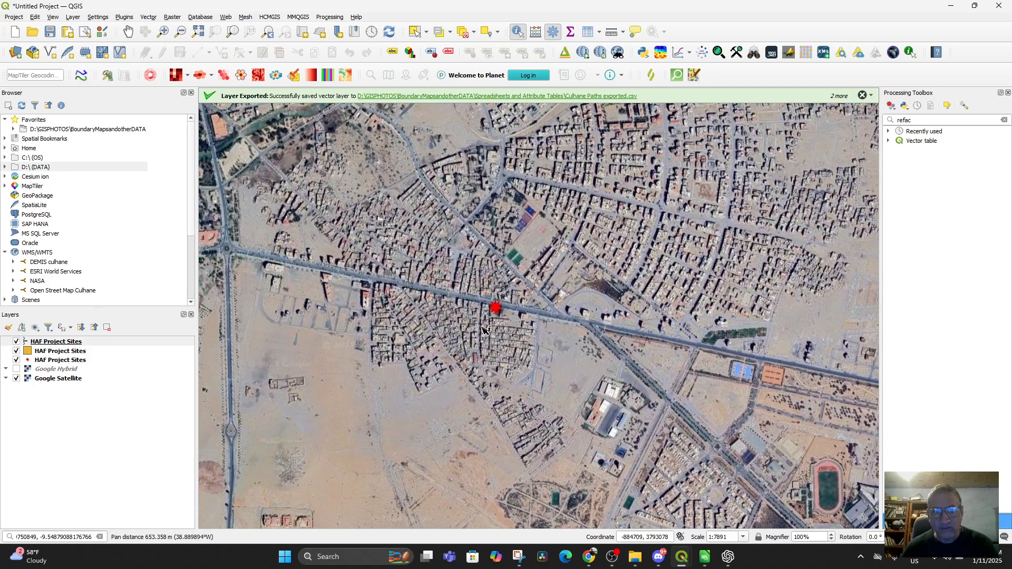
pyautogui.moveTo(401, 216)
pyautogui.mouseDown()
pyautogui.moveTo(438, 300)
pyautogui.moveTo(483, 343)
pyautogui.mouseUp()
pyautogui.moveTo(335, 188); pyautogui.dragTo(431, 274)
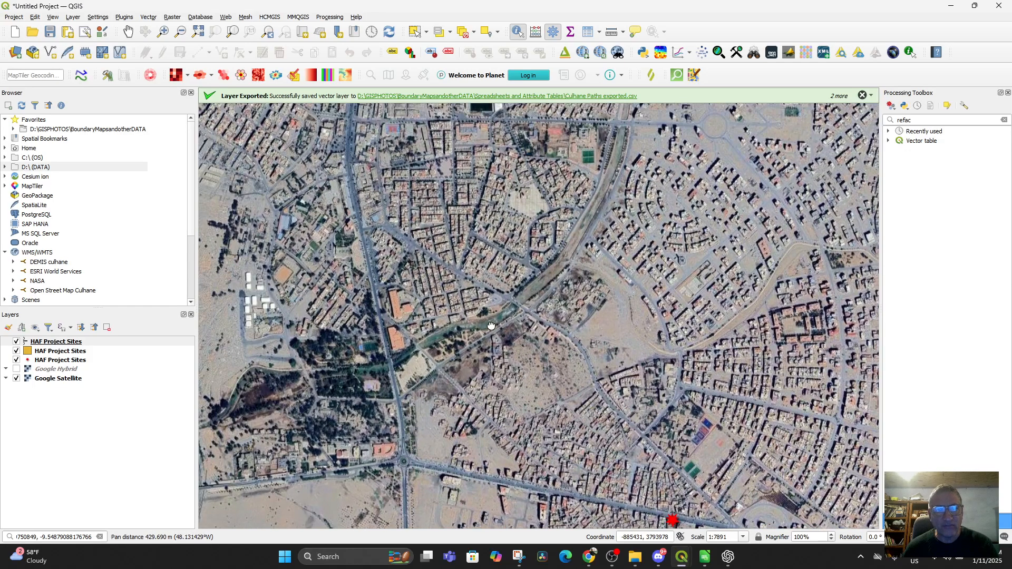
# Step: Remove the HAF Project Sites line layer from the project
pyautogui.click(55, 343)
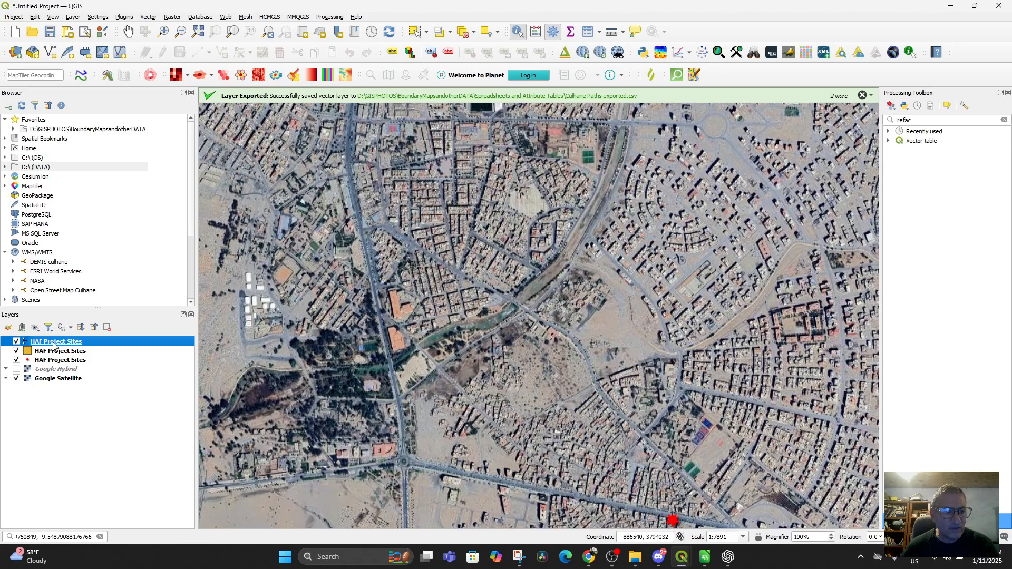
pyautogui.rightClick(54, 345)
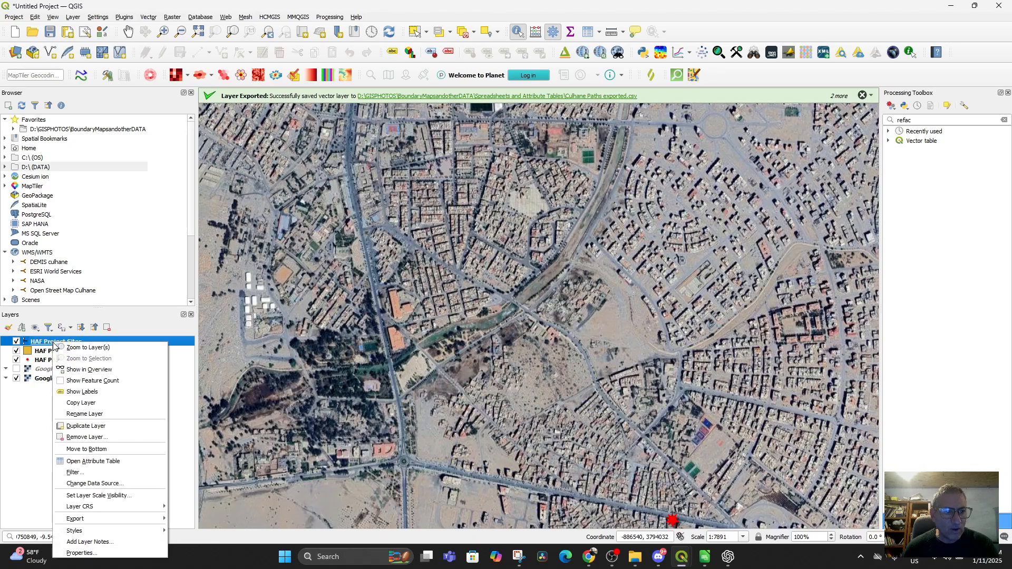
pyautogui.click(88, 414)
pyautogui.click(32, 391)
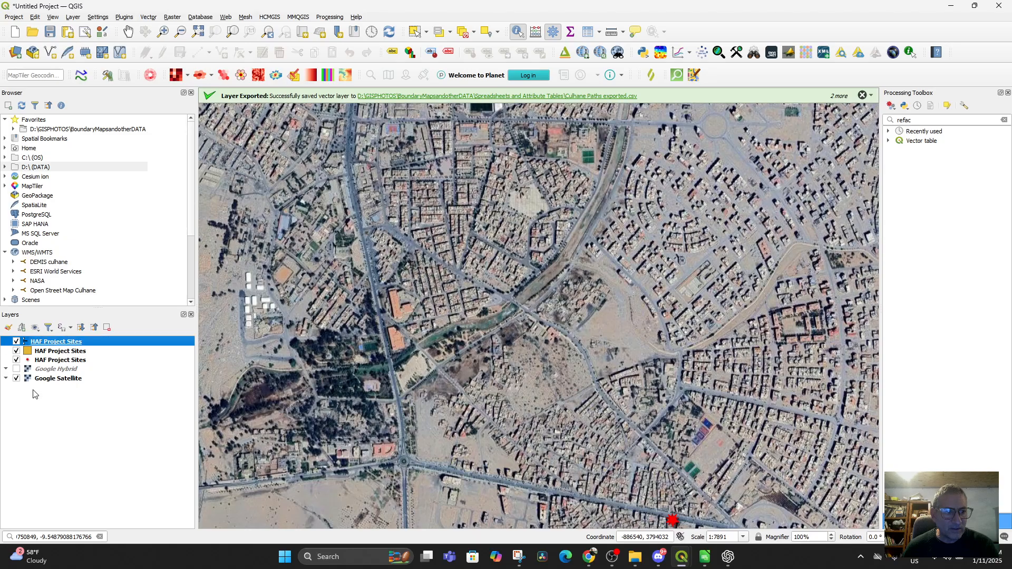
pyautogui.rightClick(30, 342)
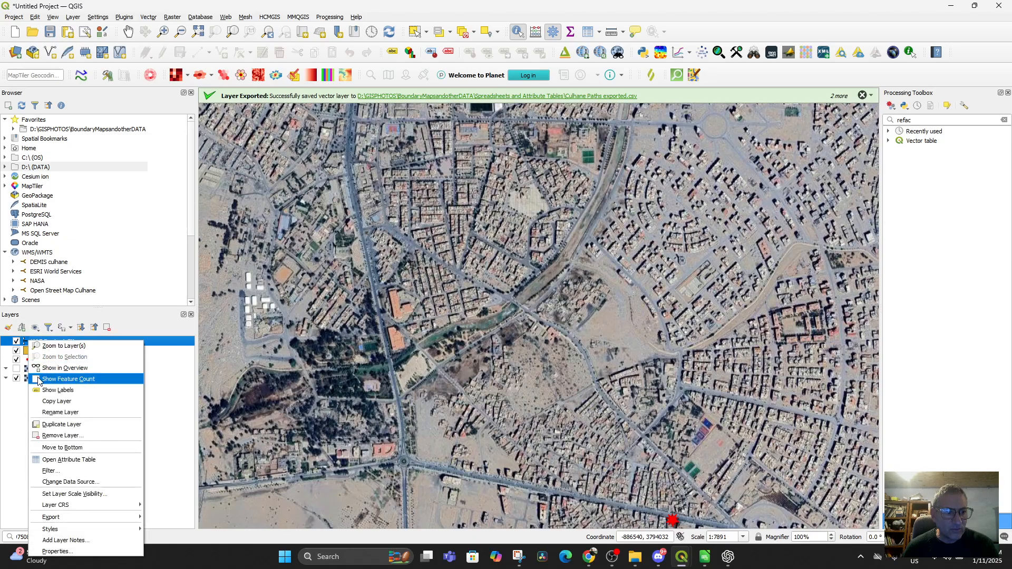
pyautogui.click(60, 436)
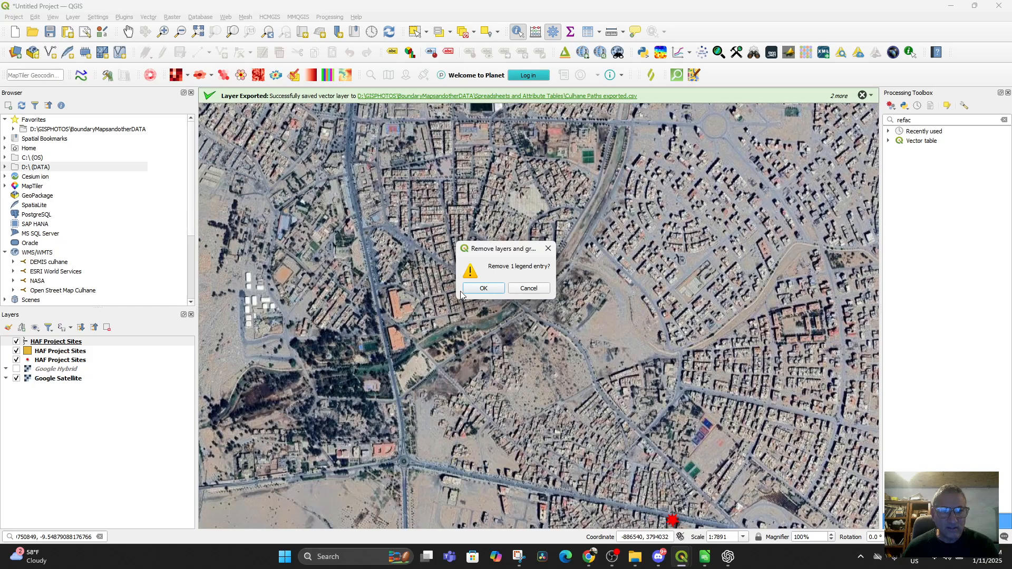
pyautogui.click(473, 289)
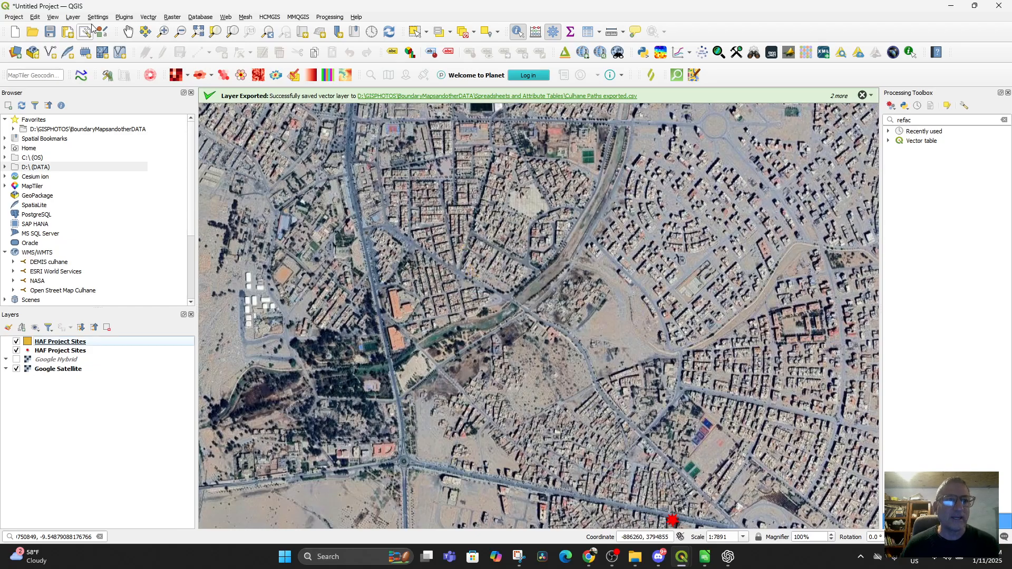
# Step: Start adding a delimited text layer with HAF Project Sites.csv from the Spreadsheets and Attribute Tables folder as its source
pyautogui.click(75, 18)
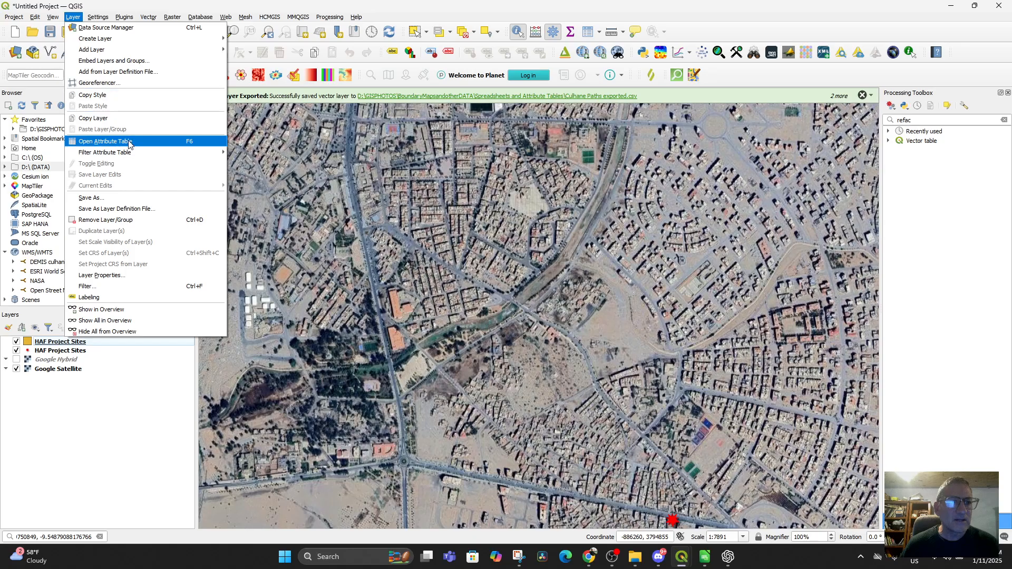
pyautogui.moveTo(129, 51)
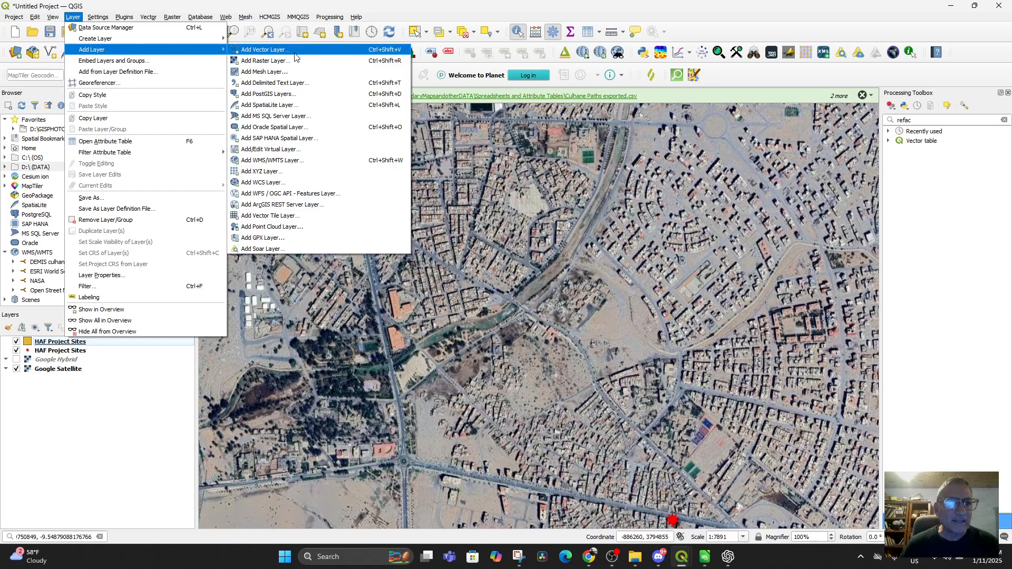
pyautogui.click(289, 84)
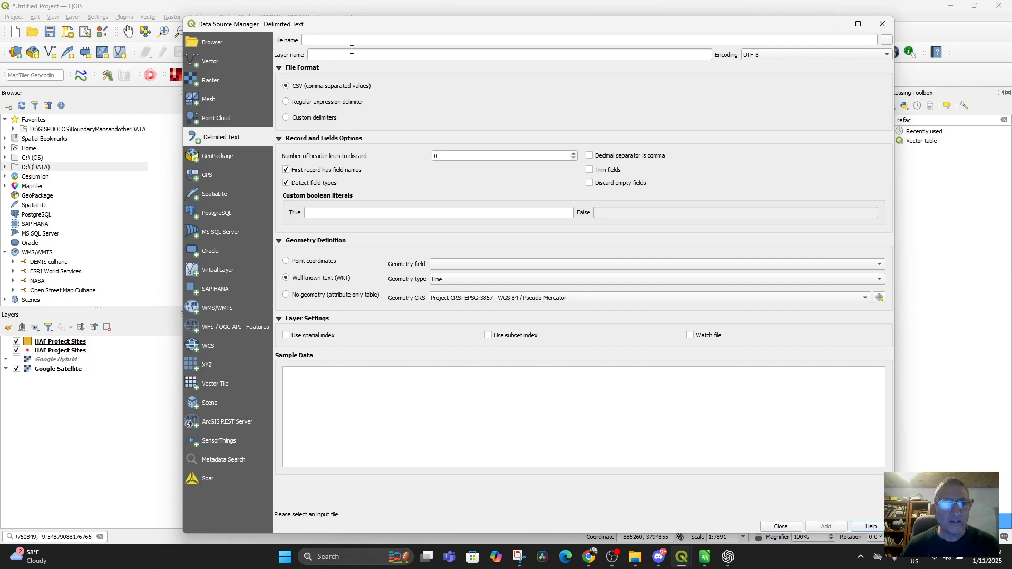
pyautogui.click(886, 40)
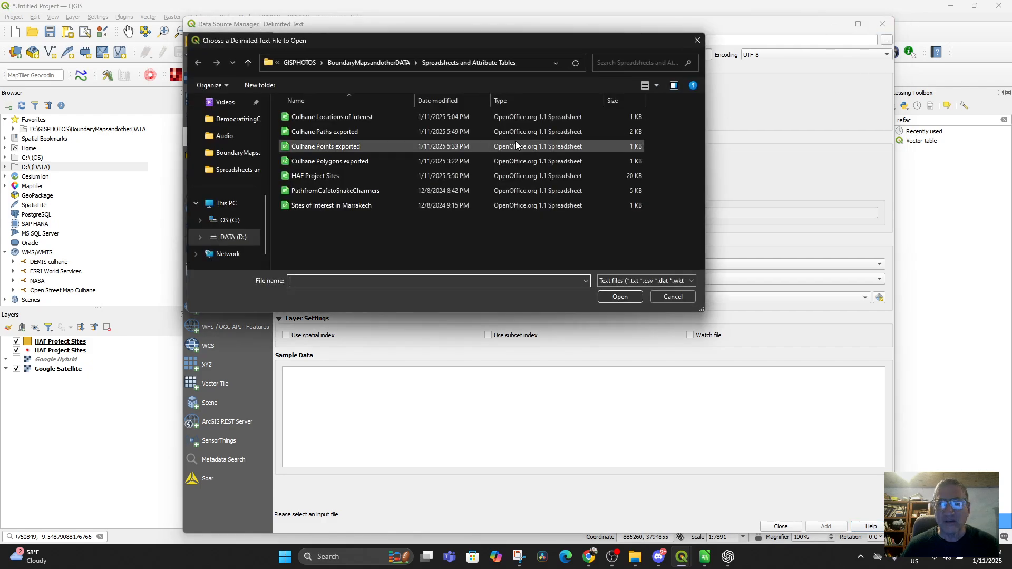
pyautogui.doubleClick(316, 175)
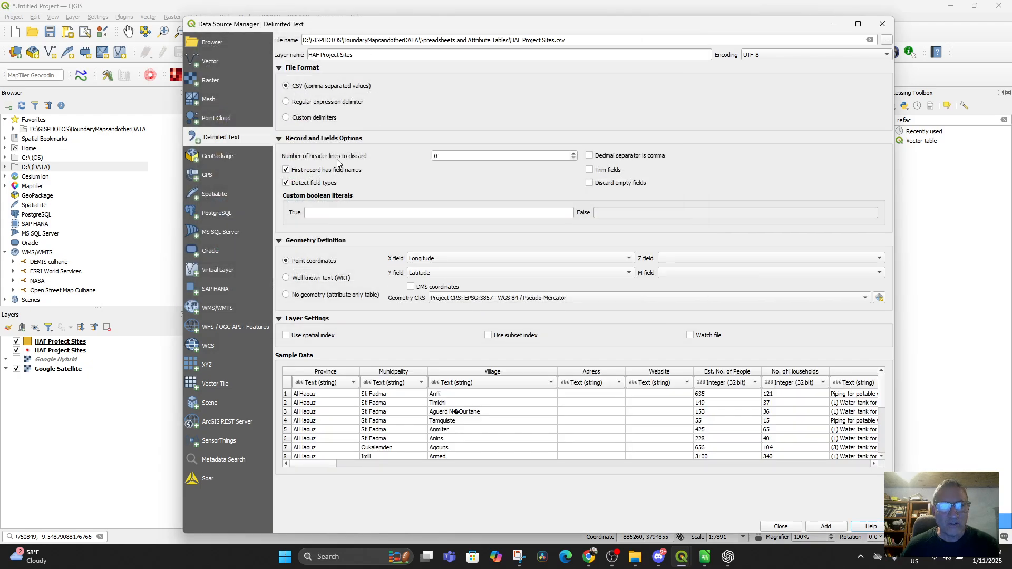
# Step: Add the layer with well known text geometry from the LineWKT field, geometry type Line and Default CRS EPSG:4326 - WGS 84
pyautogui.click(285, 278)
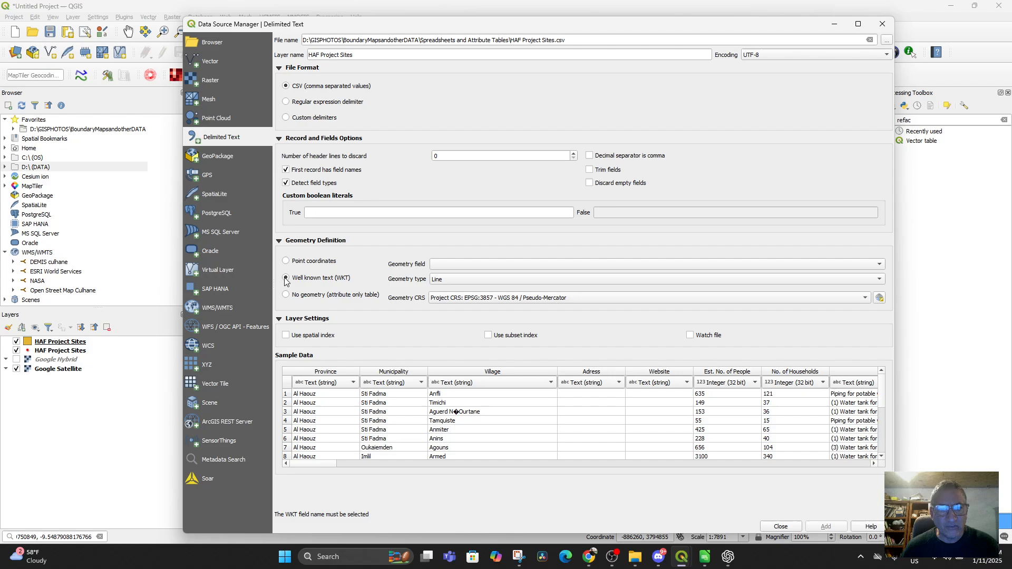
pyautogui.click(469, 263)
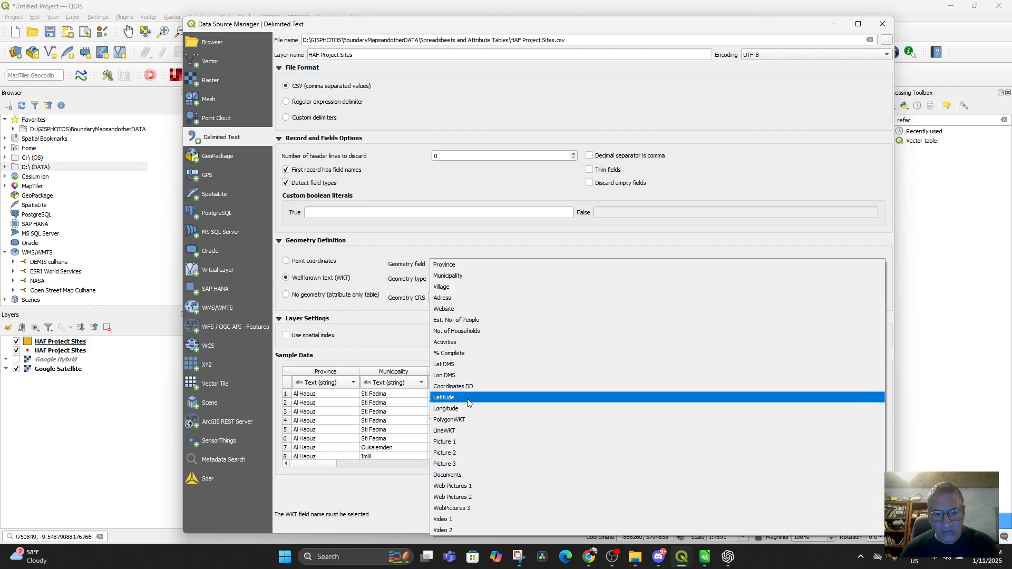
pyautogui.click(464, 431)
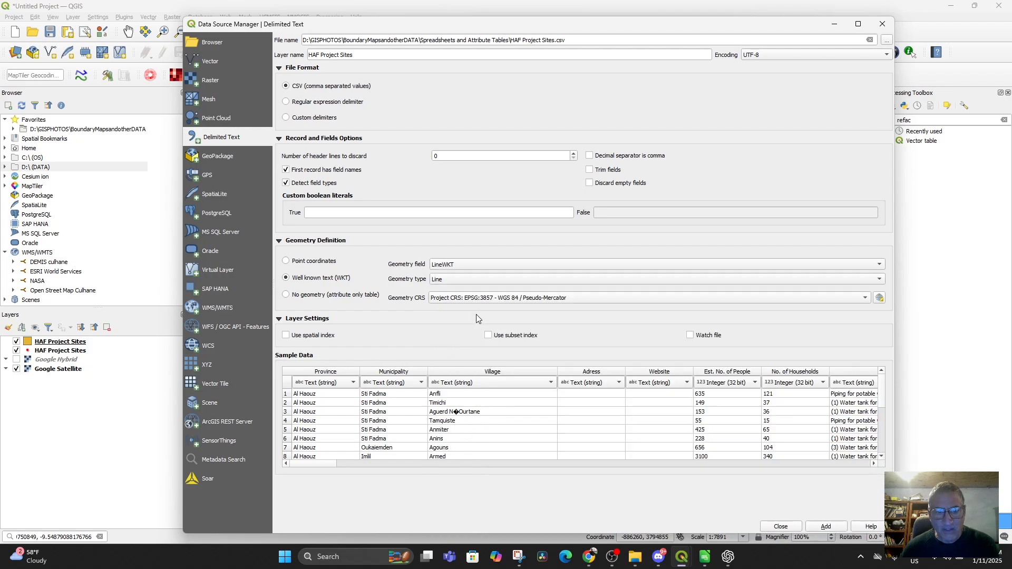
pyautogui.click(483, 280)
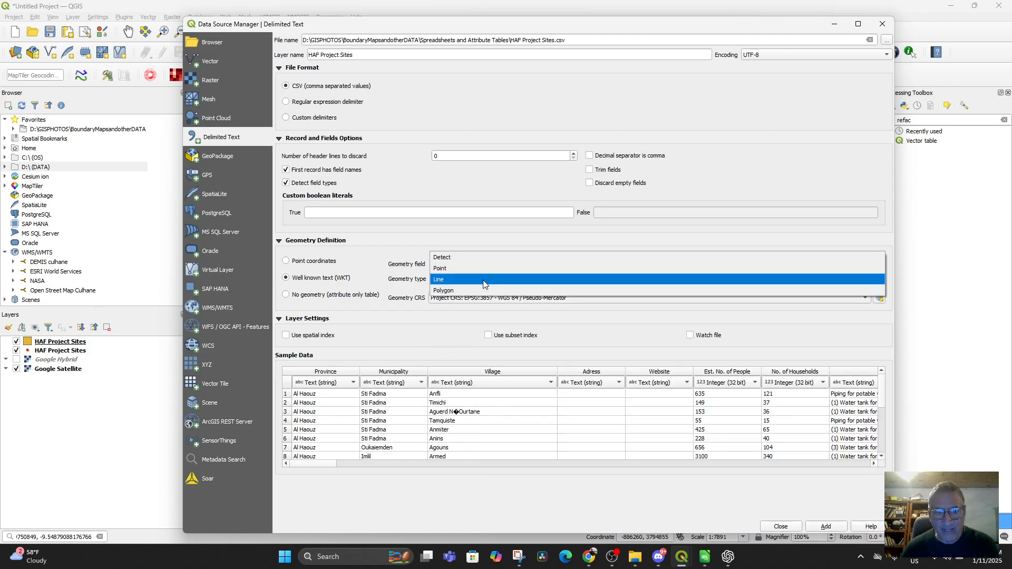
pyautogui.click(484, 283)
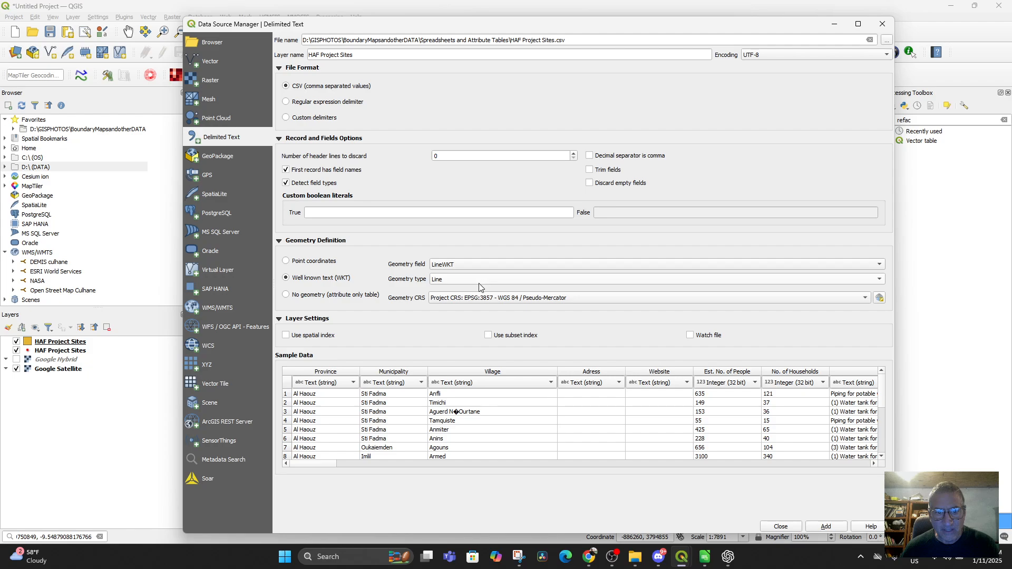
pyautogui.click(537, 300)
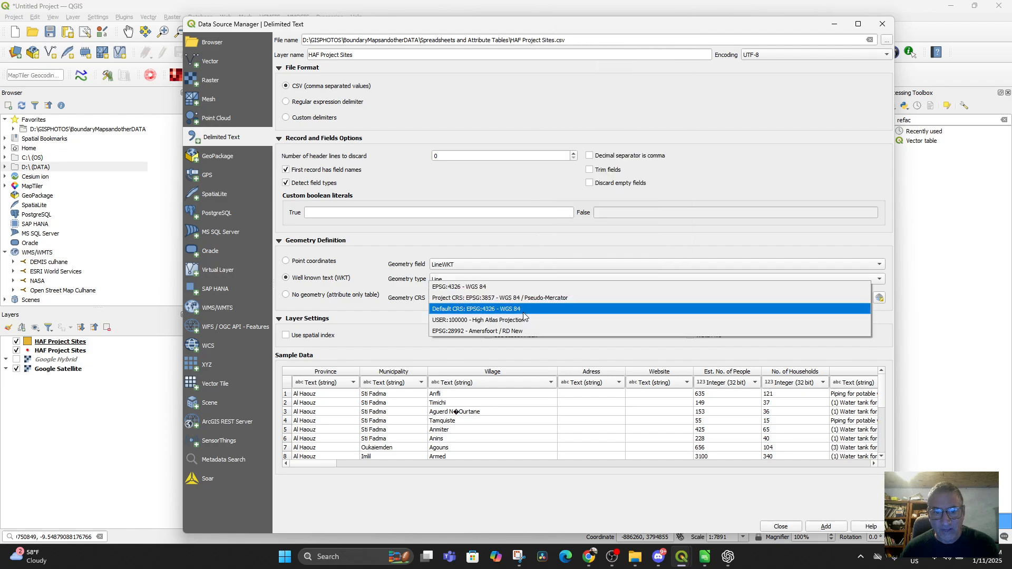
pyautogui.click(526, 308)
pyautogui.scroll(-3, 635, 382)
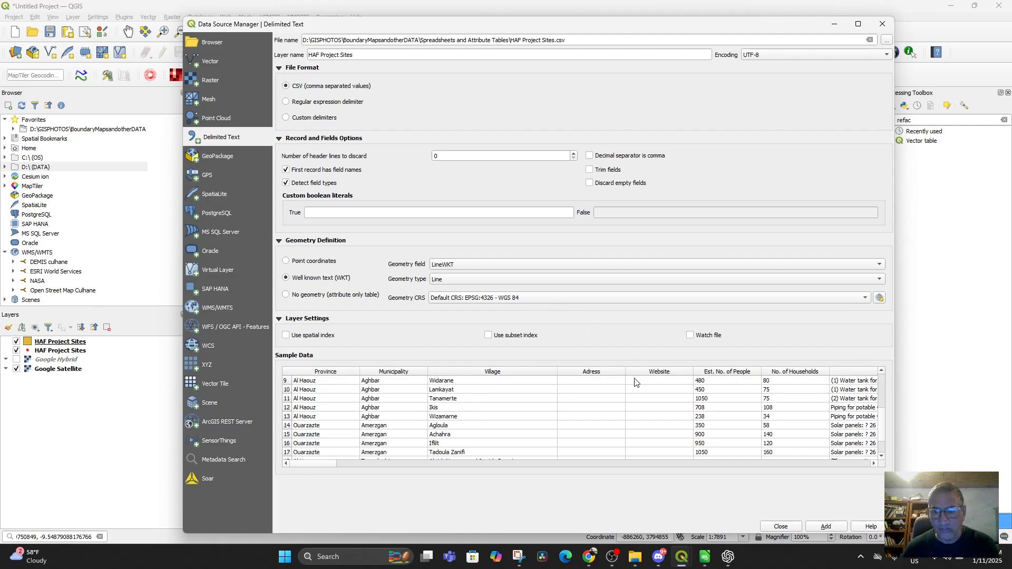
pyautogui.click(832, 530)
pyautogui.click(781, 527)
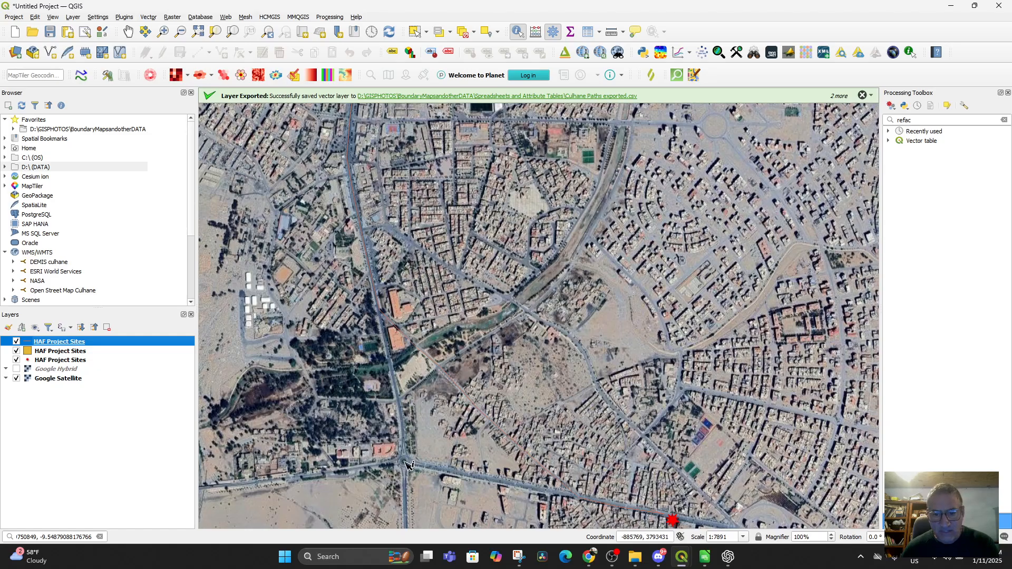
# Step: Choose the pattern circles preset as the symbol for the new HAF Project Sites line layer
pyautogui.rightClick(44, 348)
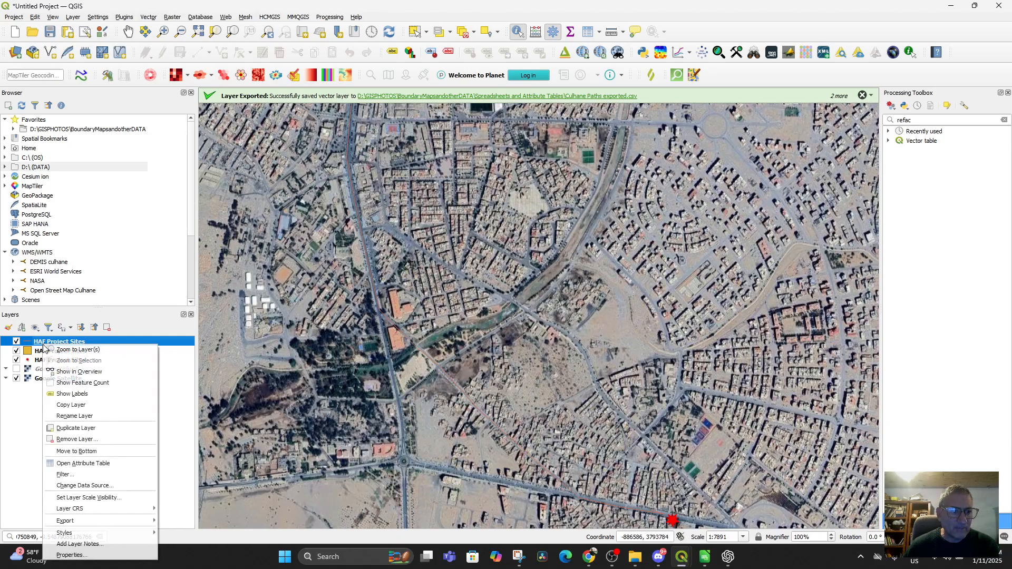
pyautogui.click(38, 345)
pyautogui.doubleClick(38, 345)
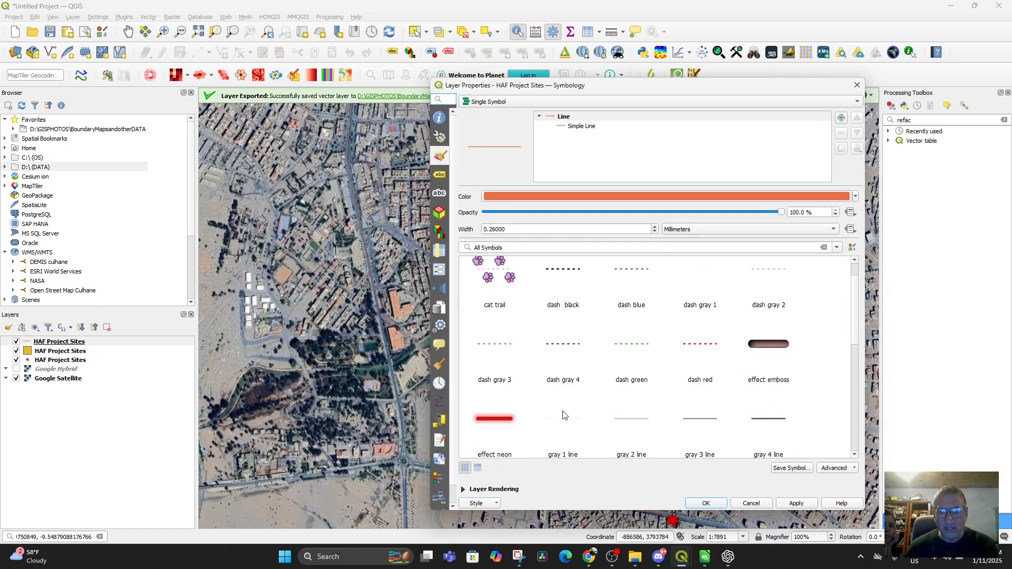
pyautogui.scroll(-2, 536, 405)
pyautogui.click(493, 354)
pyautogui.scroll(2, 662, 368)
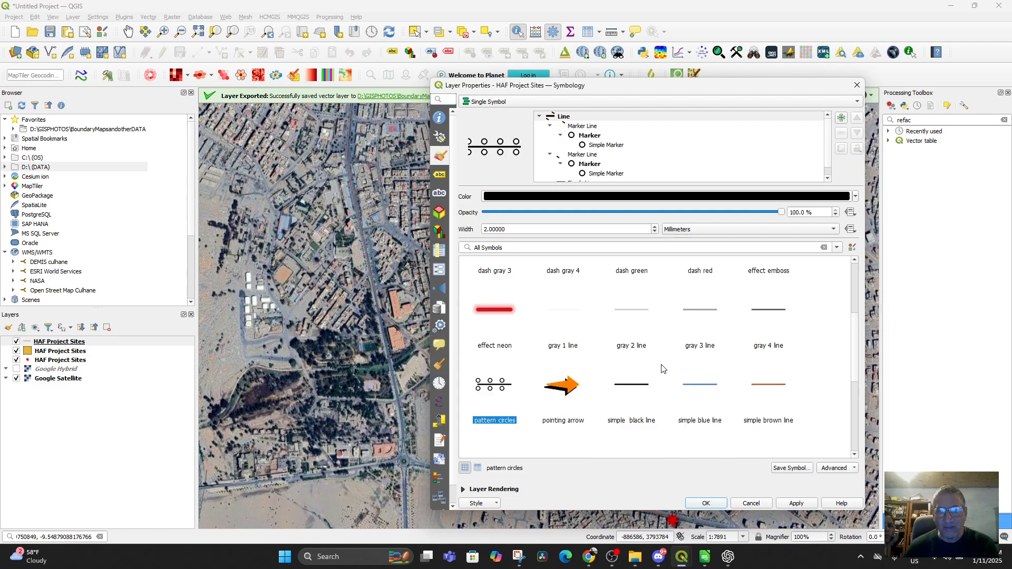
# Step: Set the pattern circles line symbol's color to red and apply it to the map
pyautogui.click(583, 202)
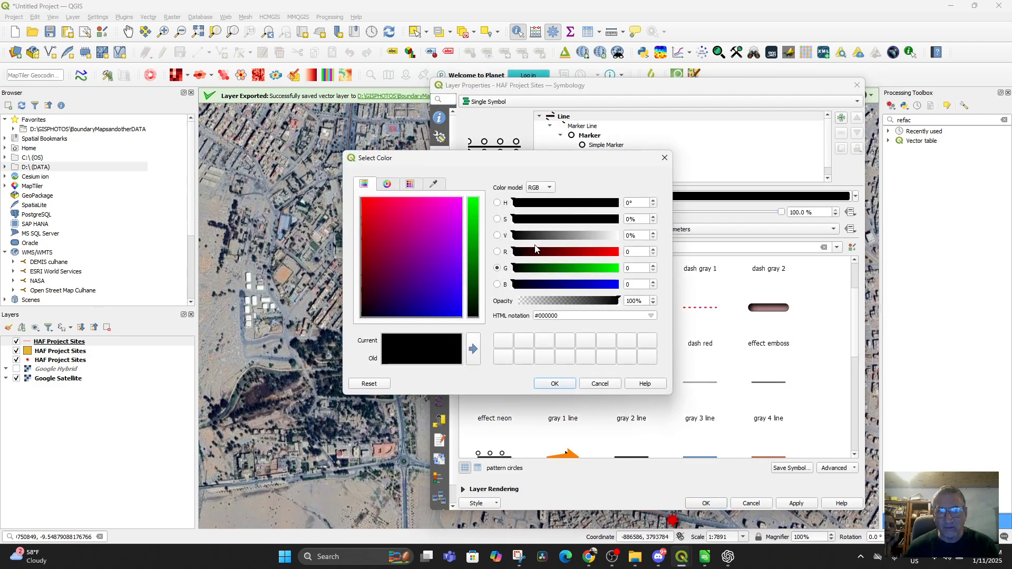
pyautogui.click(373, 210)
pyautogui.click(555, 384)
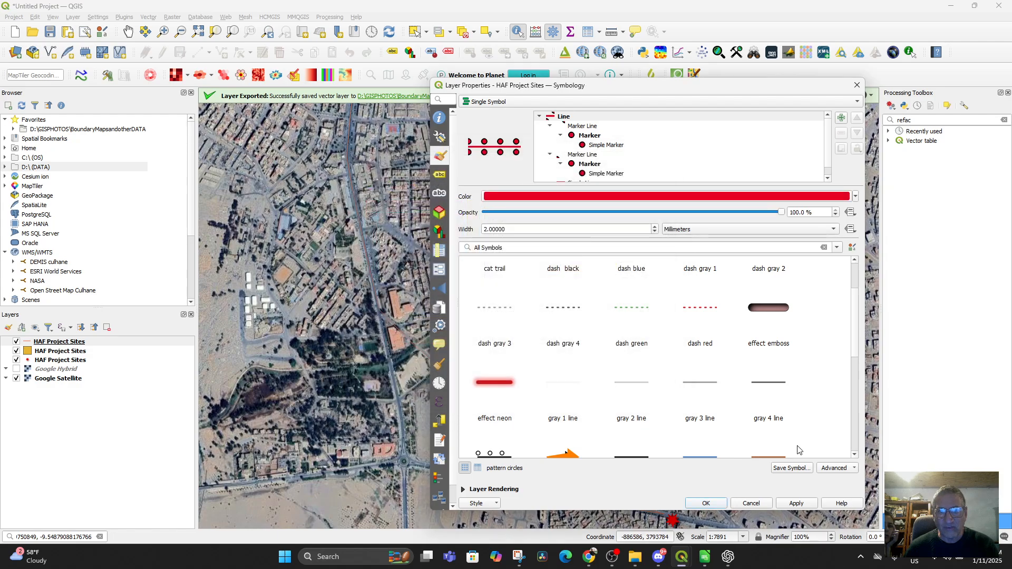
pyautogui.click(793, 504)
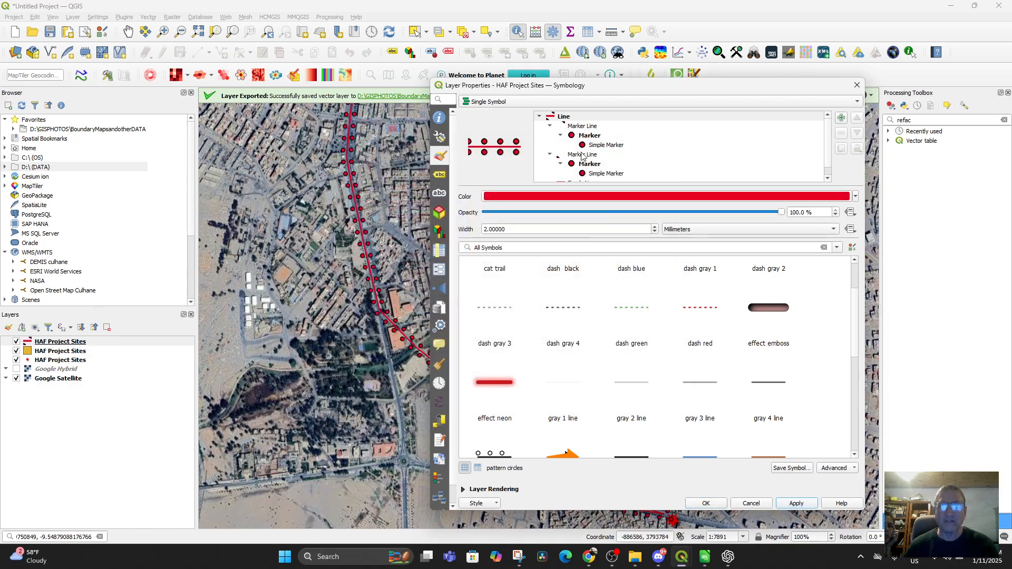
# Step: Recolor the pattern circles line symbol light green, apply the symbology, and view the styled path among the site markers
pyautogui.click(553, 198)
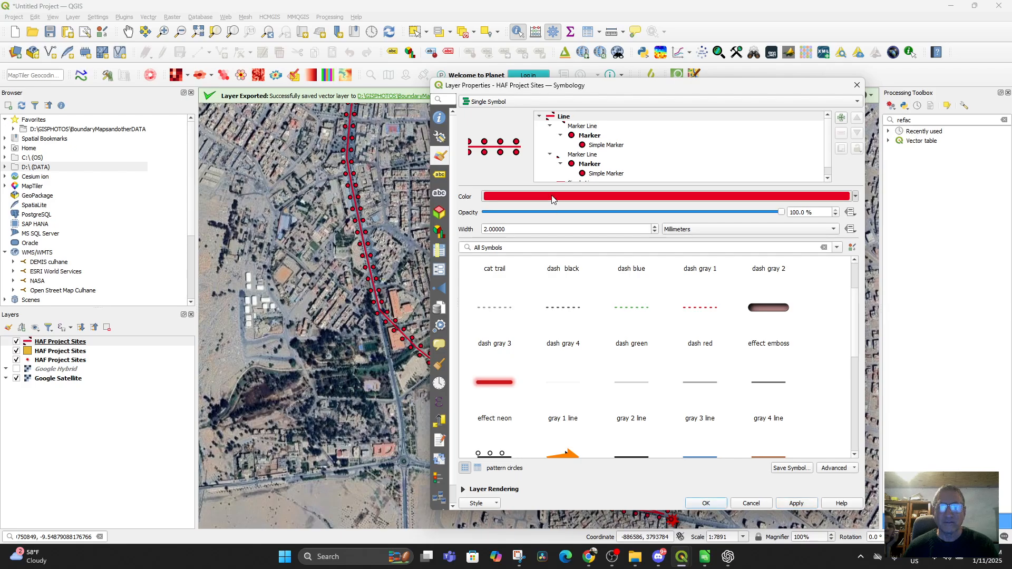
pyautogui.click(549, 203)
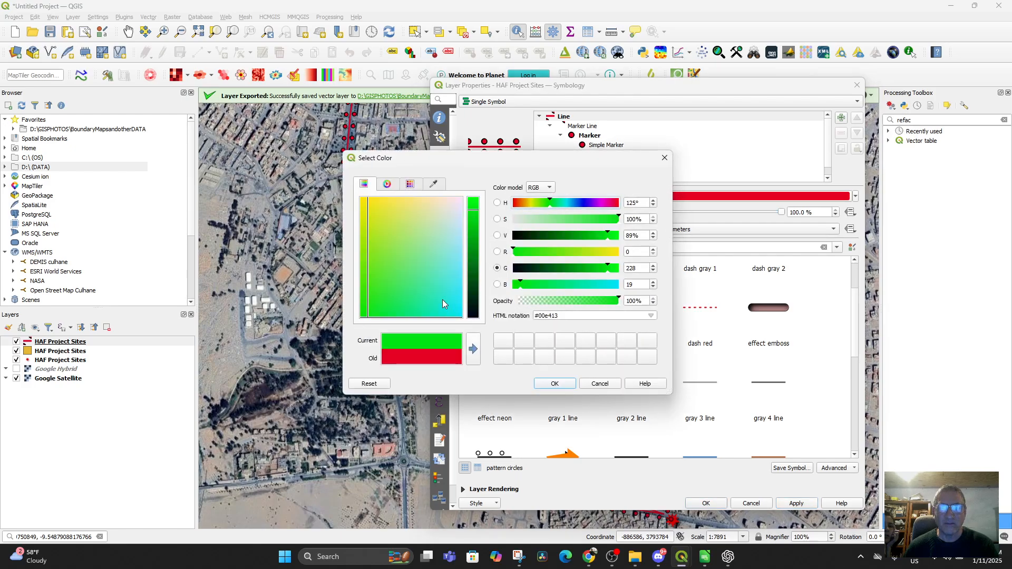
pyautogui.click(373, 248)
pyautogui.click(552, 384)
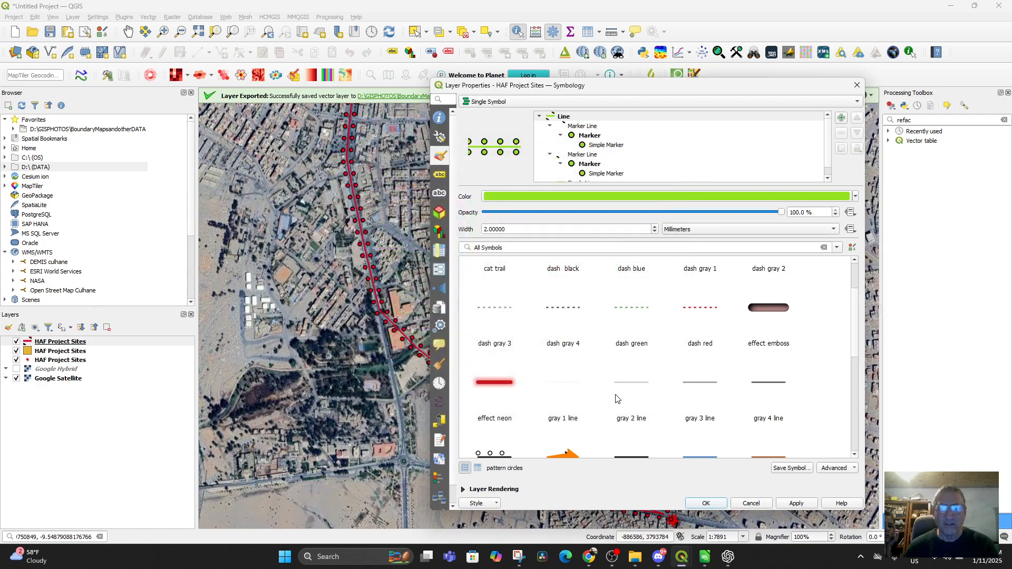
pyautogui.click(795, 503)
pyautogui.click(705, 503)
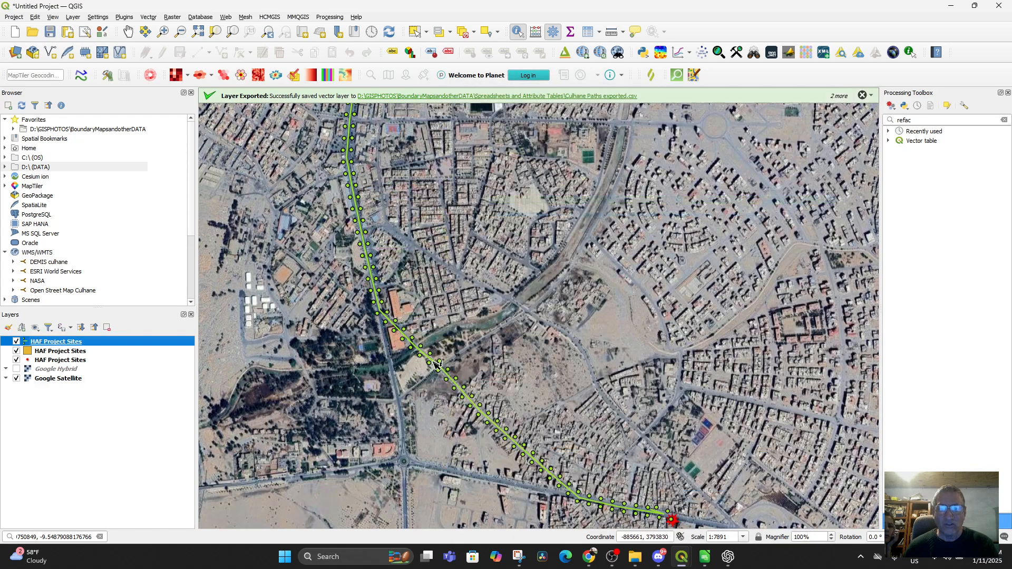
pyautogui.scroll(-3, 499, 336)
pyautogui.scroll(-4, 500, 336)
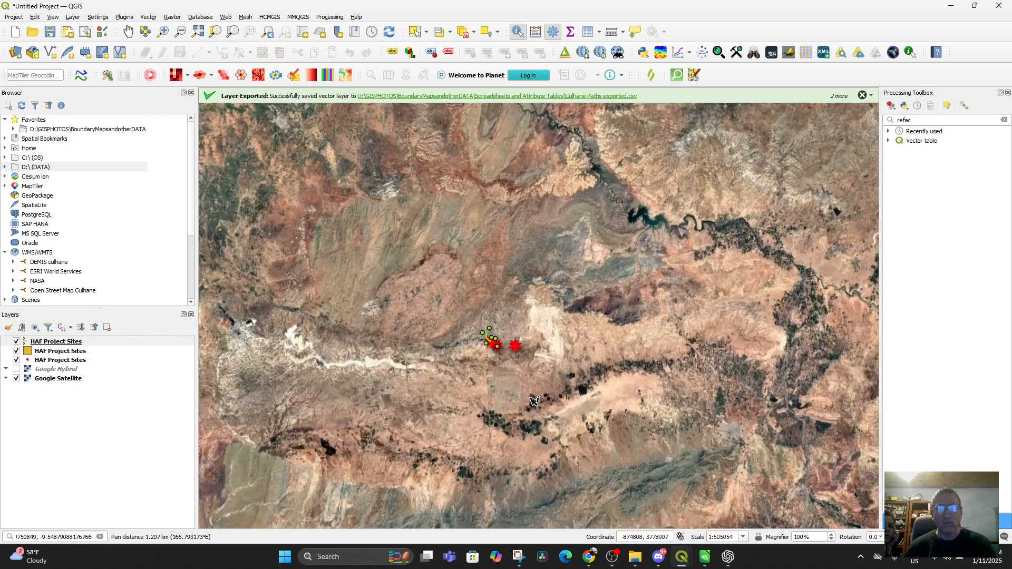
# Step: Examine the light green path between the two red site markers in the dense old-town quarter
pyautogui.scroll(5, 593, 242)
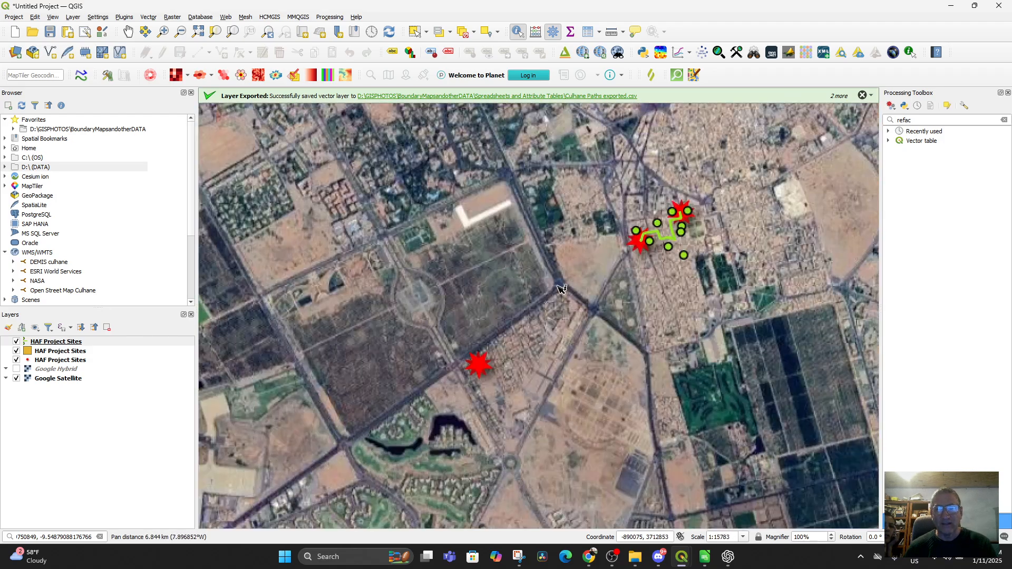
pyautogui.scroll(1, 561, 289)
pyautogui.moveTo(795, 219); pyautogui.dragTo(602, 328)
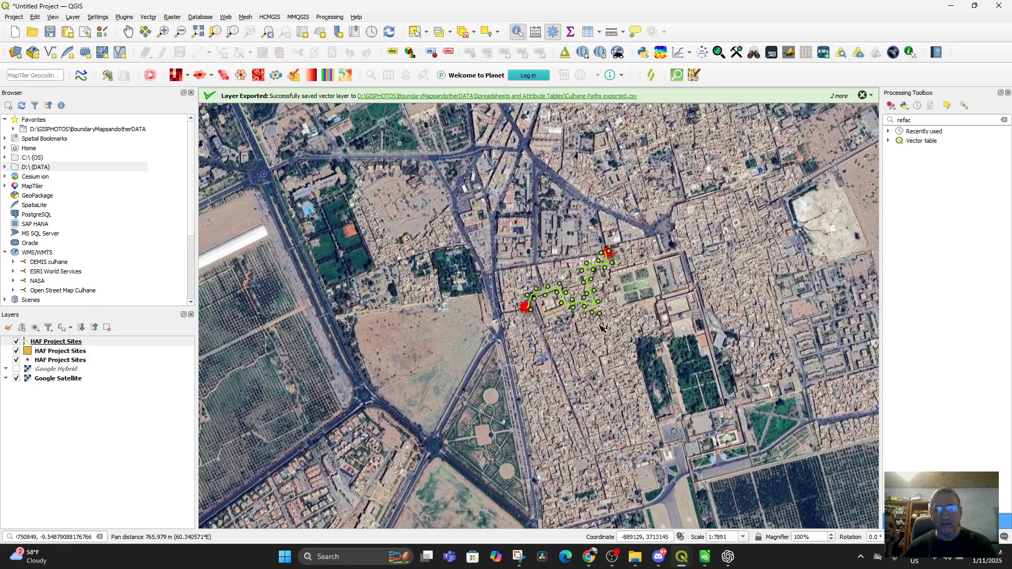
pyautogui.scroll(2, 609, 299)
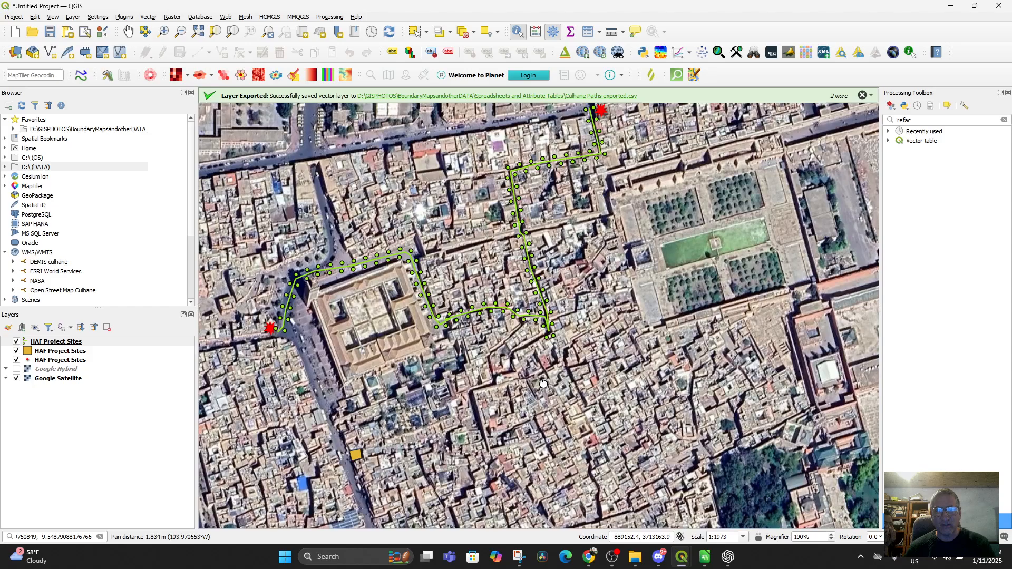
pyautogui.moveTo(500, 396); pyautogui.dragTo(580, 370)
# Step: Survey the satellite map southwest along the site markers to locate the other green path in the coastal city
pyautogui.scroll(-3, 557, 360)
pyautogui.moveTo(474, 498); pyautogui.dragTo(557, 177)
pyautogui.moveTo(538, 318); pyautogui.dragTo(666, 119)
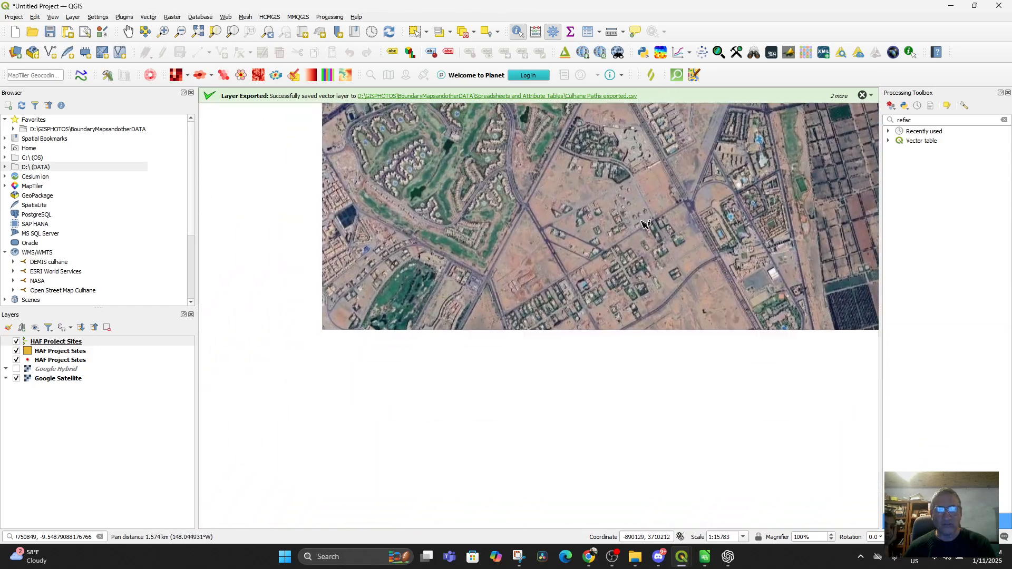
pyautogui.moveTo(616, 324); pyautogui.dragTo(748, 89)
pyautogui.moveTo(597, 348); pyautogui.dragTo(719, 114)
pyautogui.scroll(-4, 720, 114)
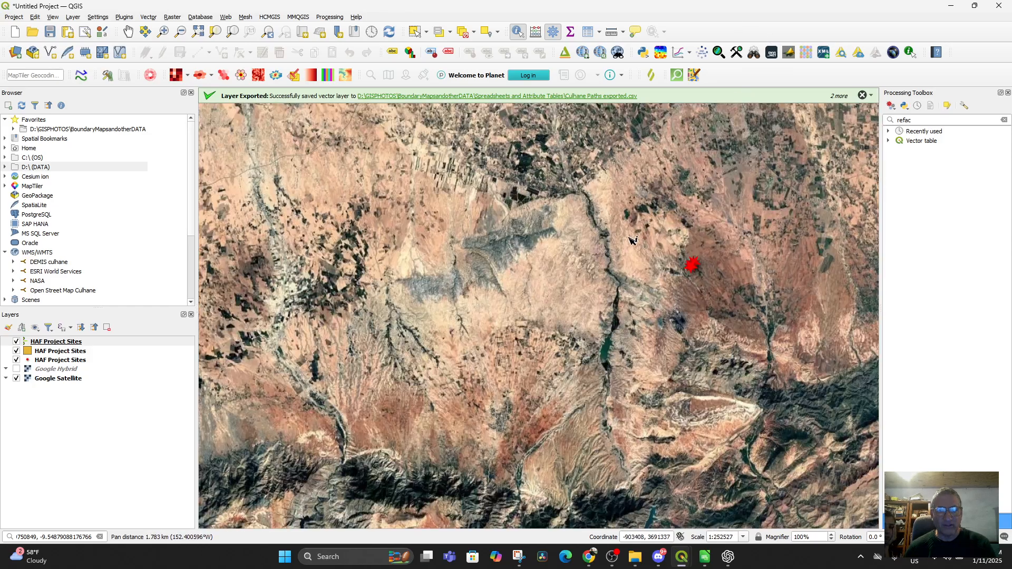
pyautogui.moveTo(672, 269); pyautogui.dragTo(767, 96)
pyautogui.moveTo(641, 274); pyautogui.dragTo(783, 150)
pyautogui.scroll(-4, 781, 152)
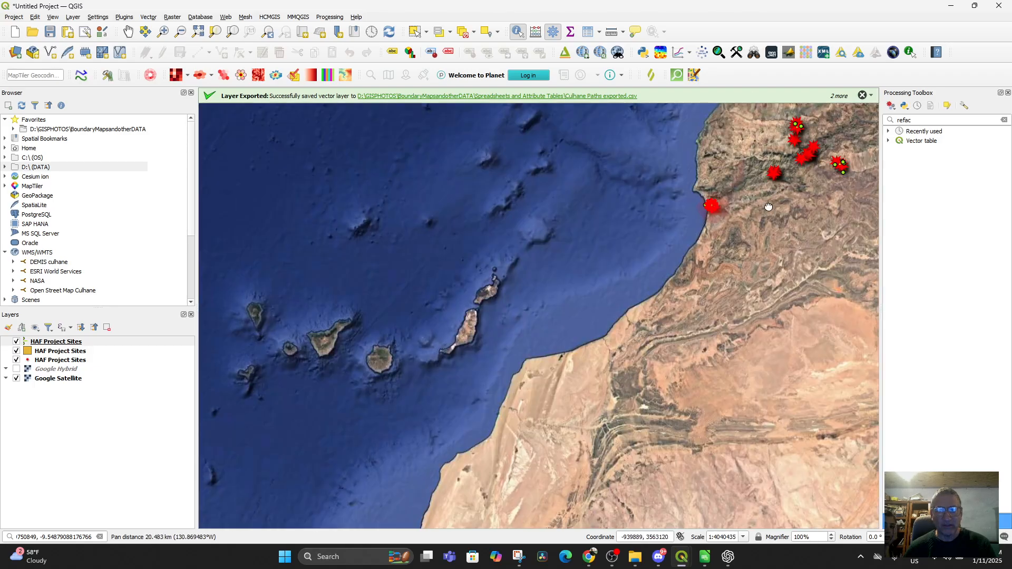
pyautogui.moveTo(717, 179); pyautogui.dragTo(669, 260)
pyautogui.scroll(3, 670, 260)
pyautogui.moveTo(665, 325); pyautogui.dragTo(594, 251)
pyautogui.scroll(2, 594, 251)
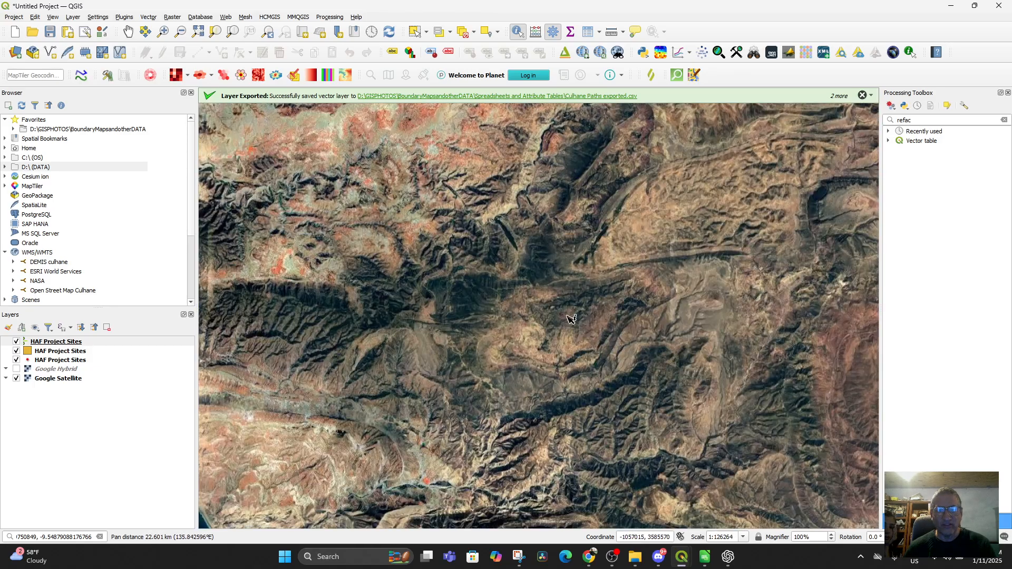
pyautogui.moveTo(537, 387); pyautogui.dragTo(657, 112)
pyautogui.moveTo(645, 462); pyautogui.dragTo(627, 316)
pyautogui.scroll(3, 628, 318)
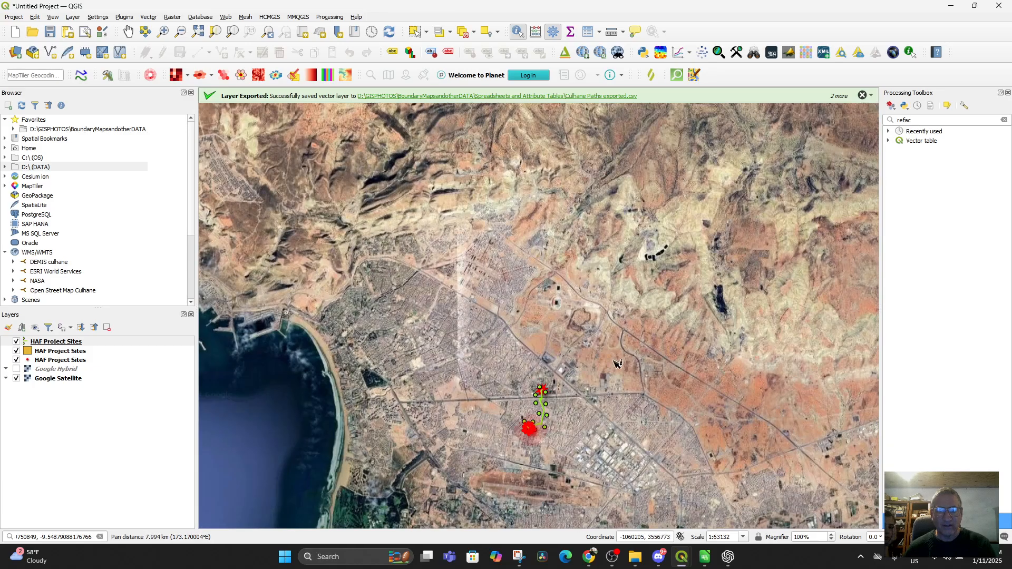
# Step: Examine the coastal city's green path and its northern end marker among the campus buildings
pyautogui.scroll(1, 601, 266)
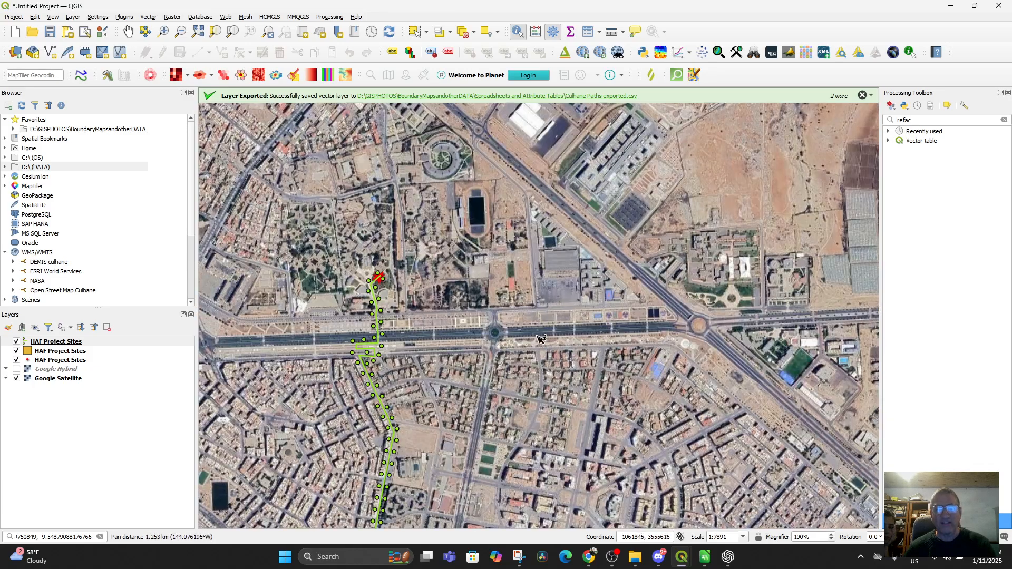
pyautogui.moveTo(304, 316); pyautogui.dragTo(484, 156)
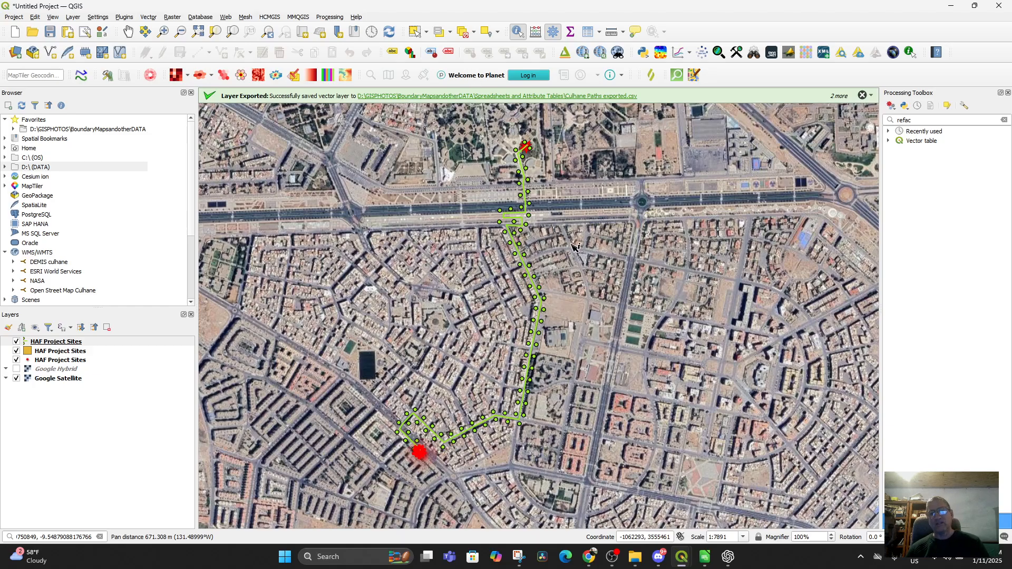
pyautogui.moveTo(598, 268); pyautogui.dragTo(609, 320)
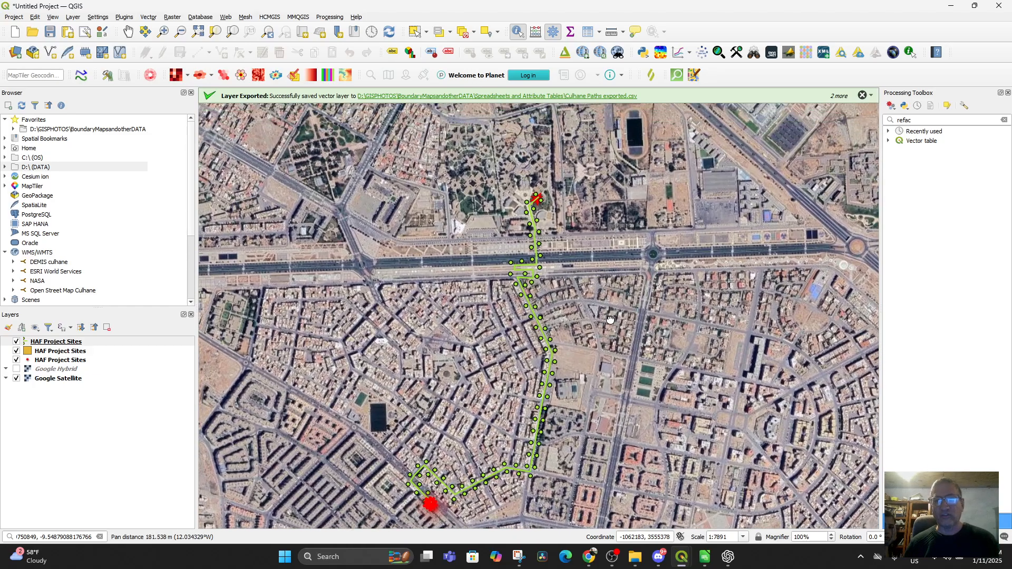
pyautogui.moveTo(592, 278); pyautogui.dragTo(614, 377)
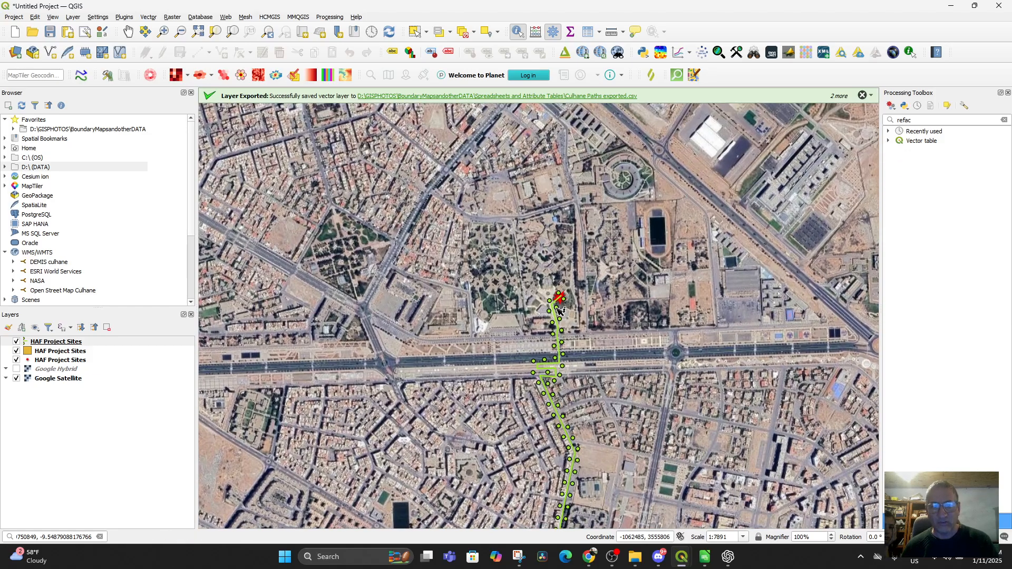
pyautogui.scroll(3, 599, 347)
pyautogui.moveTo(528, 266); pyautogui.dragTo(625, 529)
pyautogui.moveTo(488, 288); pyautogui.dragTo(604, 452)
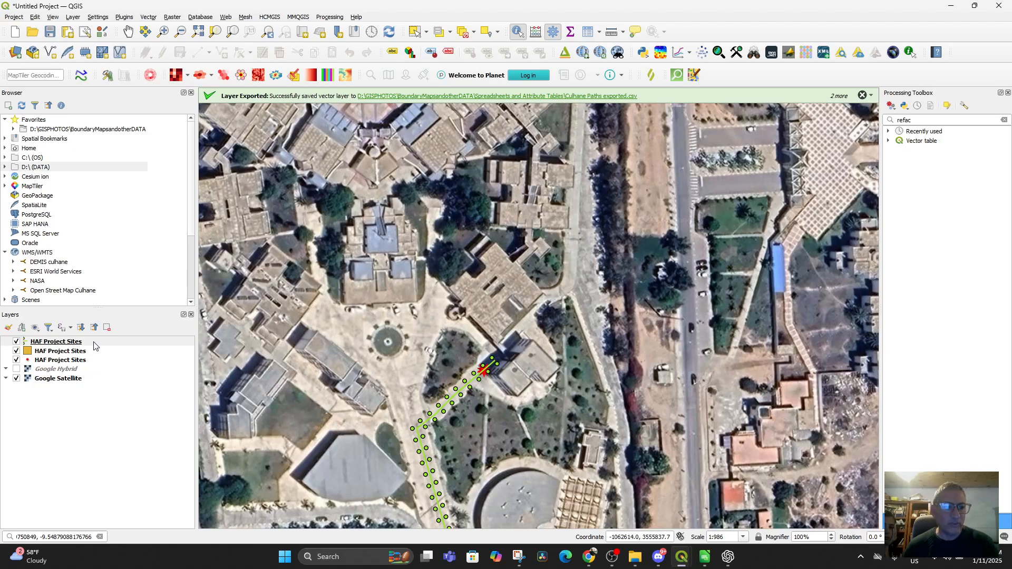
# Step: Set up a new GeoPackage layer using the existing Polygons of Interest database, with Polygon geometry and the Z dimension included
pyautogui.click(71, 17)
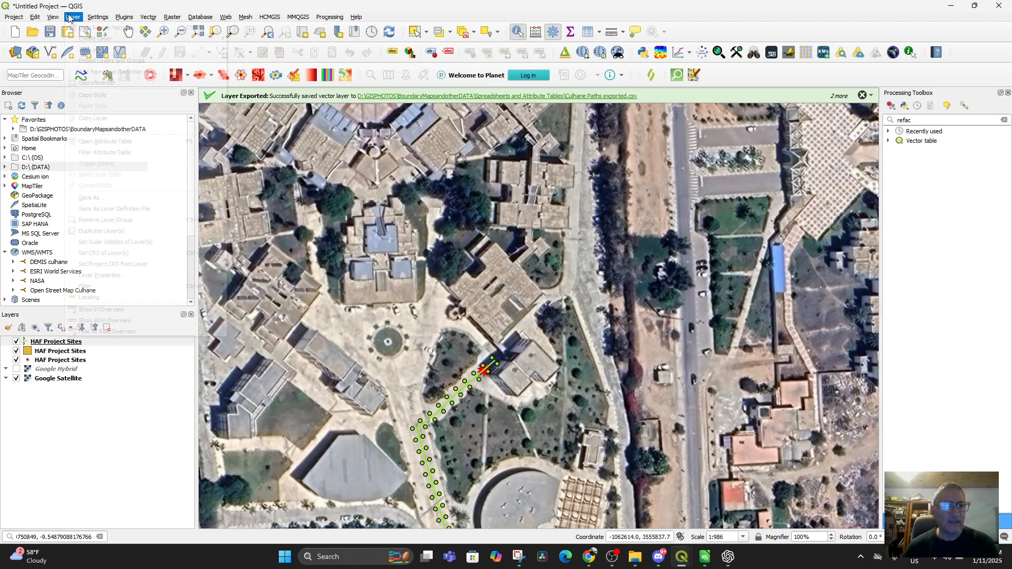
pyautogui.moveTo(89, 38)
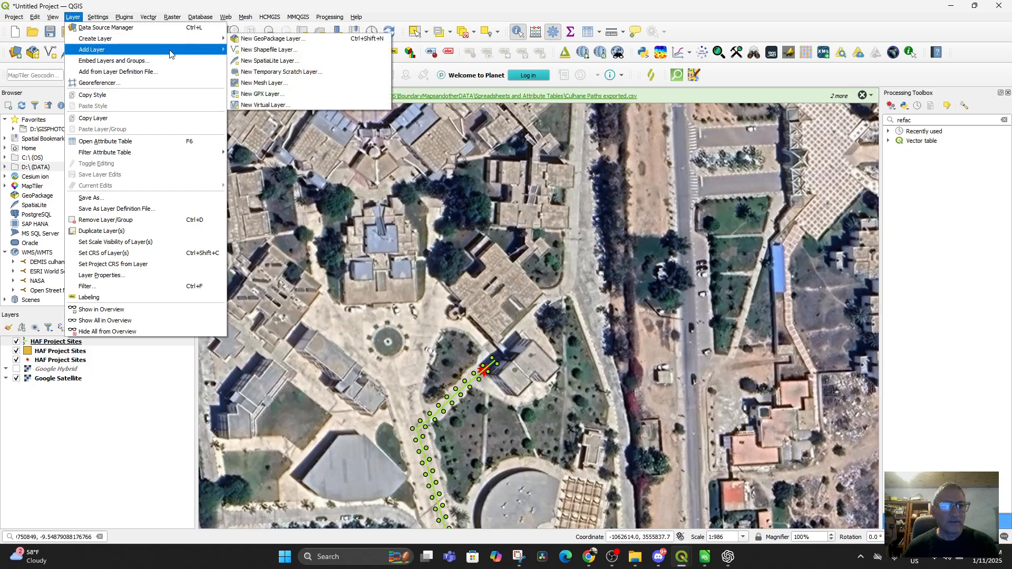
pyautogui.click(262, 40)
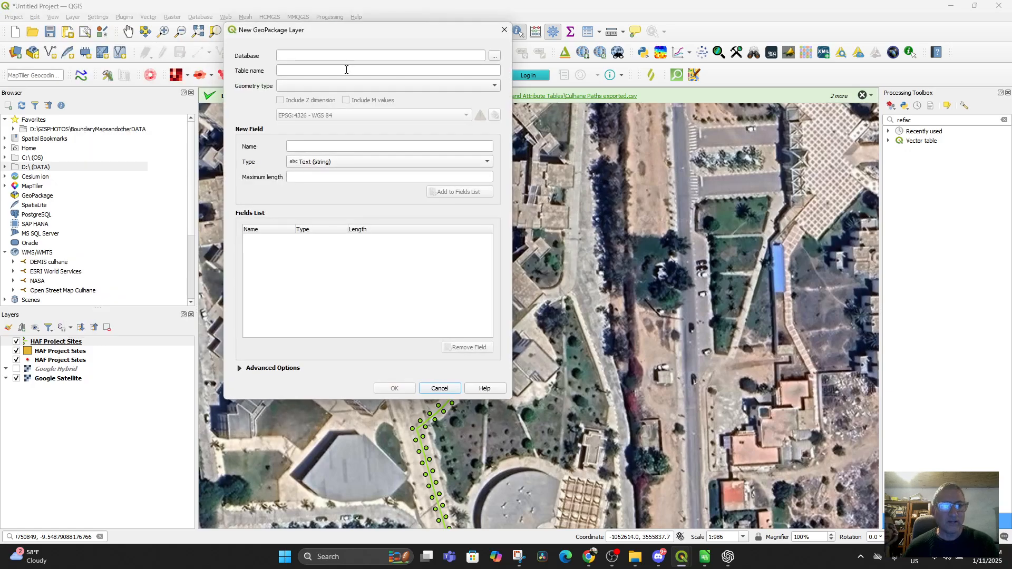
pyautogui.click(495, 56)
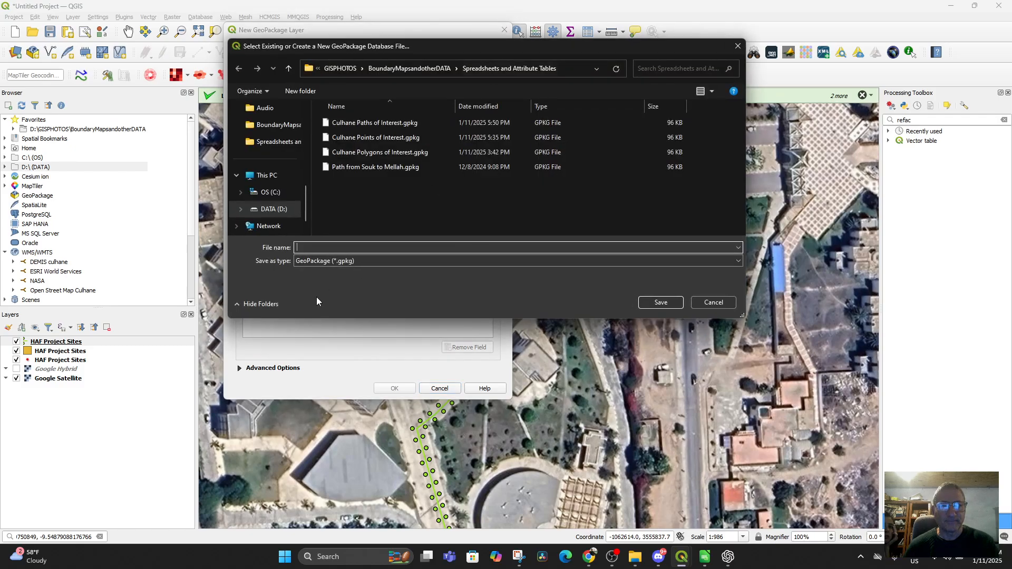
pyautogui.click(379, 156)
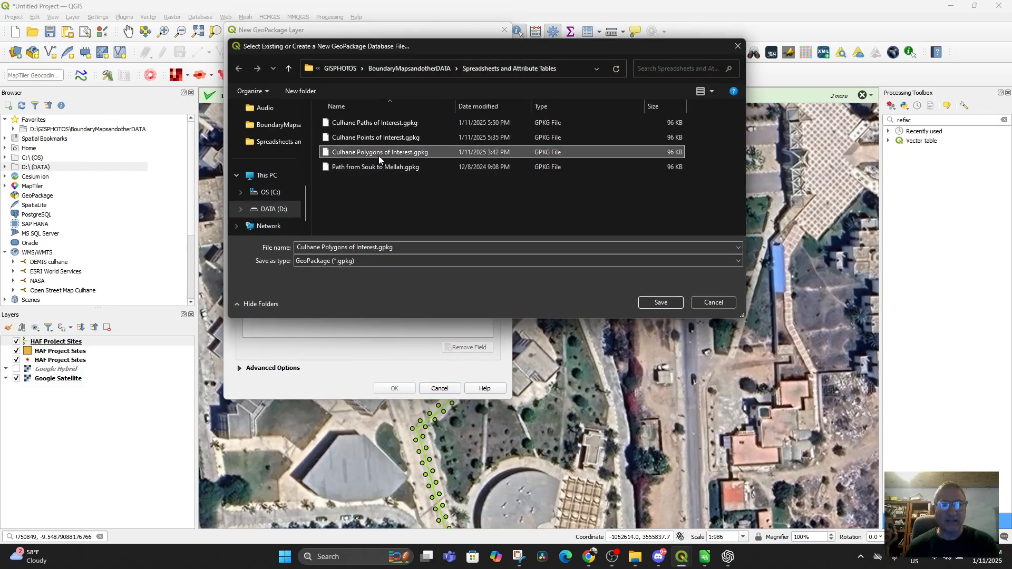
pyautogui.click(646, 303)
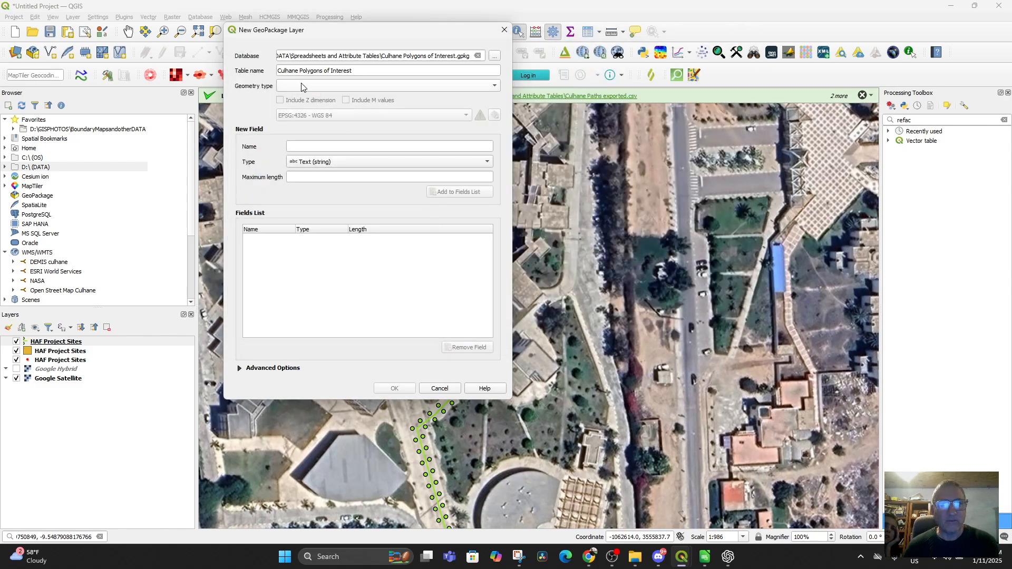
pyautogui.click(302, 85)
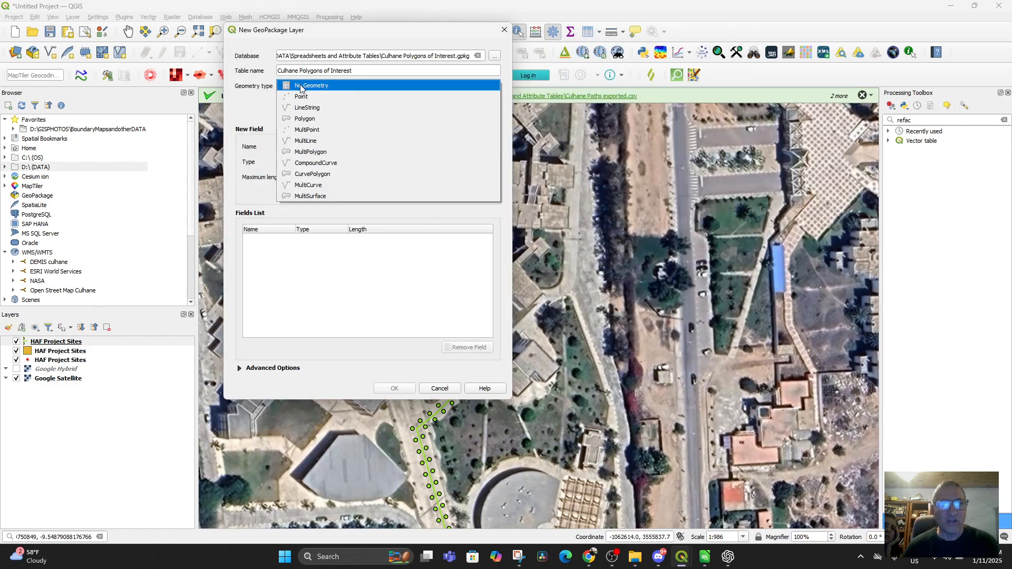
pyautogui.click(313, 119)
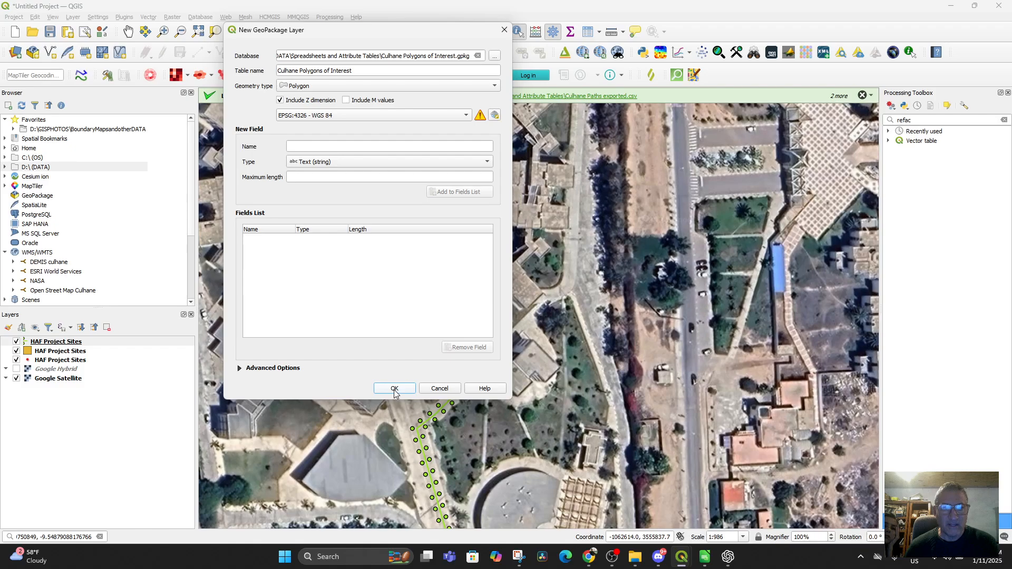
# Step: Add text fields Name and WKT and create the polygon layer, overwriting the existing GeoPackage file
pyautogui.click(324, 142)
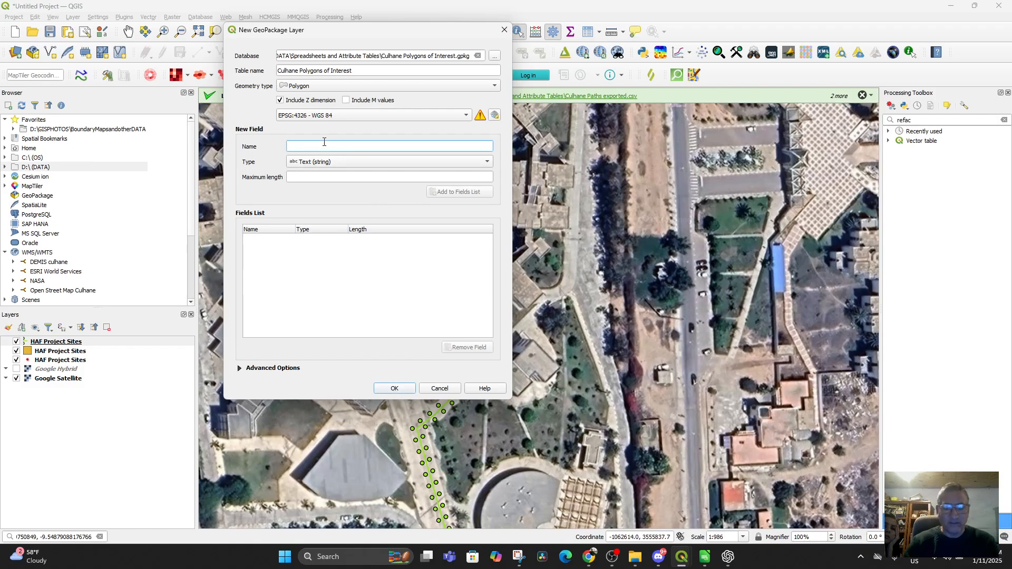
pyautogui.write('Name')
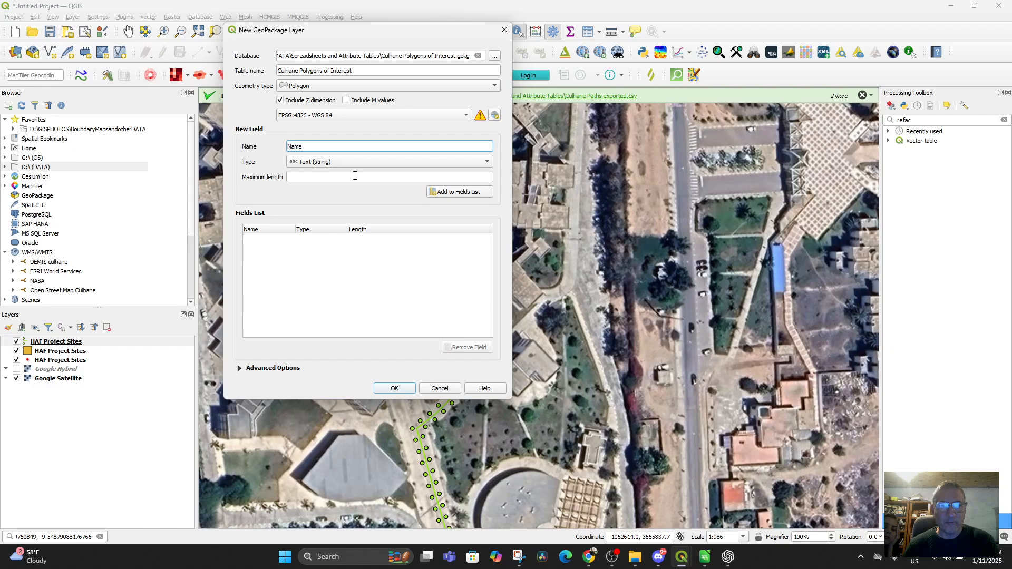
pyautogui.click(463, 196)
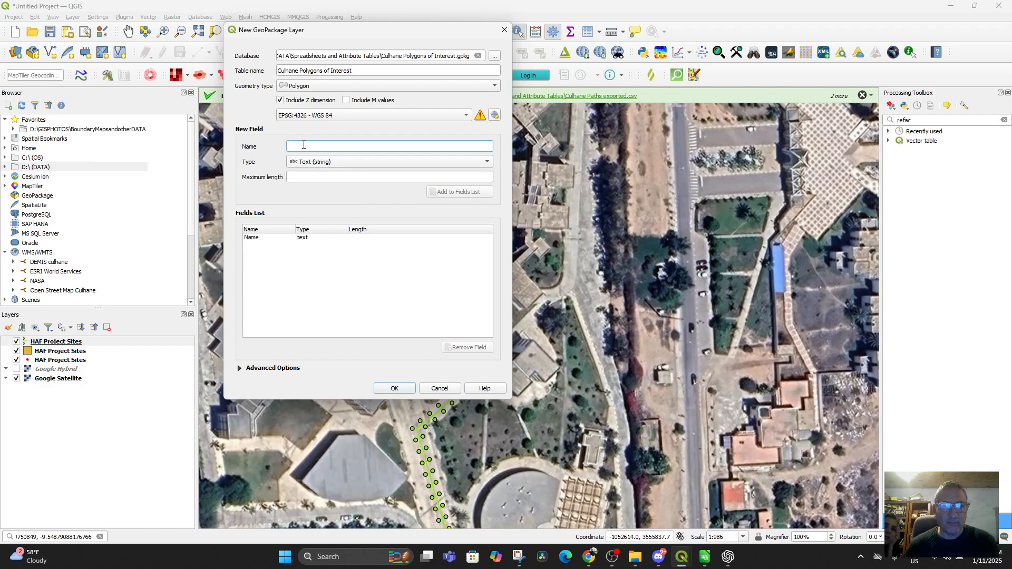
pyautogui.write('WKT')
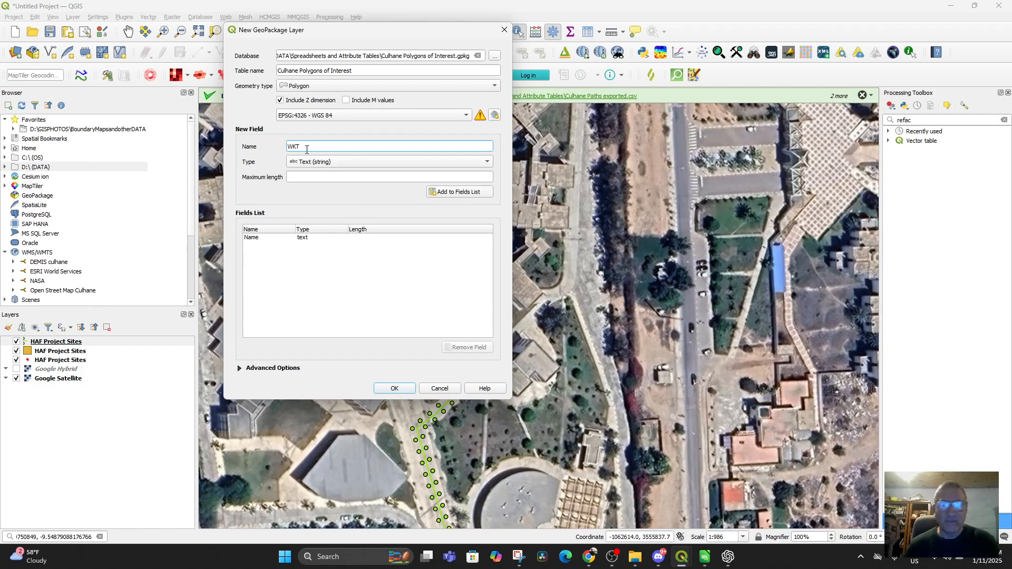
pyautogui.click(443, 193)
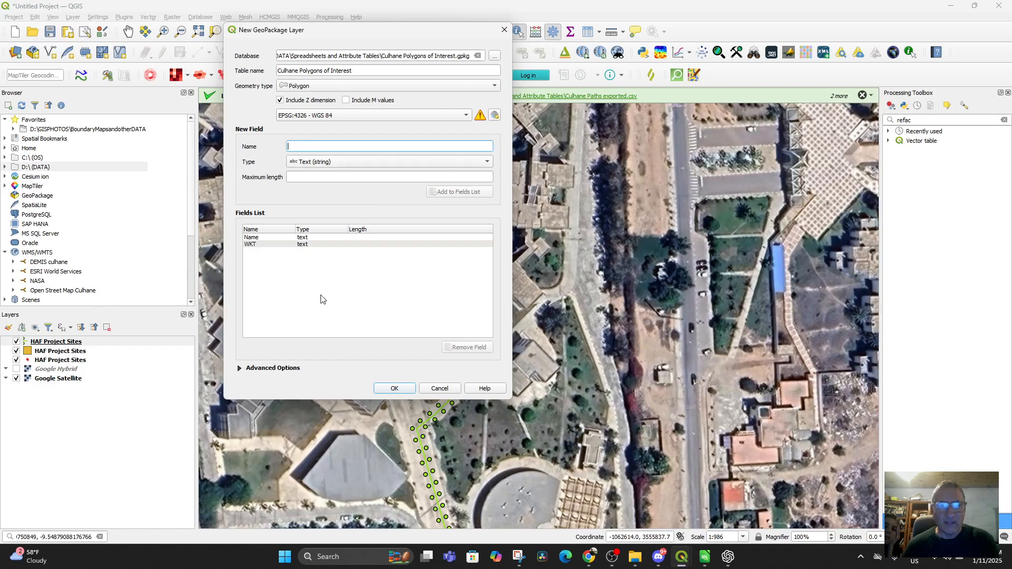
pyautogui.click(393, 391)
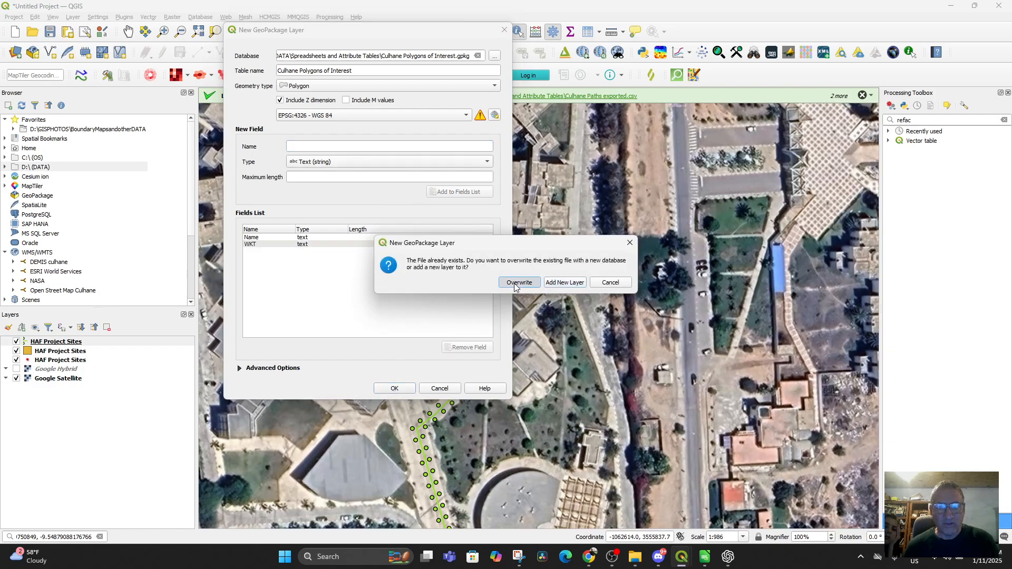
pyautogui.click(516, 285)
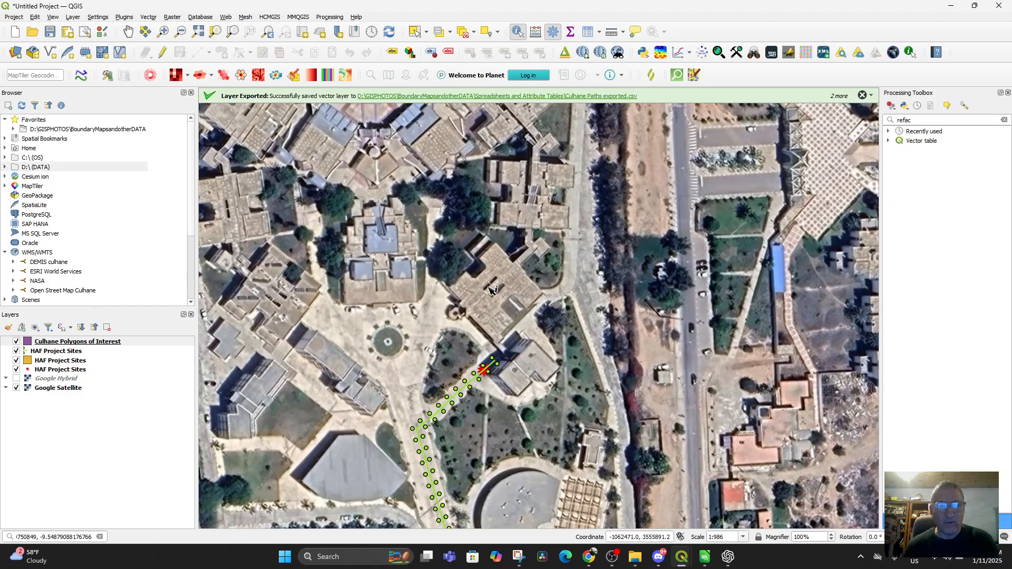
# Step: Digitize a polygon in the Polygons of Interest layer around the campus building just north of the green path's red end marker
pyautogui.click(54, 344)
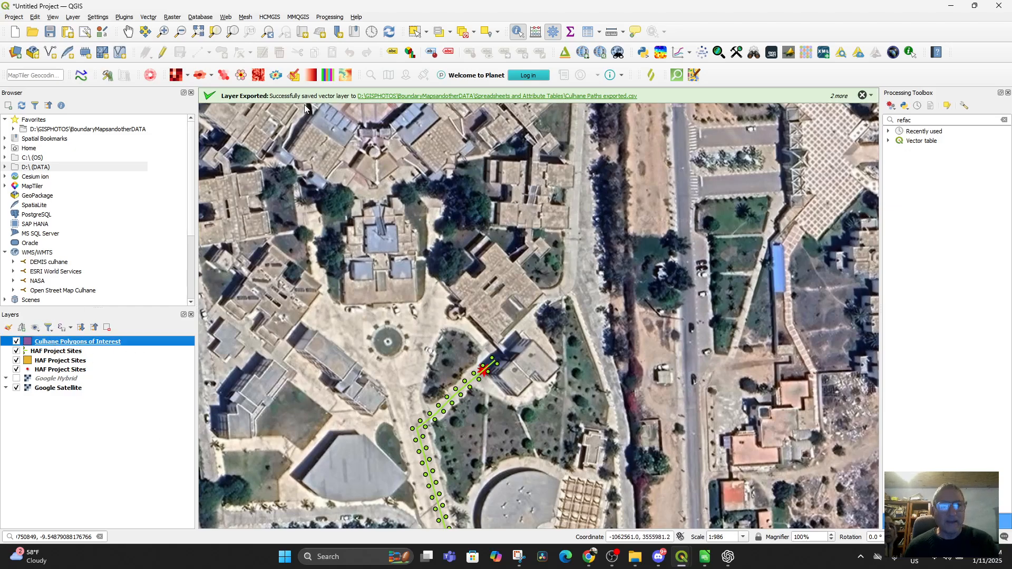
pyautogui.click(161, 53)
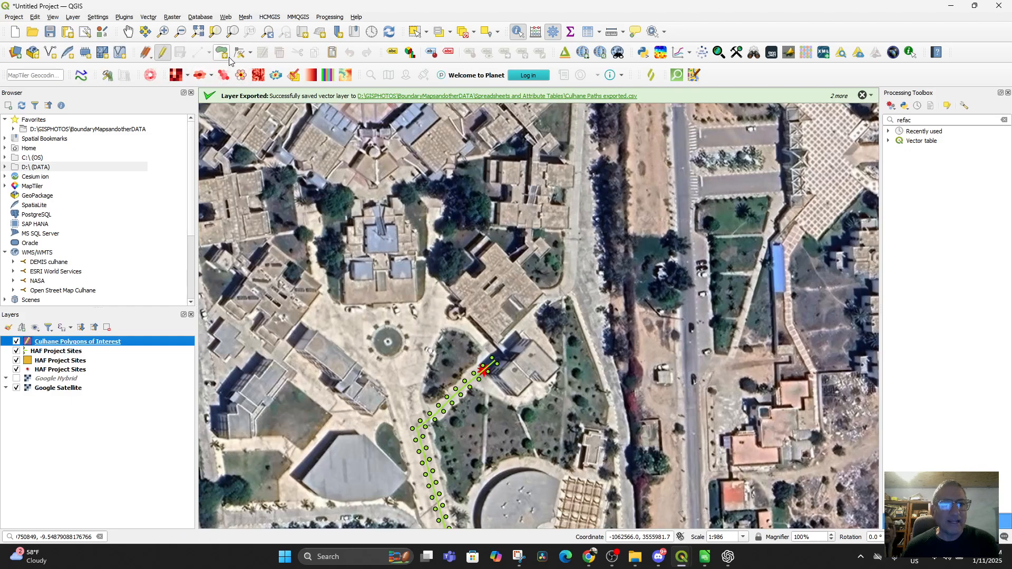
pyautogui.click(222, 53)
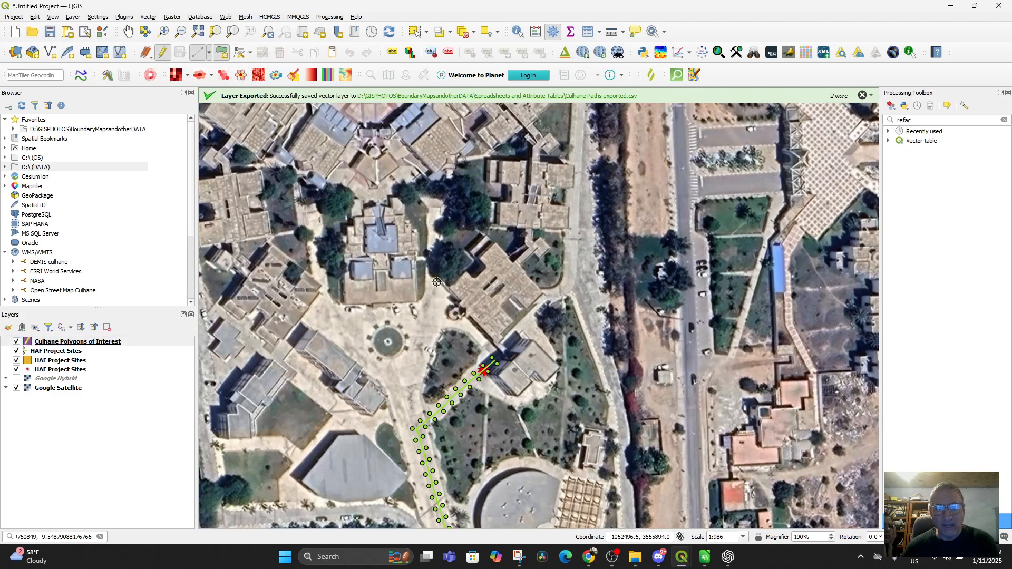
pyautogui.click(482, 232)
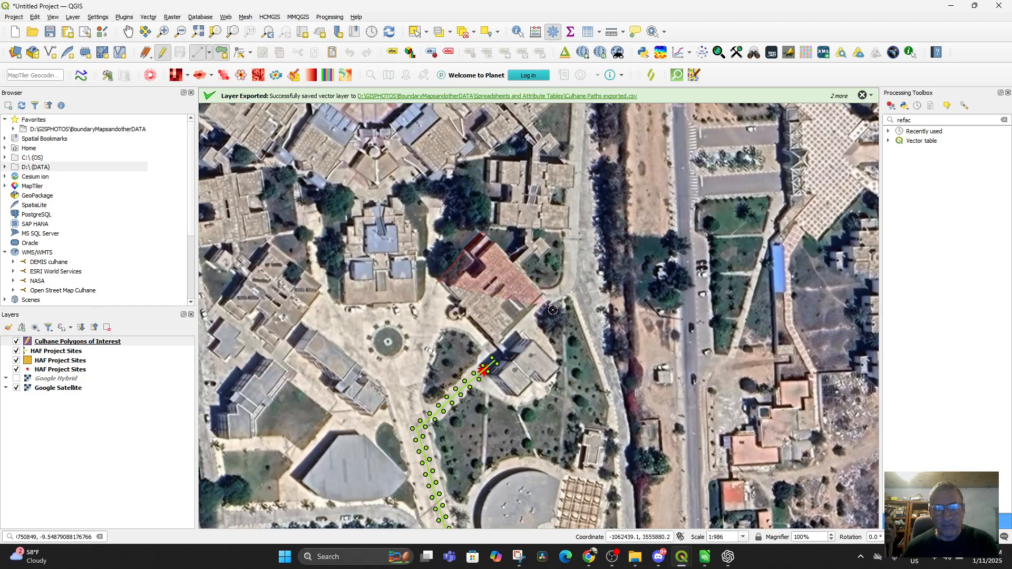
pyautogui.click(547, 303)
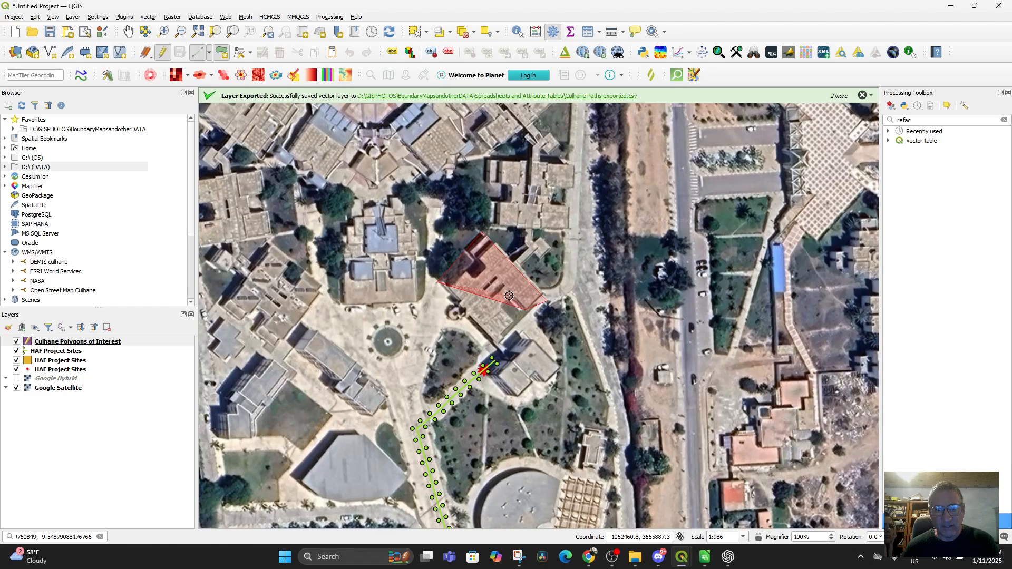
pyautogui.click(513, 322)
pyautogui.click(498, 347)
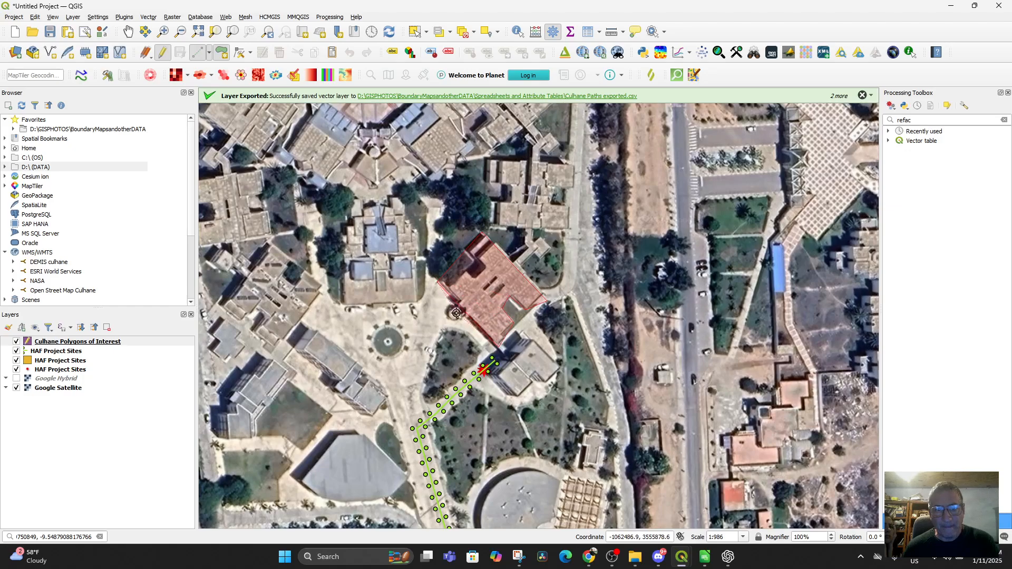
pyautogui.click(440, 280)
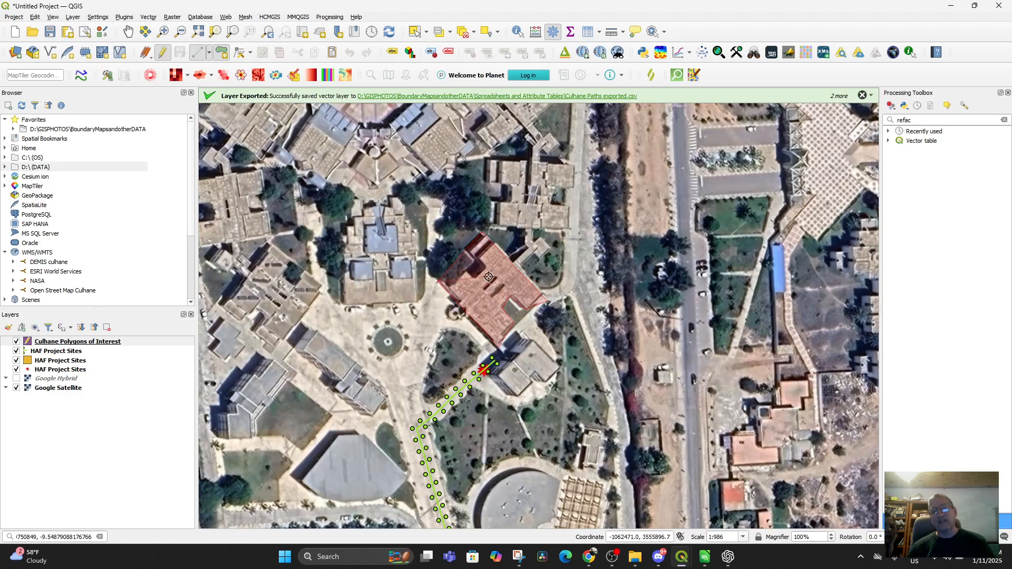
pyautogui.rightClick(441, 280)
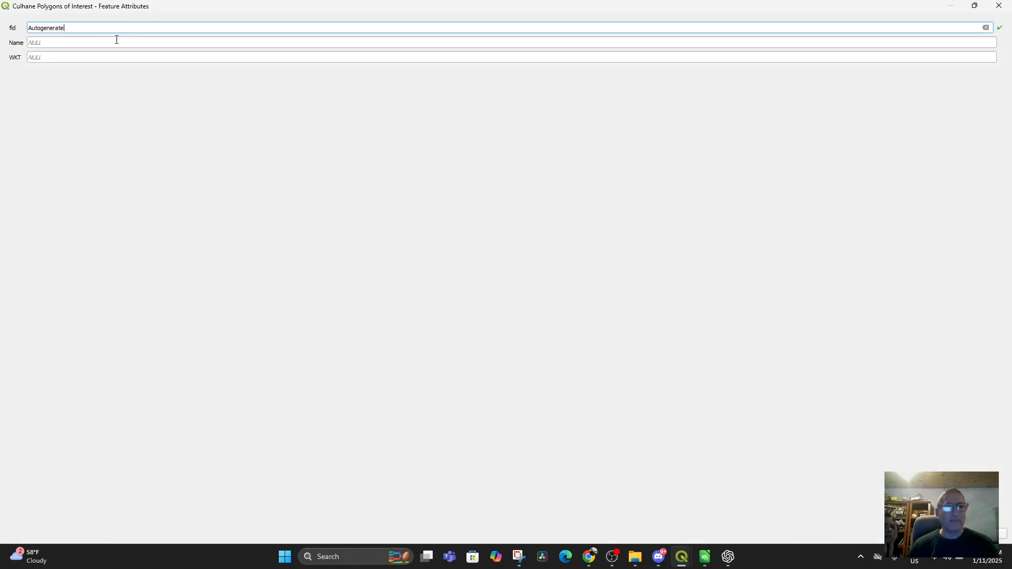
# Step: Name the new polygon feature Faculty of Science and save its attributes, leaving WKT empty
pyautogui.click(114, 41)
pyautogui.write('Faculty of Science')
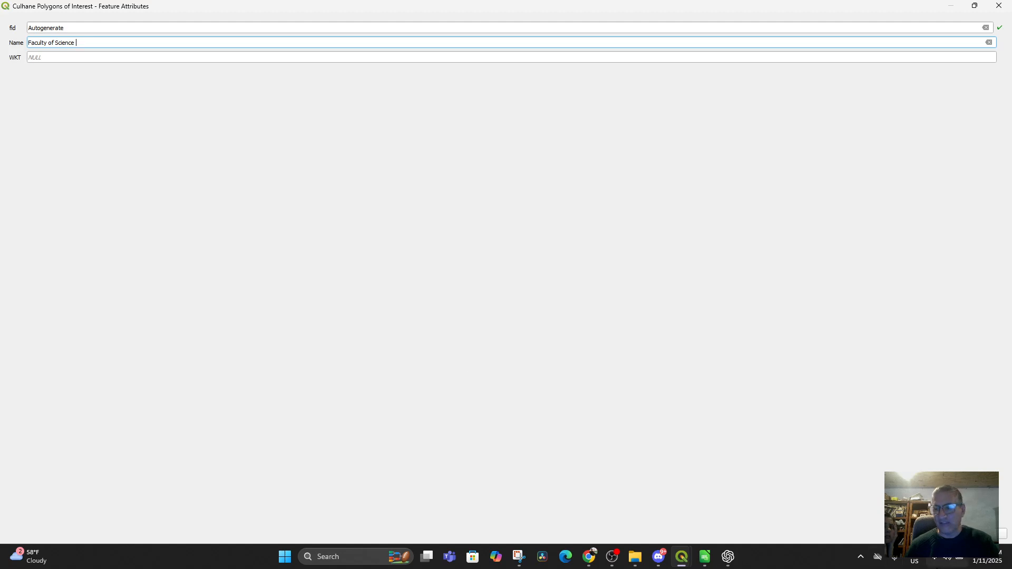
pyautogui.press('Return')
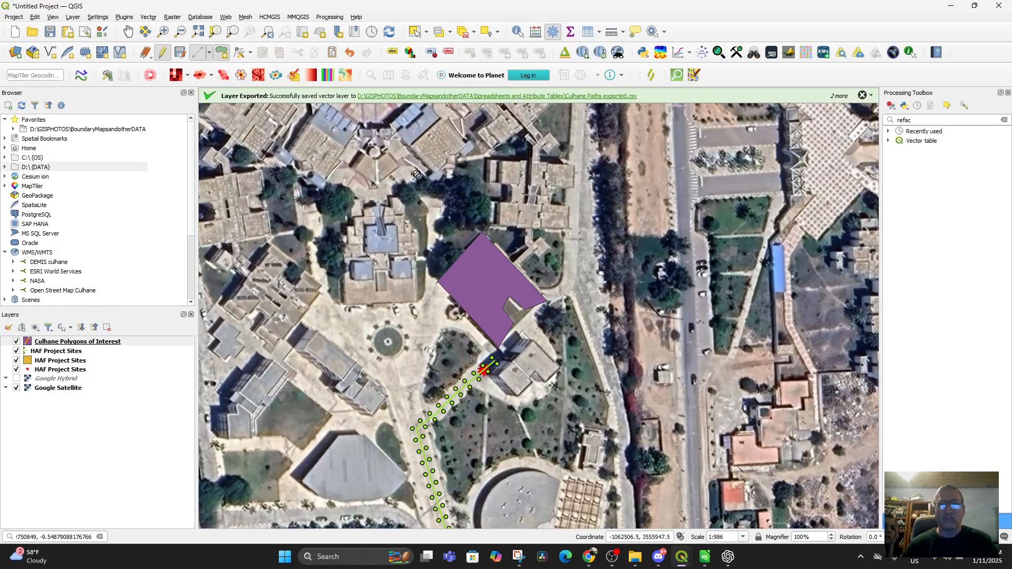
# Step: Open the attribute table of the Polygons of Interest layer and bring up the Field Calculator
pyautogui.click(71, 342)
pyautogui.rightClick(72, 342)
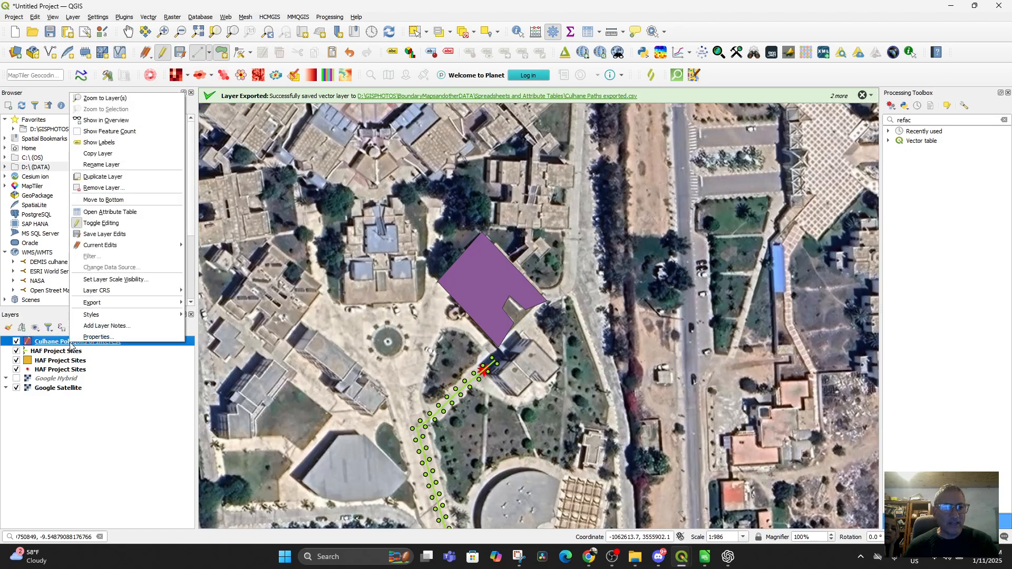
pyautogui.click(108, 211)
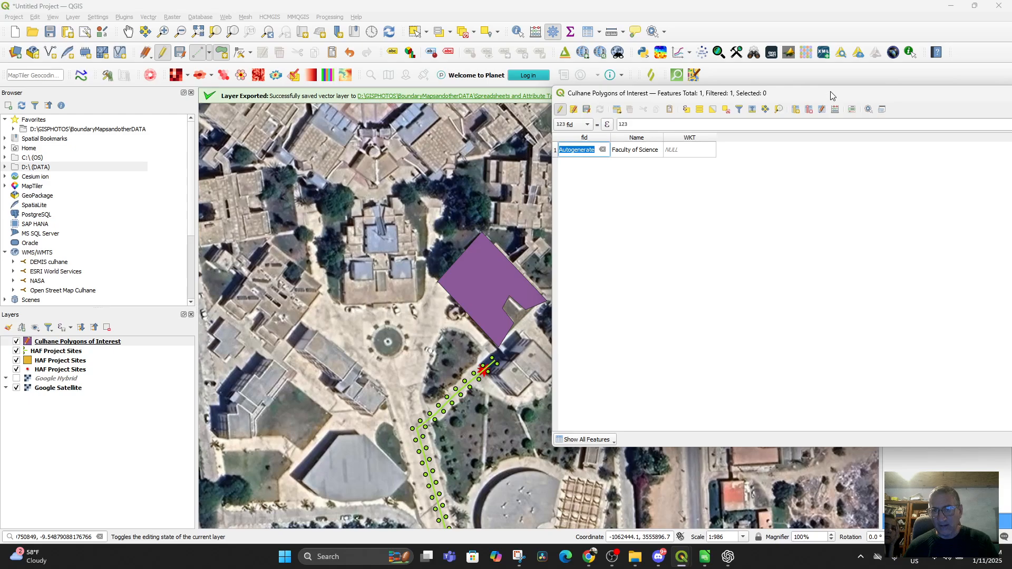
pyautogui.moveTo(831, 95); pyautogui.dragTo(788, 106)
pyautogui.click(792, 121)
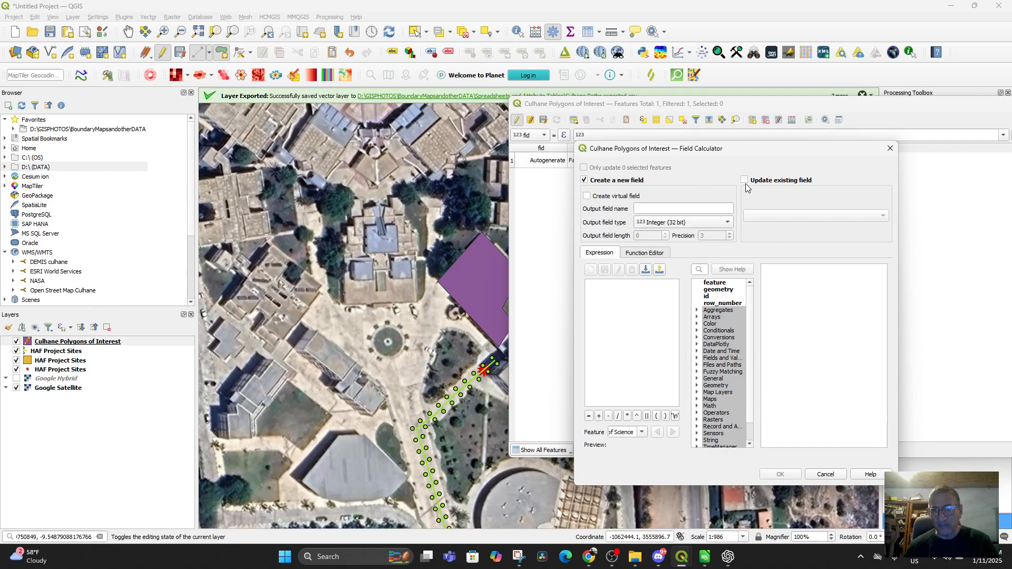
pyautogui.click(682, 224)
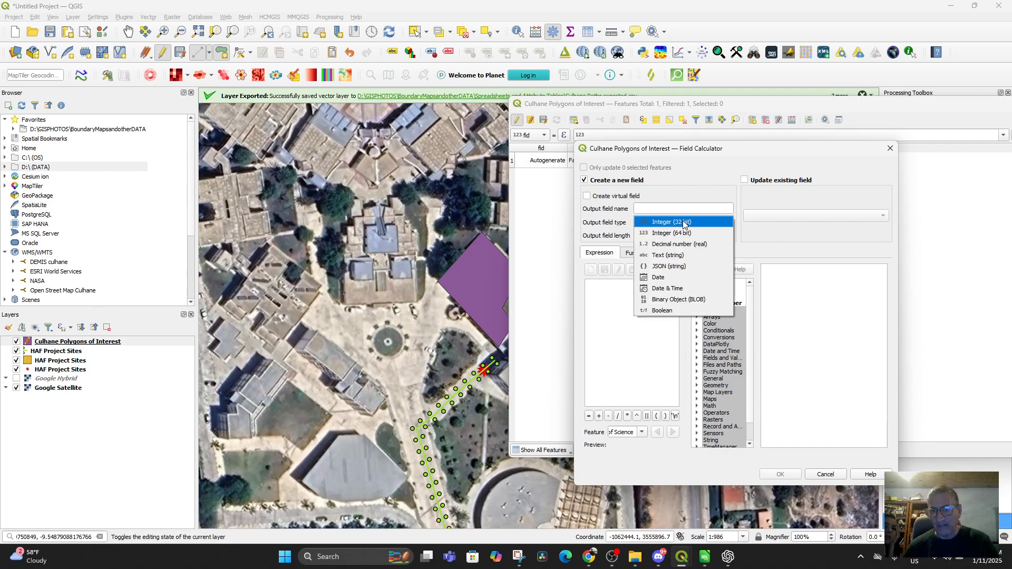
pyautogui.click(683, 255)
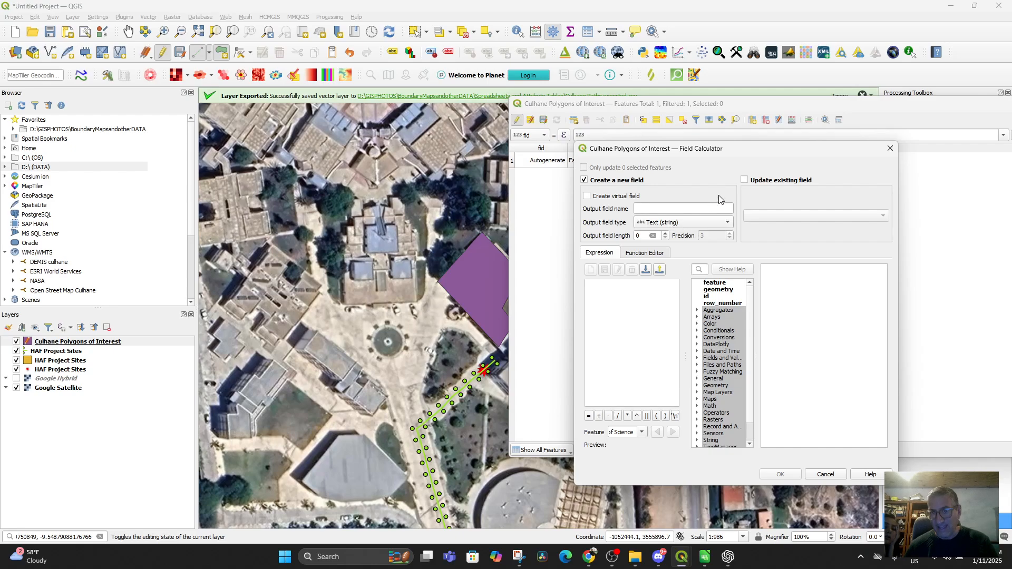
pyautogui.click(706, 220)
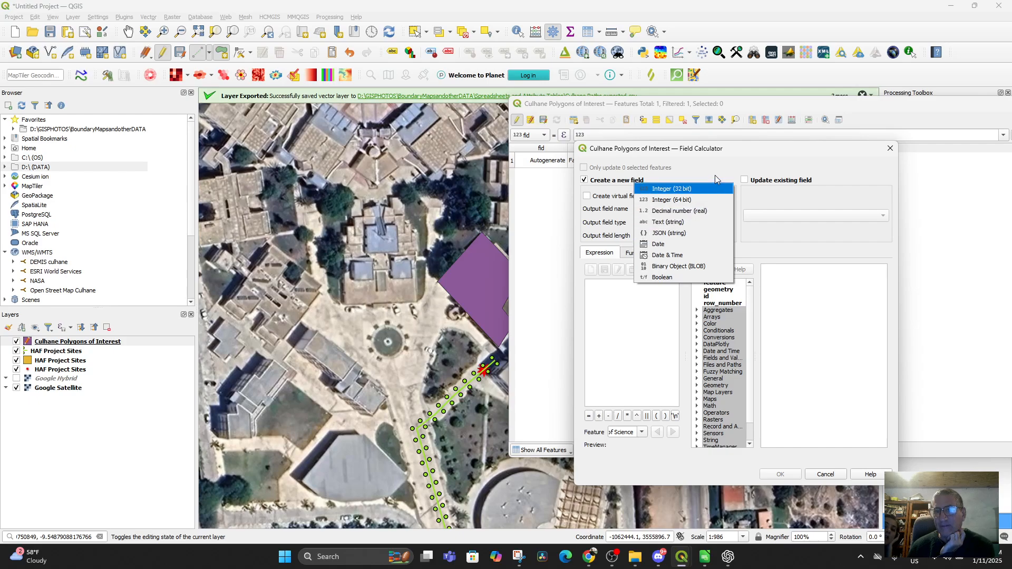
pyautogui.click(691, 223)
# Step: Update the existing WKT field with the expression geom_to_wkt($geometry)
pyautogui.click(745, 180)
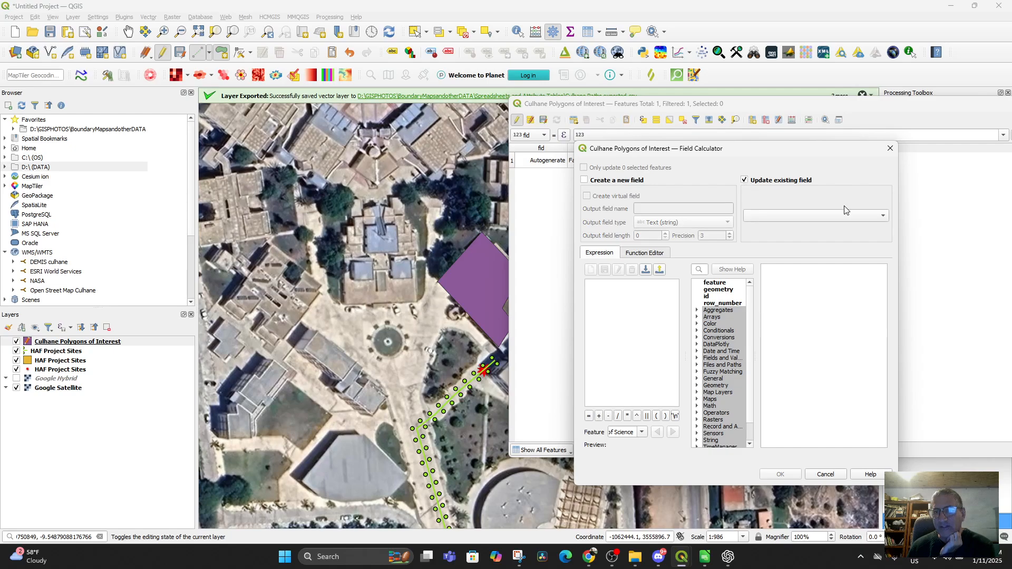
pyautogui.click(847, 214)
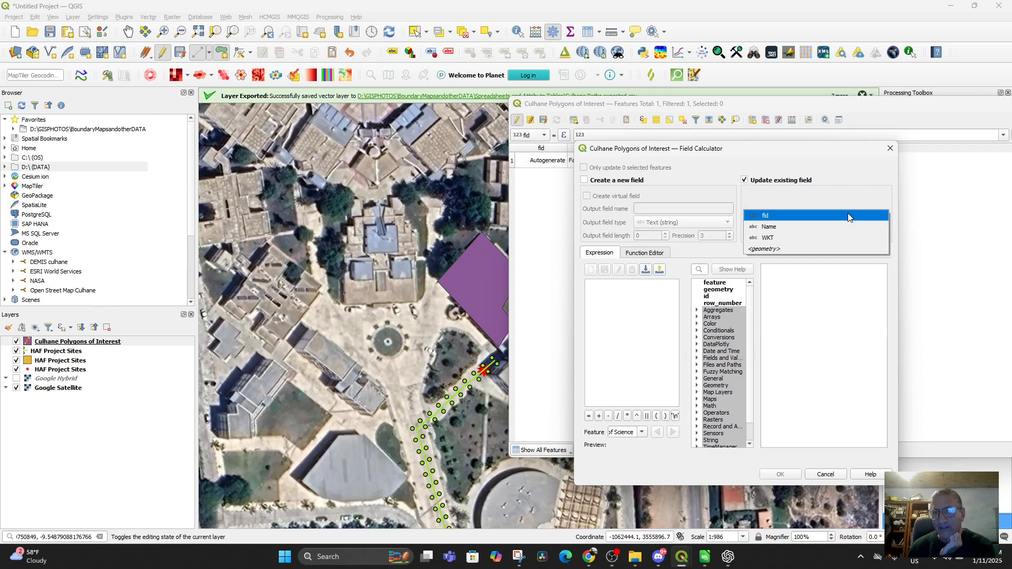
pyautogui.click(808, 238)
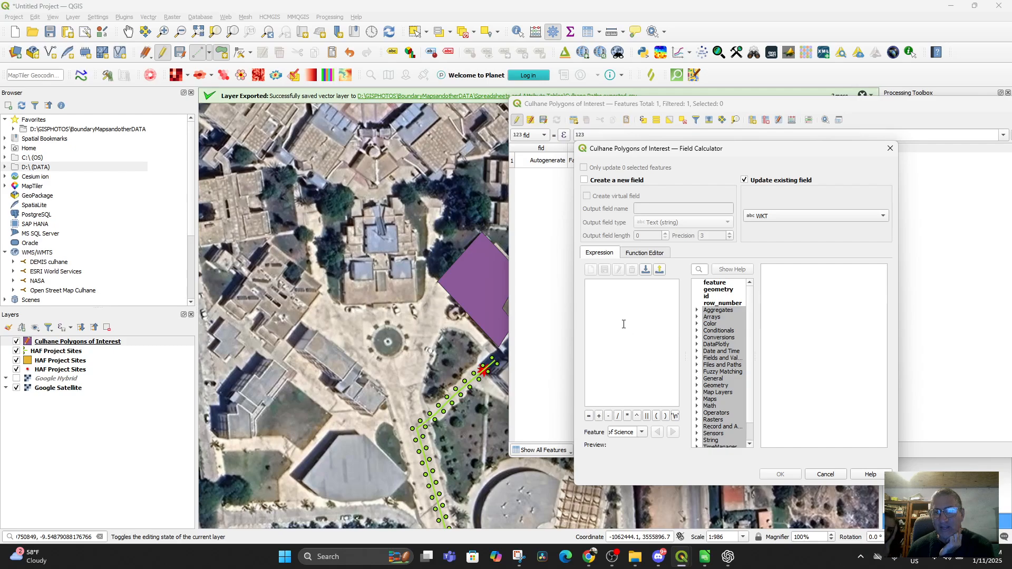
pyautogui.click(607, 292)
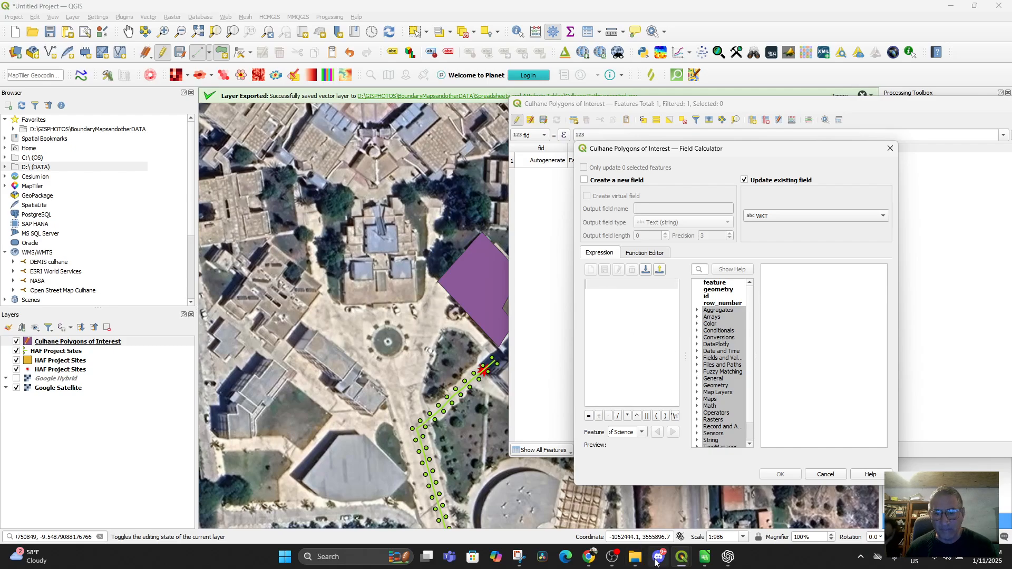
pyautogui.click(728, 556)
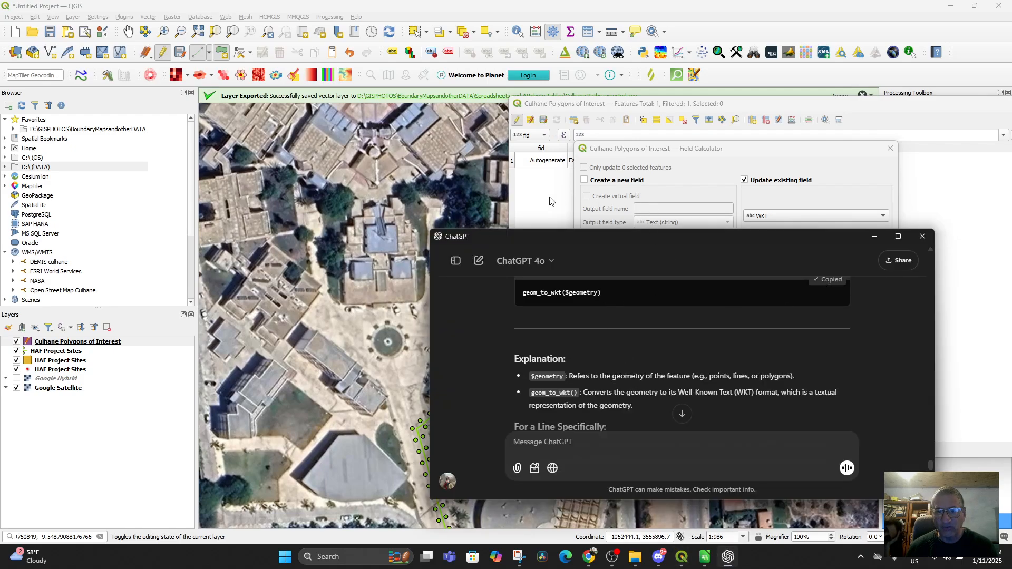
pyautogui.click(577, 212)
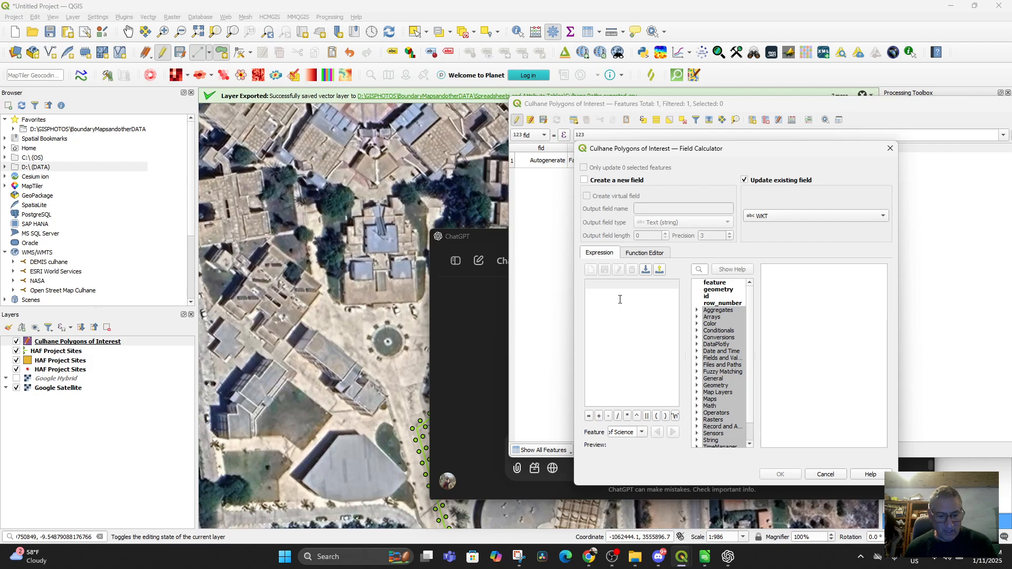
pyautogui.write('geom_to_wkt($geometry)')
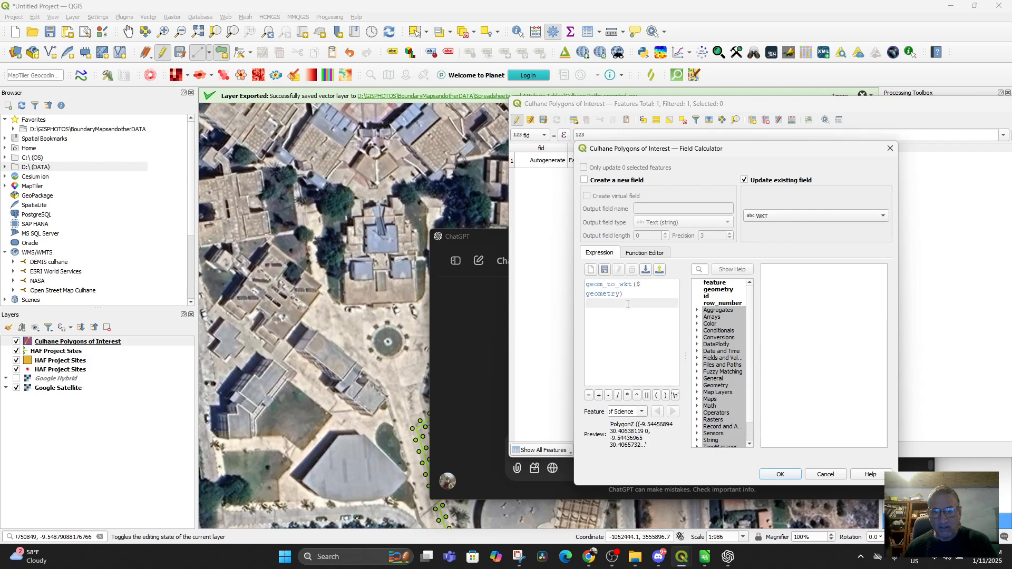
pyautogui.click(780, 474)
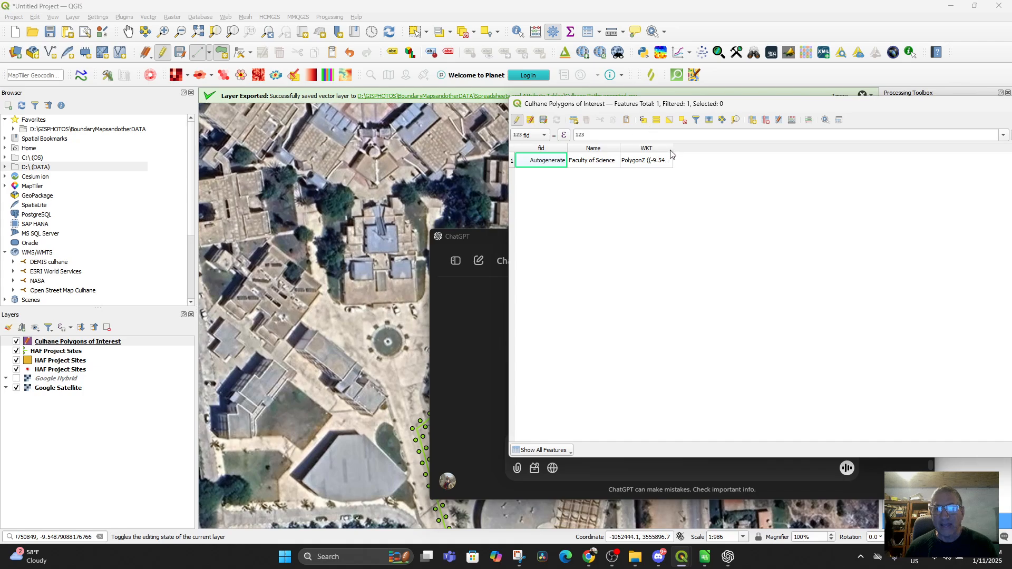
# Step: Widen the WKT column to read its contents, and save the layer edits before ending editing and closing the table
pyautogui.moveTo(673, 149); pyautogui.dragTo(930, 145)
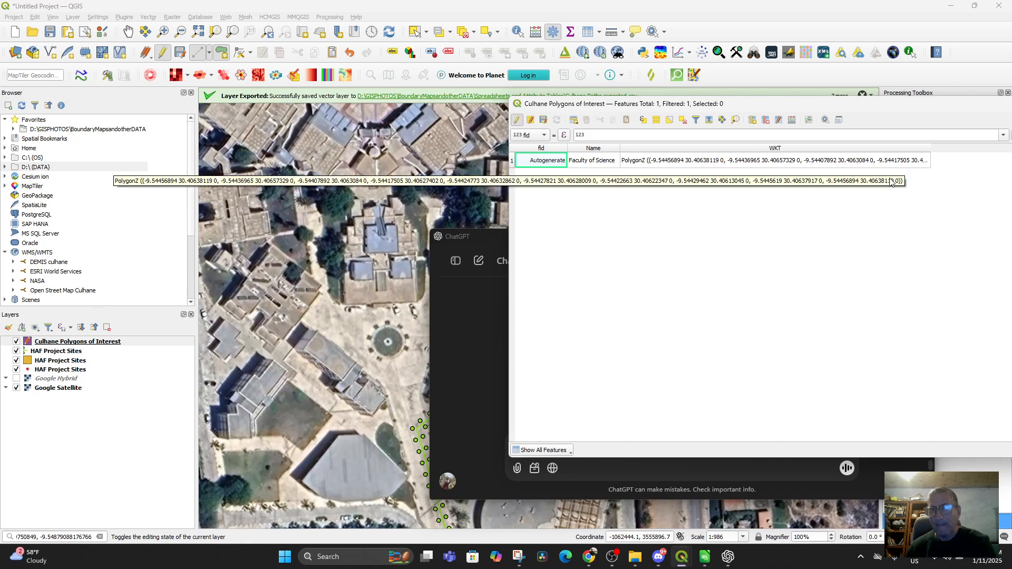
pyautogui.moveTo(883, 108); pyautogui.dragTo(661, 137)
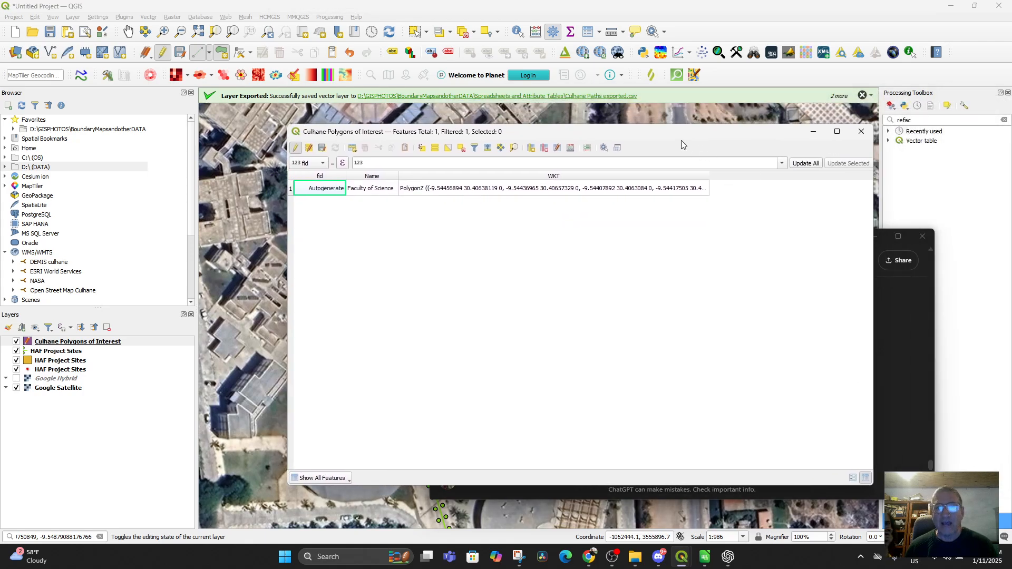
pyautogui.click(322, 148)
pyautogui.click(295, 147)
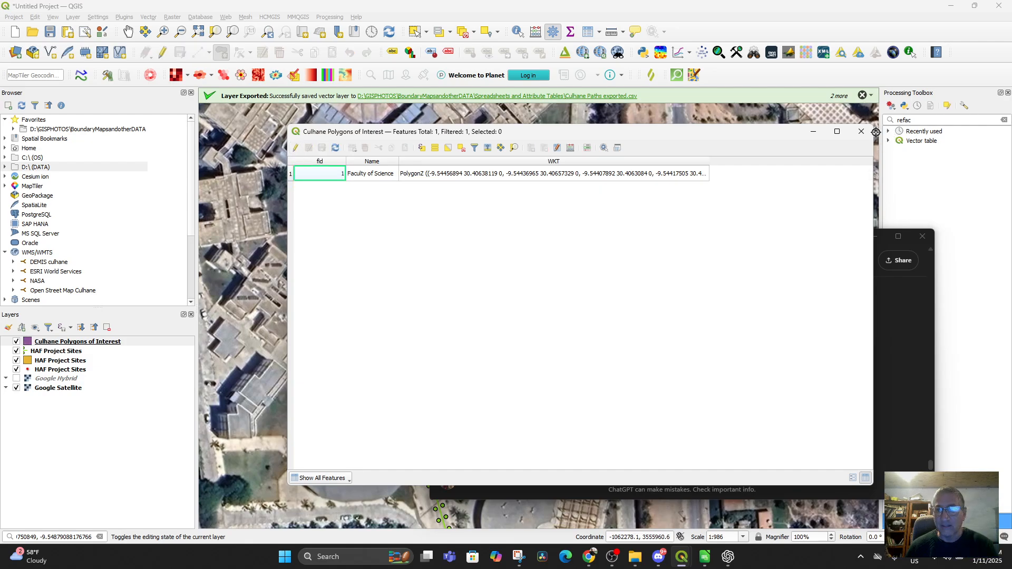
pyautogui.click(861, 131)
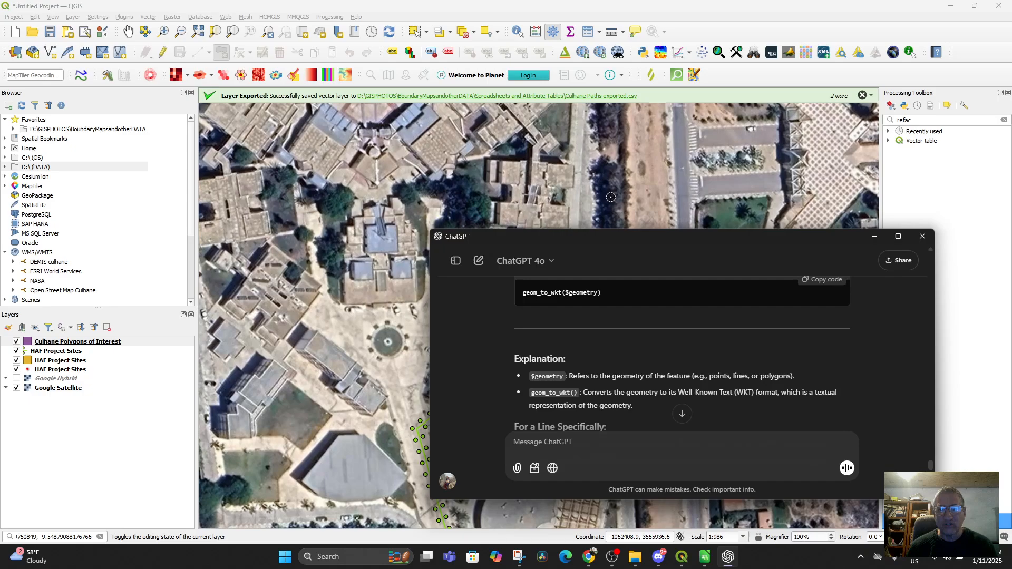
pyautogui.click(874, 238)
# Step: Digitize a four-cornered polygon in the Polygons of Interest layer around the building section at the red marker on the path's opposite, southern end
pyautogui.scroll(-2, 585, 303)
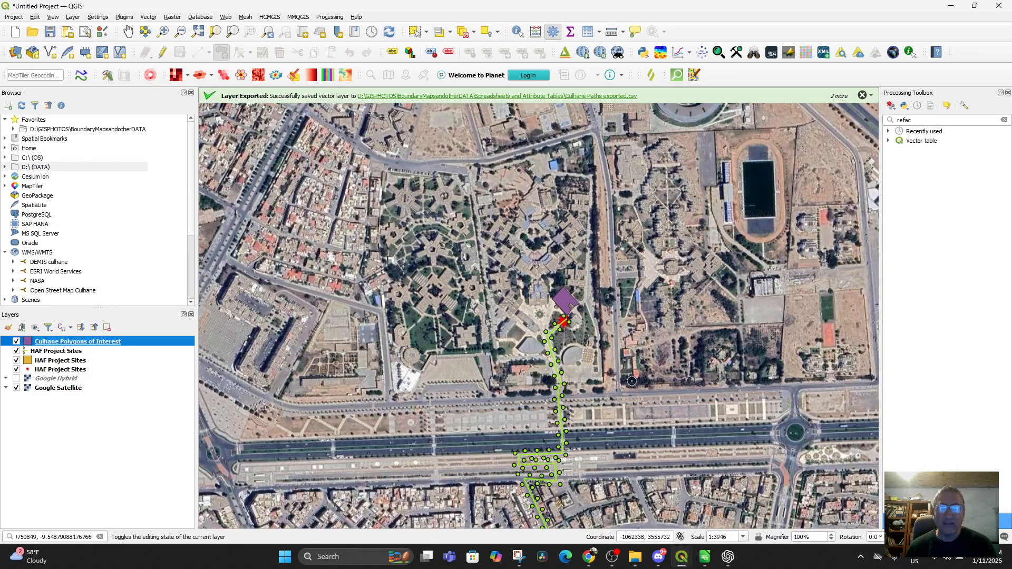
pyautogui.moveTo(631, 381); pyautogui.dragTo(506, 419)
pyautogui.scroll(-1, 584, 343)
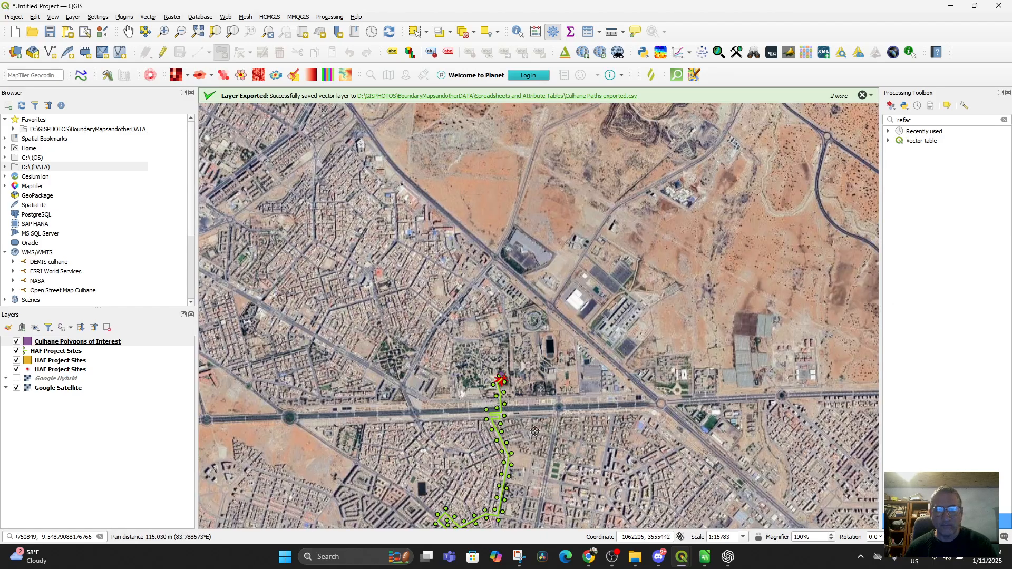
pyautogui.moveTo(585, 342); pyautogui.dragTo(553, 170)
pyautogui.moveTo(487, 211); pyautogui.dragTo(553, 563)
pyautogui.scroll(3, 541, 329)
pyautogui.moveTo(512, 417); pyautogui.dragTo(656, 444)
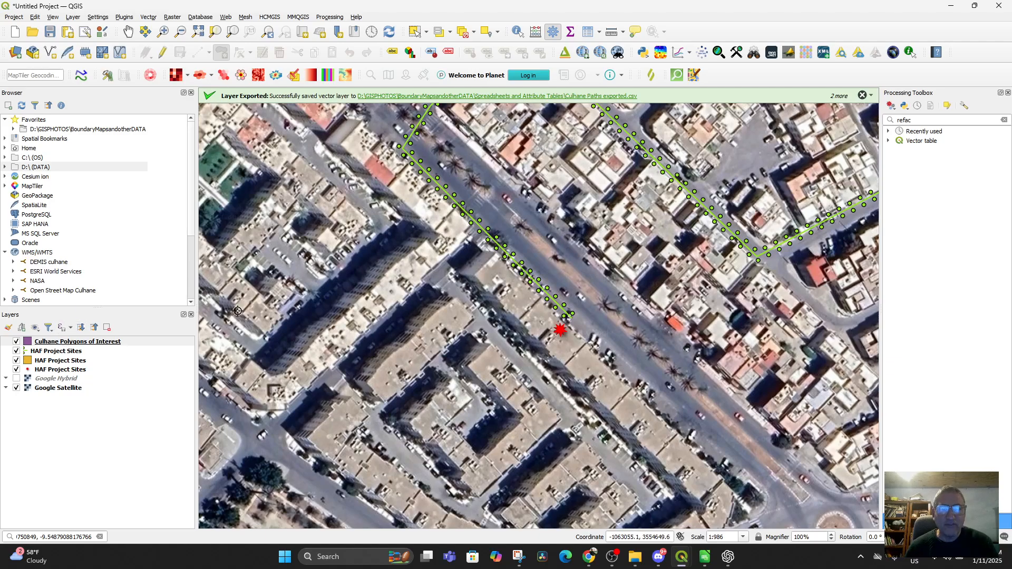
pyautogui.click(58, 343)
pyautogui.click(162, 53)
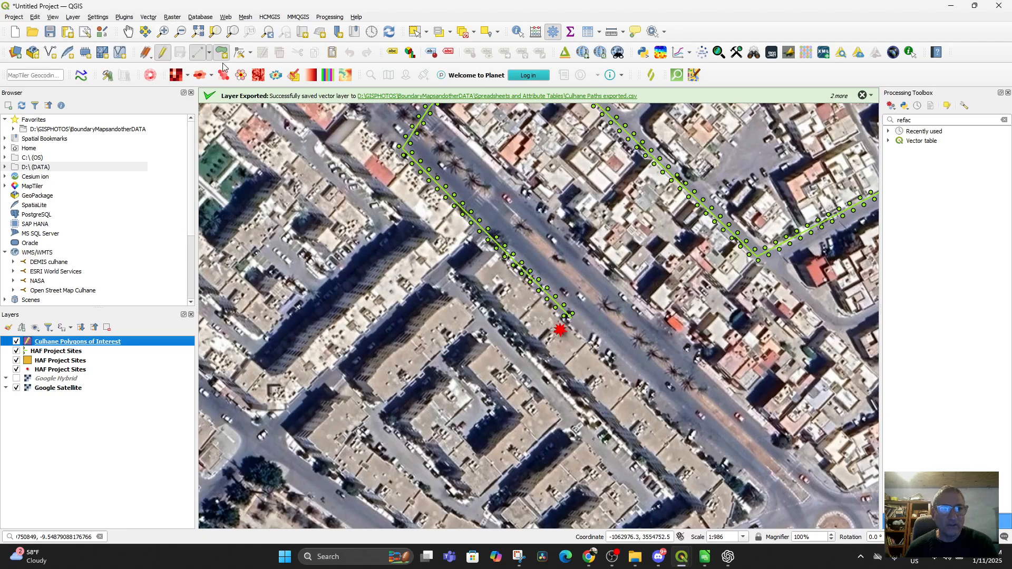
pyautogui.click(517, 325)
pyautogui.click(545, 300)
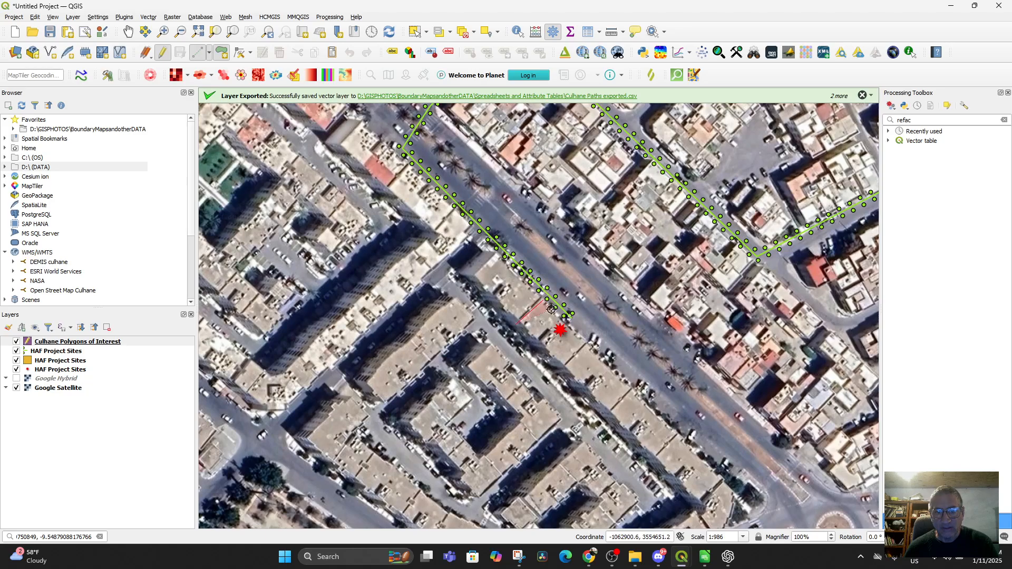
pyautogui.click(588, 346)
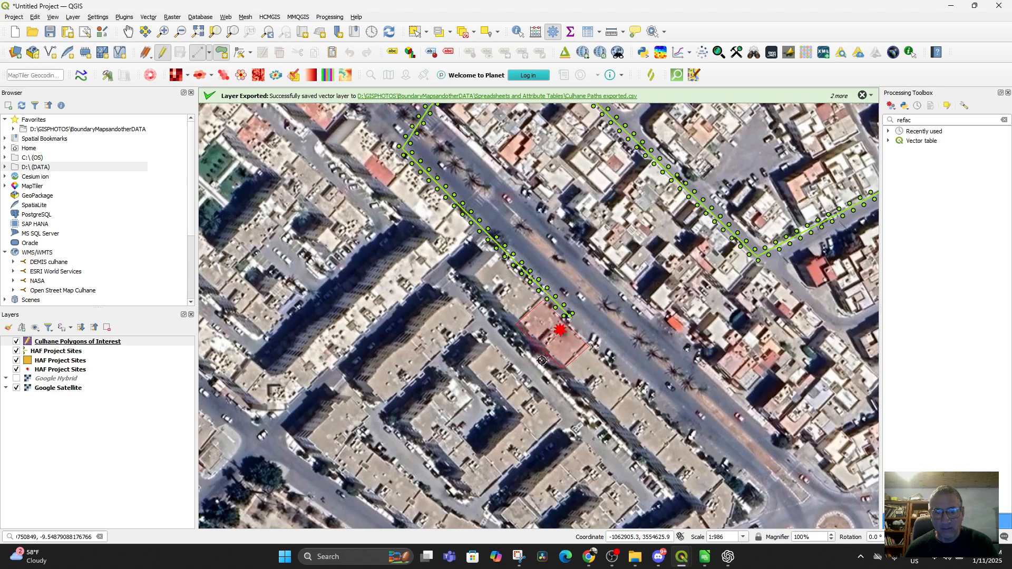
pyautogui.rightClick(538, 339)
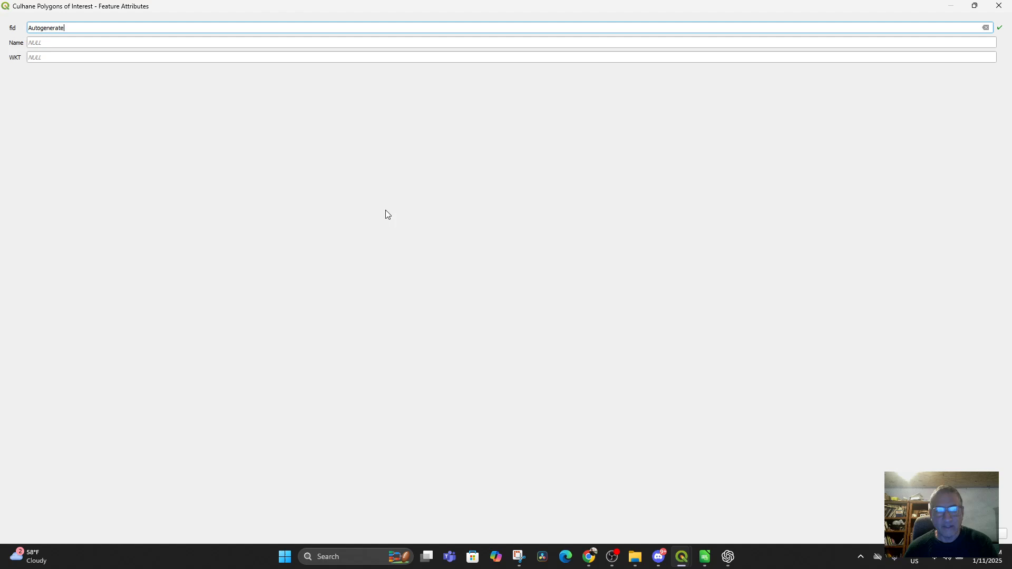
# Step: Name the newly digitized polygon "Women's Argan Cooperative" and save its attributes
pyautogui.click(57, 40)
pyautogui.write('w')
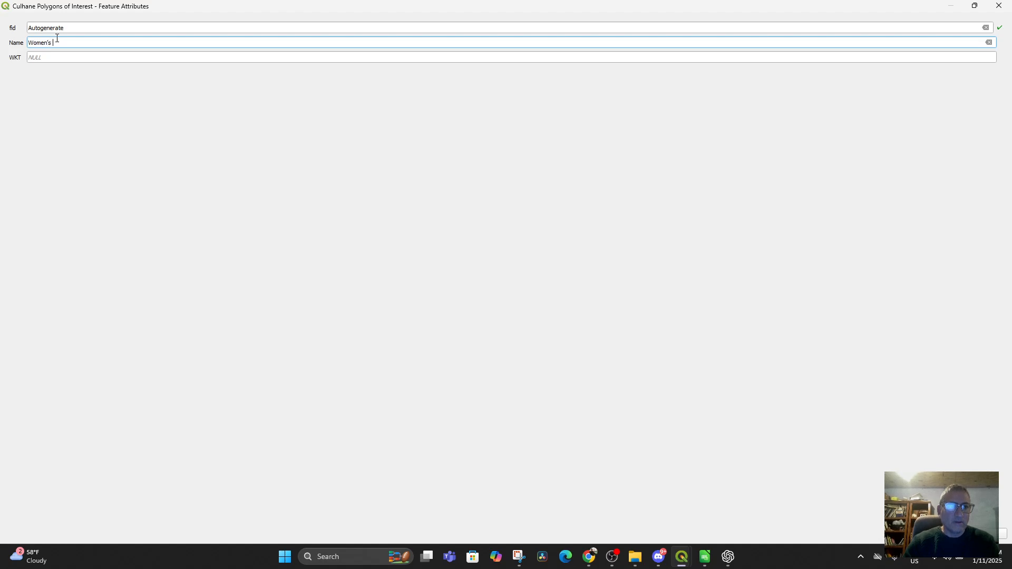
pyautogui.write("omen's Argan Cooperative")
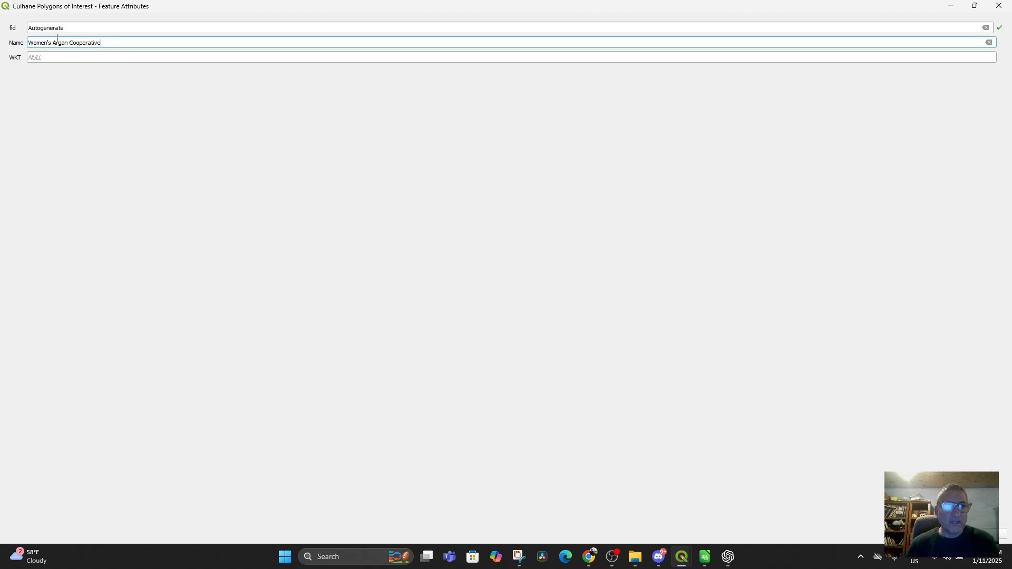
pyautogui.hotkey('shift', 'Tab')
pyautogui.press('Return')
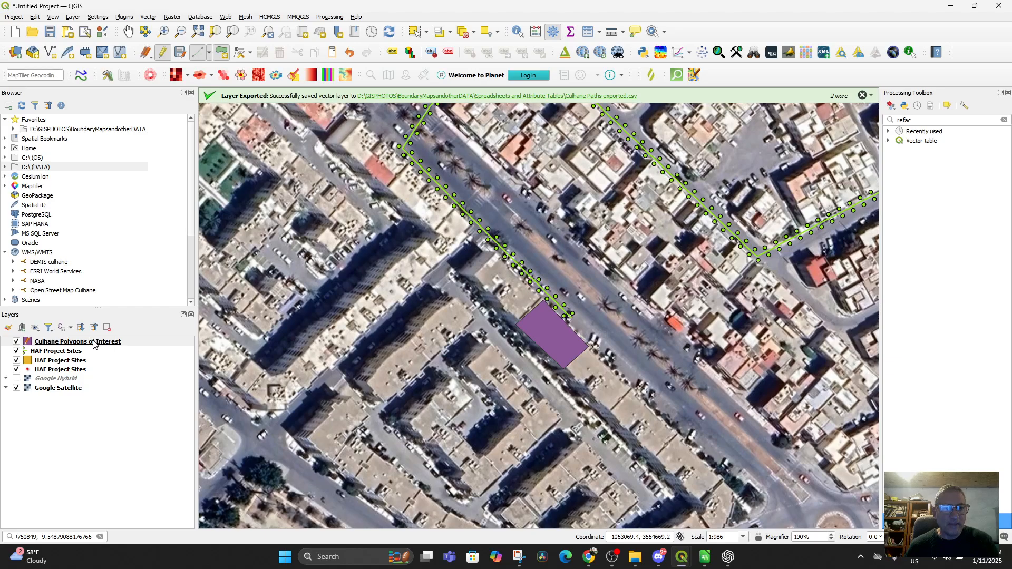
# Step: In the Culhane Polygons of Interest attribute table, update the existing WKT field with the expression geom_to_wkt($geometry)
pyautogui.rightClick(94, 342)
pyautogui.click(135, 210)
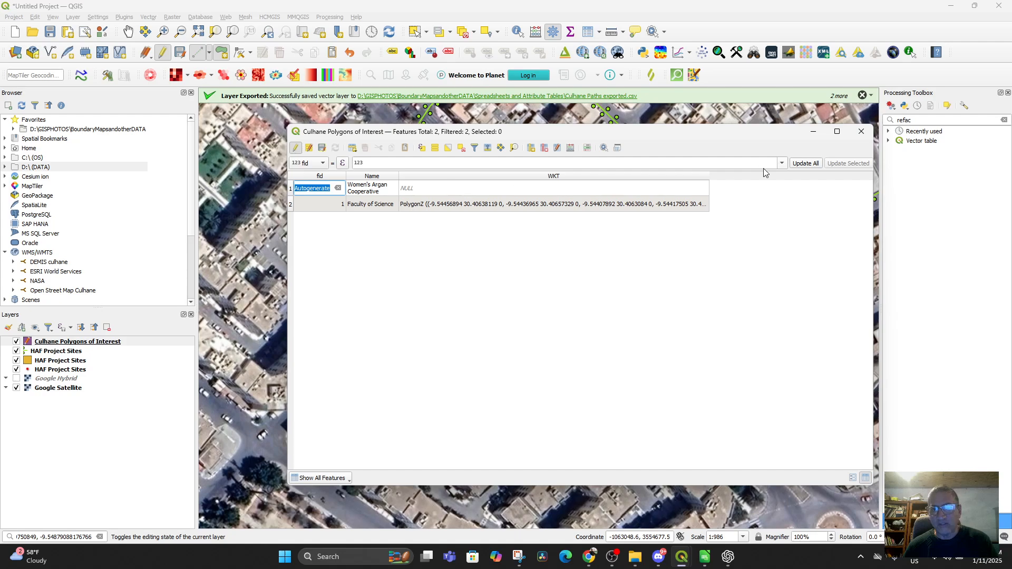
pyautogui.click(571, 148)
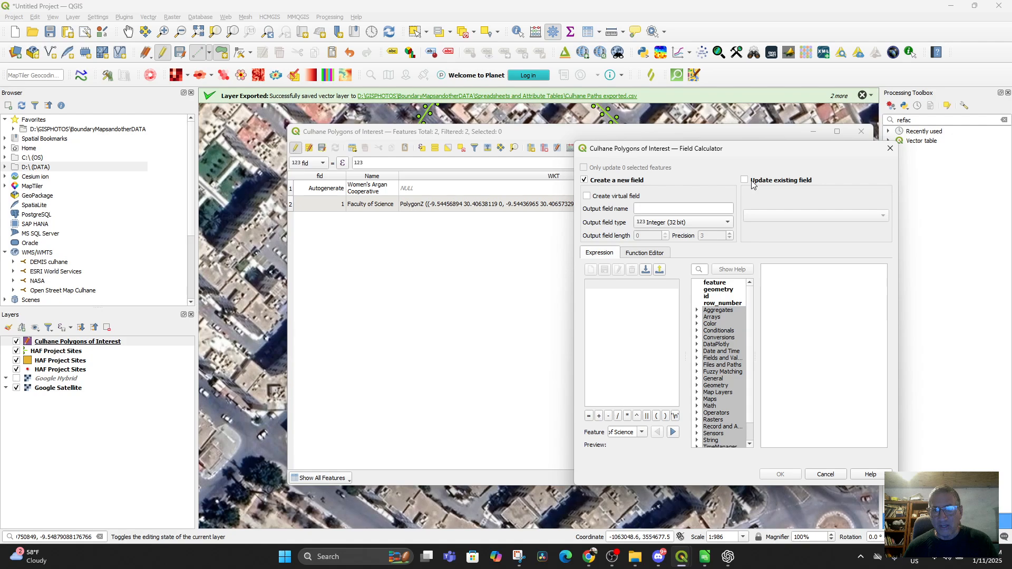
pyautogui.click(681, 222)
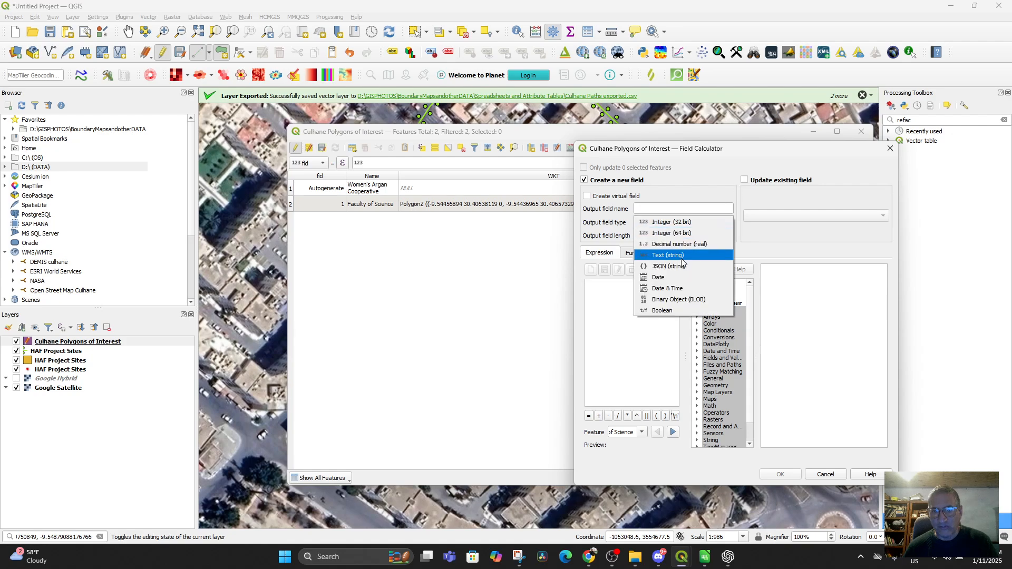
pyautogui.click(681, 256)
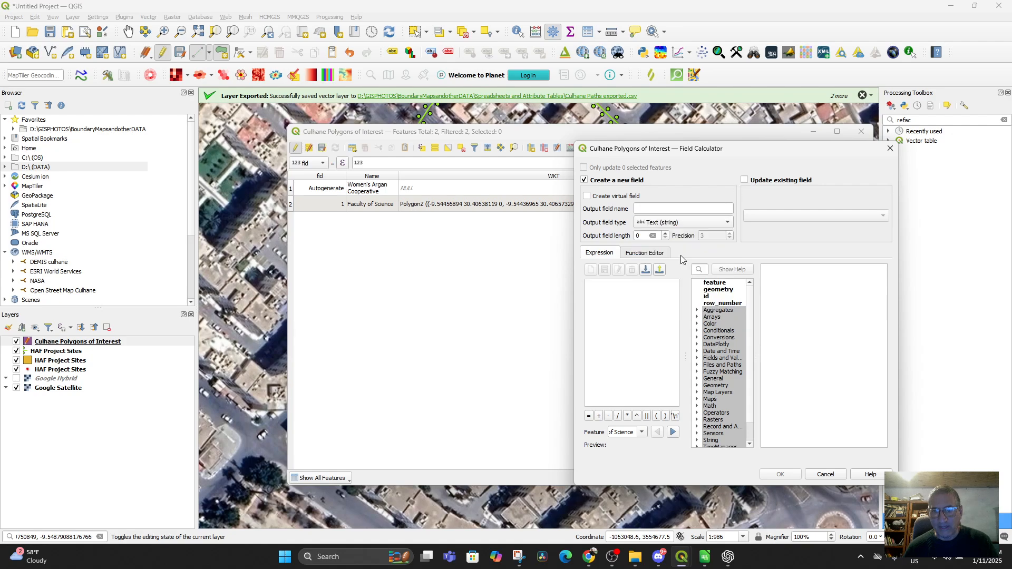
pyautogui.click(745, 183)
pyautogui.click(778, 211)
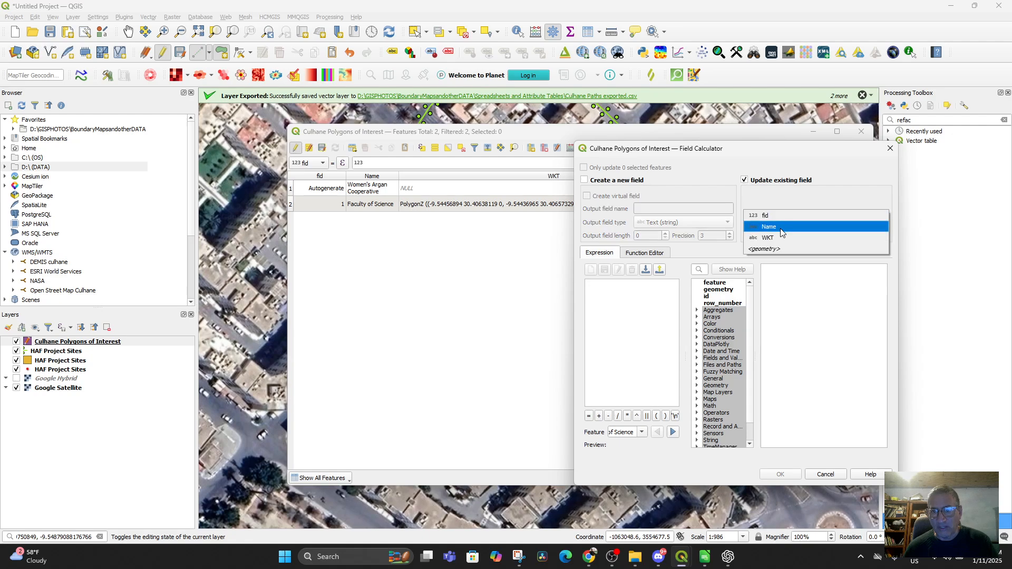
pyautogui.click(781, 237)
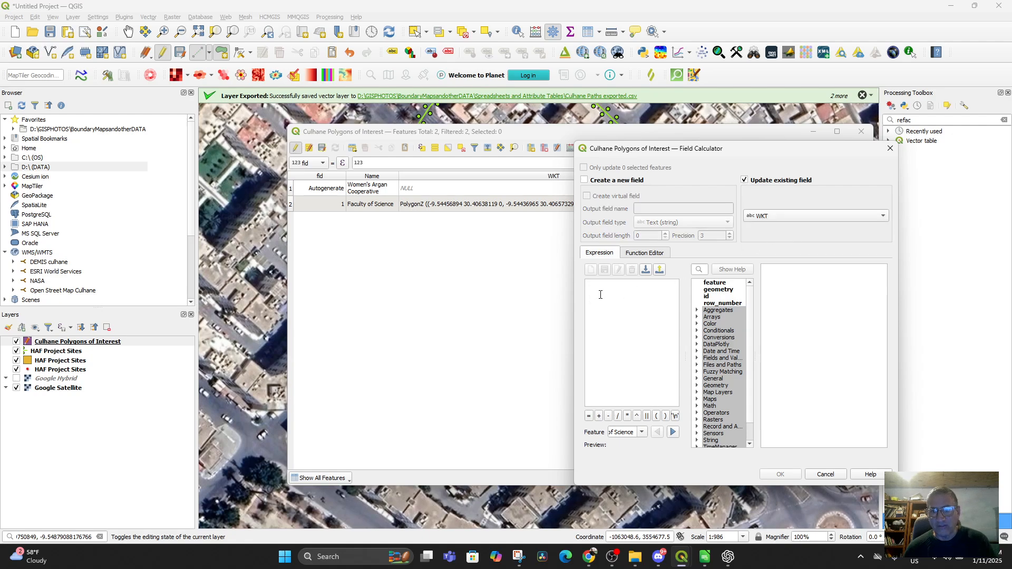
pyautogui.write('geom_to_wkt($geometry)')
pyautogui.press('Return')
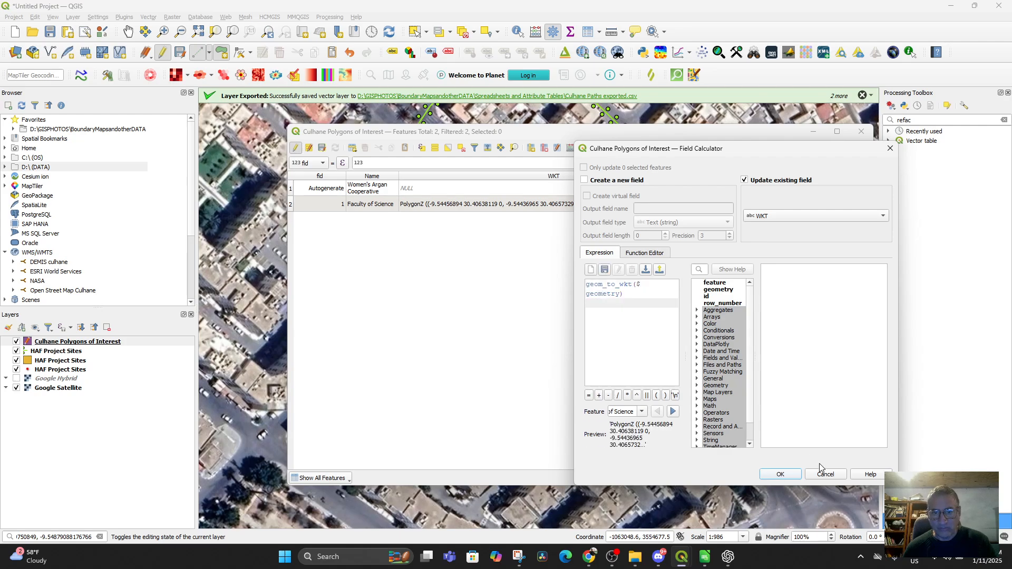
pyautogui.click(790, 476)
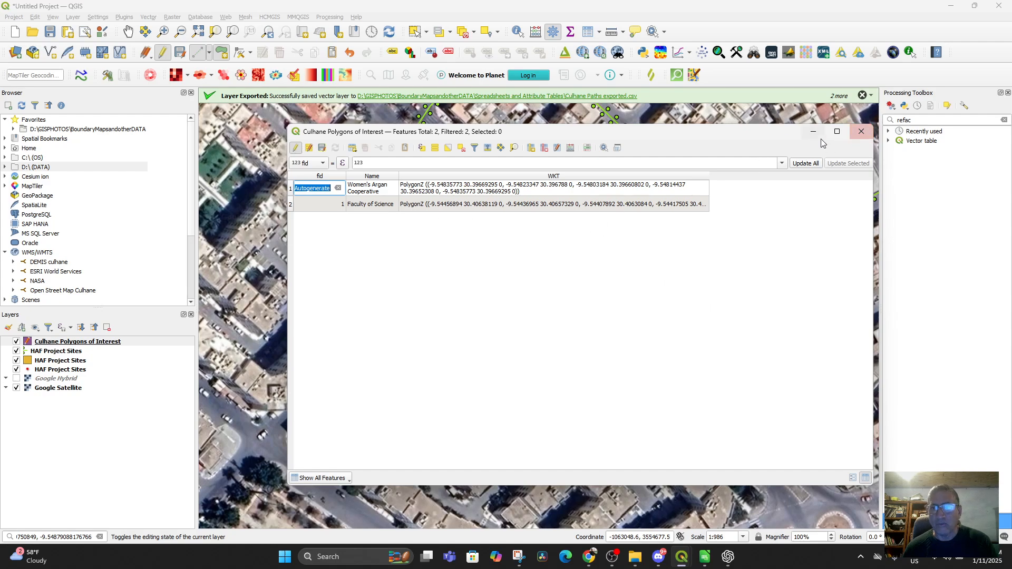
# Step: Save the polygon layer's edits, end editing and close its attribute table
pyautogui.click(321, 148)
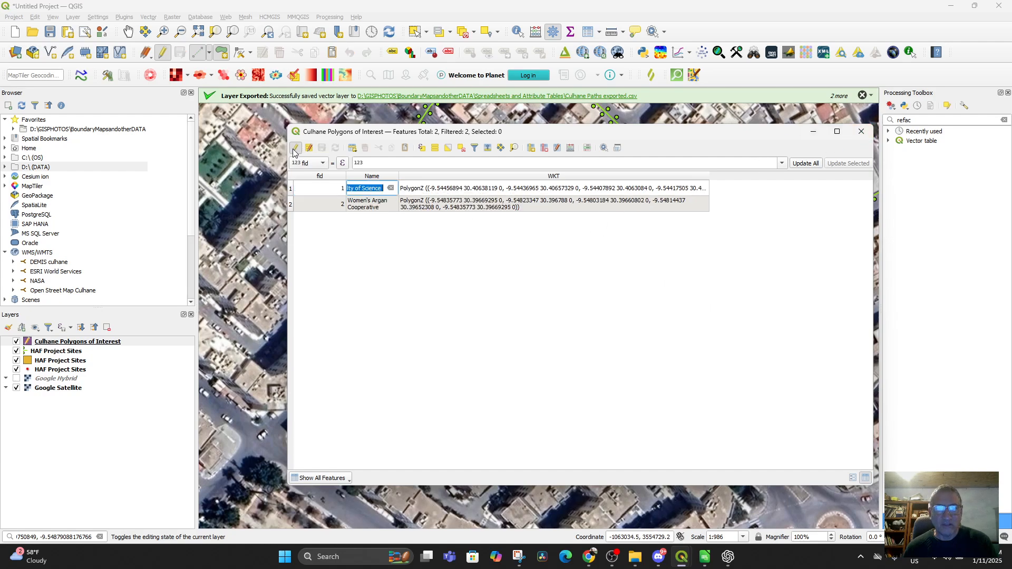
pyautogui.click(296, 147)
pyautogui.click(861, 132)
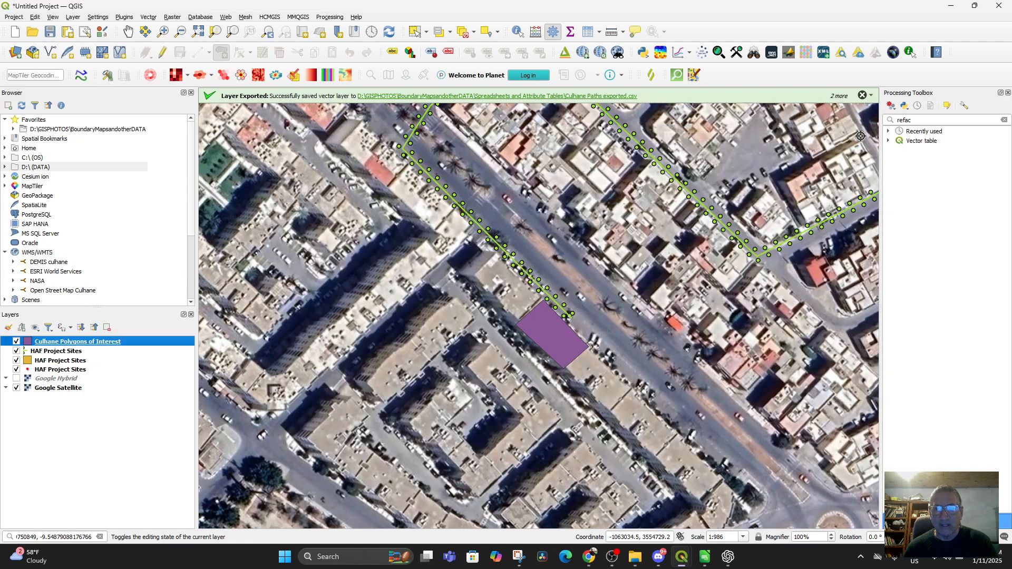
# Step: Start exporting the Culhane Polygons of Interest layer as CSV, with the existing Culhane Polygons exported file as the target
pyautogui.rightClick(62, 342)
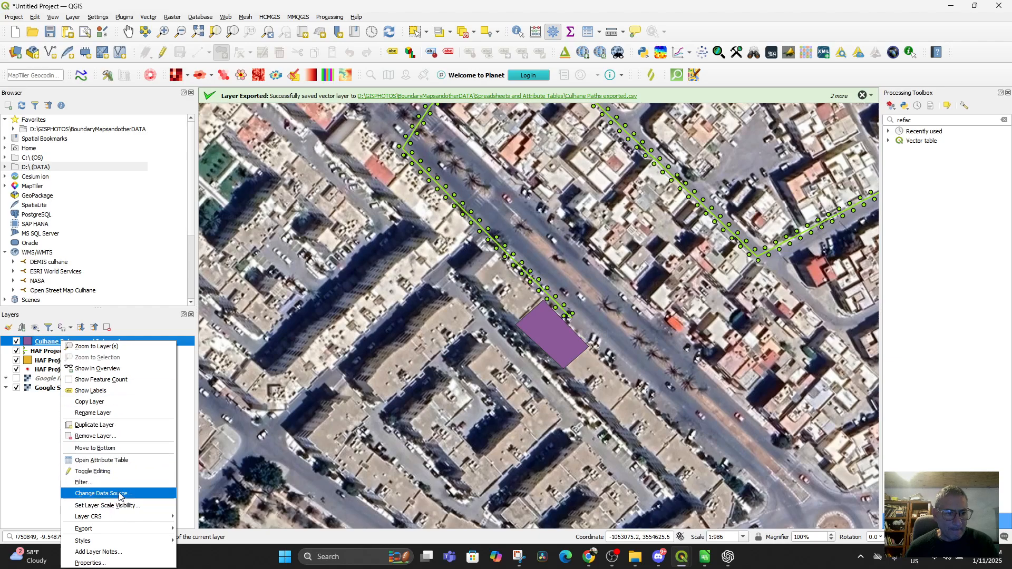
pyautogui.moveTo(121, 529)
pyautogui.click(223, 529)
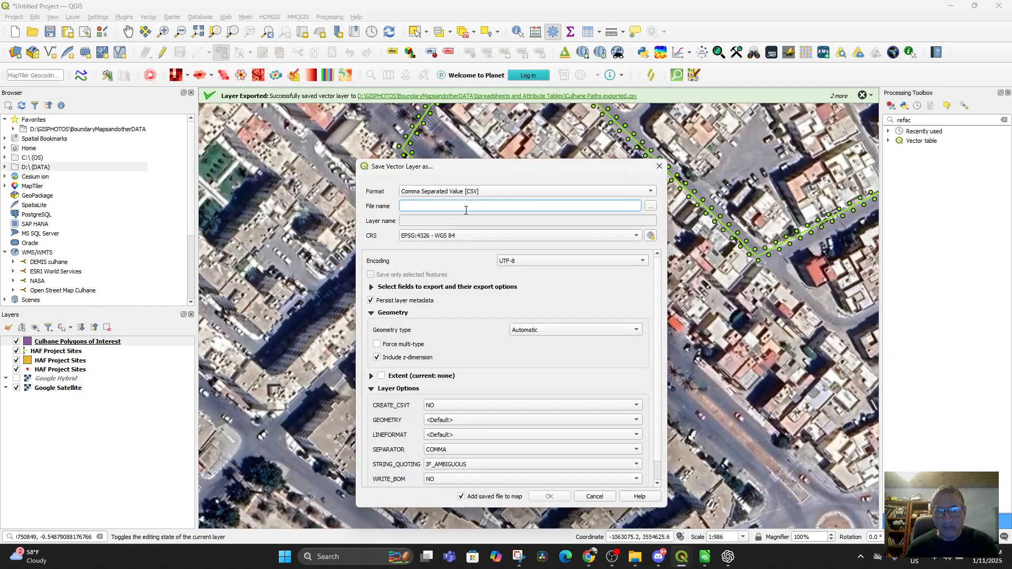
pyautogui.click(650, 205)
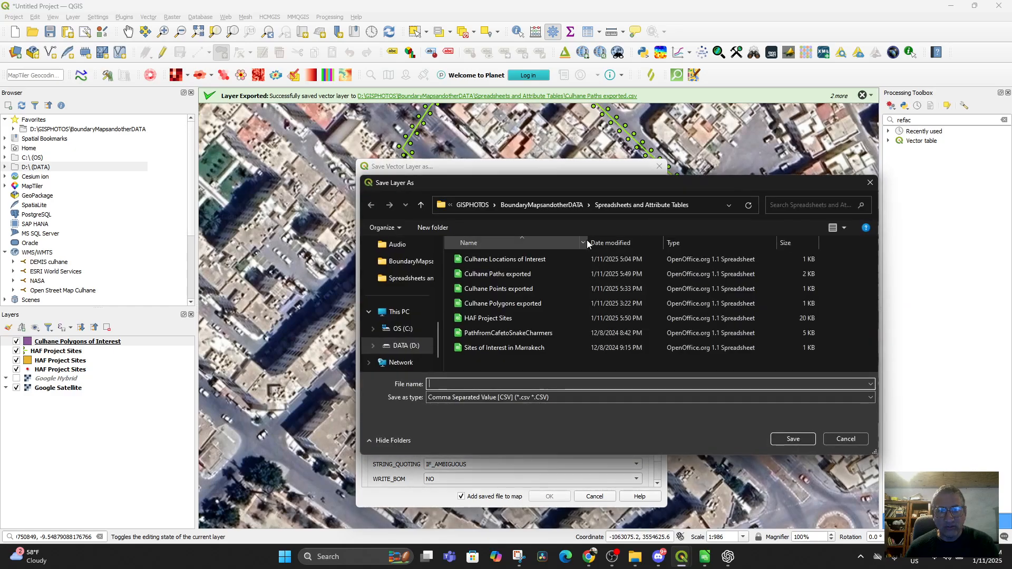
pyautogui.click(485, 303)
pyautogui.click(779, 441)
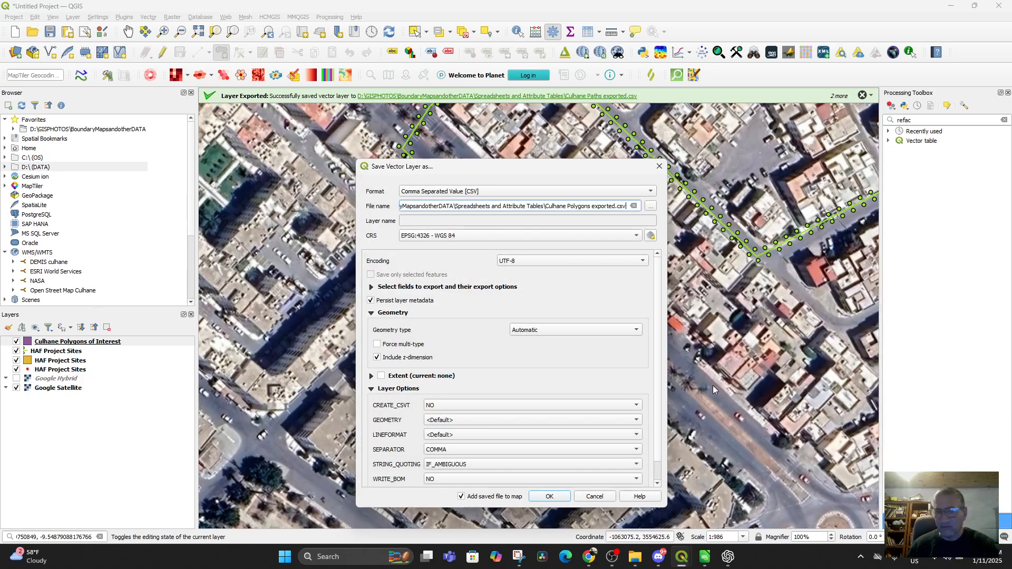
# Step: Set WRITE_BOM to YES and GEOMETRY to AS_WKT, and export the layer, overwriting the whole file
pyautogui.scroll(-2, 537, 287)
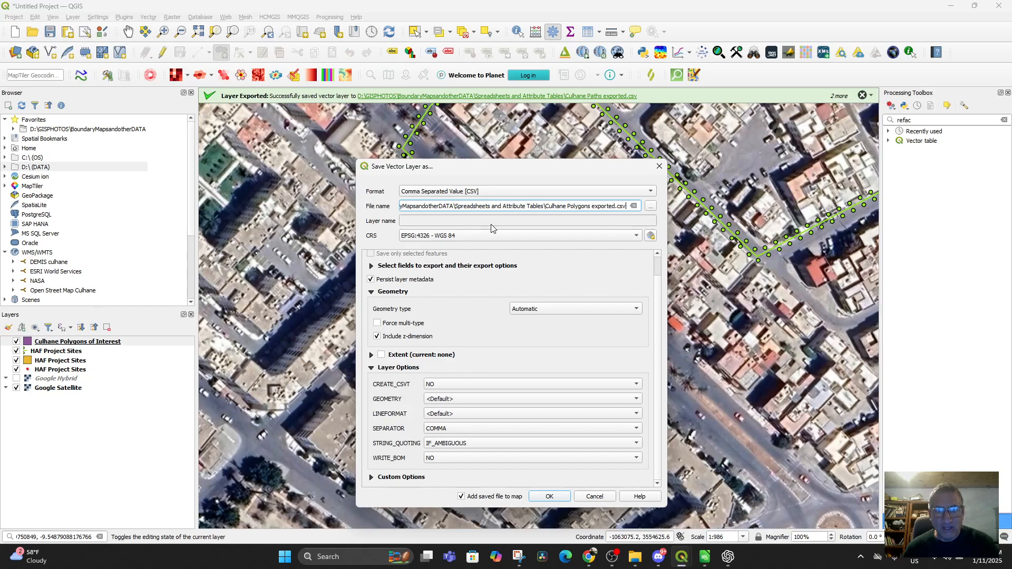
pyautogui.click(515, 458)
pyautogui.click(490, 447)
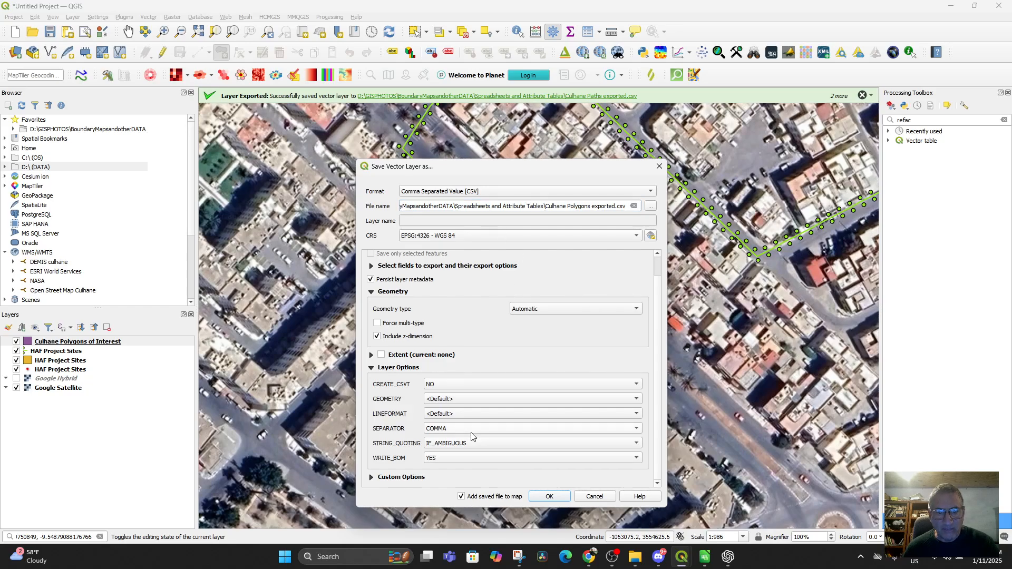
pyautogui.click(439, 400)
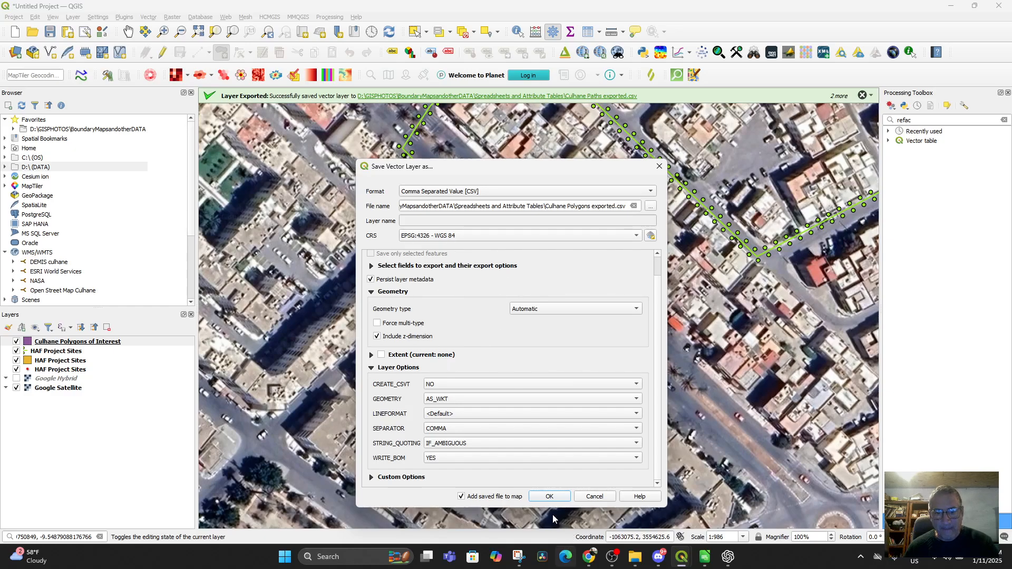
pyautogui.click(548, 498)
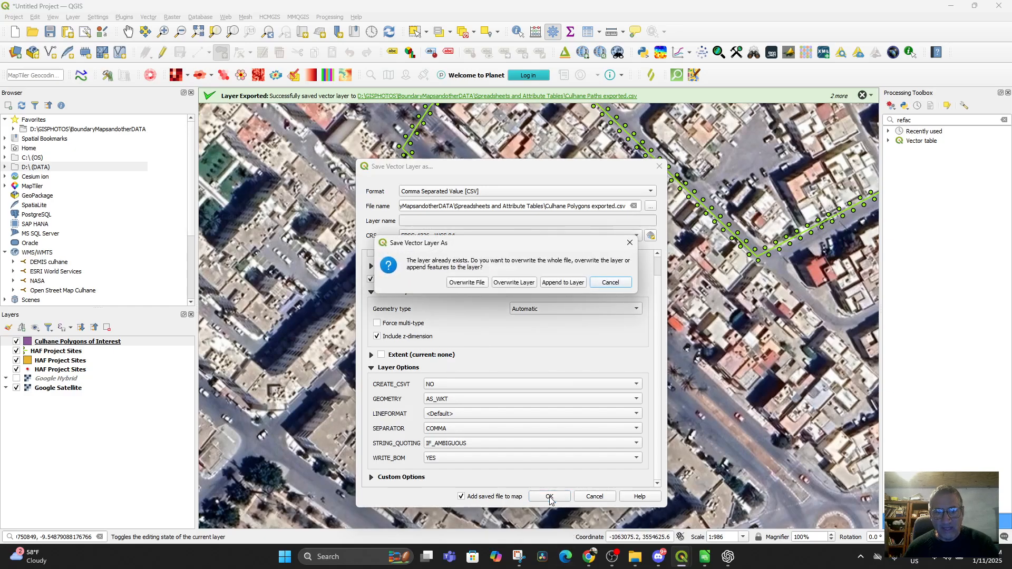
pyautogui.click(464, 284)
pyautogui.click(628, 354)
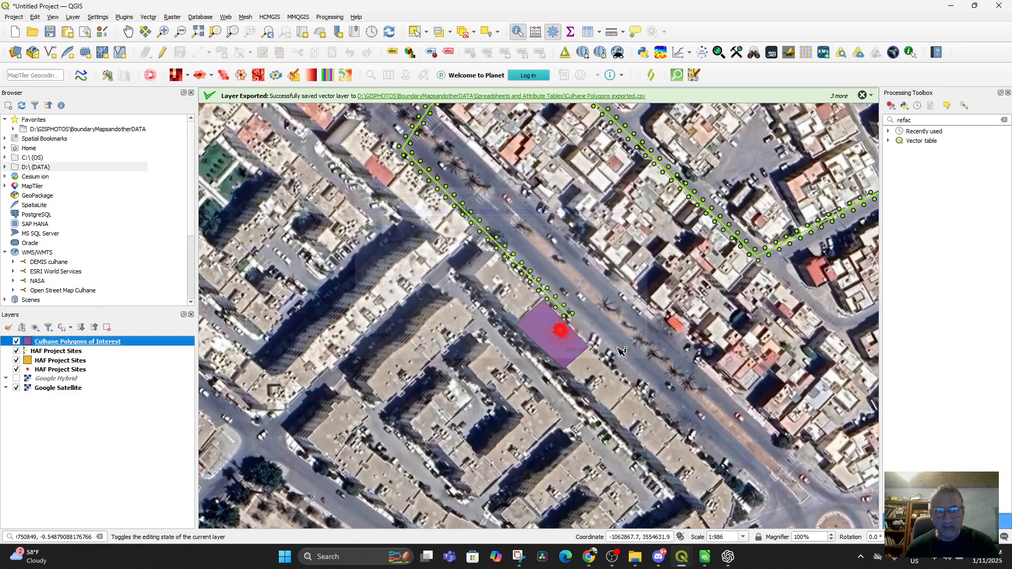
# Step: Switch to LibreOffice Calc and open Culhane Polygons exported.csv, importing it as UTF-8 with comma separation
pyautogui.scroll(-3, 582, 373)
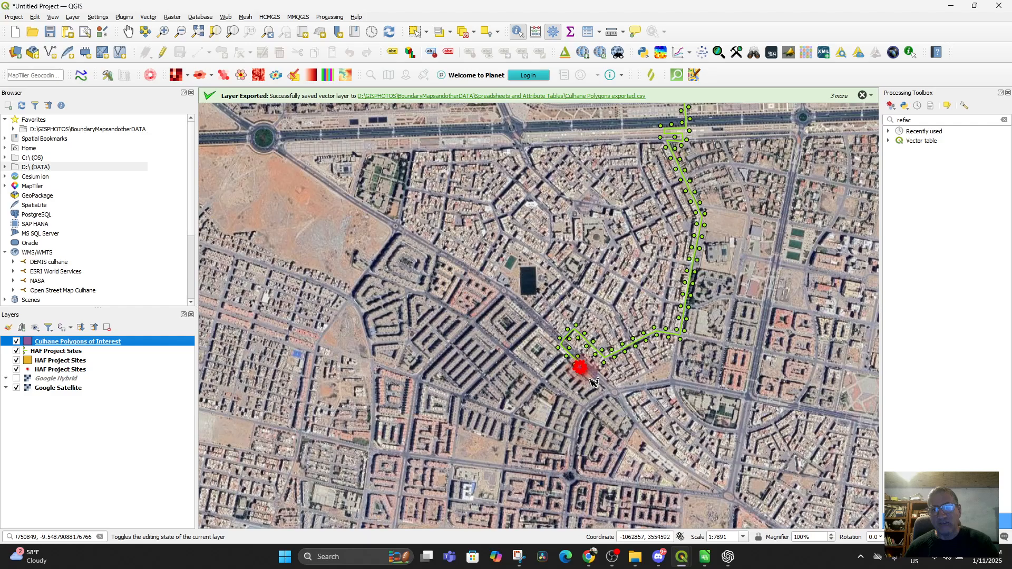
pyautogui.moveTo(696, 566)
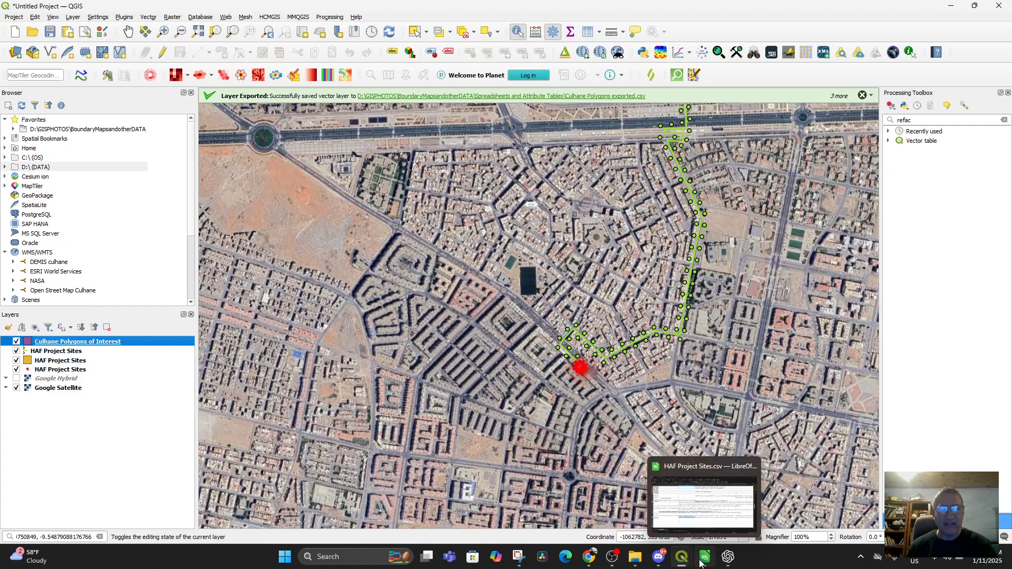
pyautogui.click(706, 563)
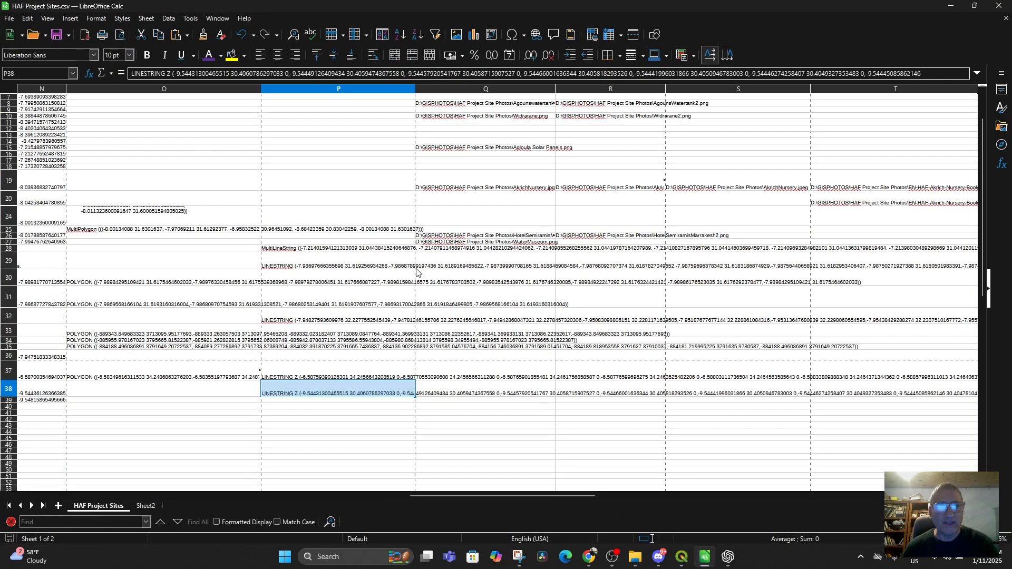
pyautogui.click(9, 19)
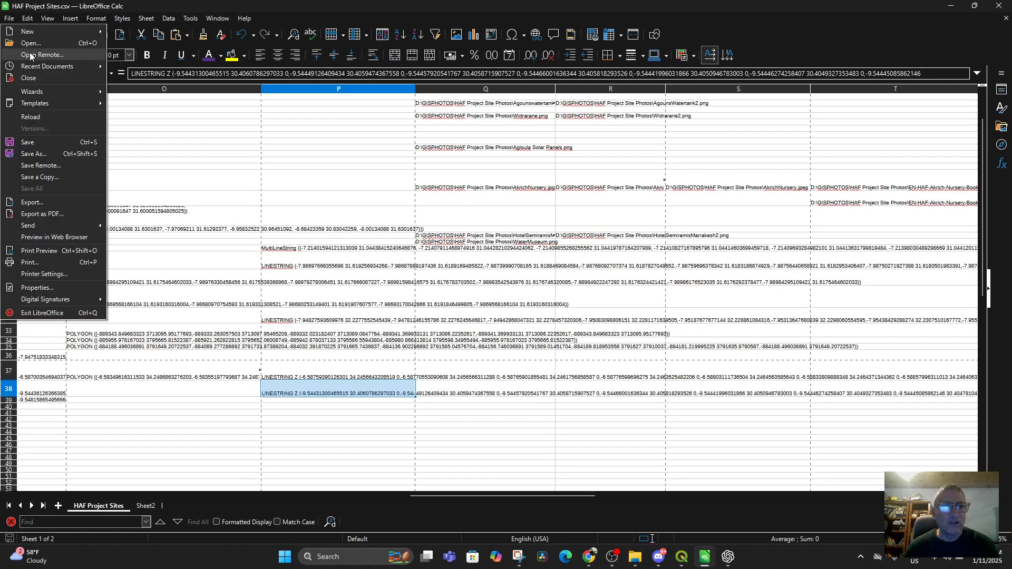
pyautogui.moveTo(38, 66)
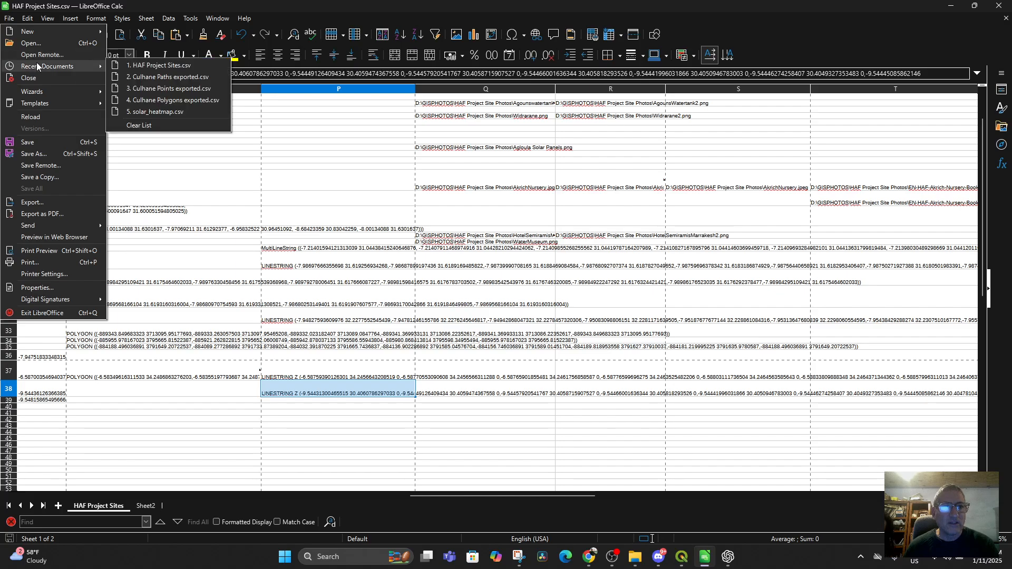
pyautogui.click(186, 100)
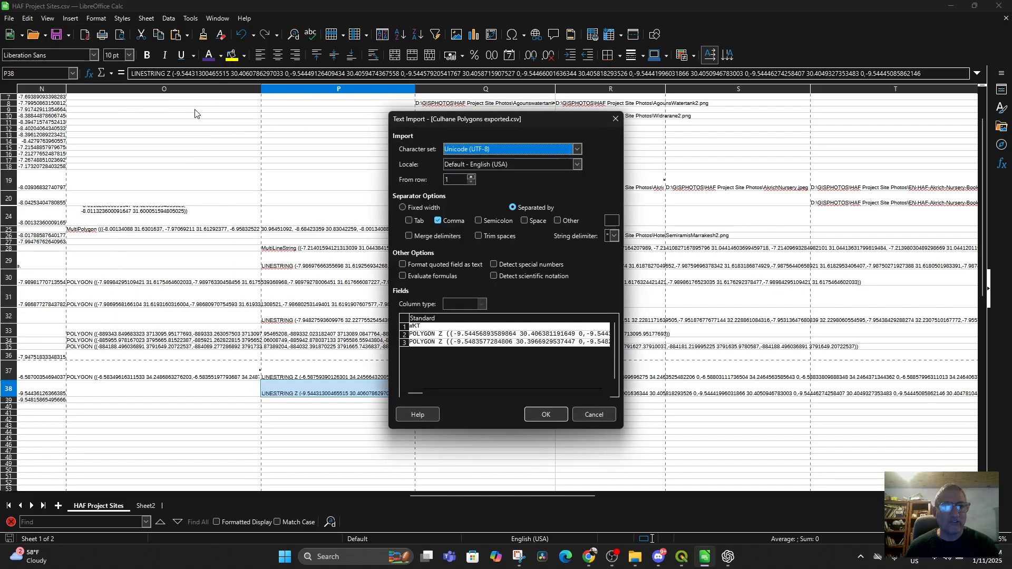
pyautogui.click(547, 414)
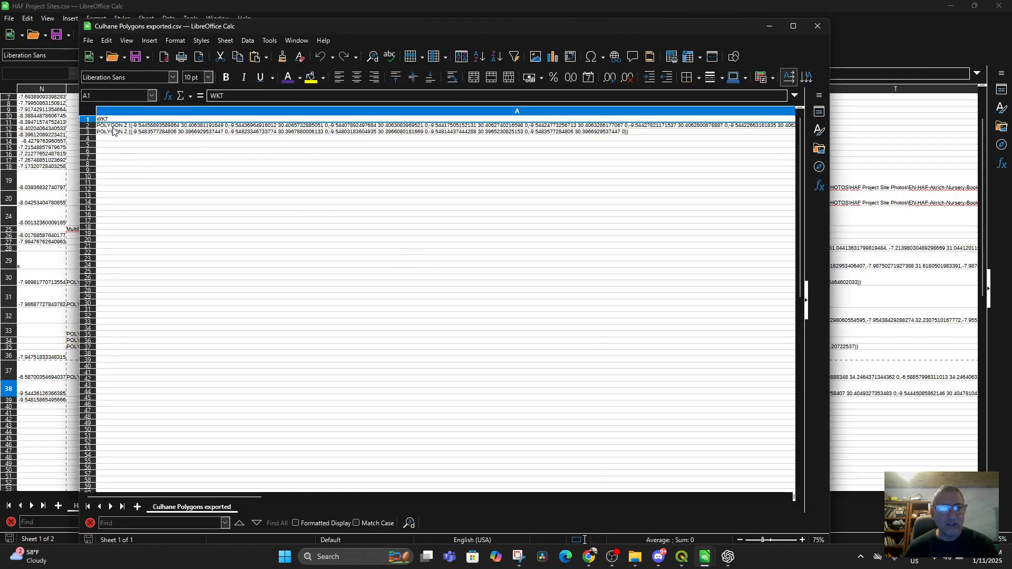
# Step: Copy the first polygon's WKT from cell A2 of the exported polygons sheet
pyautogui.click(113, 128)
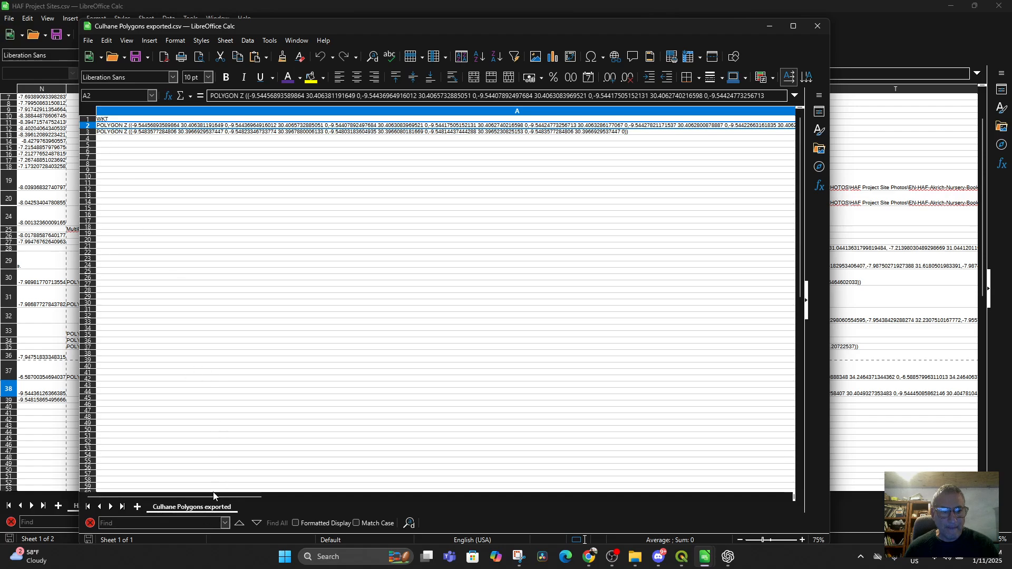
pyautogui.rightClick(217, 128)
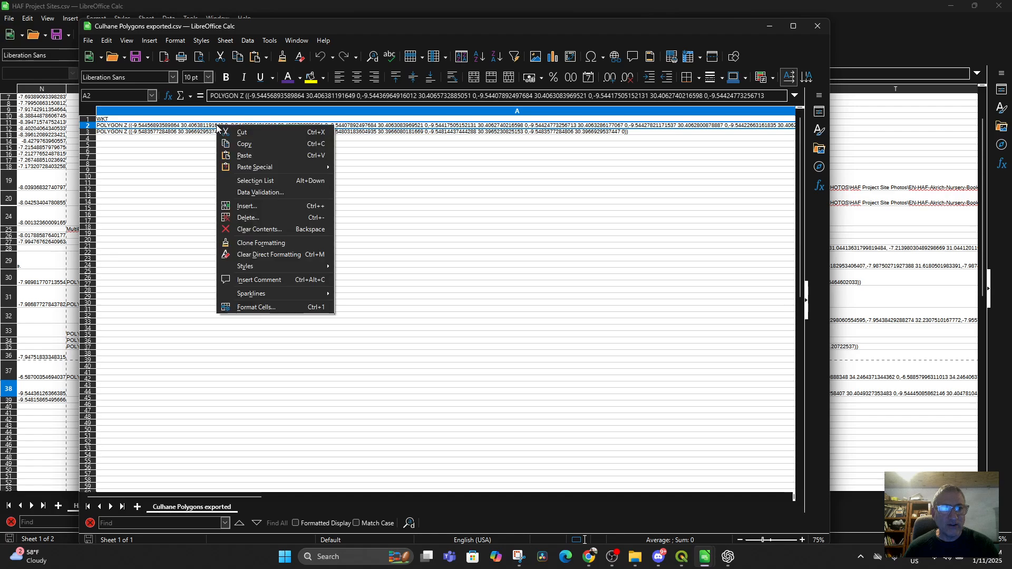
pyautogui.click(241, 143)
# Step: Return to the HAF Project Sites spreadsheet and increase the height of row 39, the last Agadir entry
pyautogui.moveTo(254, 28); pyautogui.dragTo(443, 207)
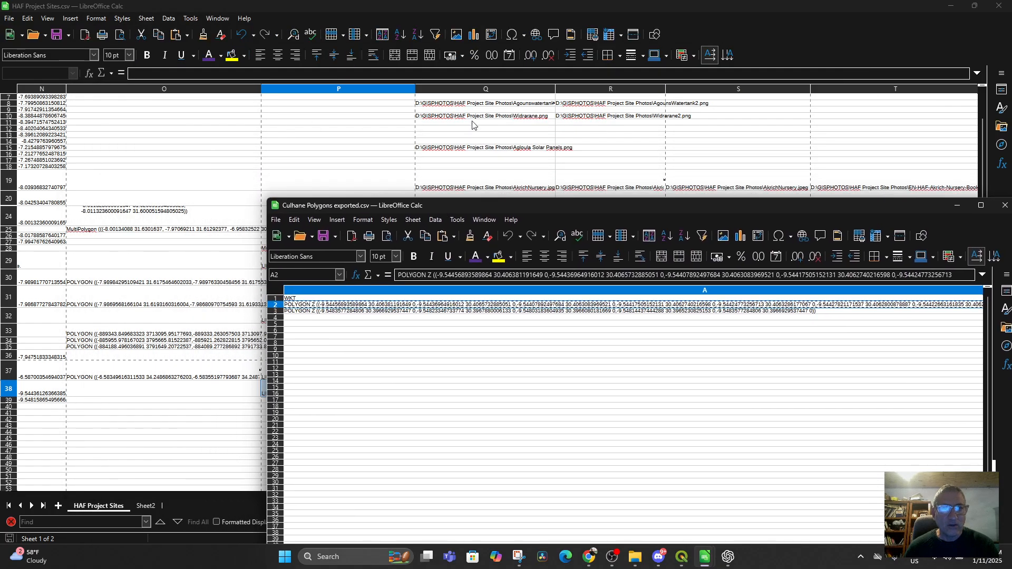
pyautogui.click(436, 98)
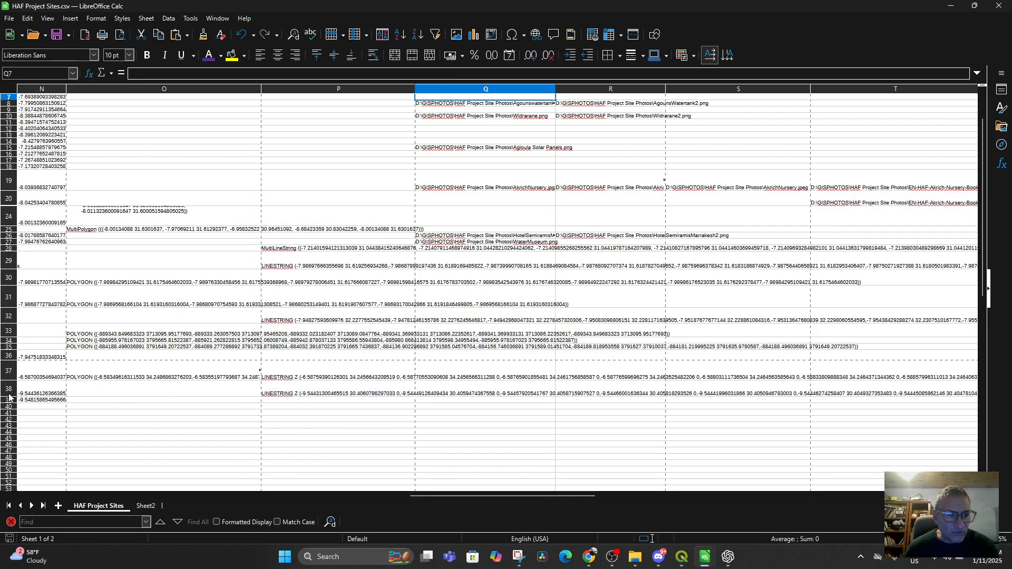
pyautogui.moveTo(419, 497); pyautogui.dragTo(2, 488)
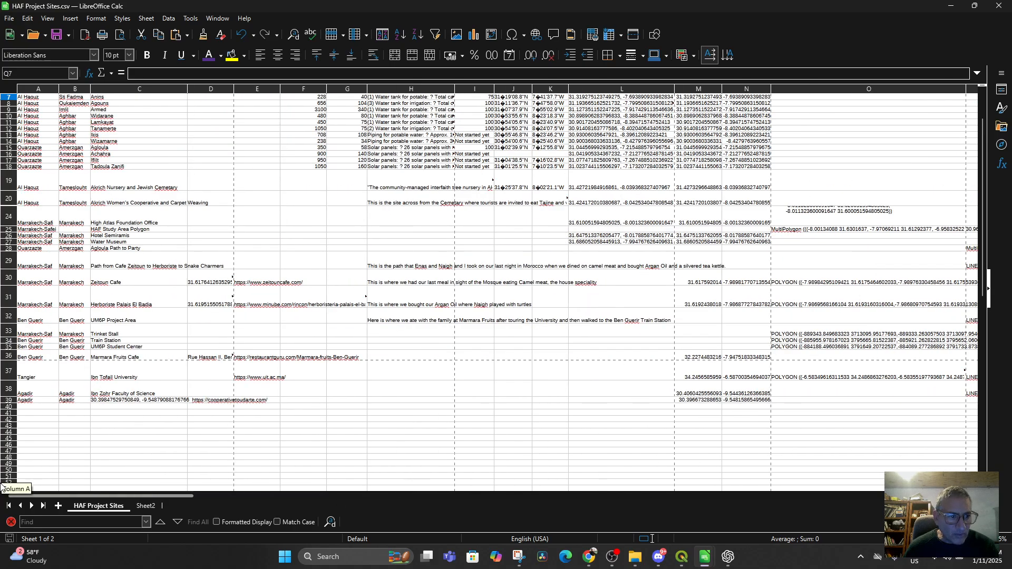
pyautogui.moveTo(6, 397); pyautogui.dragTo(11, 420)
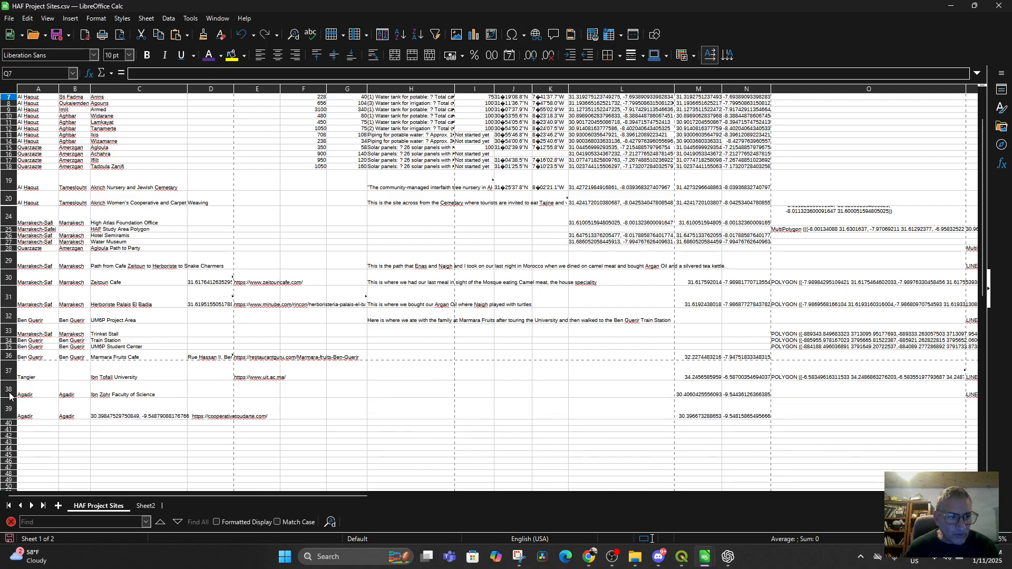
# Step: Paste the copied polygon WKT into cell O38 of the HAF Project Sites spreadsheet and save the file
pyautogui.click(9, 390)
pyautogui.moveTo(213, 495); pyautogui.dragTo(439, 504)
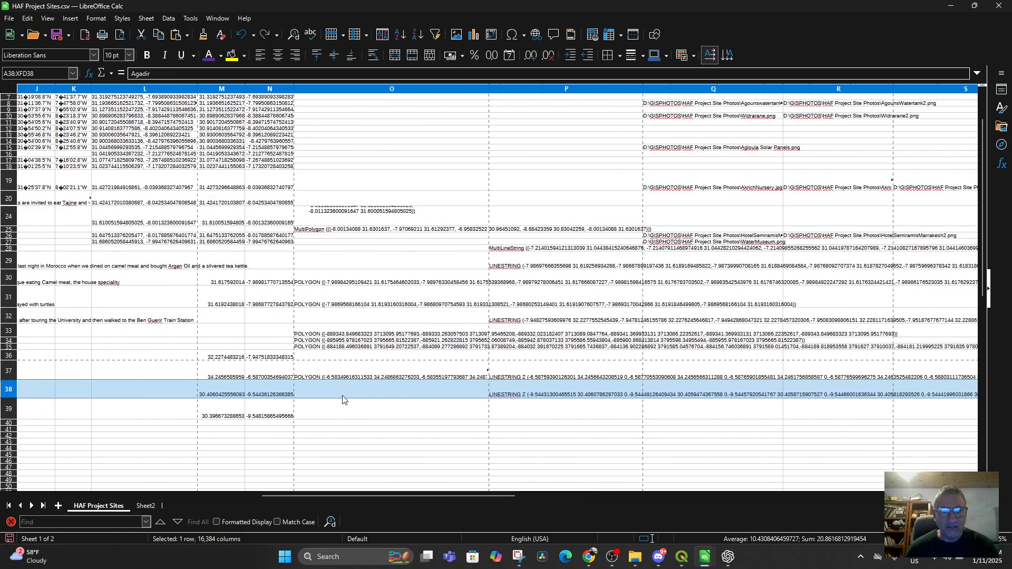
pyautogui.click(338, 396)
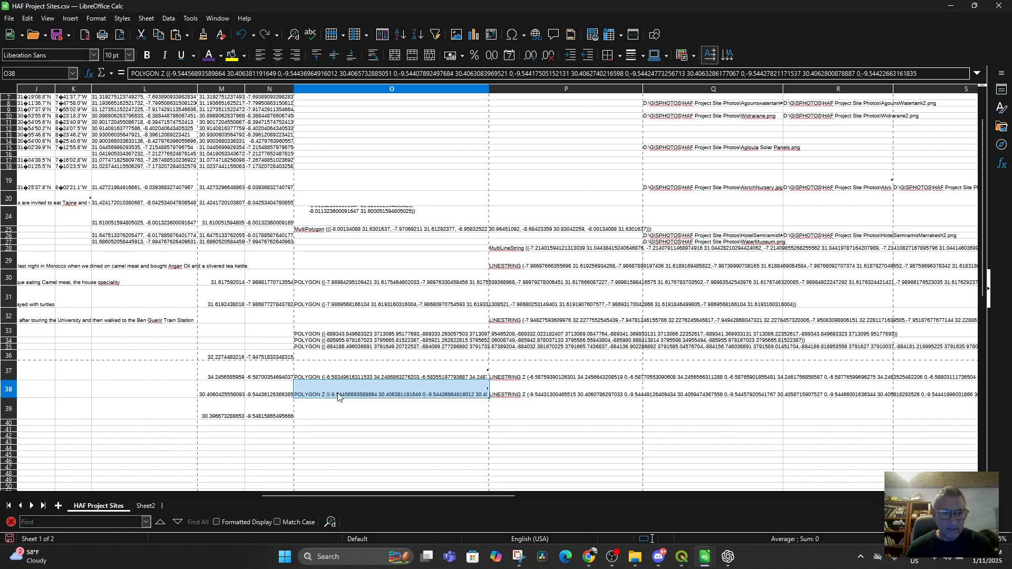
pyautogui.hotkey('ctrl', 'v')
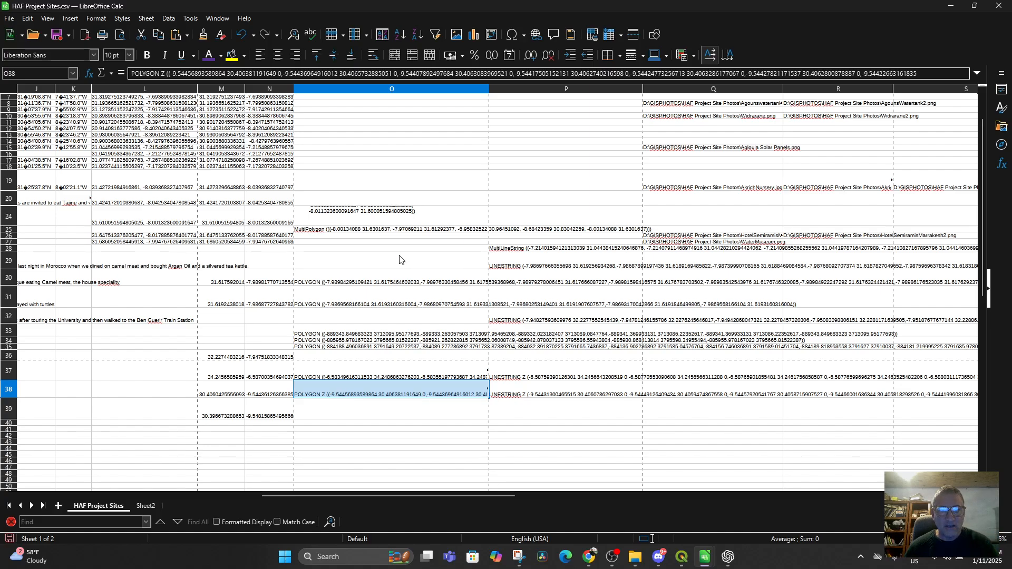
pyautogui.click(56, 36)
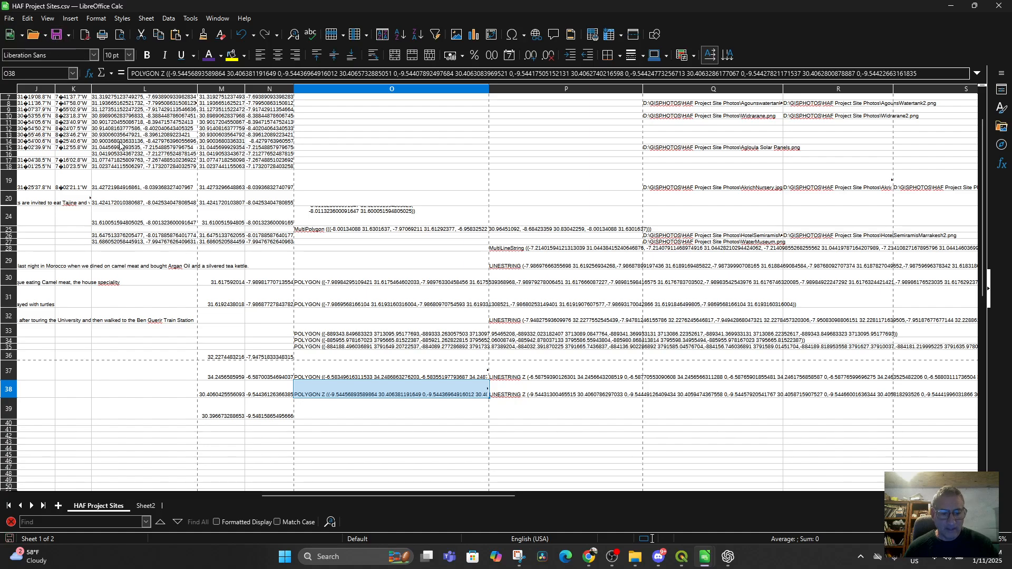
pyautogui.hotkey('alt', 't')
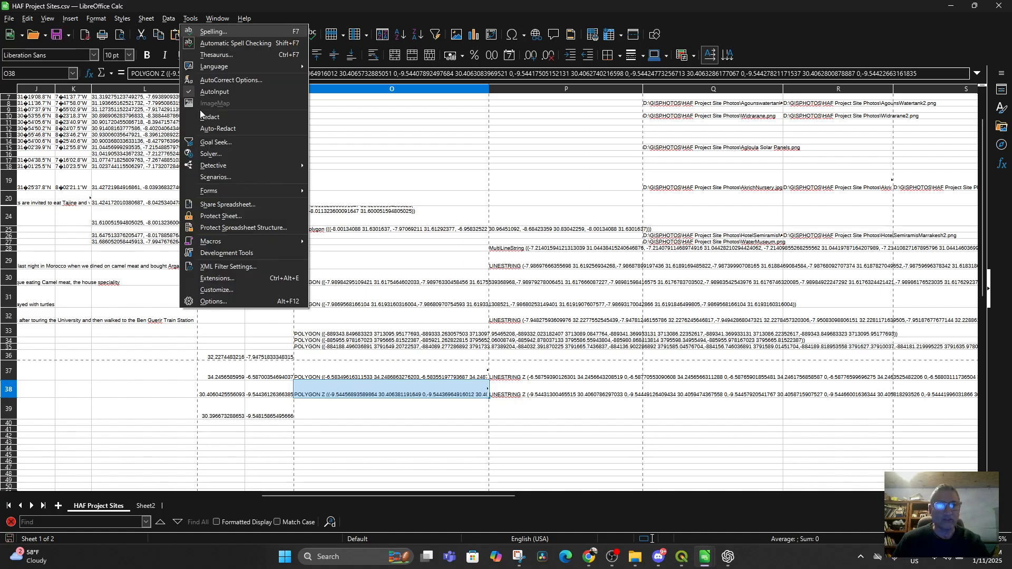
pyautogui.click(369, 410)
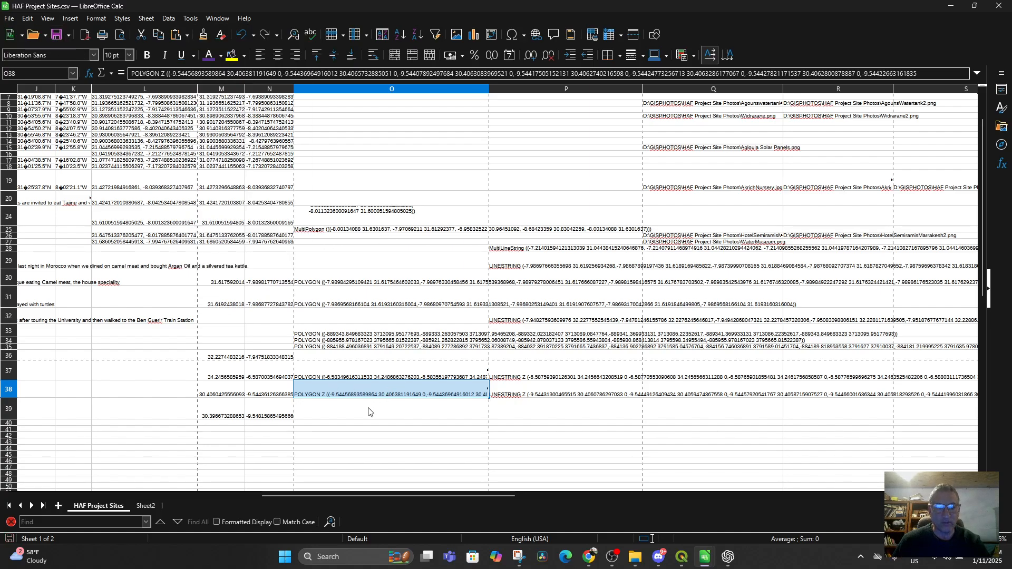
# Step: Select cell O39, switch to QGIS and check the polygon order in the Culhane Polygons of Interest attribute table
pyautogui.click(318, 416)
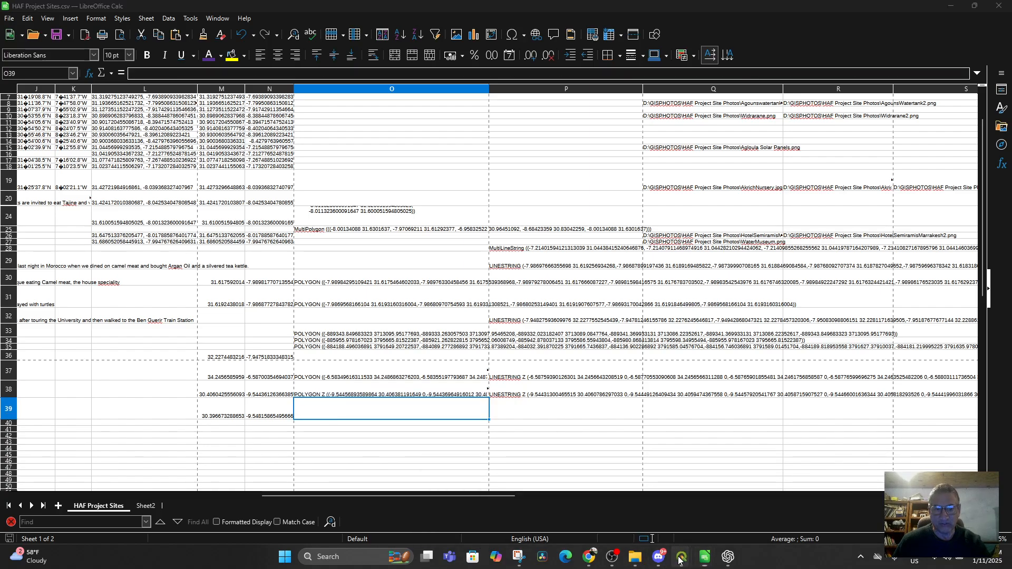
pyautogui.moveTo(681, 556)
pyautogui.click(487, 521)
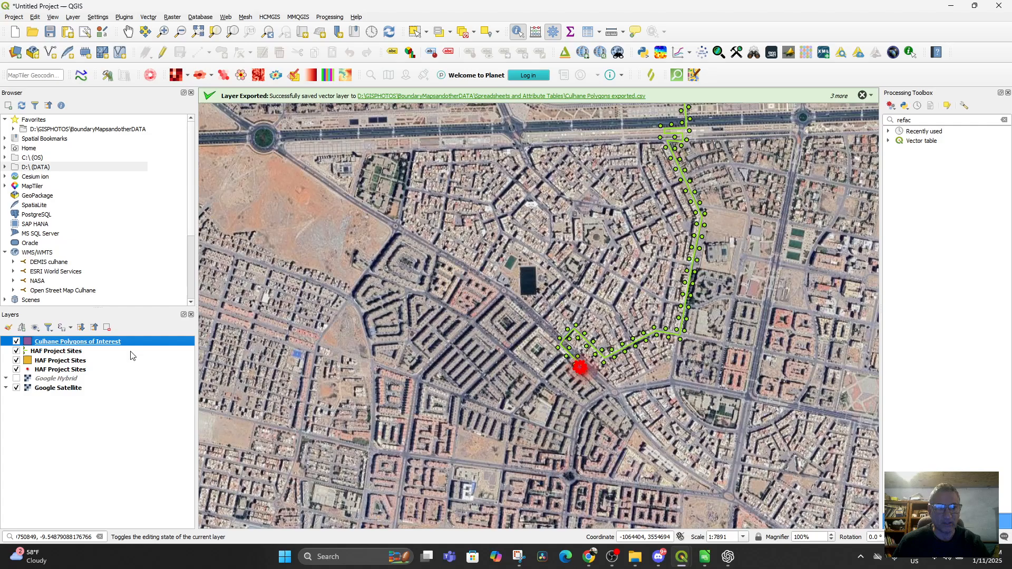
pyautogui.rightClick(104, 345)
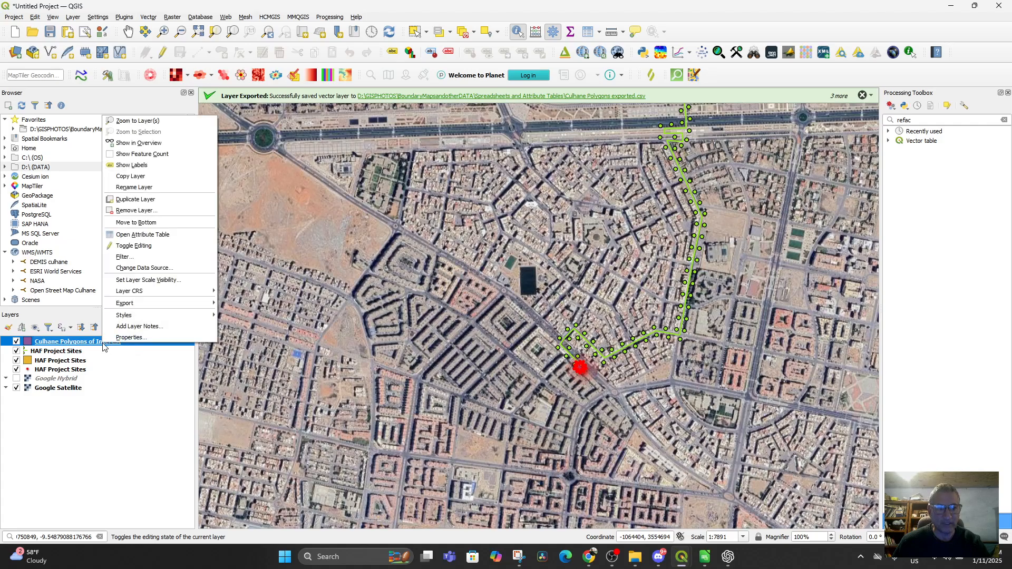
pyautogui.click(135, 234)
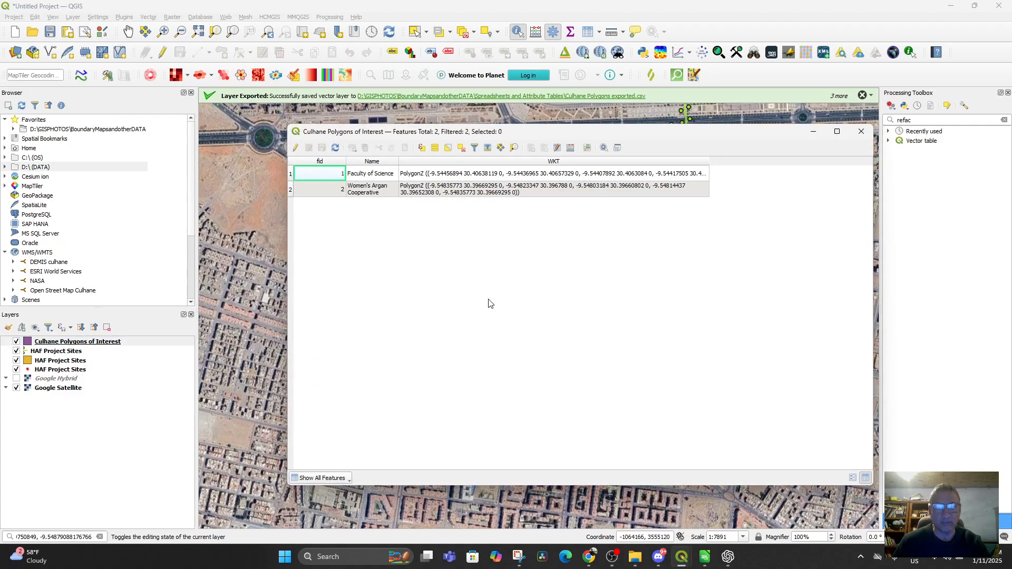
pyautogui.click(861, 131)
# Step: Switch to Culhane Polygons exported.csv in LibreOffice Calc and copy the second polygon's WKT from cell A3
pyautogui.moveTo(705, 560)
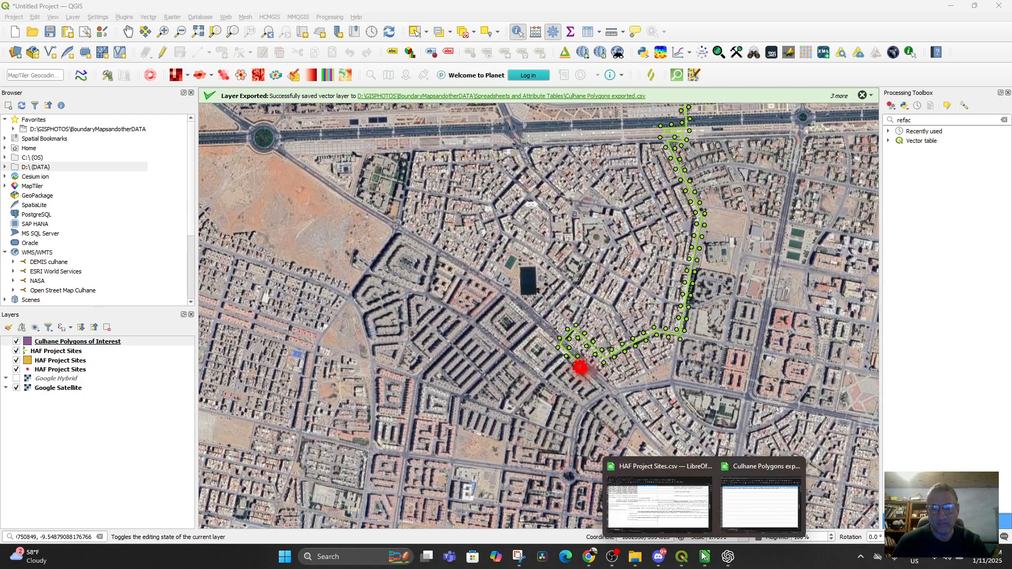
pyautogui.click(669, 502)
pyautogui.moveTo(658, 562)
pyautogui.moveTo(704, 559)
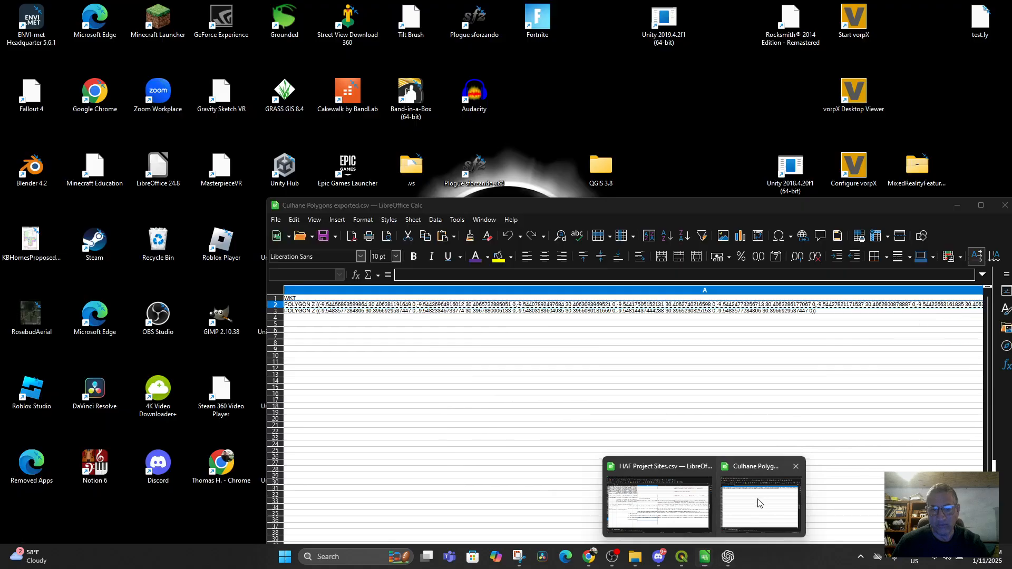
pyautogui.click(760, 503)
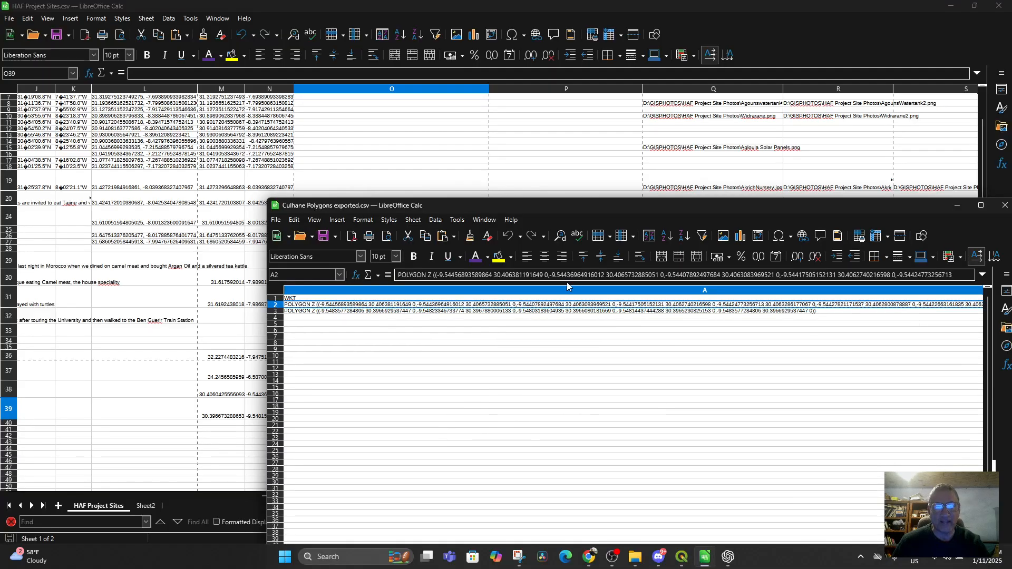
pyautogui.click(421, 311)
pyautogui.rightClick(422, 312)
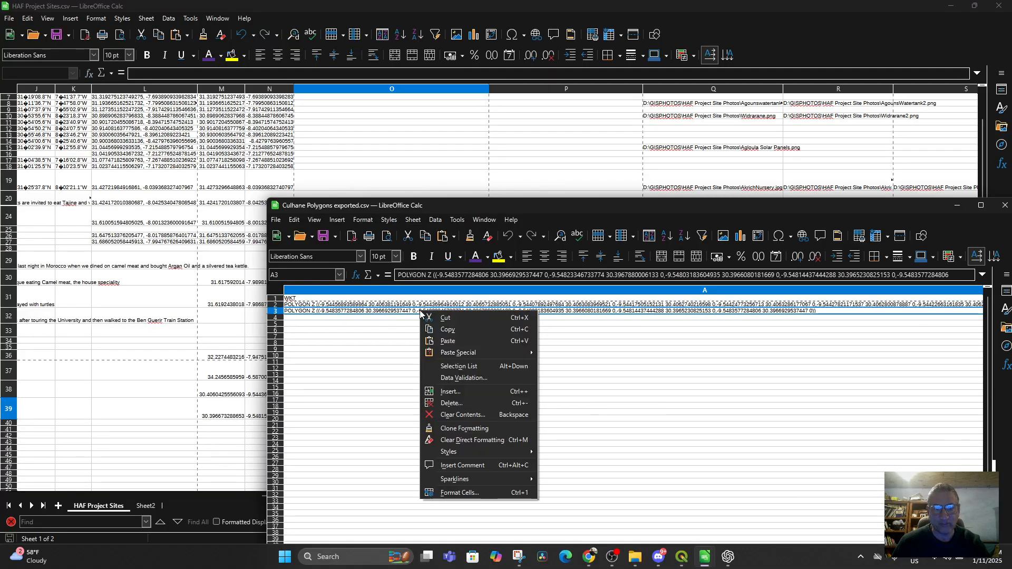
pyautogui.click(446, 330)
# Step: Close the exported polygons sheet, paste the WKT into cell O39 of HAF Project Sites, and save and close that spreadsheet
pyautogui.click(1005, 207)
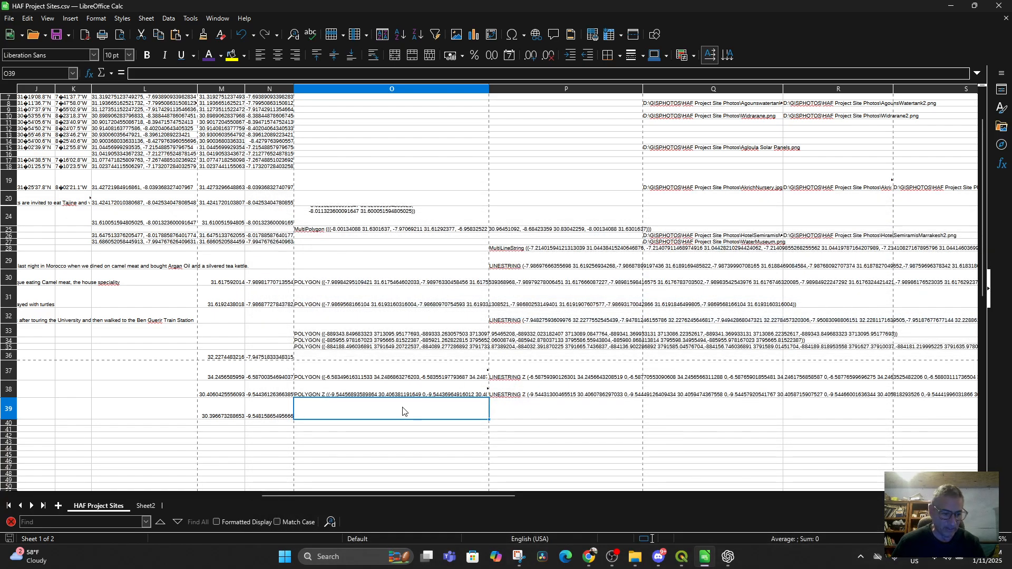
pyautogui.hotkey('ctrl', 'v')
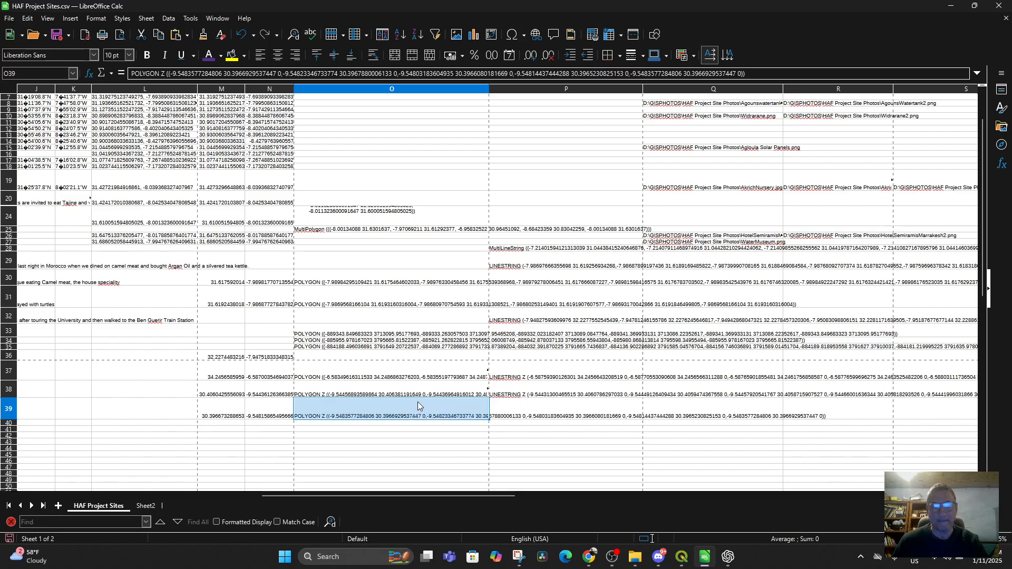
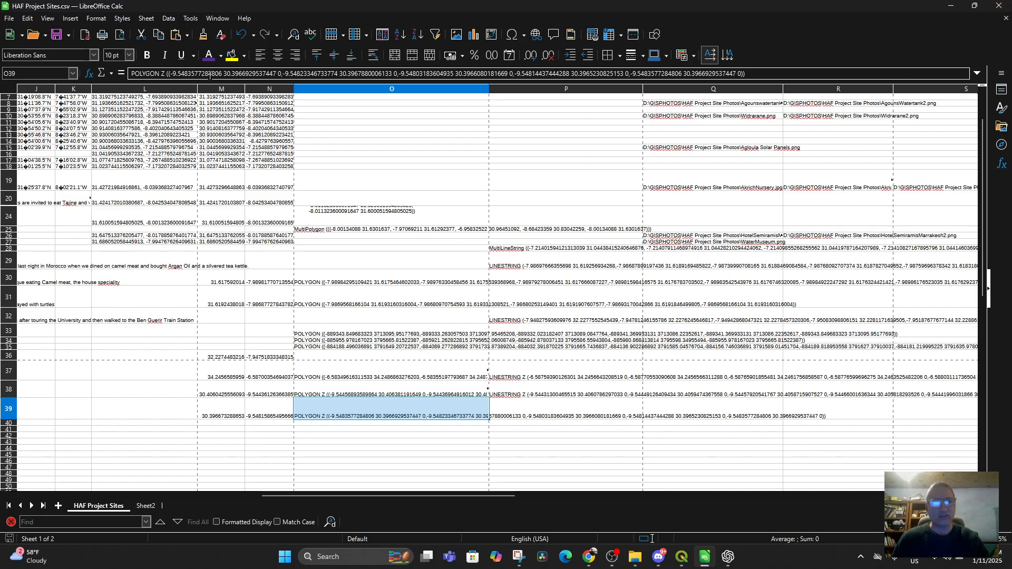
pyautogui.click(999, 6)
# Step: Remove all layers from the QGIS project and dismiss the layer export and save messages
pyautogui.scroll(-3, 401, 310)
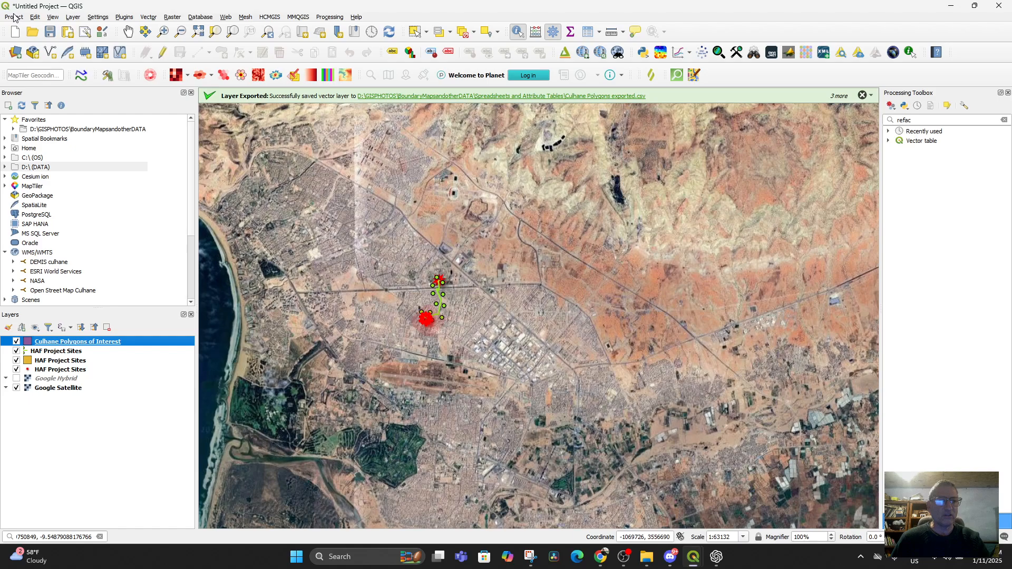
pyautogui.keyDown('shift'); pyautogui.click(52, 391); pyautogui.keyUp('shift')
pyautogui.rightClick(56, 349)
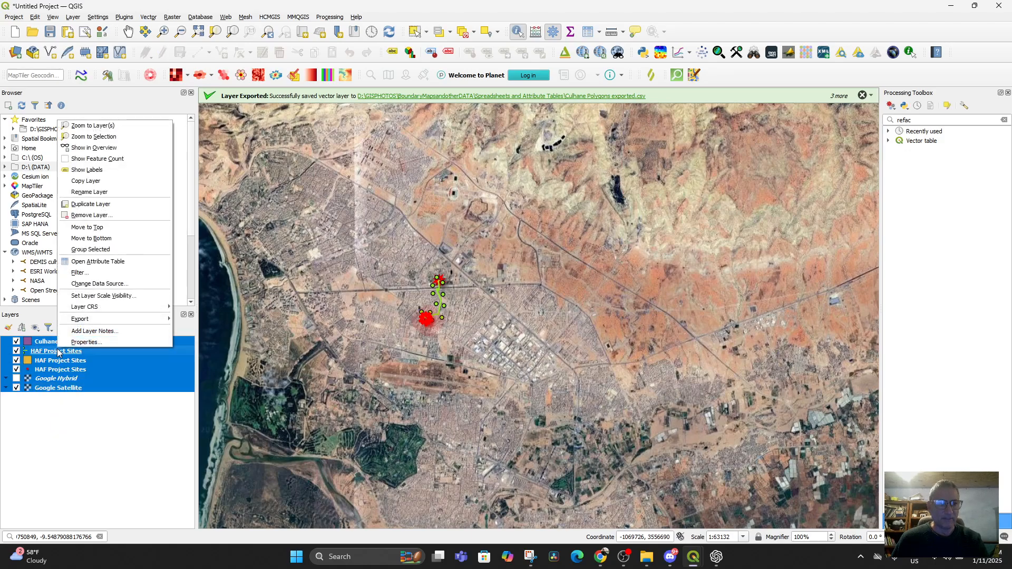
pyautogui.click(89, 215)
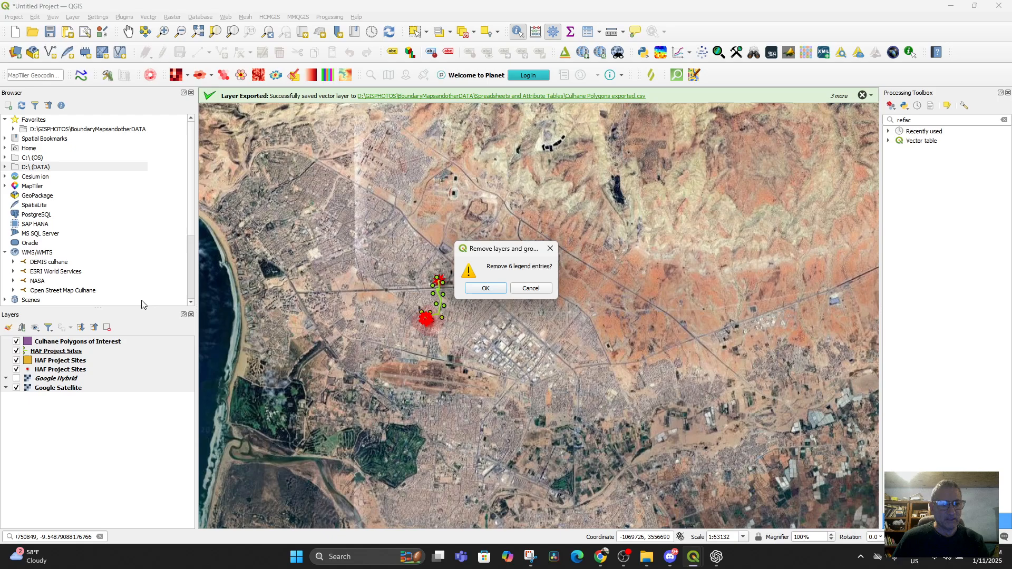
pyautogui.click(472, 290)
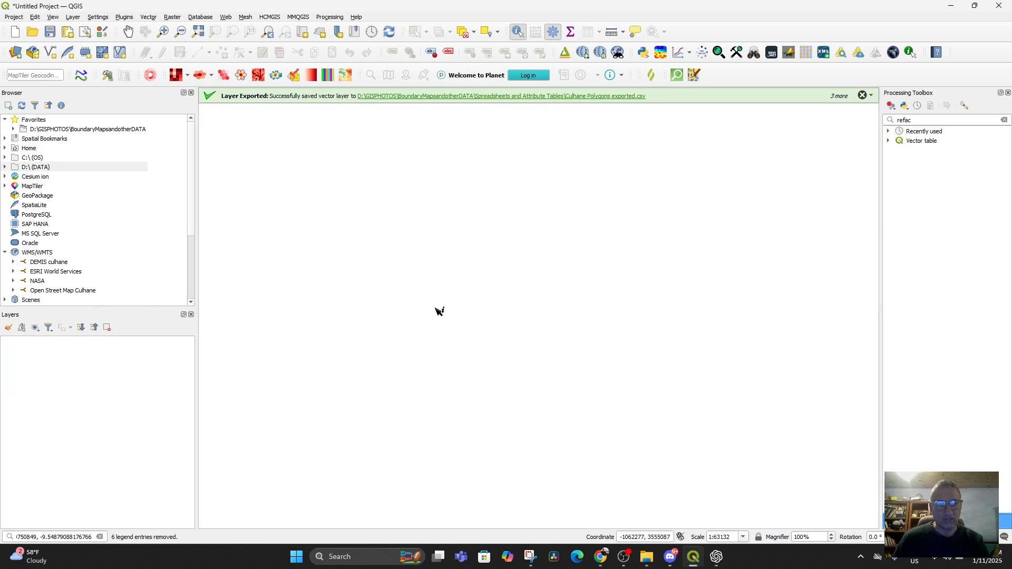
pyautogui.click(861, 97)
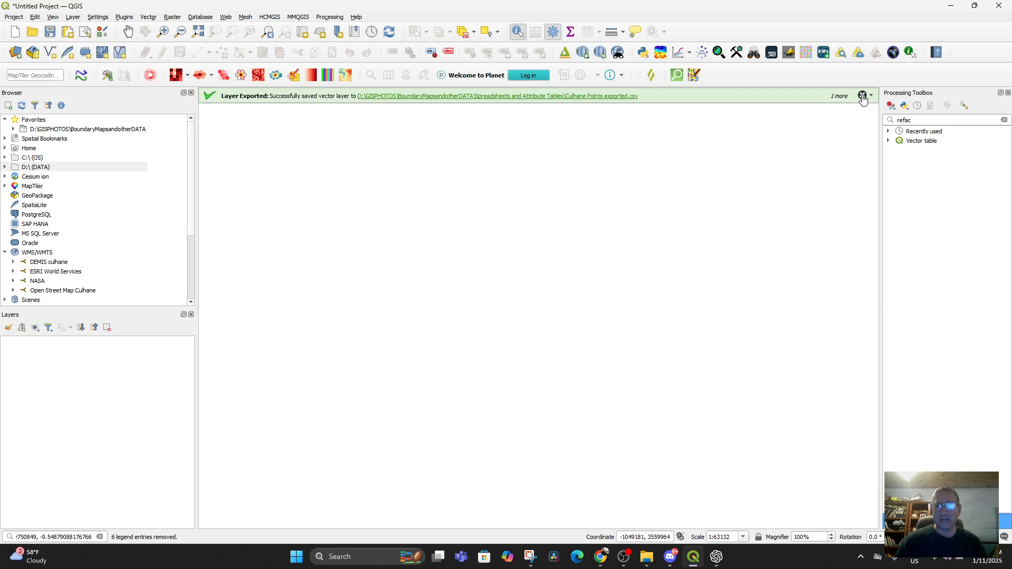
pyautogui.click(862, 96)
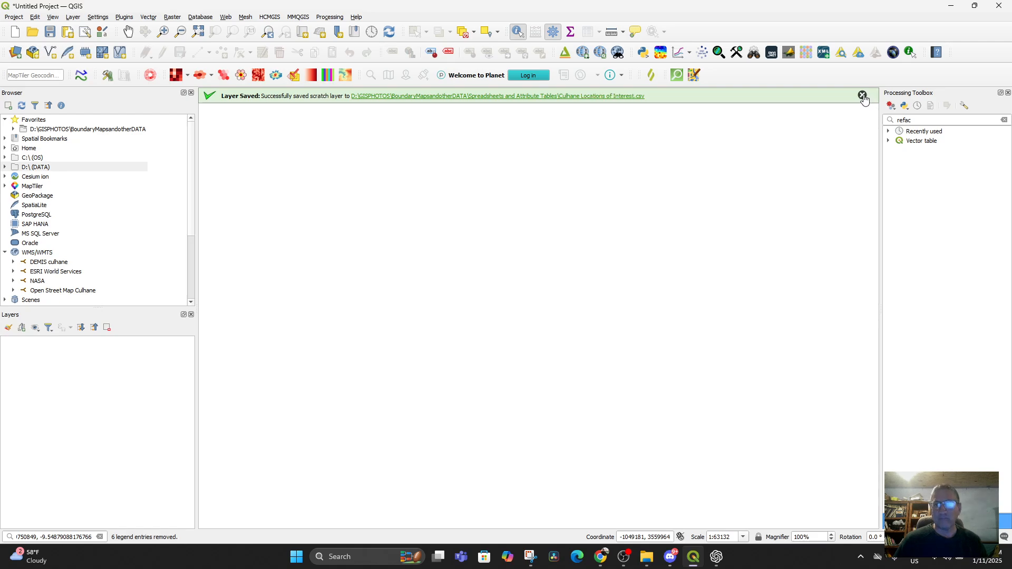
pyautogui.click(862, 97)
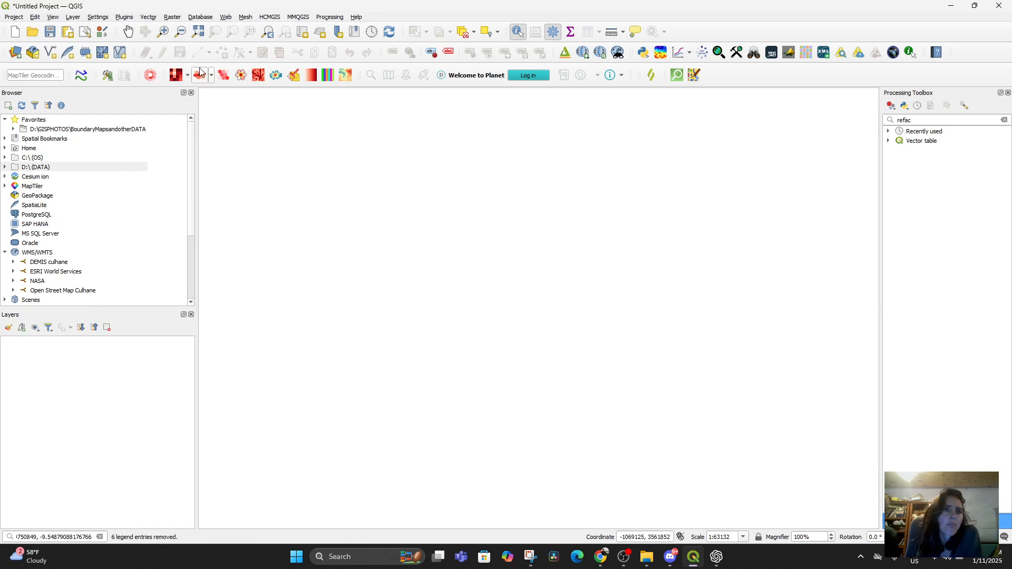
# Step: Add the Google Hybrid basemap from QuickMapServices to the empty project
pyautogui.click(124, 18)
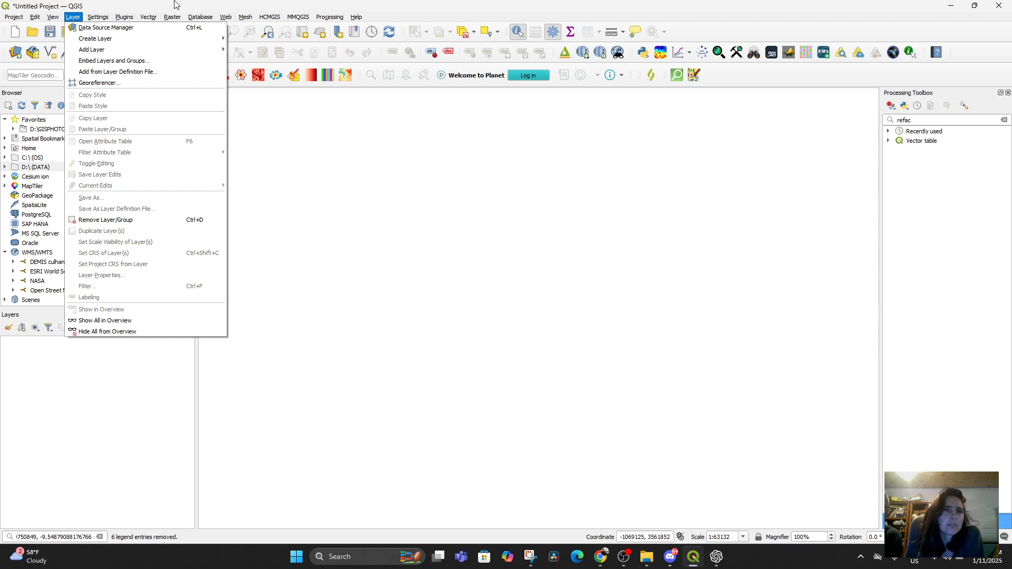
pyautogui.moveTo(222, 19)
pyautogui.moveTo(146, 16)
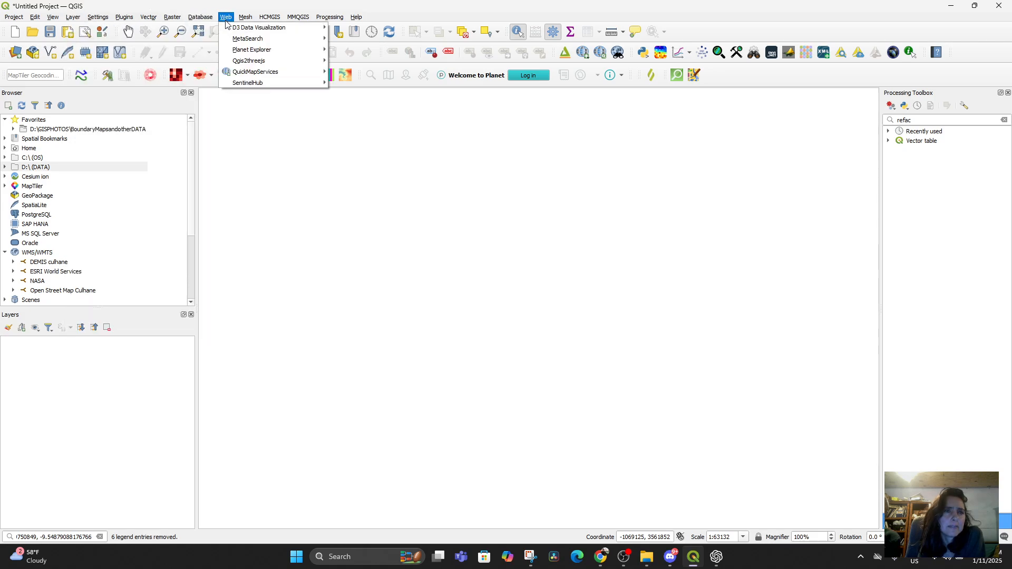
pyautogui.moveTo(259, 66)
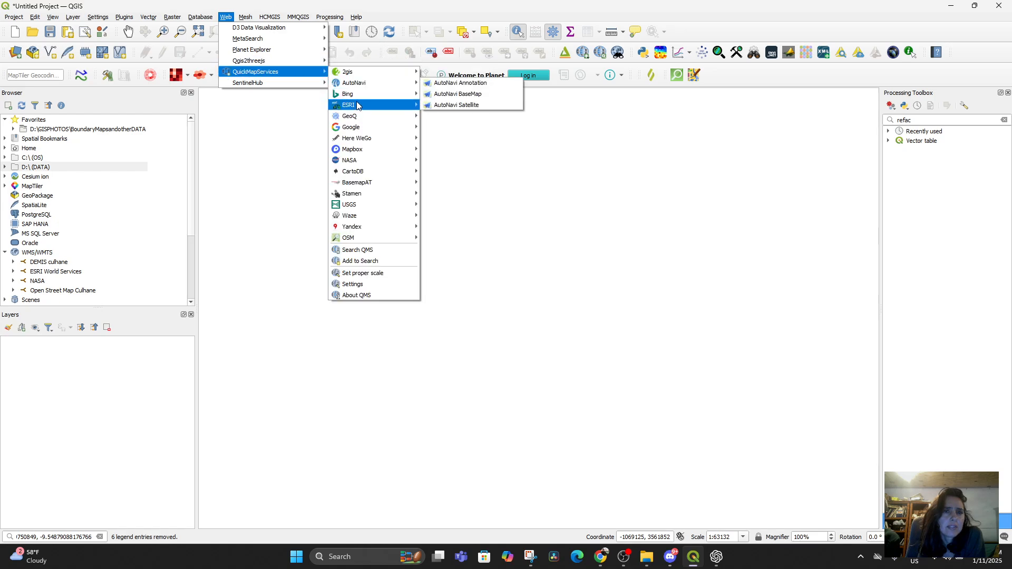
pyautogui.moveTo(352, 131)
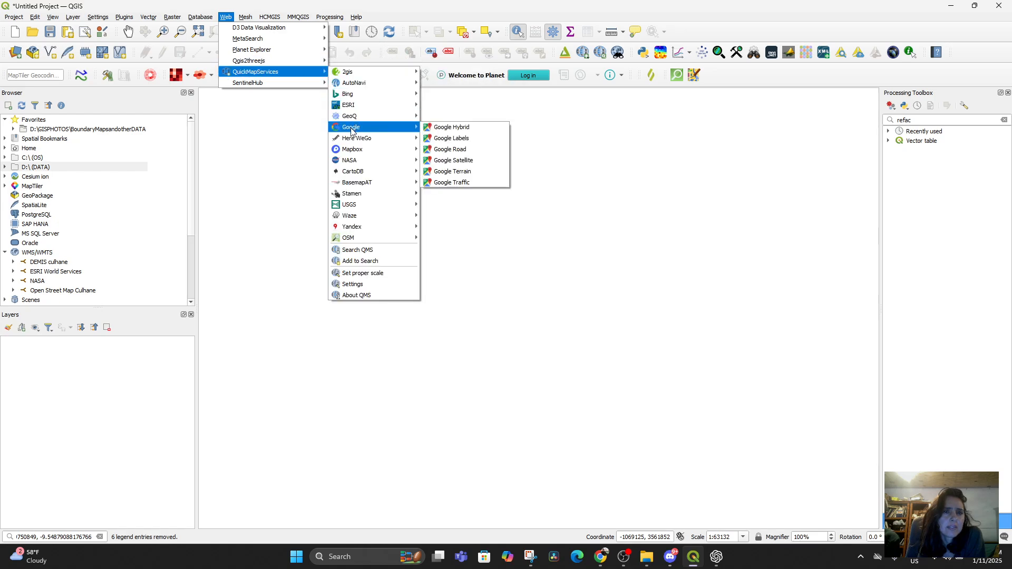
pyautogui.click(460, 128)
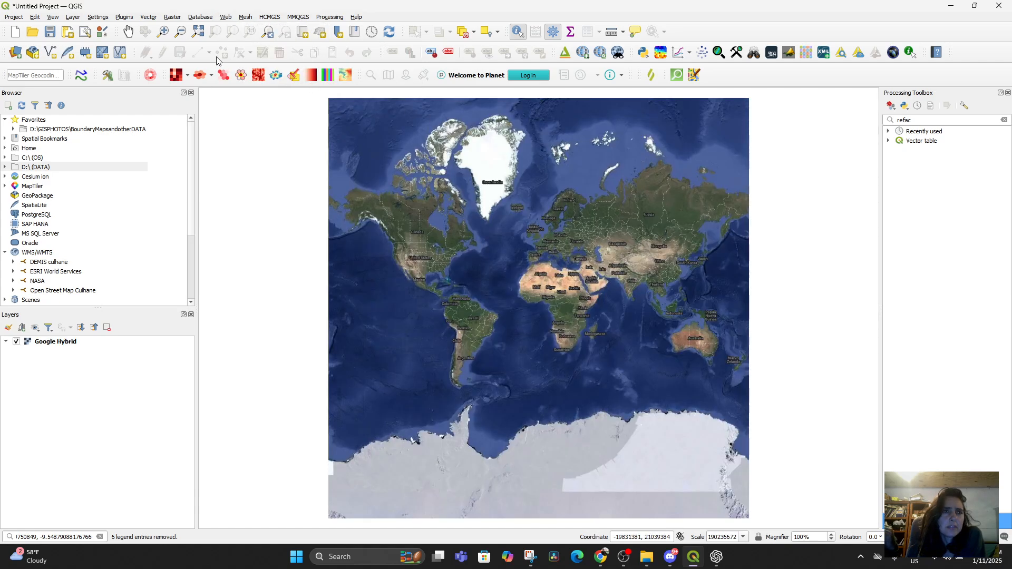
# Step: Add the Google Satellite basemap from QuickMapServices and hide the Google Hybrid layer
pyautogui.click(230, 16)
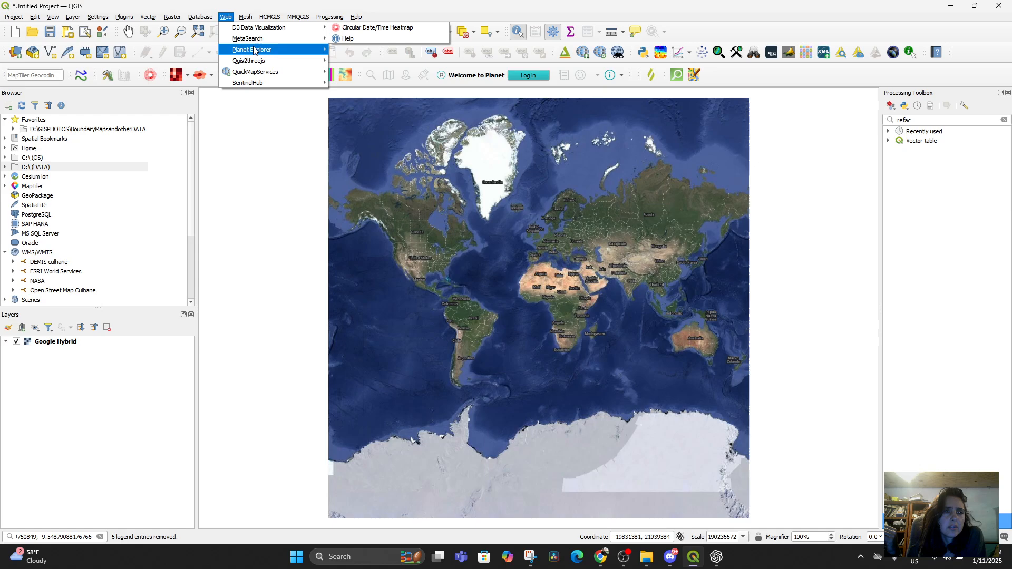
pyautogui.moveTo(258, 71)
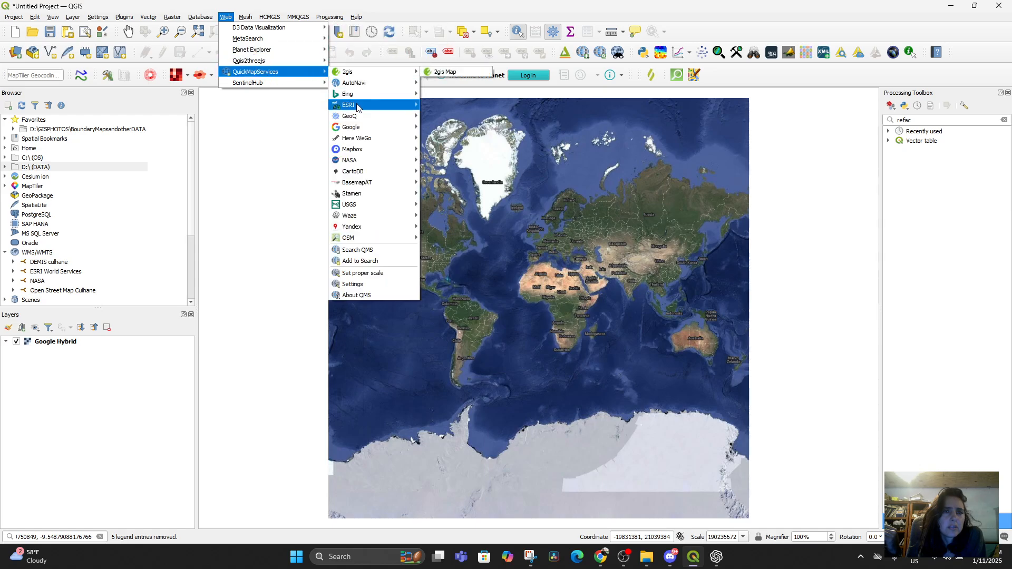
pyautogui.moveTo(362, 132)
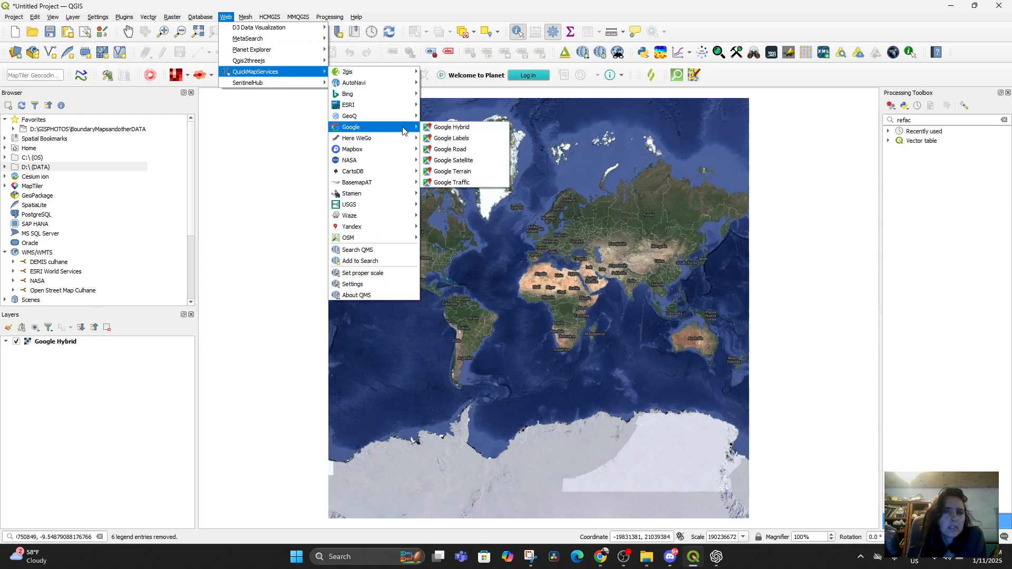
pyautogui.click(466, 162)
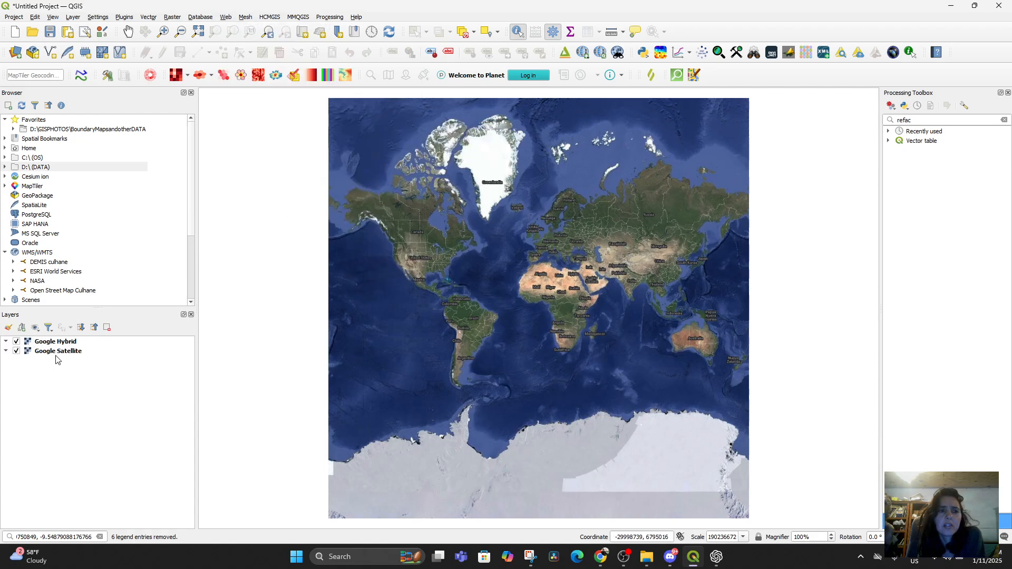
pyautogui.click(15, 342)
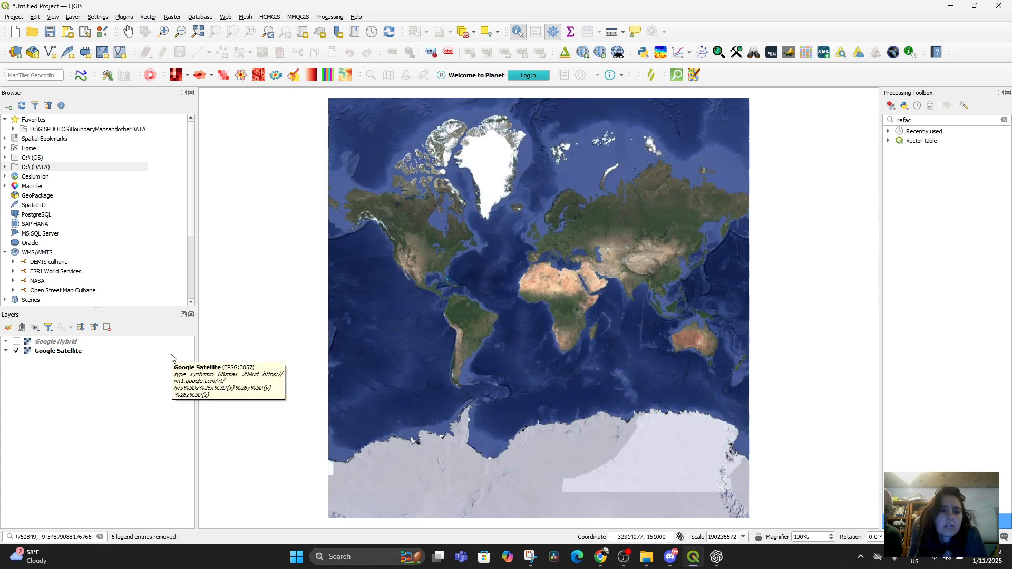
# Step: Add HAF Project Sites.csv as a delimited text point layer, with Longitude as X, Latitude as Y and the WGS 84 CRS
pyautogui.click(72, 18)
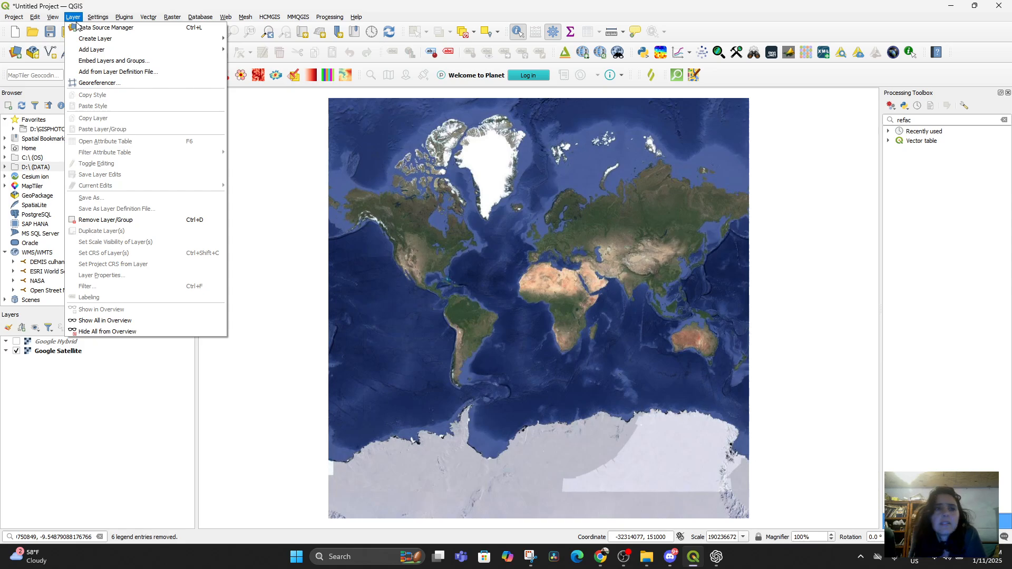
pyautogui.moveTo(96, 42)
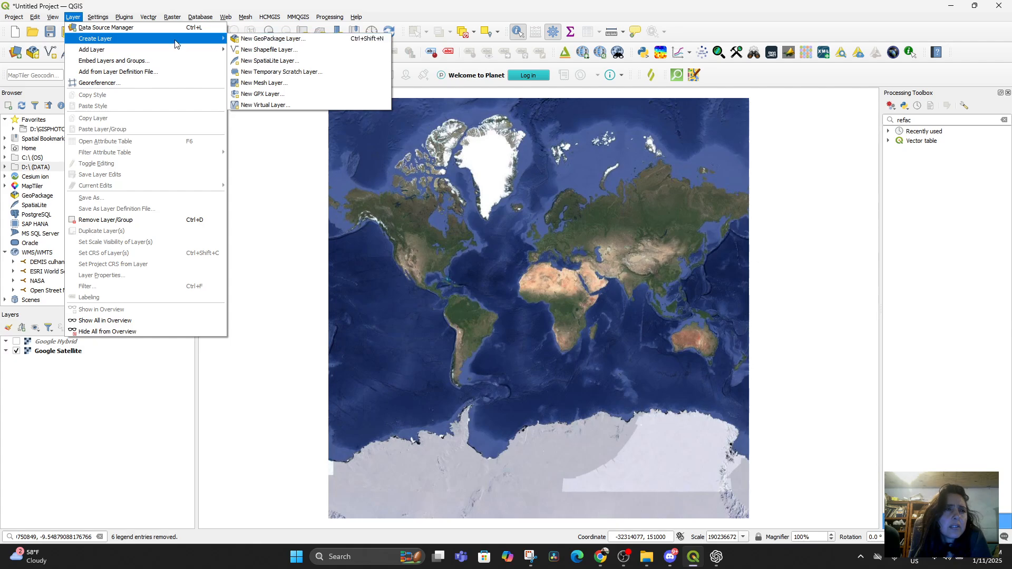
pyautogui.moveTo(182, 25)
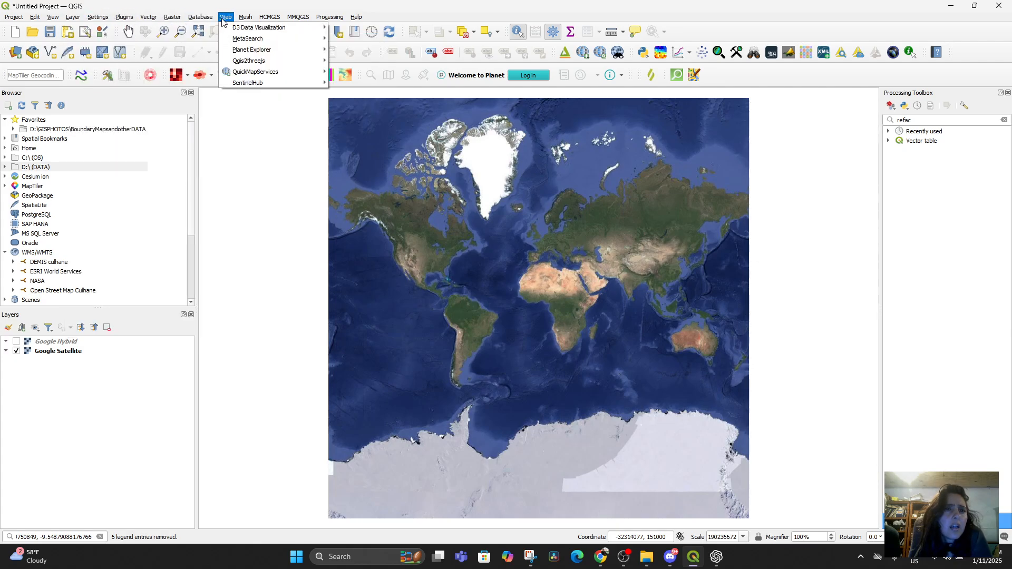
pyautogui.moveTo(68, 19)
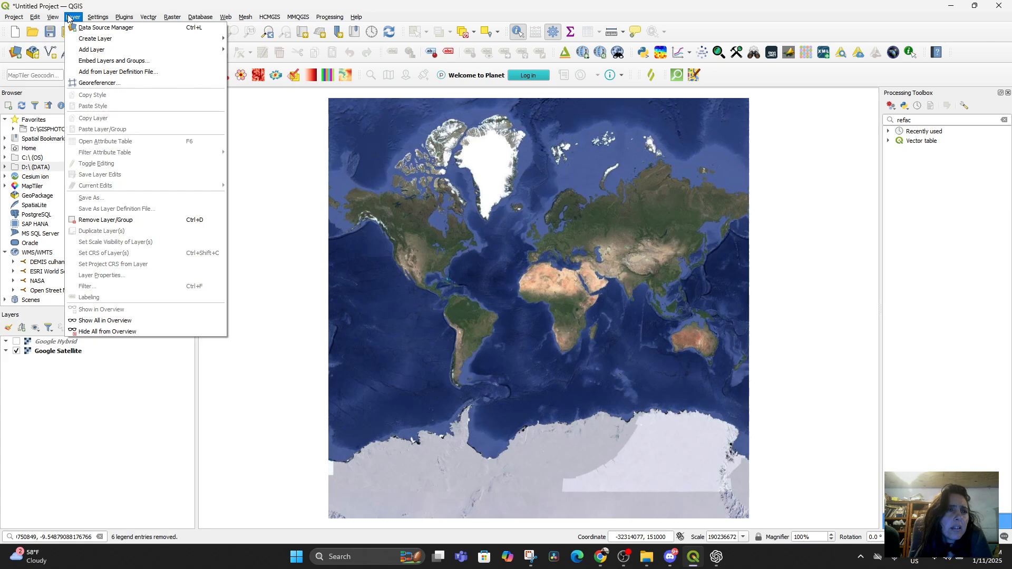
pyautogui.moveTo(100, 49)
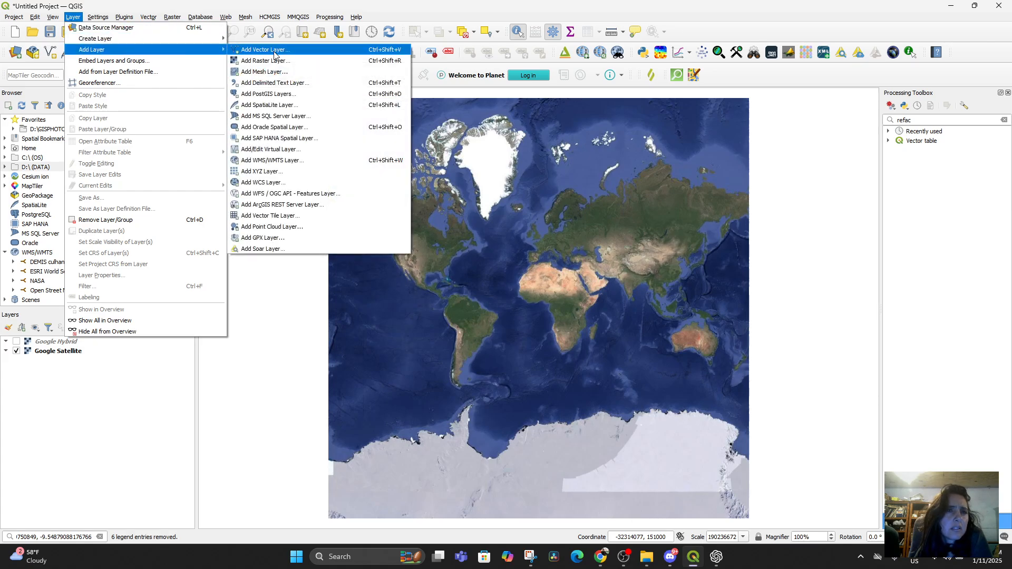
pyautogui.click(276, 85)
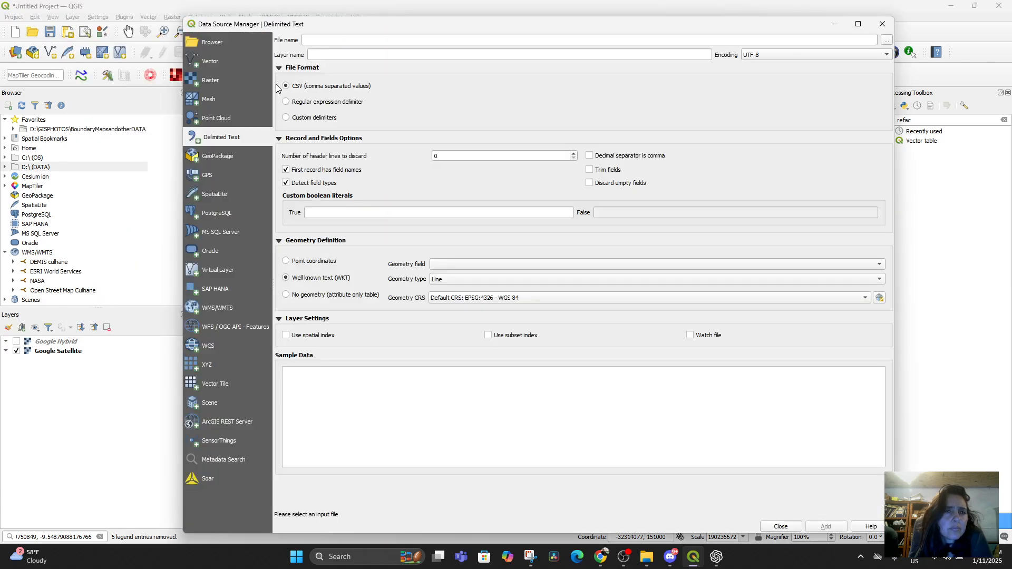
pyautogui.click(887, 41)
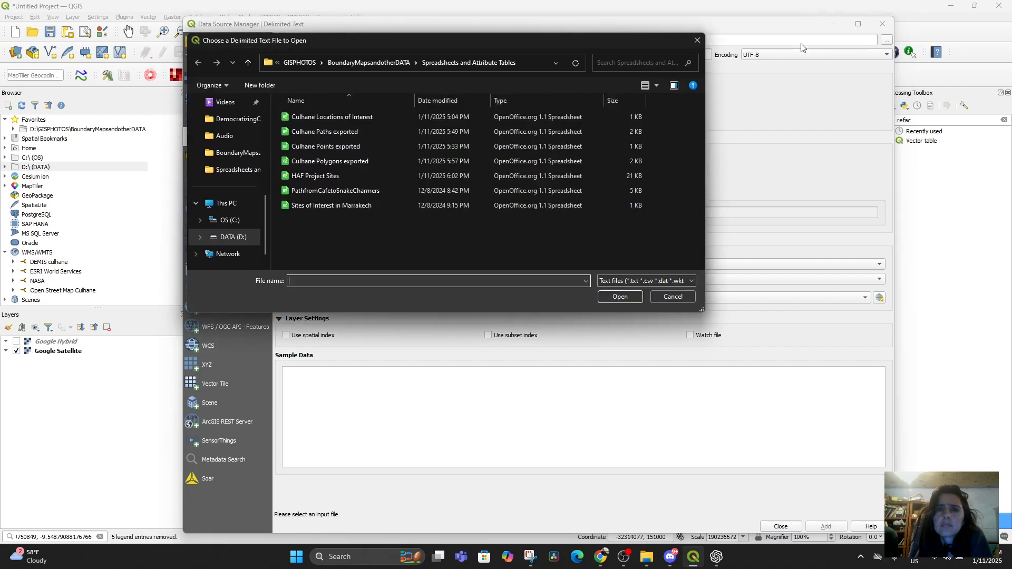
pyautogui.click(362, 176)
pyautogui.click(624, 294)
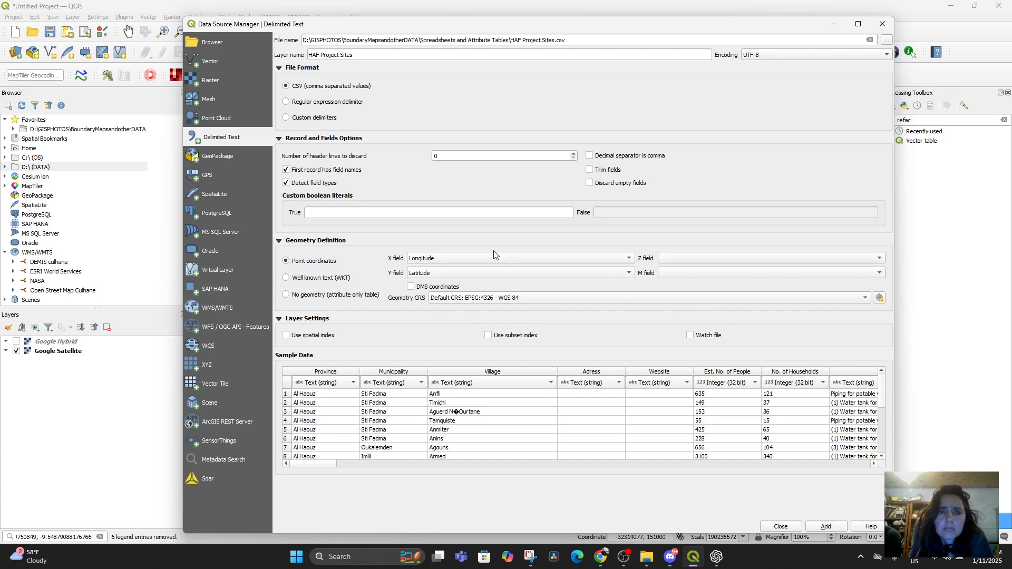
pyautogui.click(825, 526)
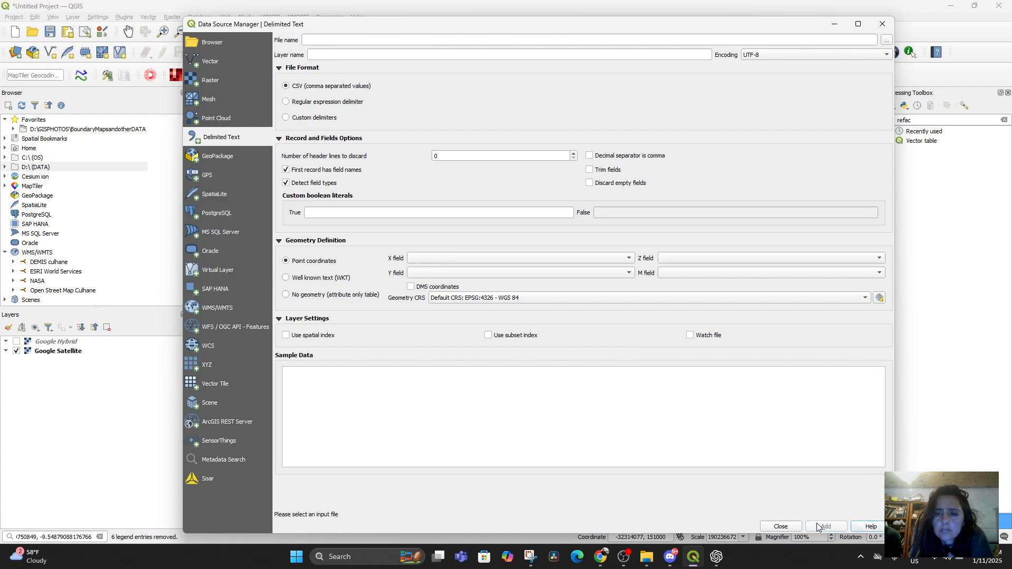
pyautogui.click(791, 527)
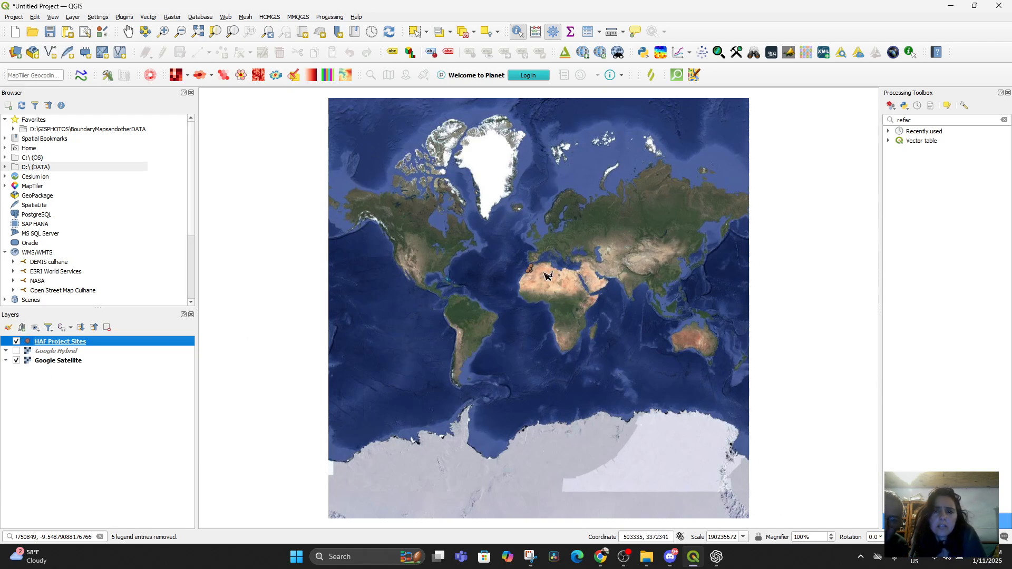
# Step: Zoom to the HAF Project Sites point layer and apply the diamond green marker symbol to it
pyautogui.rightClick(74, 346)
pyautogui.click(90, 349)
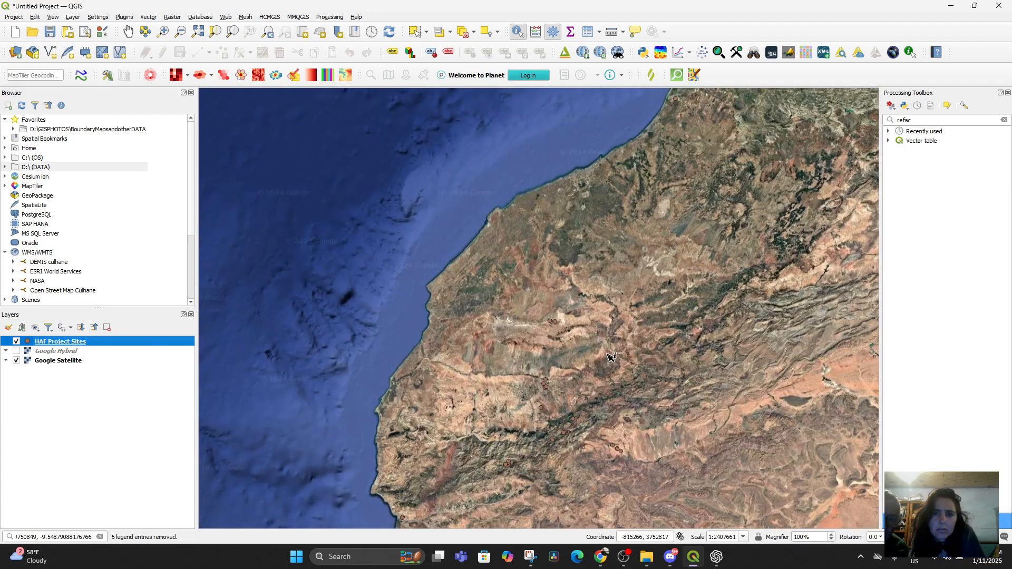
pyautogui.doubleClick(37, 343)
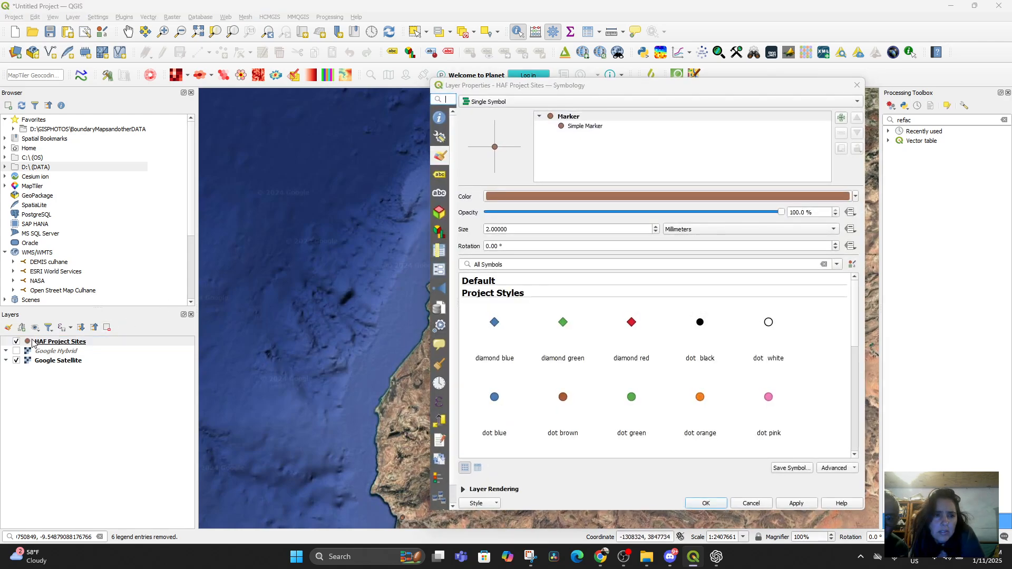
pyautogui.click(562, 323)
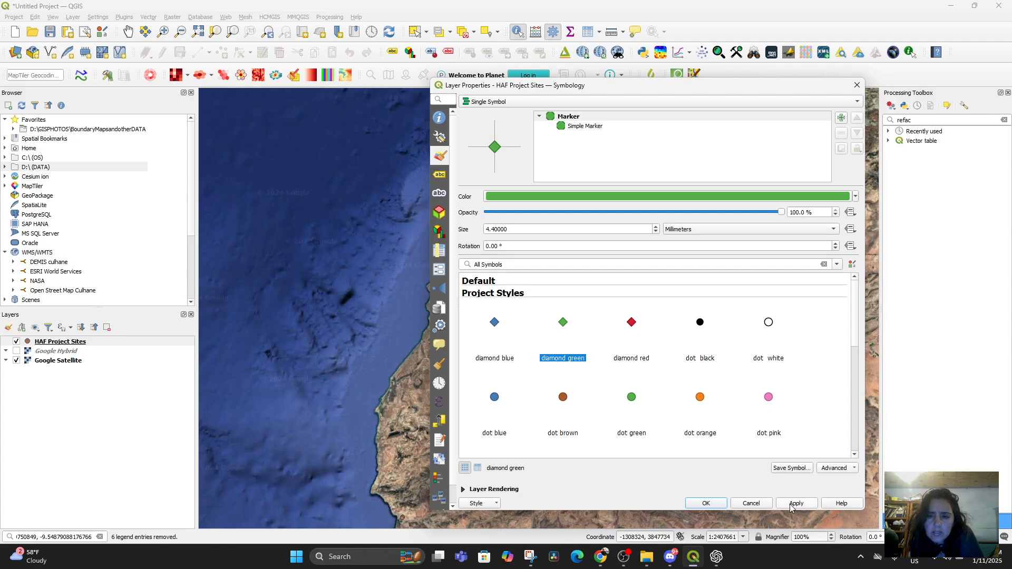
pyautogui.click(708, 504)
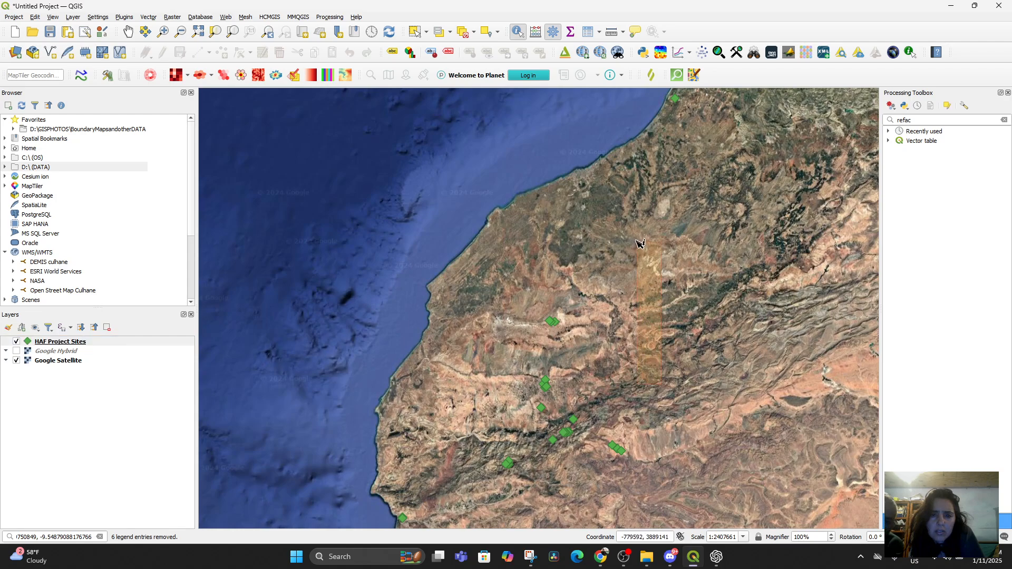
# Step: Change the colour of the HAF Project Sites diamond markers to bright yellow
pyautogui.click(674, 294)
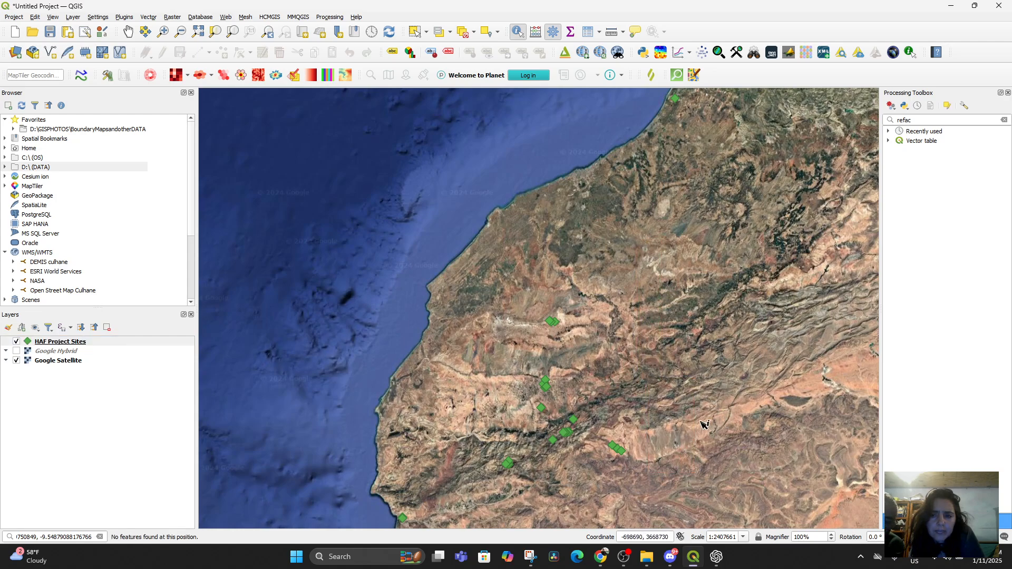
pyautogui.scroll(-2, 697, 416)
pyautogui.scroll(2, 697, 416)
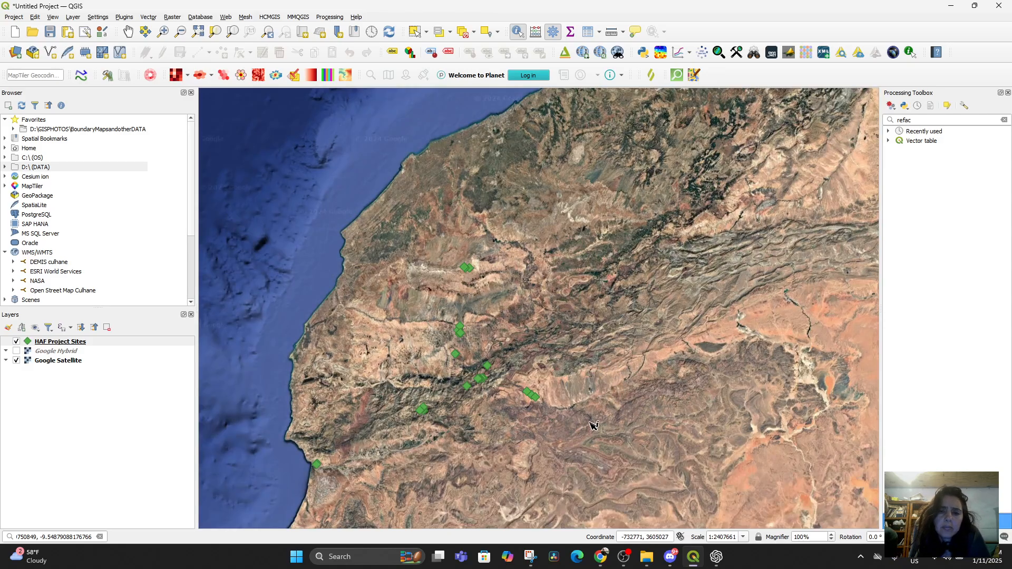
pyautogui.scroll(-1, 598, 416)
pyautogui.scroll(-1, 602, 416)
pyautogui.scroll(1, 627, 420)
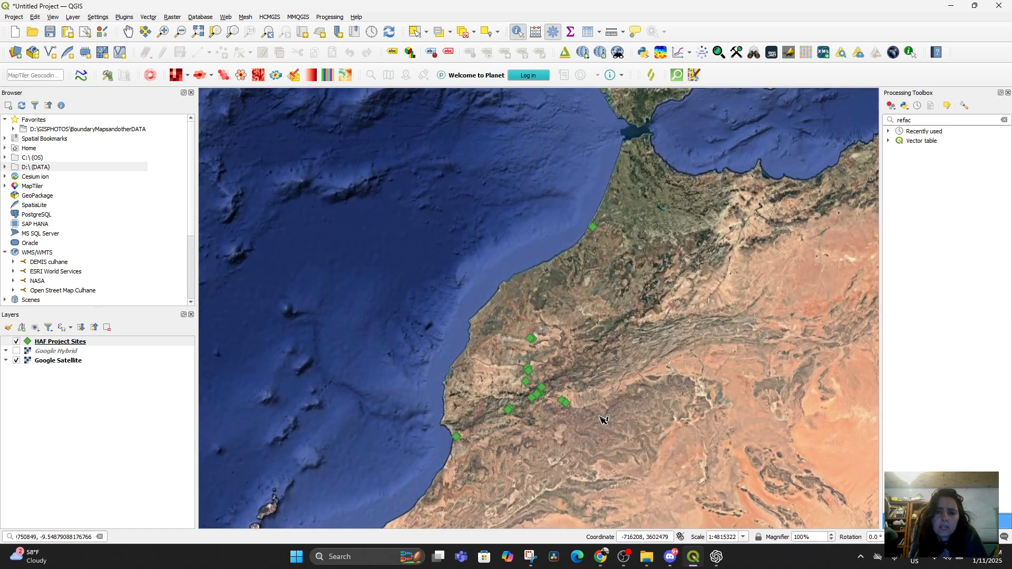
pyautogui.click(62, 346)
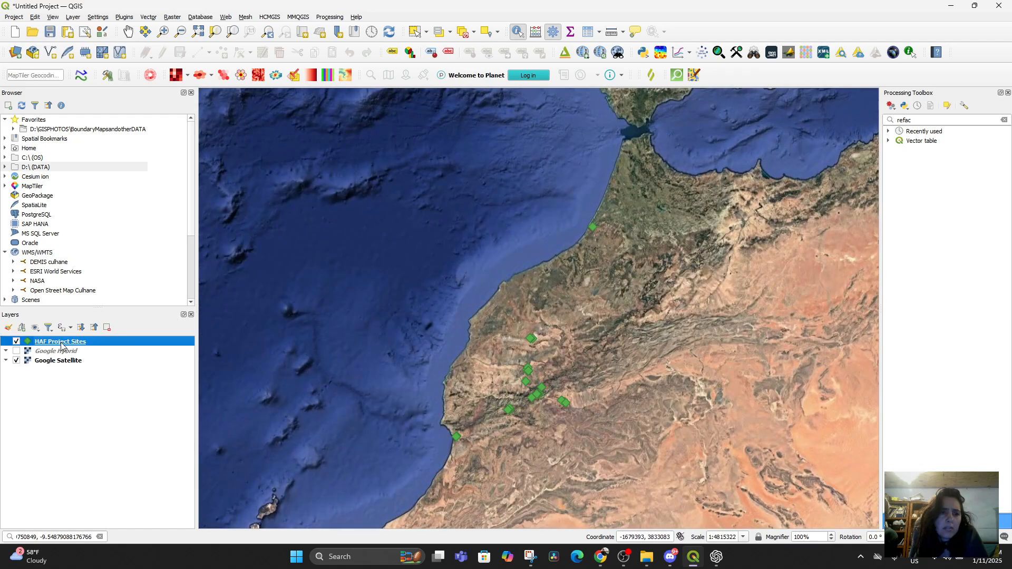
pyautogui.doubleClick(62, 346)
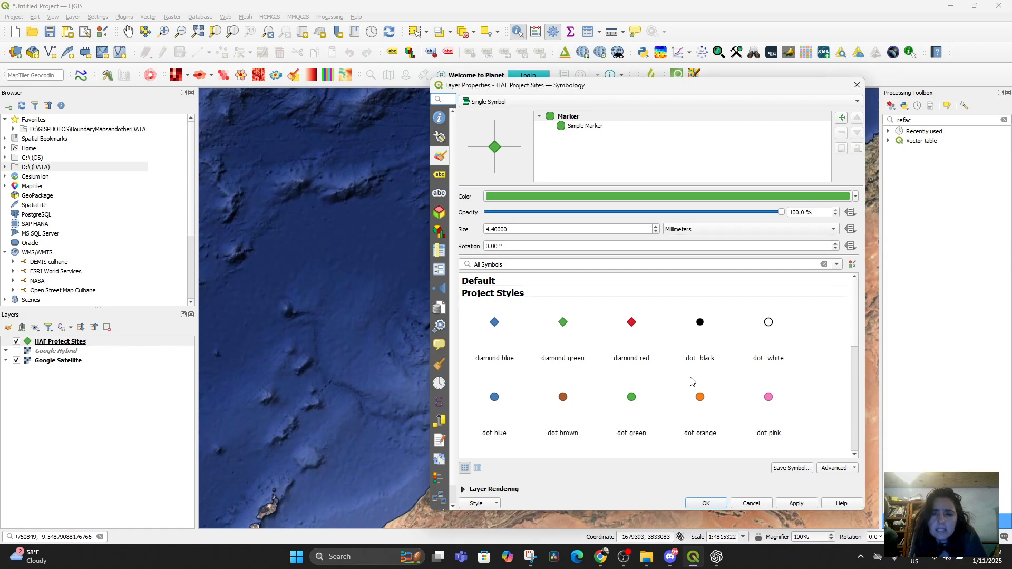
pyautogui.click(855, 197)
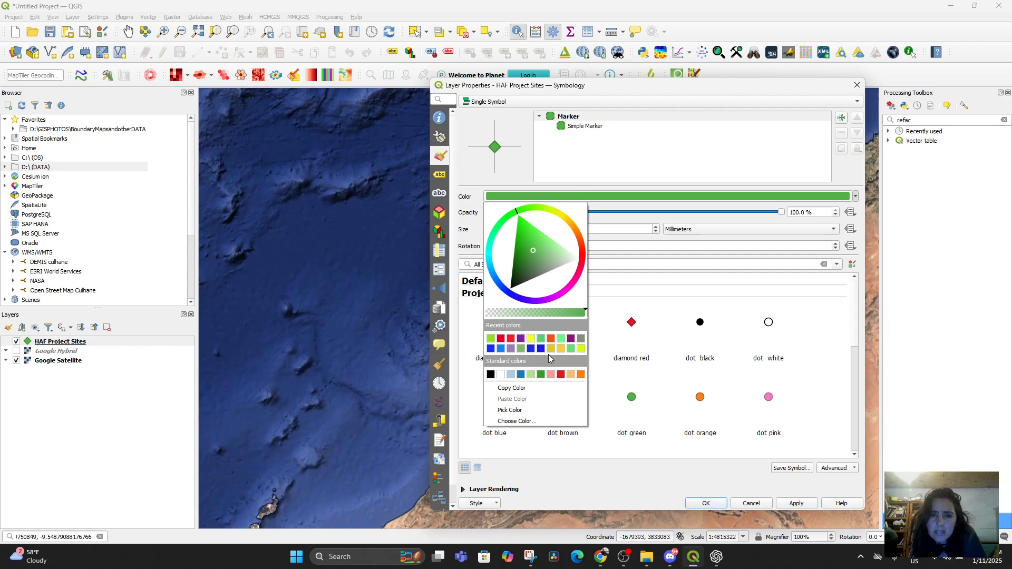
pyautogui.click(532, 339)
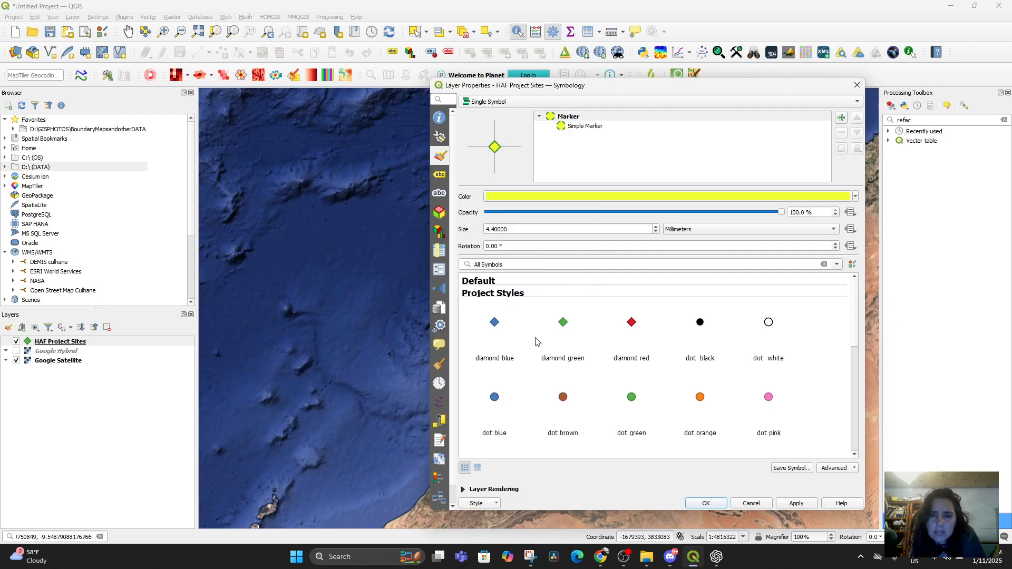
pyautogui.click(793, 503)
pyautogui.click(706, 502)
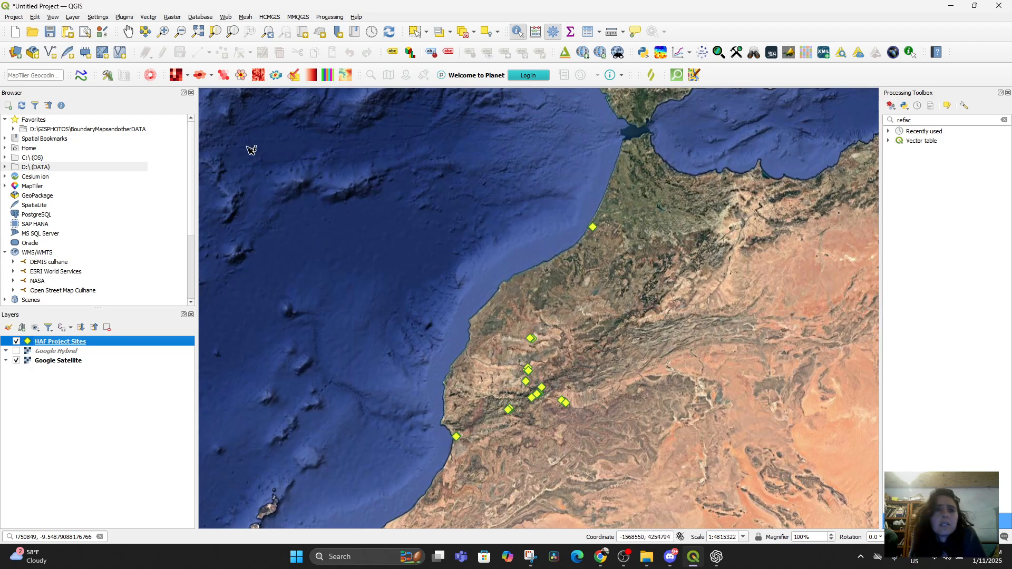
# Step: Add HAF Project Sites.csv as a delimited text layer with WKT geometry from the LineWKT field and geometry type Line
pyautogui.click(73, 18)
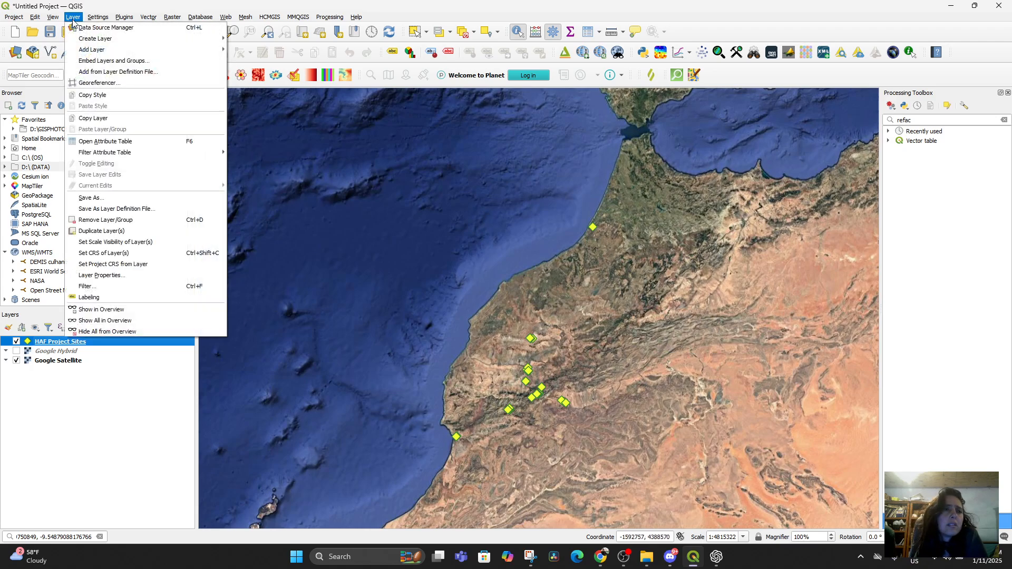
pyautogui.moveTo(92, 51)
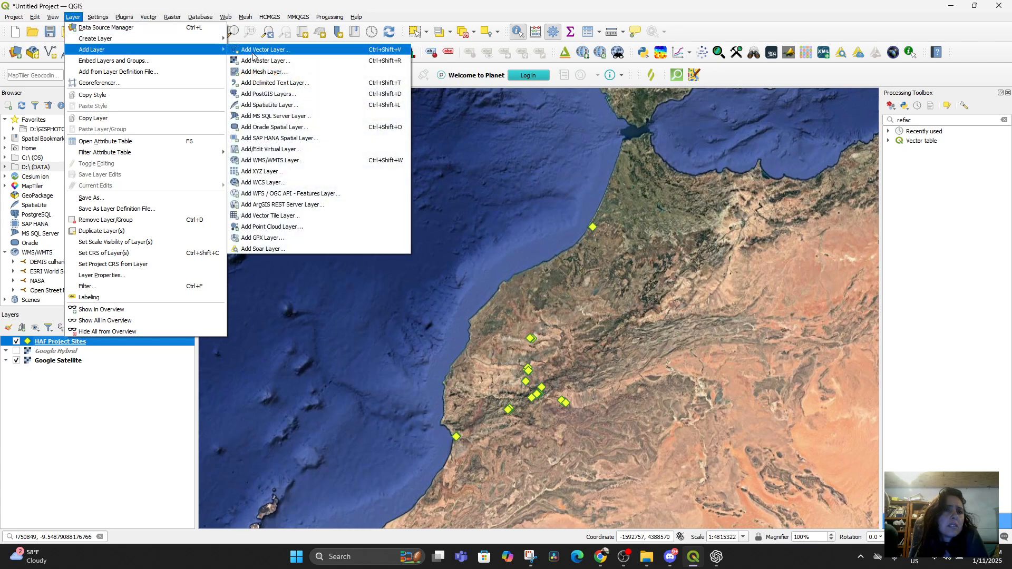
pyautogui.click(272, 83)
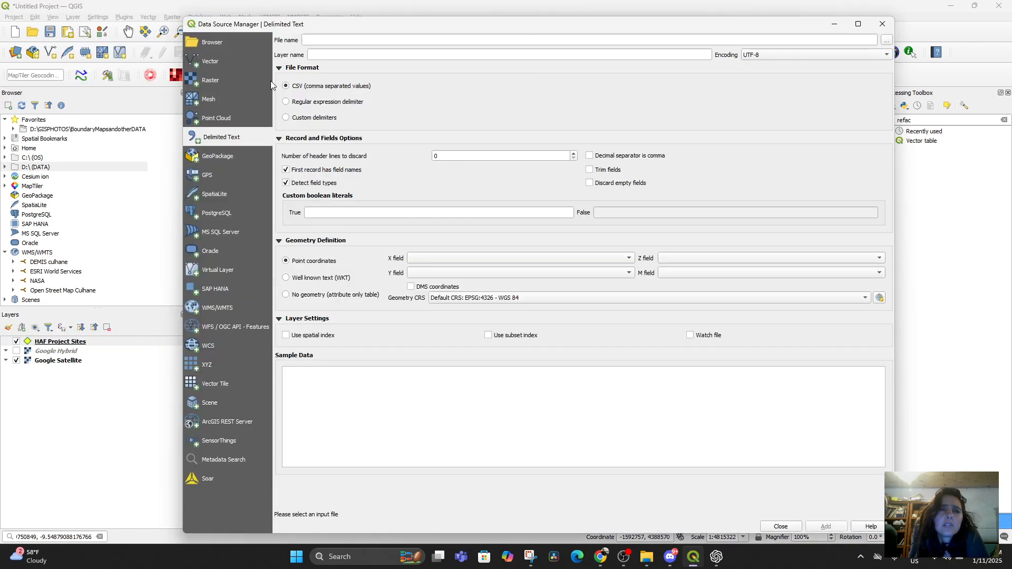
pyautogui.click(887, 41)
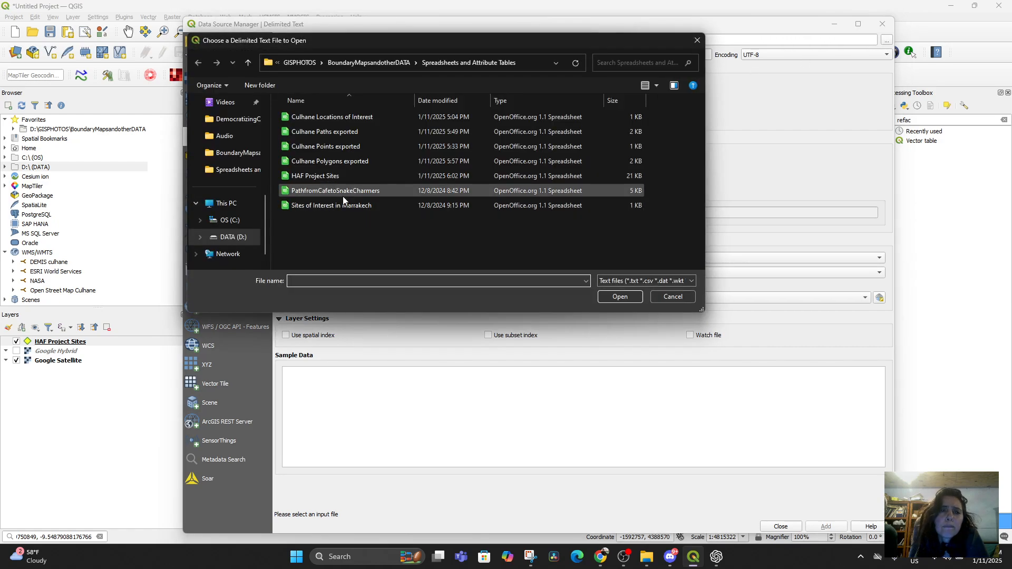
pyautogui.click(338, 176)
pyautogui.click(612, 301)
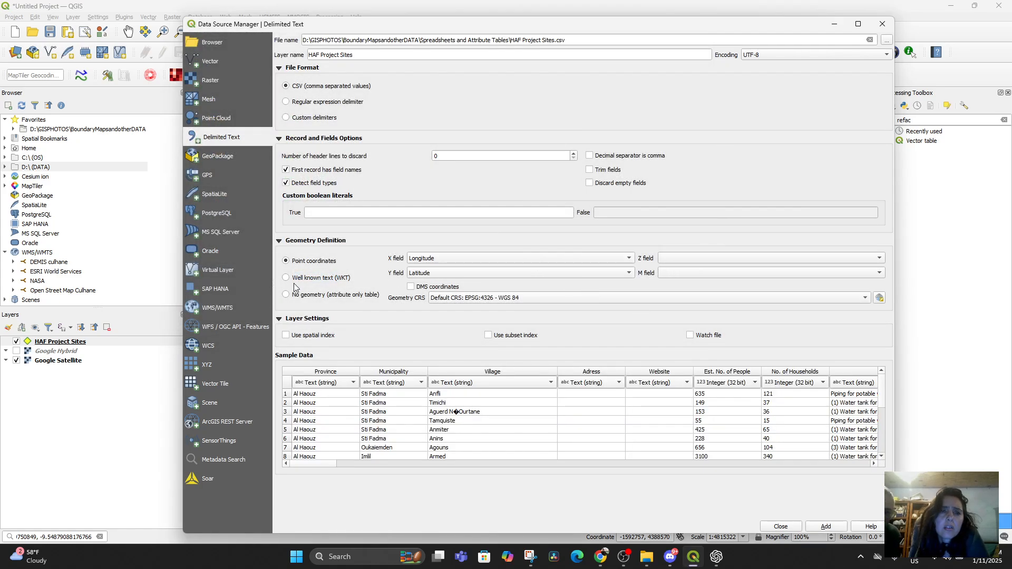
pyautogui.click(286, 277)
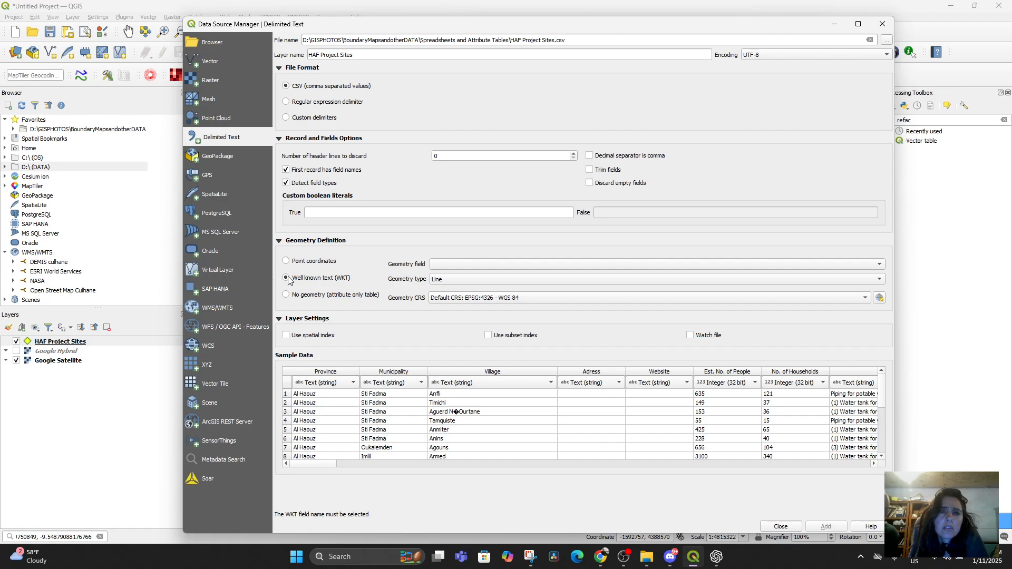
pyautogui.click(632, 264)
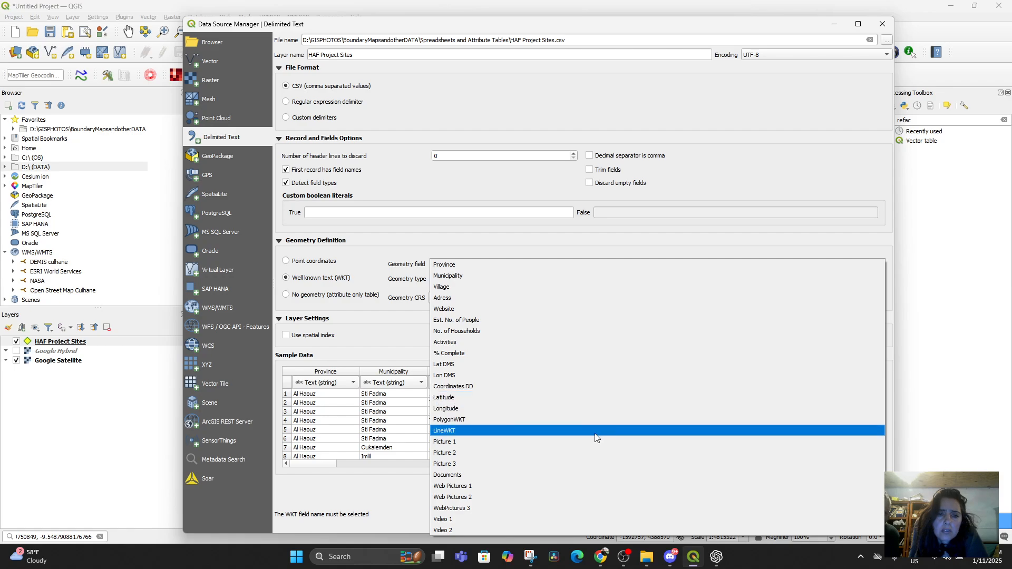
pyautogui.click(596, 430)
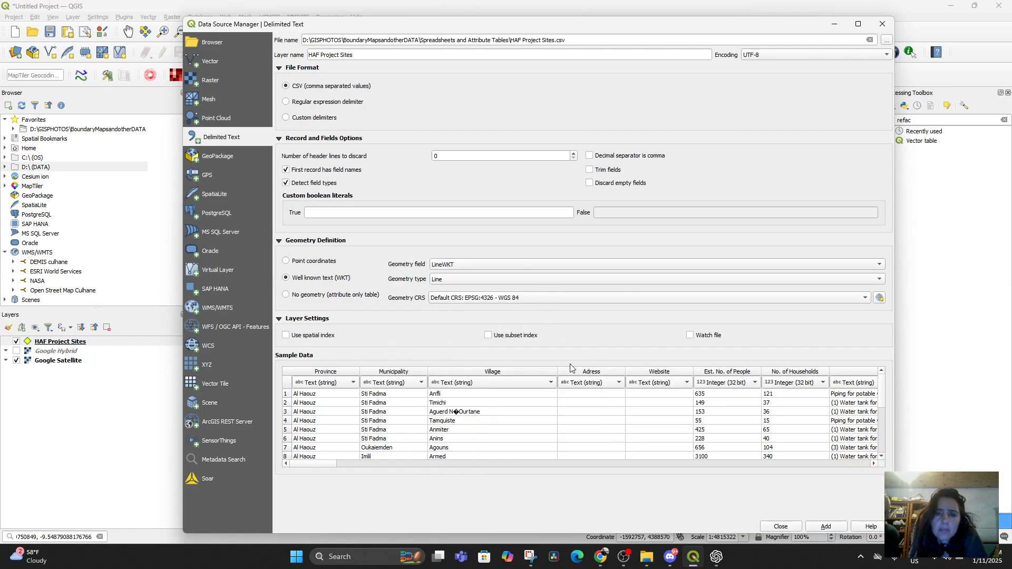
pyautogui.click(826, 526)
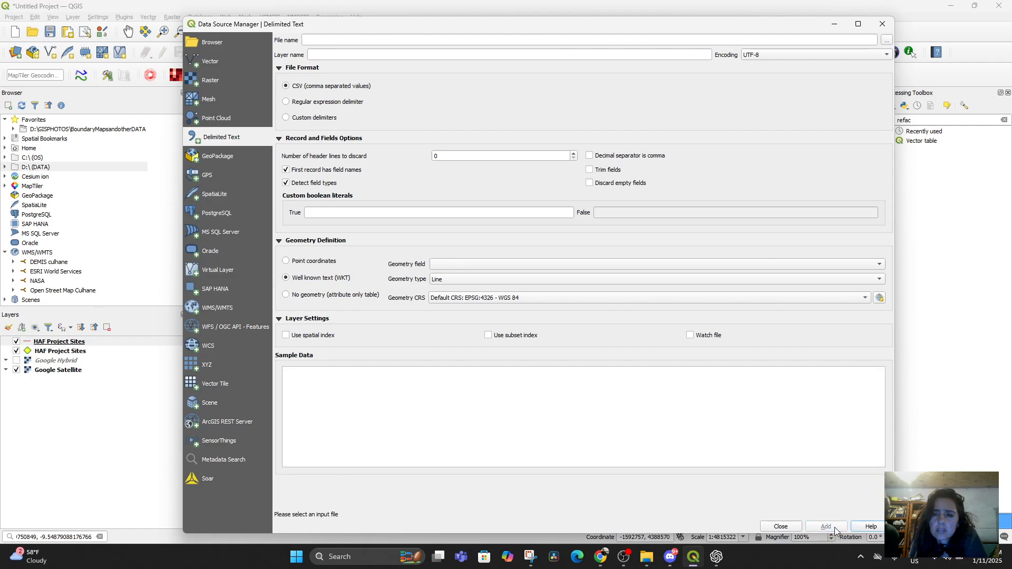
pyautogui.click(783, 527)
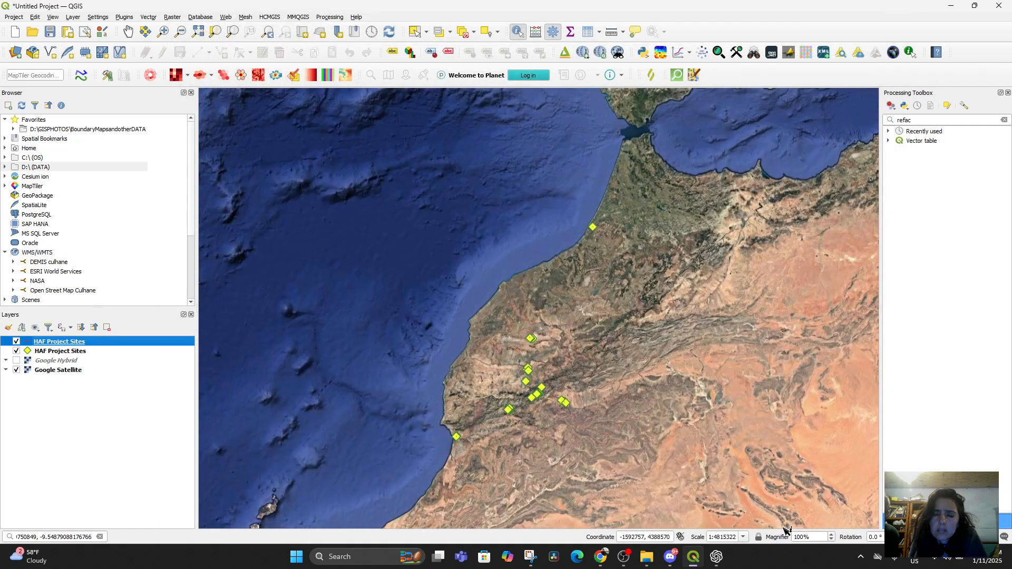
# Step: Open the symbology properties of the HAF Project Sites line layer
pyautogui.rightClick(56, 345)
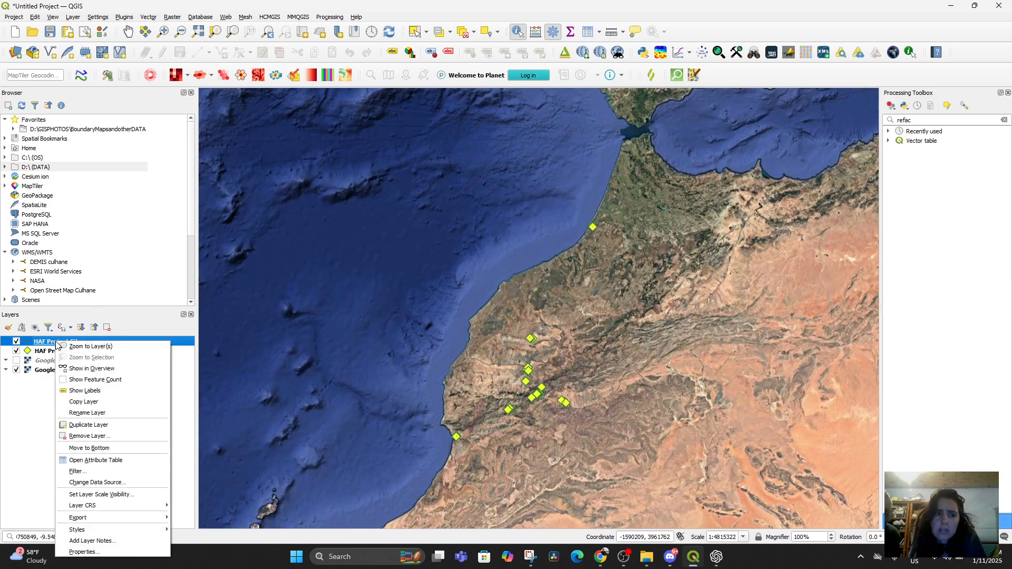
pyautogui.click(45, 343)
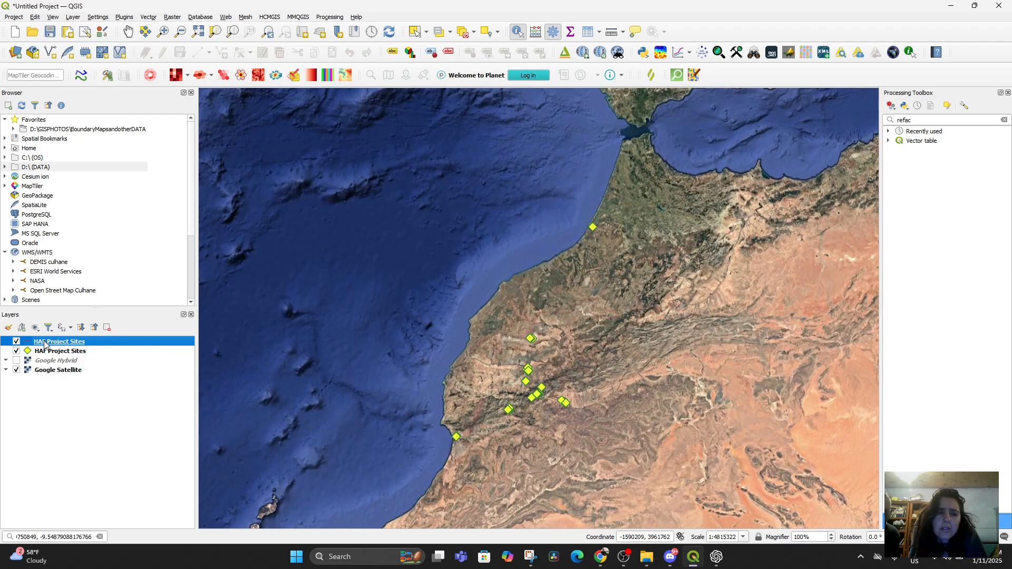
pyautogui.doubleClick(30, 345)
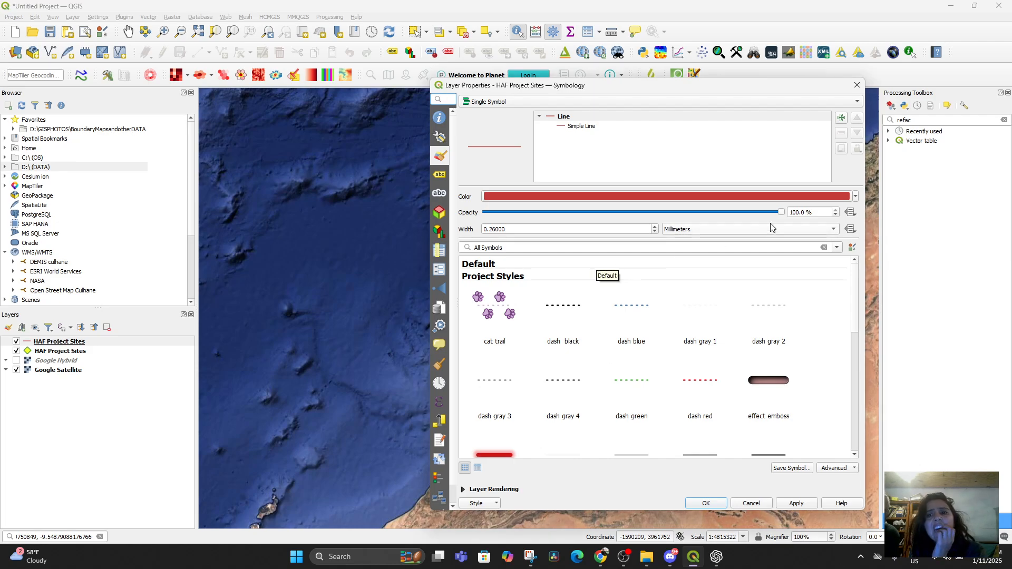
pyautogui.click(855, 196)
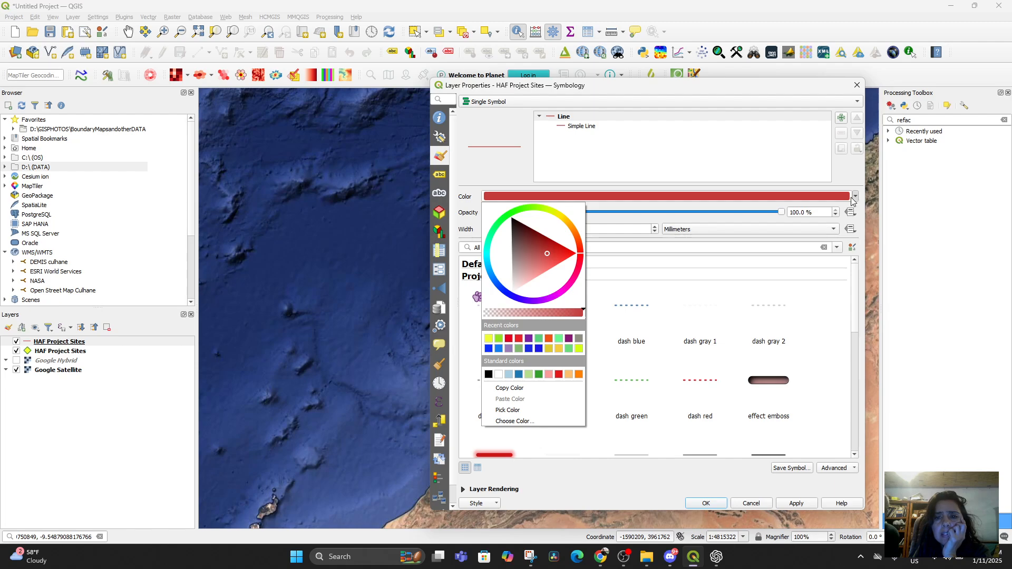
pyautogui.click(826, 288)
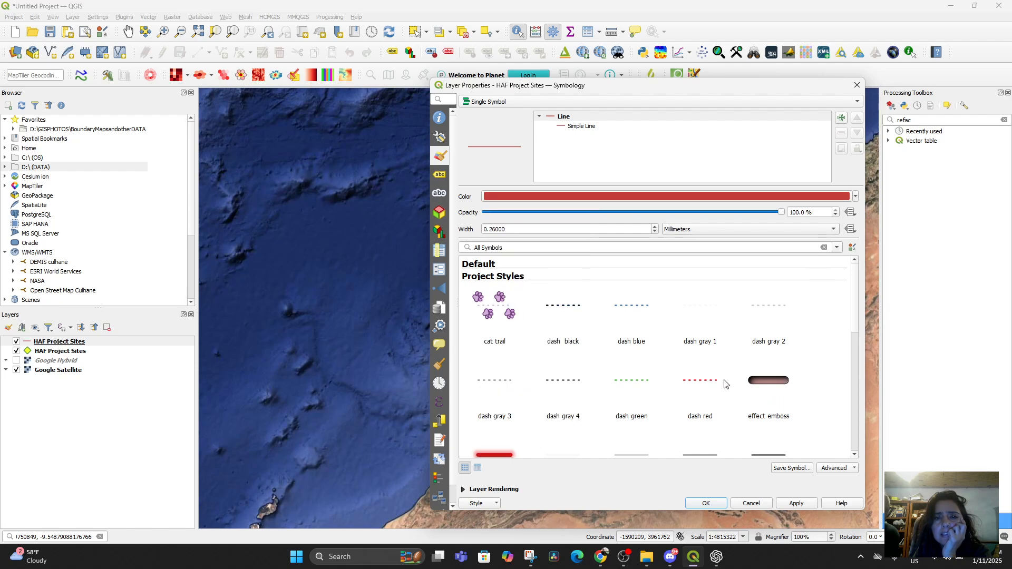
# Step: Try the effect neon symbol on the HAF Project Sites line layer, recolouring it light green before restoring the preset
pyautogui.scroll(-2, 725, 384)
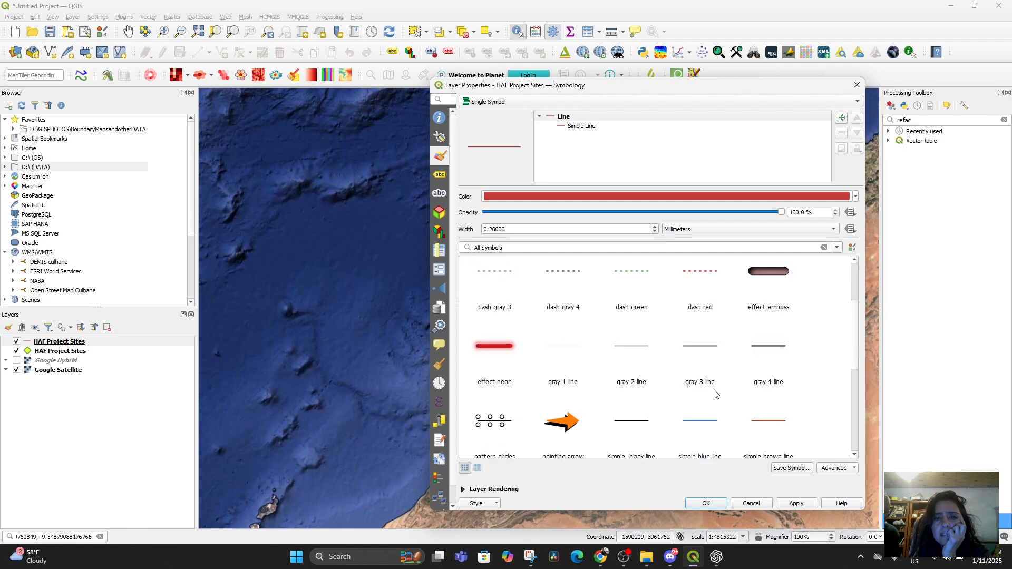
pyautogui.click(493, 338)
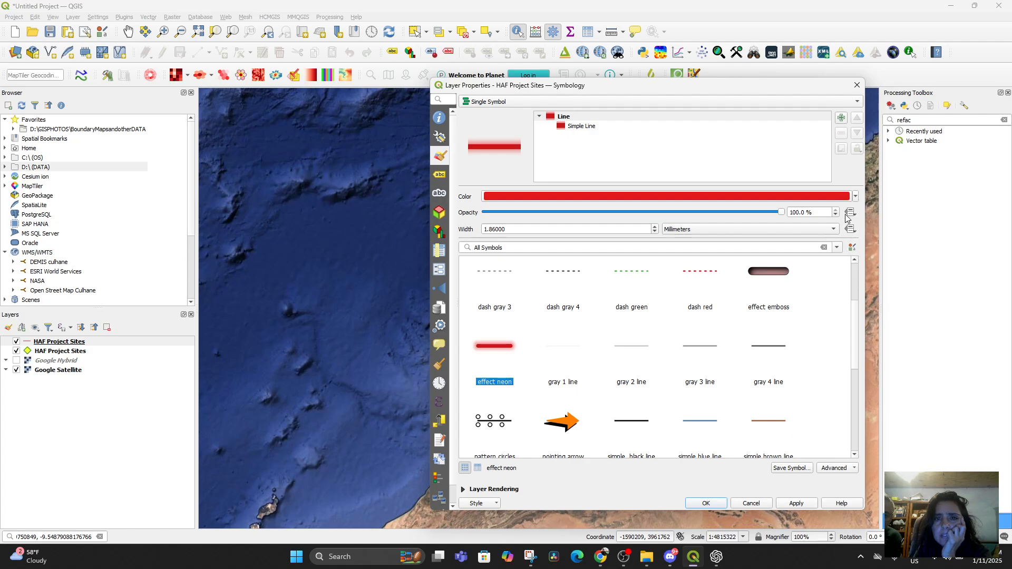
pyautogui.click(855, 196)
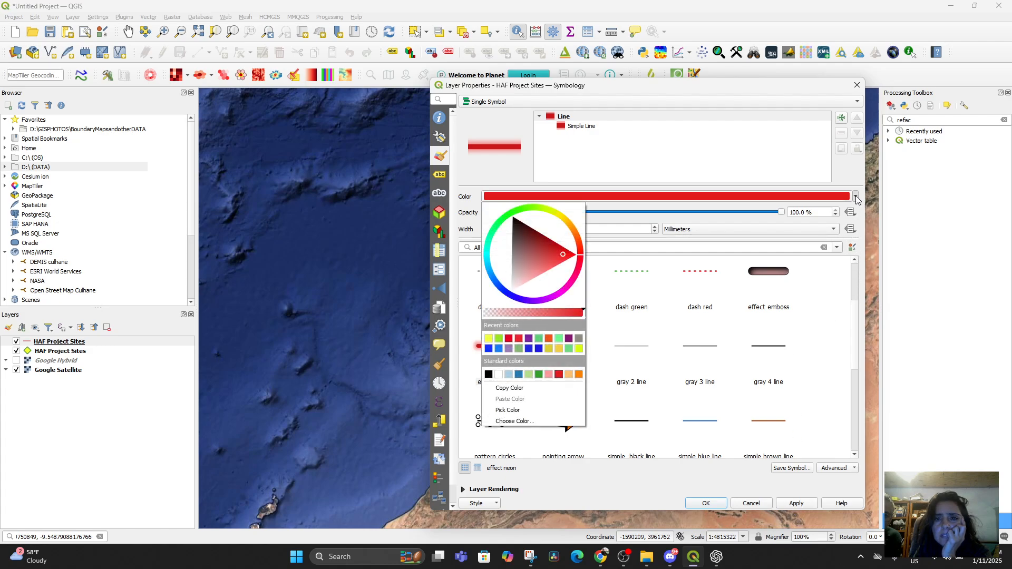
pyautogui.click(498, 338)
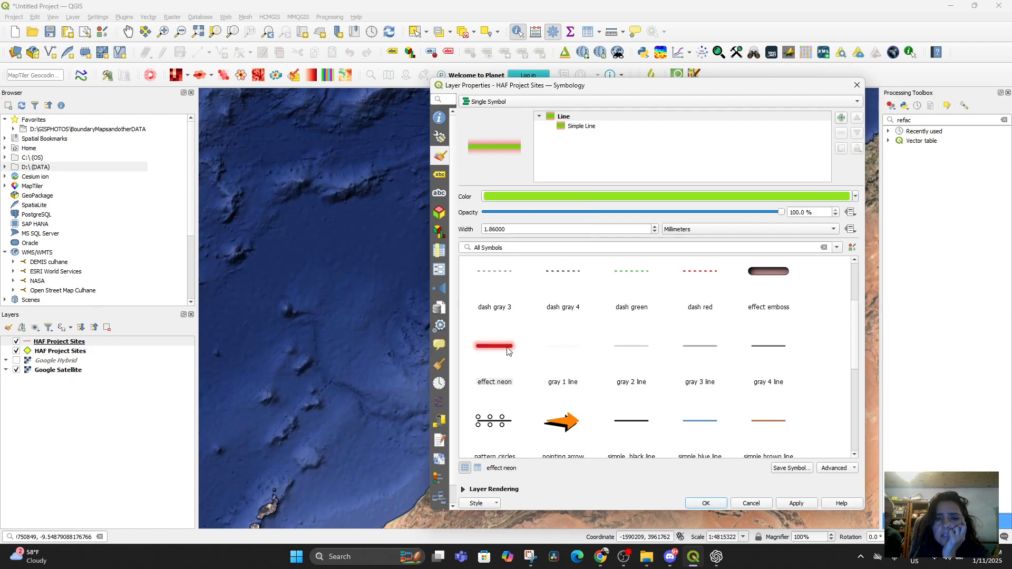
pyautogui.click(493, 351)
# Step: Compare the effect emboss and effect neon presets for the line layer and choose effect emboss
pyautogui.click(771, 277)
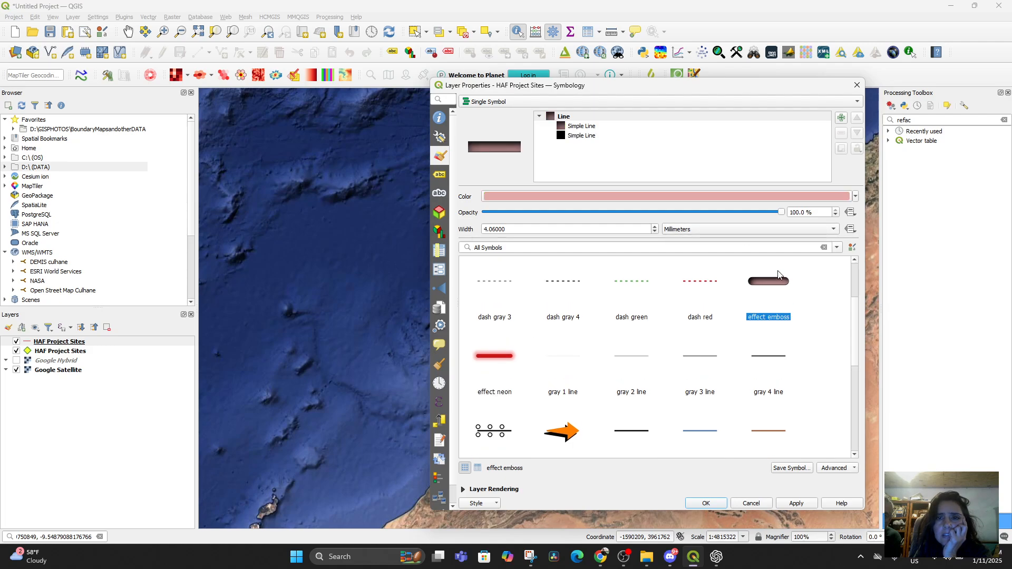
pyautogui.click(512, 360)
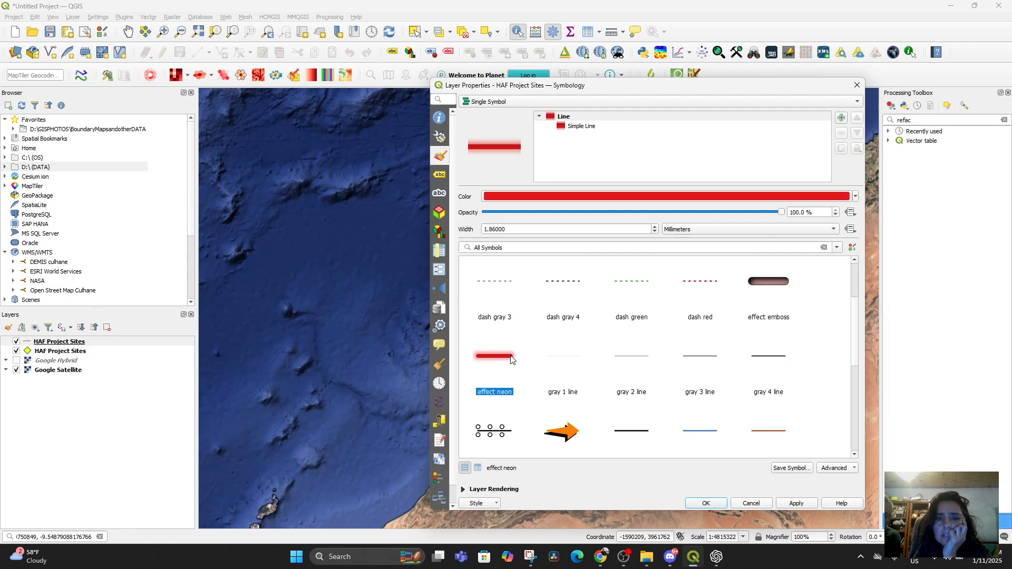
pyautogui.click(758, 287)
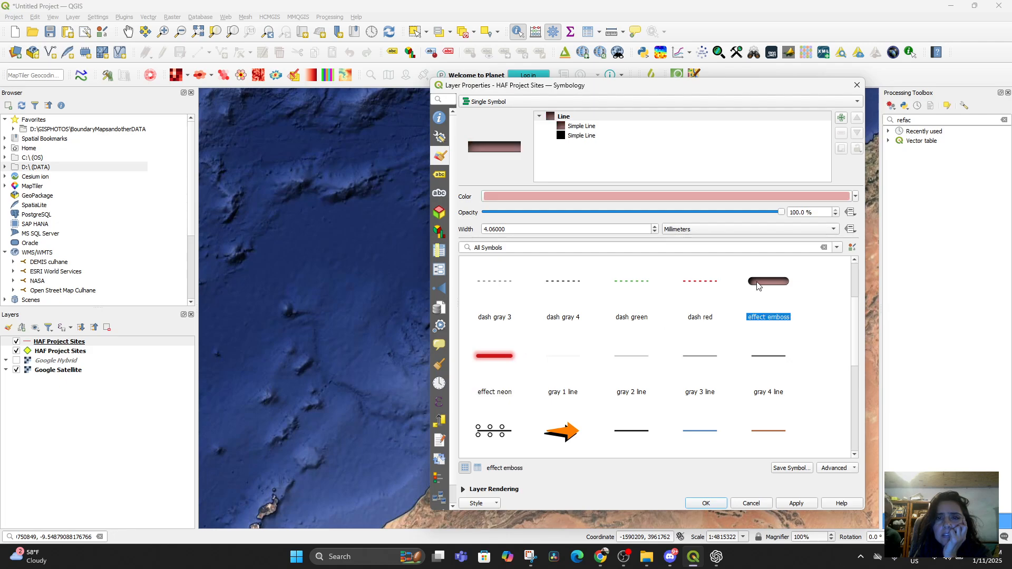
pyautogui.click(851, 196)
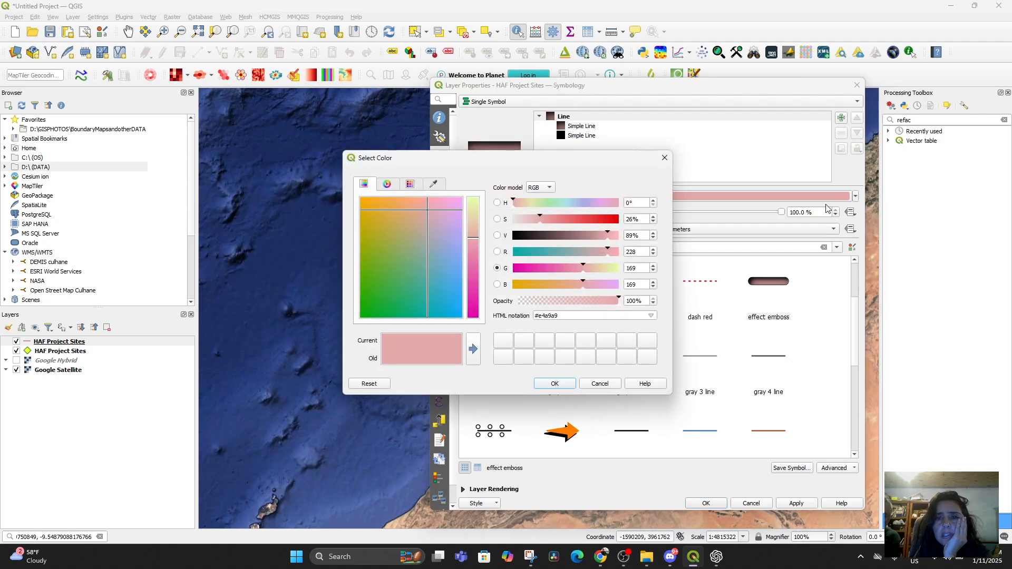
pyautogui.click(606, 221)
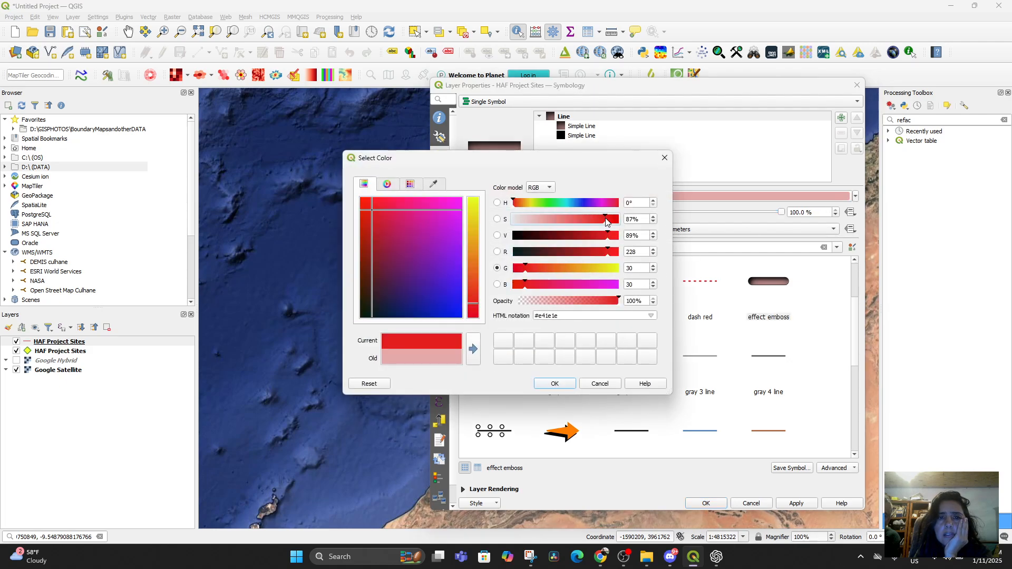
pyautogui.click(664, 158)
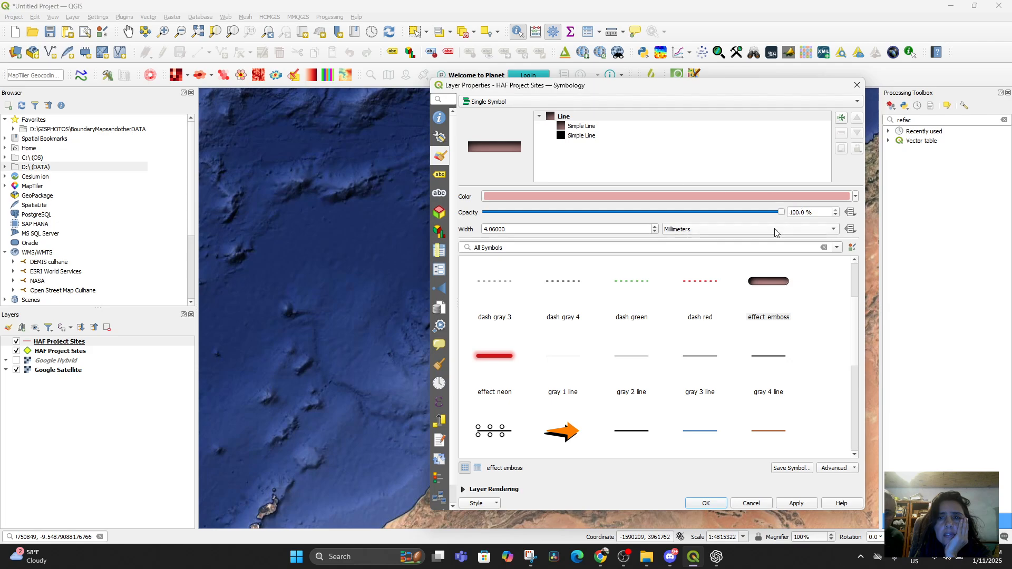
# Step: Change the colour of the line layer's effect emboss symbol to dark red
pyautogui.click(783, 289)
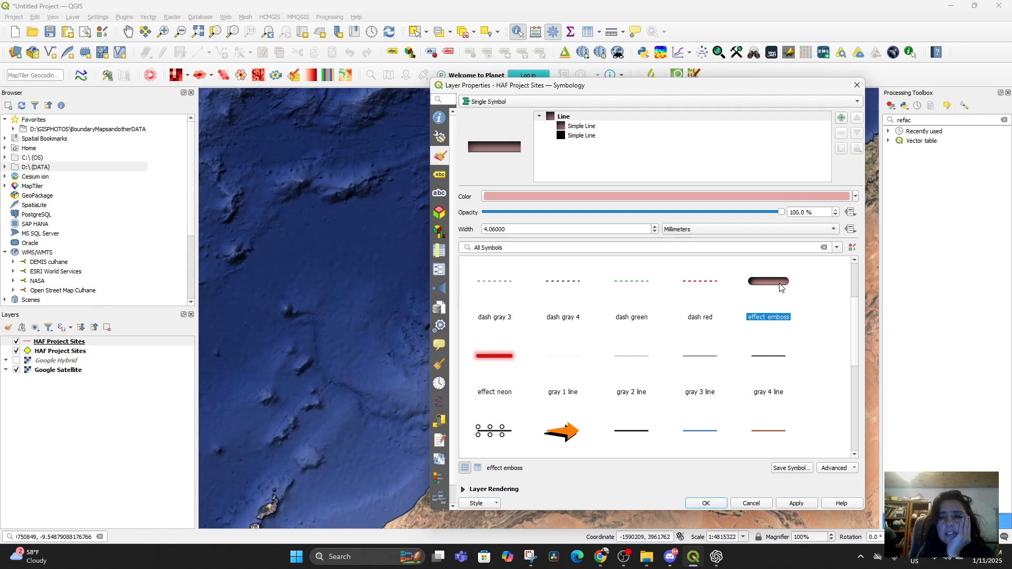
pyautogui.click(858, 197)
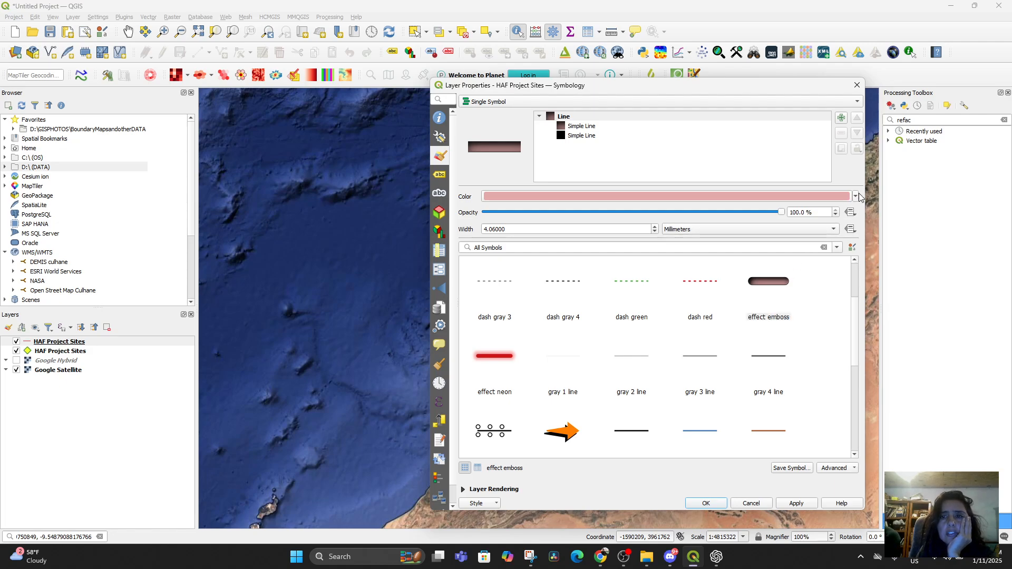
pyautogui.click(856, 197)
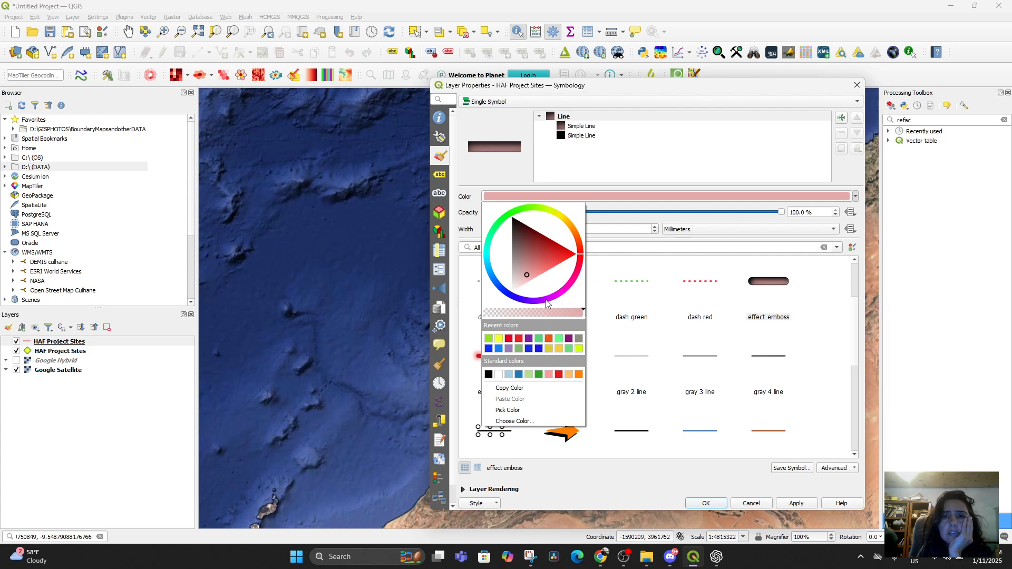
pyautogui.click(540, 245)
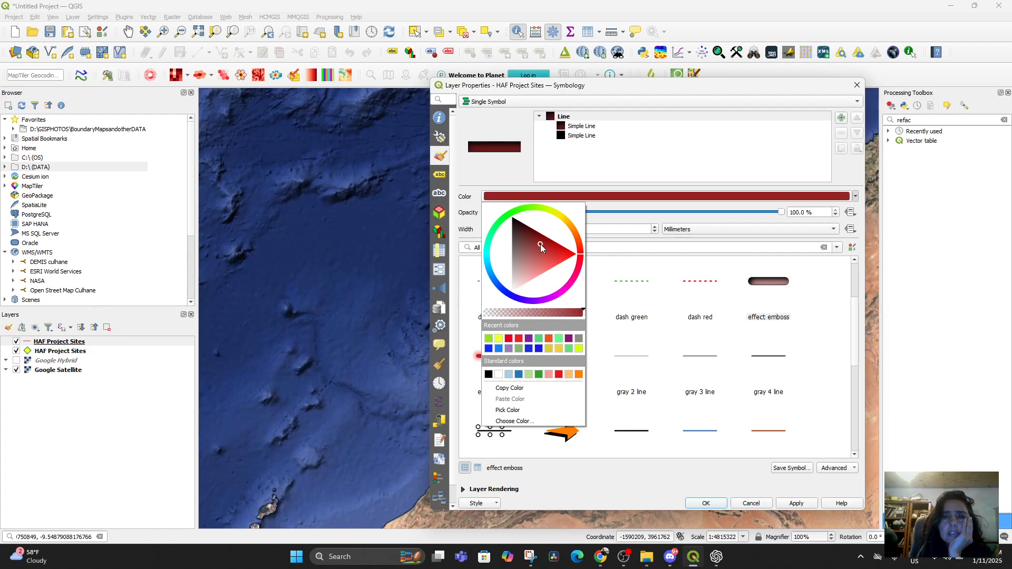
# Step: Recolor the embossed line symbol of the HAF Project Sites line layer to dark yellow and apply it
pyautogui.click(549, 238)
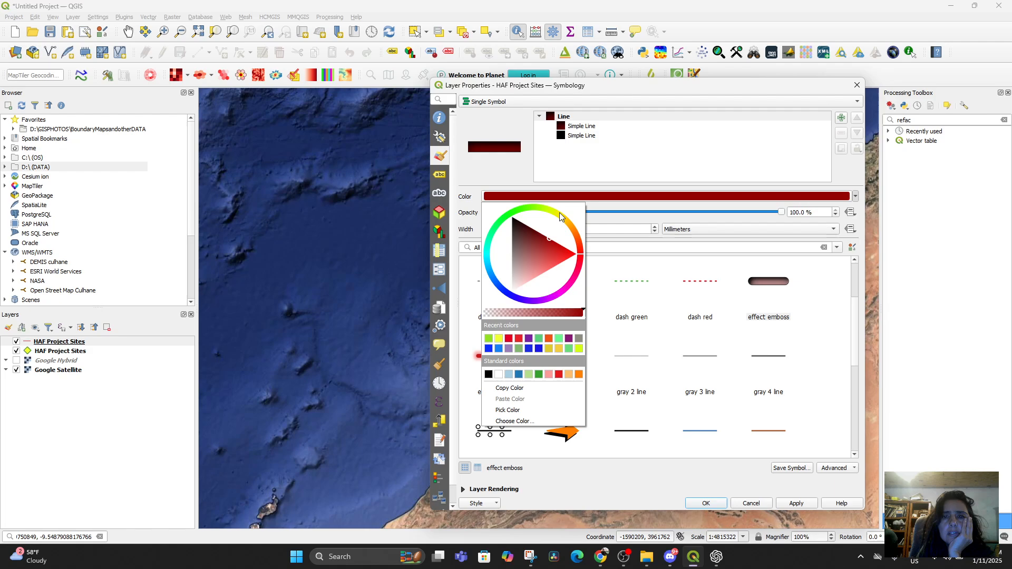
pyautogui.click(560, 215)
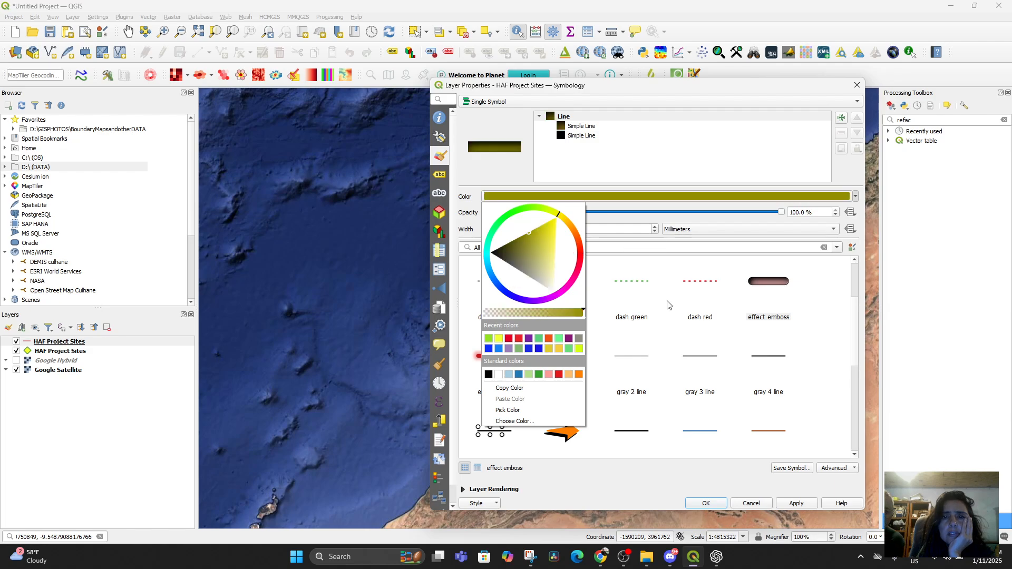
pyautogui.click(796, 503)
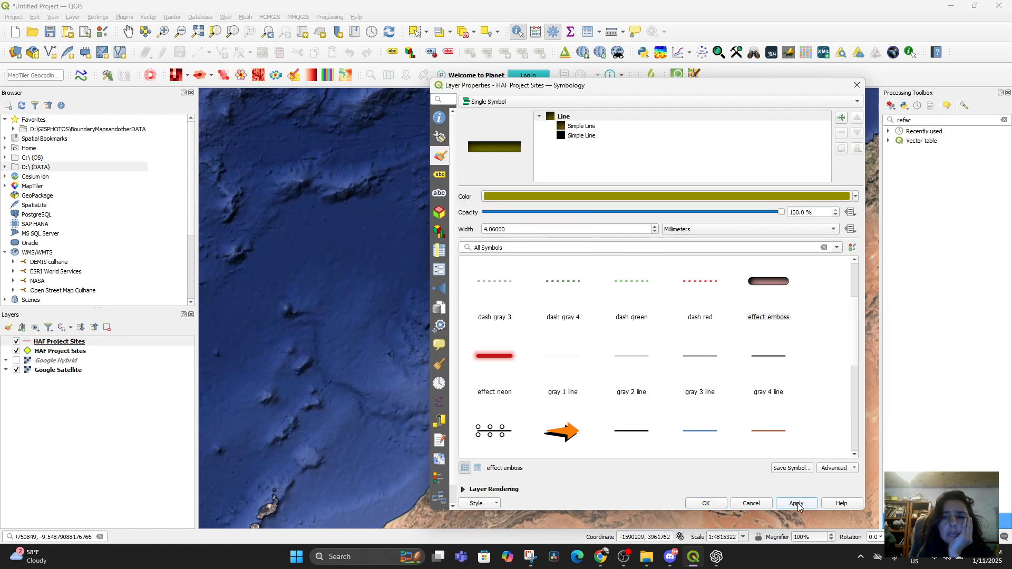
pyautogui.click(723, 503)
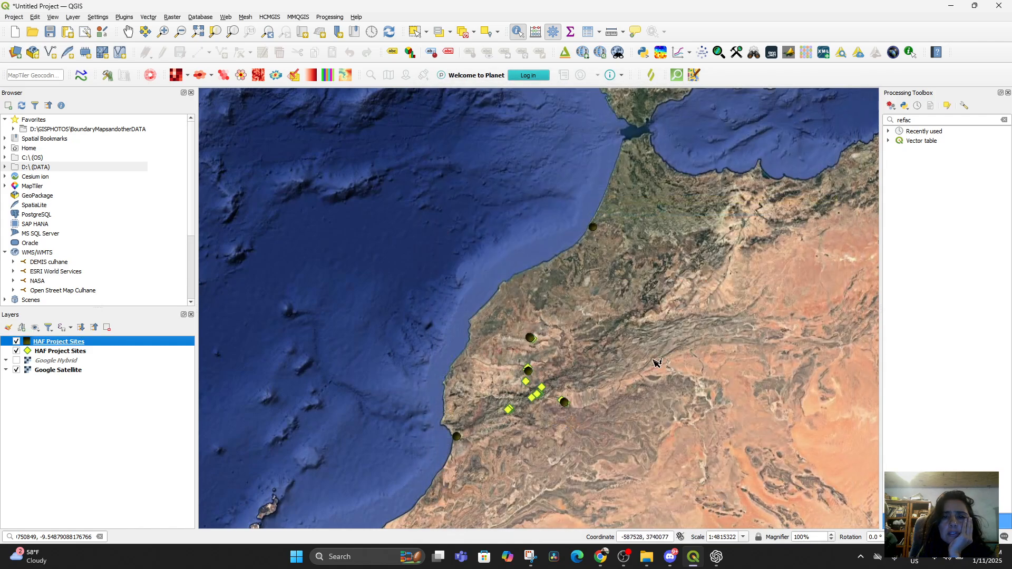
# Step: Examine how the recolored HAF Project Sites line looks on the satellite imagery, both countrywide and close up over the town
pyautogui.scroll(1, 578, 314)
pyautogui.scroll(-1, 580, 315)
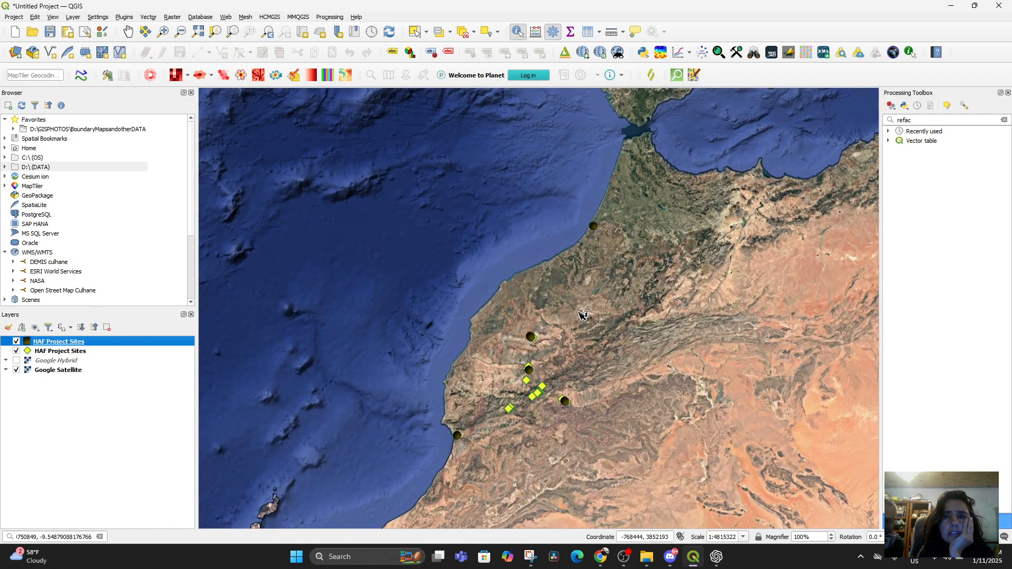
pyautogui.rightClick(40, 342)
pyautogui.click(53, 350)
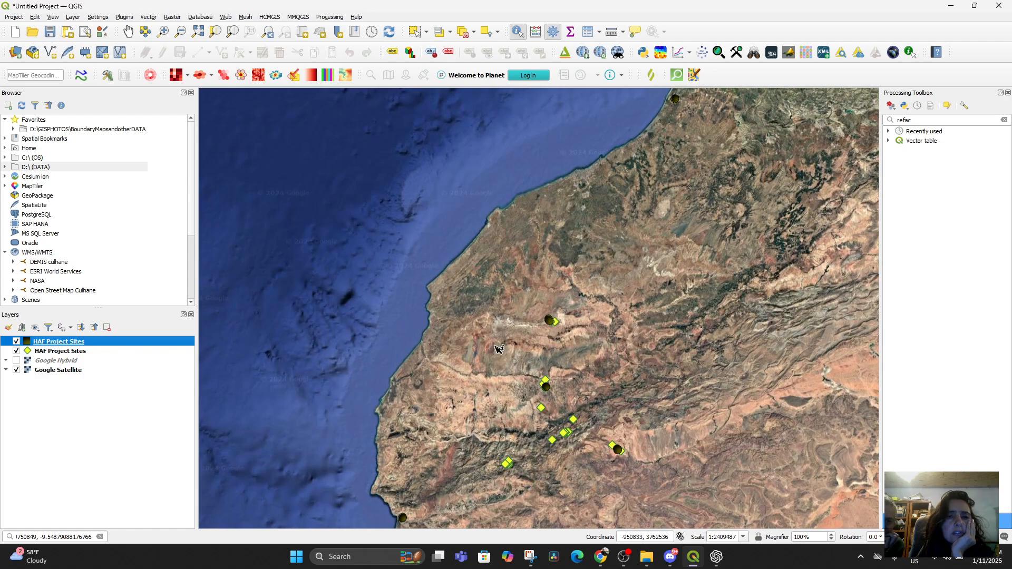
pyautogui.scroll(7, 558, 326)
pyautogui.scroll(-5, 481, 312)
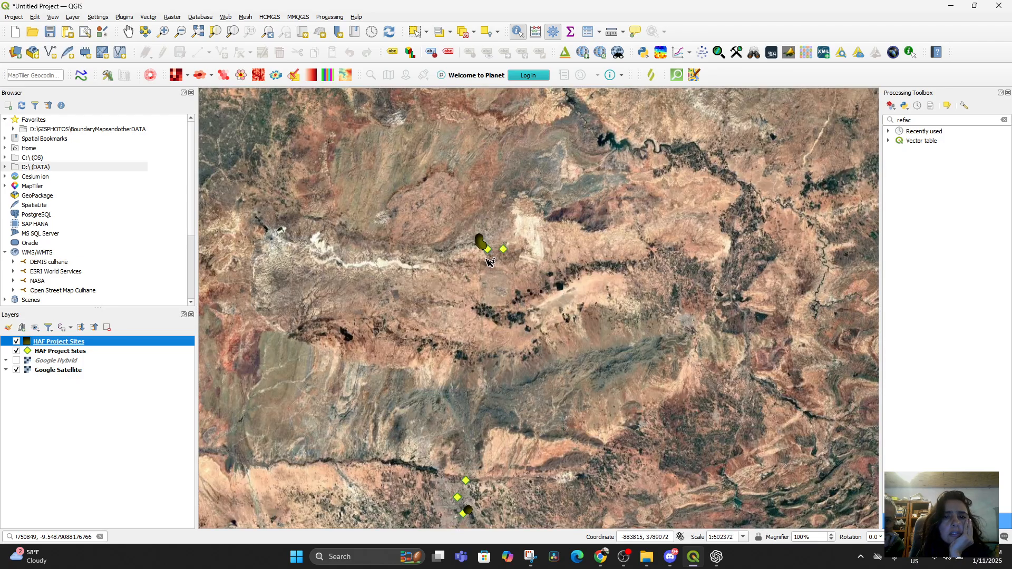
pyautogui.scroll(4, 484, 246)
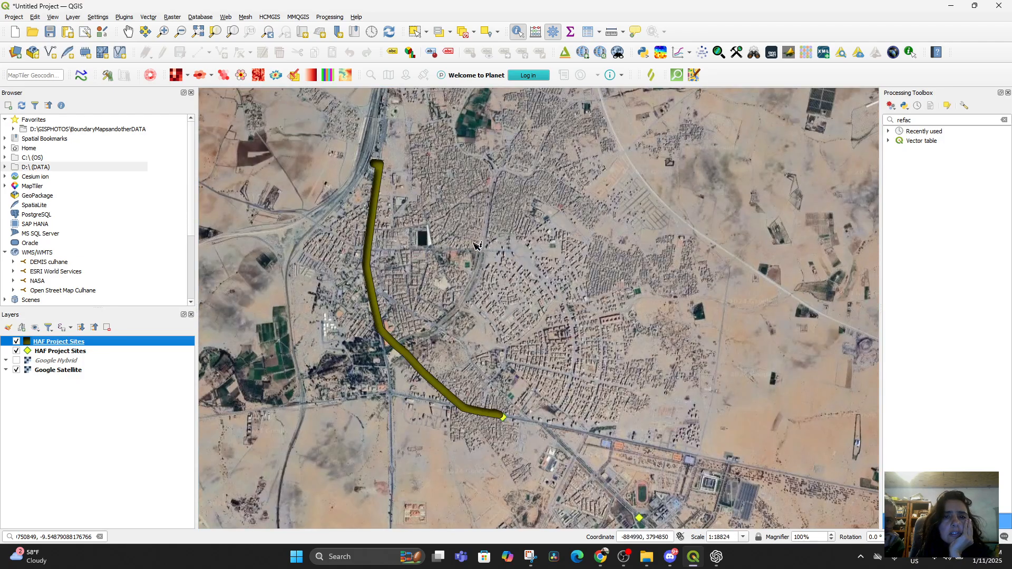
pyautogui.scroll(1, 477, 245)
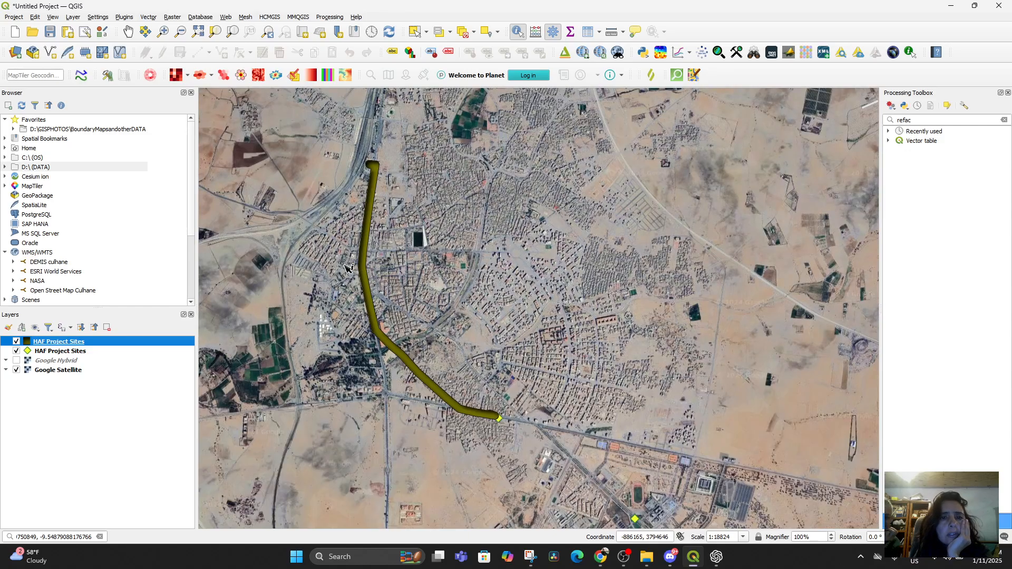
# Step: Change the HAF Project Sites line layer's symbol to the effect neon preset and apply it
pyautogui.rightClick(59, 342)
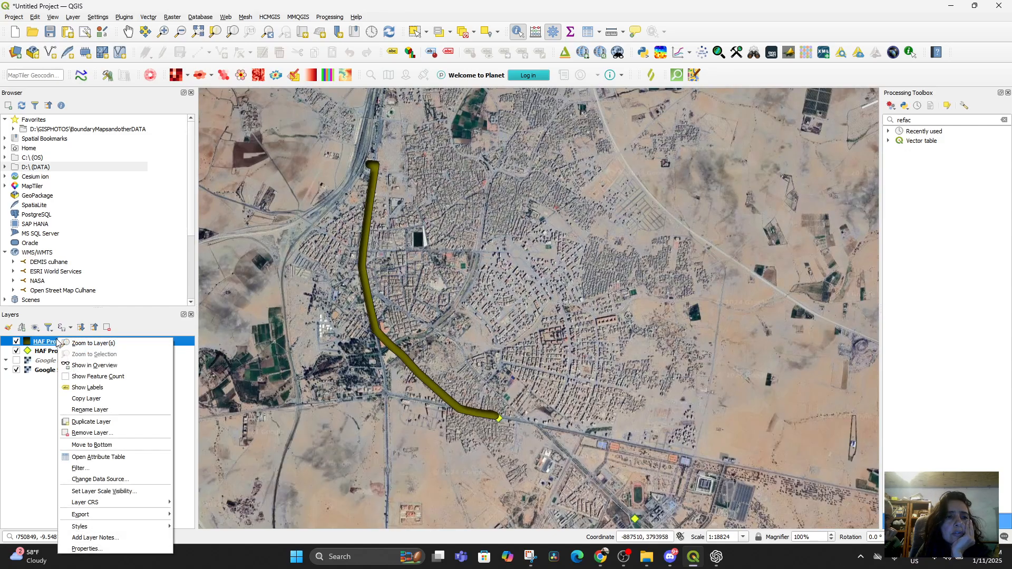
pyautogui.click(51, 344)
pyautogui.doubleClick(51, 344)
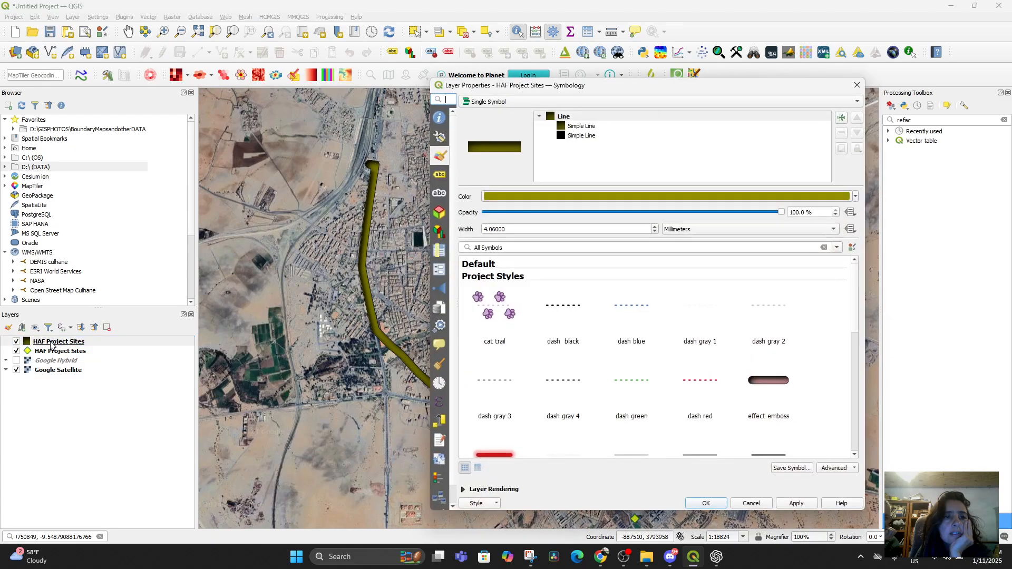
pyautogui.click(493, 455)
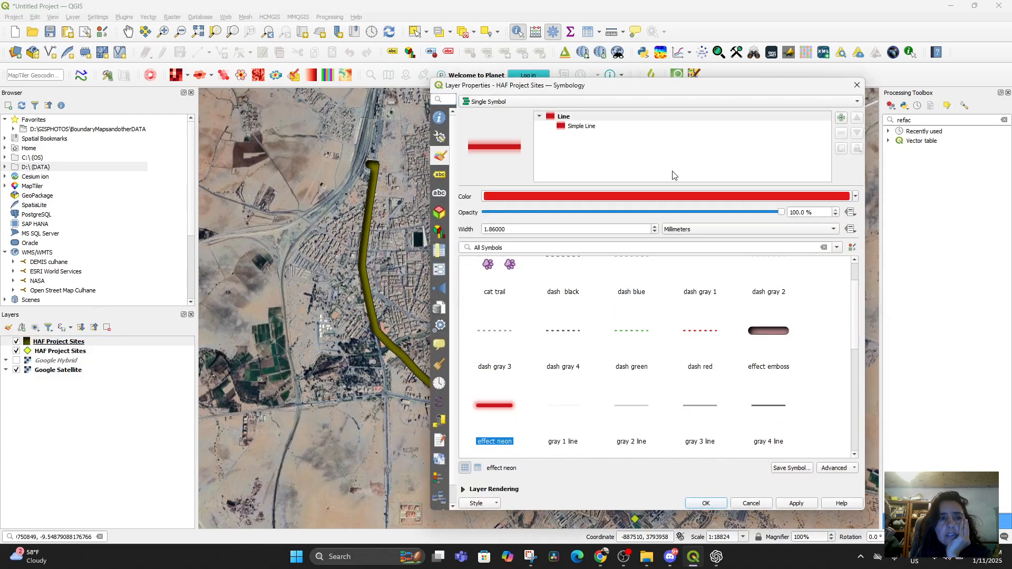
pyautogui.click(798, 504)
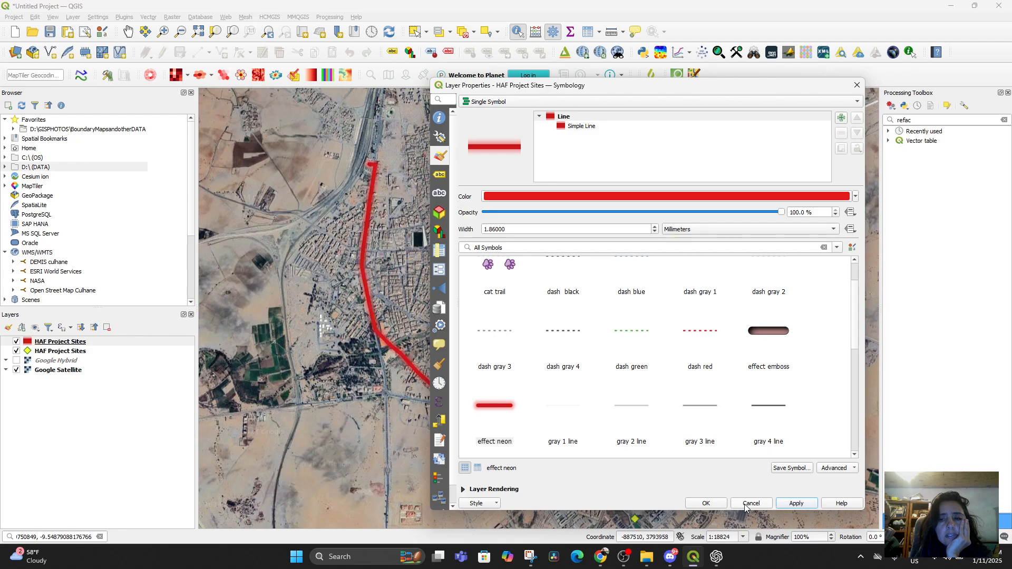
pyautogui.click(706, 503)
# Step: Examine how the neon lines stand out against the yellow site markers at regional, continental and local scales
pyautogui.scroll(-5, 569, 344)
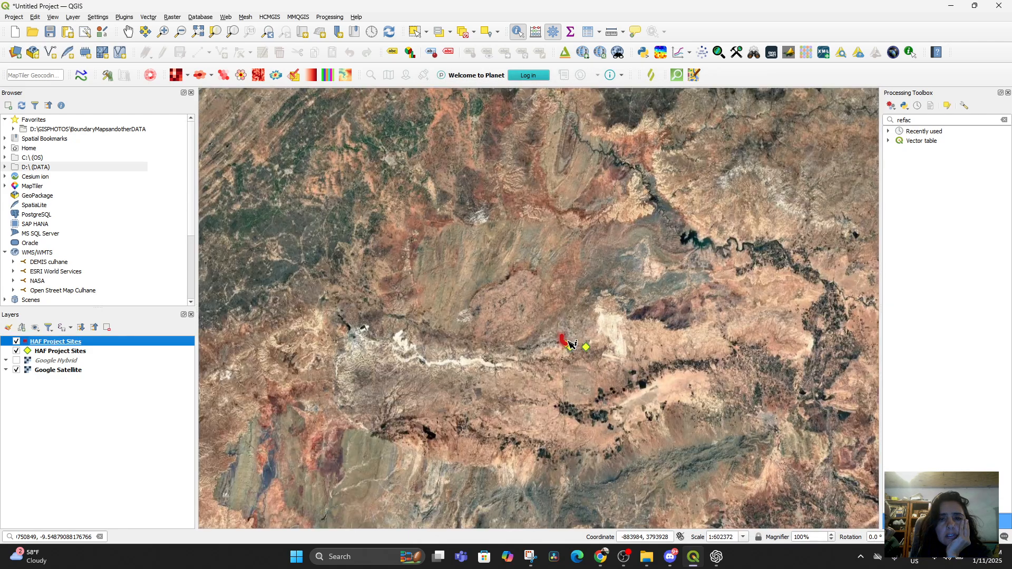
pyautogui.scroll(-1, 574, 342)
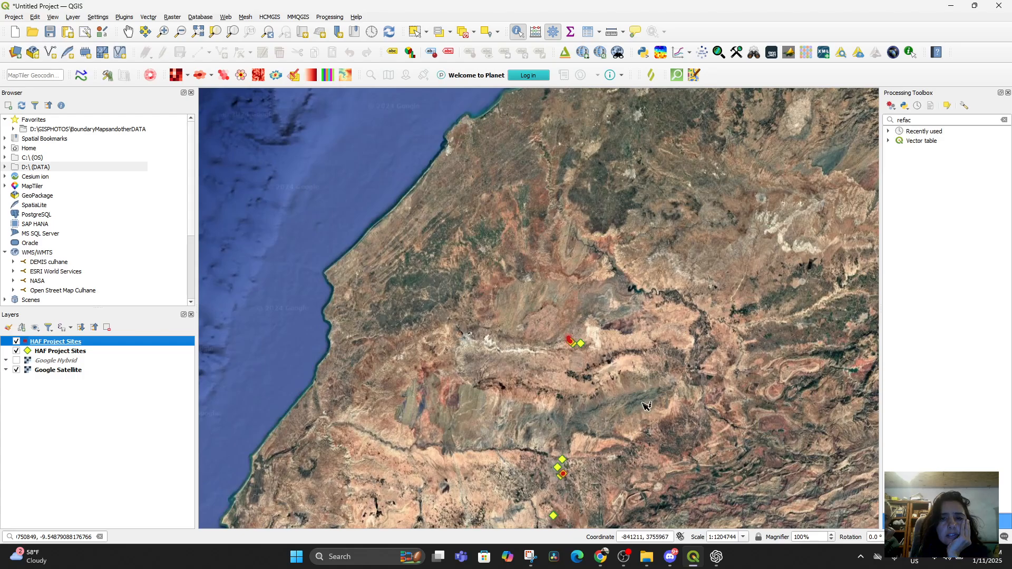
pyautogui.click(646, 405)
pyautogui.scroll(-5, 648, 401)
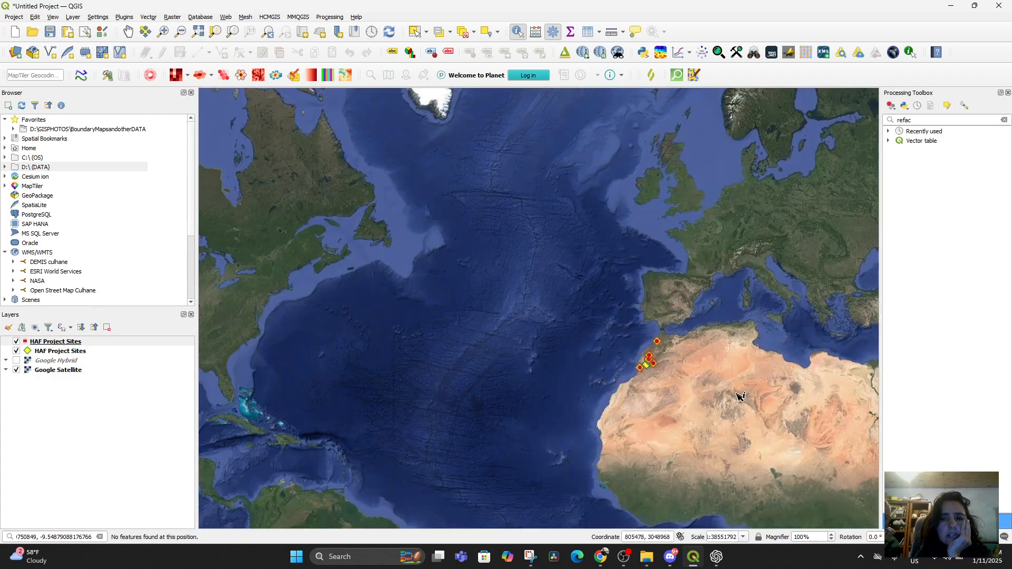
pyautogui.scroll(2, 740, 396)
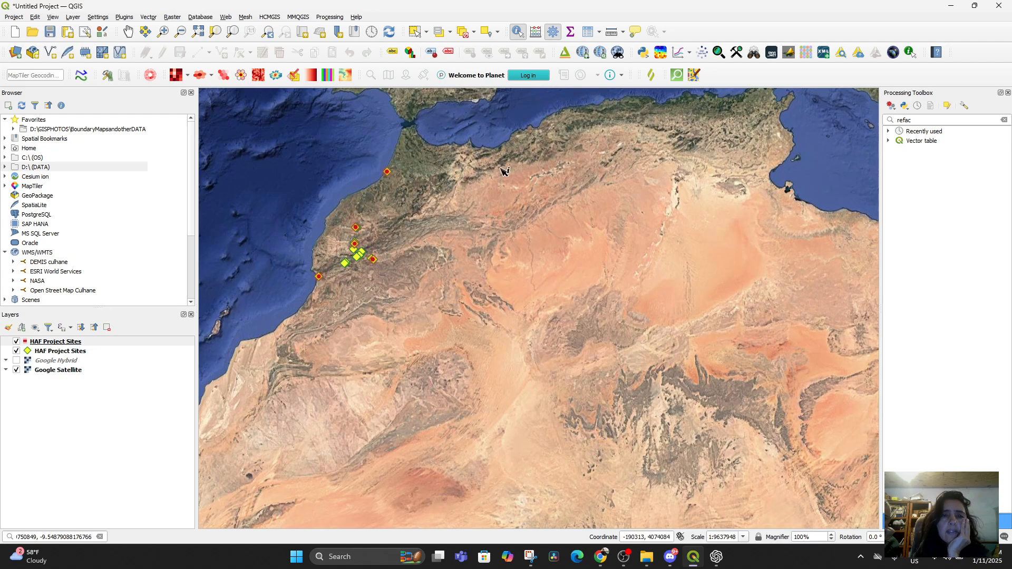
pyautogui.scroll(2, 495, 176)
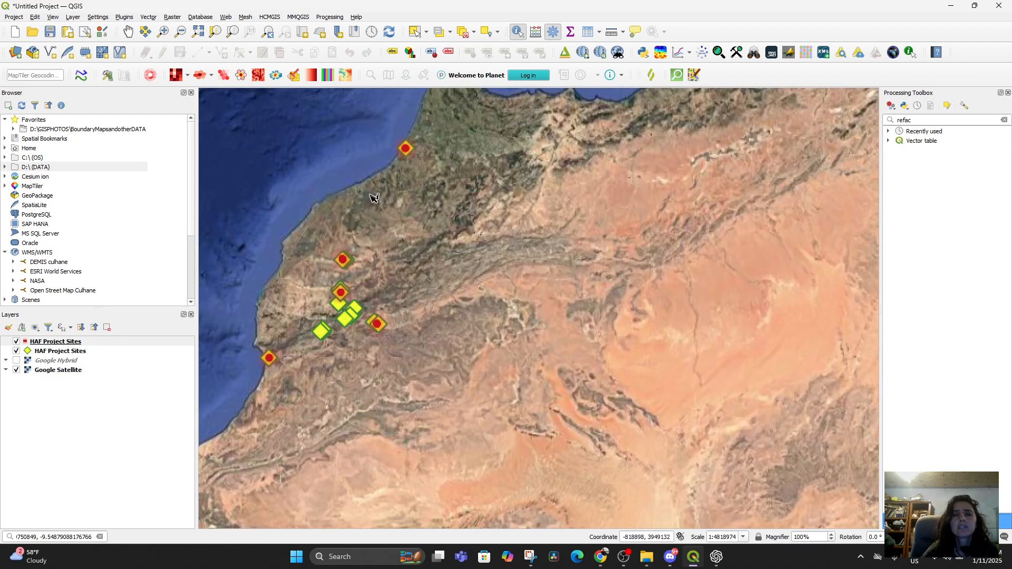
pyautogui.click(524, 251)
pyautogui.scroll(2, 415, 192)
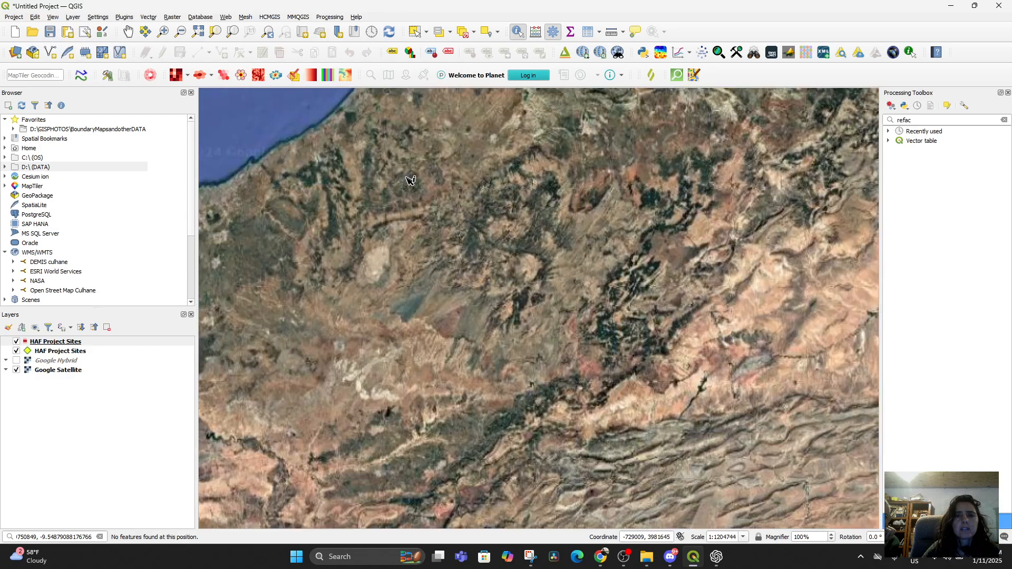
pyautogui.scroll(-2, 379, 290)
pyautogui.scroll(-1, 233, 262)
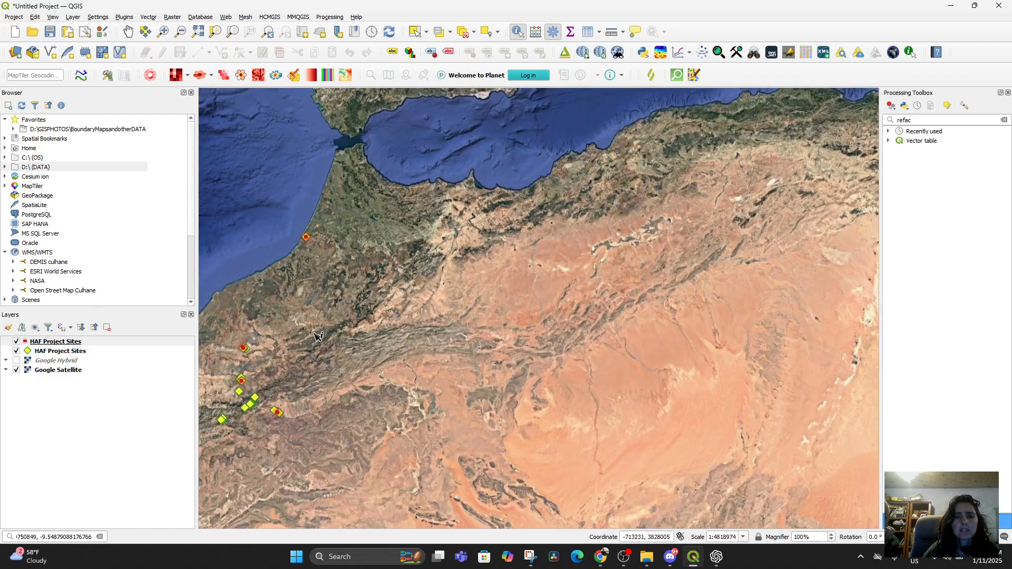
pyautogui.click(363, 285)
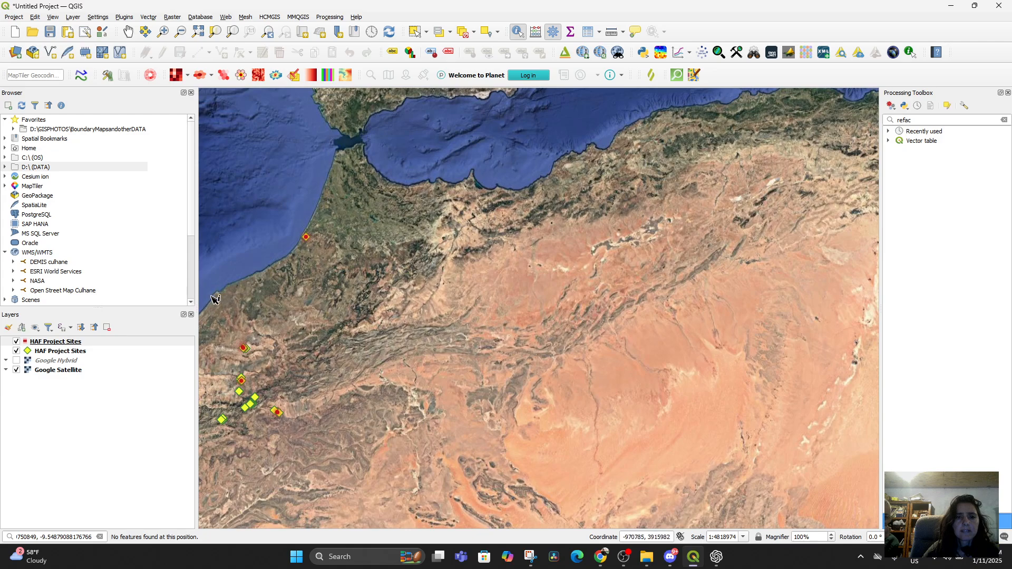
pyautogui.scroll(2, 231, 311)
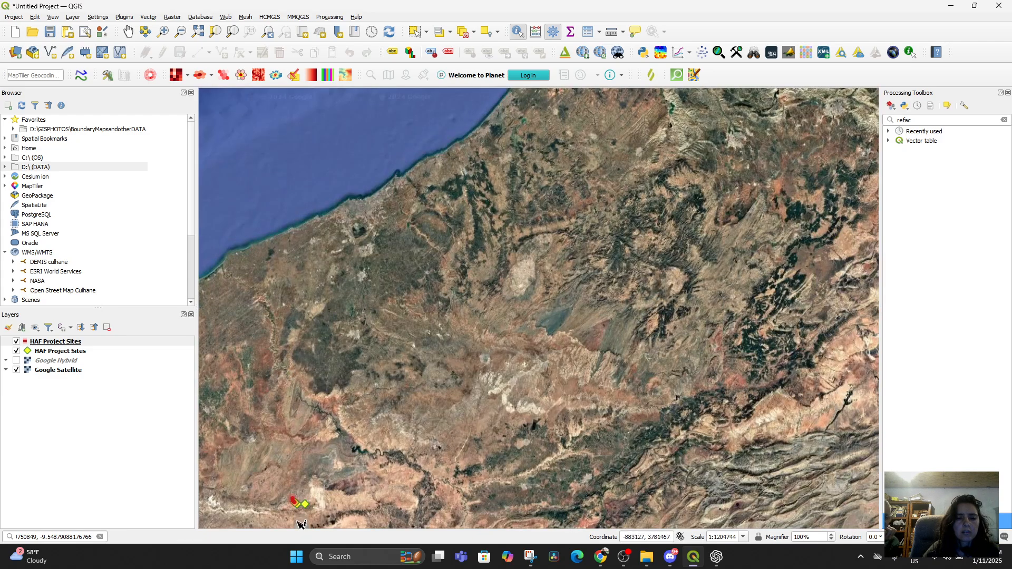
pyautogui.scroll(1, 298, 519)
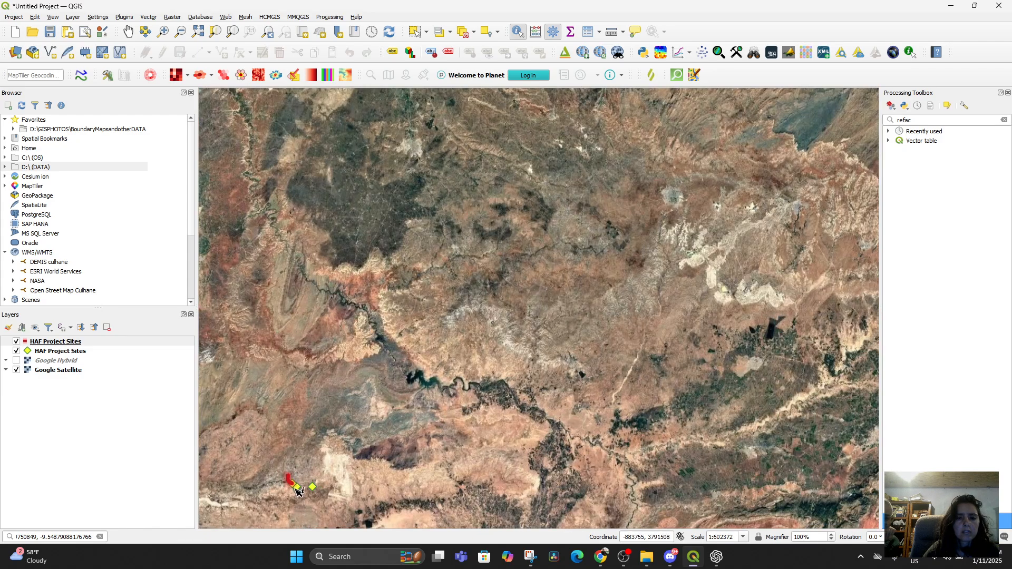
pyautogui.click(49, 345)
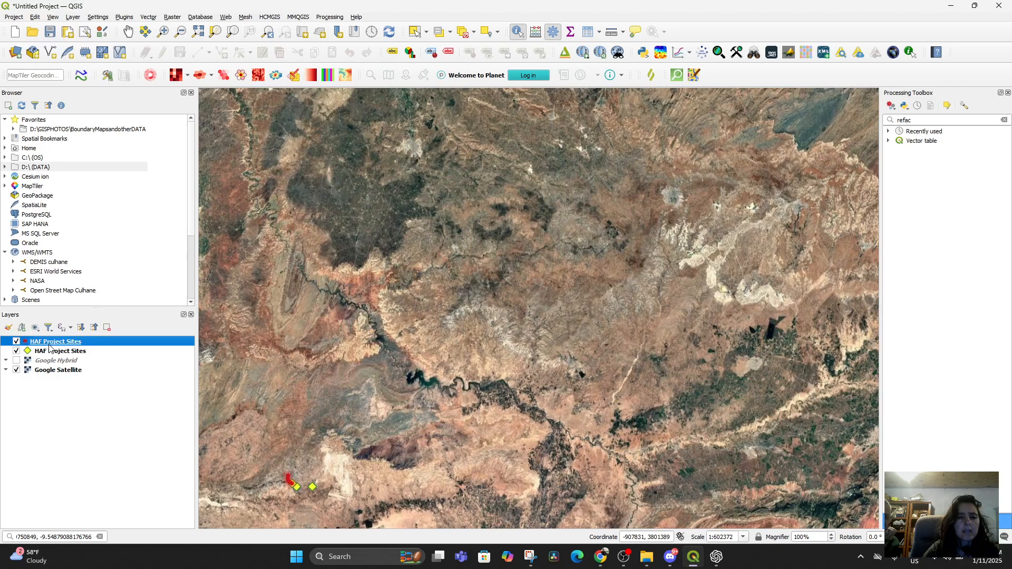
pyautogui.doubleClick(49, 346)
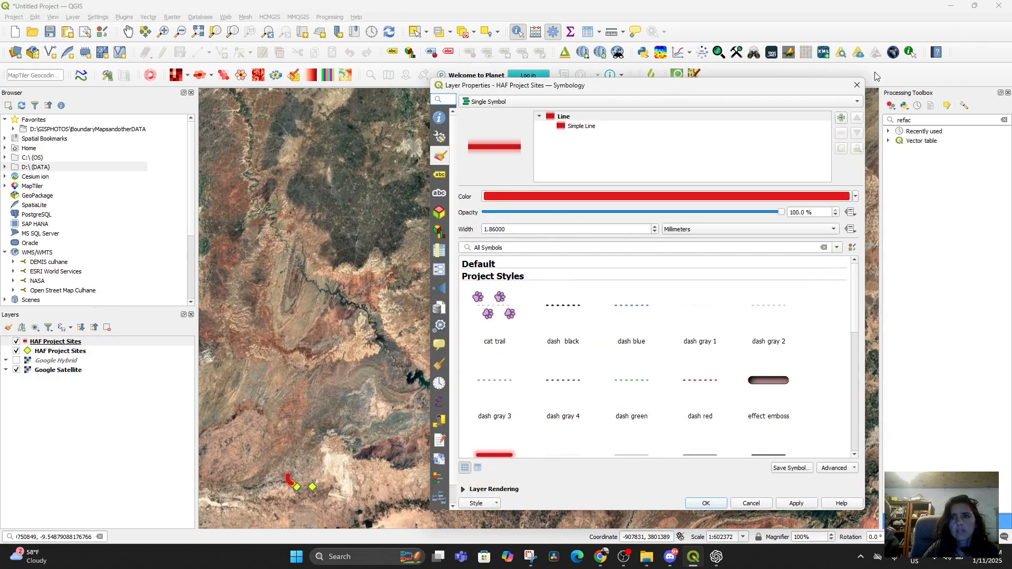
pyautogui.click(857, 85)
# Step: Try to zoom to the first record's feature from the HAF Project Sites line layer's attribute table, and close the table
pyautogui.rightClick(119, 348)
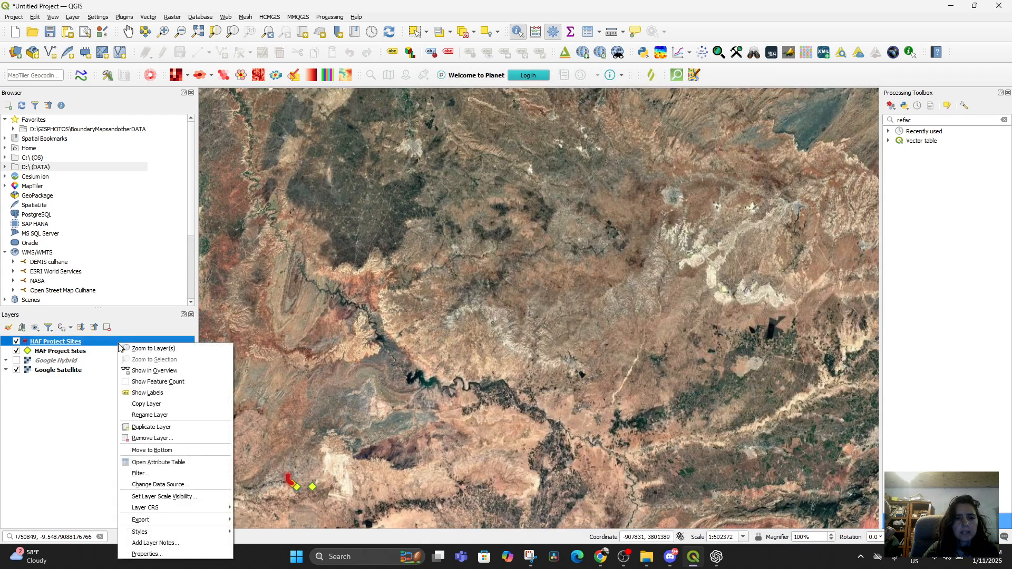
pyautogui.click(167, 462)
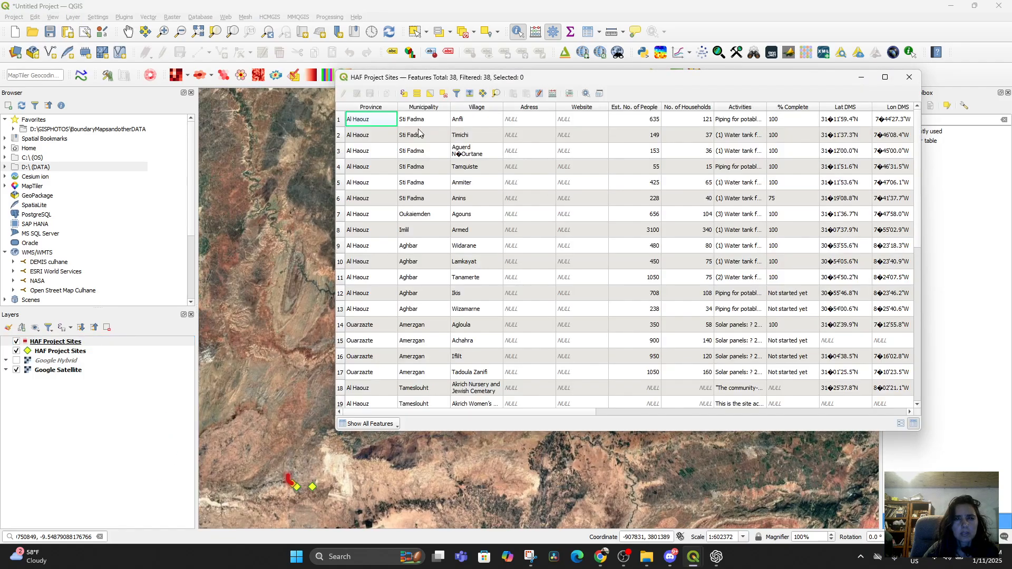
pyautogui.rightClick(376, 123)
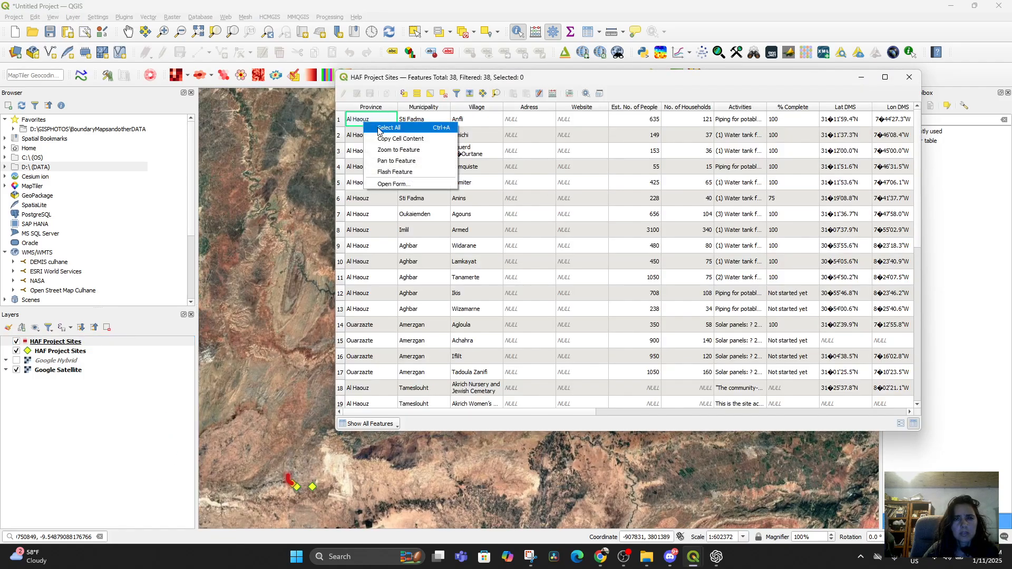
pyautogui.click(380, 151)
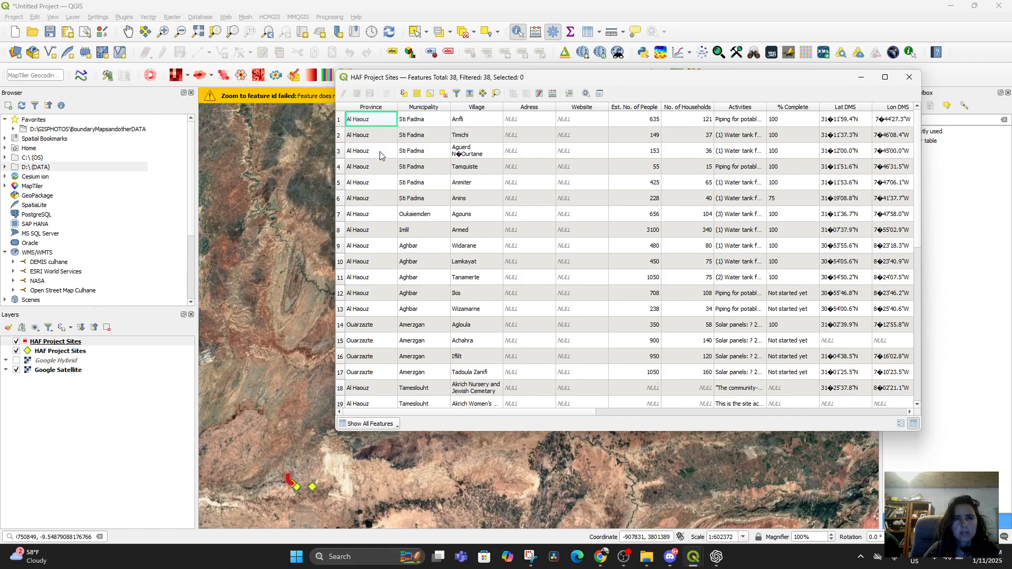
pyautogui.click(909, 77)
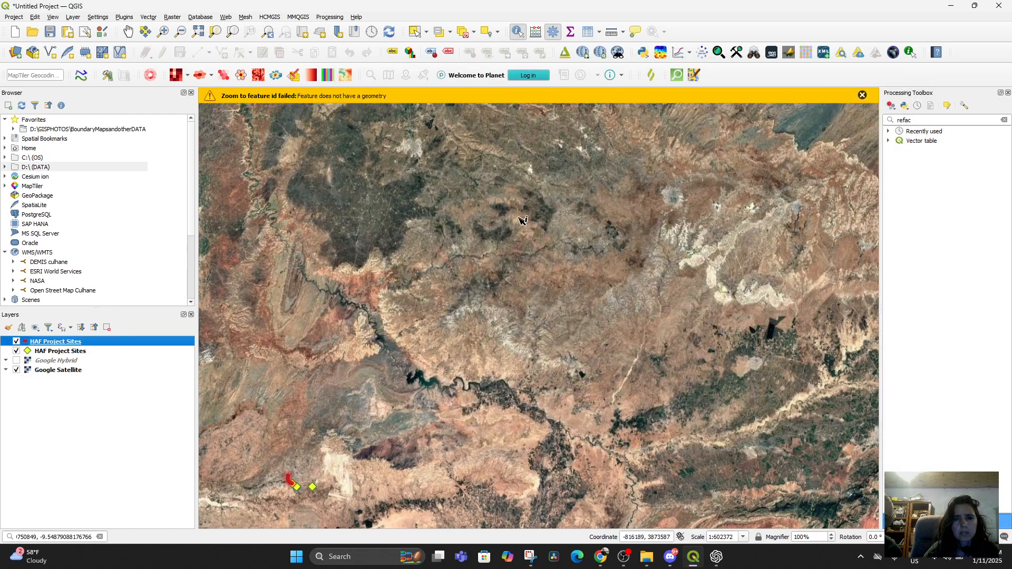
# Step: Reopen the line layer's attribute table and inspect the coordinate, PolygonWKT and picture columns
pyautogui.rightClick(58, 345)
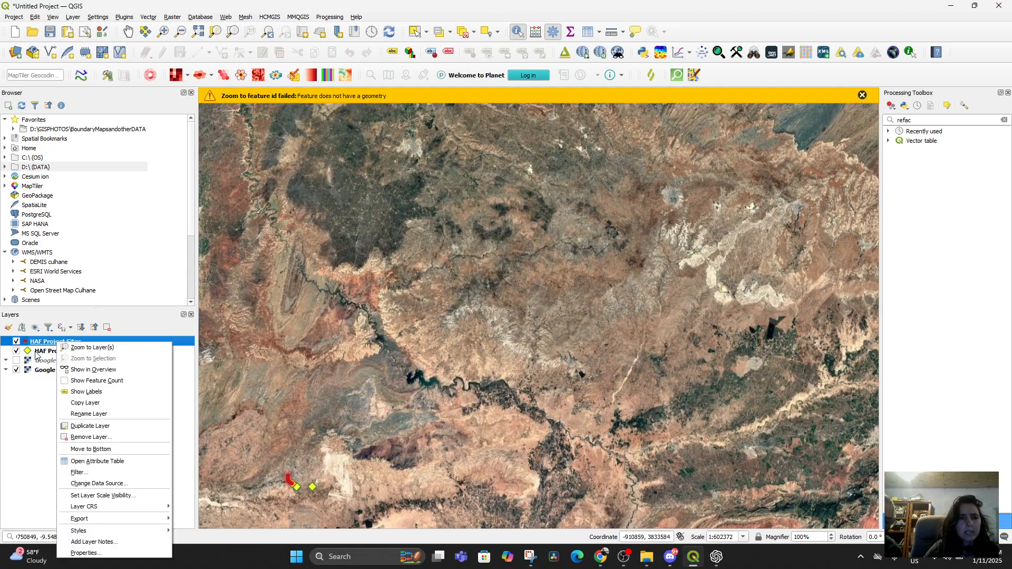
pyautogui.click(46, 353)
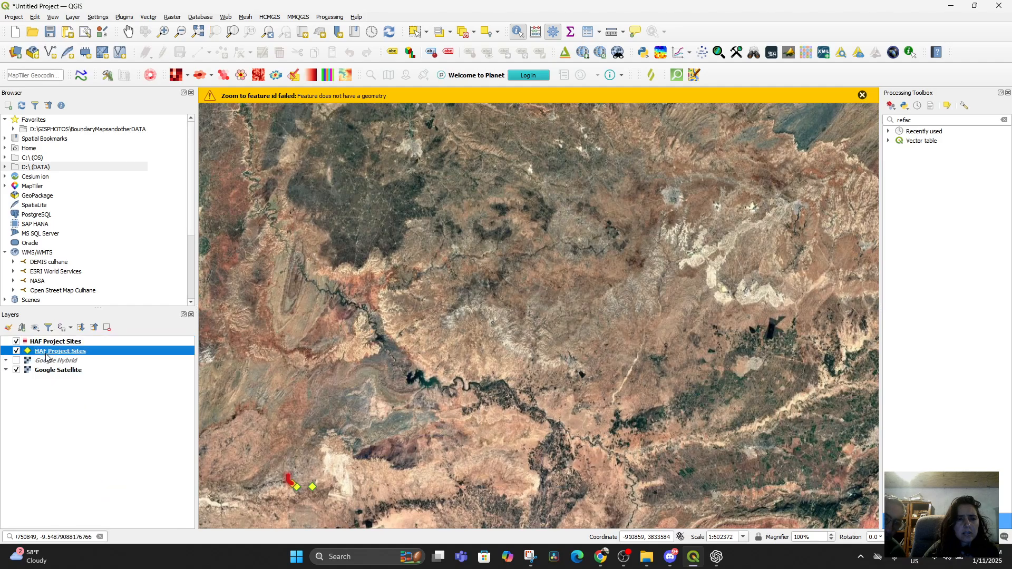
pyautogui.click(50, 343)
pyautogui.rightClick(50, 342)
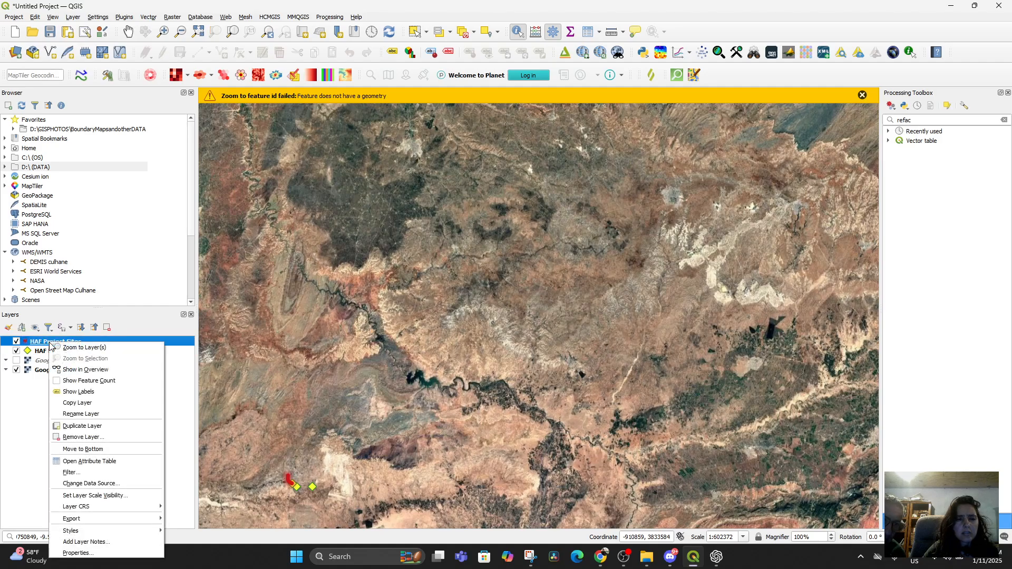
pyautogui.click(99, 461)
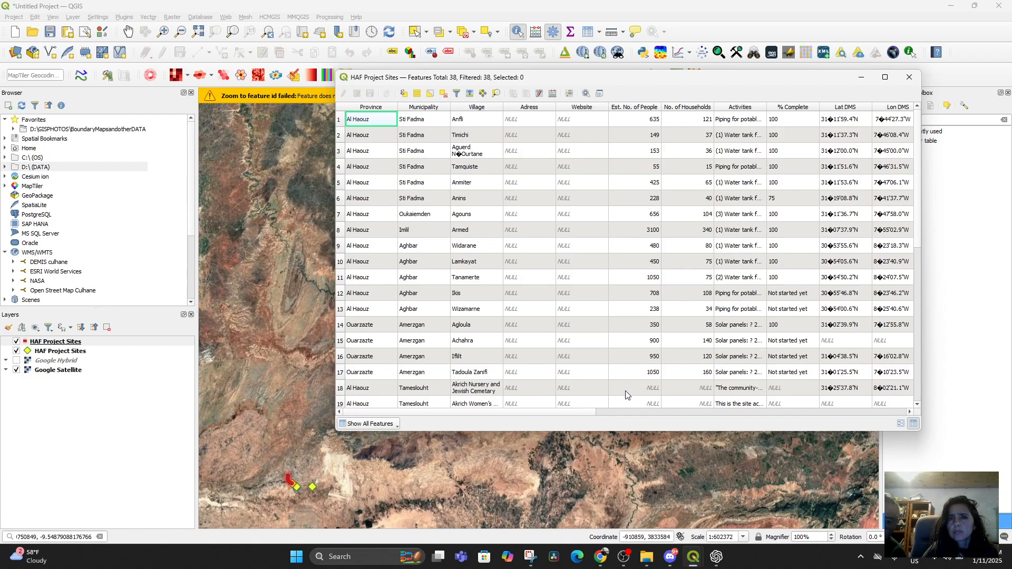
pyautogui.click(610, 413)
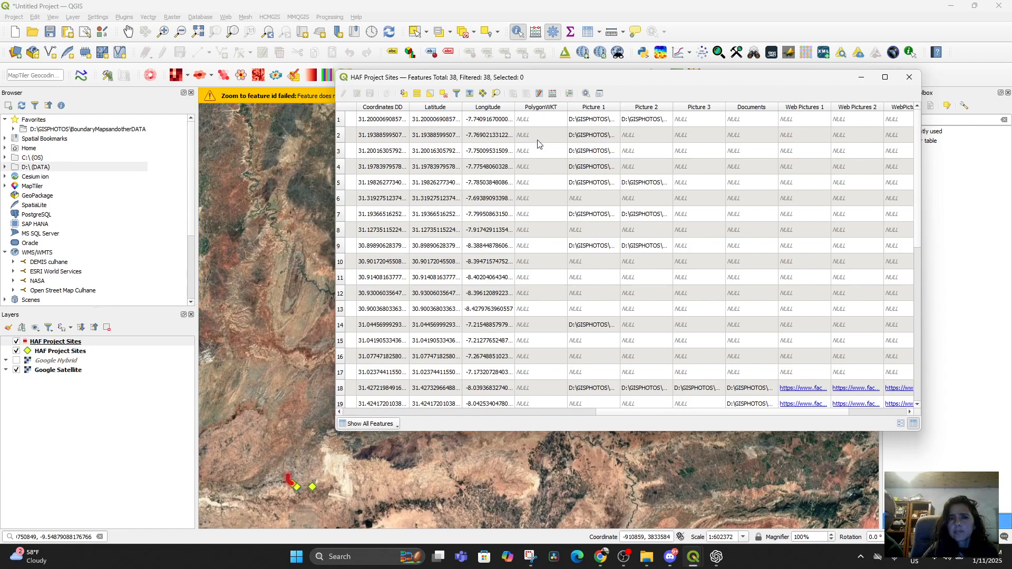
# Step: Look through the PolygonWKT column down to the last records of the line layer's attribute table, and close the table
pyautogui.scroll(-5, 540, 184)
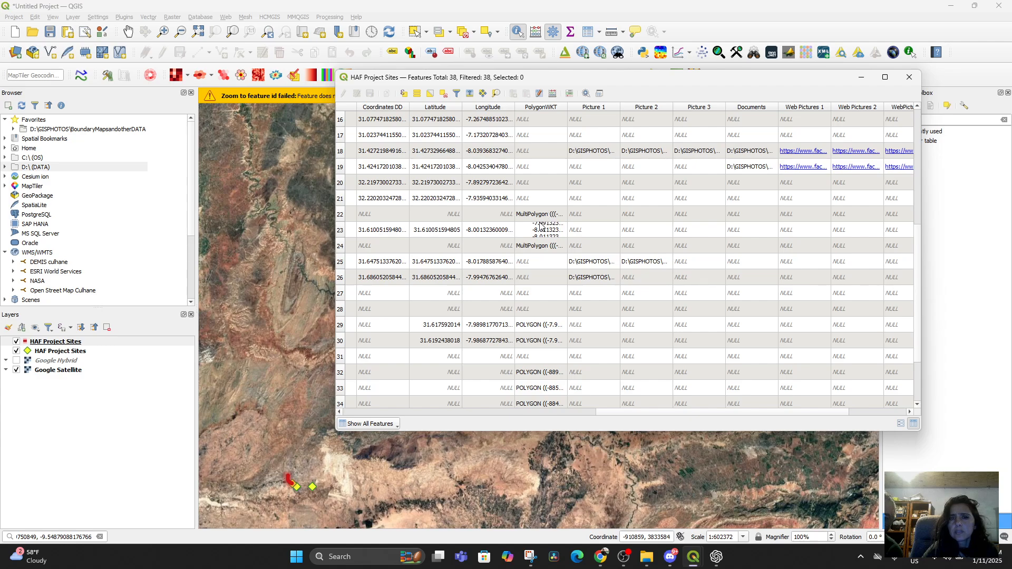
pyautogui.scroll(-2, 539, 265)
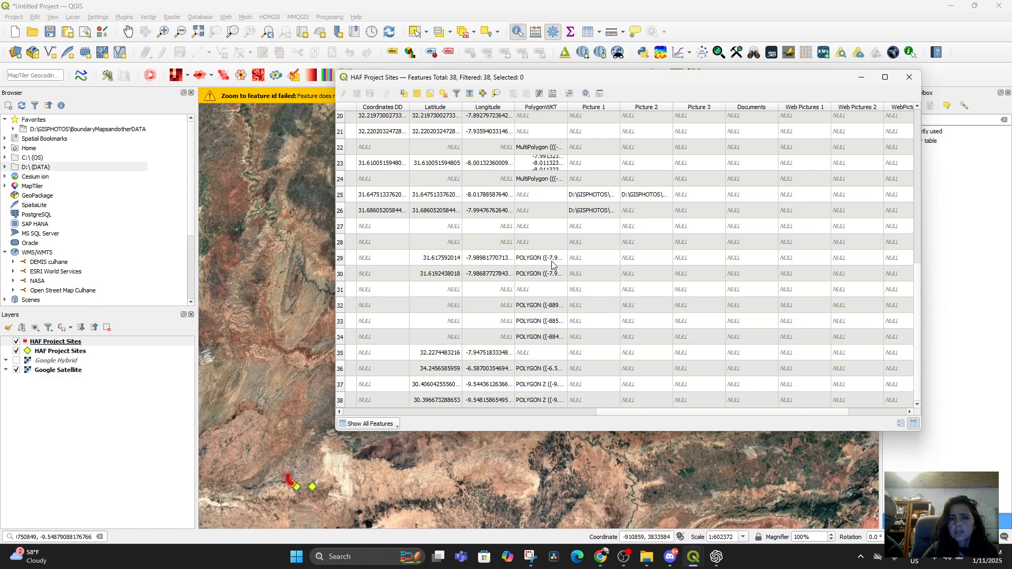
pyautogui.scroll(6, 551, 264)
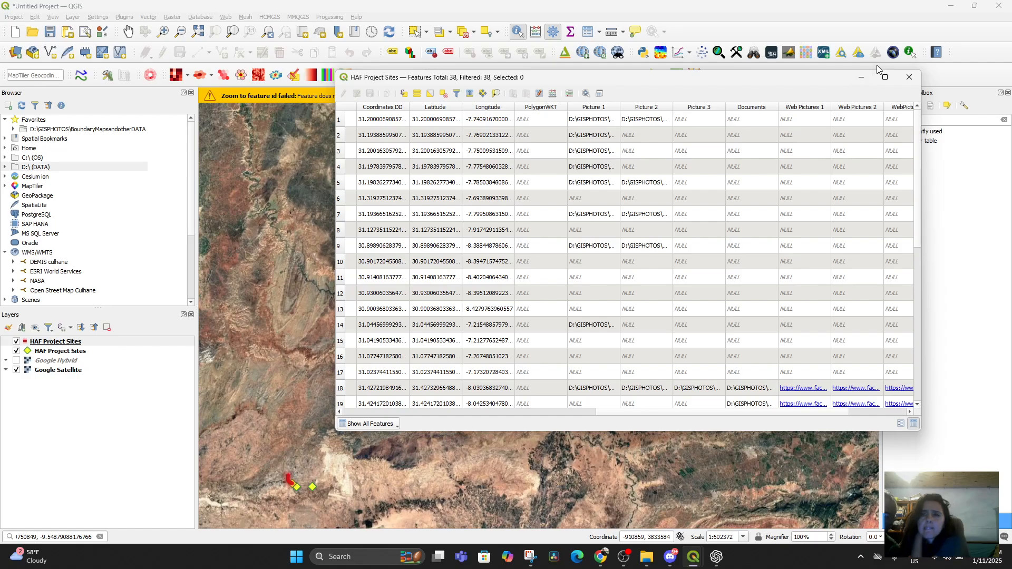
pyautogui.click(909, 77)
# Step: Examine the red neon path and yellow site markers at continental and street scales, and dismiss the zoom warning
pyautogui.scroll(-2, 280, 384)
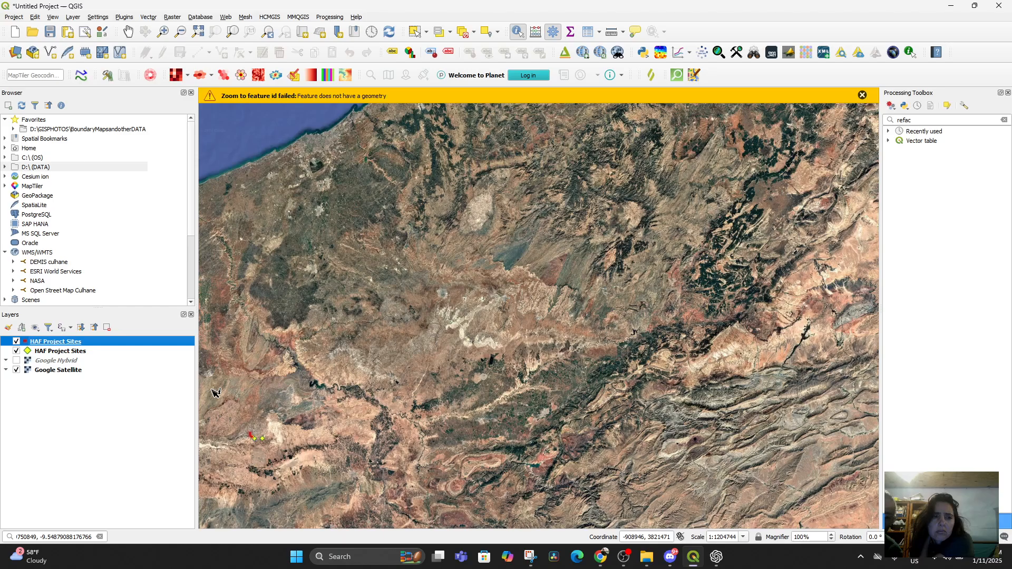
pyautogui.click(315, 426)
pyautogui.scroll(-2, 316, 432)
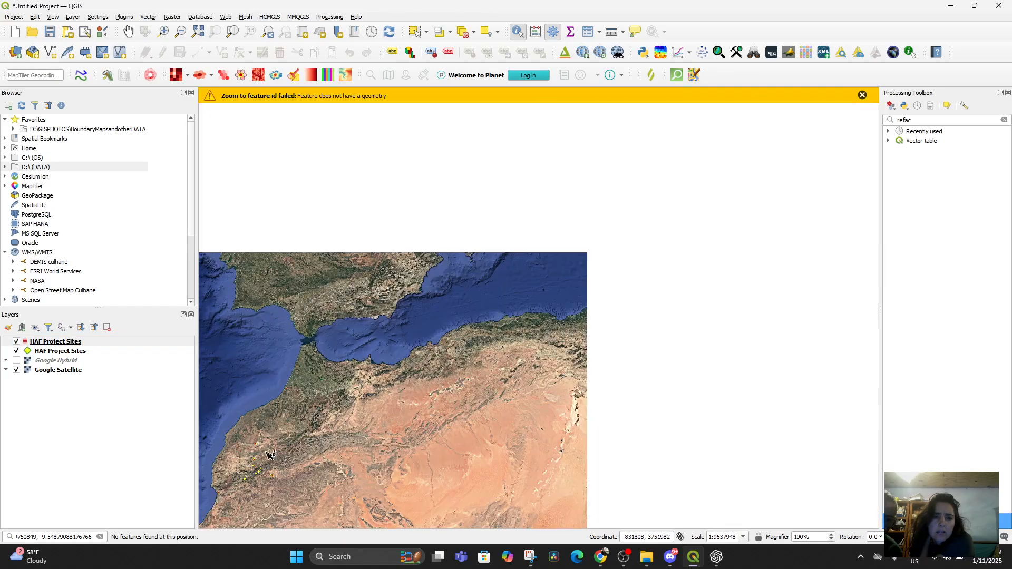
pyautogui.scroll(5, 264, 463)
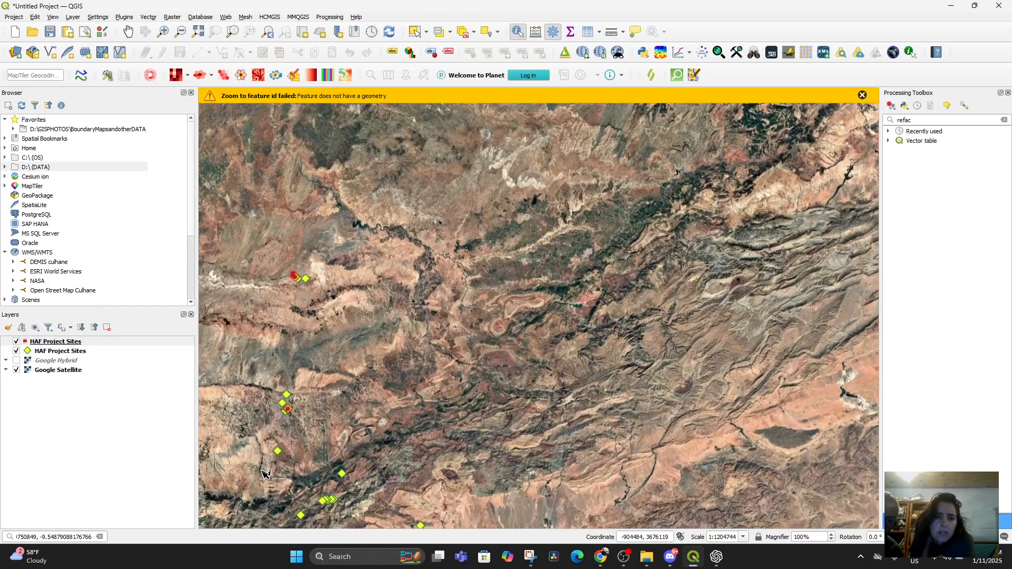
pyautogui.scroll(3, 332, 234)
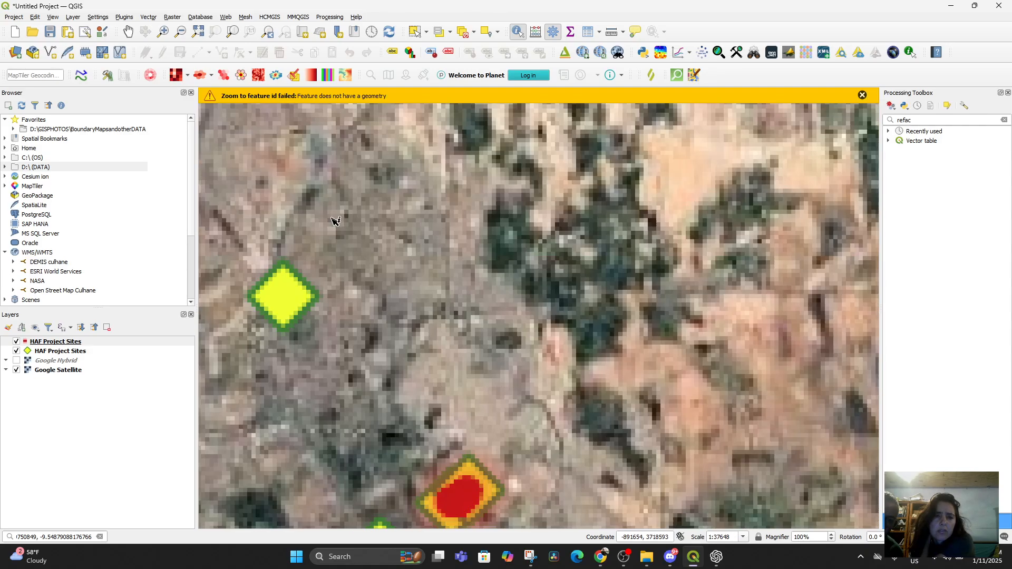
pyautogui.scroll(5, 431, 378)
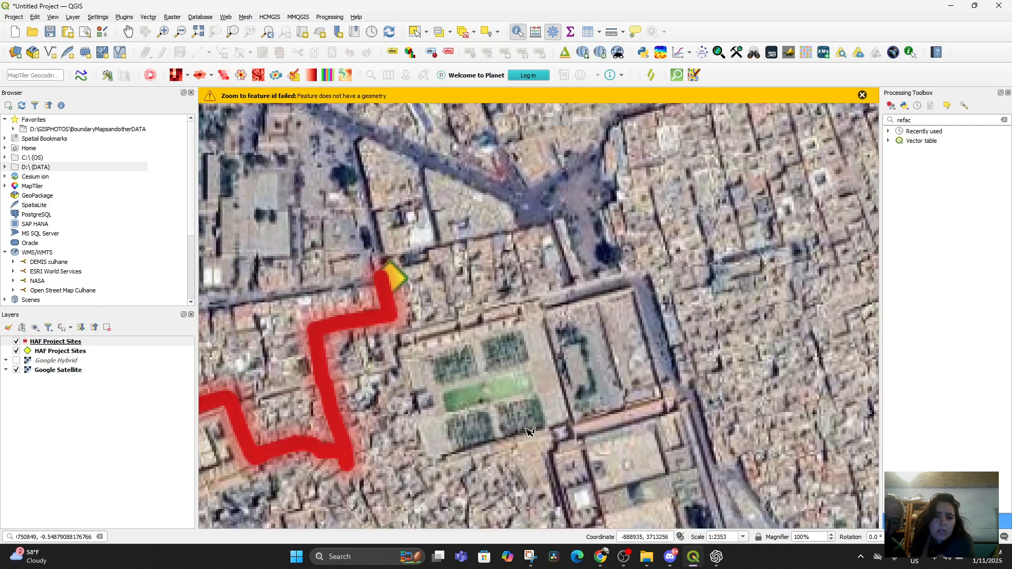
pyautogui.scroll(-2, 431, 378)
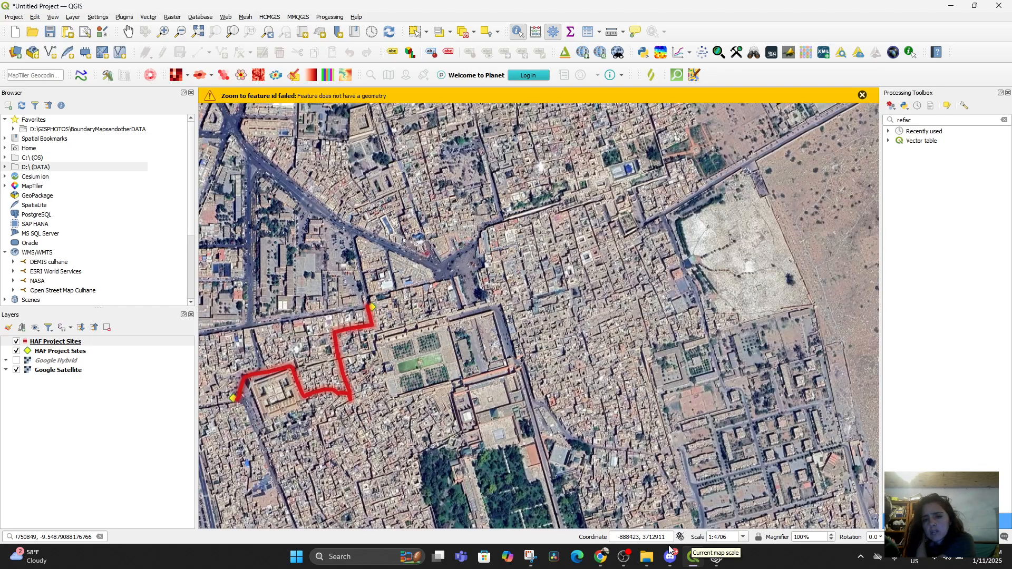
pyautogui.scroll(1, 363, 432)
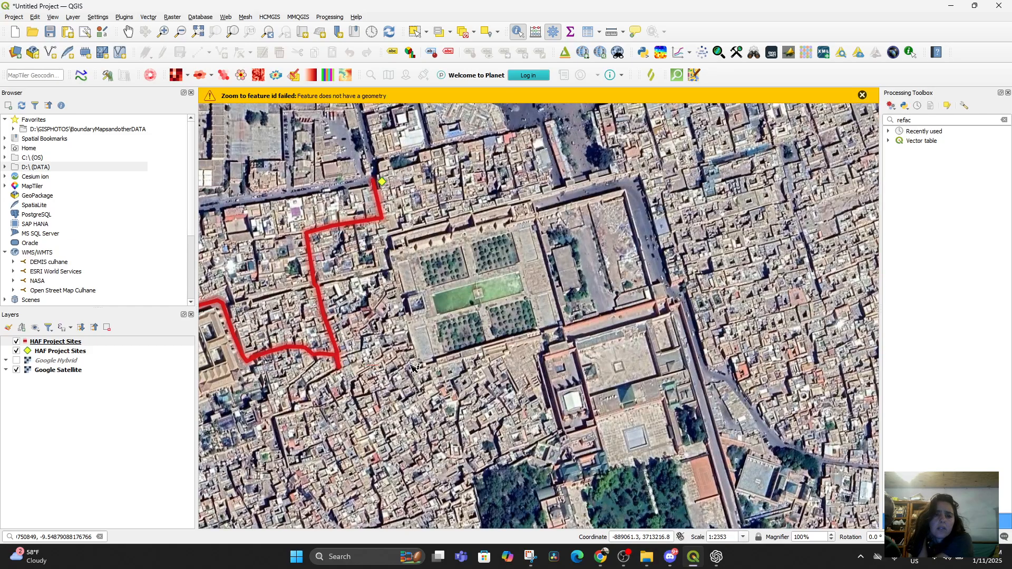
pyautogui.click(411, 365)
pyautogui.scroll(-1, 411, 365)
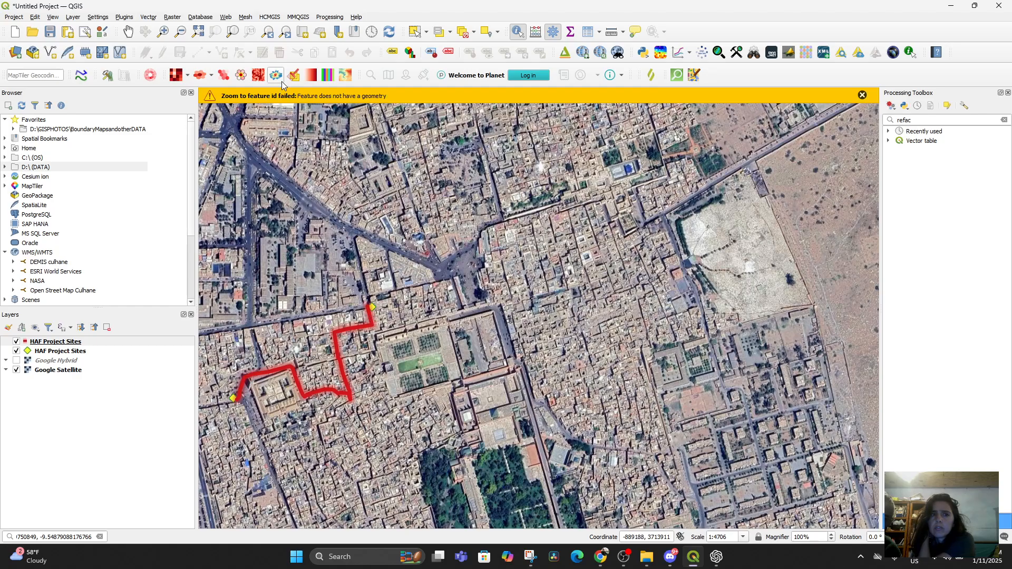
pyautogui.click(862, 95)
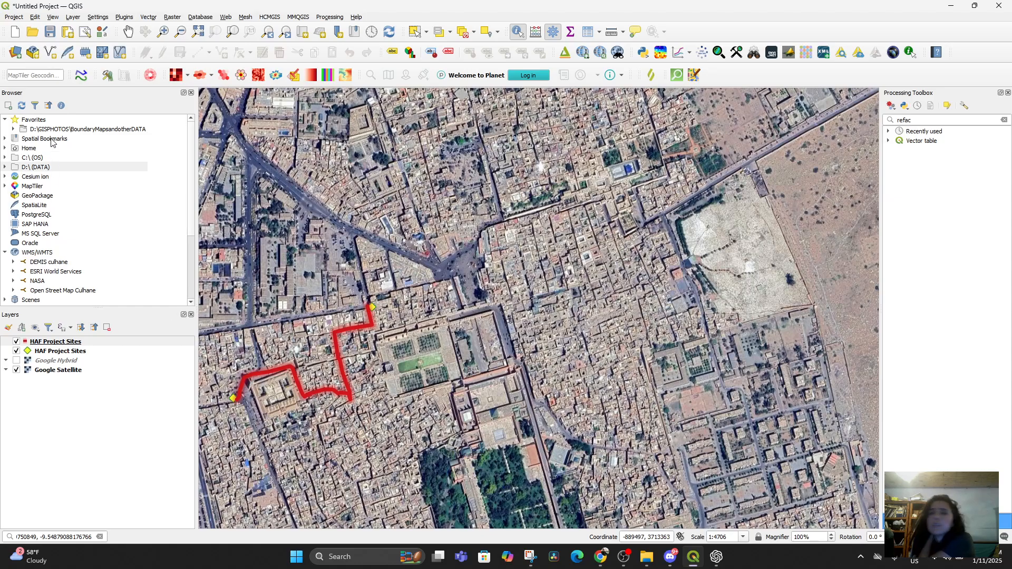
# Step: Start adding a delimited text layer and choose the HAF Project Sites CSV file as its source
pyautogui.click(73, 17)
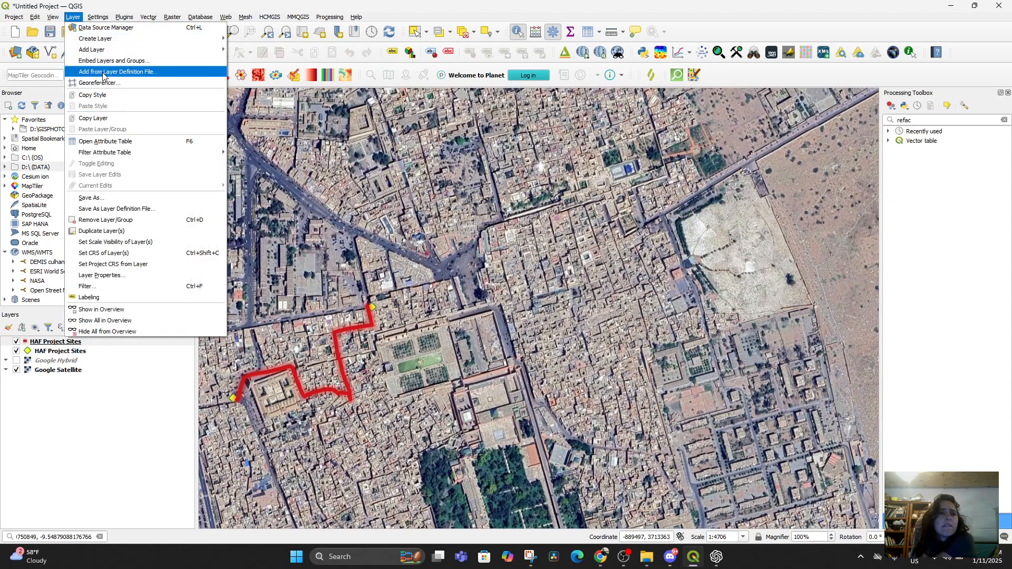
pyautogui.moveTo(100, 49)
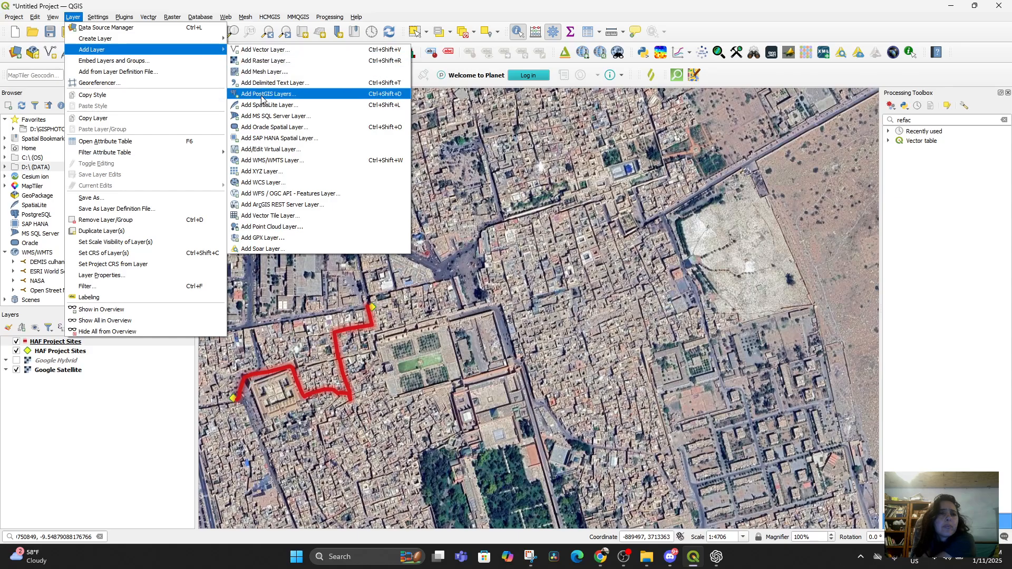
pyautogui.click(263, 85)
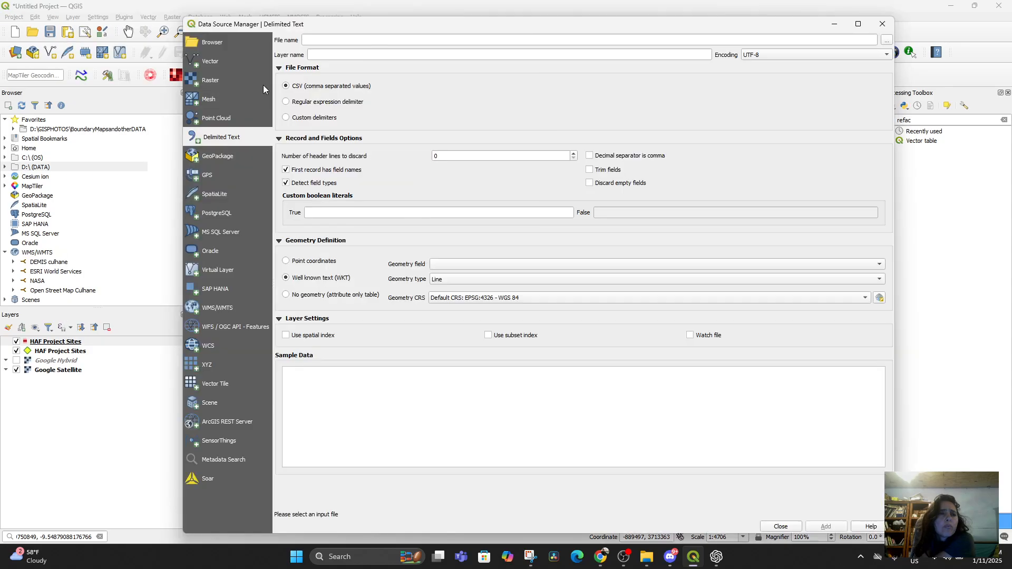
pyautogui.click(886, 41)
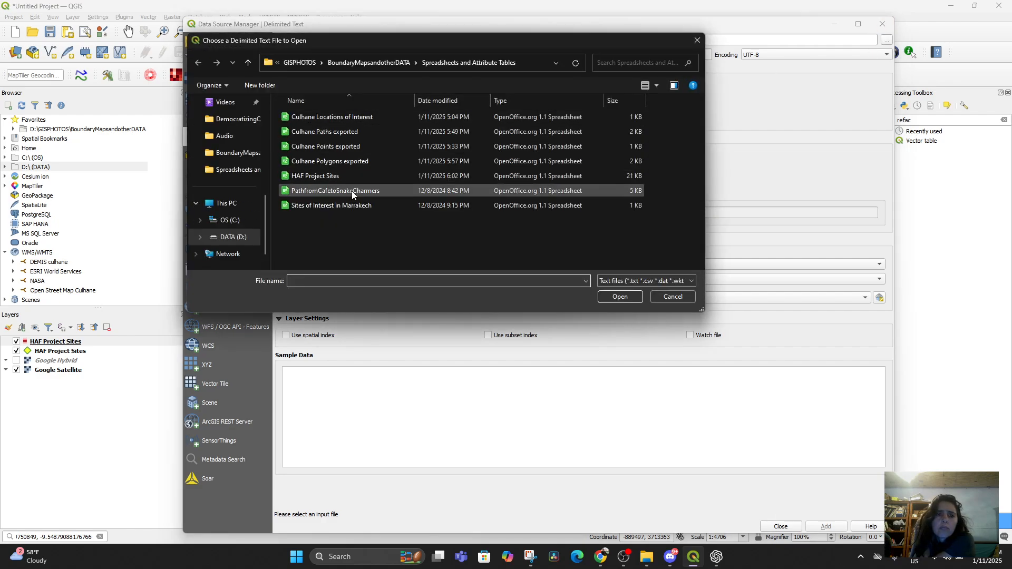
pyautogui.click(341, 176)
pyautogui.click(627, 300)
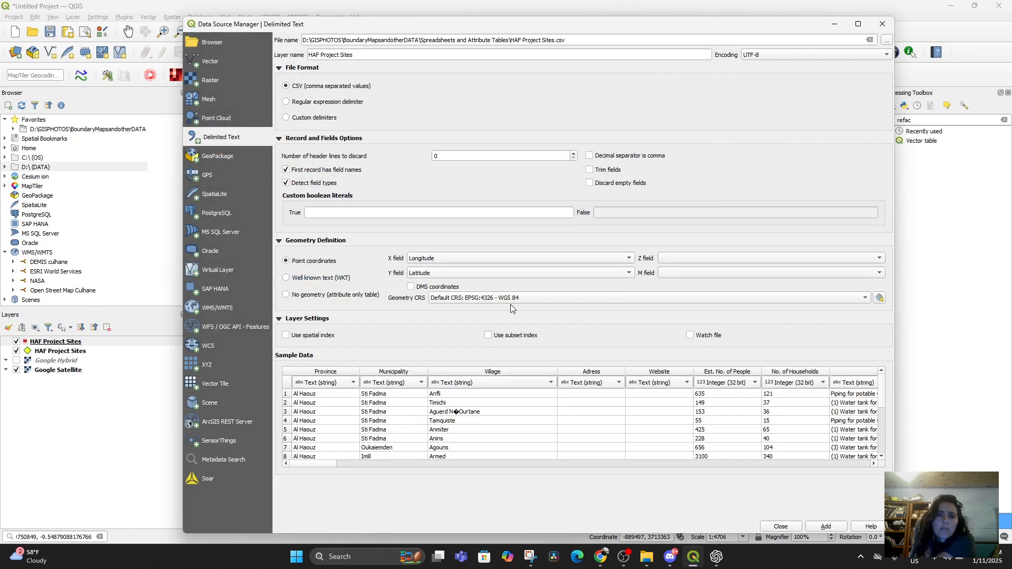
# Step: Define the geometry as well known text with field PolygonWKT and type Polygon, and add the layer to the map
pyautogui.click(293, 295)
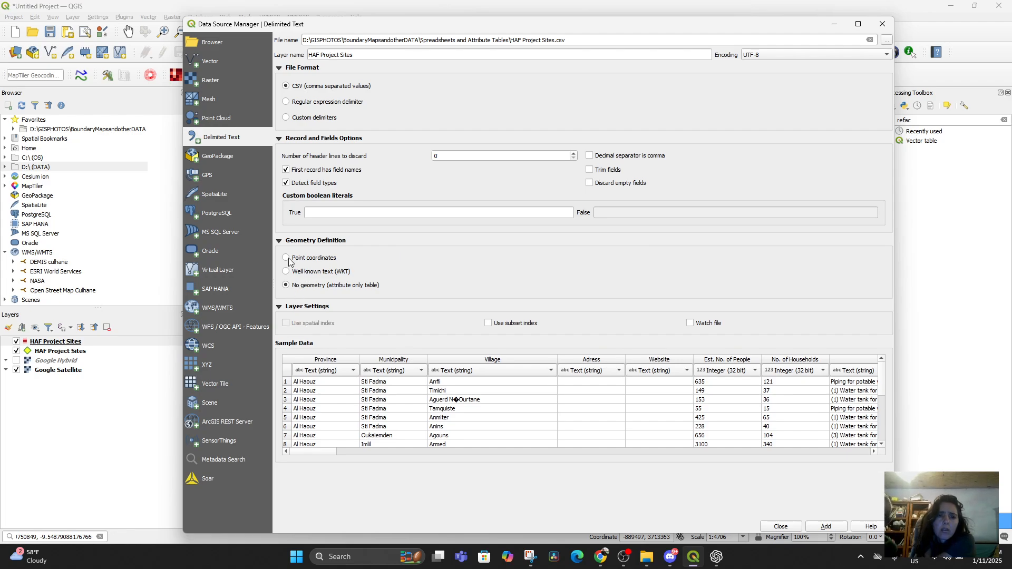
pyautogui.click(290, 271)
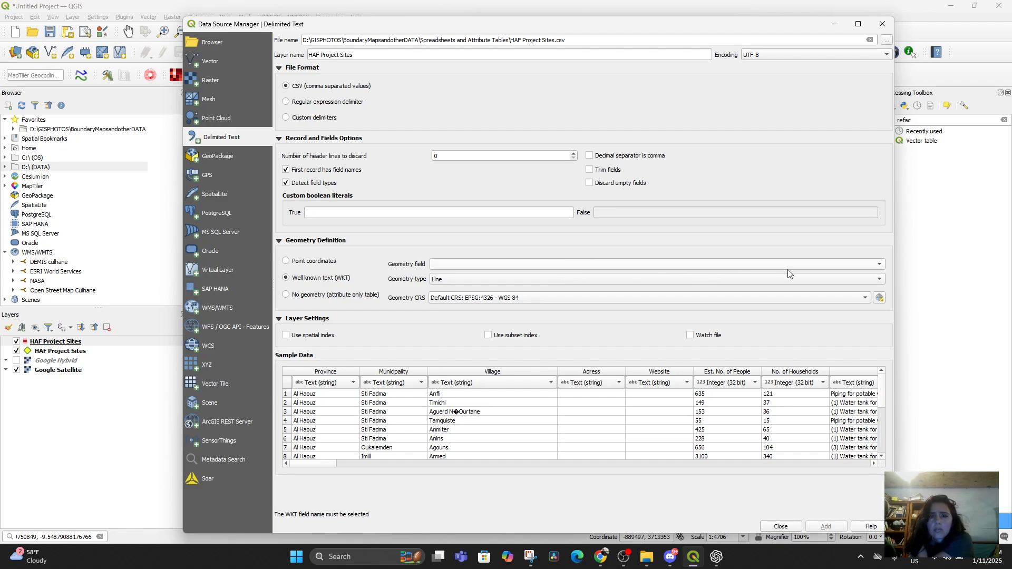
pyautogui.click(872, 280)
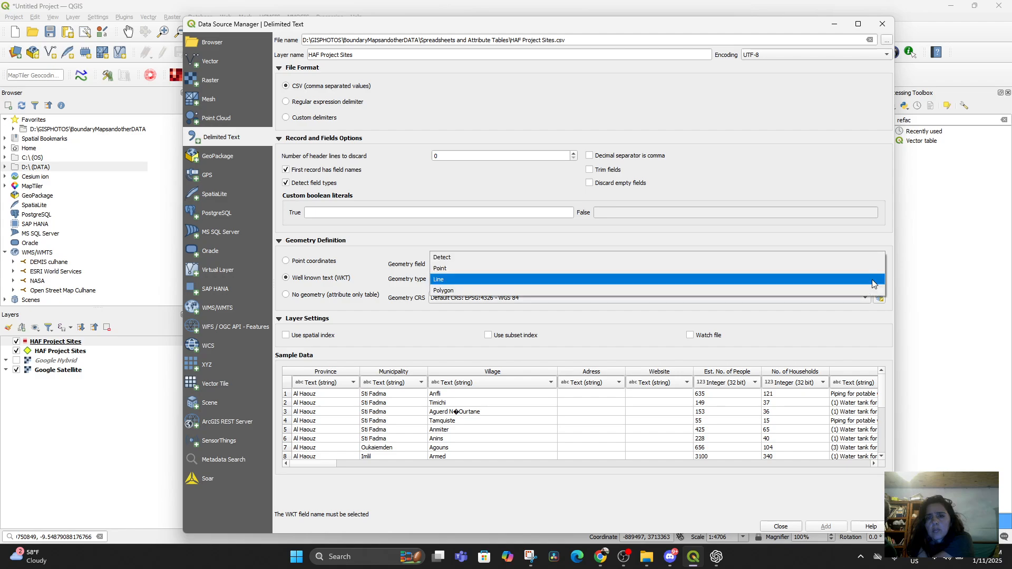
pyautogui.click(472, 291)
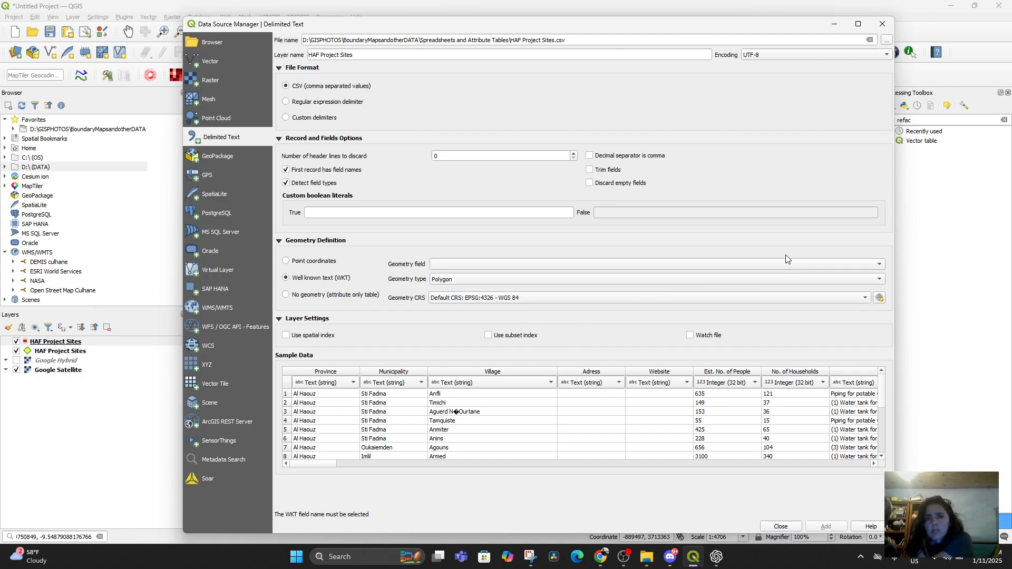
pyautogui.click(795, 265)
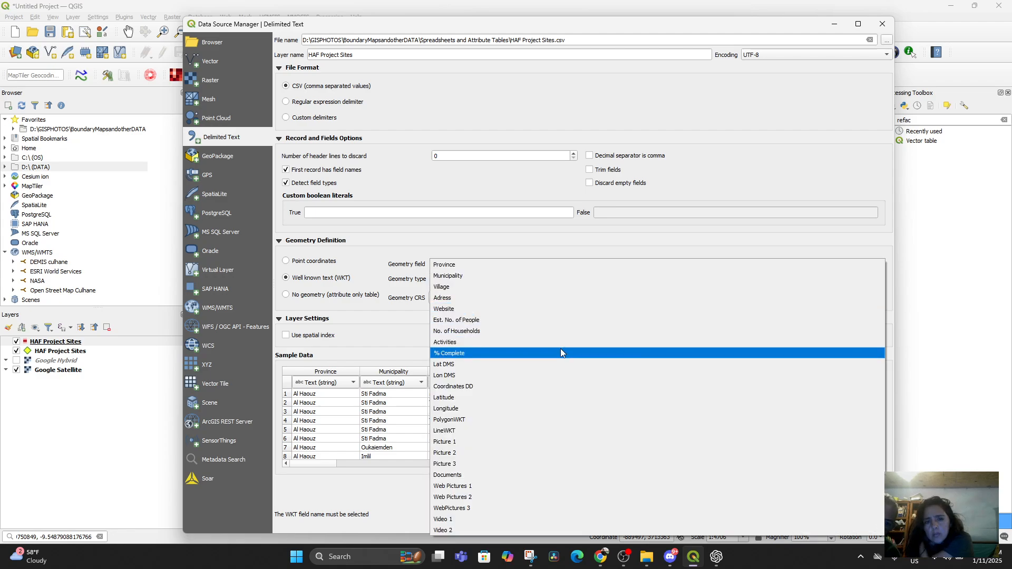
pyautogui.click(521, 420)
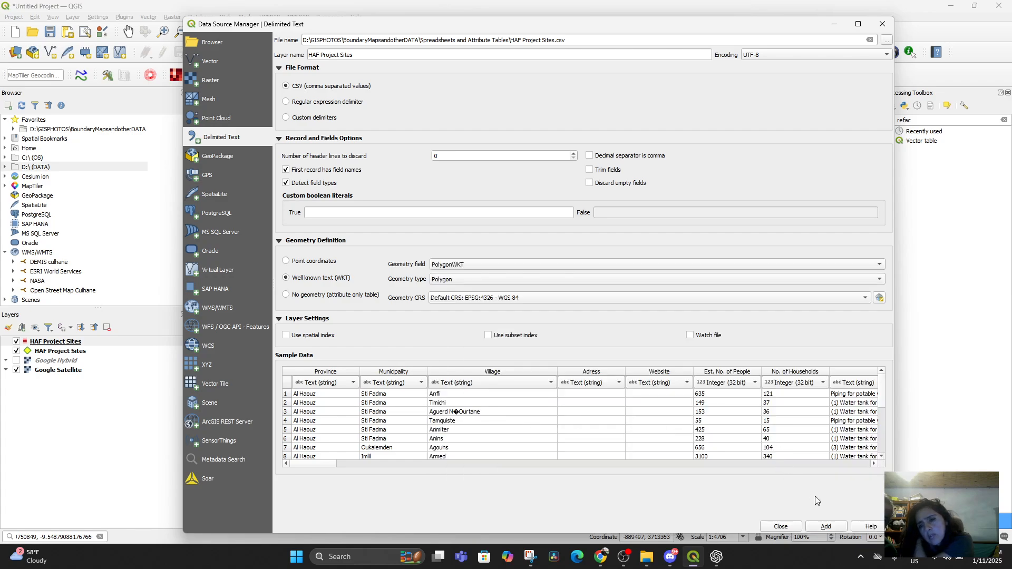
pyautogui.click(824, 526)
pyautogui.click(780, 525)
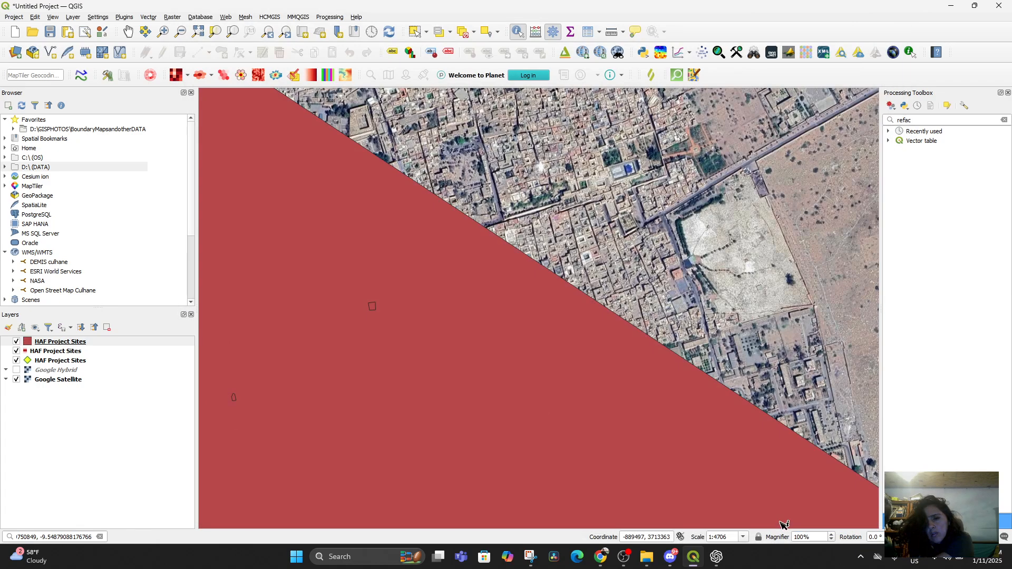
# Step: Examine the newly added HAF Project Sites polygons at regional and continental scales, including the large triangular polygon
pyautogui.scroll(-9, 443, 300)
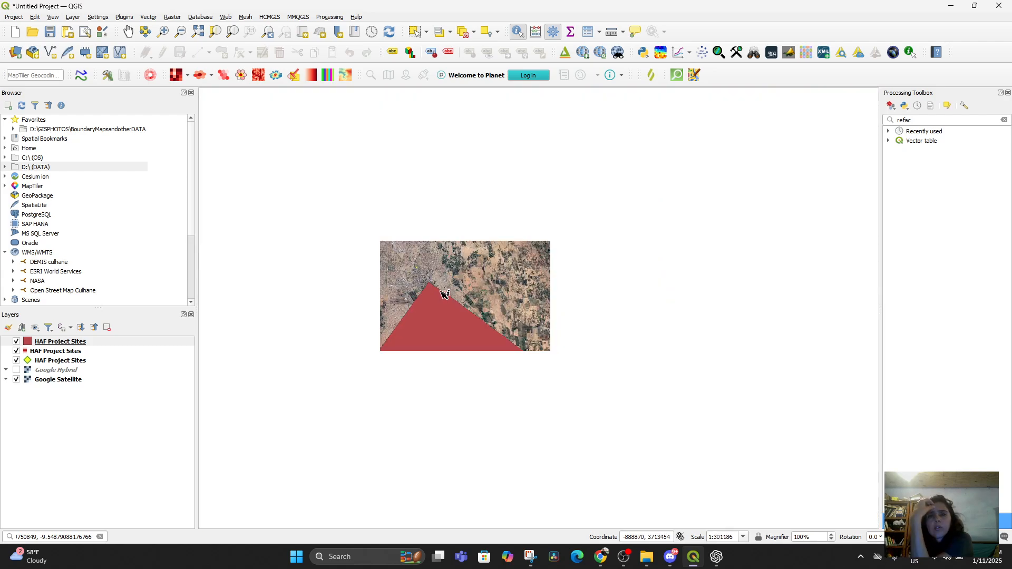
pyautogui.scroll(-3, 447, 305)
pyautogui.scroll(2, 483, 377)
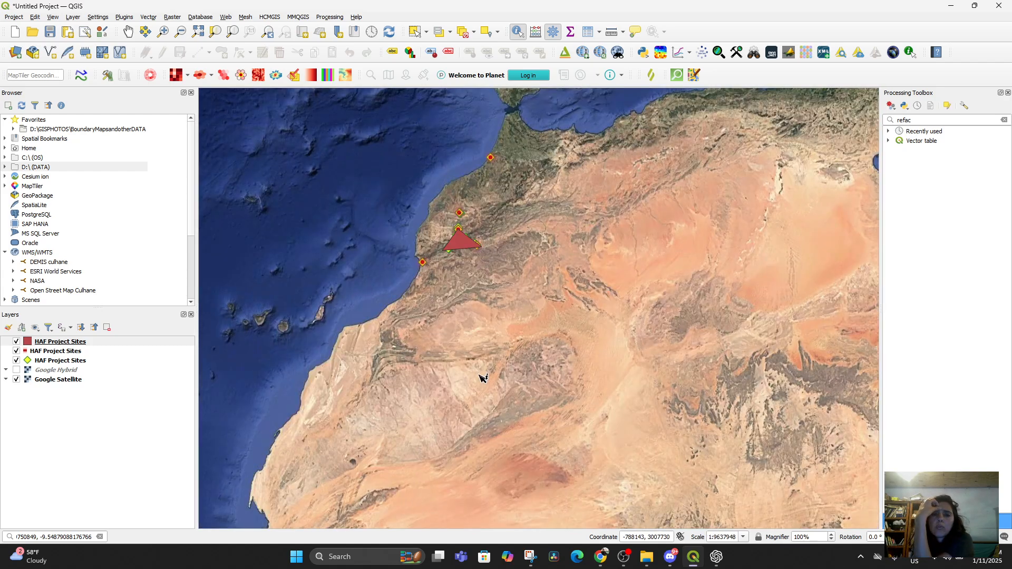
pyautogui.scroll(2, 438, 153)
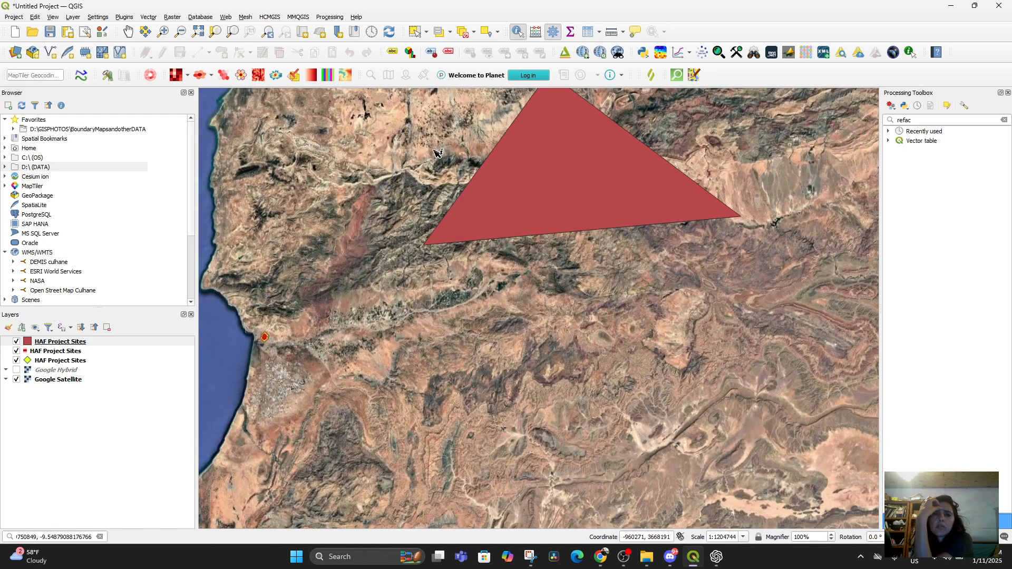
pyautogui.scroll(1, 532, 201)
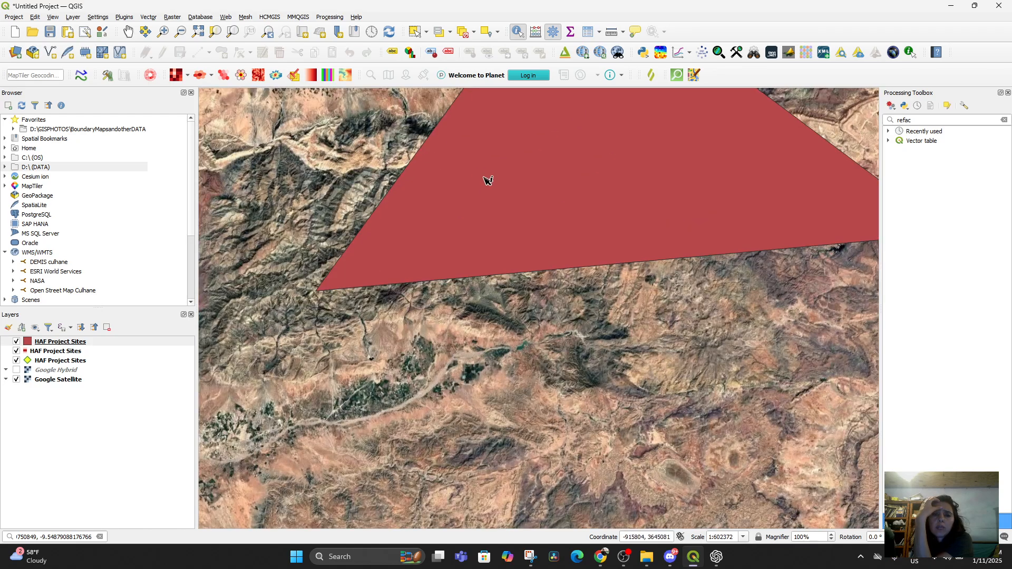
pyautogui.scroll(-4, 485, 180)
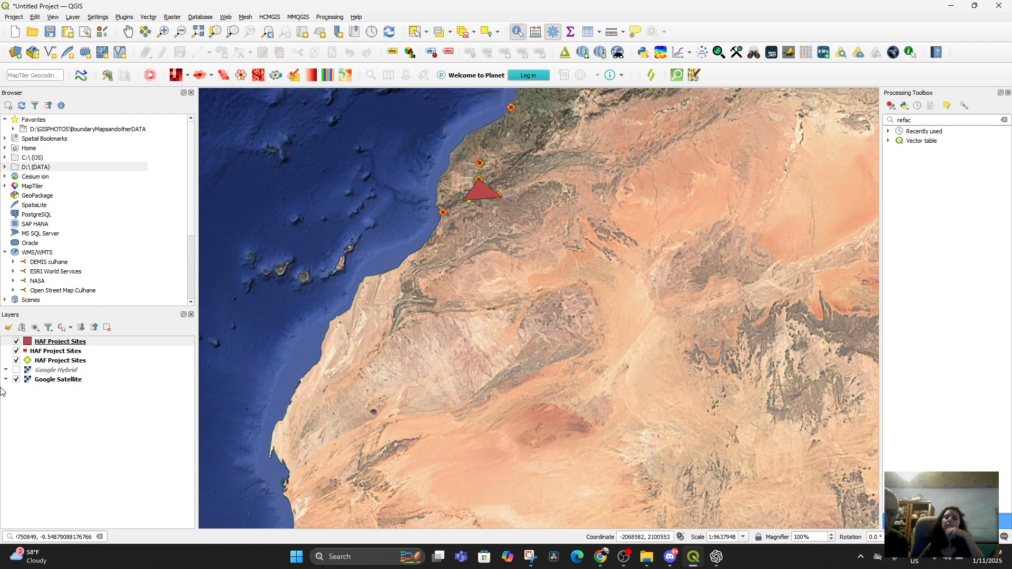
# Step: Open the symbology properties of the HAF Project Sites polygon layer
pyautogui.click(45, 343)
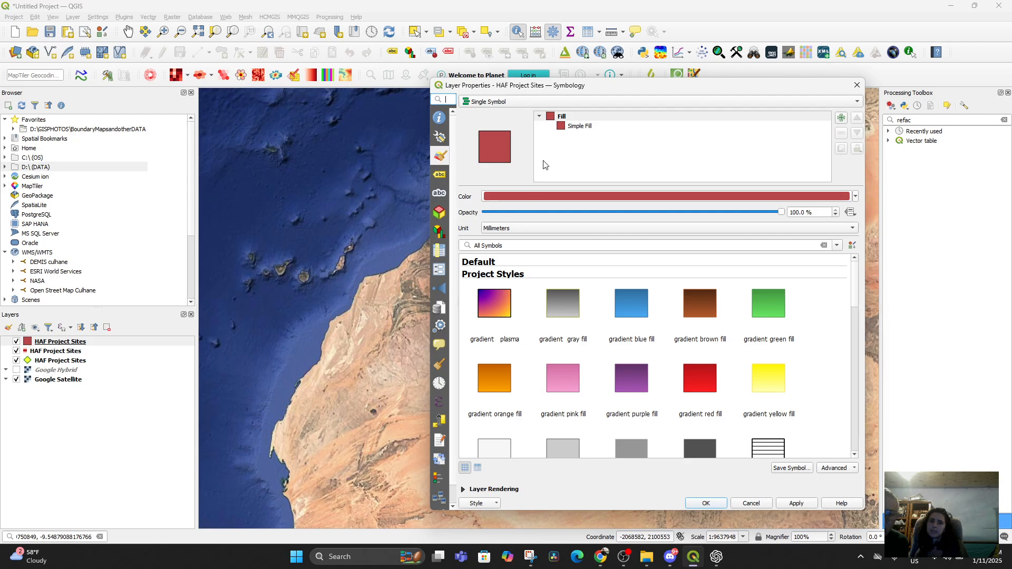
pyautogui.click(443, 139)
pyautogui.click(441, 157)
# Step: Switch to the Google Slides presentation, read the notes of slides 93 and 94 on polygon symbology, and return to QGIS
pyautogui.click(601, 557)
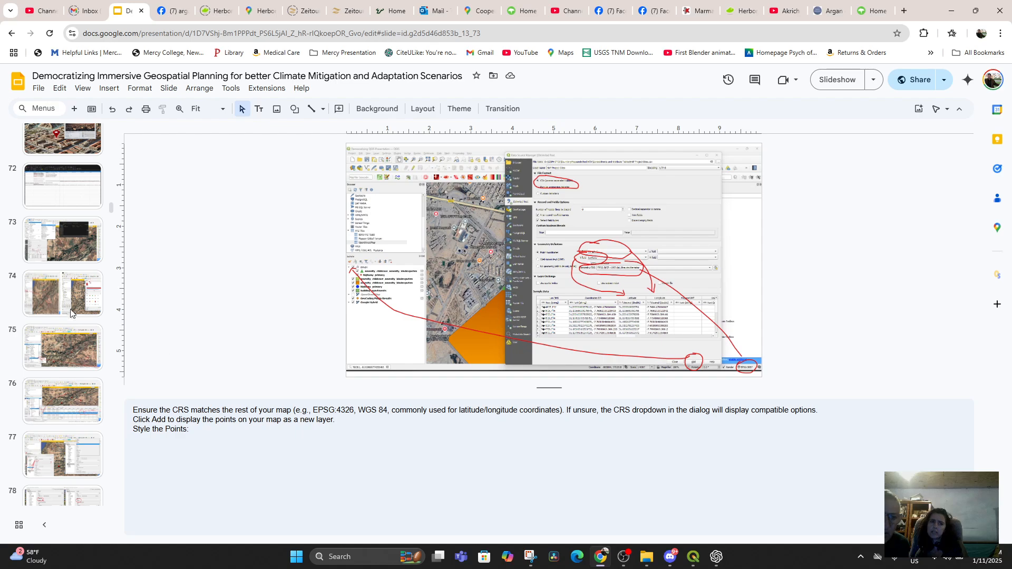
pyautogui.scroll(-5, 59, 302)
pyautogui.scroll(-12, 71, 332)
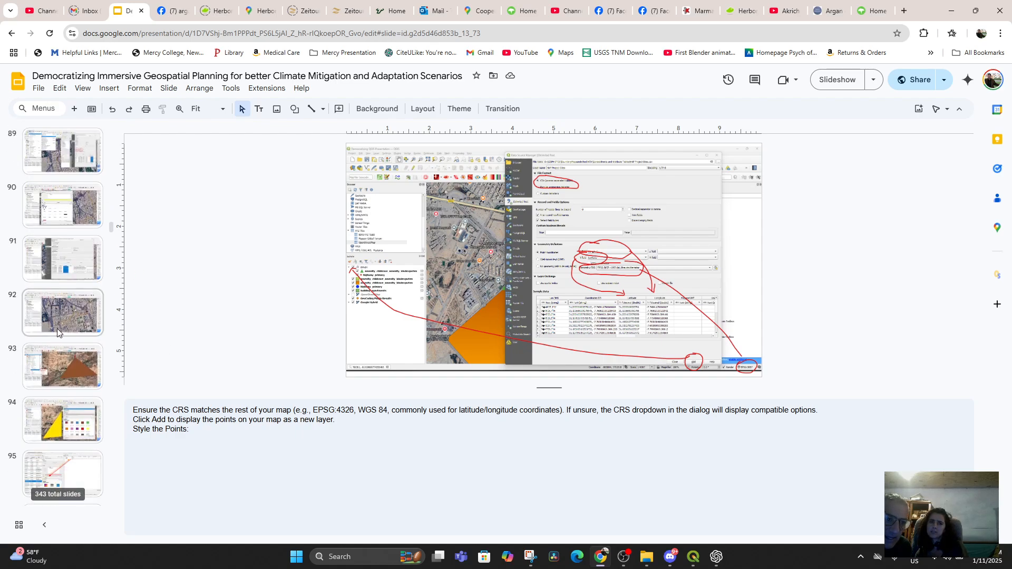
pyautogui.click(62, 373)
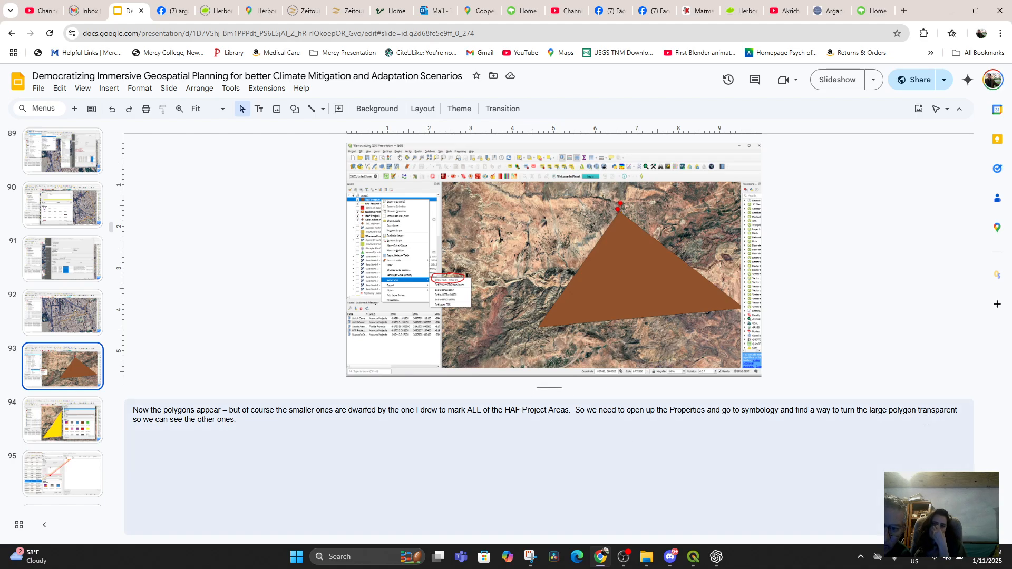
pyautogui.click(50, 416)
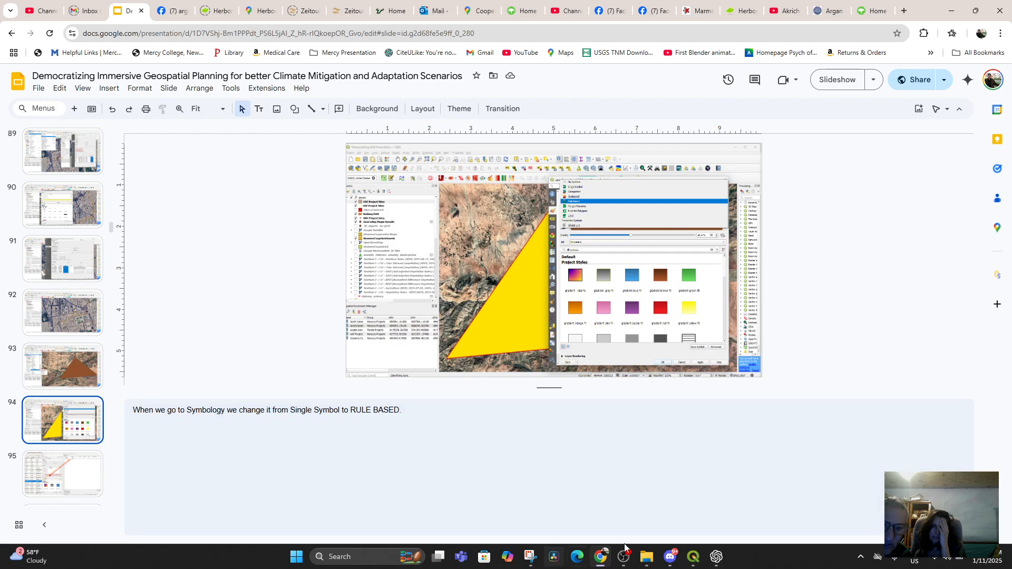
pyautogui.click(693, 556)
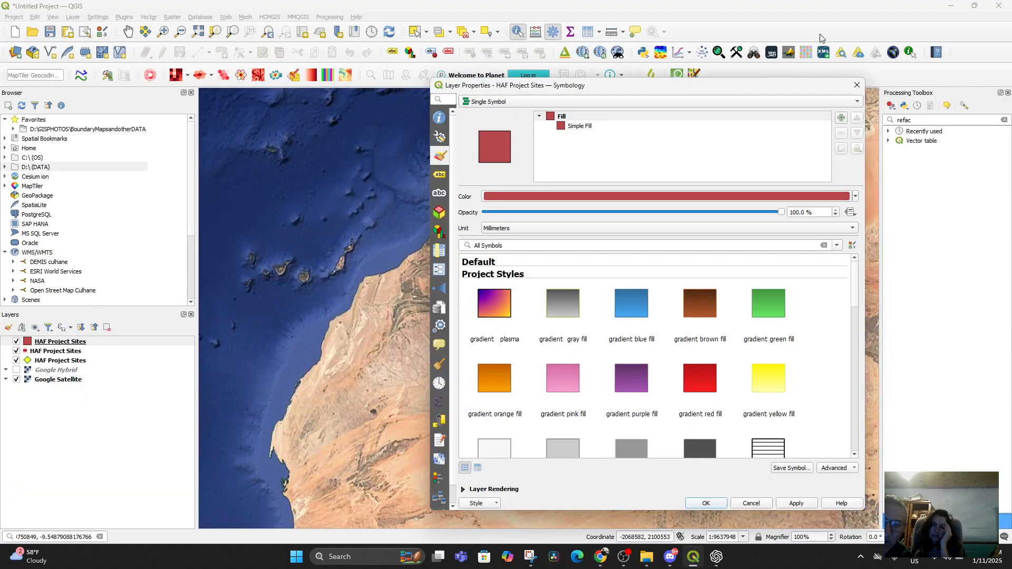
# Step: Change the HAF Project Sites polygon layer's symbology from single symbol to Rule-based
pyautogui.click(494, 102)
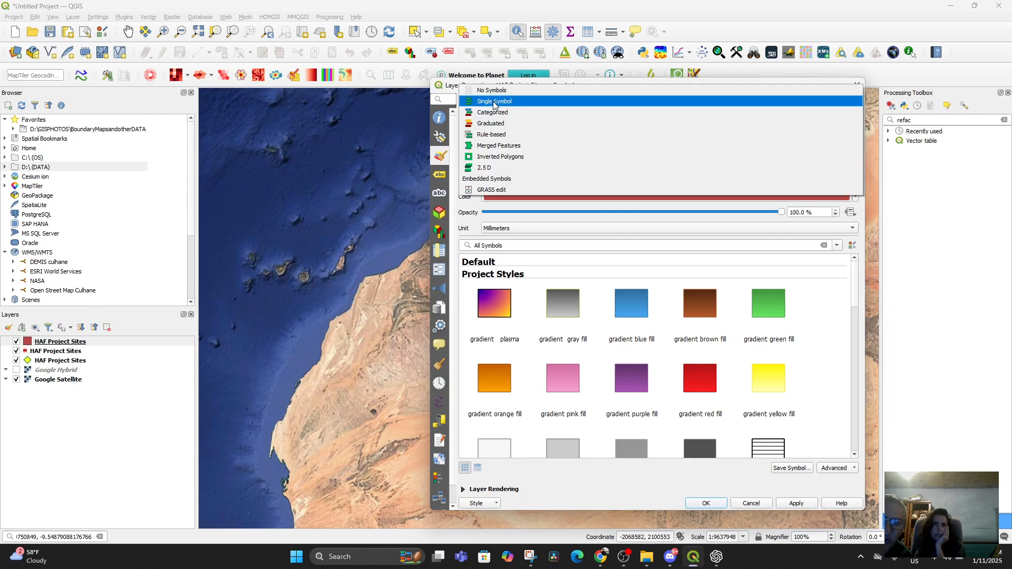
pyautogui.click(506, 136)
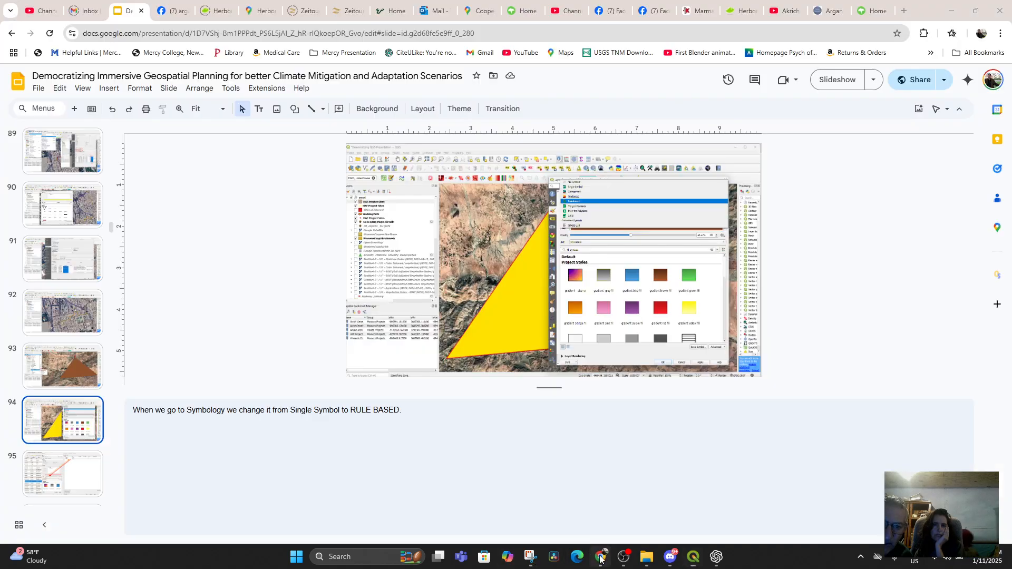
pyautogui.click(600, 557)
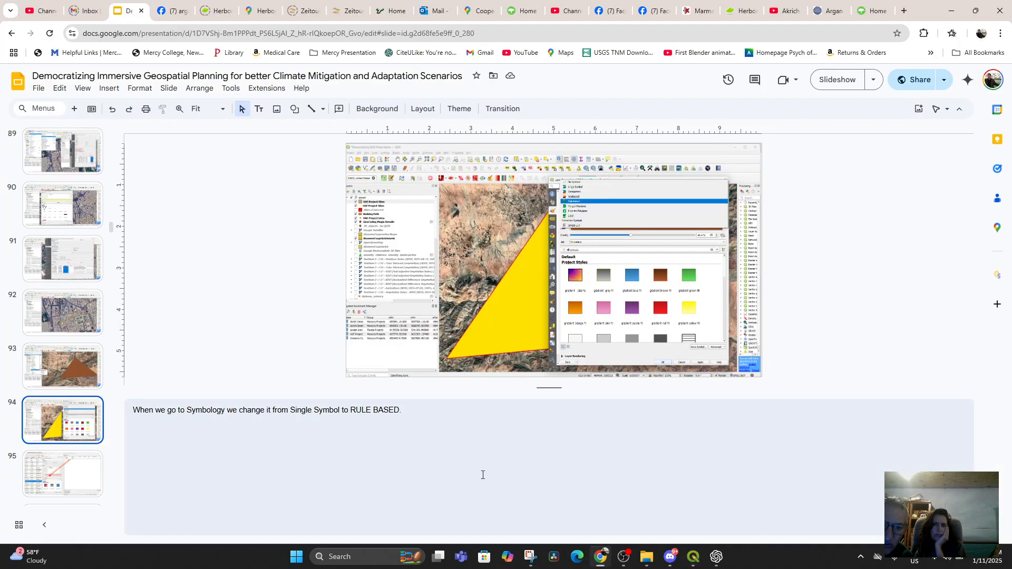
pyautogui.click(83, 483)
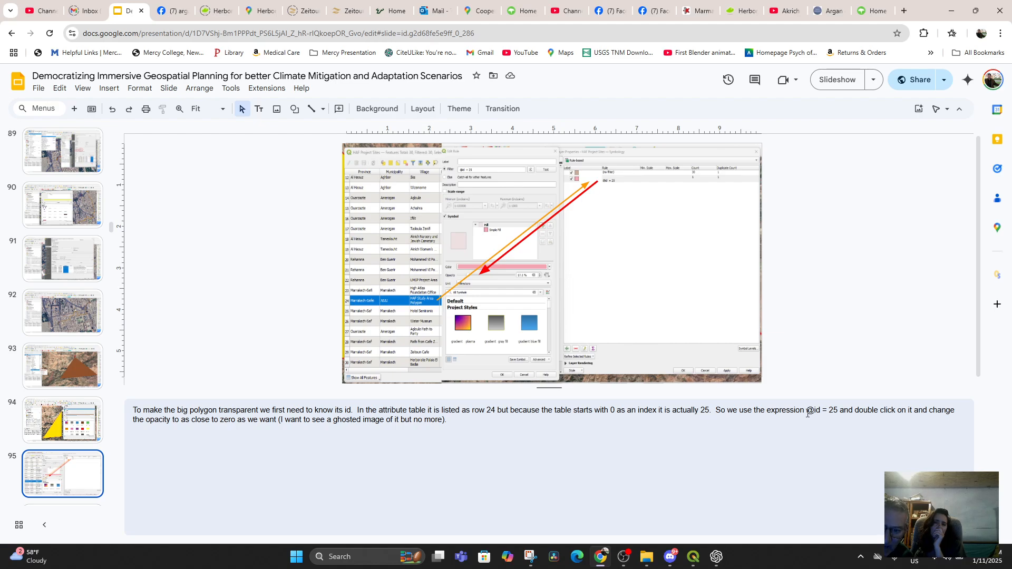
pyautogui.moveTo(805, 410); pyautogui.dragTo(834, 413)
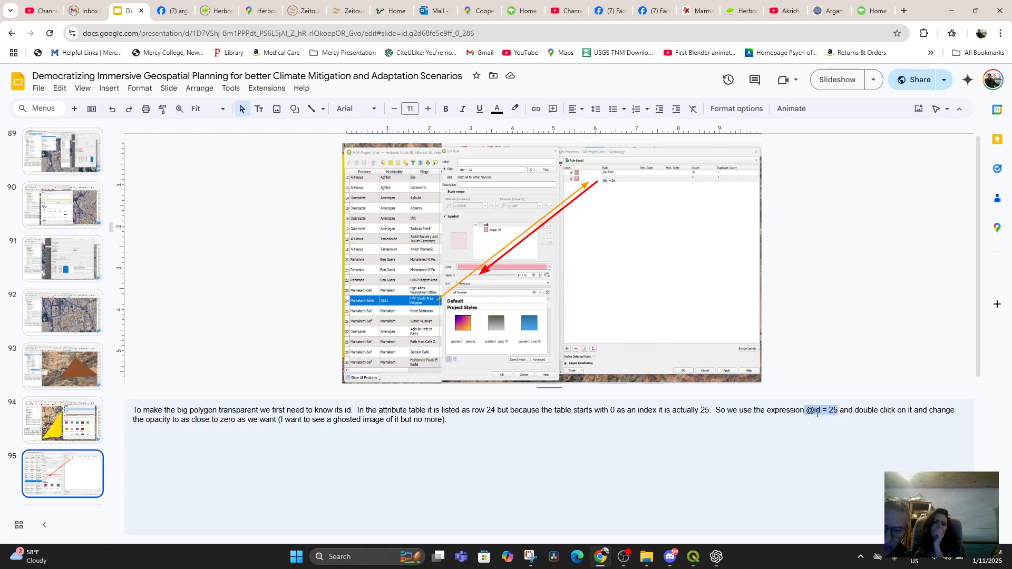
pyautogui.rightClick(817, 414)
pyautogui.click(863, 222)
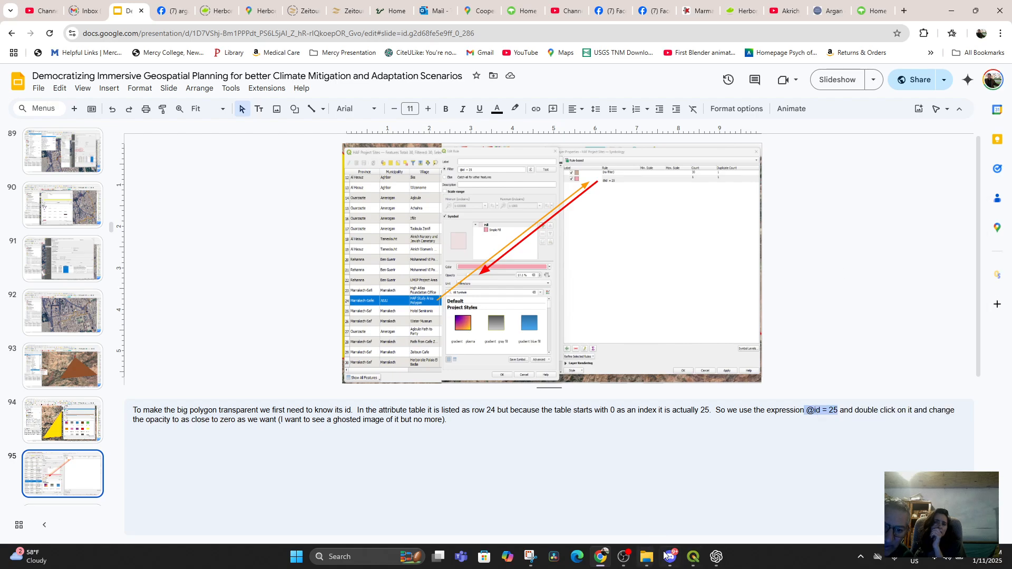
pyautogui.click(692, 562)
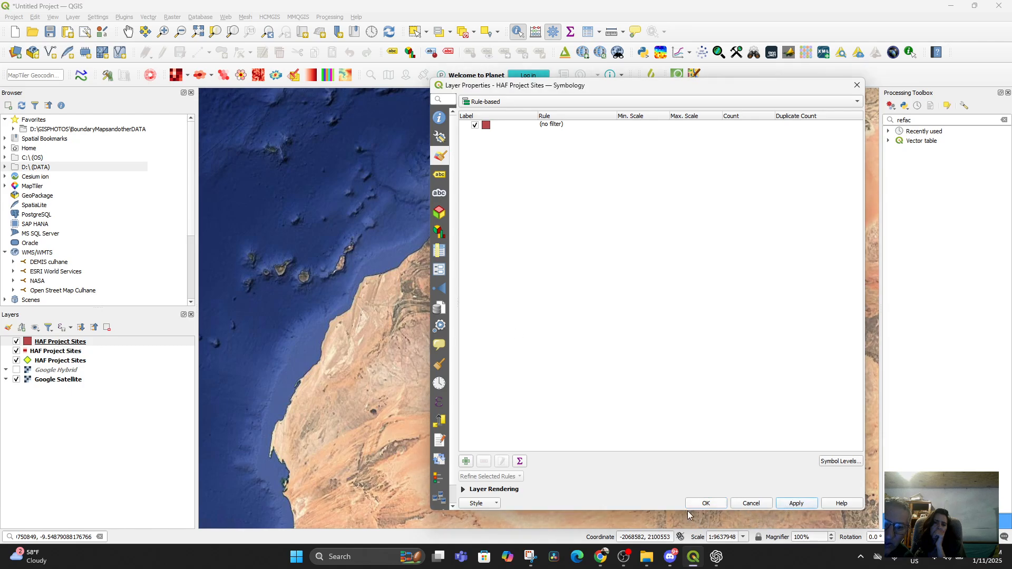
# Step: Accept the rule-based style, open the polygon layer's attribute table, and select the HAF Study Area Polygon row
pyautogui.click(711, 505)
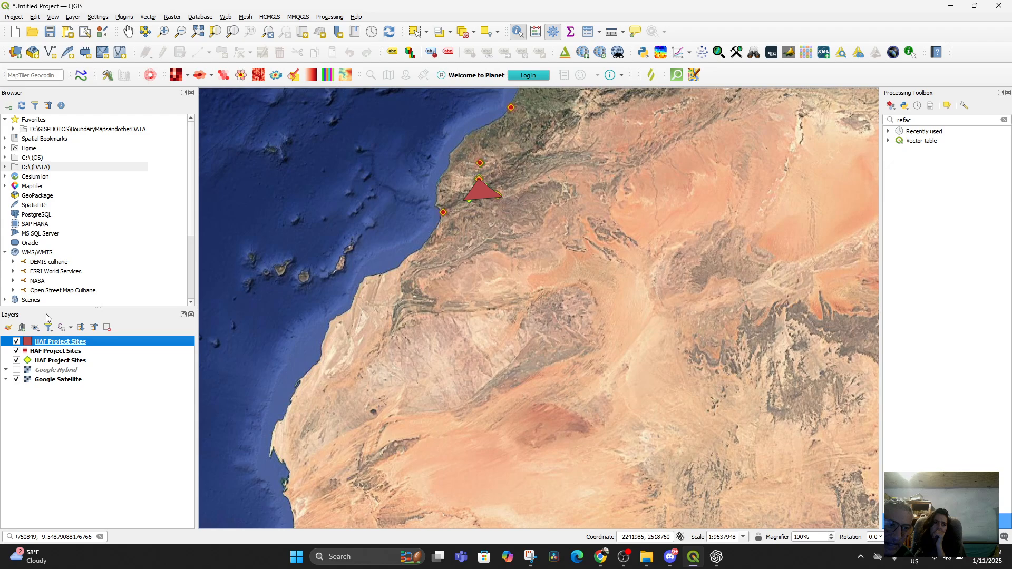
pyautogui.rightClick(53, 342)
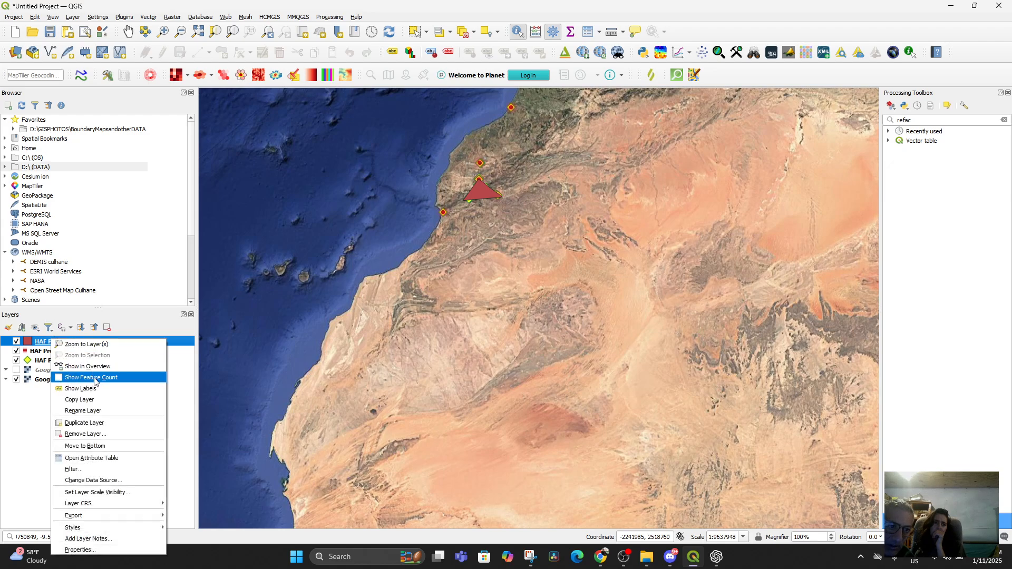
pyautogui.click(95, 458)
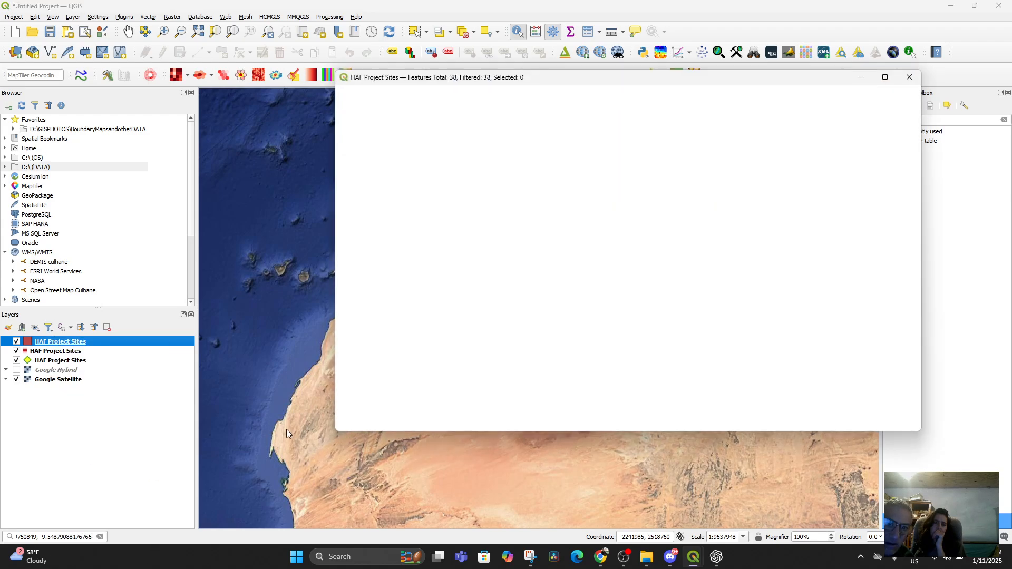
pyautogui.scroll(-5, 354, 329)
pyautogui.scroll(-1, 354, 332)
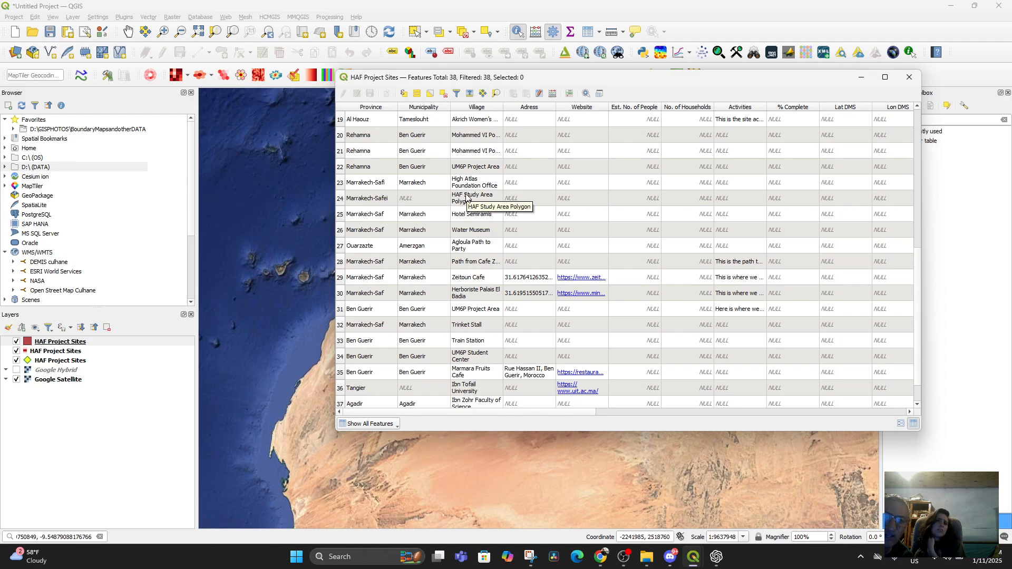
pyautogui.click(344, 200)
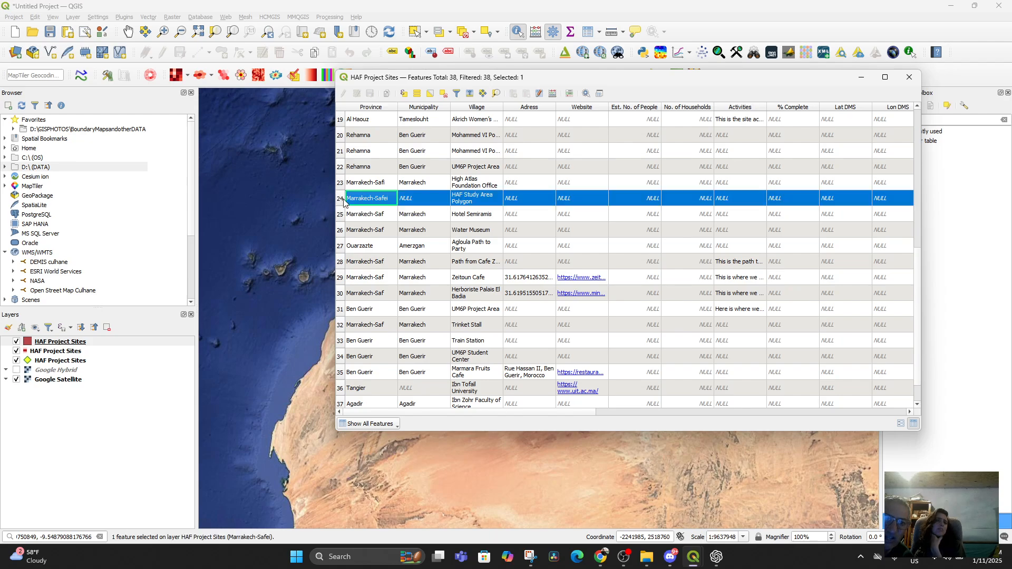
# Step: Check the row numbering in the attribute table from the first row to the HAF Study Area Polygon, and close the table
pyautogui.scroll(3, 345, 205)
pyautogui.scroll(3, 343, 204)
pyautogui.scroll(-4, 347, 211)
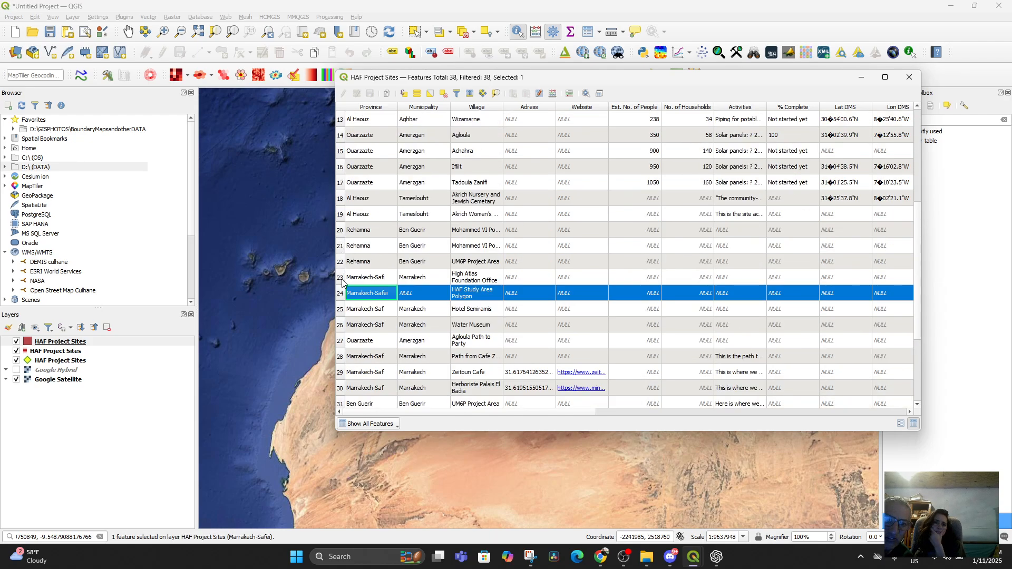
pyautogui.scroll(4, 369, 242)
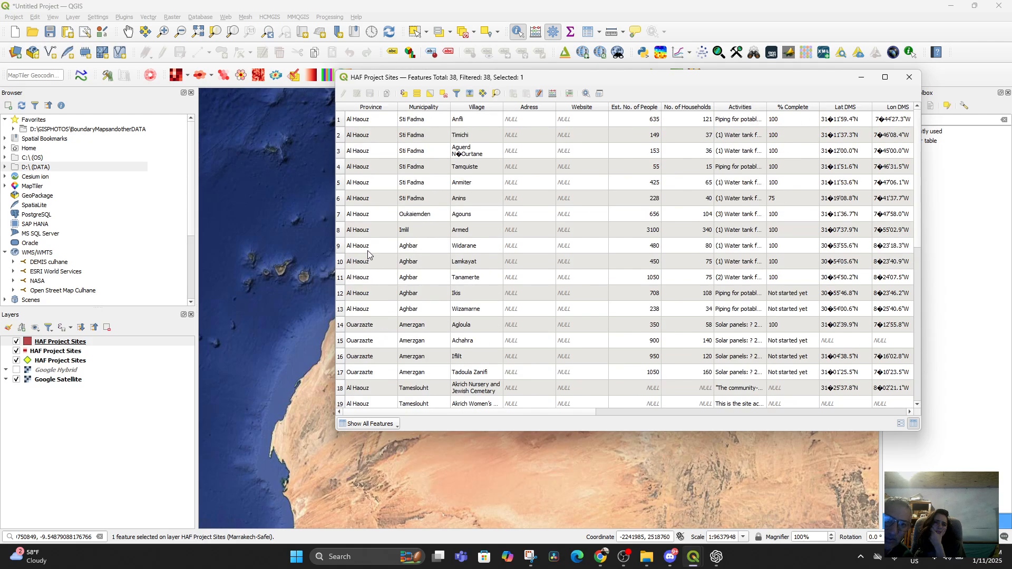
pyautogui.scroll(-5, 428, 240)
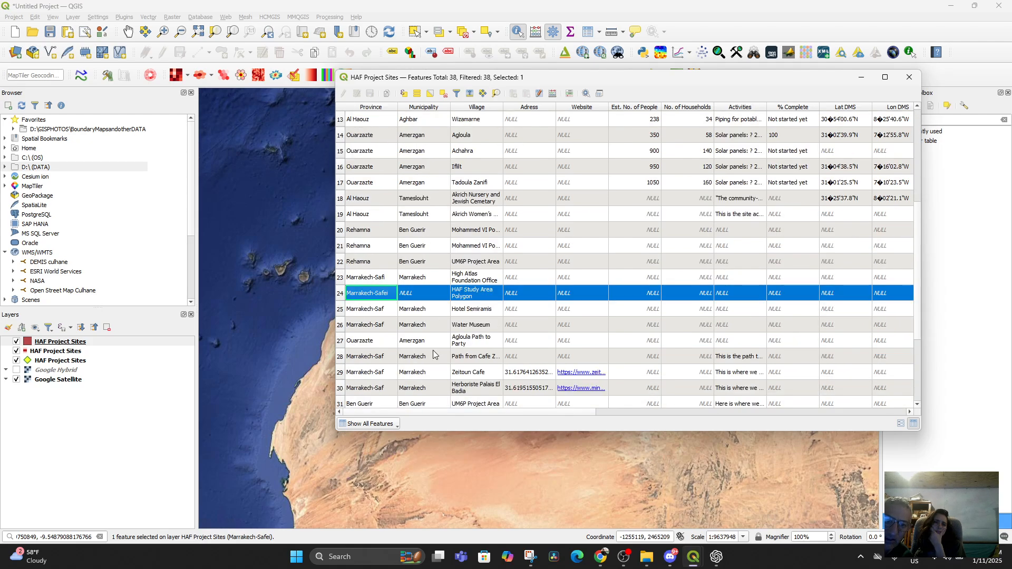
pyautogui.click(909, 77)
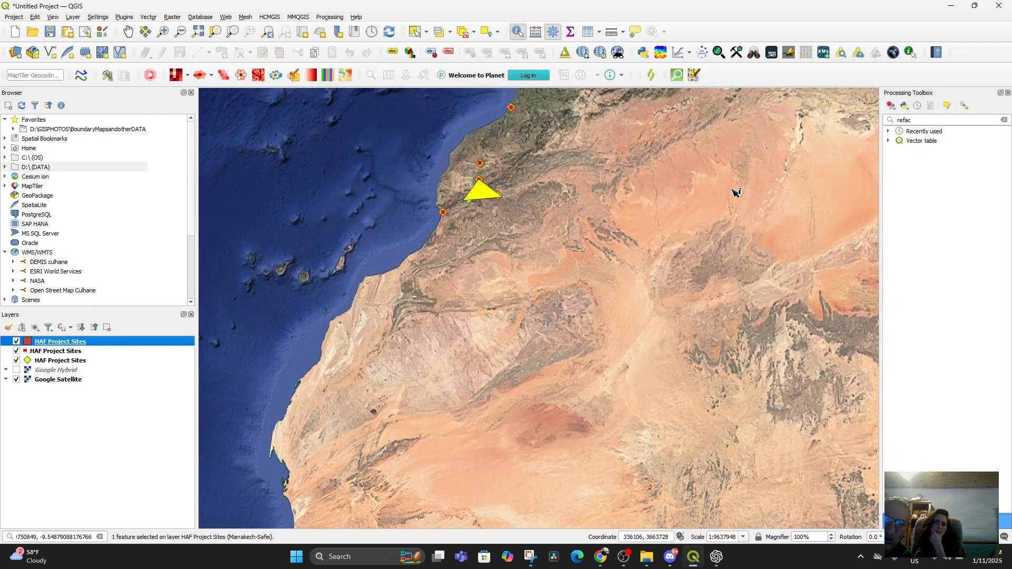
# Step: Reopen the polygon layer's symbology, add a second rule without a filter, and recheck the slide 95 notes in Google Slides
pyautogui.doubleClick(45, 345)
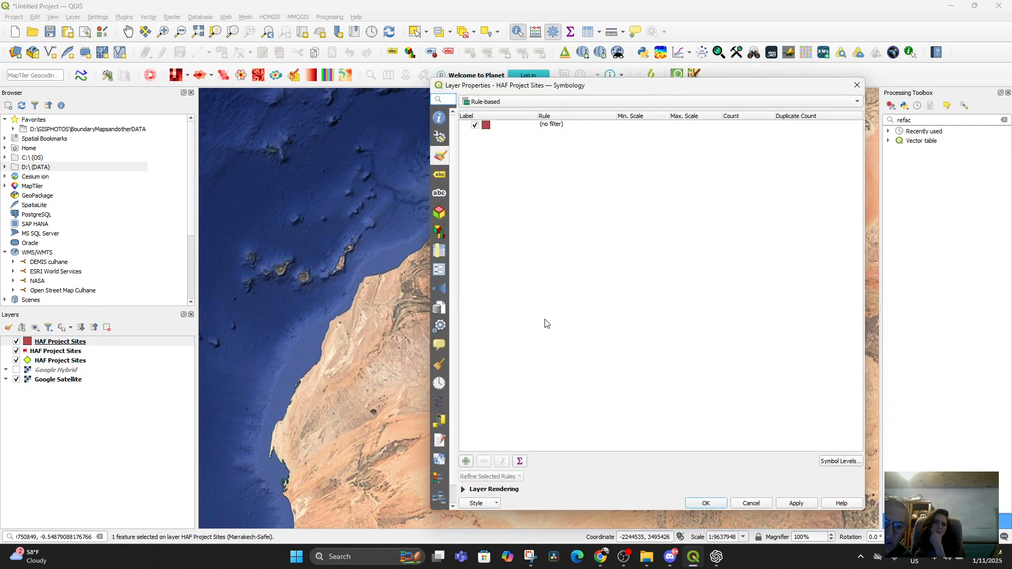
pyautogui.click(467, 465)
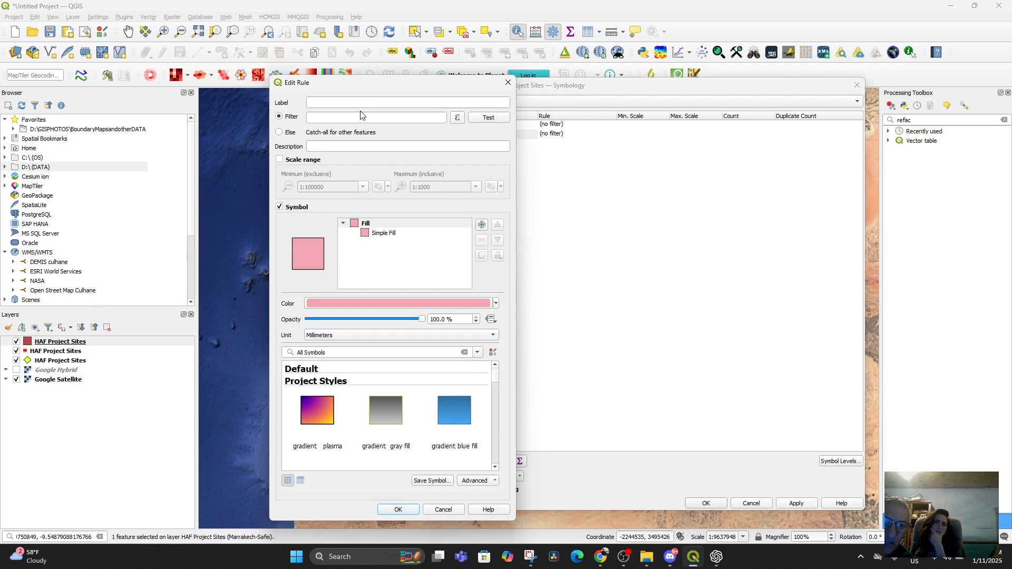
pyautogui.click(377, 117)
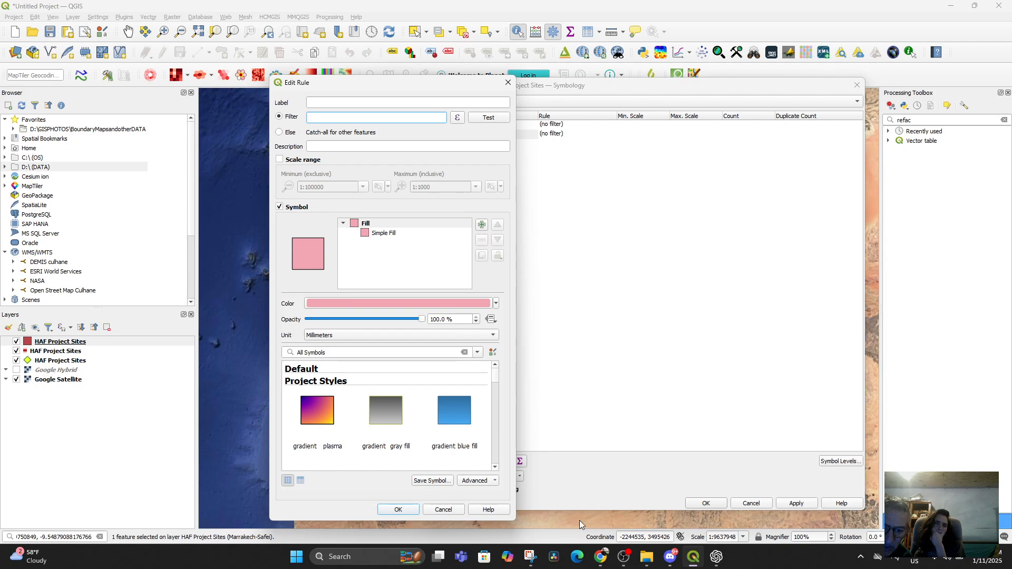
pyautogui.click(600, 557)
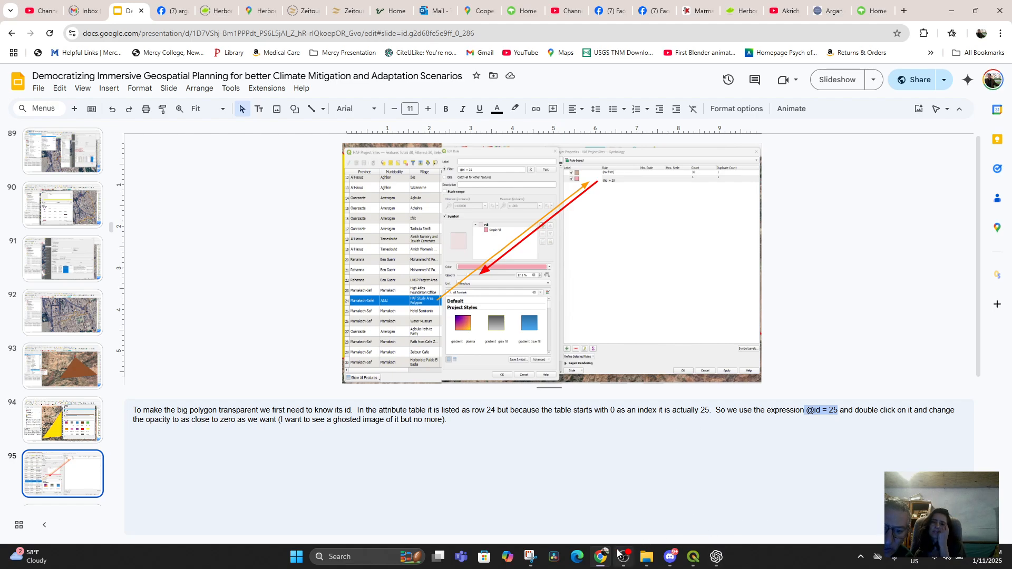
pyautogui.click(693, 556)
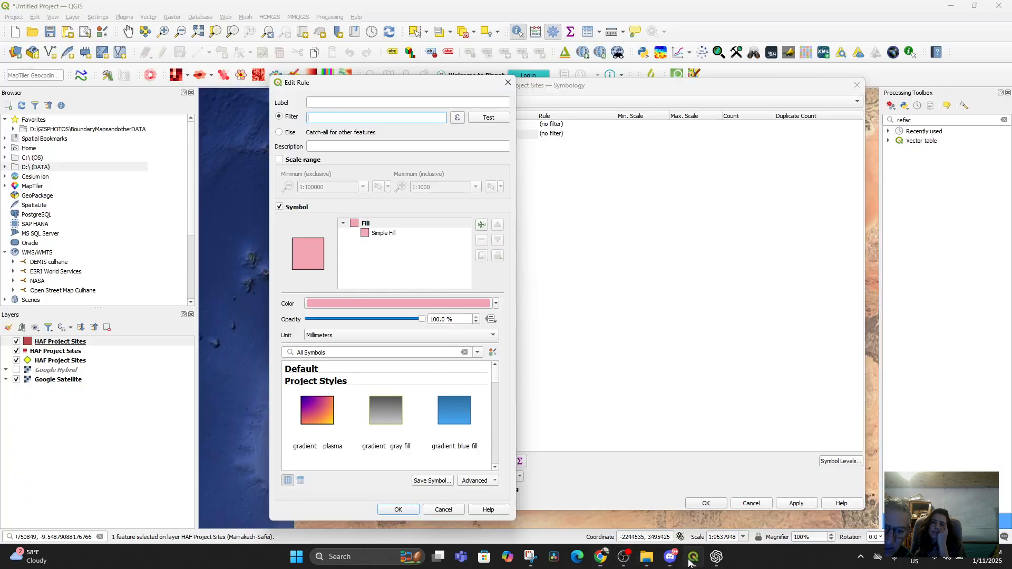
pyautogui.click(378, 233)
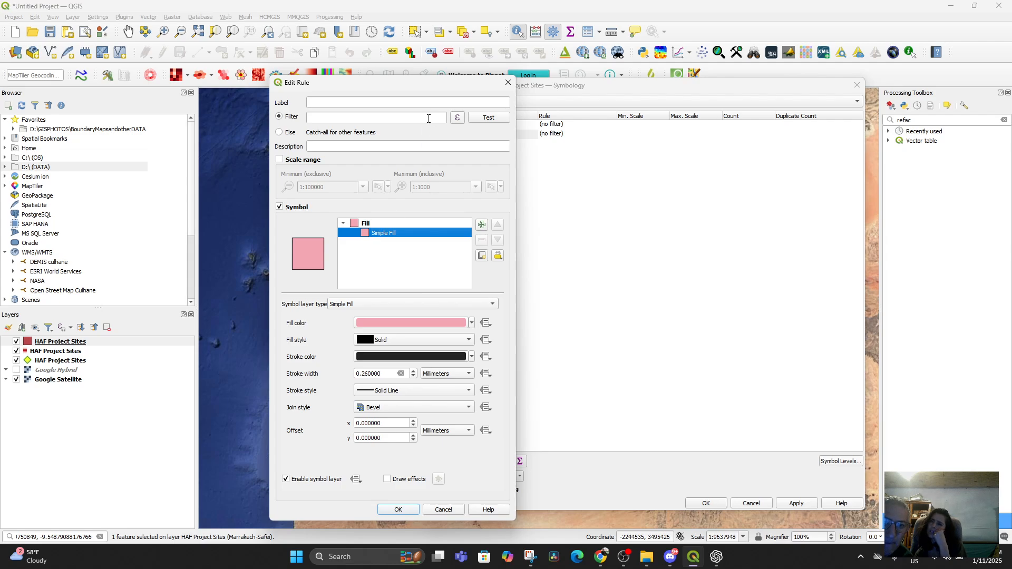
pyautogui.click(508, 83)
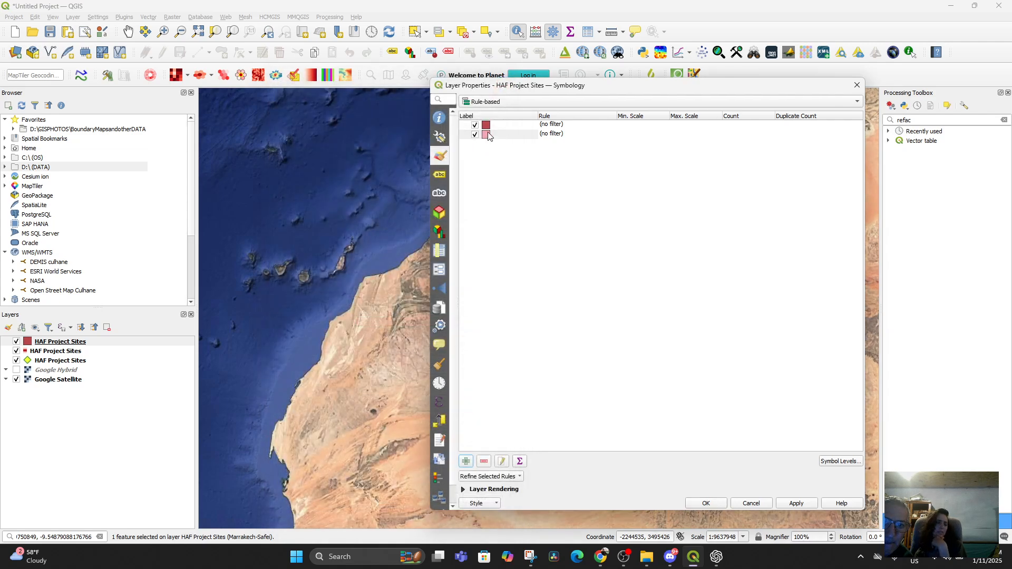
pyautogui.moveTo(506, 90); pyautogui.dragTo(601, 116)
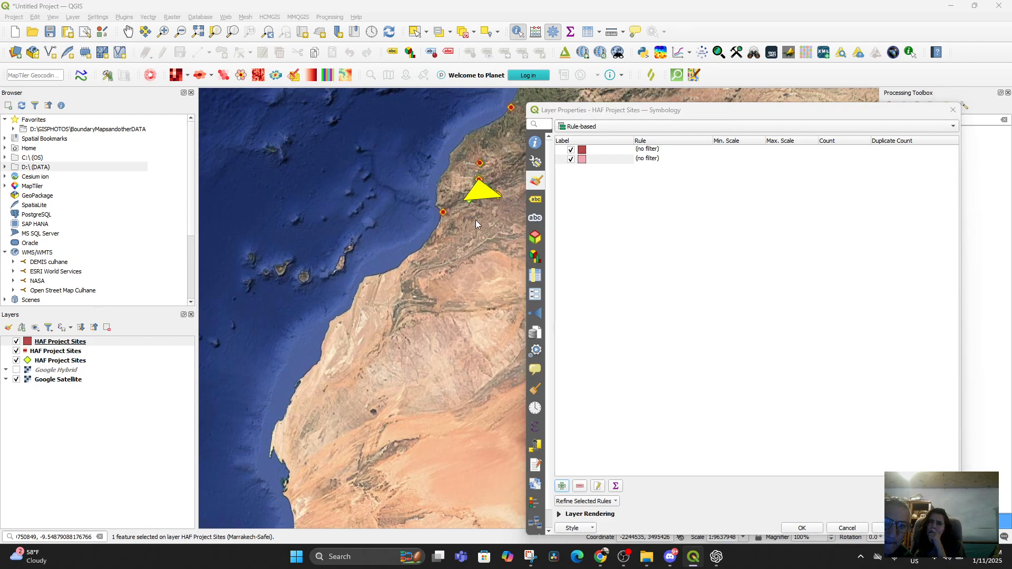
pyautogui.doubleClick(583, 153)
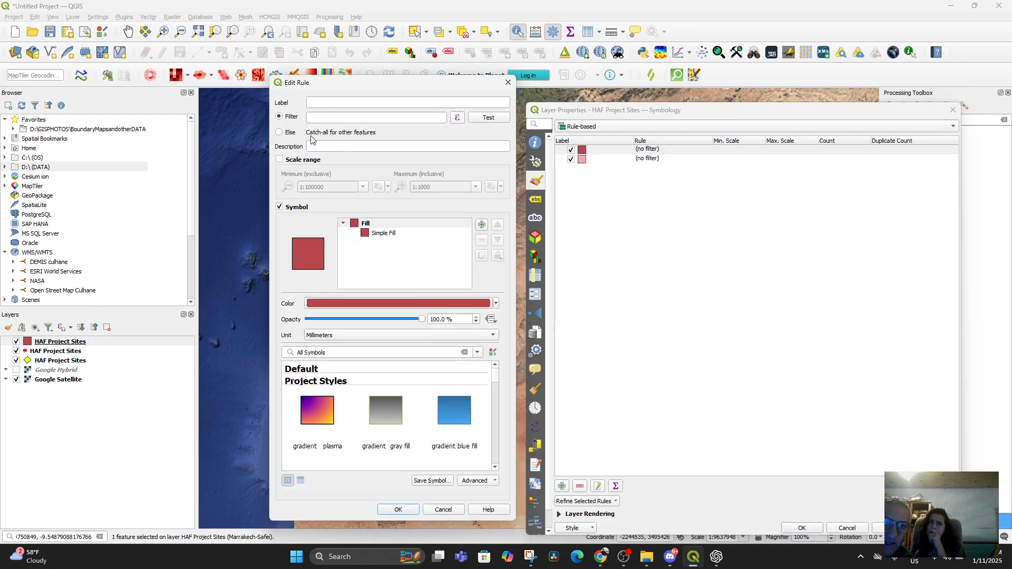
pyautogui.click(330, 119)
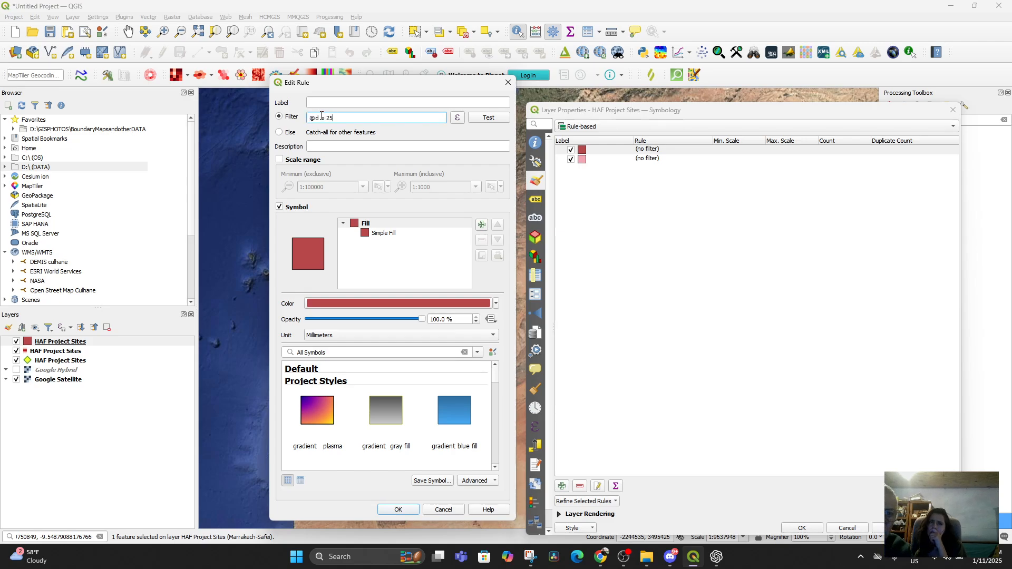
pyautogui.click(486, 120)
pyautogui.click(414, 316)
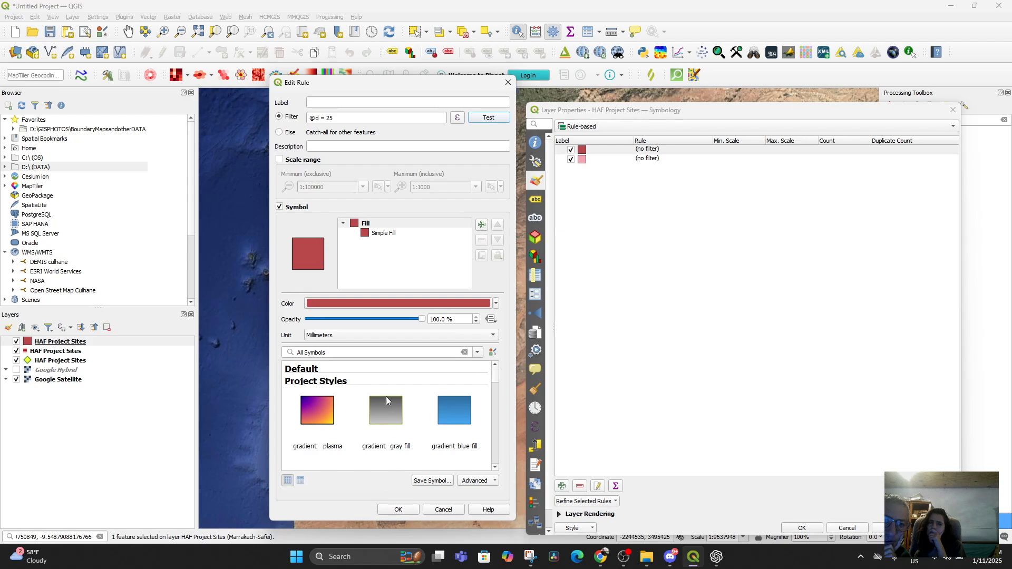
pyautogui.moveTo(423, 323); pyautogui.dragTo(326, 323)
pyautogui.moveTo(416, 84); pyautogui.dragTo(709, 93)
pyautogui.click(688, 520)
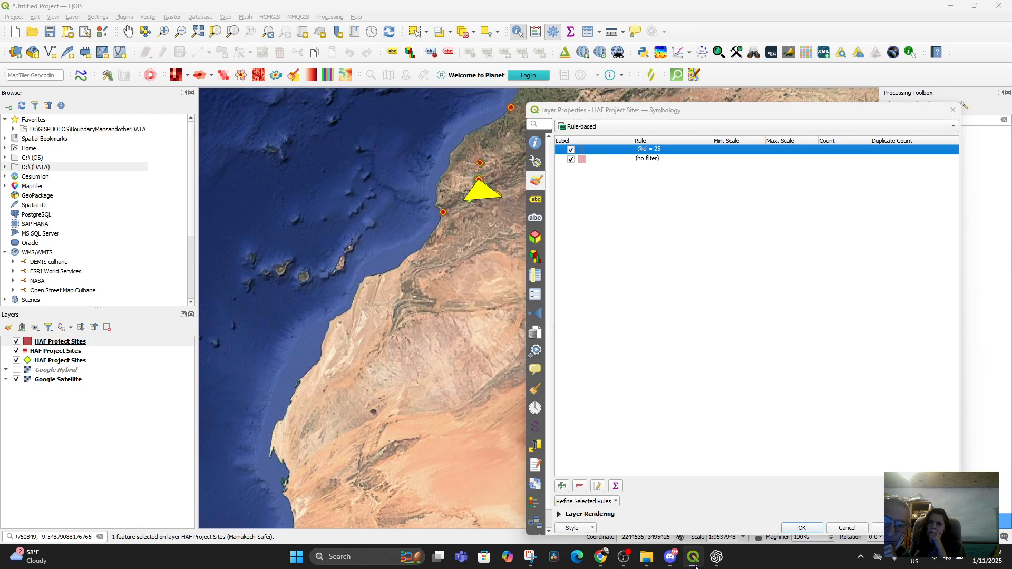
pyautogui.click(801, 528)
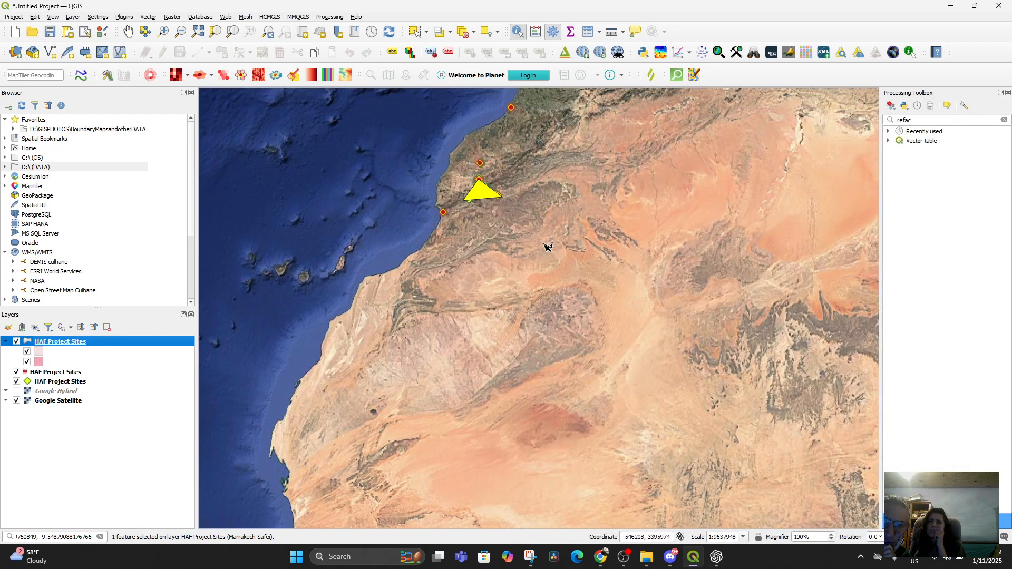
# Step: Toggle the visibility of the polygon layer's two rules to compare their effect on the map, leaving both hidden
pyautogui.click(48, 352)
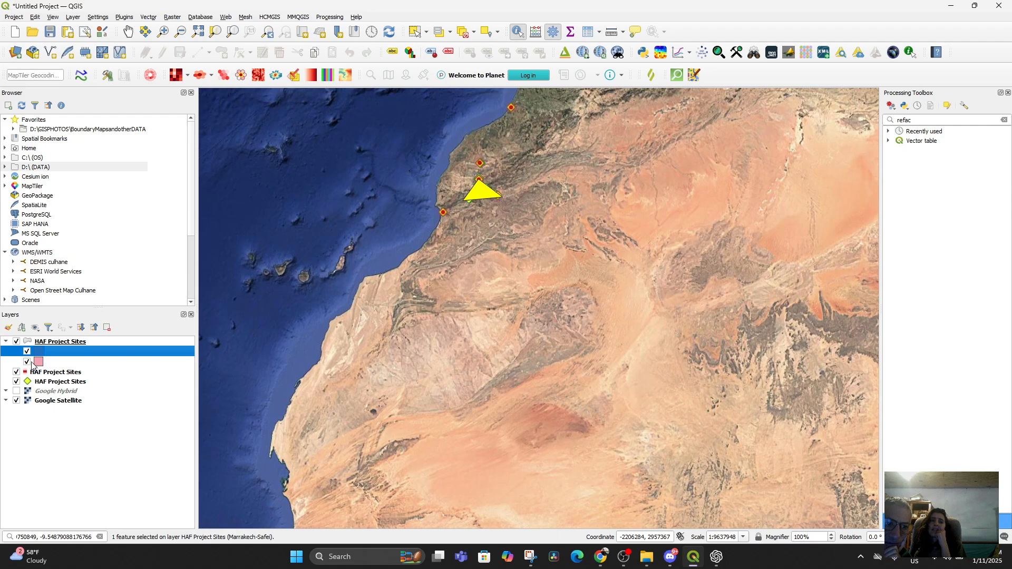
pyautogui.click(27, 352)
pyautogui.click(27, 362)
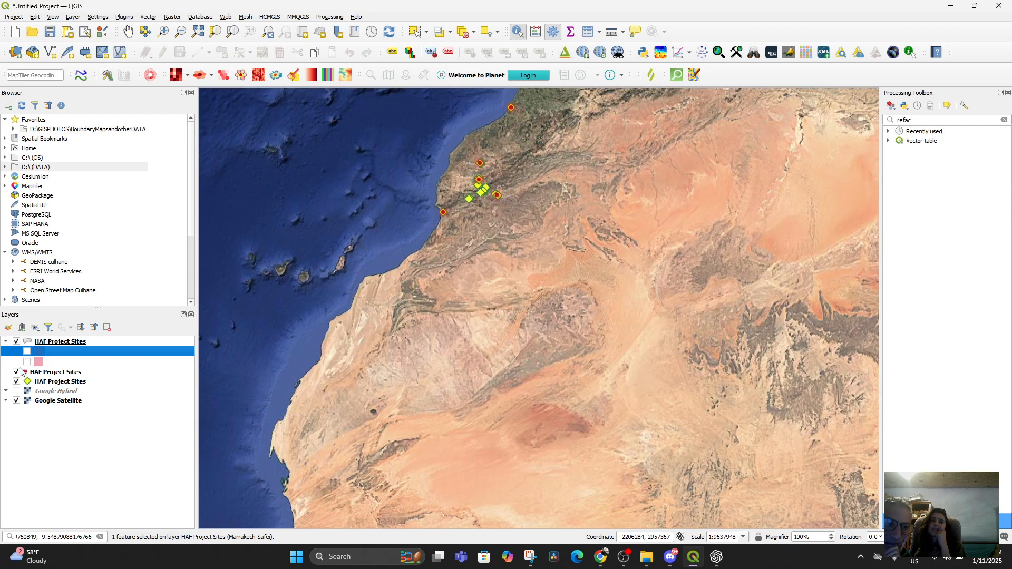
pyautogui.click(27, 361)
pyautogui.click(26, 362)
pyautogui.click(27, 361)
pyautogui.click(27, 362)
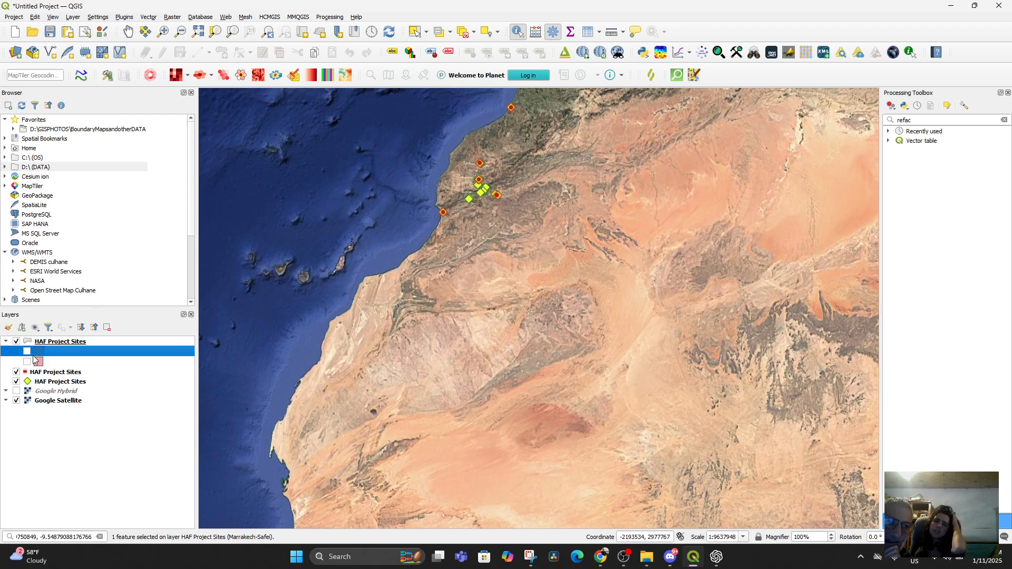
pyautogui.click(27, 351)
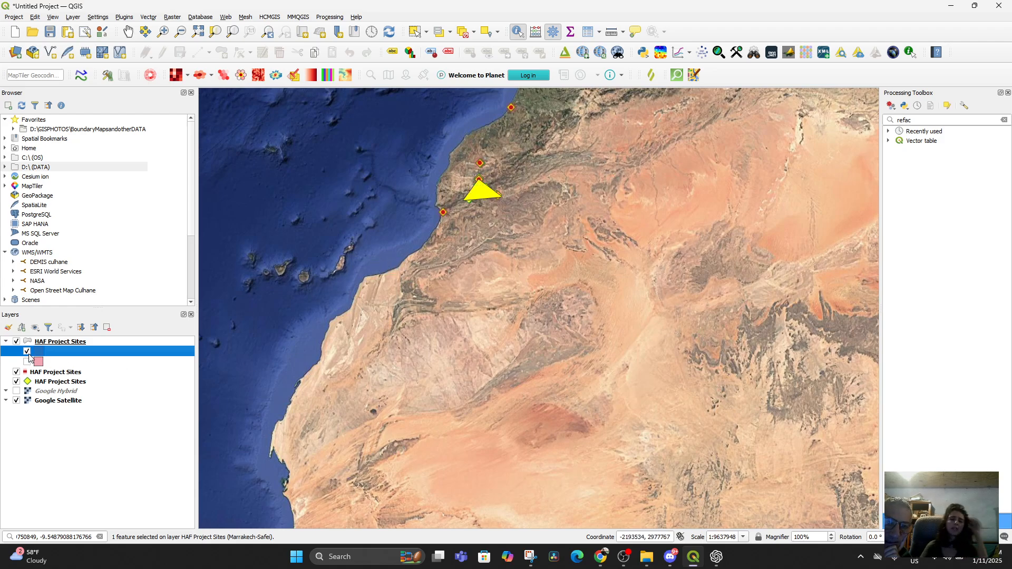
pyautogui.click(28, 352)
# Step: Examine the point and line project sites along the Moroccan coast and Atlas Mountains while both polygon rules are hidden
pyautogui.scroll(2, 389, 285)
pyautogui.moveTo(446, 321); pyautogui.dragTo(413, 539)
pyautogui.moveTo(511, 420); pyautogui.dragTo(479, 473)
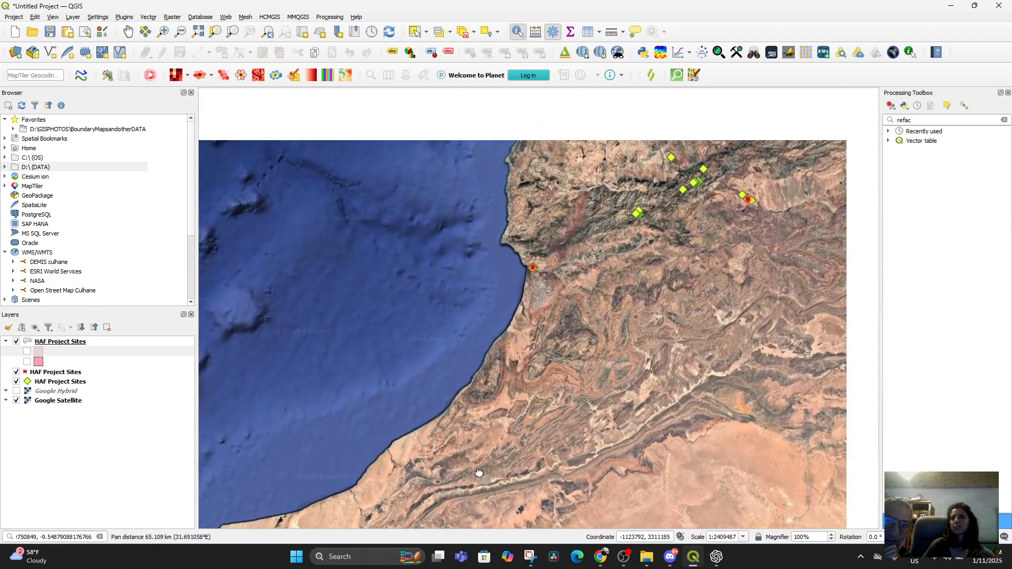
pyautogui.moveTo(662, 355); pyautogui.dragTo(580, 442)
pyautogui.scroll(1, 580, 441)
pyautogui.moveTo(641, 293); pyautogui.dragTo(566, 451)
pyautogui.scroll(1, 565, 451)
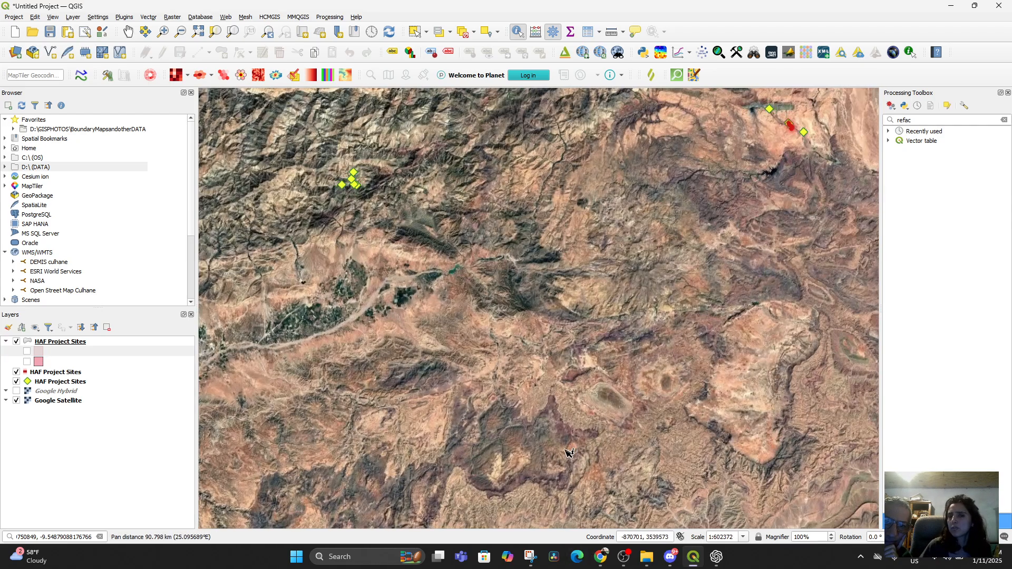
pyautogui.scroll(-1, 597, 421)
pyautogui.moveTo(627, 424); pyautogui.dragTo(628, 549)
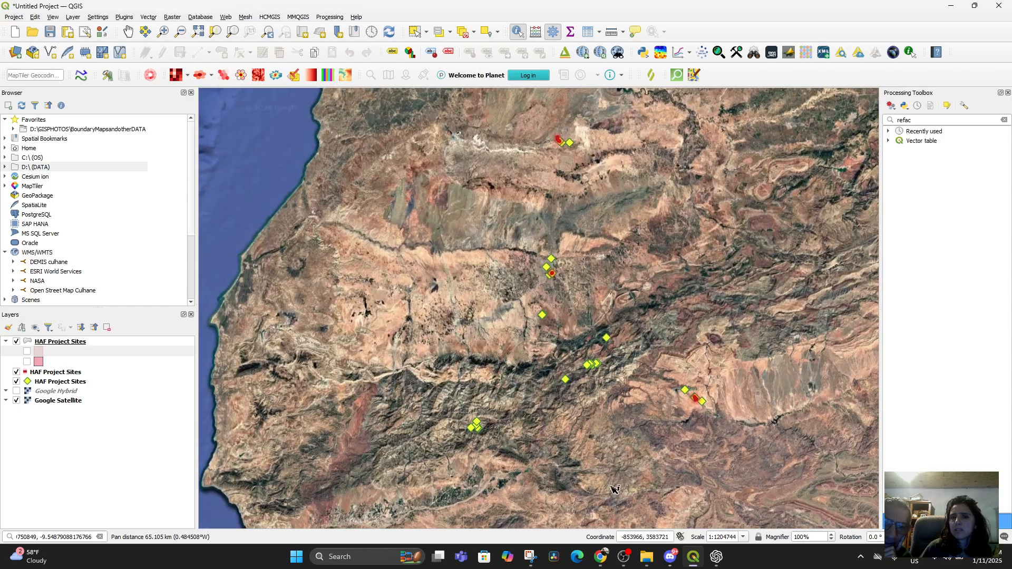
pyautogui.scroll(1, 614, 488)
pyautogui.scroll(1, 617, 477)
pyautogui.scroll(-1, 620, 474)
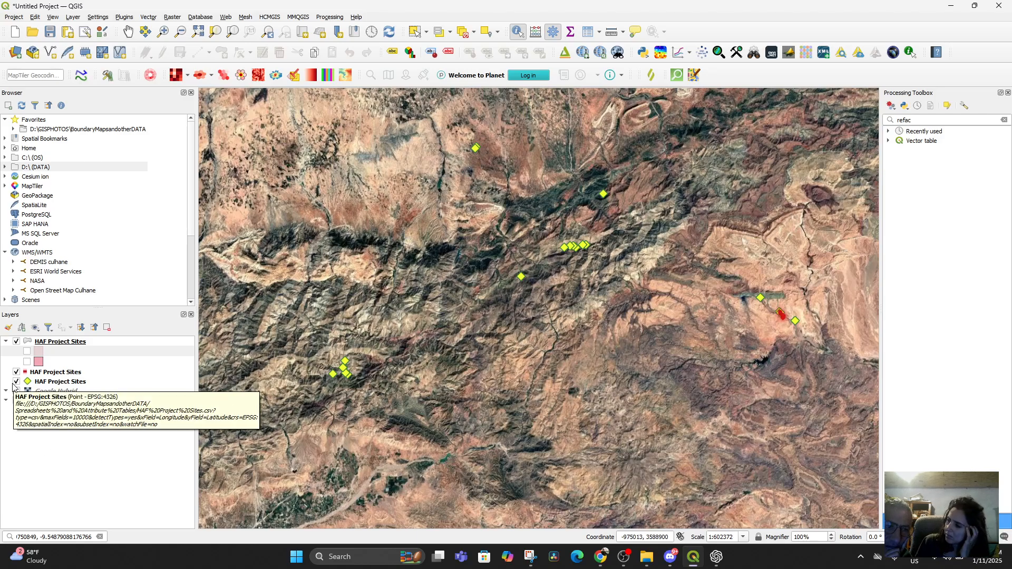
# Step: Turn both rules of the polygon layer back on and reopen its symbology
pyautogui.click(26, 362)
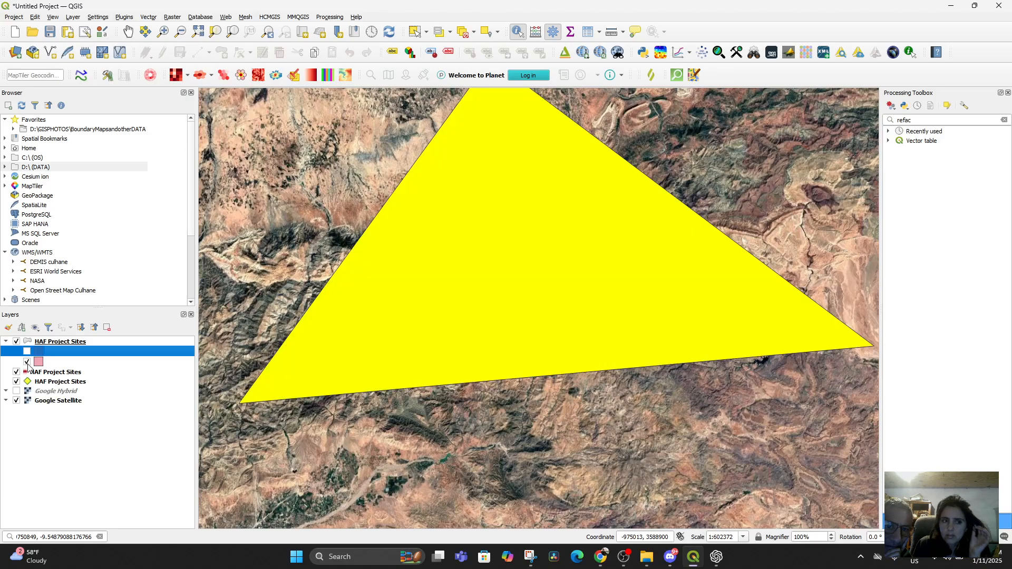
pyautogui.click(27, 352)
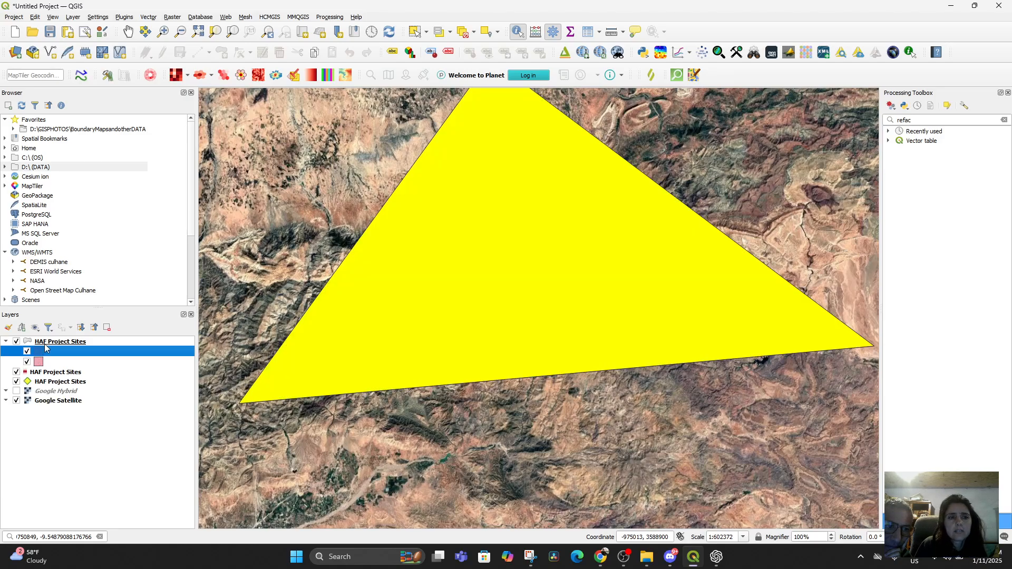
pyautogui.click(53, 342)
pyautogui.doubleClick(51, 350)
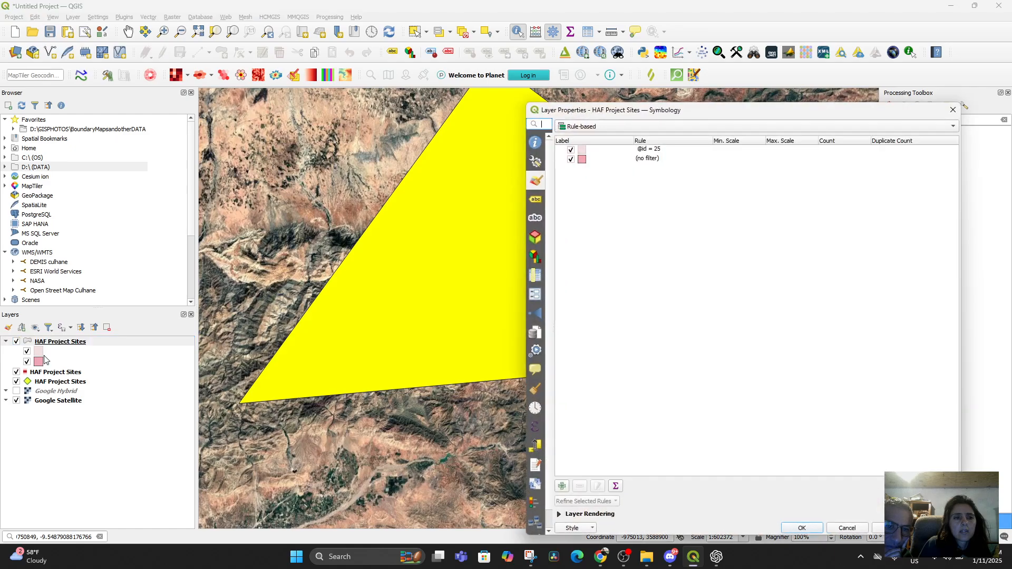
pyautogui.doubleClick(643, 160)
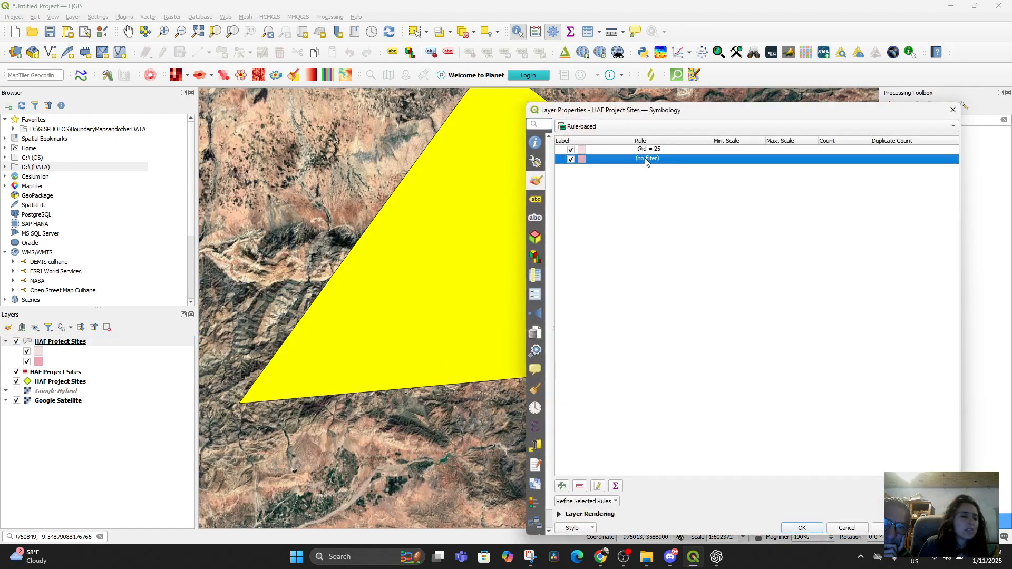
pyautogui.click(636, 129)
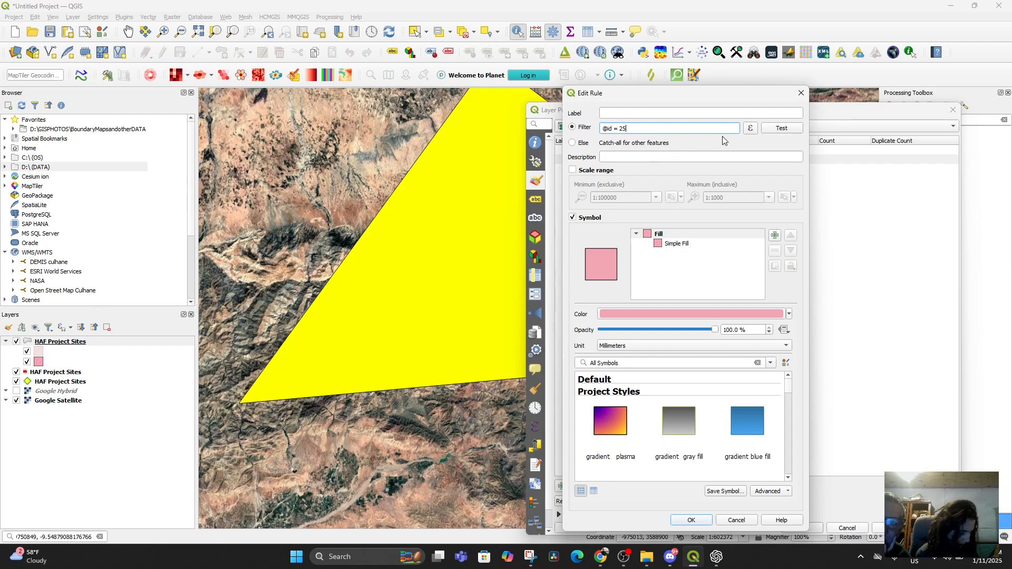
pyautogui.click(663, 328)
pyautogui.click(662, 334)
pyautogui.moveTo(715, 329); pyautogui.dragTo(629, 343)
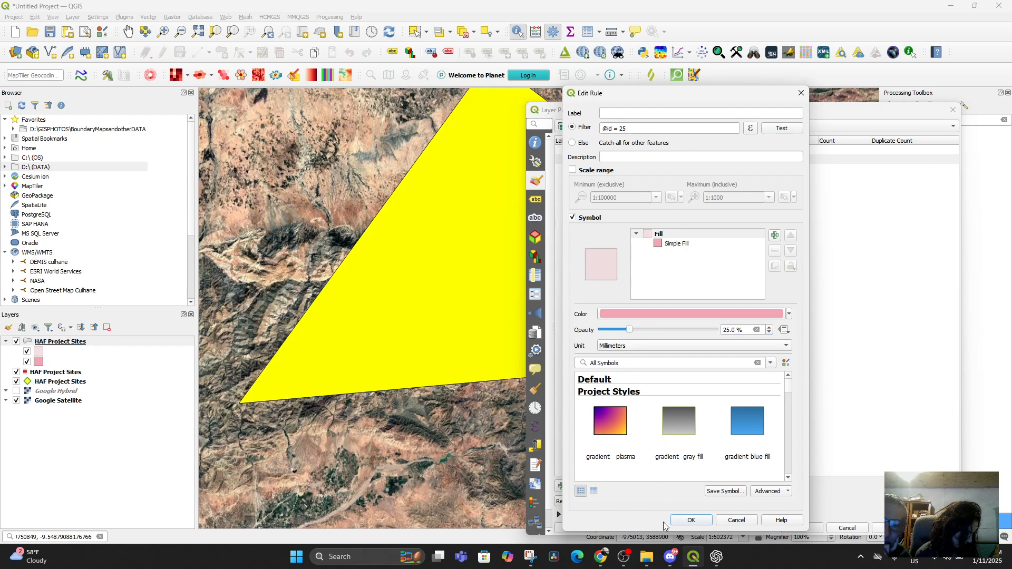
pyautogui.click(688, 521)
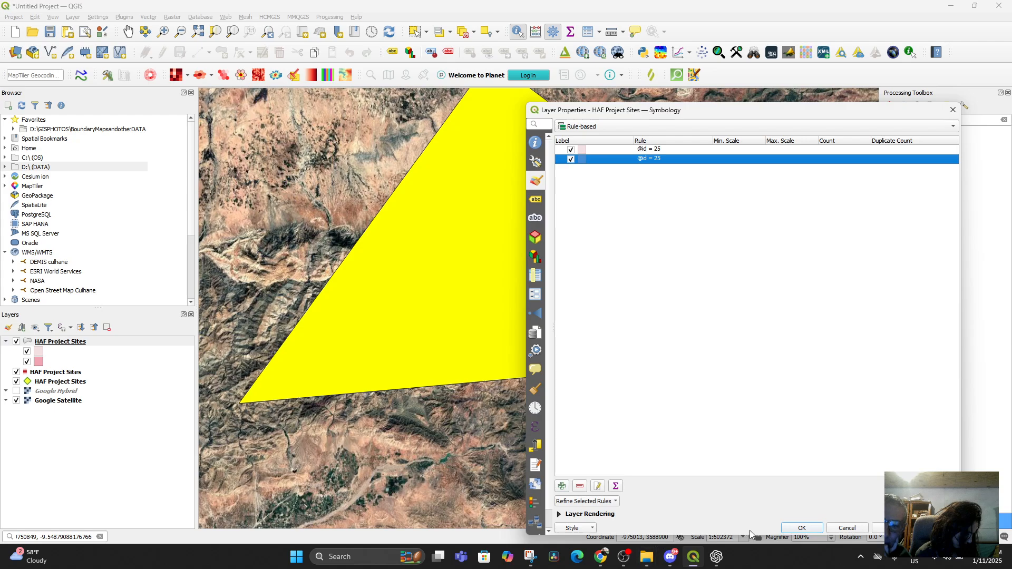
pyautogui.click(878, 528)
pyautogui.click(800, 529)
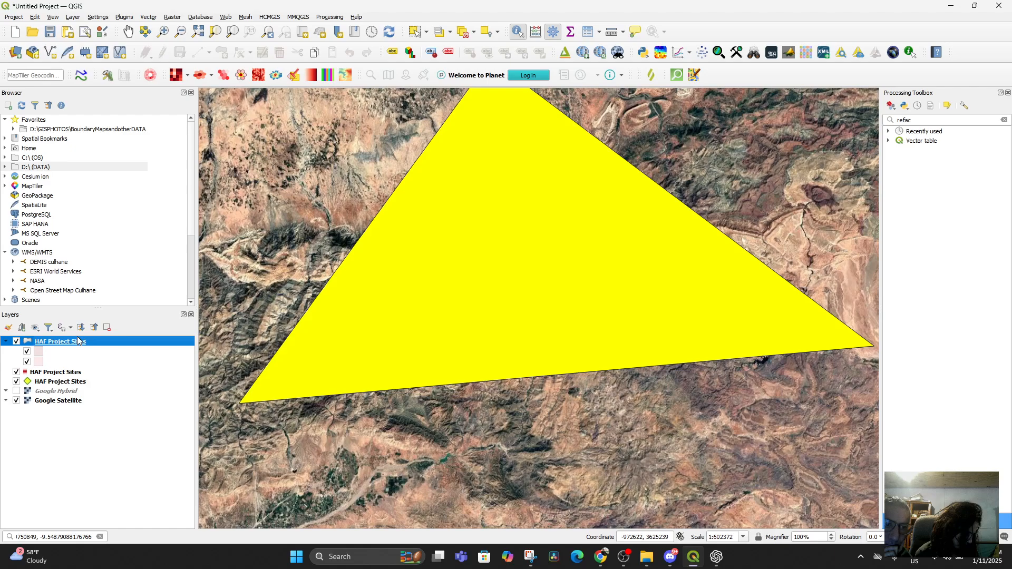
# Step: Select the Agouns row in the polygon layer's attribute table instead of the study area polygon, and inspect that polygon's transparency on the map
pyautogui.rightClick(77, 344)
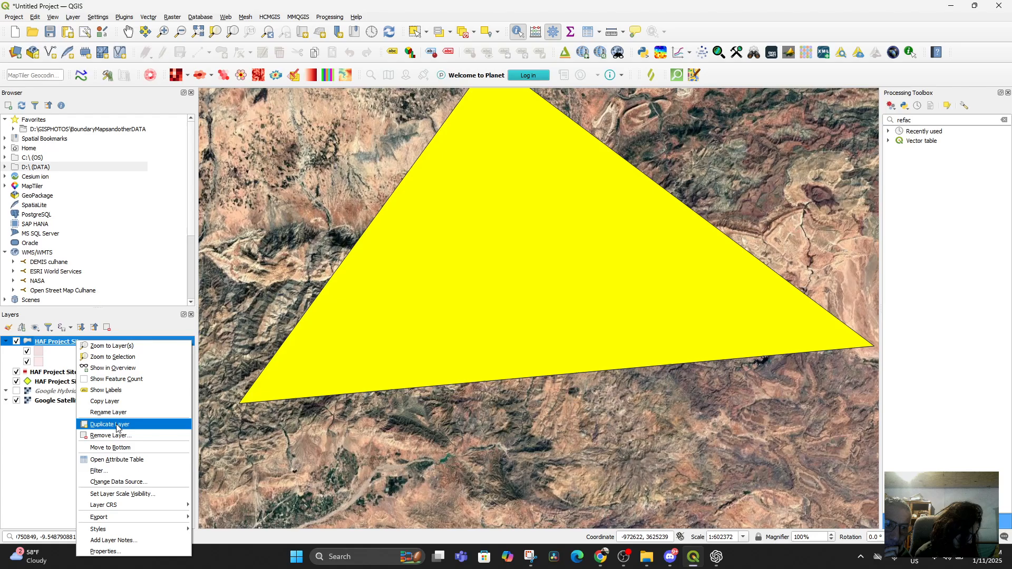
pyautogui.click(118, 460)
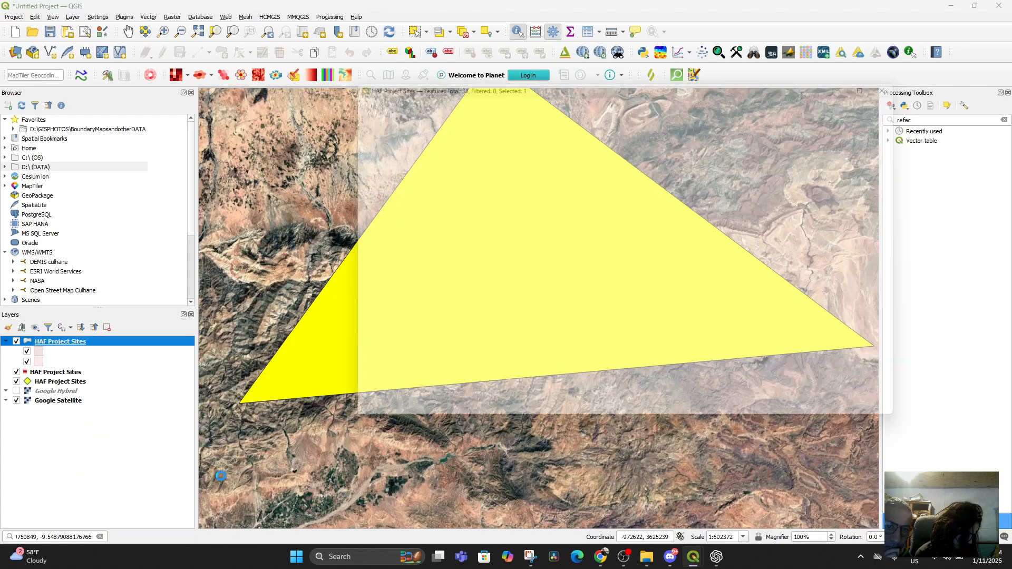
pyautogui.click(502, 217)
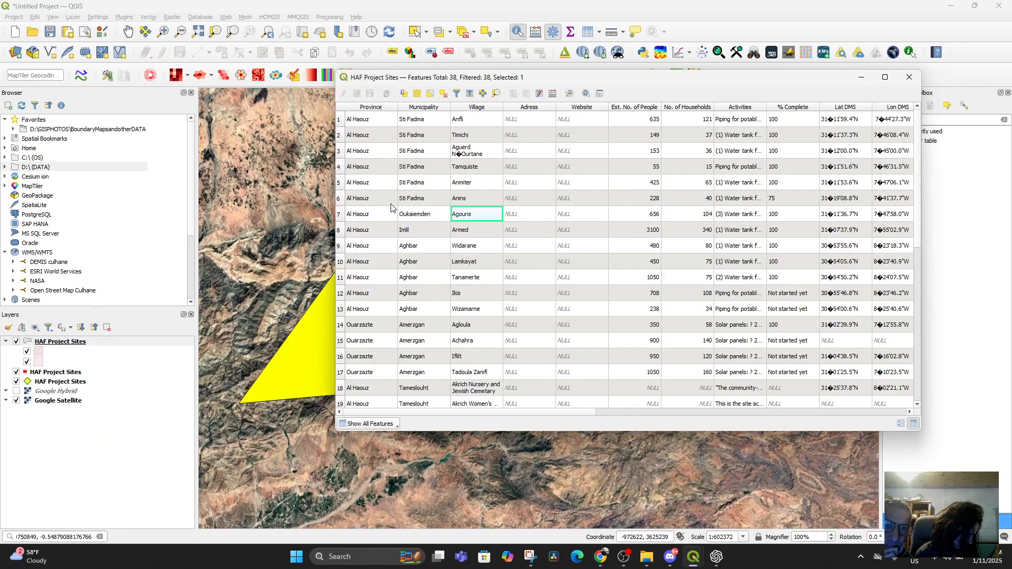
pyautogui.click(340, 214)
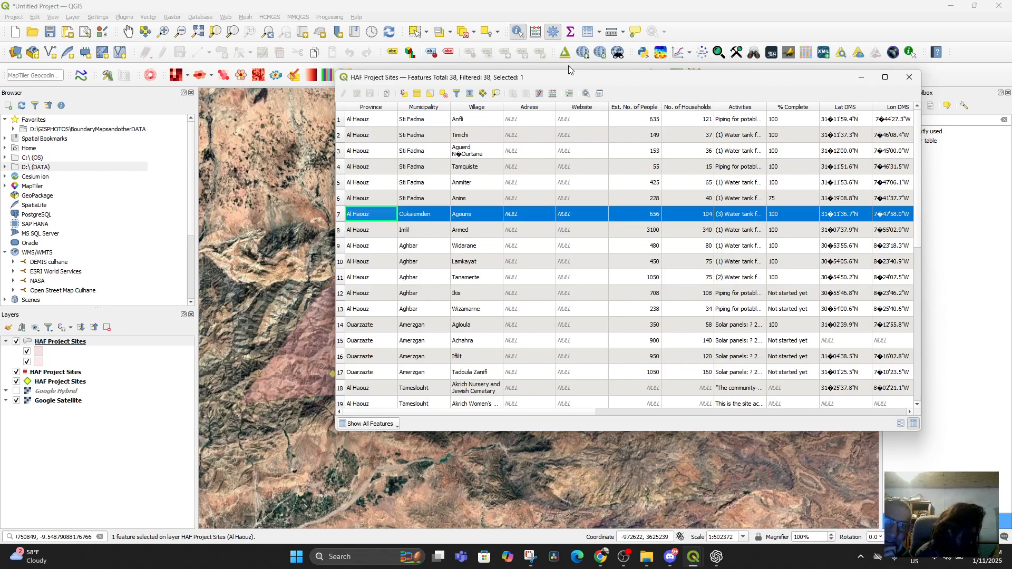
pyautogui.click(861, 77)
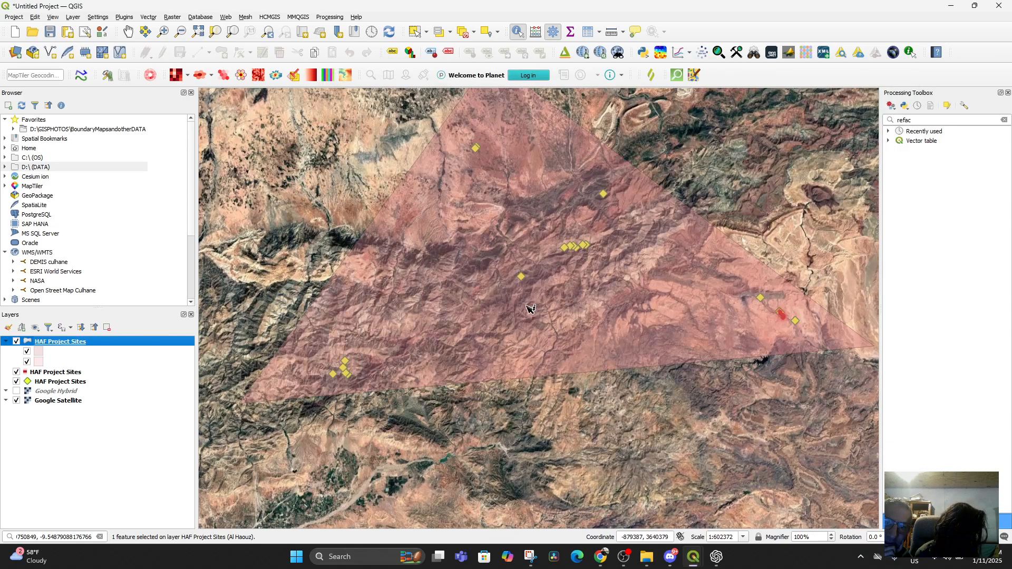
pyautogui.moveTo(549, 332); pyautogui.dragTo(564, 394)
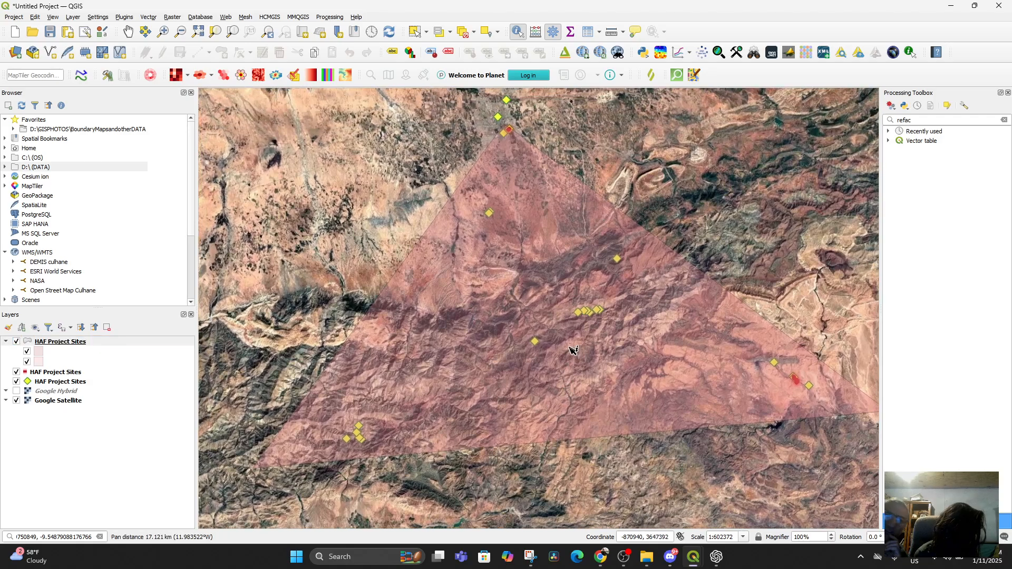
pyautogui.scroll(-2, 487, 308)
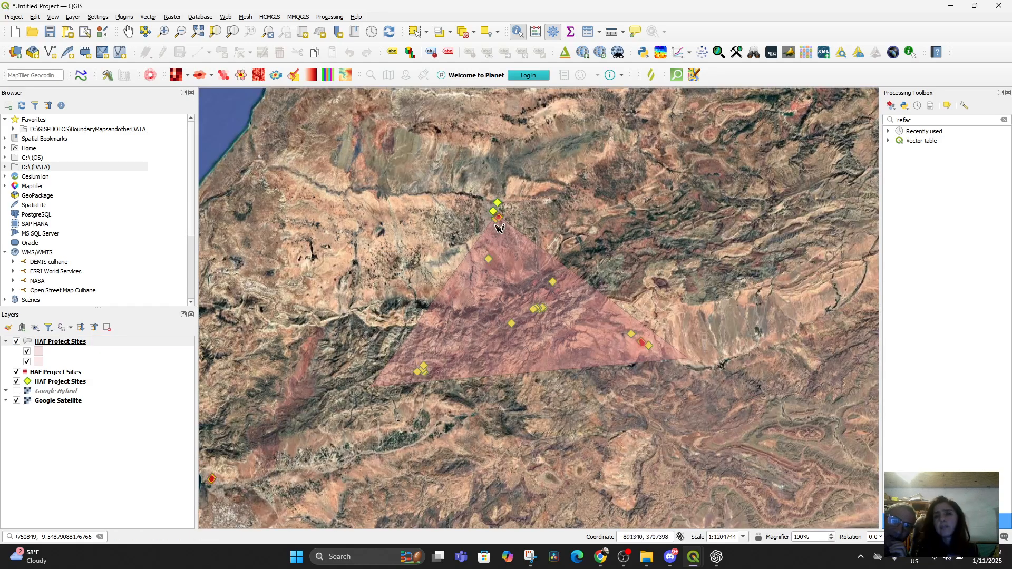
pyautogui.scroll(-3, 479, 293)
pyautogui.scroll(2, 479, 290)
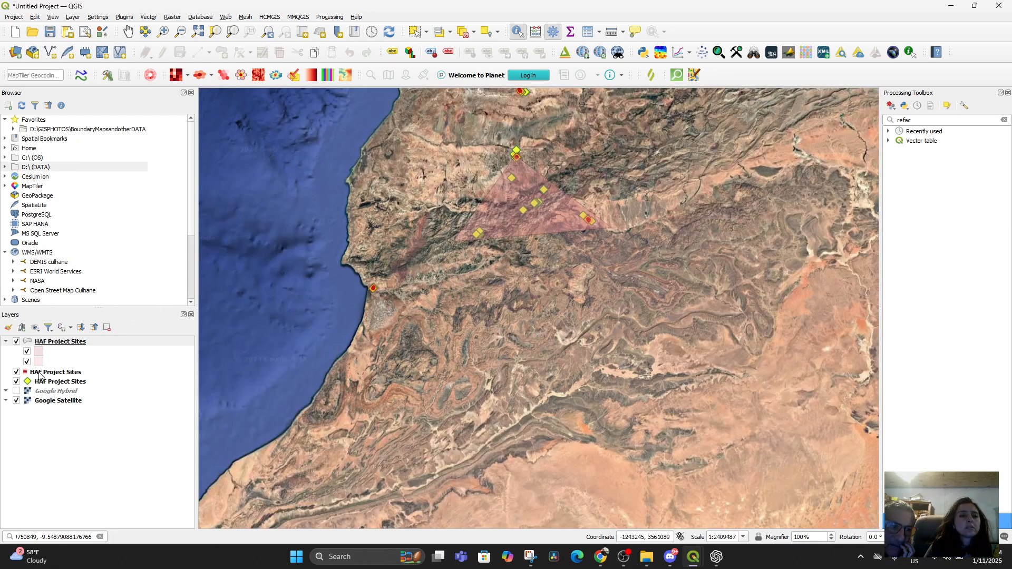
# Step: Select the Ibn Zohr Faculty of Science row in the polygon layer's attribute table and zoom the map to that feature
pyautogui.rightClick(50, 346)
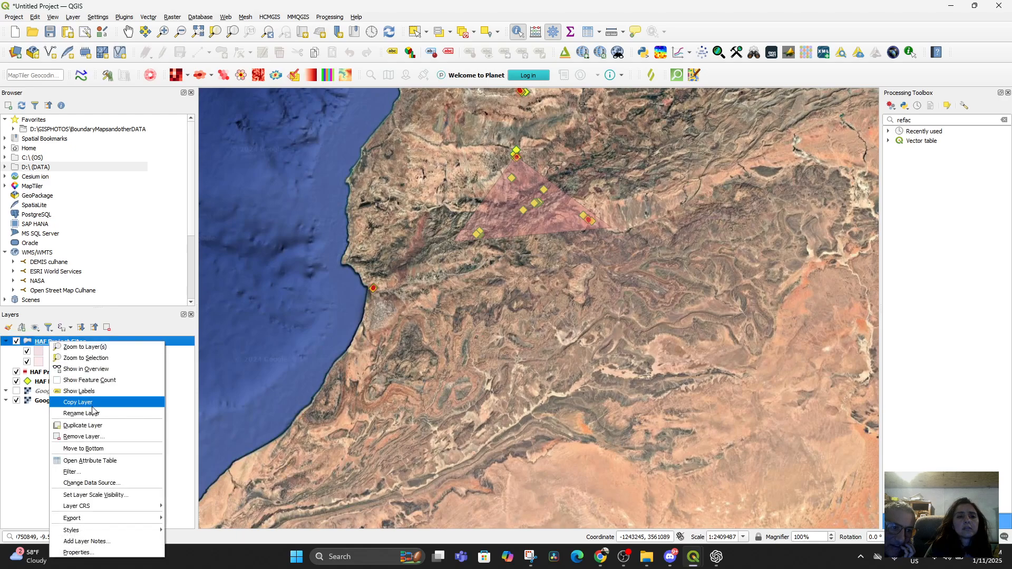
pyautogui.click(105, 461)
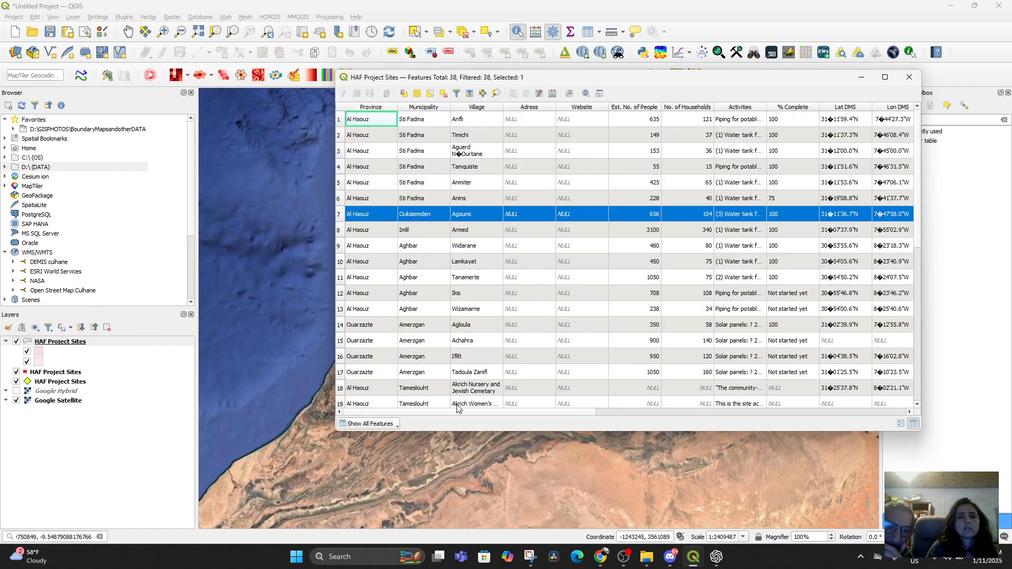
pyautogui.scroll(-6, 468, 364)
pyautogui.scroll(-1, 472, 391)
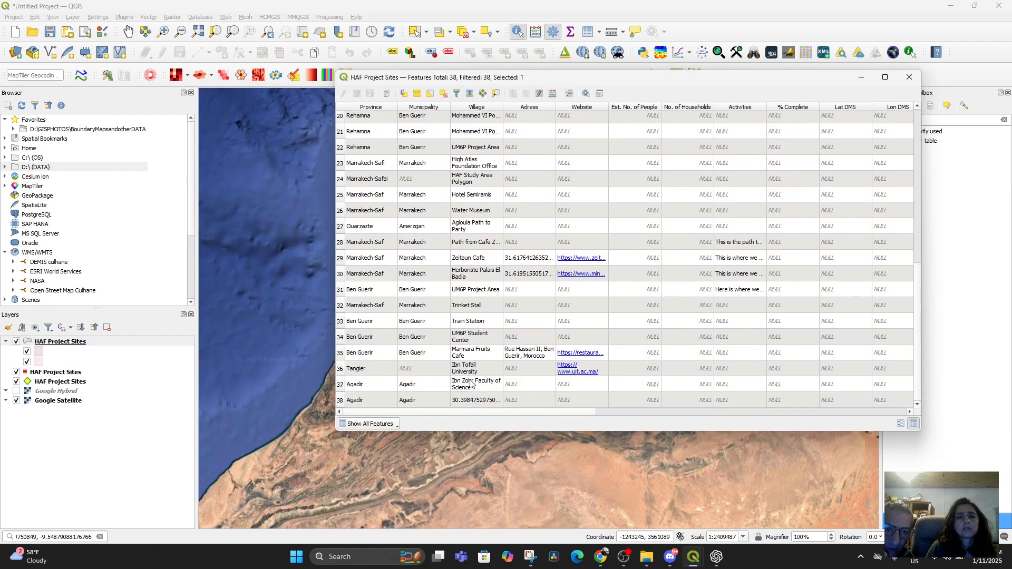
pyautogui.click(341, 388)
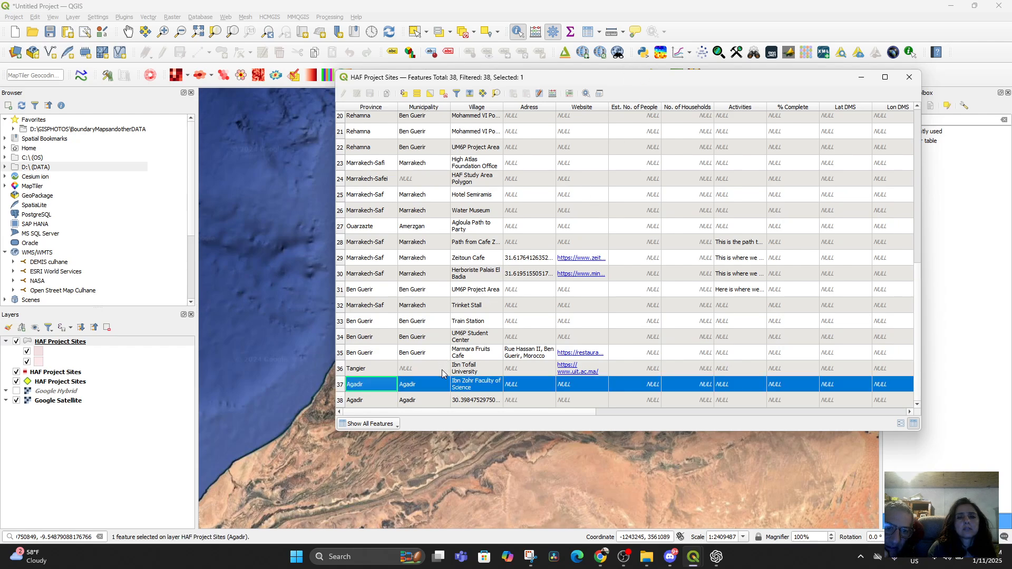
pyautogui.rightClick(440, 385)
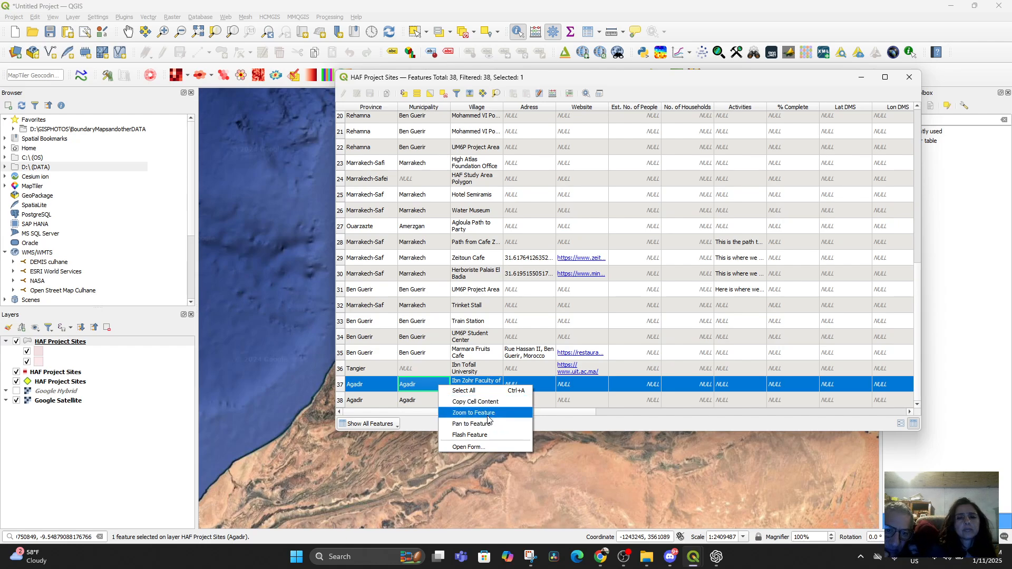
pyautogui.click(474, 413)
pyautogui.click(861, 77)
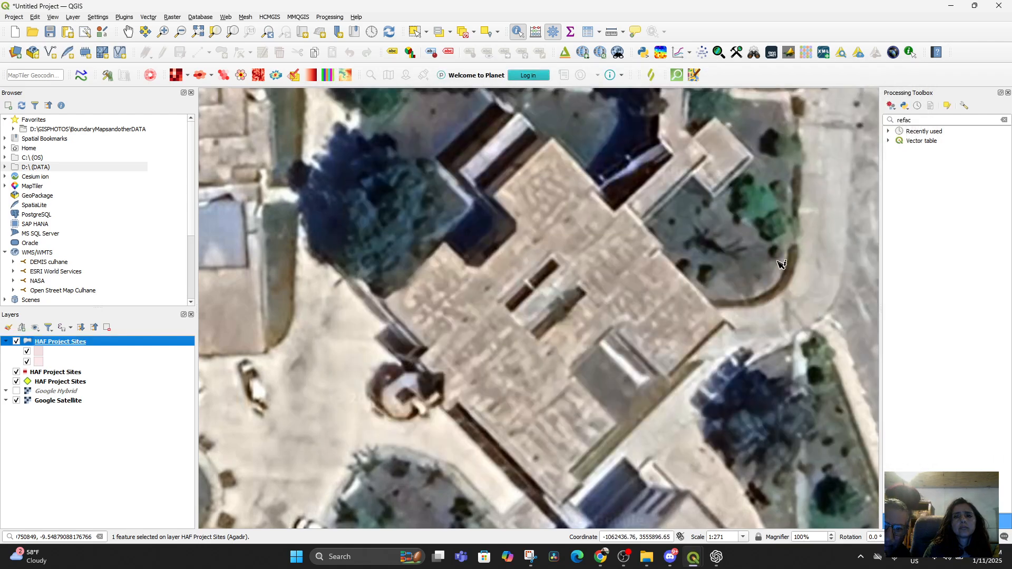
pyautogui.scroll(-2, 650, 281)
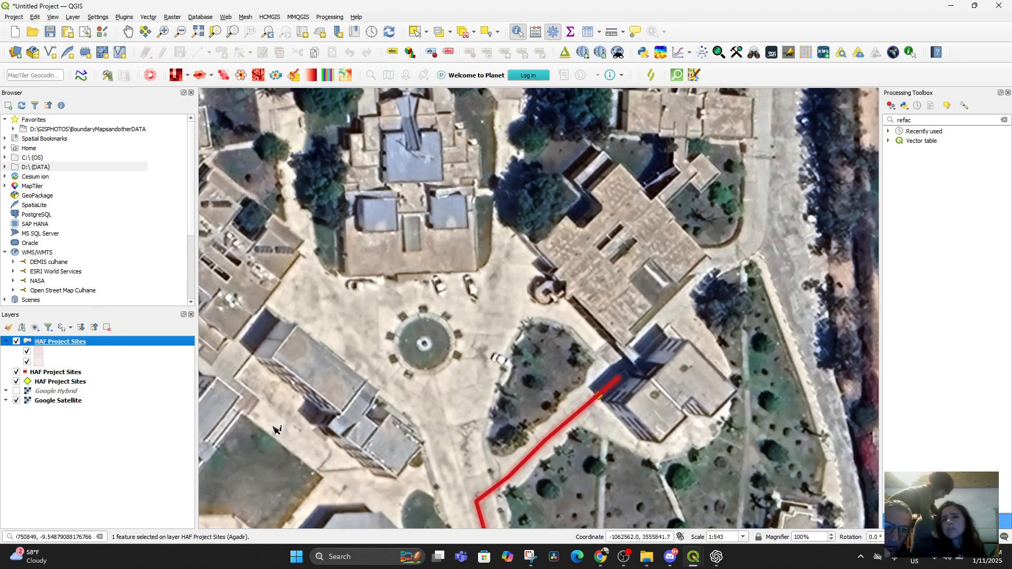
pyautogui.rightClick(47, 345)
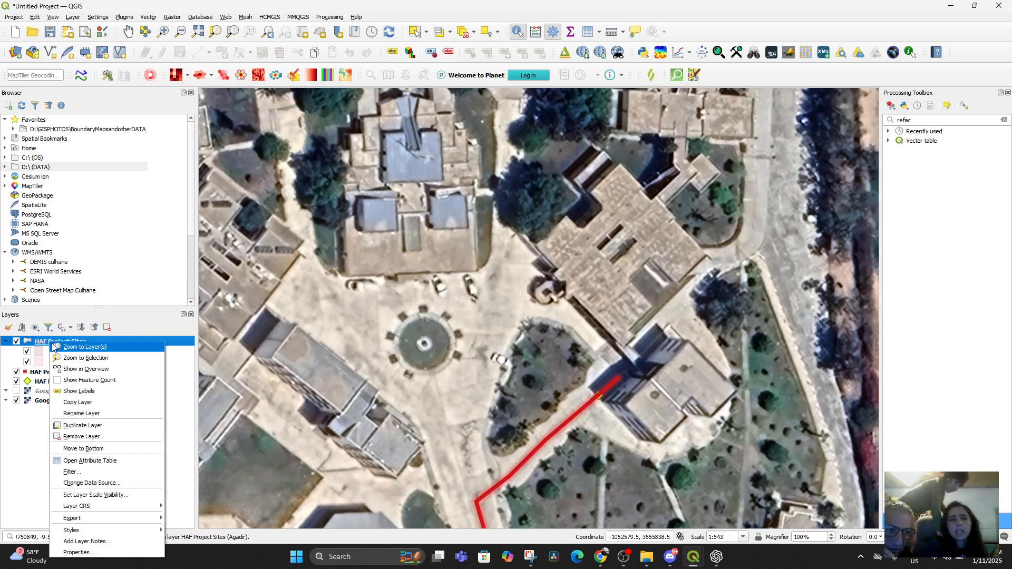
pyautogui.moveTo(121, 535)
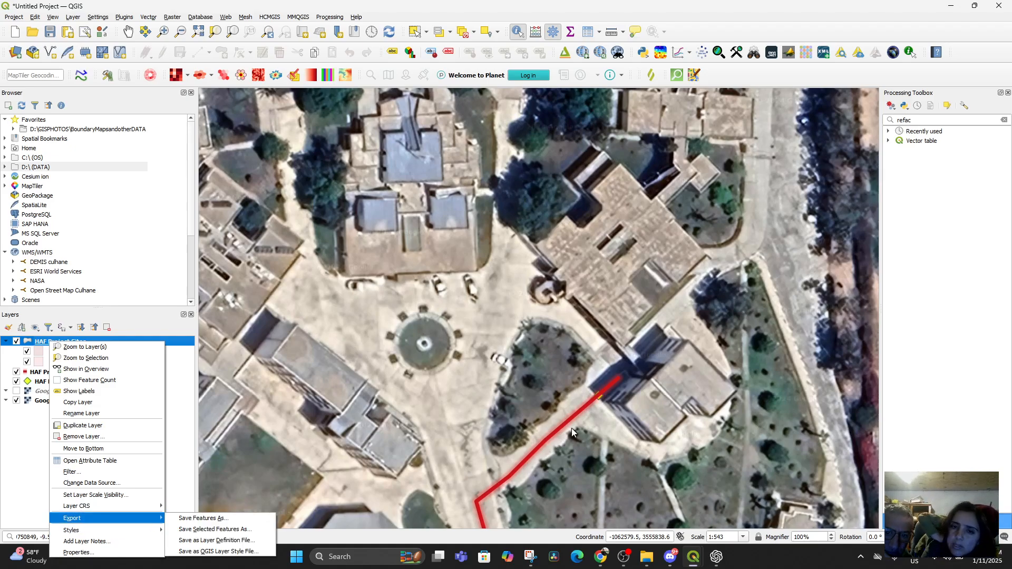
pyautogui.click(587, 400)
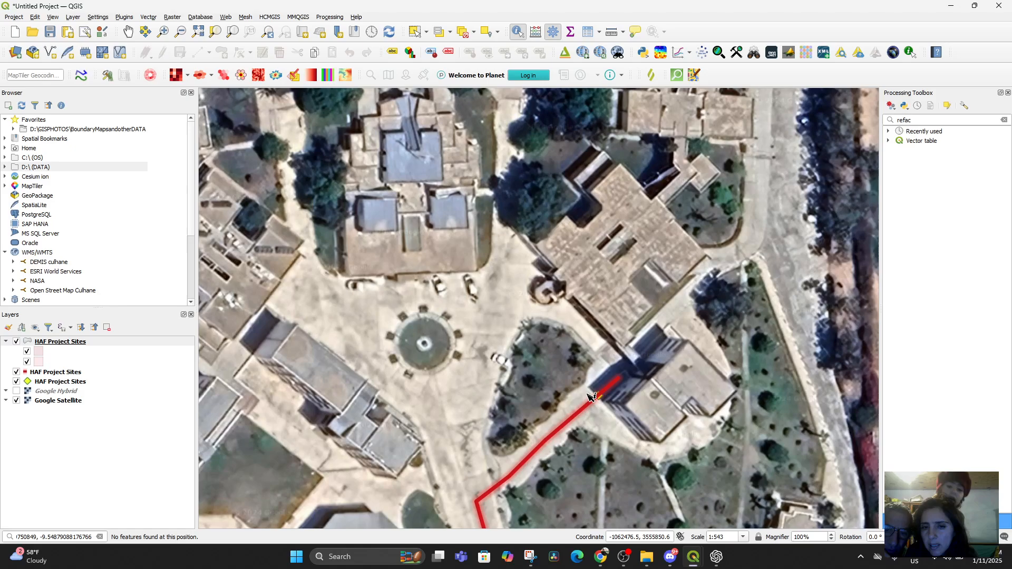
# Step: Examine the red path line in Agadir from the Ibn Zohr Faculty of Science to the site point at its other end
pyautogui.scroll(-2, 626, 399)
pyautogui.scroll(3, 617, 401)
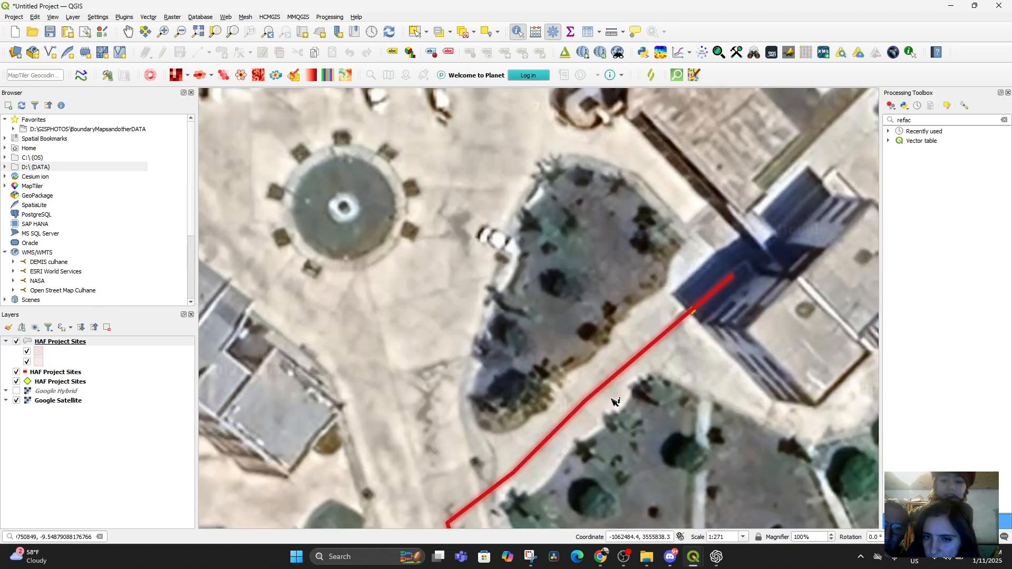
pyautogui.scroll(-4, 616, 402)
pyautogui.scroll(-1, 613, 402)
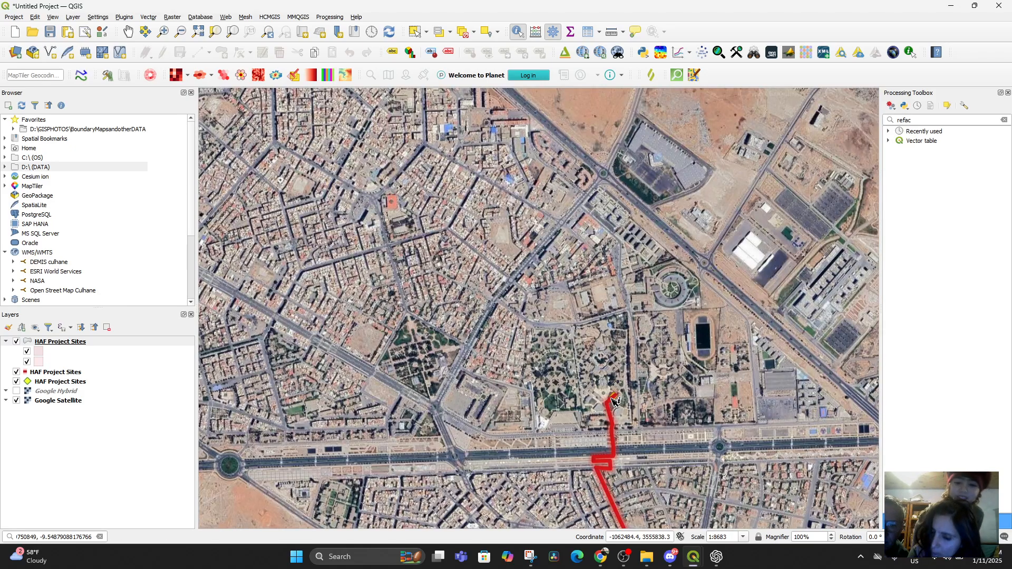
pyautogui.scroll(-1, 613, 402)
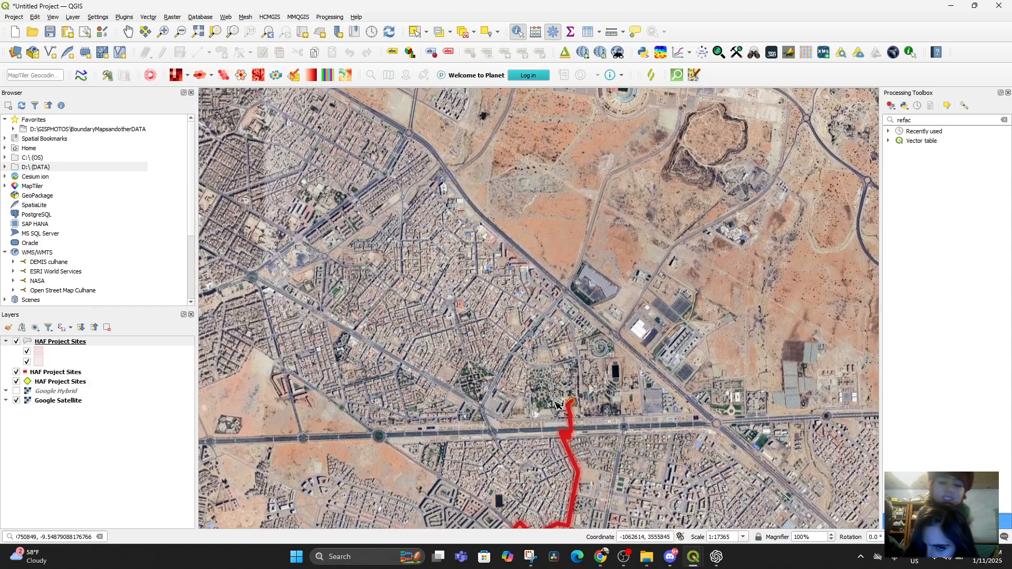
pyautogui.scroll(1, 556, 405)
pyautogui.scroll(1, 552, 305)
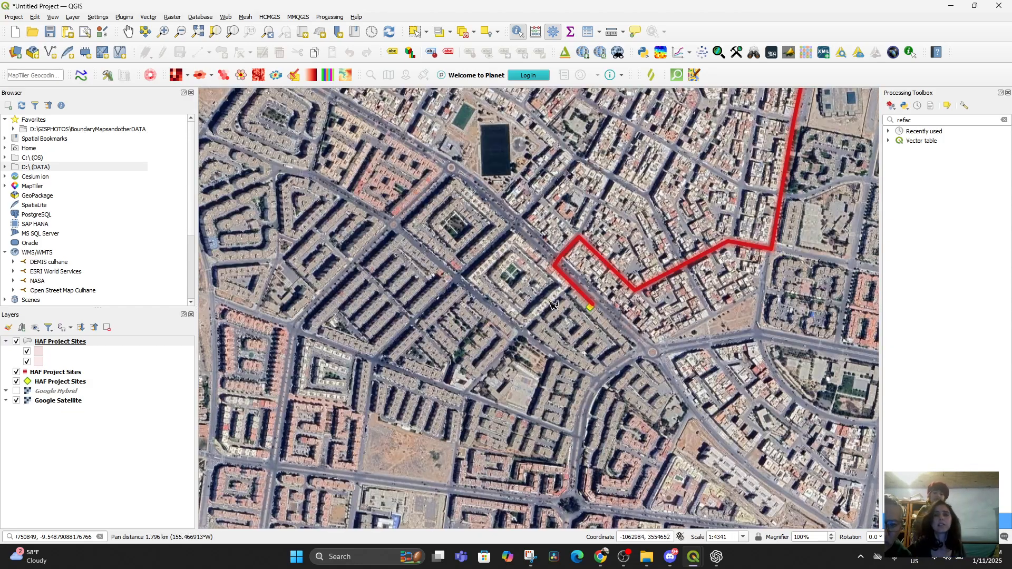
pyautogui.scroll(2, 552, 305)
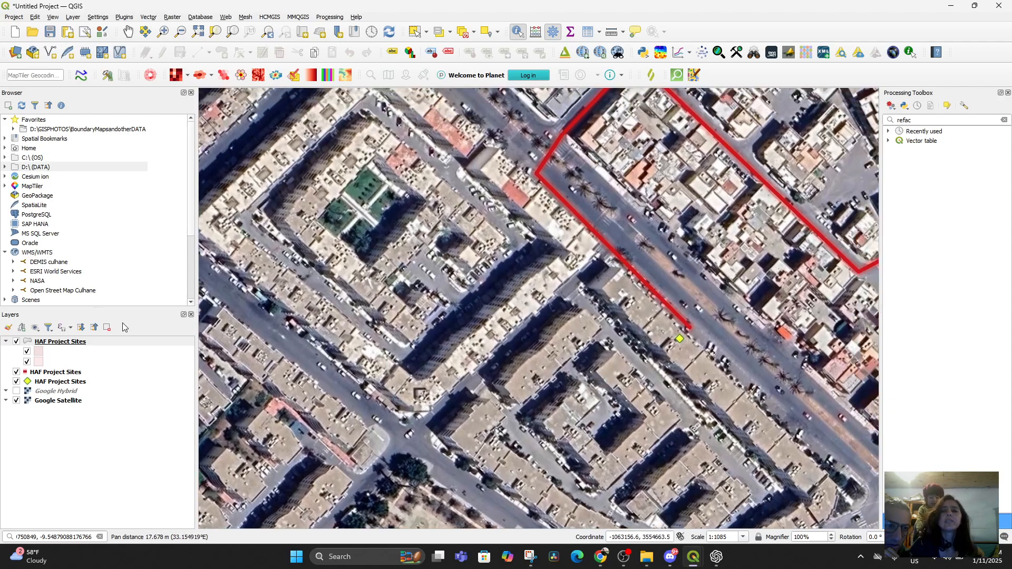
# Step: Review the symbology rules of the HAF Project Sites polygon layer and accept the layer properties
pyautogui.click(28, 356)
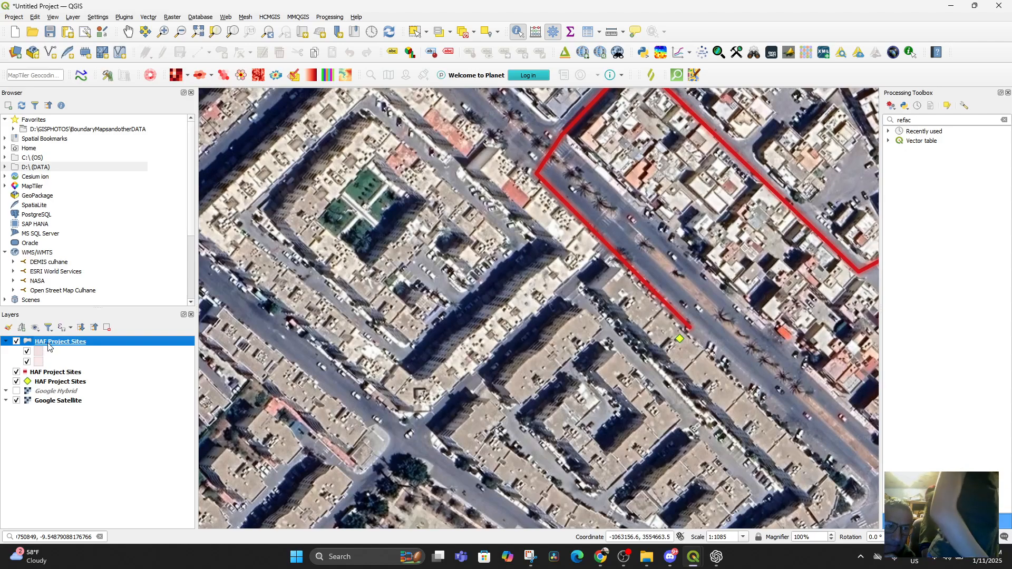
pyautogui.doubleClick(43, 343)
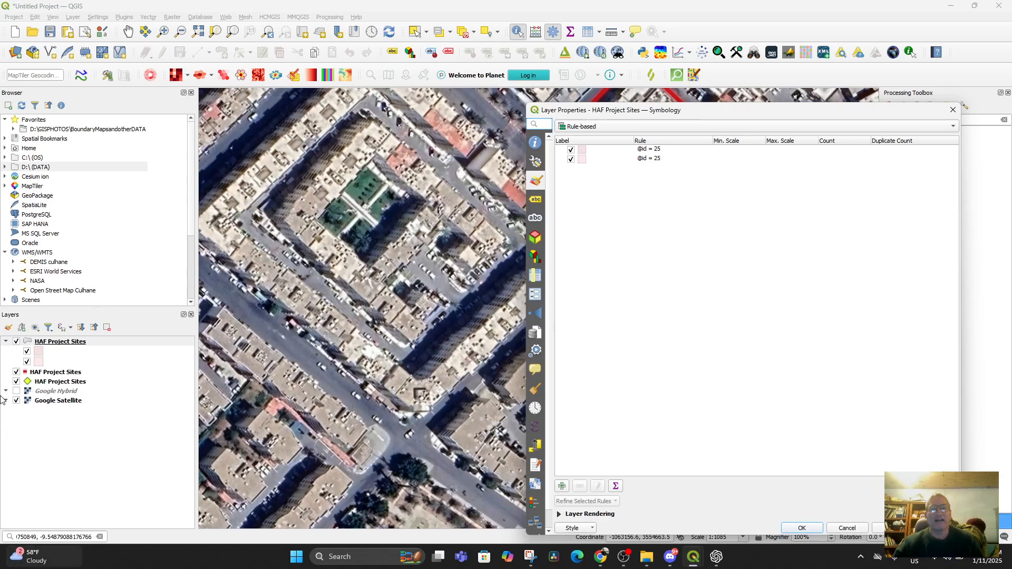
pyautogui.moveTo(36, 556)
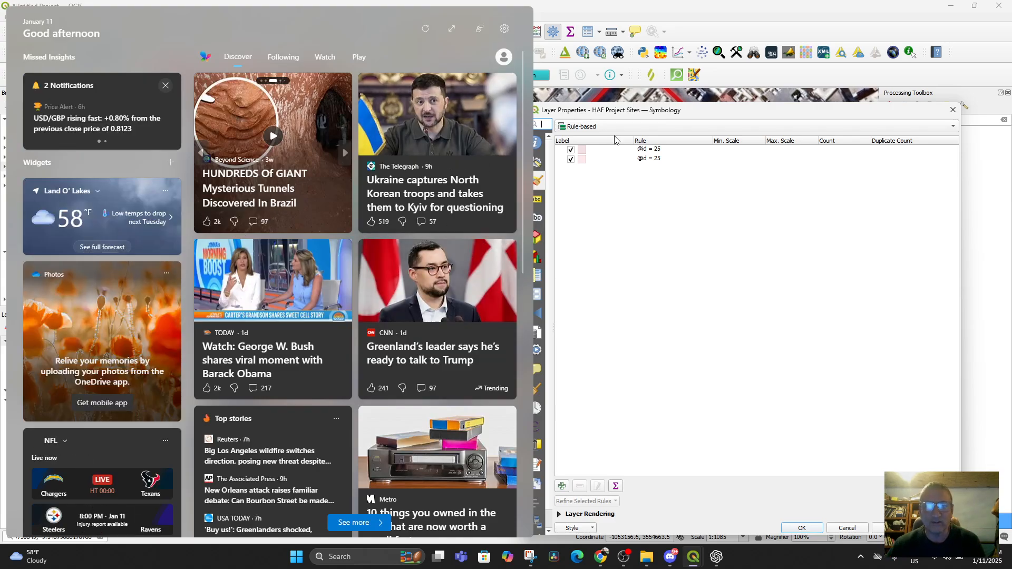
pyautogui.click(604, 150)
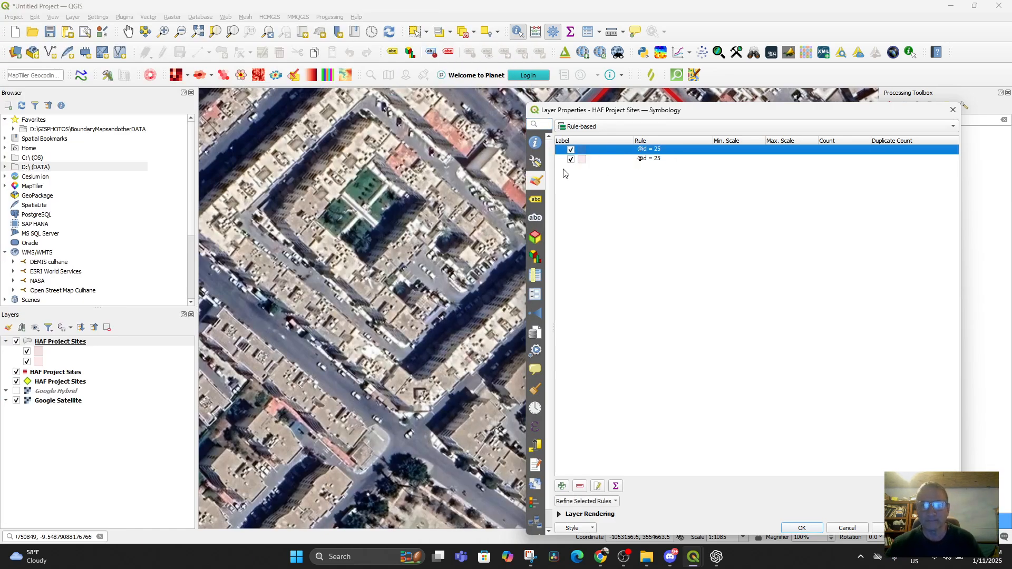
pyautogui.click(536, 182)
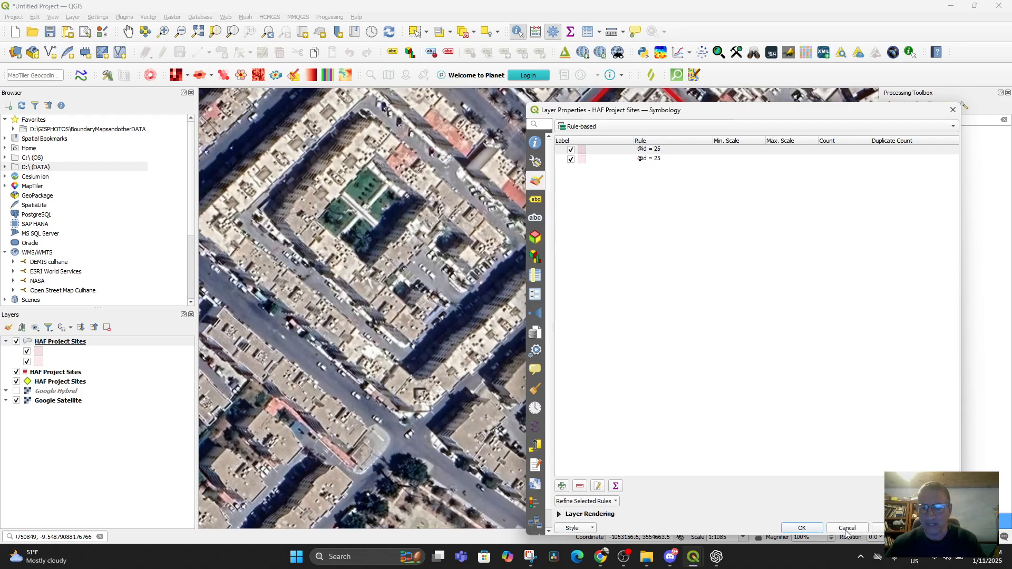
pyautogui.click(802, 528)
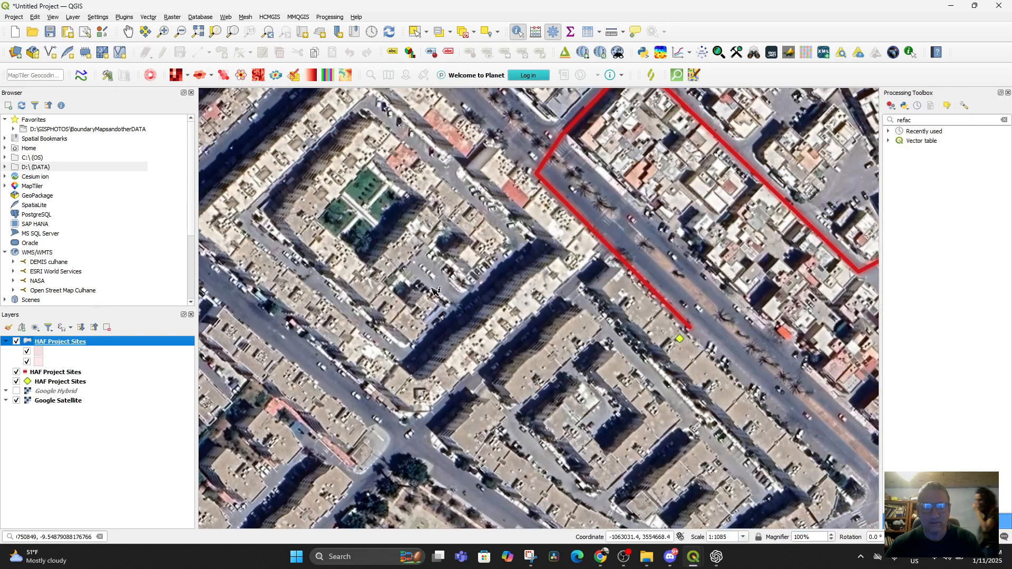
# Step: Examine the project sites across the map, from the Agadir path through the triangular study area polygon to the sites farther north
pyautogui.scroll(-3, 398, 271)
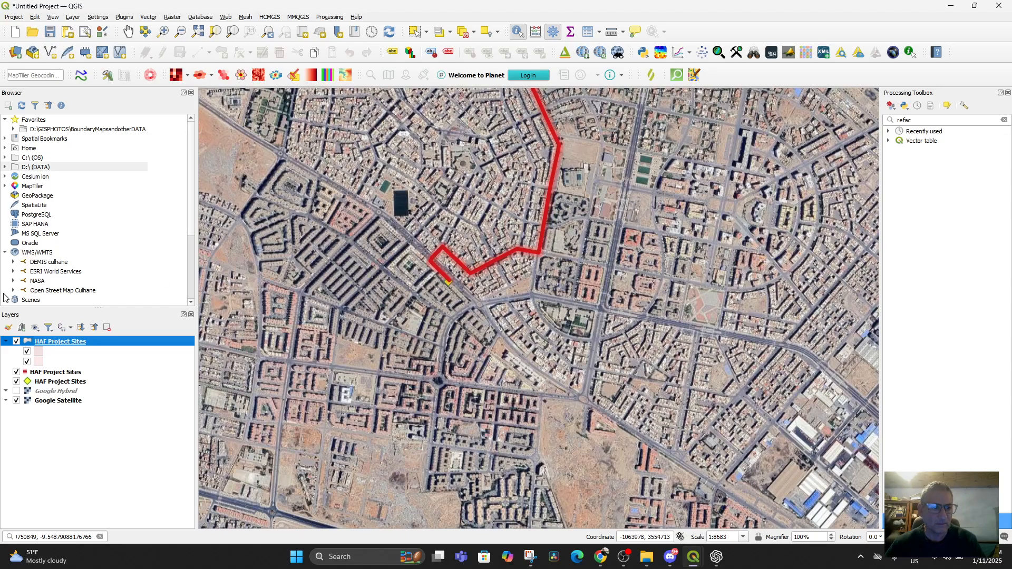
pyautogui.scroll(-4, 371, 308)
pyautogui.scroll(-2, 373, 307)
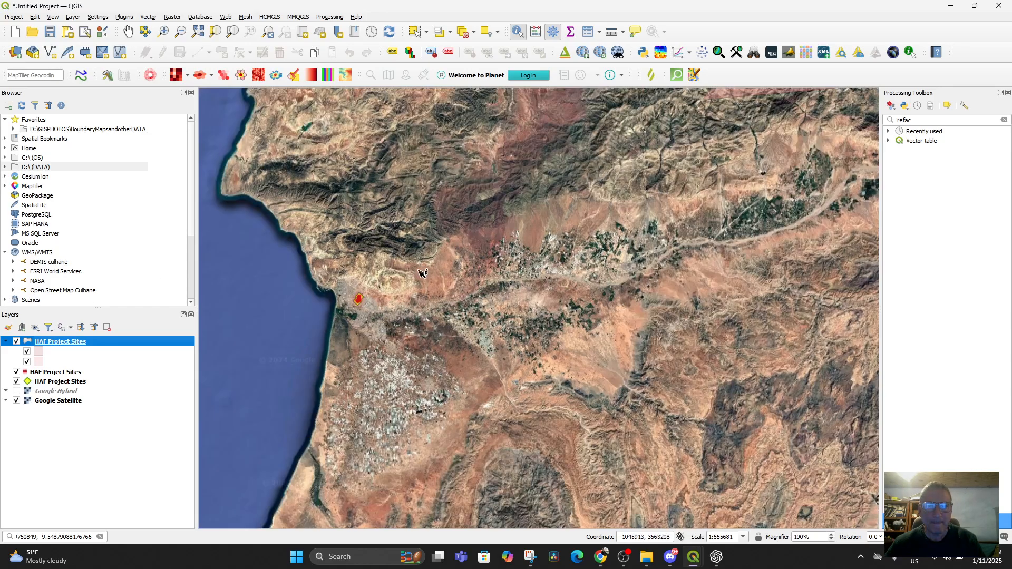
pyautogui.scroll(-2, 420, 271)
pyautogui.moveTo(420, 291); pyautogui.dragTo(400, 401)
pyautogui.scroll(2, 418, 344)
pyautogui.scroll(1, 443, 322)
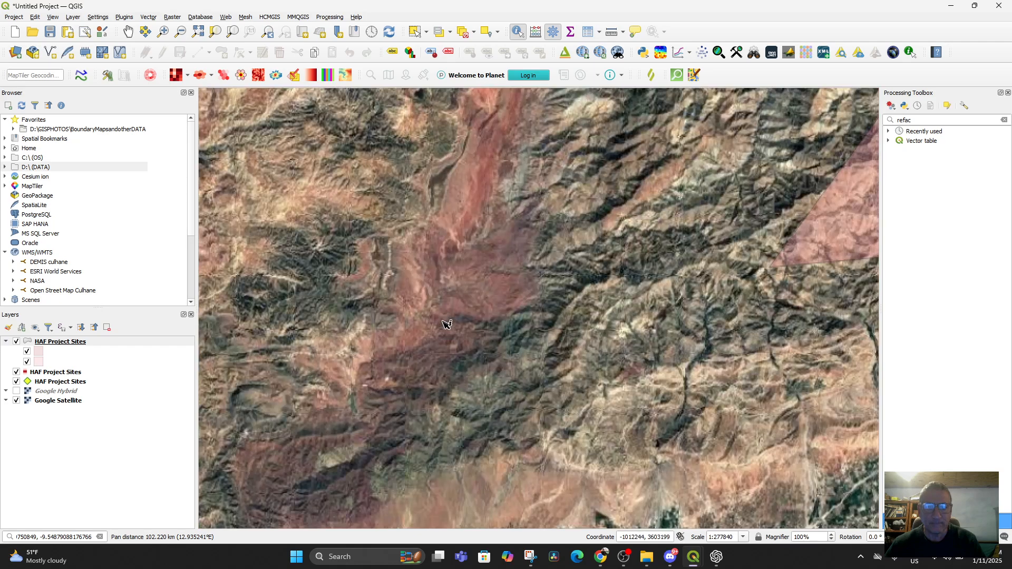
pyautogui.scroll(-3, 443, 322)
pyautogui.moveTo(526, 366); pyautogui.dragTo(457, 425)
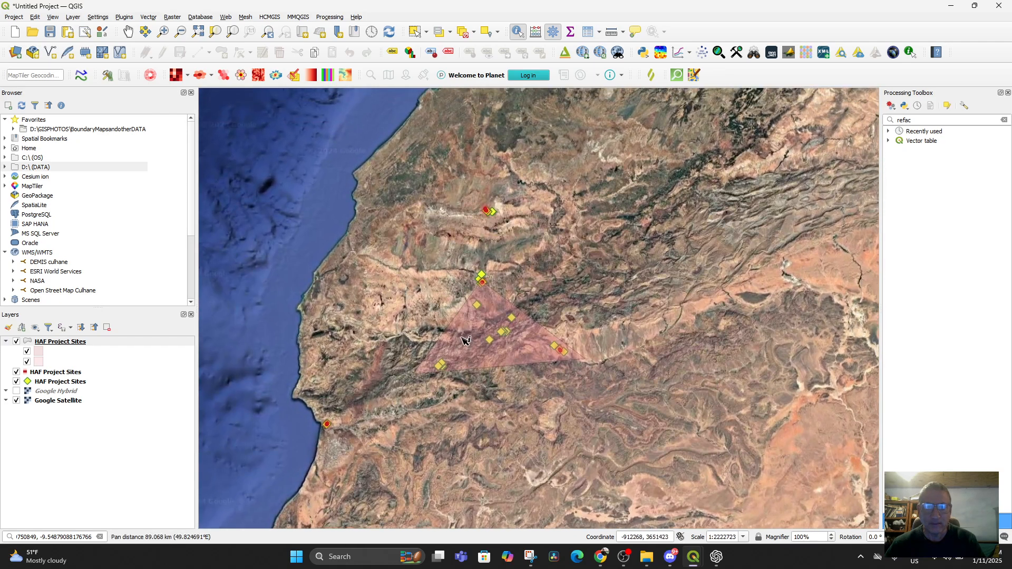
pyautogui.scroll(2, 463, 336)
pyautogui.moveTo(489, 328); pyautogui.dragTo(490, 516)
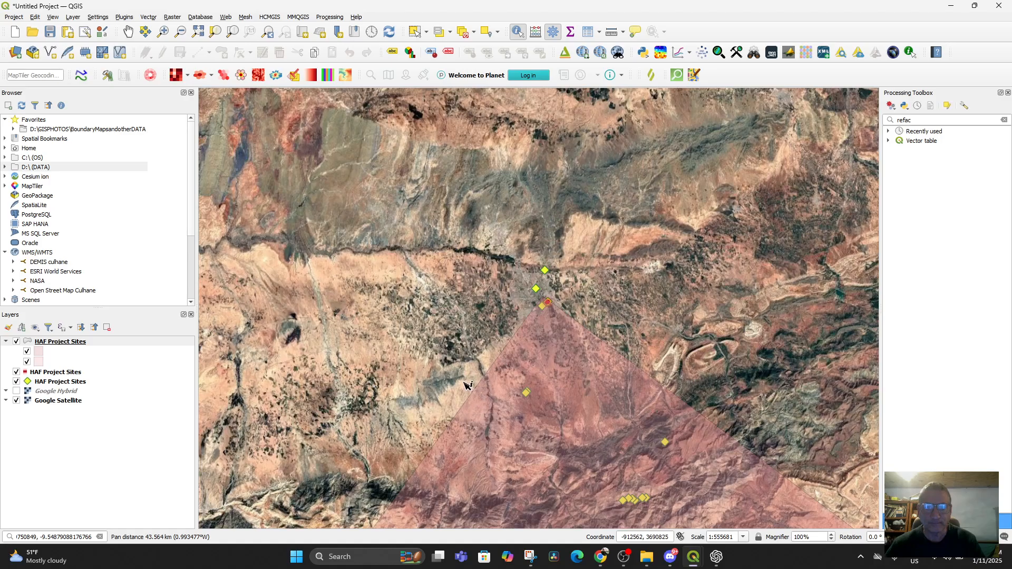
pyautogui.moveTo(448, 319); pyautogui.dragTo(434, 568)
pyautogui.scroll(1, 408, 319)
pyautogui.moveTo(408, 313); pyautogui.dragTo(390, 568)
pyautogui.scroll(-1, 400, 456)
pyautogui.moveTo(404, 456); pyautogui.dragTo(389, 568)
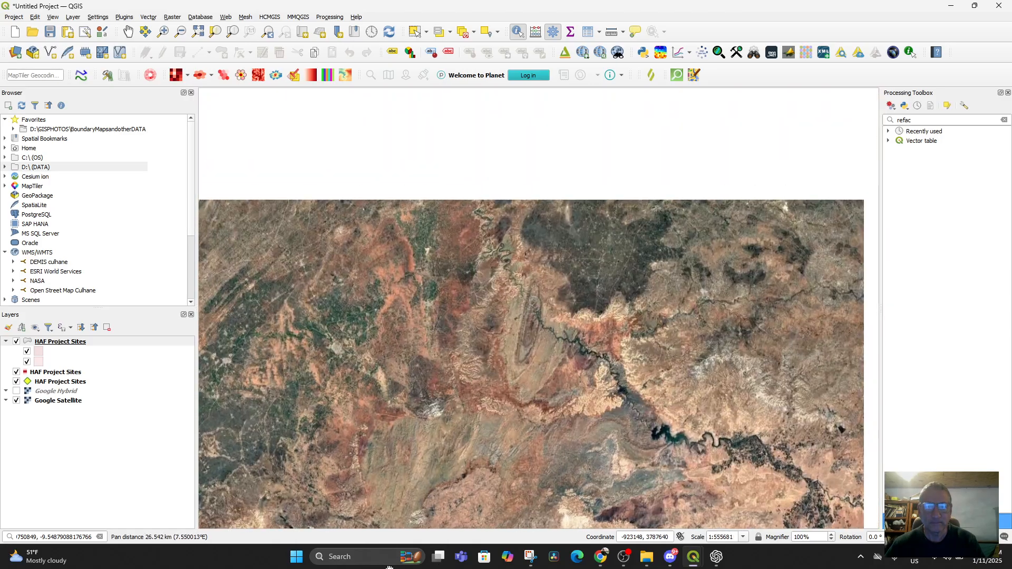
pyautogui.scroll(-3, 381, 501)
pyautogui.moveTo(435, 408); pyautogui.dragTo(347, 204)
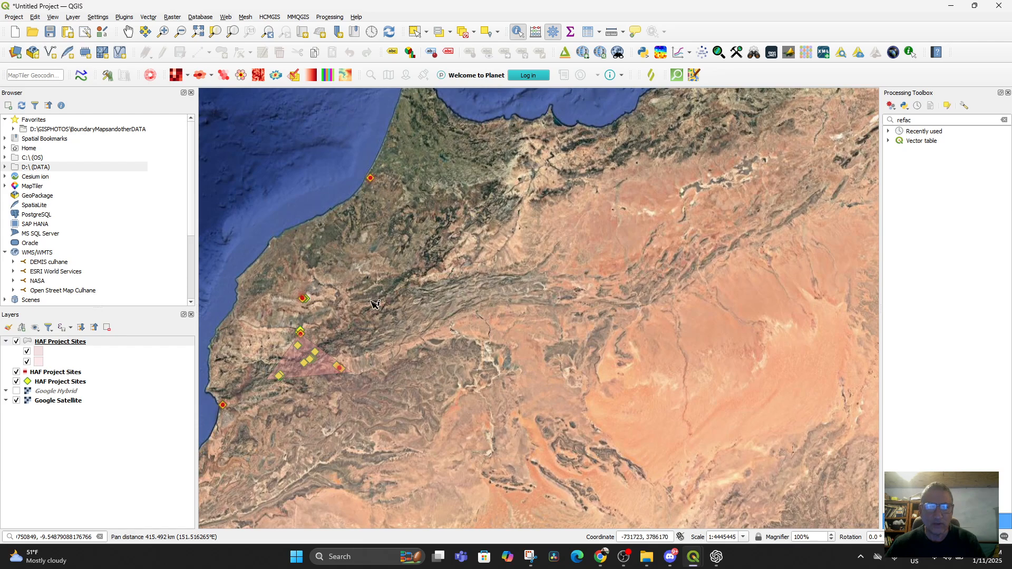
# Step: Inspect the red line and the campus site point near the town north of the study area for a missing polygon
pyautogui.moveTo(375, 304); pyautogui.dragTo(580, 218)
pyautogui.scroll(3, 488, 214)
pyautogui.moveTo(527, 268); pyautogui.dragTo(418, 350)
pyautogui.scroll(3, 472, 323)
pyautogui.moveTo(486, 359); pyautogui.dragTo(309, 224)
pyautogui.moveTo(446, 289); pyautogui.dragTo(330, 267)
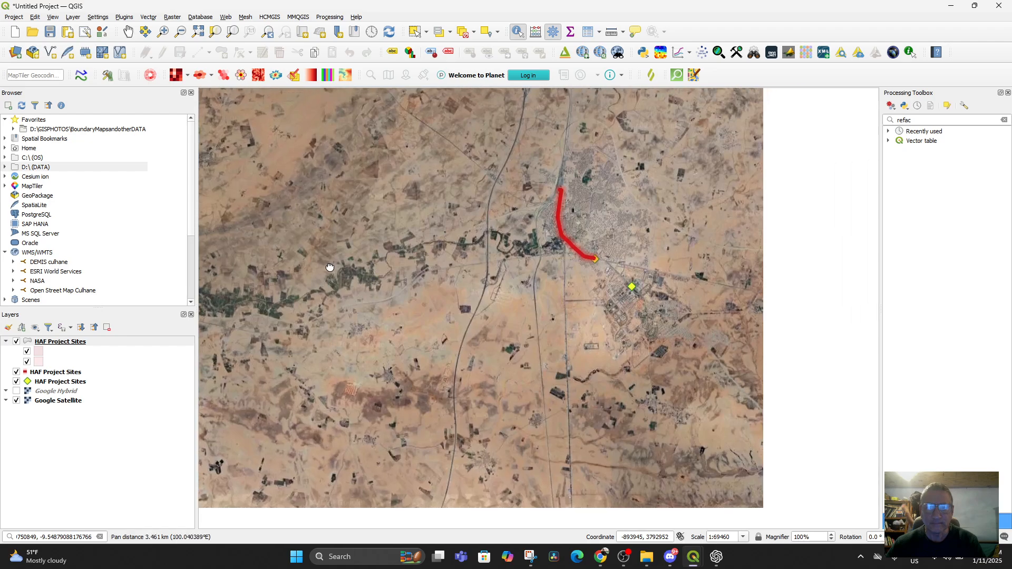
pyautogui.scroll(3, 636, 303)
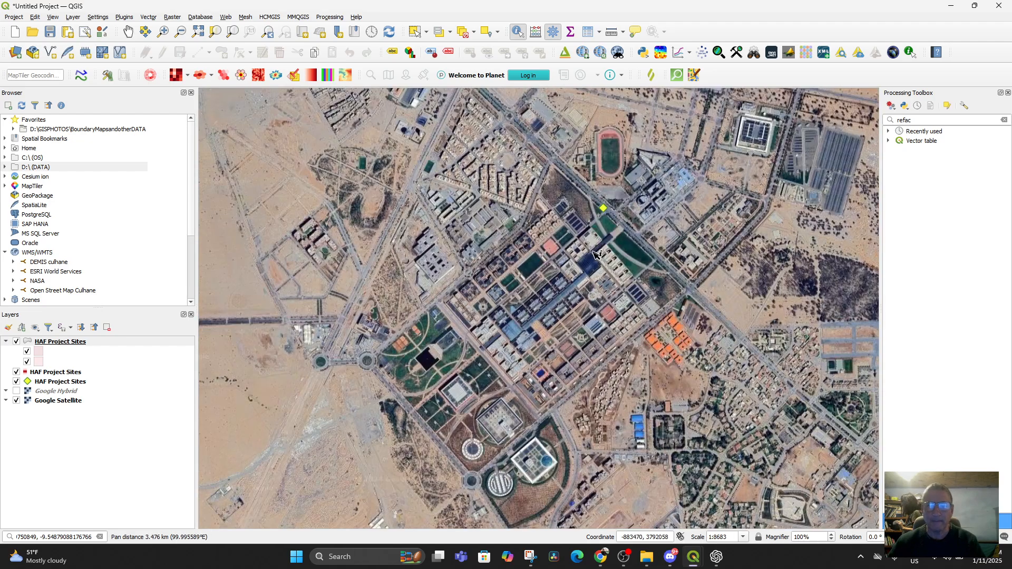
pyautogui.moveTo(476, 331); pyautogui.dragTo(545, 285)
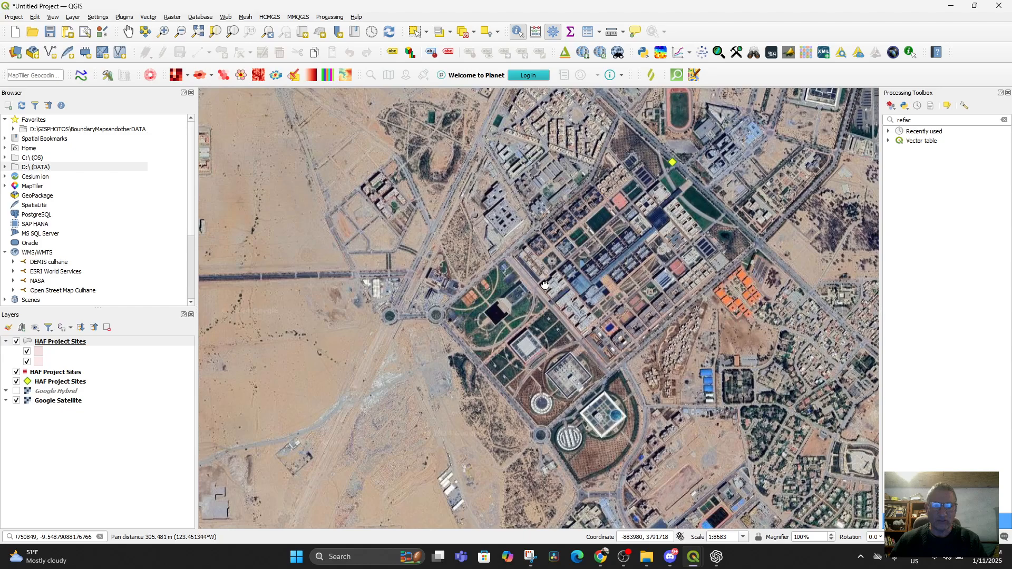
pyautogui.click(54, 343)
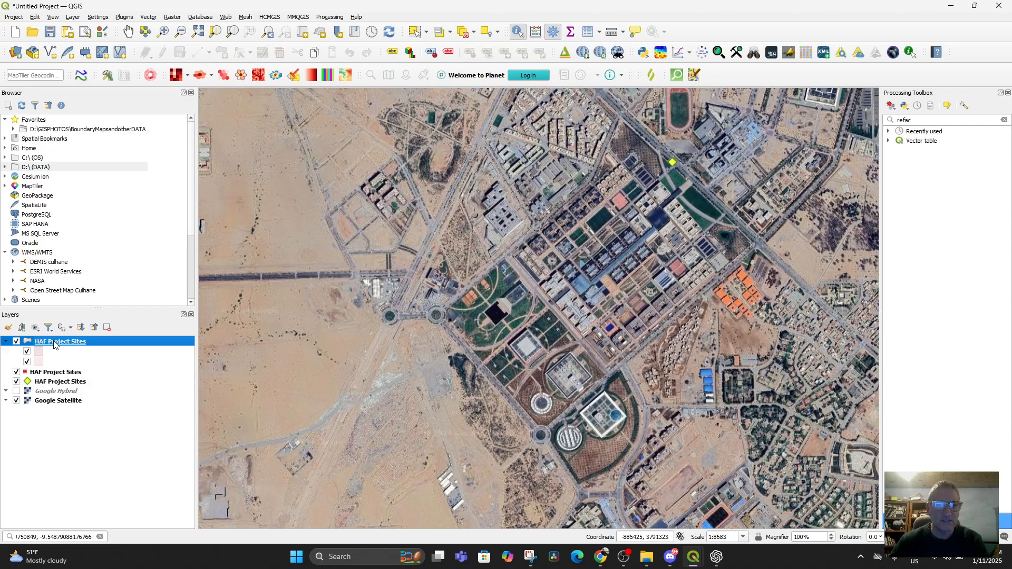
pyautogui.doubleClick(54, 343)
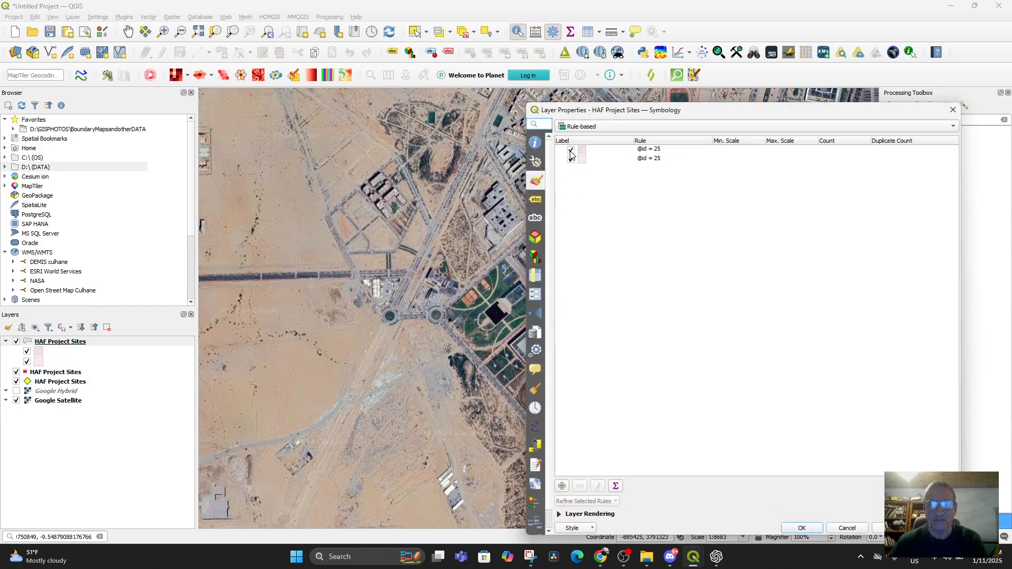
pyautogui.doubleClick(642, 151)
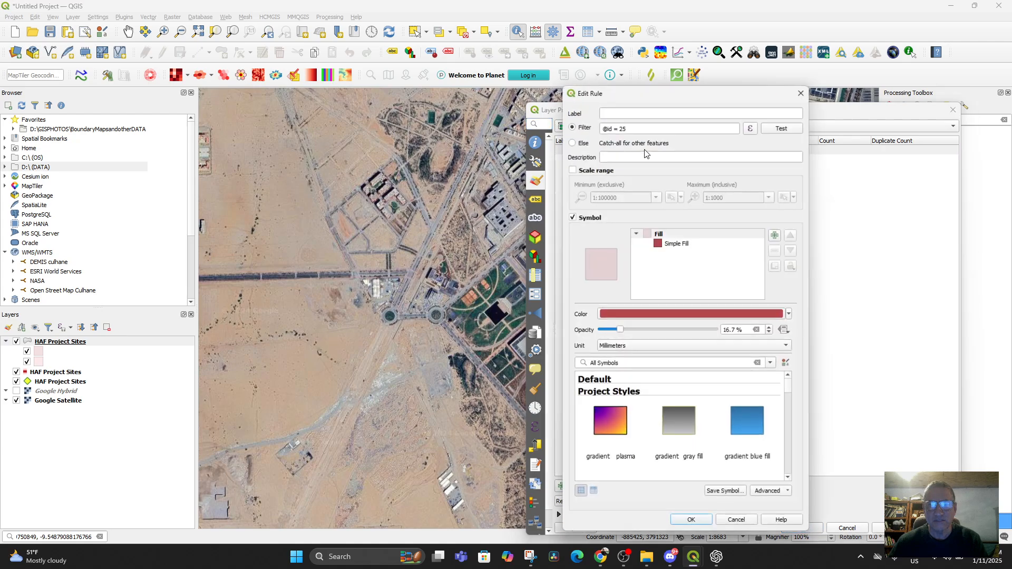
pyautogui.moveTo(619, 329); pyautogui.dragTo(740, 346)
pyautogui.click(692, 521)
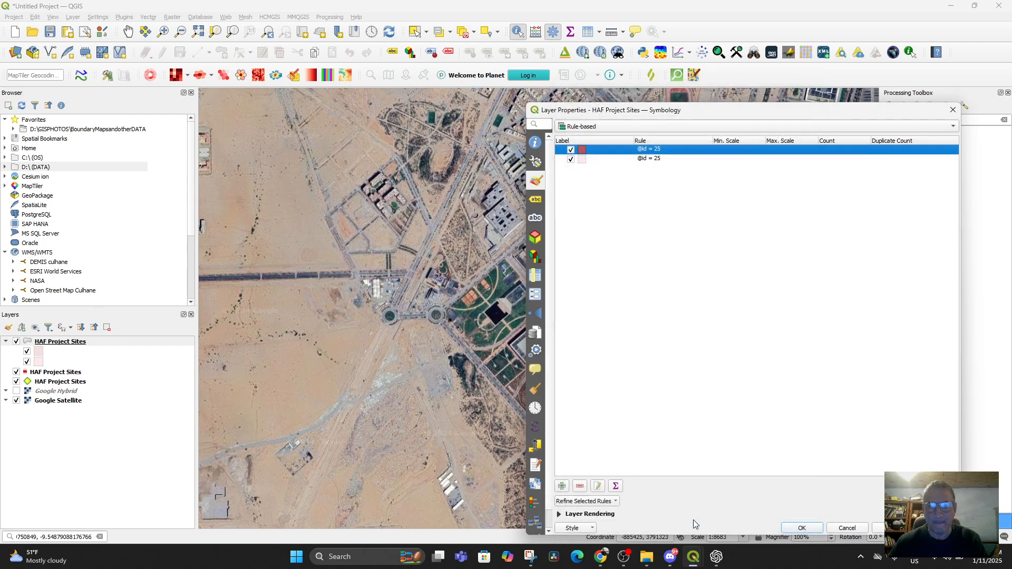
pyautogui.doubleClick(595, 160)
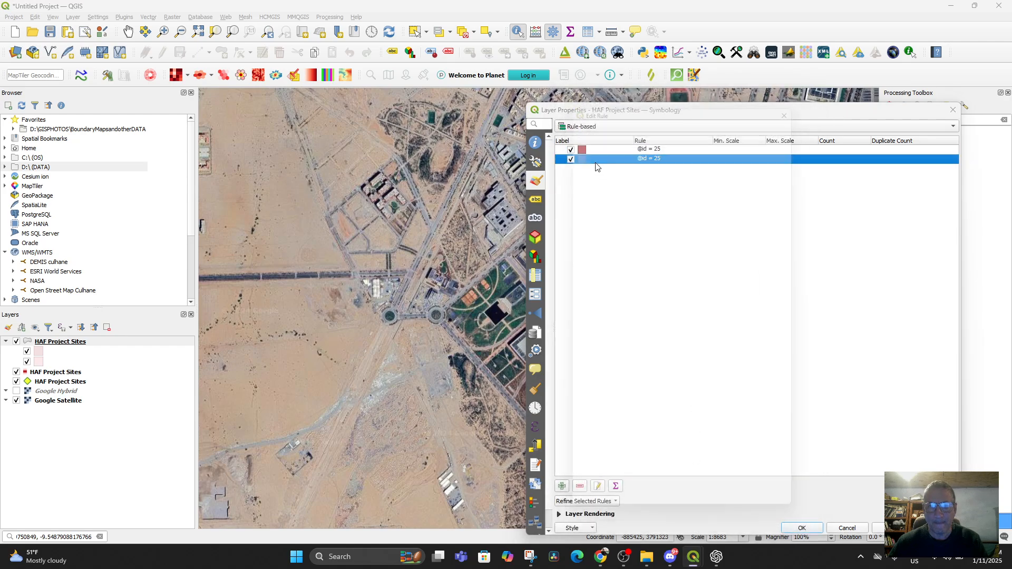
pyautogui.moveTo(629, 331); pyautogui.dragTo(744, 350)
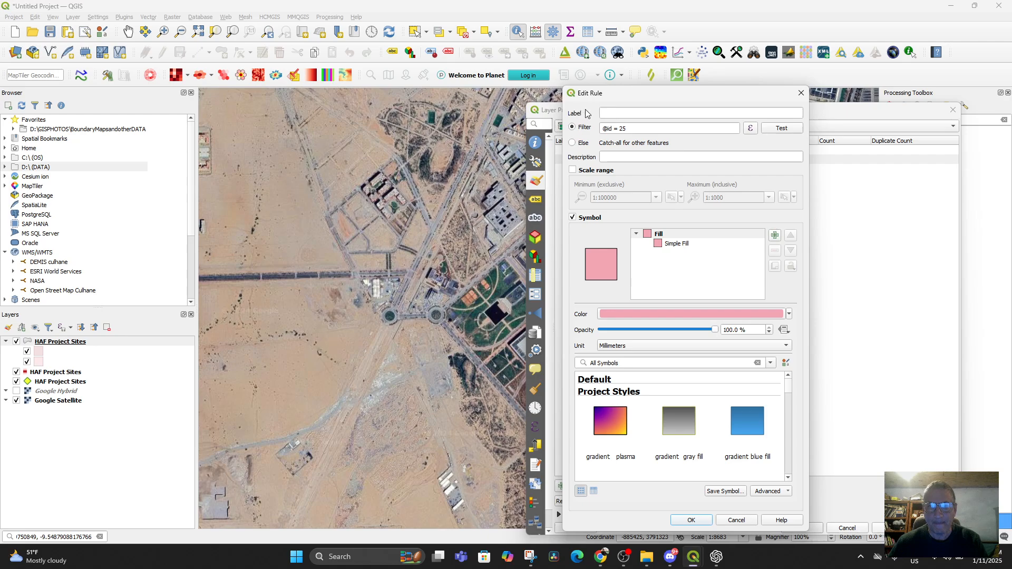
pyautogui.click(609, 128)
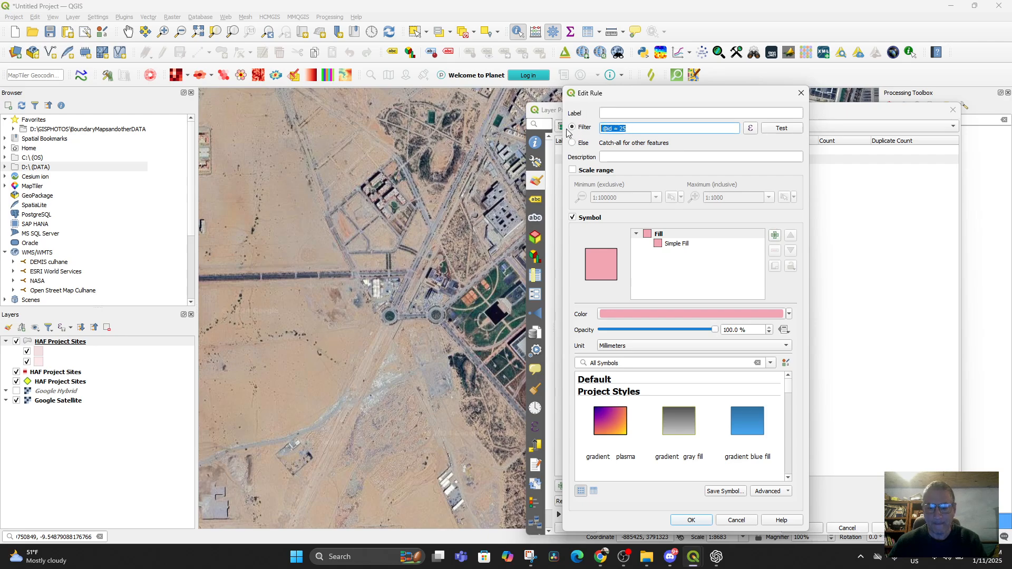
pyautogui.press('BackSpace')
pyautogui.click(705, 522)
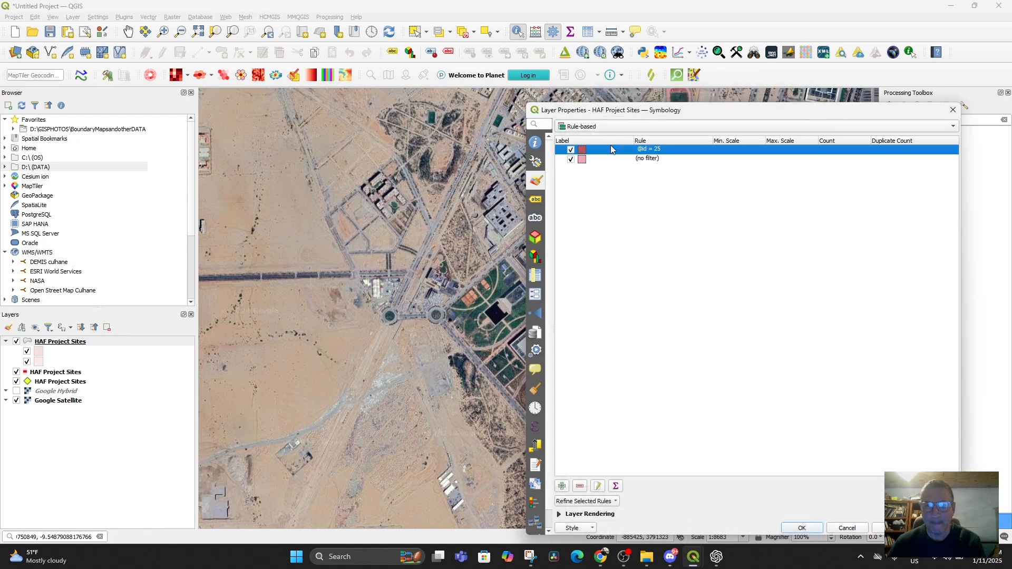
pyautogui.doubleClick(610, 149)
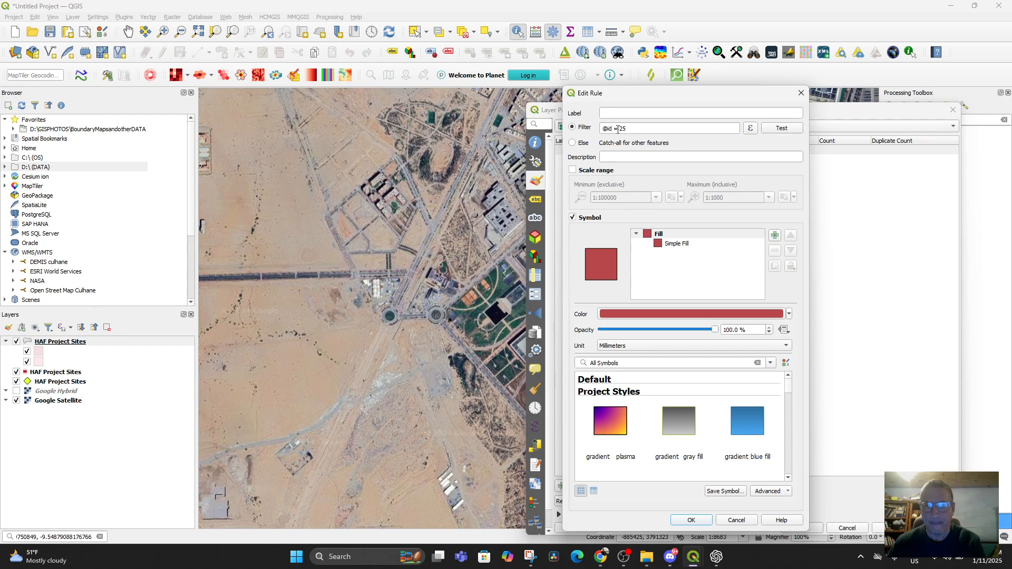
pyautogui.tripleClick(618, 130)
pyautogui.press('BackSpace')
pyautogui.click(699, 516)
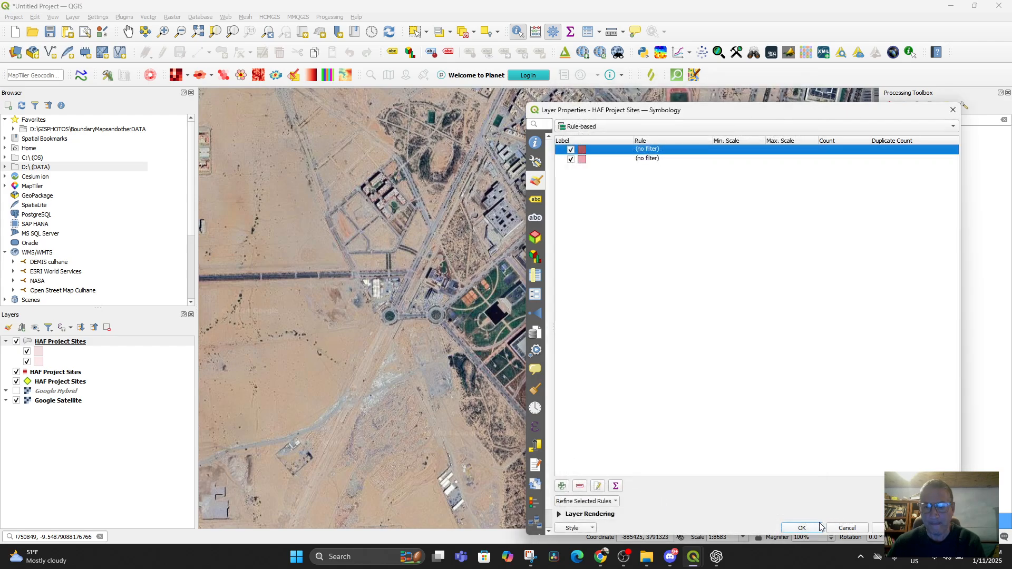
pyautogui.click(801, 527)
# Step: Examine how the polygons are drawn on the map, from the northern campus area down to the triangular study area
pyautogui.scroll(-3, 438, 329)
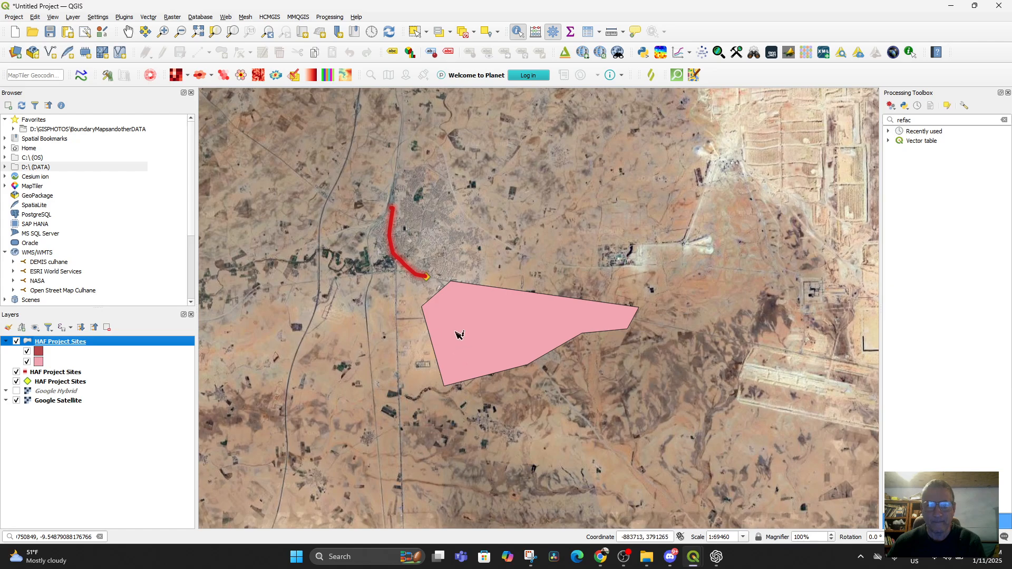
pyautogui.moveTo(458, 335); pyautogui.dragTo(474, 375)
pyautogui.scroll(4, 490, 372)
pyautogui.scroll(-4, 495, 377)
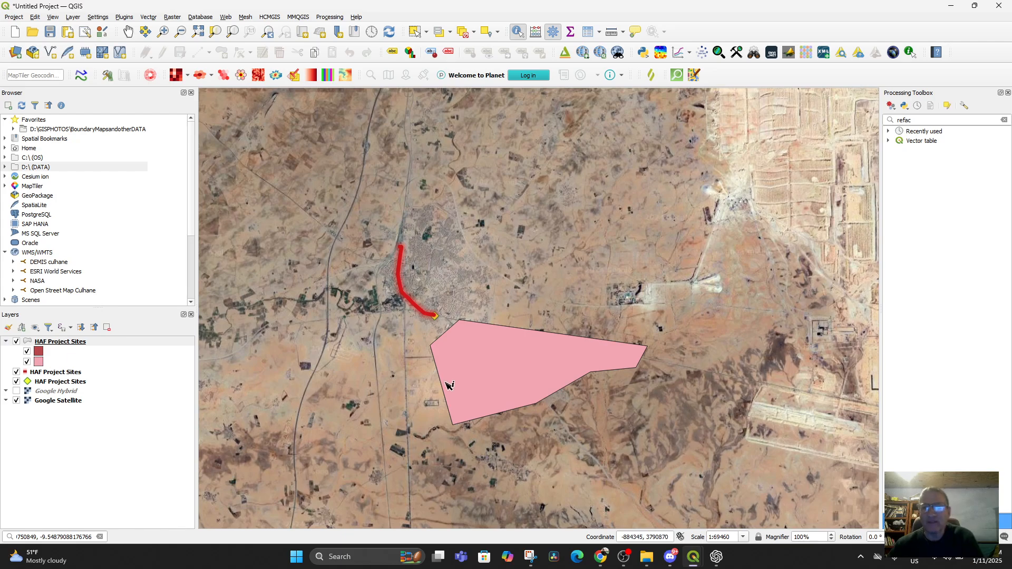
pyautogui.scroll(-4, 455, 364)
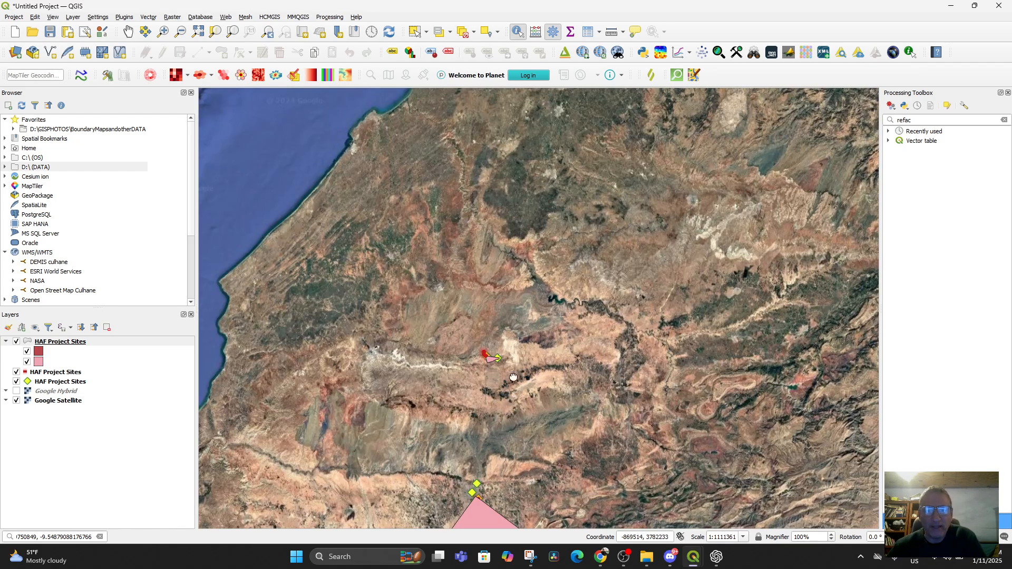
pyautogui.moveTo(513, 377); pyautogui.dragTo(557, 181)
pyautogui.scroll(-2, 535, 364)
pyautogui.moveTo(513, 412); pyautogui.dragTo(582, 212)
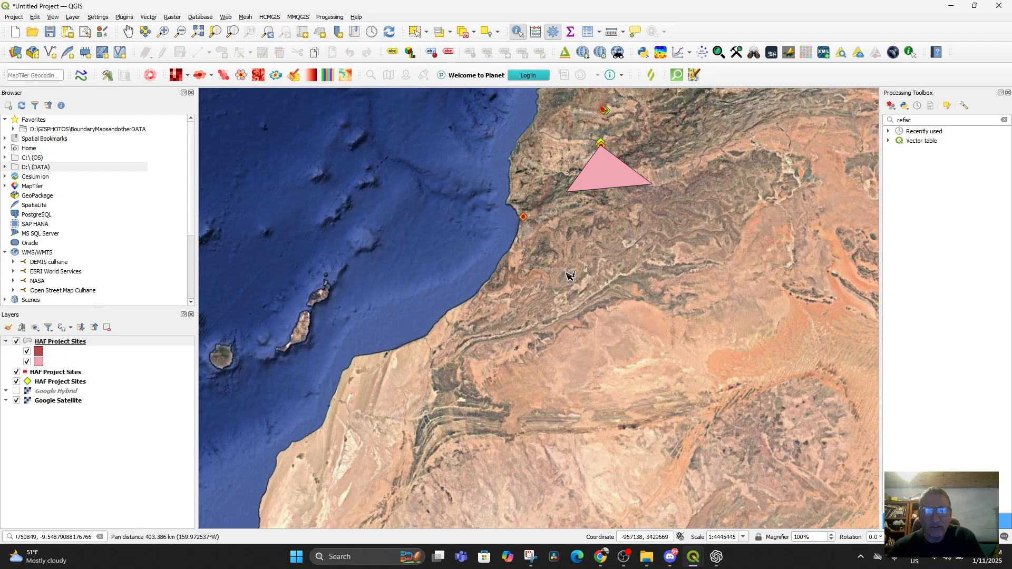
pyautogui.scroll(2, 541, 309)
pyautogui.moveTo(646, 160); pyautogui.dragTo(556, 538)
pyautogui.moveTo(604, 314); pyautogui.dragTo(549, 443)
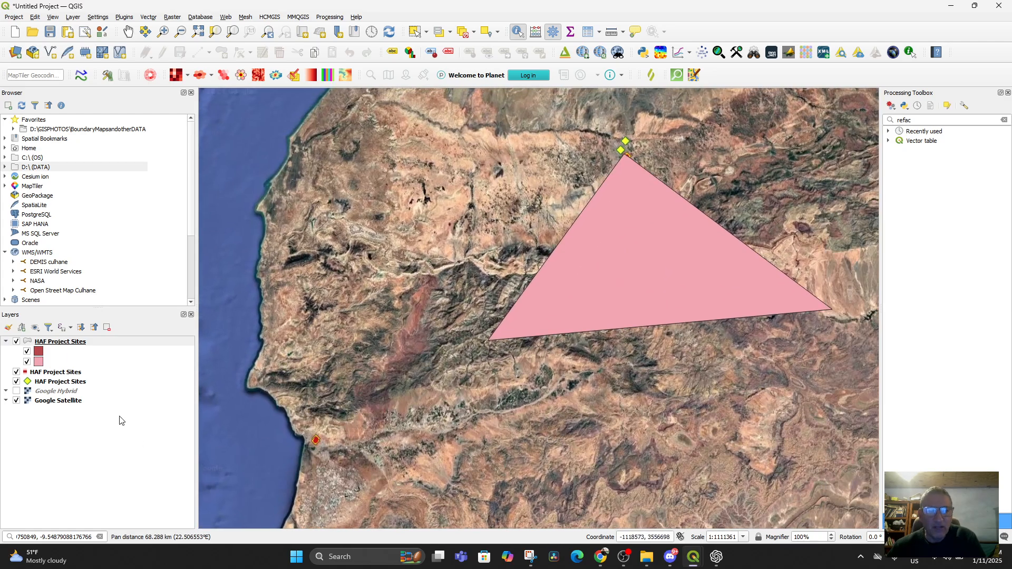
# Step: Toggle the polygon layer's two rules to compare their fills, leaving the dark red rule hidden and the pink rule shown
pyautogui.click(27, 362)
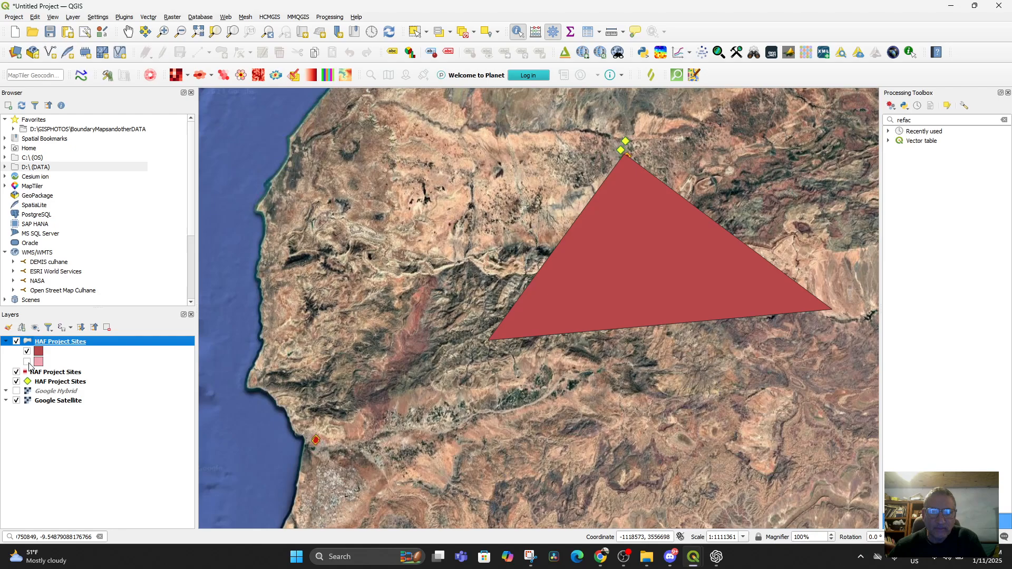
pyautogui.click(27, 362)
pyautogui.click(27, 361)
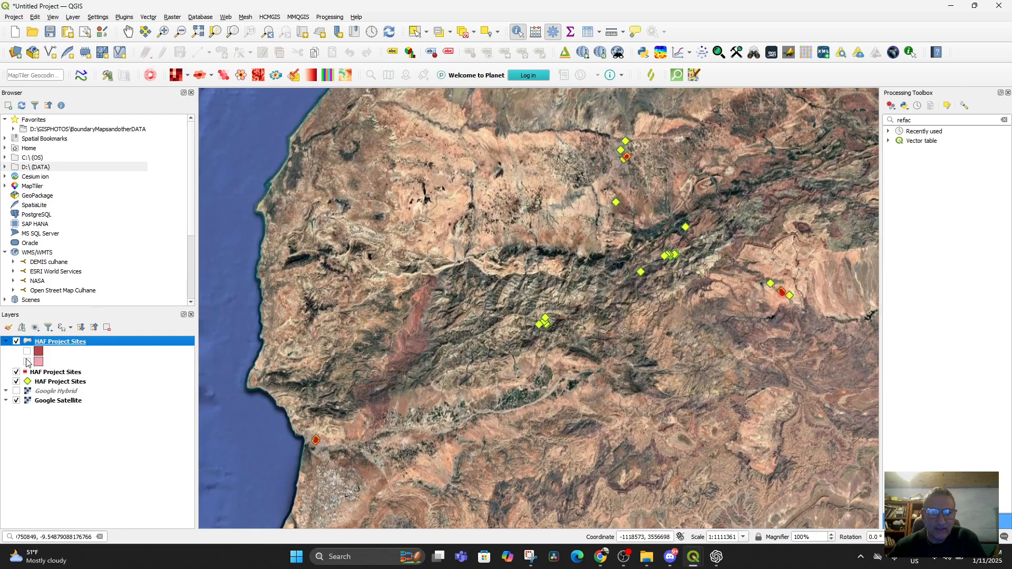
pyautogui.click(28, 362)
pyautogui.click(27, 362)
pyautogui.click(27, 362)
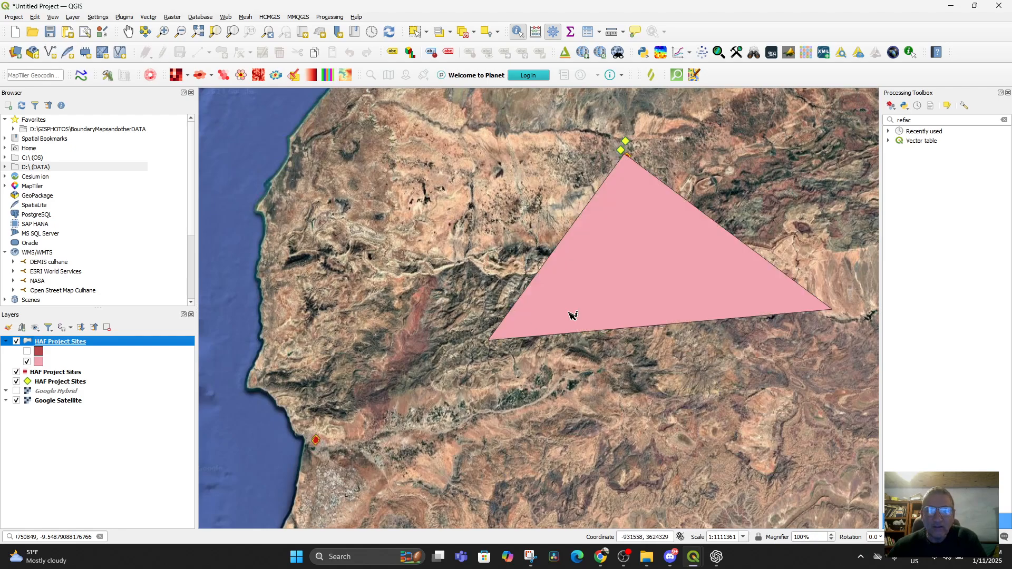
# Step: Open the polygon layer's symbology, switch to the Google Slides presentation and review slides 95 to 97 on making the study area polygon transparent
pyautogui.doubleClick(60, 341)
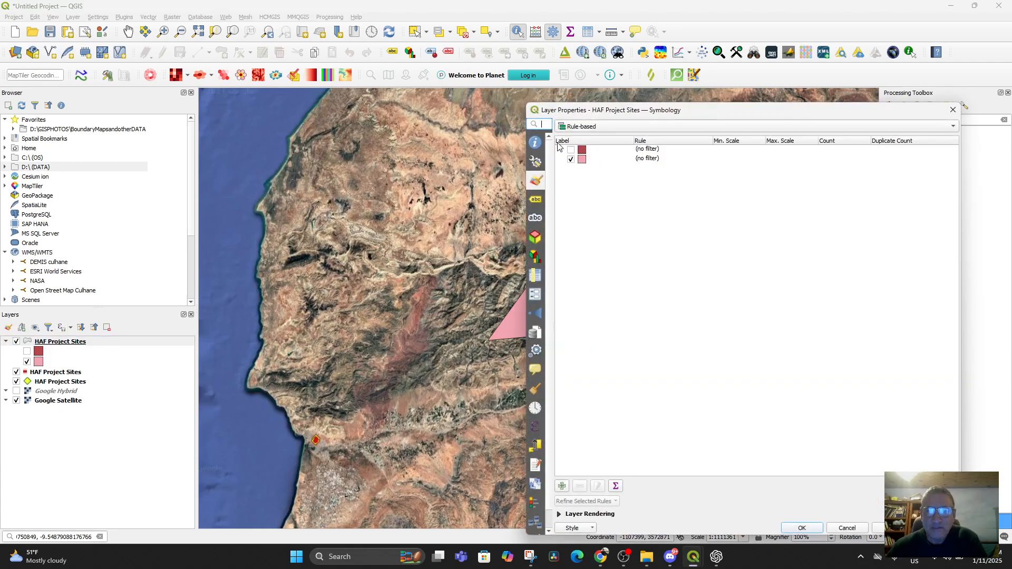
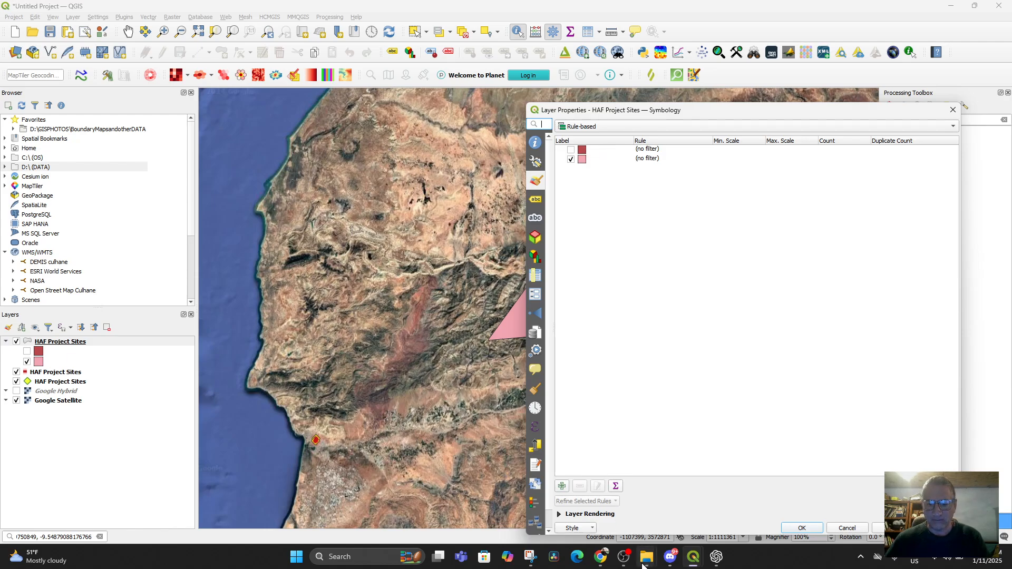
pyautogui.click(600, 557)
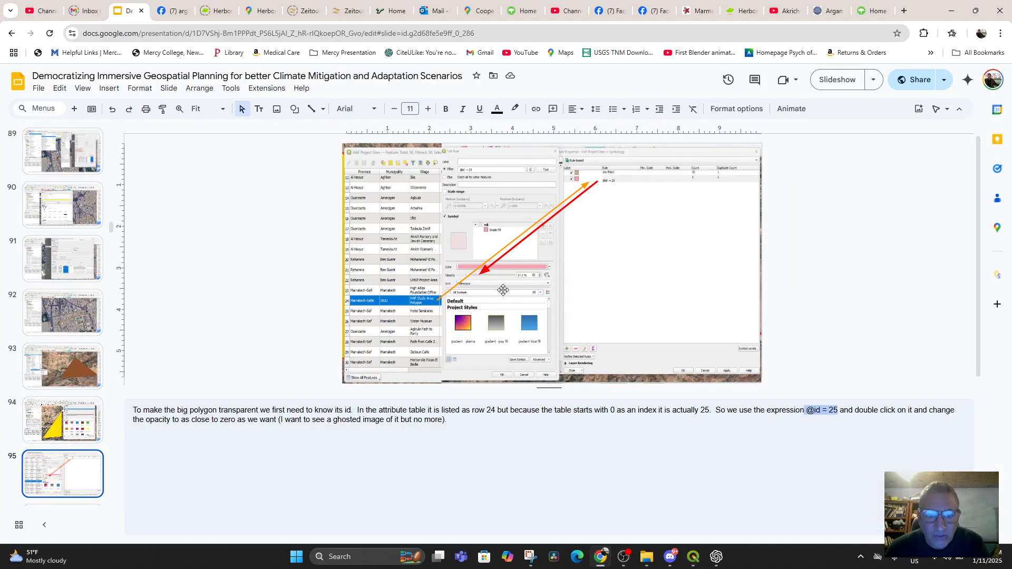
pyautogui.moveTo(548, 388); pyautogui.dragTo(556, 507)
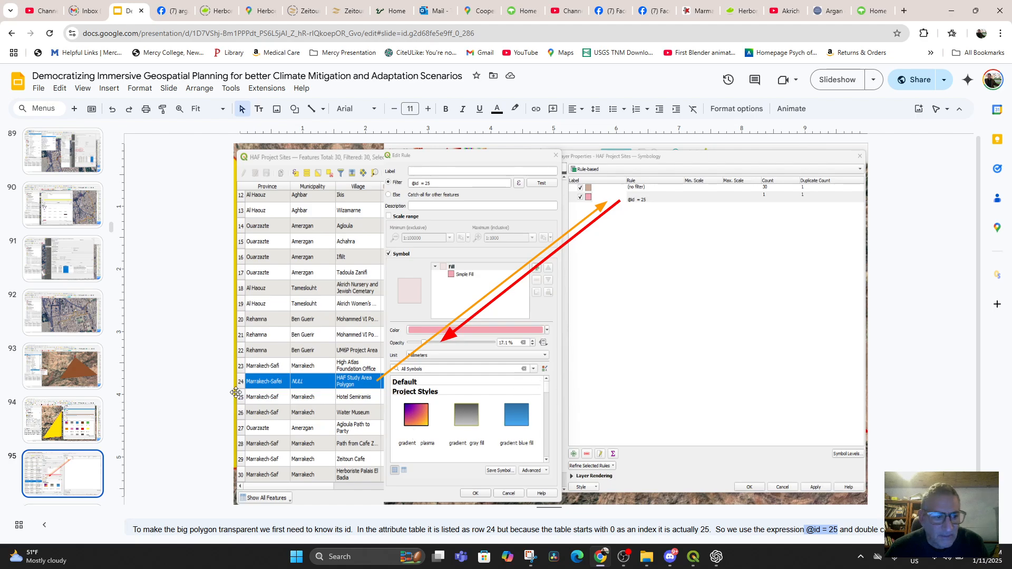
pyautogui.scroll(-1, 79, 448)
pyautogui.click(80, 475)
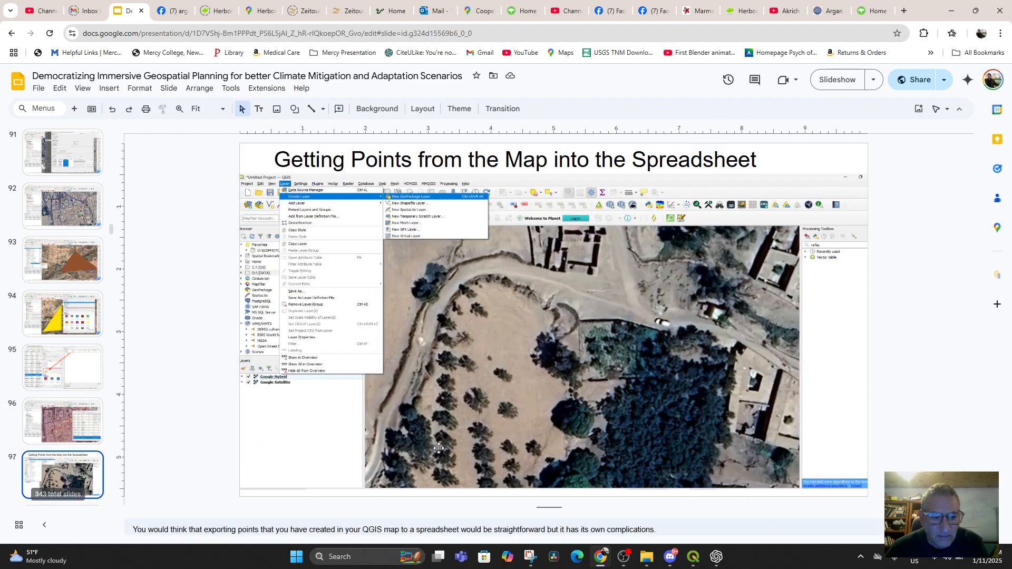
pyautogui.scroll(1, 439, 448)
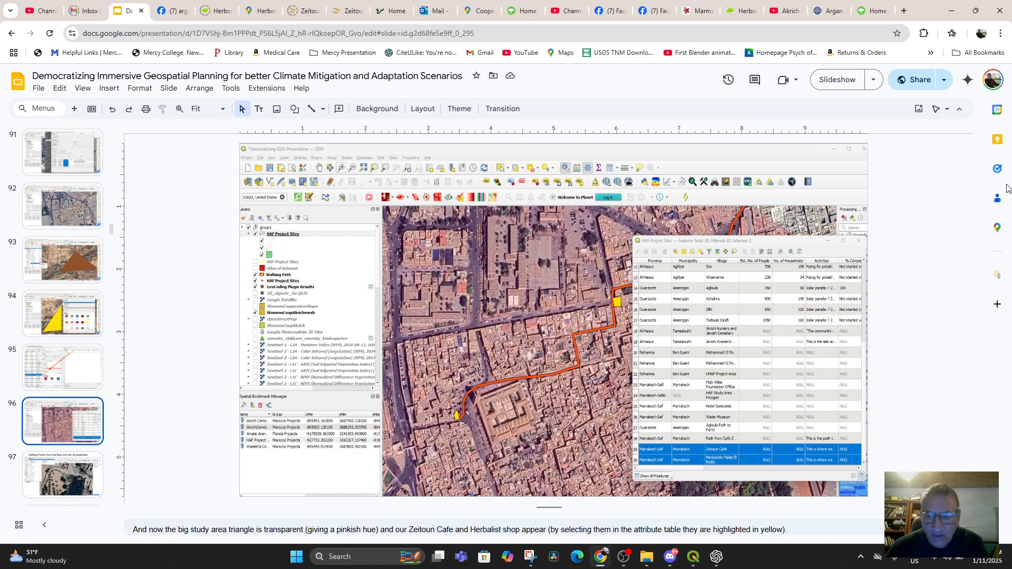
pyautogui.scroll(-1, 900, 266)
pyautogui.scroll(1, 889, 296)
pyautogui.moveTo(542, 510); pyautogui.dragTo(554, 467)
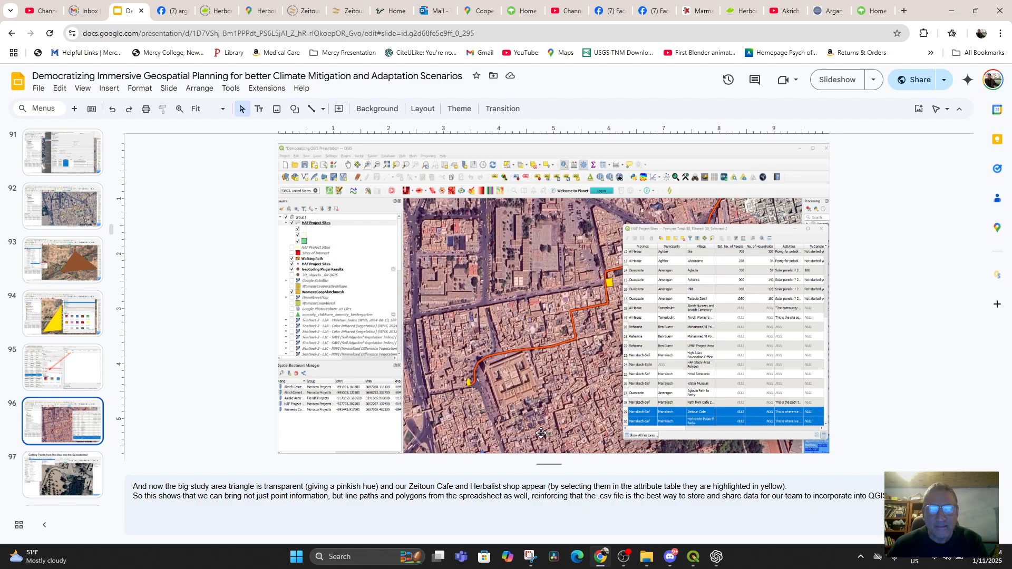
pyautogui.click(73, 379)
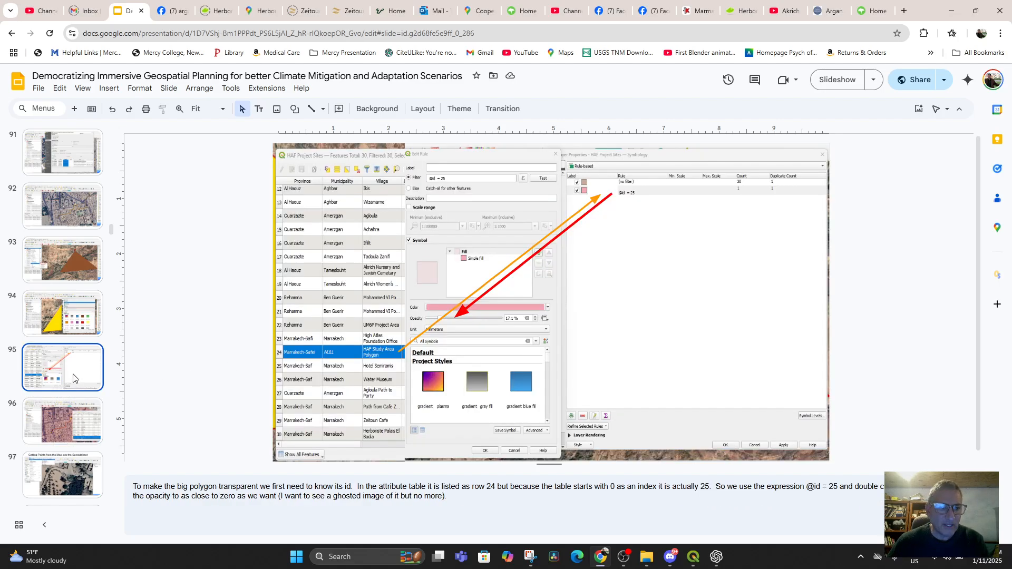
# Step: Switch back to QGIS and set the pink rule's symbol opacity to 53.2%
pyautogui.click(694, 560)
pyautogui.click(569, 495)
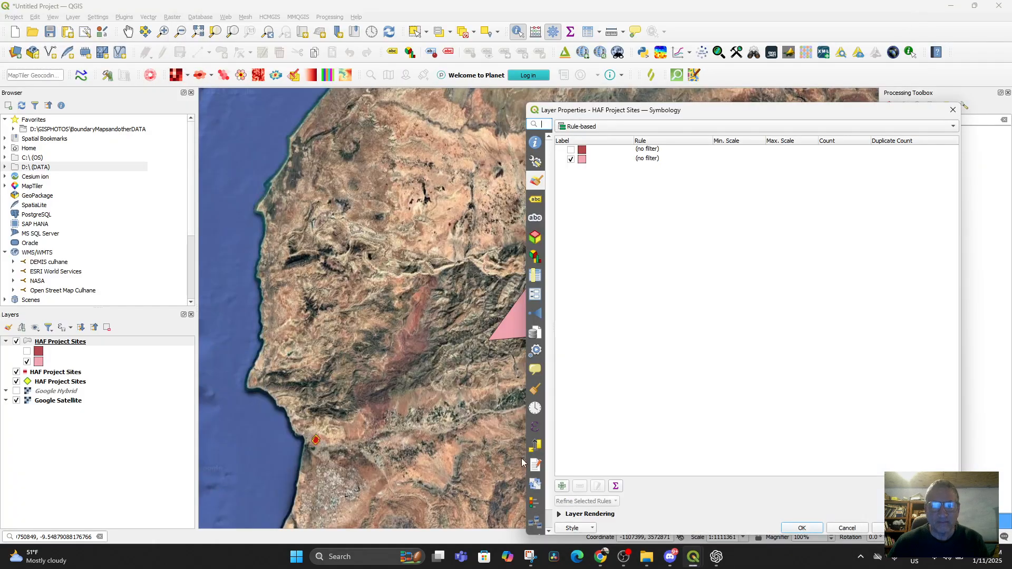
pyautogui.moveTo(636, 118); pyautogui.dragTo(862, 120)
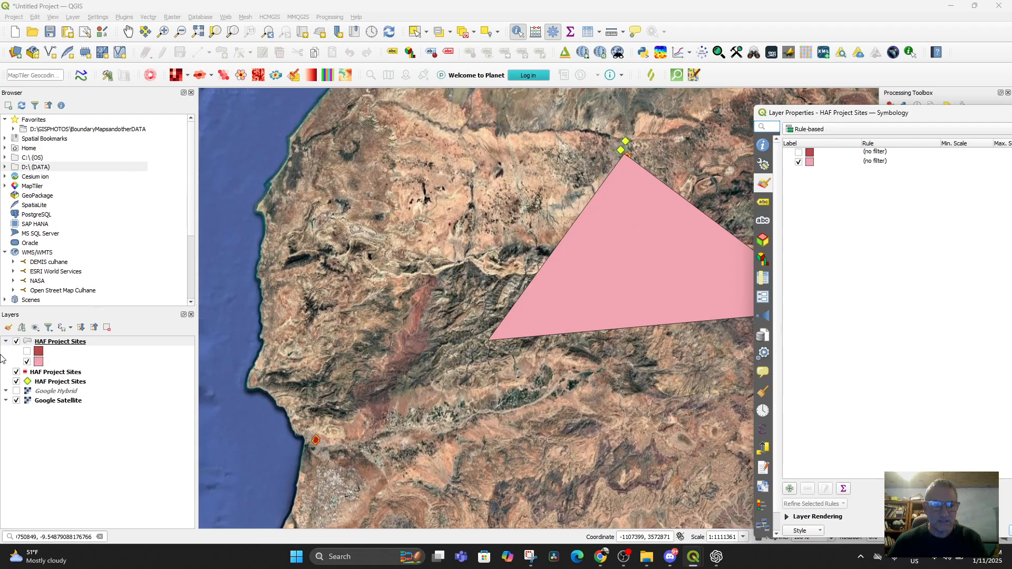
pyautogui.doubleClick(810, 161)
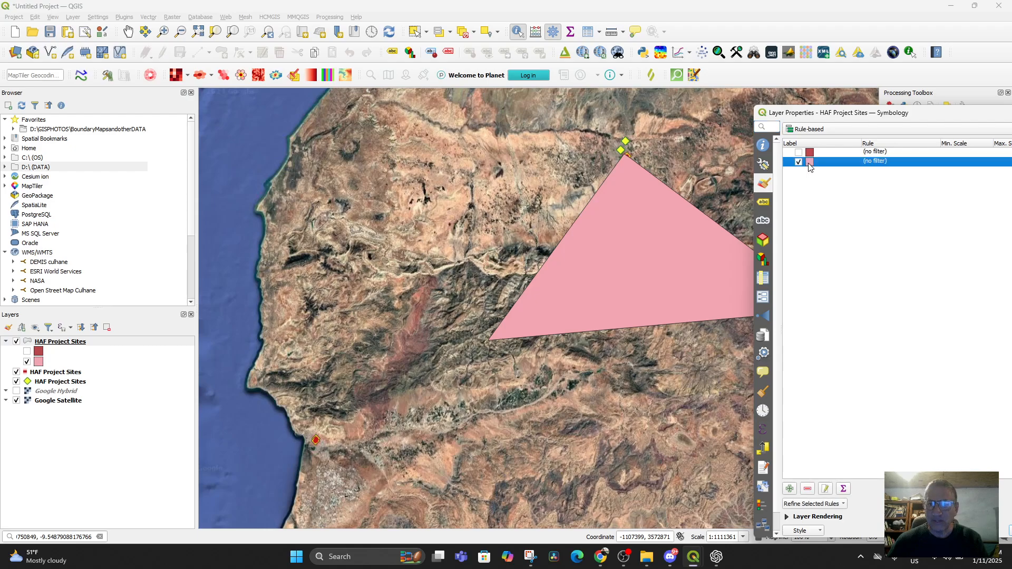
pyautogui.moveTo(664, 332)
pyautogui.mouseDown()
pyautogui.moveTo(642, 335)
pyautogui.moveTo(669, 336)
pyautogui.mouseUp()
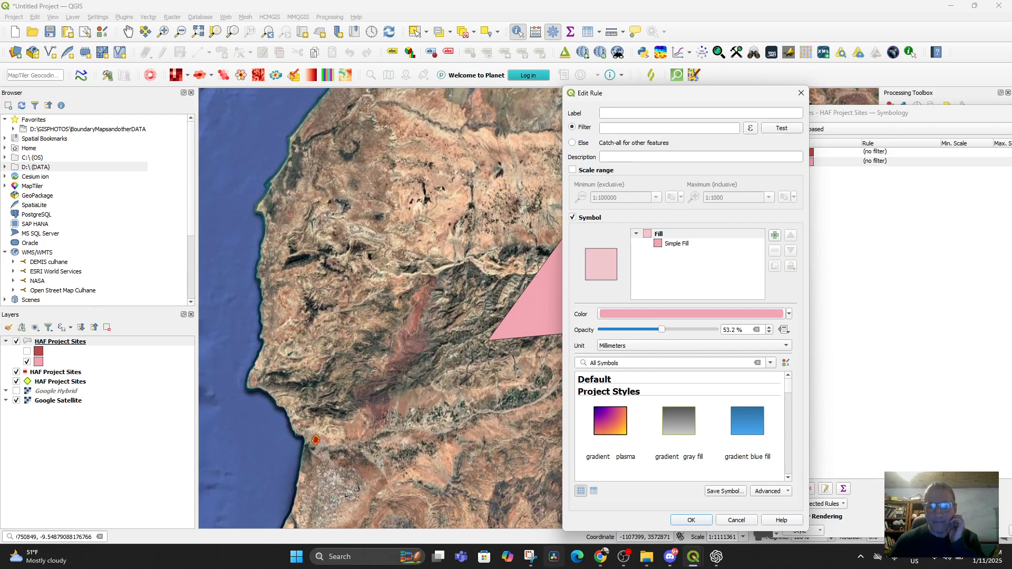
pyautogui.click(600, 556)
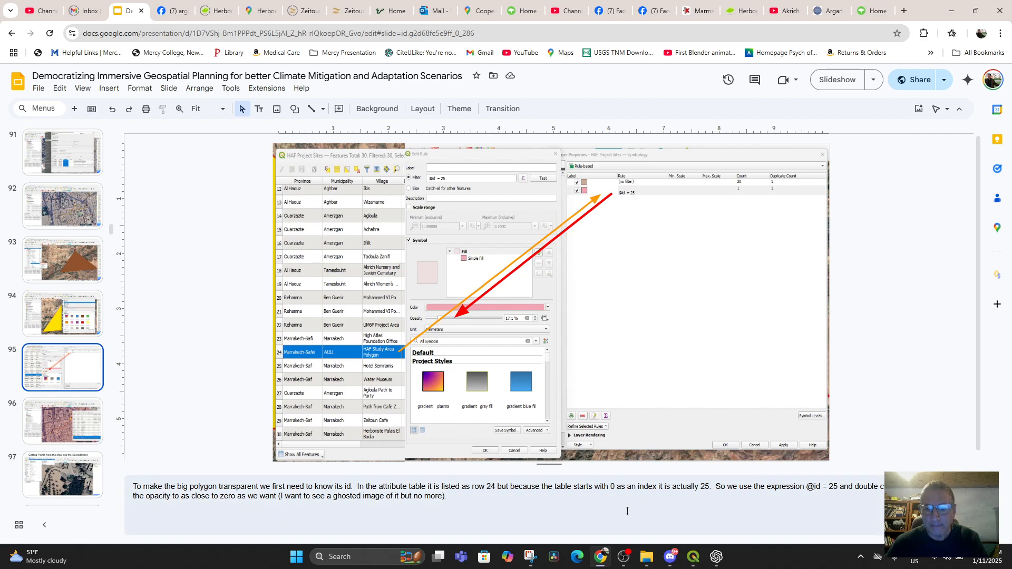
pyautogui.moveTo(693, 557)
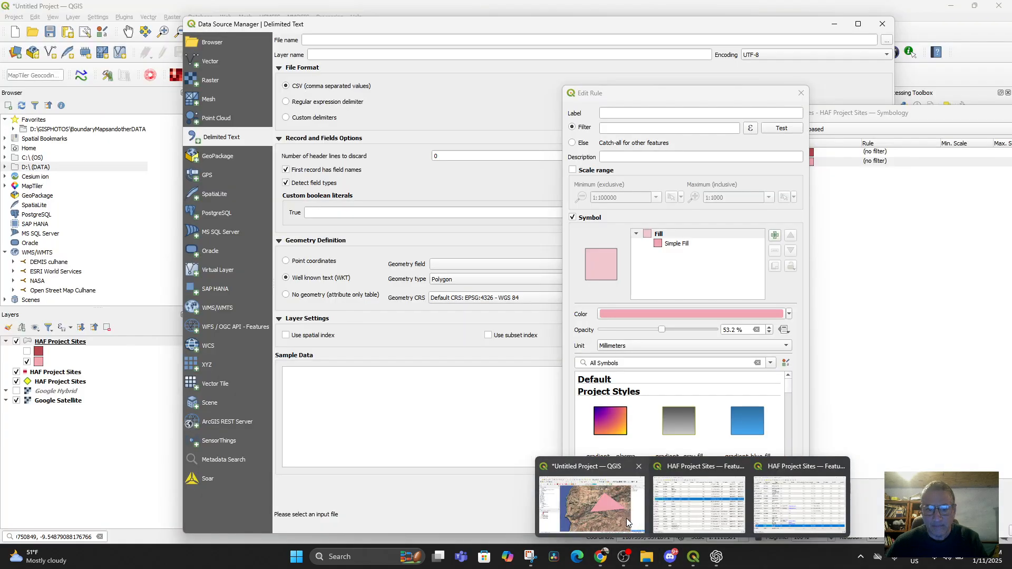
pyautogui.click(618, 510)
pyautogui.click(623, 129)
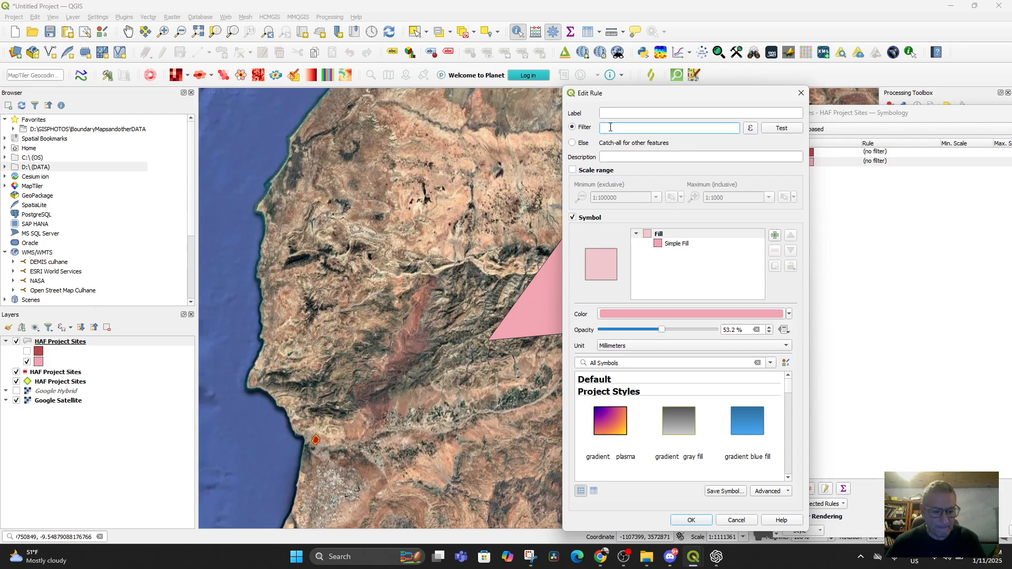
pyautogui.click(776, 131)
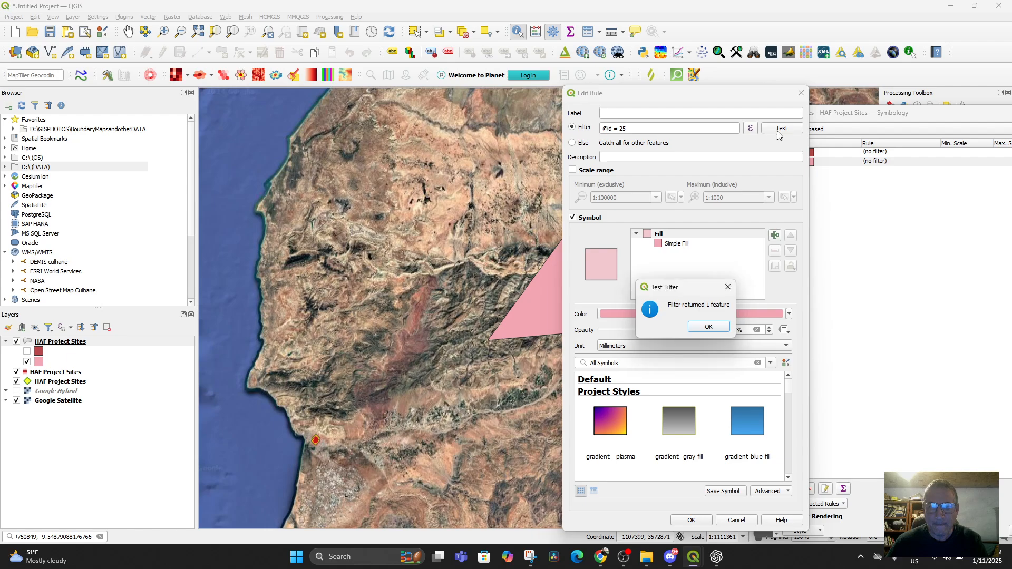
pyautogui.click(708, 327)
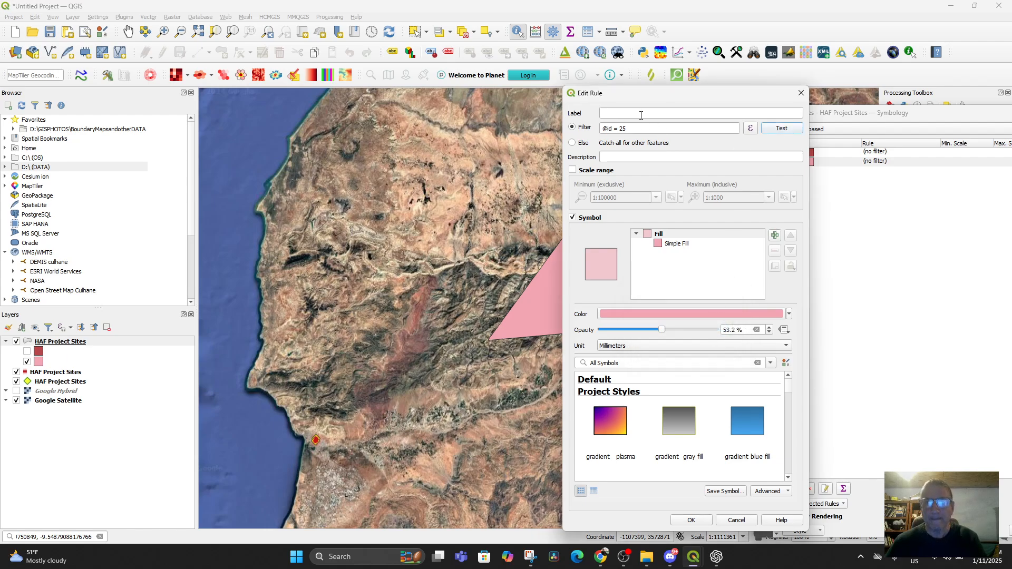
pyautogui.moveTo(644, 94); pyautogui.dragTo(656, 97)
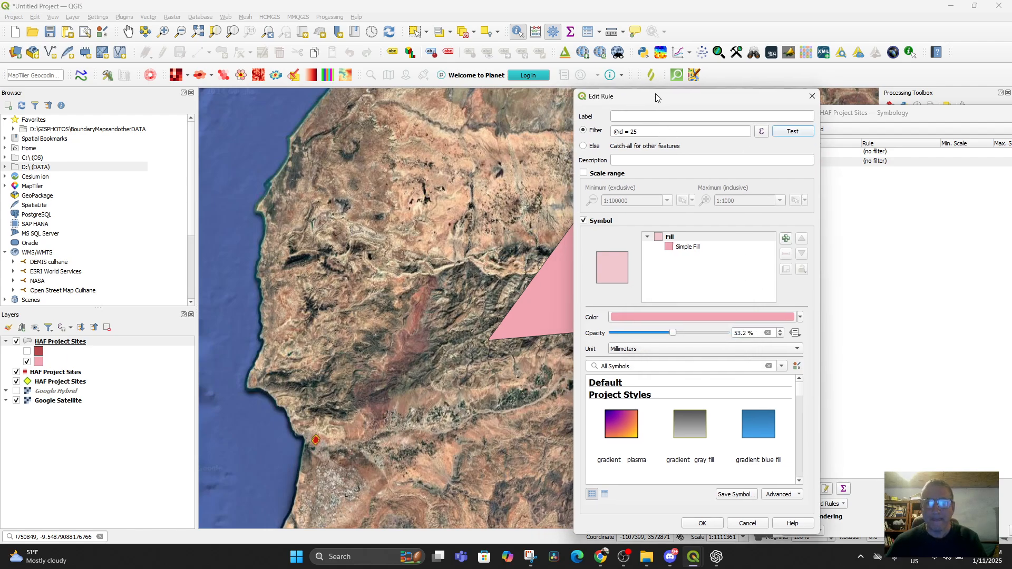
pyautogui.click(582, 147)
pyautogui.click(583, 130)
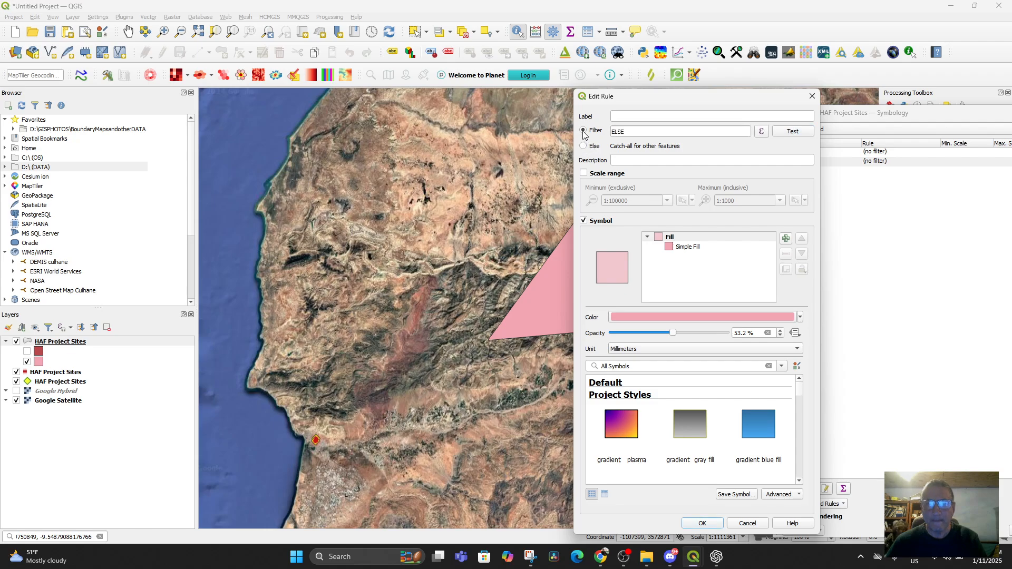
pyautogui.write('@id = 25')
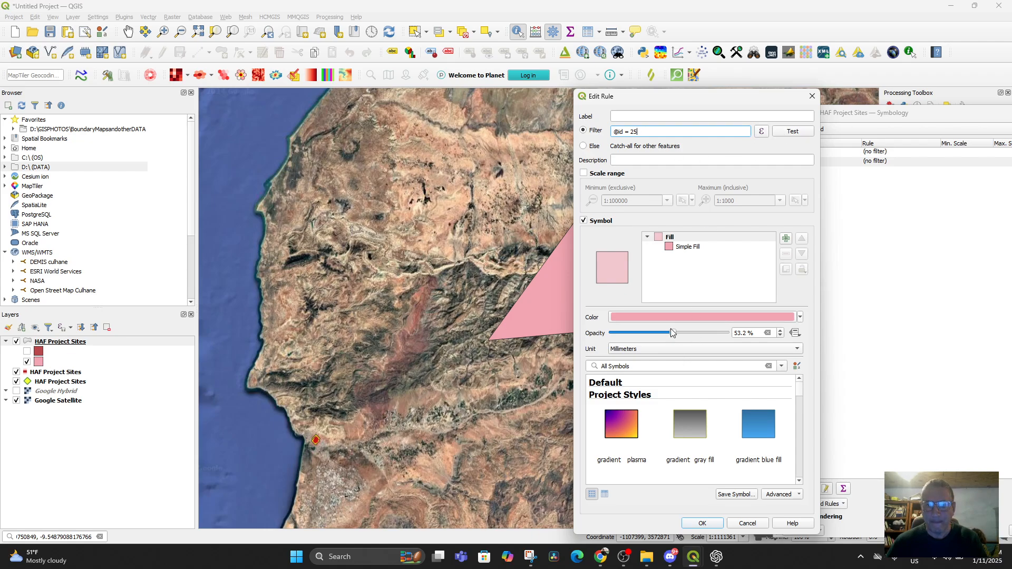
# Step: Accept the edited rule, apply it to the map and accept the polygon layer's properties
pyautogui.moveTo(715, 556)
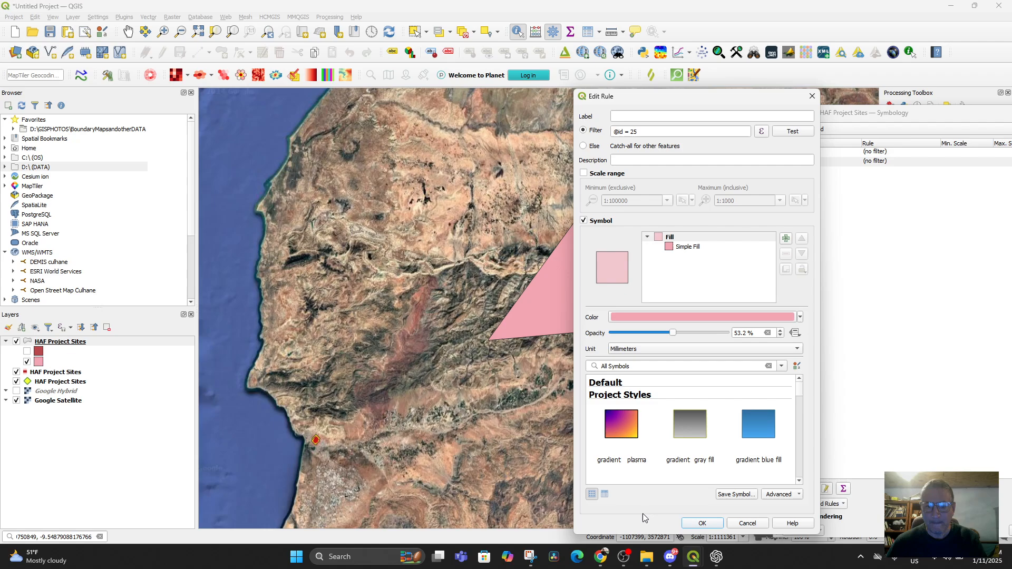
pyautogui.click(701, 523)
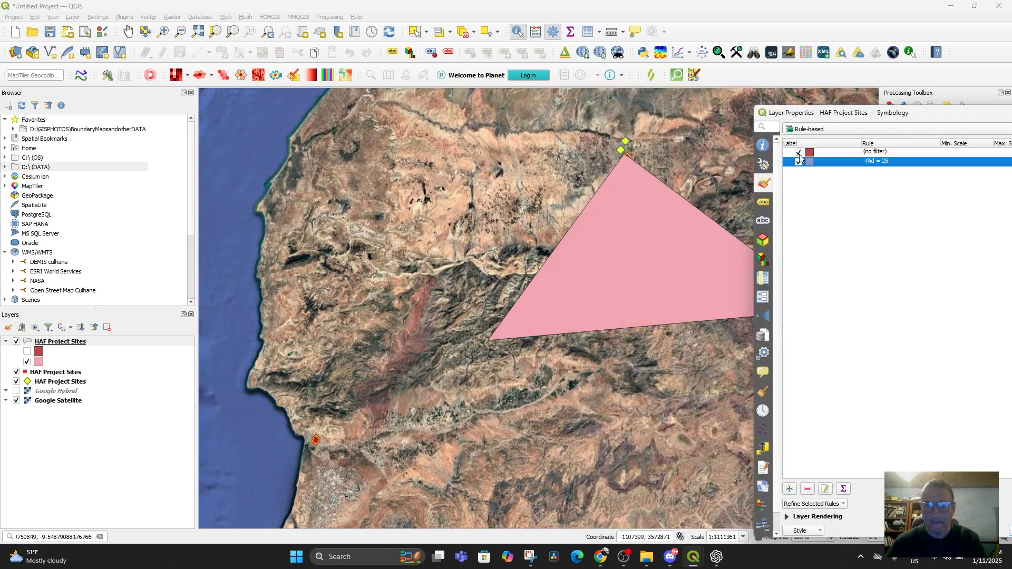
pyautogui.moveTo(820, 113); pyautogui.dragTo(641, 41)
pyautogui.click(940, 459)
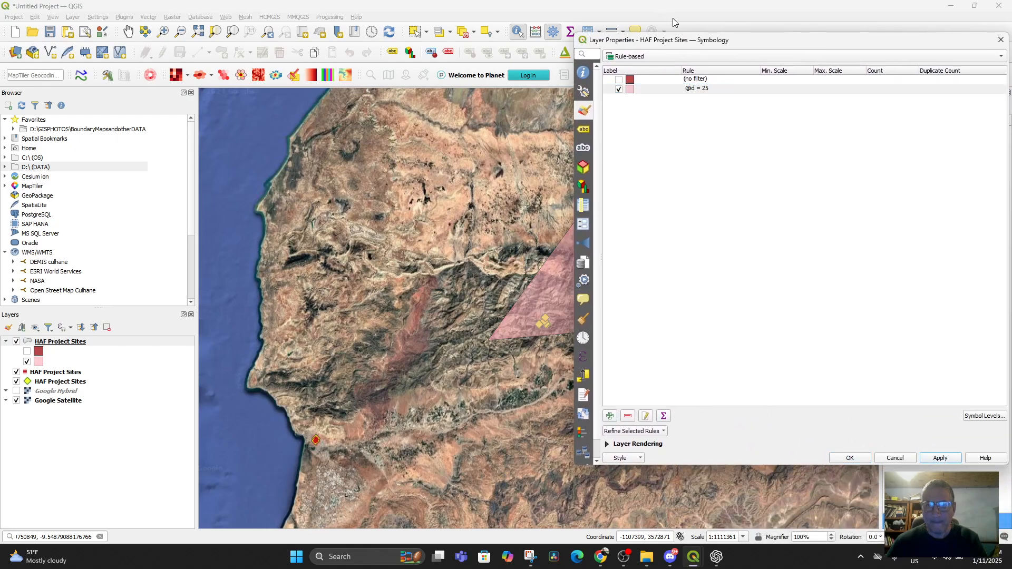
pyautogui.moveTo(708, 45); pyautogui.dragTo(929, 77)
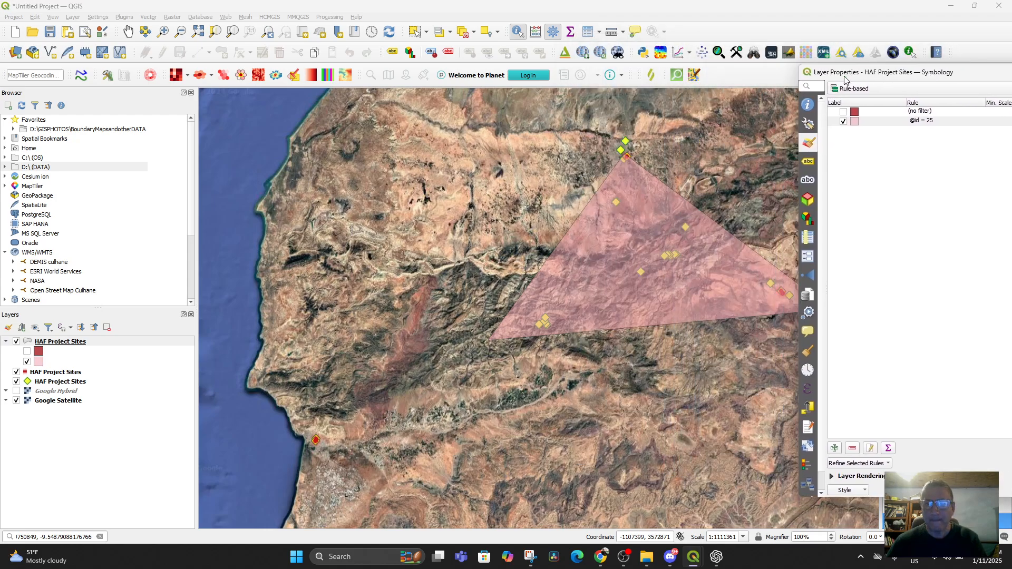
pyautogui.moveTo(847, 76); pyautogui.dragTo(574, 41)
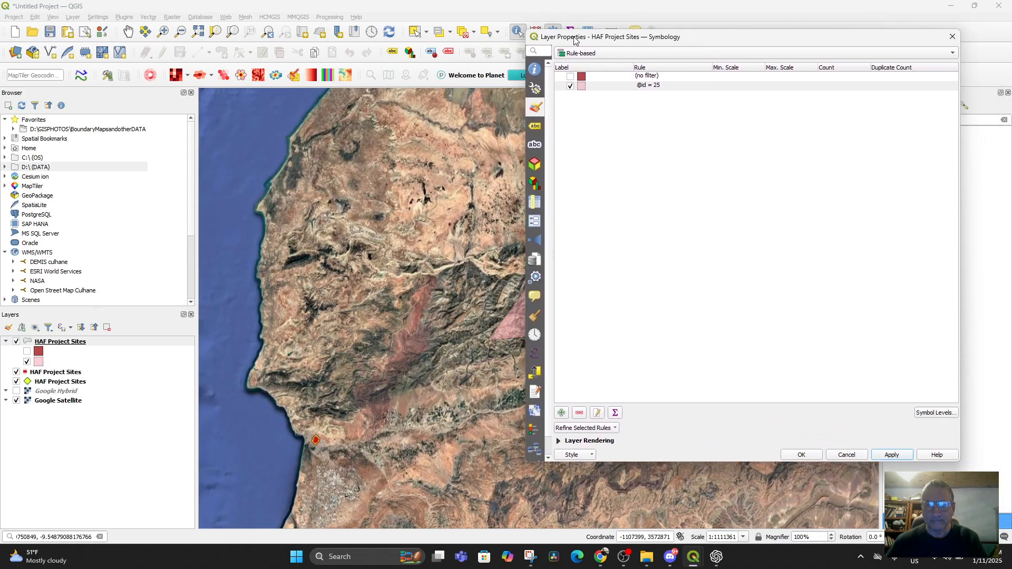
pyautogui.click(801, 455)
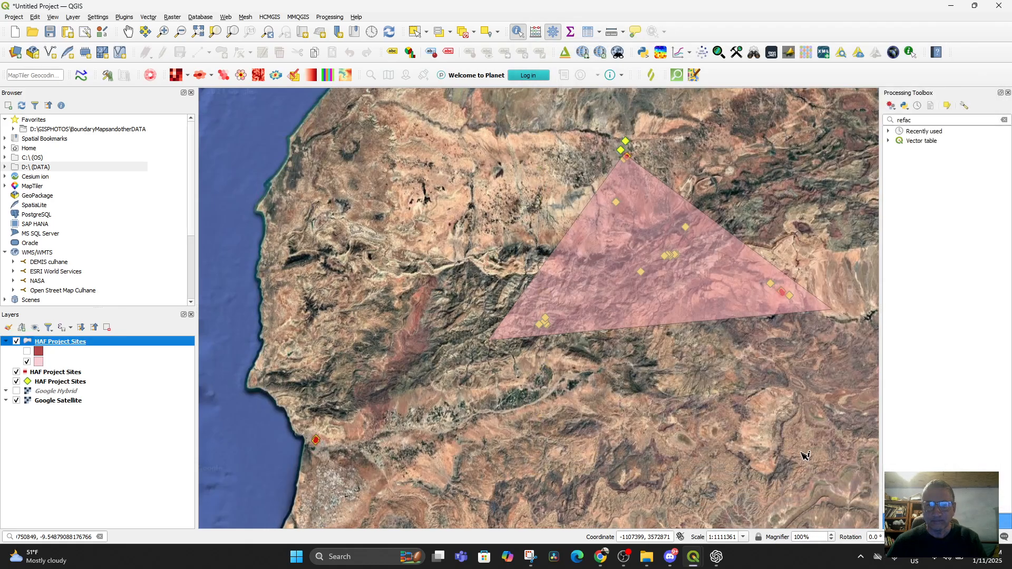
# Step: Open the polygon layer's attribute table, select the Trinket Stall record in row 32 and zoom the map to it
pyautogui.rightClick(59, 343)
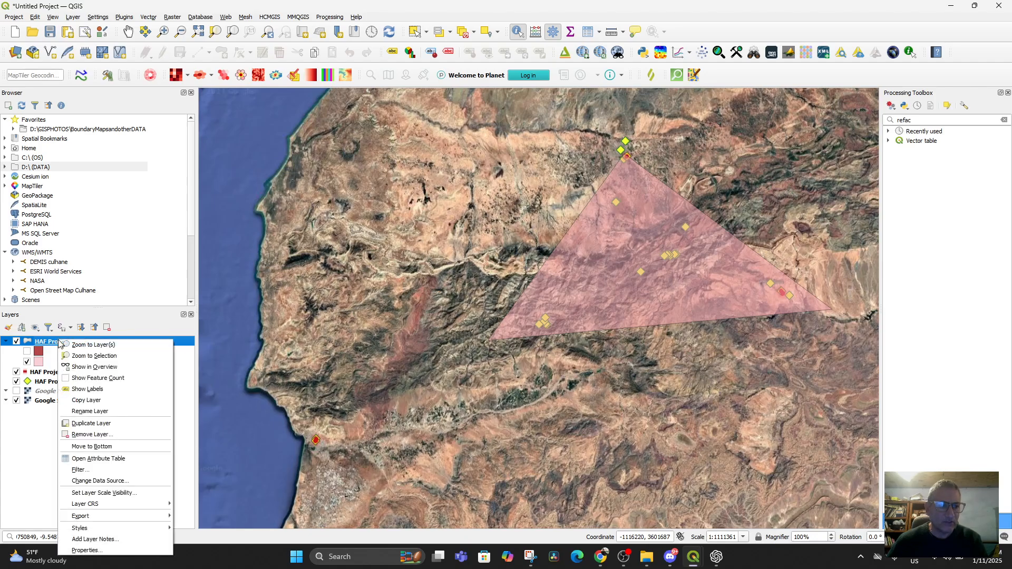
pyautogui.click(125, 460)
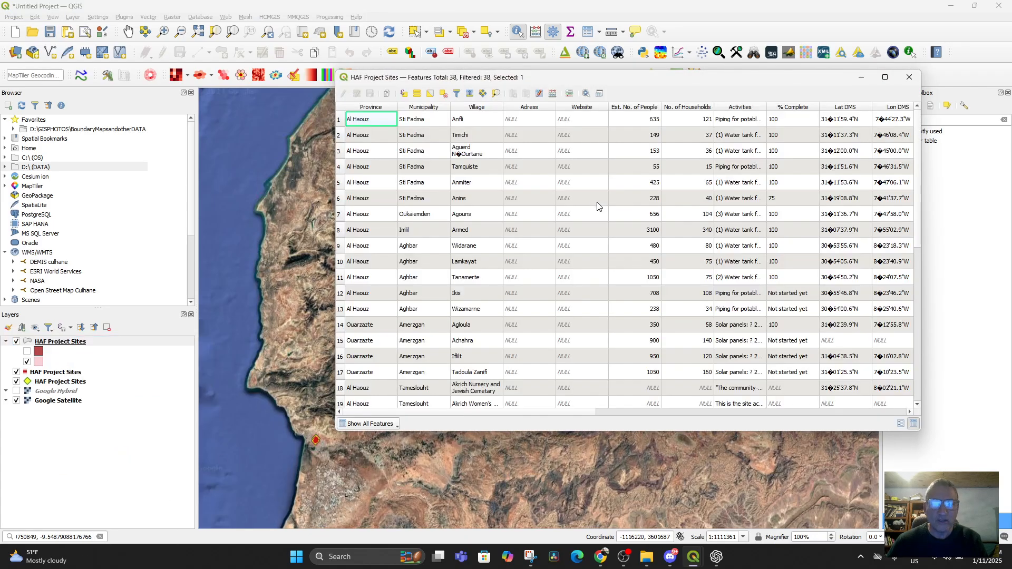
pyautogui.scroll(-5, 509, 275)
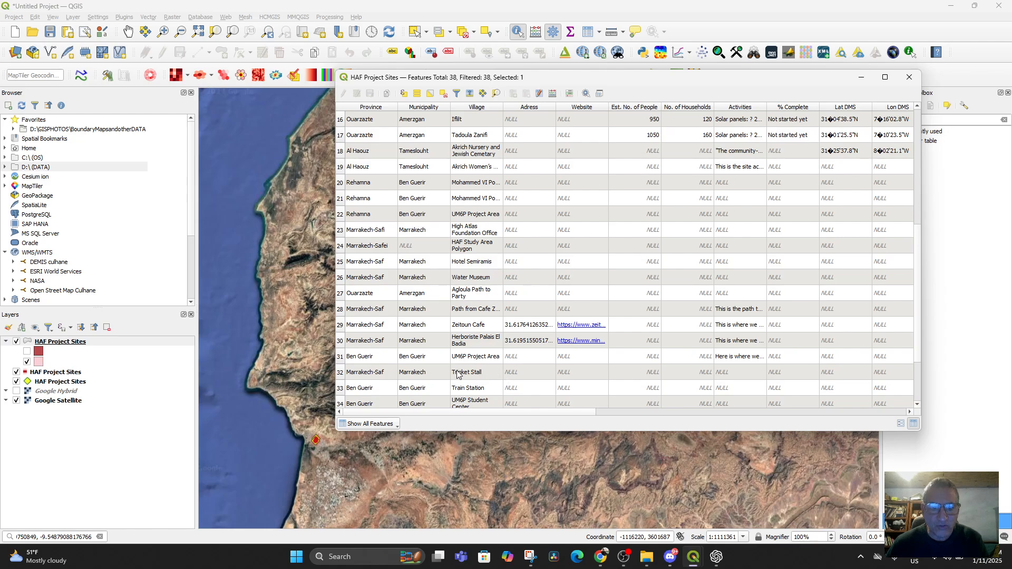
pyautogui.click(348, 375)
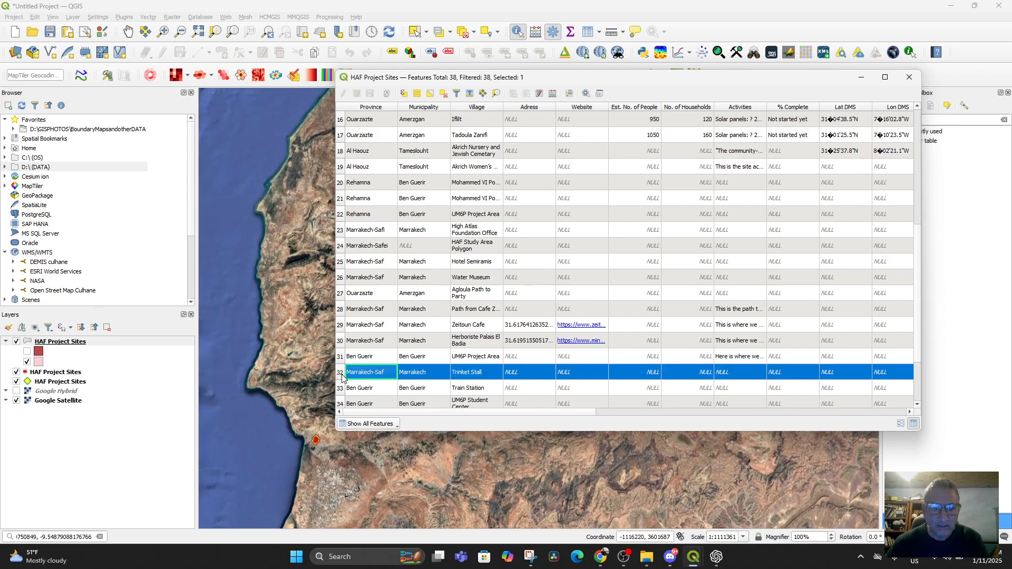
pyautogui.rightClick(405, 377)
pyautogui.click(440, 399)
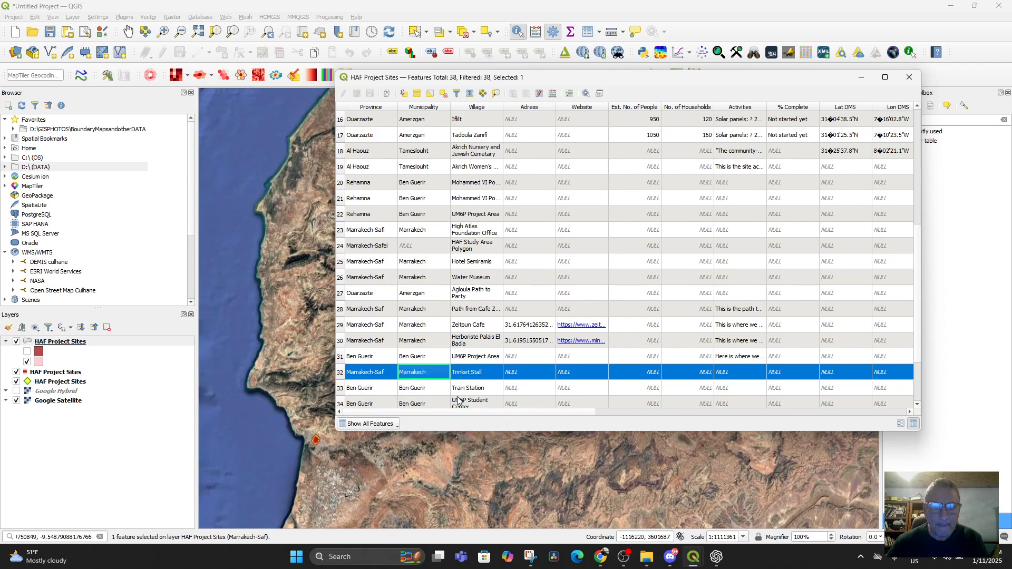
# Step: Examine the map around the Trinket Stall at several scales and toggle the dark red rule on and off to look for the stall's polygon
pyautogui.moveTo(581, 77); pyautogui.dragTo(820, 456)
pyautogui.scroll(-4, 638, 340)
pyautogui.moveTo(634, 375); pyautogui.dragTo(566, 326)
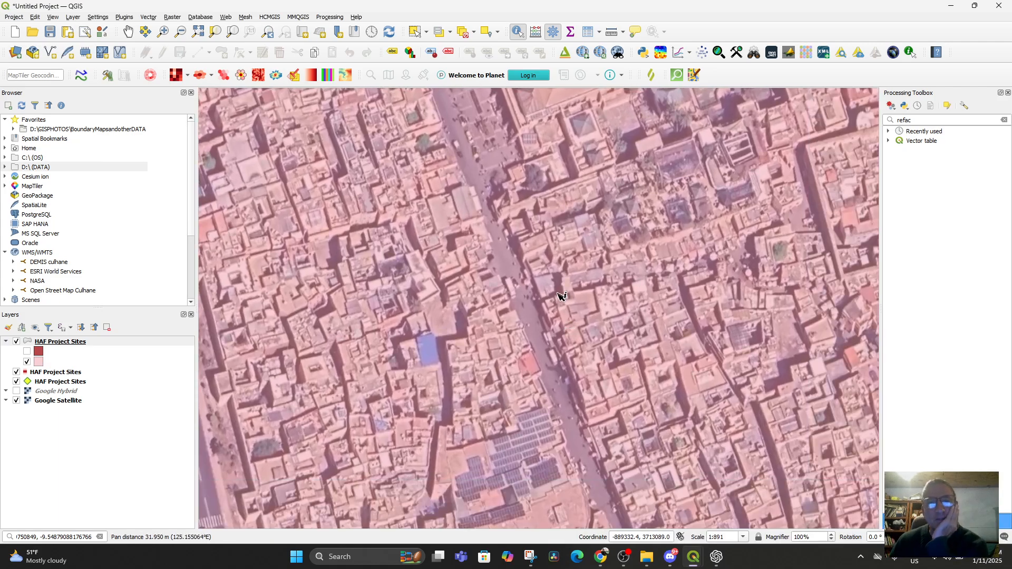
pyautogui.scroll(-3, 519, 295)
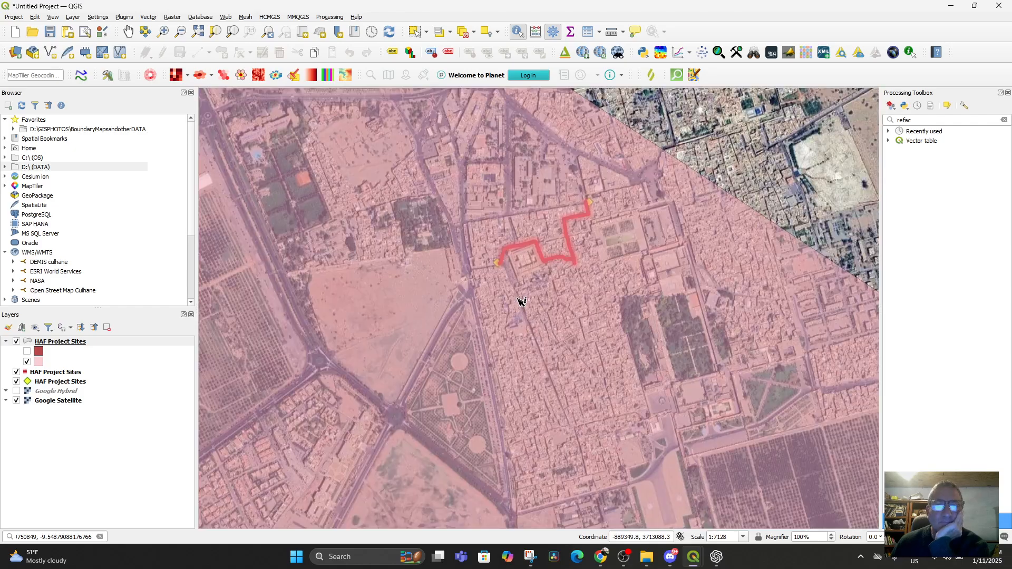
pyautogui.scroll(4, 520, 302)
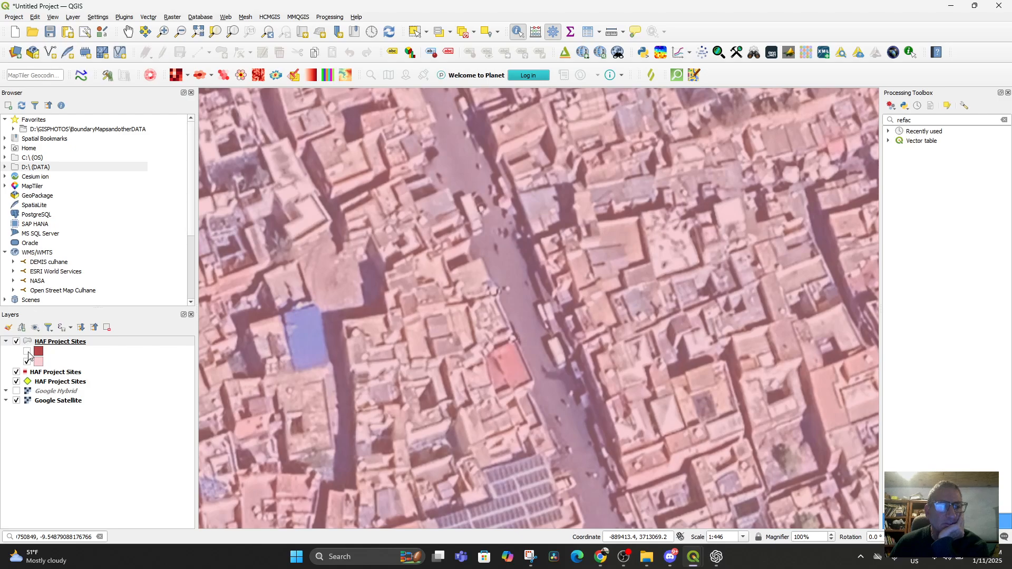
pyautogui.click(27, 352)
pyautogui.click(27, 352)
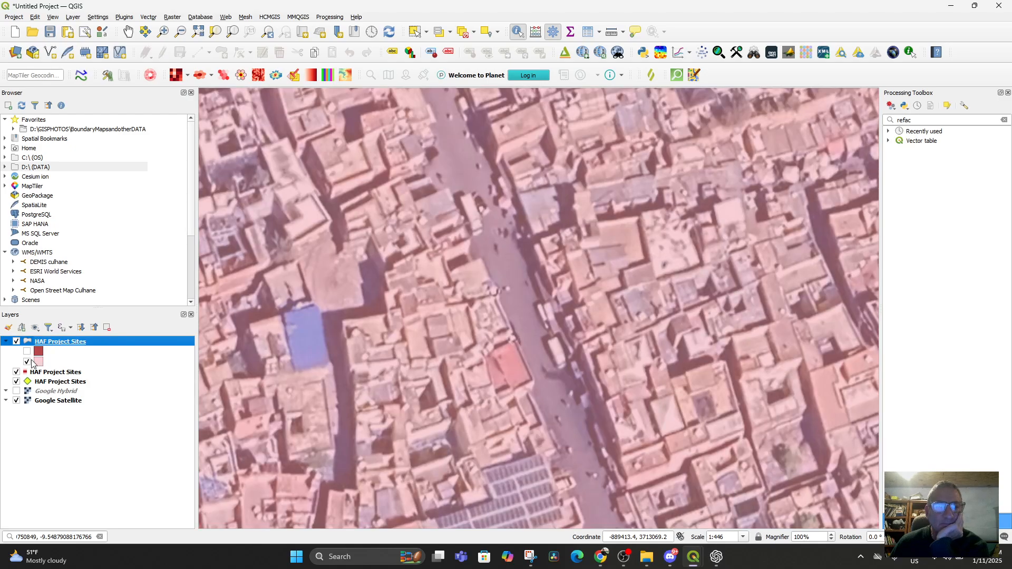
# Step: Toggle the pink rule off and on, and turn the dark red rule back on
pyautogui.click(28, 362)
pyautogui.click(28, 362)
pyautogui.click(27, 351)
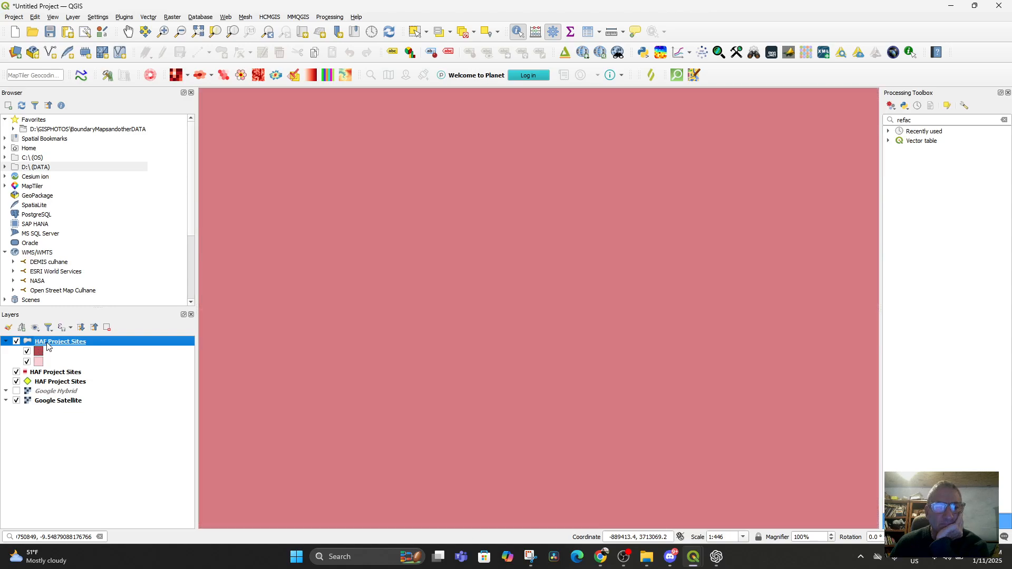
# Step: Open the polygon layer's attribute table and examine the Trinket Stall record's coordinate and WKT columns
pyautogui.rightClick(47, 346)
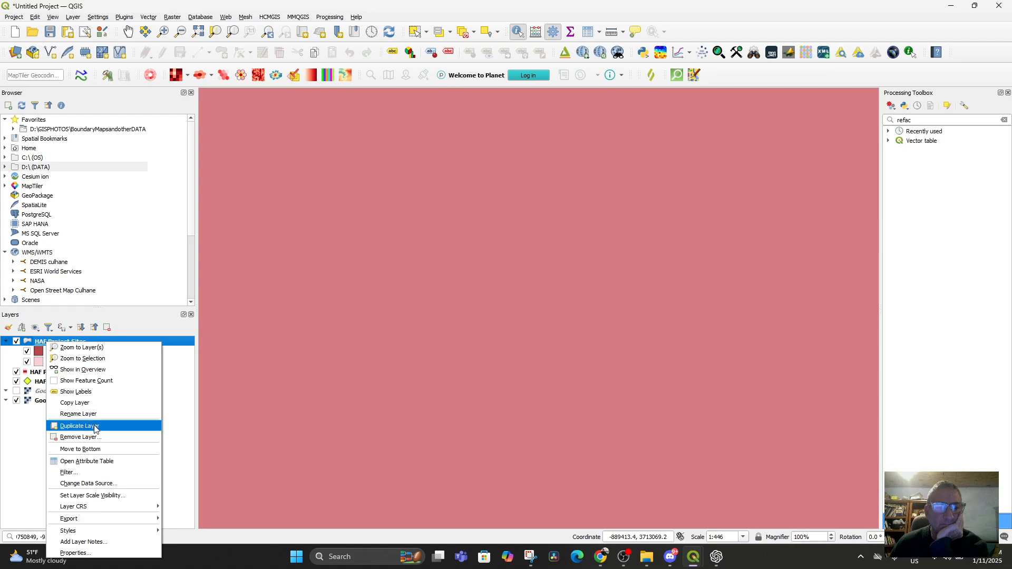
pyautogui.click(100, 460)
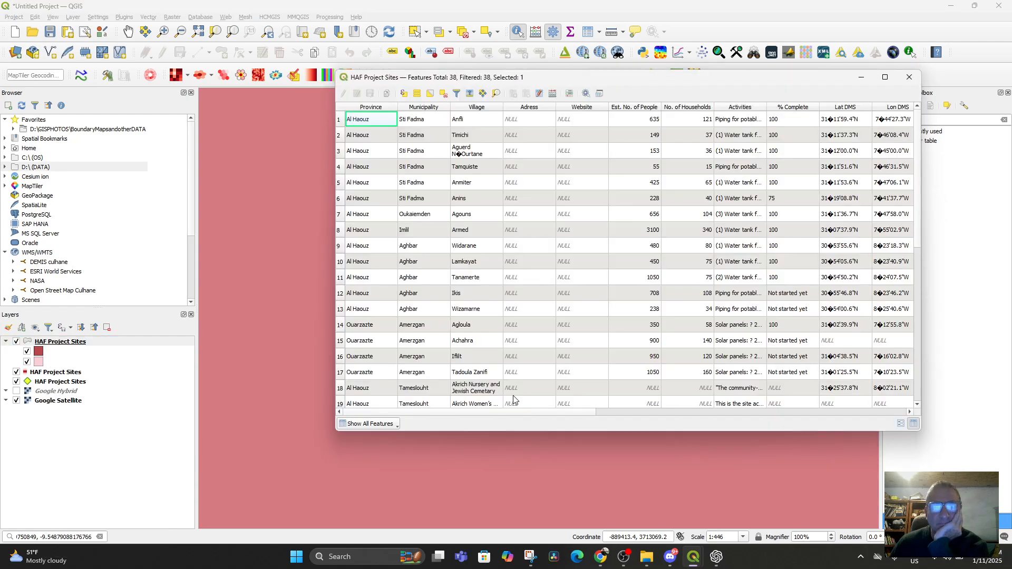
pyautogui.scroll(-7, 514, 260)
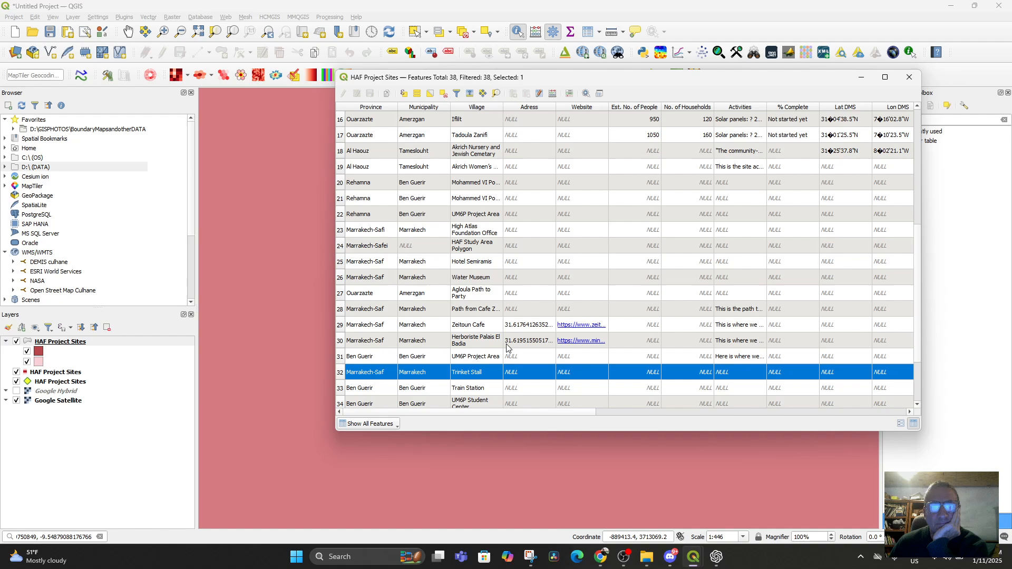
pyautogui.moveTo(361, 413); pyautogui.dragTo(482, 452)
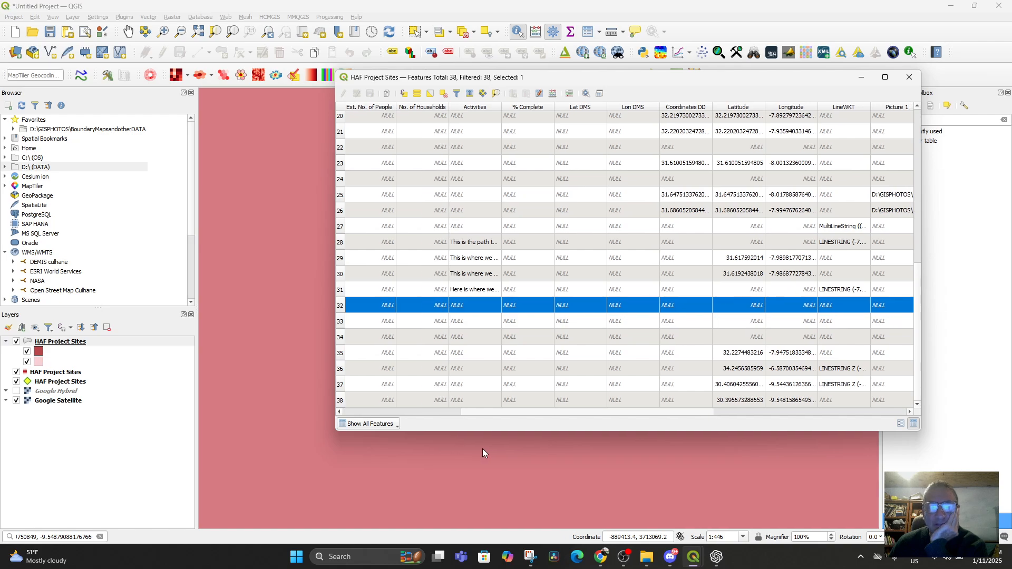
pyautogui.click(909, 77)
pyautogui.click(711, 245)
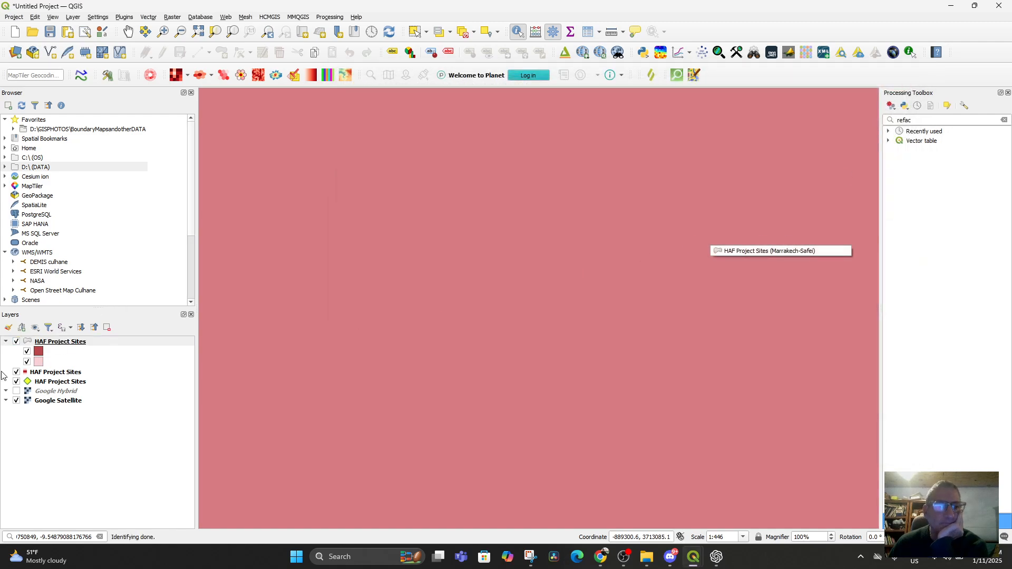
# Step: Remove the rule-styled HAF Project Sites polygon layer from the project
pyautogui.click(48, 343)
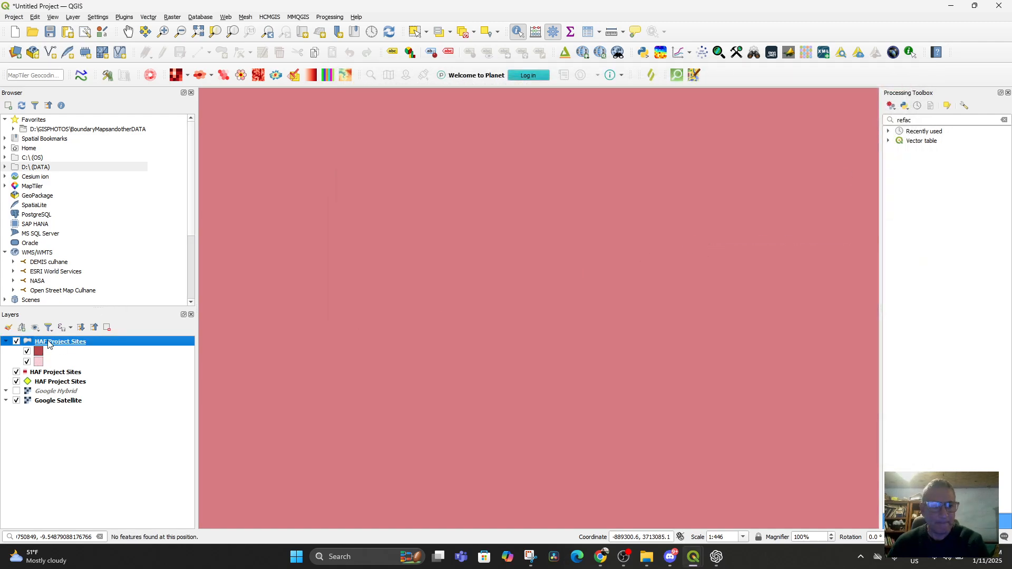
pyautogui.rightClick(48, 344)
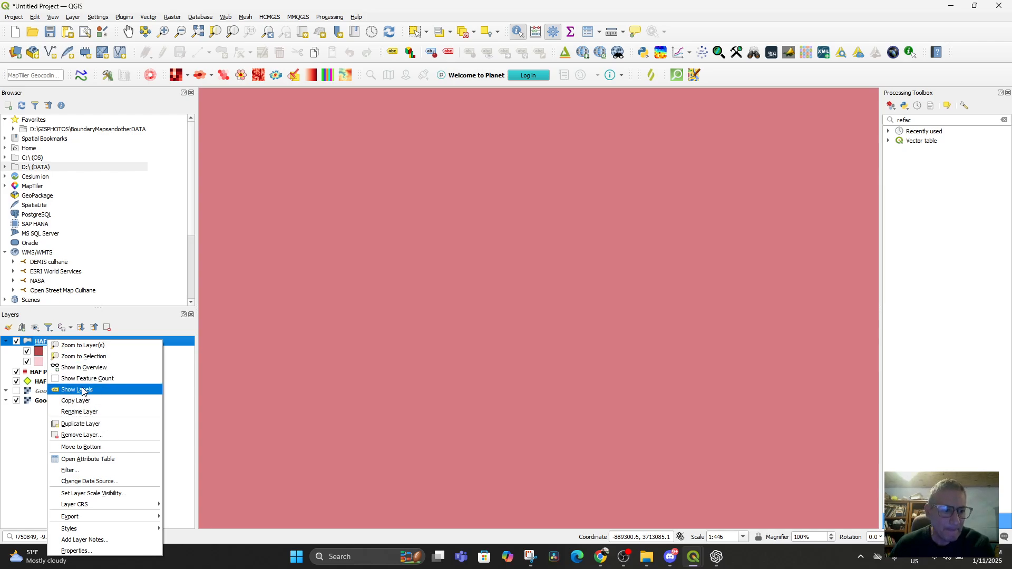
pyautogui.click(84, 435)
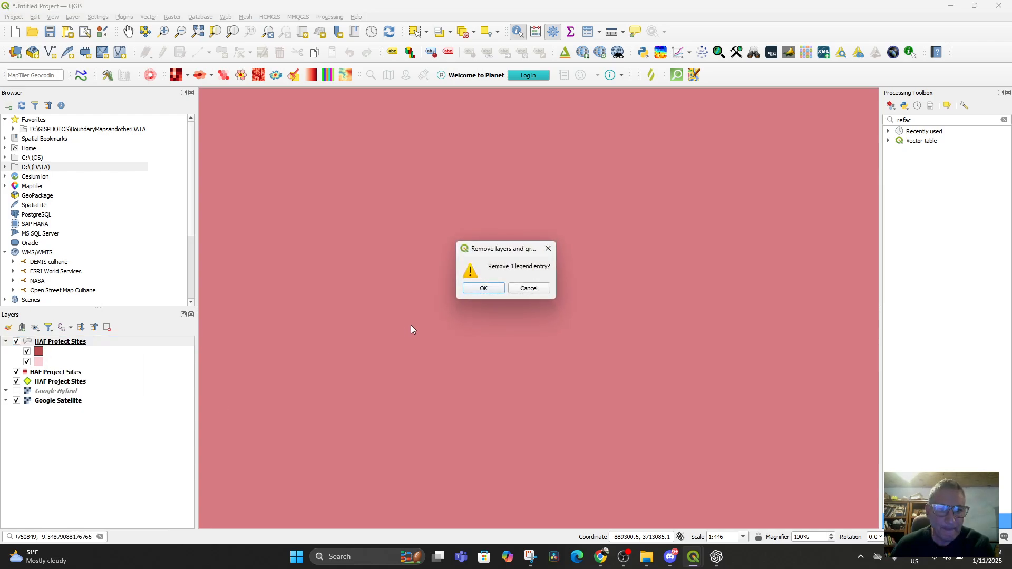
pyautogui.click(484, 289)
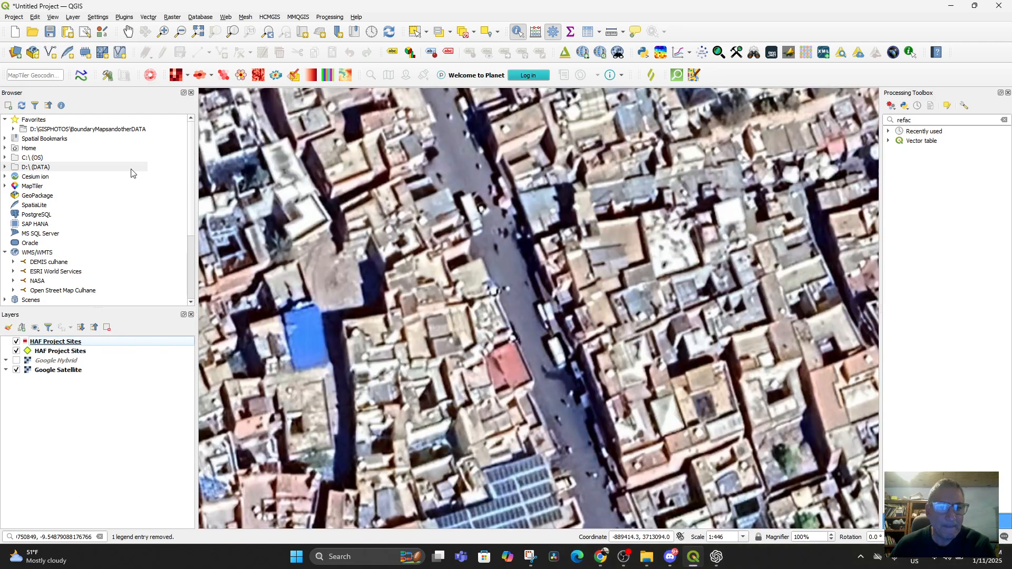
# Step: Start adding a delimited text layer and choose HAF Project Sites.csv as its source file
pyautogui.scroll(-3, 366, 265)
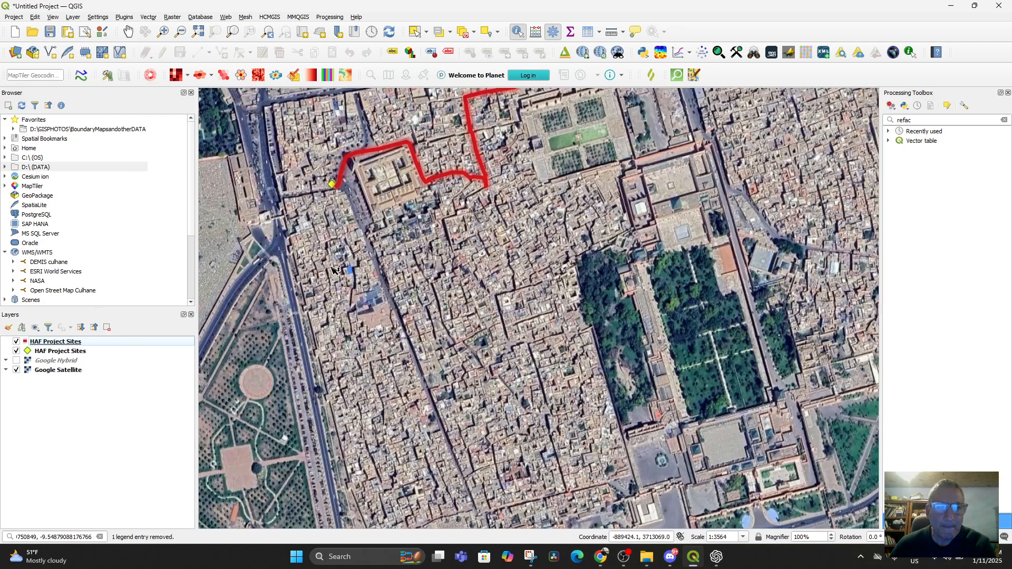
pyautogui.moveTo(335, 270); pyautogui.dragTo(345, 369)
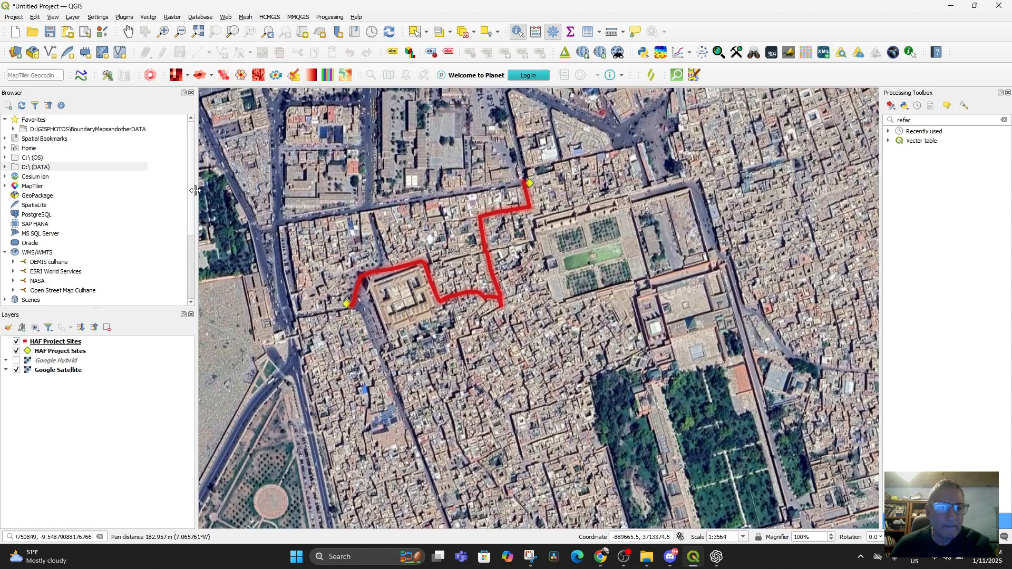
pyautogui.click(73, 17)
pyautogui.moveTo(97, 51)
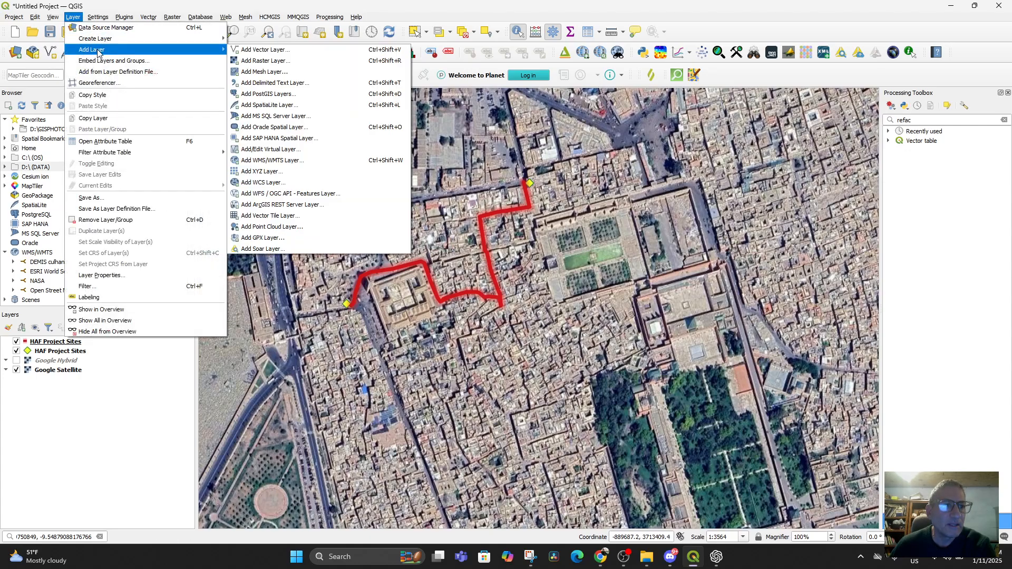
pyautogui.click(303, 82)
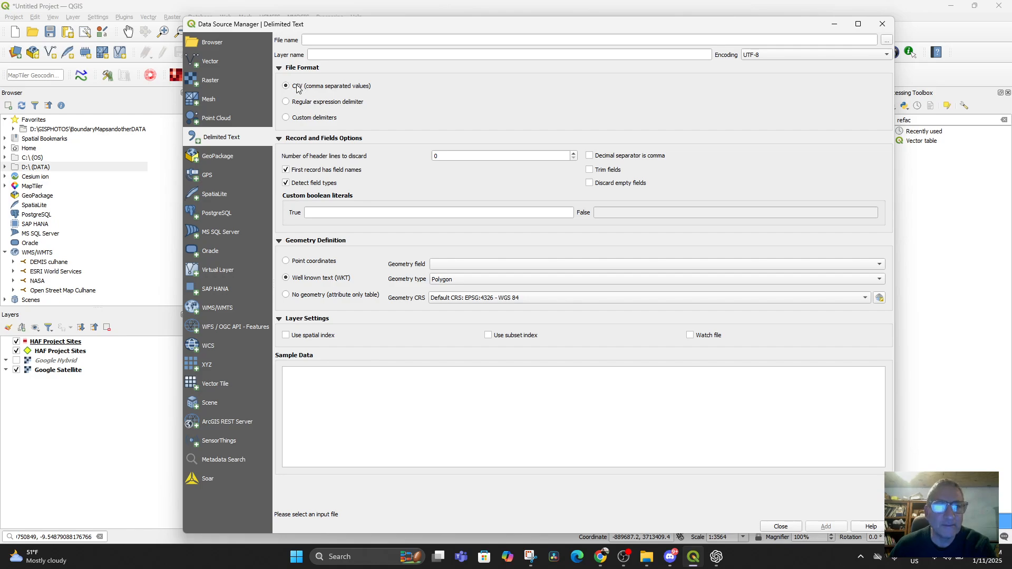
pyautogui.click(887, 40)
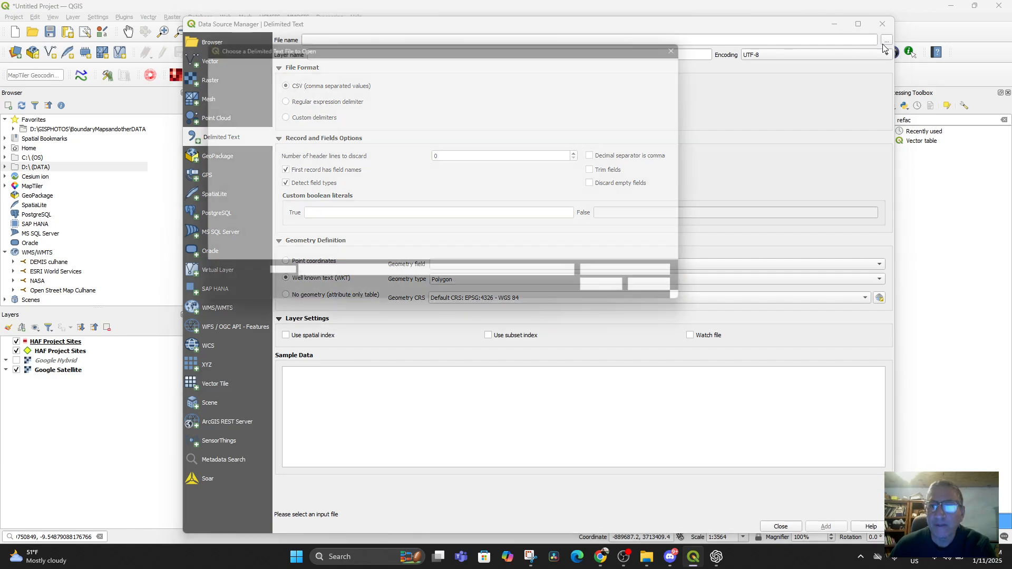
pyautogui.doubleClick(305, 177)
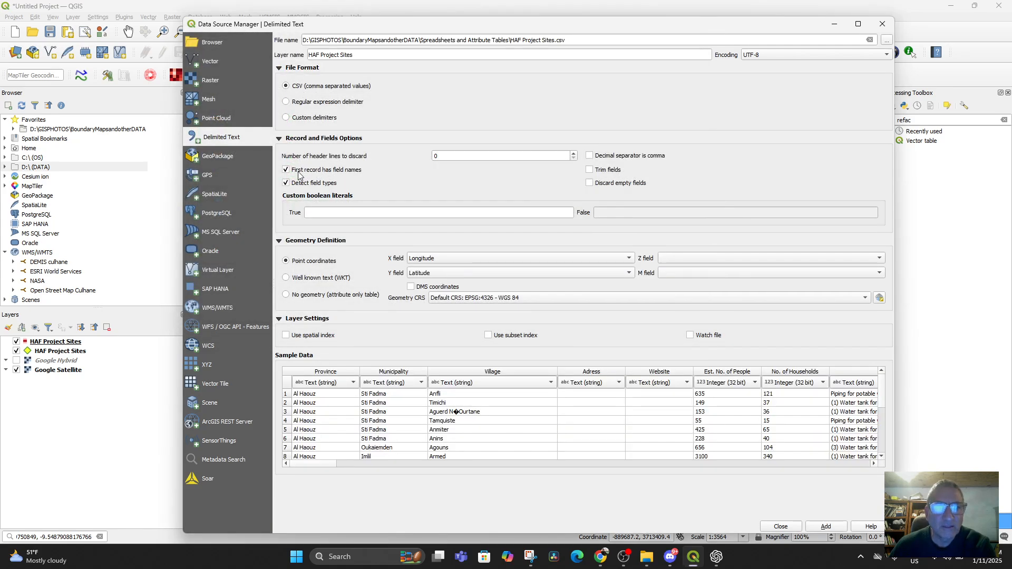
# Step: Define the geometry as well known text from the PolygonWKT field, with the geometry type set to Detect
pyautogui.click(286, 278)
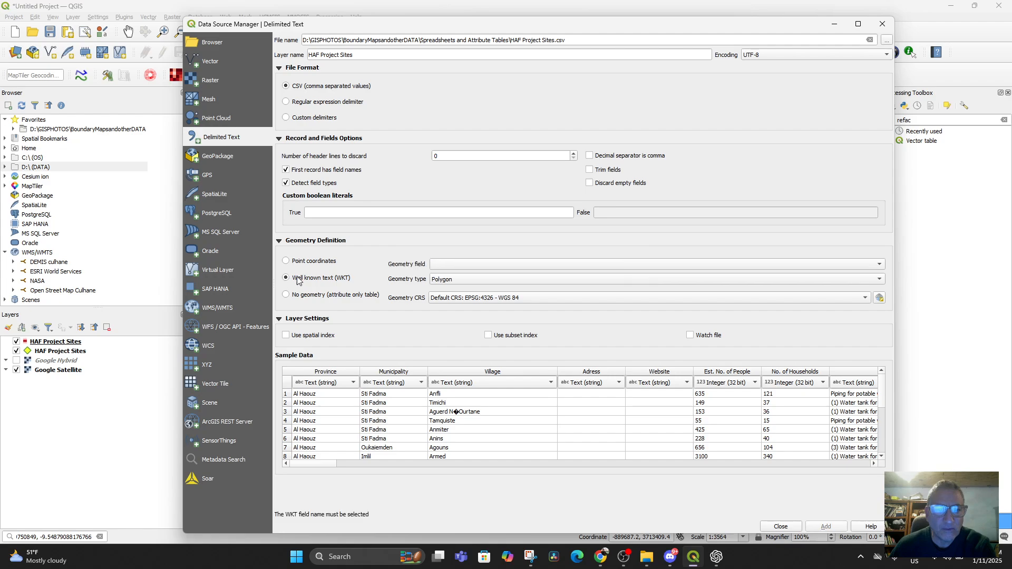
pyautogui.click(472, 264)
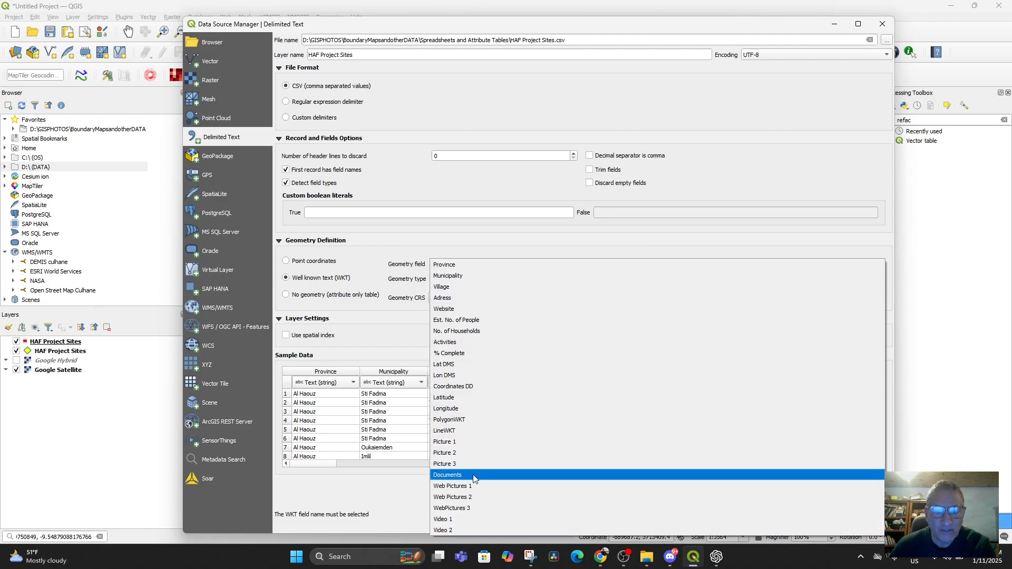
pyautogui.click(457, 420)
pyautogui.click(472, 280)
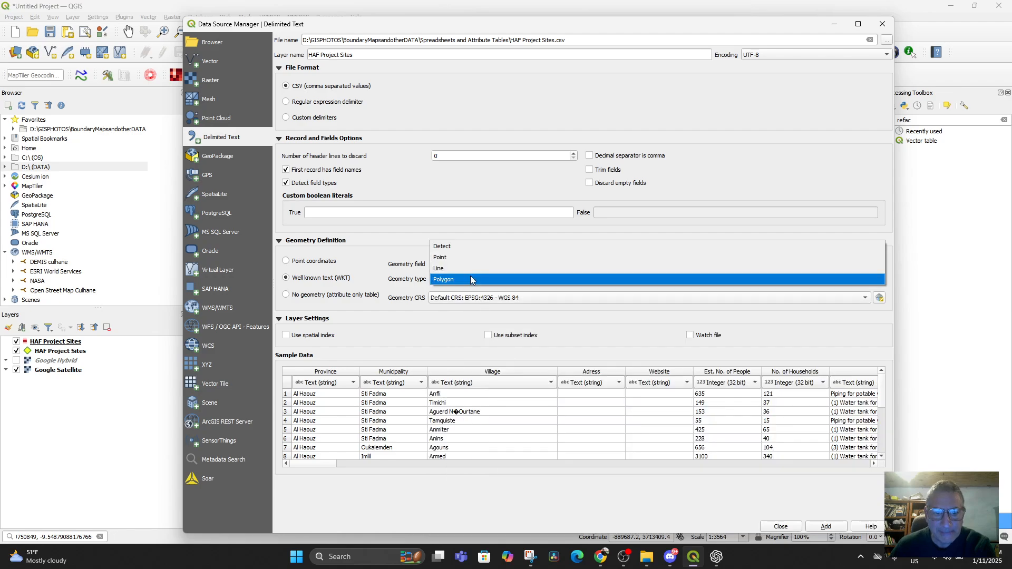
pyautogui.click(456, 245)
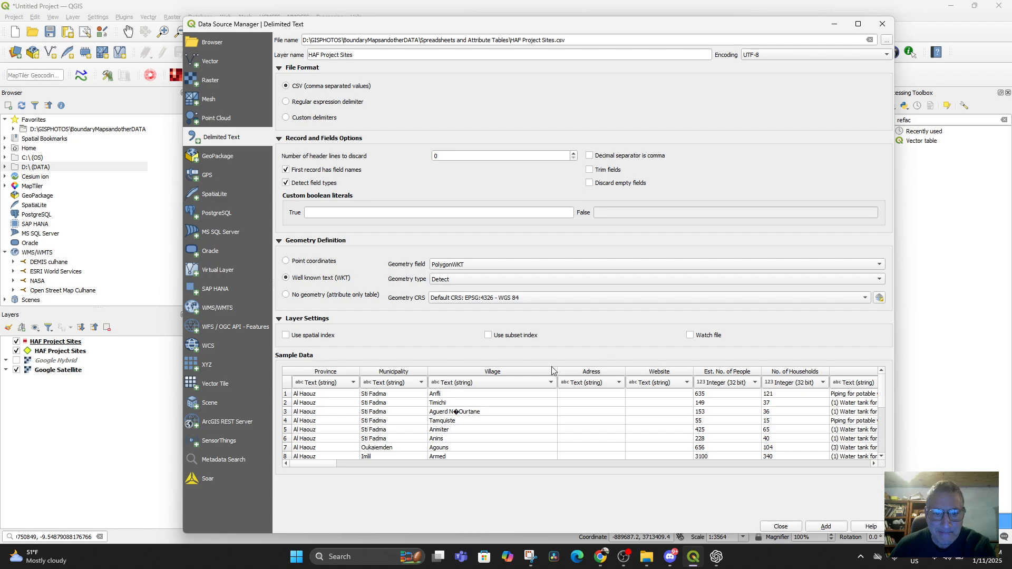
# Step: Set the geometry CRS to the project CRS EPSG:3857 - WGS 84 / Pseudo-Mercator and add the polygon layer to the map
pyautogui.click(522, 299)
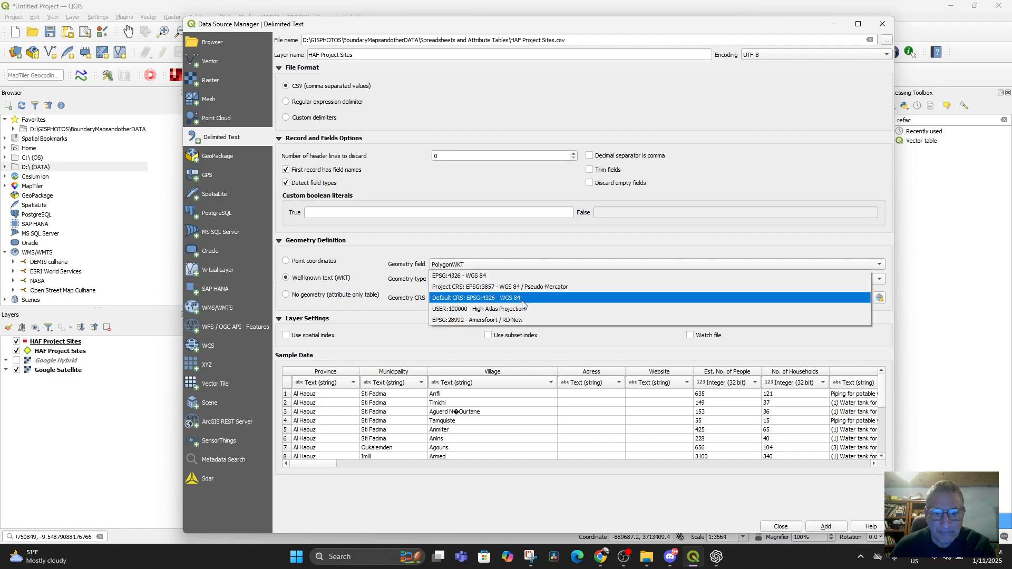
pyautogui.click(495, 287)
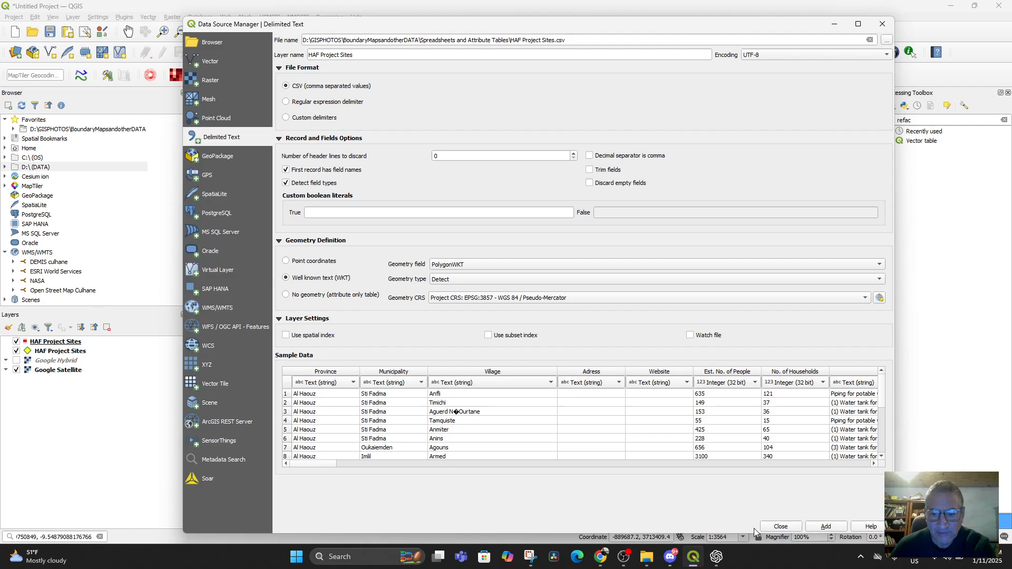
pyautogui.click(811, 527)
pyautogui.click(780, 526)
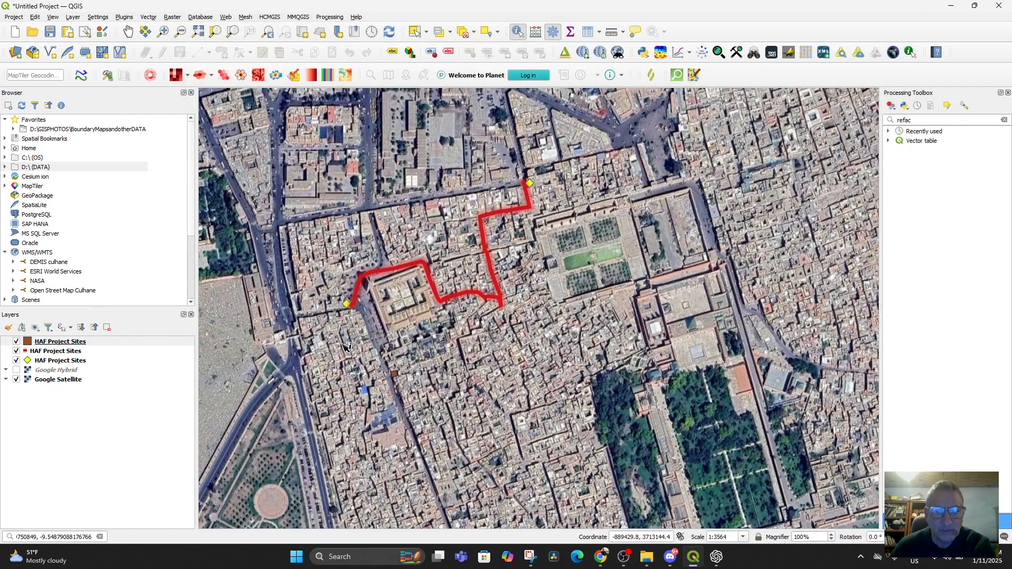
# Step: Examine the newly added polygon layer around the Marrakech path at several scales
pyautogui.scroll(3, 354, 371)
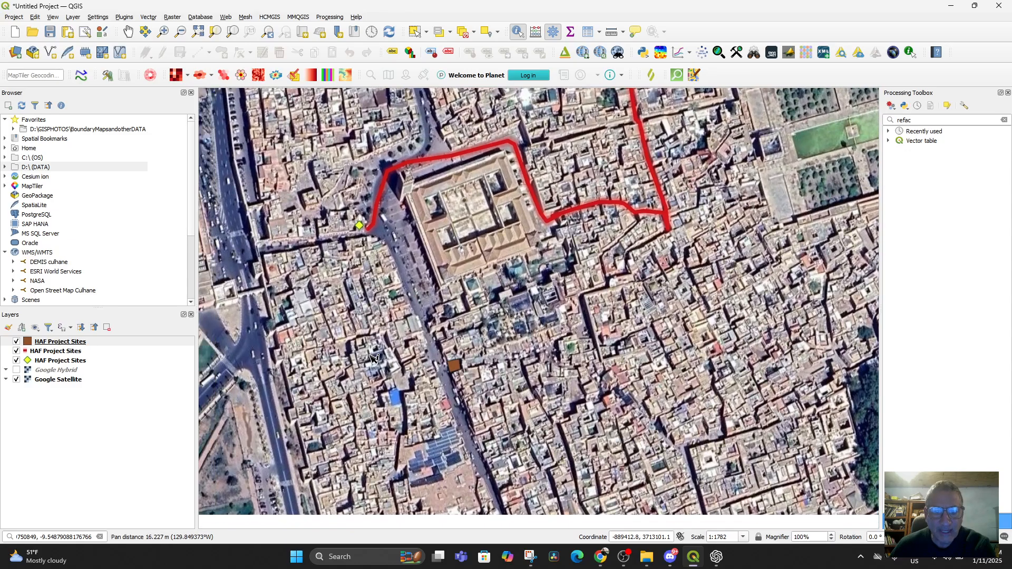
pyautogui.scroll(-5, 468, 363)
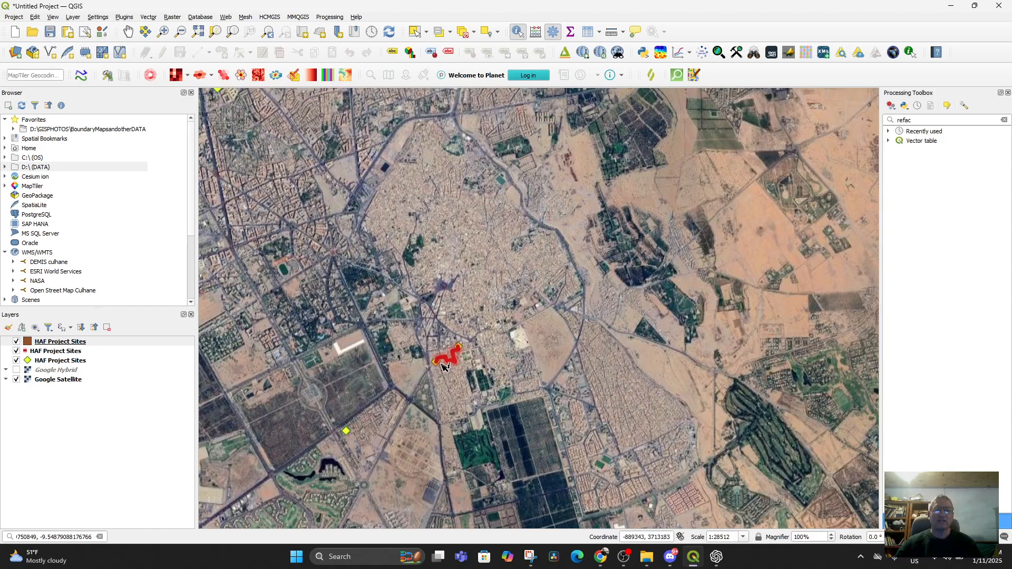
pyautogui.scroll(4, 448, 375)
pyautogui.scroll(2, 447, 375)
pyautogui.moveTo(442, 333); pyautogui.dragTo(493, 439)
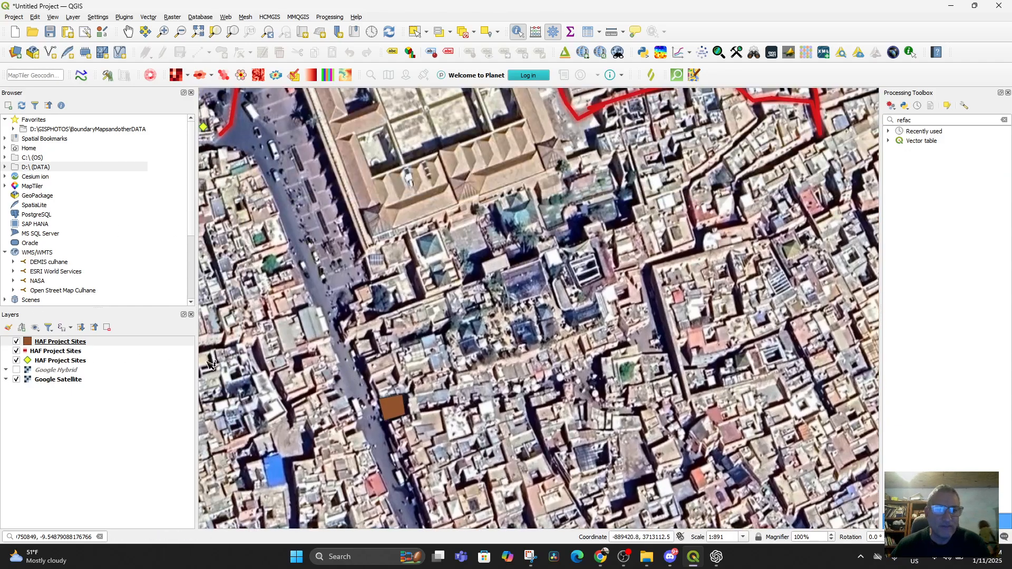
pyautogui.scroll(-13, 227, 367)
pyautogui.scroll(1, 226, 367)
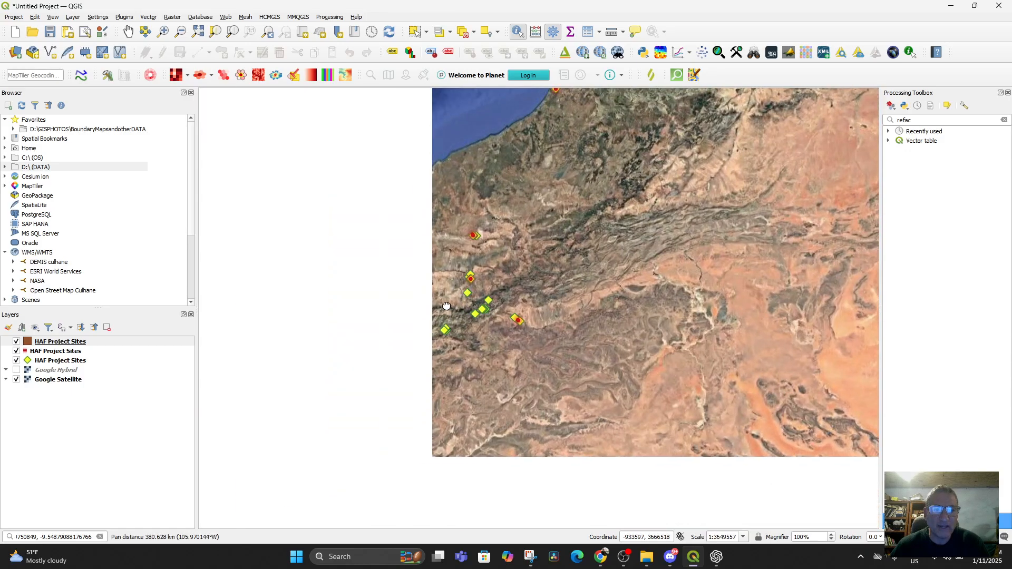
# Step: Find the brown polygon at the northern end of the Ben Guerir path and identify its attributes
pyautogui.moveTo(316, 221); pyautogui.dragTo(484, 420)
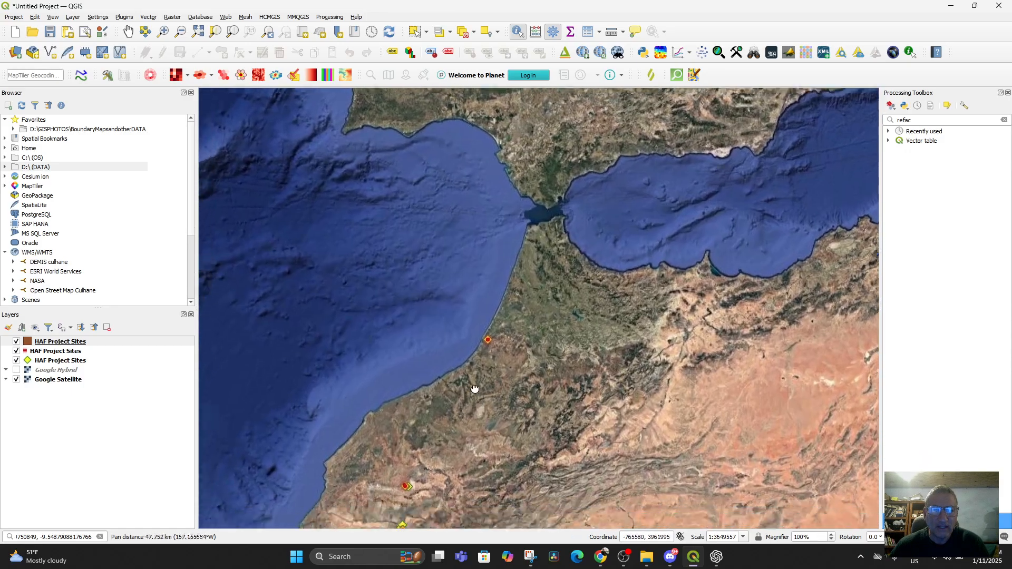
pyautogui.scroll(3, 483, 420)
pyautogui.moveTo(511, 348); pyautogui.dragTo(261, 535)
pyautogui.scroll(2, 474, 354)
pyautogui.scroll(2, 485, 390)
pyautogui.moveTo(547, 277); pyautogui.dragTo(422, 537)
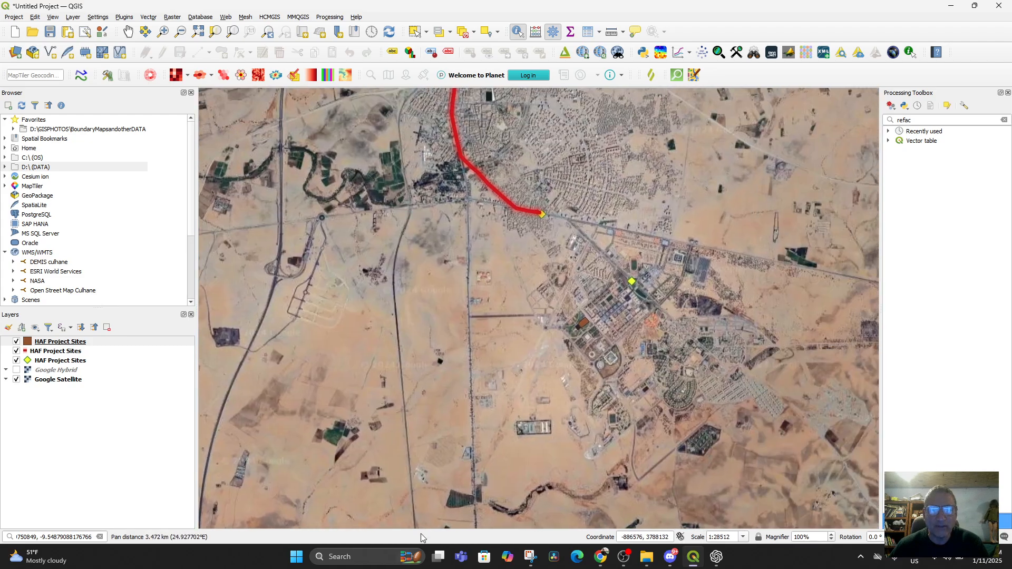
pyautogui.moveTo(460, 329); pyautogui.dragTo(467, 495)
pyautogui.moveTo(479, 425); pyautogui.dragTo(503, 556)
pyautogui.scroll(3, 480, 391)
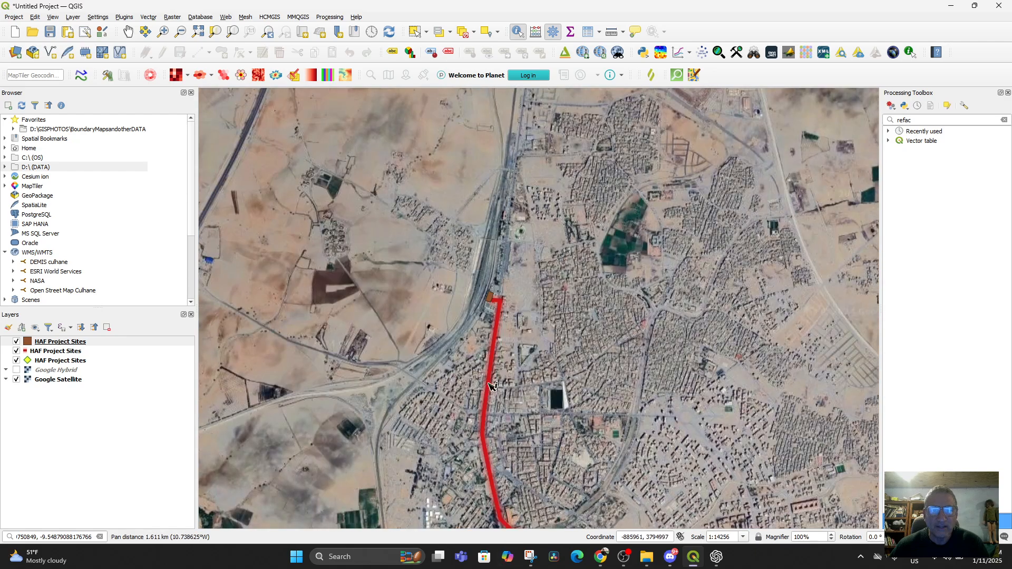
pyautogui.moveTo(522, 235); pyautogui.dragTo(480, 354)
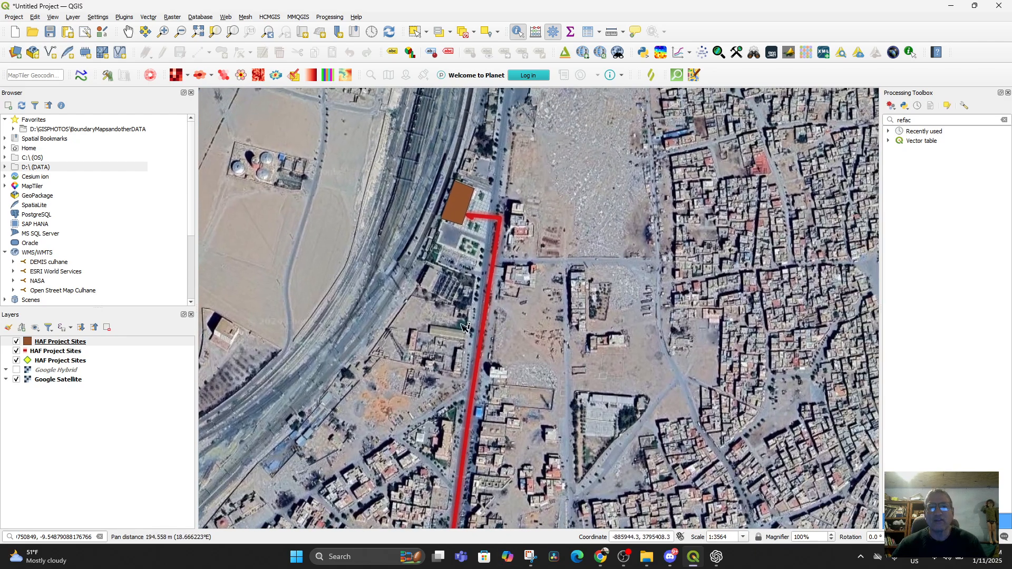
pyautogui.click(468, 208)
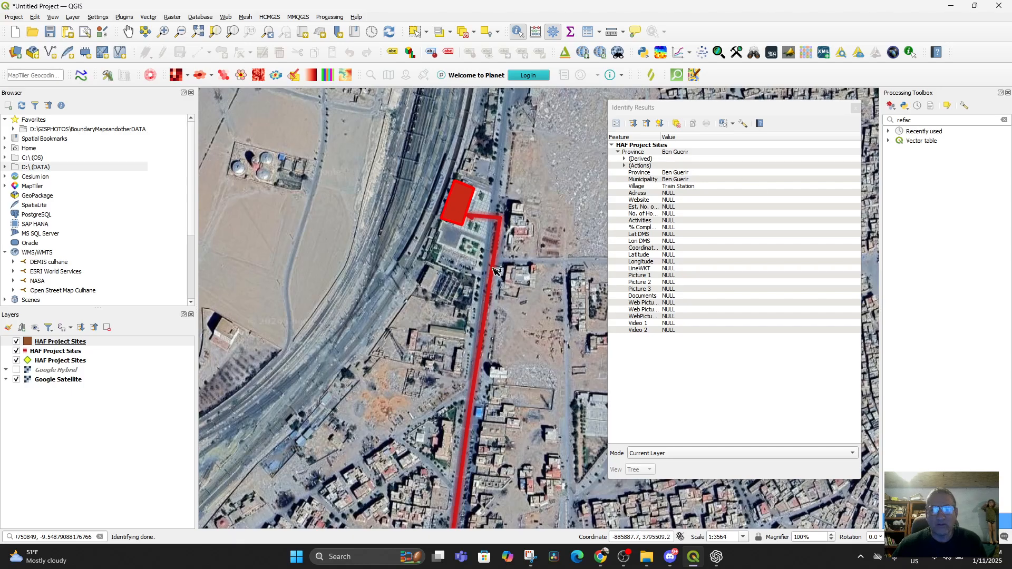
# Step: Follow the Ben Guerir path south to the university campus and identify the brown polygon there
pyautogui.scroll(-2, 494, 269)
pyautogui.click(437, 330)
pyautogui.moveTo(469, 417); pyautogui.dragTo(370, 149)
pyautogui.moveTo(436, 275); pyautogui.dragTo(375, 300)
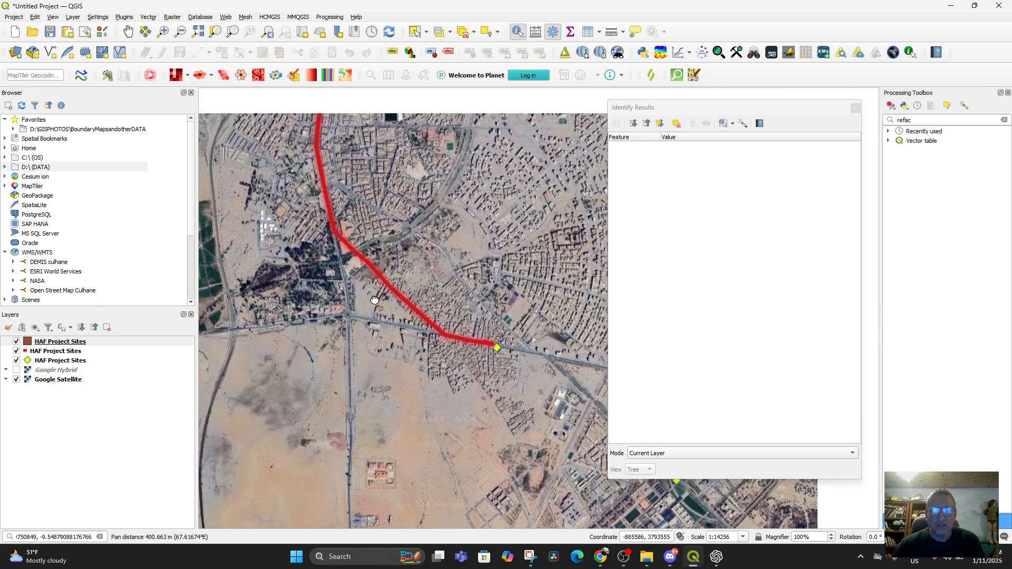
pyautogui.moveTo(475, 318); pyautogui.dragTo(342, 158)
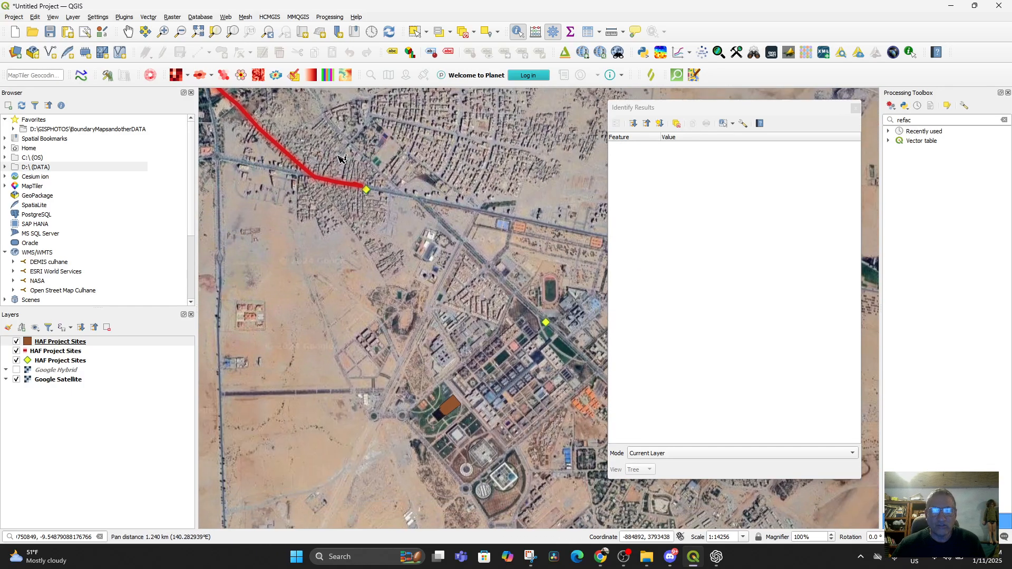
pyautogui.click(452, 415)
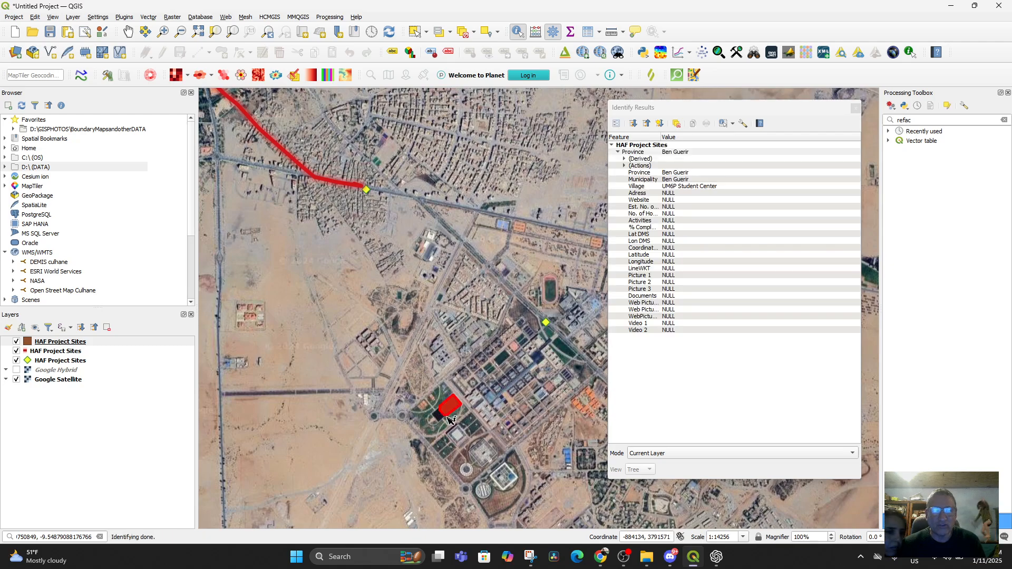
# Step: Close the identify results and remove the brown HAF Project Sites polygon layer from the project
pyautogui.click(855, 108)
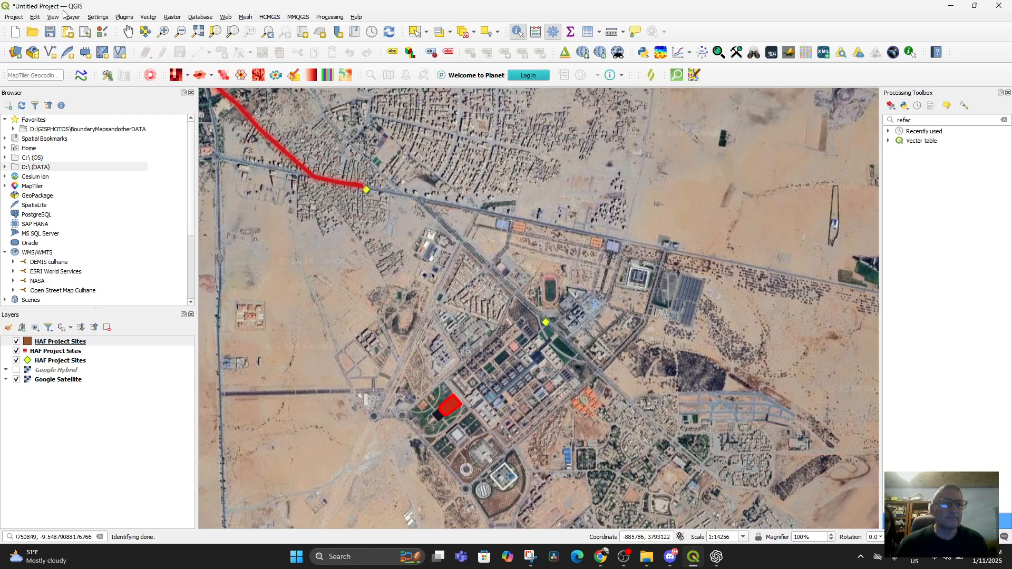
pyautogui.rightClick(71, 343)
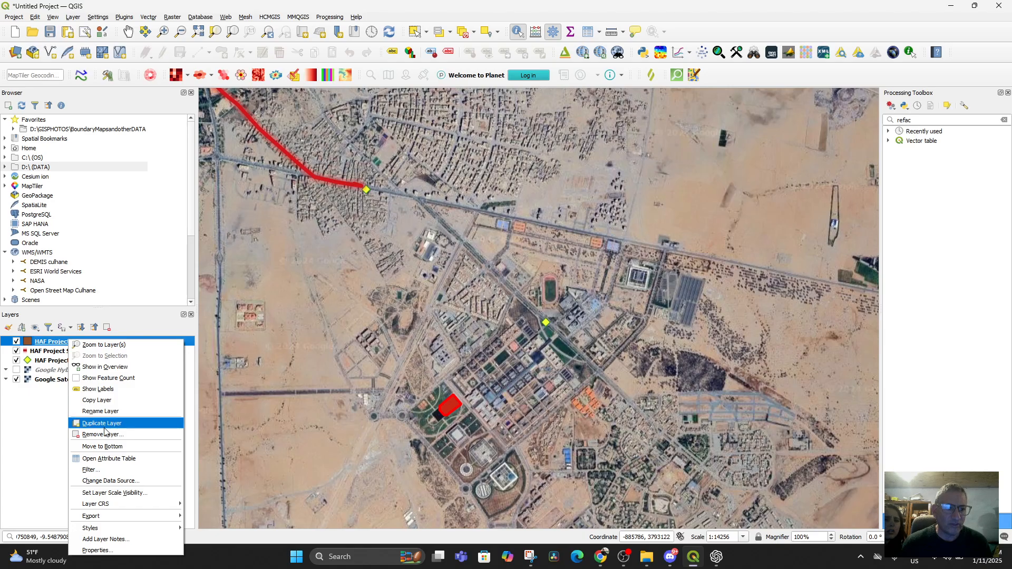
pyautogui.click(104, 433)
pyautogui.click(478, 290)
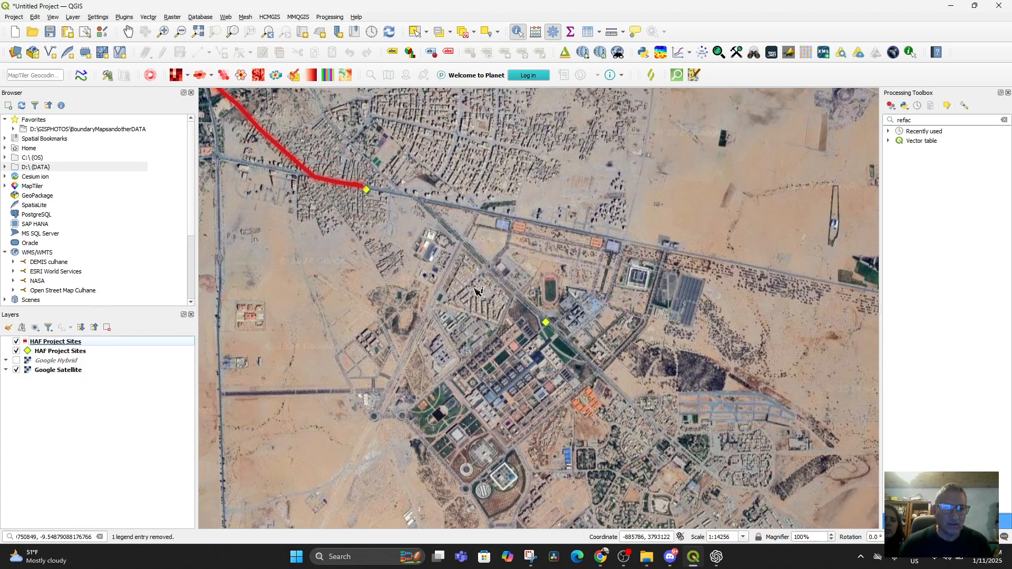
# Step: Start adding a delimited text layer and choose the HAF Project Sites CSV as its source file
pyautogui.scroll(-2, 450, 332)
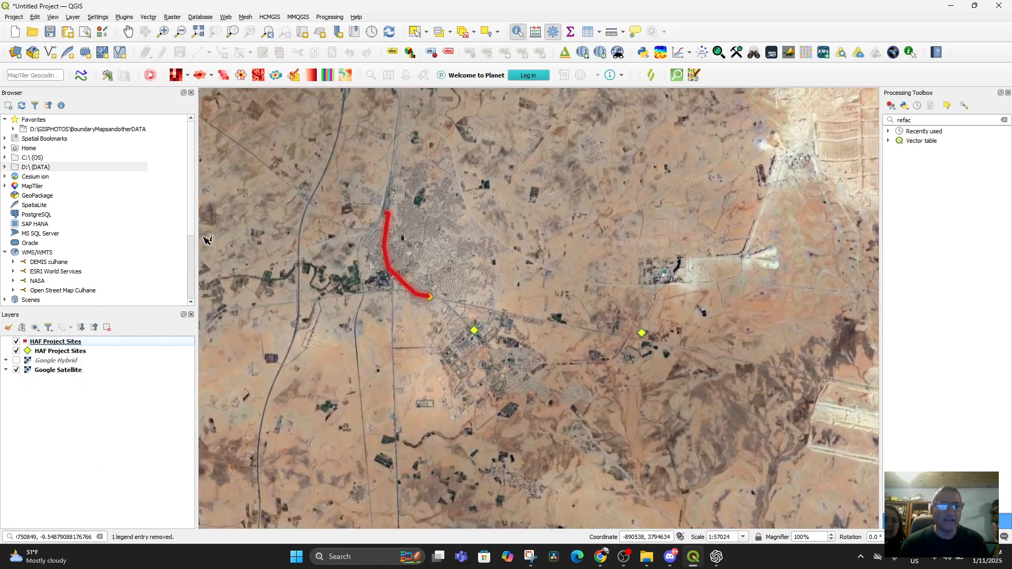
pyautogui.click(71, 17)
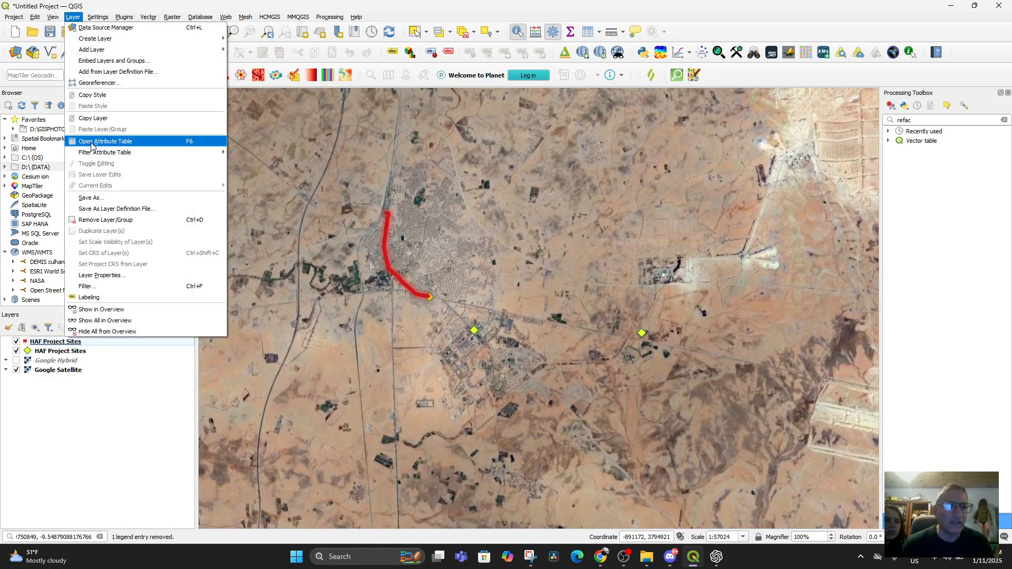
pyautogui.moveTo(173, 49)
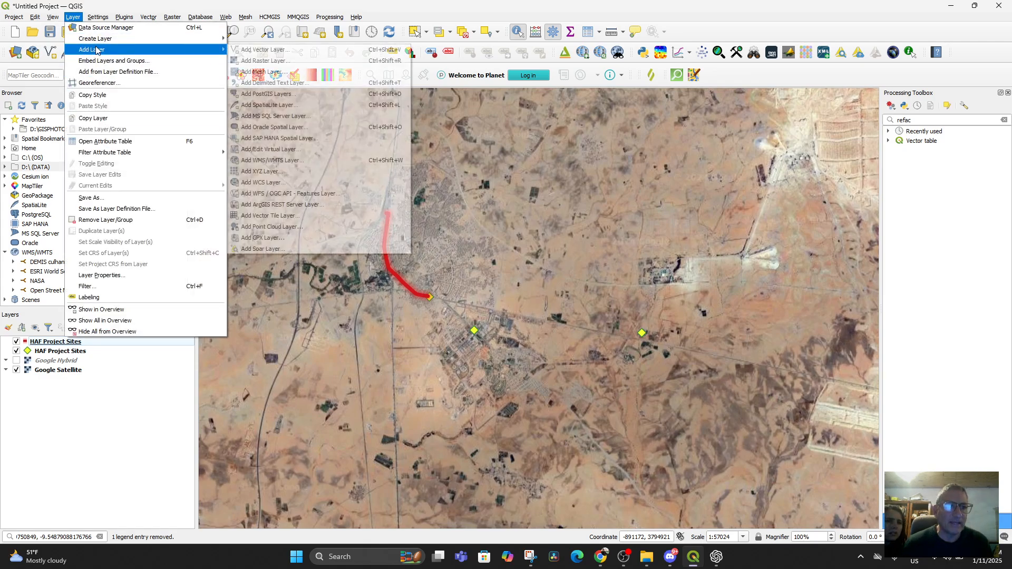
pyautogui.click(280, 85)
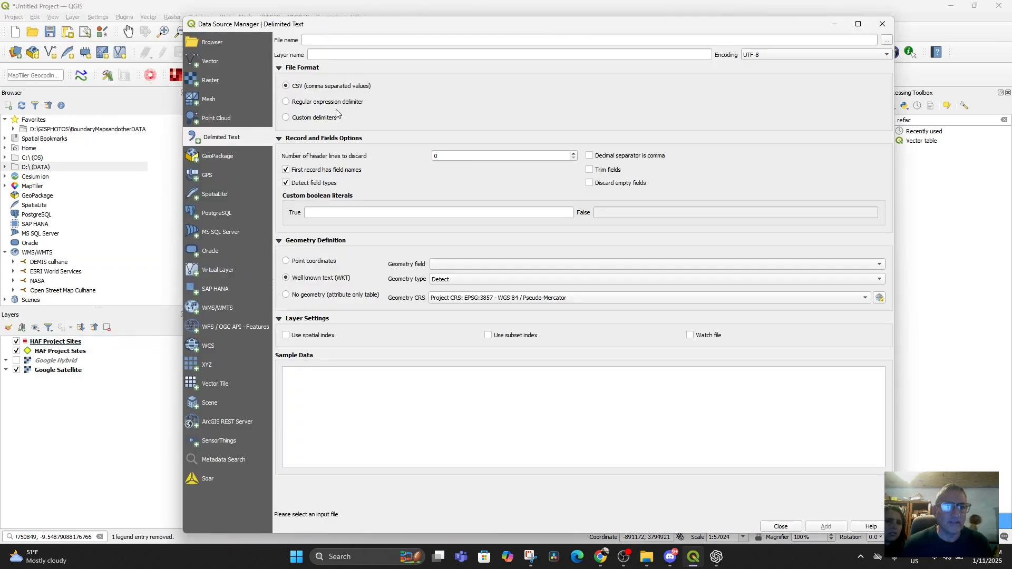
pyautogui.click(886, 41)
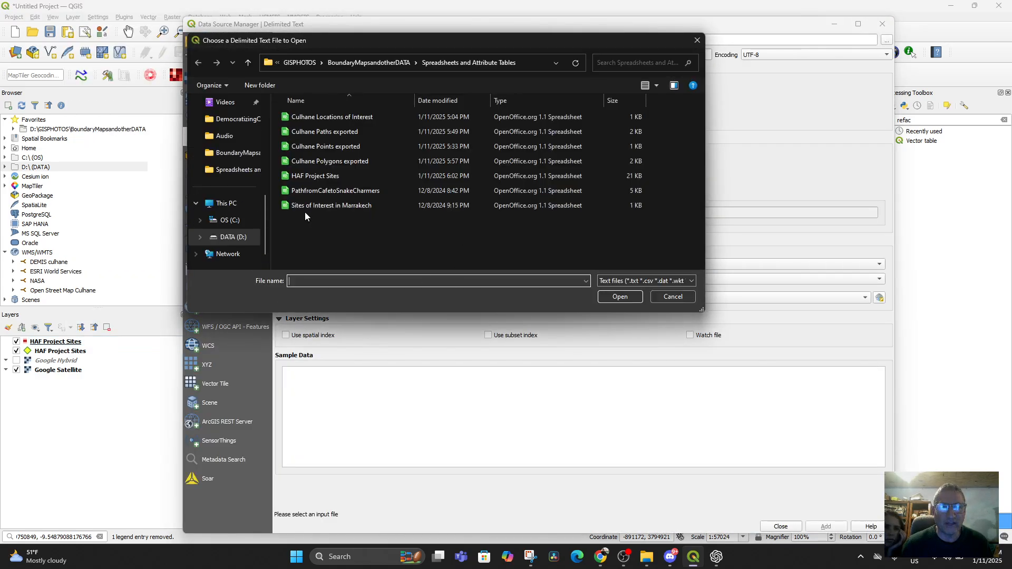
pyautogui.doubleClick(319, 176)
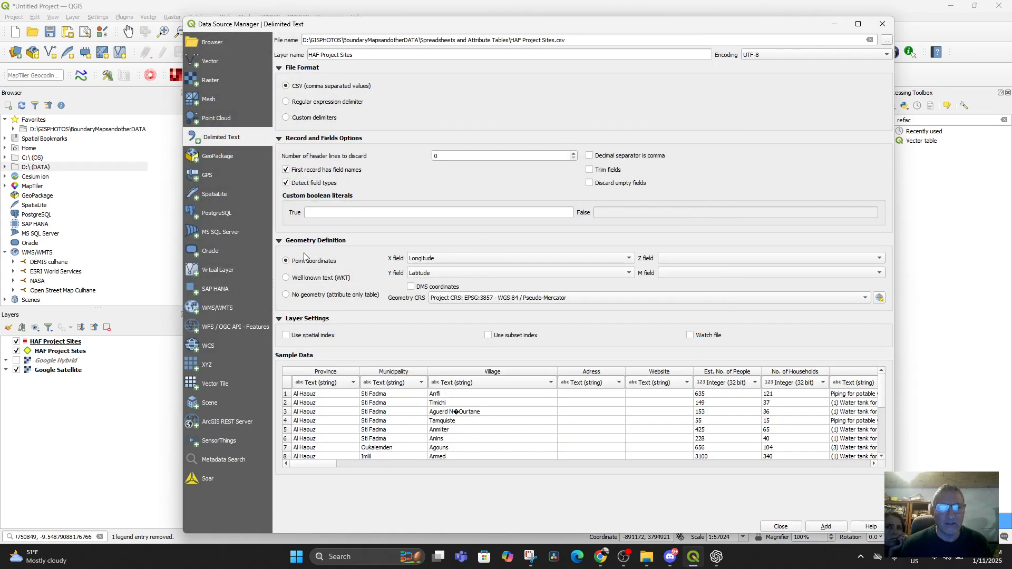
# Step: Define the geometry as well known text (WKT) read from the PolygonWKT field
pyautogui.click(286, 278)
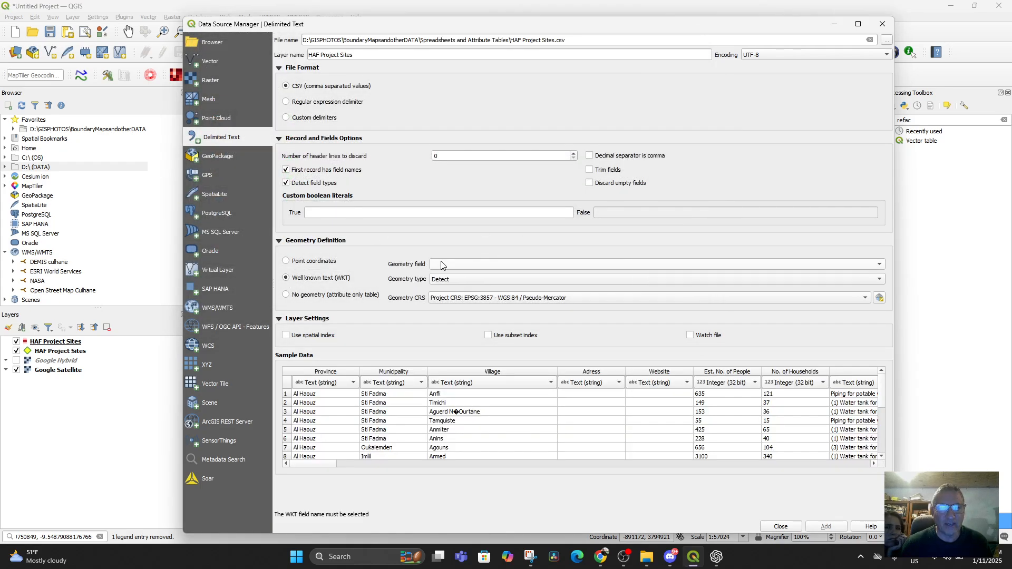
pyautogui.click(472, 265)
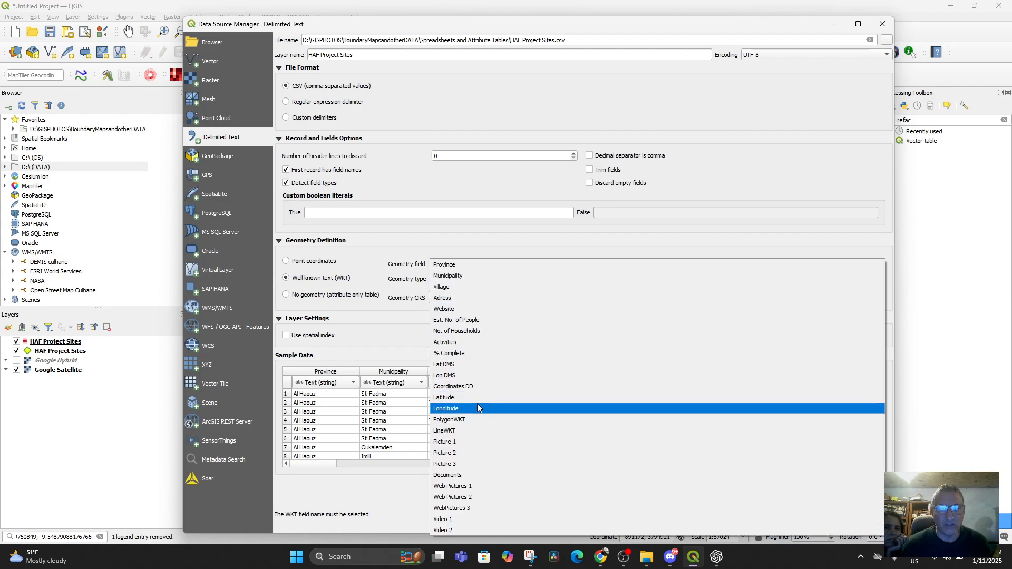
pyautogui.click(463, 421)
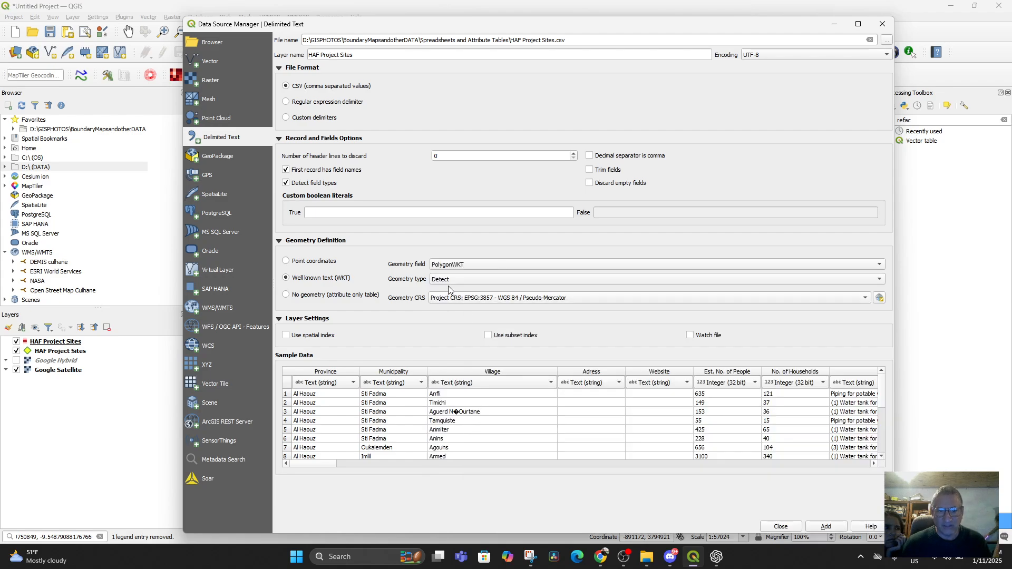
# Step: Review the geometry CRS choices, keep the project CRS EPSG:3857 - WGS 84 / Pseudo-Mercator, and add the polygon layer to the map
pyautogui.click(495, 299)
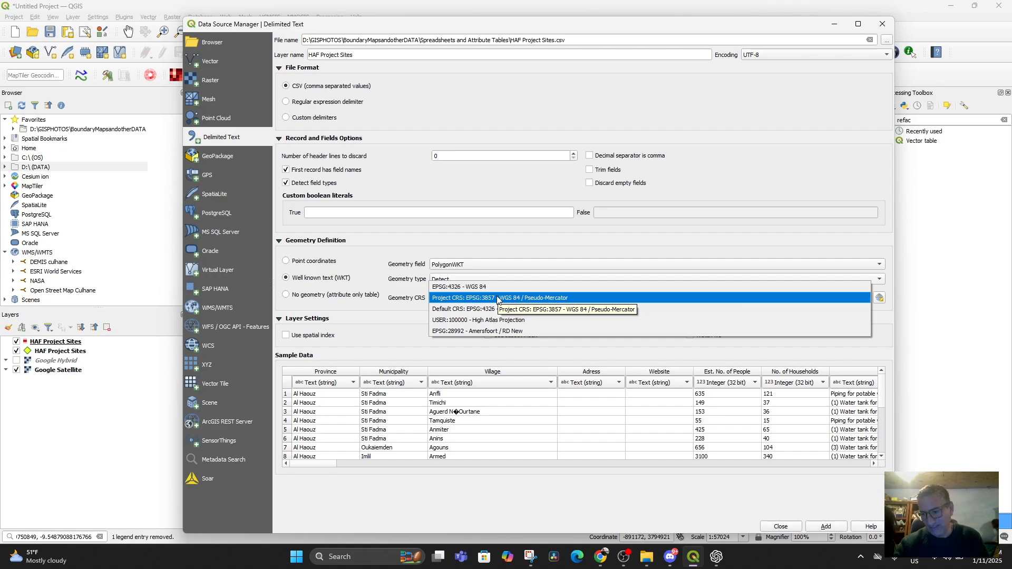
pyautogui.press('Down')
pyautogui.press('Down')
pyautogui.press('Down')
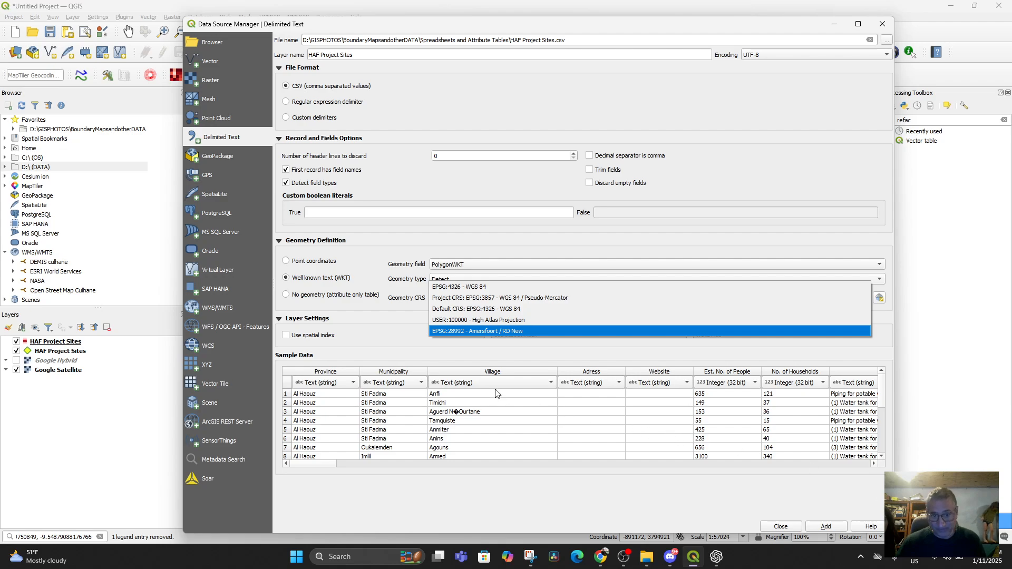
pyautogui.press('Up')
pyautogui.press('Up')
pyautogui.press('Up')
pyautogui.press('Return')
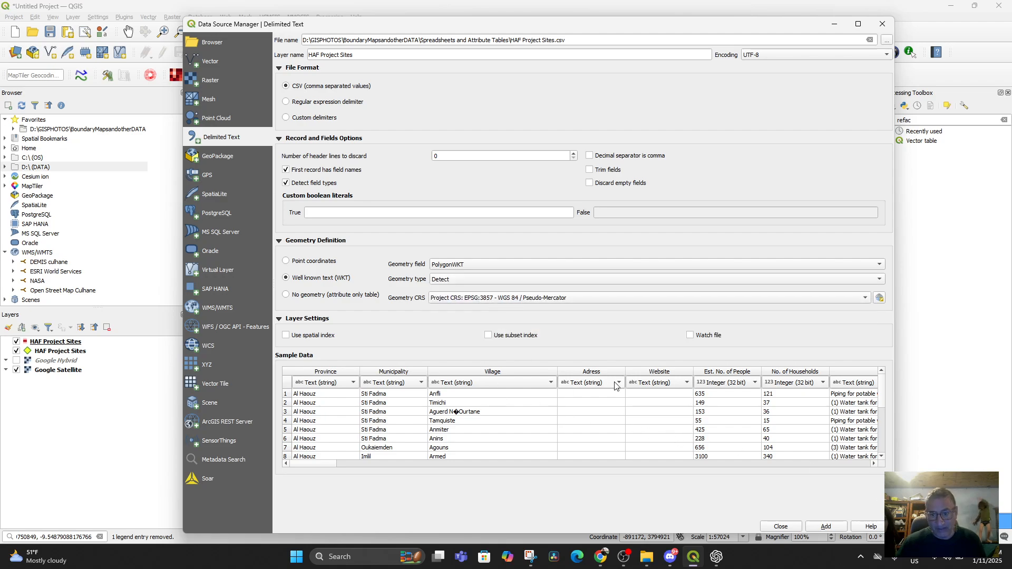
pyautogui.click(816, 528)
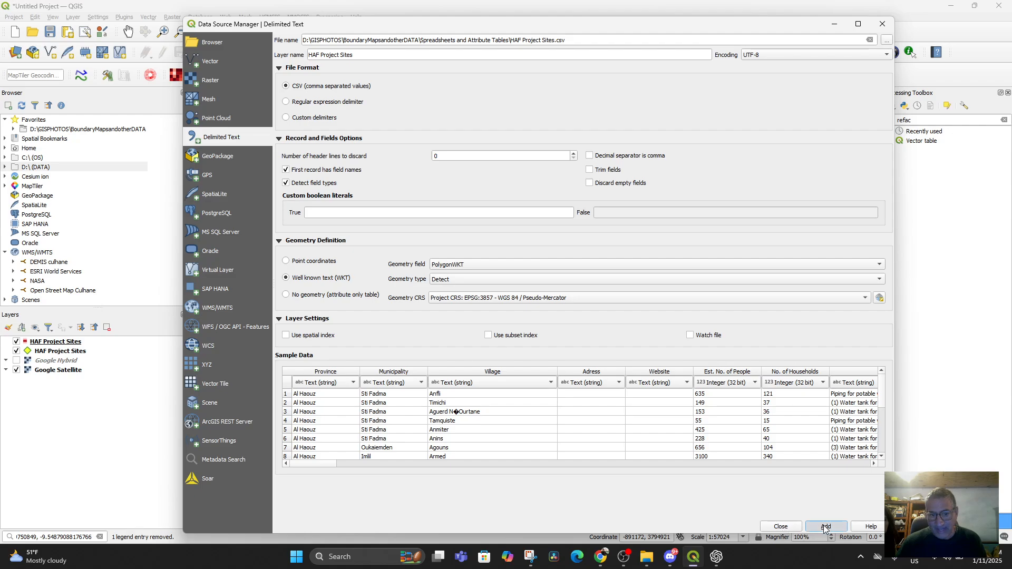
pyautogui.click(873, 29)
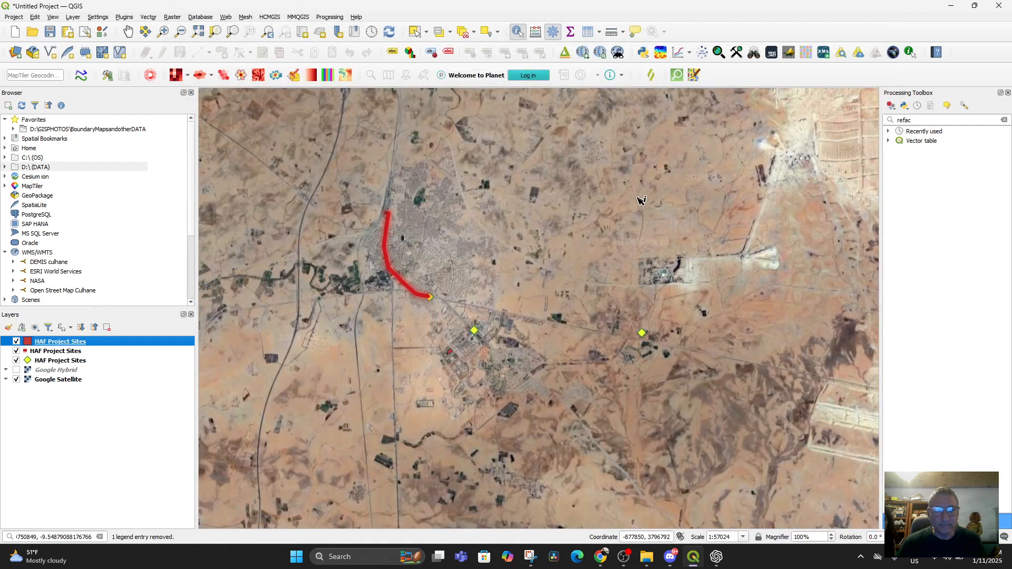
# Step: Identify the new layer's red polygon on the Ben Guerir university campus and check the wider surroundings
pyautogui.scroll(2, 407, 361)
pyautogui.moveTo(505, 360); pyautogui.dragTo(421, 373)
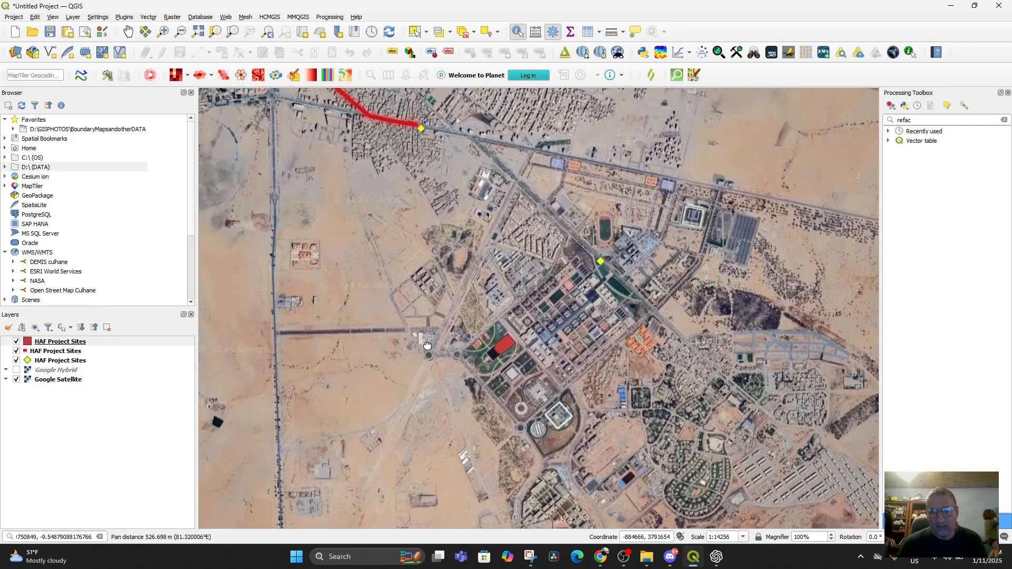
pyautogui.scroll(2, 474, 348)
pyautogui.click(611, 350)
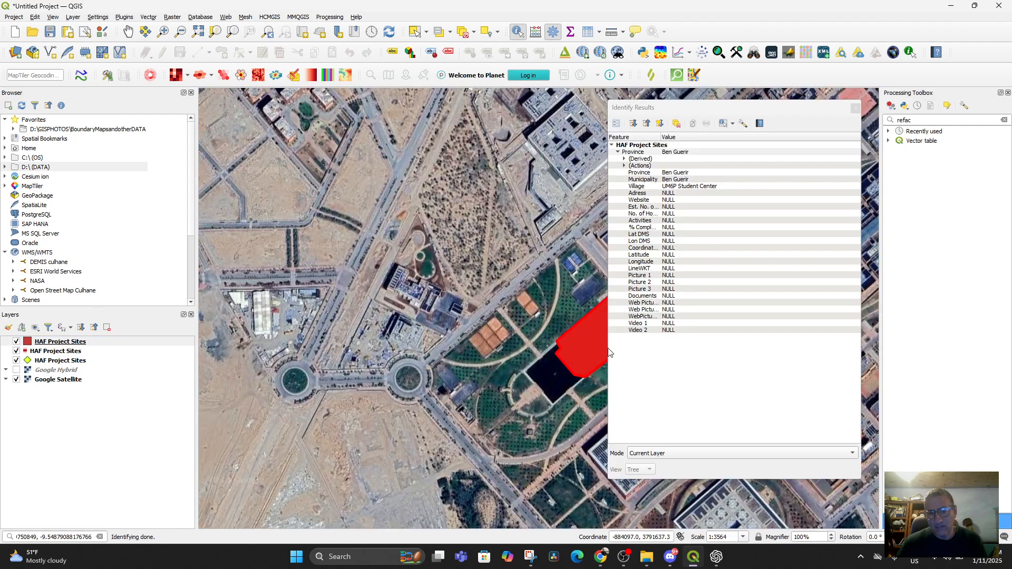
pyautogui.click(437, 320)
pyautogui.scroll(-6, 436, 320)
pyautogui.moveTo(436, 320); pyautogui.dragTo(491, 165)
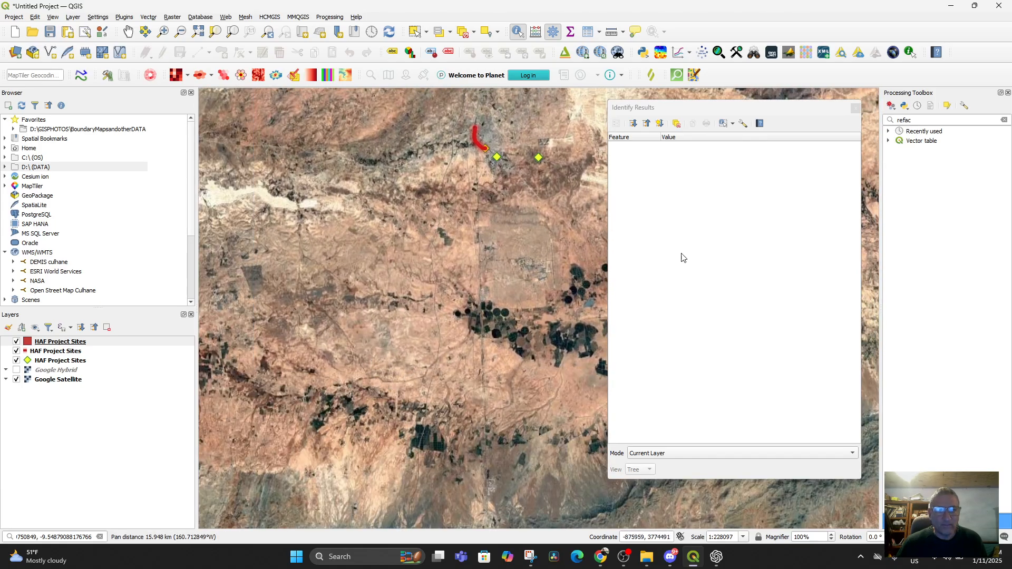
pyautogui.click(856, 108)
# Step: Open the red polygon layer's attribute table and look through its records down to the last rows
pyautogui.rightClick(74, 342)
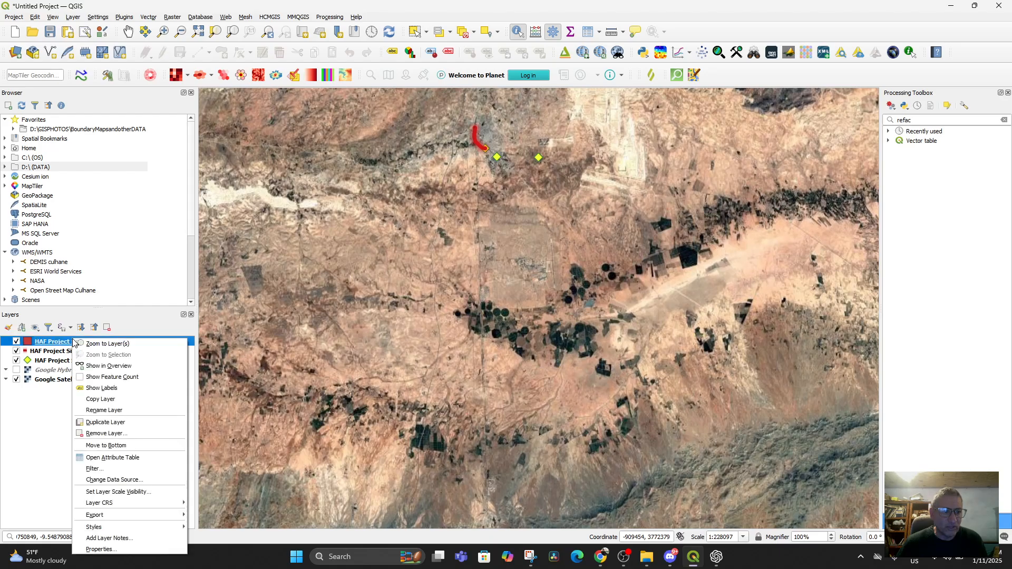
pyautogui.click(106, 457)
pyautogui.scroll(-5, 567, 426)
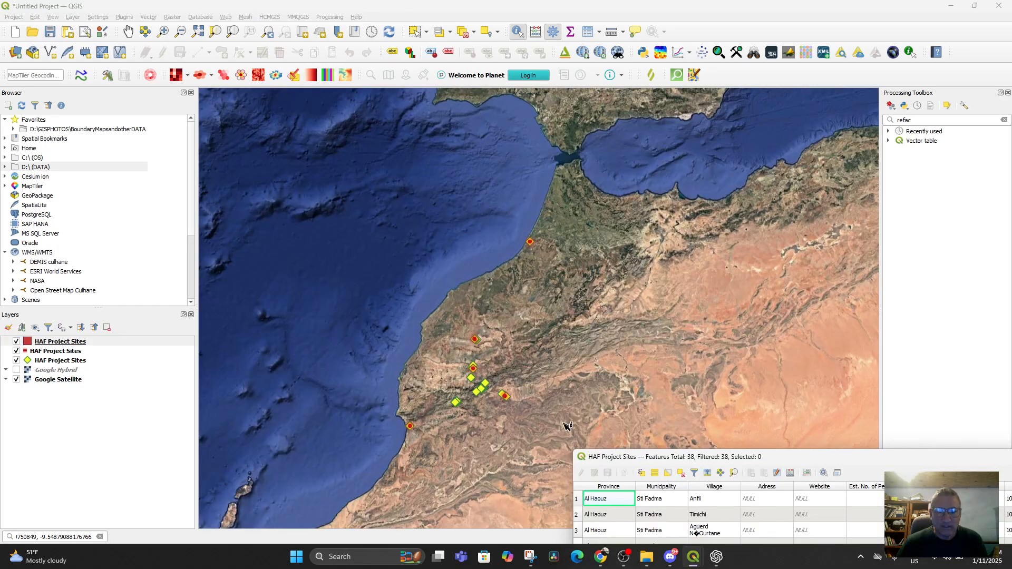
pyautogui.moveTo(640, 454); pyautogui.dragTo(542, 60)
pyautogui.scroll(-3, 425, 276)
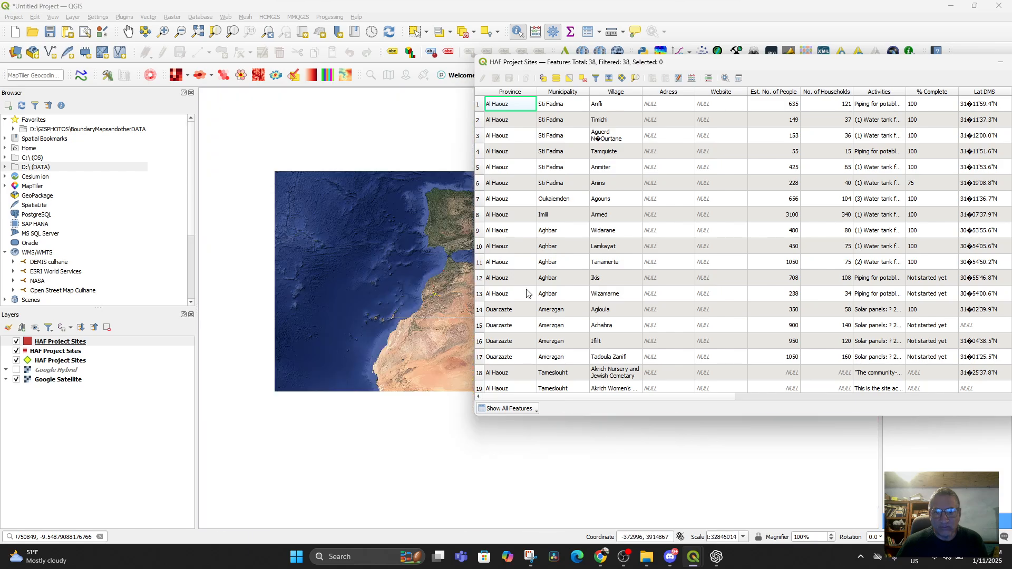
pyautogui.scroll(-5, 609, 313)
pyautogui.scroll(-3, 610, 327)
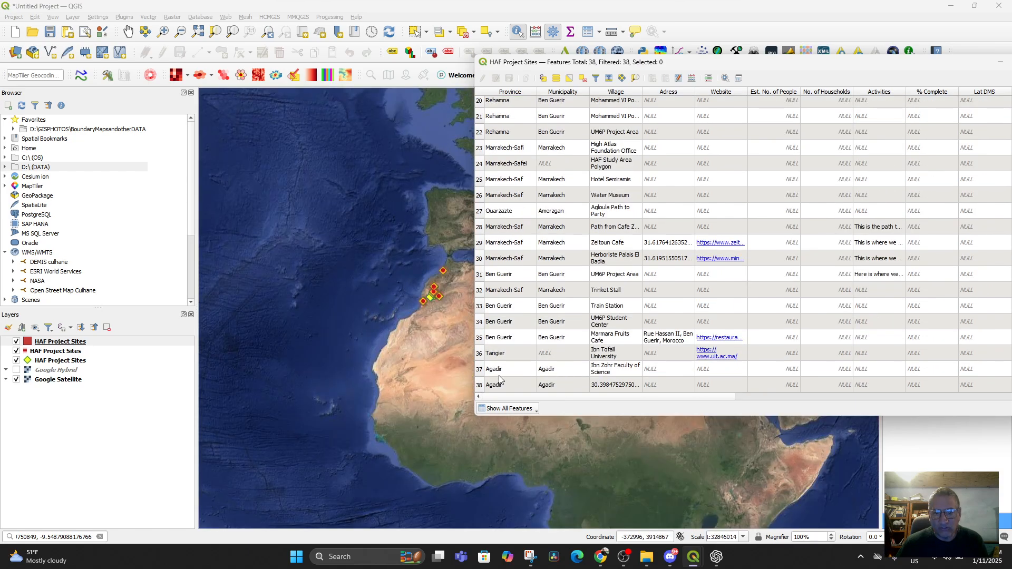
# Step: Select the Agadir record for Ibn Zohr Faculty of Science, zoom the map to it and put the attribute table away
pyautogui.click(479, 370)
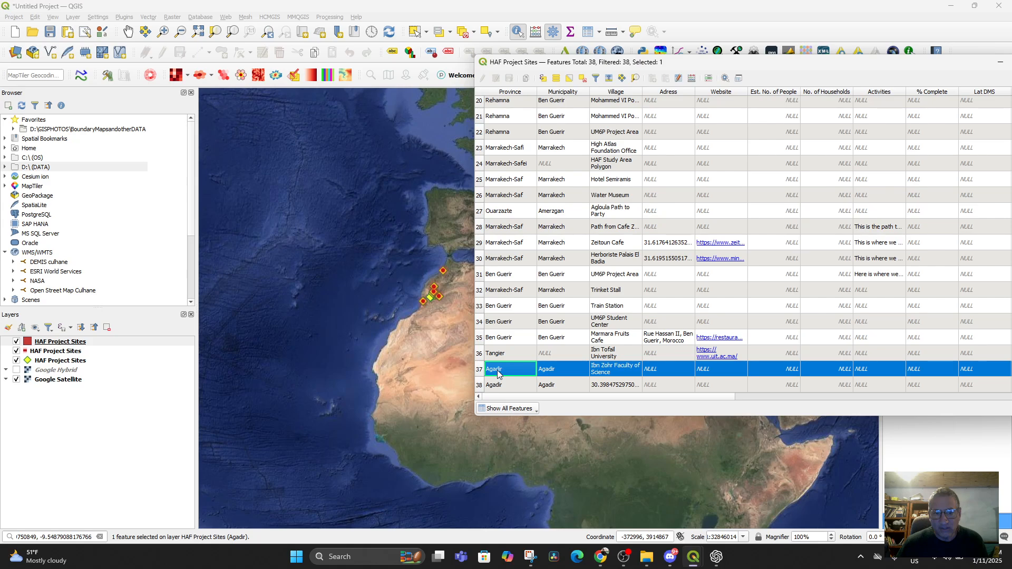
pyautogui.rightClick(498, 371)
pyautogui.click(532, 398)
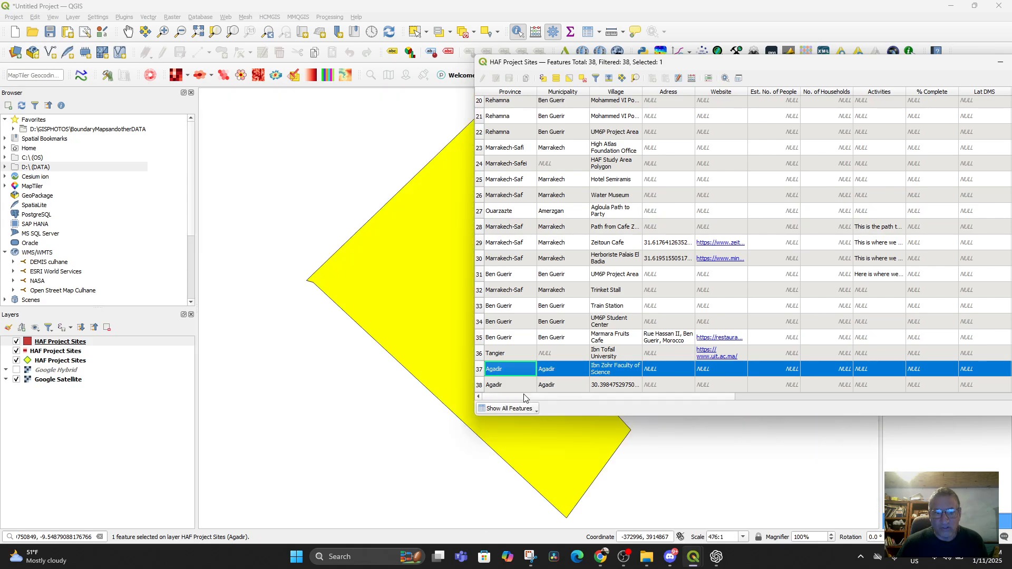
pyautogui.click(1000, 63)
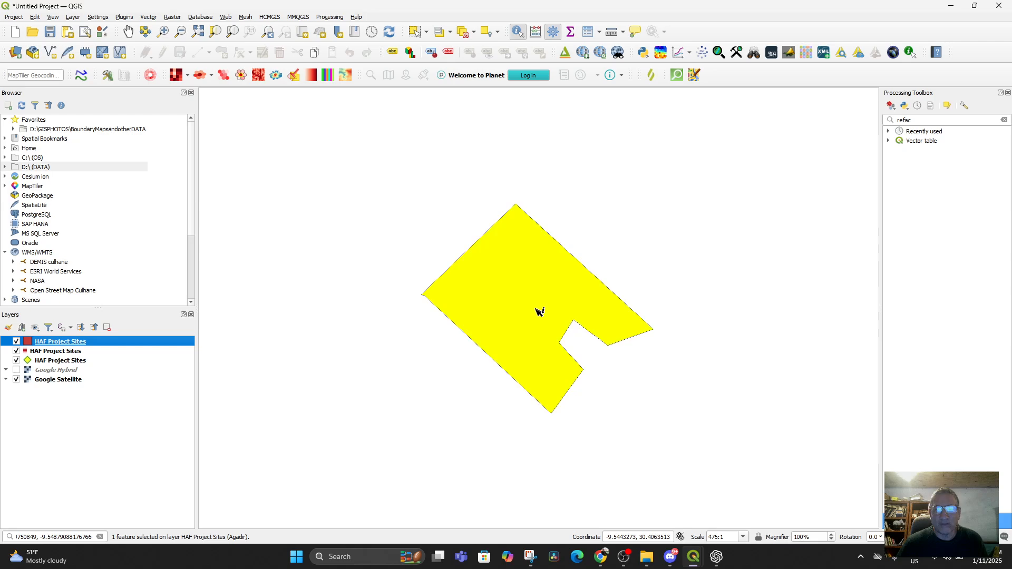
# Step: Check the selected Agadir polygon with the Google Hybrid basemap on and off, and examine the surrounding polygons
pyautogui.click(17, 371)
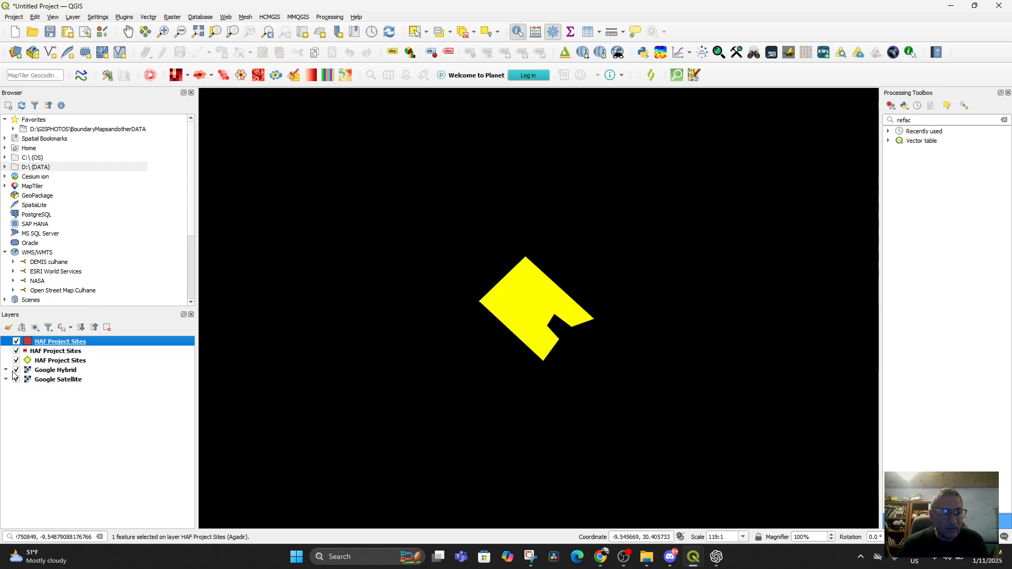
pyautogui.click(15, 371)
pyautogui.scroll(-5, 362, 379)
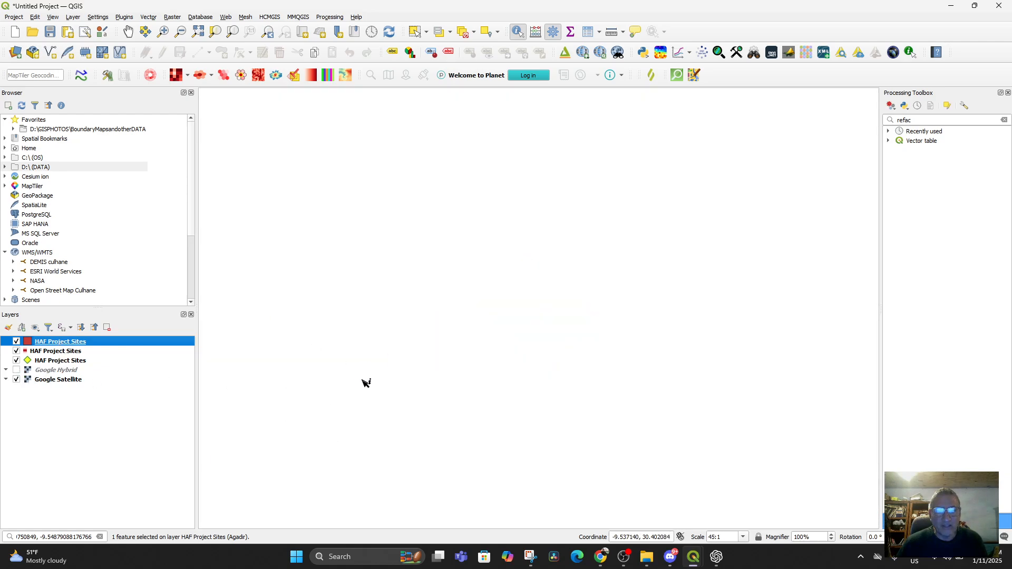
pyautogui.scroll(-3, 372, 294)
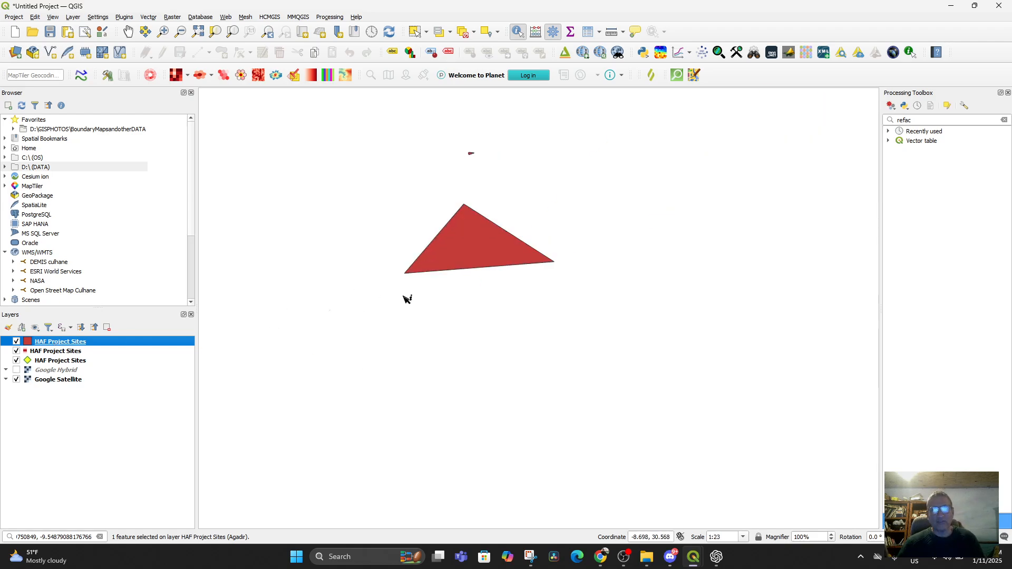
# Step: Set the project CRS from the red HAF Project Sites polygon layer
pyautogui.rightClick(61, 343)
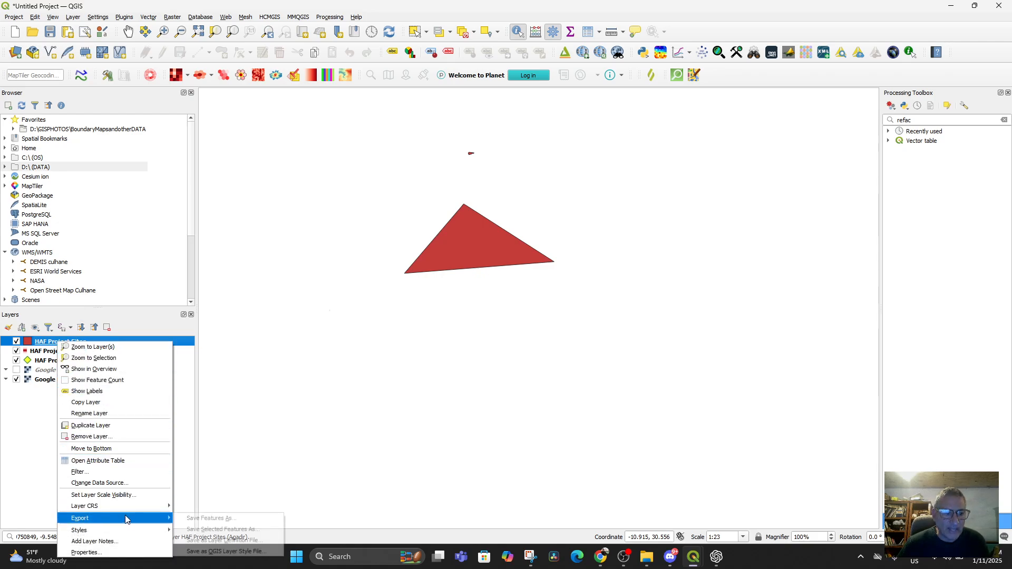
pyautogui.moveTo(158, 506)
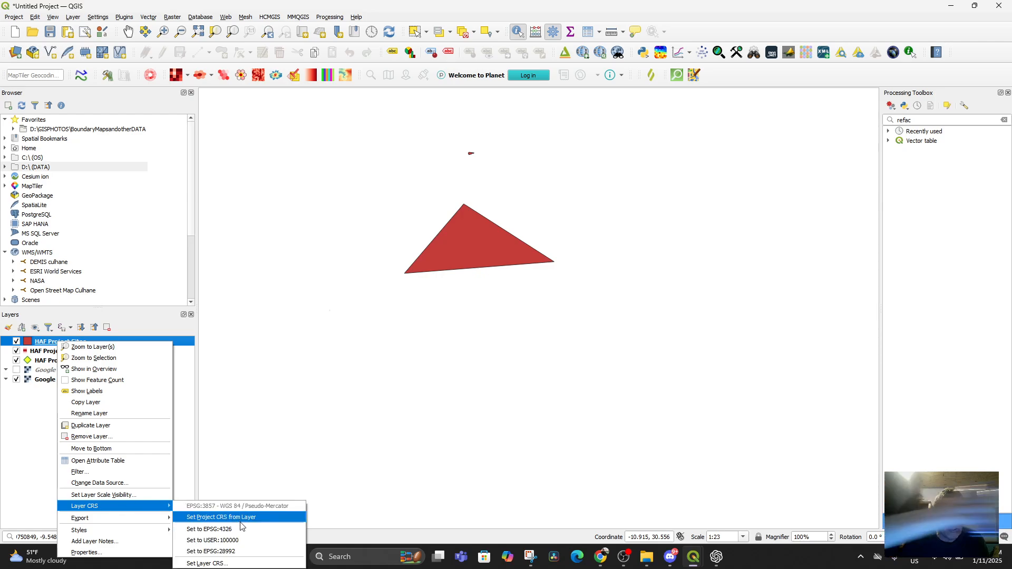
pyautogui.click(213, 517)
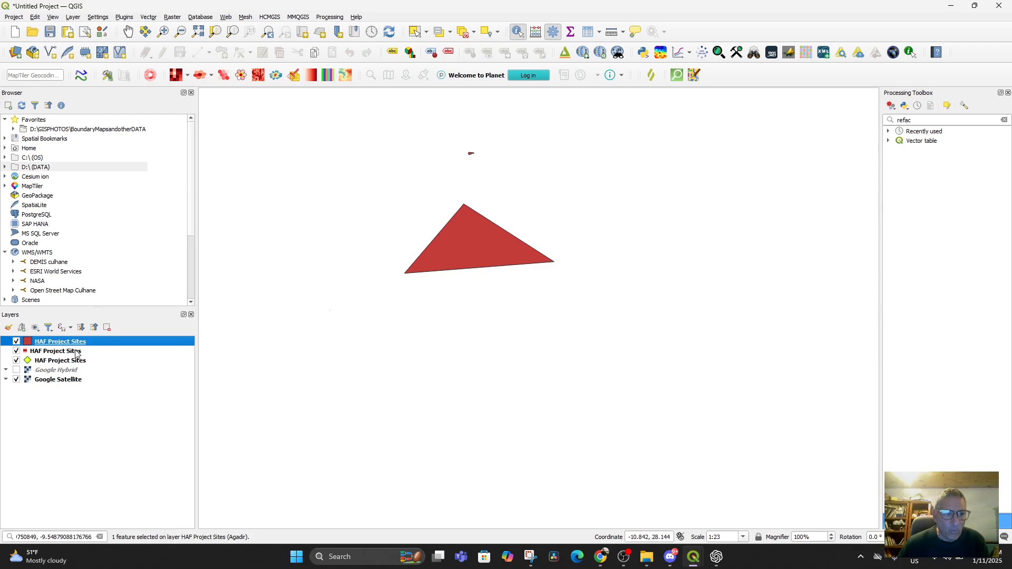
# Step: Set the red HAF Project Sites polygon layer's CRS to EPSG:4326
pyautogui.rightClick(75, 346)
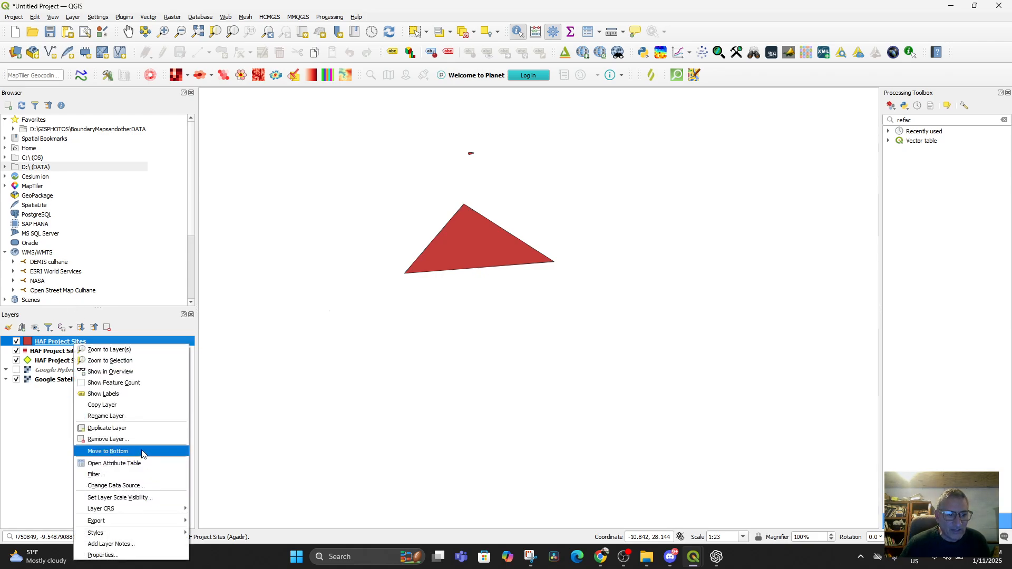
pyautogui.moveTo(129, 510)
pyautogui.click(237, 529)
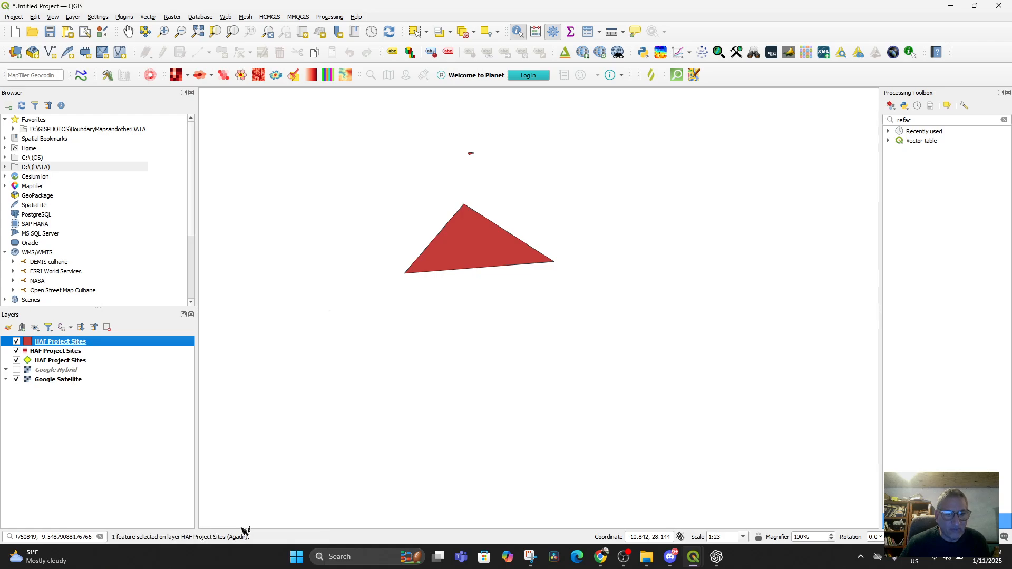
# Step: Zoom to the selected Agadir feature, follow the red line through the city and examine the large red polygon inland
pyautogui.rightClick(95, 343)
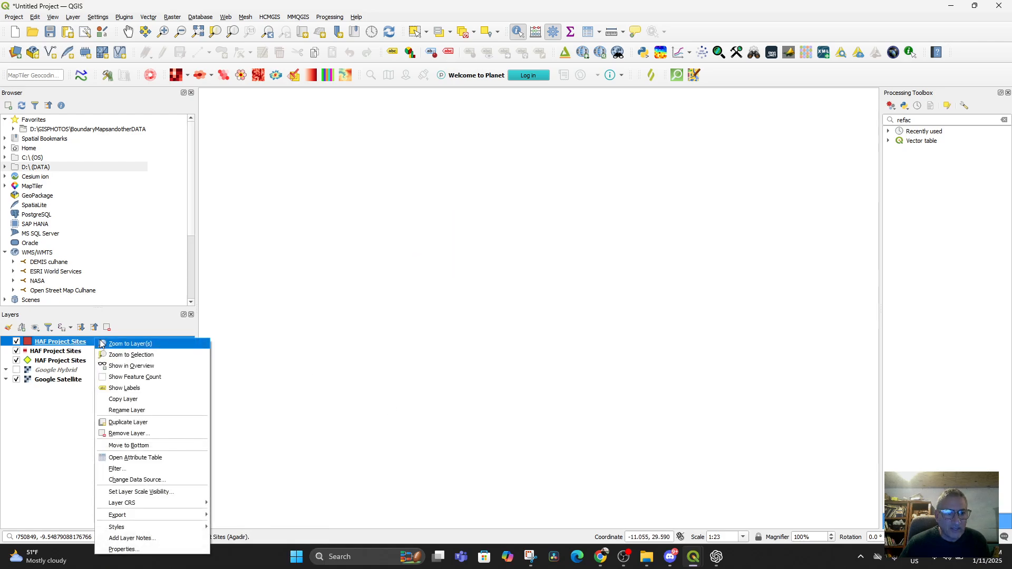
pyautogui.click(129, 353)
pyautogui.scroll(-4, 516, 335)
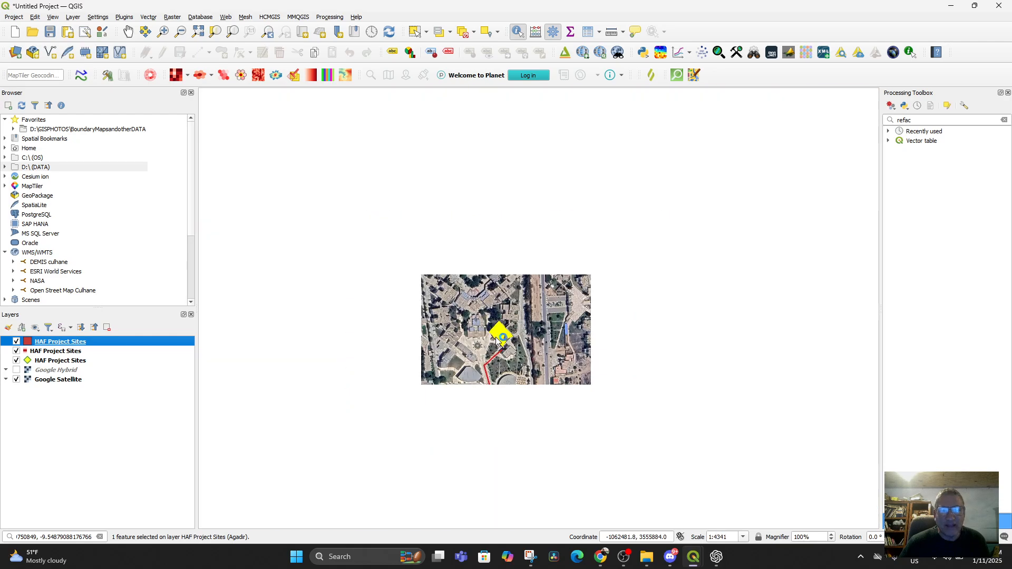
pyautogui.moveTo(543, 436); pyautogui.dragTo(579, 285)
pyautogui.scroll(-2, 580, 284)
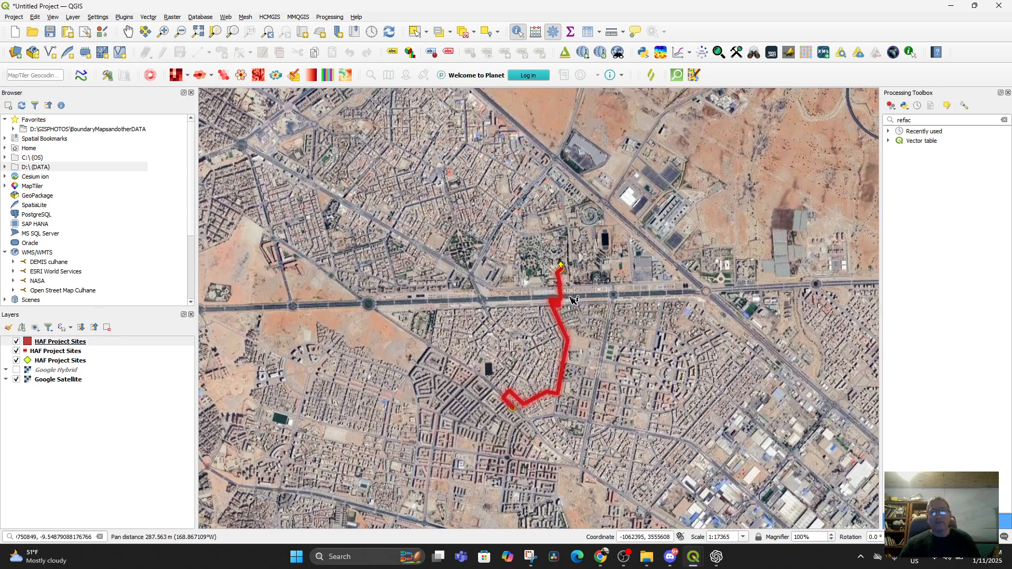
pyautogui.moveTo(604, 353); pyautogui.dragTo(611, 346)
pyautogui.scroll(2, 608, 344)
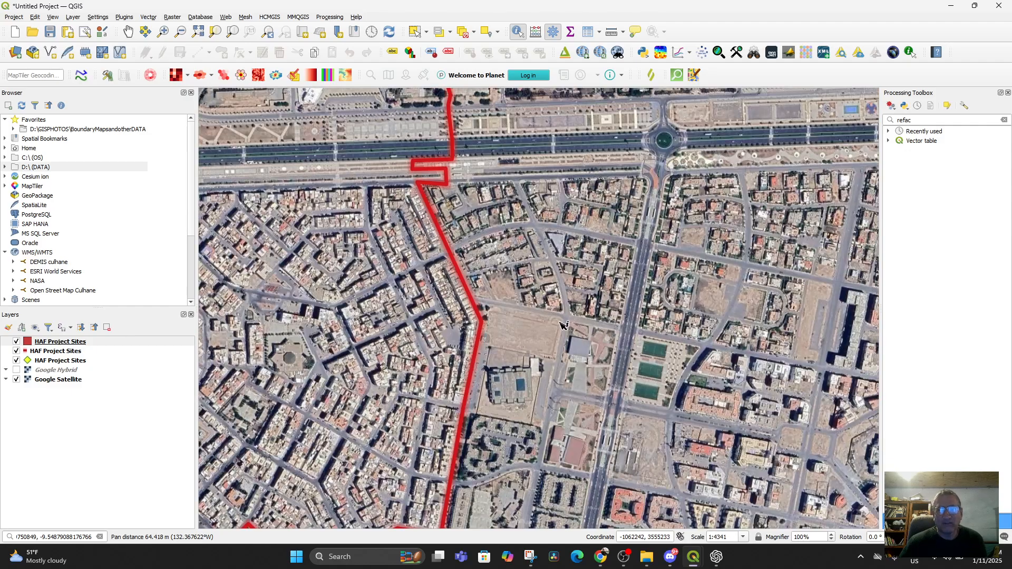
pyautogui.moveTo(506, 220); pyautogui.dragTo(656, 403)
pyautogui.scroll(2, 676, 425)
pyautogui.scroll(-3, 676, 424)
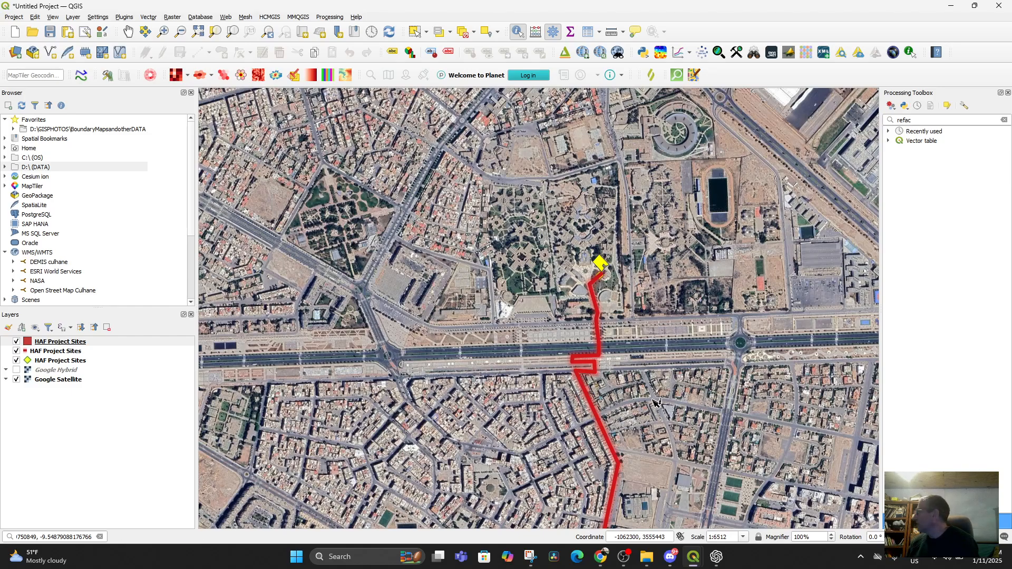
pyautogui.scroll(-7, 461, 431)
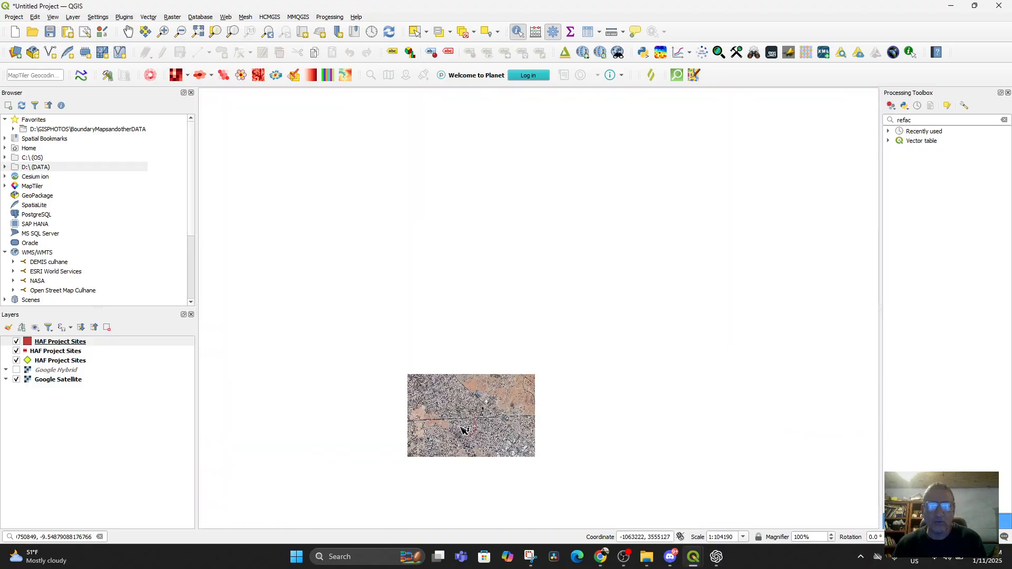
pyautogui.scroll(4, 451, 390)
pyautogui.moveTo(467, 336); pyautogui.dragTo(468, 423)
pyautogui.scroll(-5, 474, 416)
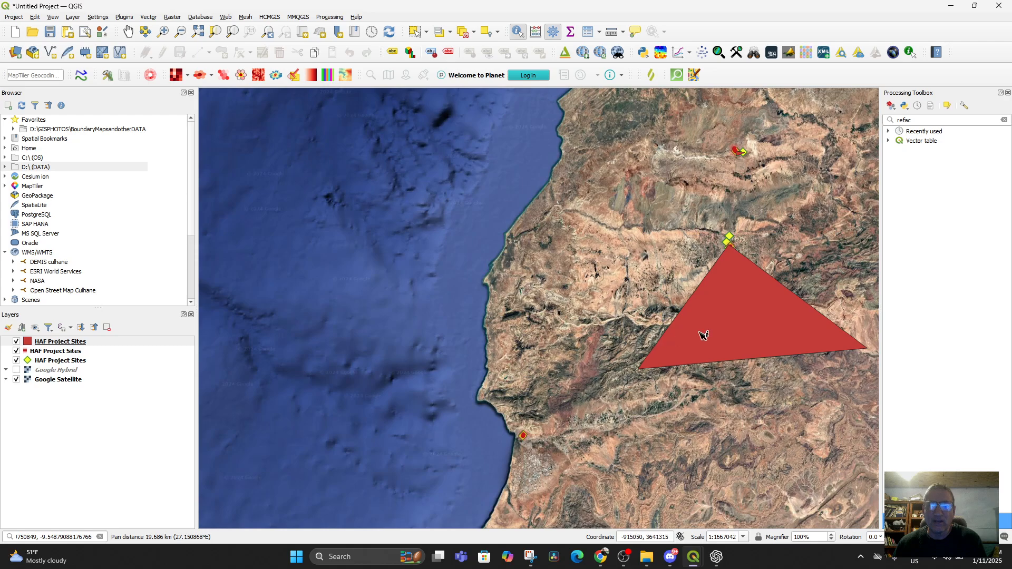
pyautogui.moveTo(714, 322); pyautogui.dragTo(503, 369)
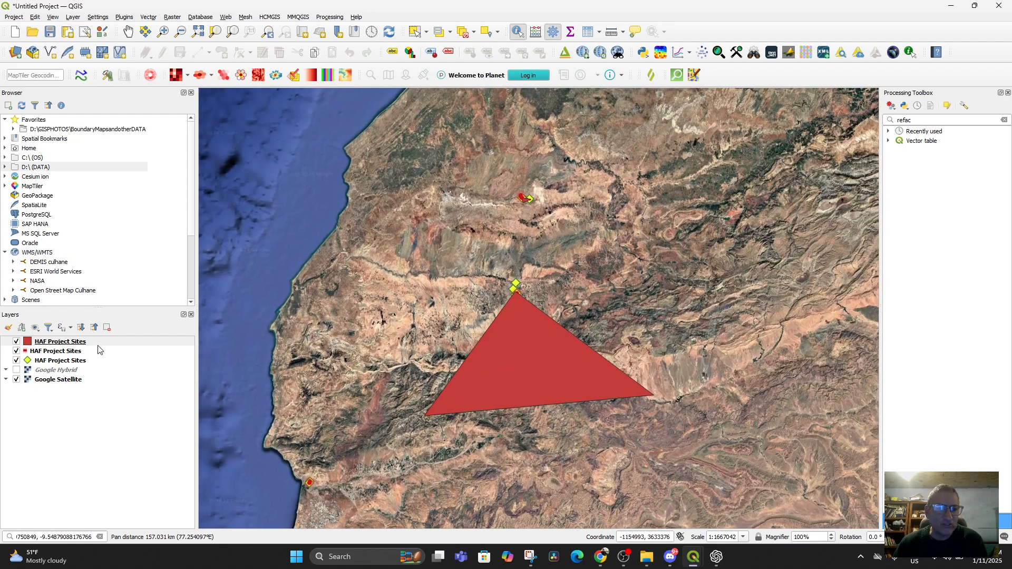
# Step: Change the red HAF Project Sites polygon layer's symbology from Single Symbol to Rule-based
pyautogui.click(60, 343)
pyautogui.doubleClick(61, 343)
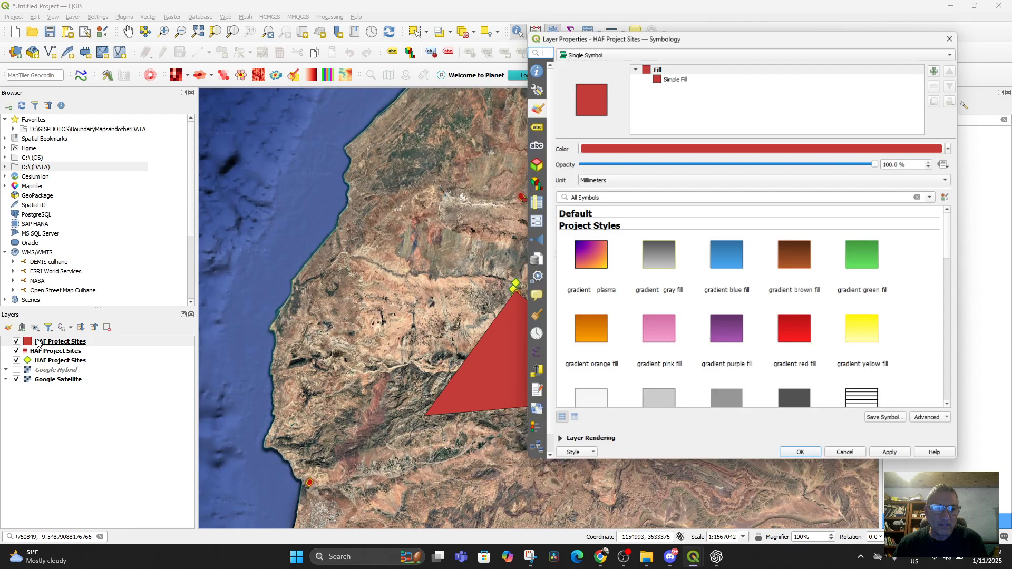
pyautogui.click(666, 79)
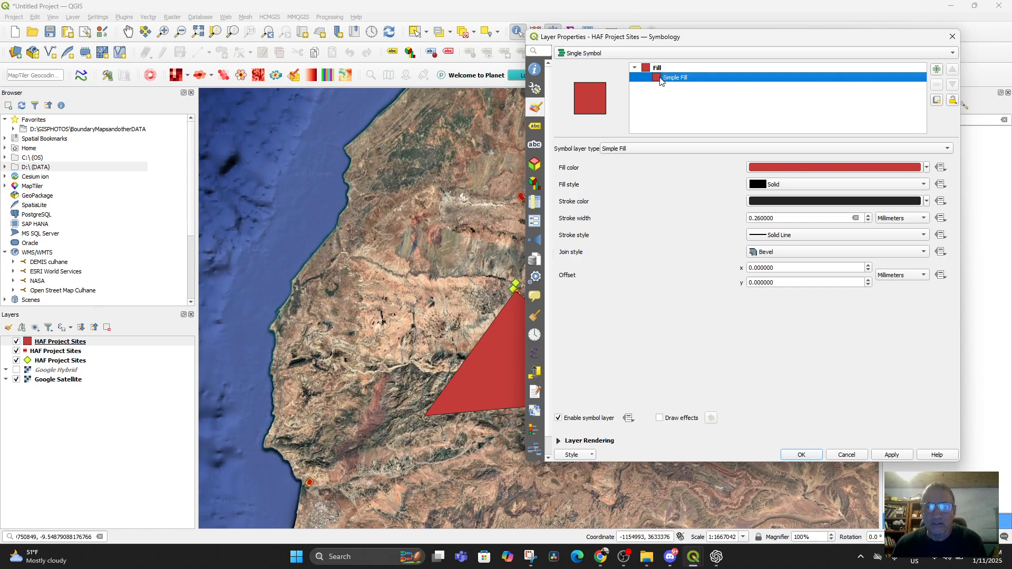
pyautogui.click(626, 55)
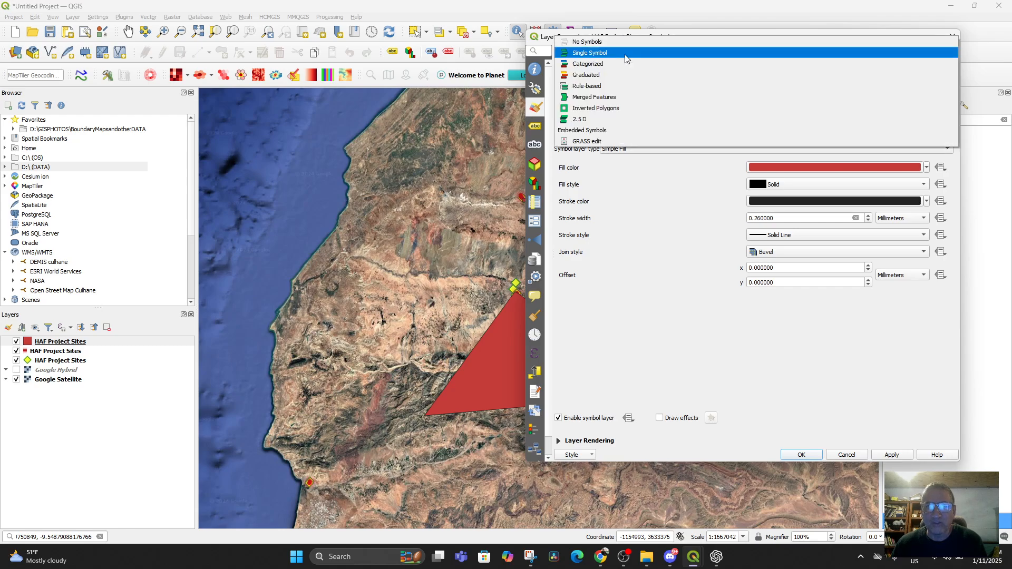
pyautogui.click(623, 86)
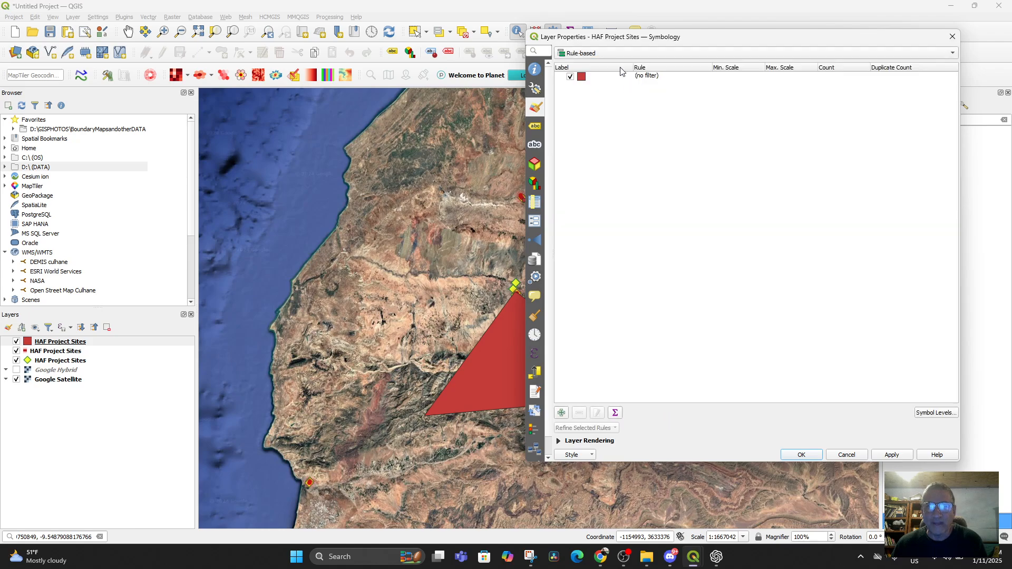
pyautogui.doubleClick(604, 79)
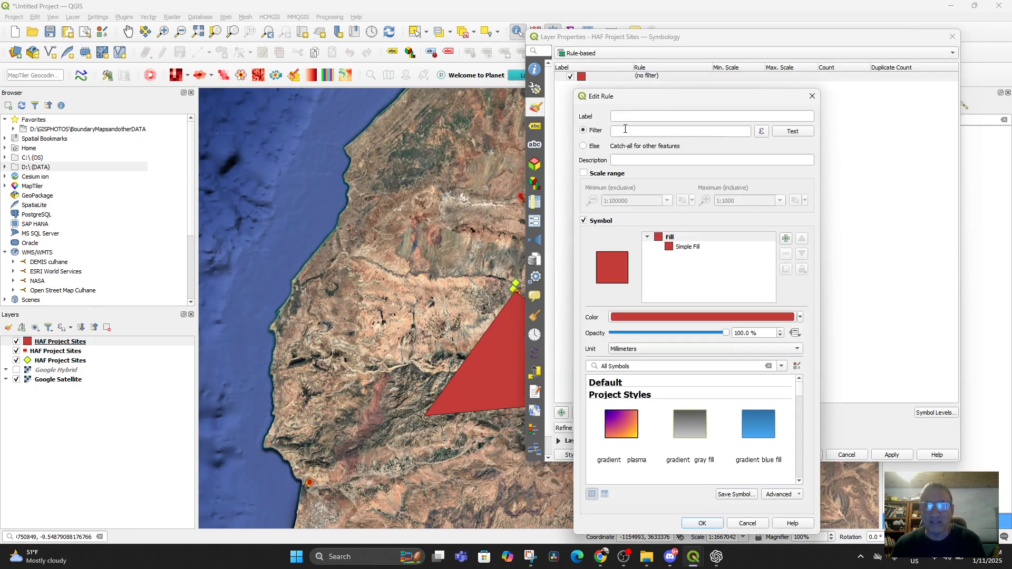
pyautogui.click(625, 129)
pyautogui.write('@id = 25')
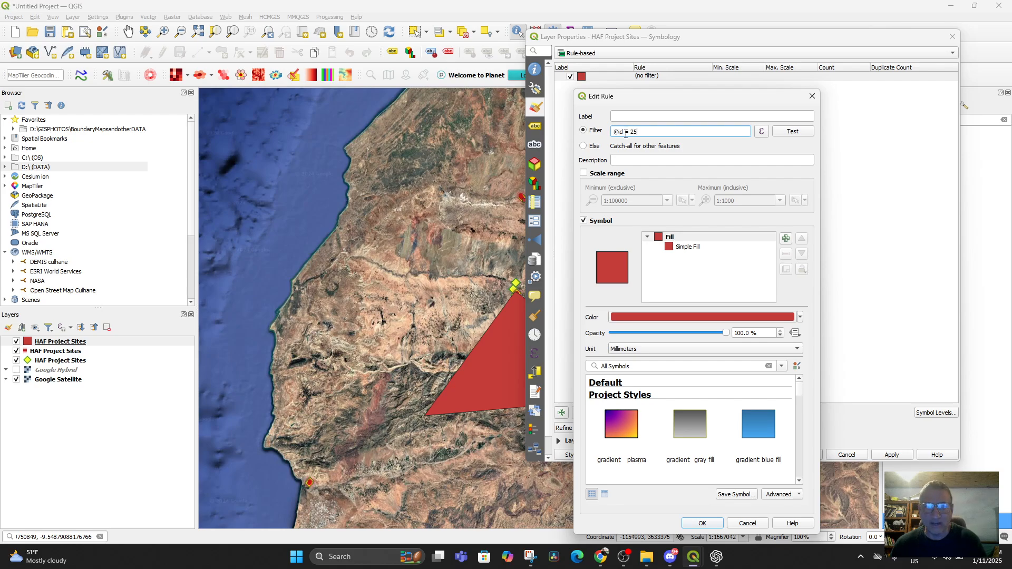
pyautogui.click(793, 132)
pyautogui.click(717, 330)
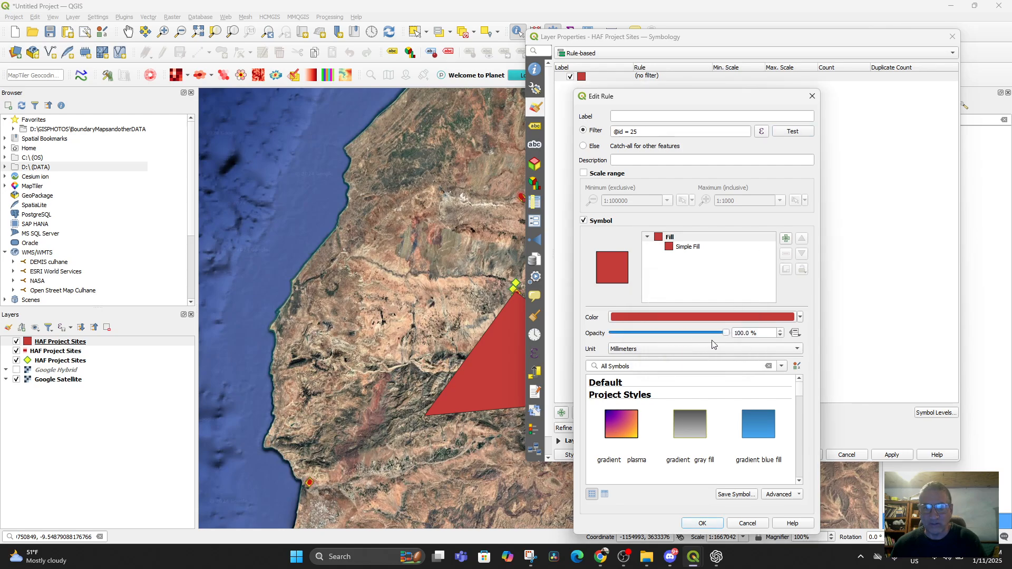
# Step: Set the rule's fill opacity to 31% and apply the symbology to the polygon layer
pyautogui.moveTo(725, 336); pyautogui.dragTo(647, 338)
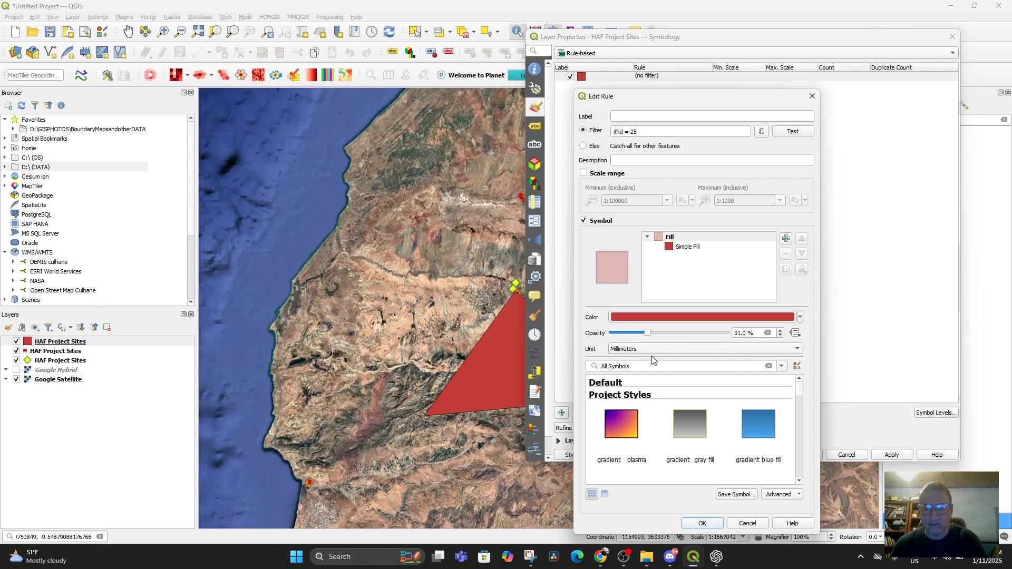
pyautogui.click(703, 523)
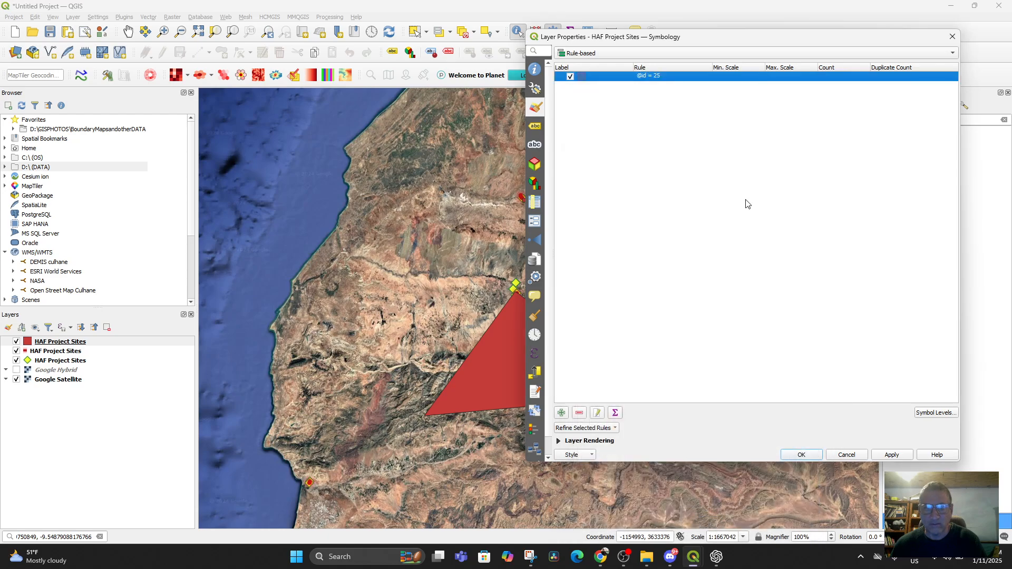
pyautogui.click(801, 455)
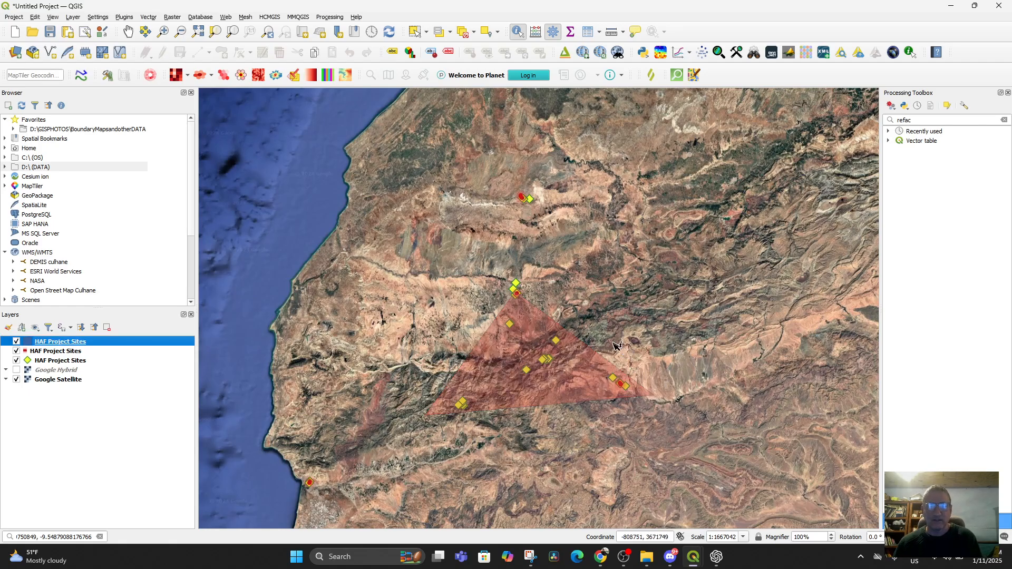
# Step: Examine the points and lines beneath the semi-transparent triangle, from its eastern corner to the line at its northern tip
pyautogui.scroll(2, 564, 400)
pyautogui.moveTo(559, 400); pyautogui.dragTo(346, 406)
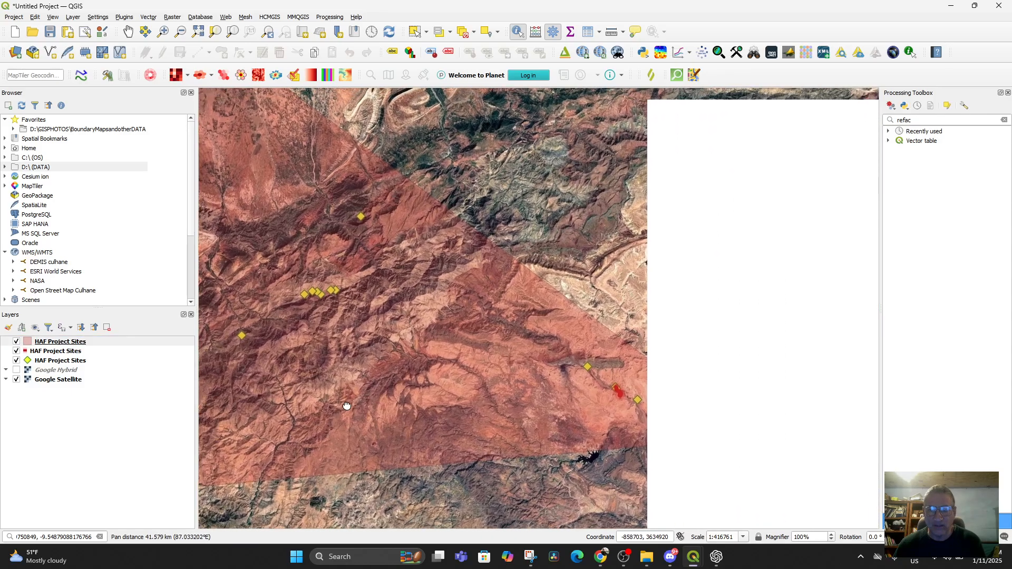
pyautogui.scroll(1, 525, 406)
pyautogui.scroll(1, 435, 380)
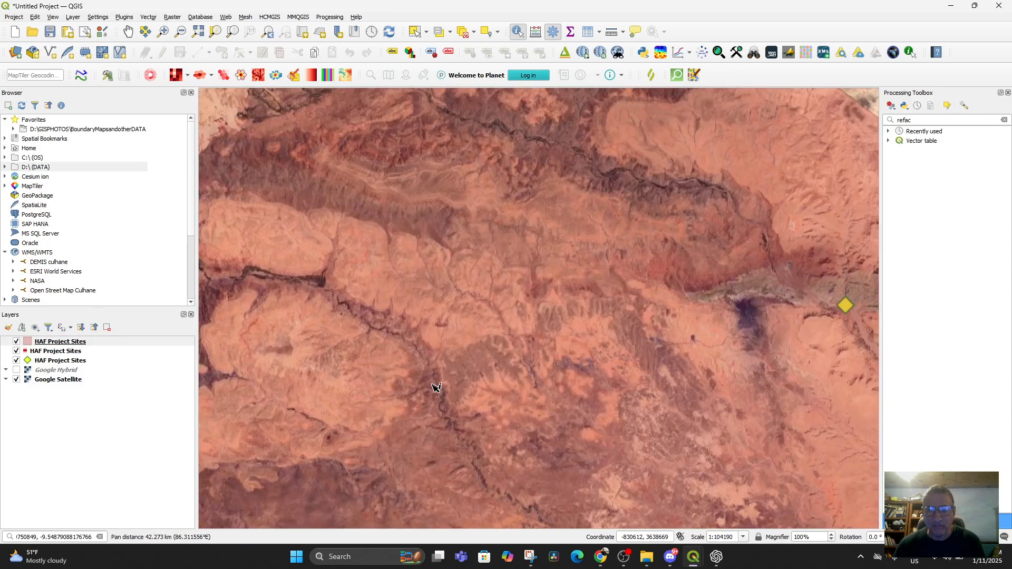
pyautogui.scroll(-4, 434, 385)
pyautogui.moveTo(418, 383); pyautogui.dragTo(615, 540)
pyautogui.scroll(2, 567, 423)
pyautogui.moveTo(499, 345); pyautogui.dragTo(526, 465)
pyautogui.scroll(2, 502, 379)
pyautogui.scroll(3, 508, 355)
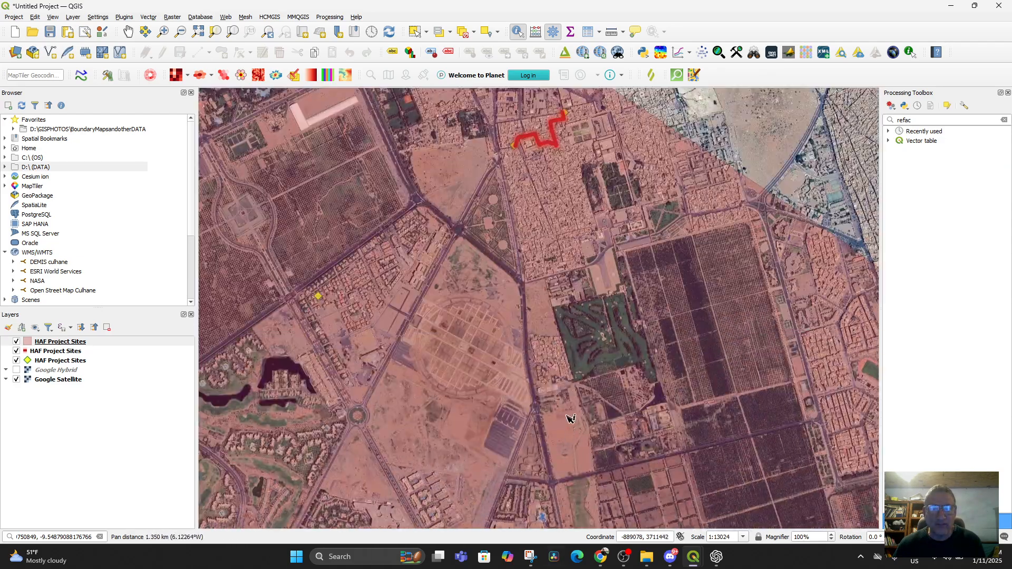
pyautogui.moveTo(520, 345); pyautogui.dragTo(538, 542)
pyautogui.scroll(2, 509, 442)
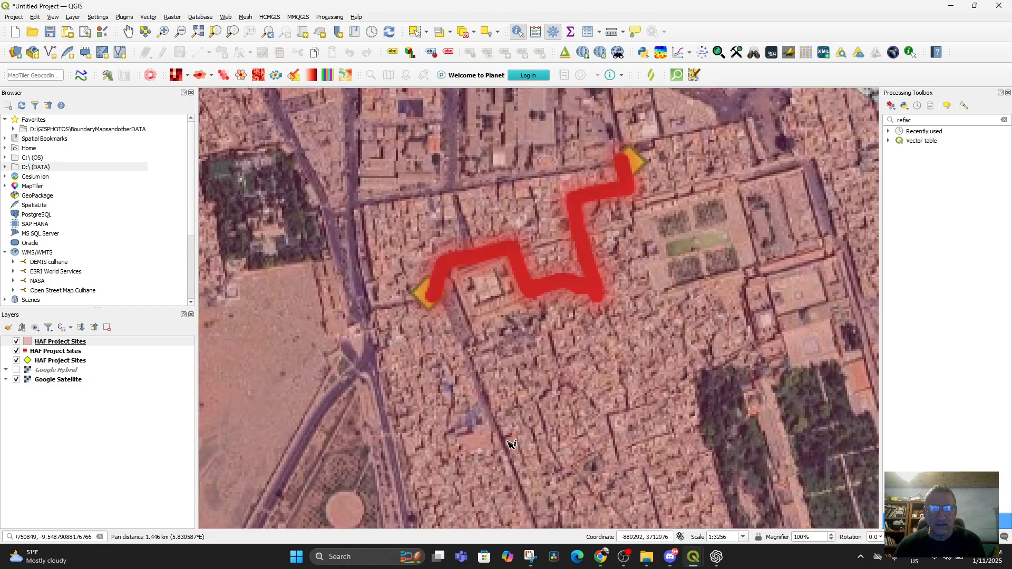
pyautogui.moveTo(507, 404); pyautogui.dragTo(510, 452)
pyautogui.scroll(2, 493, 460)
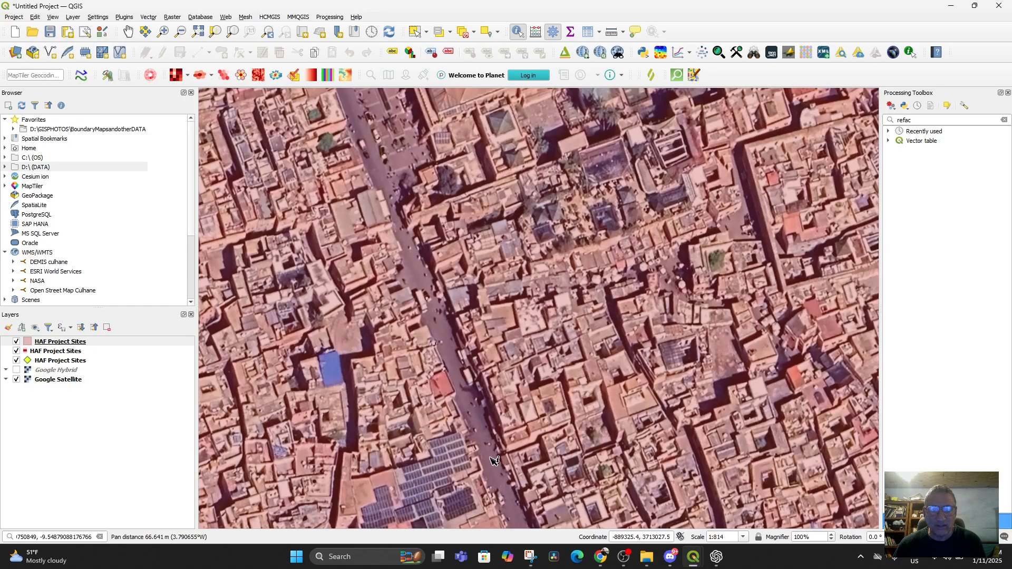
pyautogui.scroll(-7, 480, 265)
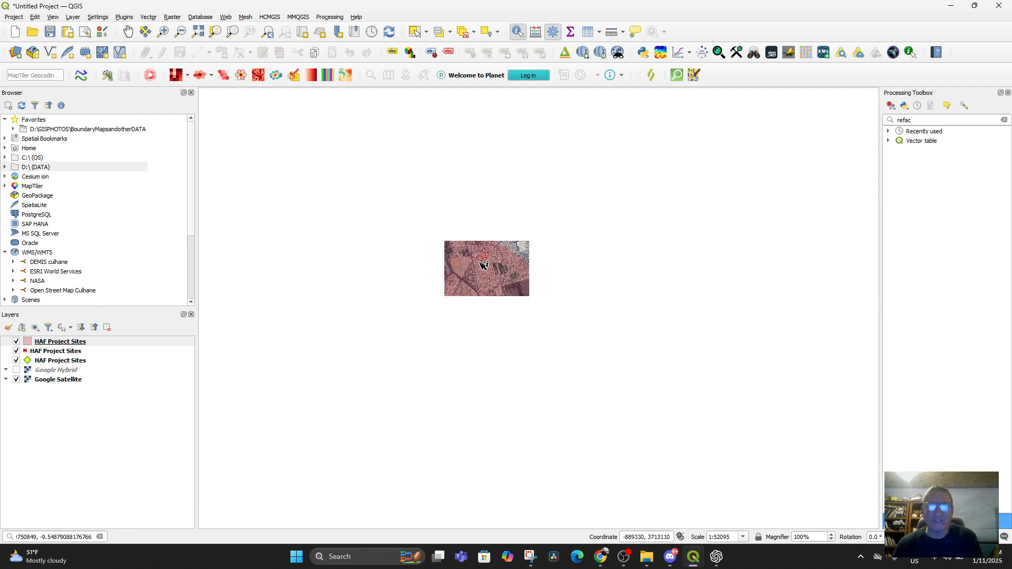
# Step: Return to Agadir on the map and follow the red line to its north end, examining the surrounding buildings
pyautogui.scroll(-6, 481, 265)
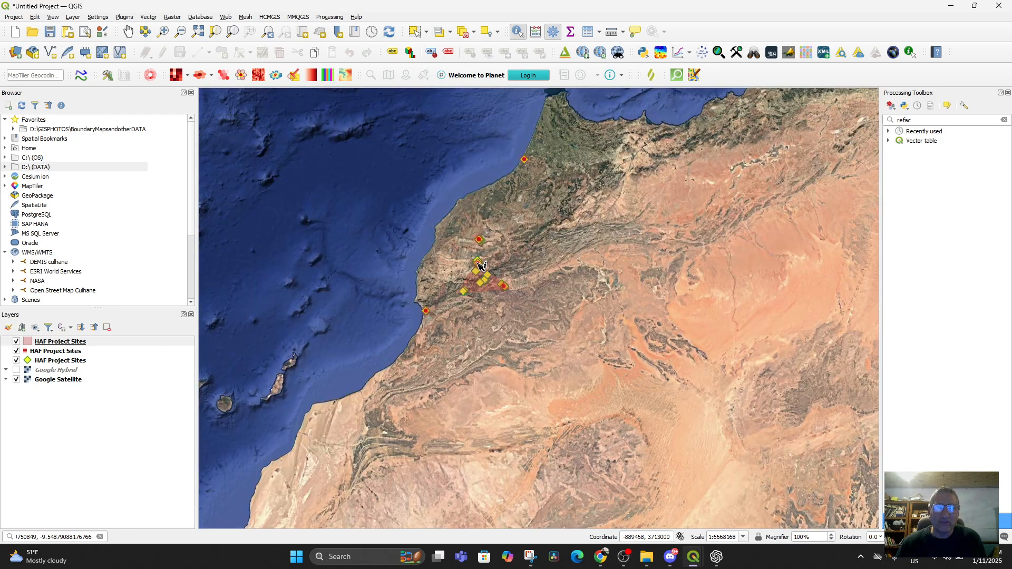
pyautogui.scroll(3, 422, 293)
pyautogui.moveTo(436, 430); pyautogui.dragTo(454, 325)
pyautogui.scroll(3, 454, 325)
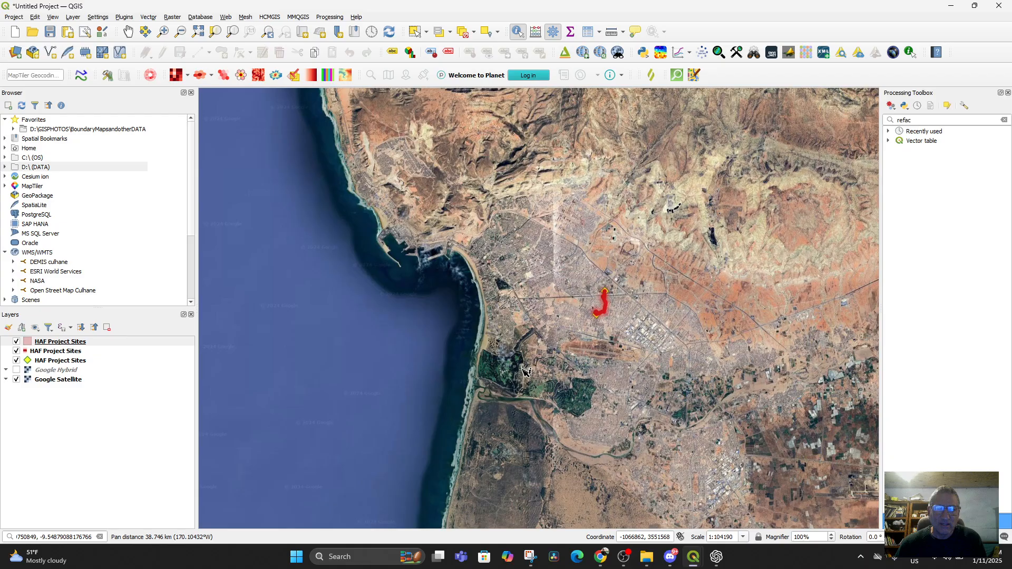
pyautogui.scroll(2, 577, 344)
pyautogui.moveTo(659, 276); pyautogui.dragTo(545, 420)
pyautogui.scroll(2, 584, 364)
pyautogui.moveTo(593, 260); pyautogui.dragTo(583, 473)
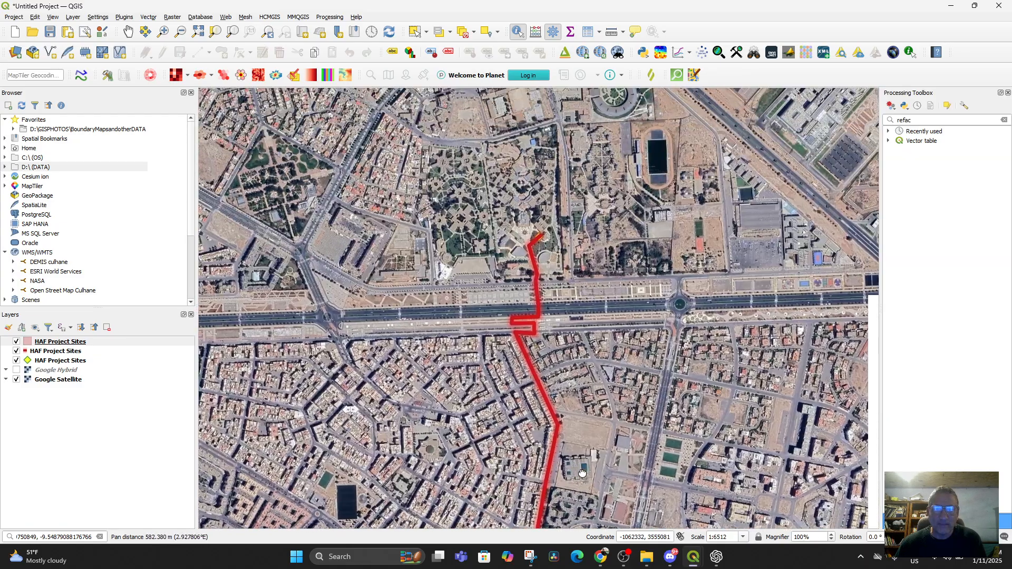
pyautogui.scroll(2, 542, 353)
pyautogui.moveTo(562, 166); pyautogui.dragTo(583, 440)
pyautogui.moveTo(567, 293); pyautogui.dragTo(554, 458)
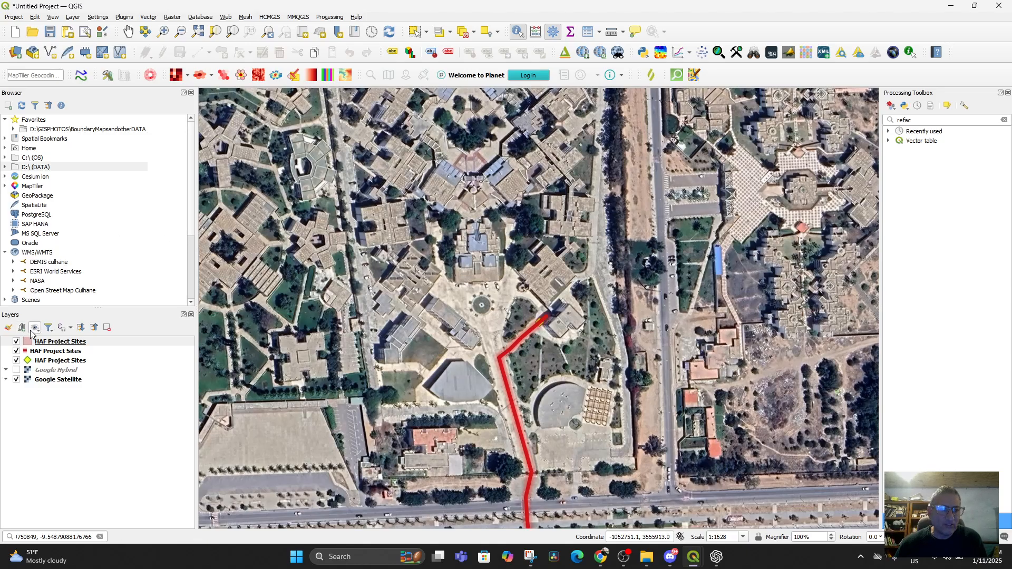
# Step: Try EPSG:3857 as the HAF Project Sites polygon layer's CRS and switch it back to EPSG:4326
pyautogui.rightClick(44, 346)
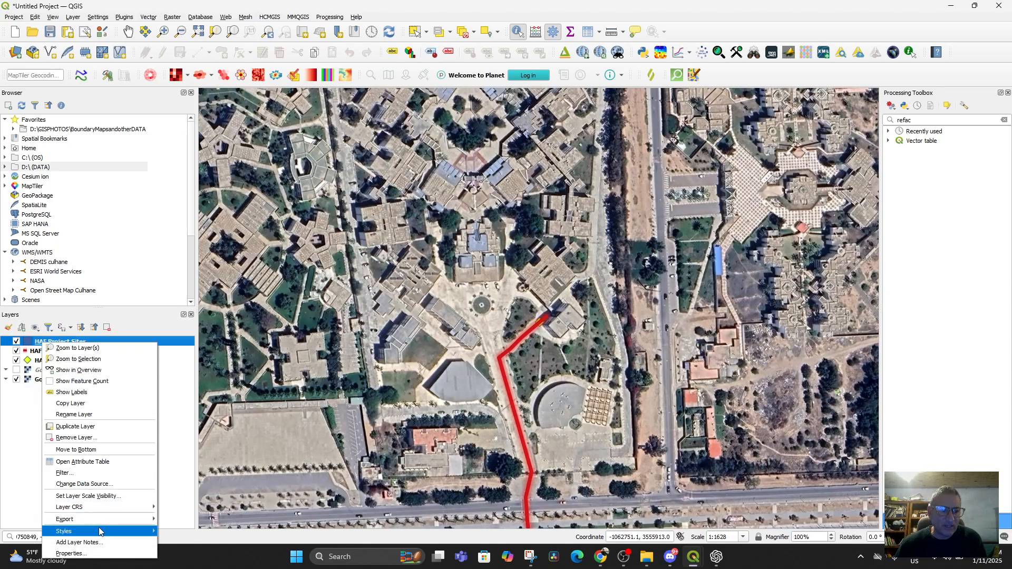
pyautogui.moveTo(101, 513)
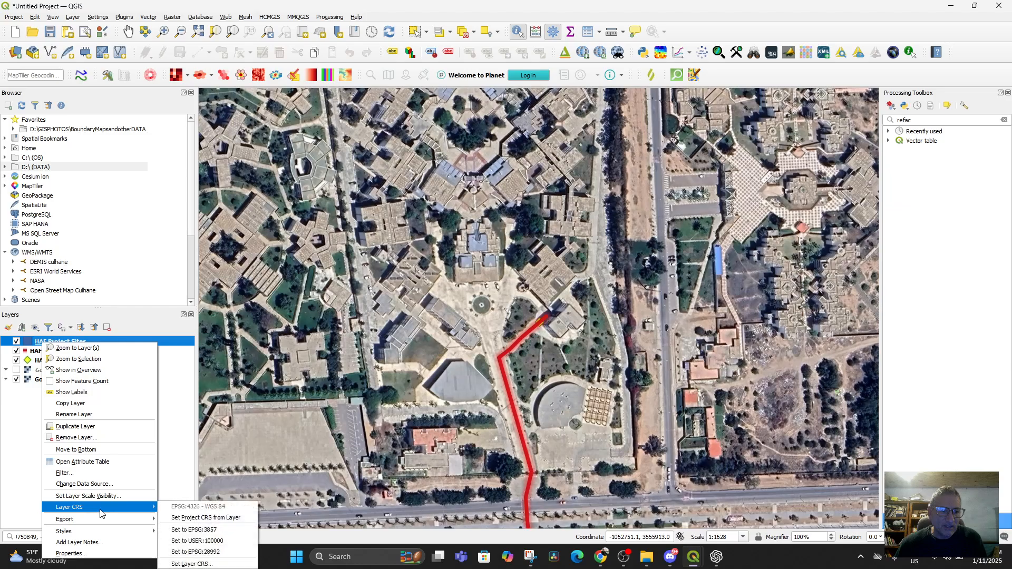
pyautogui.click(221, 528)
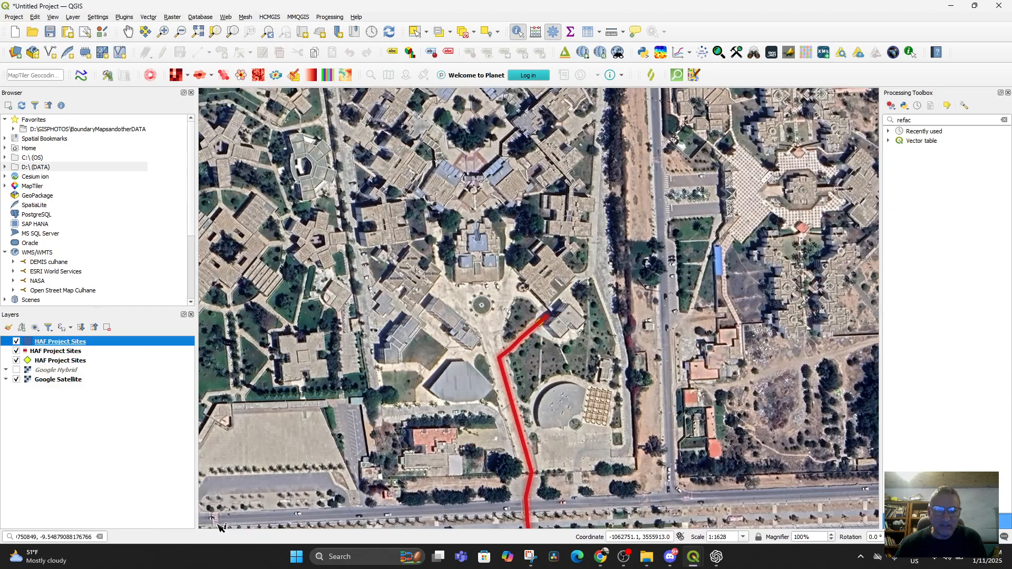
pyautogui.rightClick(59, 346)
pyautogui.moveTo(120, 508)
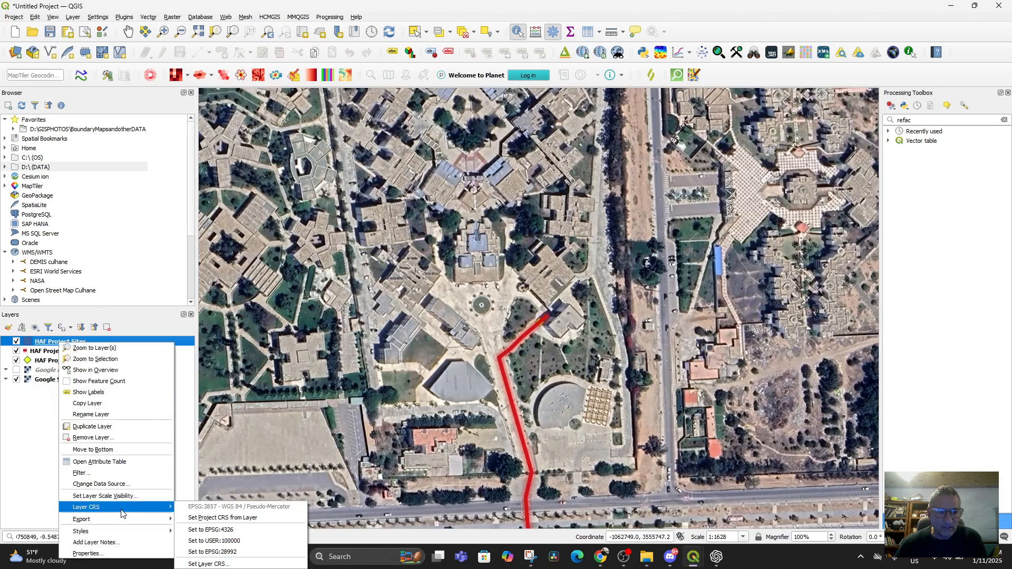
pyautogui.click(227, 529)
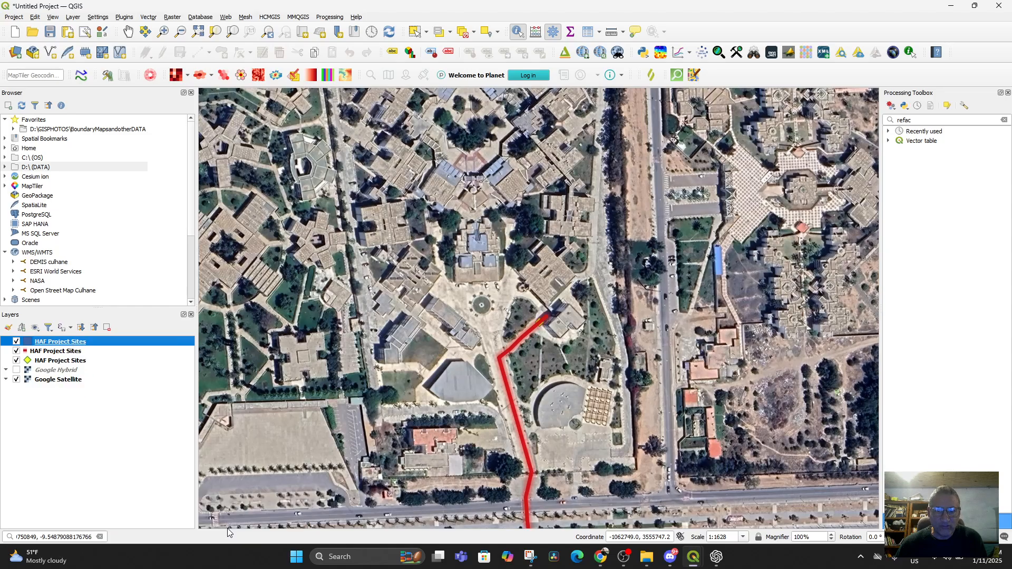
# Step: Follow the red line on the Agadir satellite imagery from its north end down to its southern end
pyautogui.rightClick(53, 345)
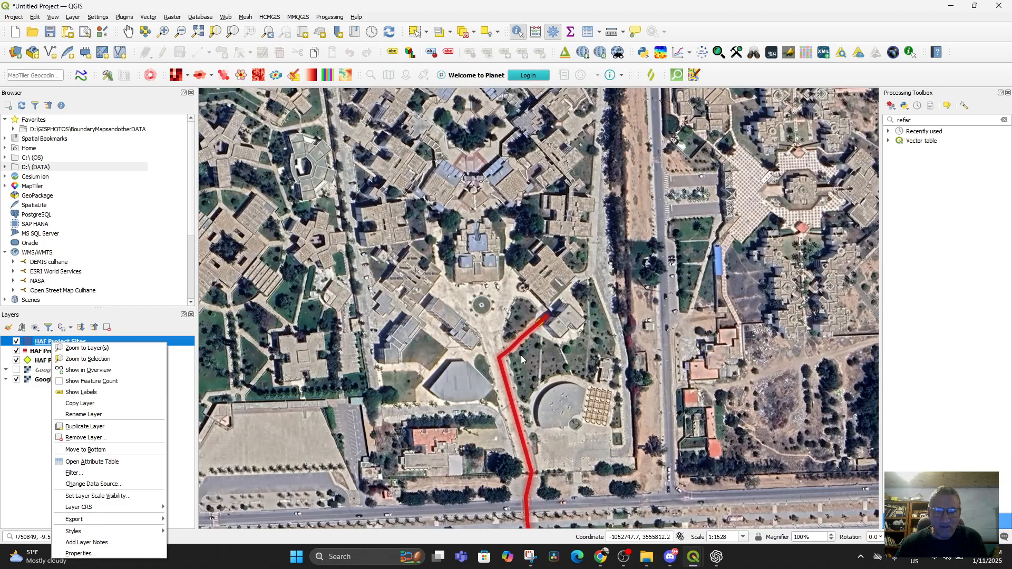
pyautogui.click(529, 326)
pyautogui.scroll(3, 531, 332)
pyautogui.scroll(-8, 532, 335)
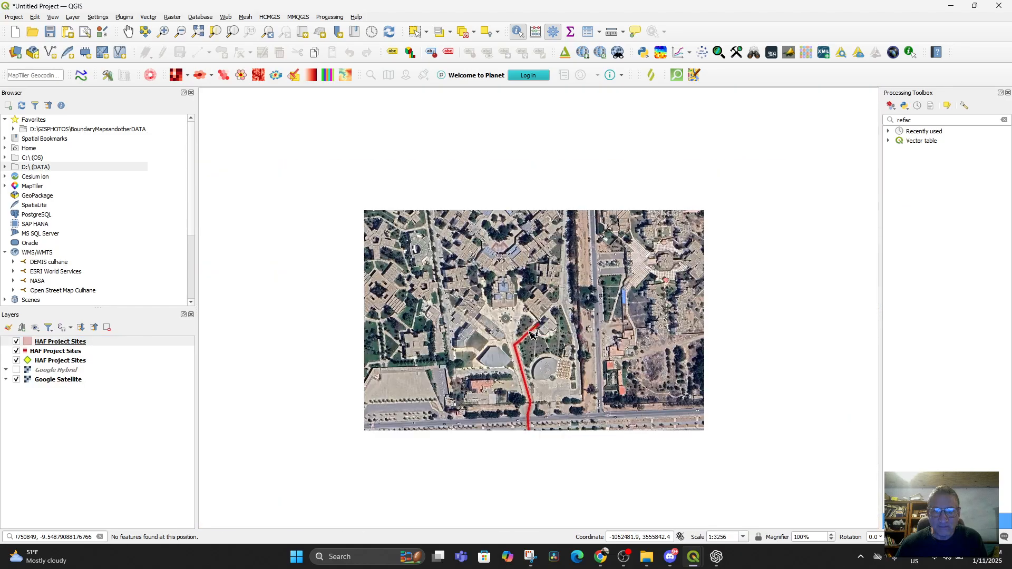
pyautogui.scroll(3, 530, 335)
pyautogui.moveTo(498, 382); pyautogui.dragTo(506, 240)
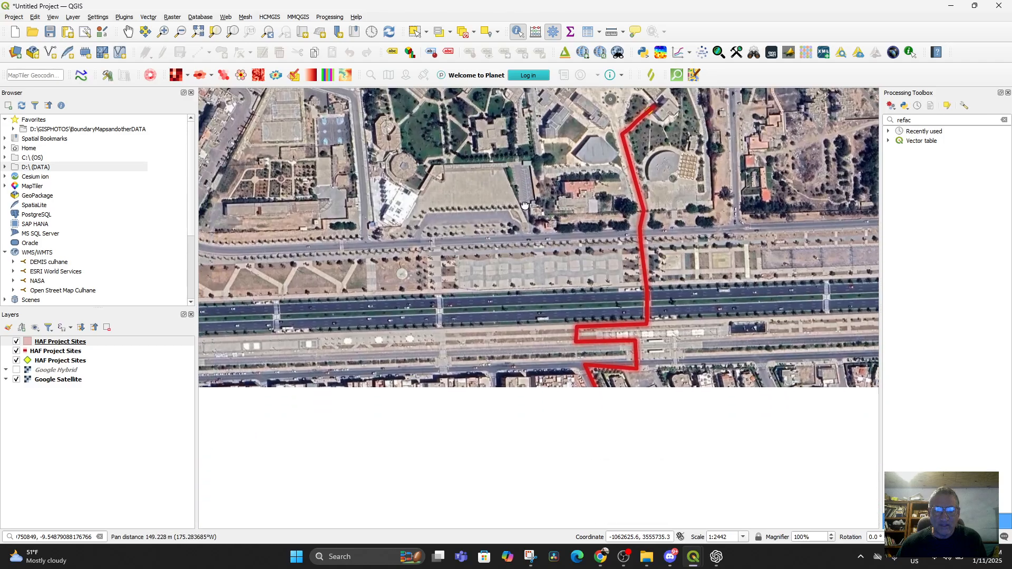
pyautogui.scroll(-2, 506, 240)
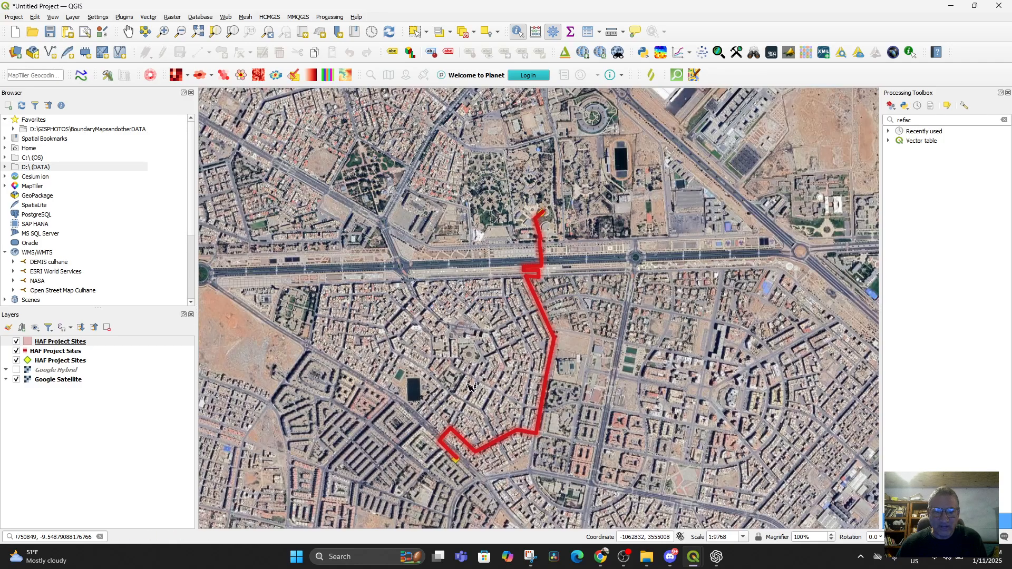
# Step: Set the HAF Project Sites polygon layer's CRS to USER:100000 and set the project CRS from that layer
pyautogui.click(17, 343)
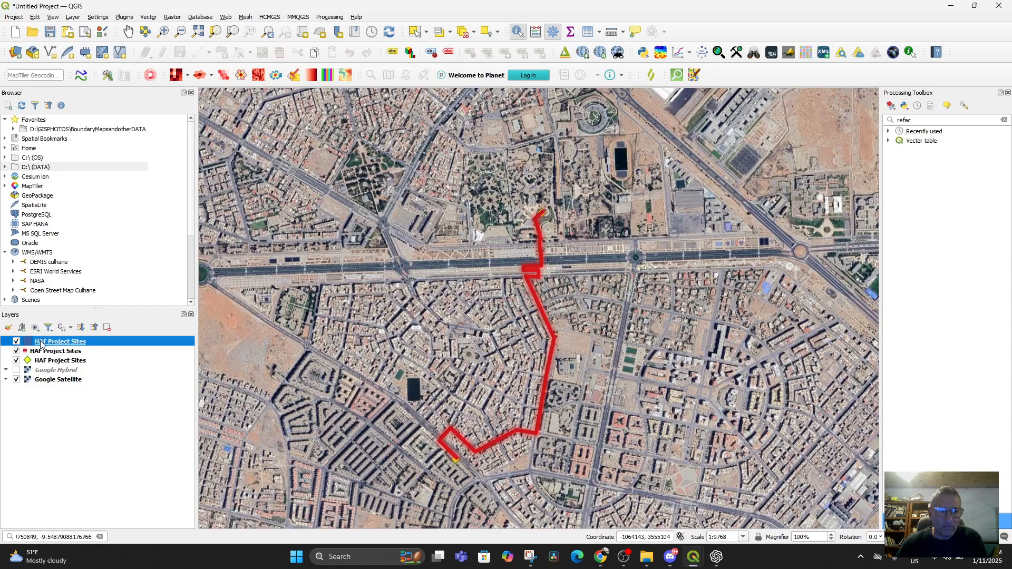
pyautogui.rightClick(41, 343)
pyautogui.moveTo(143, 507)
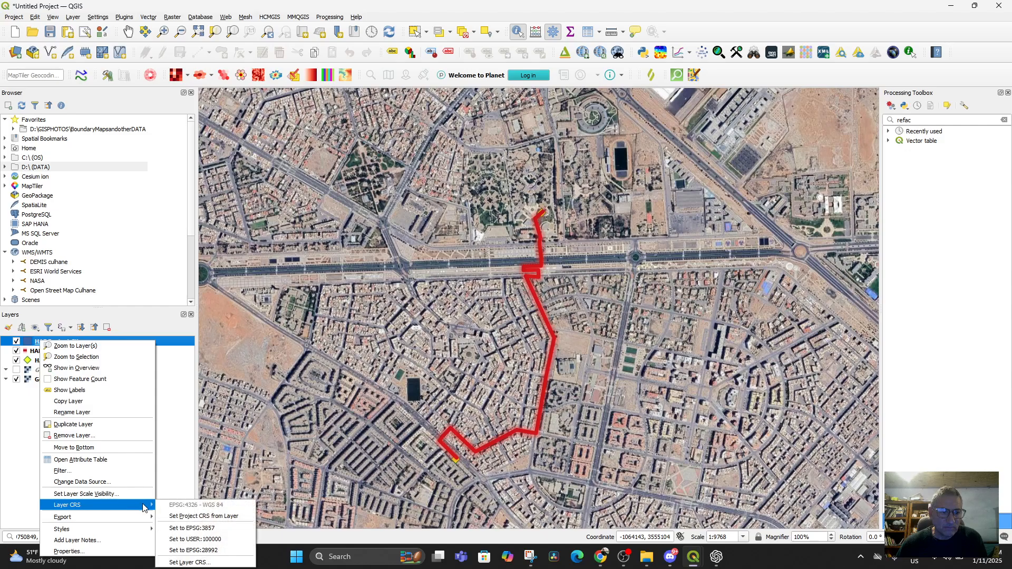
pyautogui.click(226, 538)
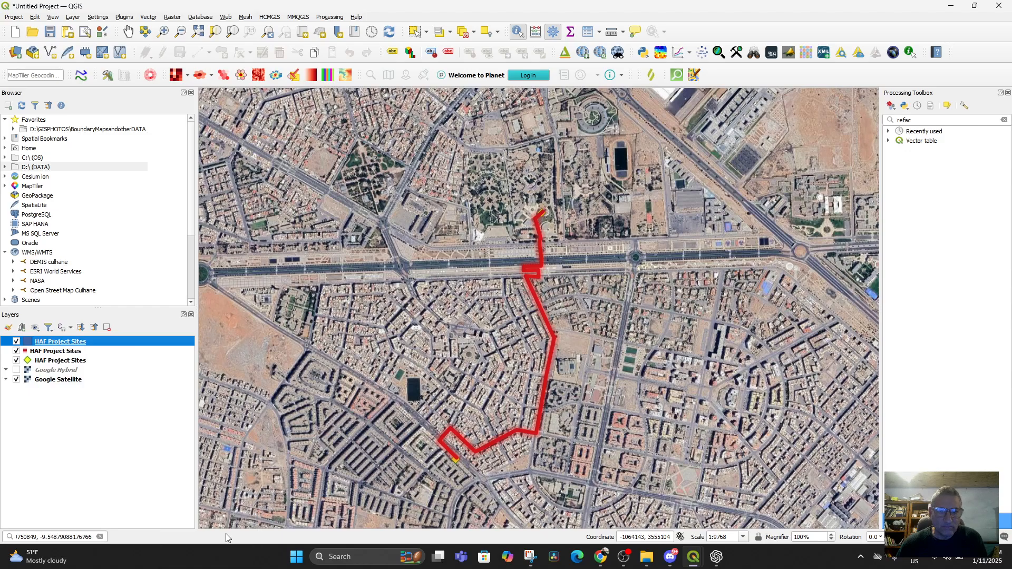
pyautogui.rightClick(52, 342)
pyautogui.moveTo(129, 500)
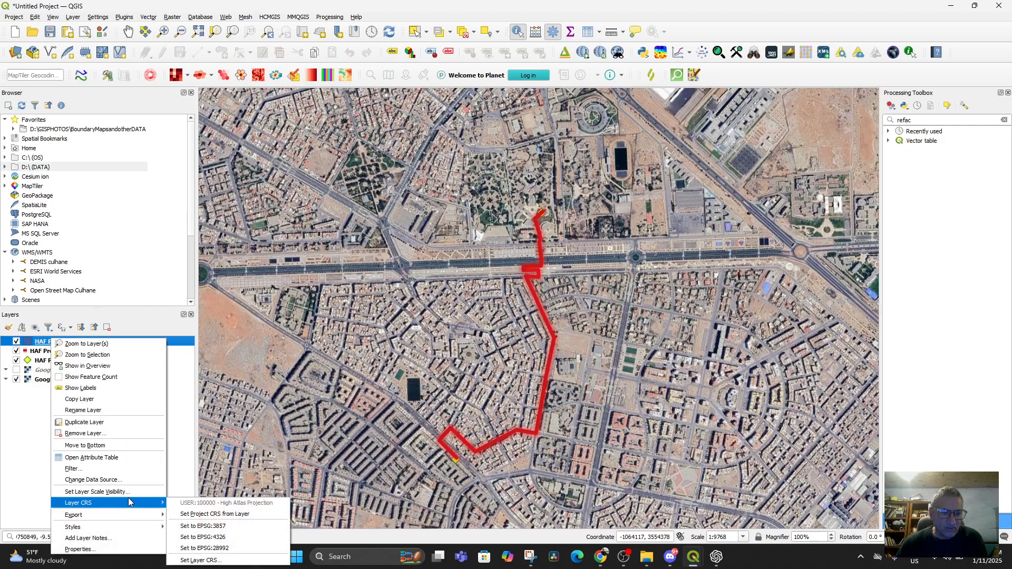
pyautogui.click(231, 513)
# Step: Examine the polygon, lines and points across Morocco in the new projection, from the Agadir area to the northern coastal site
pyautogui.scroll(2, 437, 318)
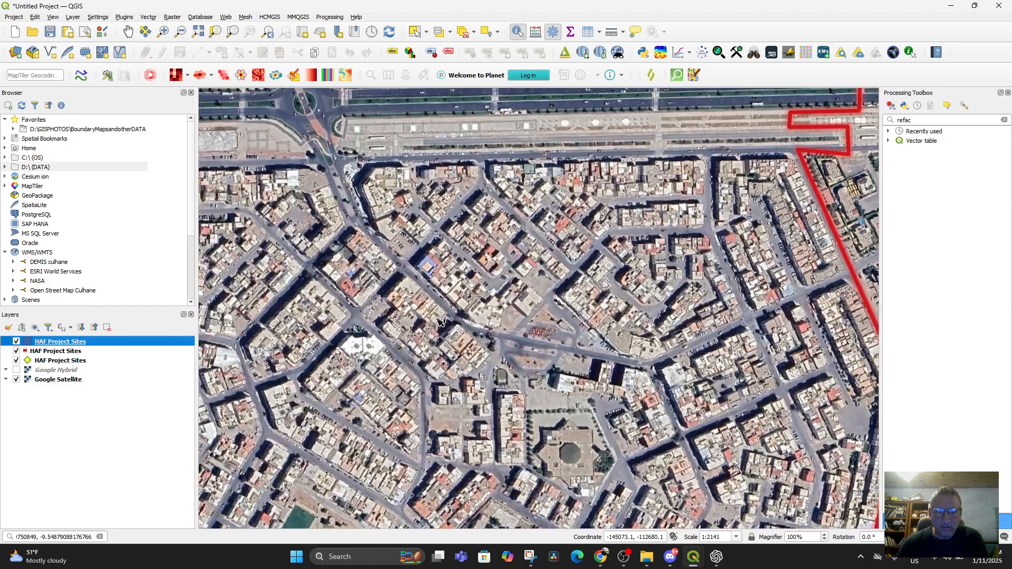
pyautogui.moveTo(540, 186); pyautogui.dragTo(390, 425)
pyautogui.scroll(-8, 433, 393)
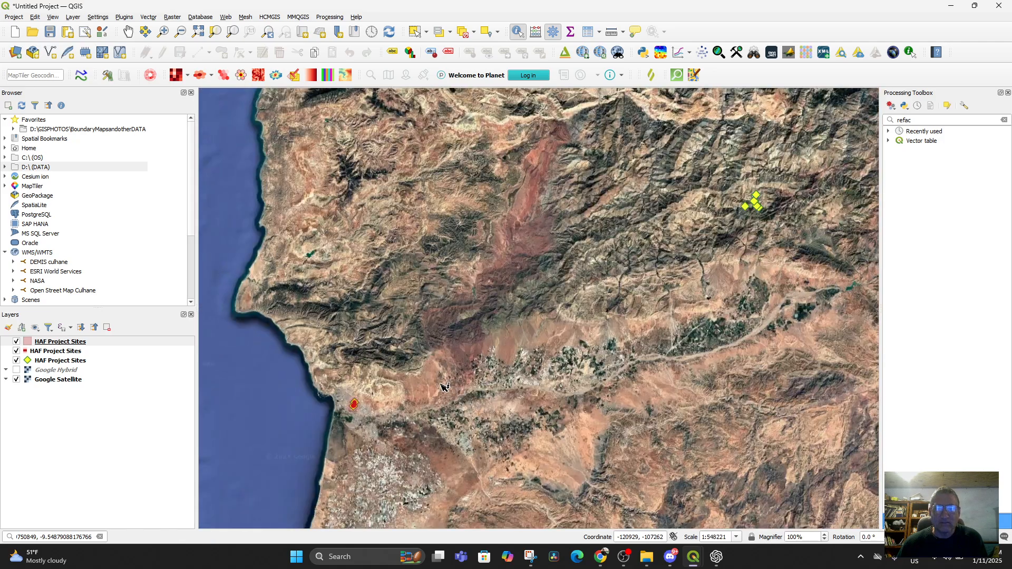
pyautogui.scroll(1, 514, 330)
pyautogui.moveTo(513, 331); pyautogui.dragTo(377, 430)
pyautogui.scroll(-5, 398, 307)
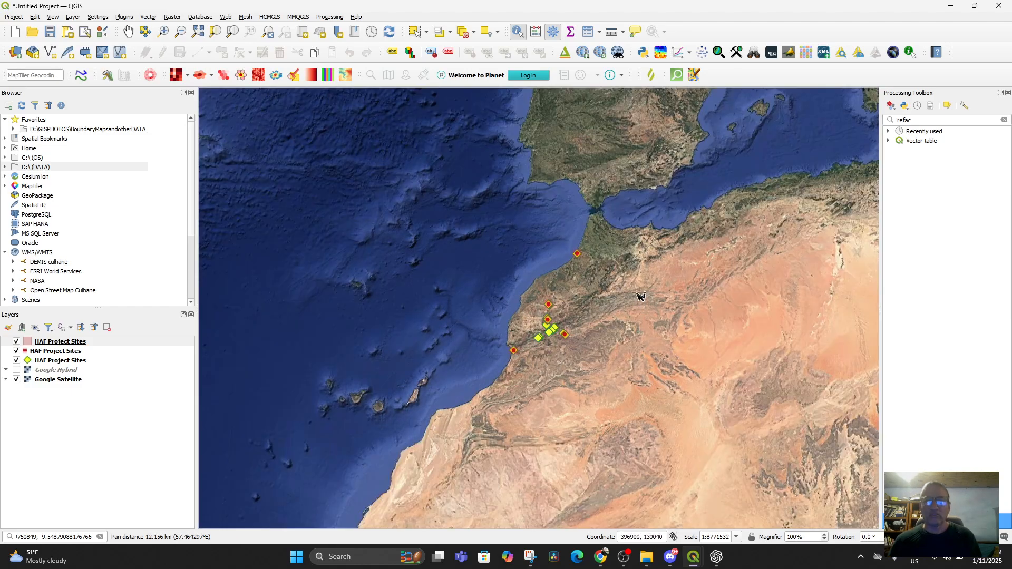
pyautogui.scroll(3, 640, 296)
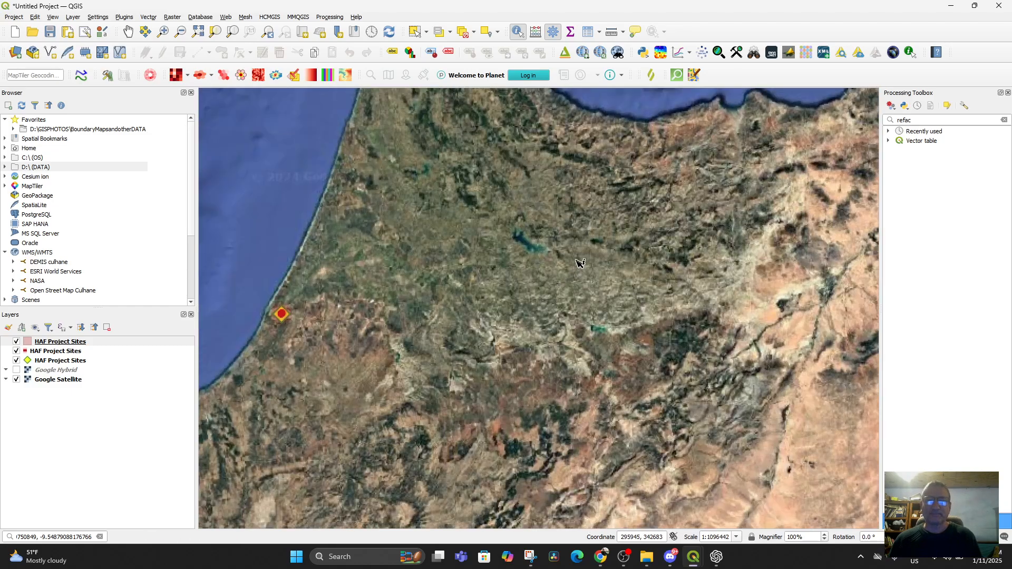
pyautogui.moveTo(588, 254); pyautogui.dragTo(691, 128)
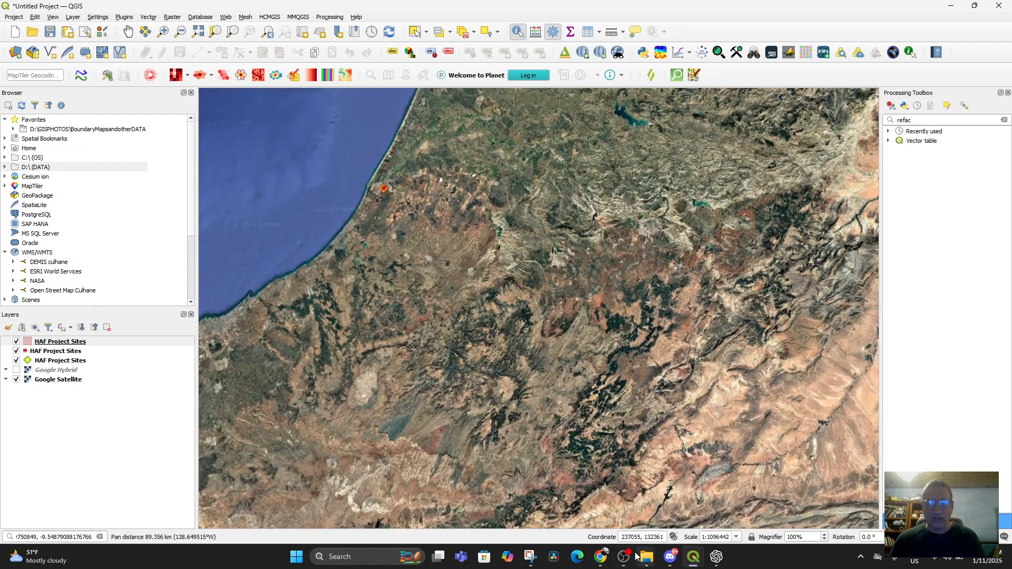